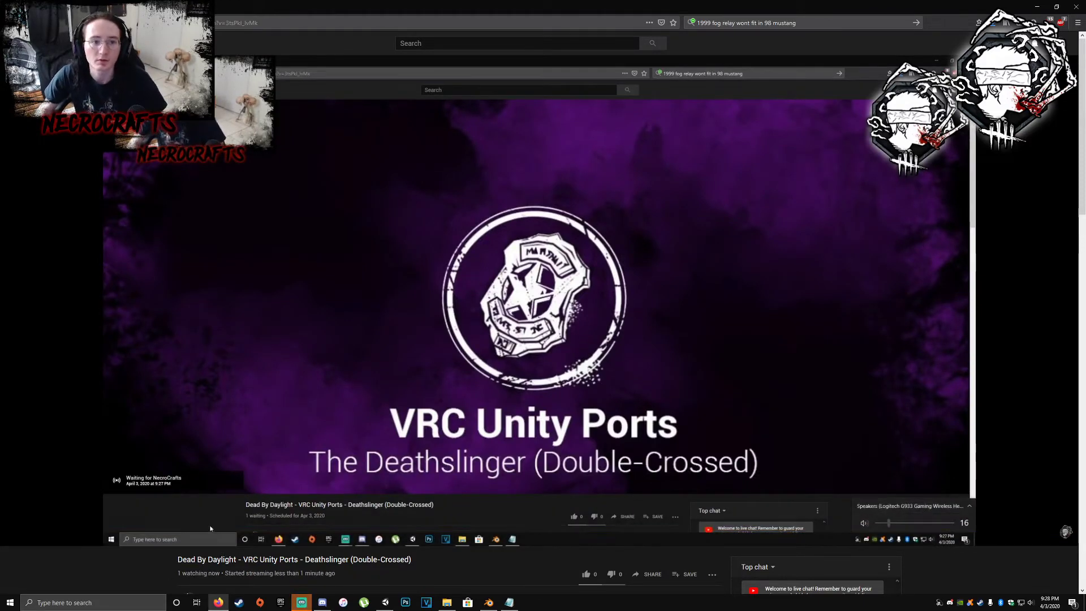
# - Close the web browser and the Discord window to clear the desktop
pyautogui.click(187, 8)
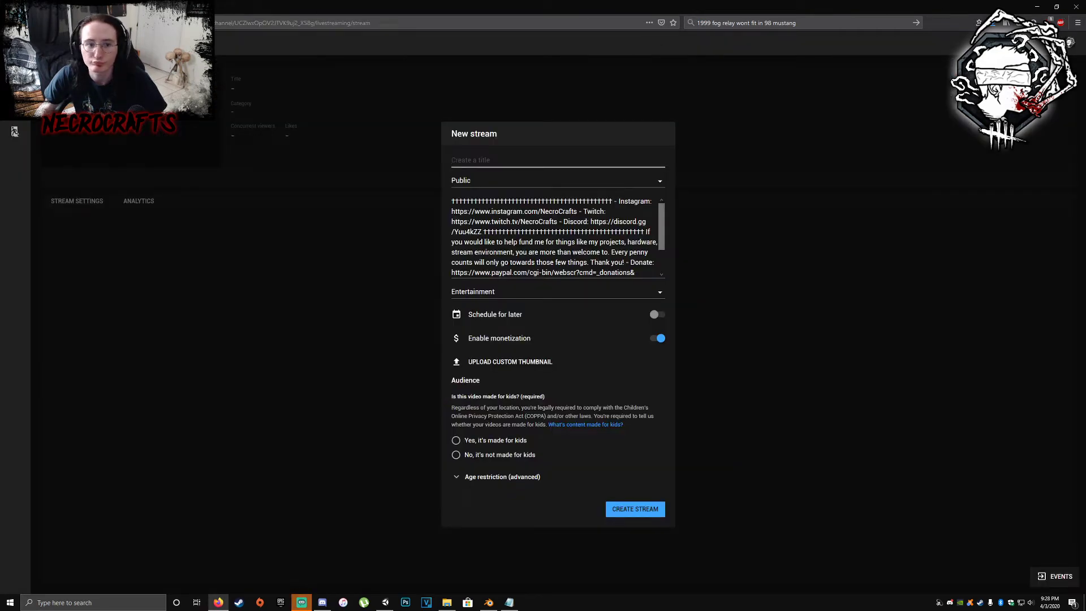
pyautogui.click(66, 22)
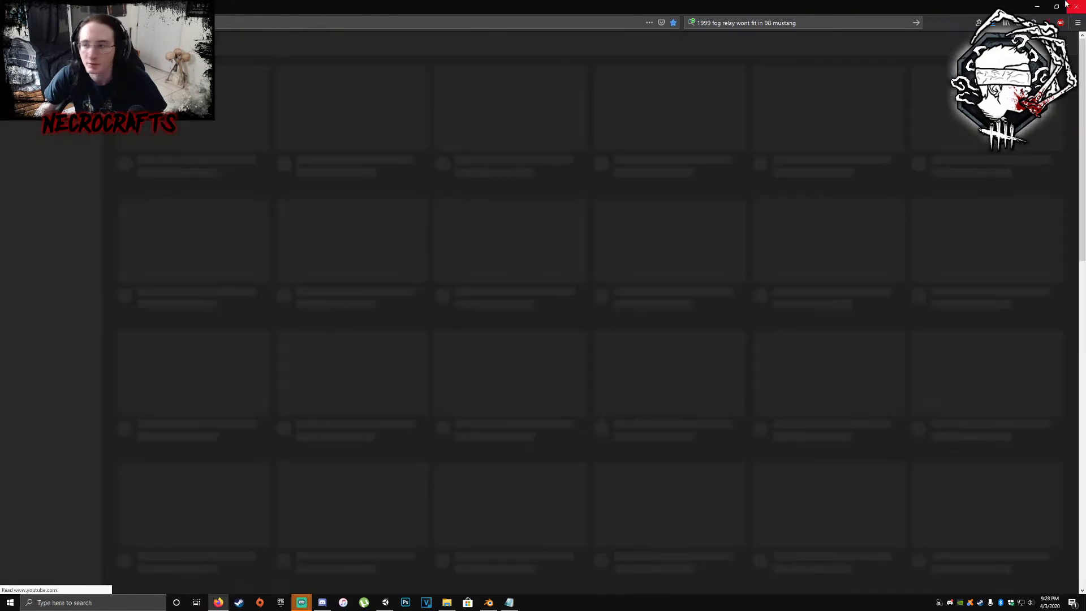
pyautogui.click(1067, 5)
pyautogui.click(302, 601)
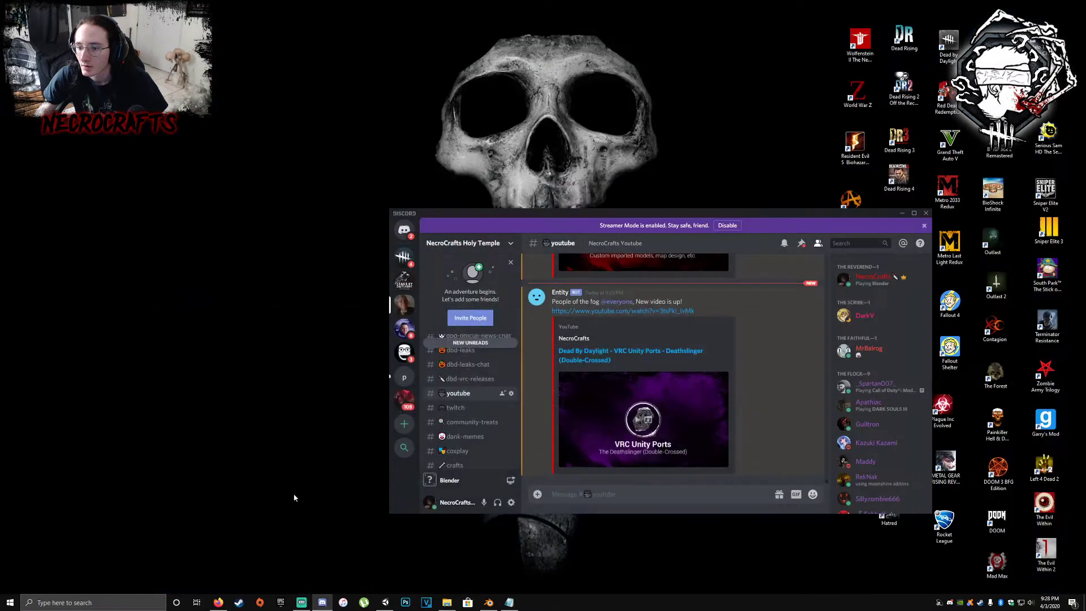
pyautogui.click(925, 215)
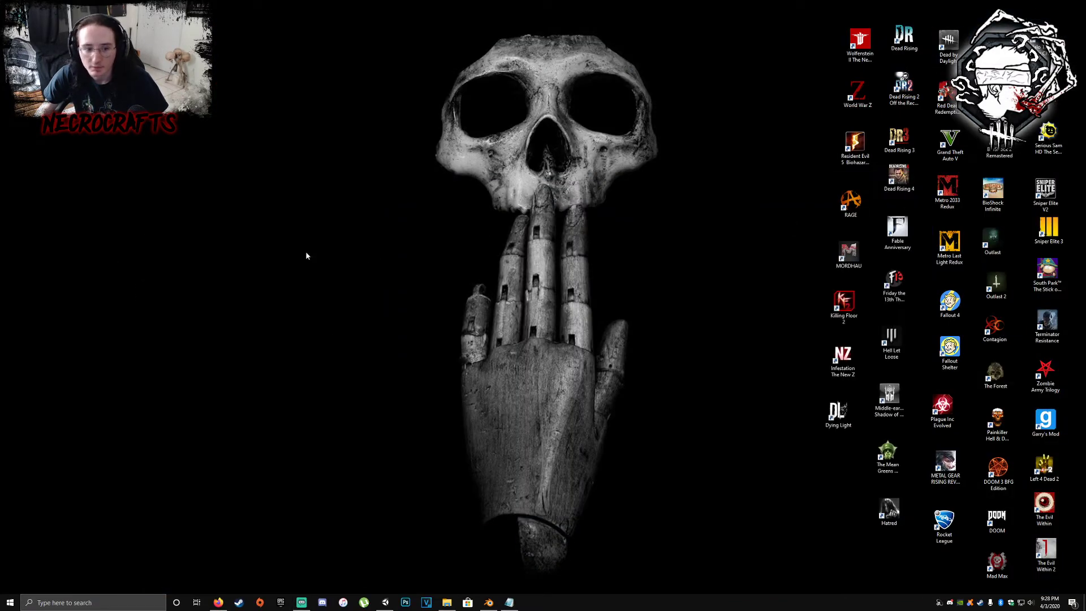
# - Switch to the Unity project and enlarge the Scene view above the asset browser
pyautogui.click(469, 603)
pyautogui.click(553, 48)
pyautogui.click(488, 601)
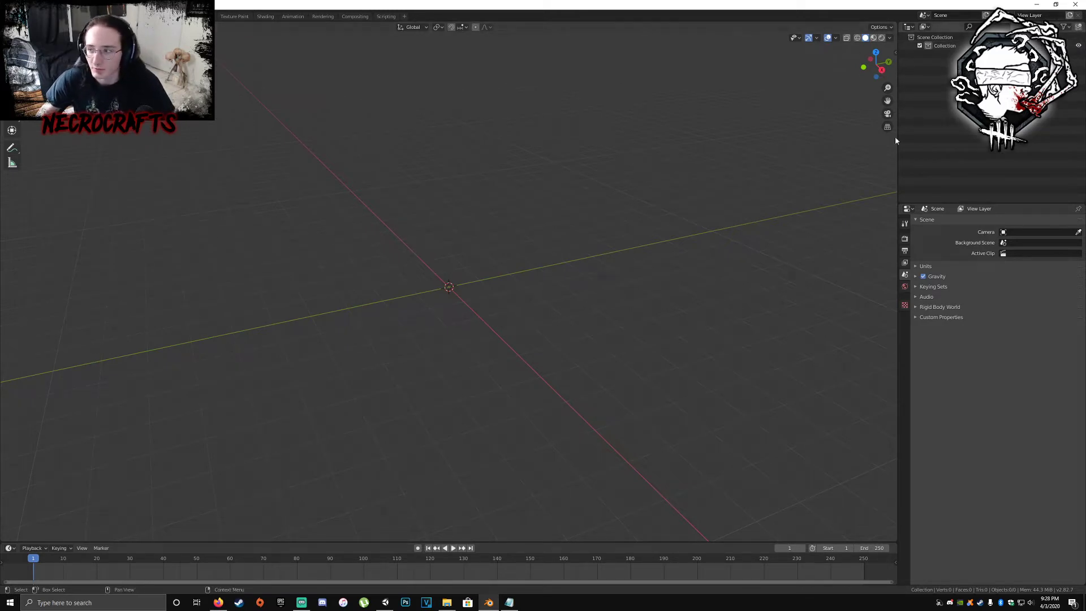
pyautogui.click(385, 603)
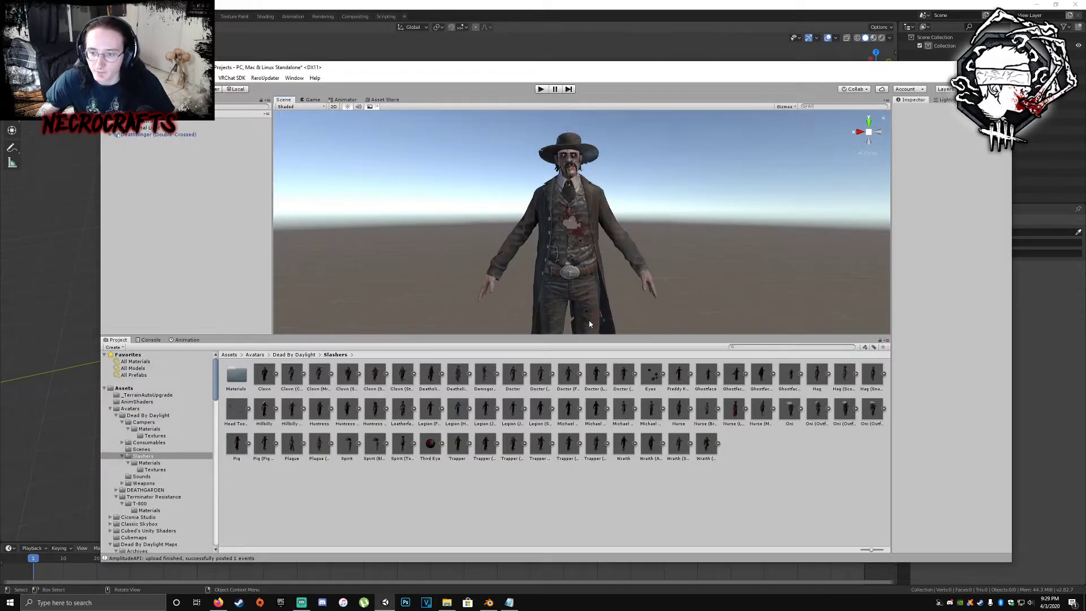
pyautogui.moveTo(613, 337); pyautogui.dragTo(633, 455)
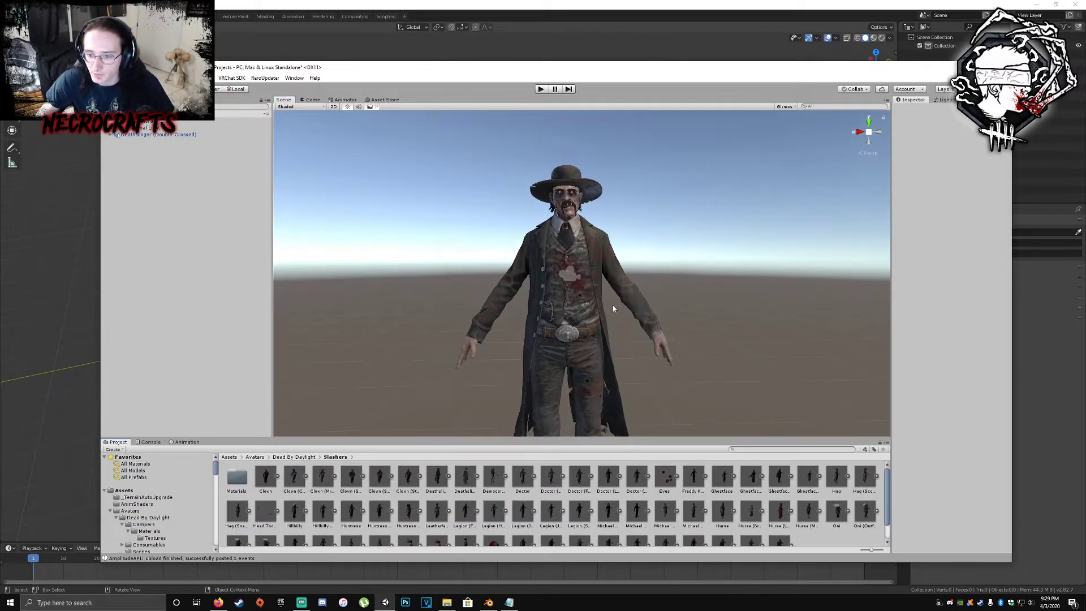
# - Examine the Deathslinger (Double-Crossed) model from all sides, including the hat, face, back of the coat and blood-stained vest
pyautogui.moveTo(613, 307); pyautogui.dragTo(553, 317, button='right')
pyautogui.moveTo(553, 321); pyautogui.dragTo(533, 298, button='middle')
pyautogui.moveTo(552, 309); pyautogui.dragTo(503, 315, button='right')
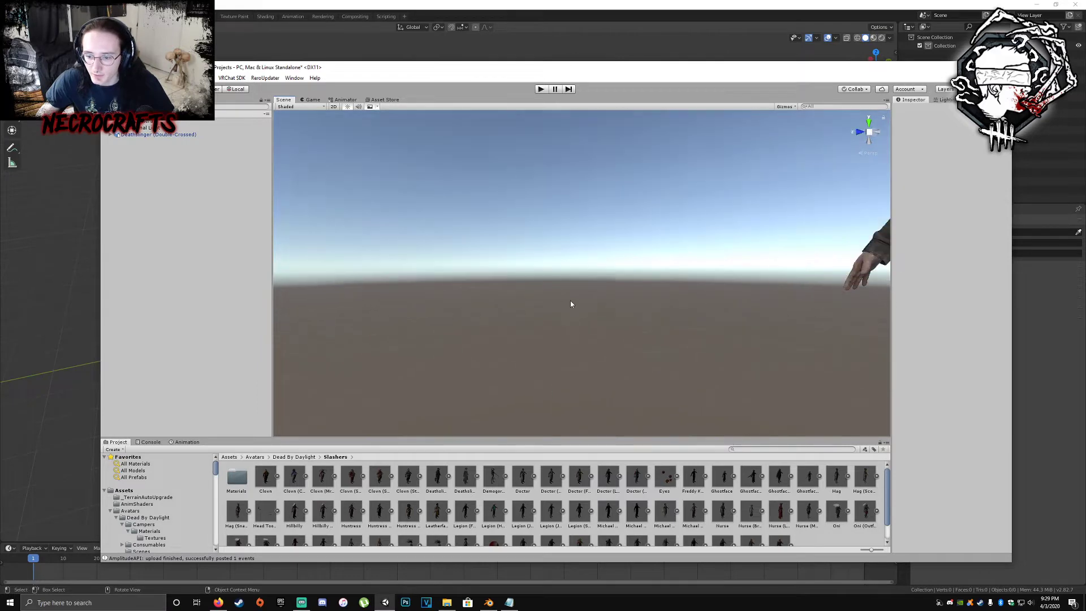
pyautogui.moveTo(571, 303); pyautogui.dragTo(493, 281, button='middle')
pyautogui.moveTo(562, 264); pyautogui.dragTo(509, 251, button='right')
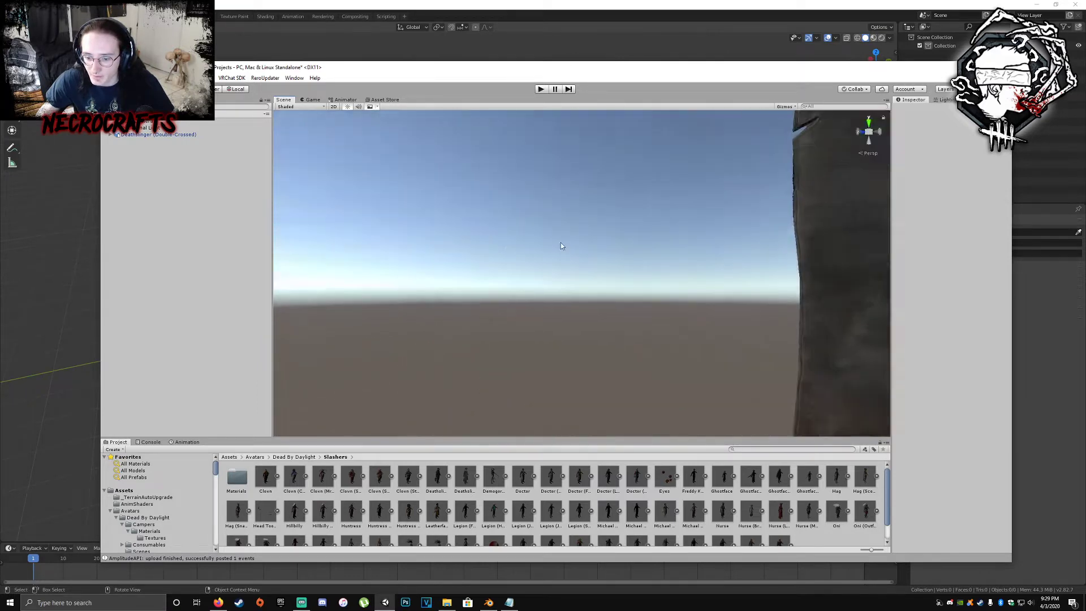
pyautogui.moveTo(564, 245); pyautogui.dragTo(514, 254, button='middle')
pyautogui.moveTo(566, 253); pyautogui.dragTo(508, 252, button='right')
pyautogui.moveTo(658, 250); pyautogui.dragTo(610, 264, button='middle')
pyautogui.moveTo(611, 264); pyautogui.dragTo(511, 264, button='right')
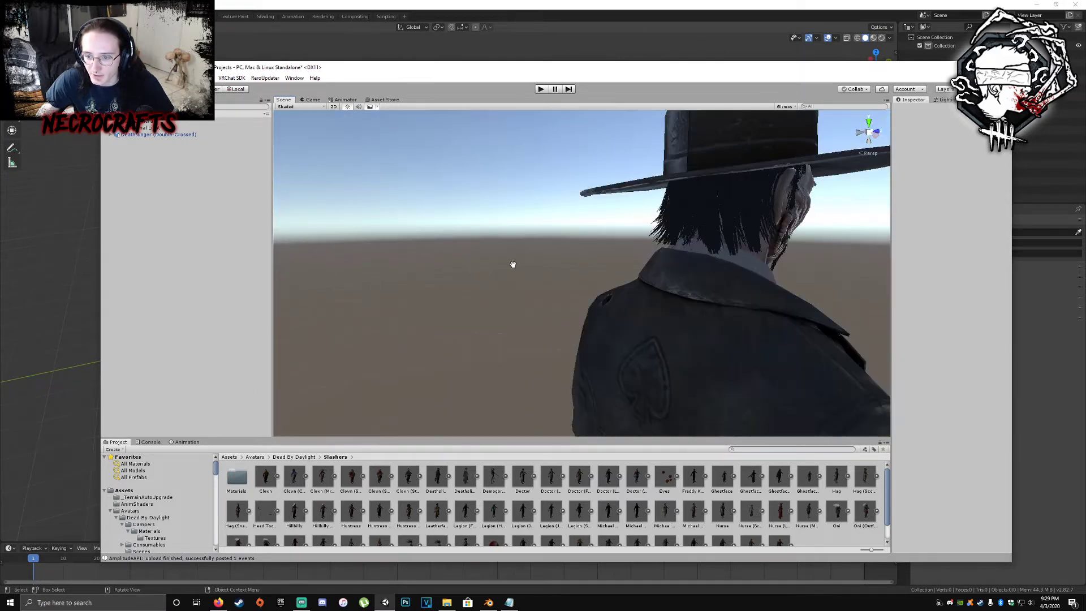
pyautogui.moveTo(511, 264); pyautogui.dragTo(463, 264, button='middle')
pyautogui.moveTo(509, 263); pyautogui.dragTo(456, 262, button='right')
pyautogui.moveTo(456, 262); pyautogui.dragTo(416, 260, button='middle')
pyautogui.moveTo(486, 255); pyautogui.dragTo(416, 252, button='right')
pyautogui.moveTo(571, 253); pyautogui.dragTo(526, 253, button='middle')
pyautogui.moveTo(565, 254); pyautogui.dragTo(532, 255, button='right')
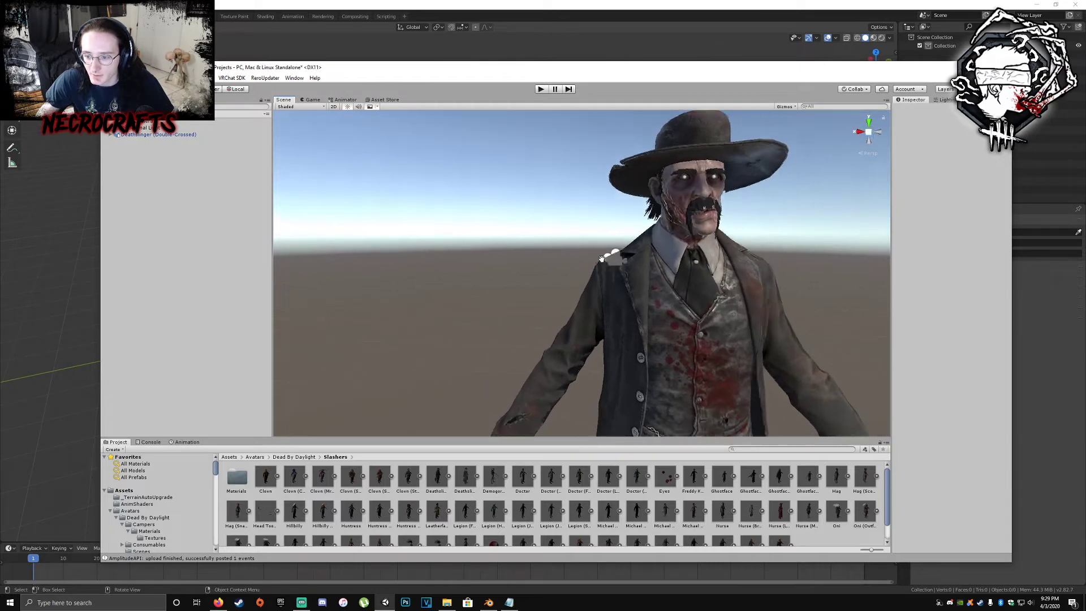
pyautogui.moveTo(659, 256); pyautogui.dragTo(594, 256, button='middle')
pyautogui.moveTo(594, 257); pyautogui.dragTo(600, 256, button='right')
pyautogui.moveTo(609, 281); pyautogui.dragTo(587, 262, button='middle')
pyautogui.scroll(1, 587, 263)
pyautogui.scroll(1, 587, 262)
pyautogui.scroll(-1, 587, 263)
pyautogui.scroll(-1, 587, 263)
pyautogui.moveTo(560, 218); pyautogui.dragTo(575, 245, button='middle')
pyautogui.scroll(-2, 576, 245)
pyautogui.moveTo(575, 245); pyautogui.dragTo(580, 253, button='right')
pyautogui.scroll(-3, 579, 253)
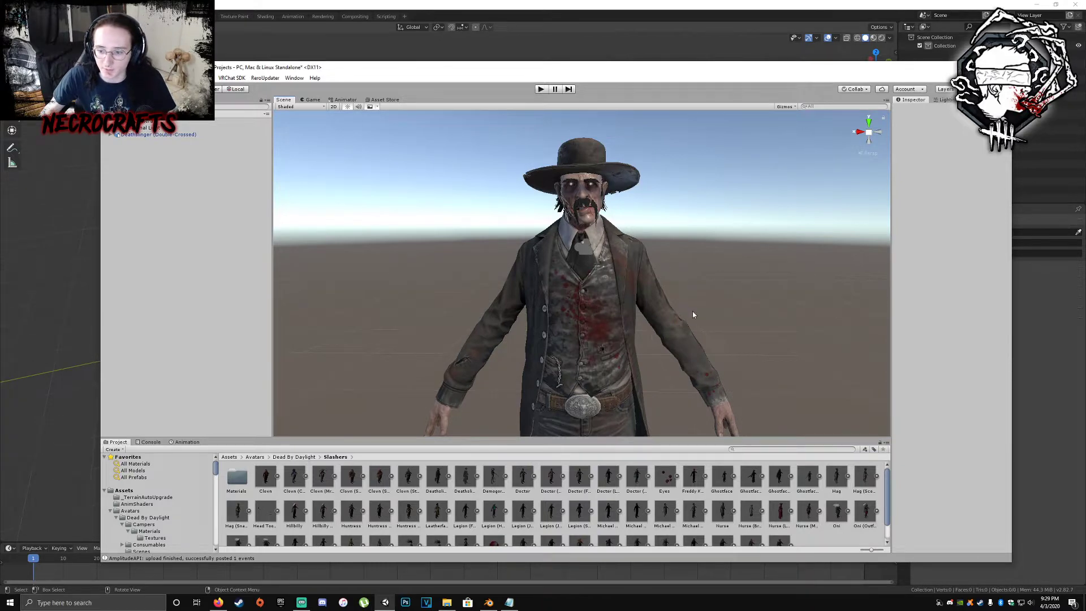
pyautogui.moveTo(683, 309); pyautogui.dragTo(575, 289, button='right')
pyautogui.press('s')
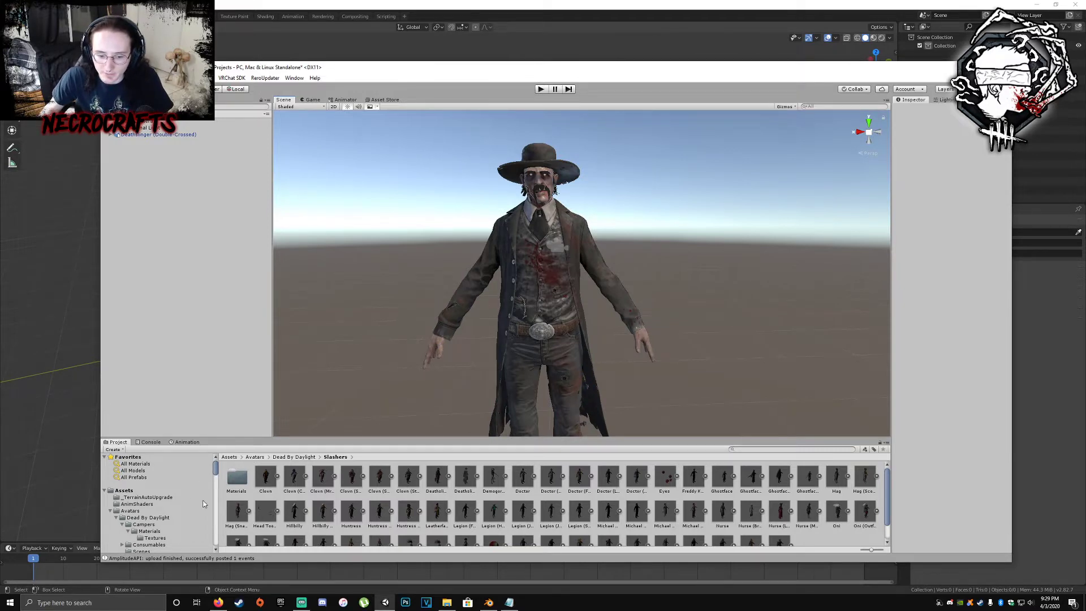
# - Open the Deathslinger Weapons folder inside the Dead By Daylight Weapons assets
pyautogui.scroll(-3, 153, 526)
pyautogui.scroll(-3, 154, 517)
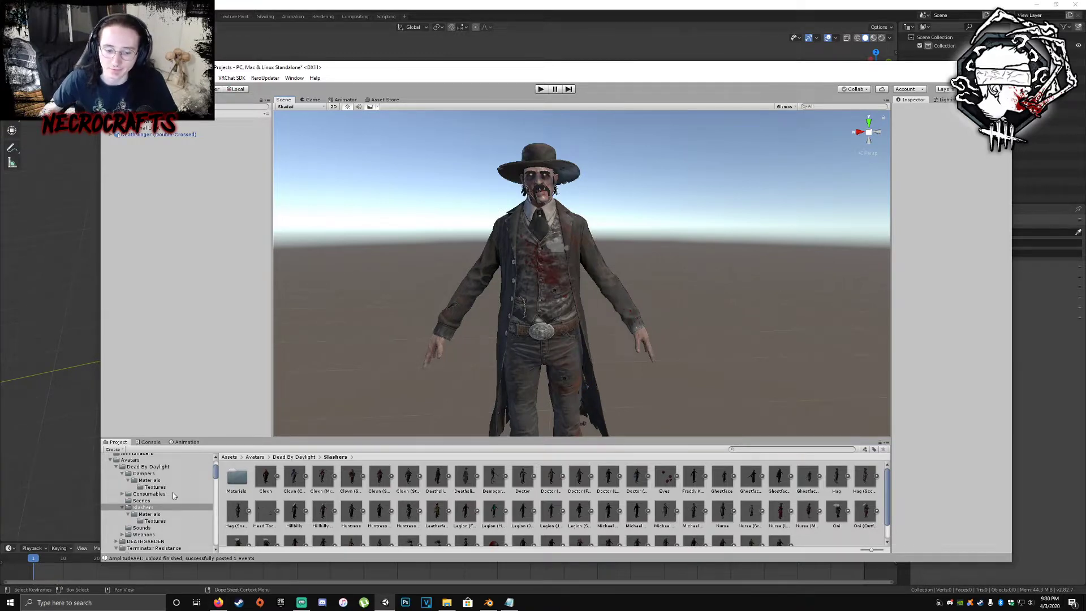
pyautogui.click(143, 534)
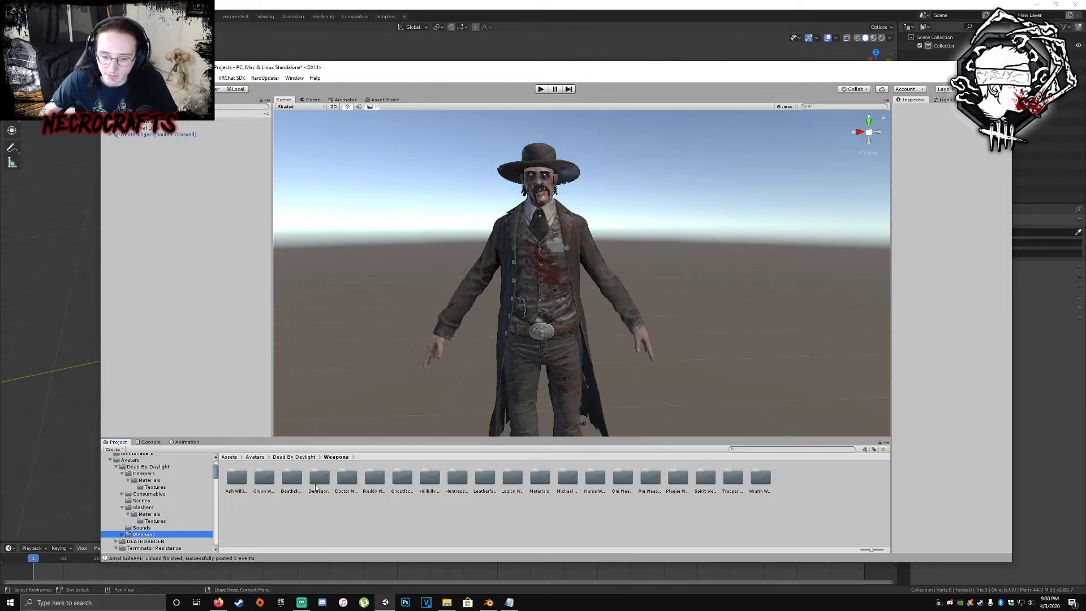
pyautogui.doubleClick(289, 485)
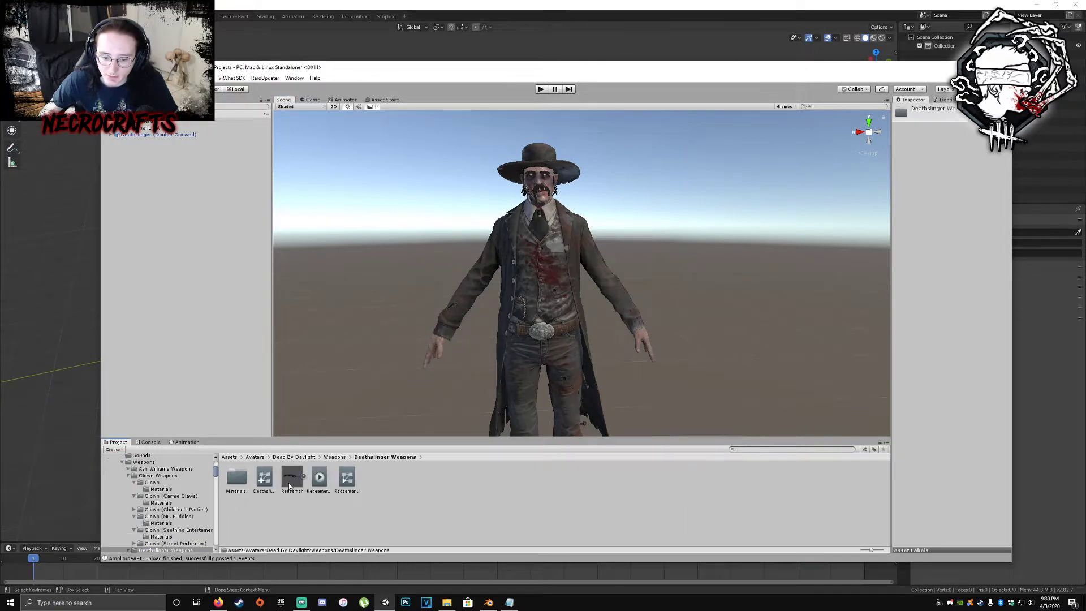
# - Create a folder named Deathslinger (Double-Crossed) in Deathslinger Weapons and open it
pyautogui.rightClick(416, 518)
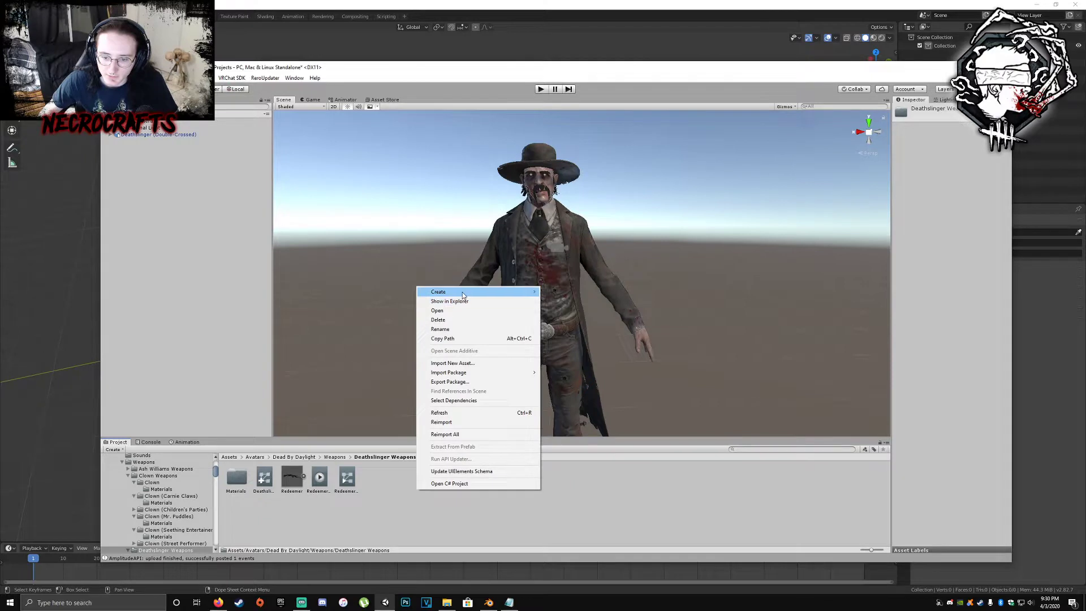
pyautogui.moveTo(463, 292)
pyautogui.click(558, 285)
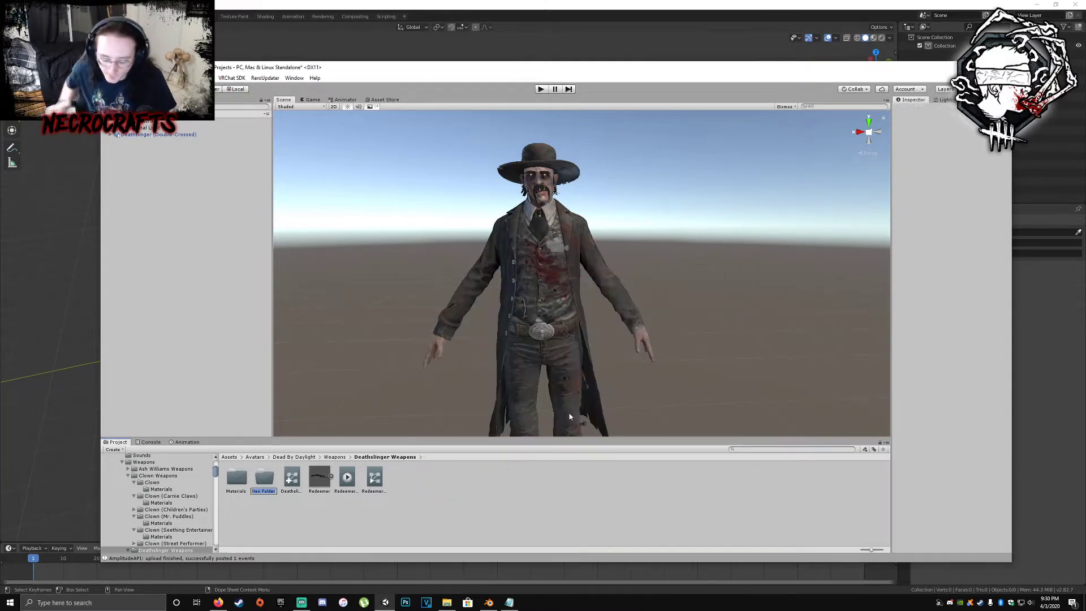
pyautogui.write('Deathsl')
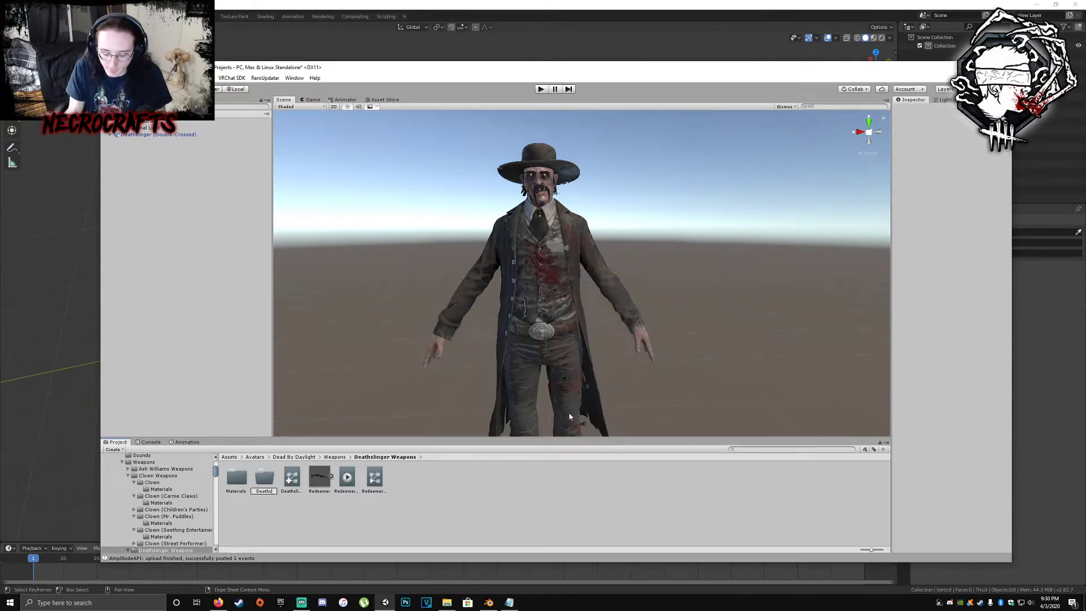
pyautogui.write('inger (')
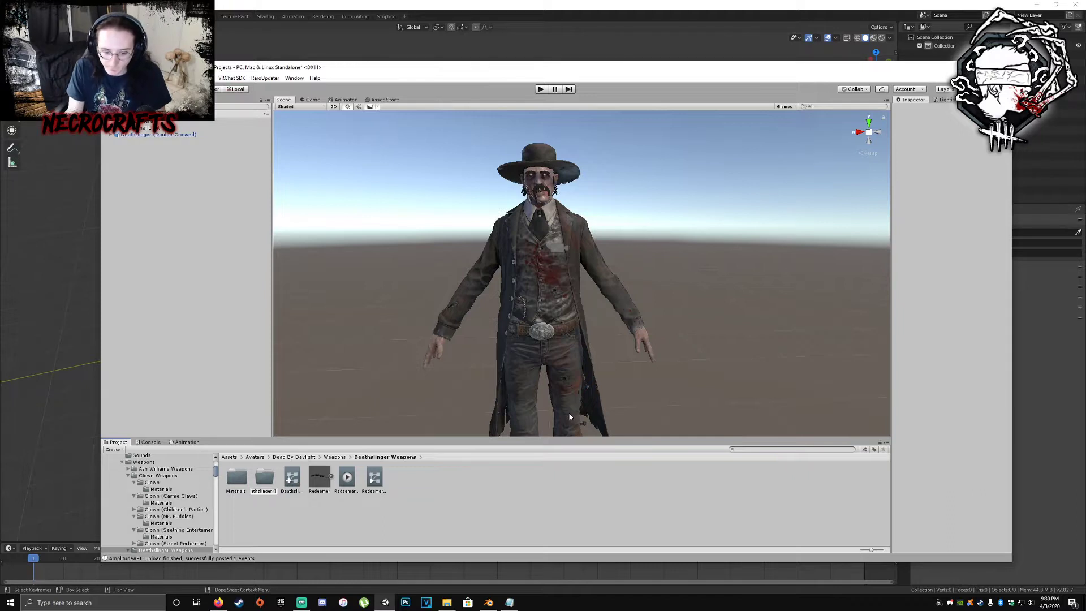
pyautogui.write('Double')
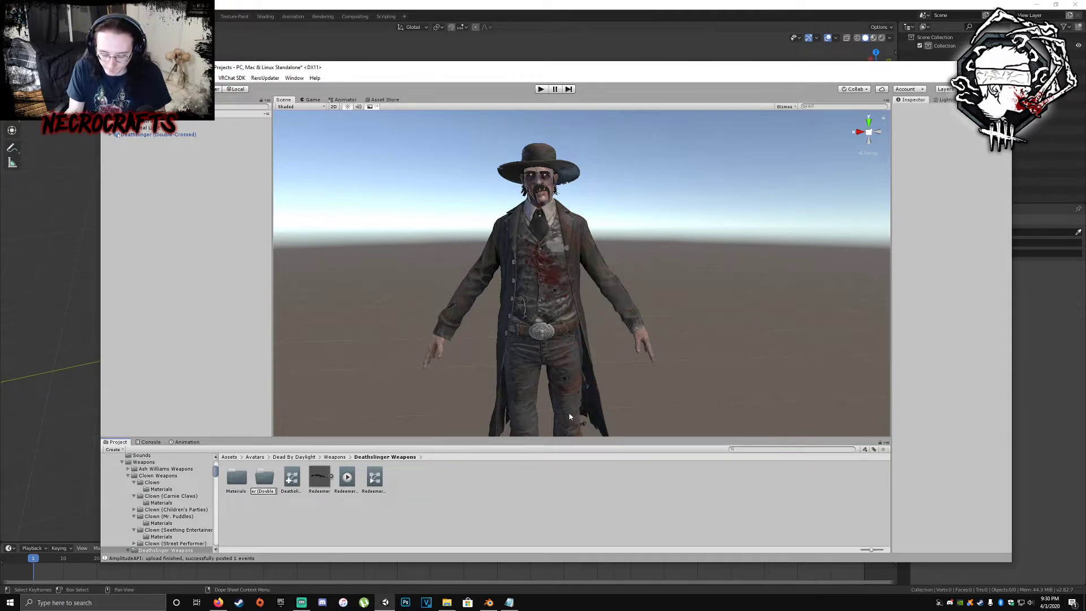
pyautogui.write('-Crossed)')
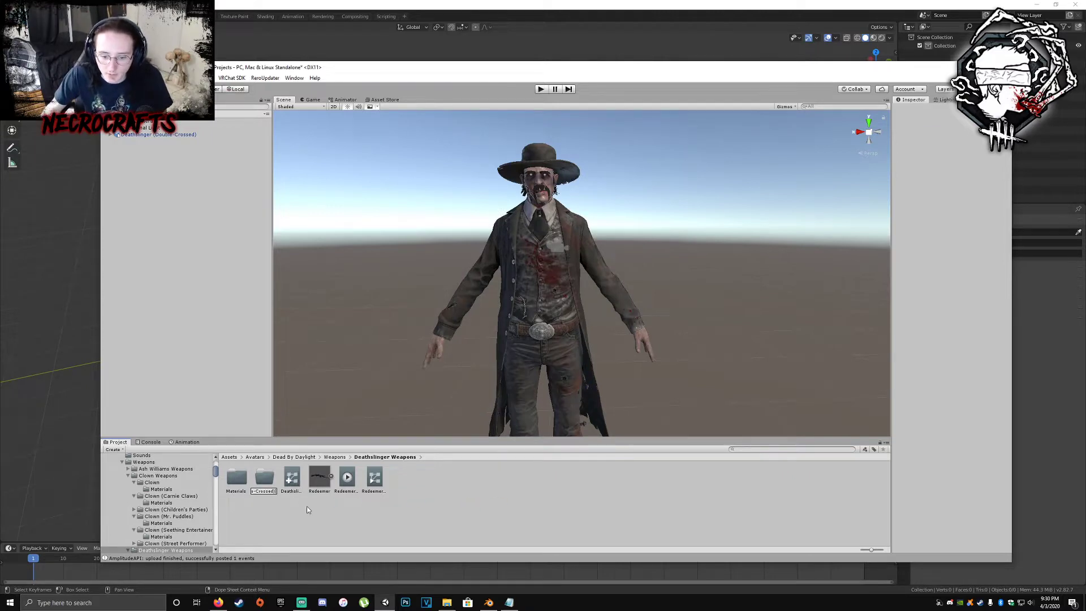
pyautogui.press('Return')
pyautogui.doubleClick(237, 478)
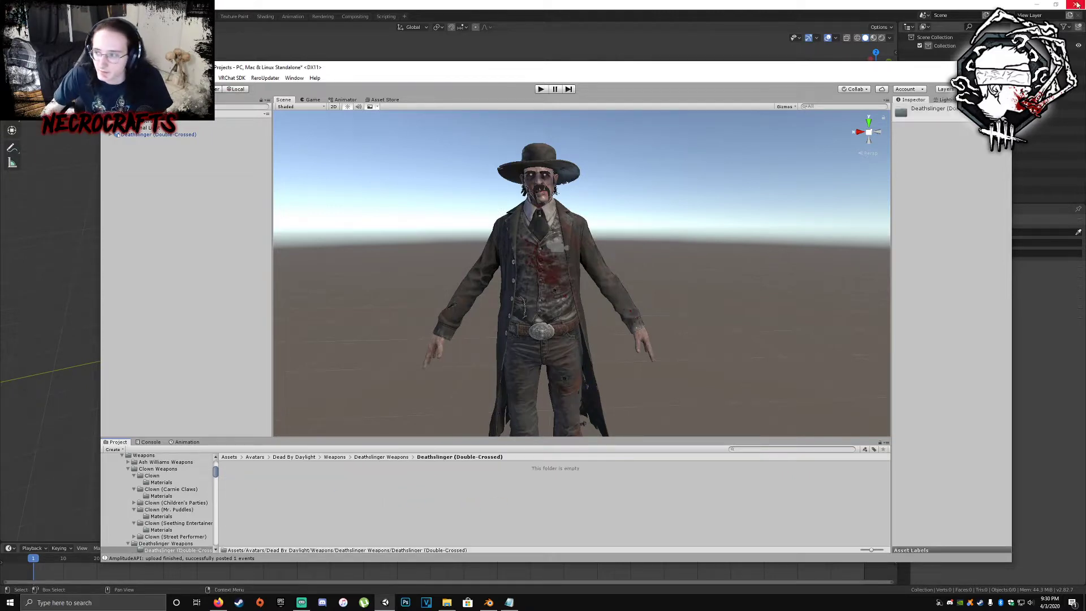
# - Import the Killjoy FBX model into the Deathslinger (Double-Crossed) folder and review its model and material import settings
pyautogui.click(1038, 5)
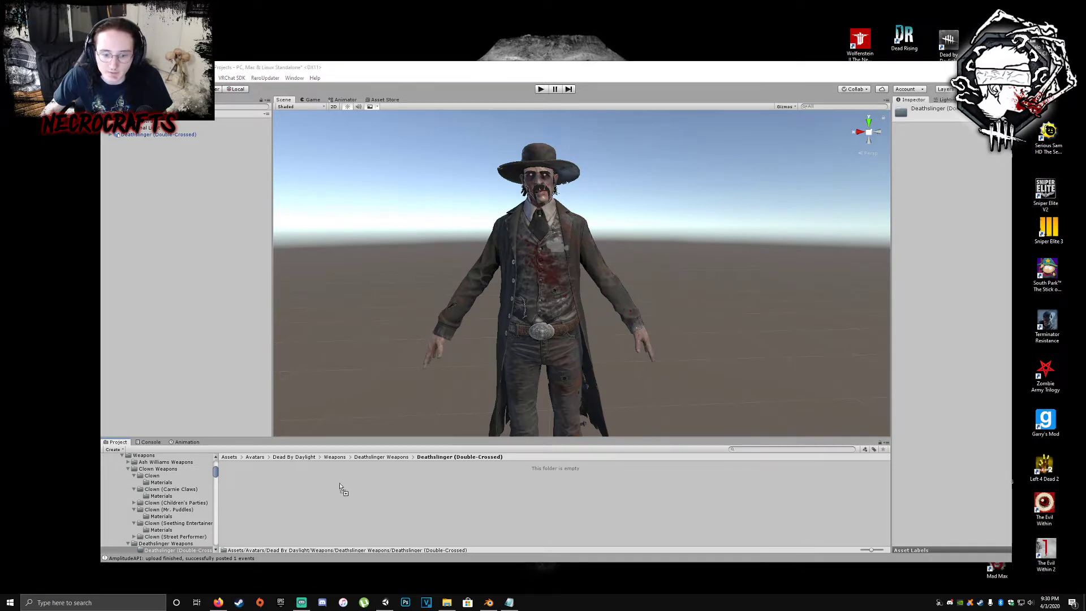
pyautogui.moveTo(340, 490); pyautogui.dragTo(530, 488)
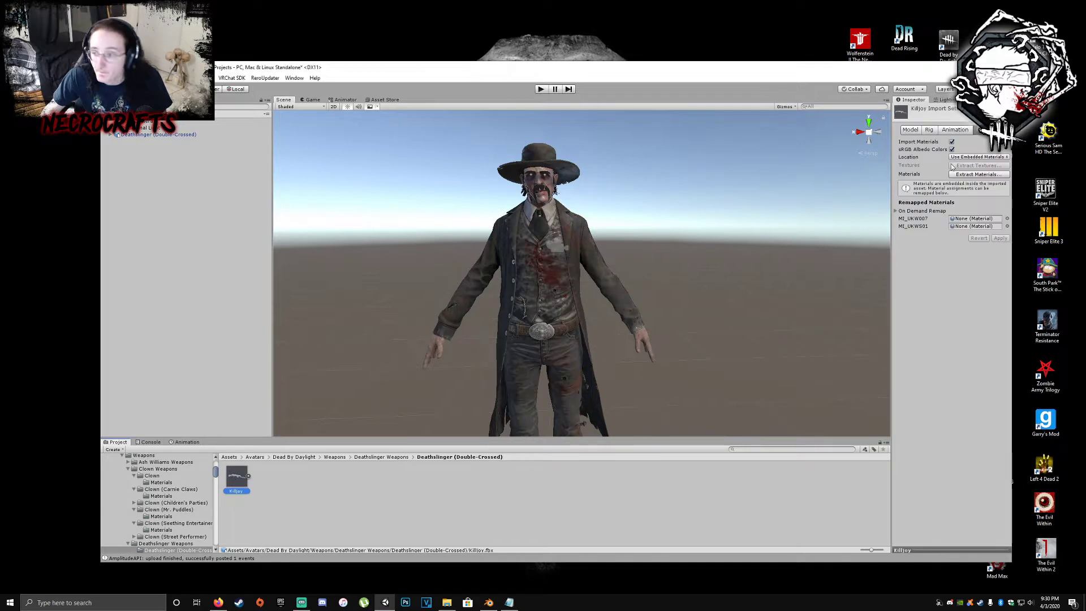
pyautogui.click(917, 132)
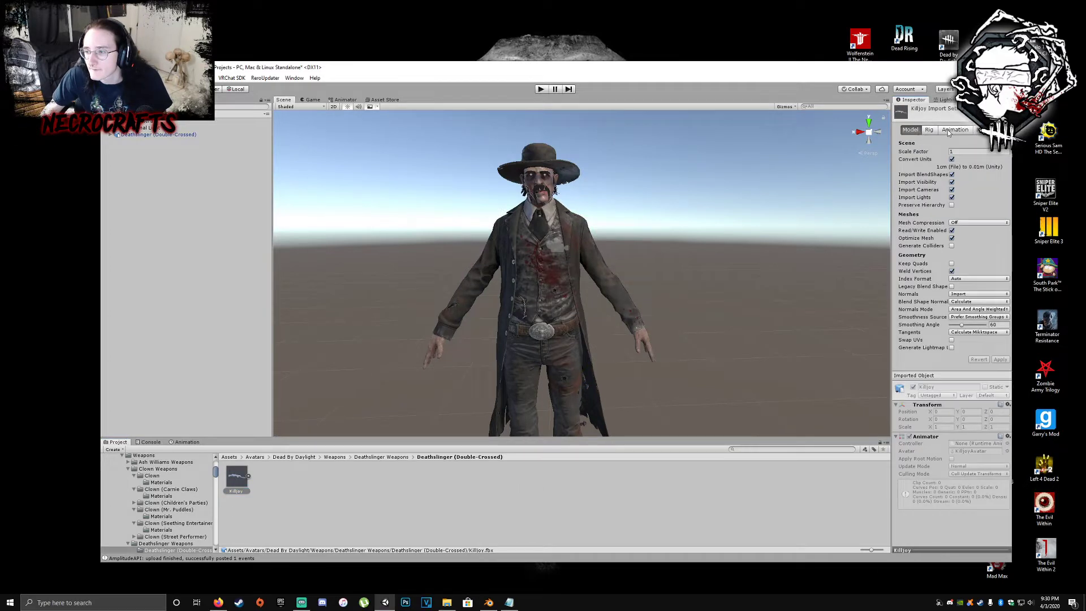
pyautogui.click(992, 130)
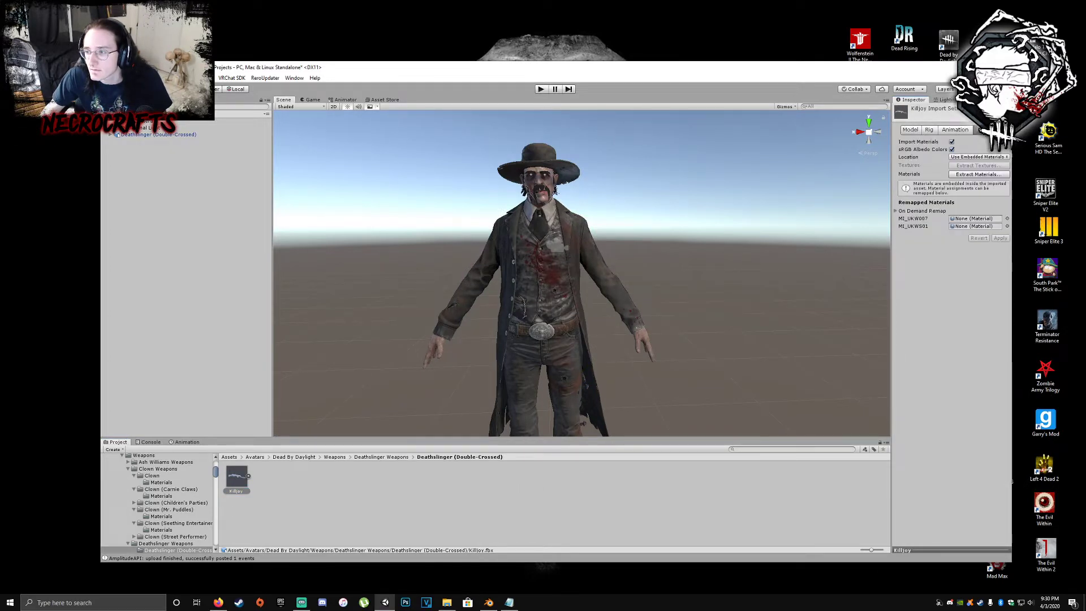
# - Add the Killjoy weapon model to the scene
pyautogui.moveTo(236, 480); pyautogui.dragTo(181, 267)
pyautogui.scroll(-3, 483, 311)
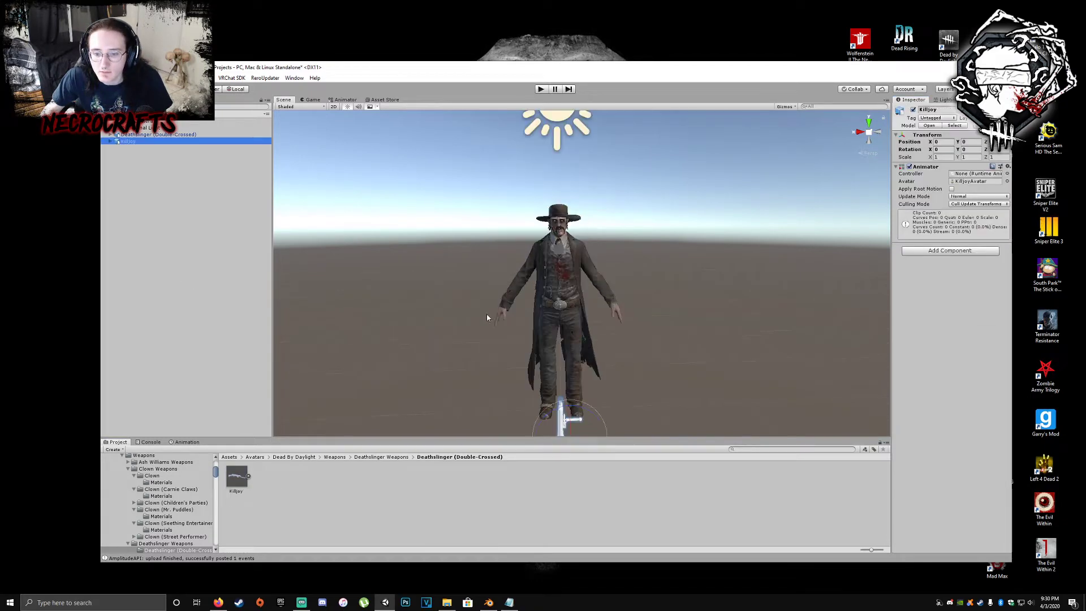
pyautogui.moveTo(486, 314); pyautogui.dragTo(417, 334, button='right')
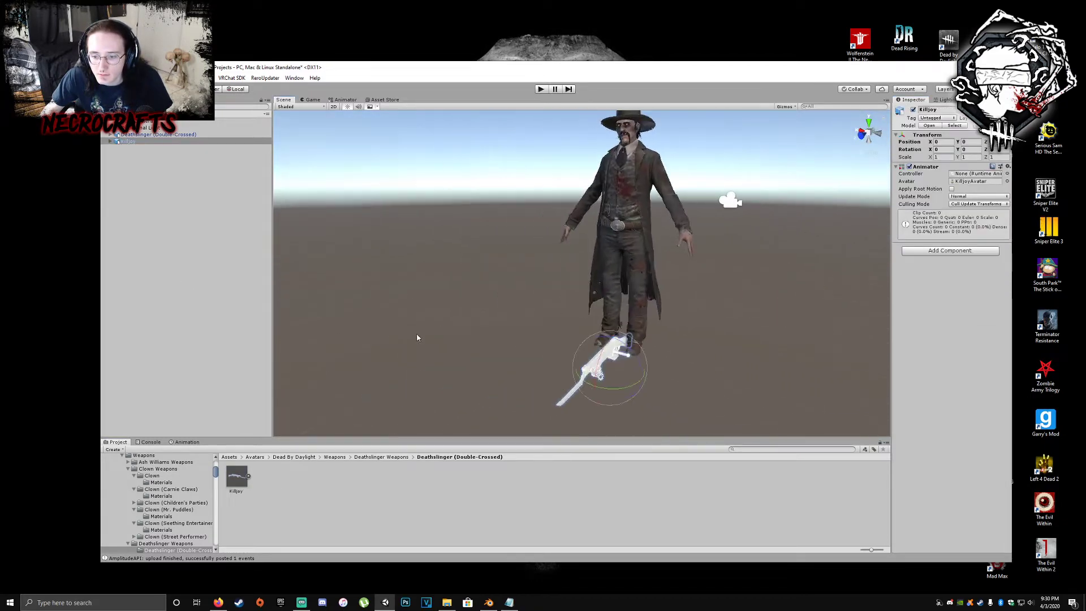
# - Move the Killjoy weapon up to about Y 1.03 and place it beside the Deathslinger's right hand
pyautogui.press('w')
pyautogui.moveTo(581, 359); pyautogui.dragTo(538, 201)
pyautogui.scroll(3, 550, 263)
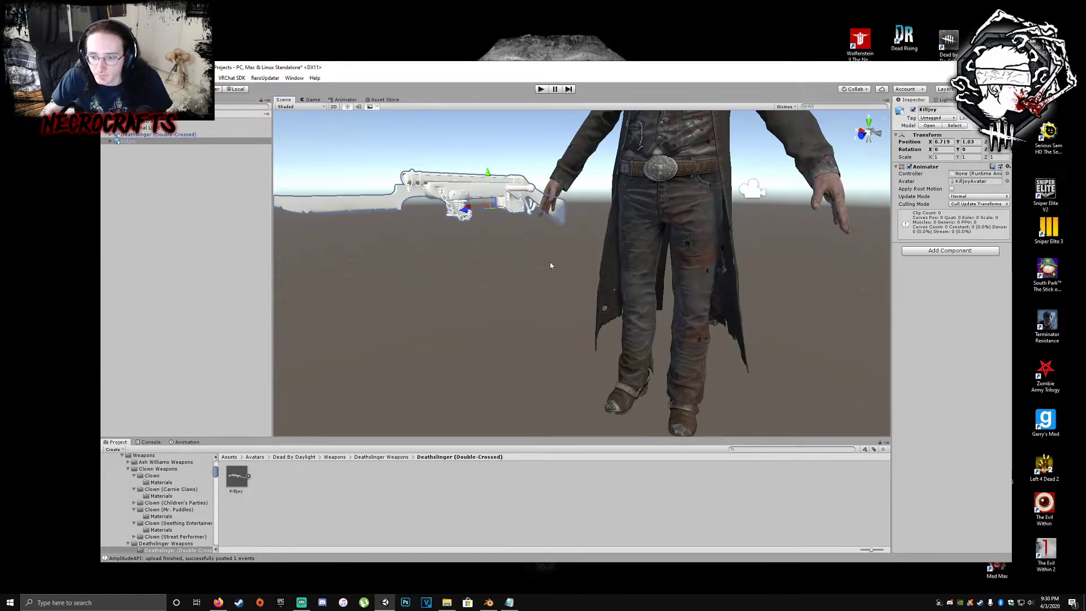
pyautogui.moveTo(550, 263); pyautogui.dragTo(564, 288, button='middle')
pyautogui.moveTo(546, 318); pyautogui.dragTo(615, 337)
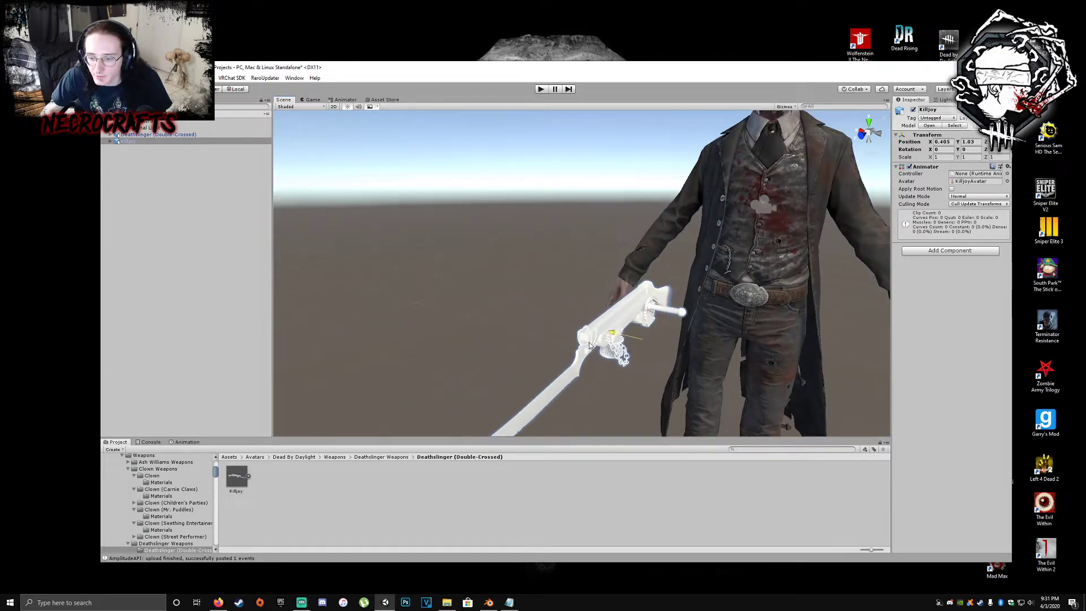
pyautogui.moveTo(617, 340); pyautogui.dragTo(520, 334, button='right')
pyautogui.press('d')
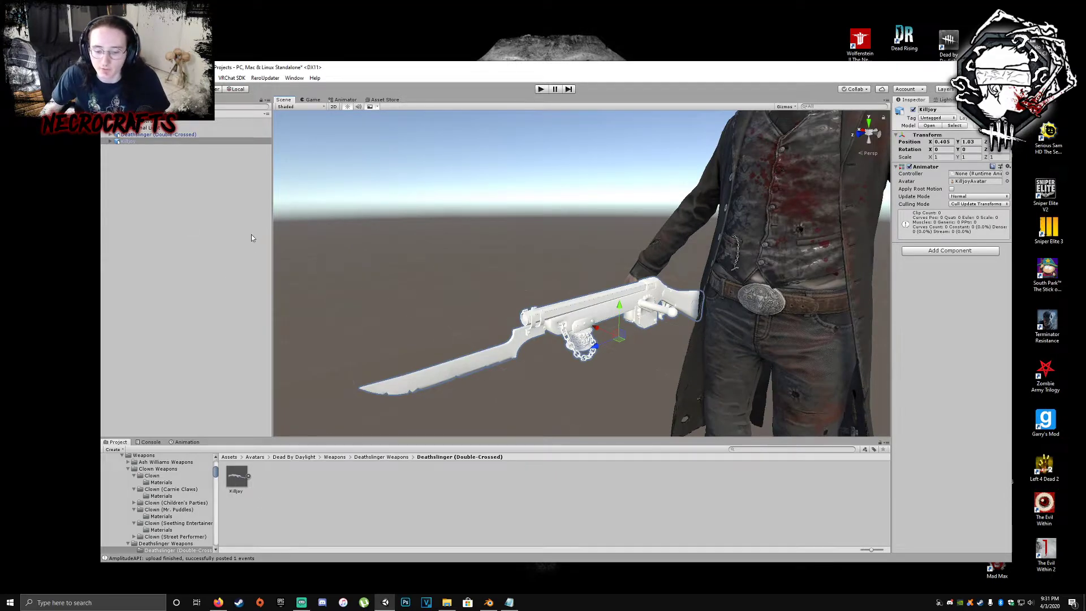
# - Switch to File Explorer and open the UmodelExport texture folder Outfit007 under Game, Characters, Slashers, Ukraine, Weapons, Textures
pyautogui.click(447, 602)
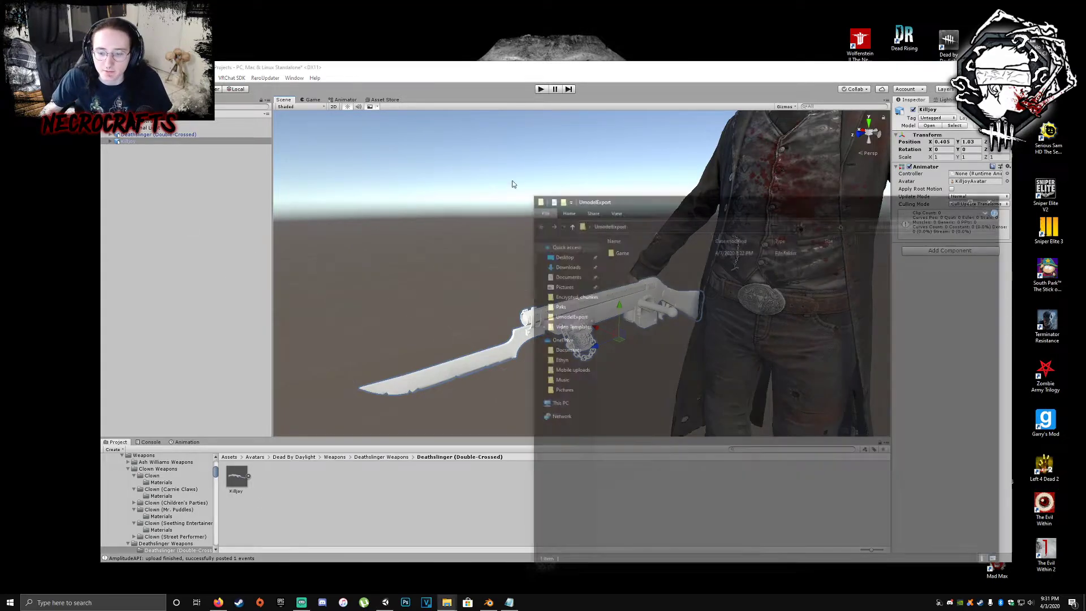
pyautogui.doubleClick(631, 252)
pyautogui.doubleClick(632, 252)
pyautogui.doubleClick(632, 253)
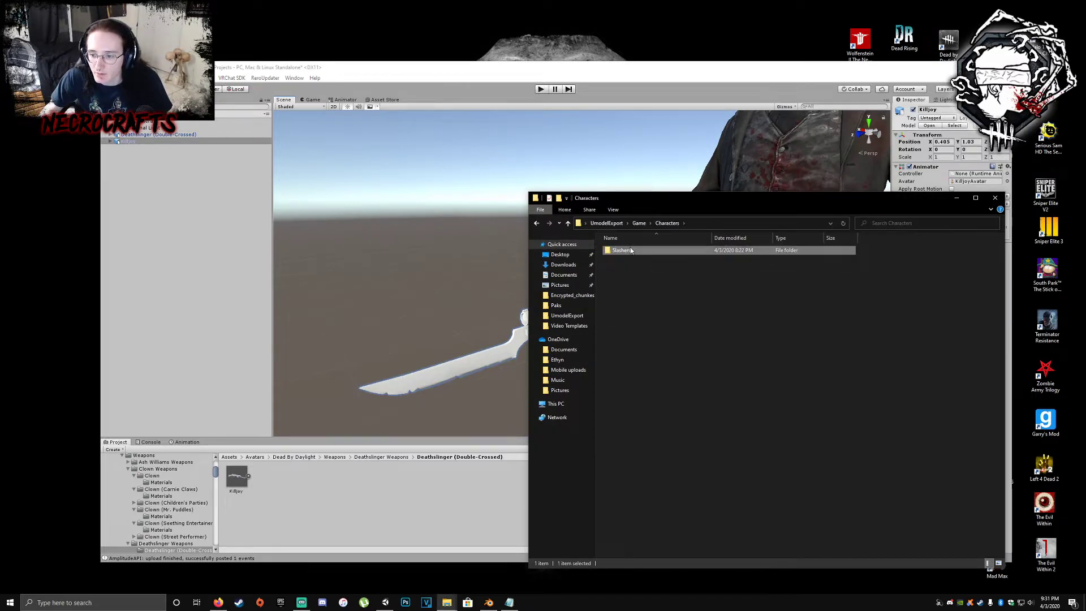
pyautogui.doubleClick(632, 252)
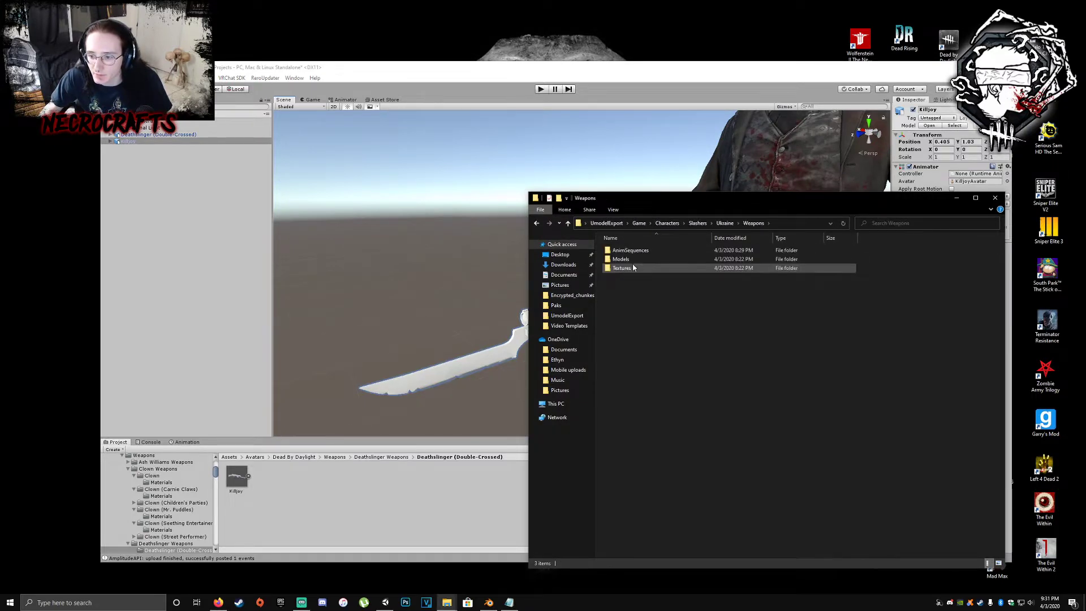
pyautogui.doubleClick(632, 263)
pyautogui.doubleClick(633, 260)
pyautogui.doubleClick(633, 260)
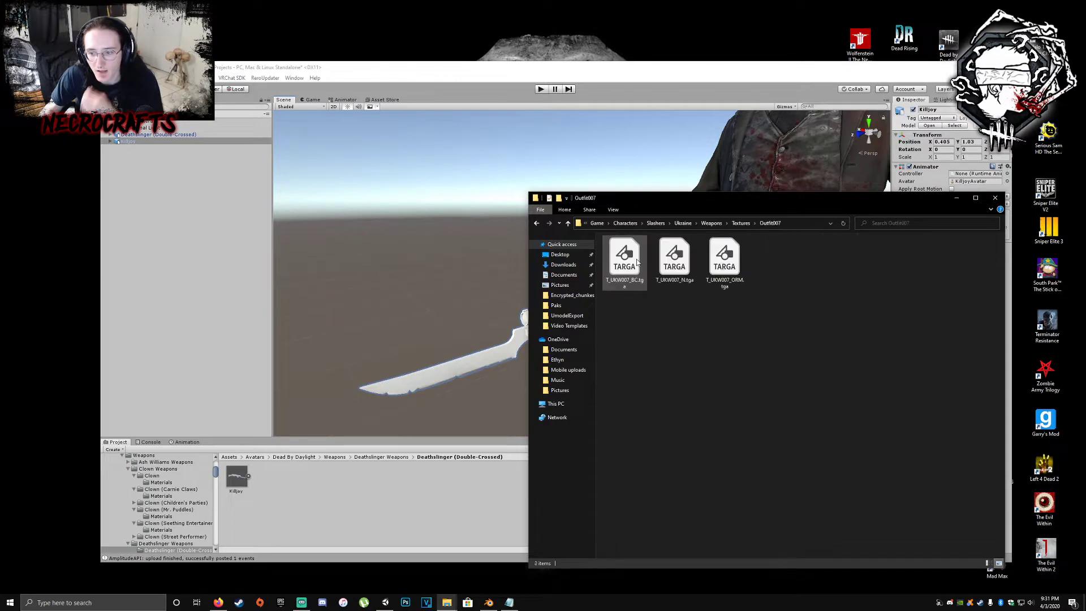
# - Open T_UKW007_N.tga in Photoshop, invert its green channel, then save and close the file
pyautogui.doubleClick(673, 258)
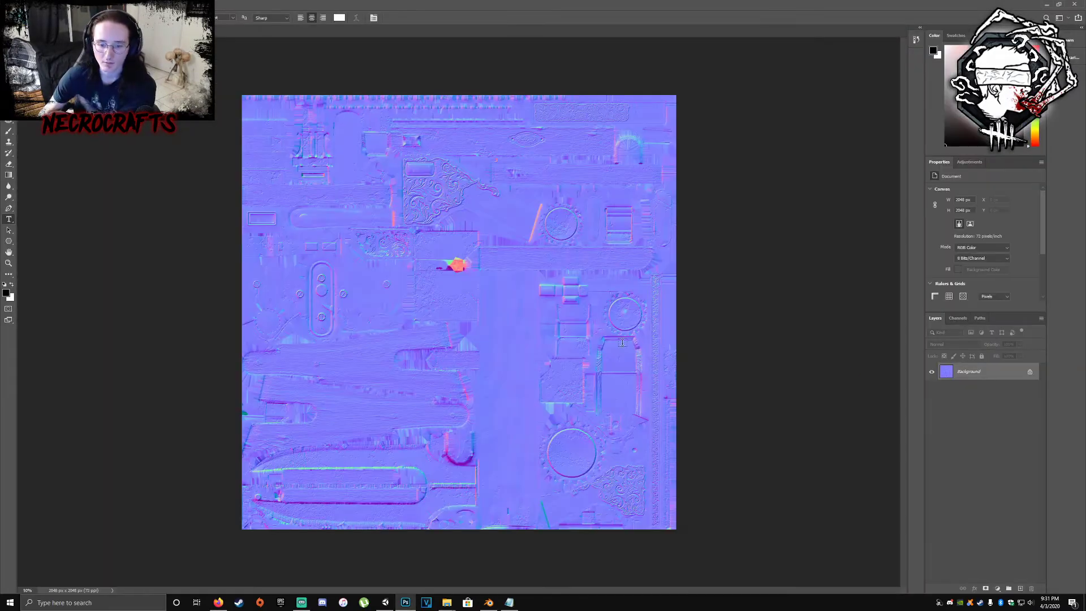
pyautogui.click(958, 318)
pyautogui.click(963, 366)
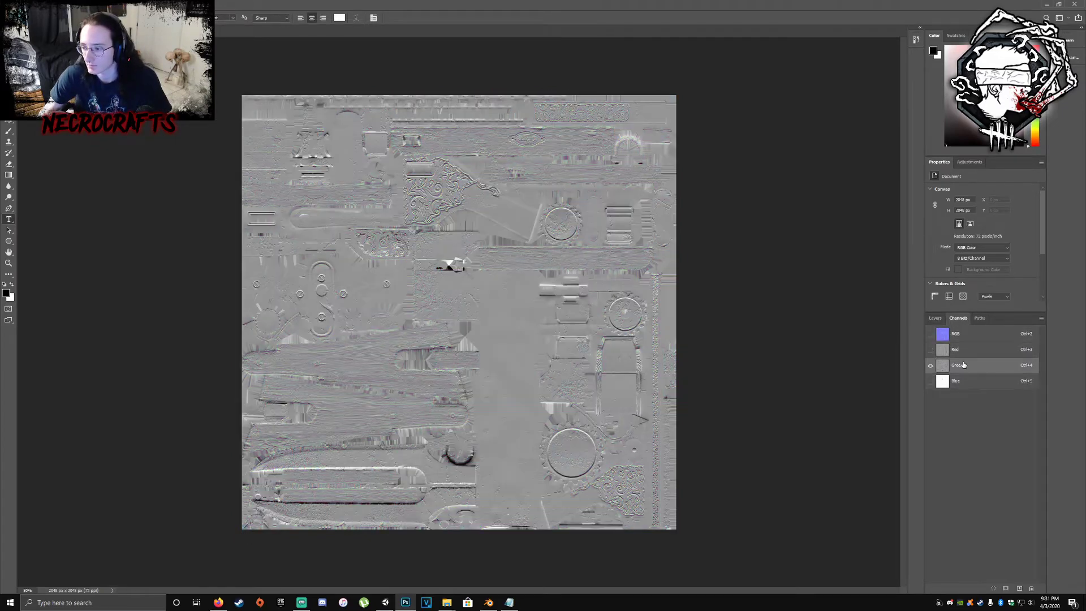
pyautogui.hotkey('ctrl', 'i')
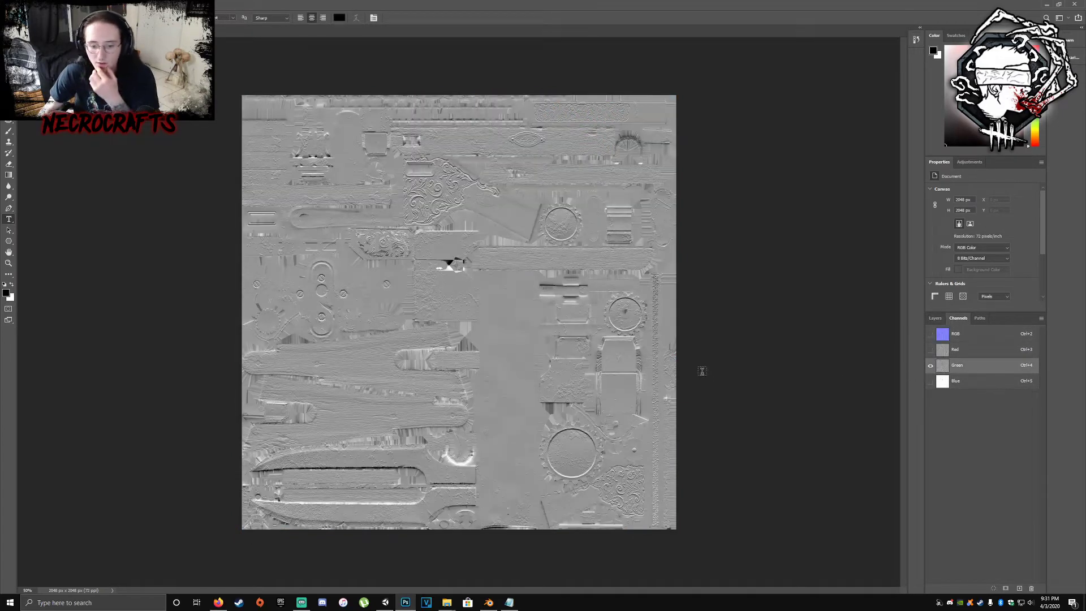
pyautogui.click(18, 5)
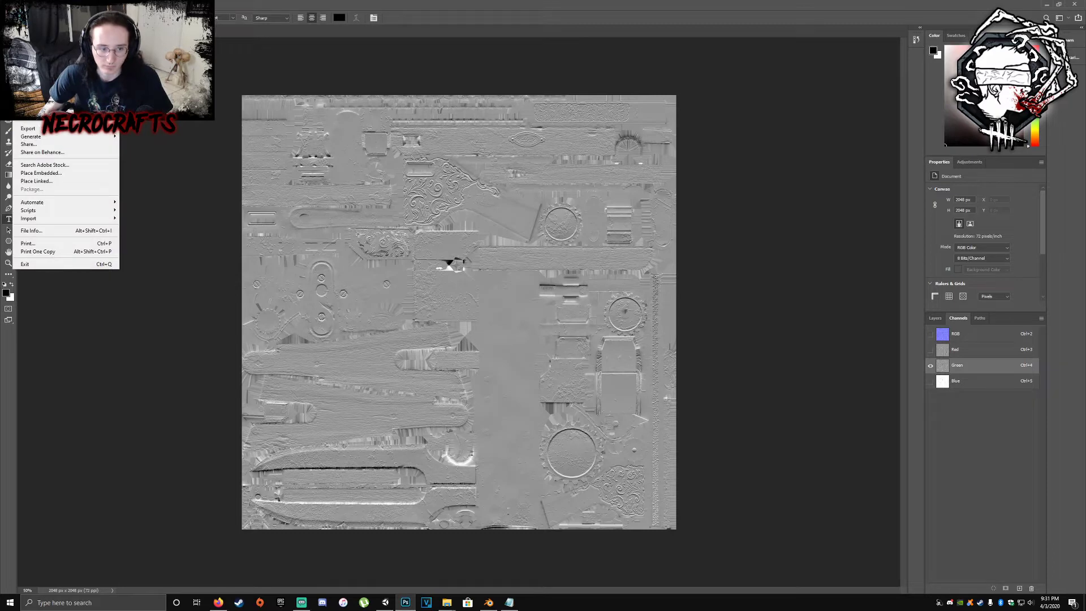
pyautogui.click(29, 100)
pyautogui.click(153, 33)
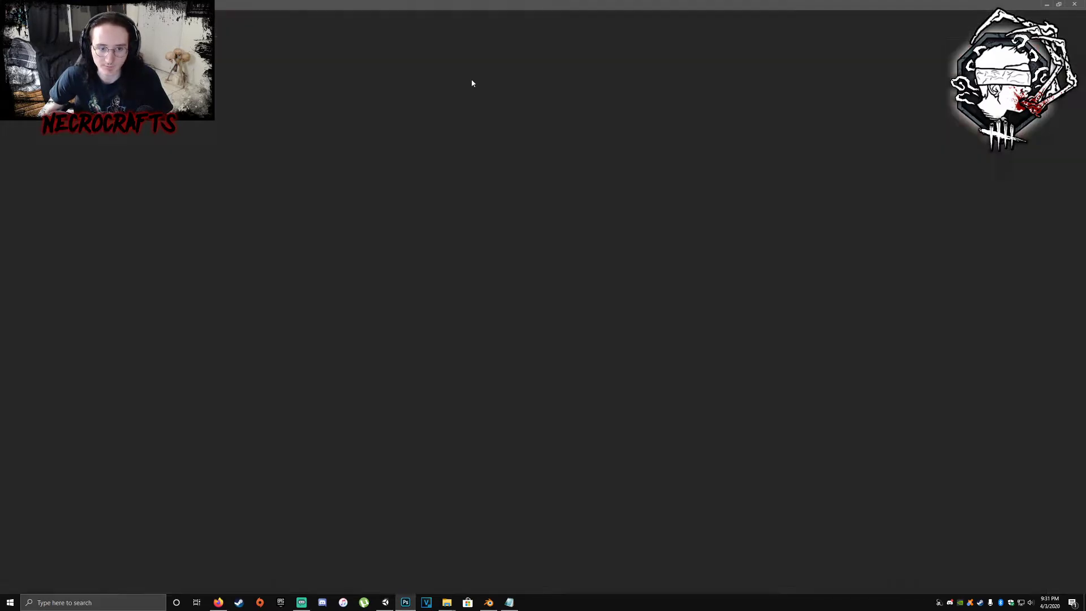
# - Return to the Outfit007 folder and import T_UKW007_BC.tga and T_UKW007_N.tga into Unity's Deathslinger (Double-Crossed) folder
pyautogui.click(1047, 4)
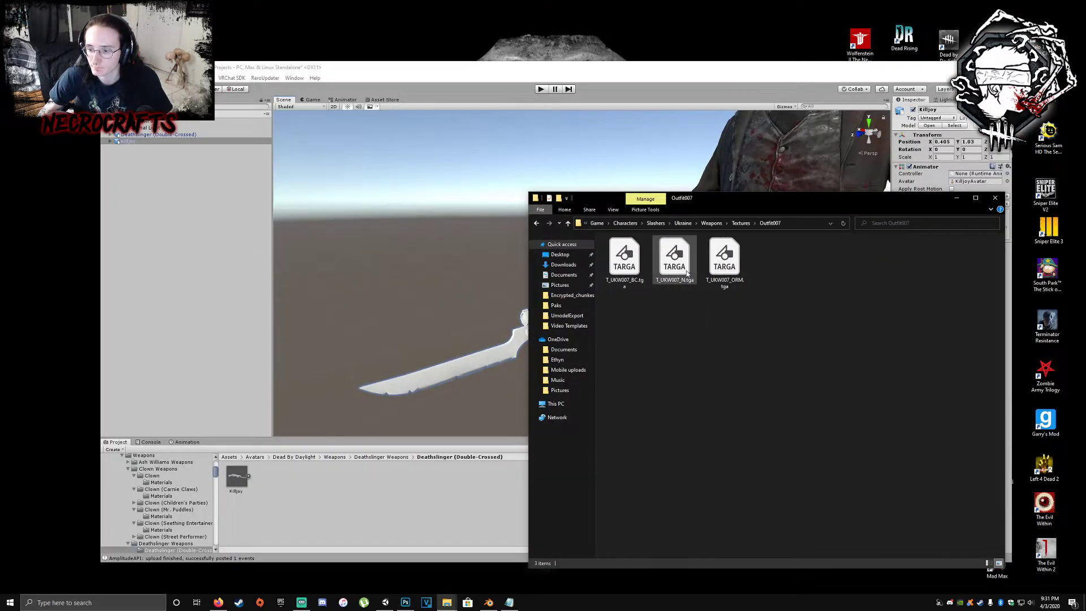
pyautogui.moveTo(687, 317); pyautogui.dragTo(623, 264)
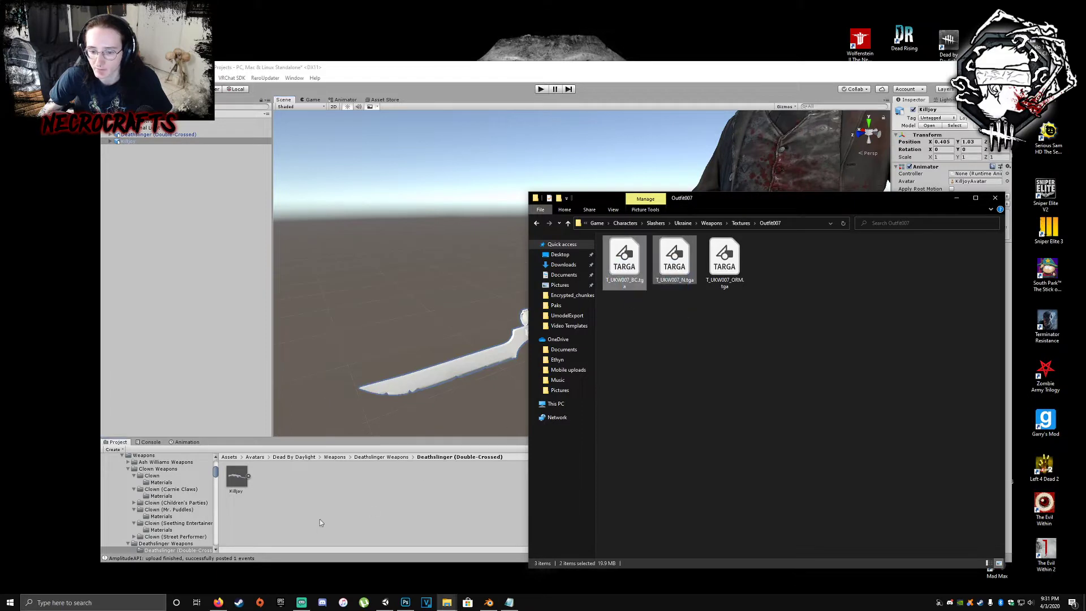
# - Open T_UKW007_ORM.tga in Photoshop and duplicate its green channel
pyautogui.click(729, 265)
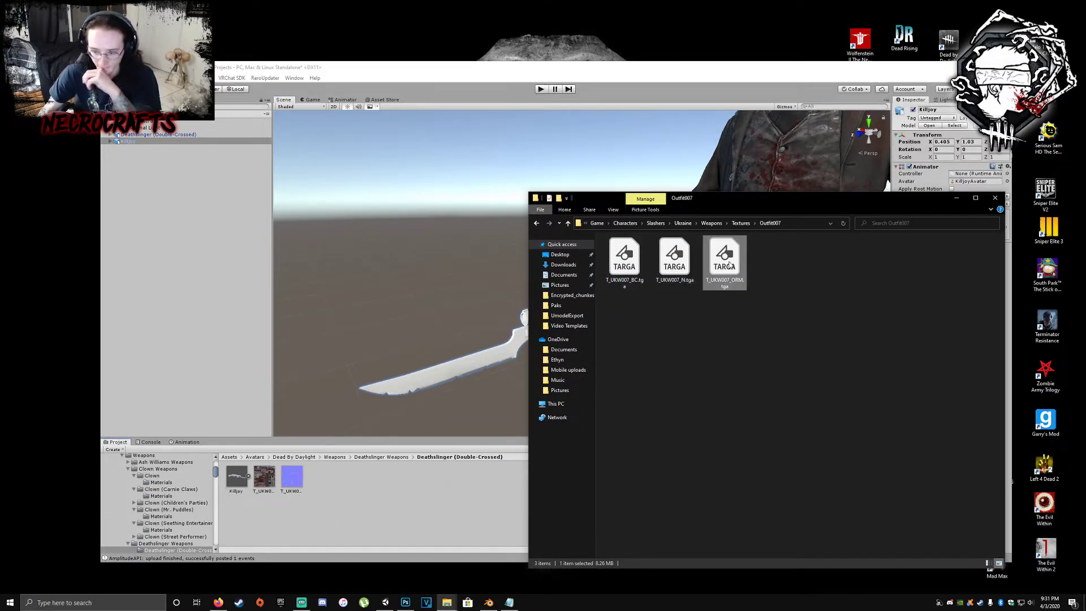
pyautogui.doubleClick(729, 266)
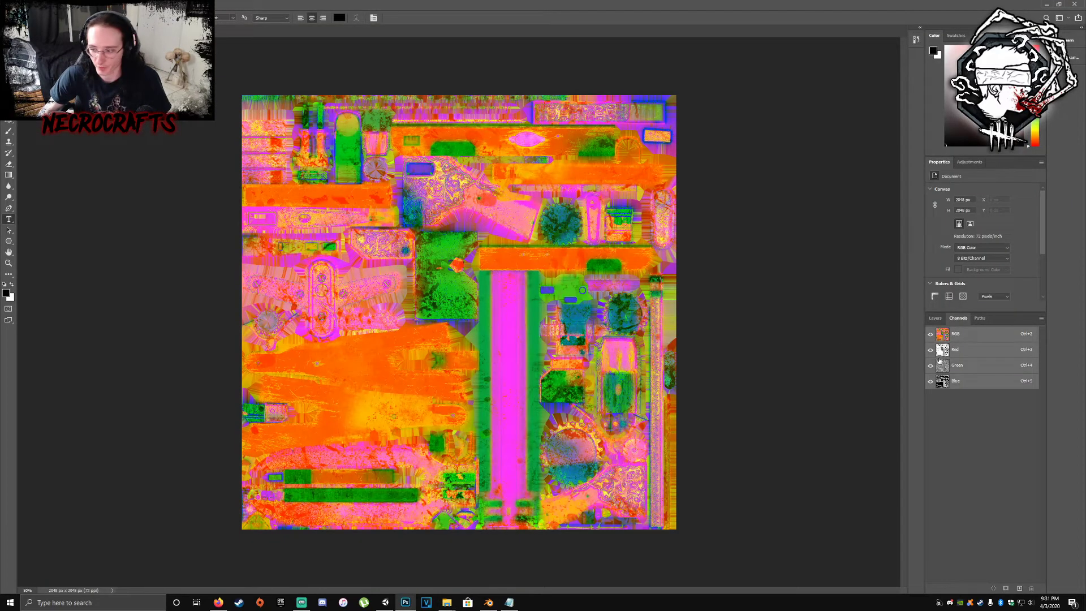
pyautogui.click(968, 364)
pyautogui.rightClick(968, 365)
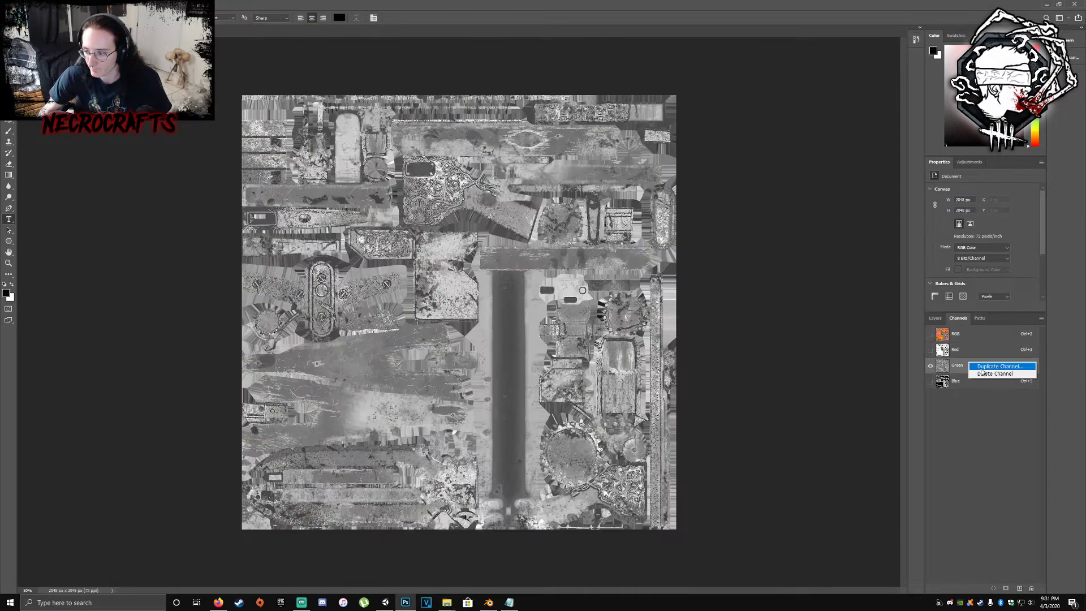
pyautogui.click(987, 368)
pyautogui.click(613, 178)
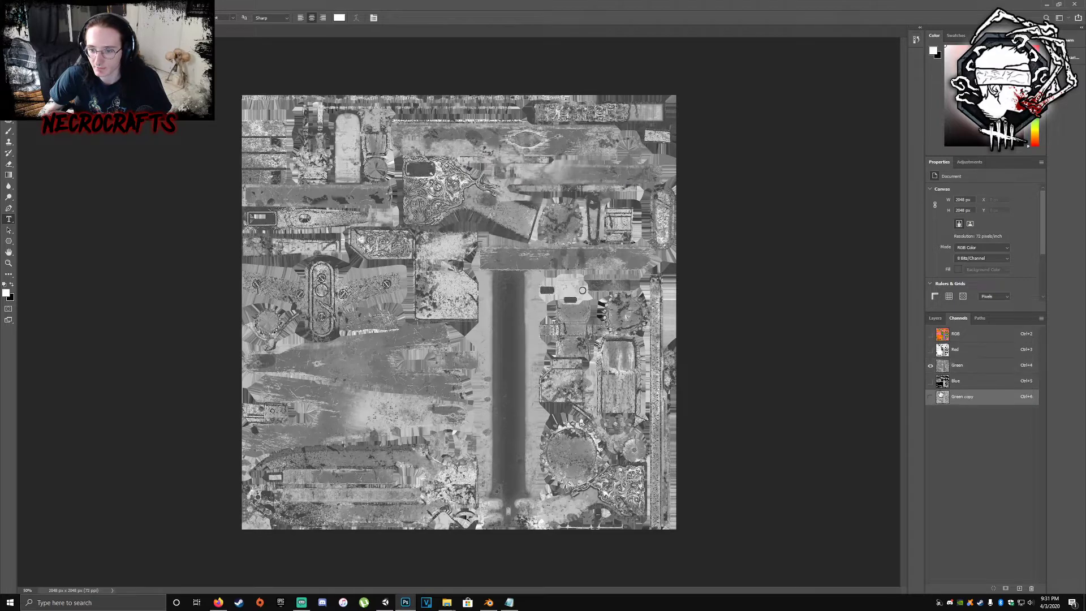
# - Invert the Green copy channel and reselect the composite RGB channel
pyautogui.click(972, 337)
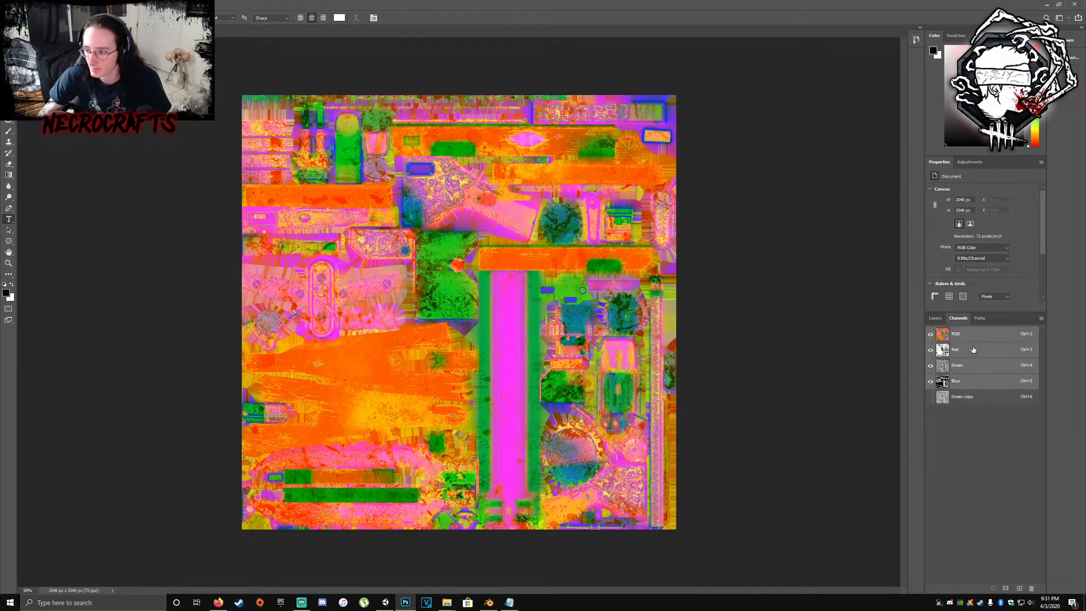
pyautogui.click(968, 397)
pyautogui.click(930, 366)
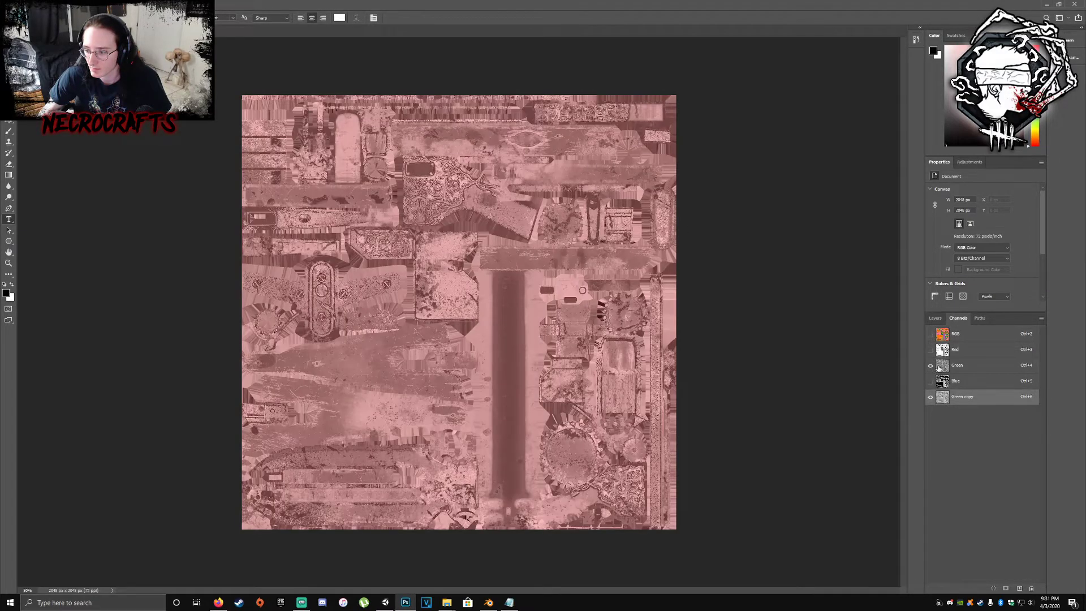
pyautogui.click(932, 367)
pyautogui.click(956, 367)
pyautogui.click(972, 397)
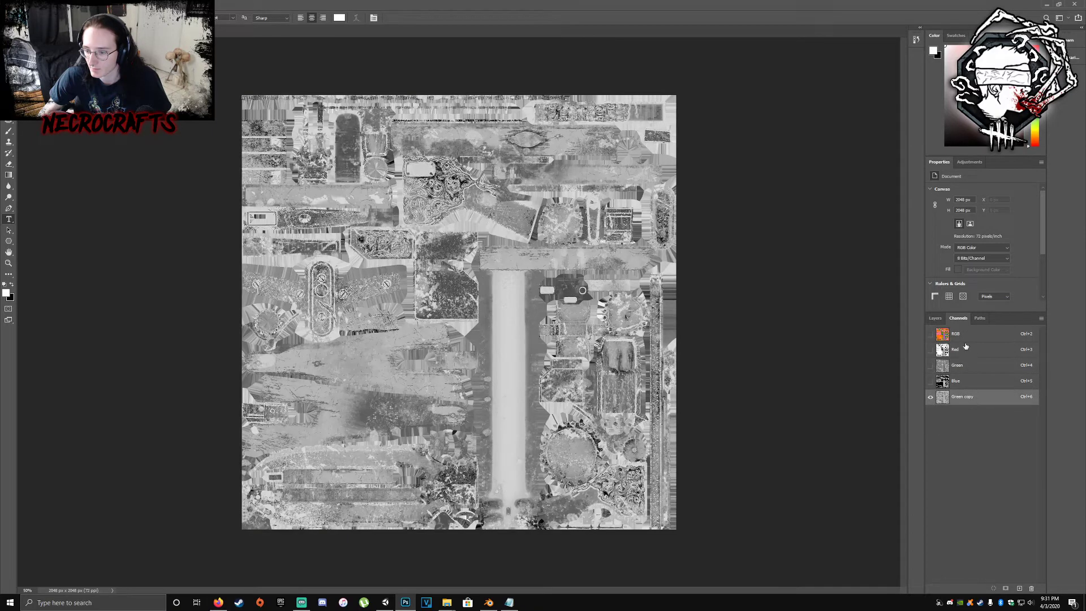
pyautogui.click(965, 338)
# - Apply a Channel Mixer adjustment with red output at 0% red and green output at 0% green and 100% red
pyautogui.click(50, 6)
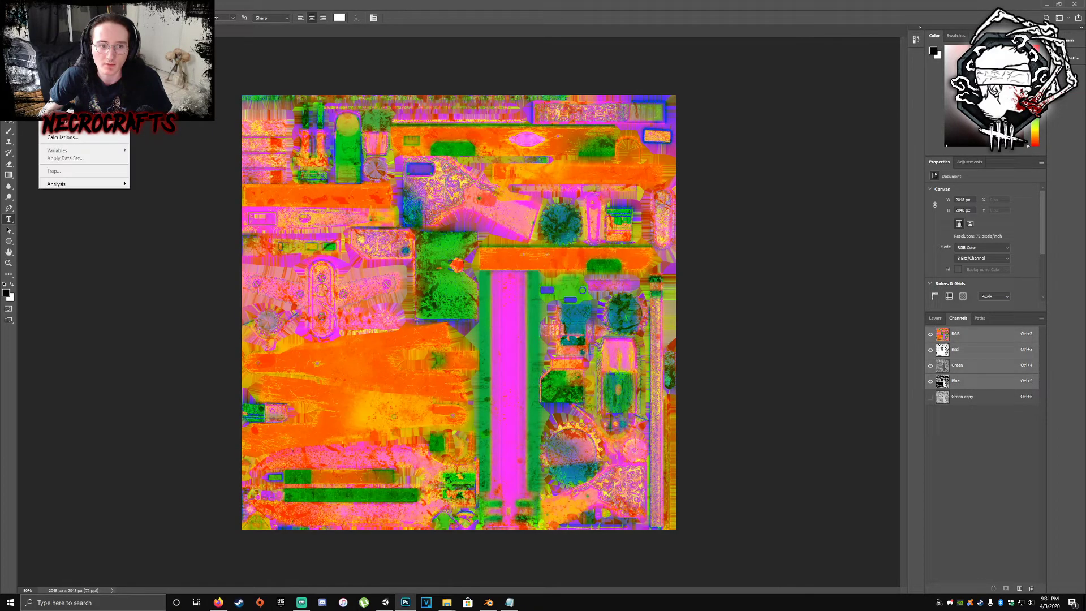
pyautogui.moveTo(74, 26)
pyautogui.click(170, 103)
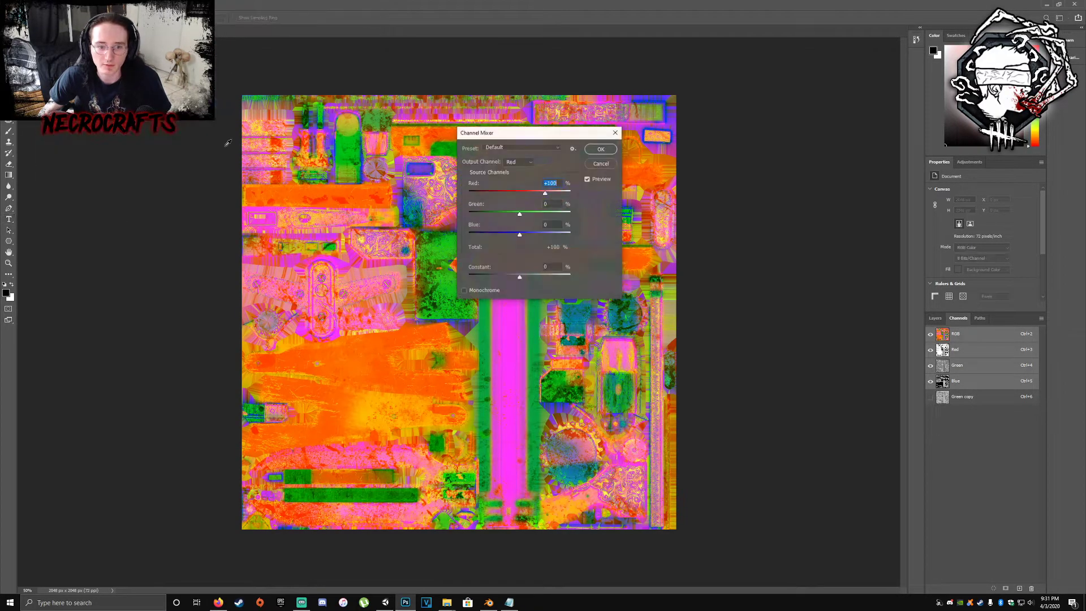
pyautogui.write('0')
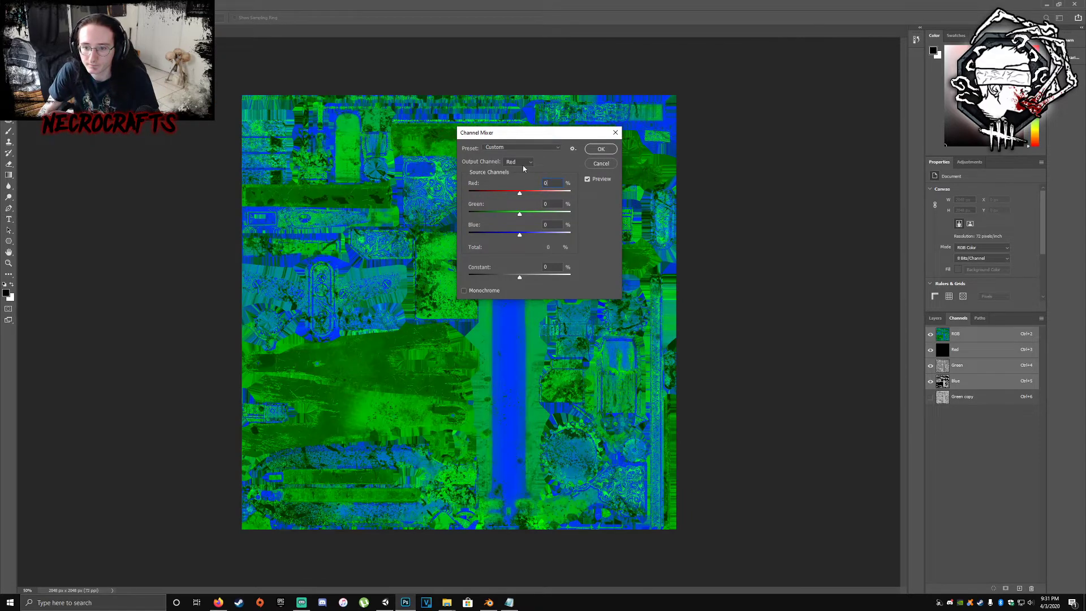
pyautogui.click(519, 161)
pyautogui.click(512, 172)
pyautogui.write('0')
pyautogui.click(552, 183)
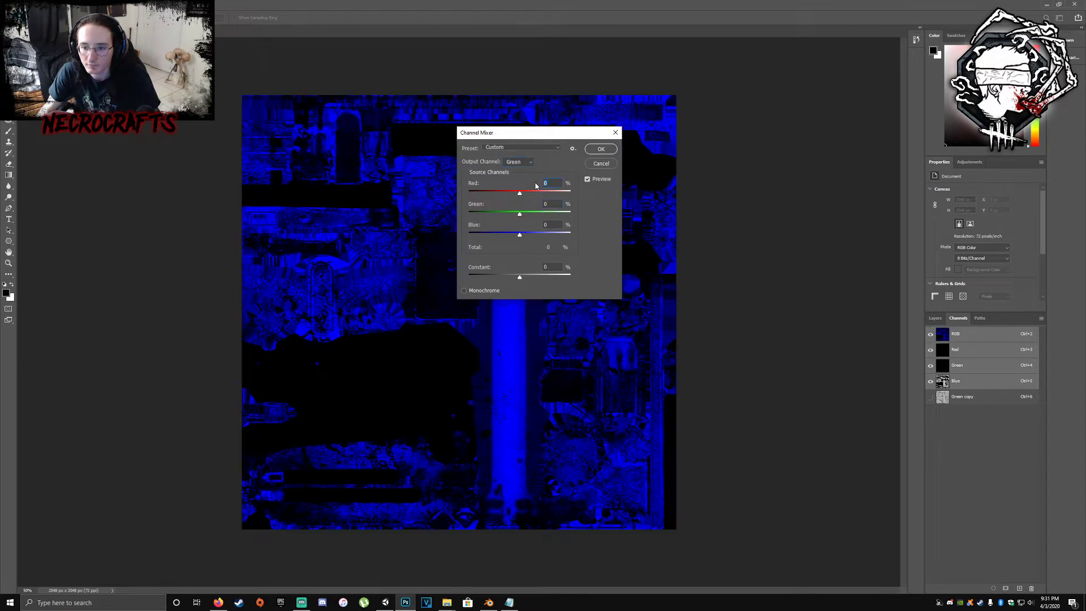
pyautogui.write('100')
pyautogui.click(601, 149)
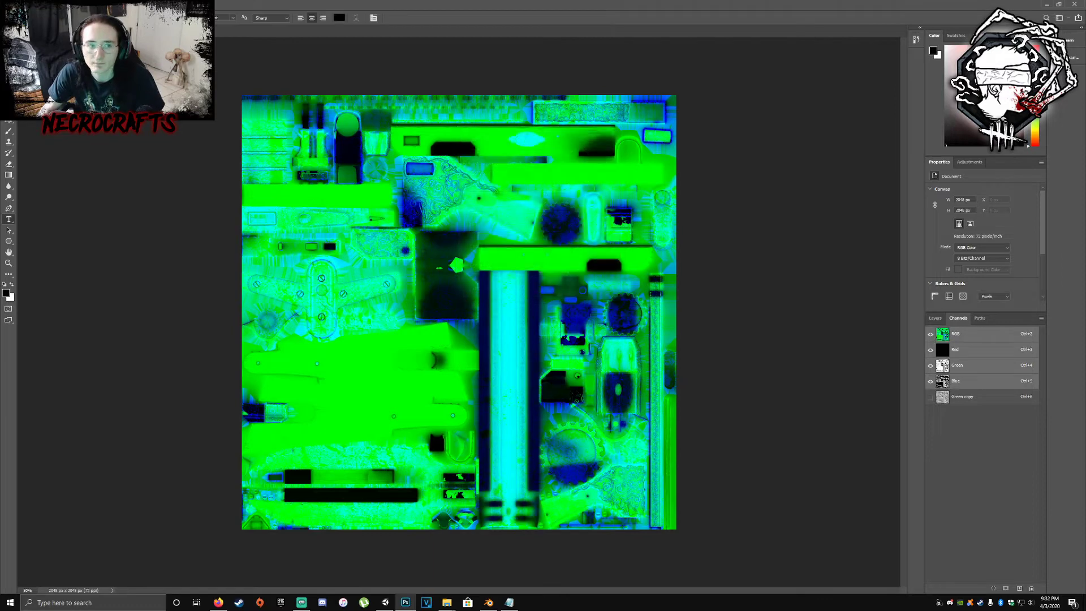
# - Save and close the edited ORM texture, and import it into Unity's Deathslinger (Double-Crossed) folder
pyautogui.click(18, 4)
pyautogui.press('Escape')
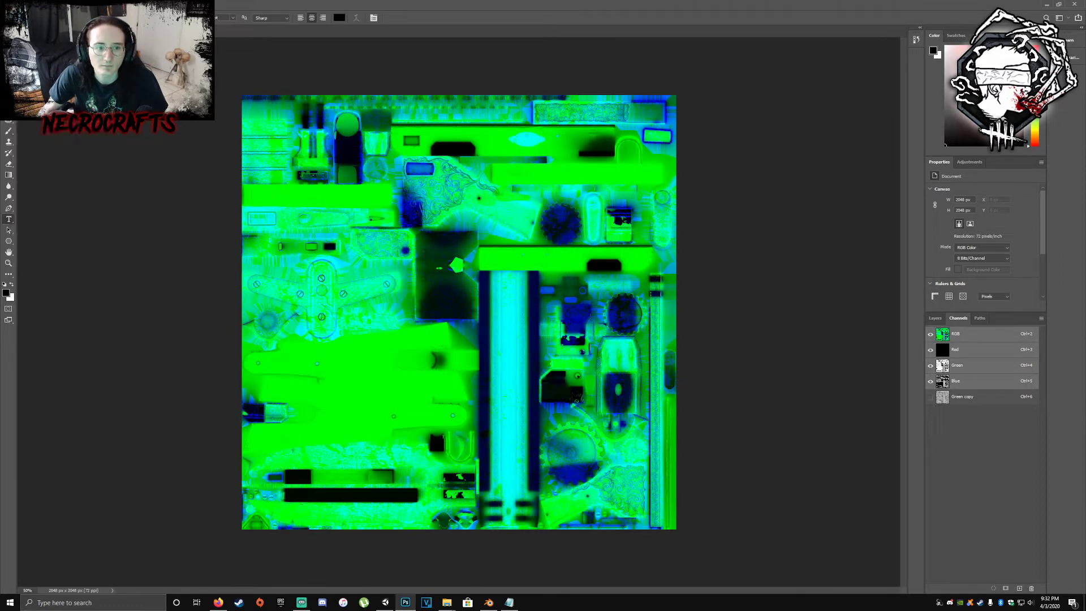
pyautogui.click(149, 32)
pyautogui.click(1045, 6)
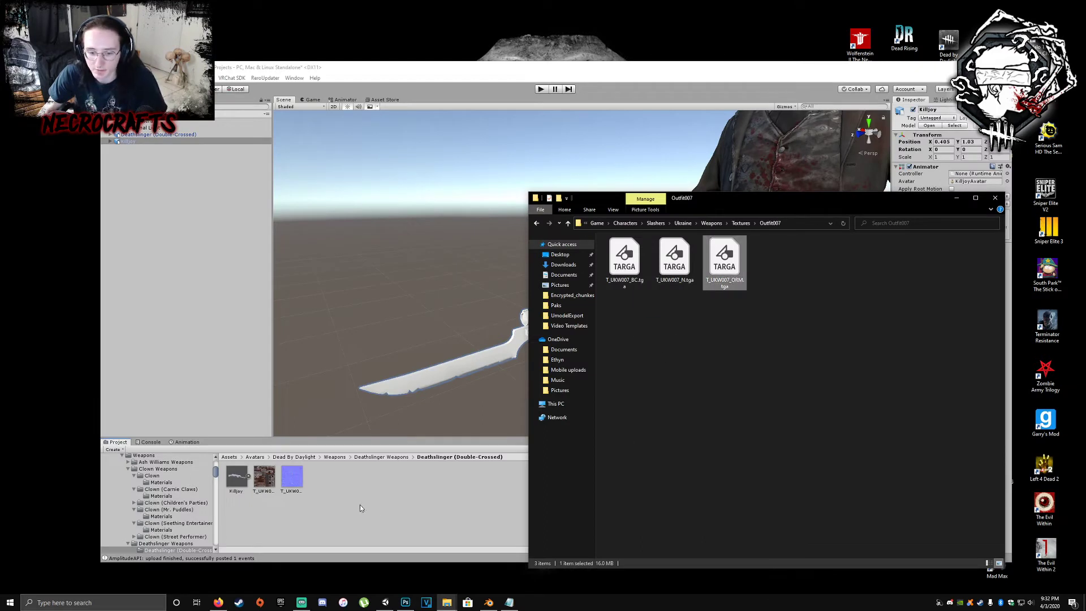
# - Set the Killjoy model's material location to Use External Materials (Legacy) and apply the import settings
pyautogui.click(233, 484)
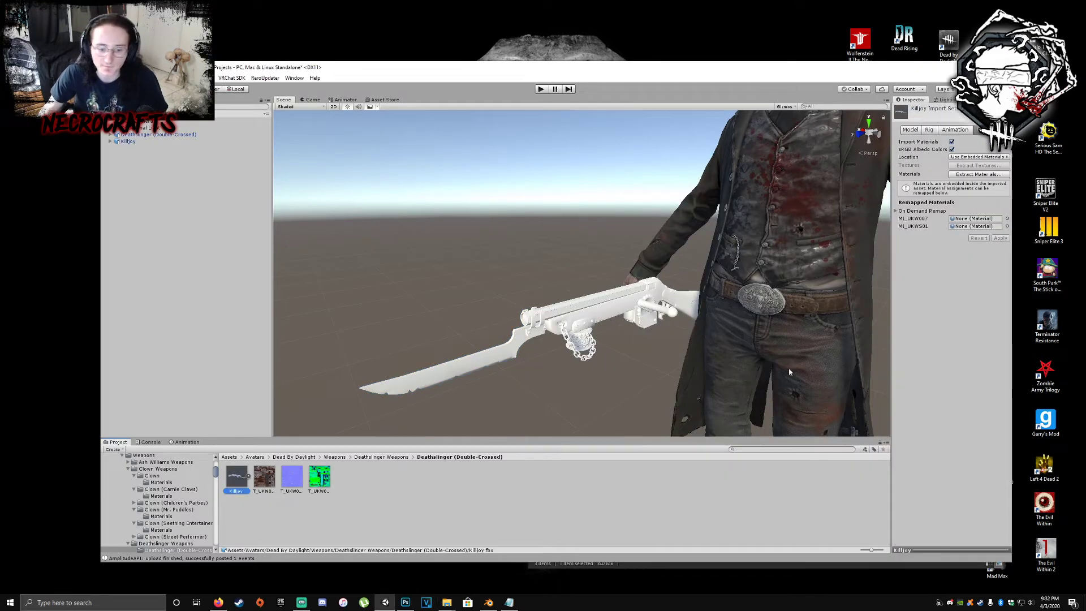
pyautogui.click(988, 158)
pyautogui.click(984, 173)
pyautogui.click(1000, 222)
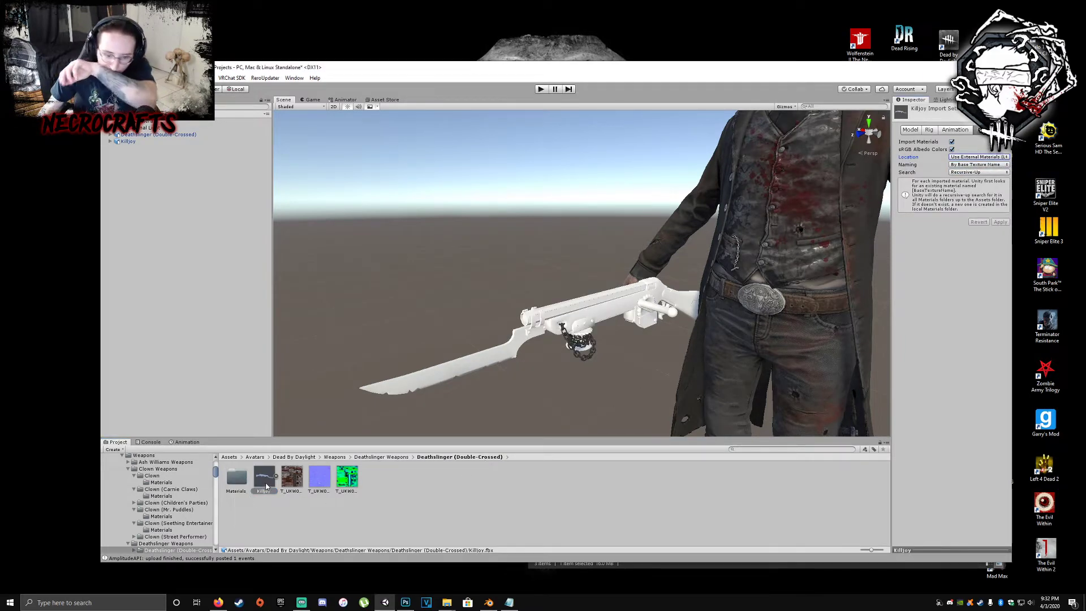
pyautogui.click(264, 480)
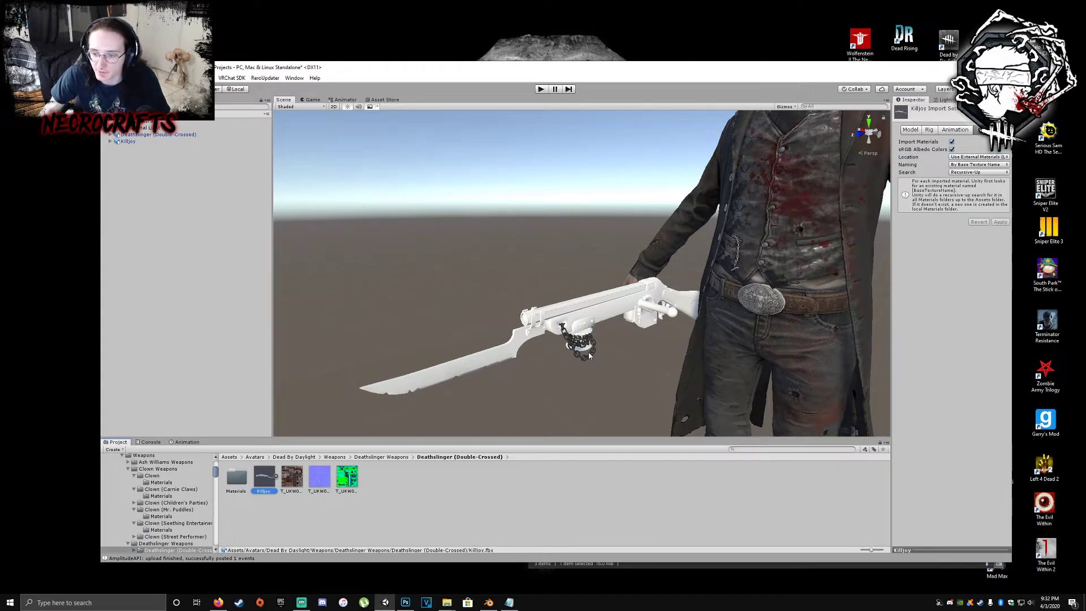
# - Inspect the Killjoy weapon up close, then move its three textures into the Materials folder and open that folder
pyautogui.keyDown('alt'); pyautogui.moveTo(632, 318); pyautogui.dragTo(735, 300); pyautogui.keyUp('alt')
pyautogui.keyDown('alt'); pyautogui.moveTo(606, 273); pyautogui.dragTo(805, 267); pyautogui.keyUp('alt')
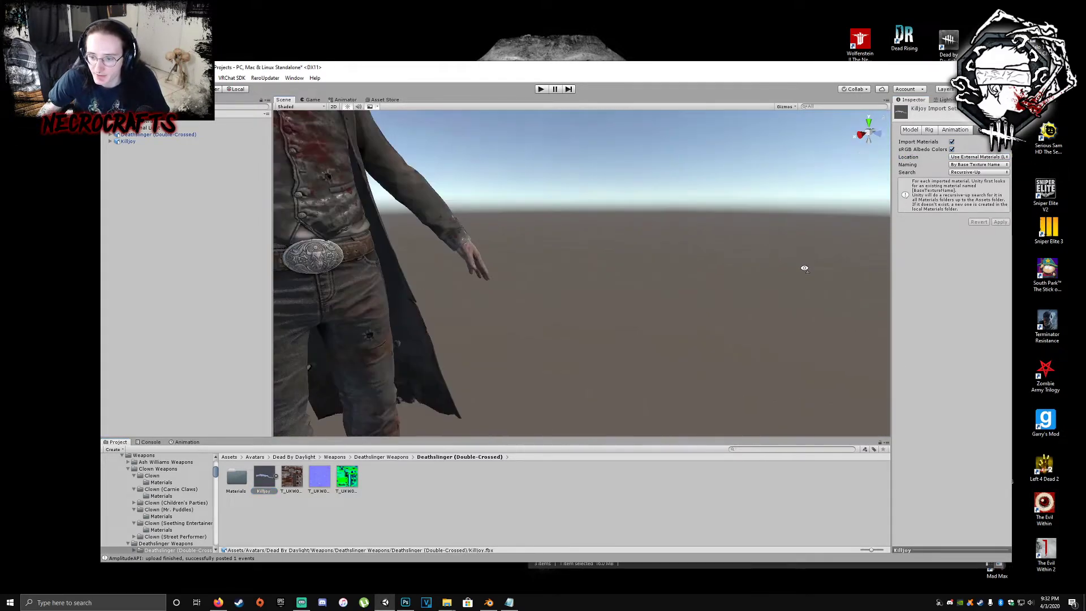
pyautogui.moveTo(509, 249); pyautogui.dragTo(641, 251, button='middle')
pyautogui.scroll(3, 647, 238)
pyautogui.keyDown('alt'); pyautogui.moveTo(704, 253); pyautogui.dragTo(573, 257); pyautogui.keyUp('alt')
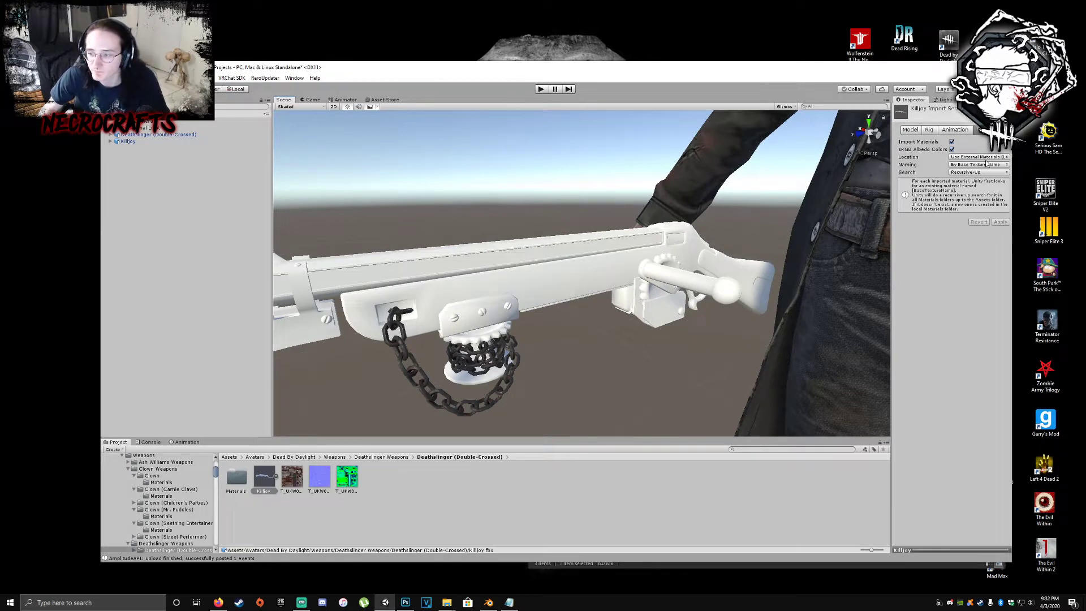
pyautogui.moveTo(364, 490); pyautogui.dragTo(237, 481)
pyautogui.doubleClick(237, 477)
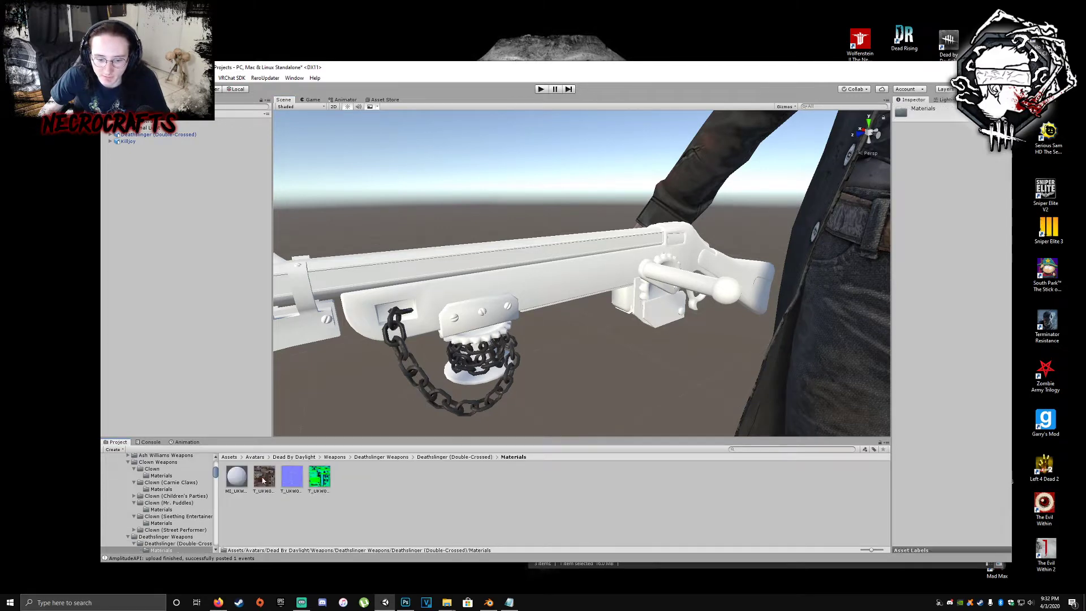
# - Assign the MI_UKW007 material's textures: BC as albedo, N as a fixed normal map, and ORM as both occlusion and metallic
pyautogui.click(236, 477)
pyautogui.moveTo(778, 244); pyautogui.dragTo(904, 146)
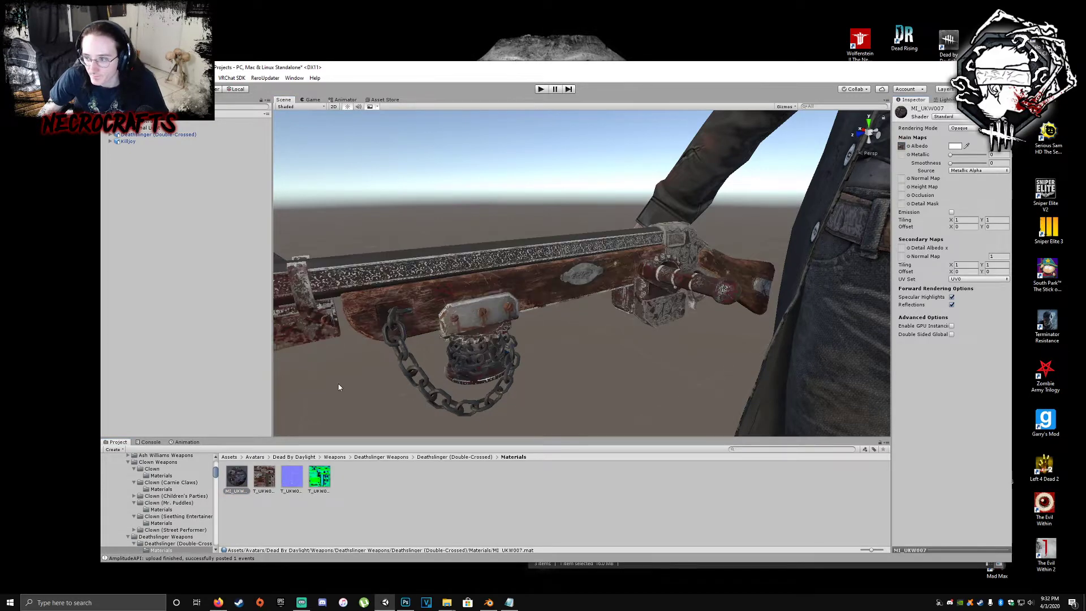
pyautogui.moveTo(283, 485)
pyautogui.mouseDown()
pyautogui.moveTo(923, 212)
pyautogui.moveTo(903, 178)
pyautogui.mouseUp()
pyautogui.click(1000, 196)
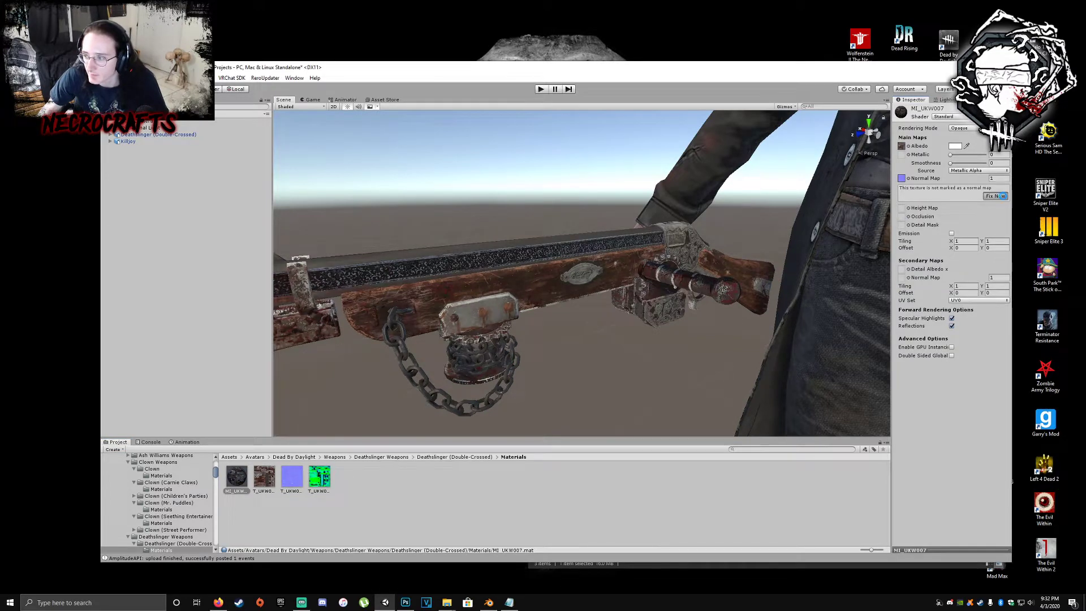
pyautogui.moveTo(320, 482); pyautogui.dragTo(903, 197)
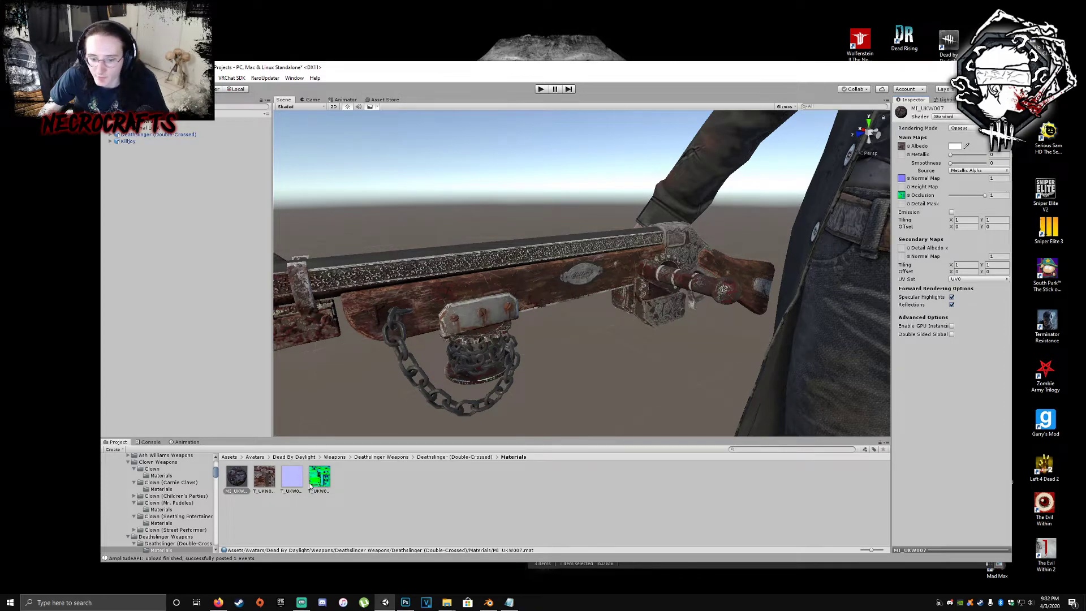
pyautogui.moveTo(310, 485); pyautogui.dragTo(903, 155)
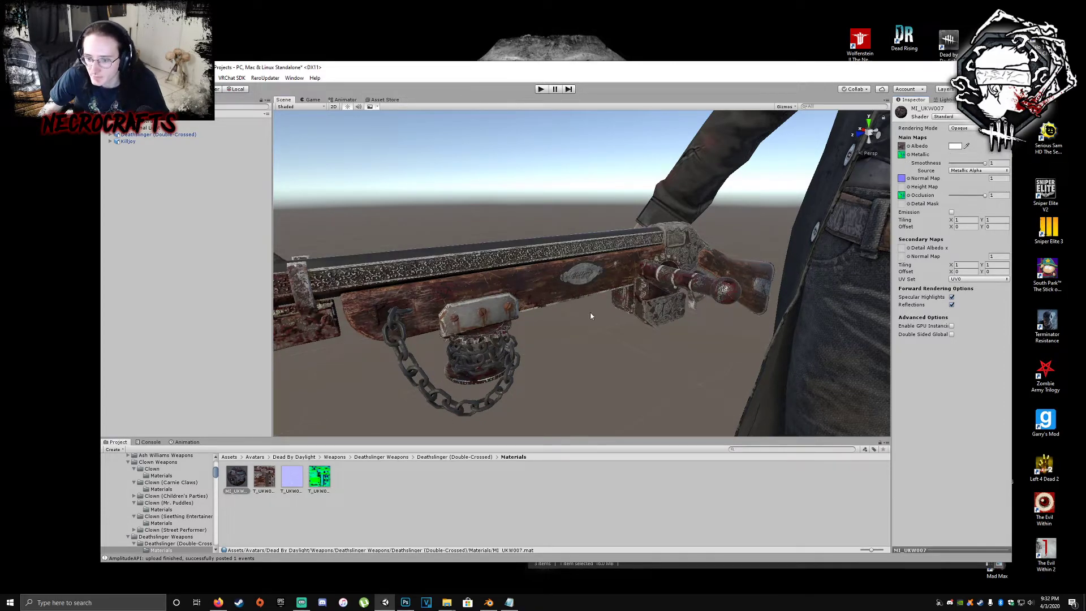
# - Examine the textured Killjoy rifle and its bayonet from several sides, checking how the assigned materials look
pyautogui.moveTo(601, 325); pyautogui.dragTo(509, 336, button='right')
pyautogui.moveTo(510, 336); pyautogui.dragTo(455, 329, button='middle')
pyautogui.moveTo(454, 329); pyautogui.dragTo(535, 322, button='right')
pyautogui.scroll(-5, 418, 328)
pyautogui.moveTo(535, 322); pyautogui.dragTo(632, 299, button='middle')
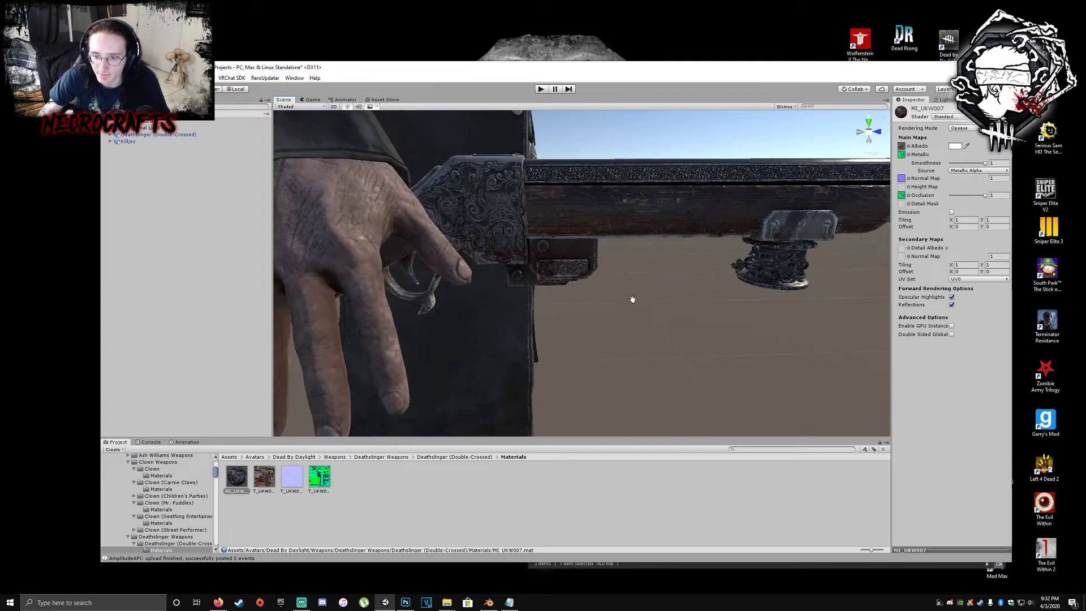
pyautogui.moveTo(633, 300); pyautogui.dragTo(427, 304, button='right')
pyautogui.scroll(-4, 428, 305)
pyautogui.moveTo(673, 308); pyautogui.dragTo(430, 305, button='middle')
pyautogui.moveTo(599, 304); pyautogui.dragTo(408, 300, button='right')
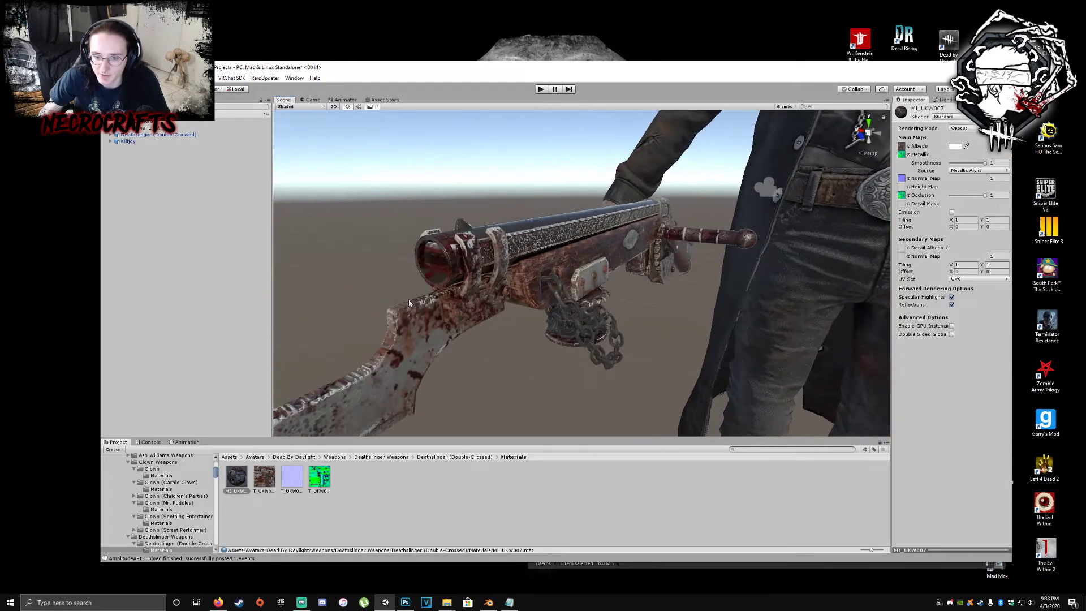
pyautogui.moveTo(487, 301); pyautogui.dragTo(535, 283, button='right')
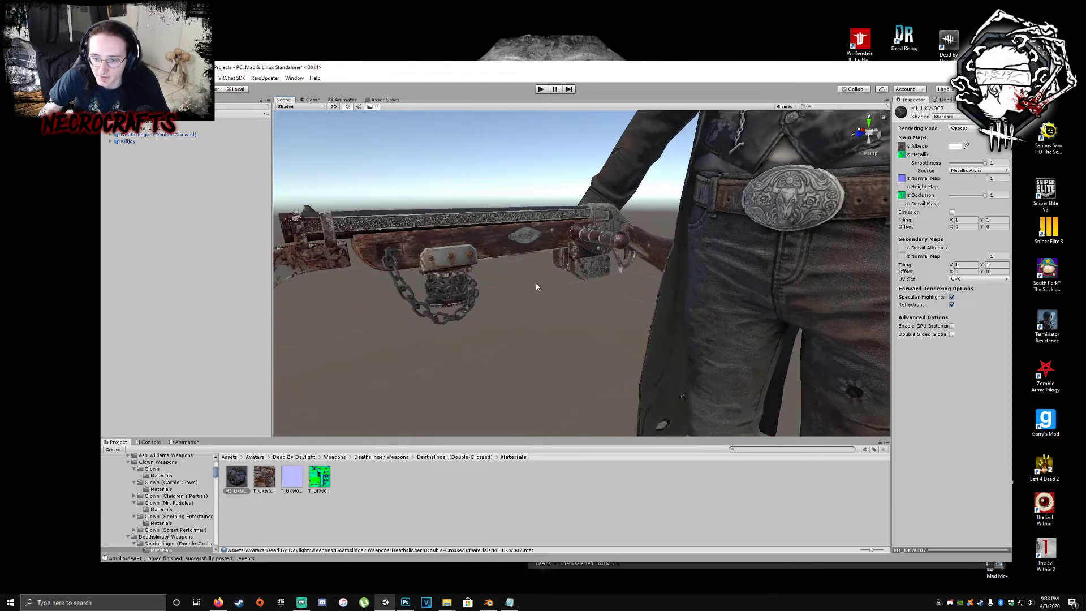
pyautogui.click(535, 283)
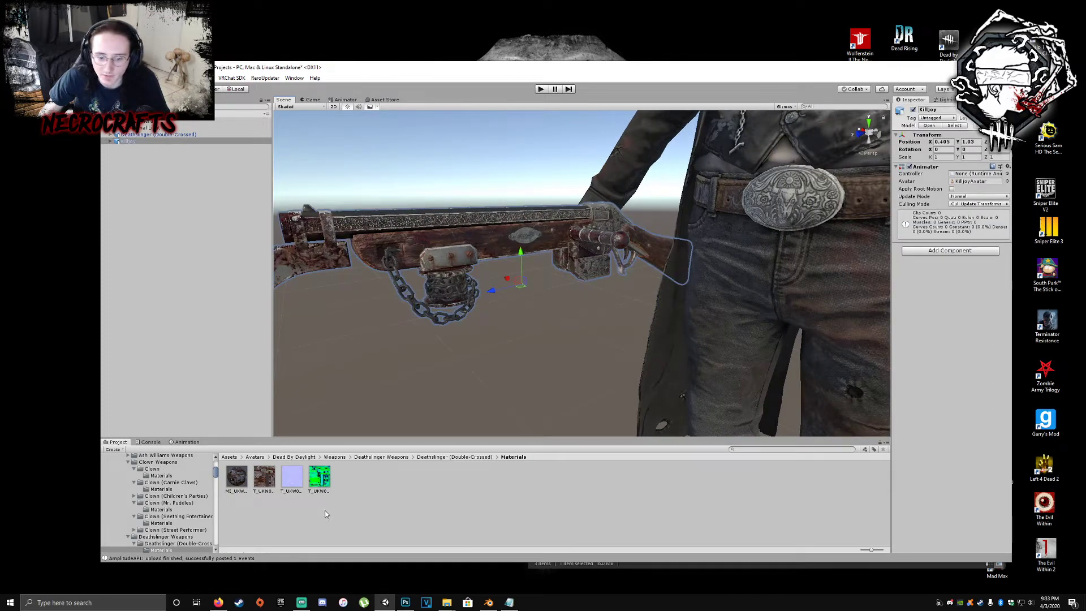
# - Switch the Killjoy model's material location to Use Embedded Materials and back to Use External Materials (Legacy), applying each setting
pyautogui.click(467, 457)
pyautogui.click(264, 476)
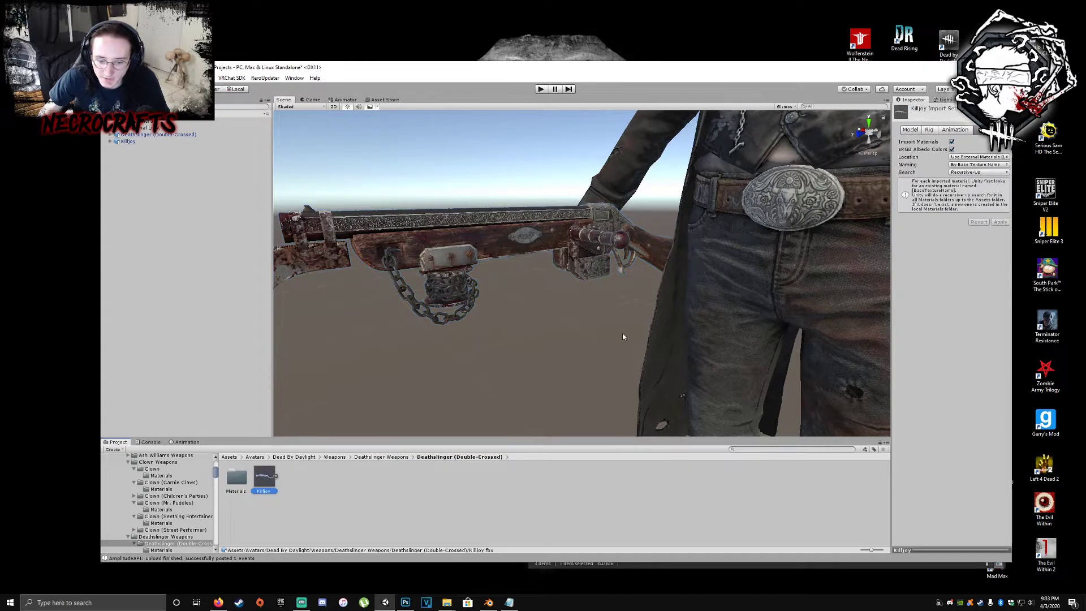
pyautogui.click(978, 157)
pyautogui.click(981, 166)
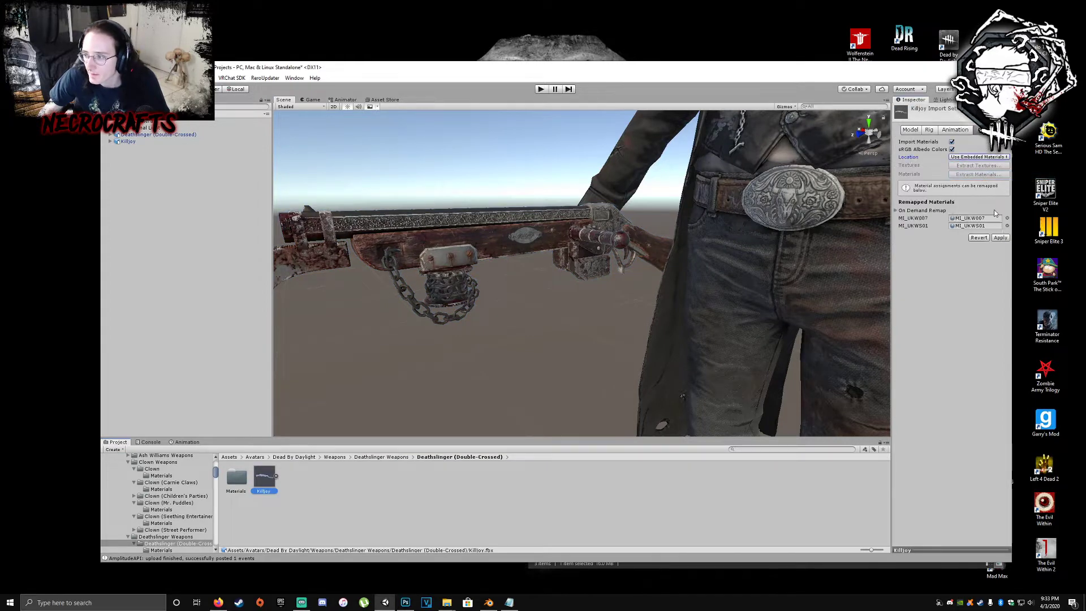
pyautogui.click(1000, 237)
pyautogui.click(979, 156)
pyautogui.click(982, 167)
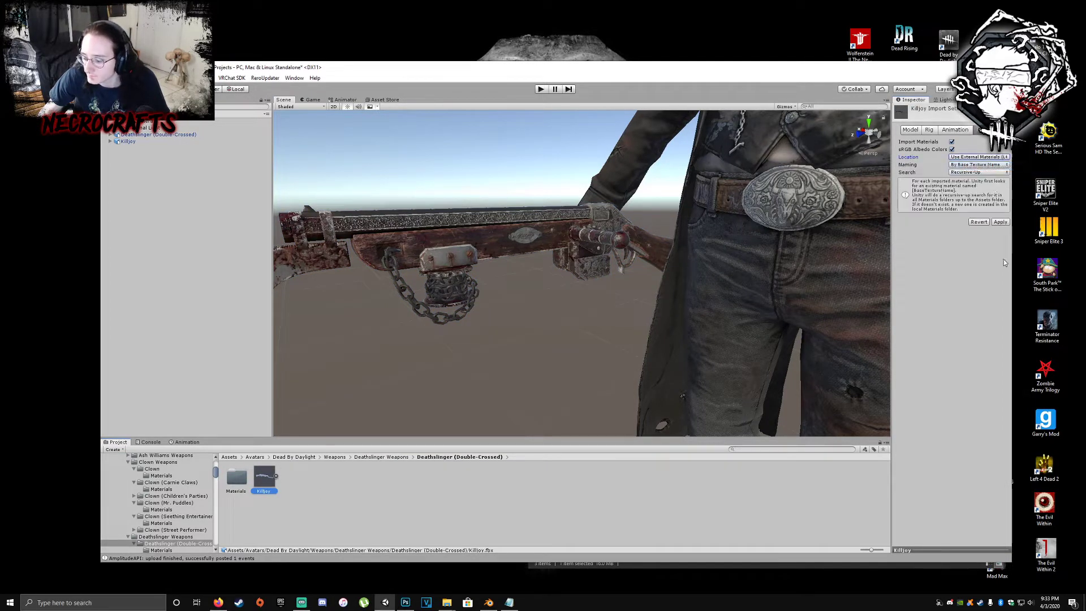
pyautogui.click(1000, 222)
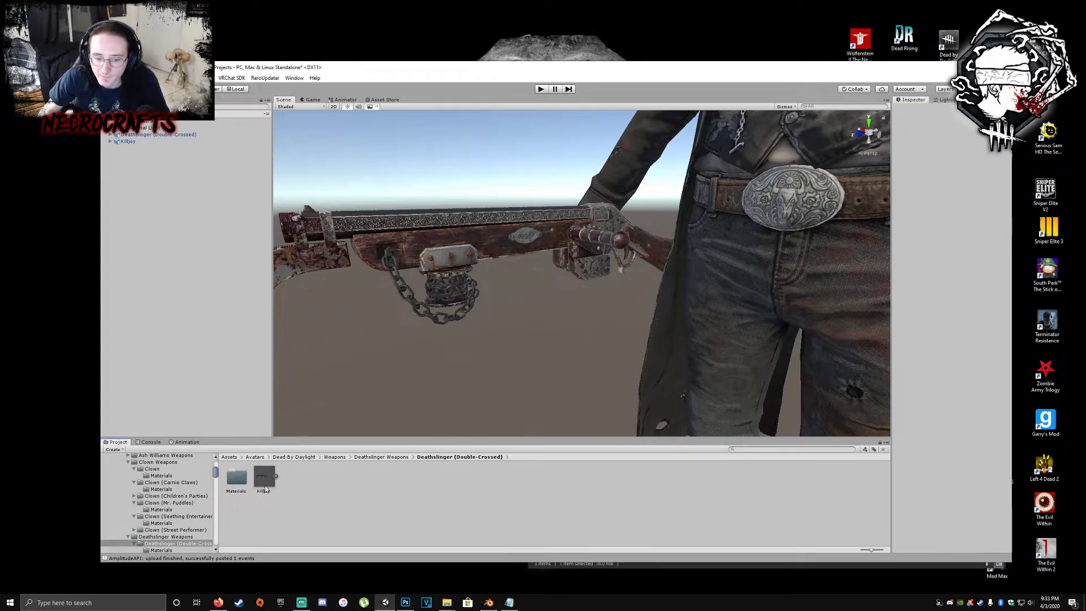
# - Examine the rifle's barrel, chain and bayonet up close after reapplying the model's import settings
pyautogui.moveTo(599, 293); pyautogui.dragTo(543, 295, button='right')
pyautogui.moveTo(543, 295); pyautogui.dragTo(527, 297, button='middle')
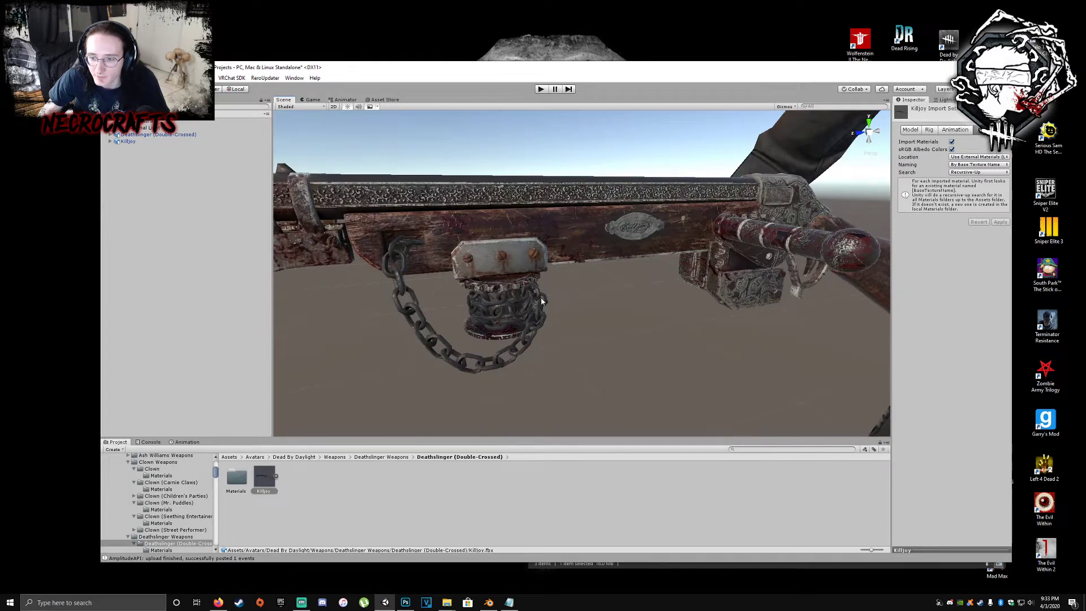
pyautogui.scroll(2, 595, 302)
pyautogui.scroll(-2, 596, 302)
pyautogui.moveTo(595, 302); pyautogui.dragTo(541, 298, button='right')
pyautogui.moveTo(541, 298); pyautogui.dragTo(536, 297, button='middle')
pyautogui.scroll(-3, 538, 297)
pyautogui.moveTo(538, 297); pyautogui.dragTo(612, 301, button='right')
pyautogui.moveTo(543, 298); pyautogui.dragTo(577, 289, button='middle')
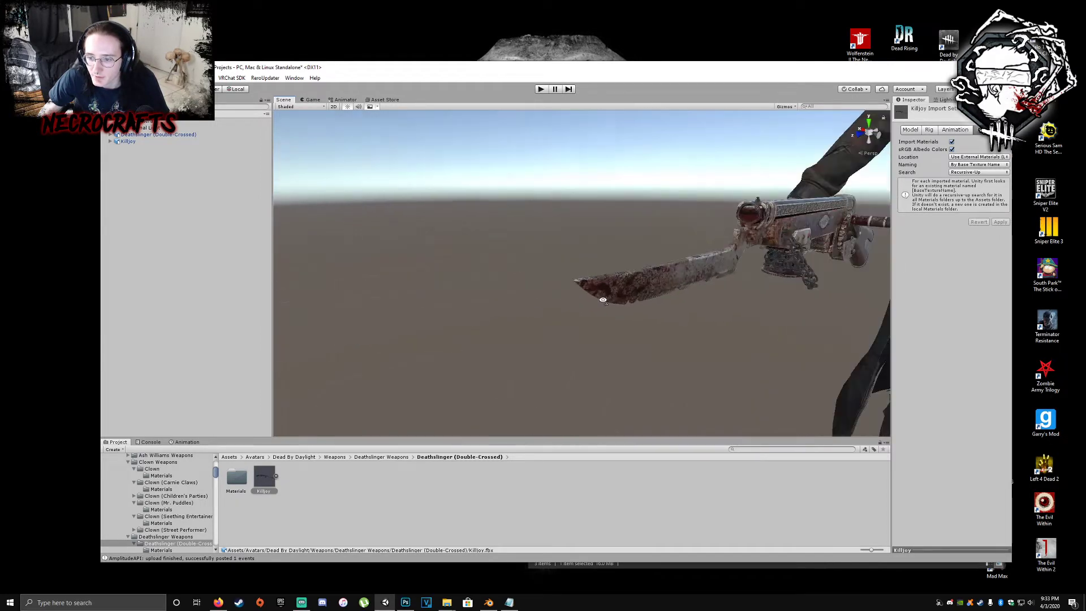
# - Move the Killjoy weapon along the X axis away from the character, to an X position of about 0.886
pyautogui.moveTo(577, 288); pyautogui.dragTo(595, 273, button='right')
pyautogui.scroll(-3, 594, 273)
pyautogui.click(560, 267)
pyautogui.moveTo(529, 261); pyautogui.dragTo(451, 261)
pyautogui.moveTo(543, 271); pyautogui.dragTo(526, 255, button='right')
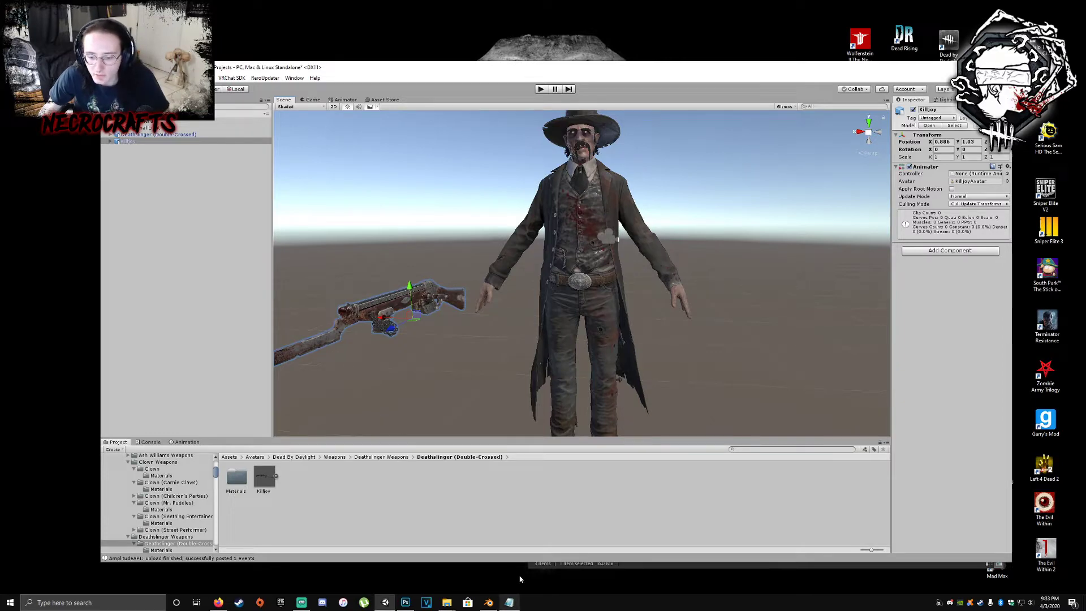
# - Switch to Blender, show the PSK/PSA import options, and enable Don't invert root bone
pyautogui.click(500, 602)
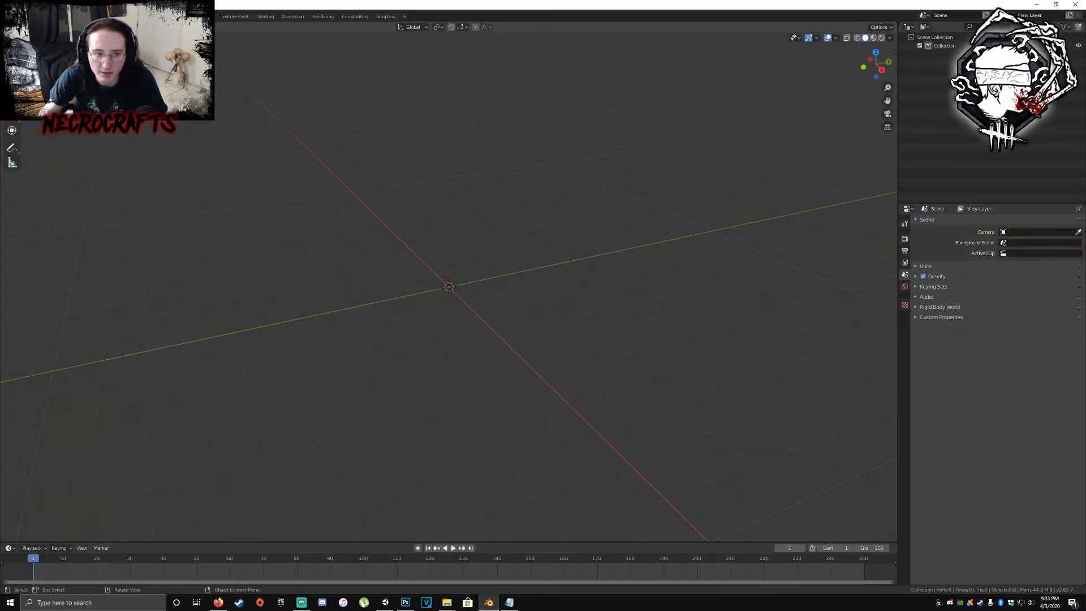
pyautogui.click(892, 54)
pyautogui.click(892, 92)
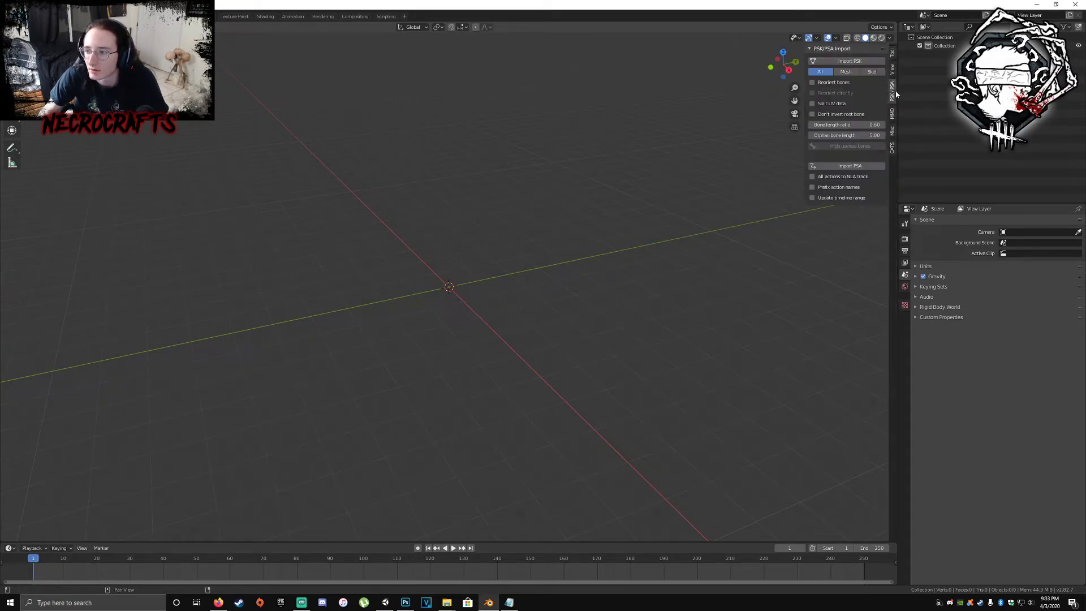
pyautogui.click(848, 114)
# - Import the UK_W007_REF.psk weapon model from the exported Weapons Models folder on the desktop
pyautogui.click(849, 62)
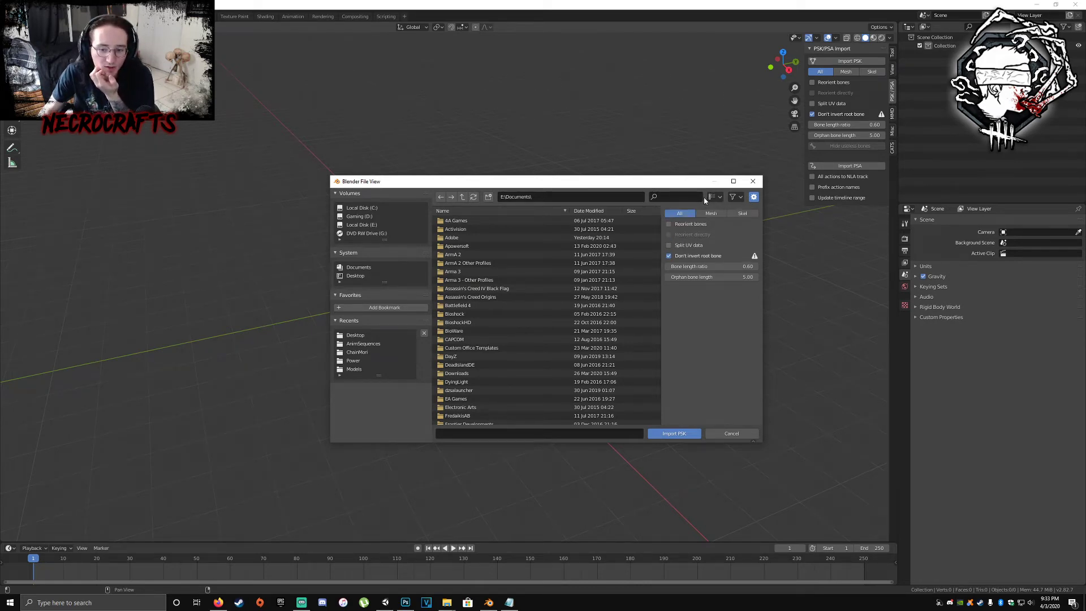
pyautogui.scroll(-3, 485, 324)
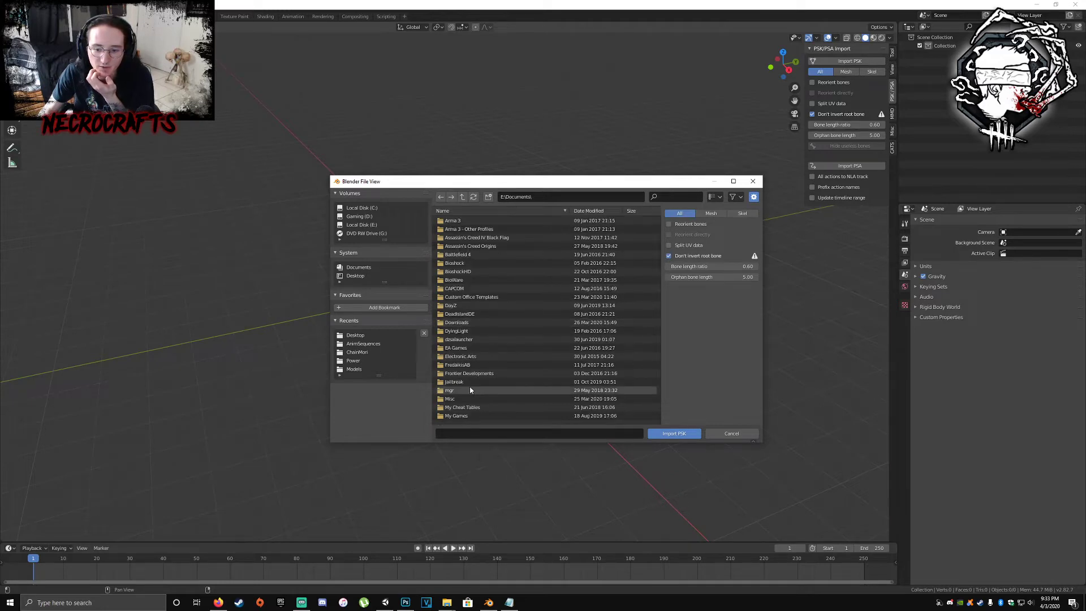
pyautogui.scroll(3, 461, 350)
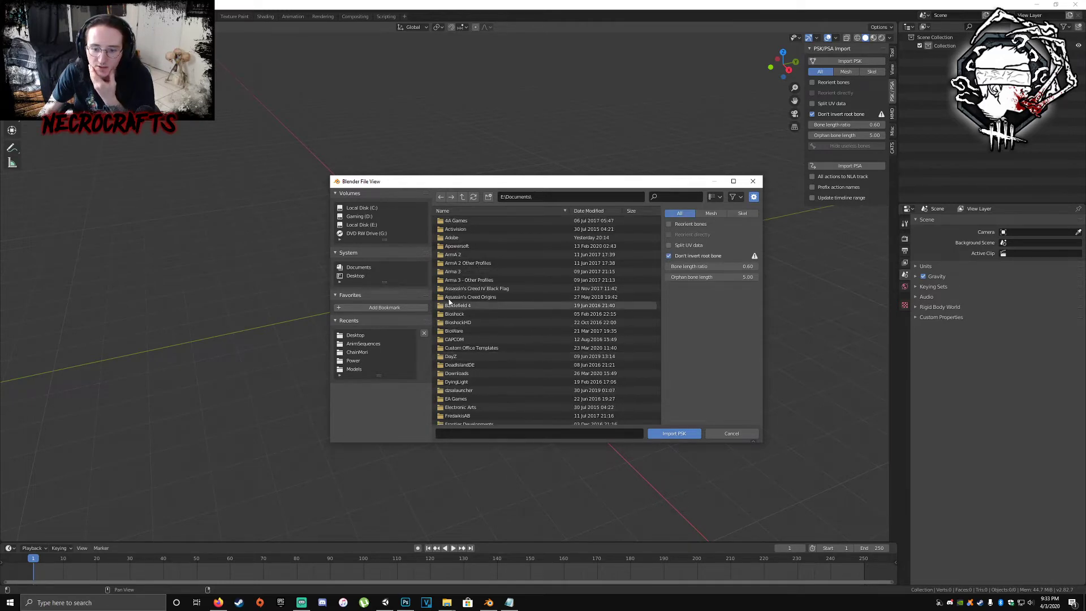
pyautogui.click(355, 276)
pyautogui.click(484, 222)
pyautogui.click(482, 222)
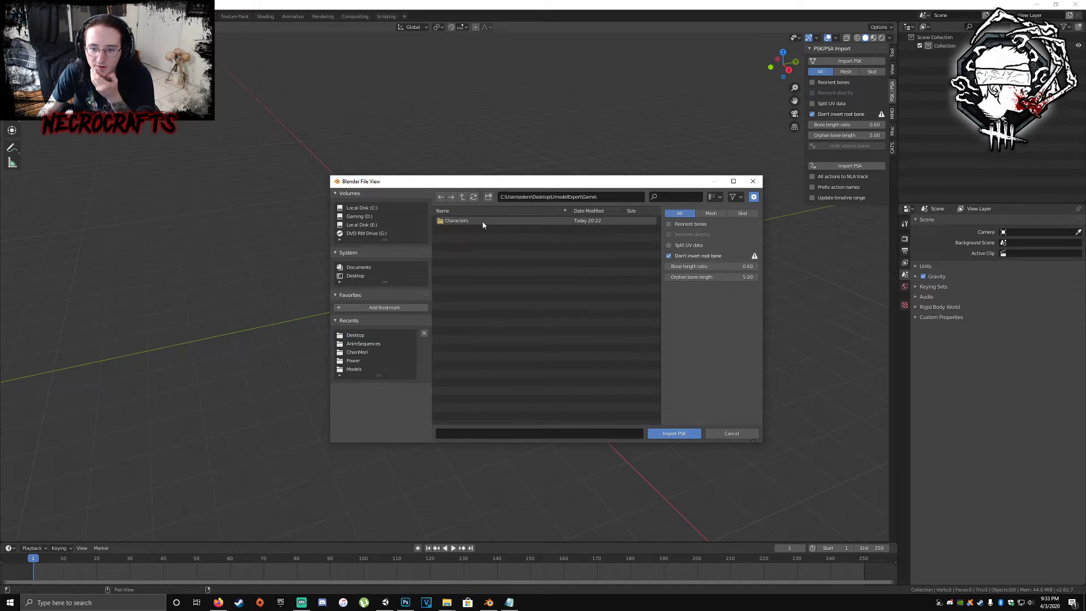
pyautogui.click(482, 223)
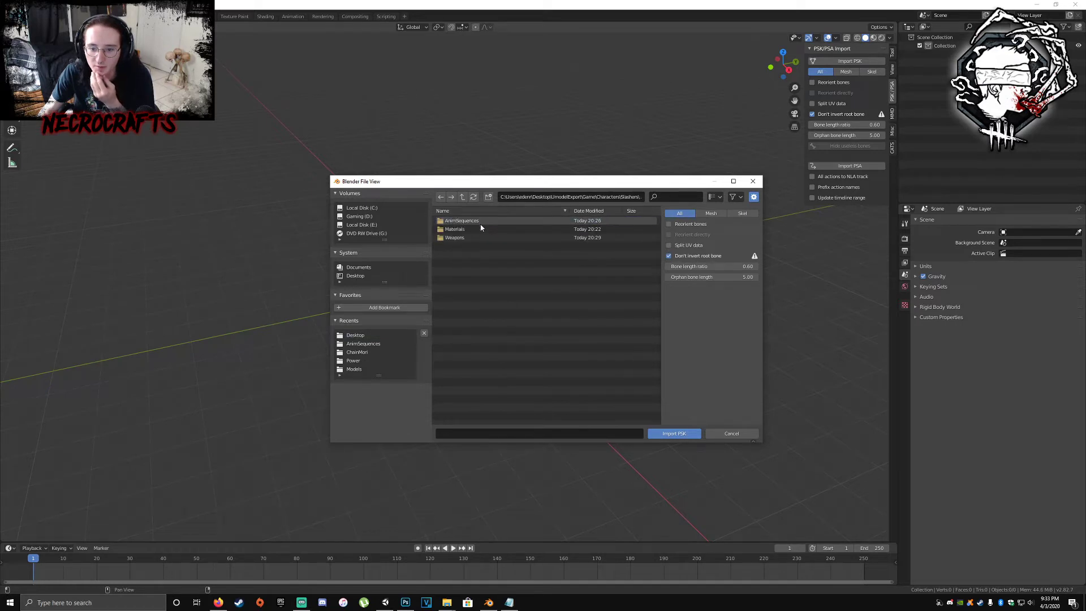
pyautogui.click(477, 228)
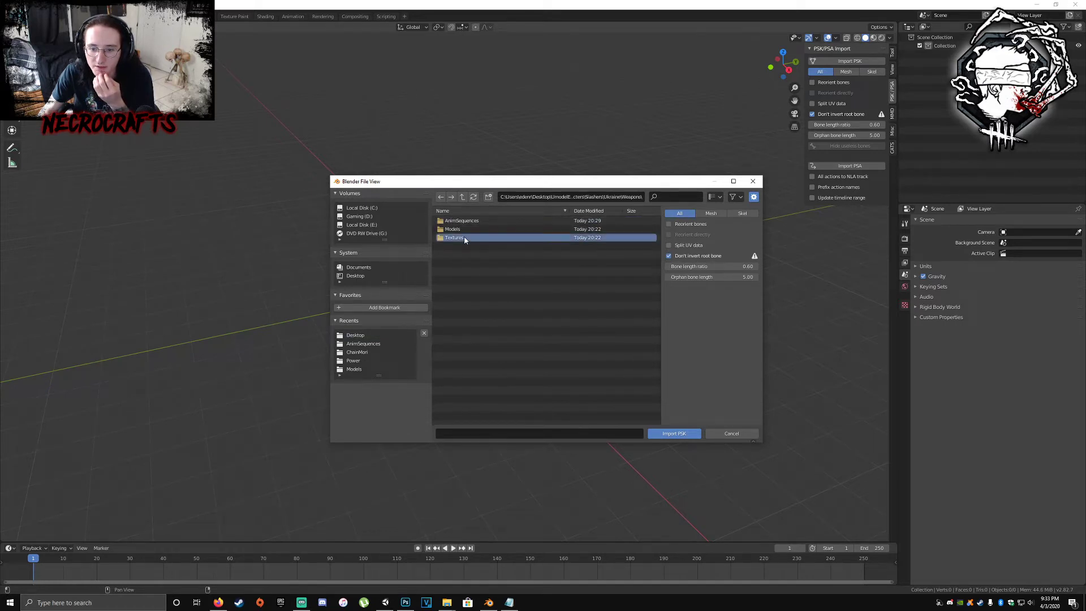
pyautogui.click(459, 229)
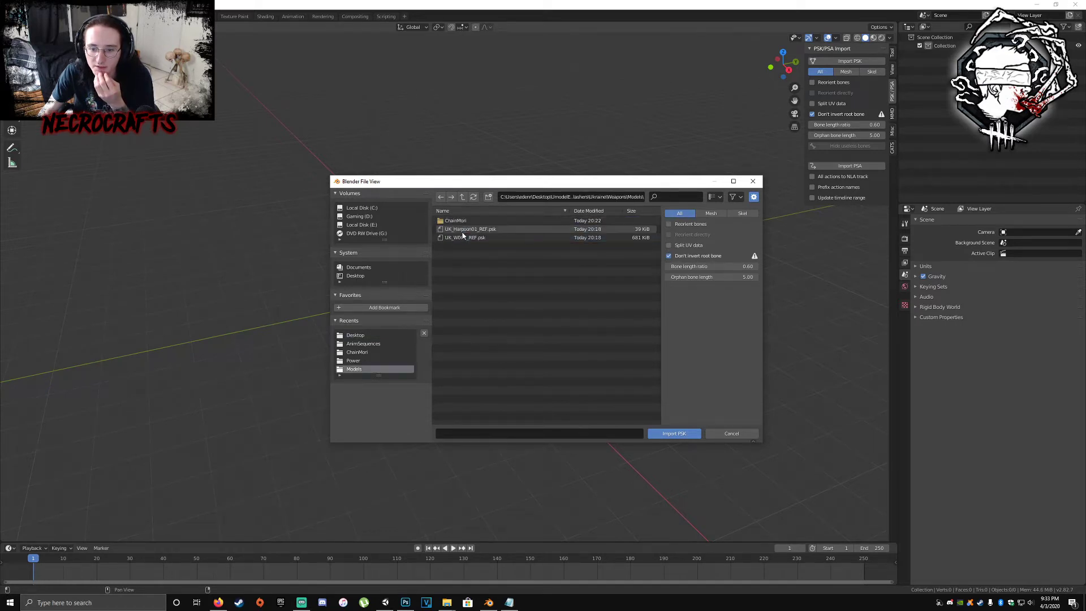
pyautogui.doubleClick(492, 238)
# - Undo the rifle model import
pyautogui.scroll(-3, 490, 237)
pyautogui.scroll(1, 486, 249)
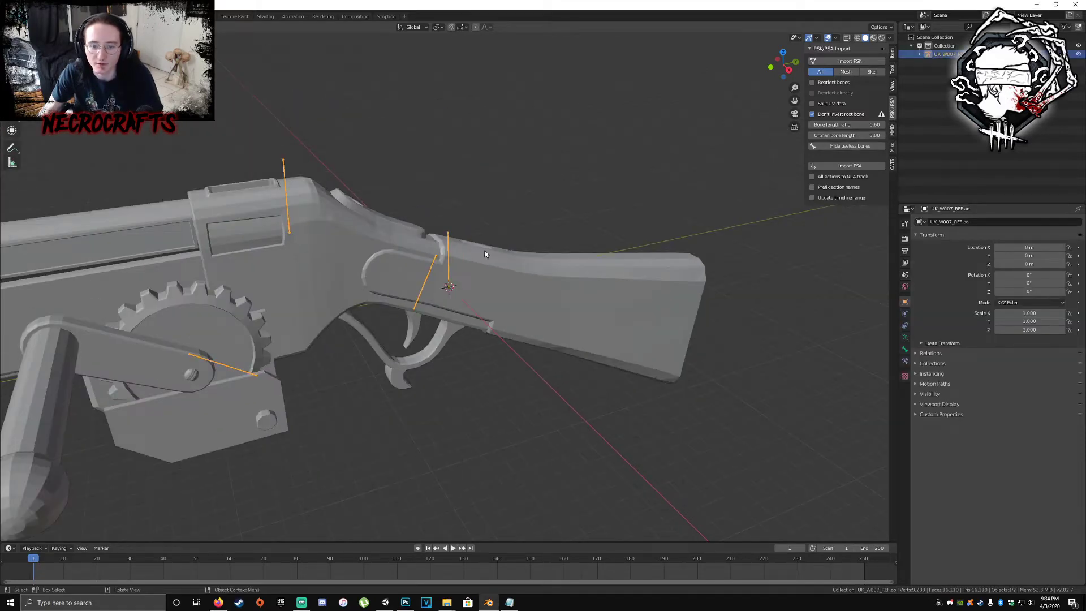
pyautogui.hotkey('ctrl', 'z')
# - Import the UK_W01_ChainMori_REF.psk chain model from the ChainMori folder
pyautogui.click(849, 61)
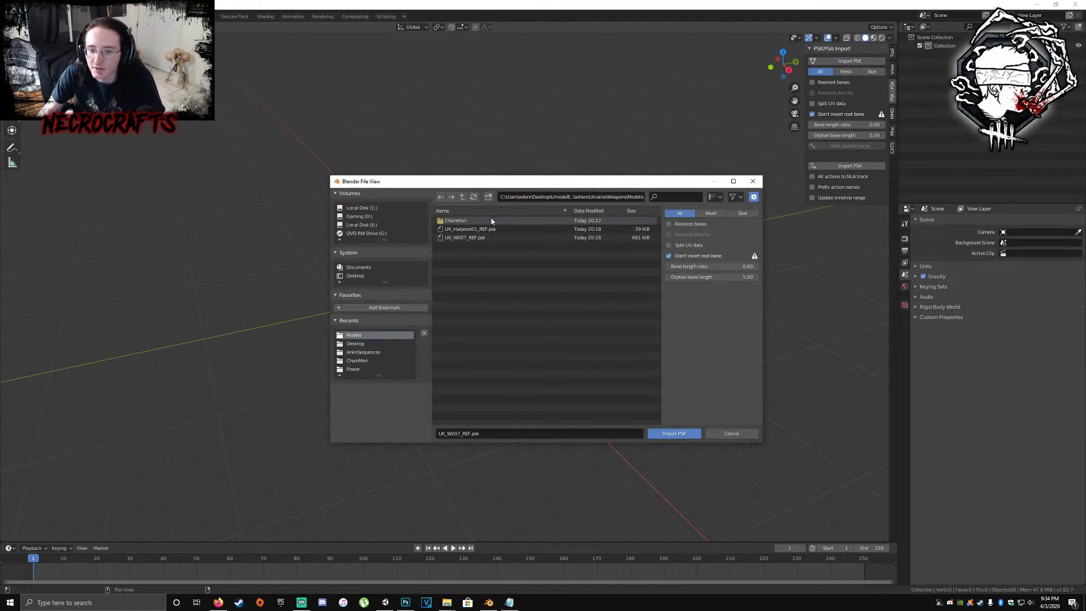
pyautogui.doubleClick(491, 220)
pyautogui.doubleClick(491, 221)
pyautogui.moveTo(491, 272); pyautogui.dragTo(470, 262, button='middle')
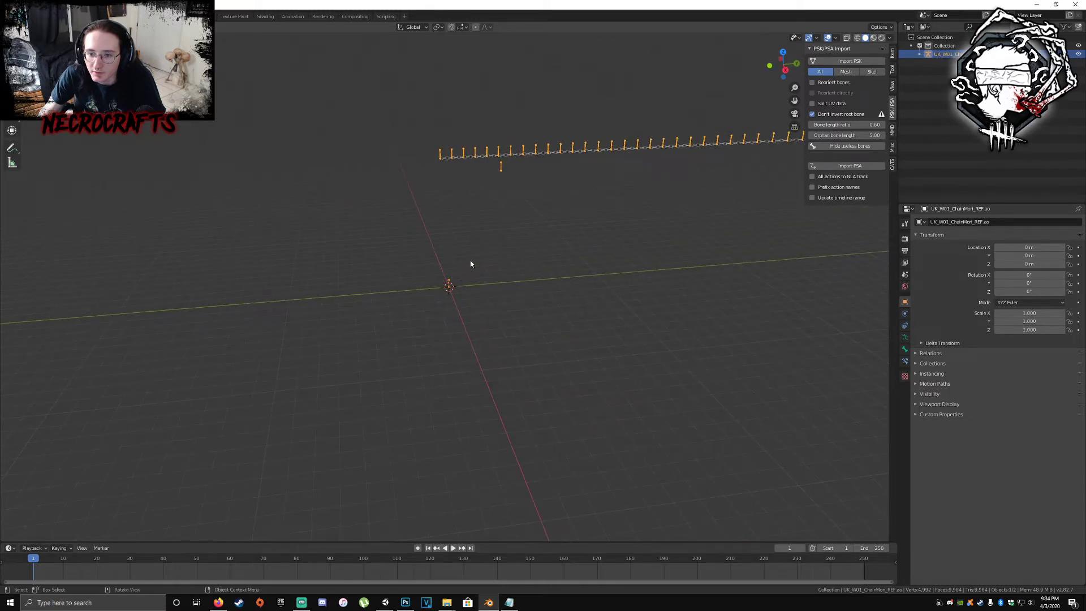
# - Import the UK_Harpoon01_REF.psk model from the exported Weapons Models folder on the desktop
pyautogui.click(880, 62)
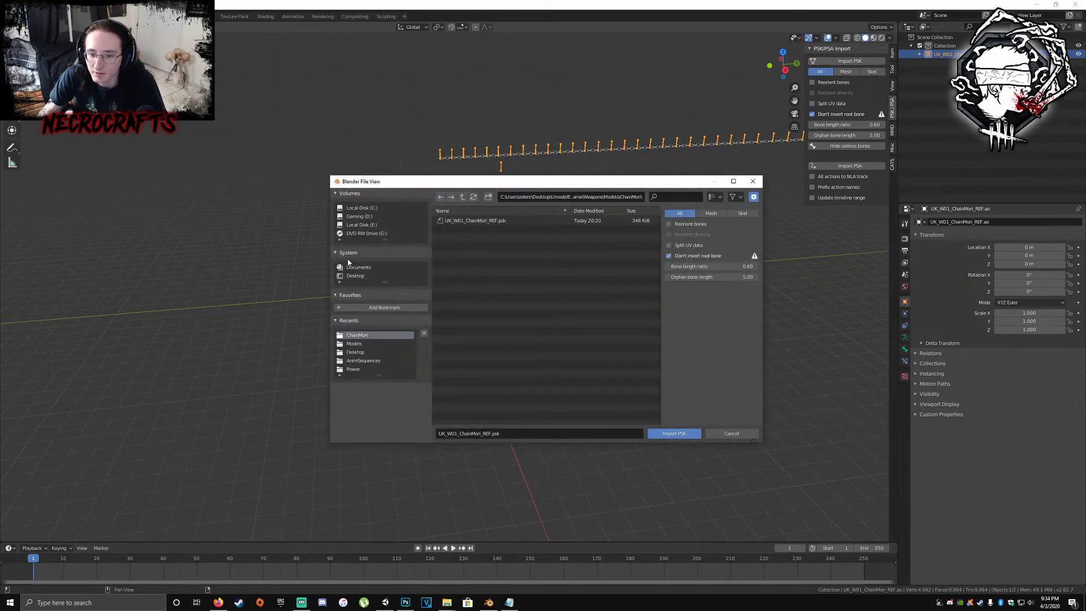
pyautogui.click(354, 277)
pyautogui.doubleClick(457, 220)
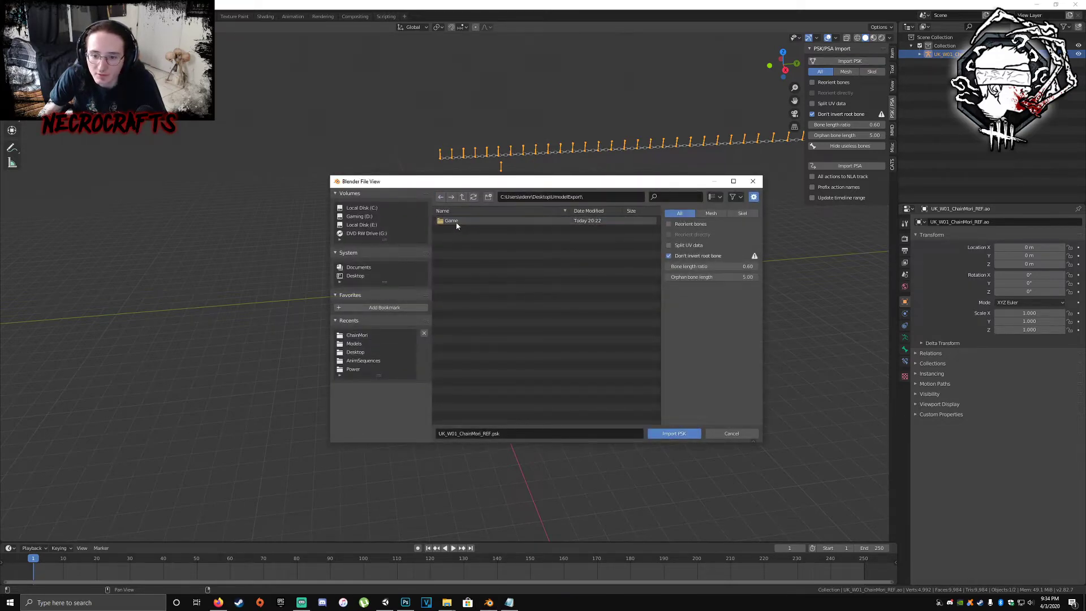
pyautogui.doubleClick(457, 220)
pyautogui.doubleClick(457, 220)
pyautogui.doubleClick(456, 220)
pyautogui.doubleClick(455, 237)
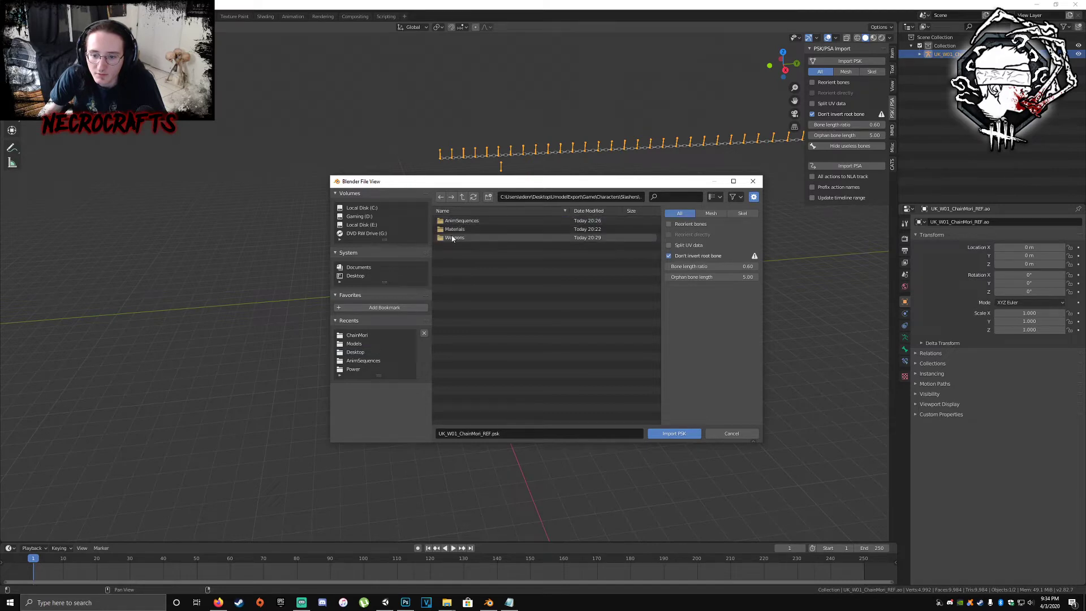
pyautogui.doubleClick(458, 234)
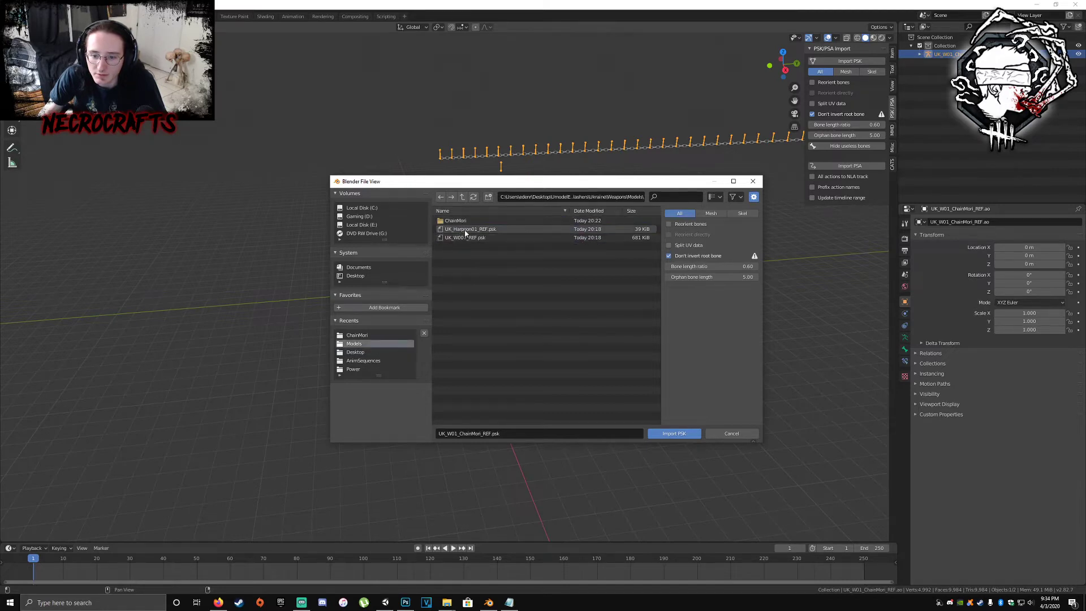
pyautogui.doubleClick(461, 230)
# - Select the harpoon's armature and raise it along the Z axis to about 27.04 m
pyautogui.click(454, 304)
pyautogui.rightClick(454, 304)
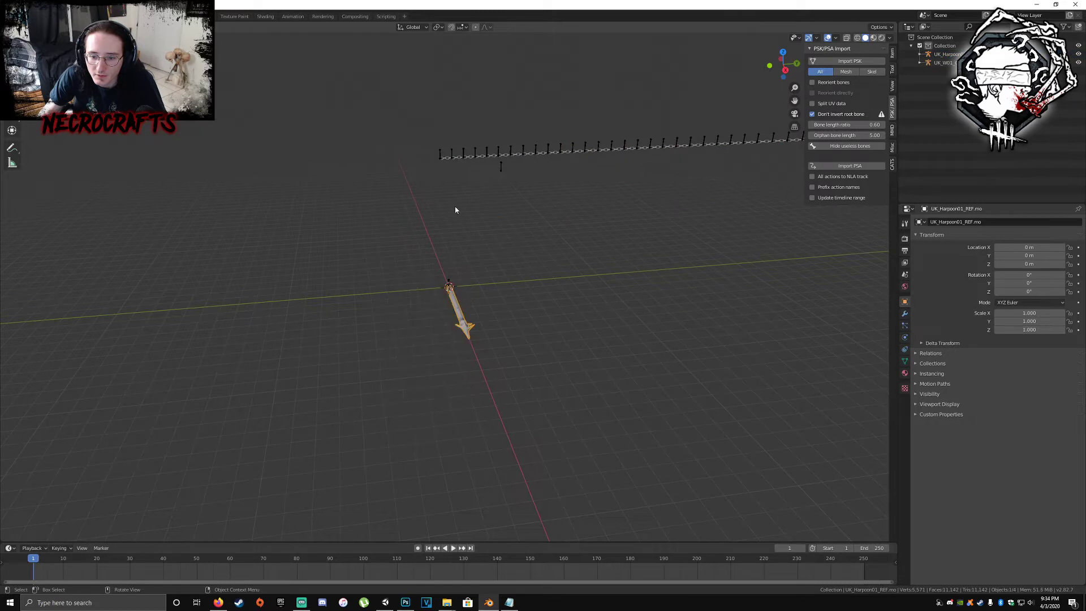
pyautogui.click(464, 159)
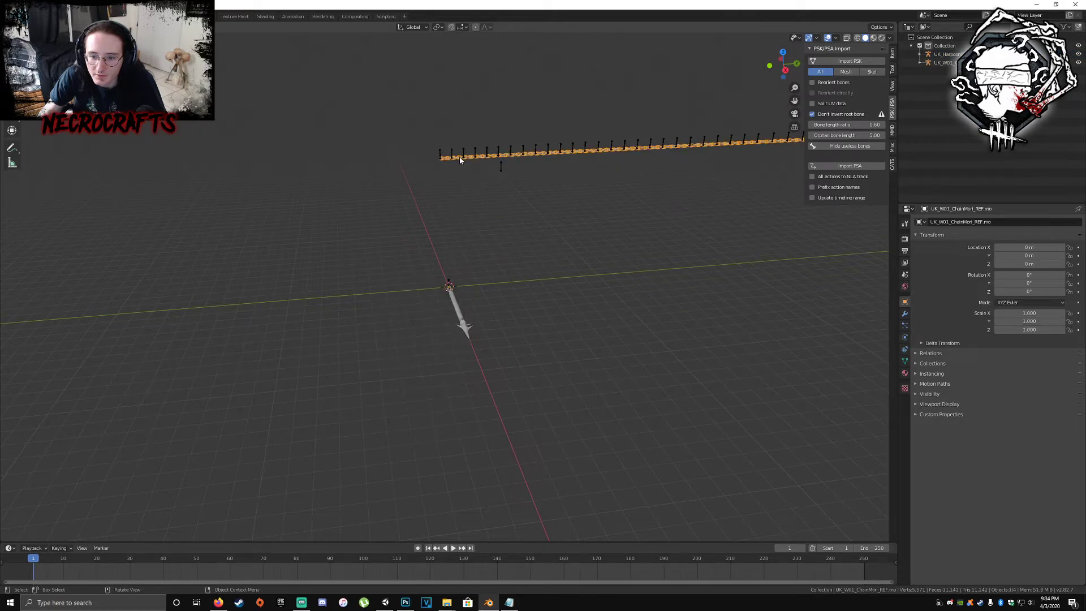
pyautogui.click(459, 315)
pyautogui.moveTo(460, 315); pyautogui.dragTo(498, 294, button='middle')
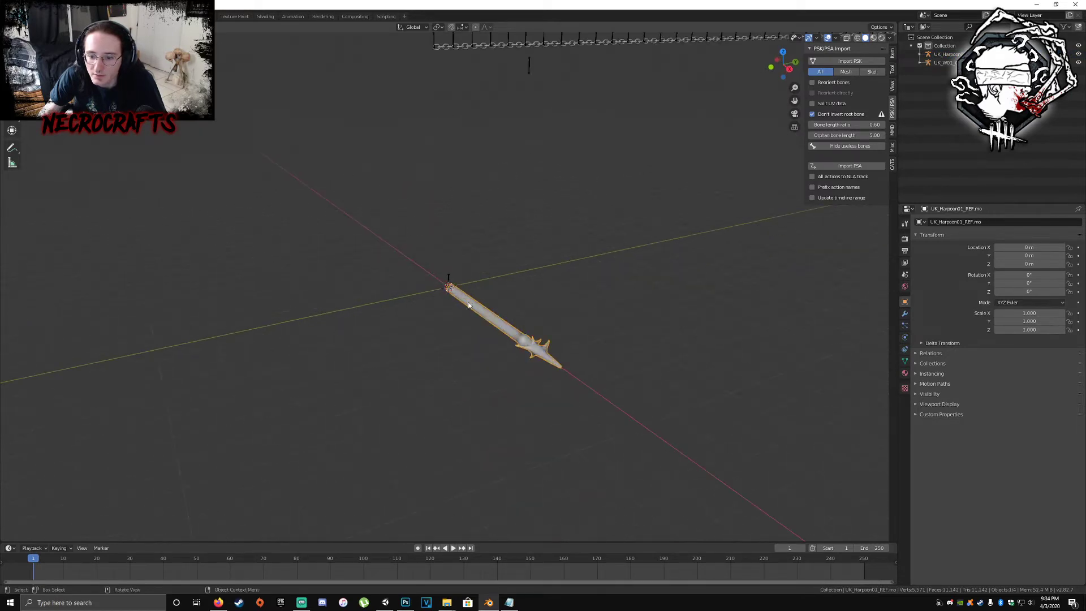
pyautogui.click(945, 54)
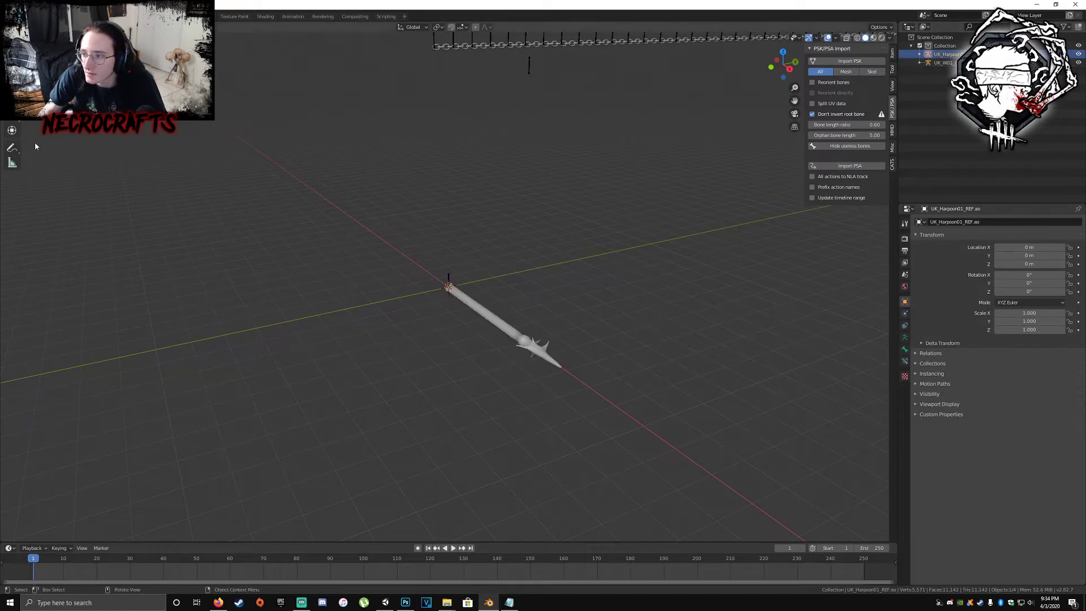
pyautogui.click(12, 86)
pyautogui.moveTo(449, 257); pyautogui.dragTo(453, 185)
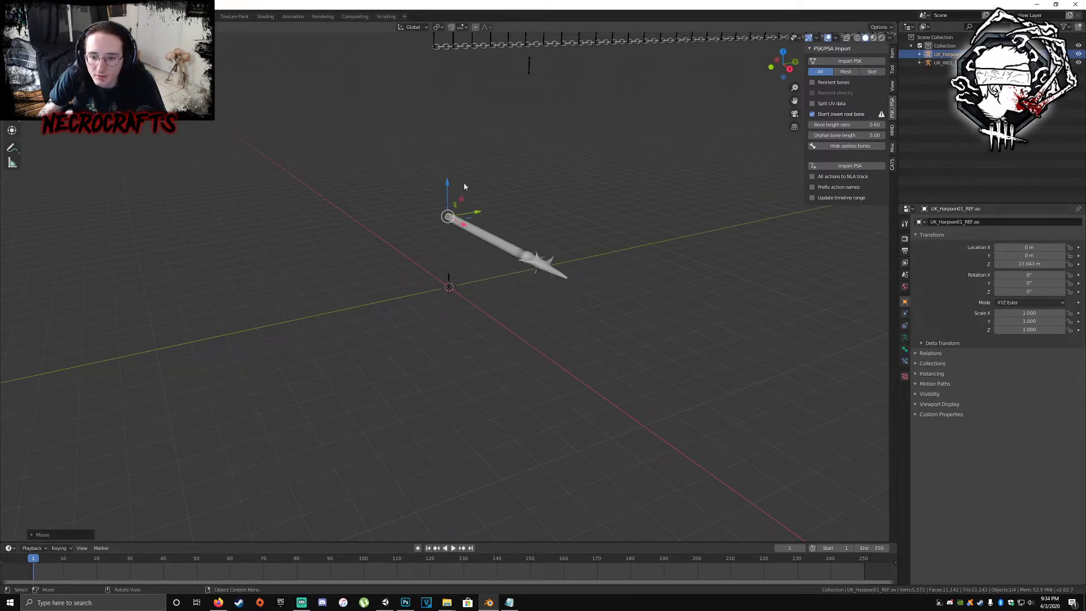
# - Rotate the harpoon's armature about 93° around the Z axis so it points toward negative Y
pyautogui.moveTo(464, 186); pyautogui.dragTo(496, 269, button='middle')
pyautogui.scroll(1, 496, 269)
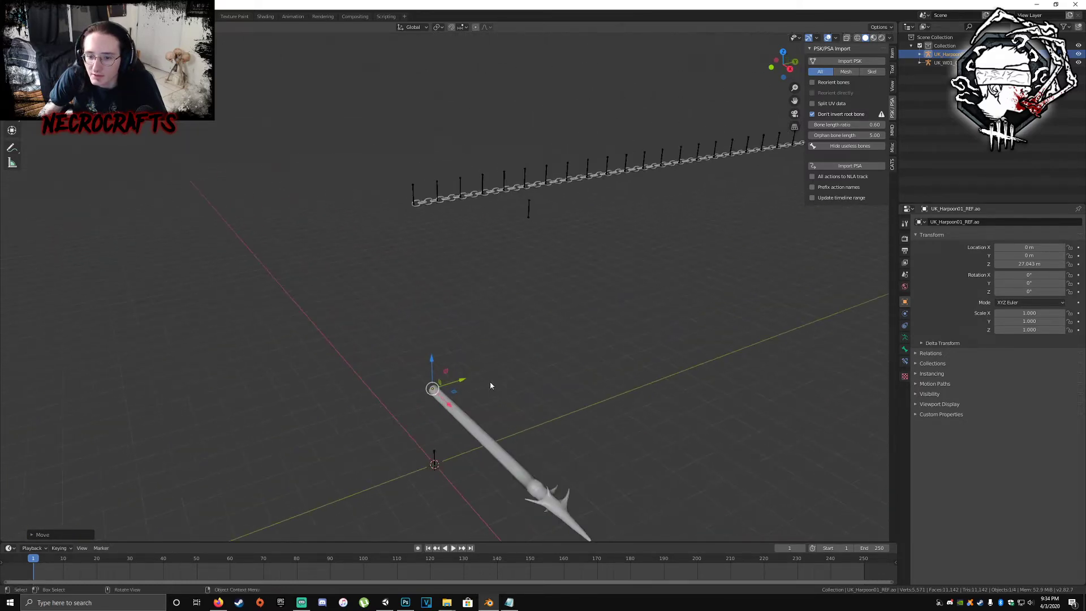
pyautogui.click(12, 101)
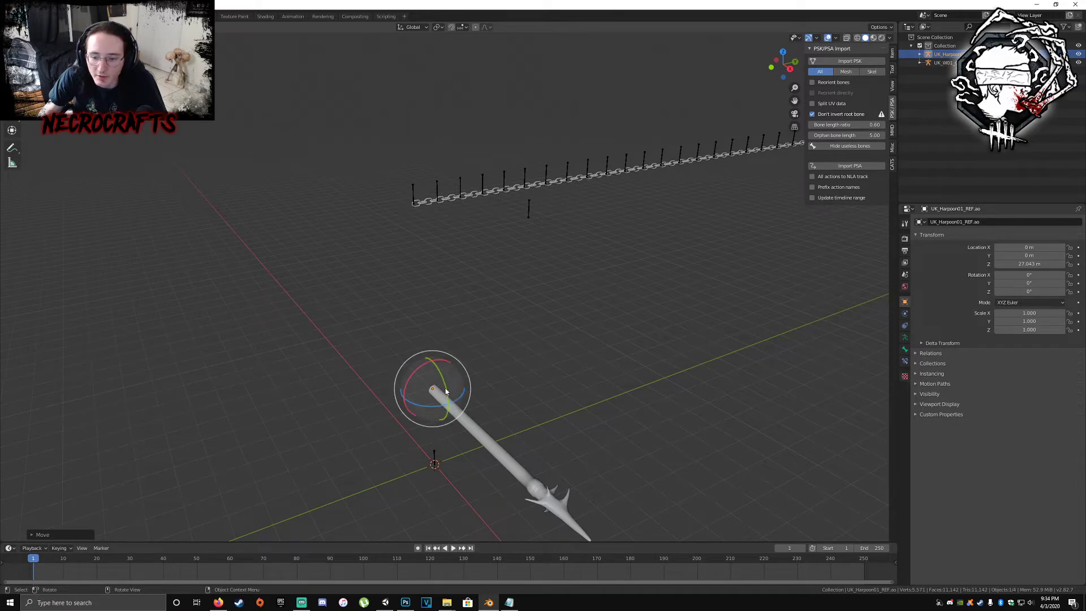
pyautogui.moveTo(429, 410); pyautogui.dragTo(329, 355)
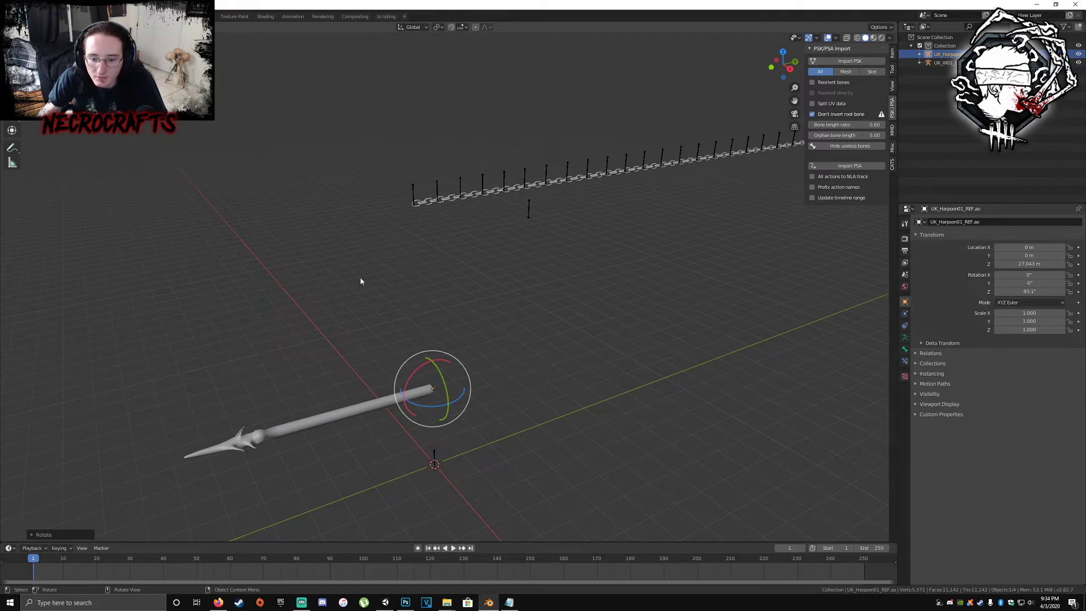
# - Set the harpoon armature's Z rotation to exactly -90°
pyautogui.click(893, 69)
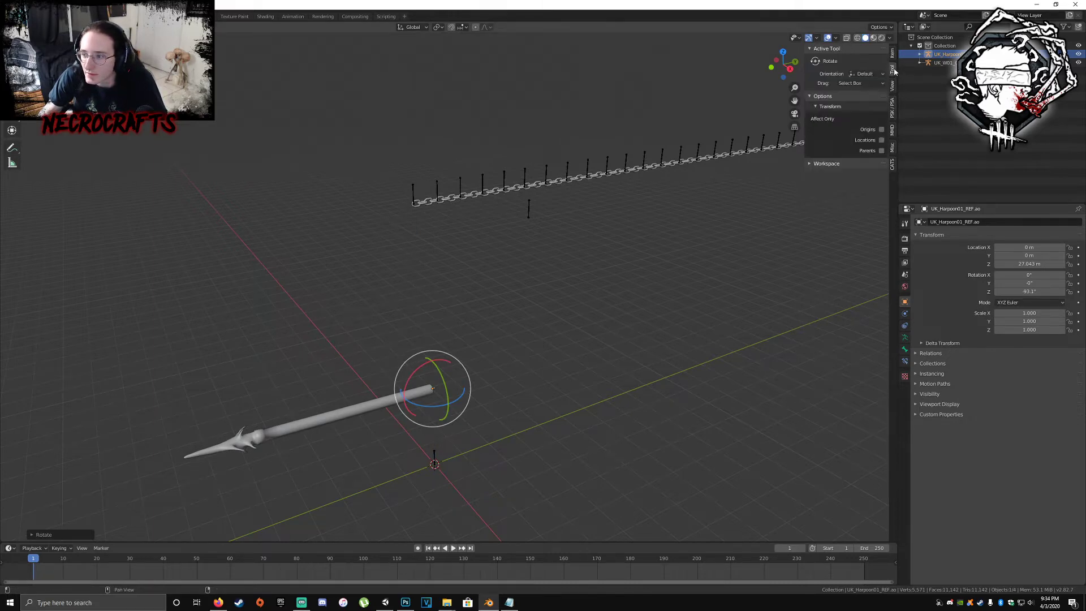
pyautogui.click(893, 53)
pyautogui.doubleClick(837, 121)
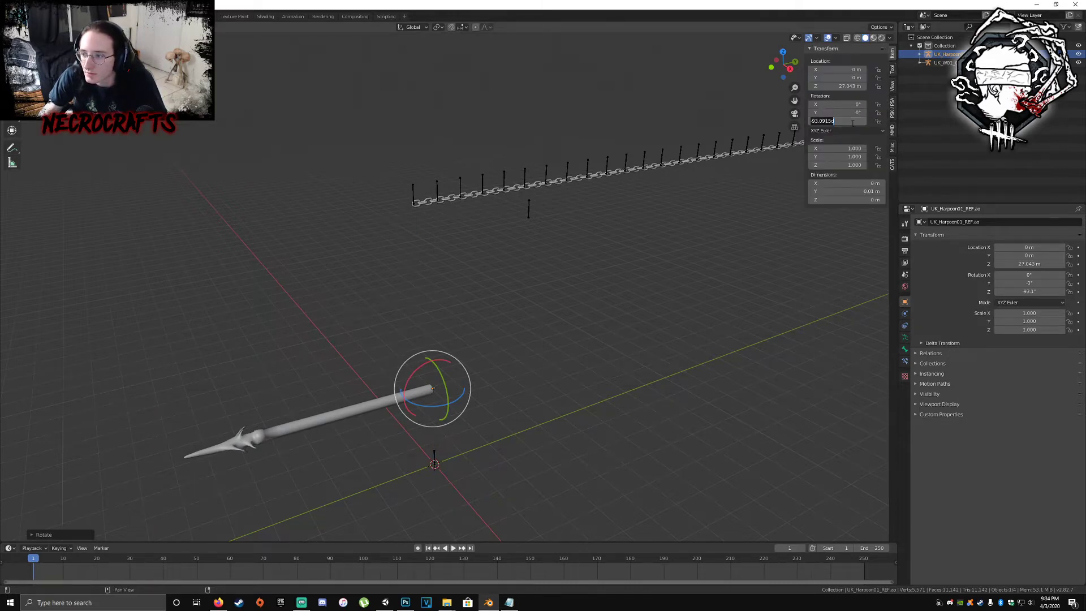
pyautogui.write('-90')
pyautogui.press('Return')
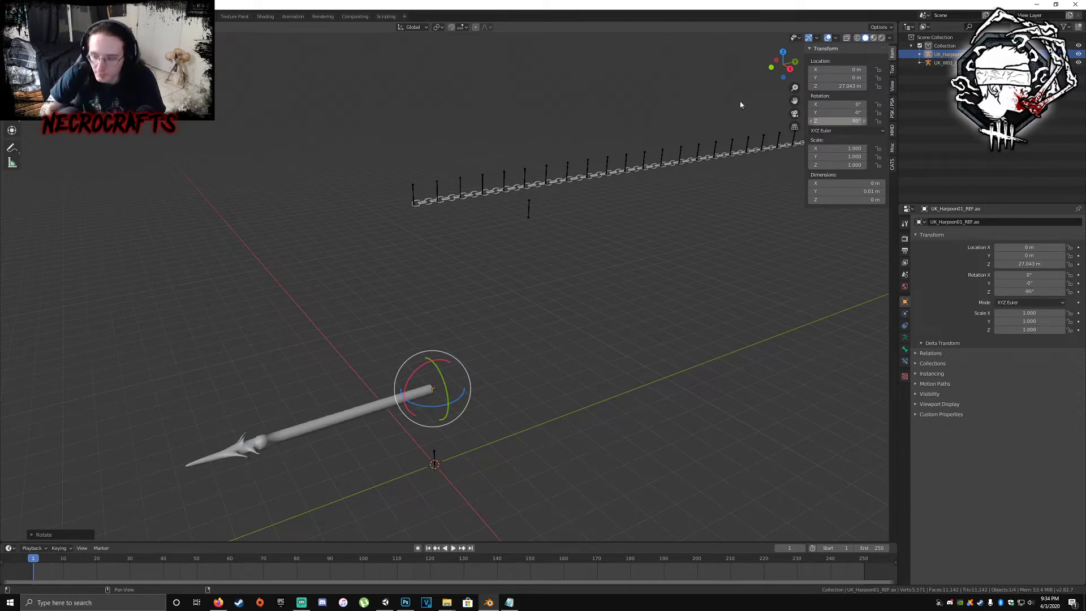
# - Try to line the harpoon up with the chain by raising it to about 82.07 m and shifting X to about -0.64 m
pyautogui.click(12, 87)
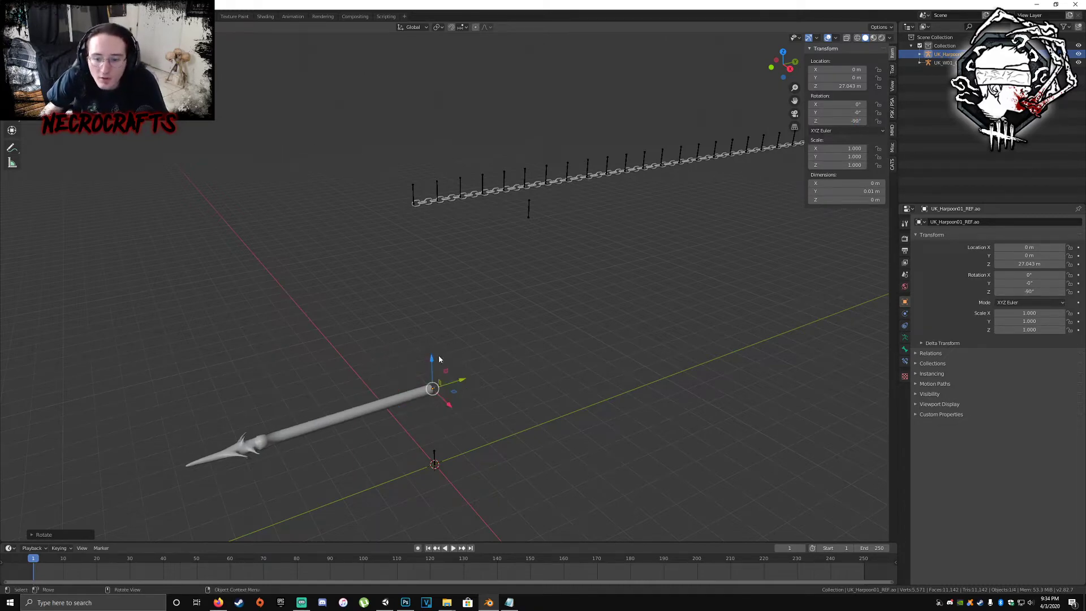
pyautogui.moveTo(439, 359); pyautogui.dragTo(439, 164)
pyautogui.moveTo(439, 164); pyautogui.dragTo(430, 251, button='middle')
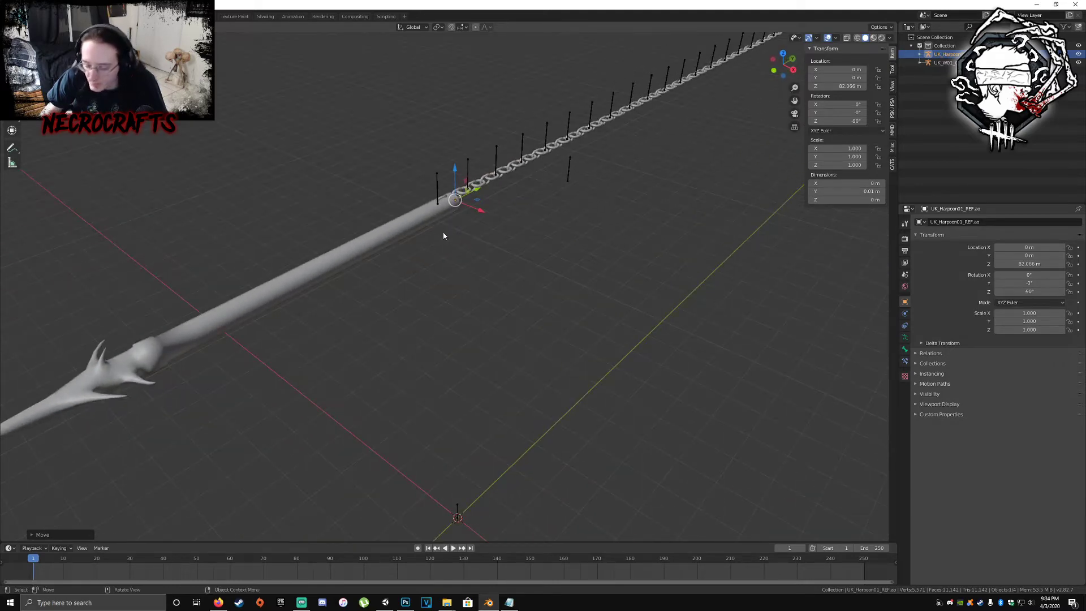
pyautogui.moveTo(477, 211); pyautogui.dragTo(473, 206)
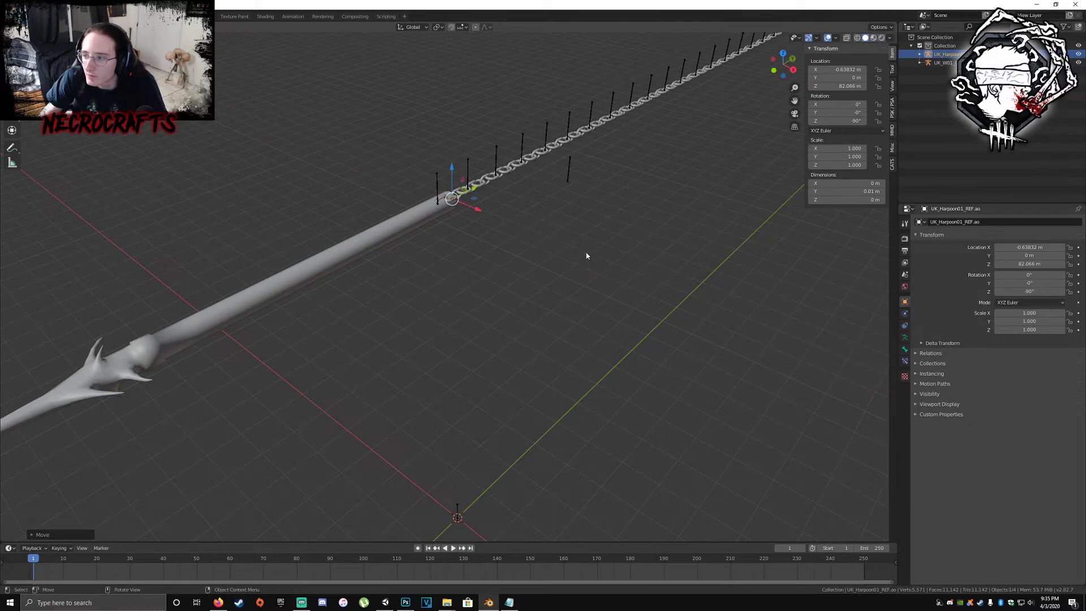
# - Reset the harpoon armature's Z and X locations to 0 m
pyautogui.click(851, 84)
pyautogui.write('0')
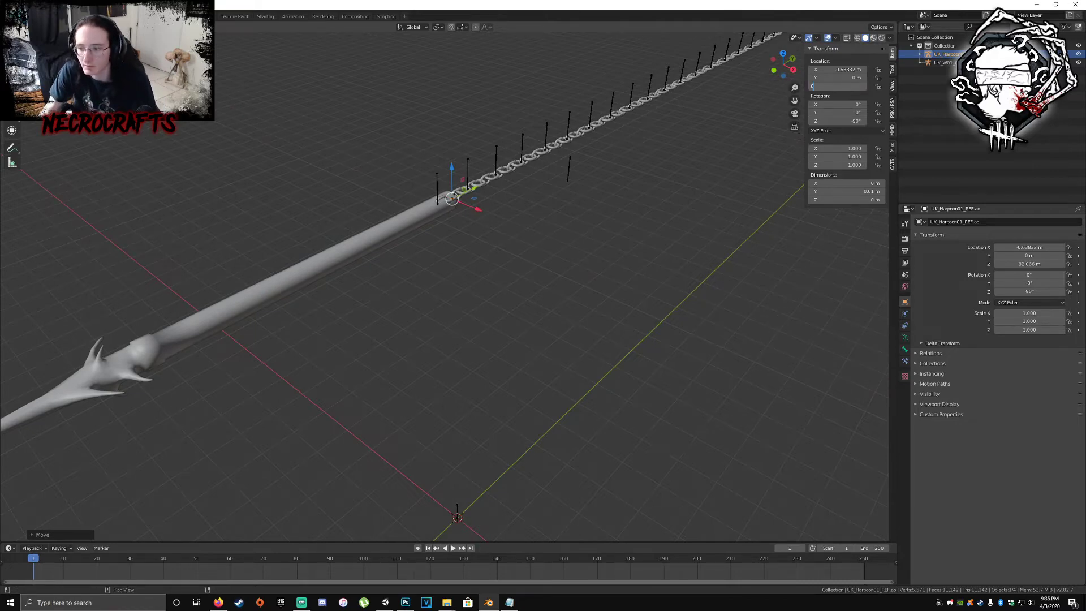
pyautogui.press('Return')
pyautogui.doubleClick(826, 69)
pyautogui.write('0')
pyautogui.press('Return')
# - Raise the harpoon armature along the Z axis to about 82.75 m, level with the chain
pyautogui.moveTo(610, 385); pyautogui.dragTo(598, 388, button='middle')
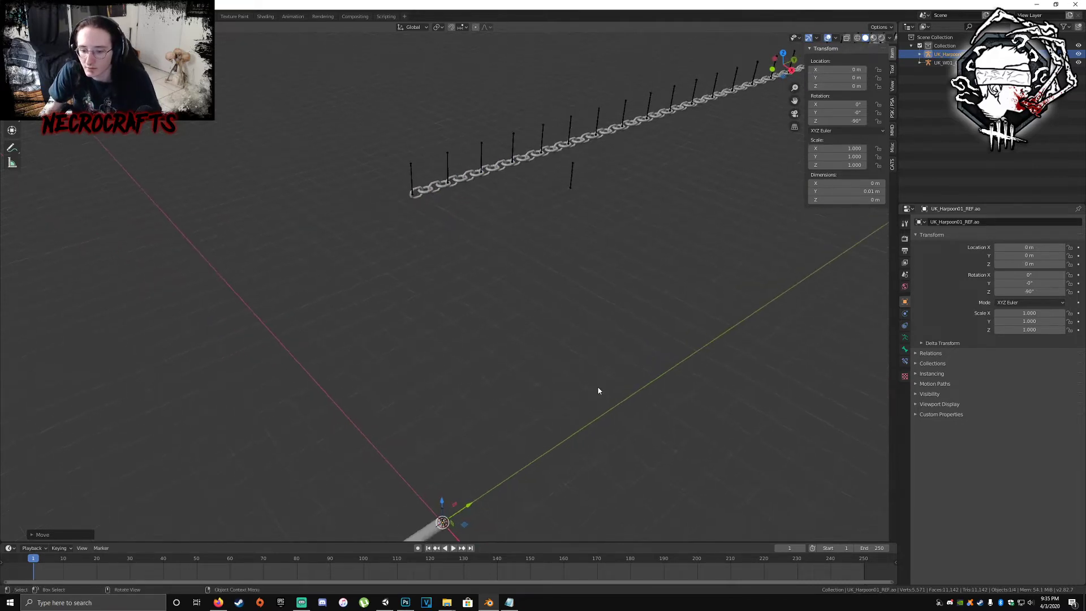
pyautogui.press('g')
pyautogui.press('z')
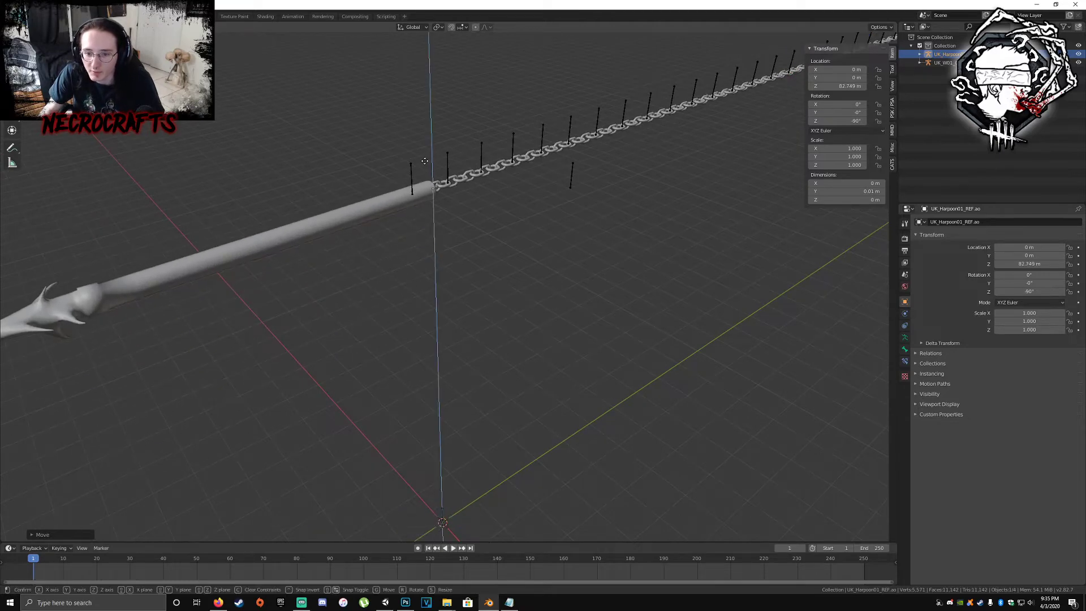
pyautogui.click(424, 161)
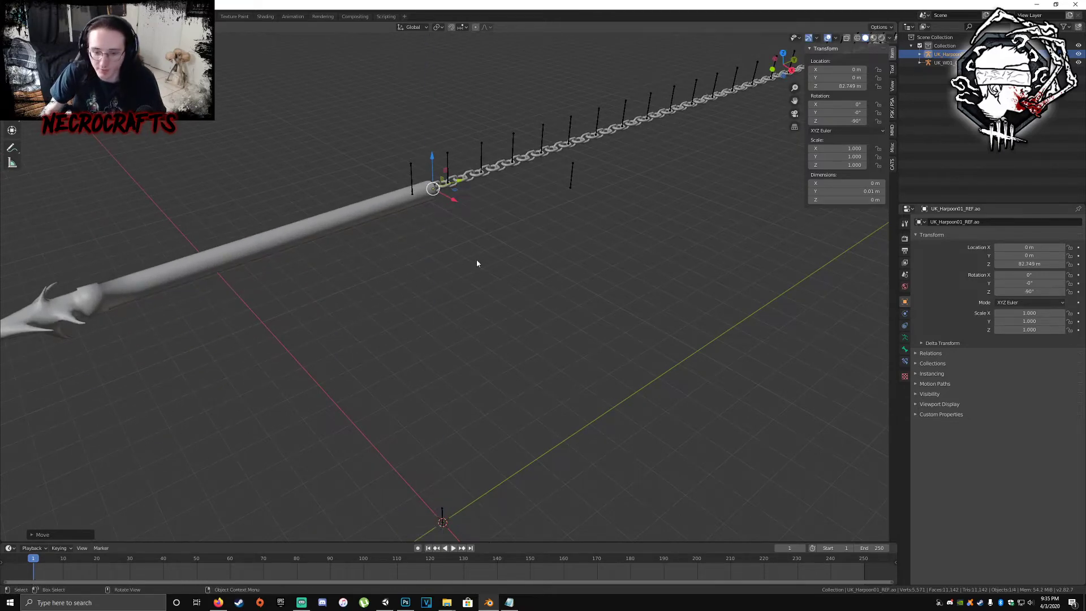
pyautogui.scroll(-5, 477, 263)
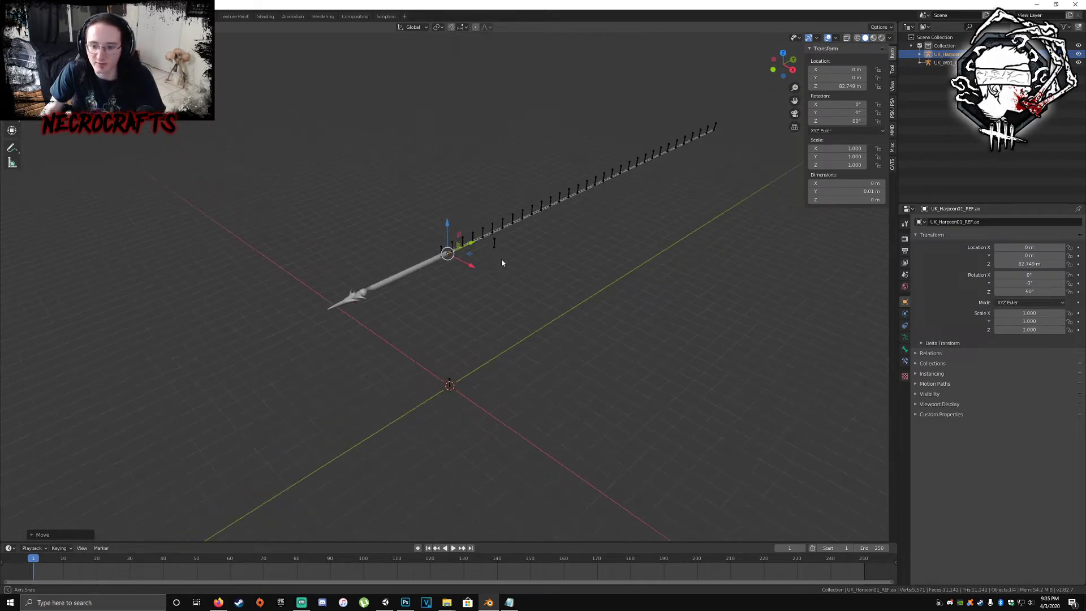
# - Move the harpoon armature along the Y axis to about -4.24 m so its rear end meets the first chain link
pyautogui.moveTo(501, 263); pyautogui.dragTo(464, 318, button='middle')
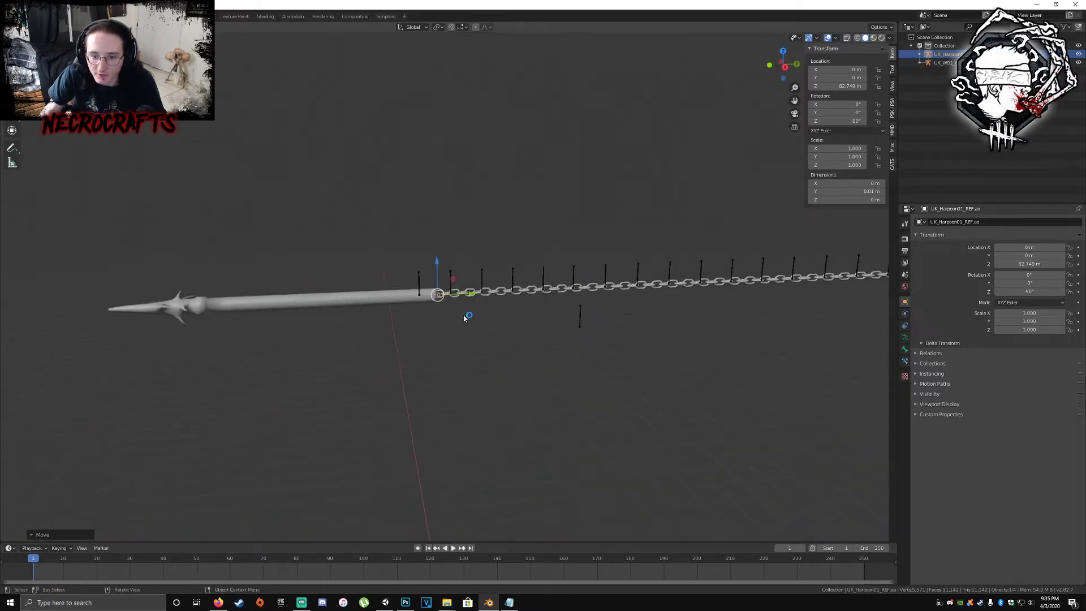
pyautogui.scroll(3, 463, 317)
pyautogui.press('g')
pyautogui.press('y')
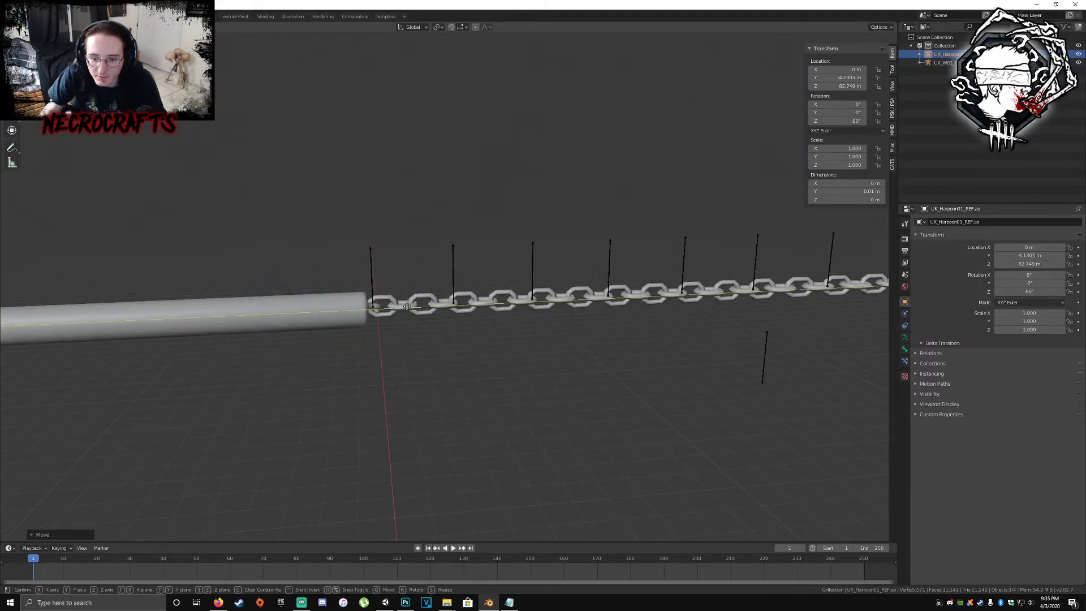
pyautogui.click(413, 320)
pyautogui.scroll(-3, 415, 333)
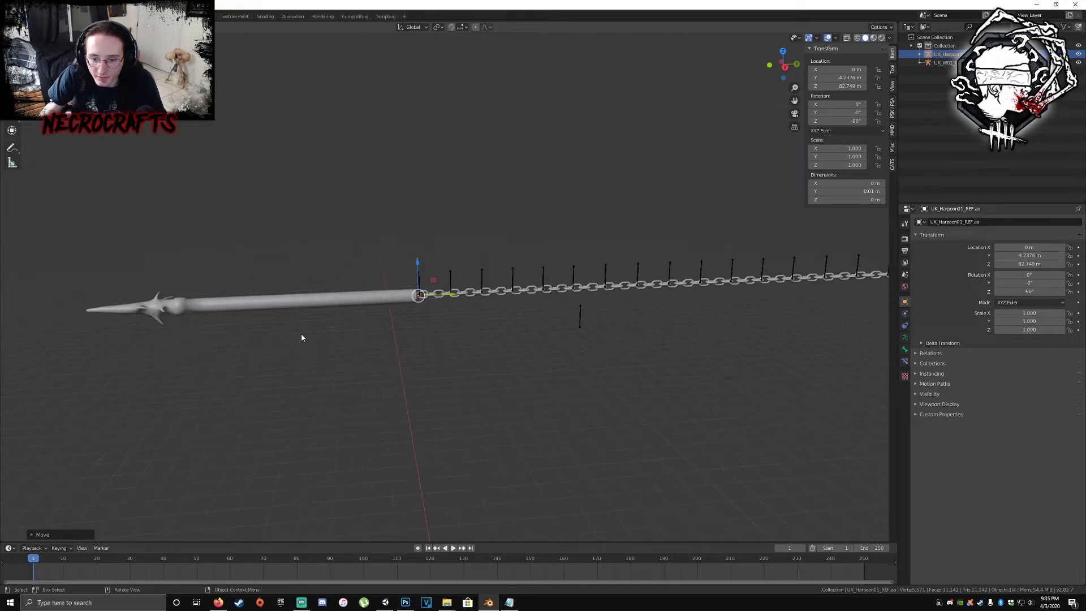
# - Examine the joint between the harpoon's rear end and the first chain link from several sides
pyautogui.moveTo(301, 338); pyautogui.dragTo(468, 332, button='middle')
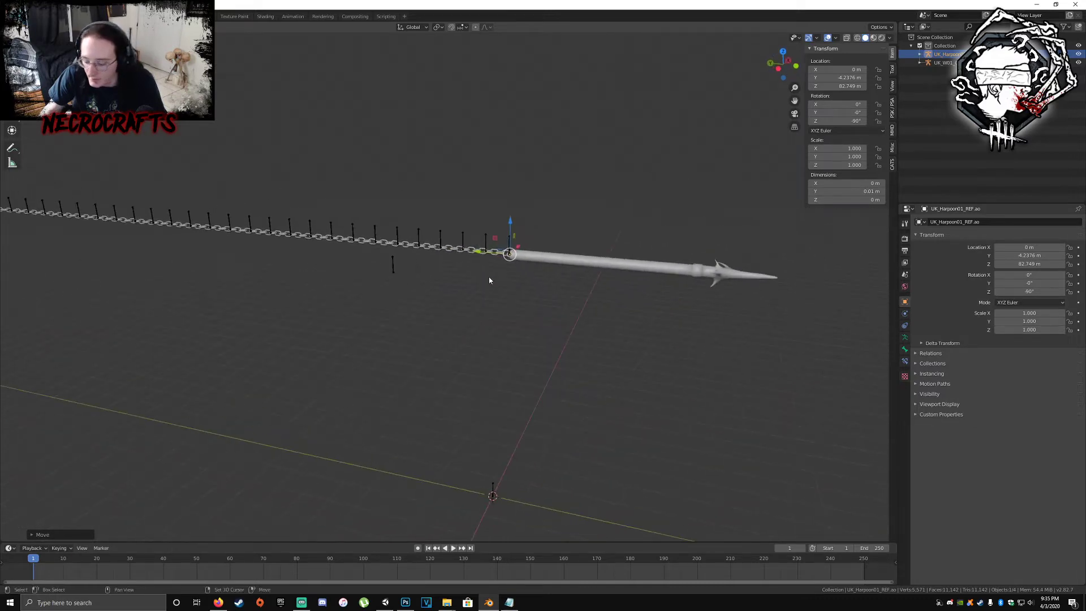
pyautogui.scroll(6, 489, 280)
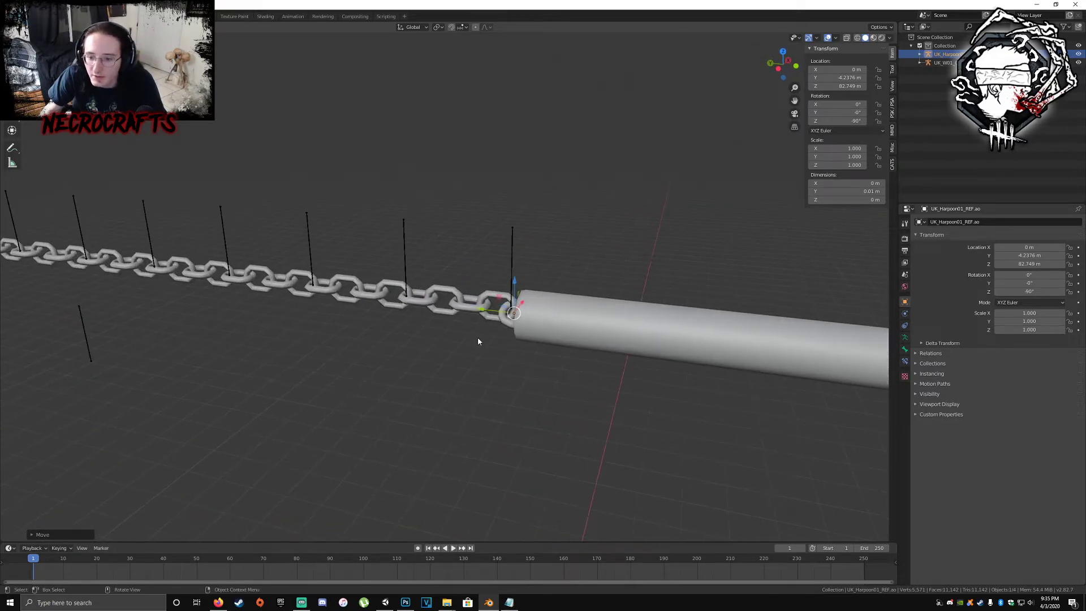
pyautogui.scroll(3, 479, 342)
pyautogui.moveTo(481, 342); pyautogui.dragTo(433, 378, button='middle')
pyautogui.scroll(-2, 447, 373)
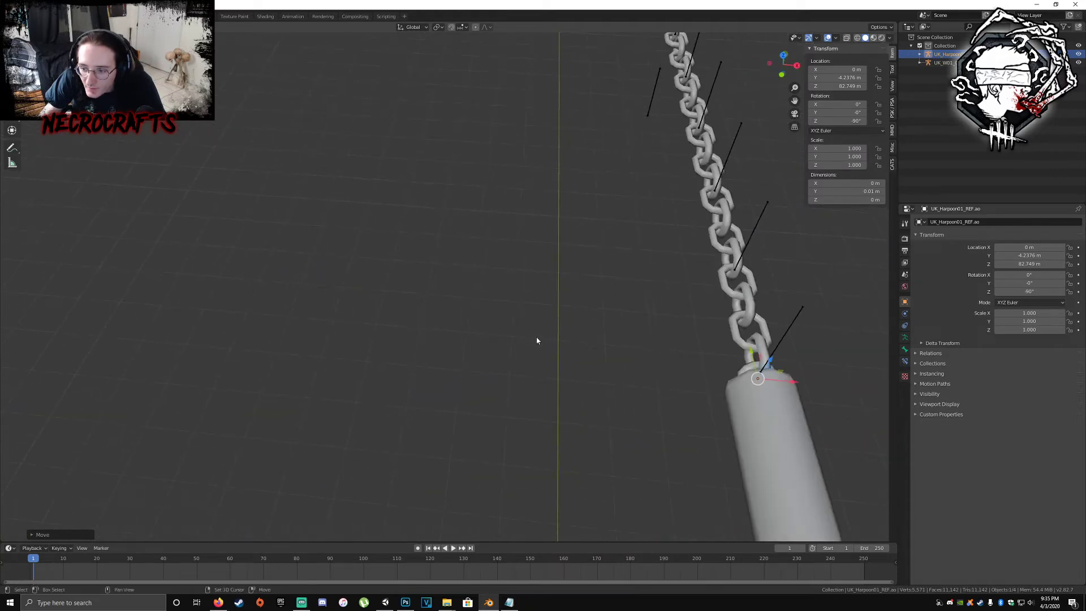
pyautogui.keyDown('shift'); pyautogui.moveTo(538, 341); pyautogui.dragTo(211, 328, button='middle'); pyautogui.keyUp('shift')
pyautogui.scroll(4, 391, 339)
pyautogui.moveTo(392, 343); pyautogui.dragTo(362, 362, button='middle')
pyautogui.scroll(-4, 369, 372)
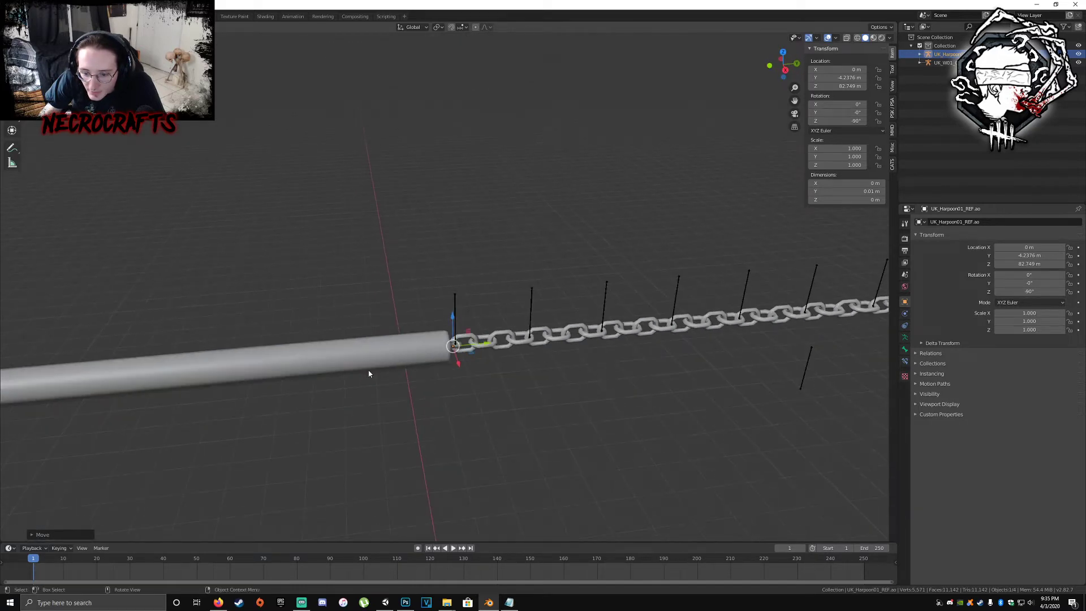
pyautogui.scroll(-4, 369, 374)
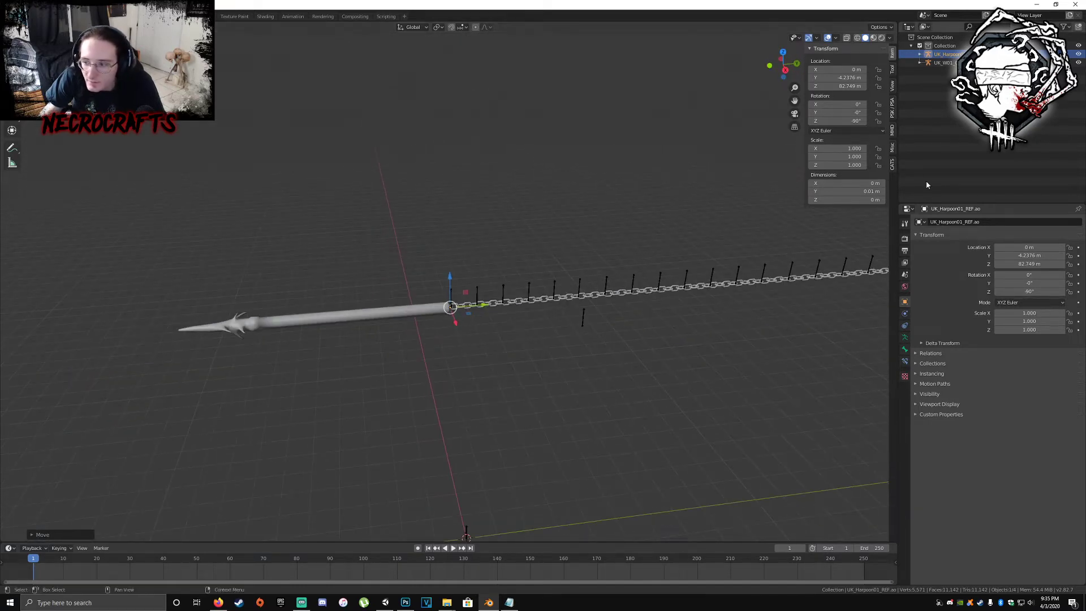
# - Merge the harpoon armature into the UK_W01_ChainMori_REF base armature with CATS, with Merge All Bones enabled
pyautogui.click(893, 163)
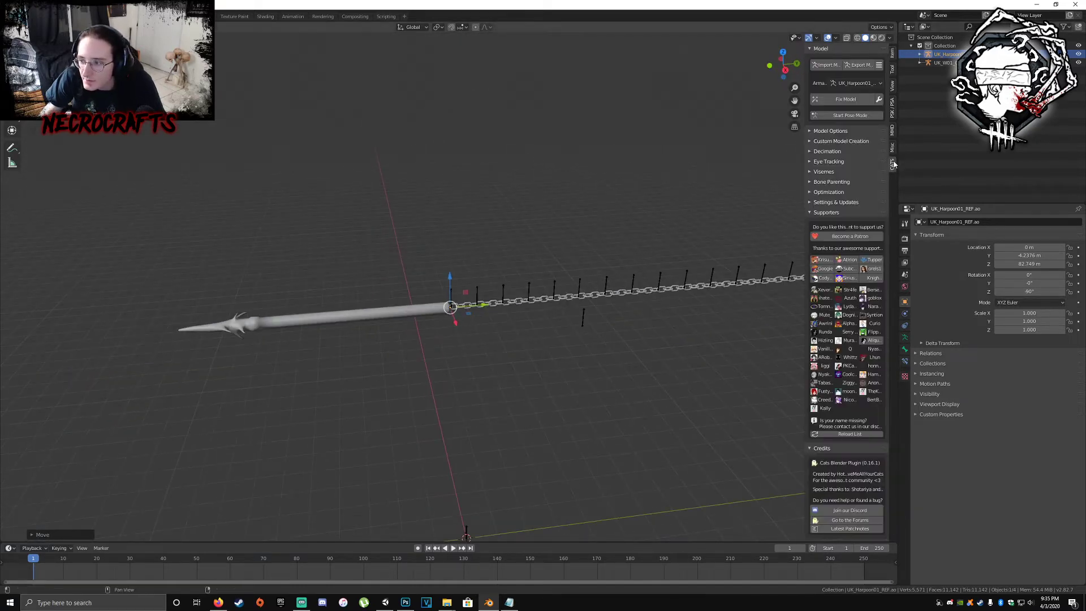
pyautogui.click(850, 143)
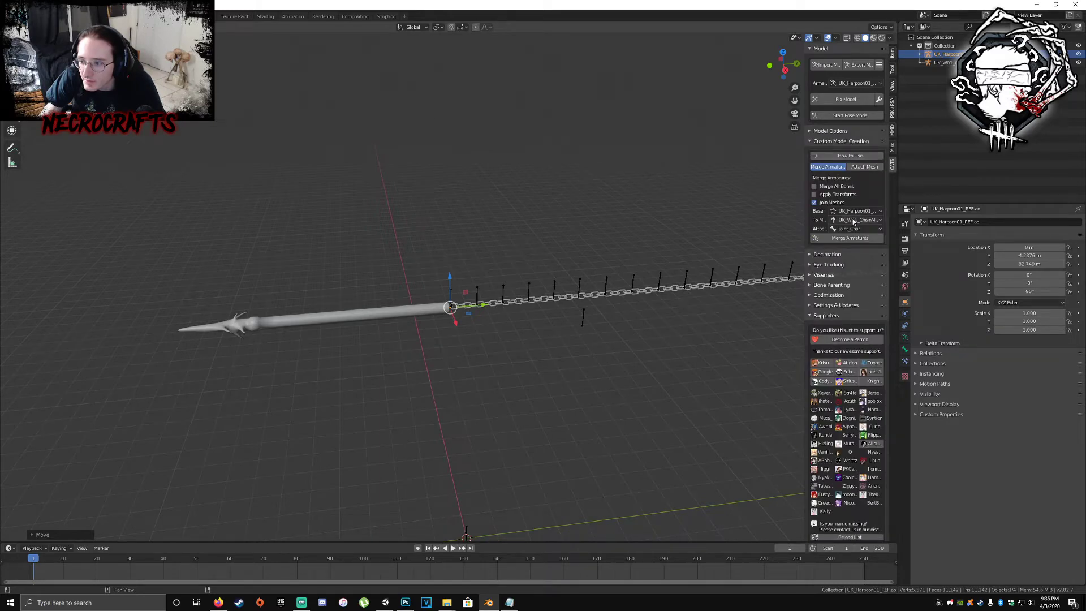
pyautogui.click(856, 211)
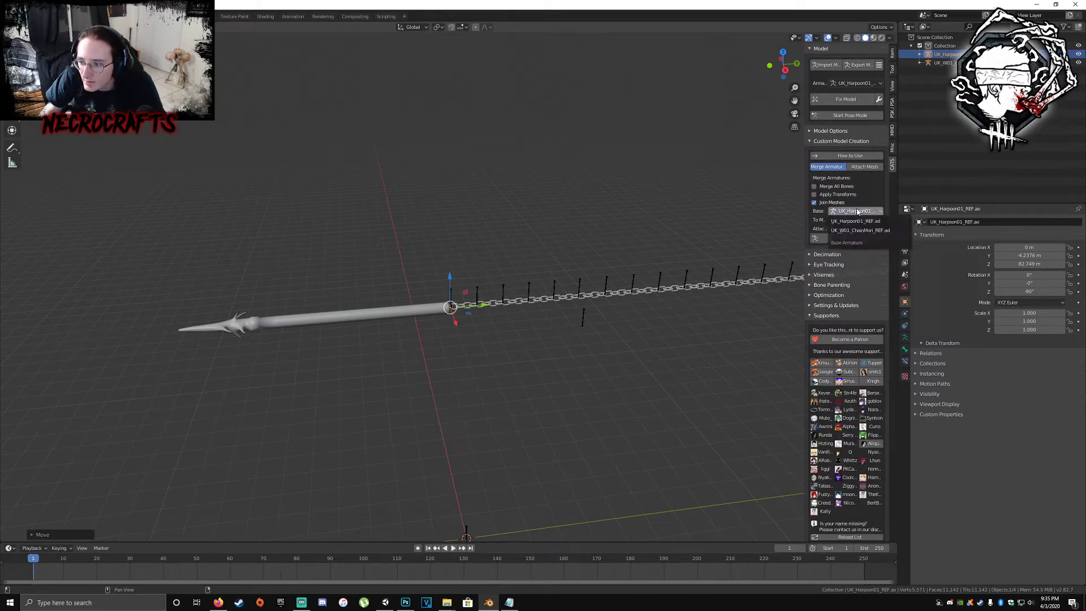
pyautogui.click(860, 230)
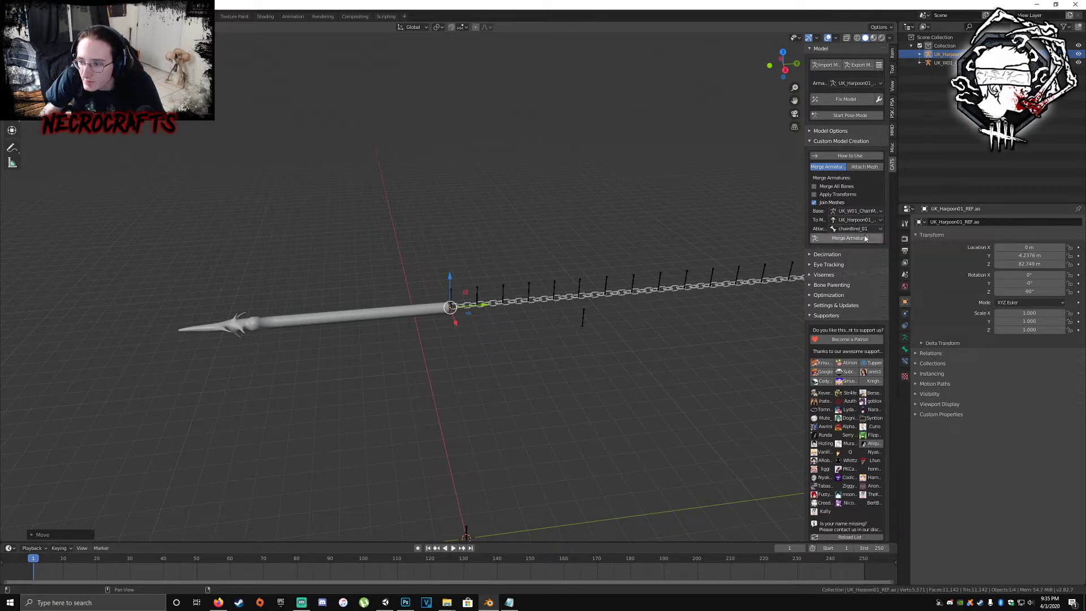
pyautogui.click(845, 186)
pyautogui.click(851, 195)
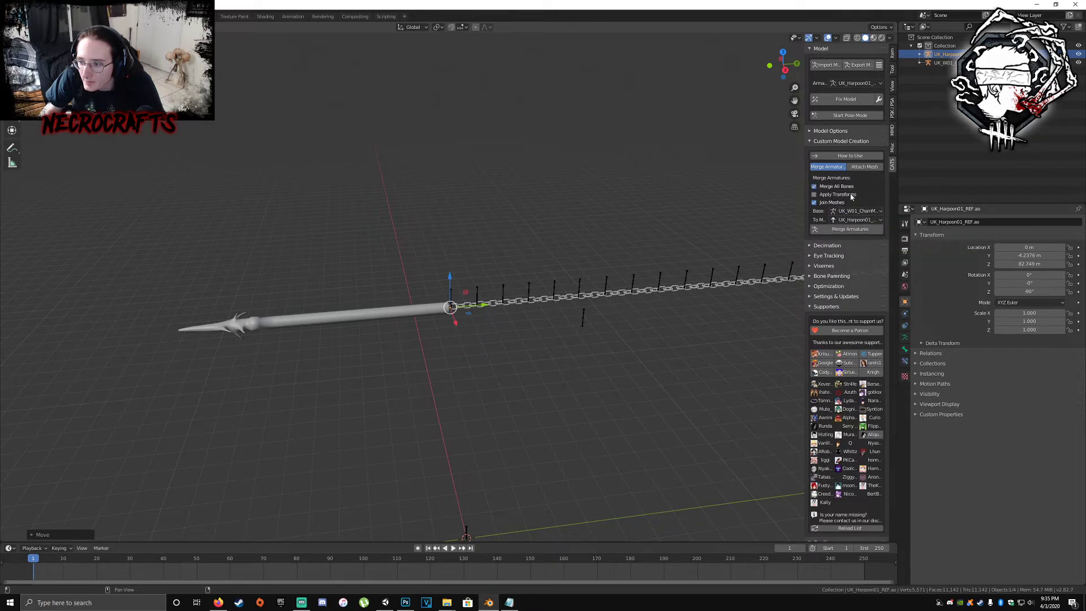
pyautogui.click(850, 229)
# - Try moving the merged armature to test that harpoon and chain follow together, and undo the move
pyautogui.scroll(-3, 518, 380)
pyautogui.press('g')
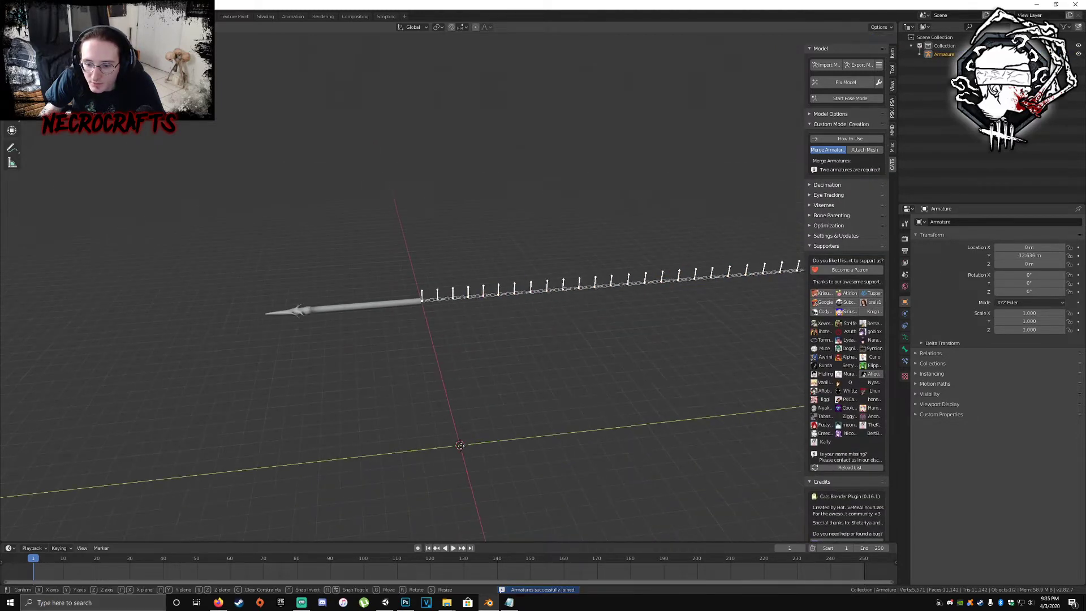
pyautogui.moveTo(472, 443); pyautogui.dragTo(419, 450)
pyautogui.hotkey('ctrl', 'z')
pyautogui.scroll(-2, 526, 405)
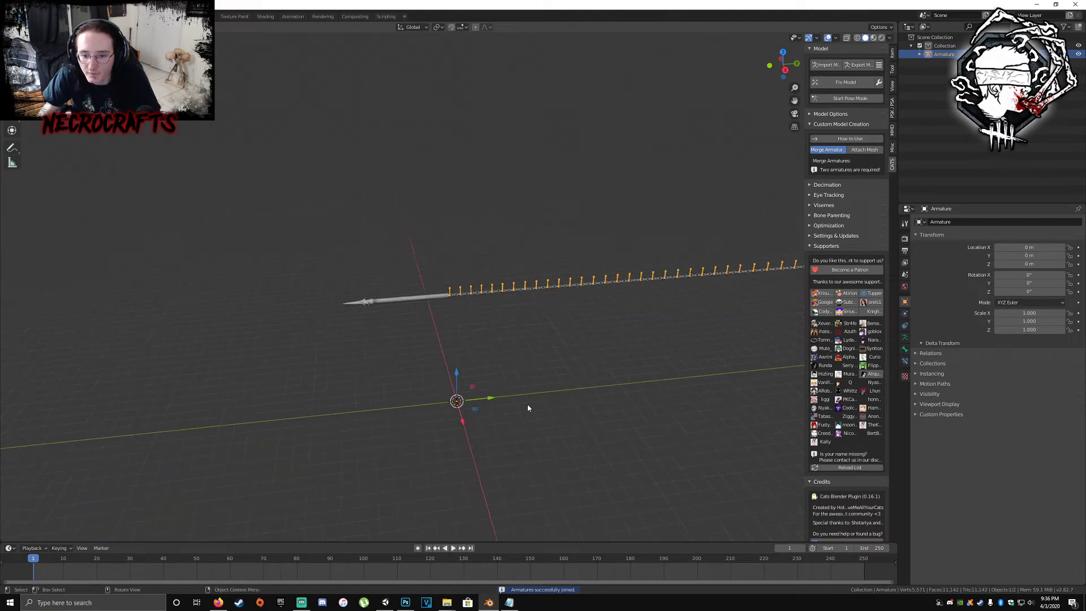
# - Expand the merged armature's hierarchy and check the joined mesh and the bones by selecting each in turn
pyautogui.click(920, 54)
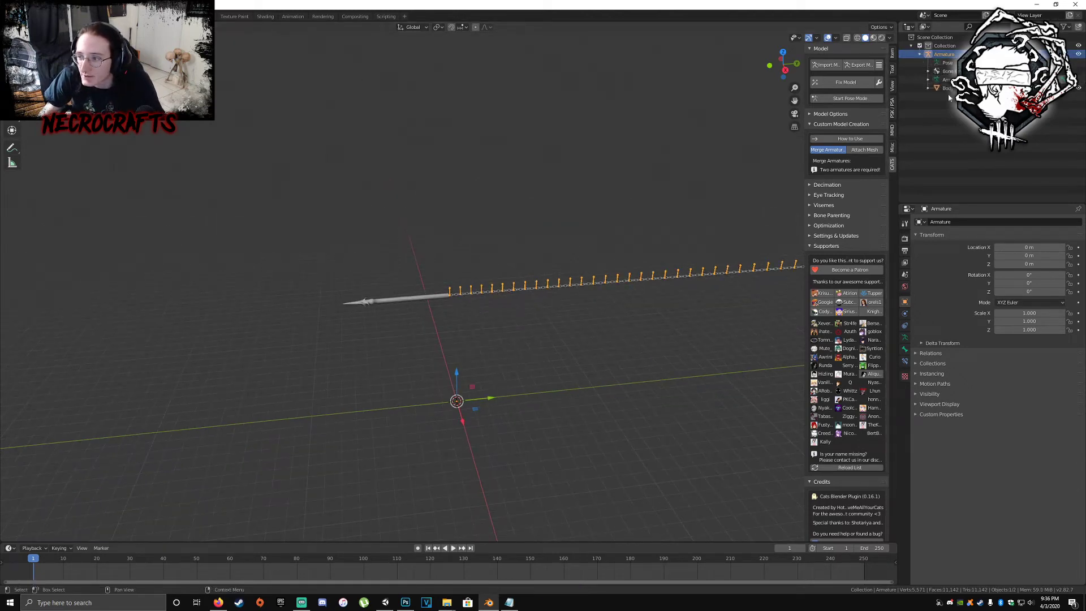
pyautogui.scroll(4, 435, 308)
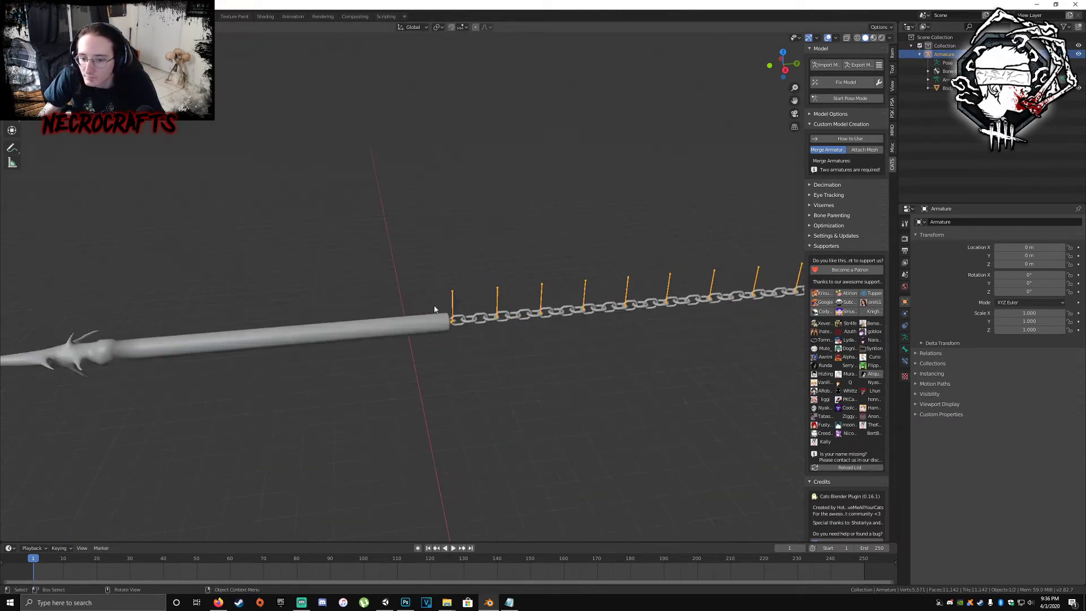
pyautogui.click(502, 309)
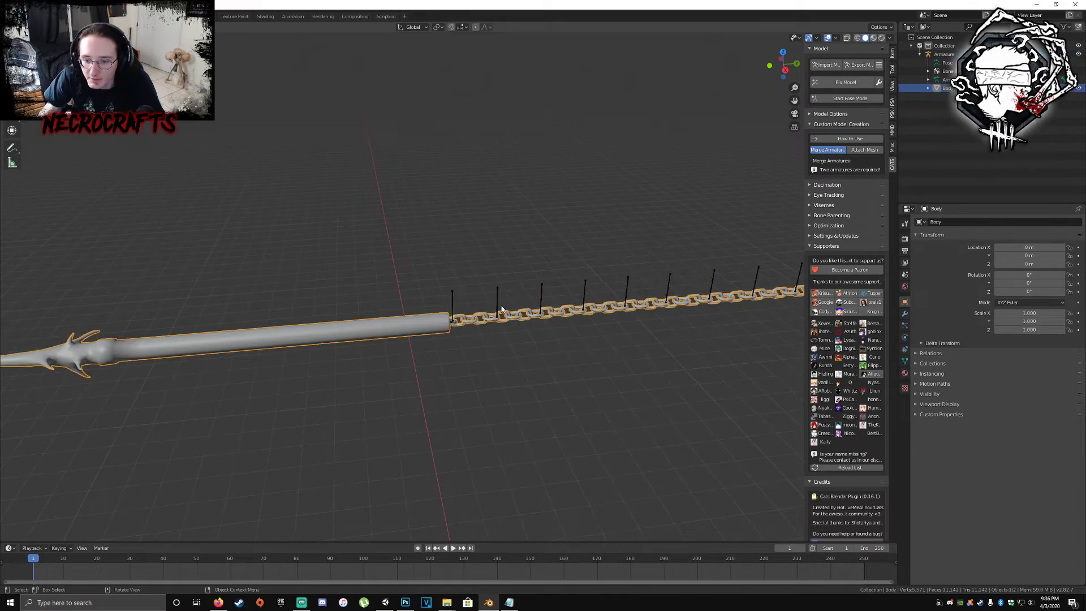
pyautogui.click(490, 301)
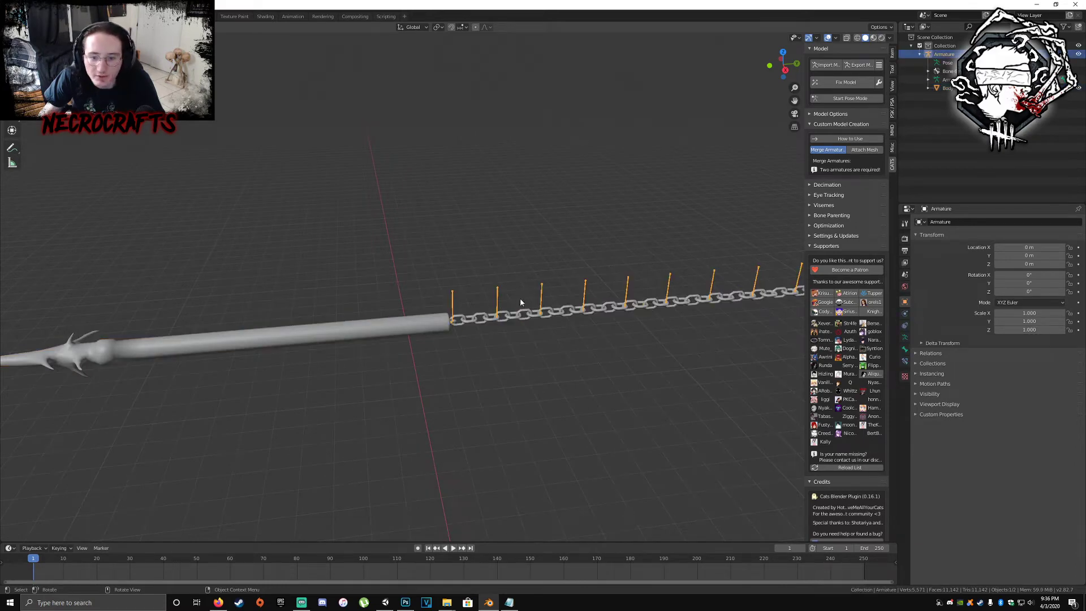
# - Try to rotate the whole merged armature around its origin, and cancel the rotation
pyautogui.scroll(-3, 497, 343)
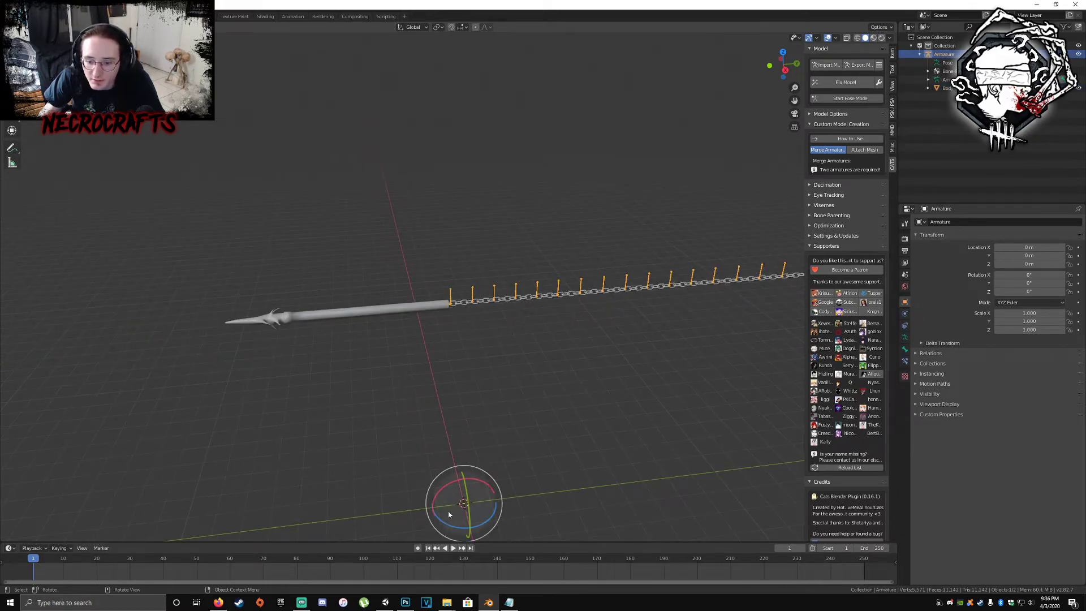
pyautogui.moveTo(448, 510); pyautogui.dragTo(453, 446)
pyautogui.rightClick(455, 381)
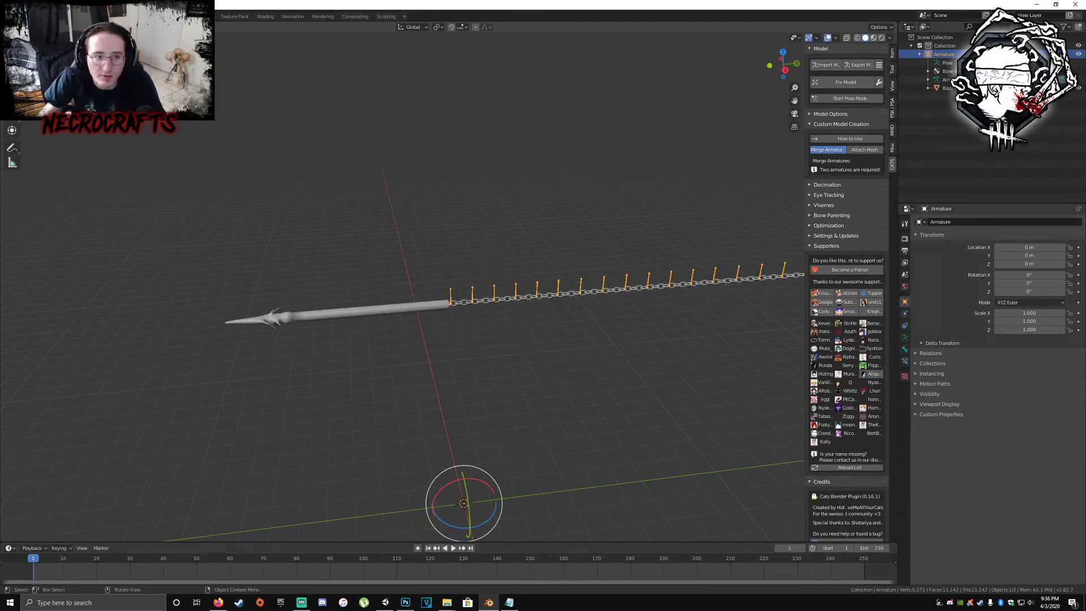
# - Try to move and rotate the chain bone nearest the harpoon in Pose Mode, and cancel the change
pyautogui.hotkey('ctrl', 'Tab')
pyautogui.scroll(2, 450, 300)
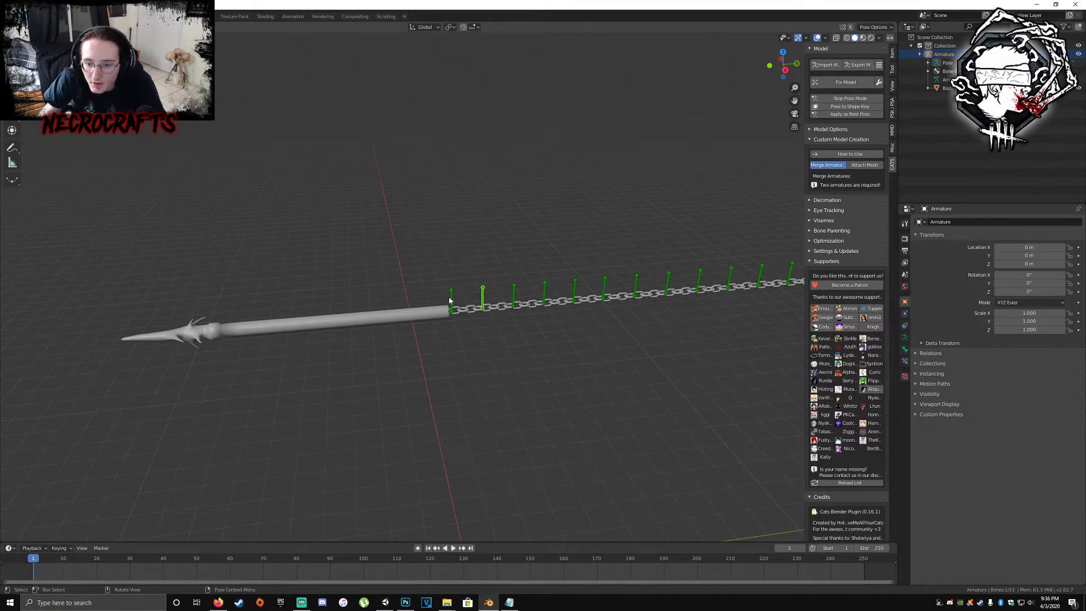
pyautogui.moveTo(470, 296); pyautogui.dragTo(426, 276)
pyautogui.hotkey('ctrl', 'z')
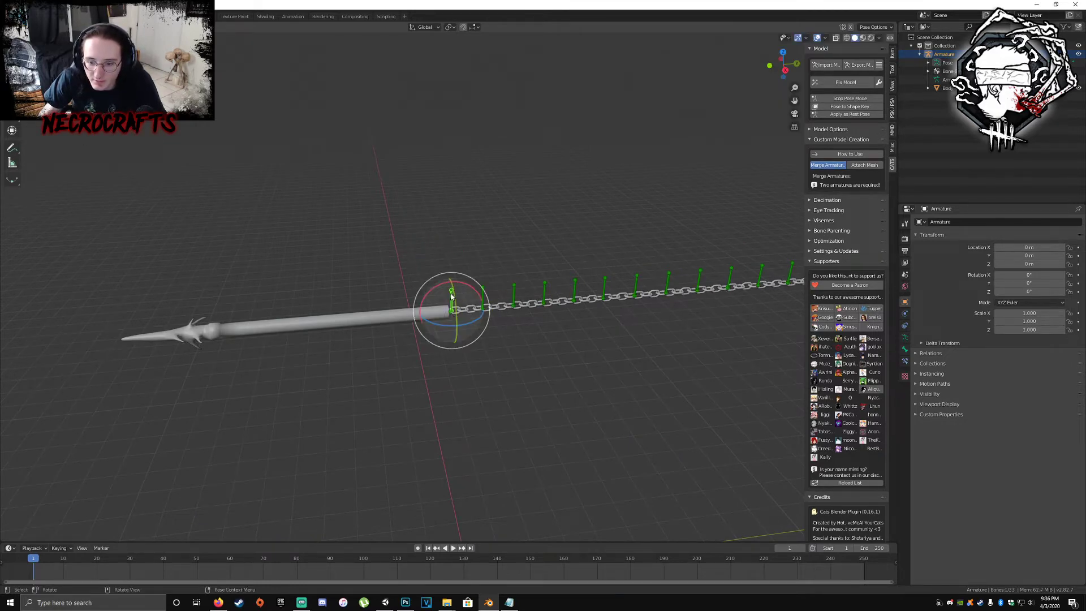
pyautogui.press('g')
pyautogui.press('r')
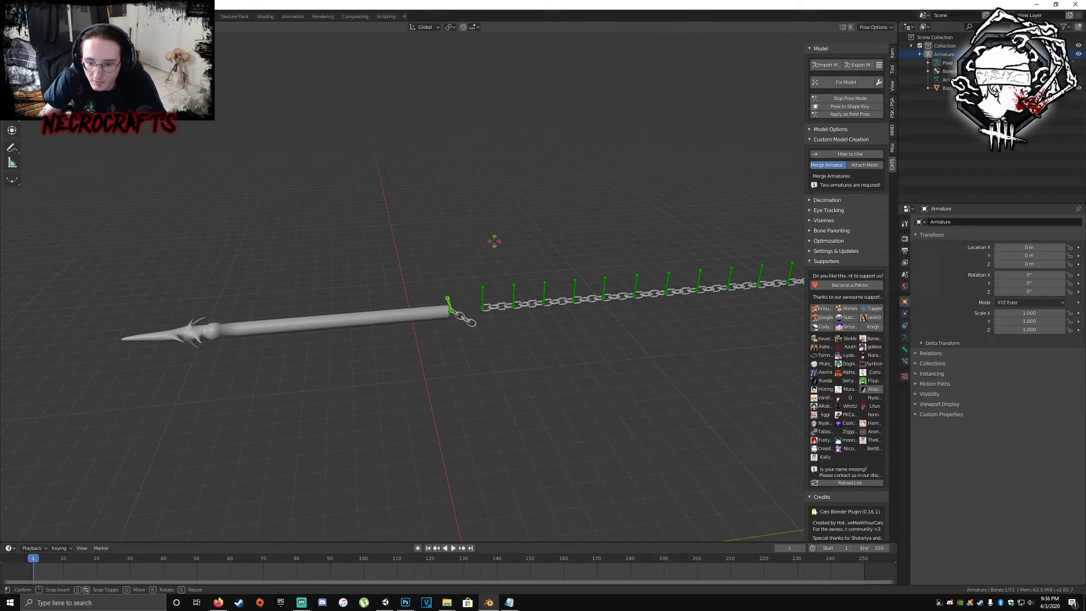
pyautogui.click(388, 322)
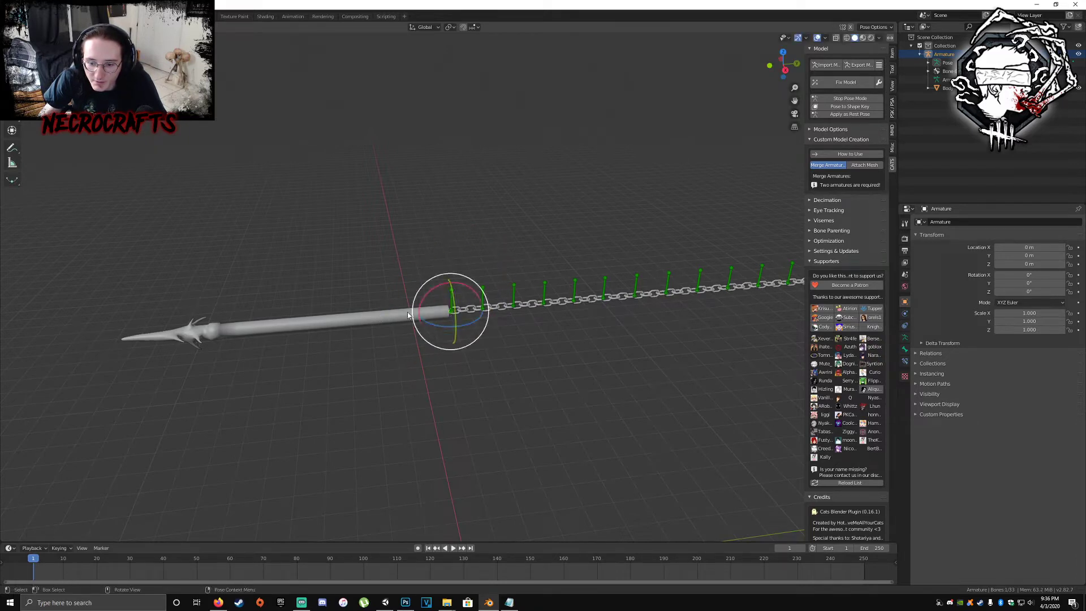
# - Examine the merged harpoon and chain from several angles and along the full length, leaving Pose Mode
pyautogui.moveTo(392, 317); pyautogui.dragTo(398, 333, button='middle')
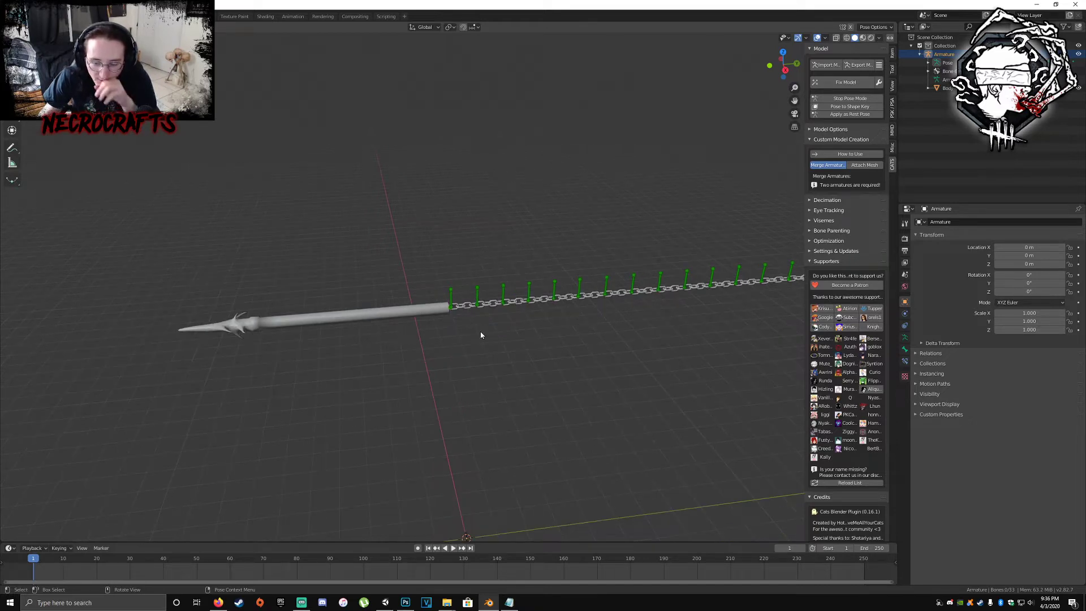
pyautogui.moveTo(473, 328); pyautogui.dragTo(470, 287, button='middle')
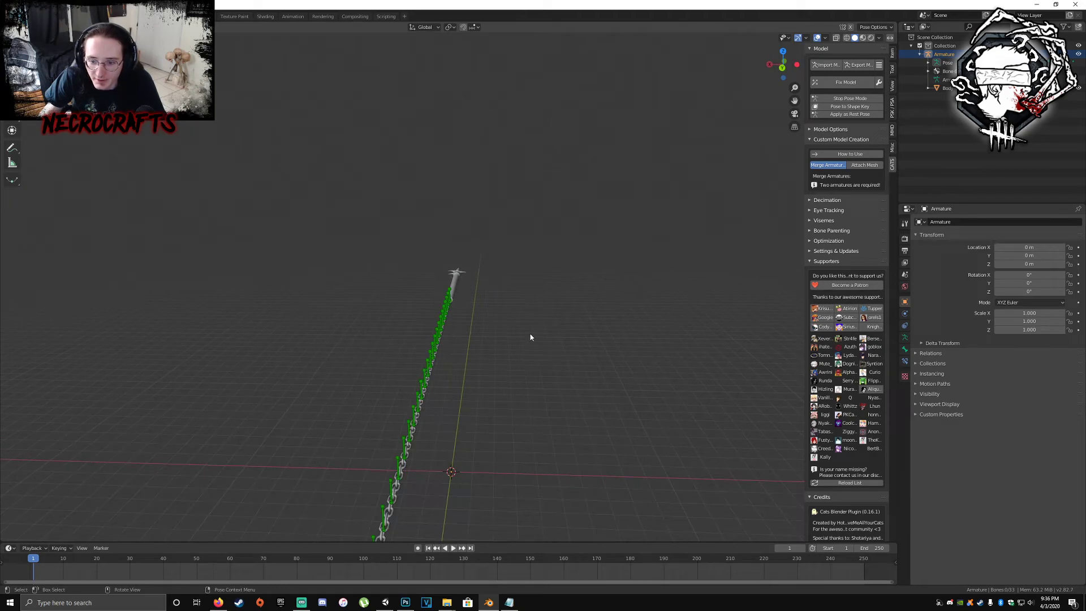
pyautogui.scroll(-3, 430, 352)
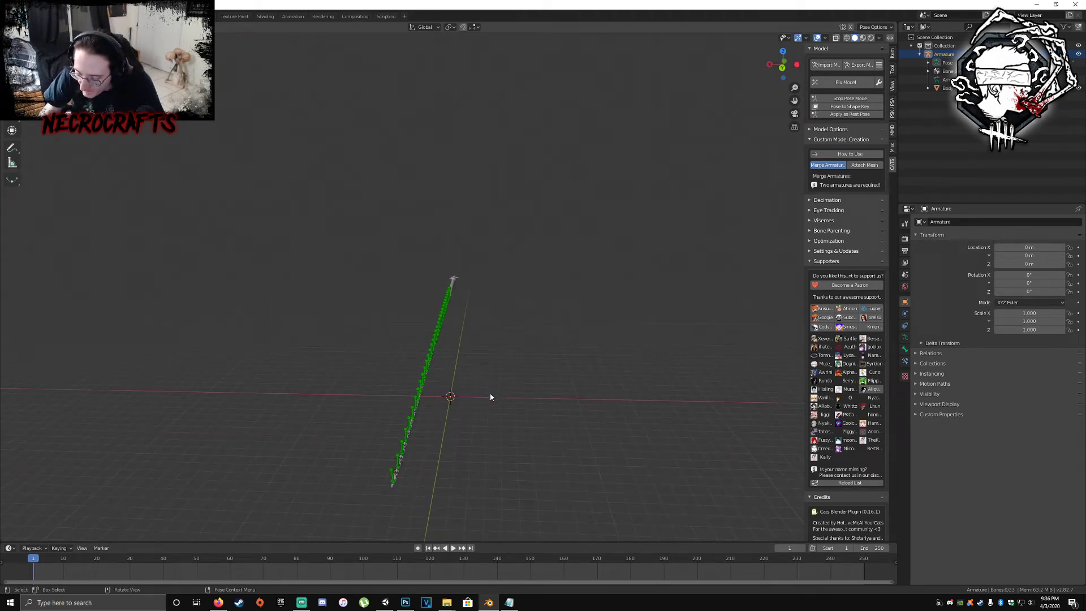
pyautogui.moveTo(492, 395); pyautogui.dragTo(576, 370, button='middle')
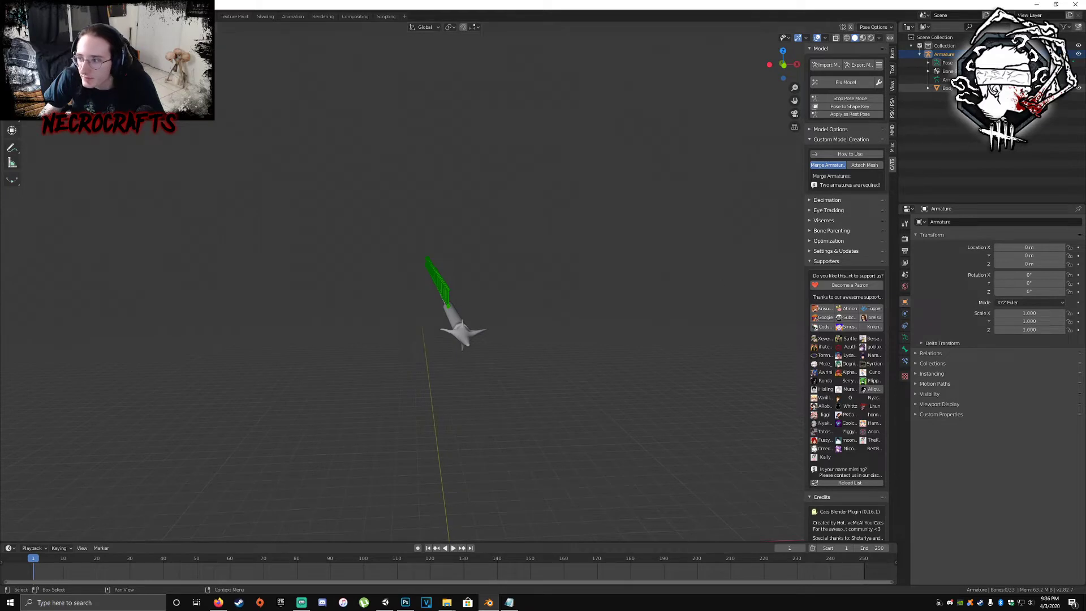
pyautogui.moveTo(524, 339); pyautogui.dragTo(489, 371, button='middle')
pyautogui.moveTo(626, 367); pyautogui.dragTo(530, 371, button='middle')
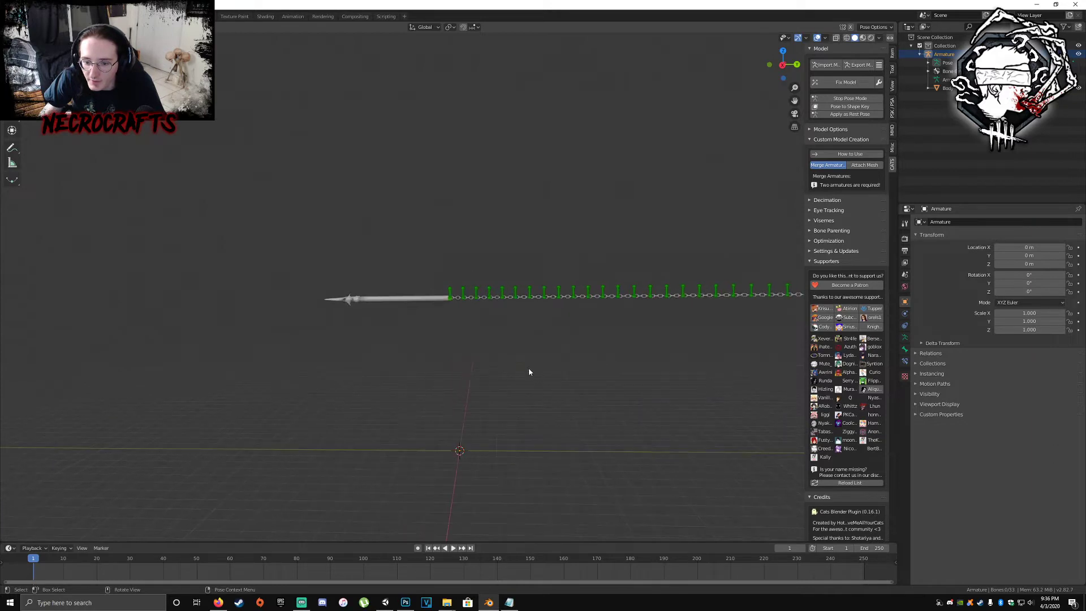
pyautogui.press('Tab')
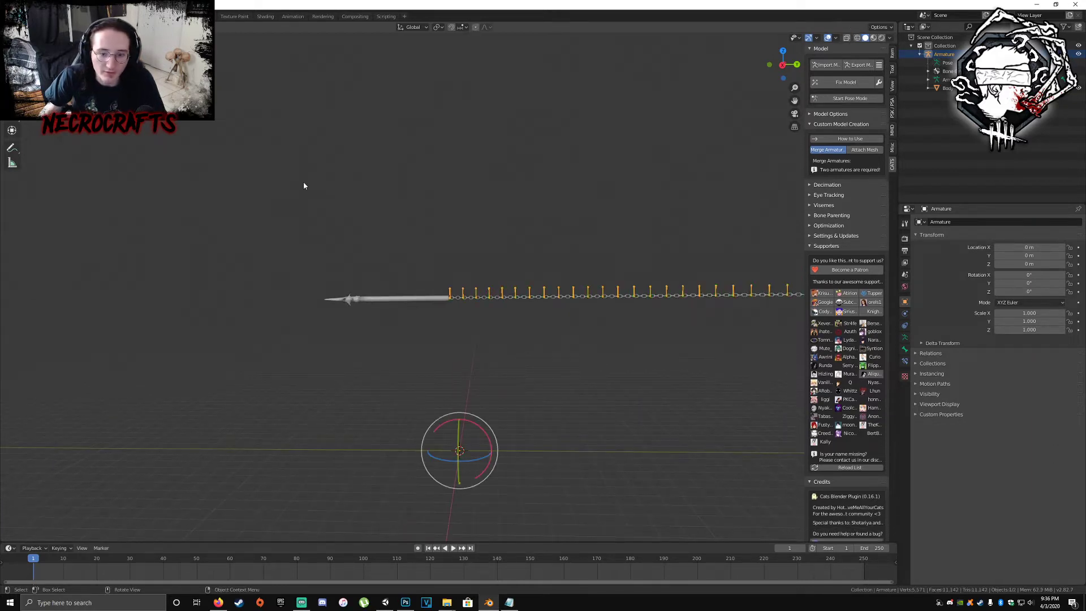
pyautogui.click(946, 80)
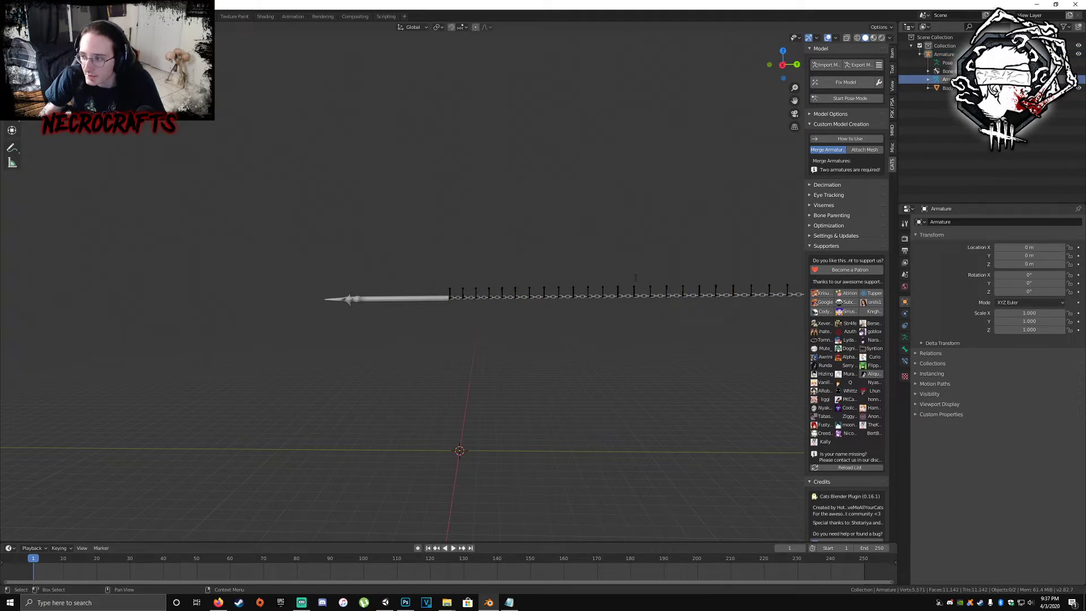
pyautogui.keyDown('shift'); pyautogui.moveTo(653, 337); pyautogui.dragTo(480, 327, button='middle'); pyautogui.keyUp('shift')
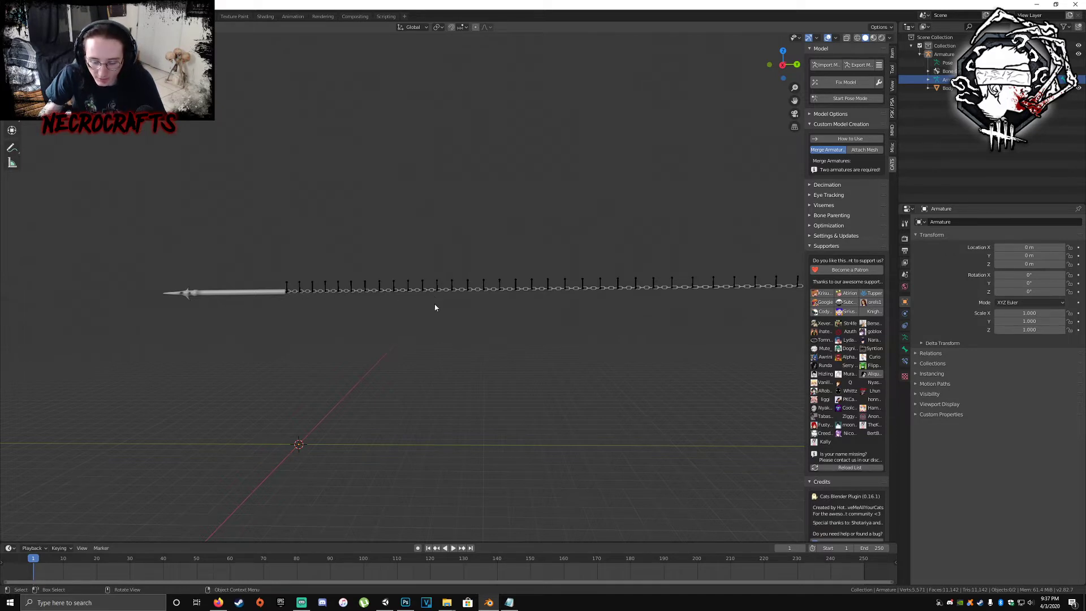
pyautogui.scroll(-2, 459, 343)
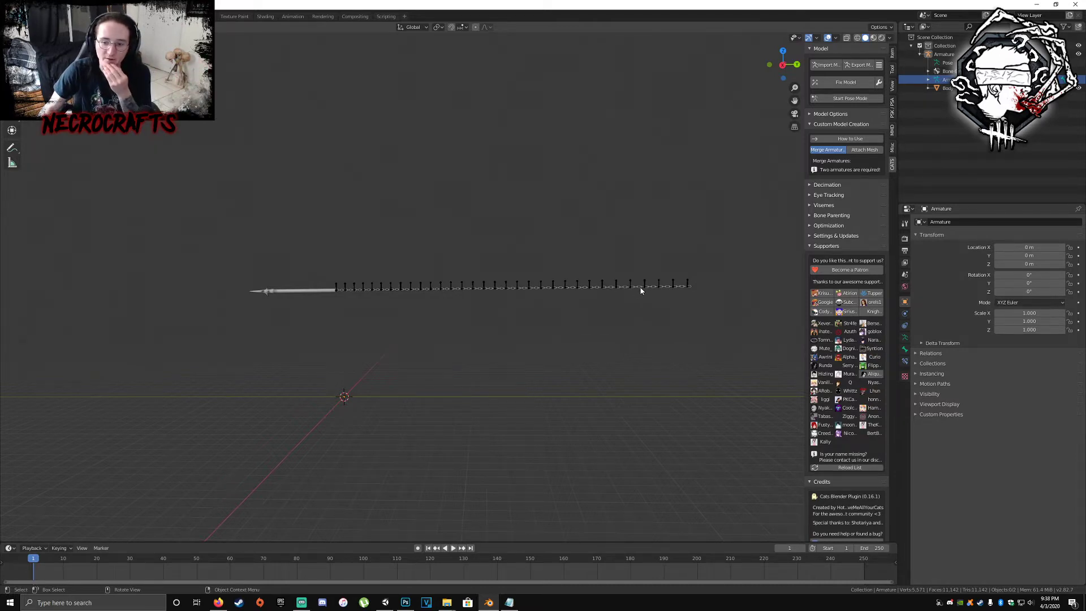
# - Check which parts the Body mesh and the armature data cover by selecting each in turn
pyautogui.click(659, 290)
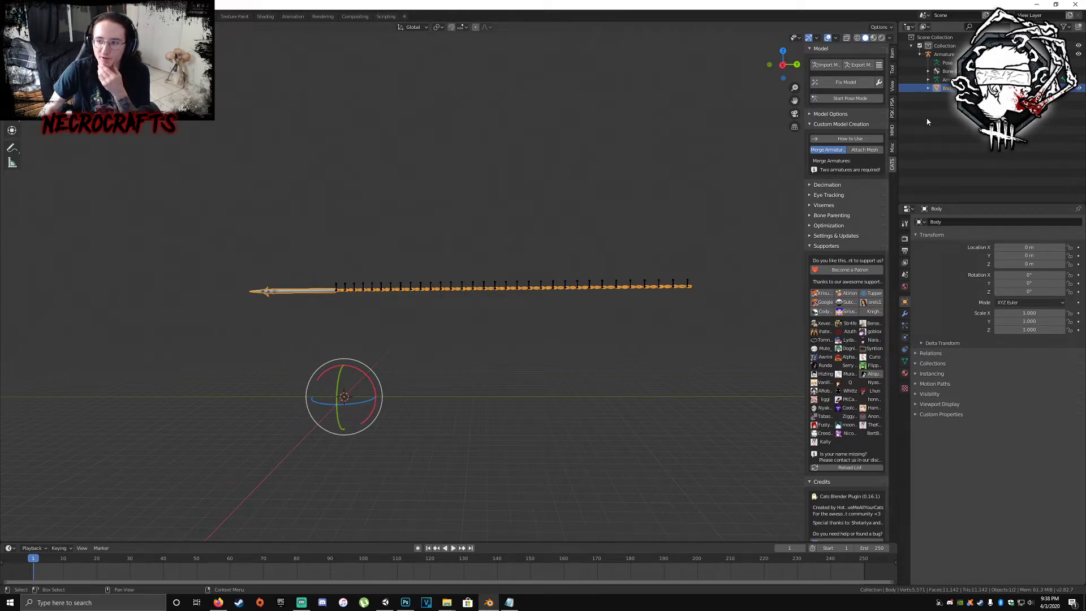
pyautogui.click(945, 79)
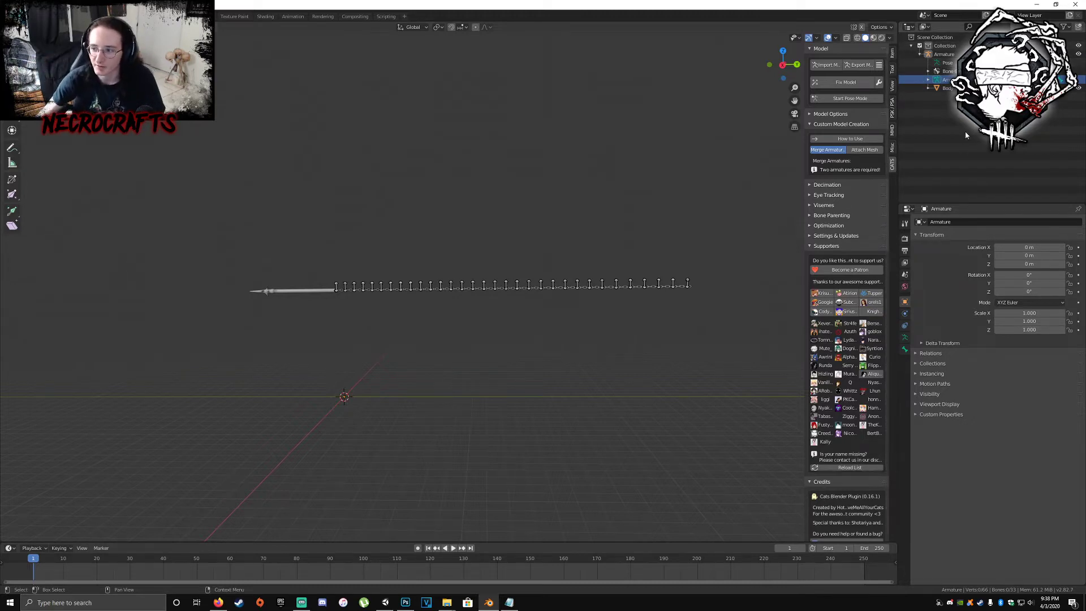
pyautogui.click(949, 72)
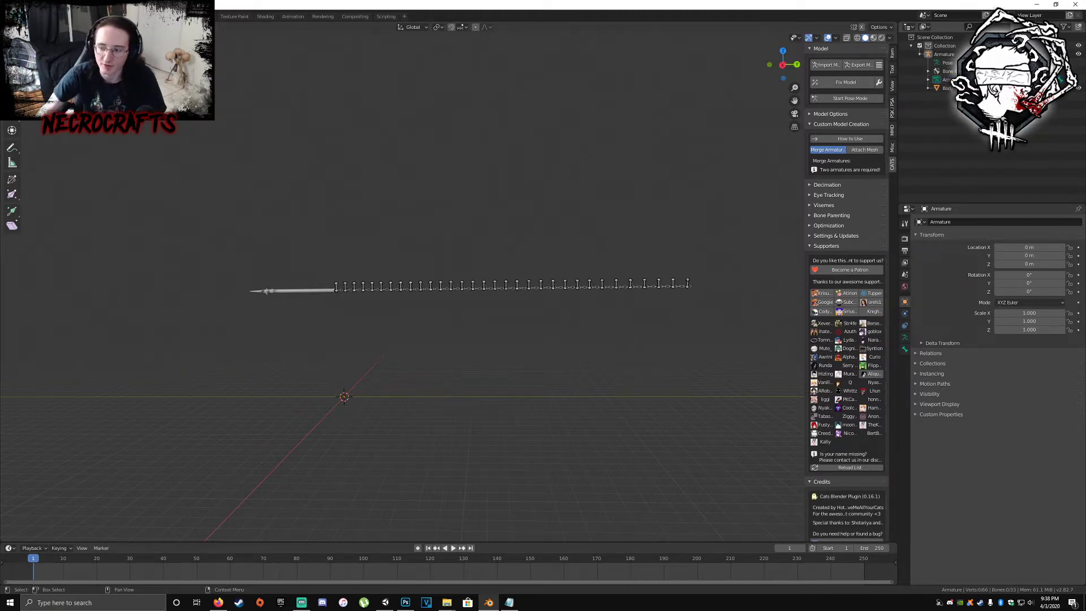
pyautogui.click(943, 80)
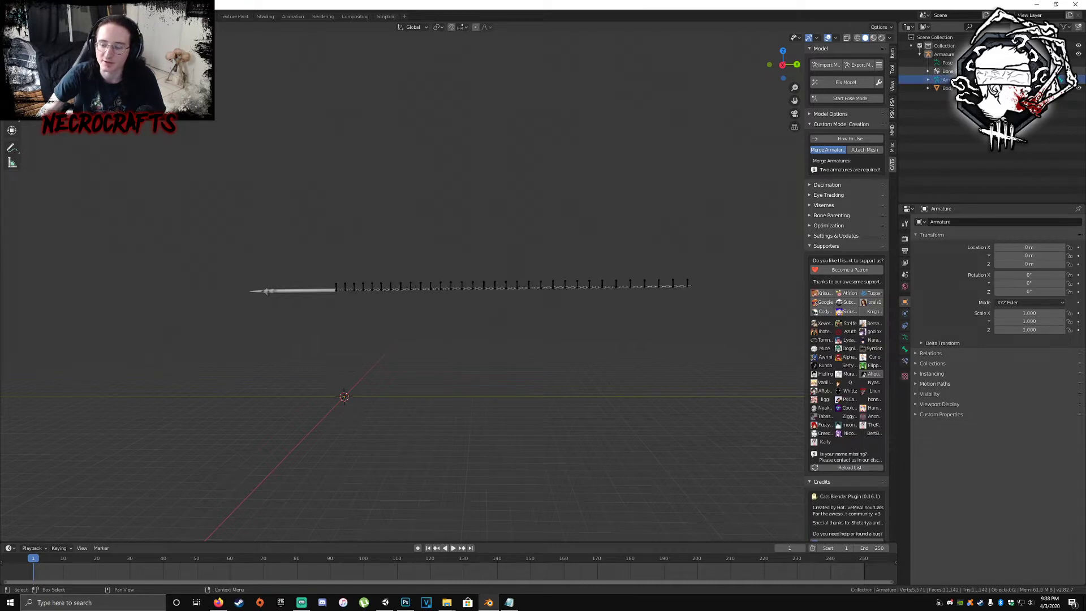
pyautogui.click(946, 88)
pyautogui.click(943, 79)
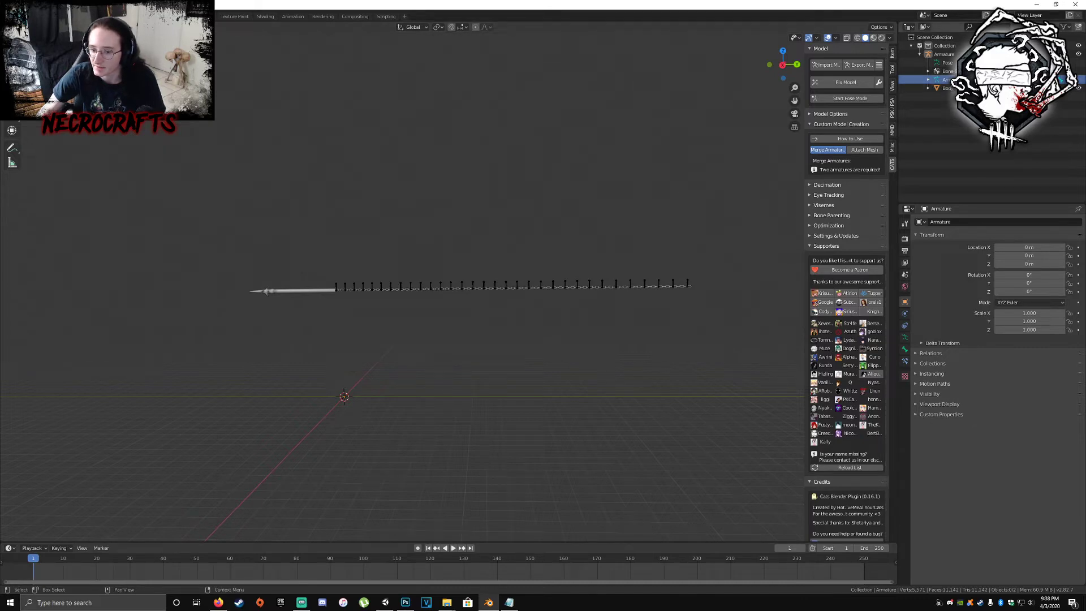
pyautogui.click(954, 80)
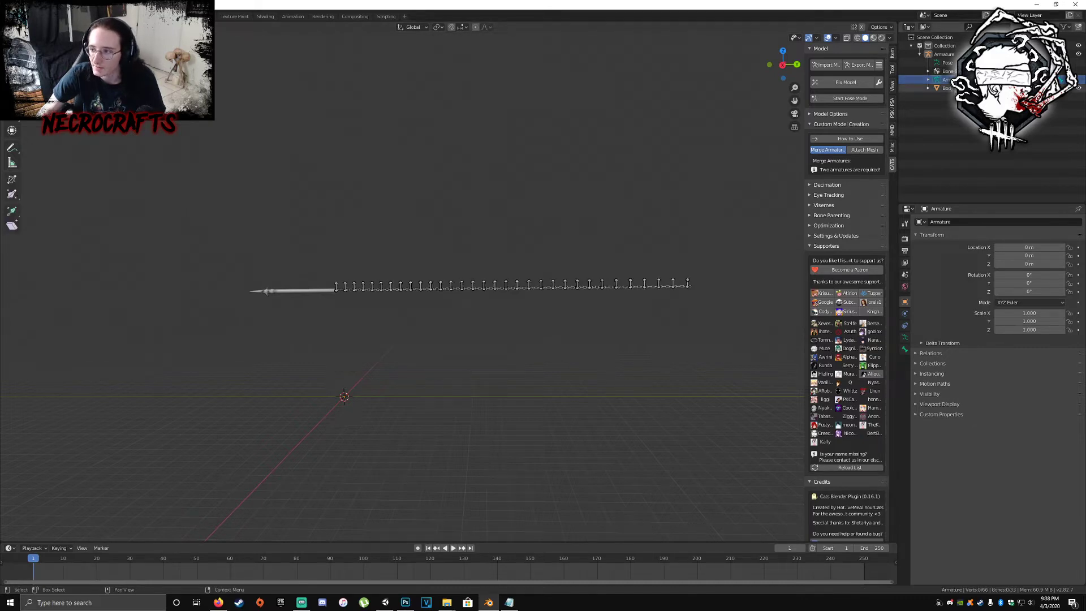
# - Rename the joined Body mesh of the harpoon and chain
pyautogui.click(952, 89)
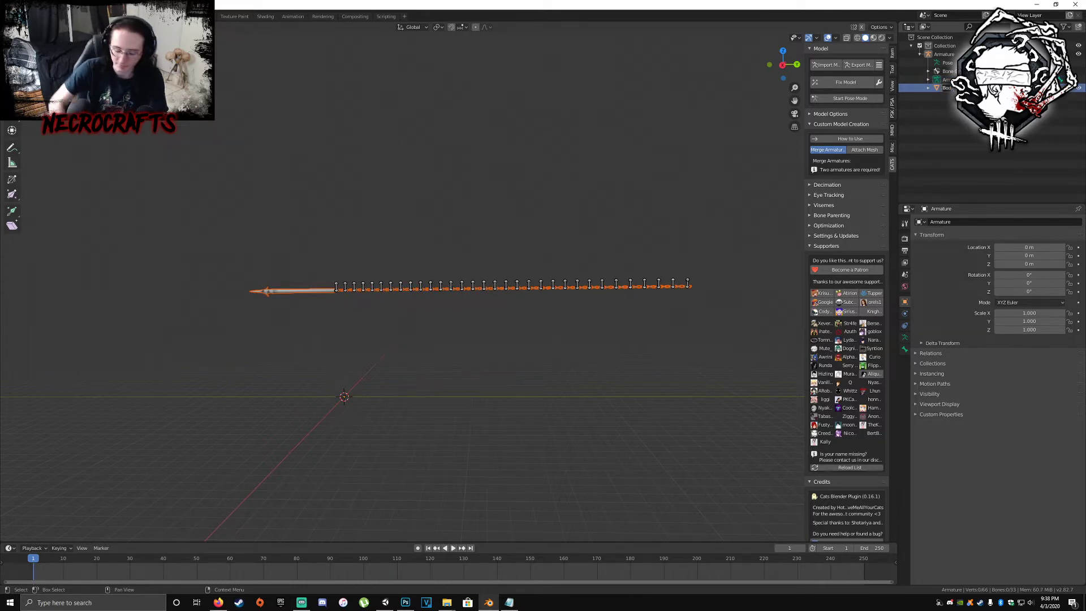
pyautogui.write('Ha')
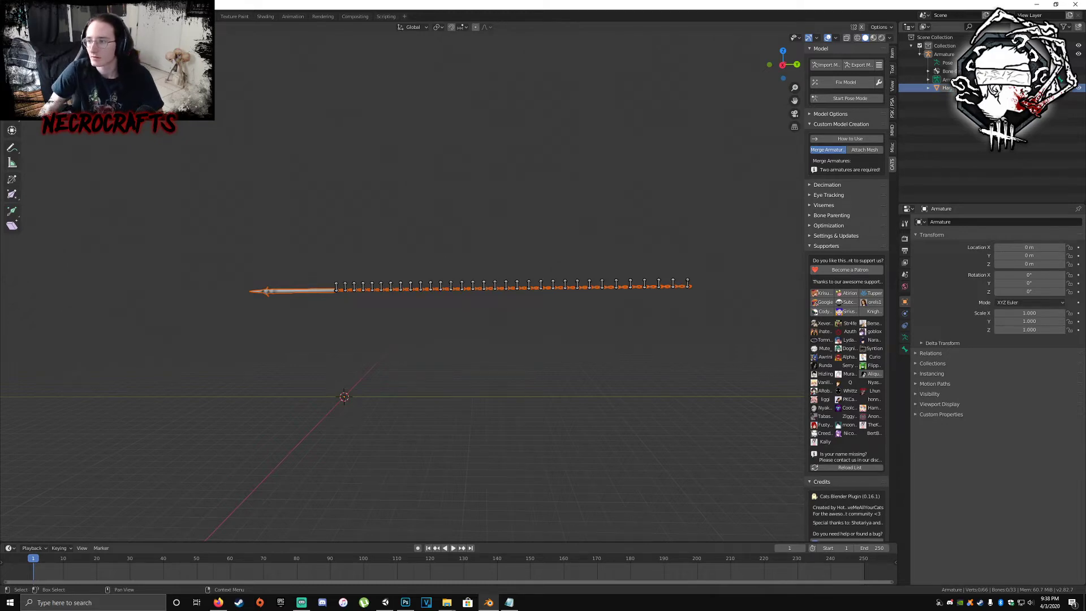
pyautogui.press('Return')
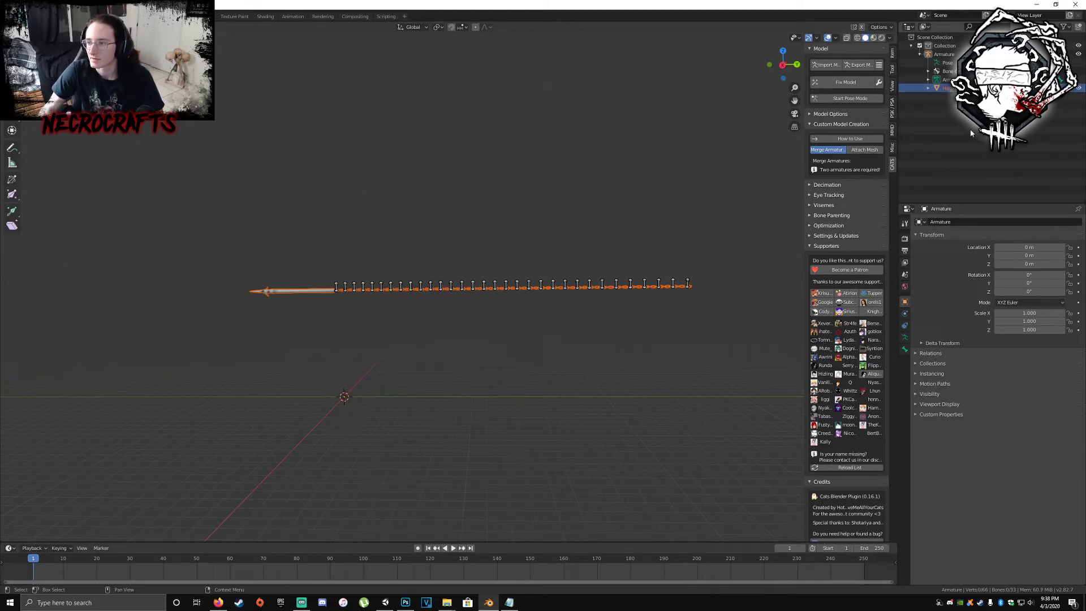
# - Look up the harpoon and weapon file names in the exported Ukraine weapons Models folder, and return to Blender
pyautogui.click(1032, 5)
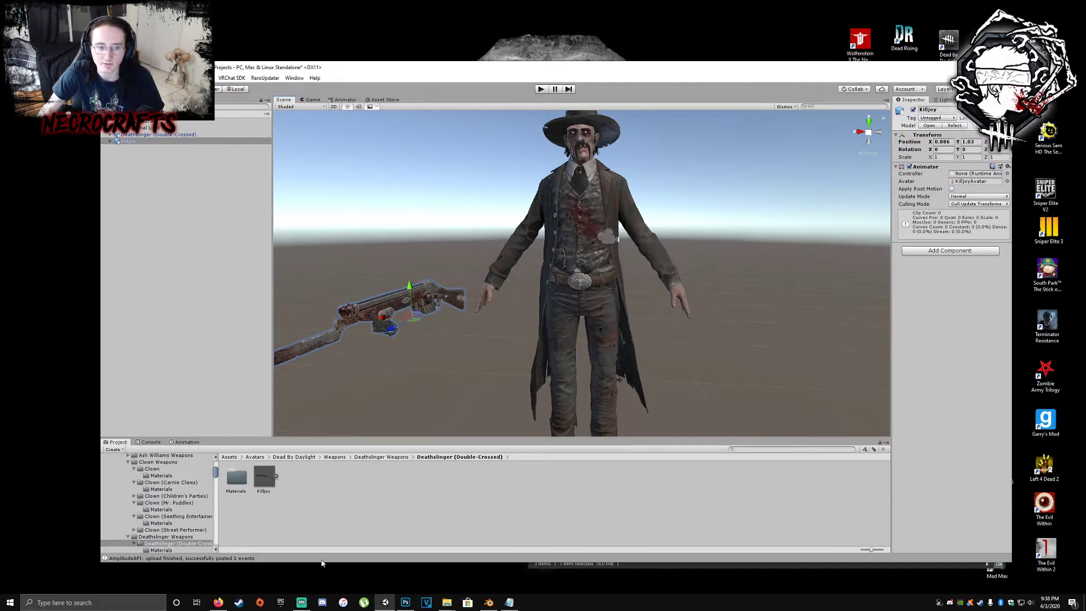
pyautogui.moveTo(449, 604)
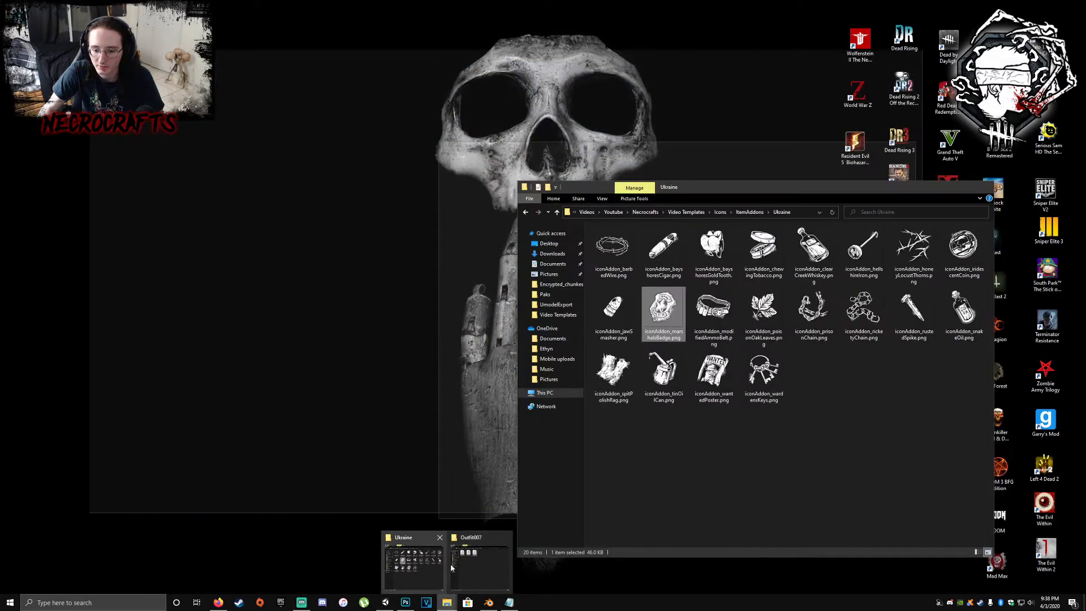
pyautogui.click(480, 567)
pyautogui.hotkey('alt', 'Up')
pyautogui.hotkey('alt', 'Up')
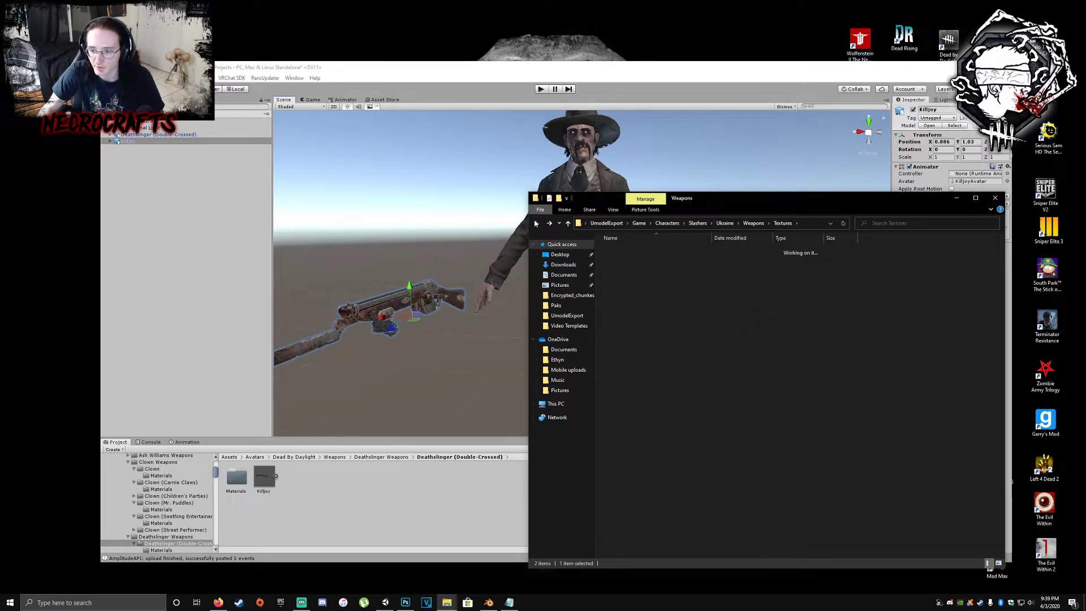
pyautogui.doubleClick(621, 259)
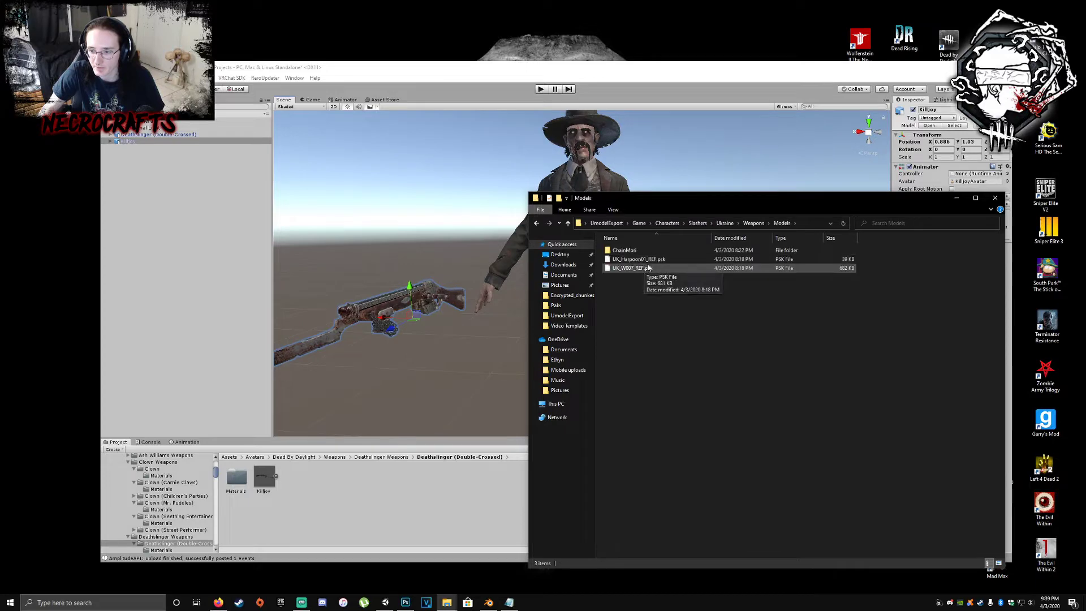
pyautogui.click(956, 198)
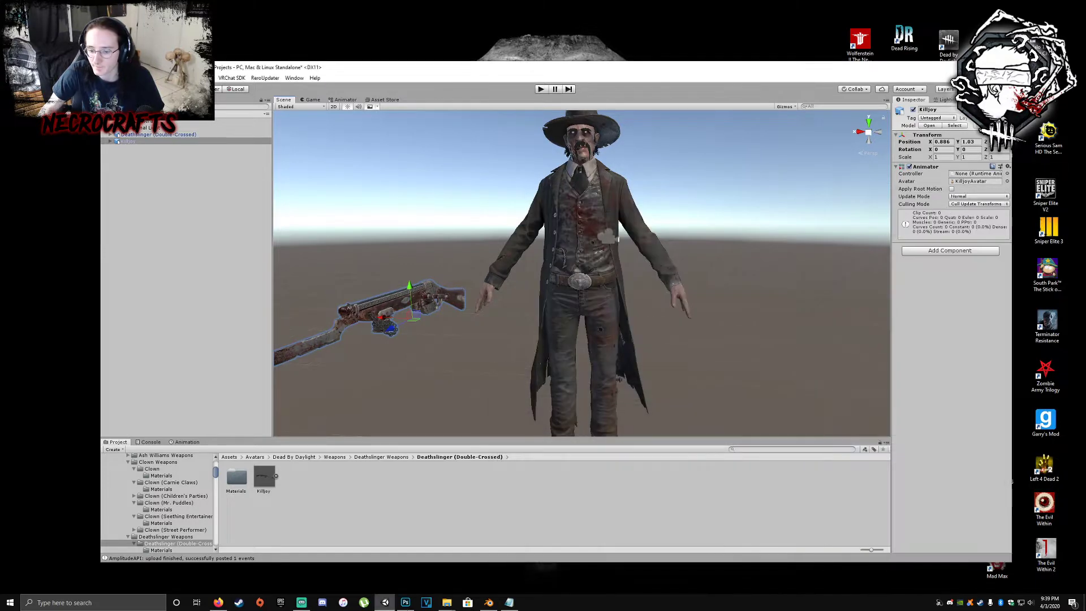
pyautogui.click(488, 602)
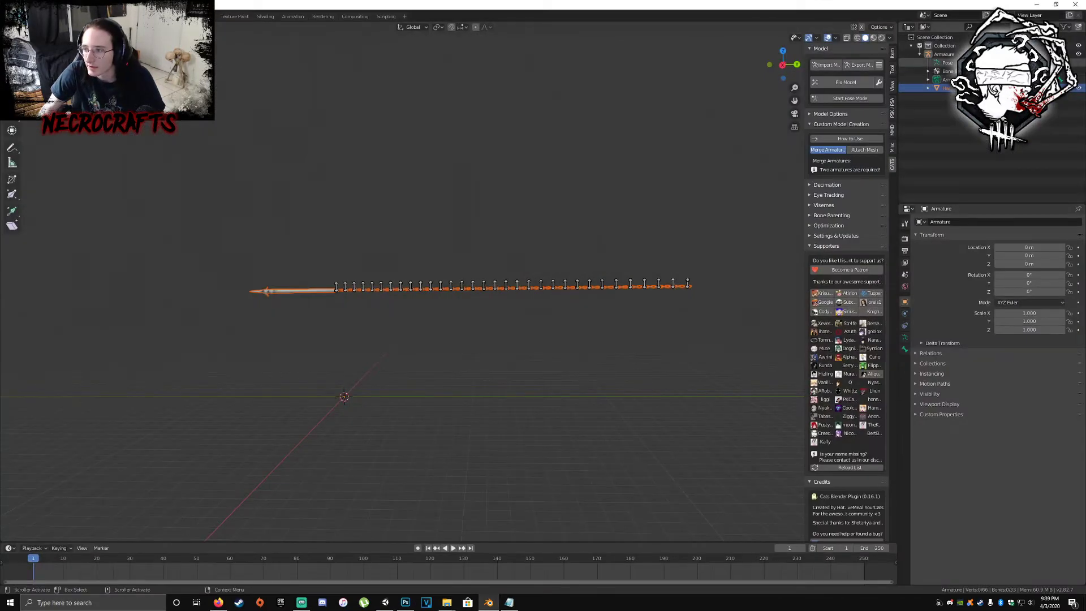
# - Rename the merged armature as Harpoon
pyautogui.click(944, 54)
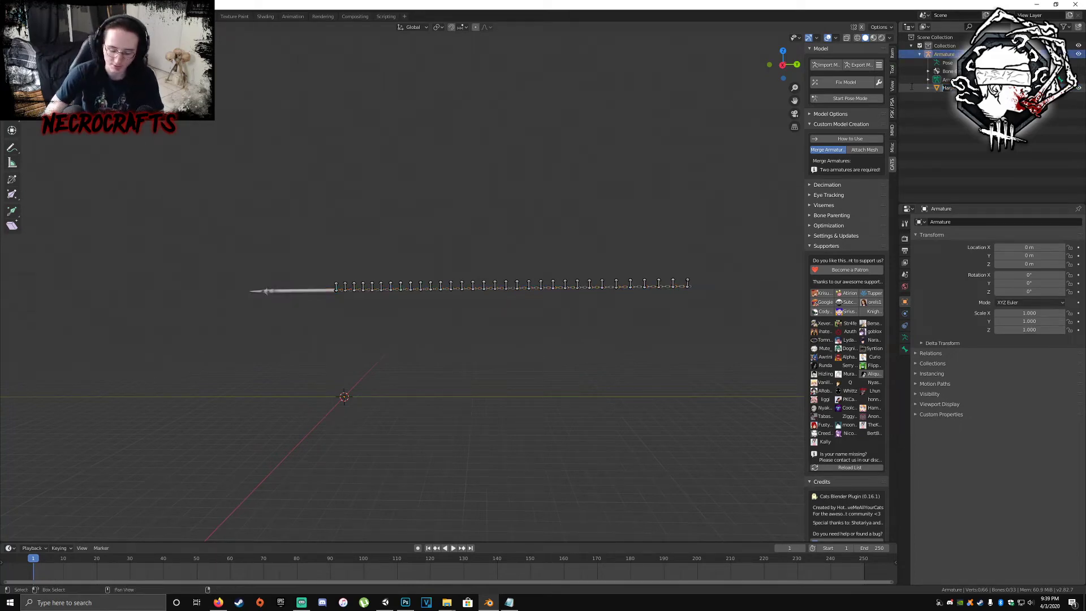
pyautogui.doubleClick(943, 54)
pyautogui.write('Harpoon')
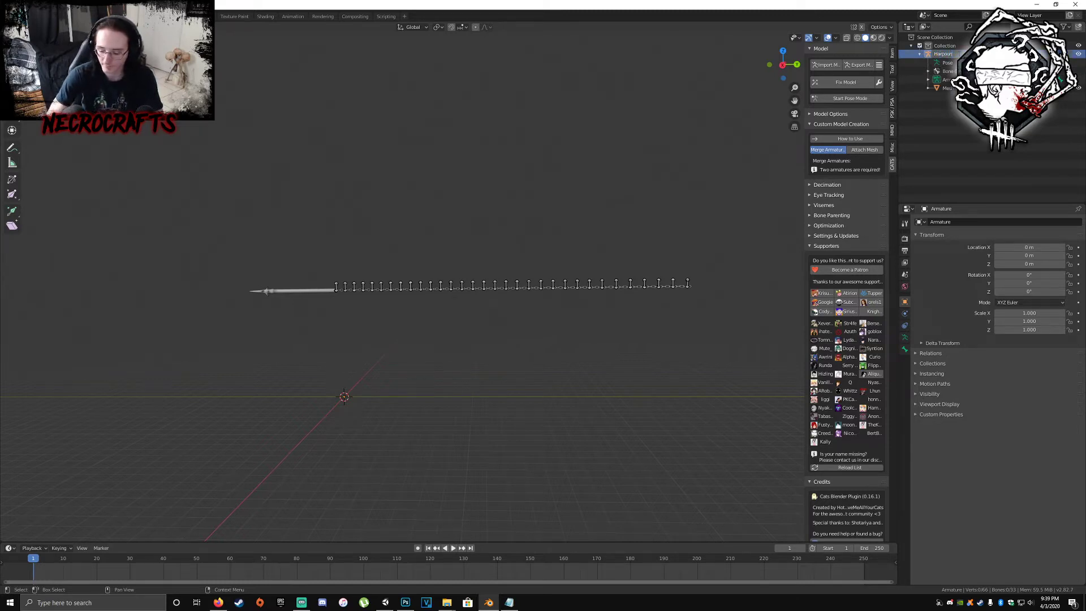
pyautogui.press('Return')
# - Select the Harpoon armature together with its mesh in Object Mode and set the scale to 0.01 on X, Y and Z
pyautogui.click(942, 54)
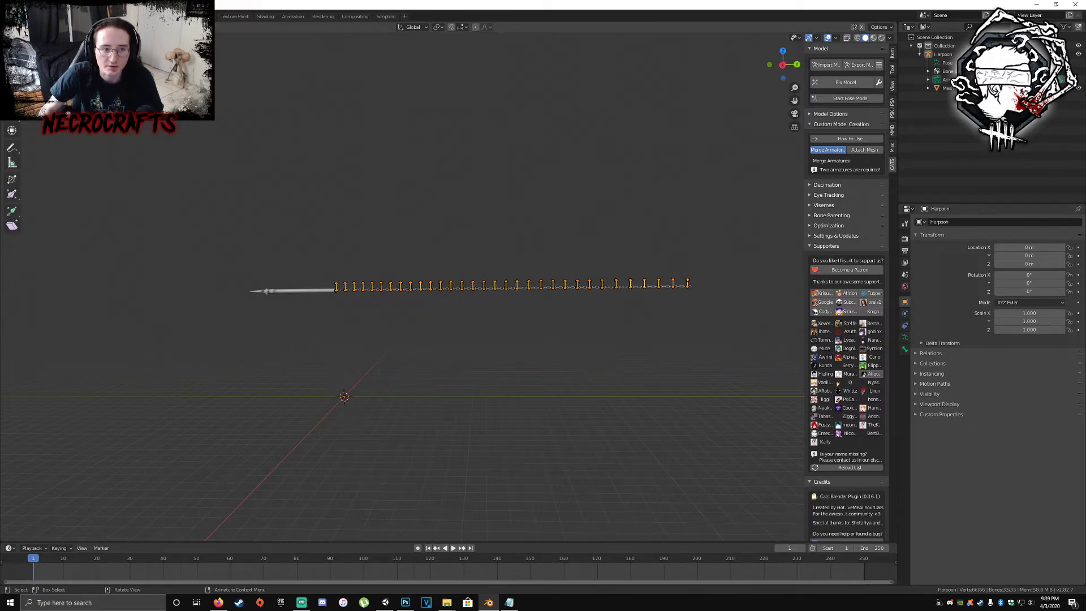
pyautogui.click(12, 86)
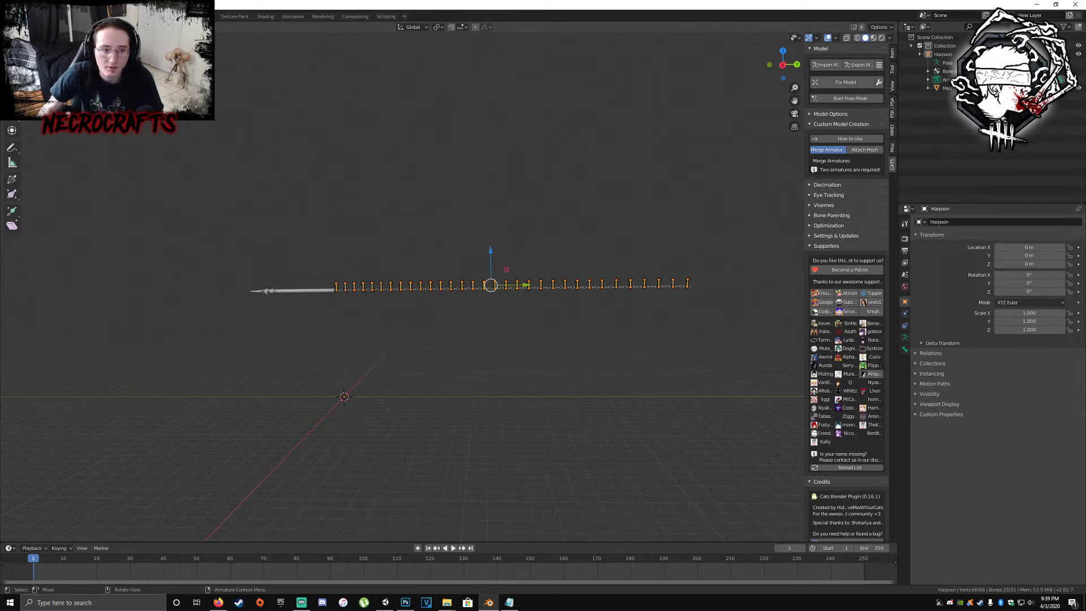
pyautogui.hotkey('ctrl', 'Tab')
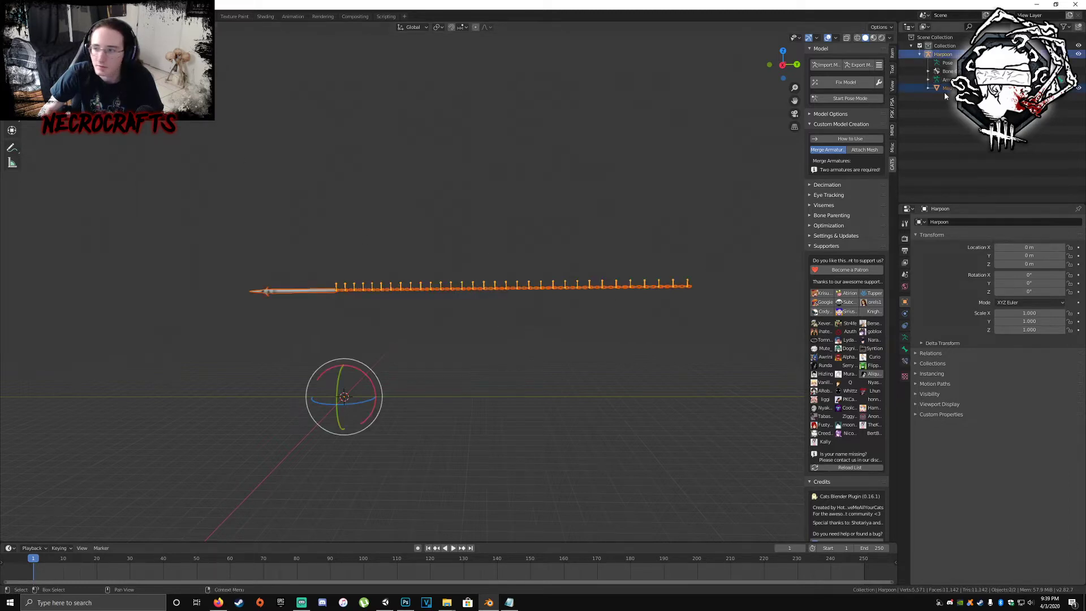
pyautogui.press('a')
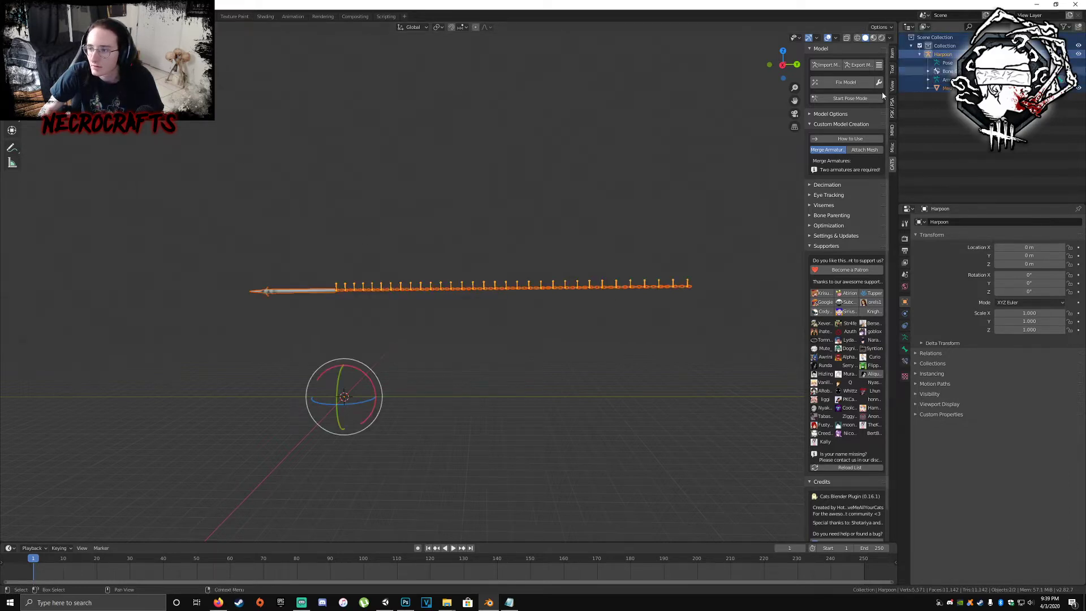
pyautogui.click(892, 54)
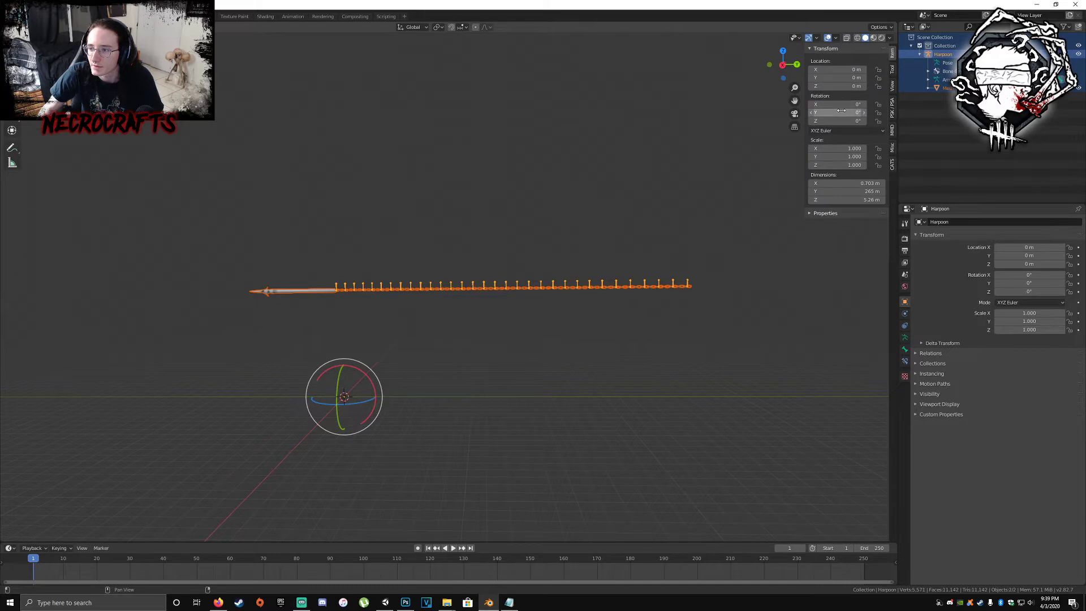
pyautogui.click(851, 149)
pyautogui.write('0.9')
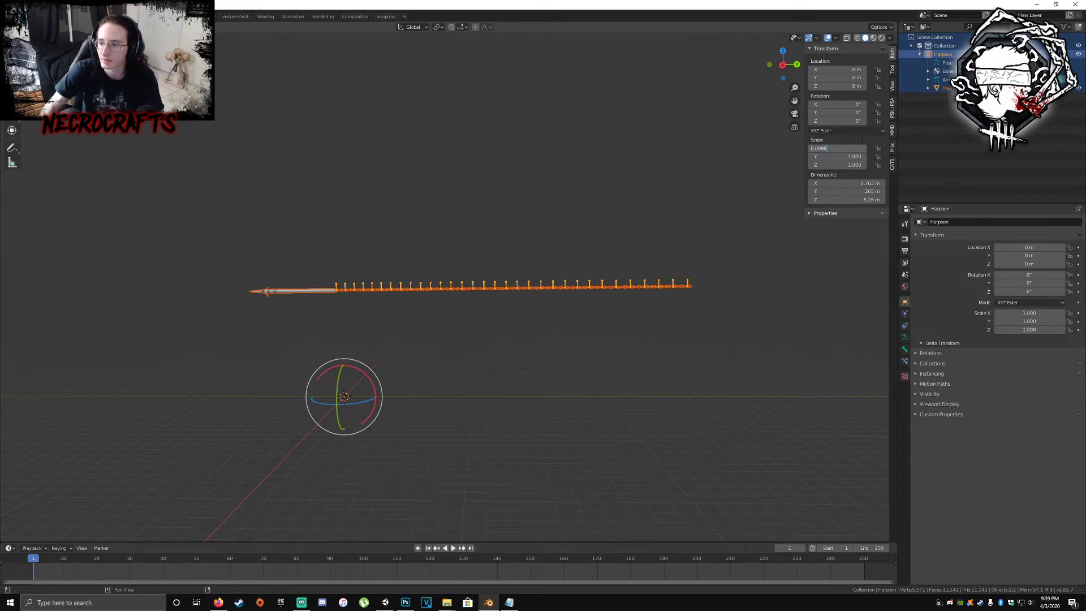
pyautogui.press('Return')
pyautogui.click(824, 157)
pyautogui.write('0.01')
pyautogui.press('Tab')
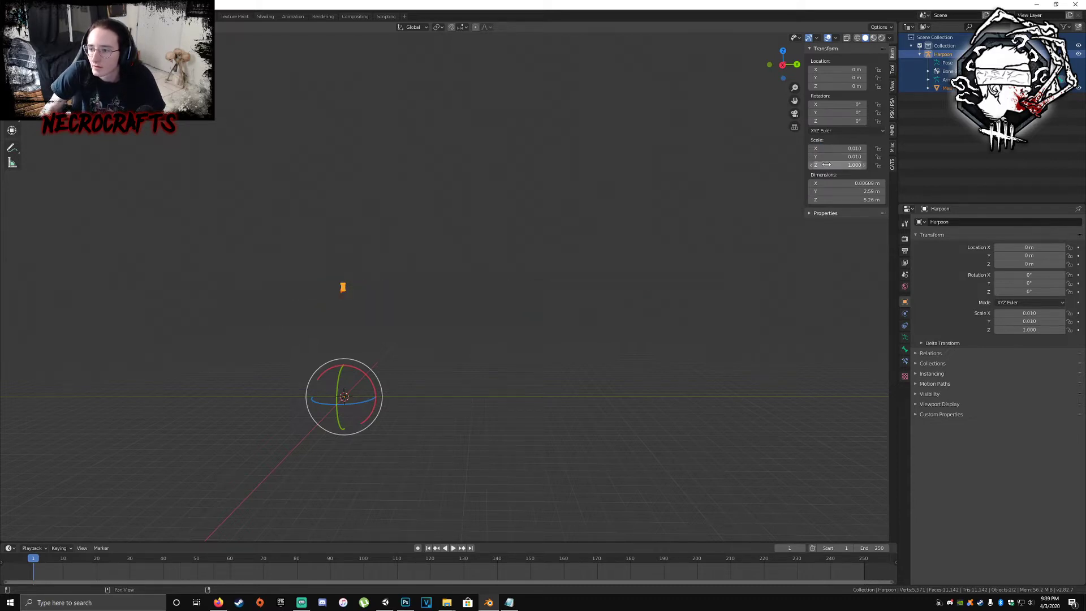
pyautogui.write('0.01')
pyautogui.press('Return')
pyautogui.scroll(2, 518, 221)
pyautogui.moveTo(518, 221); pyautogui.dragTo(498, 328, button='middle')
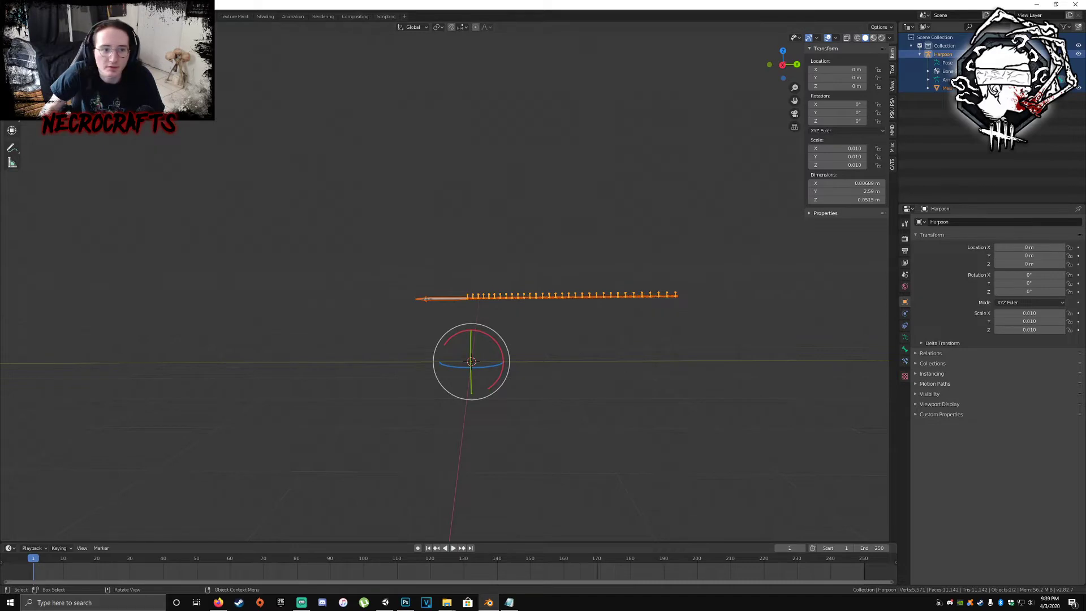
# - Export the scaled model to the Desktop as an FBX file named Harpoon and check the file there
pyautogui.click(21, 16)
pyautogui.moveTo(50, 138)
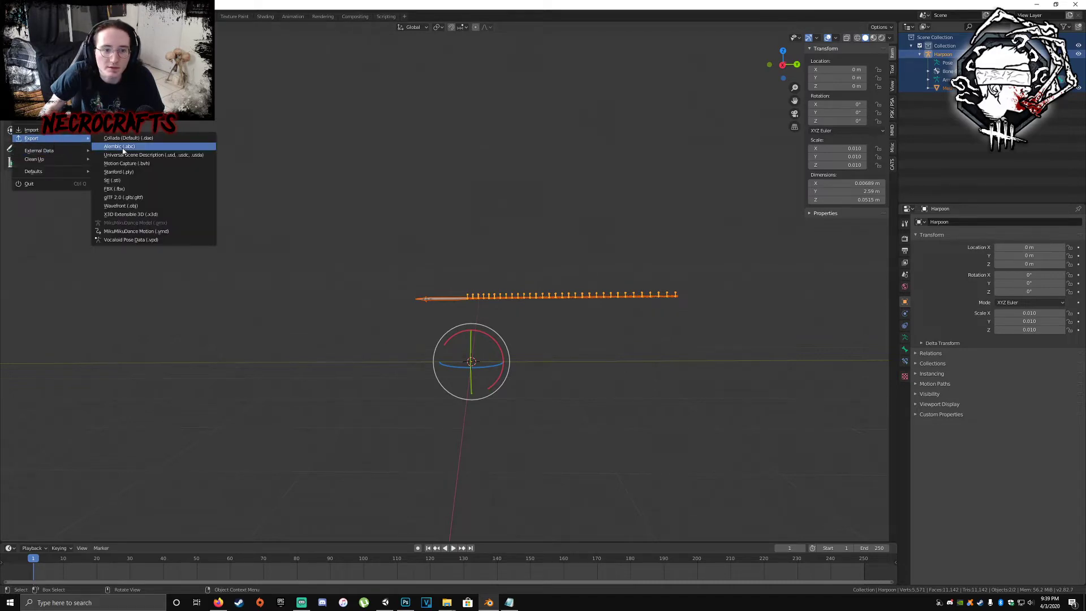
pyautogui.click(123, 190)
pyautogui.click(355, 276)
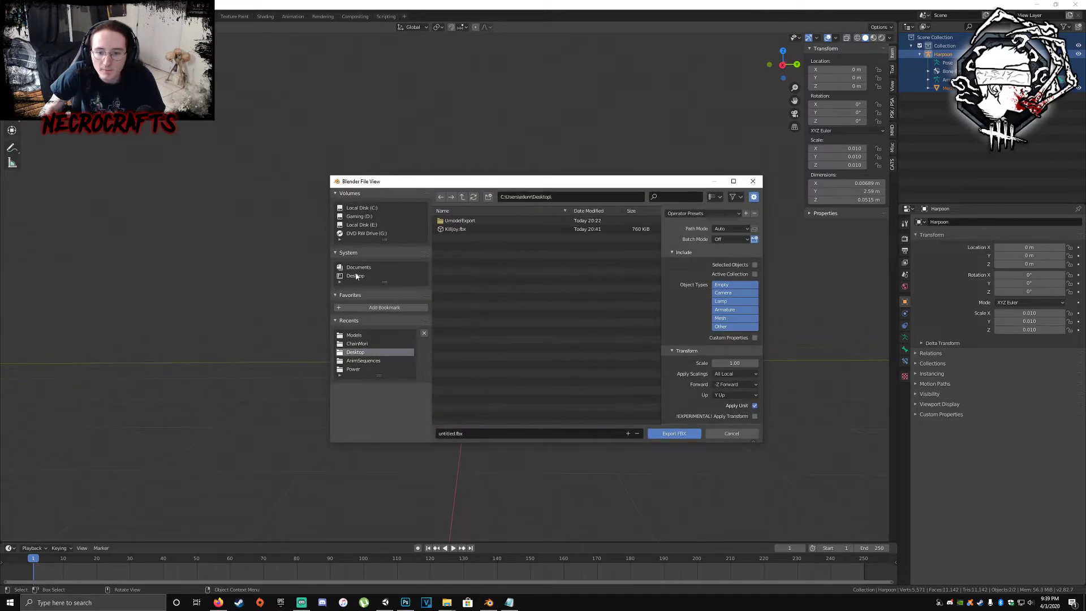
pyautogui.click(491, 433)
pyautogui.write('Ha')
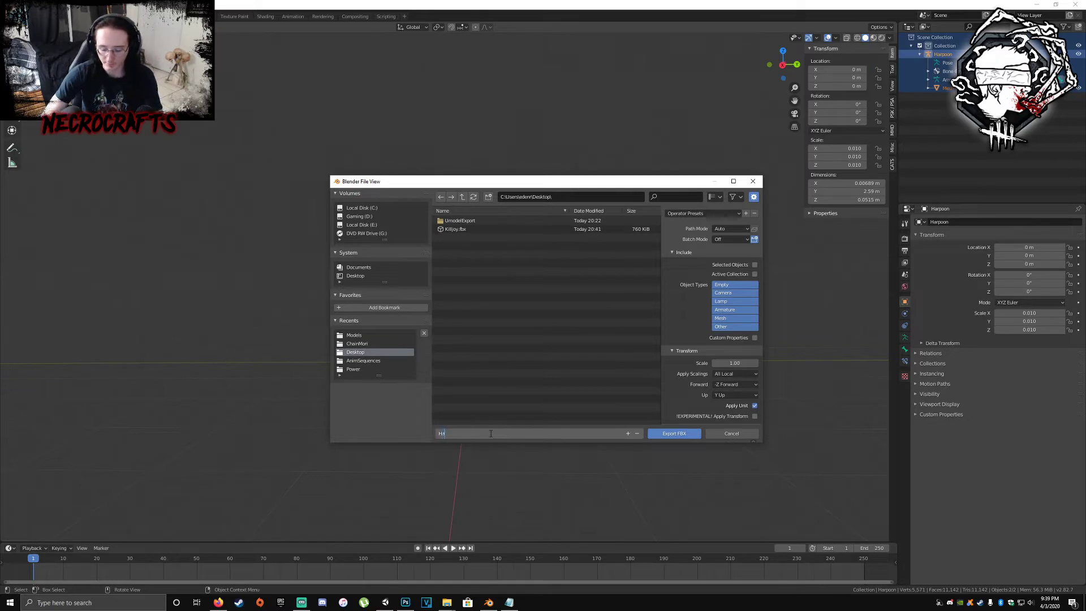
pyautogui.write('rpoon')
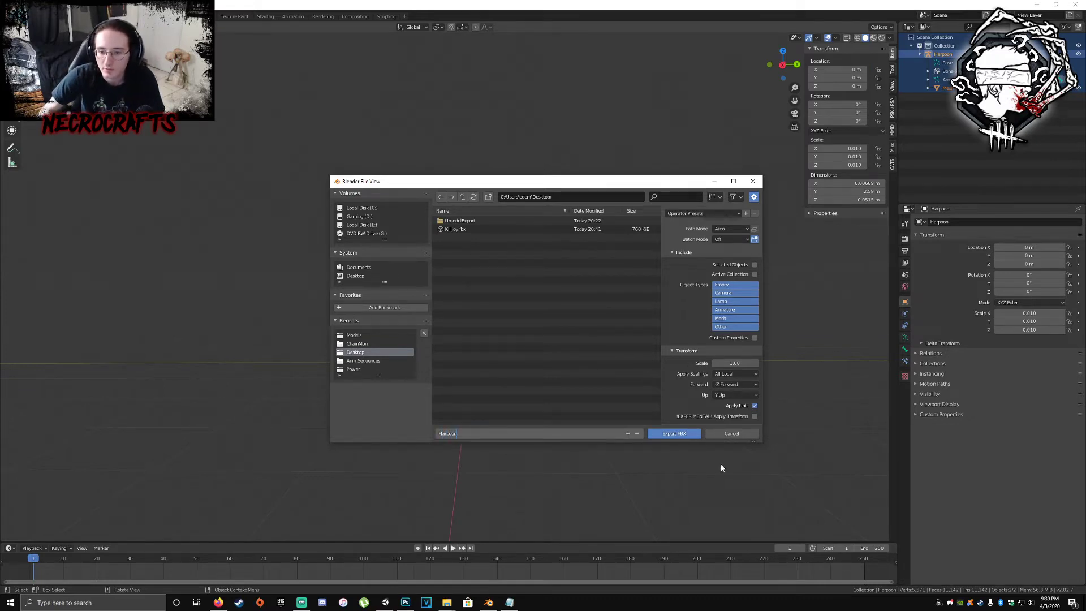
pyautogui.click(681, 433)
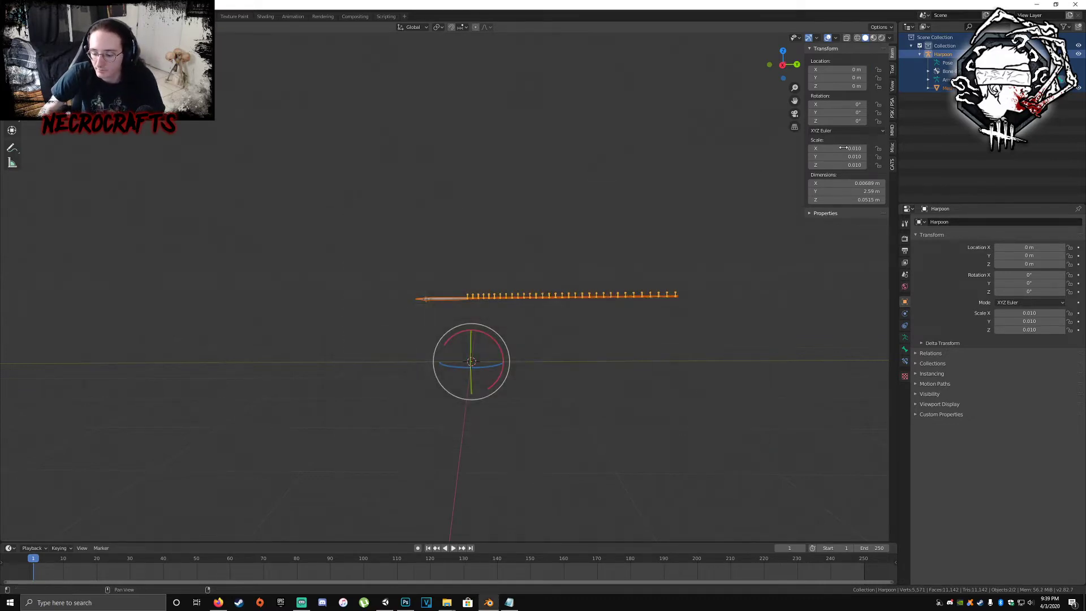
pyautogui.click(1037, 4)
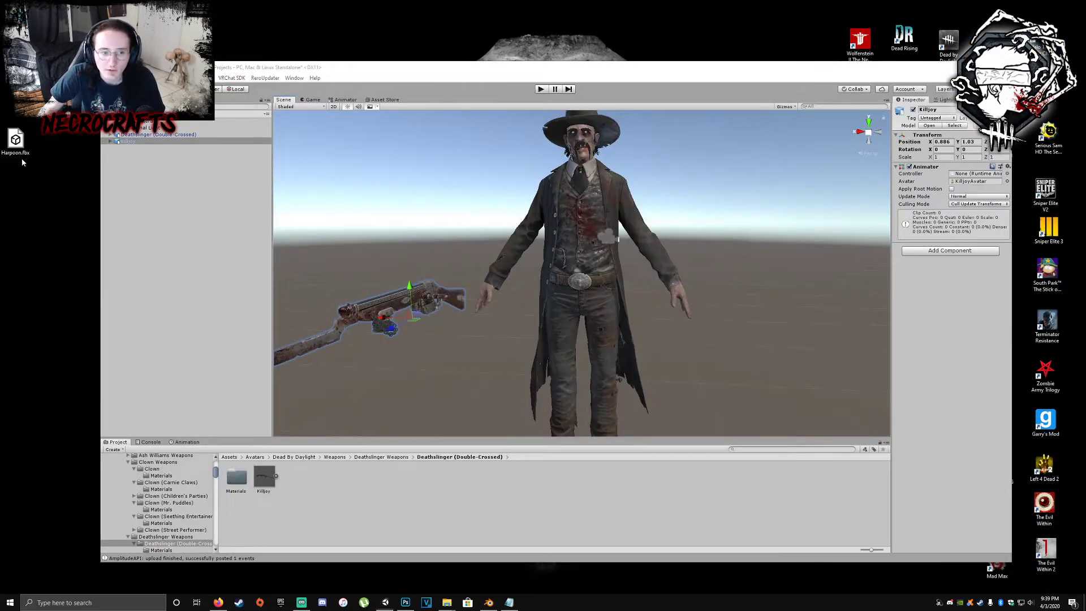
# - Return to Blender, start a fresh scene without saving the untitled file, and delete all the default objects
pyautogui.click(488, 602)
pyautogui.click(20, 16)
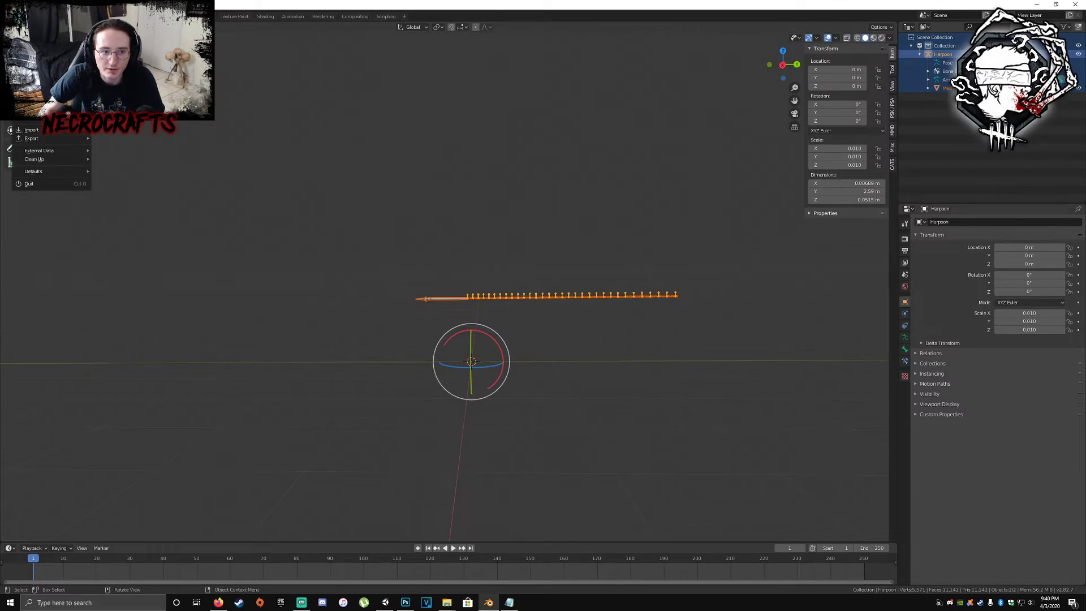
pyautogui.click(29, 183)
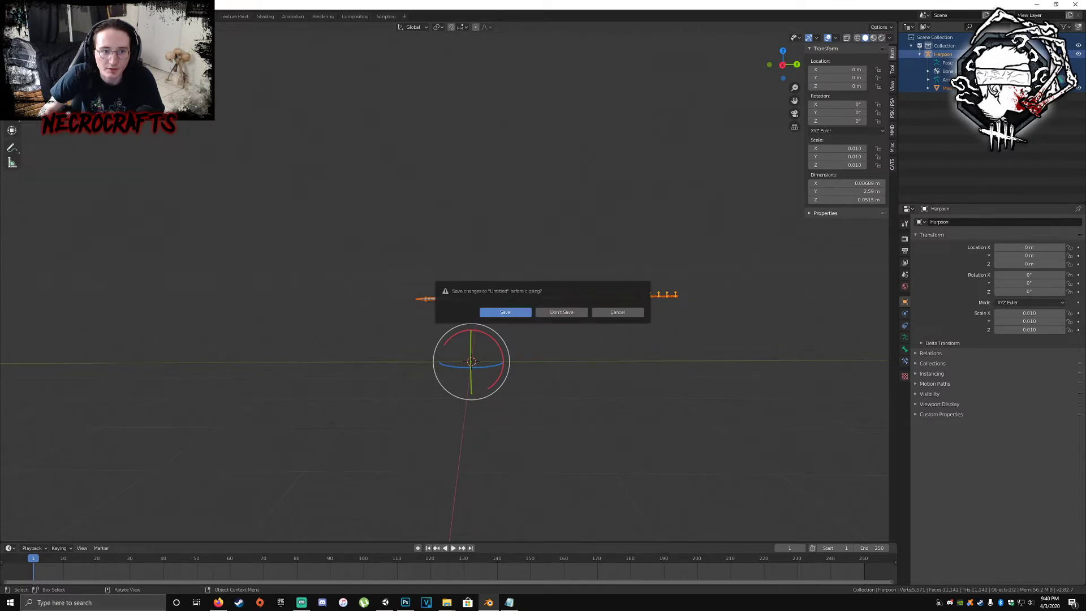
pyautogui.click(563, 313)
pyautogui.press('a')
pyautogui.press('Delete')
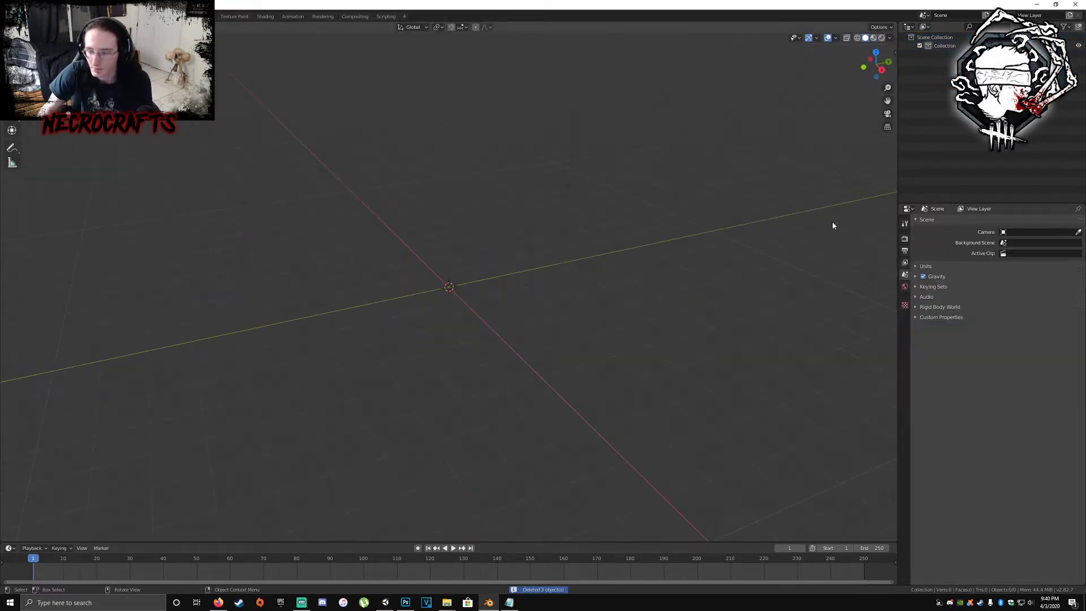
# - Import Killjoy.fbx from the Desktop into the empty scene
pyautogui.click(896, 47)
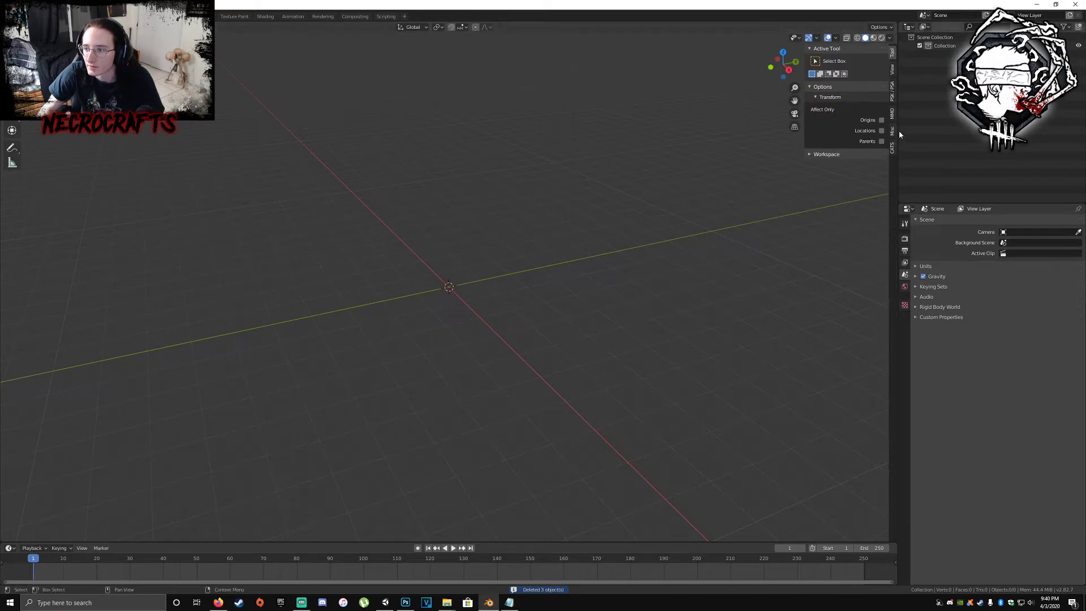
pyautogui.click(892, 90)
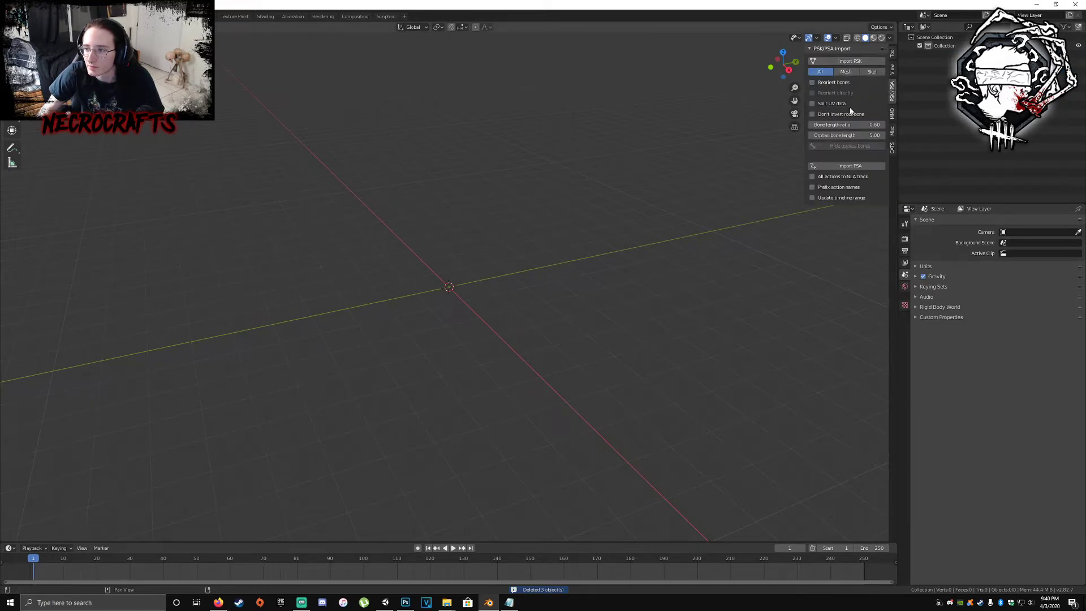
pyautogui.click(19, 16)
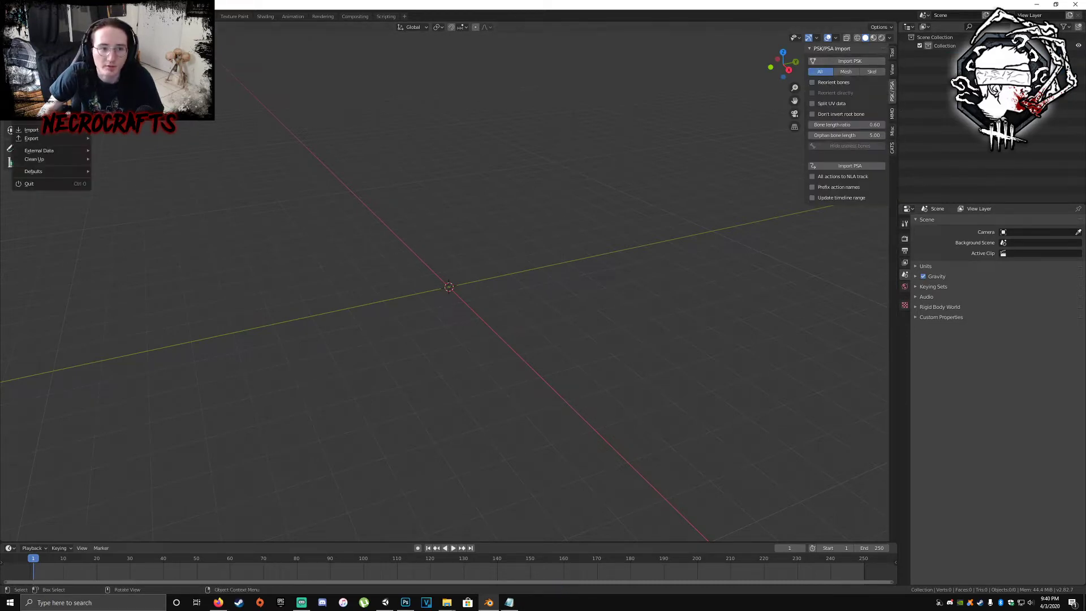
pyautogui.moveTo(51, 130)
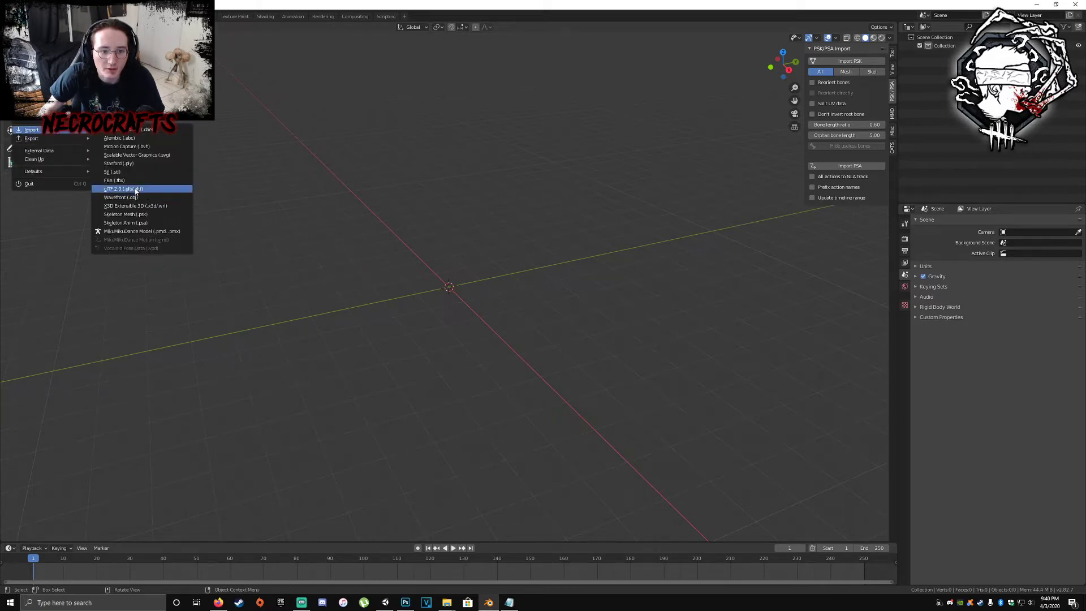
pyautogui.click(127, 181)
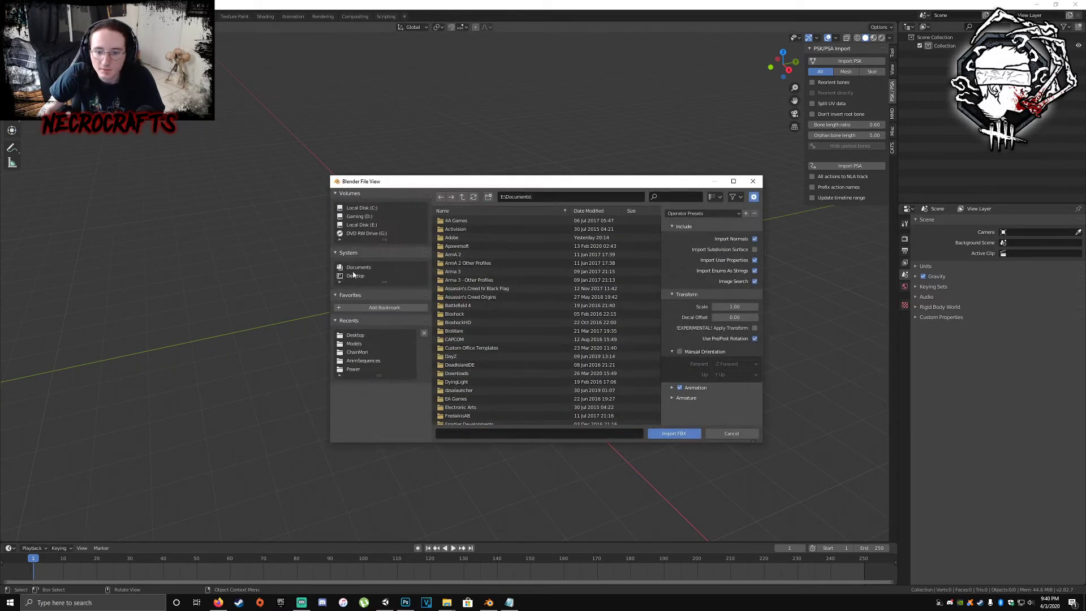
pyautogui.click(466, 231)
pyautogui.doubleClick(465, 236)
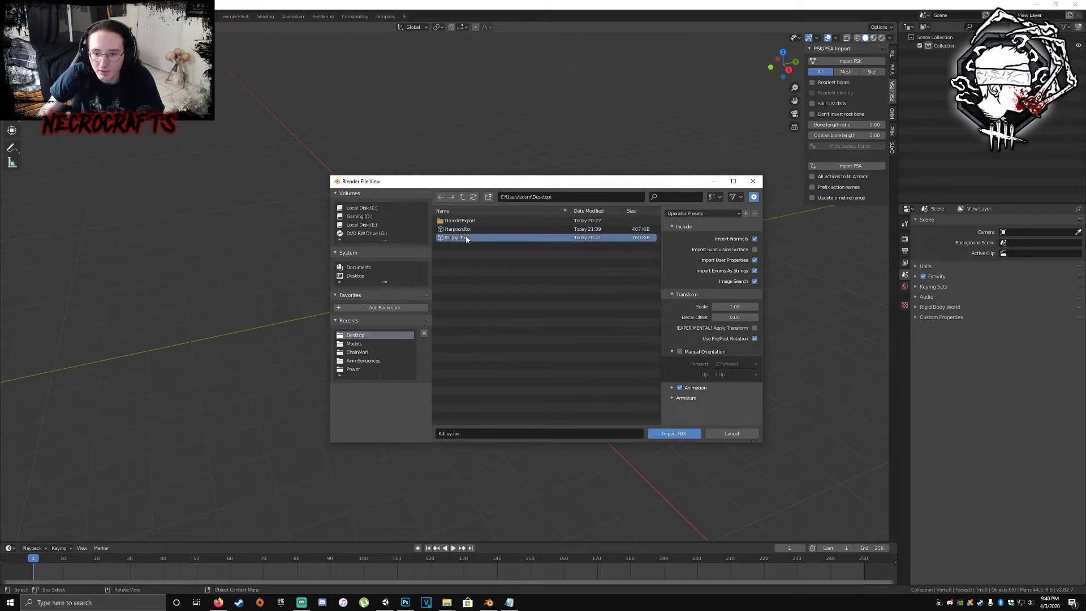
pyautogui.scroll(10, 476, 268)
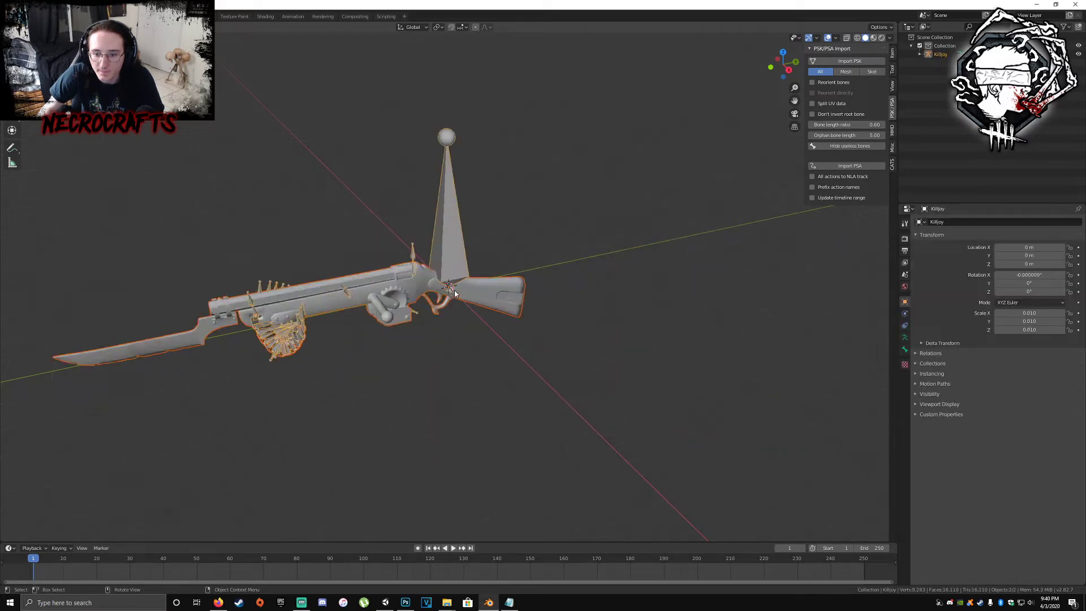
pyautogui.scroll(-1, 432, 277)
# - Import Harpoon.fbx from the Desktop alongside the Killjoy weapon and compare the two models
pyautogui.click(23, 16)
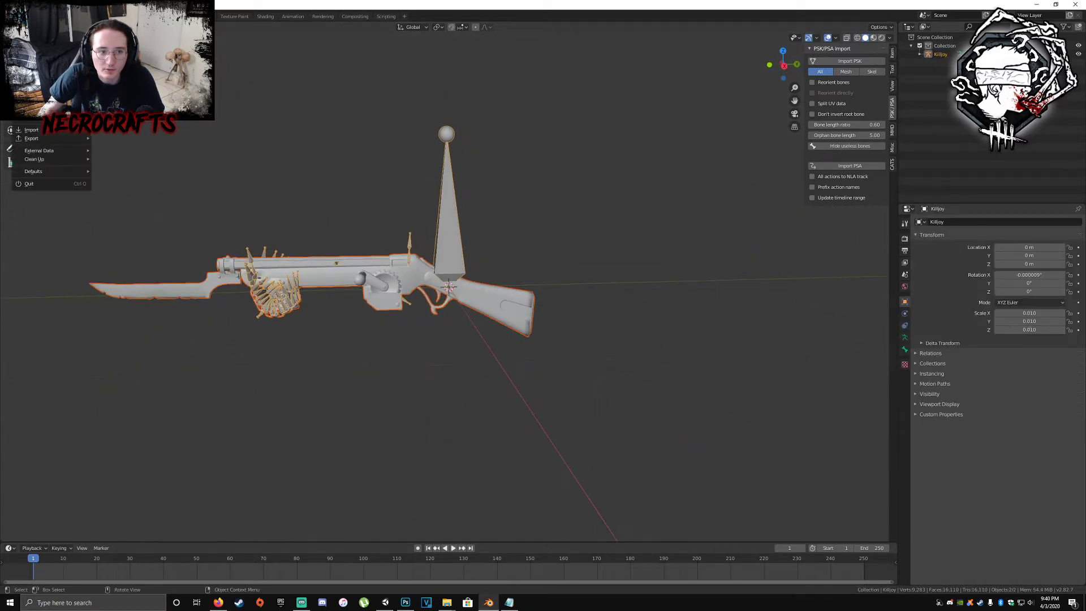
pyautogui.moveTo(46, 132)
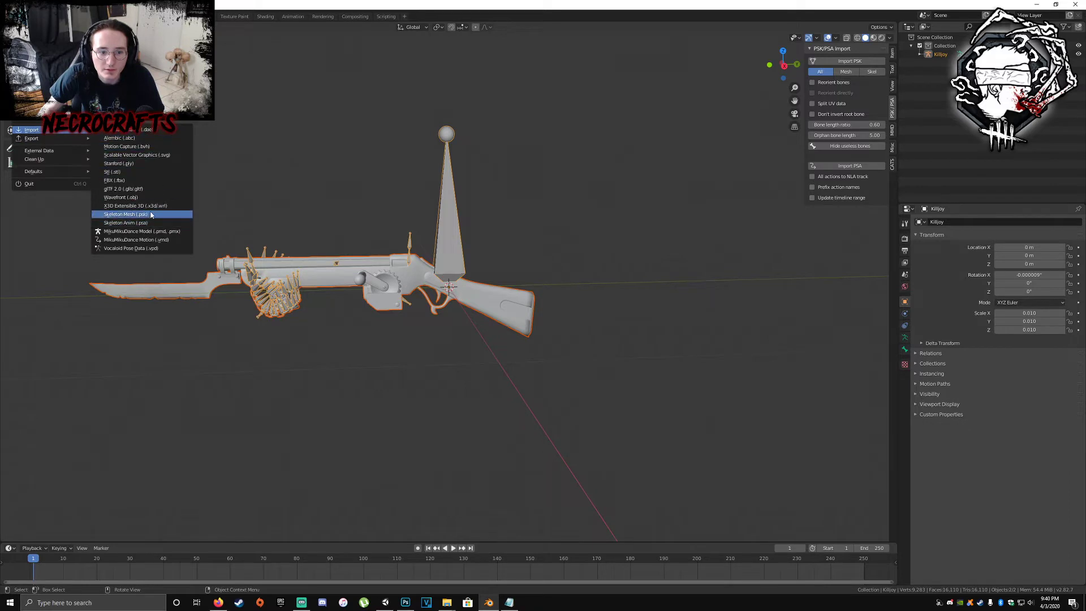
pyautogui.click(118, 180)
pyautogui.doubleClick(477, 229)
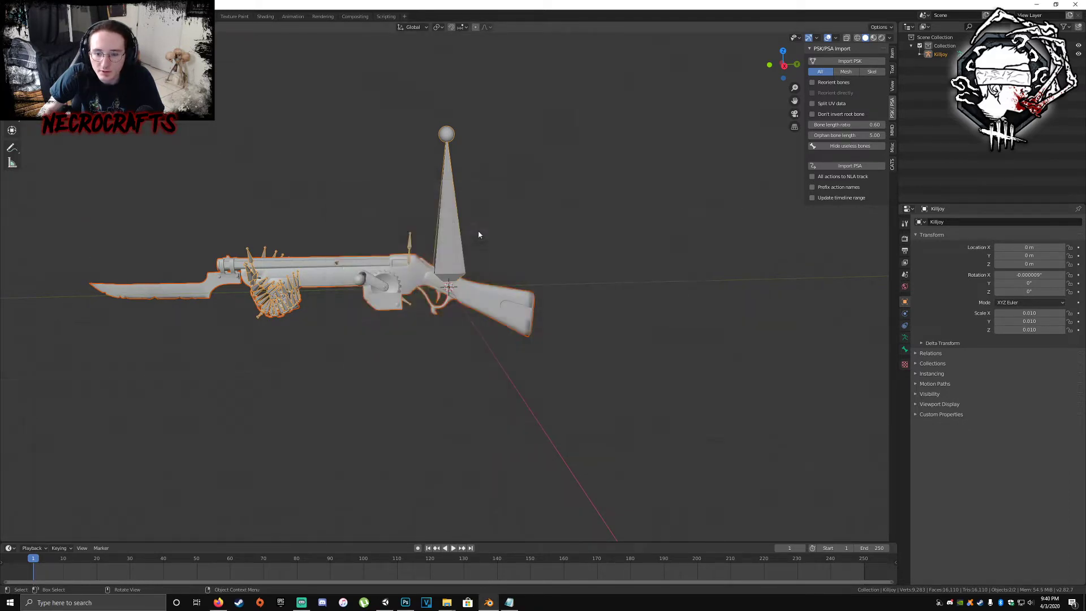
pyautogui.scroll(3, 499, 301)
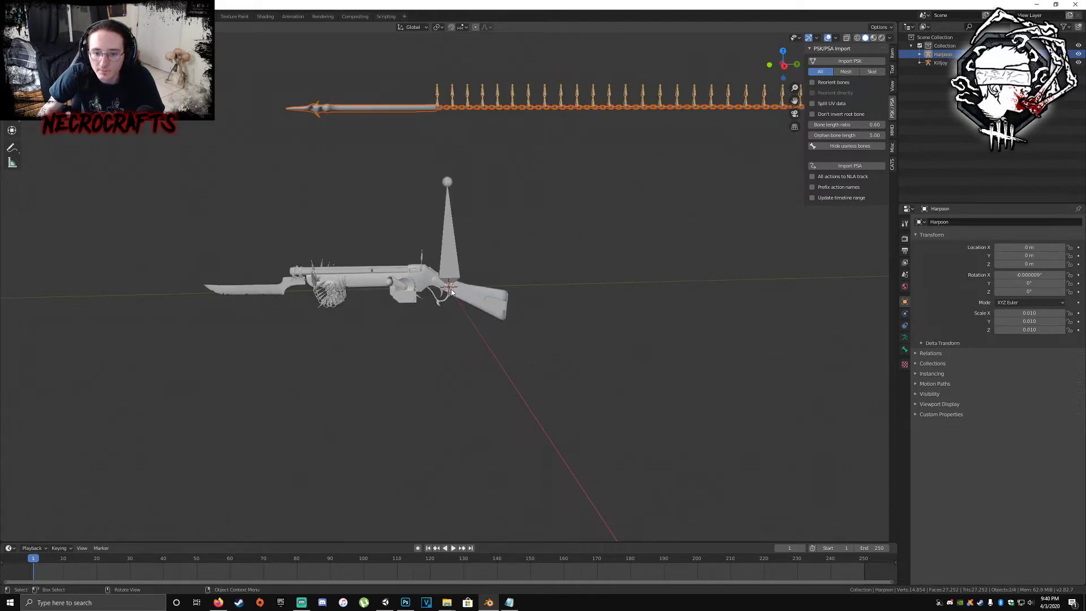
pyautogui.scroll(-2, 451, 291)
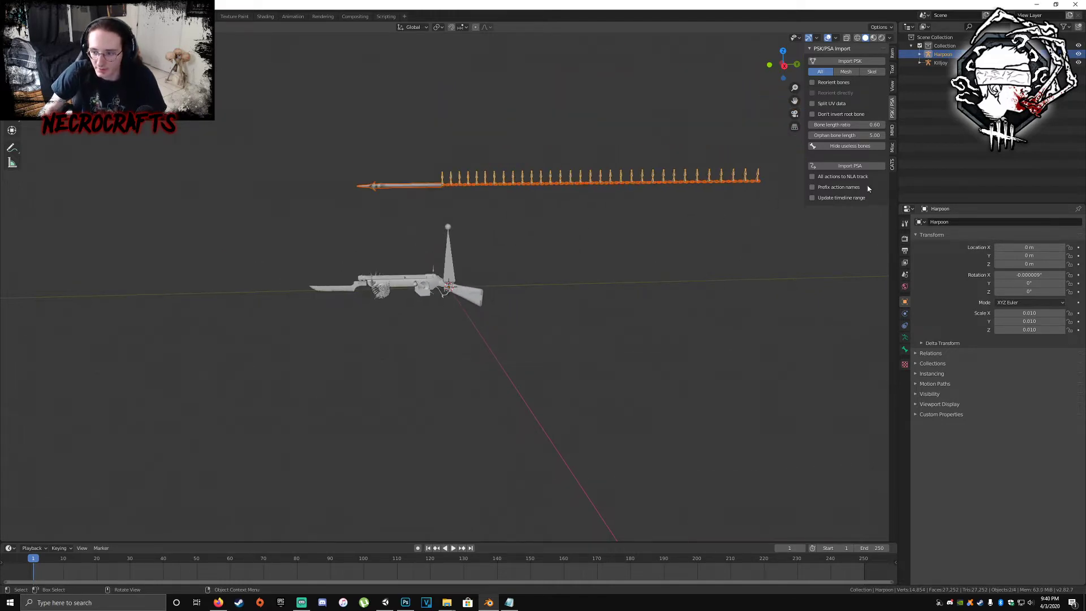
# - Set the Harpoon armature's viewport display to Stick
pyautogui.scroll(2, 509, 243)
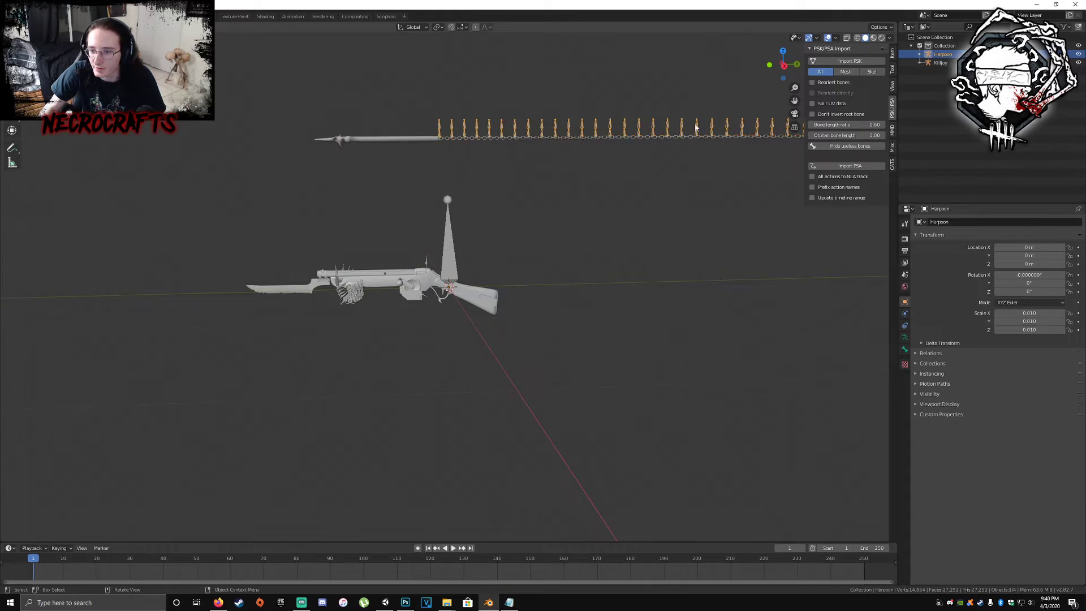
pyautogui.click(905, 338)
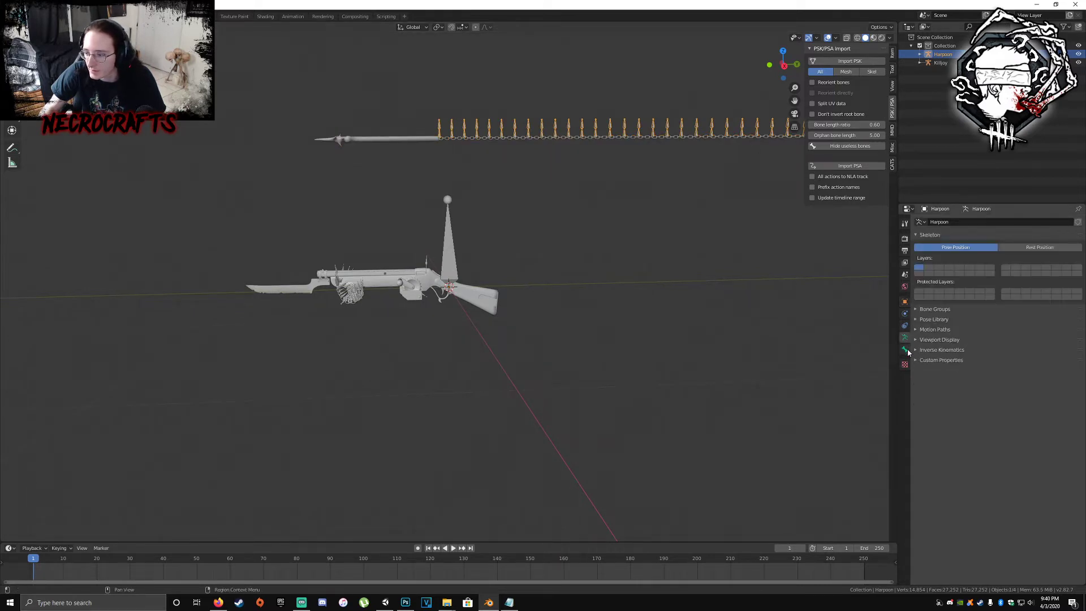
pyautogui.click(938, 309)
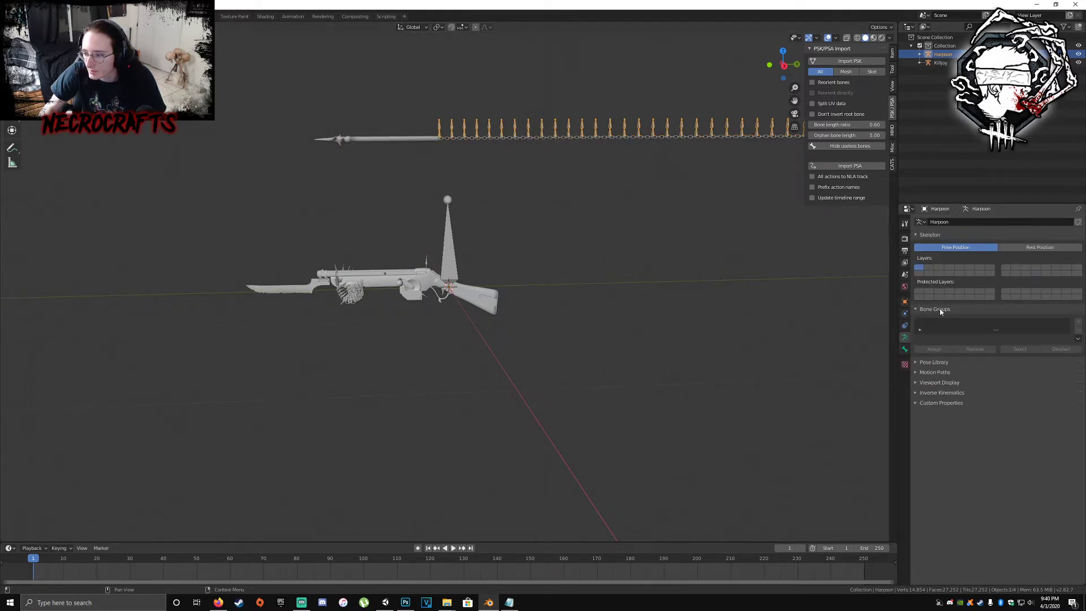
pyautogui.click(939, 308)
pyautogui.click(945, 340)
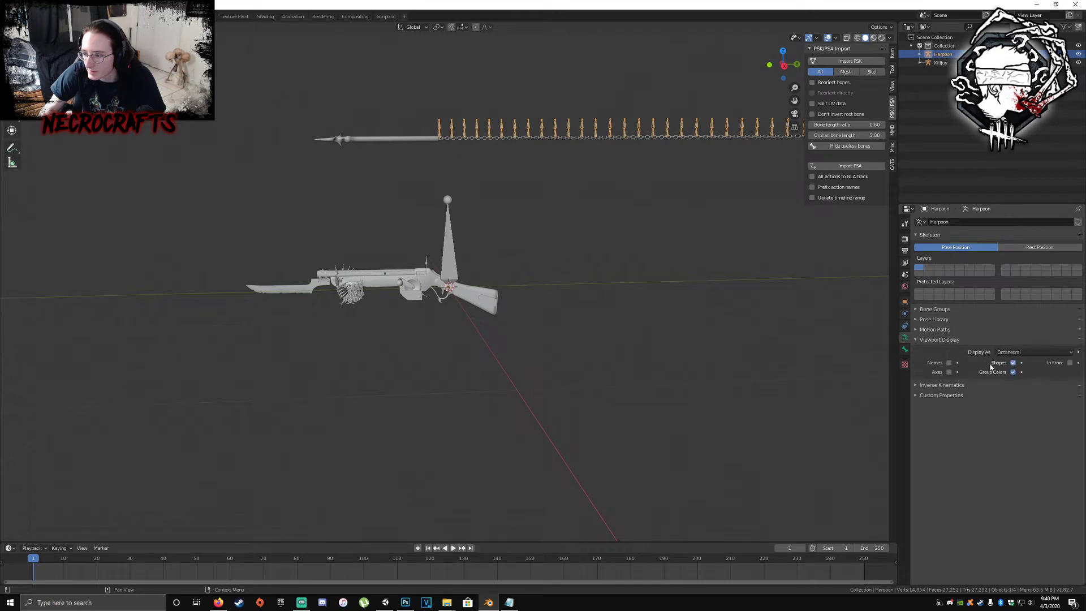
pyautogui.click(1018, 351)
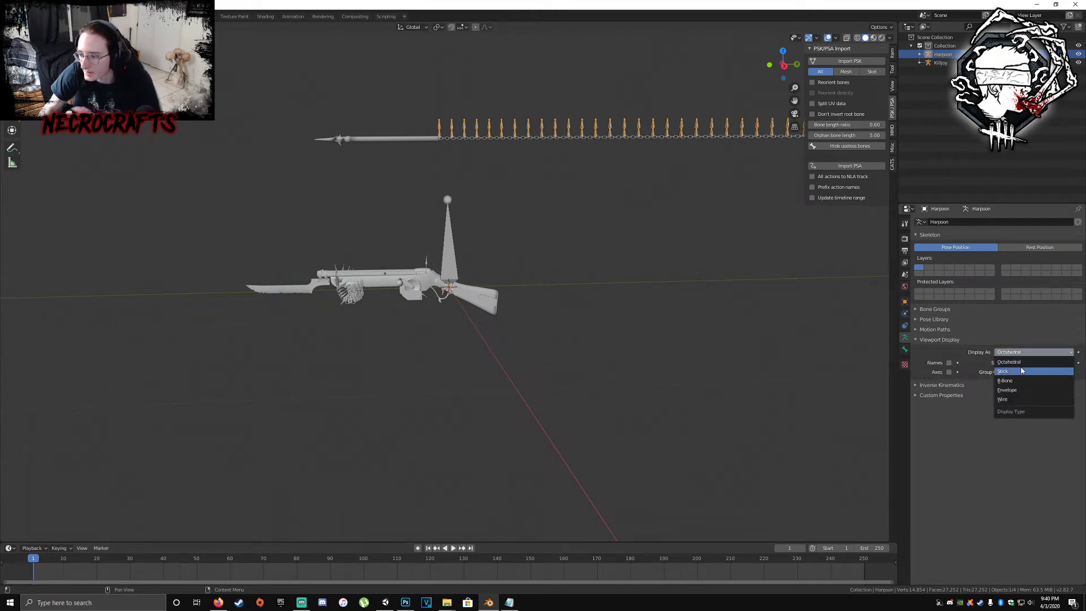
pyautogui.click(1025, 362)
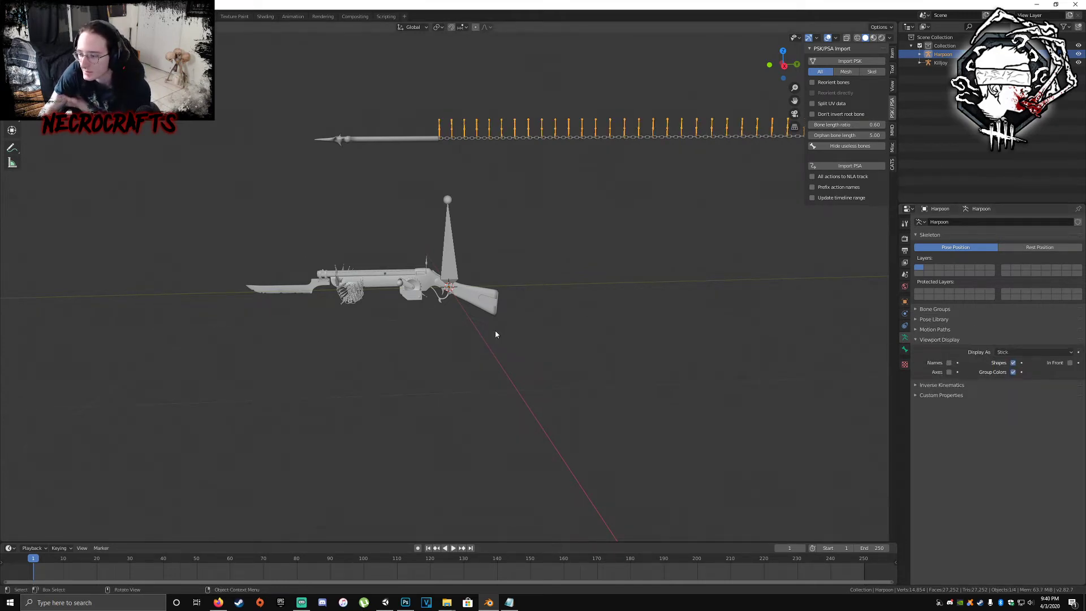
# - Set the Killjoy armature's viewport display to Stick
pyautogui.click(448, 250)
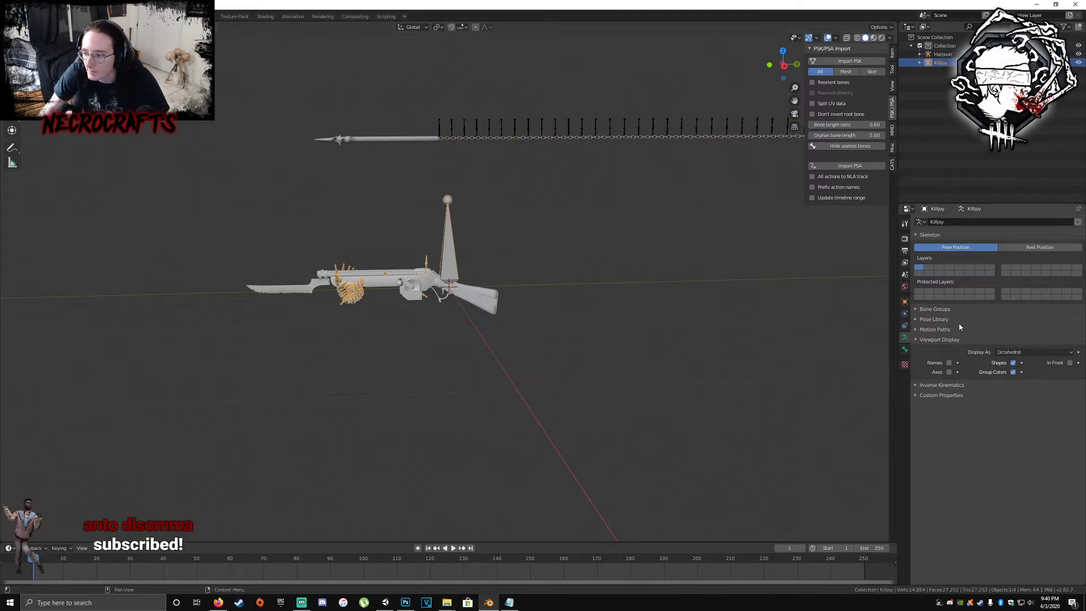
pyautogui.click(301, 603)
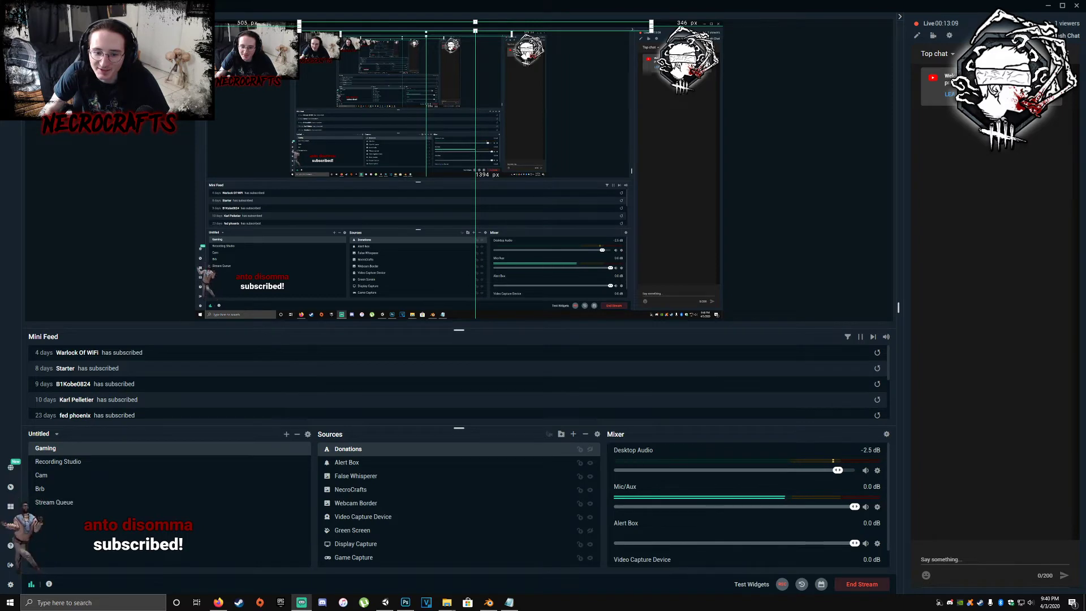
pyautogui.click(1047, 5)
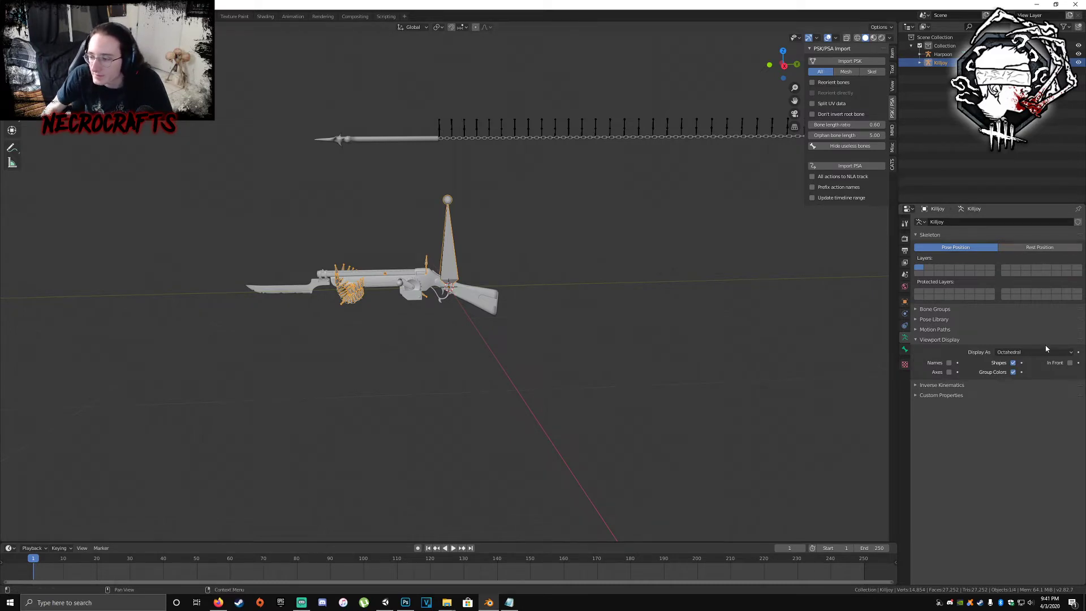
pyautogui.click(1032, 352)
pyautogui.click(1031, 369)
pyautogui.scroll(2, 377, 291)
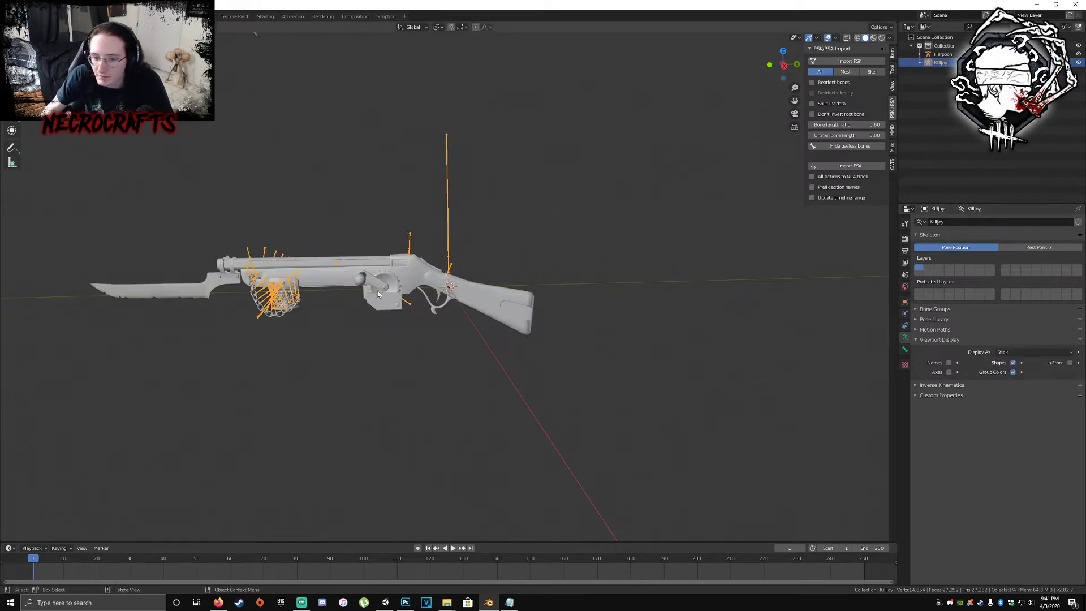
pyautogui.scroll(1, 377, 291)
pyautogui.moveTo(381, 296); pyautogui.dragTo(414, 299, button='middle')
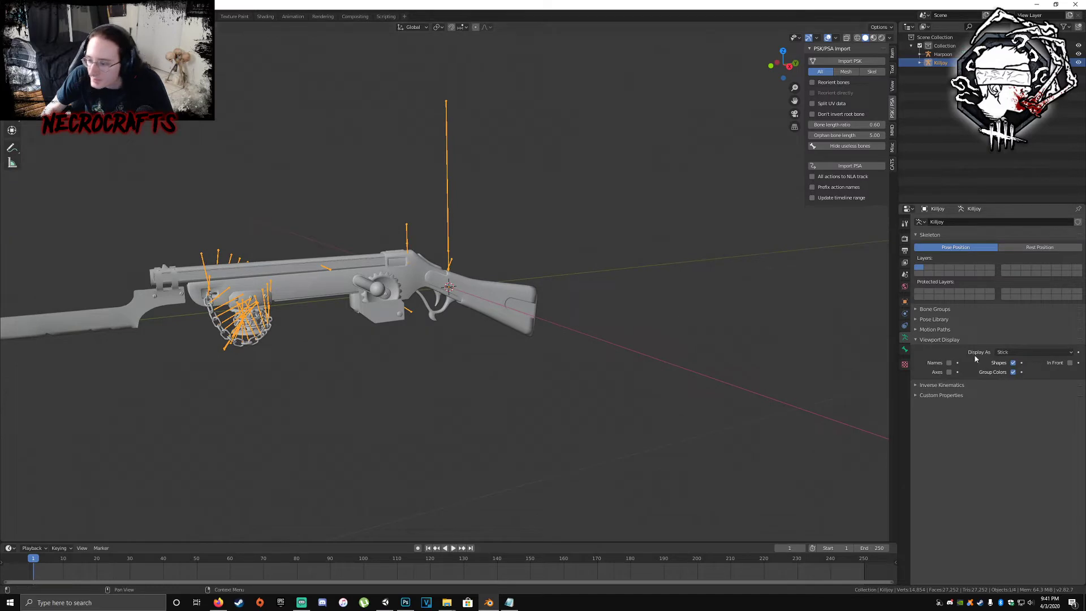
# - Enable In Front display for both the Killjoy and Harpoon armatures
pyautogui.click(1069, 363)
pyautogui.scroll(-2, 500, 97)
pyautogui.click(483, 59)
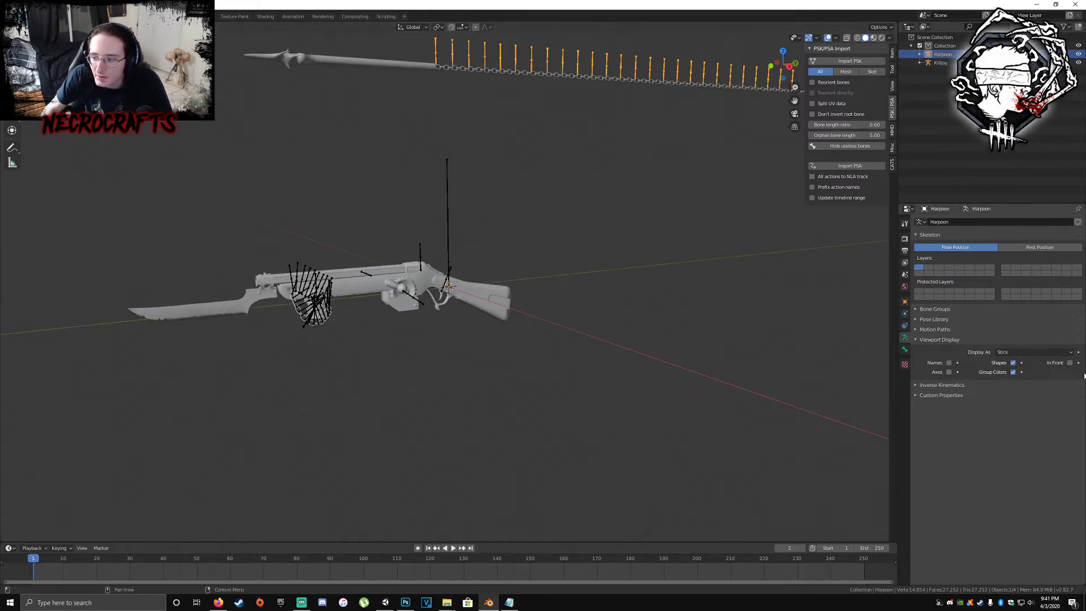
pyautogui.click(1069, 362)
pyautogui.moveTo(702, 246); pyautogui.dragTo(678, 243, button='middle')
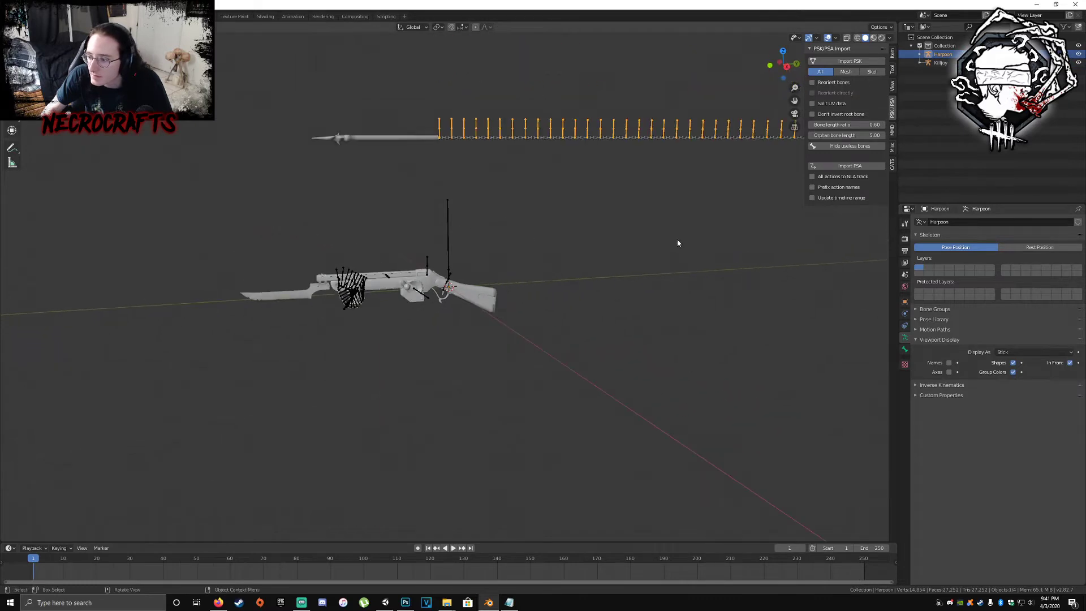
# - Move the Harpoon armature along the Y axis out ahead of the Killjoy rifle and lower it along Z to barrel height
pyautogui.keyDown('shift'); pyautogui.click(379, 138); pyautogui.keyUp('shift')
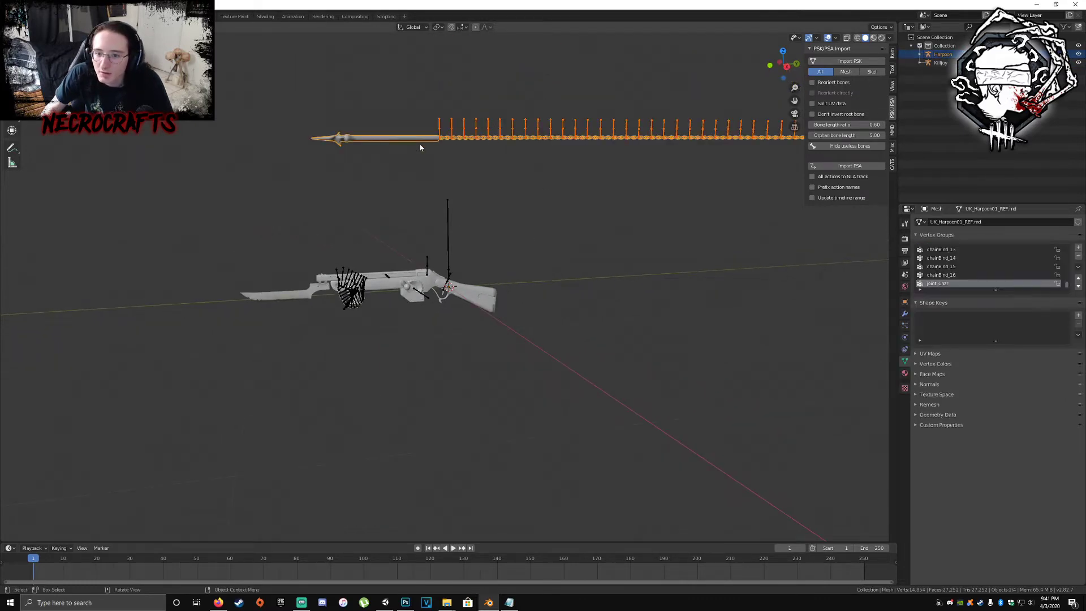
pyautogui.click(942, 54)
pyautogui.scroll(-4, 483, 227)
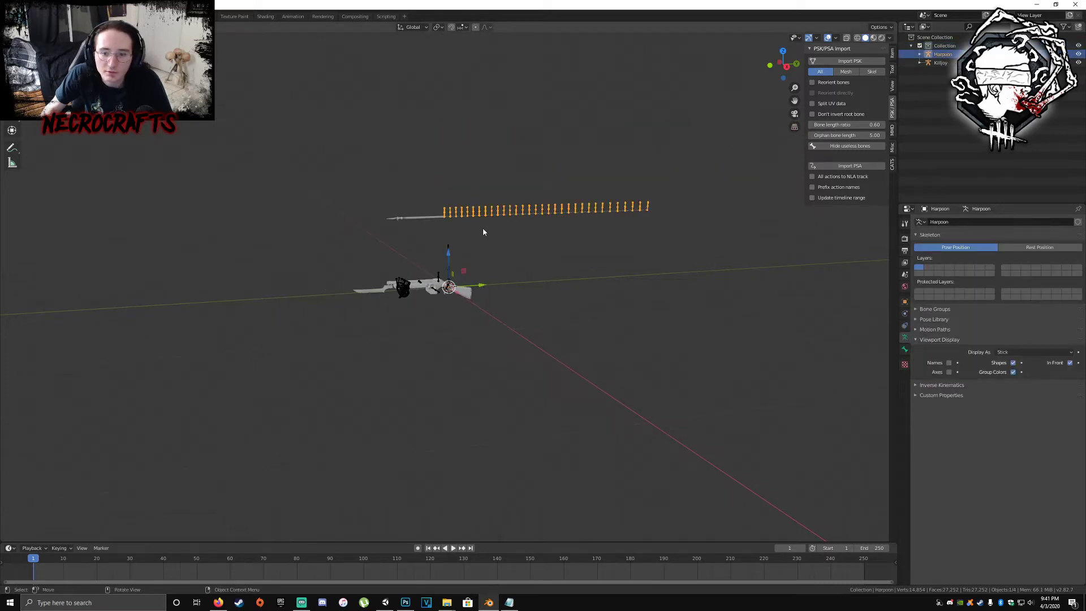
pyautogui.press('g')
pyautogui.press('y')
pyautogui.click(185, 275)
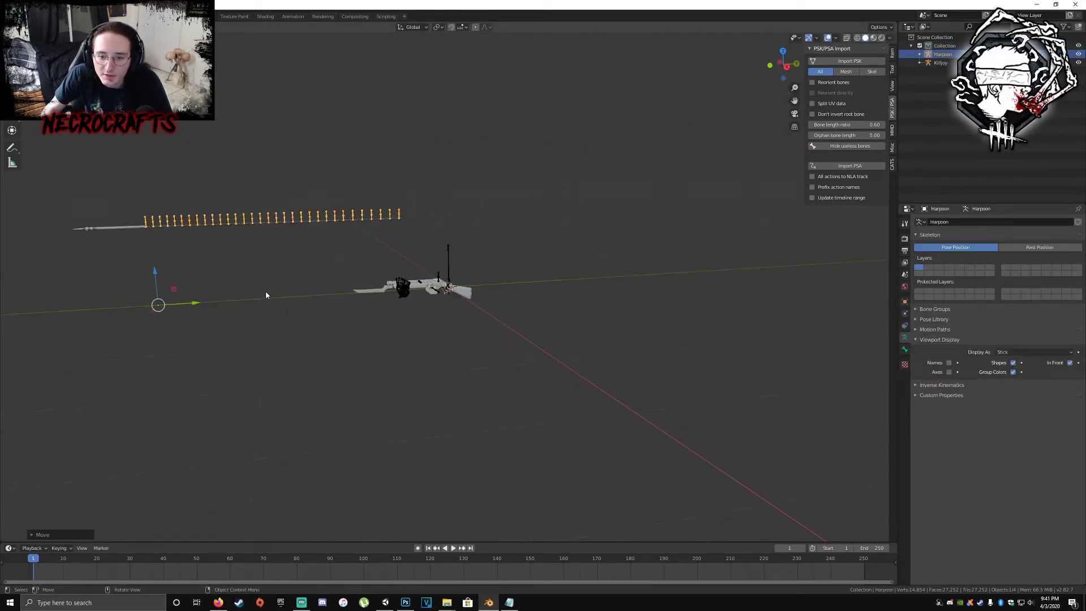
pyautogui.press('g')
pyautogui.press('z')
pyautogui.moveTo(160, 334); pyautogui.dragTo(161, 335)
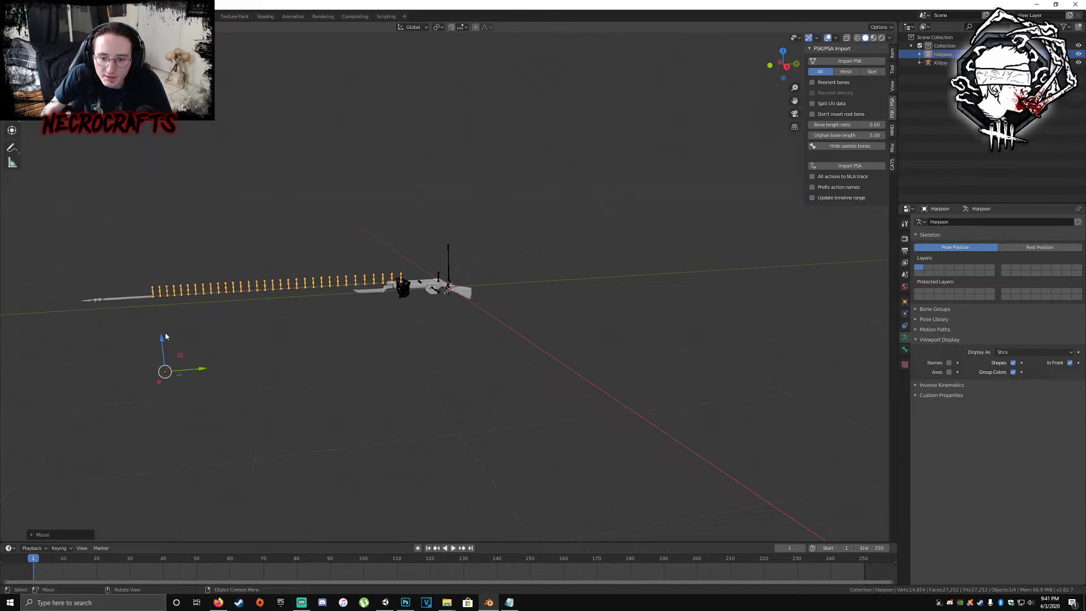
# - Slide the Harpoon back along the Y axis into the rifle's barrel with its tip protruding, and fine-tune its height
pyautogui.scroll(5, 195, 386)
pyautogui.scroll(-3, 195, 388)
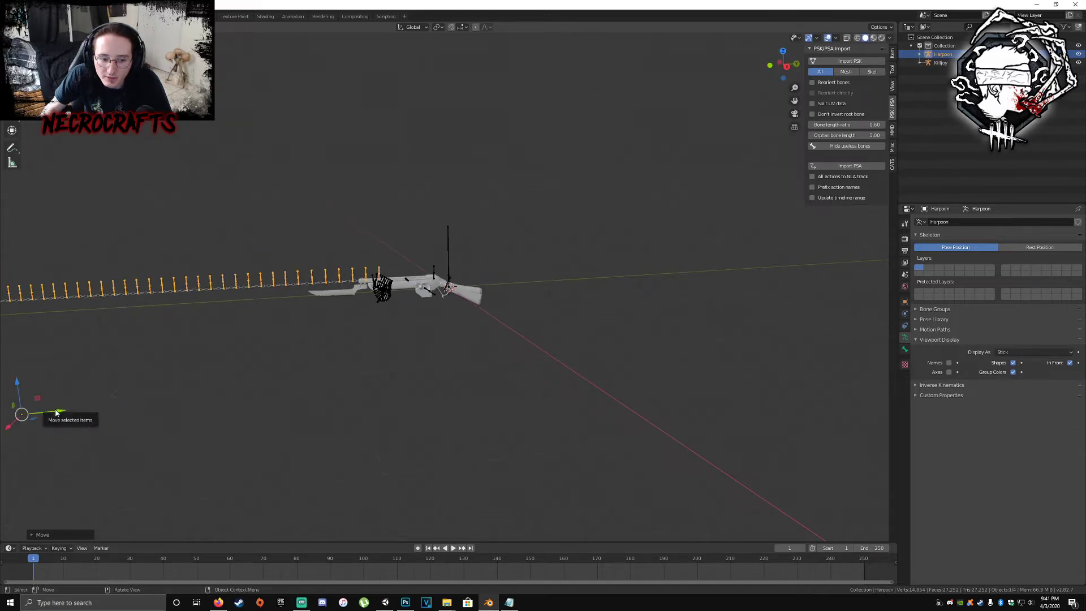
pyautogui.moveTo(60, 413); pyautogui.dragTo(385, 393)
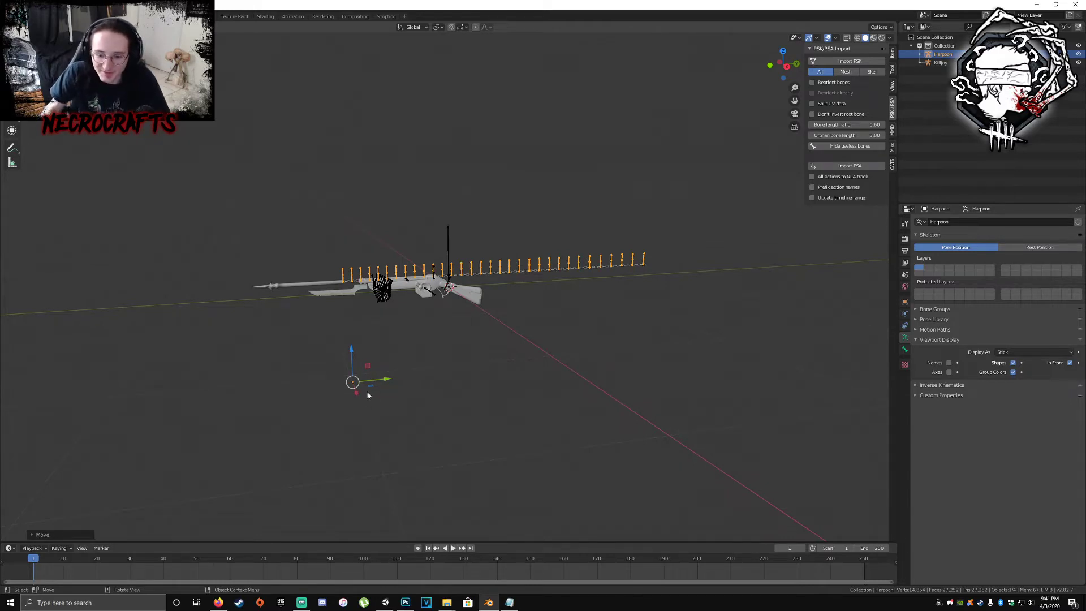
pyautogui.scroll(5, 366, 393)
pyautogui.keyDown('shift'); pyautogui.moveTo(248, 302); pyautogui.dragTo(347, 297, button='middle'); pyautogui.keyUp('shift')
pyautogui.scroll(-2, 372, 339)
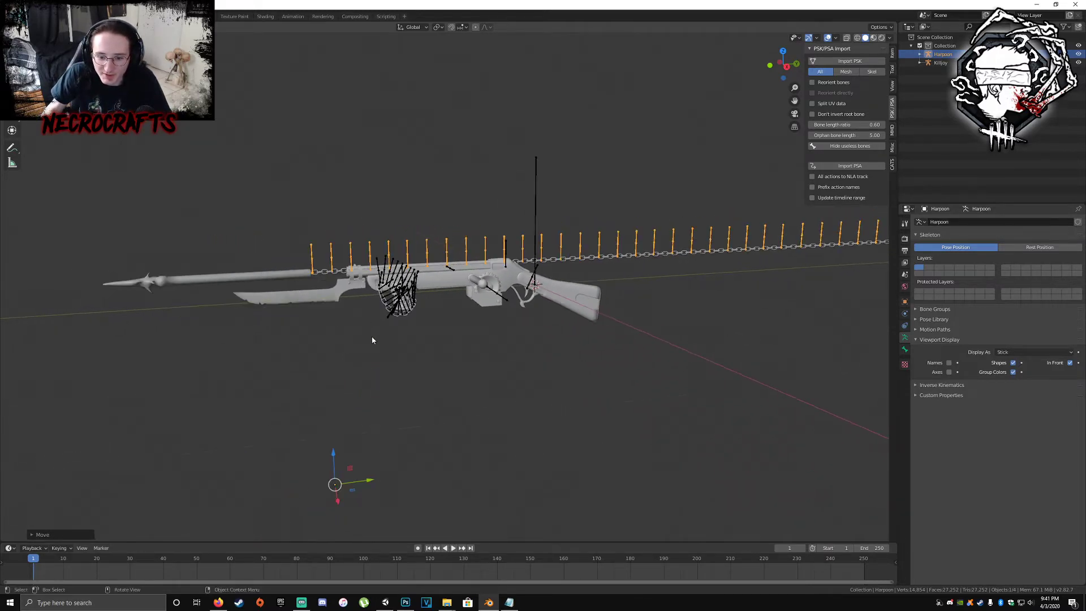
pyautogui.press('g')
pyautogui.press('y')
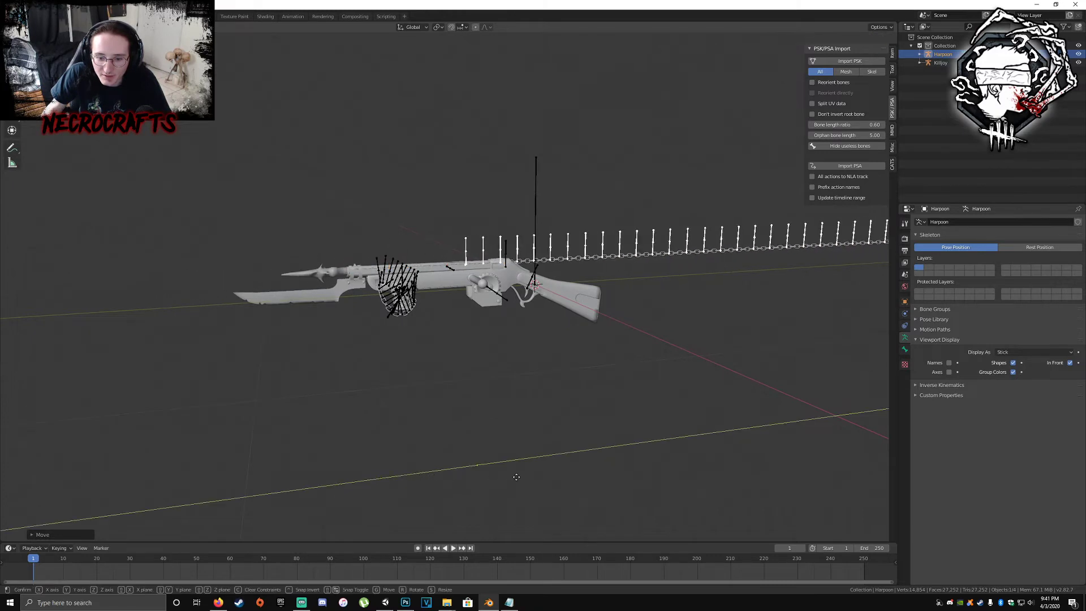
pyautogui.click(522, 476)
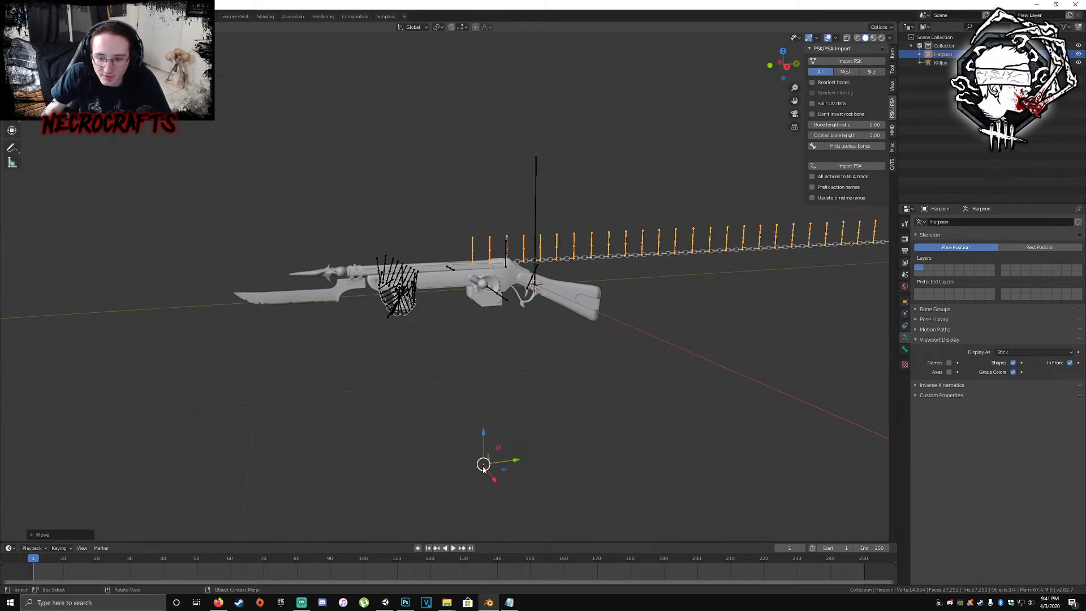
pyautogui.moveTo(485, 435); pyautogui.dragTo(485, 437)
pyautogui.moveTo(528, 484); pyautogui.dragTo(511, 380, button='middle')
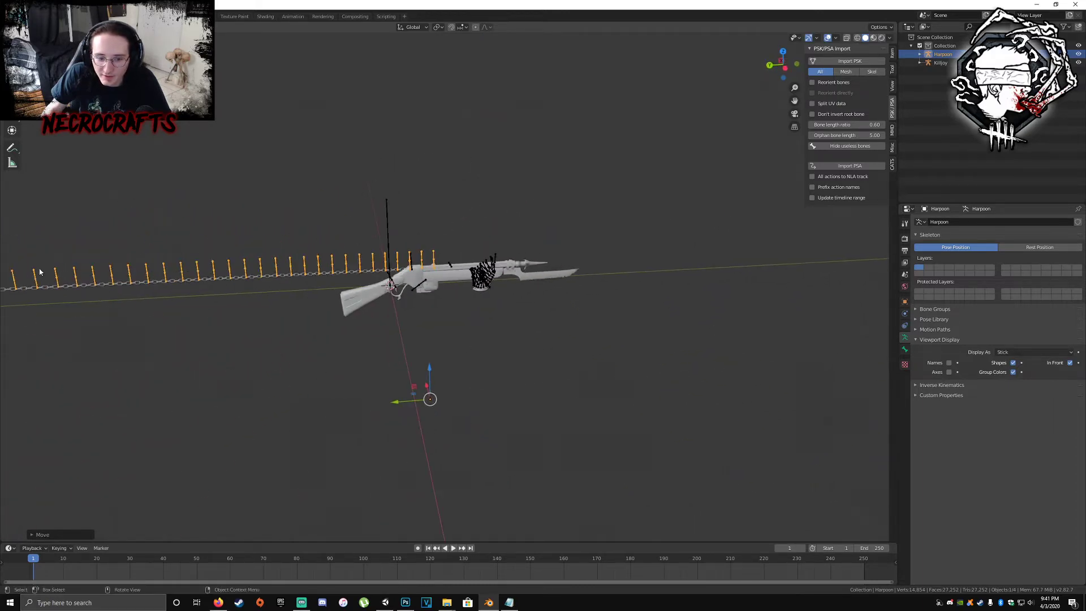
# - Slide the Harpoon out of the barrel and back along the Y axis several times to demonstrate firing and reeling in
pyautogui.moveTo(39, 272); pyautogui.dragTo(424, 405, button='middle')
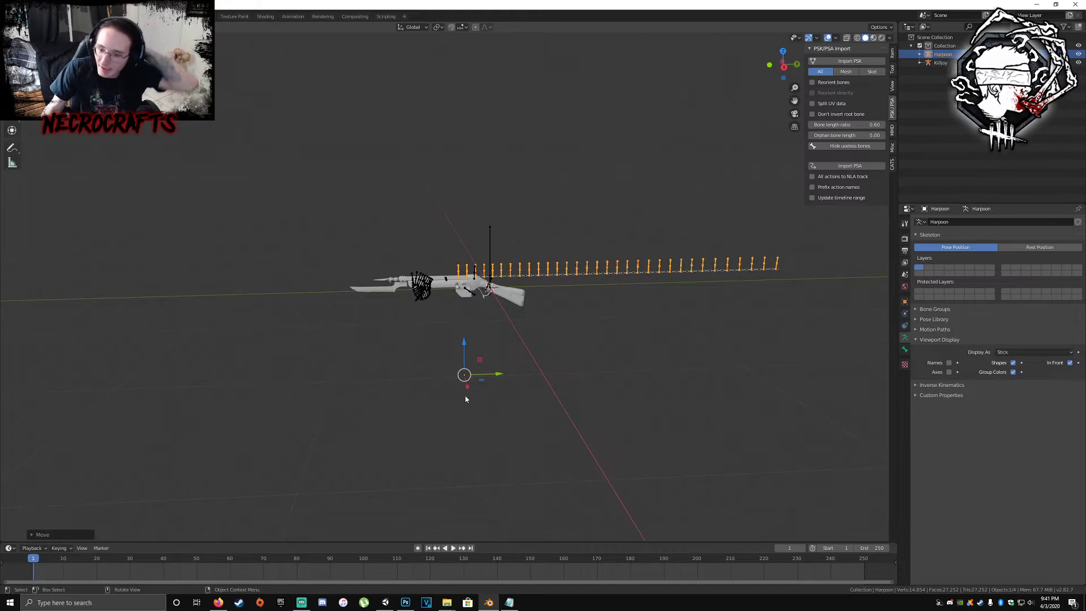
pyautogui.moveTo(498, 374); pyautogui.dragTo(116, 330)
pyautogui.scroll(-2, 124, 332)
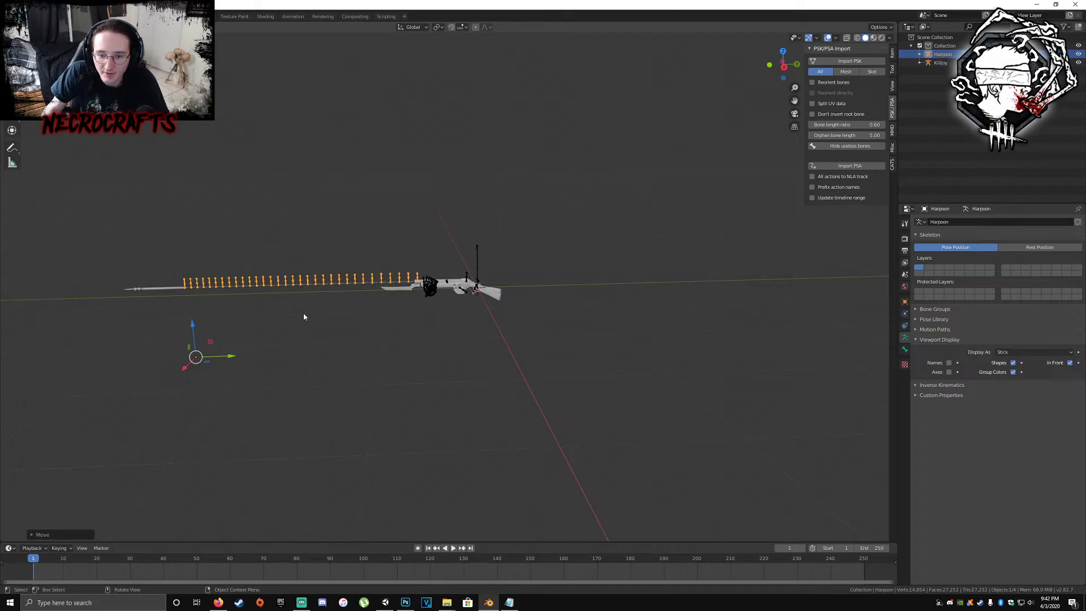
pyautogui.scroll(3, 326, 325)
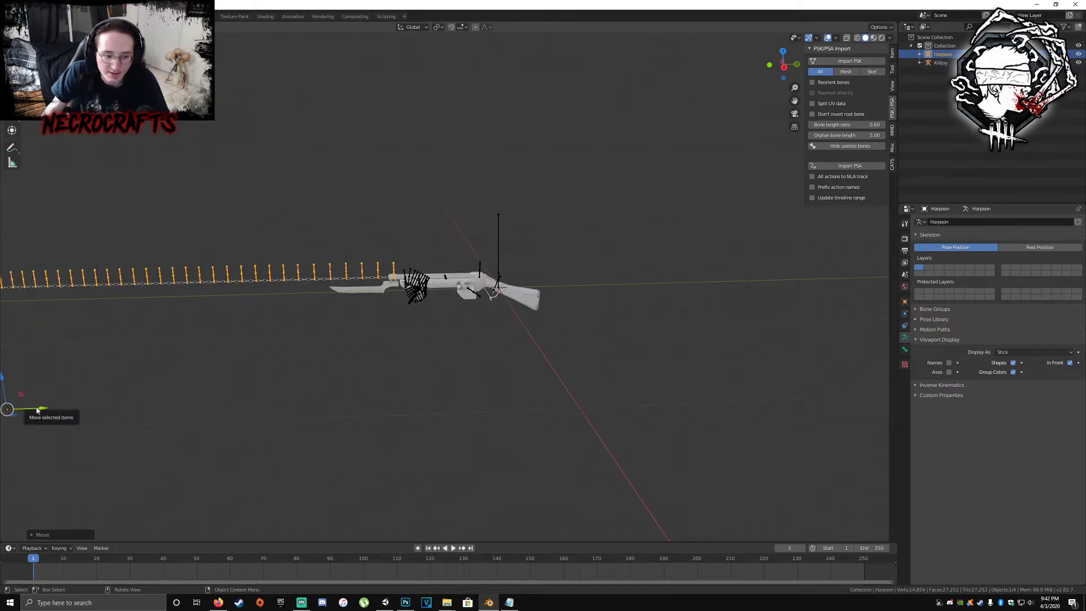
pyautogui.moveTo(37, 410); pyautogui.dragTo(433, 429)
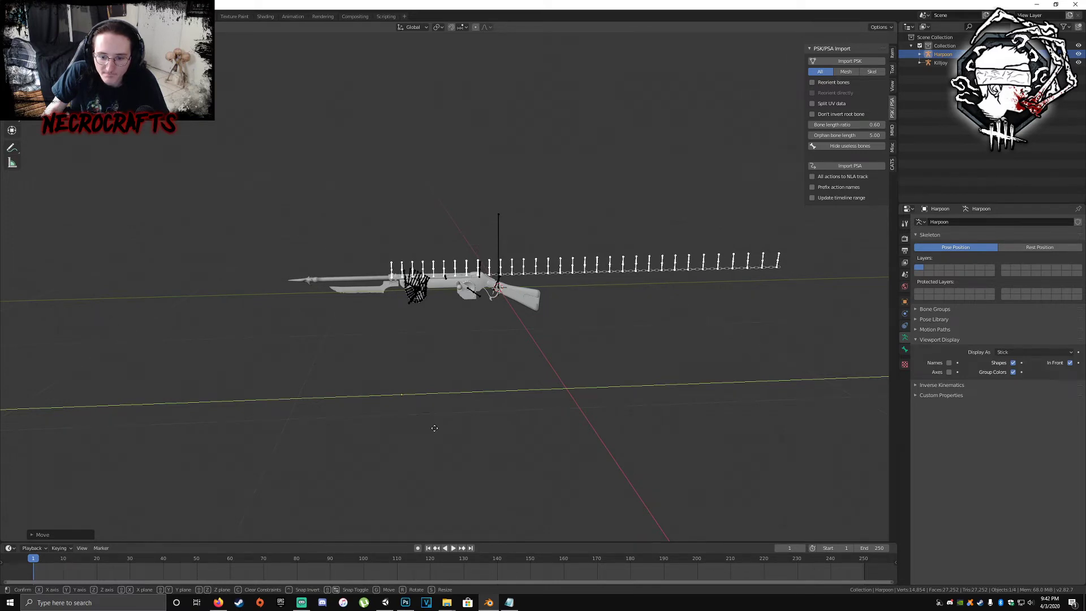
pyautogui.moveTo(434, 428); pyautogui.dragTo(507, 434)
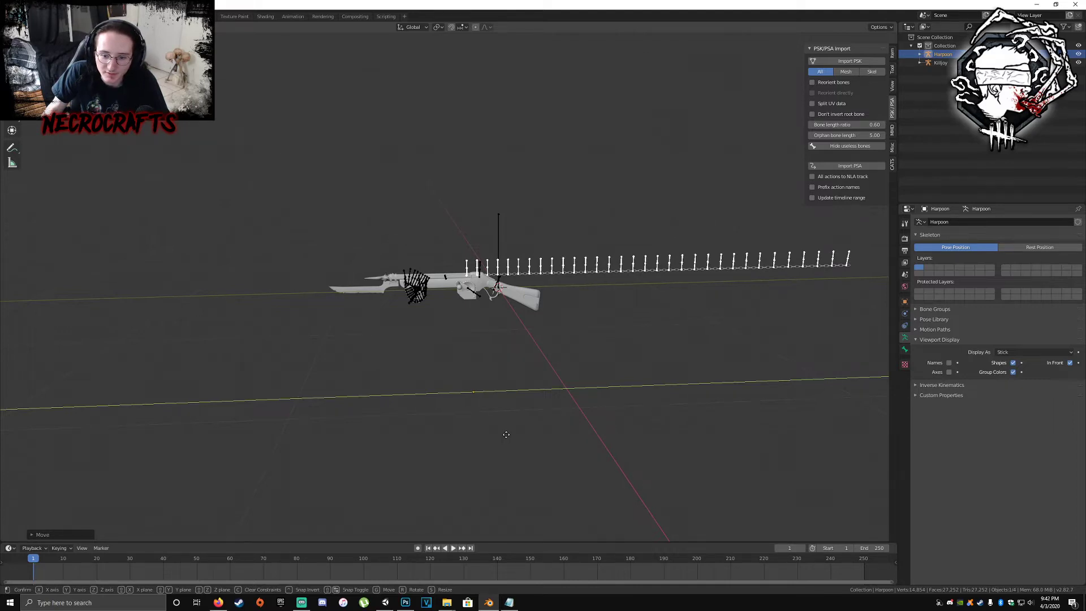
pyautogui.moveTo(506, 435); pyautogui.dragTo(425, 423)
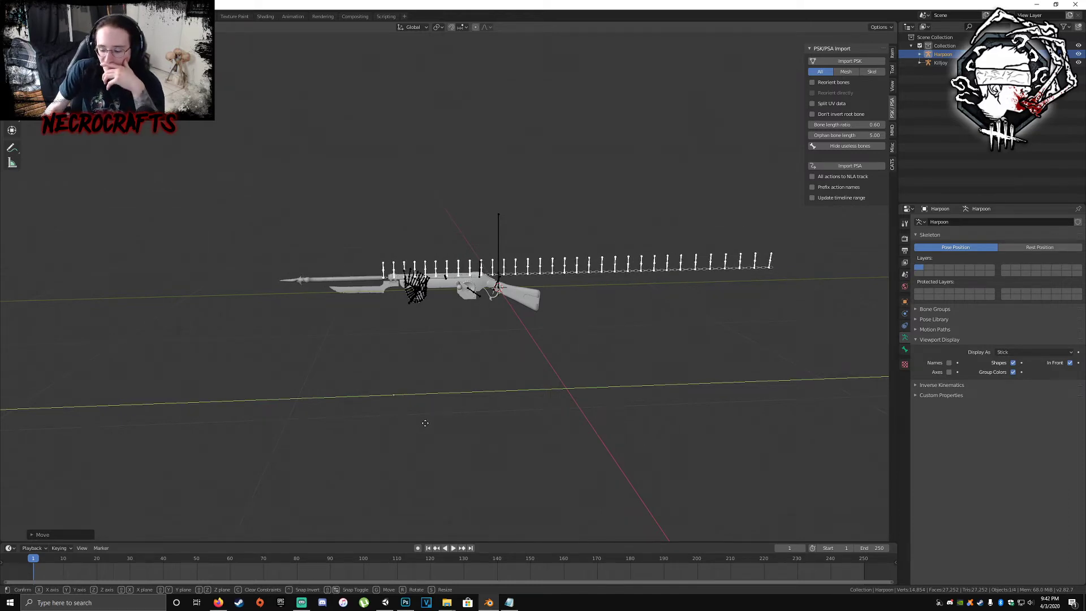
pyautogui.moveTo(425, 423)
pyautogui.mouseDown()
pyautogui.moveTo(502, 431)
pyautogui.moveTo(406, 423)
pyautogui.mouseUp()
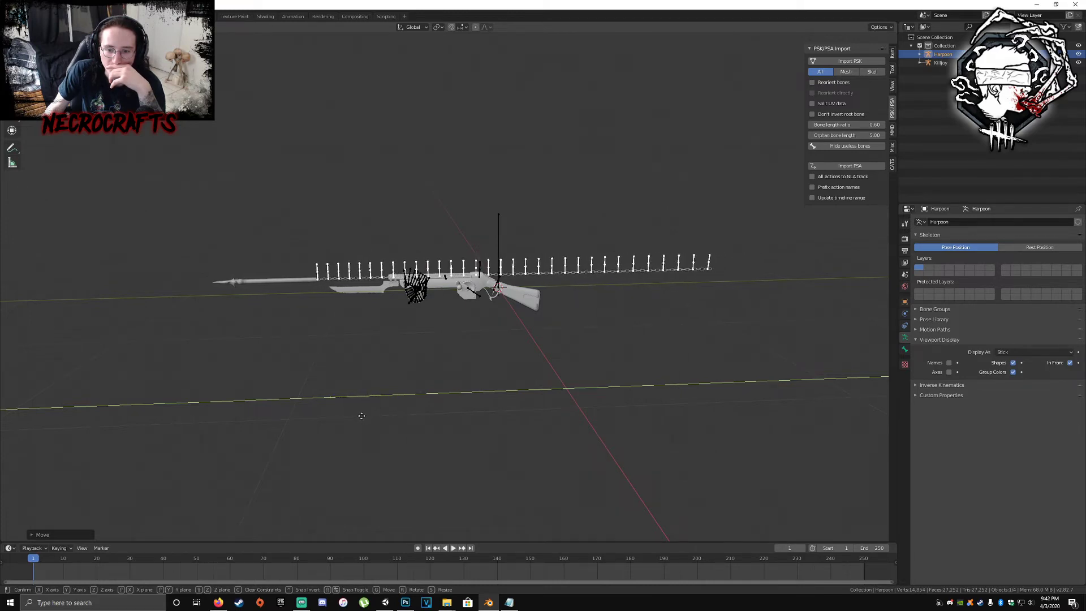
pyautogui.moveTo(495, 415); pyautogui.dragTo(503, 368)
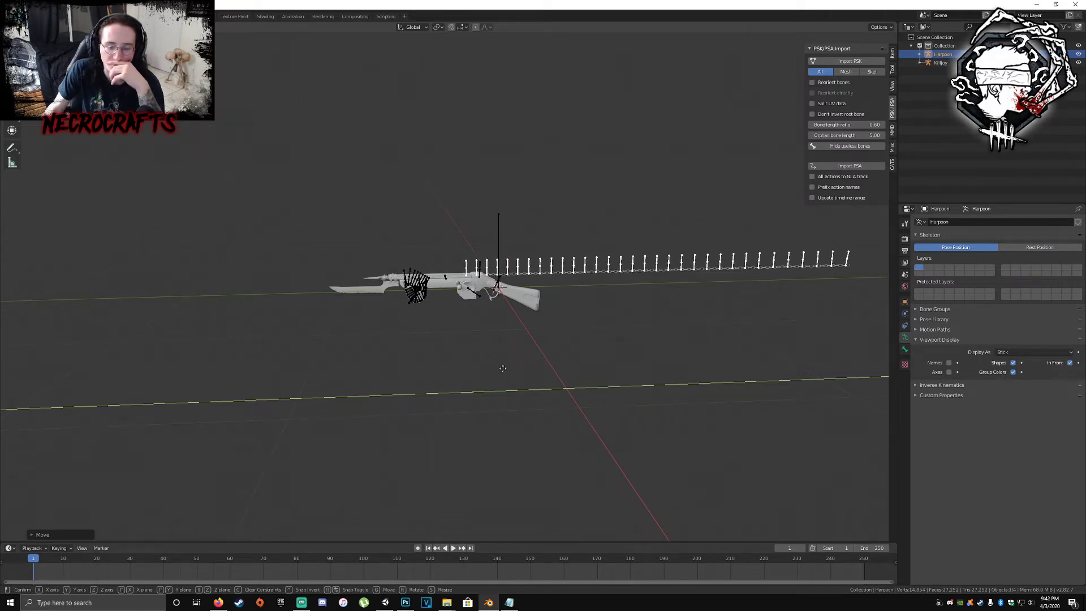
pyautogui.moveTo(502, 369); pyautogui.dragTo(96, 326)
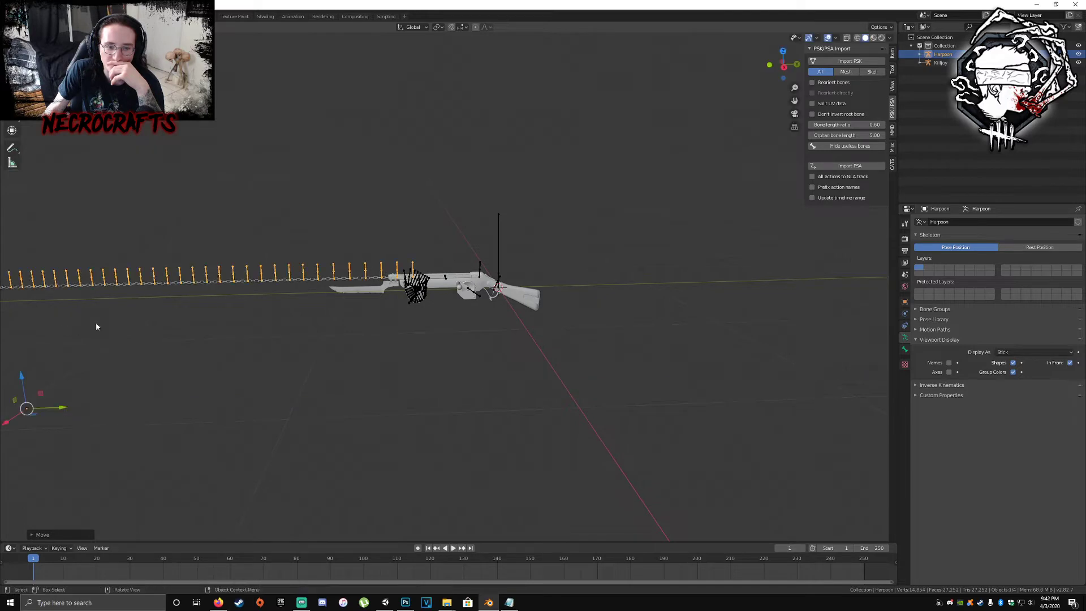
pyautogui.scroll(-2, 143, 336)
pyautogui.moveTo(194, 373); pyautogui.dragTo(506, 362)
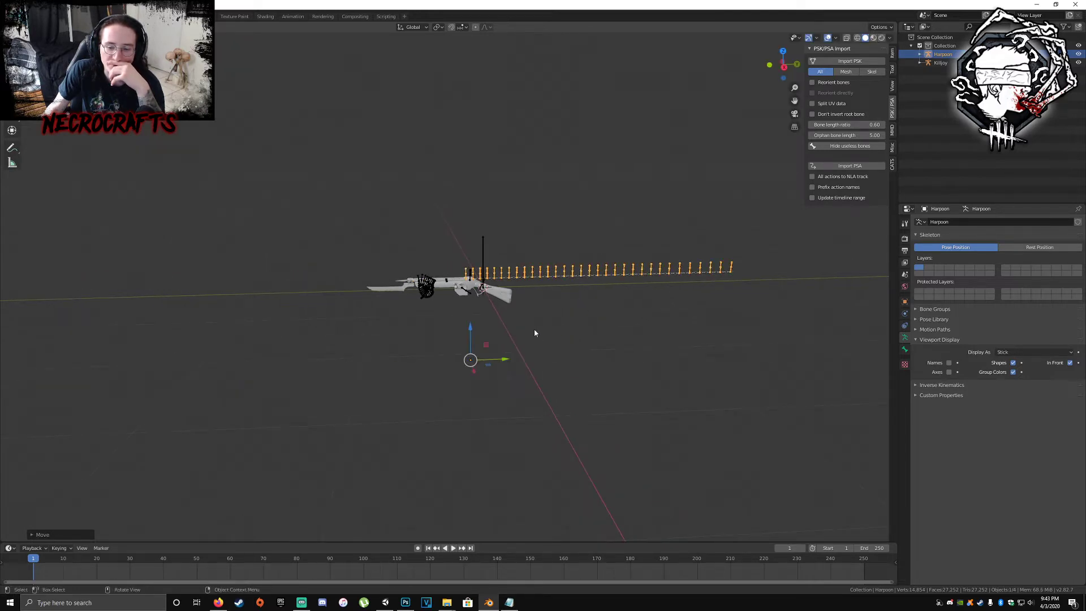
# - Fine-tune the Harpoon's position along the Y axis so only its spearhead sticks out of the rifle's muzzle
pyautogui.scroll(2, 496, 324)
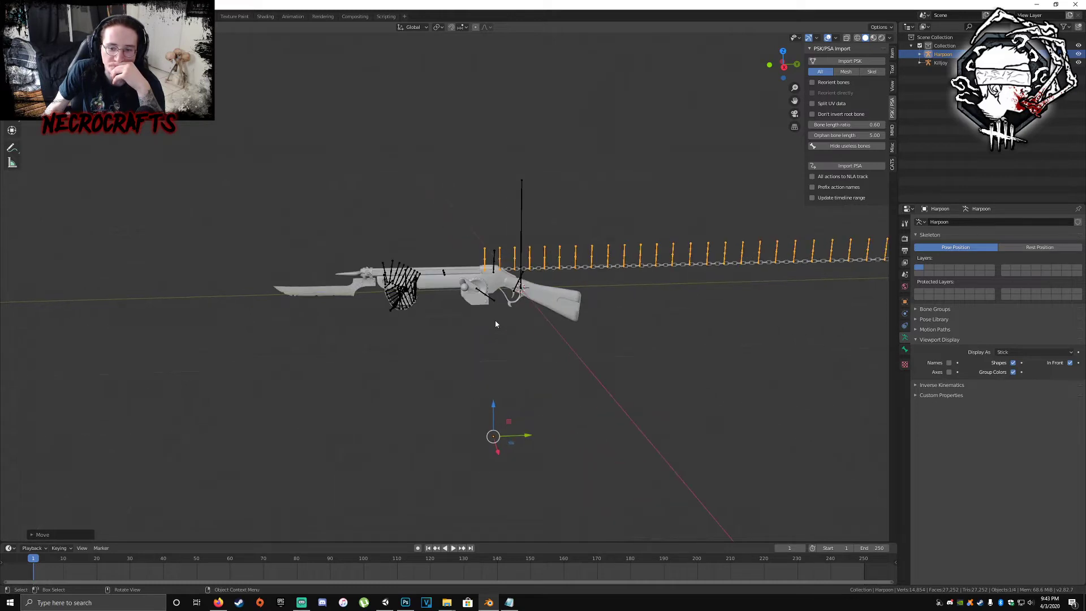
pyautogui.moveTo(557, 355)
pyautogui.mouseDown(button='middle')
pyautogui.moveTo(584, 367)
pyautogui.moveTo(563, 360)
pyautogui.mouseUp(button='middle')
pyautogui.moveTo(531, 440); pyautogui.dragTo(505, 364)
pyautogui.click(506, 364)
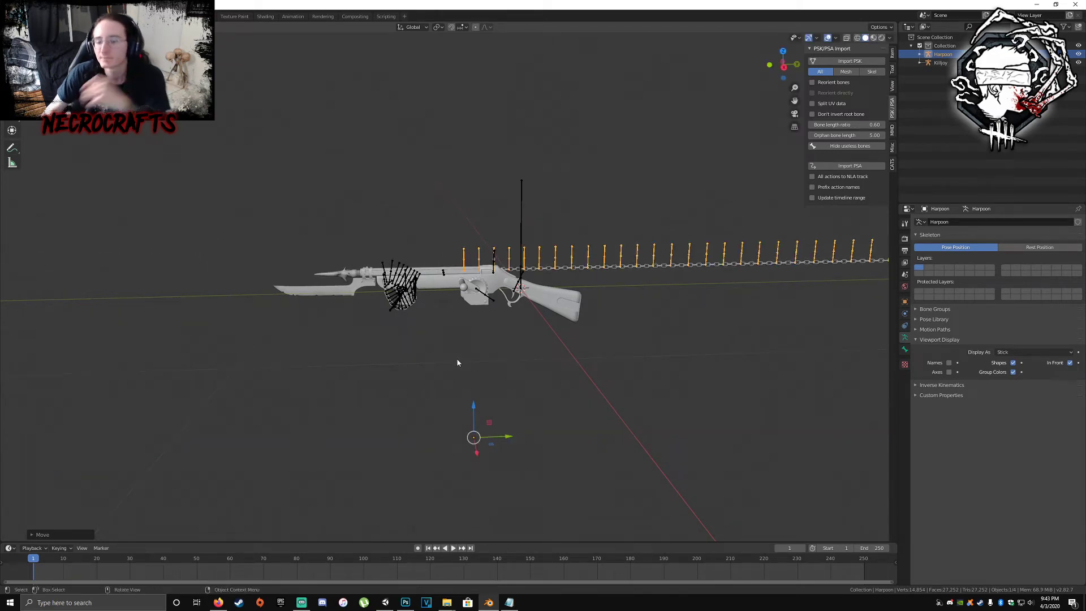
pyautogui.moveTo(362, 385); pyautogui.dragTo(351, 347, button='middle')
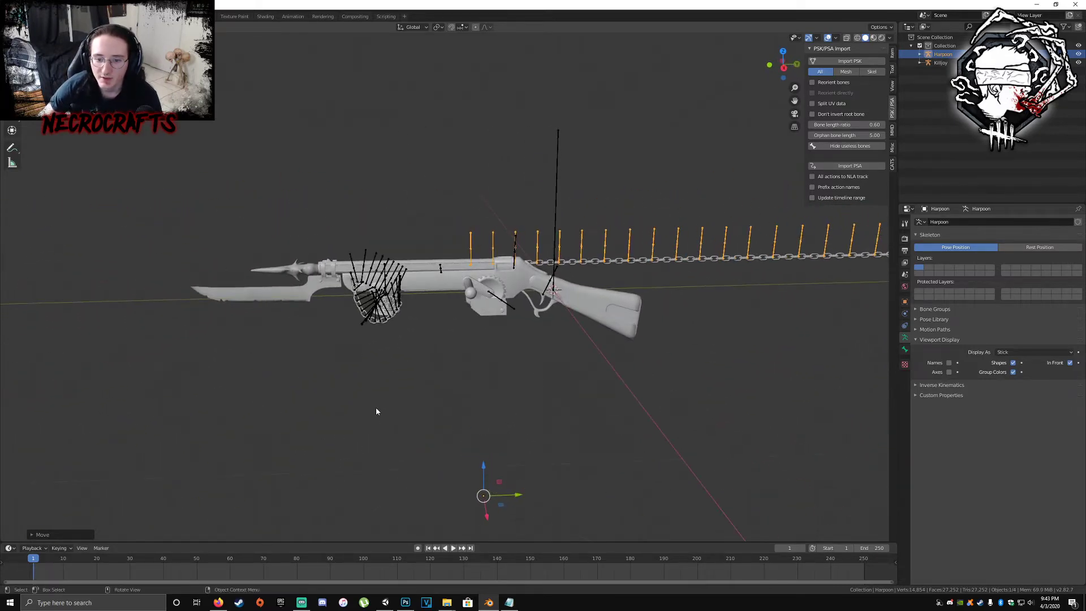
pyautogui.moveTo(518, 499); pyautogui.dragTo(523, 498)
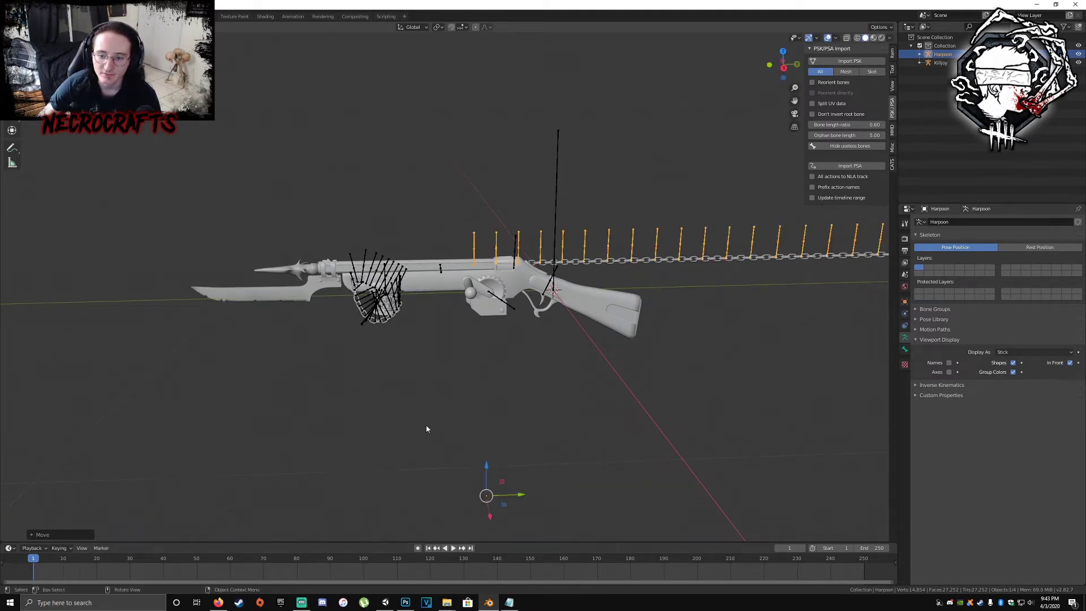
pyautogui.moveTo(427, 432); pyautogui.dragTo(416, 369, button='middle')
pyautogui.scroll(-5, 413, 369)
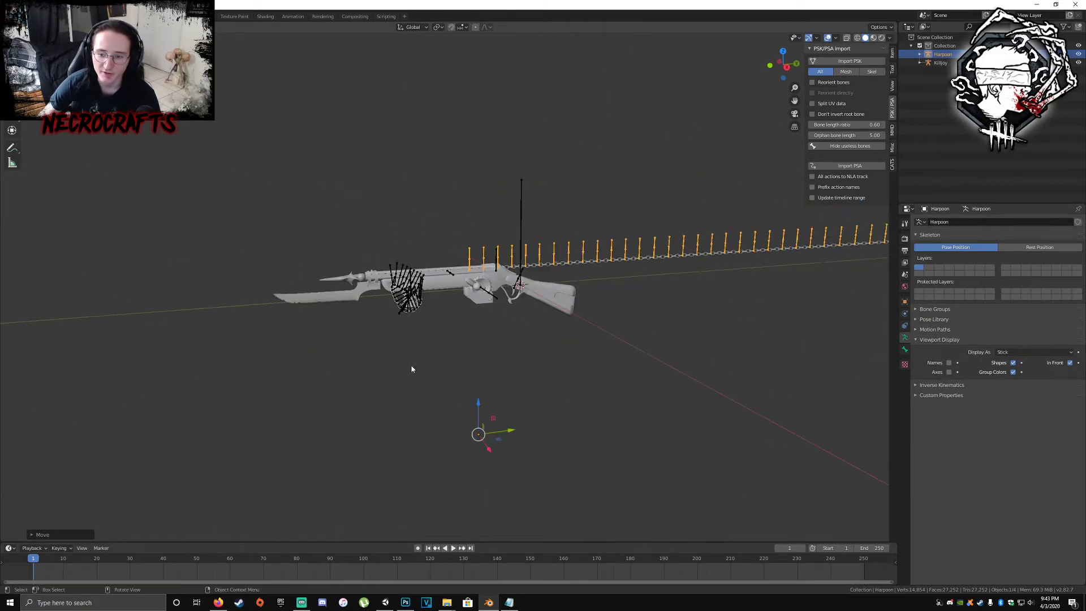
pyautogui.moveTo(511, 433); pyautogui.dragTo(501, 384)
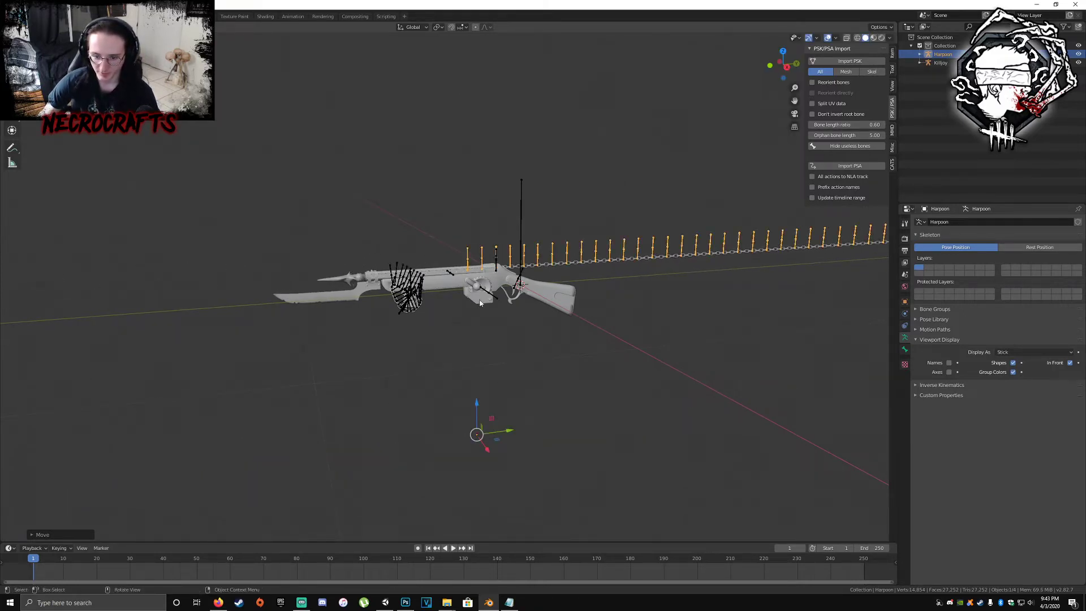
# - Switch to Unity and examine the Killjoy rifle beside the Deathslinger character from several angles
pyautogui.click(1045, 7)
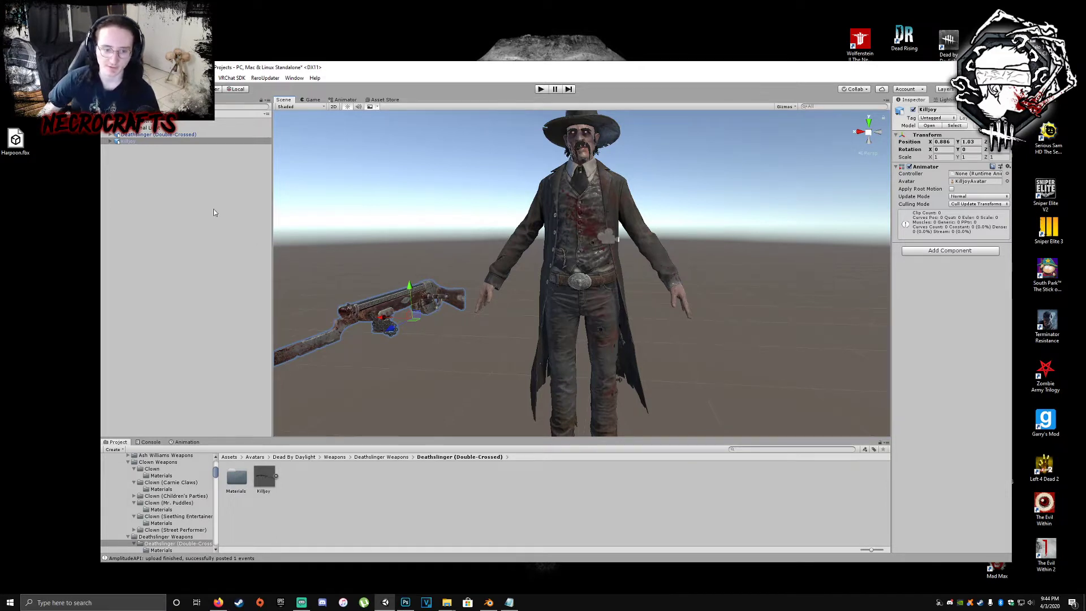
pyautogui.moveTo(608, 240); pyautogui.dragTo(569, 247, button='right')
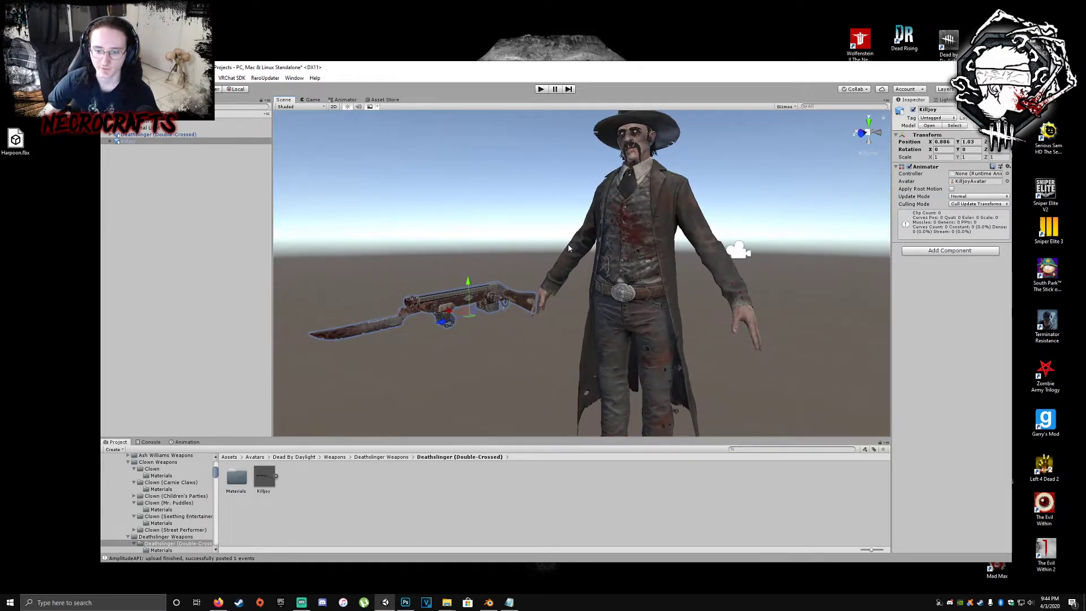
pyautogui.scroll(-2, 626, 282)
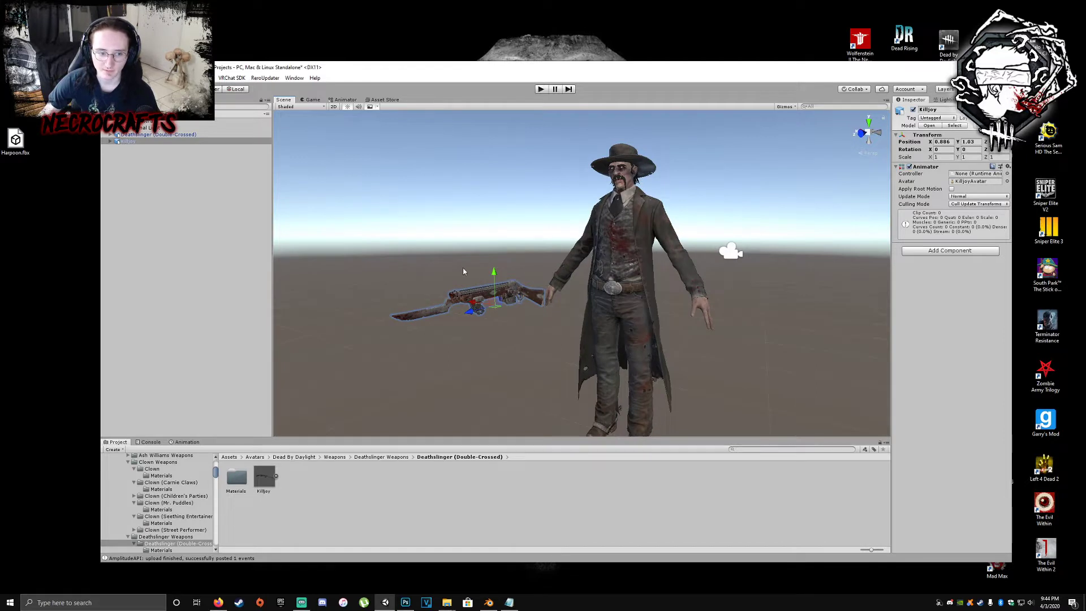
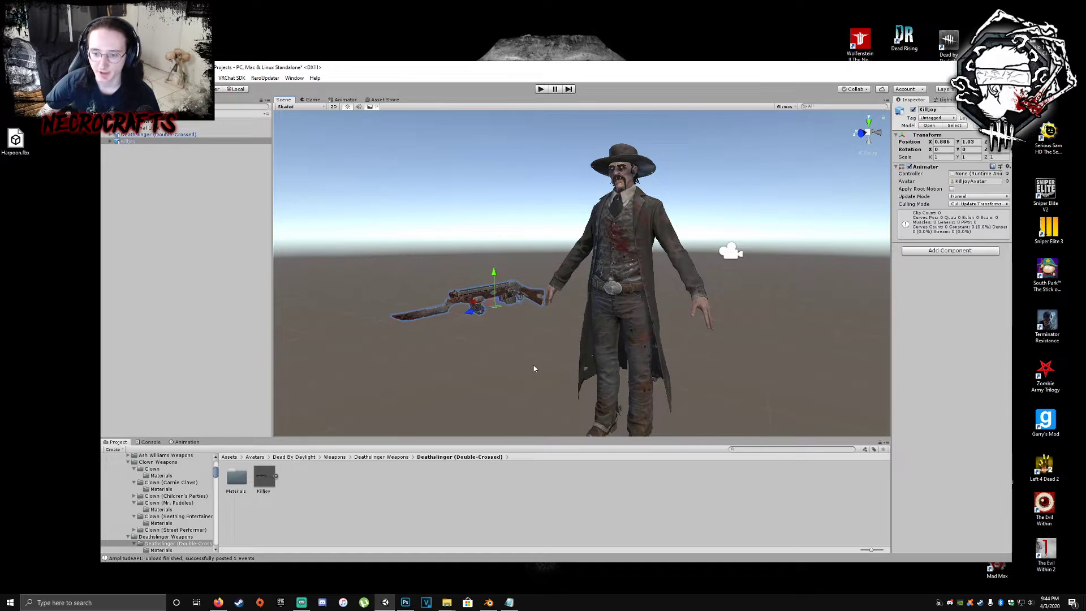
pyautogui.moveTo(562, 245); pyautogui.dragTo(659, 279, button='right')
pyautogui.moveTo(659, 279)
pyautogui.mouseDown(button='middle')
pyautogui.moveTo(671, 266)
pyautogui.moveTo(654, 269)
pyautogui.mouseUp(button='middle')
pyautogui.moveTo(587, 301); pyautogui.dragTo(512, 304, button='right')
pyautogui.moveTo(634, 326); pyautogui.dragTo(538, 342, button='middle')
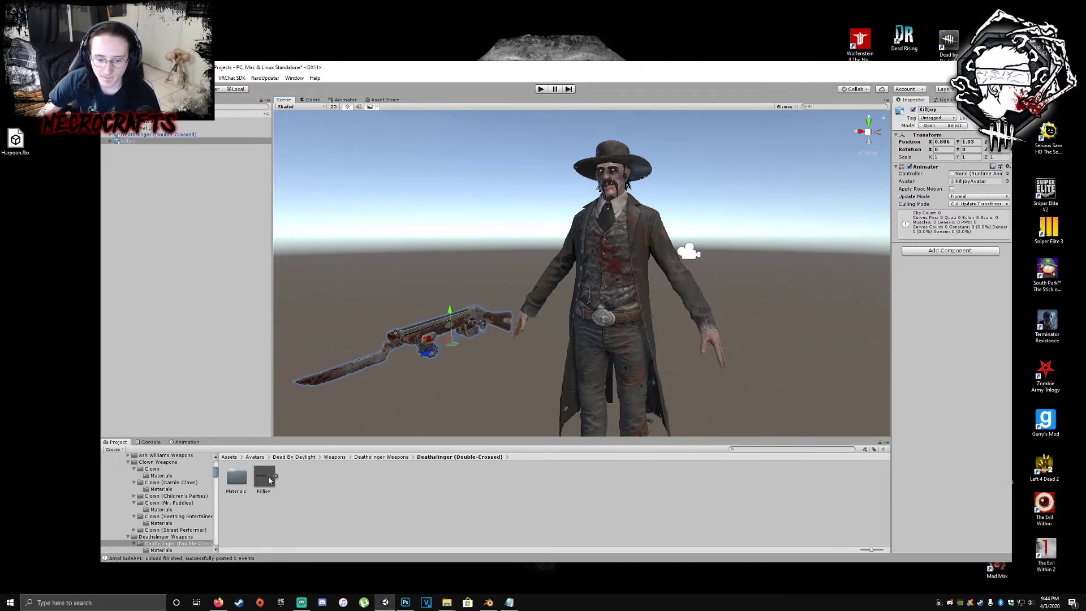
# - Add the Redeemer model from the Deathslinger Weapons folder to the scene
pyautogui.click(395, 459)
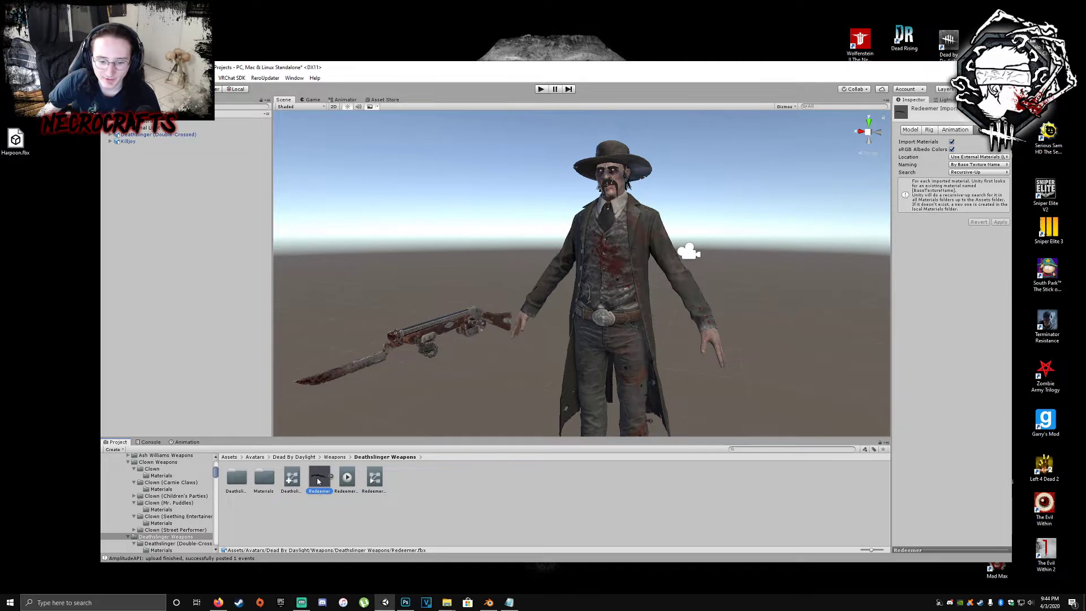
pyautogui.moveTo(178, 312); pyautogui.dragTo(227, 342)
pyautogui.scroll(-5, 390, 359)
pyautogui.moveTo(390, 360); pyautogui.dragTo(404, 380, button='right')
pyautogui.moveTo(404, 380); pyautogui.dragTo(415, 356, button='middle')
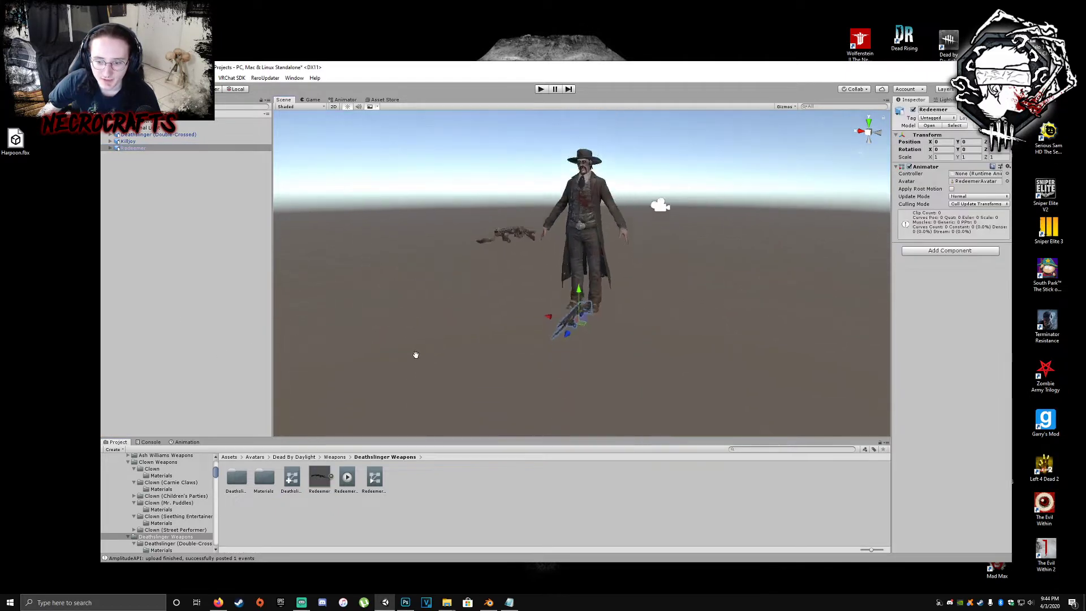
pyautogui.scroll(4, 479, 347)
pyautogui.scroll(-4, 480, 345)
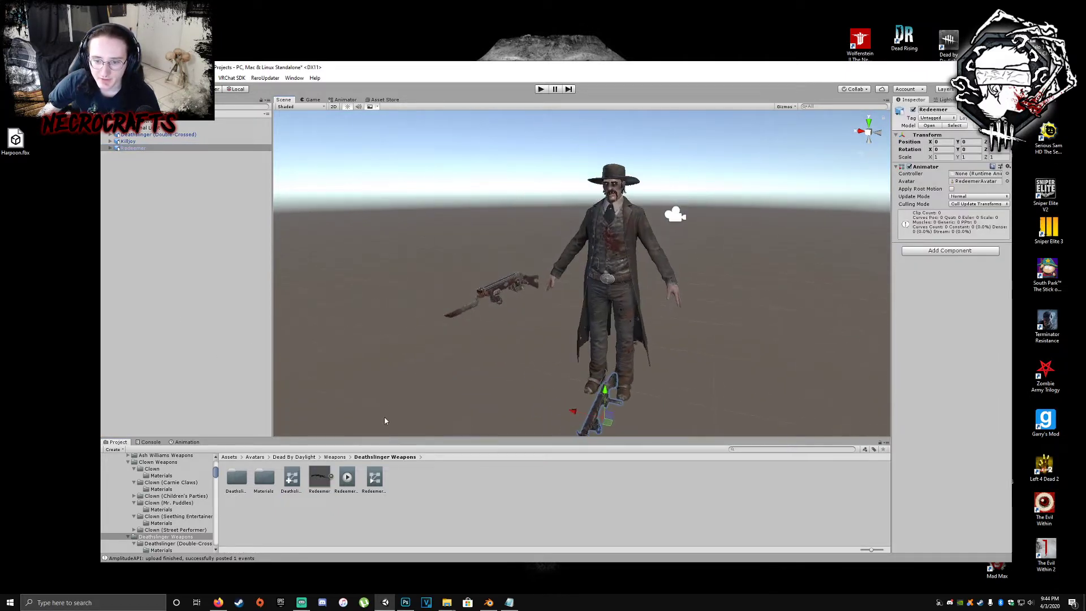
# - Go up to the parent Weapons folder in the project and switch back to Blender
pyautogui.click(335, 457)
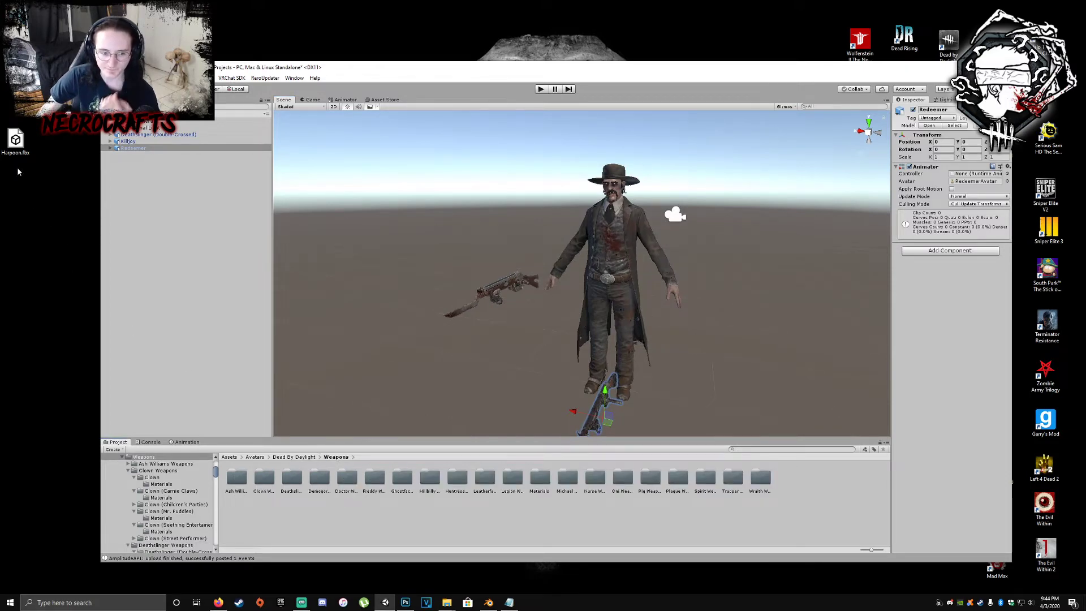
pyautogui.moveTo(16, 141); pyautogui.dragTo(0, 141)
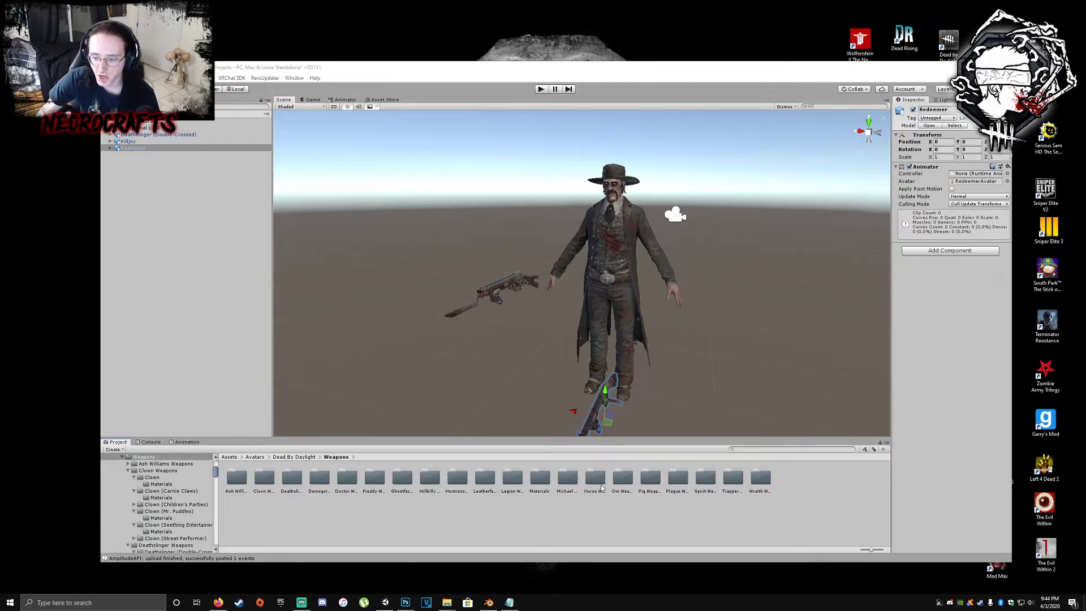
pyautogui.click(489, 601)
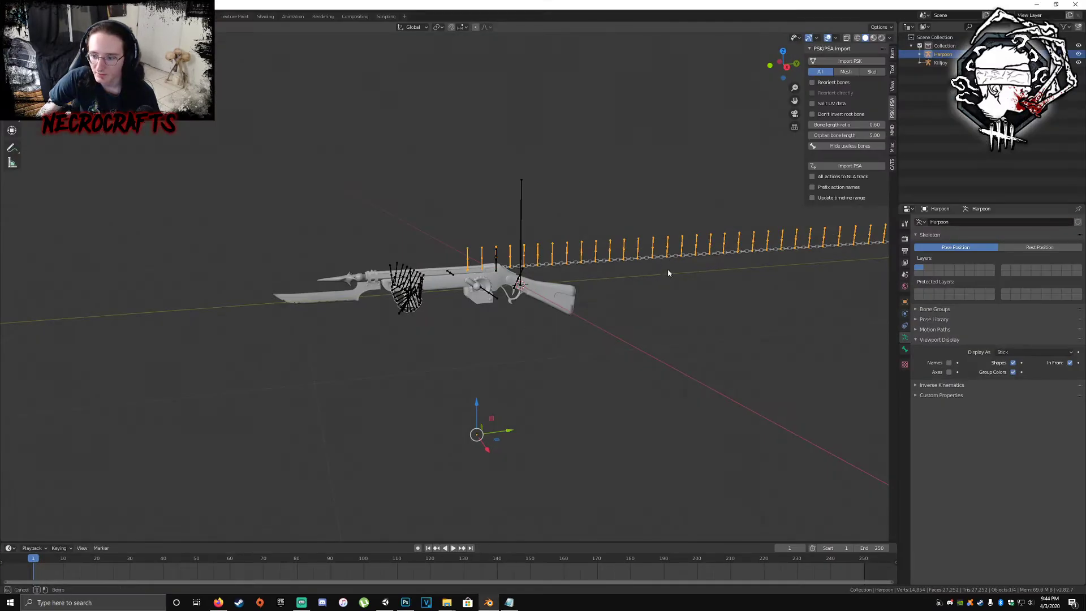
pyautogui.click(650, 260)
pyautogui.click(648, 253)
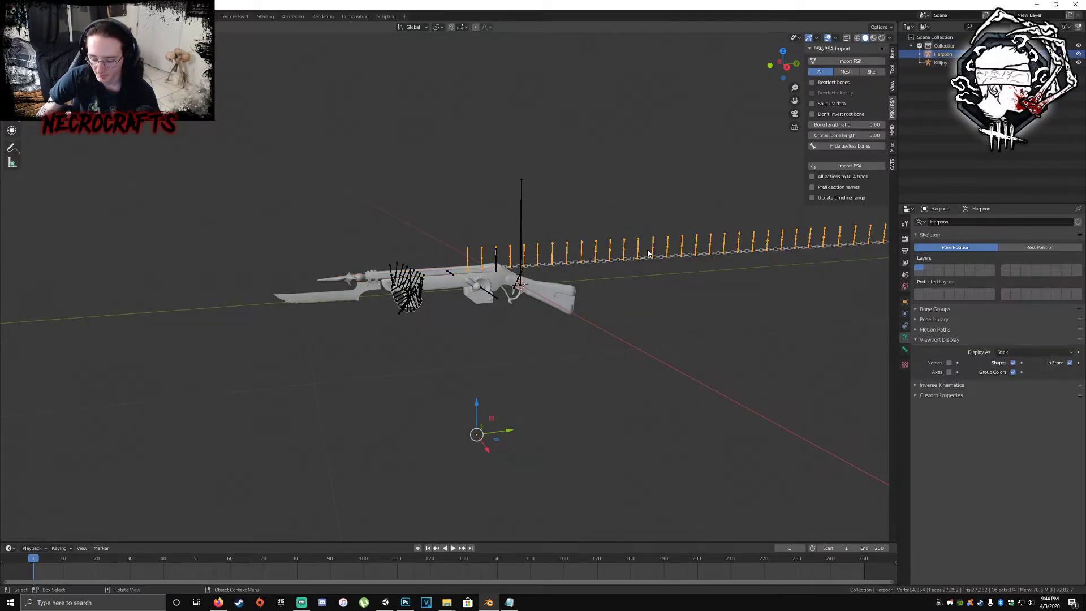
pyautogui.press('Delete')
pyautogui.hotkey('ctrl', 'z')
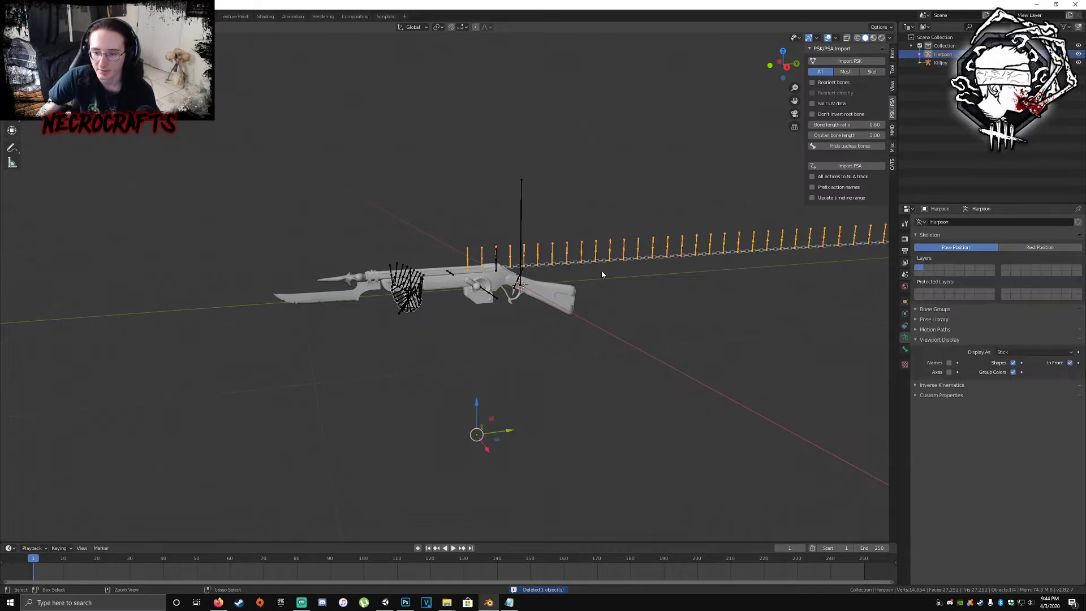
# - Separate the Harpoon armature's mesh by material and delete the chain part, keeping the spear
pyautogui.click(920, 55)
pyautogui.click(941, 79)
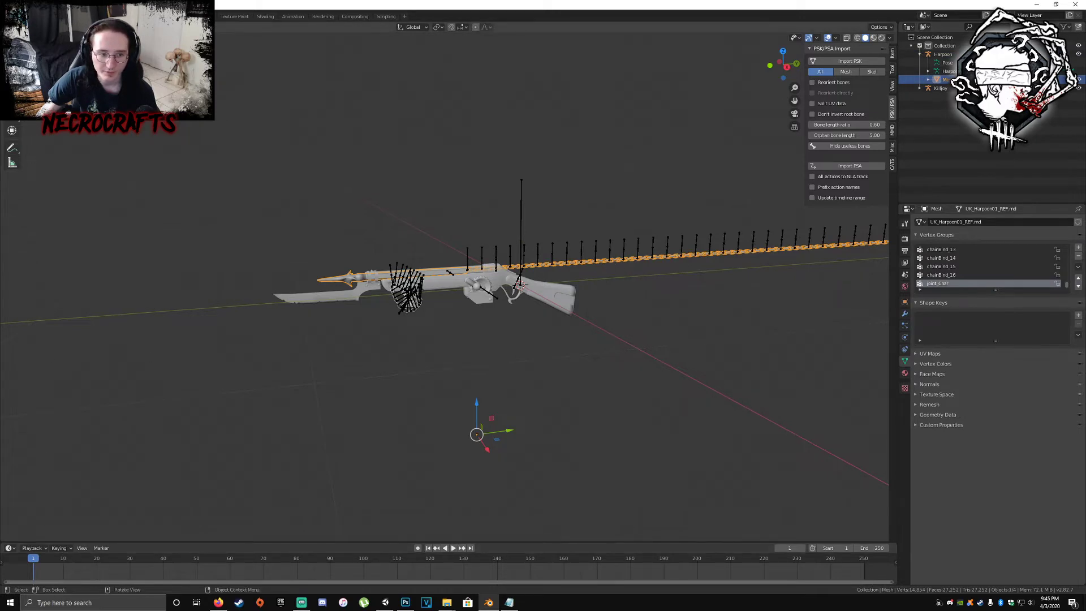
pyautogui.press('Tab')
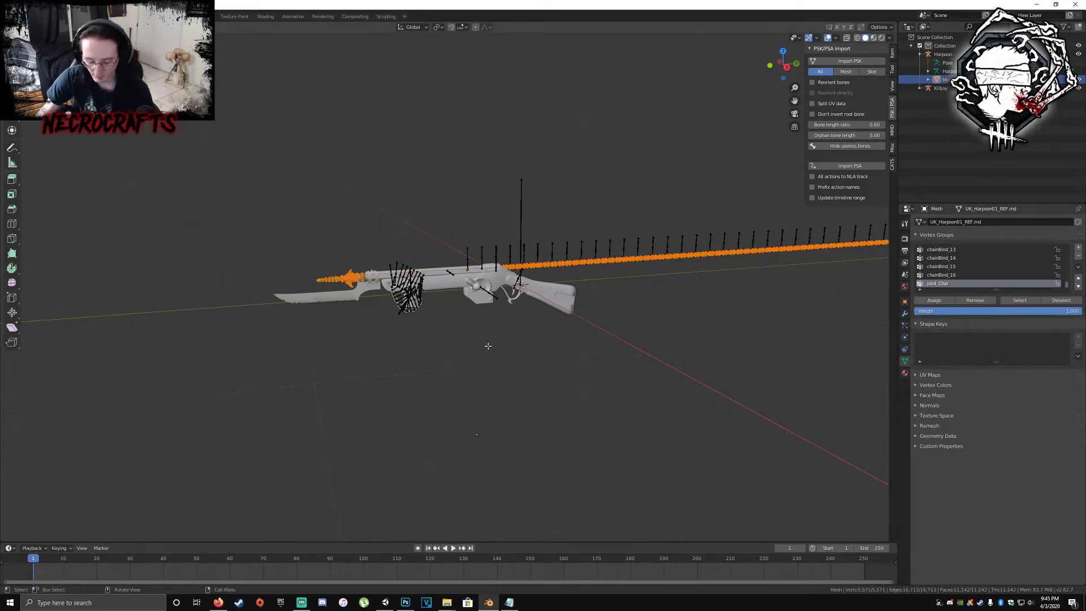
pyautogui.press('p')
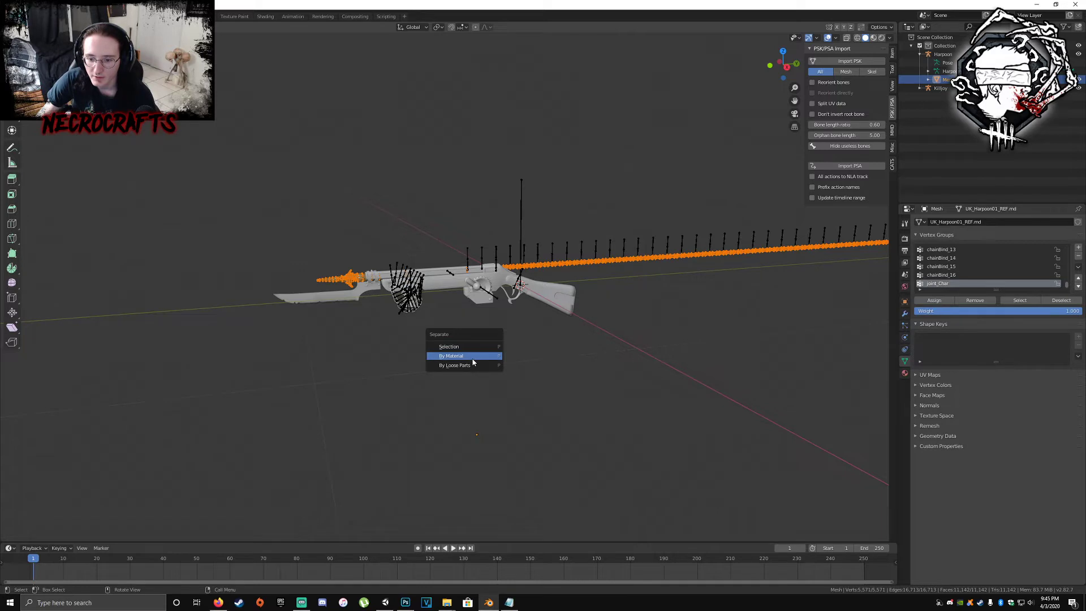
pyautogui.click(471, 357)
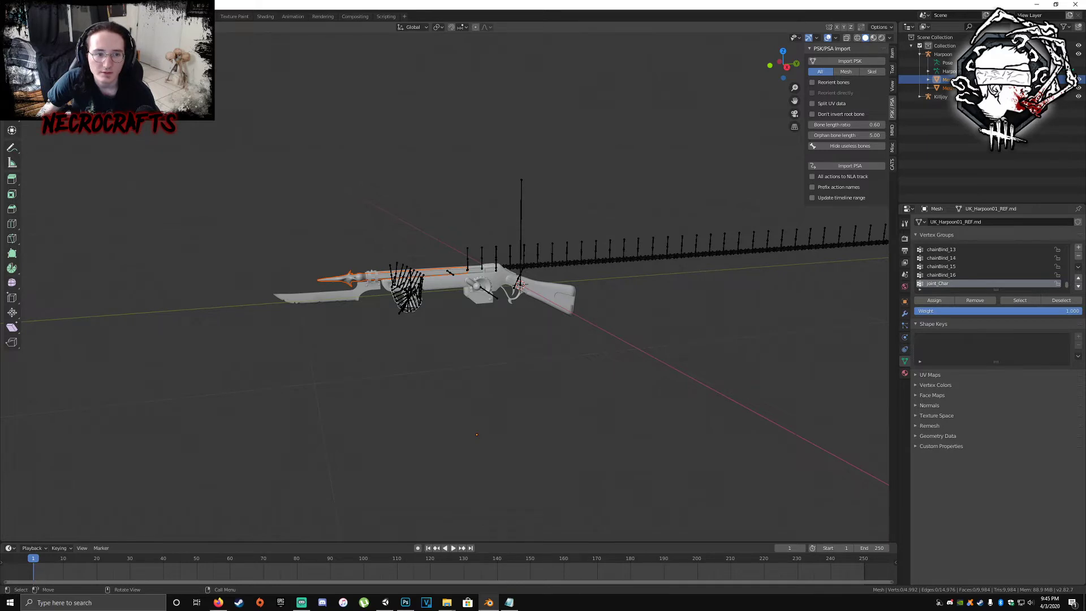
pyautogui.press('Tab')
pyautogui.press('Delete')
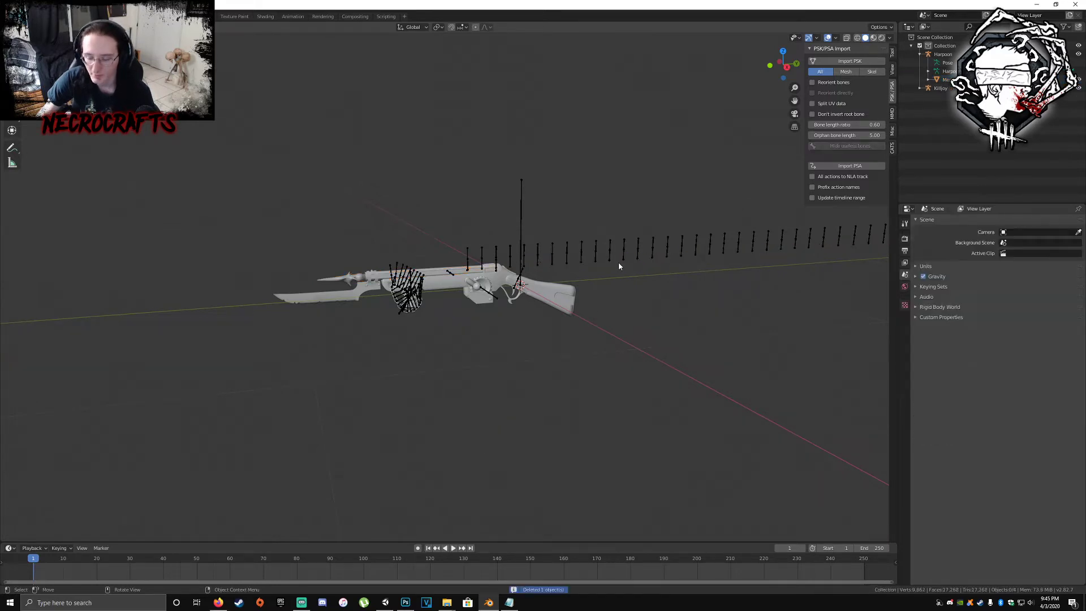
pyautogui.click(605, 257)
pyautogui.press('Delete')
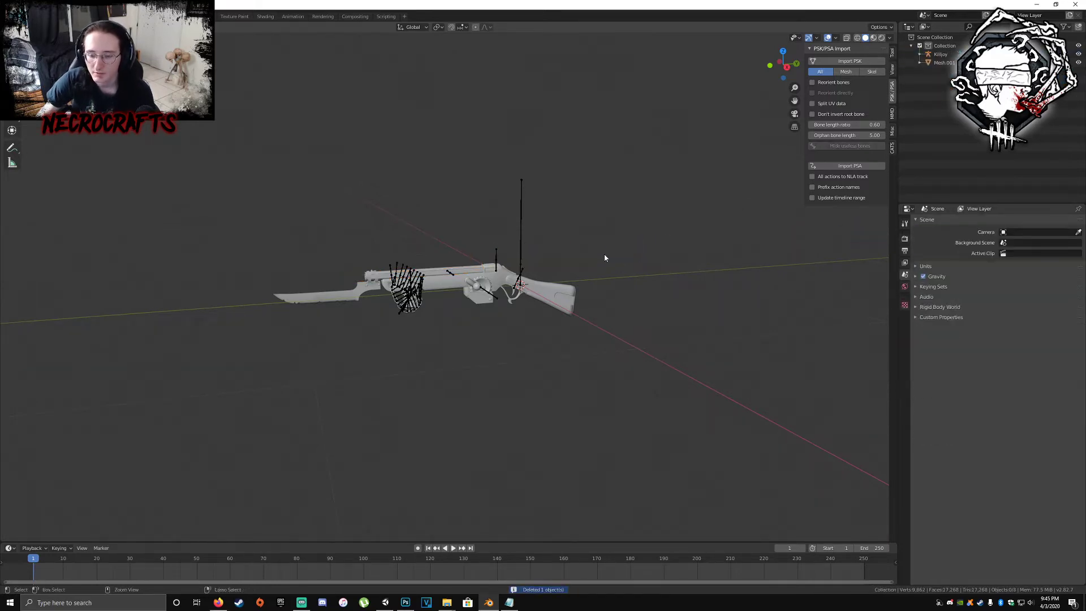
pyautogui.hotkey('ctrl', 'z')
# - Examine how the spear mesh sits in the Killjoy rifle's barrel and muzzle
pyautogui.click(348, 280)
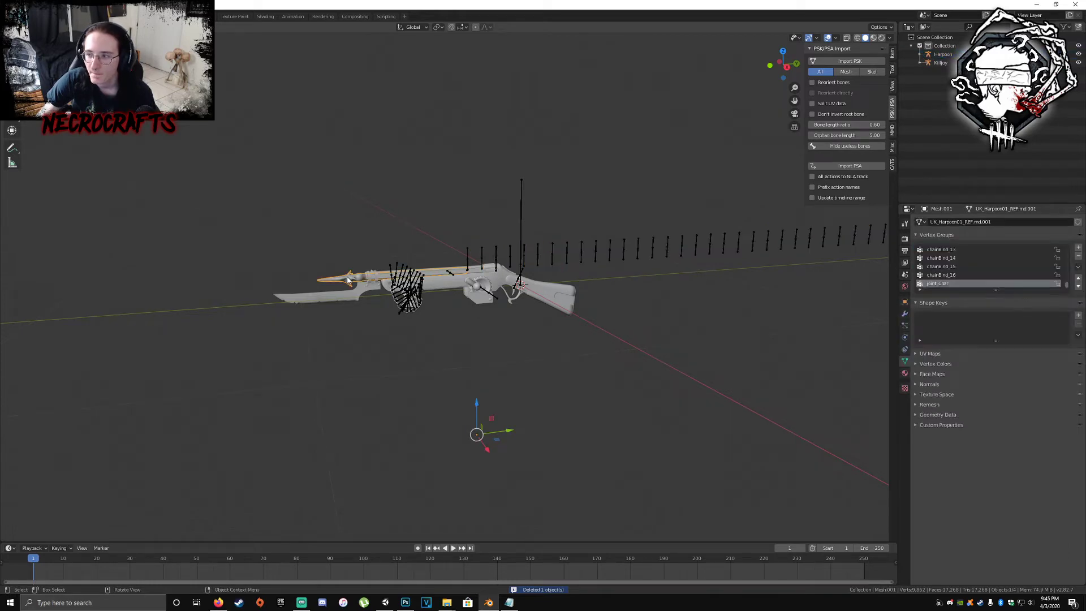
pyautogui.click(353, 294)
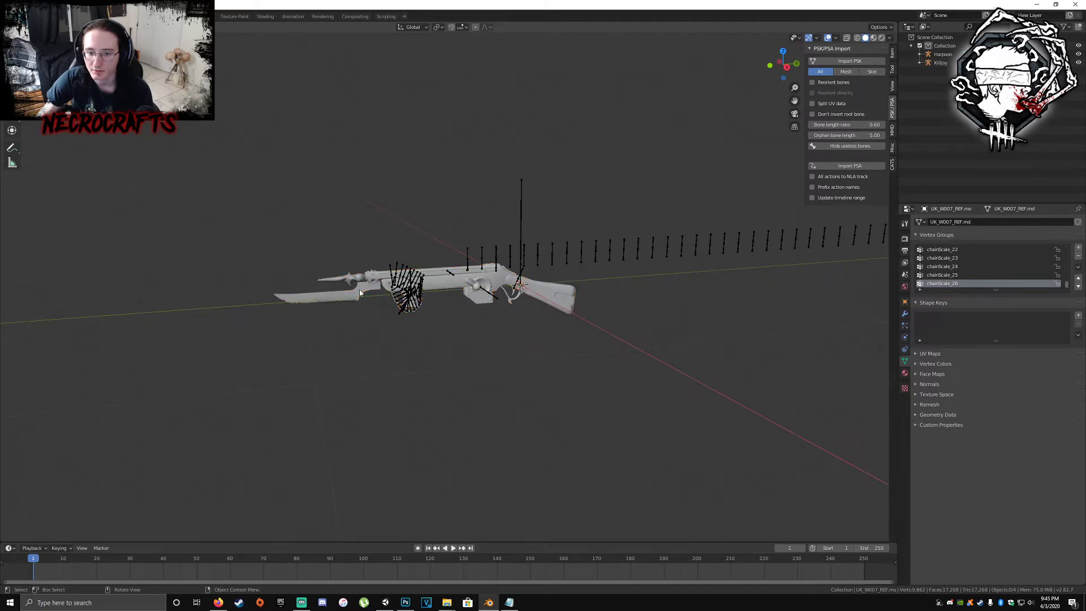
pyautogui.click(362, 292)
pyautogui.moveTo(388, 310); pyautogui.dragTo(449, 396, button='middle')
pyautogui.scroll(10, 483, 388)
pyautogui.scroll(-5, 442, 395)
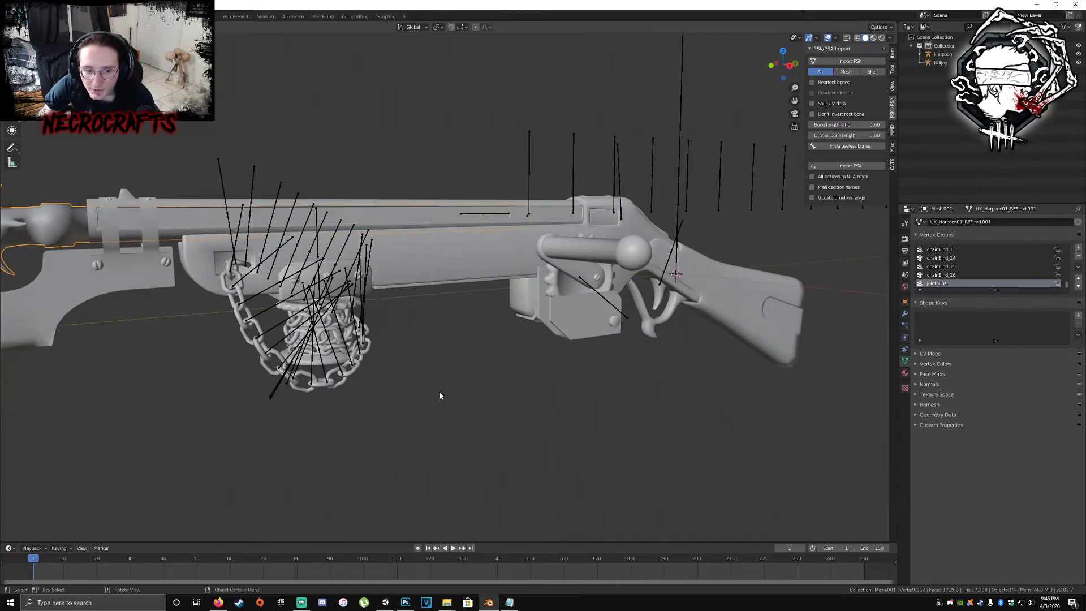
pyautogui.scroll(3, 421, 495)
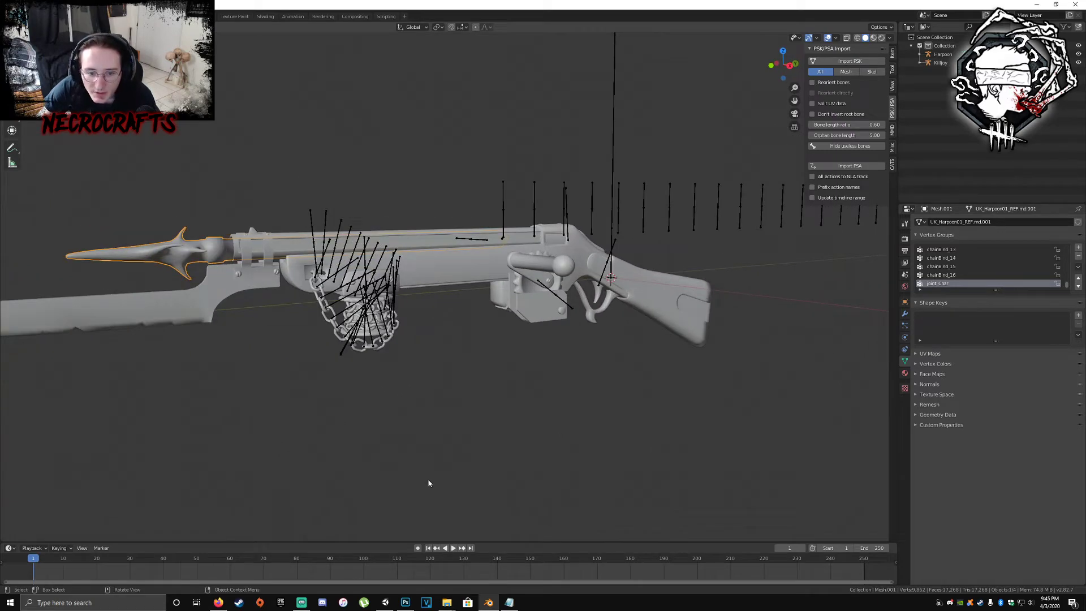
pyautogui.scroll(1, 428, 483)
pyautogui.press('Up')
pyautogui.scroll(-4, 438, 504)
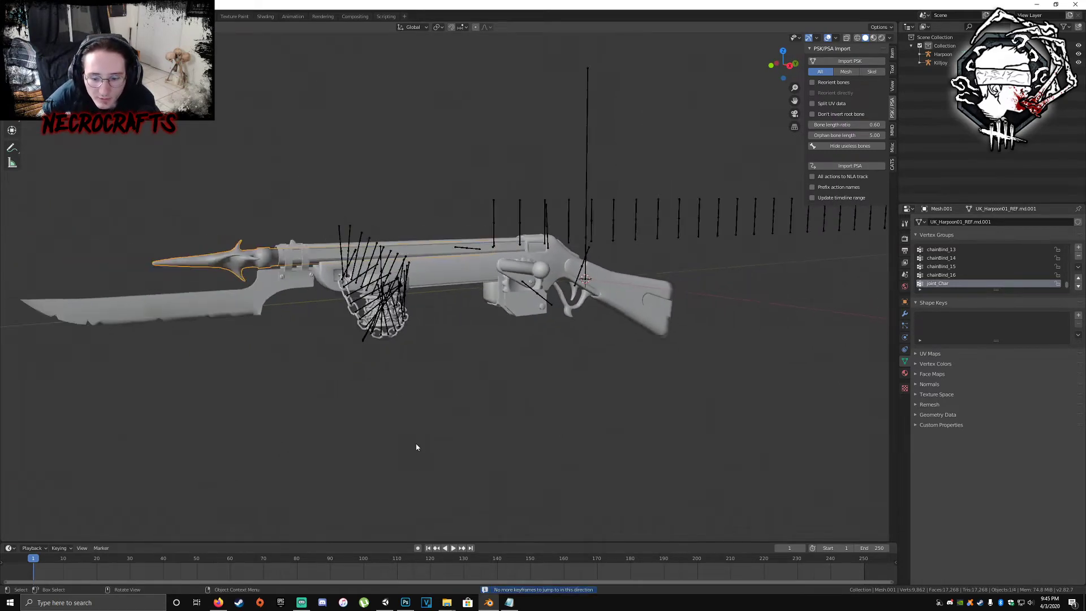
# - Fine-tune the spear mesh's height in the rifle's barrel along the Z axis
pyautogui.hotkey('alt', 'a')
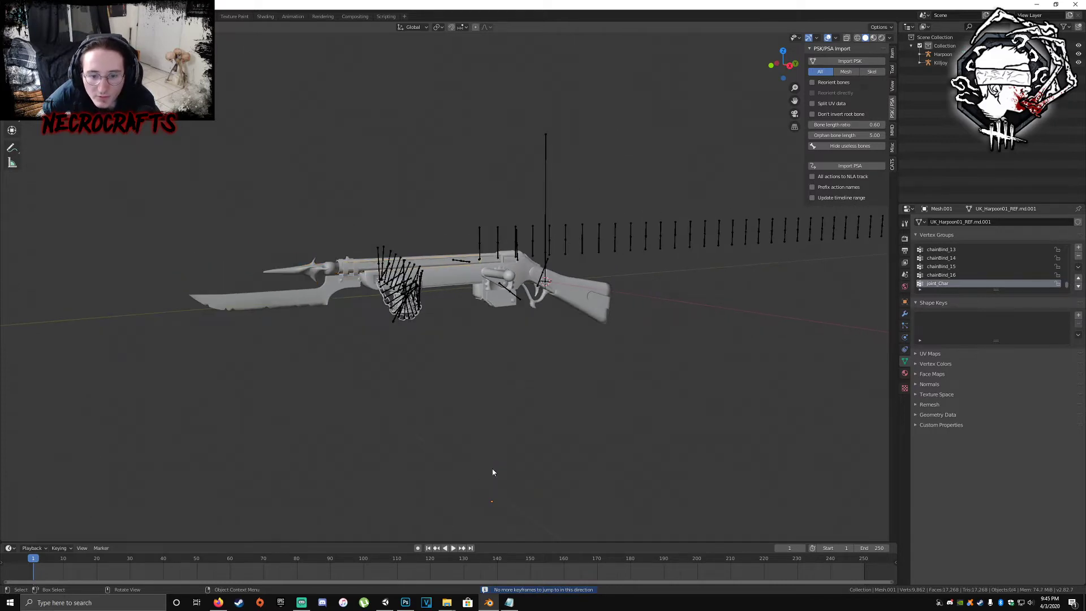
pyautogui.click(328, 264)
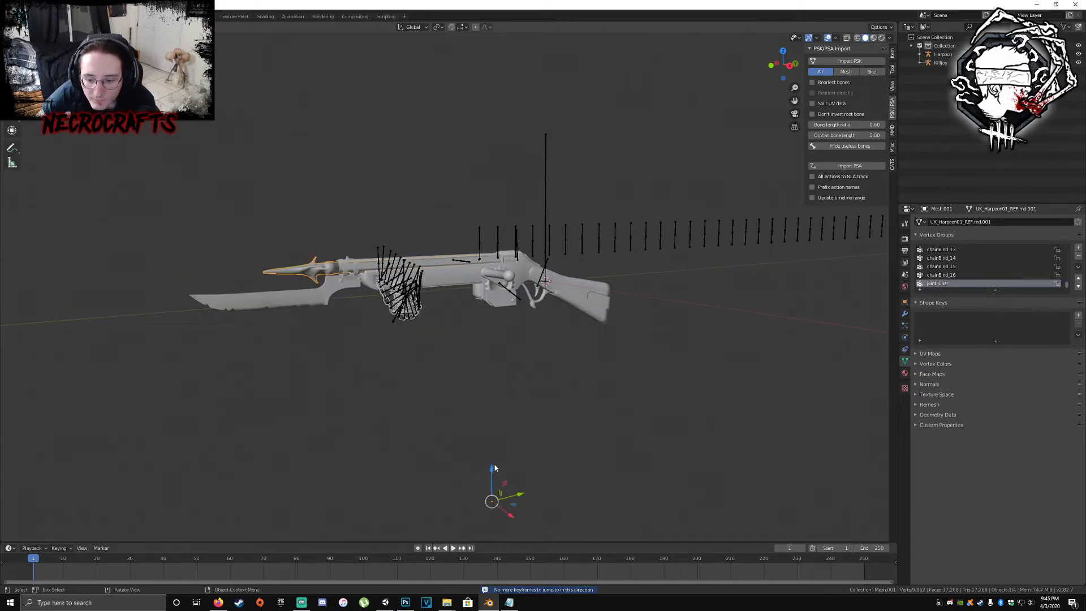
pyautogui.press('g')
pyautogui.press('z')
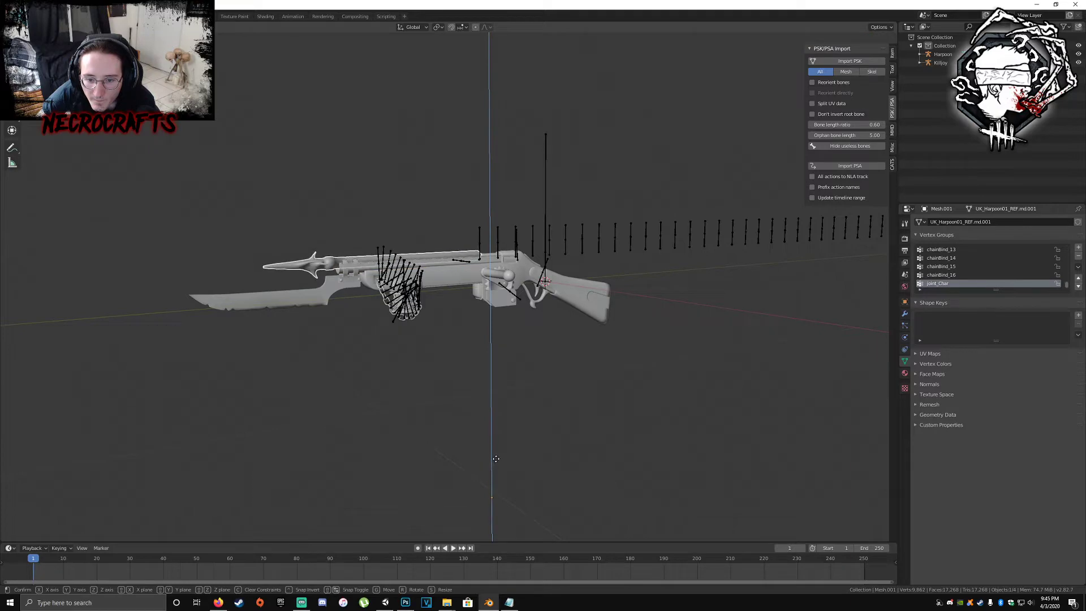
pyautogui.click(405, 412)
pyautogui.moveTo(405, 413); pyautogui.dragTo(439, 485, button='middle')
pyautogui.scroll(2, 476, 422)
pyautogui.scroll(4, 492, 409)
pyautogui.scroll(-3, 439, 487)
pyautogui.moveTo(516, 477); pyautogui.dragTo(520, 470)
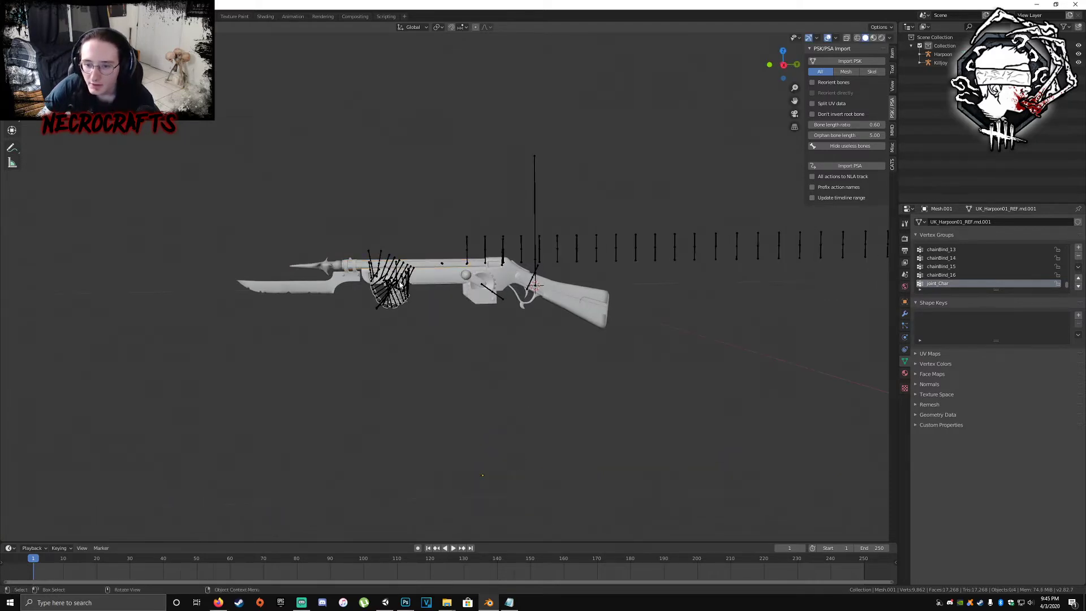
# - Join the spear mesh into the Killjoy rifle mesh, delete the Harpoon armature and select the Killjoy armature
pyautogui.keyDown('shift'); pyautogui.click(342, 281); pyautogui.keyUp('shift')
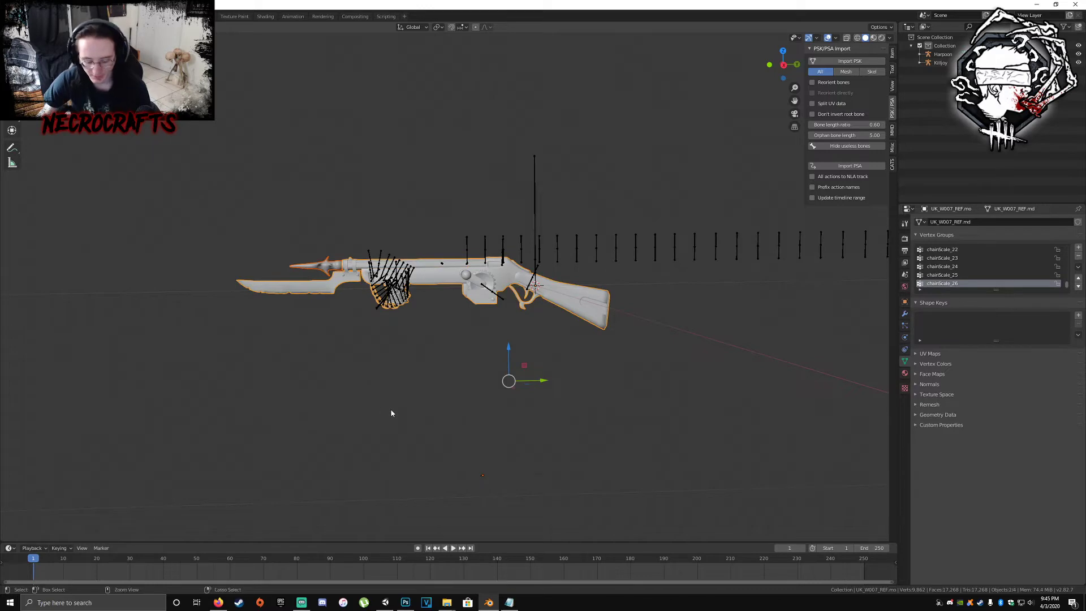
pyautogui.hotkey('ctrl', 'j')
pyautogui.click(605, 241)
pyautogui.click(616, 249)
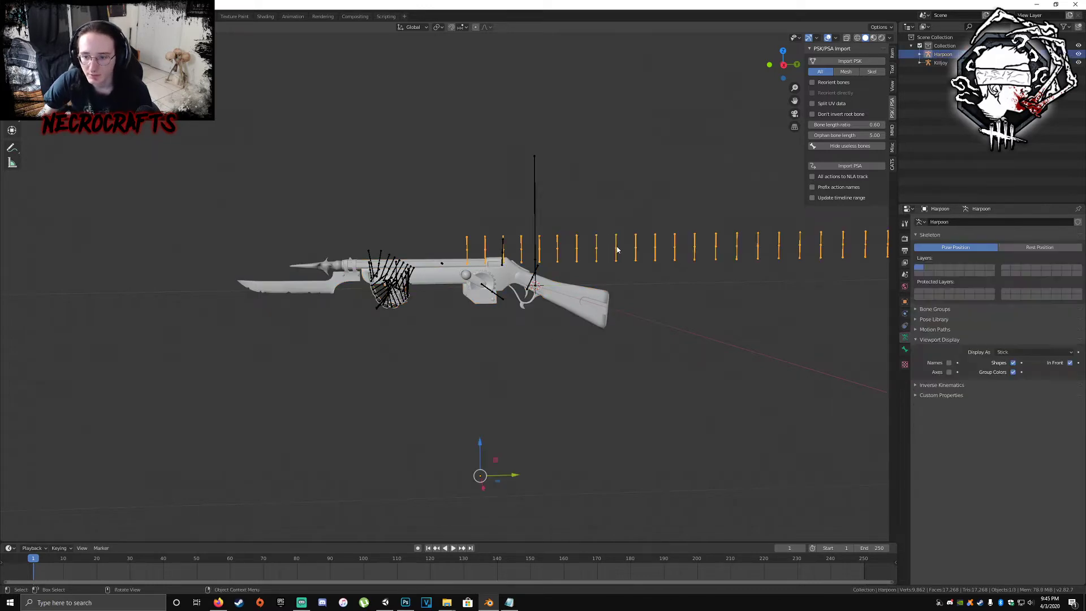
pyautogui.press('Delete')
pyautogui.moveTo(555, 267); pyautogui.dragTo(531, 205, button='middle')
pyautogui.click(531, 206)
pyautogui.moveTo(453, 308); pyautogui.dragTo(455, 325, button='middle')
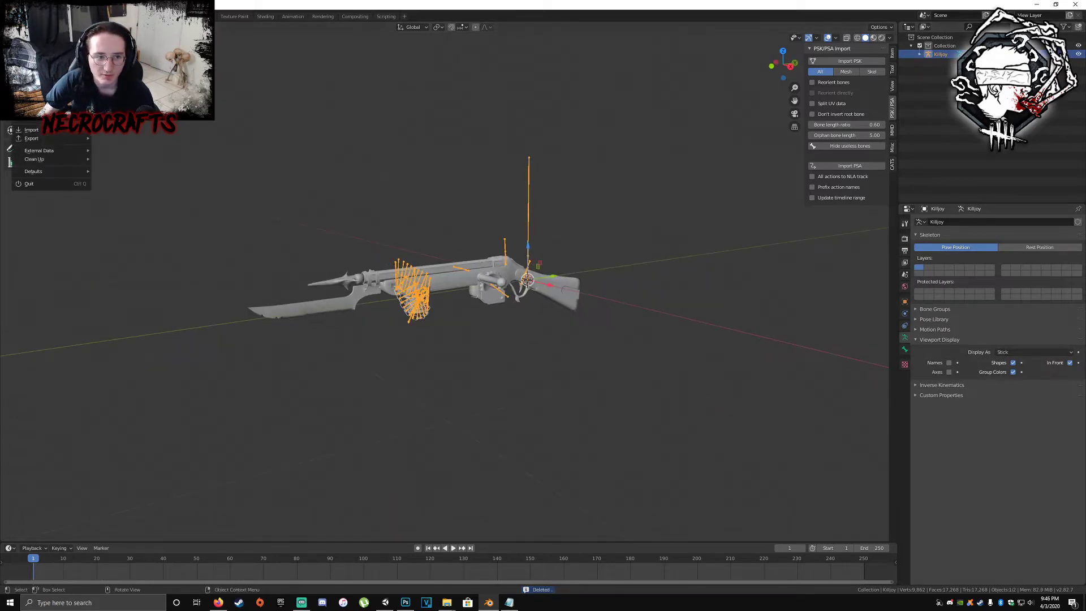
pyautogui.click(19, 16)
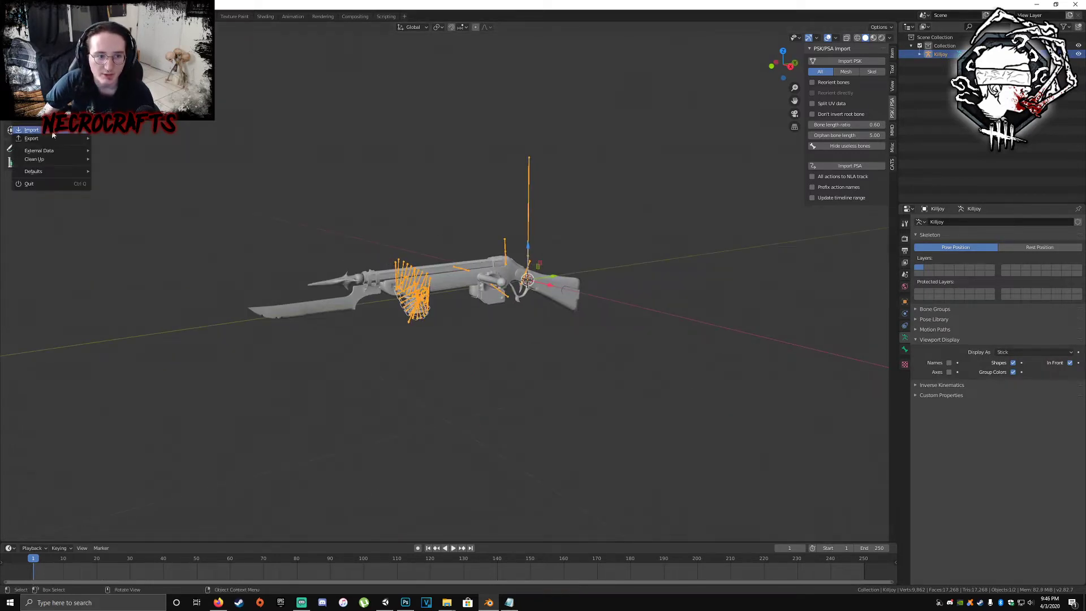
pyautogui.moveTo(50, 137)
pyautogui.click(114, 188)
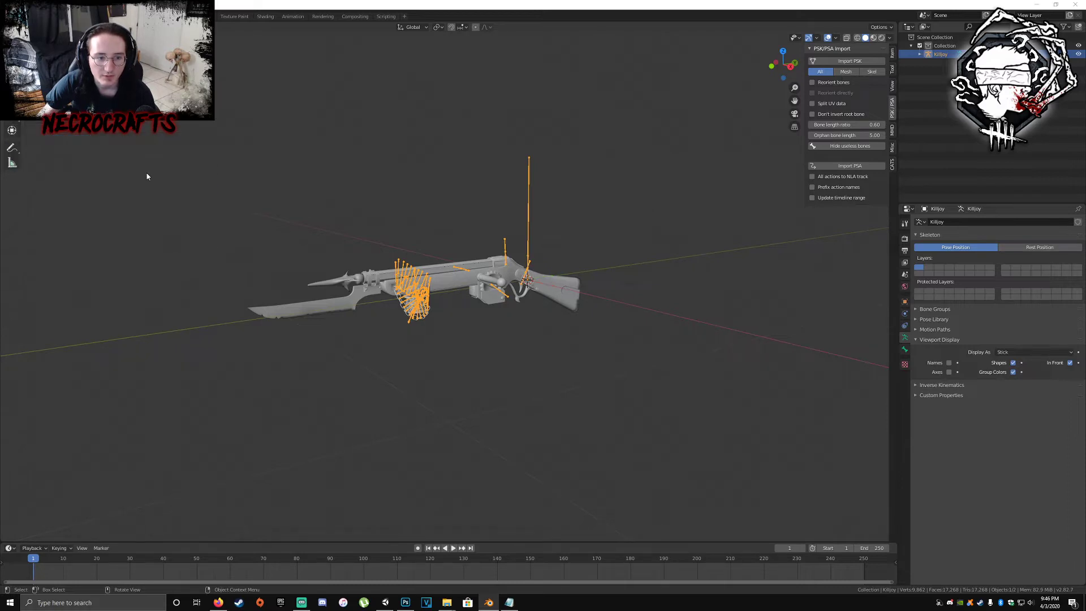
pyautogui.click(355, 335)
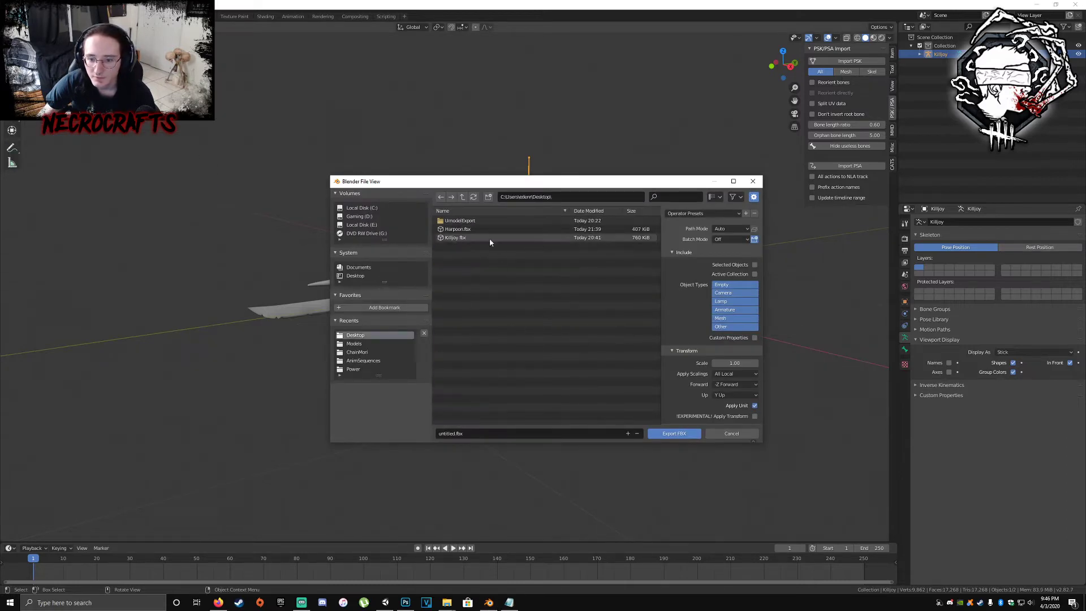
pyautogui.click(735, 433)
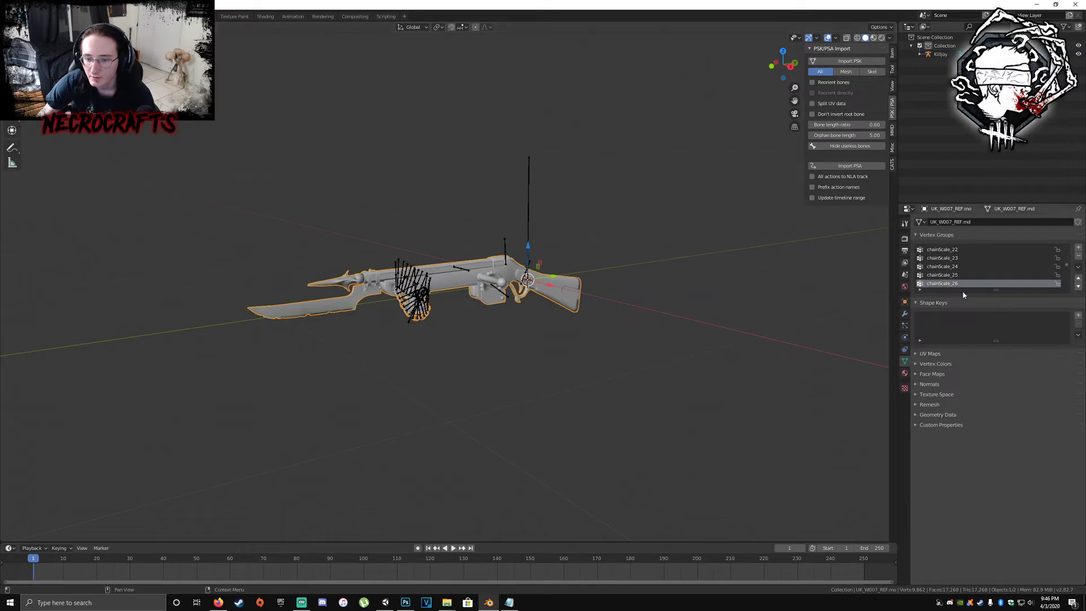
# - Set the MMD ambient, specular and diffuse colors of the rifle's MI_UKWharpon01 material to full white
pyautogui.click(904, 373)
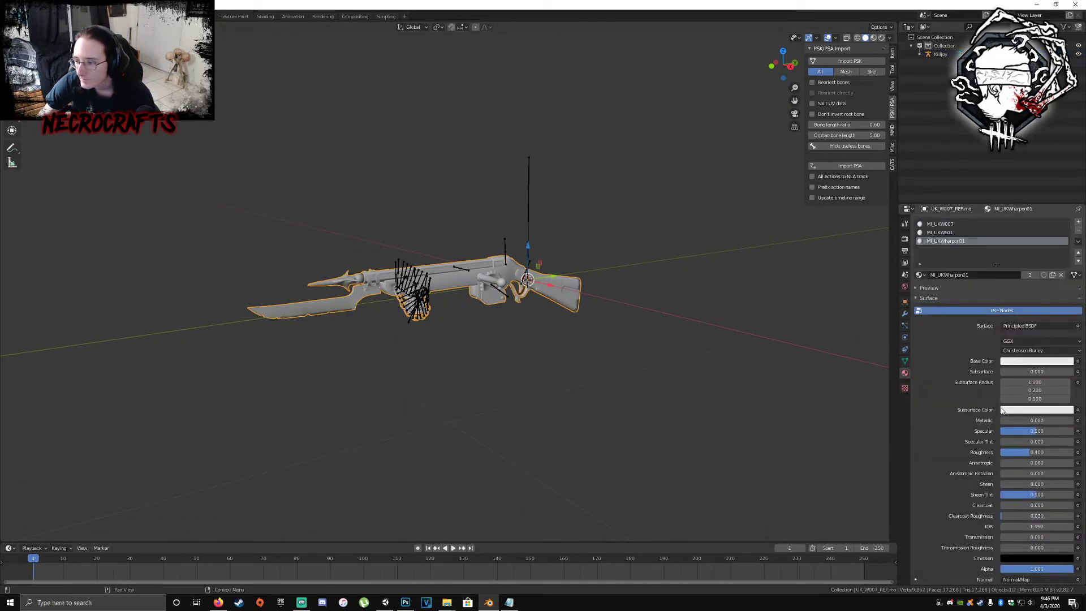
pyautogui.scroll(-10, 1000, 496)
pyautogui.scroll(-5, 1000, 496)
pyautogui.click(983, 515)
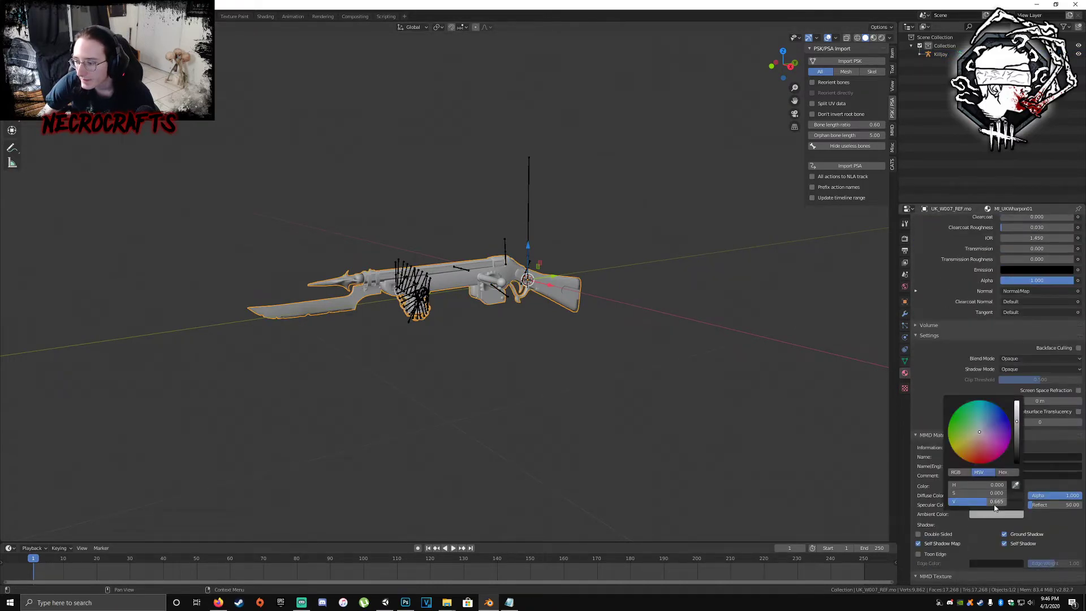
pyautogui.scroll(-4, 995, 509)
pyautogui.click(991, 415)
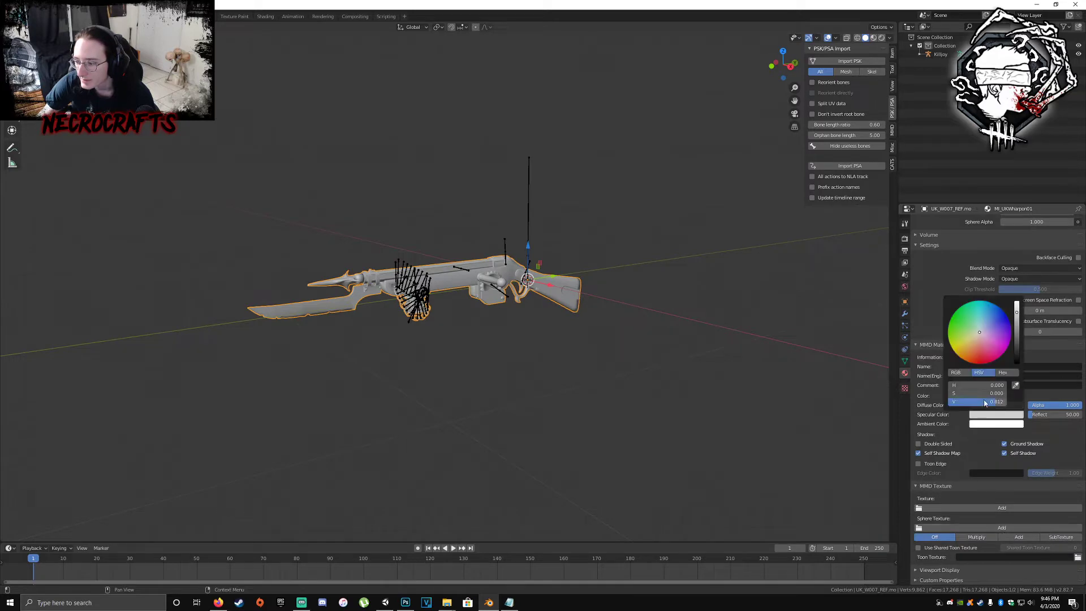
pyautogui.moveTo(984, 403); pyautogui.dragTo(1016, 391)
pyautogui.click(988, 406)
# - Set the MMD ambient, specular and diffuse colors of the MI_UKWS01 material to full white
pyautogui.scroll(5, 975, 499)
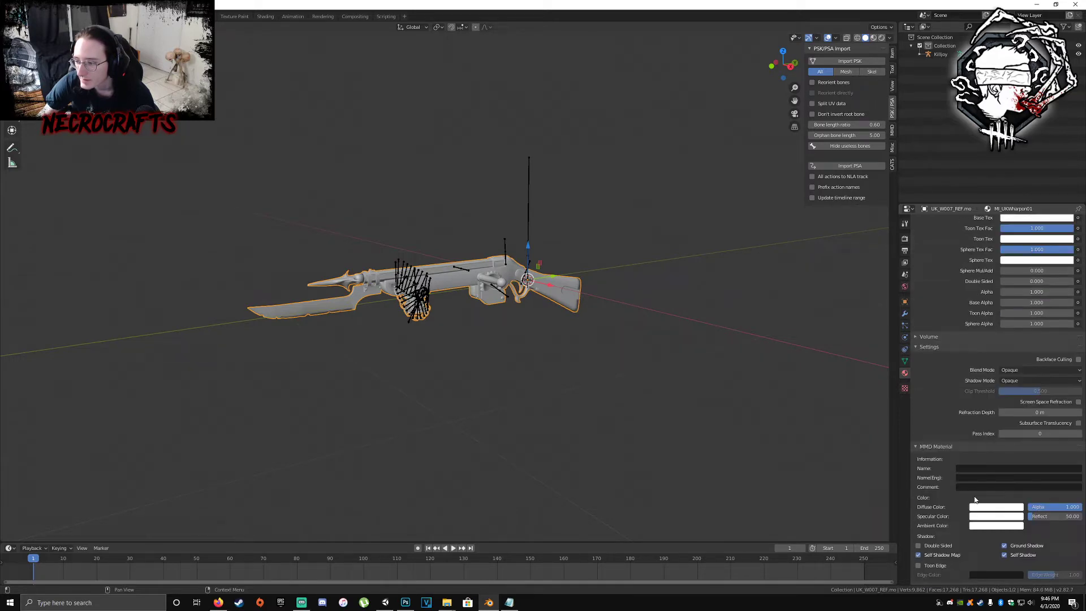
pyautogui.scroll(8, 975, 497)
pyautogui.click(958, 233)
pyautogui.scroll(-11, 989, 450)
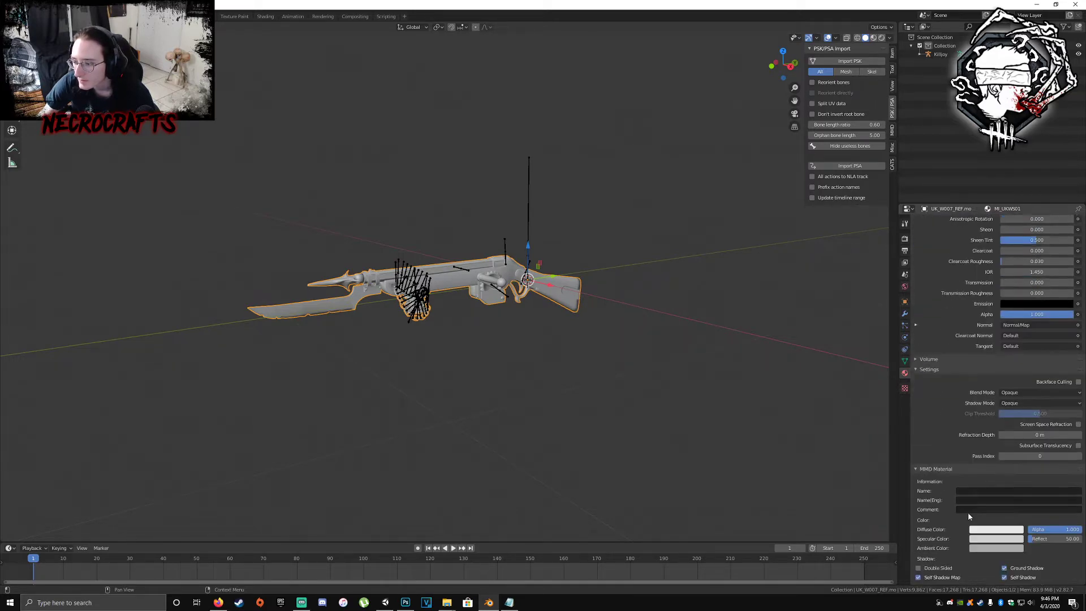
pyautogui.scroll(-3, 979, 497)
pyautogui.click(992, 483)
pyautogui.moveTo(984, 470); pyautogui.dragTo(1005, 470)
pyautogui.scroll(-3, 995, 497)
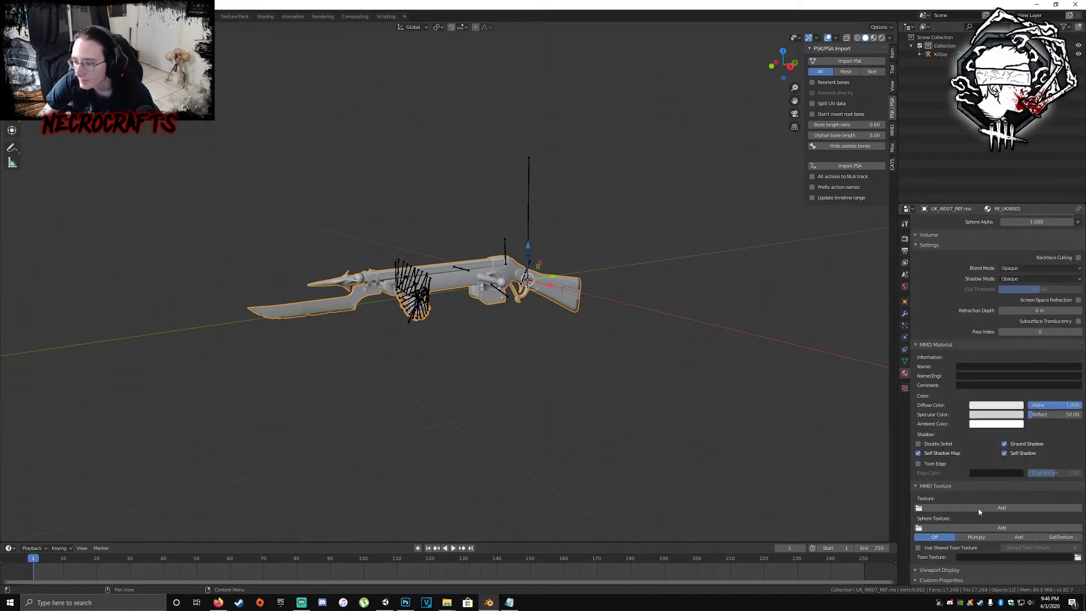
pyautogui.click(991, 415)
pyautogui.moveTo(987, 402); pyautogui.dragTo(1007, 402)
pyautogui.click(987, 405)
# - Set the MMD ambient, specular and diffuse colors of the MI_UKW007 material to full white
pyautogui.scroll(12, 990, 453)
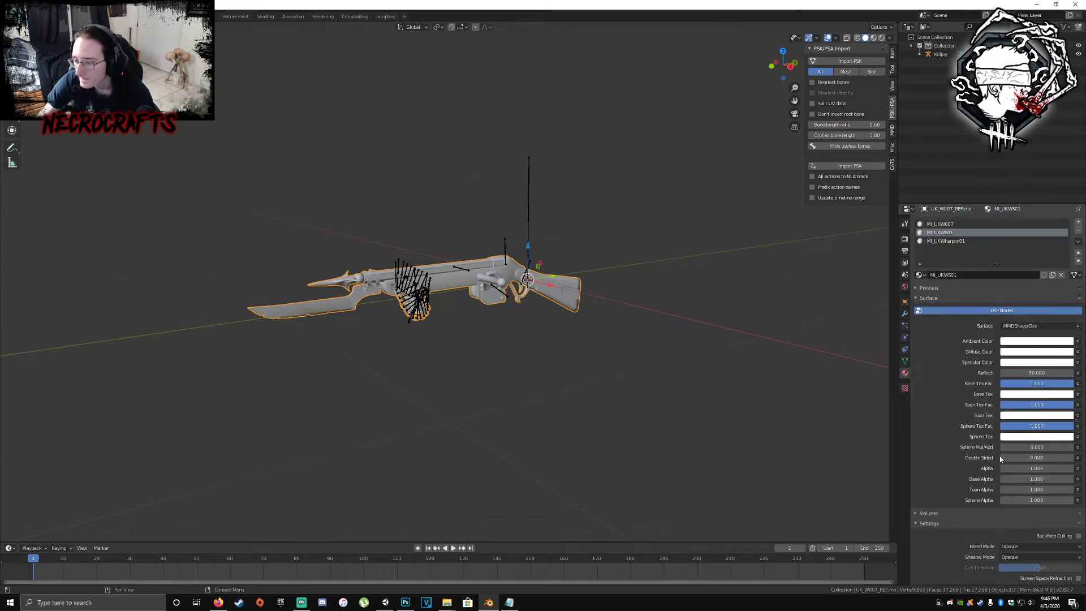
pyautogui.click(940, 224)
pyautogui.scroll(-10, 990, 509)
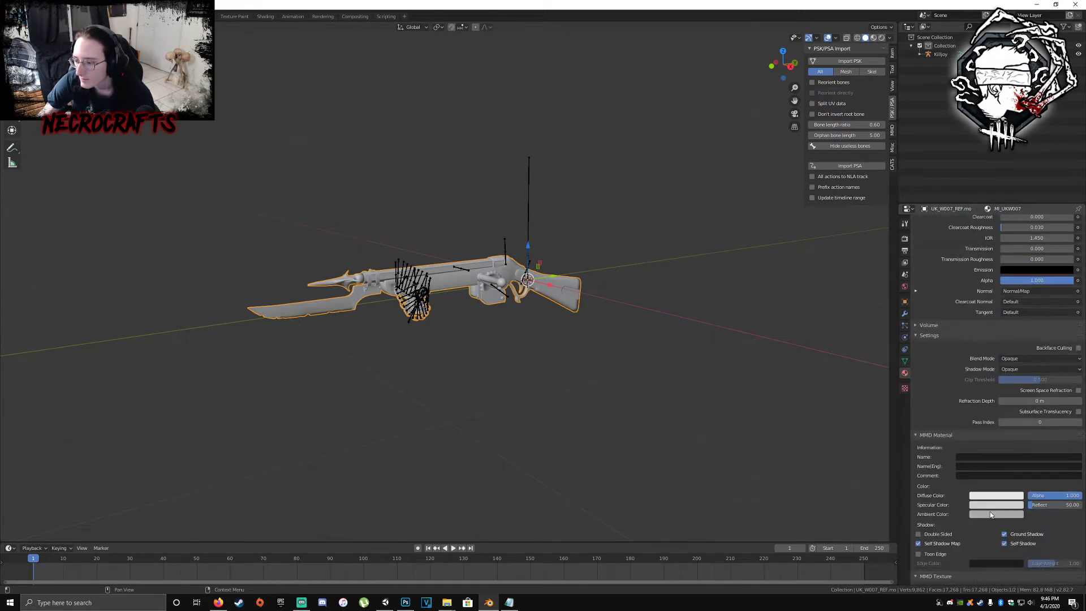
pyautogui.click(990, 514)
pyautogui.moveTo(991, 502); pyautogui.dragTo(1011, 501)
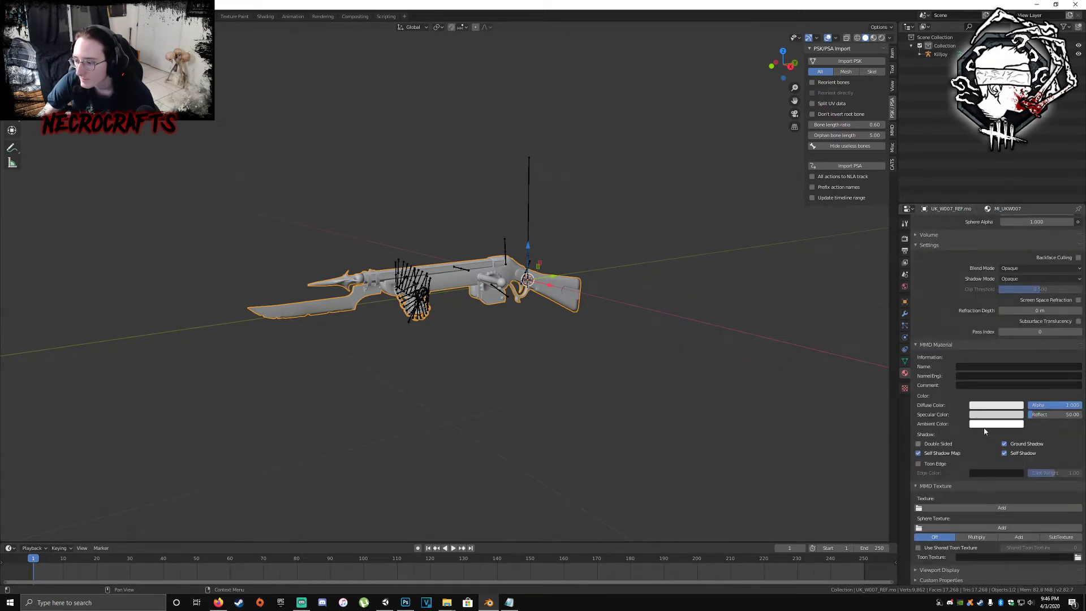
pyautogui.click(987, 416)
pyautogui.moveTo(987, 414); pyautogui.dragTo(1012, 415)
pyautogui.click(991, 405)
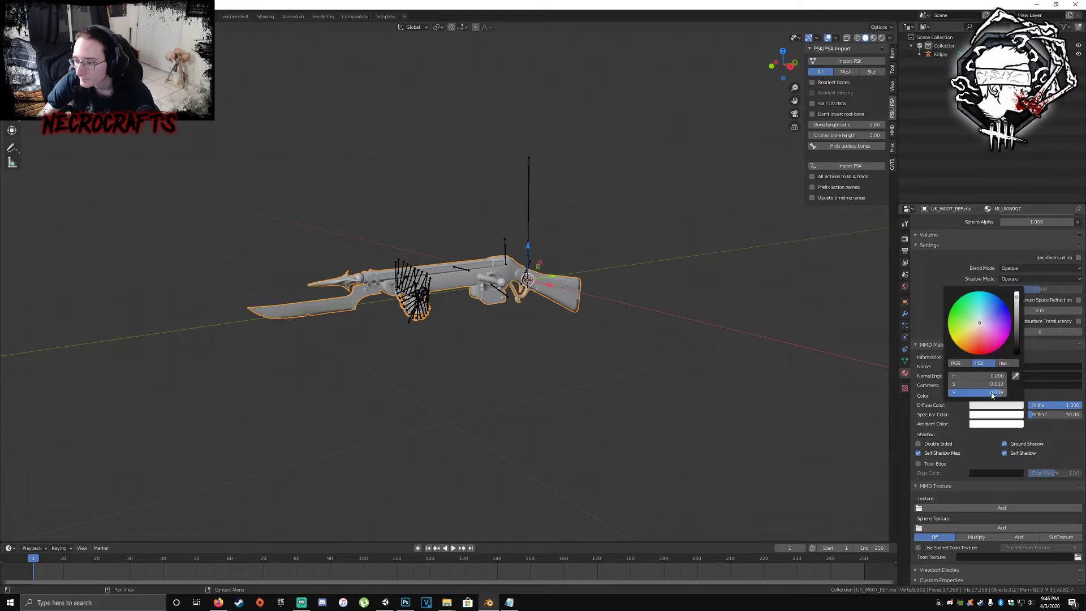
pyautogui.scroll(10, 996, 483)
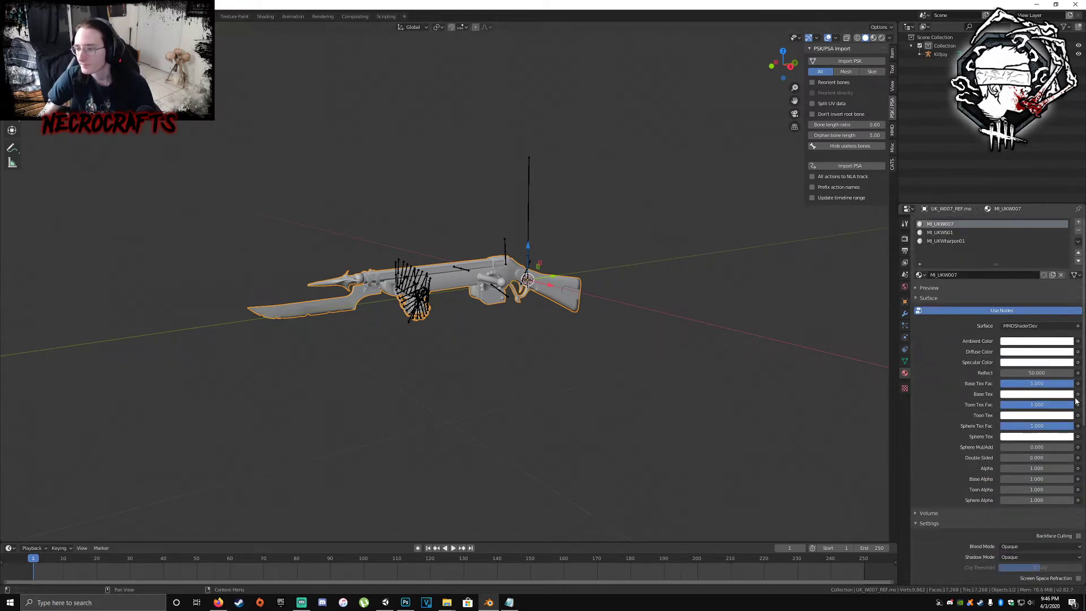
pyautogui.scroll(-10, 1063, 405)
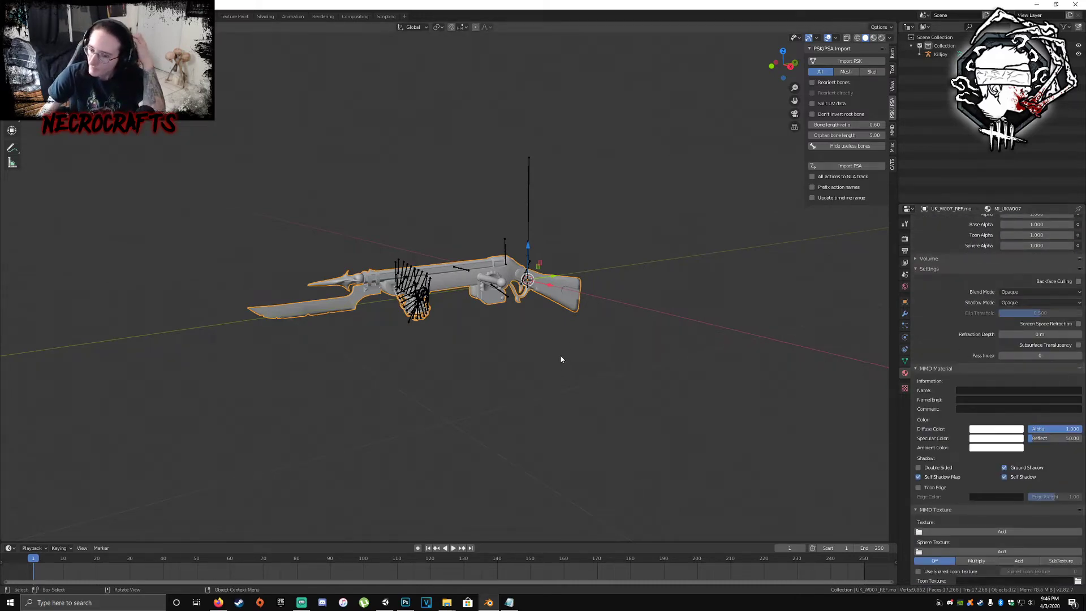
# - Export the merged Killjoy rifle to the Desktop as an FBX file named Killjoy2.fbx
pyautogui.moveTo(561, 359)
pyautogui.mouseDown(button='middle')
pyautogui.moveTo(518, 358)
pyautogui.moveTo(546, 353)
pyautogui.mouseUp(button='middle')
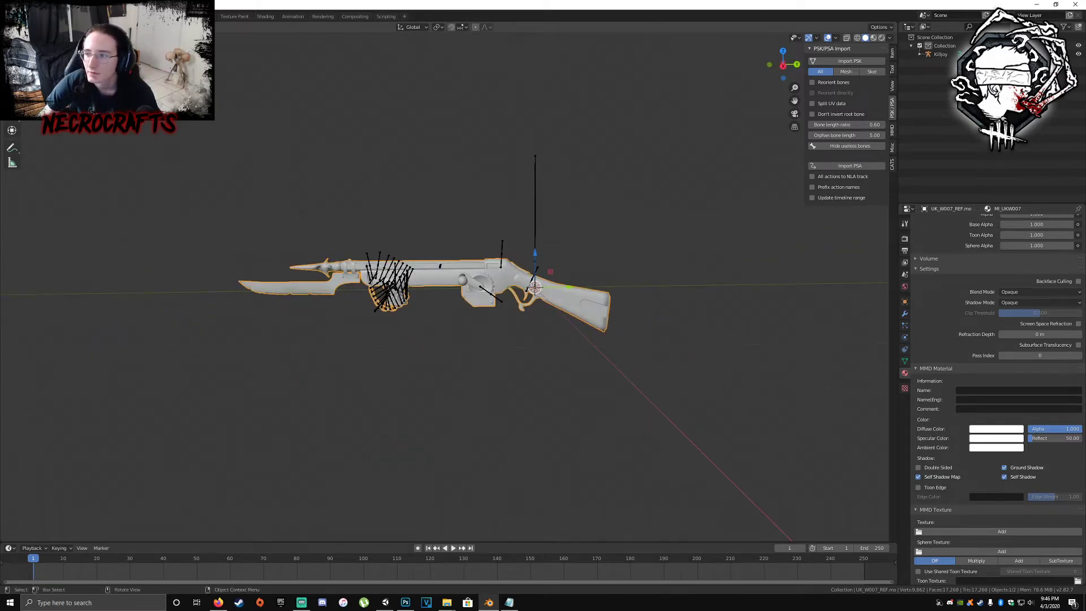
pyautogui.press('F4')
pyautogui.moveTo(34, 138)
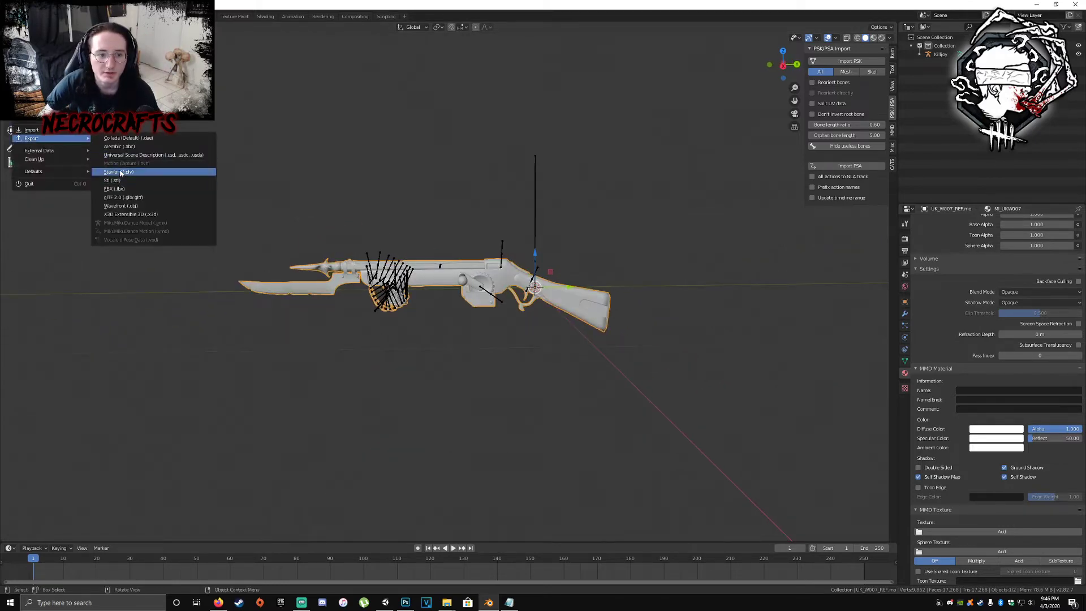
pyautogui.click(115, 189)
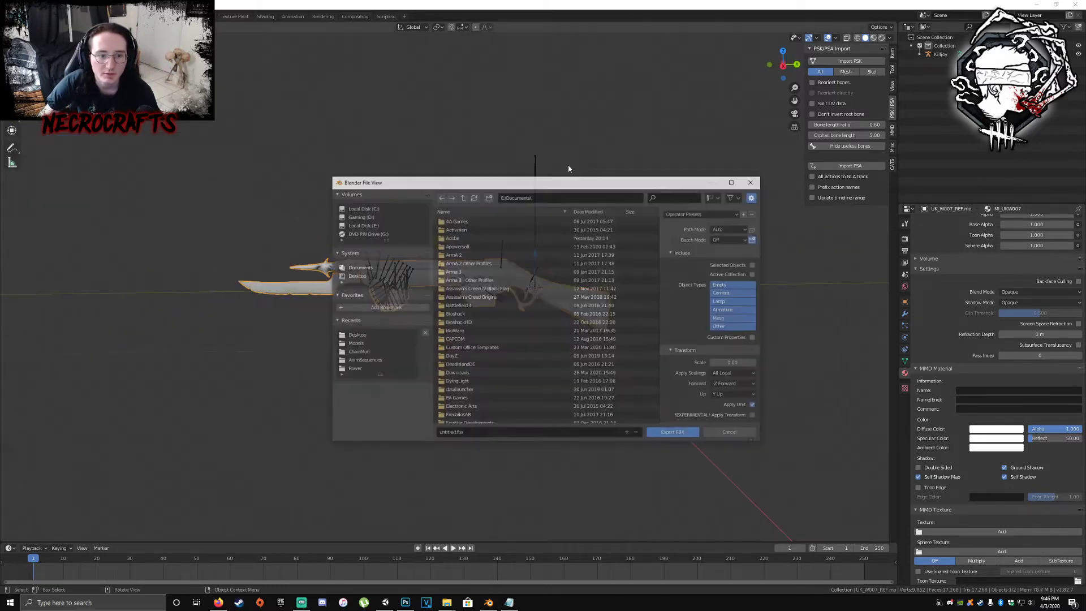
pyautogui.click(352, 276)
pyautogui.click(465, 238)
pyautogui.click(458, 436)
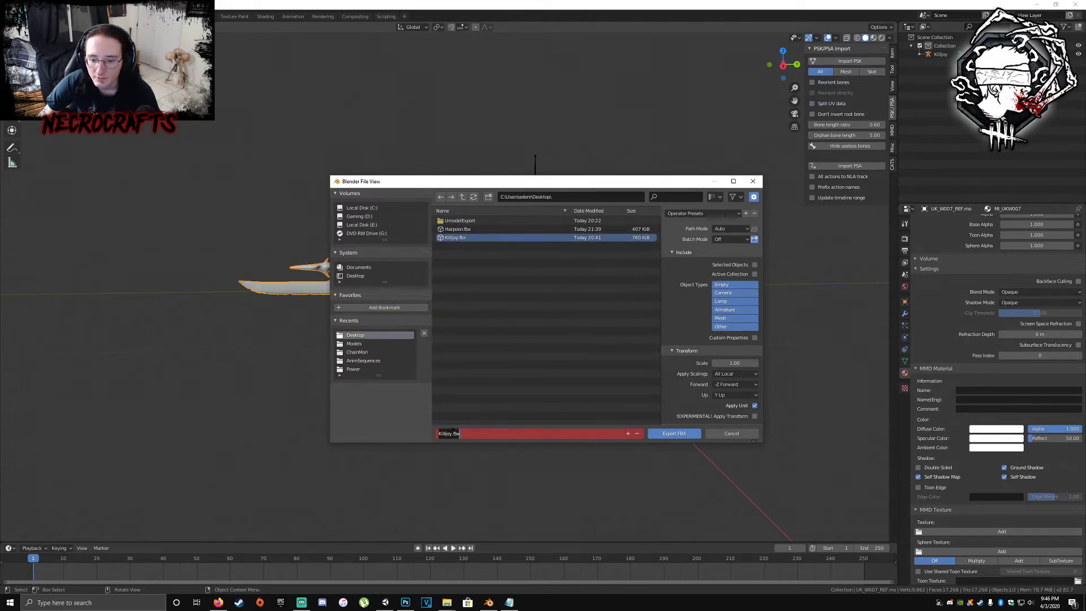
pyautogui.write('2')
pyautogui.click(673, 433)
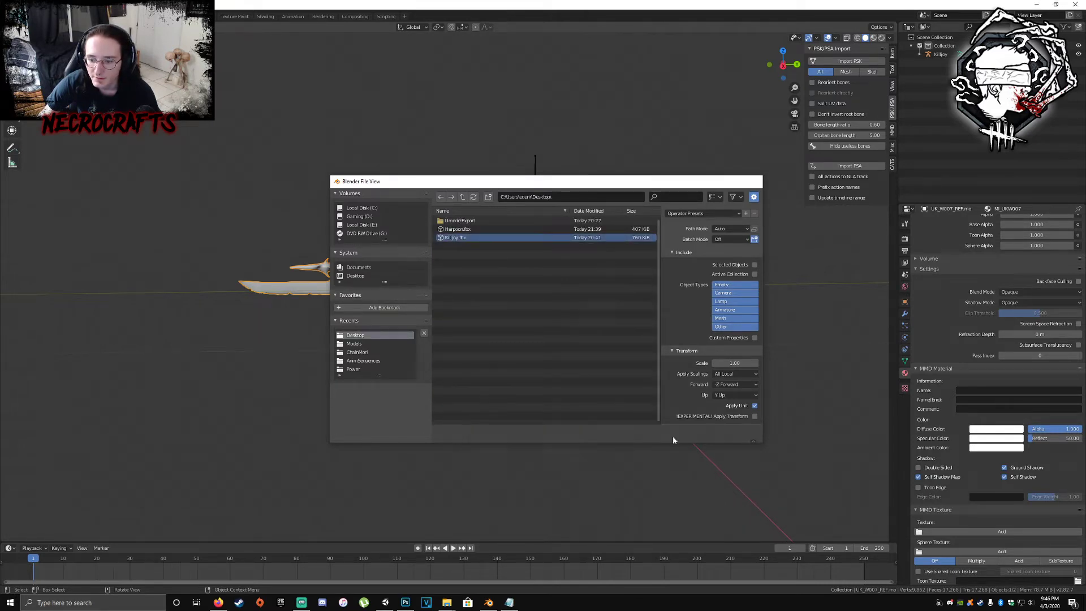
# - Switch to Unity and open the Deathslinger (Double-Crossed) folder inside the Deathslinger Weapons assets
pyautogui.hotkey('alt', 'Tab')
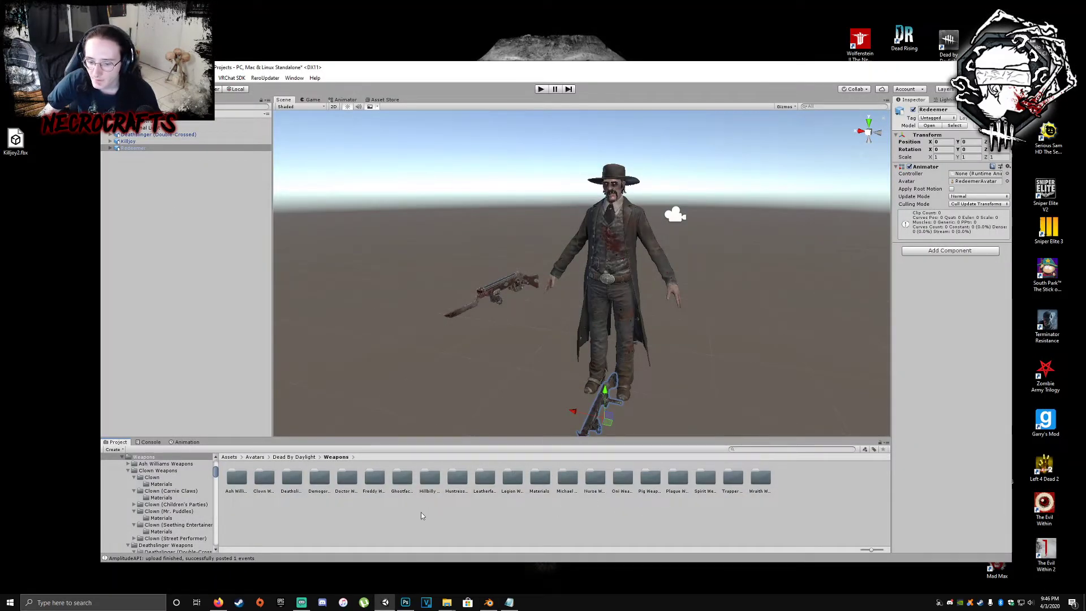
pyautogui.click(287, 485)
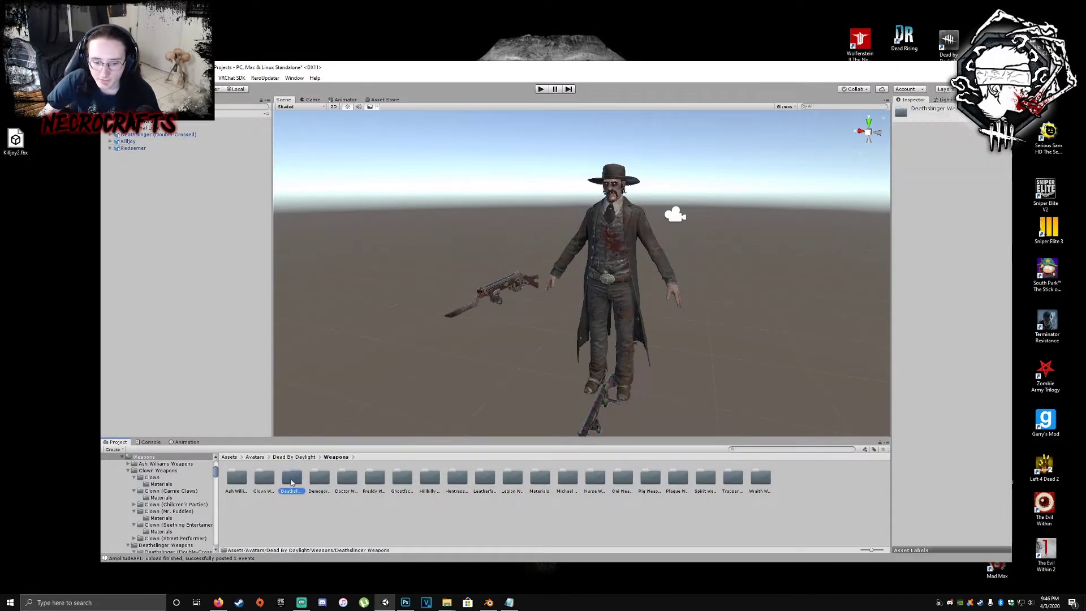
pyautogui.doubleClick(291, 483)
pyautogui.click(233, 478)
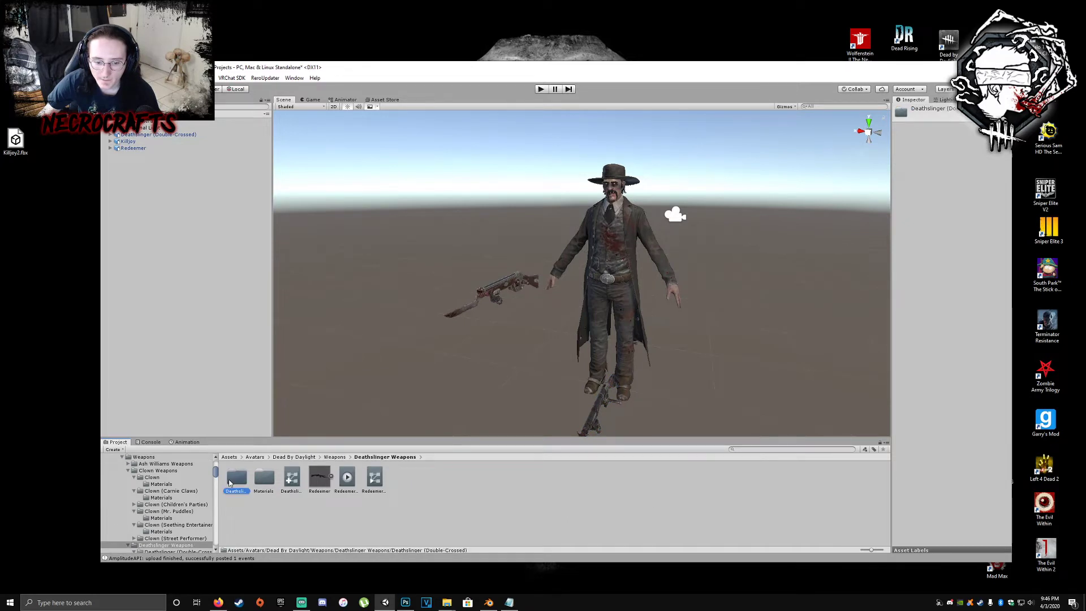
pyautogui.doubleClick(232, 478)
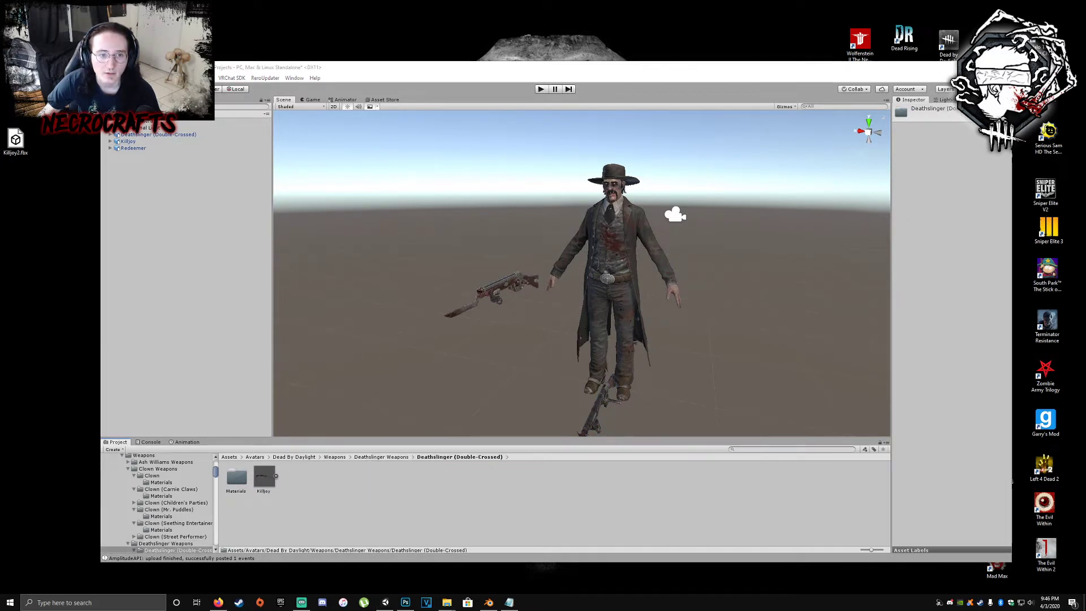
# - Rename the exported FBX file on the desktop to Killjoy.fbx
pyautogui.click(24, 150)
pyautogui.press('F2')
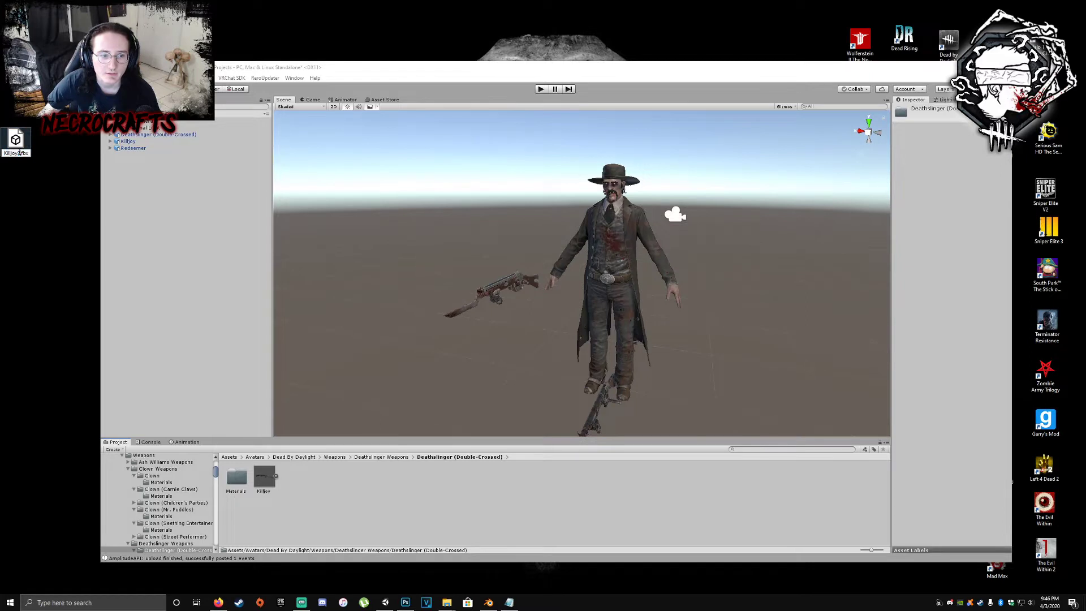
pyautogui.press('BackSpace')
pyautogui.click(19, 230)
pyautogui.moveTo(21, 141); pyautogui.dragTo(380, 495)
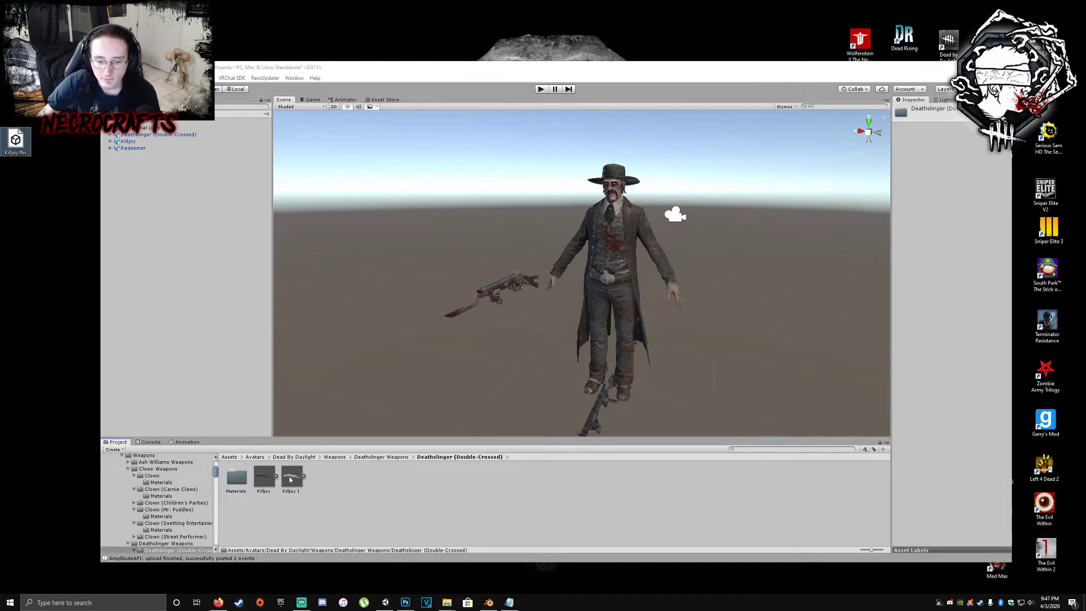
pyautogui.click(290, 480)
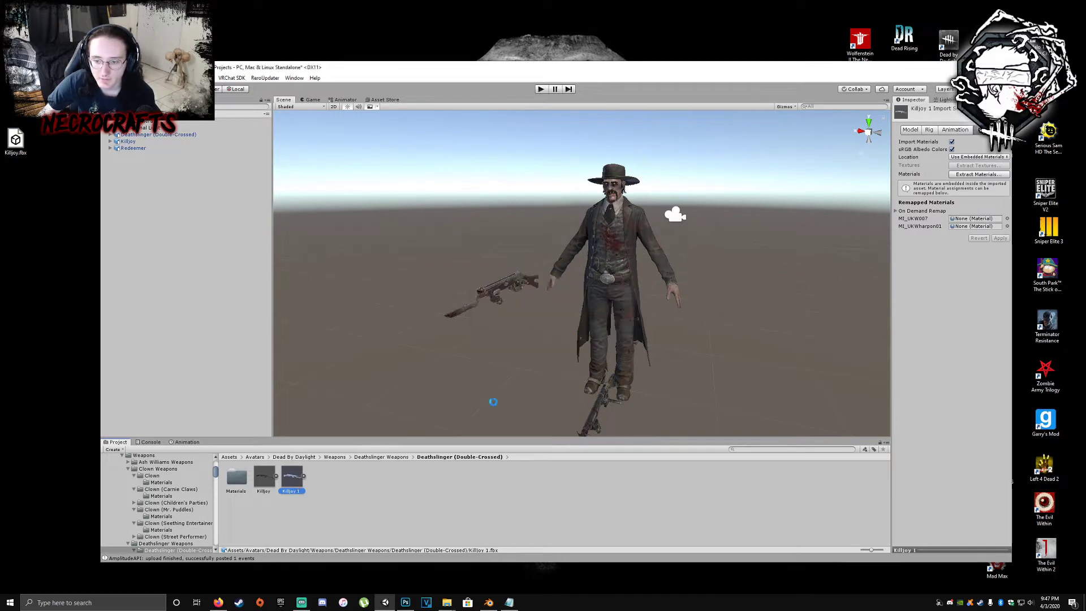
pyautogui.press('Delete')
pyautogui.press('Return')
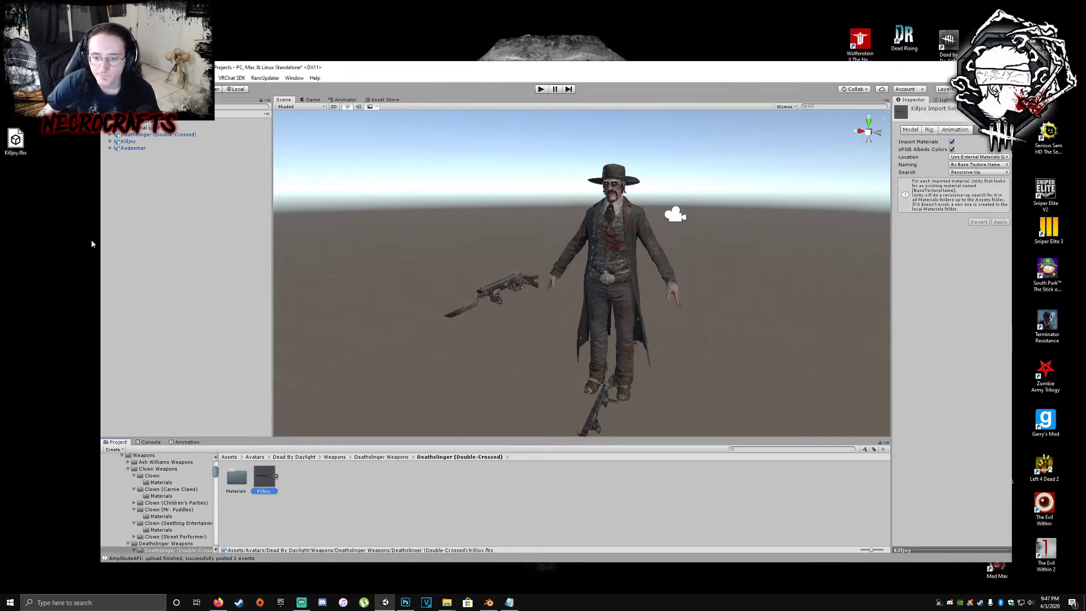
# - Replace the existing Killjoy model in the Deathslinger (Double-Crossed) folder with the new Killjoy.fbx and check it in the scene
pyautogui.moveTo(262, 447); pyautogui.dragTo(492, 496)
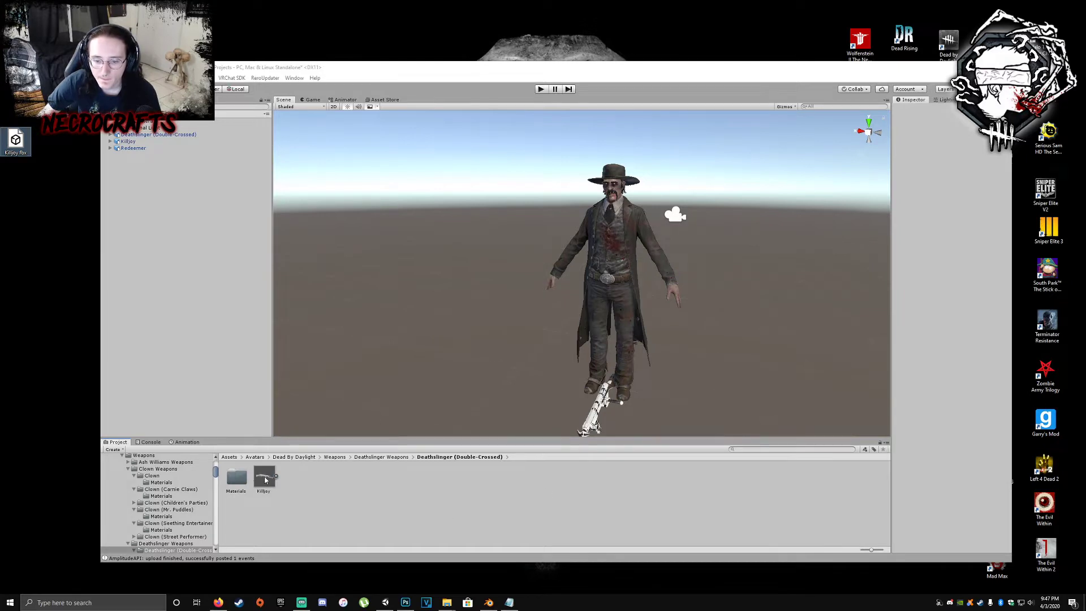
pyautogui.click(264, 479)
pyautogui.moveTo(604, 423); pyautogui.dragTo(523, 331, button='middle')
pyautogui.scroll(8, 524, 330)
pyautogui.scroll(5, 524, 330)
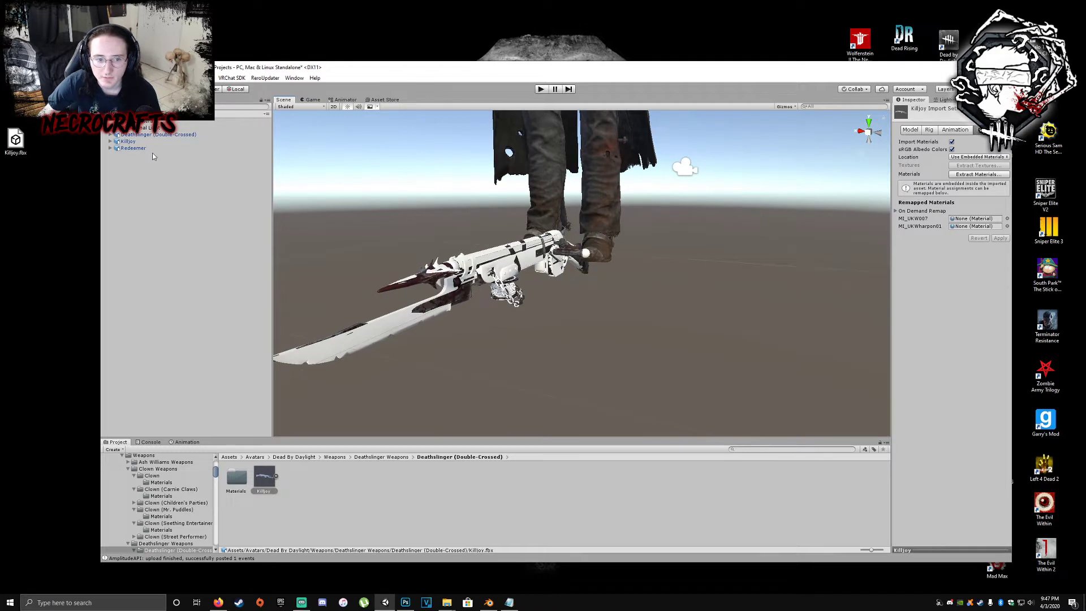
# - Delete the old Killjoy and Redeemer objects from the scene and add the updated Killjoy model to it
pyautogui.click(141, 143)
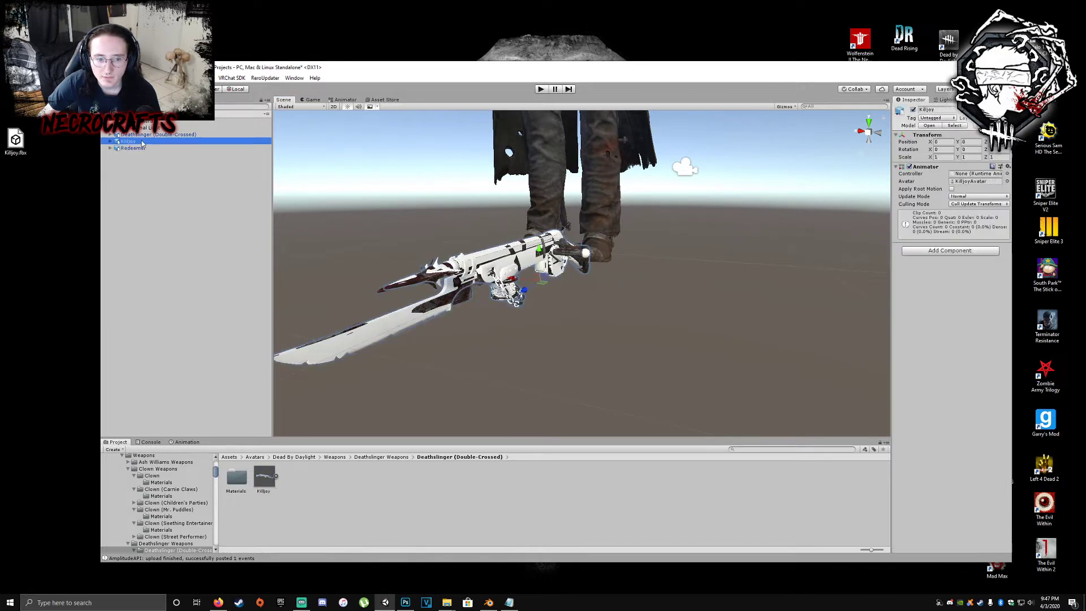
pyautogui.press('Delete')
pyautogui.click(268, 490)
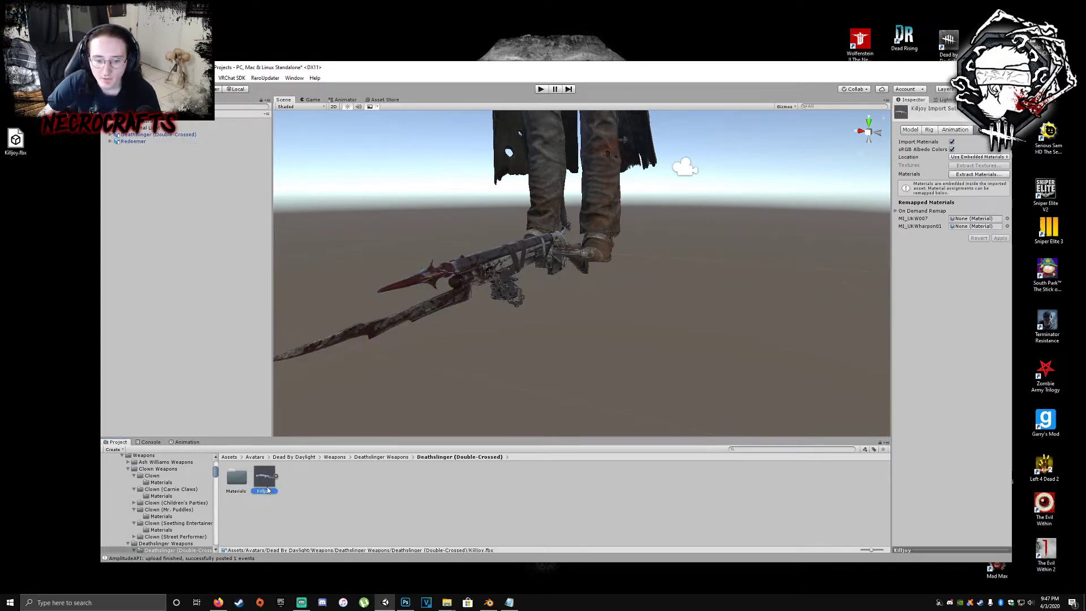
pyautogui.click(143, 143)
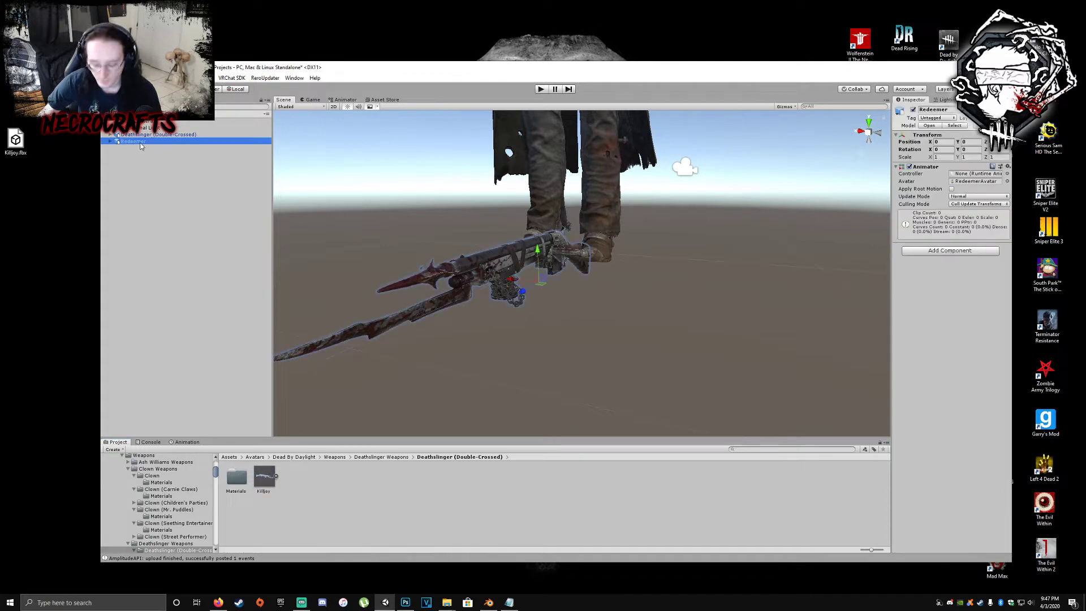
pyautogui.press('Delete')
pyautogui.click(265, 478)
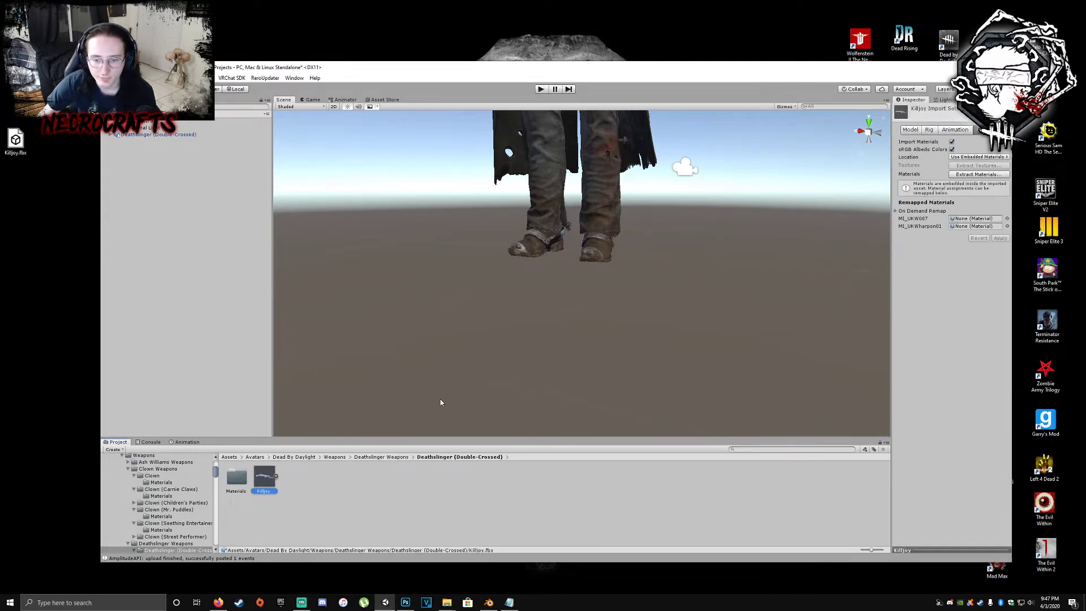
pyautogui.moveTo(265, 479); pyautogui.dragTo(186, 318)
# - Set the Killjoy model's material location to Use External Materials (Legacy) and apply the import setting
pyautogui.click(264, 477)
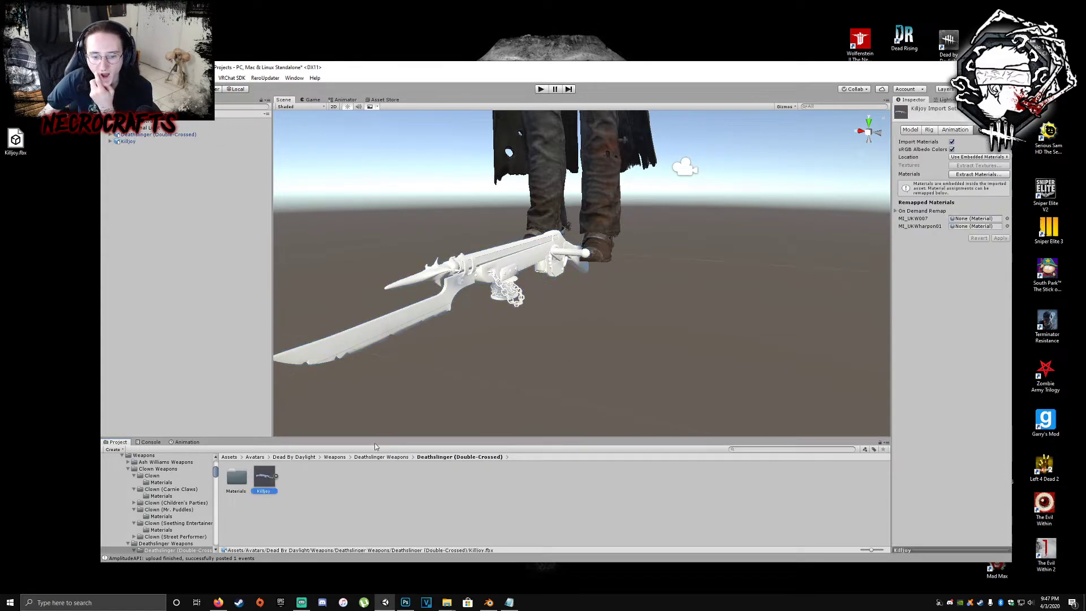
pyautogui.click(980, 157)
pyautogui.click(987, 166)
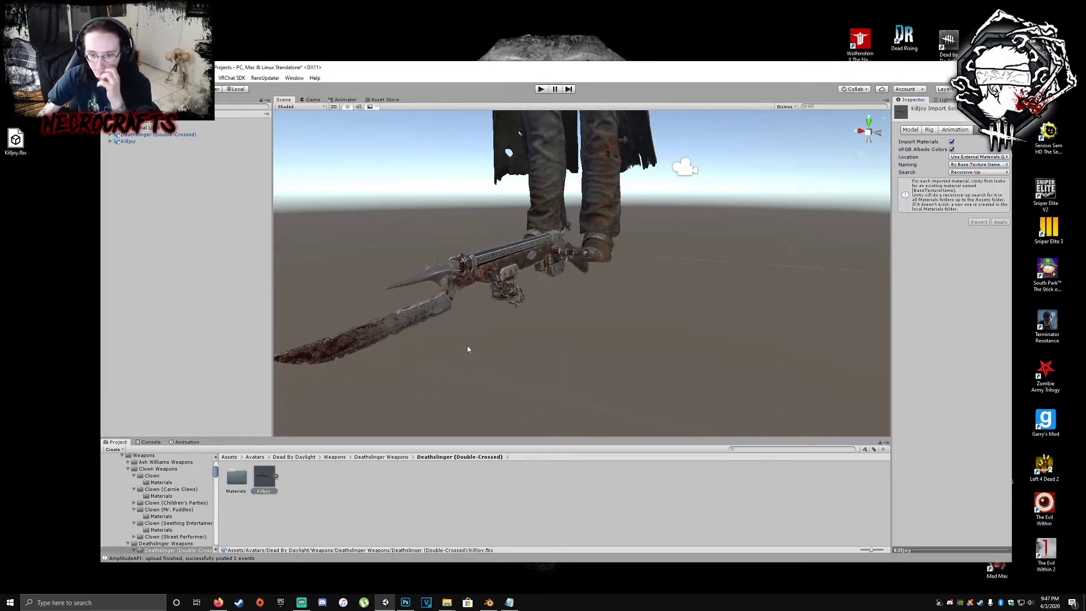
# - Inspect the Killjoy weapon's rifle, blade and spear in the scene and check which materials and textures its Materials folder contains
pyautogui.moveTo(420, 324); pyautogui.dragTo(396, 351, button='right')
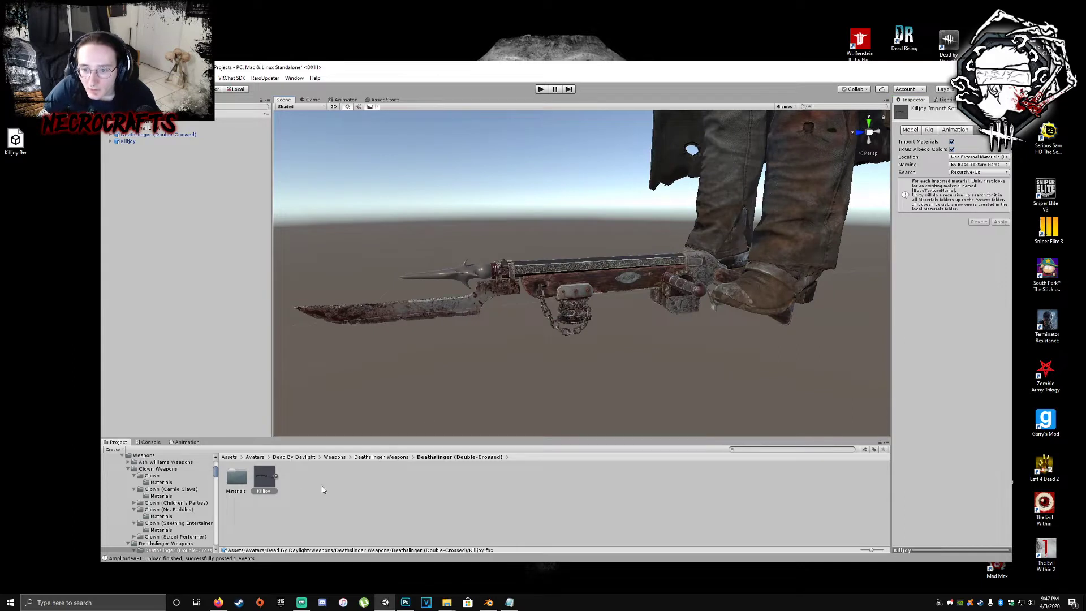
pyautogui.doubleClick(236, 477)
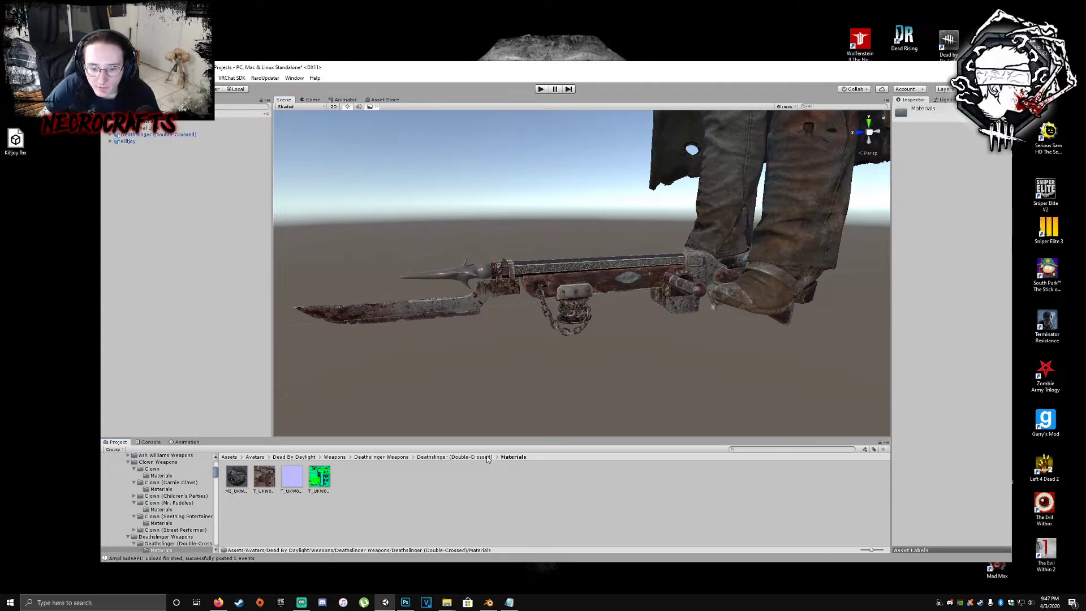
pyautogui.click(459, 459)
pyautogui.click(265, 481)
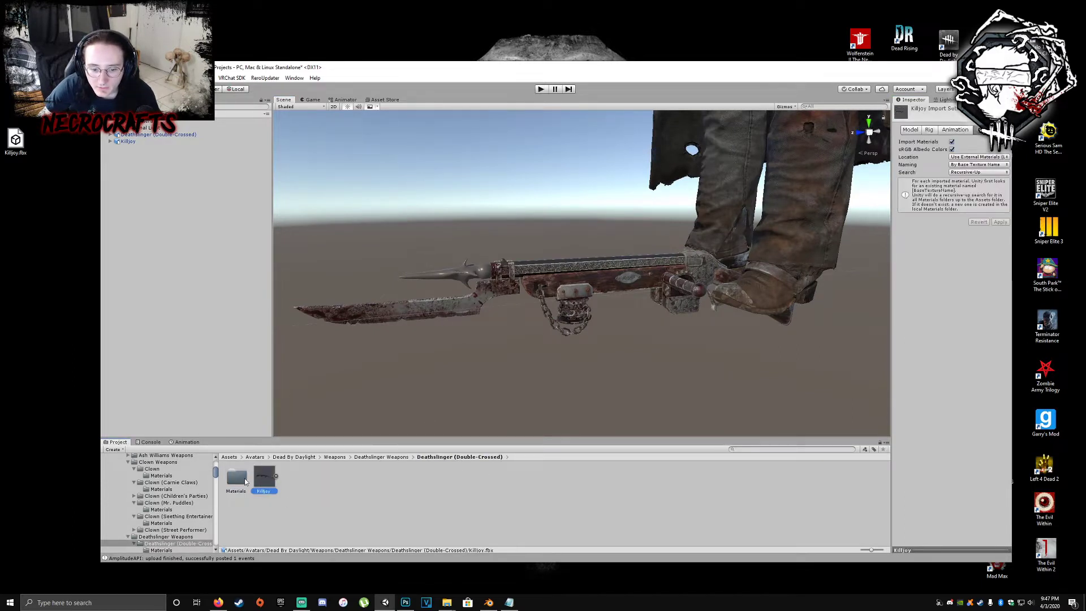
pyautogui.doubleClick(245, 477)
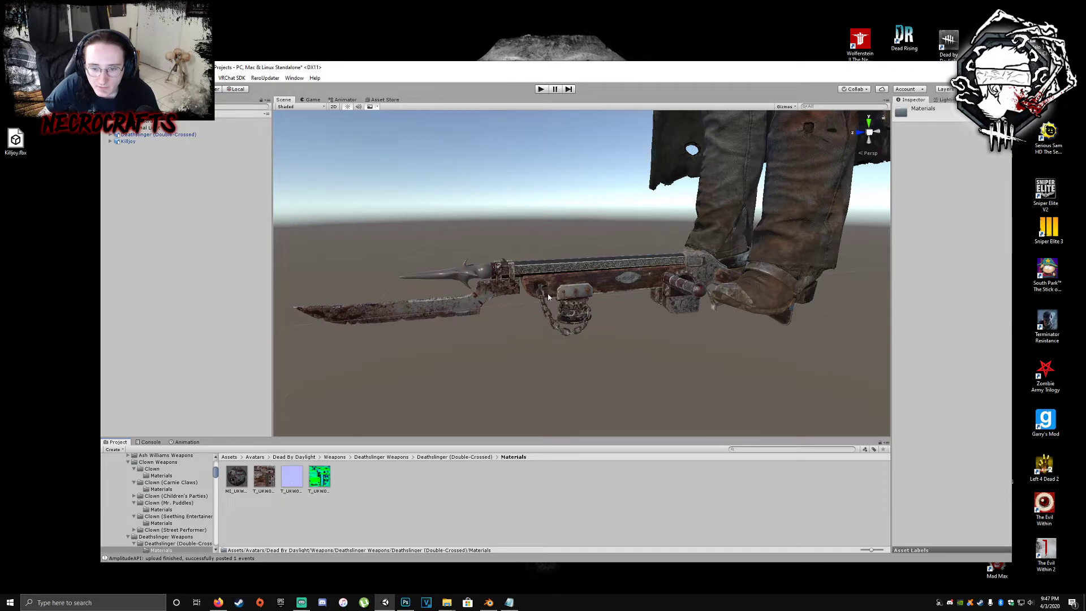
pyautogui.scroll(3, 548, 294)
pyautogui.moveTo(547, 297); pyautogui.dragTo(725, 345, button='right')
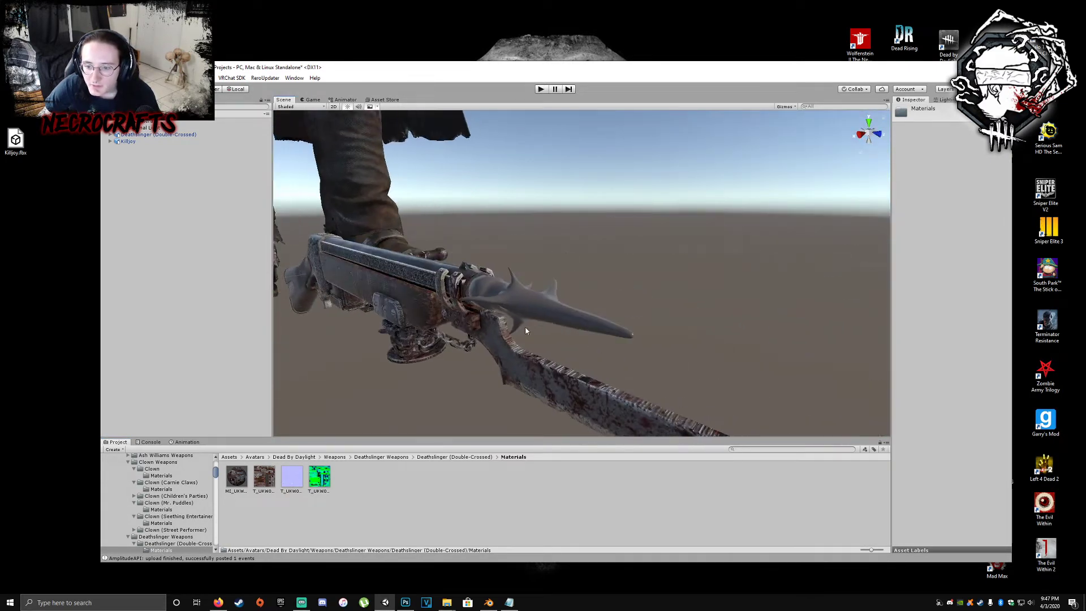
pyautogui.keyDown('alt'); pyautogui.moveTo(529, 320); pyautogui.dragTo(736, 317); pyautogui.keyUp('alt')
pyautogui.moveTo(735, 317); pyautogui.dragTo(355, 309, button='middle')
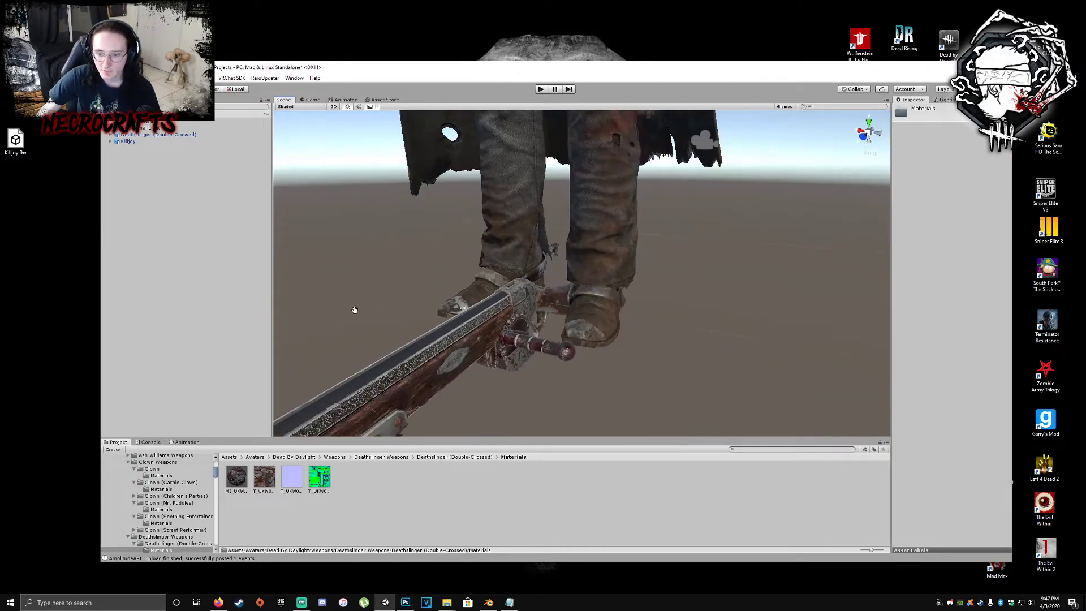
pyautogui.keyDown('alt'); pyautogui.moveTo(354, 310); pyautogui.dragTo(169, 334); pyautogui.keyUp('alt')
pyautogui.moveTo(170, 334); pyautogui.dragTo(349, 396, button='middle')
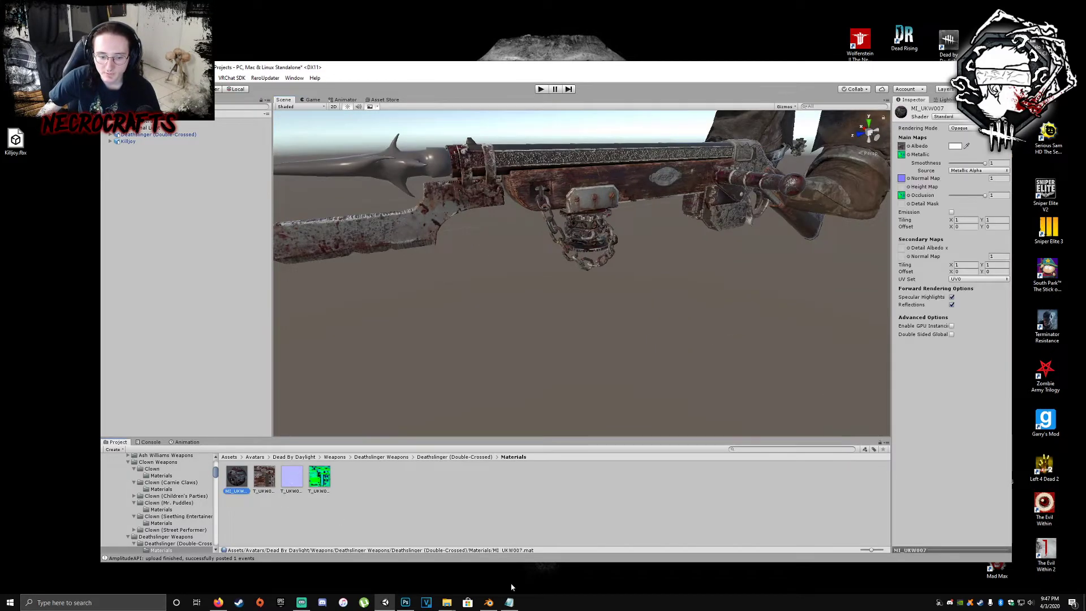
# - Switch to Blender and examine the weapon's MI_UKWS01 and MI_UKWharpon01 material slots and the MMD colour settings
pyautogui.click(489, 602)
pyautogui.scroll(1, 992, 419)
pyautogui.scroll(8, 992, 419)
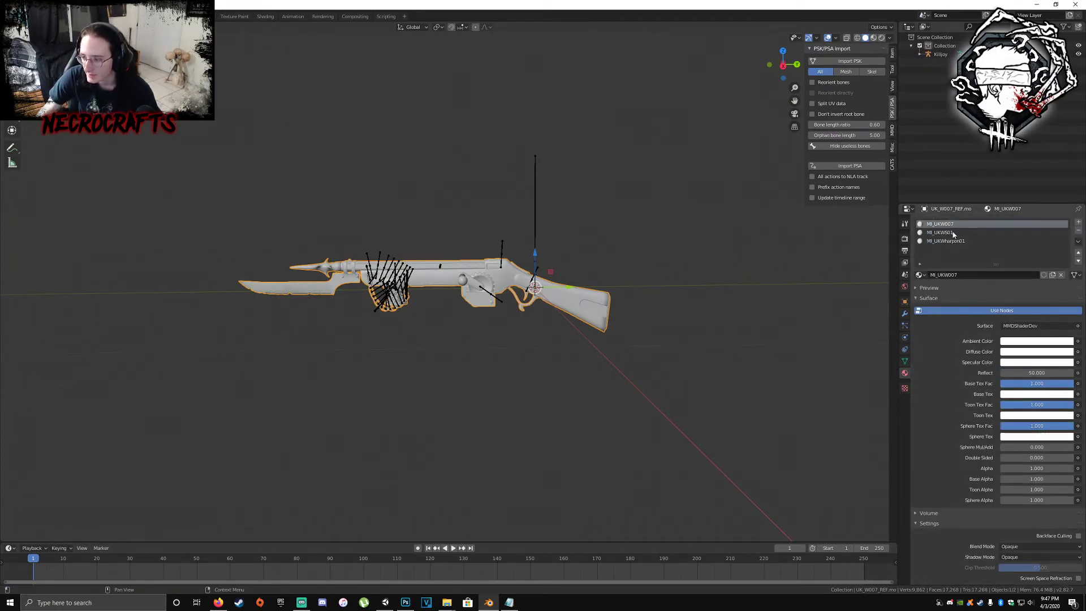
pyautogui.click(963, 234)
pyautogui.moveTo(491, 348); pyautogui.dragTo(507, 389, button='middle')
pyautogui.scroll(3, 677, 414)
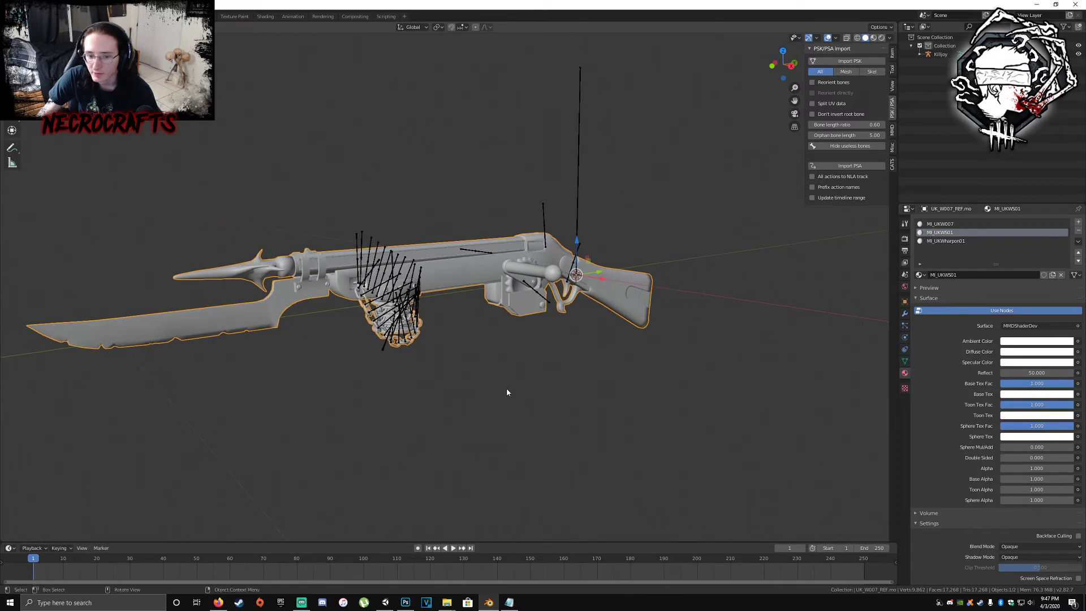
pyautogui.click(971, 242)
pyautogui.scroll(-8, 984, 396)
pyautogui.click(981, 496)
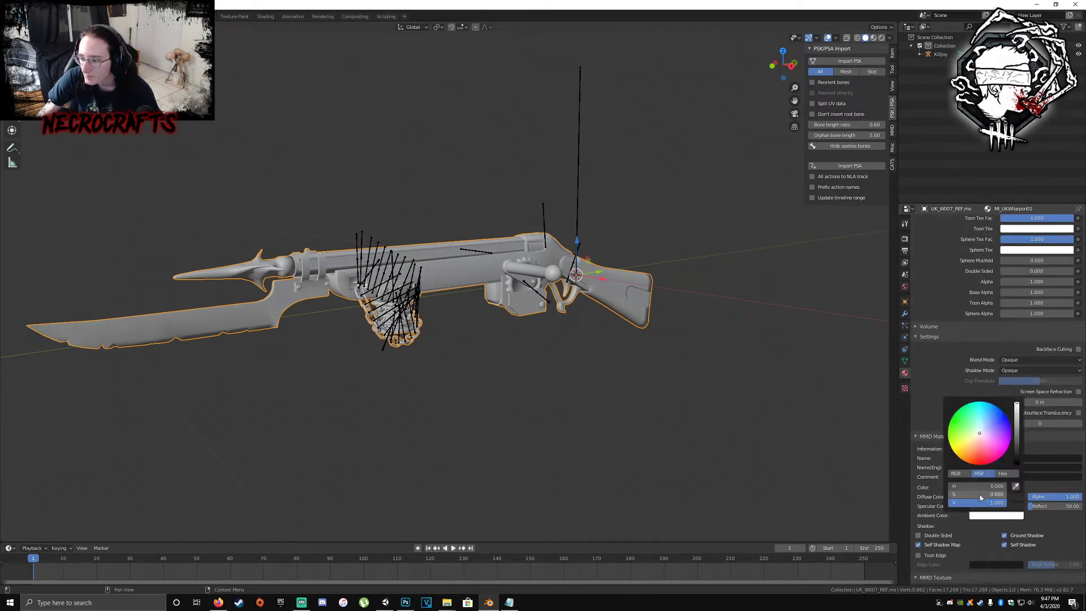
pyautogui.moveTo(1016, 404)
pyautogui.mouseDown()
pyautogui.moveTo(1016, 463)
pyautogui.moveTo(1016, 403)
pyautogui.mouseUp()
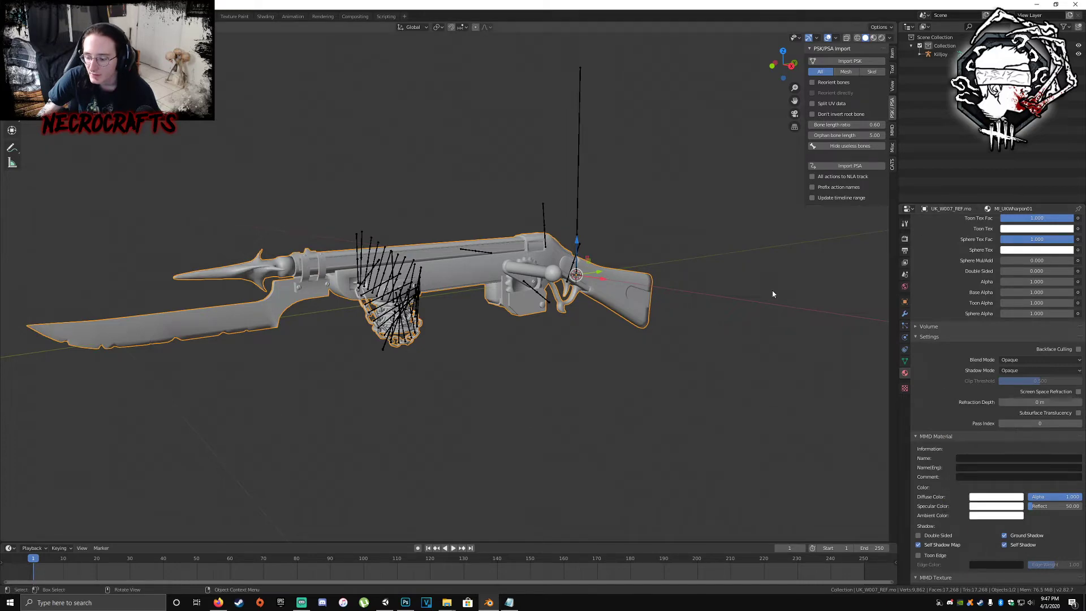
# - Switch to Unity and delete the Killjoy model from the Deathslinger (Double-Crossed) folder
pyautogui.click(385, 601)
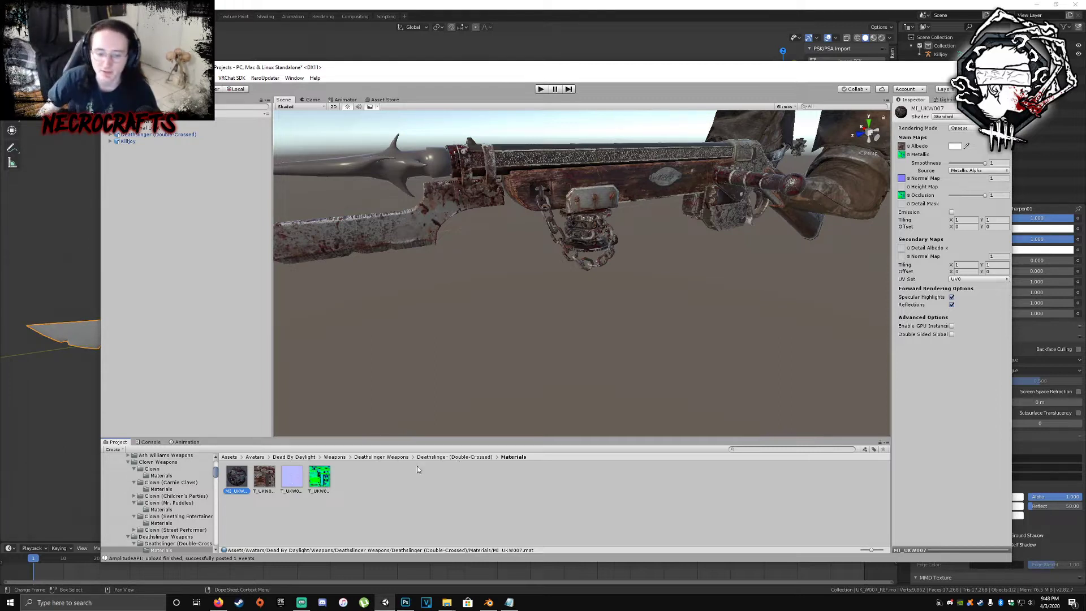
pyautogui.click(463, 461)
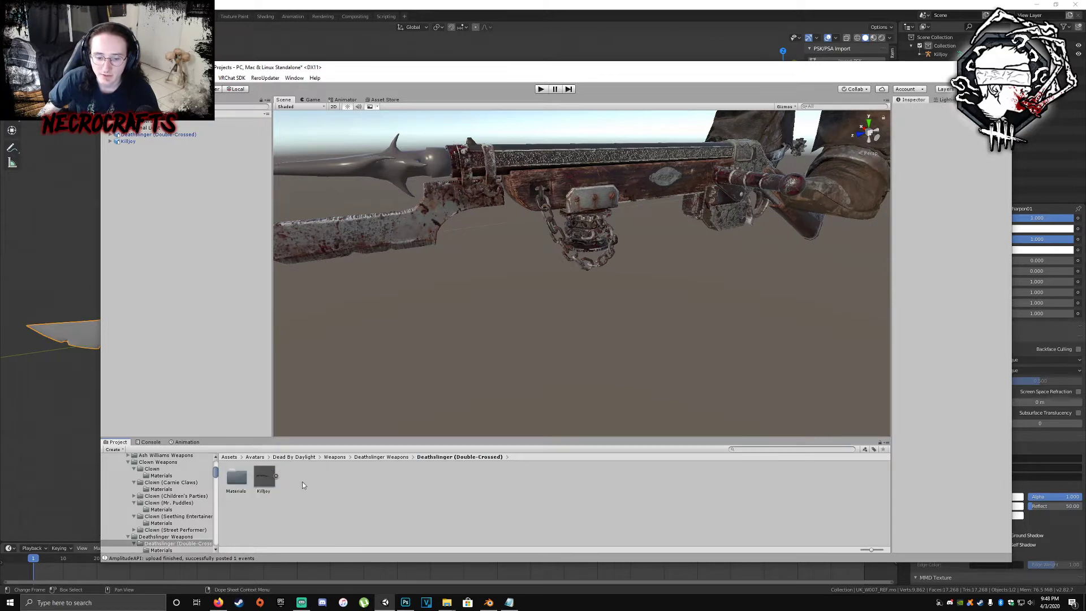
pyautogui.click(264, 478)
pyautogui.press('Delete')
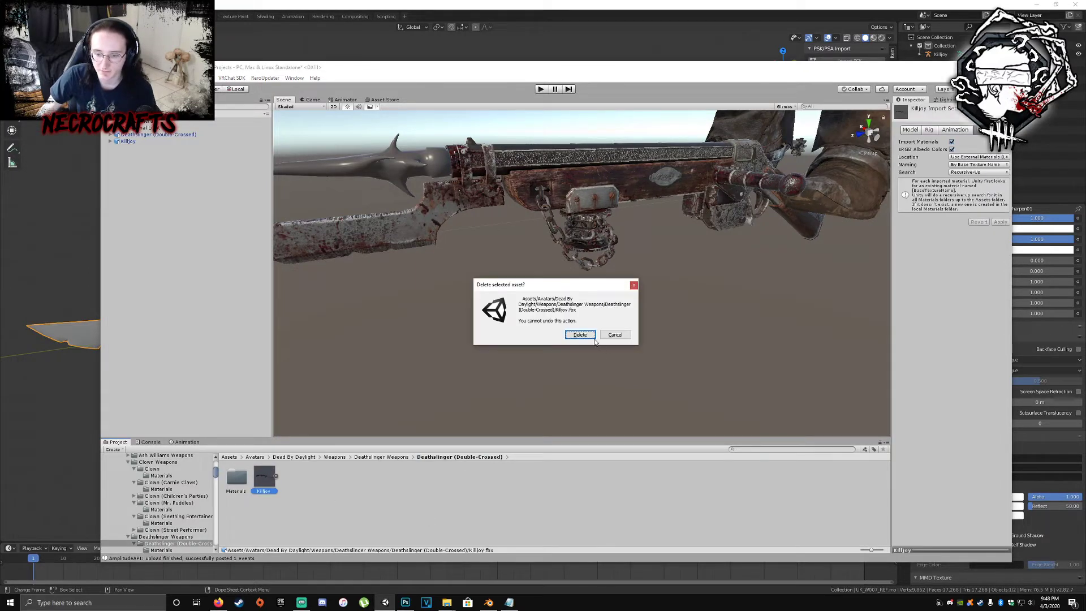
pyautogui.click(590, 335)
# - Clear the open windows off the desktop and delete the exported Killjoy.fbx file there
pyautogui.click(386, 602)
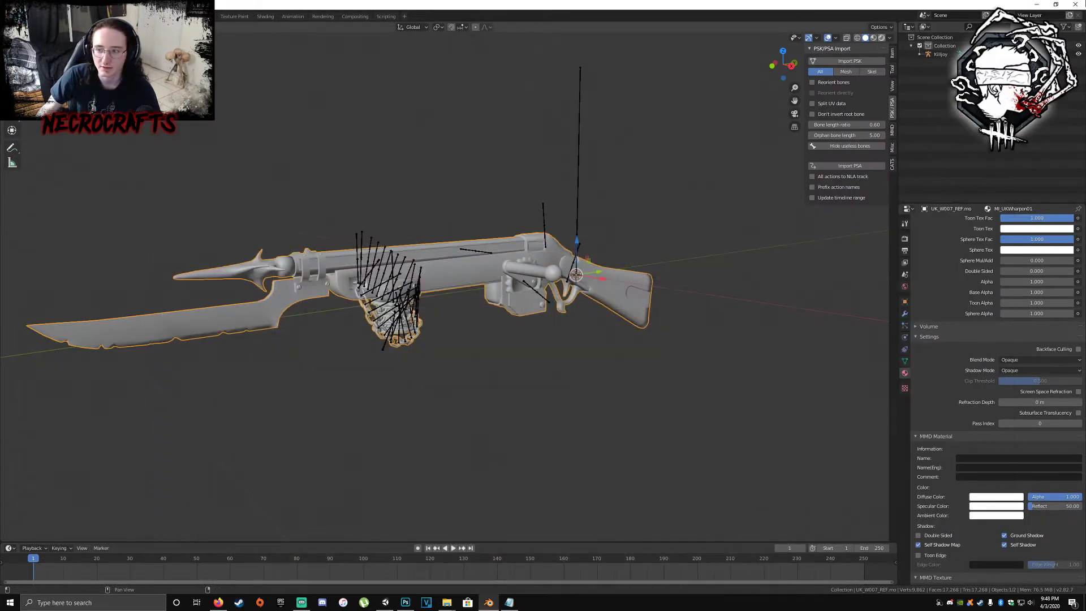
pyautogui.click(1036, 5)
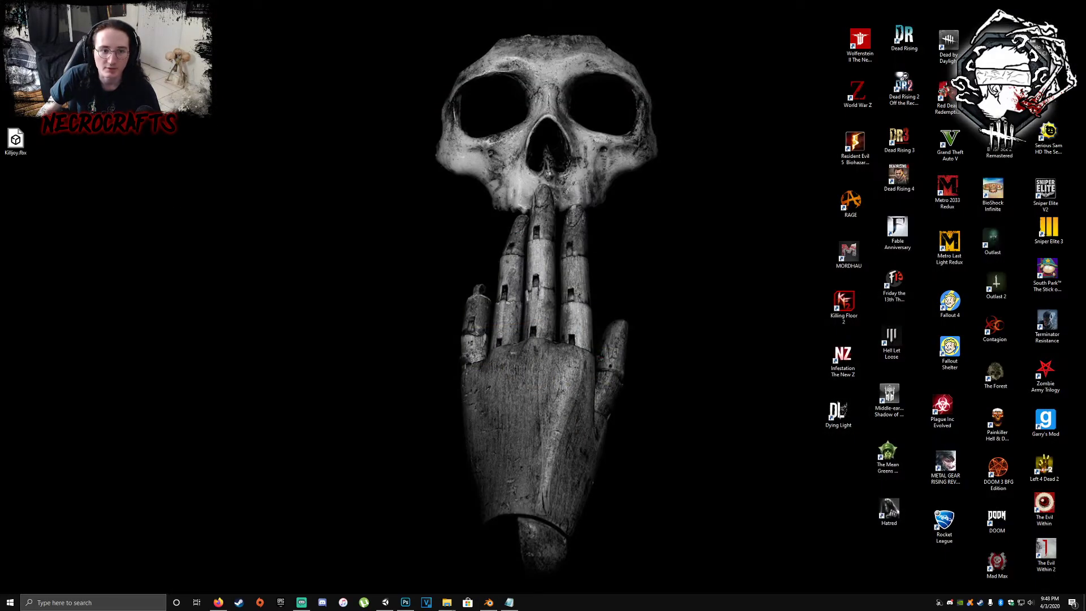
pyautogui.click(447, 603)
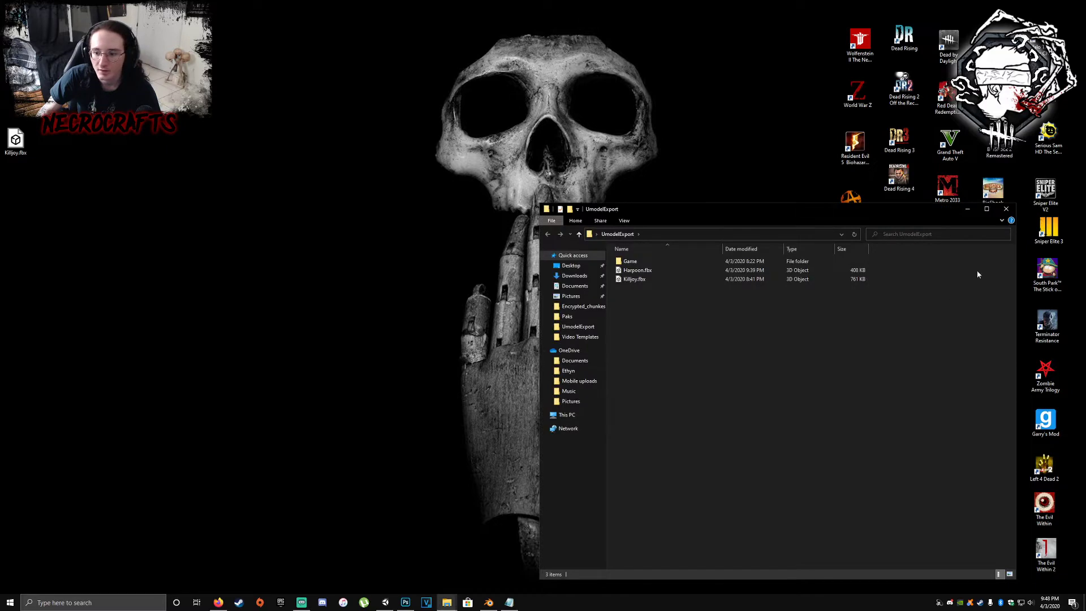
pyautogui.click(1006, 210)
pyautogui.click(18, 141)
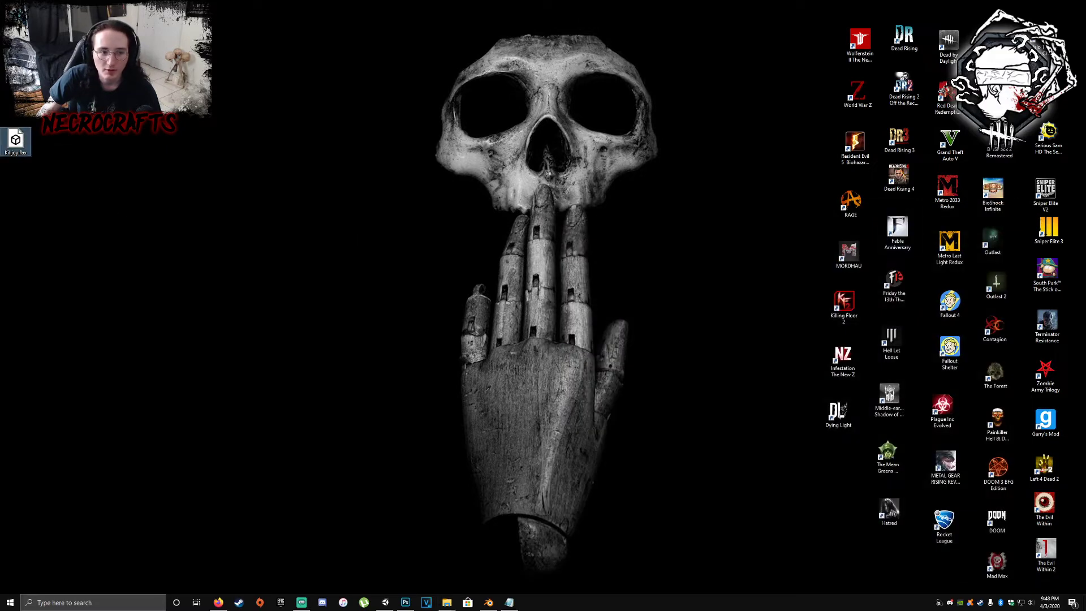
pyautogui.press('Delete')
# - Switch to Blender, start a new scene without saving the current one and delete its default objects
pyautogui.click(491, 602)
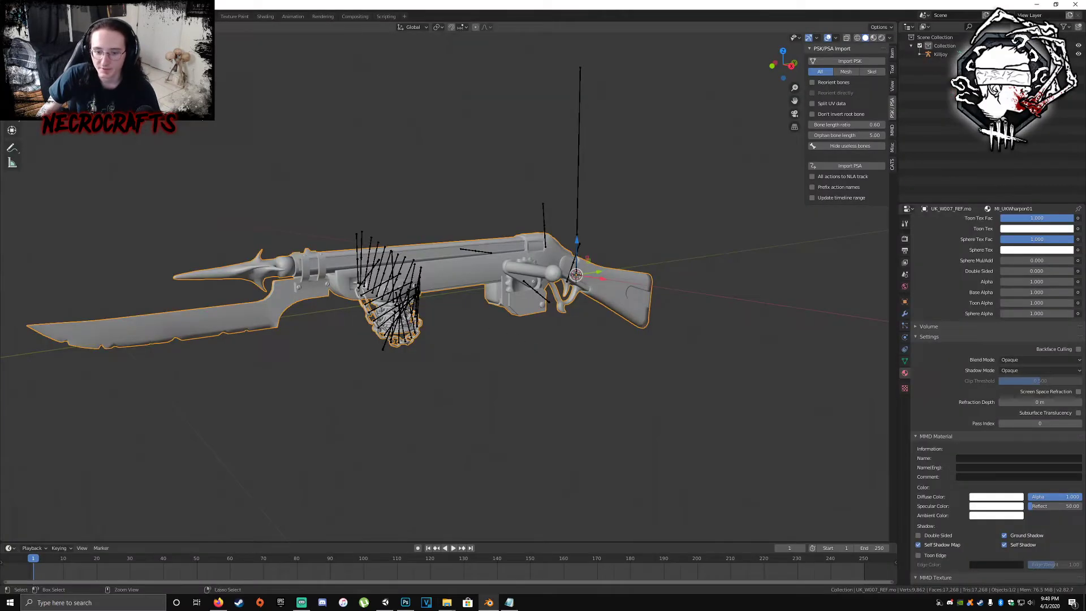
pyautogui.click(23, 5)
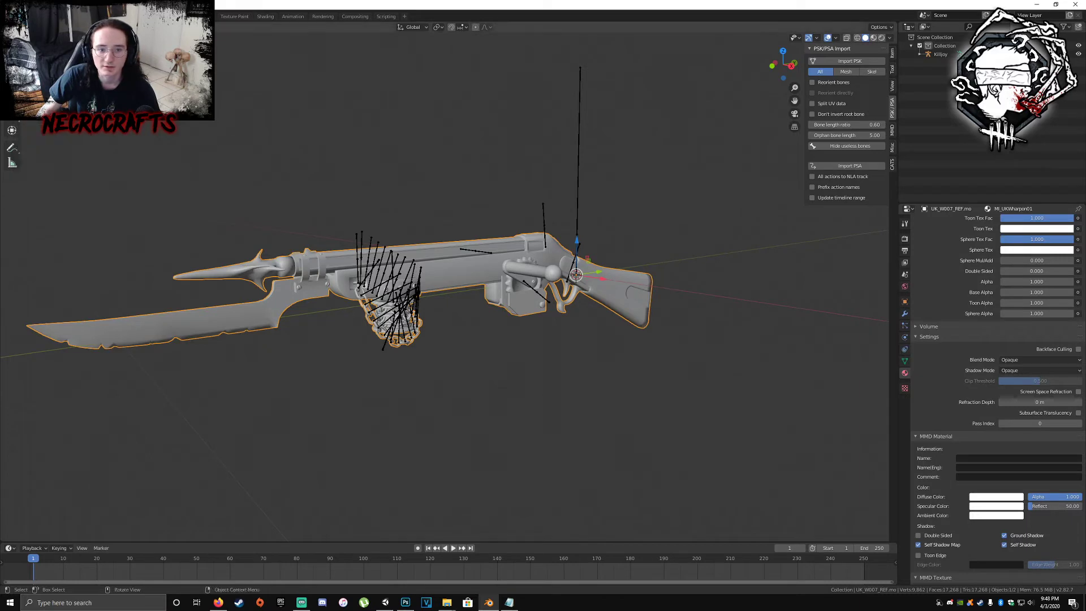
pyautogui.click(113, 21)
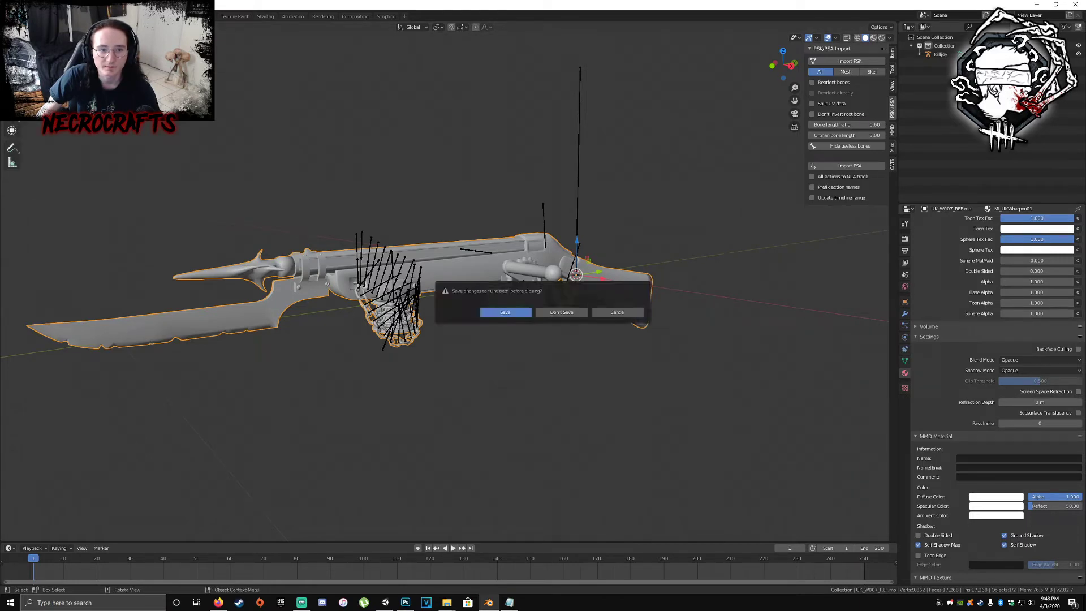
pyautogui.click(557, 312)
pyautogui.press('Delete')
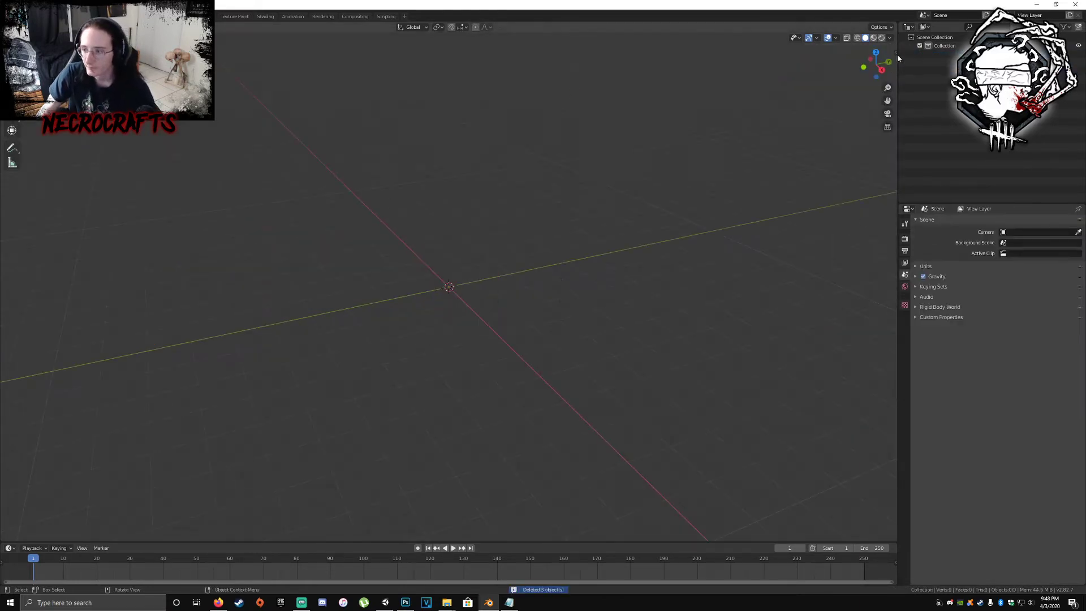
# - Enable the Don't invert root bone option for PSK imports
pyautogui.click(896, 55)
pyautogui.click(893, 91)
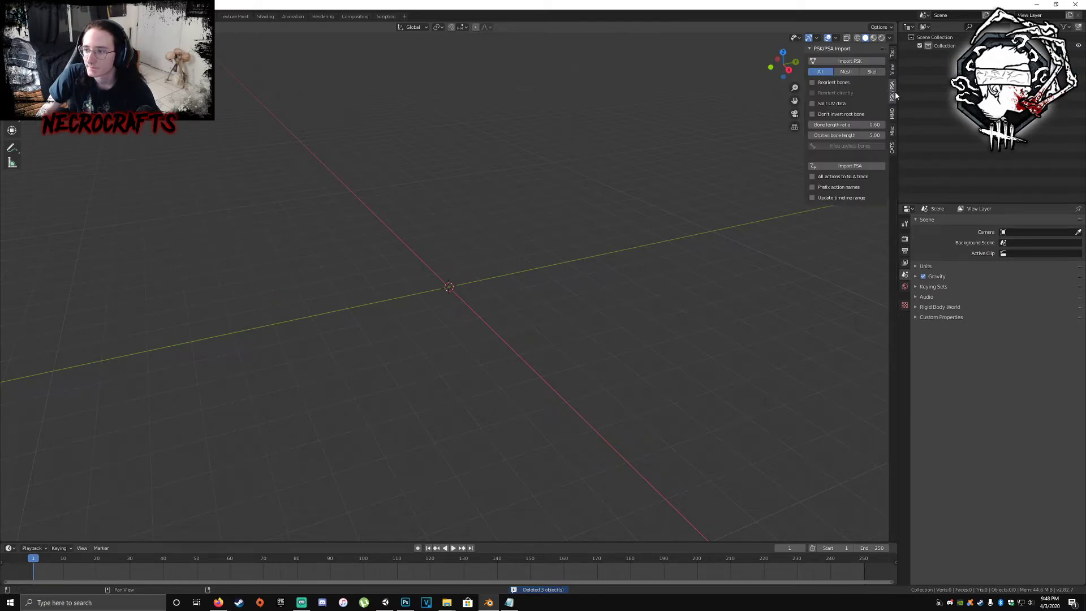
pyautogui.click(839, 114)
# - Import the rifle UK_W007_REF.psk from the Weapons Models folder inside UmodelExport on the desktop
pyautogui.click(849, 61)
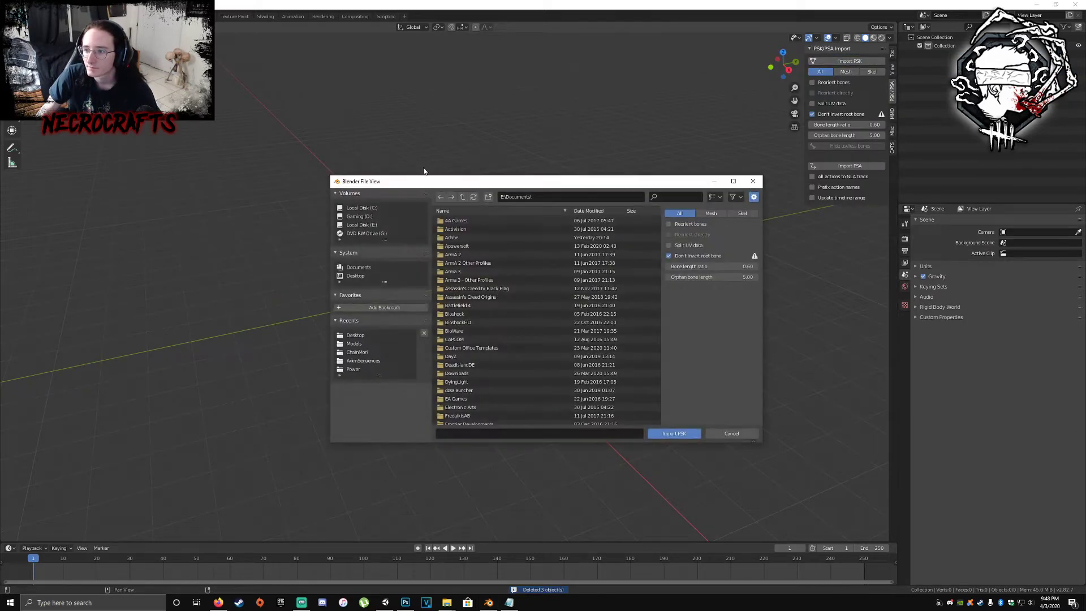
pyautogui.click(375, 276)
pyautogui.doubleClick(459, 221)
pyautogui.doubleClick(472, 221)
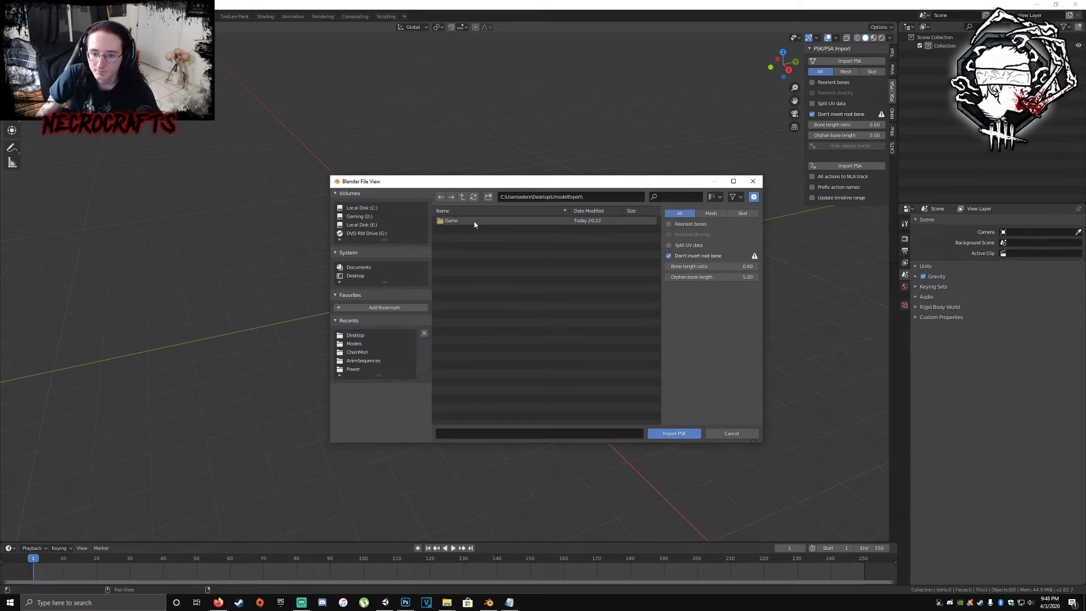
pyautogui.doubleClick(473, 221)
pyautogui.doubleClick(474, 221)
pyautogui.doubleClick(474, 223)
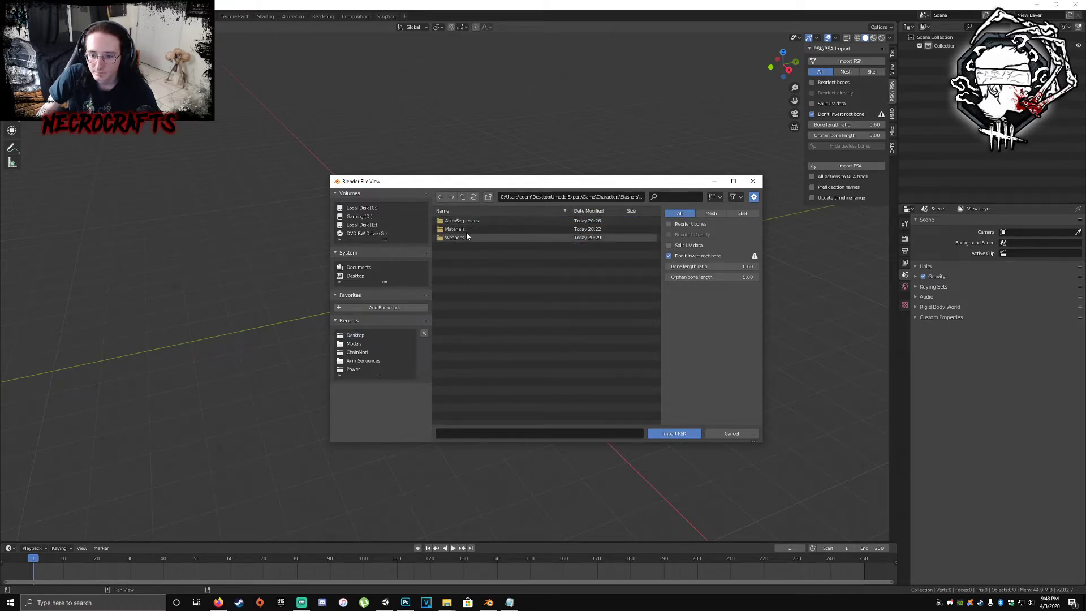
pyautogui.doubleClick(464, 234)
pyautogui.doubleClick(465, 232)
pyautogui.doubleClick(467, 238)
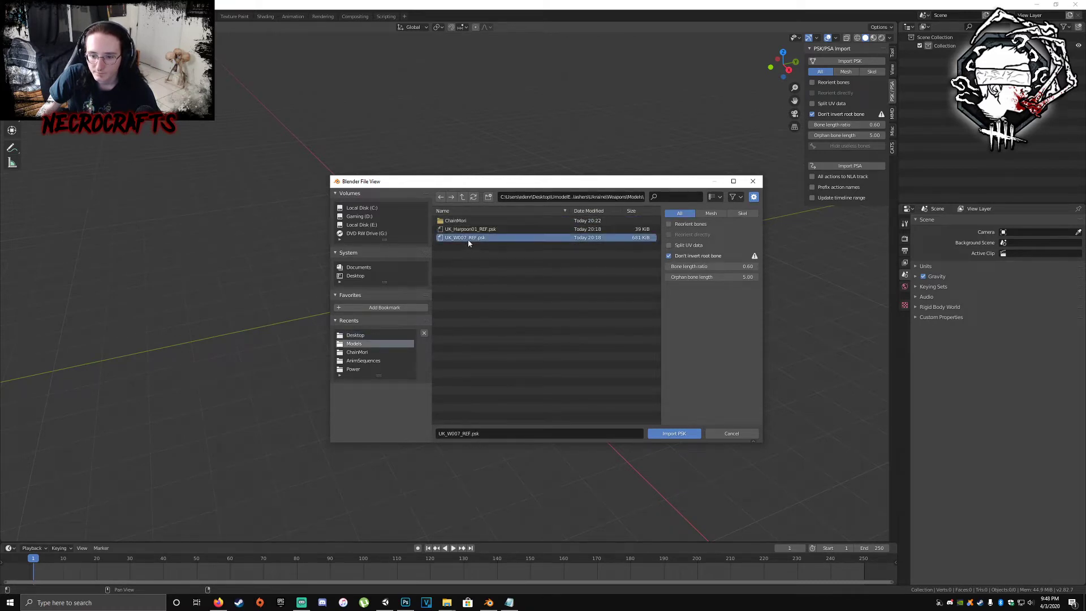
pyautogui.scroll(-8, 486, 268)
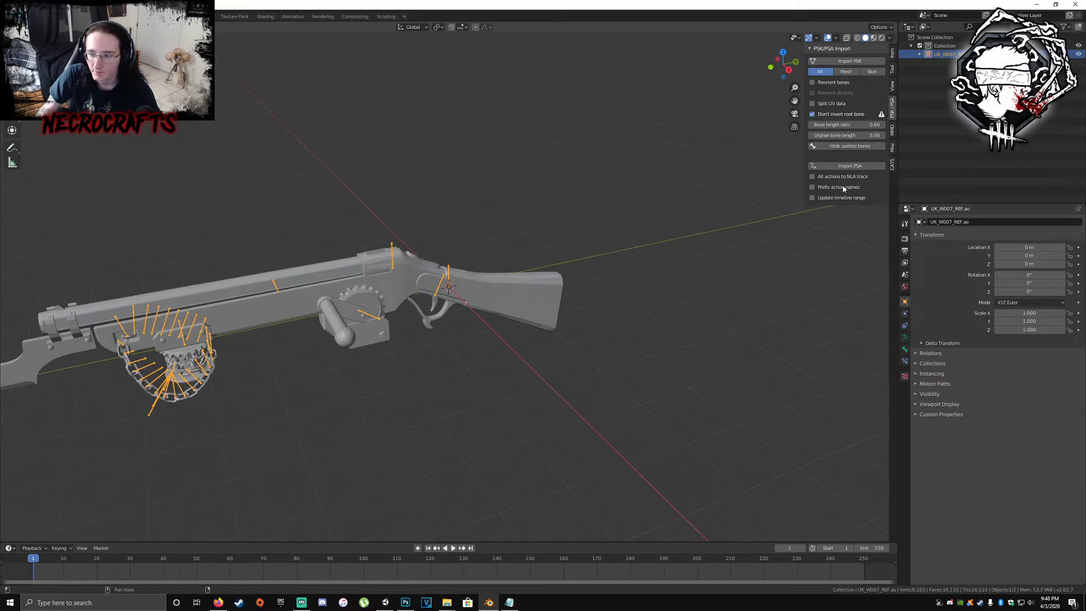
# - Import the spear UK_Harpoon01_REF.psk from the same Models folder
pyautogui.click(850, 60)
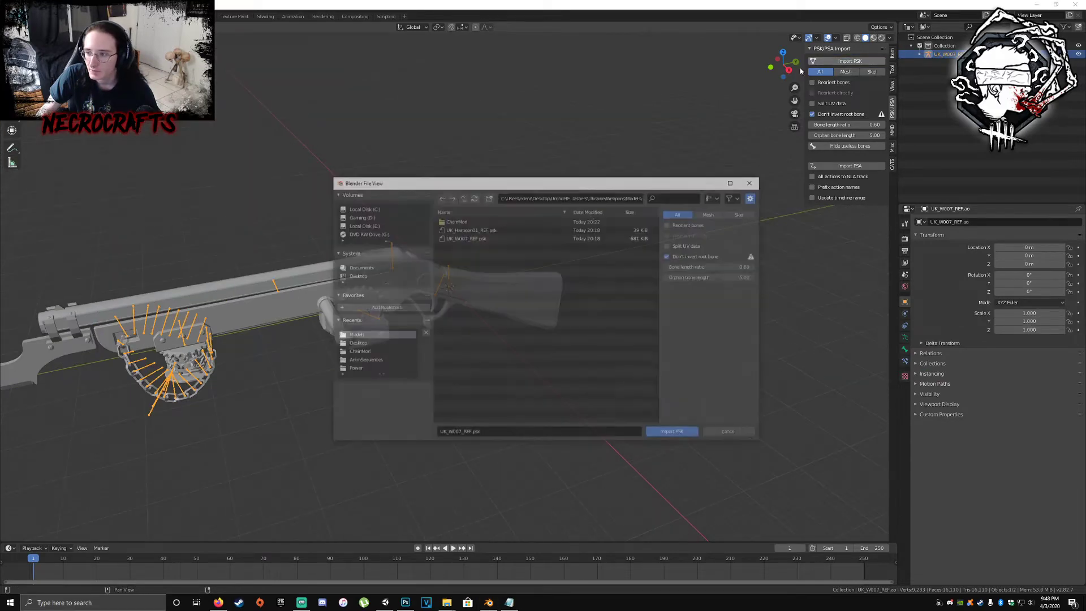
pyautogui.doubleClick(487, 230)
pyautogui.scroll(-2, 528, 368)
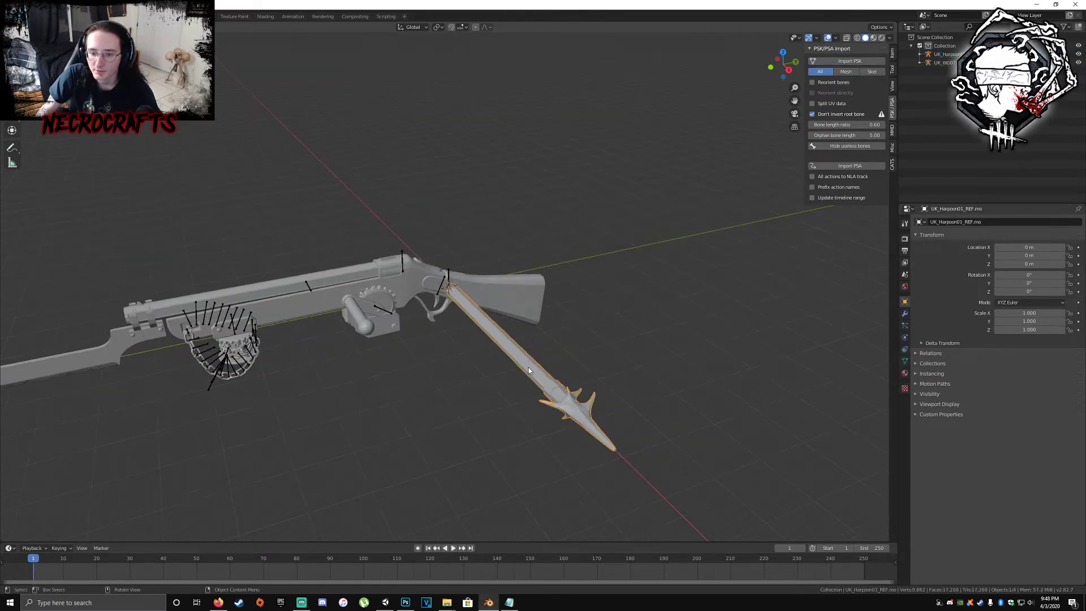
# - Rotate the harpoon mesh about -61° around the Z axis, towards the rifle's barrel
pyautogui.keyDown('shift'); pyautogui.click(409, 300); pyautogui.keyUp('shift')
pyautogui.rightClick(384, 283)
pyautogui.click(384, 284)
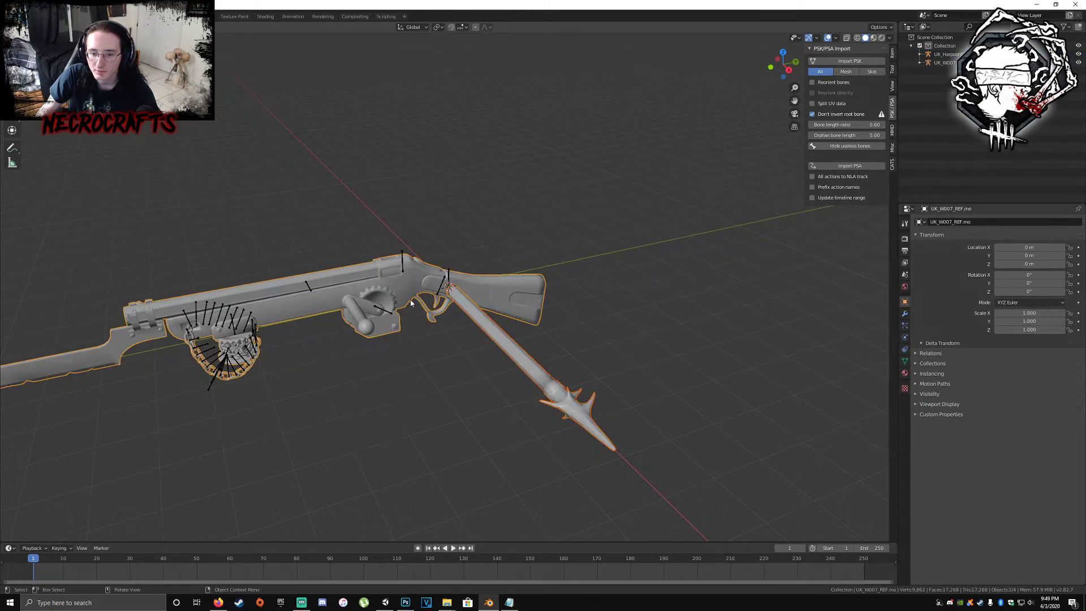
pyautogui.click(518, 361)
pyautogui.click(12, 101)
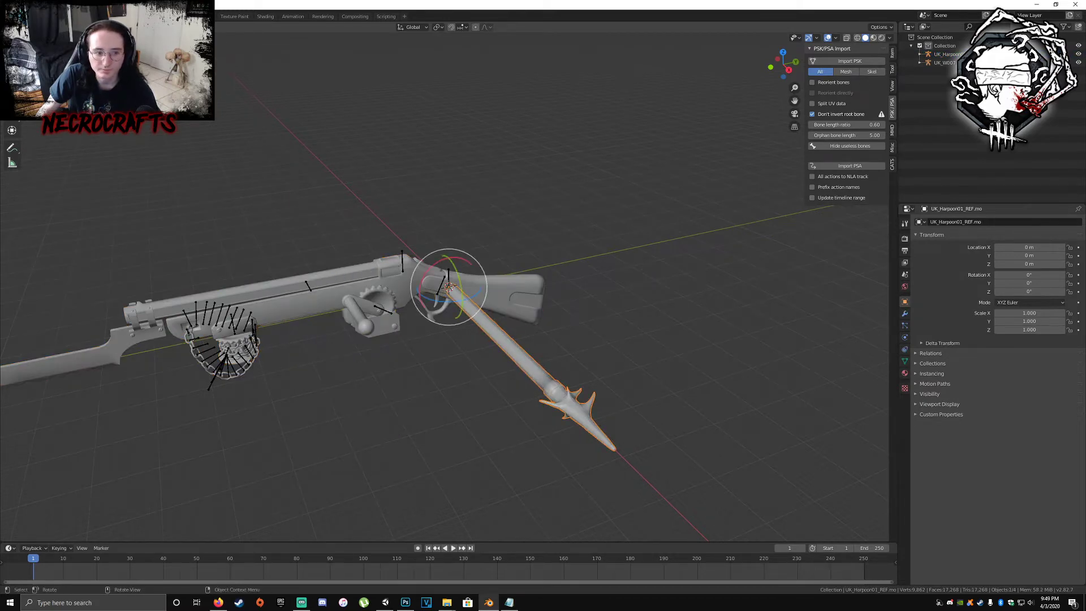
pyautogui.moveTo(421, 302); pyautogui.dragTo(230, 190)
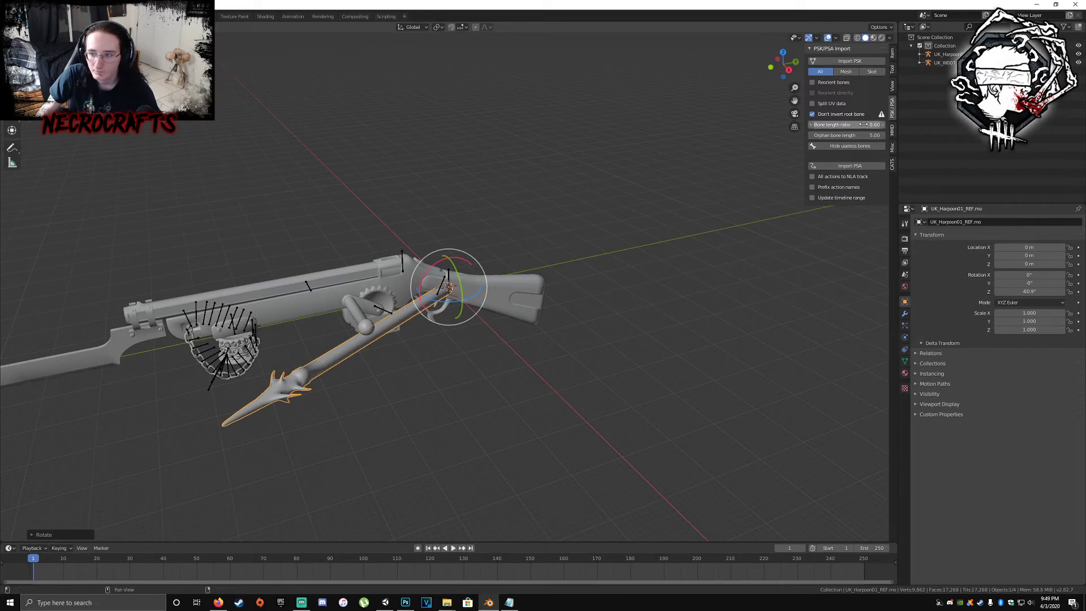
# - Delete the harpoon's armature, UK_Harpoon01_REF.ao, while keeping its mesh
pyautogui.click(892, 53)
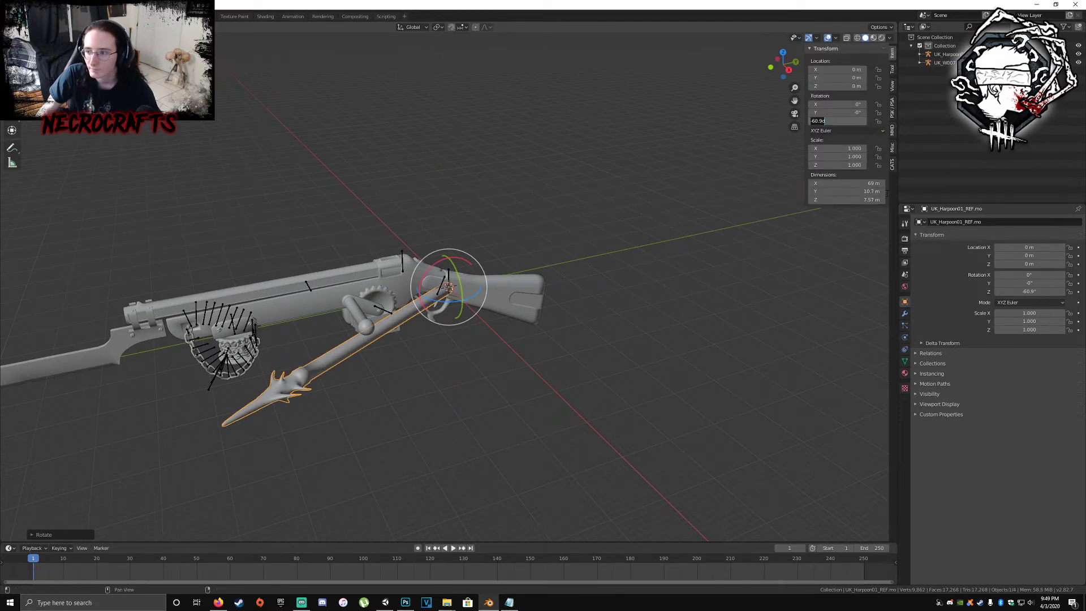
pyautogui.click(946, 54)
pyautogui.rightClick(934, 93)
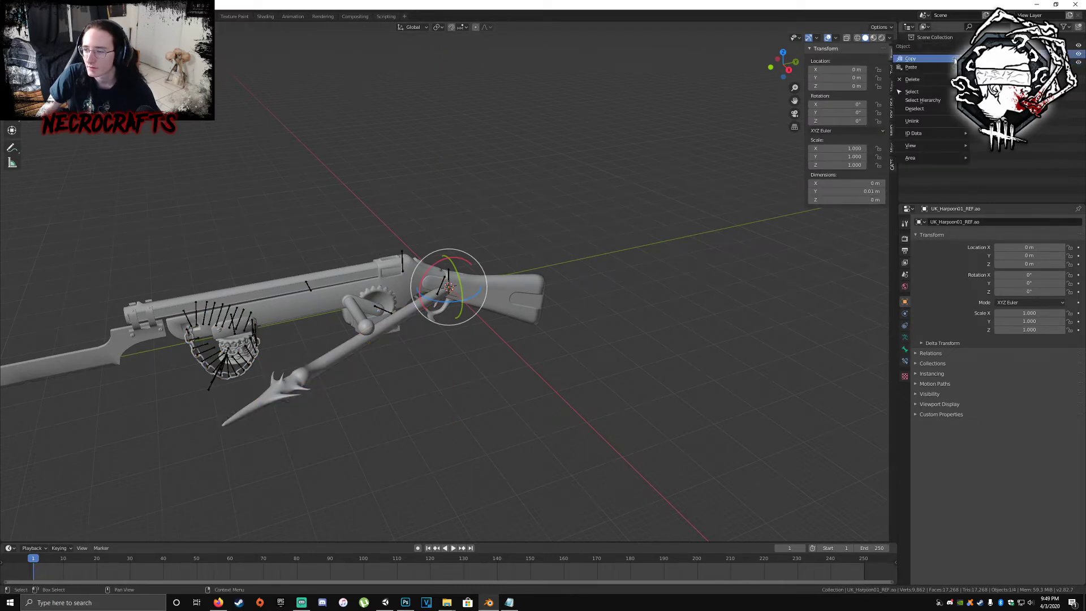
pyautogui.click(935, 92)
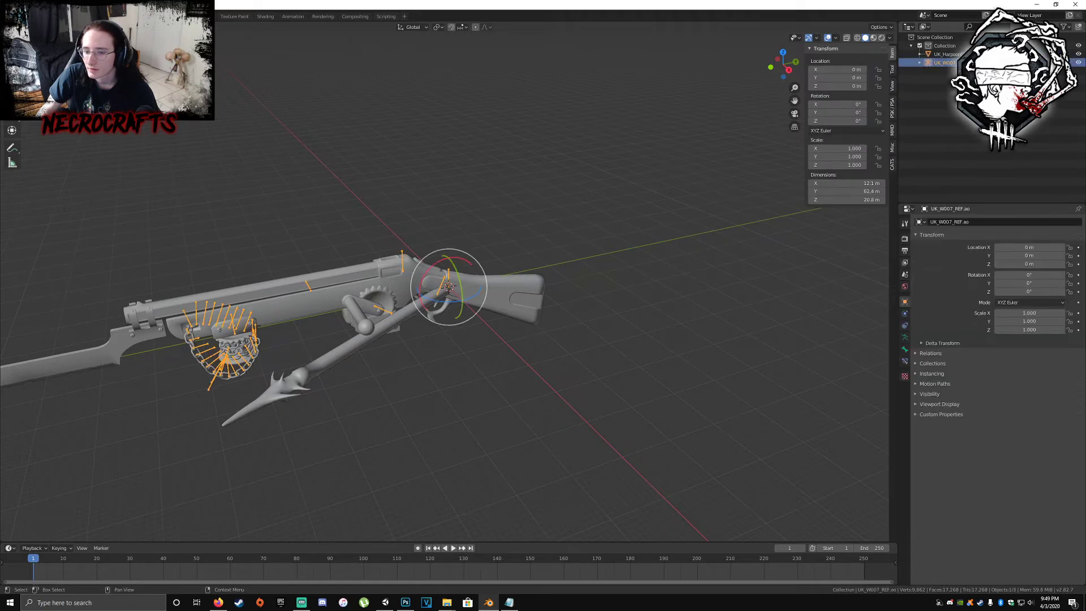
# - Set the harpoon mesh's Z rotation to -90° so that it points along the rifle's barrel
pyautogui.click(945, 54)
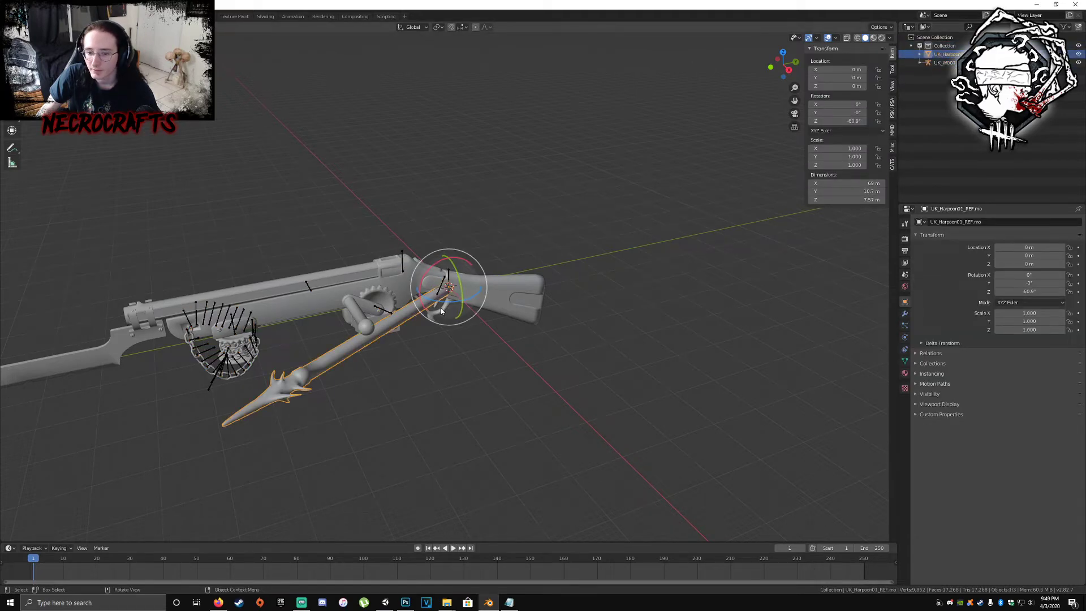
pyautogui.moveTo(443, 302); pyautogui.dragTo(420, 296)
pyautogui.click(840, 119)
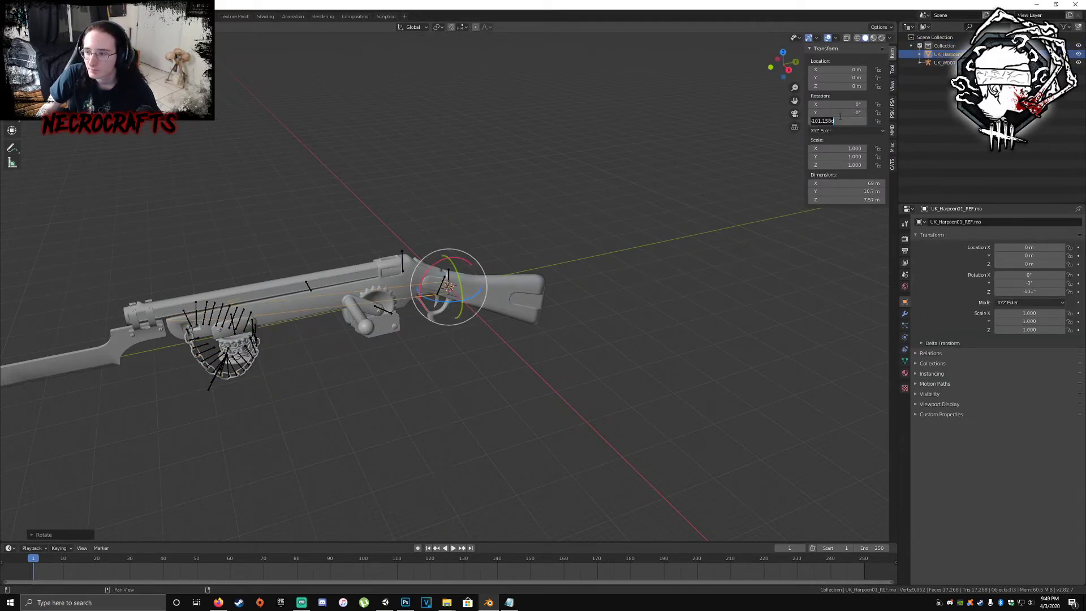
pyautogui.write('-90')
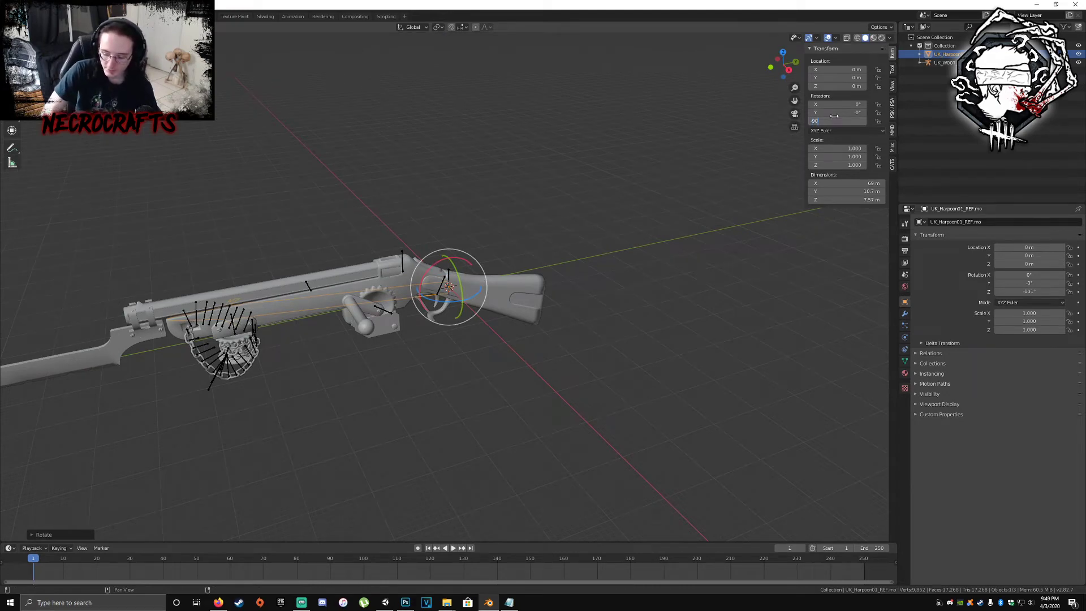
pyautogui.press('Return')
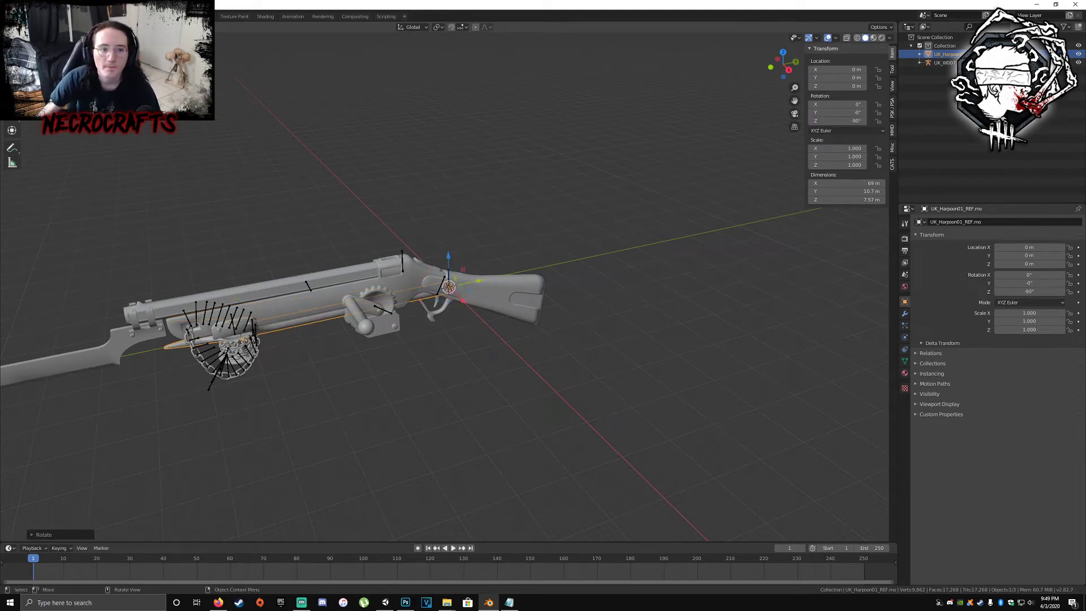
# - Move the harpoon mesh into the rifle's barrel, to about -25.5 m in Y and 9.0 m in Z
pyautogui.moveTo(478, 282); pyautogui.dragTo(311, 316)
pyautogui.moveTo(204, 380); pyautogui.dragTo(281, 347, button='middle')
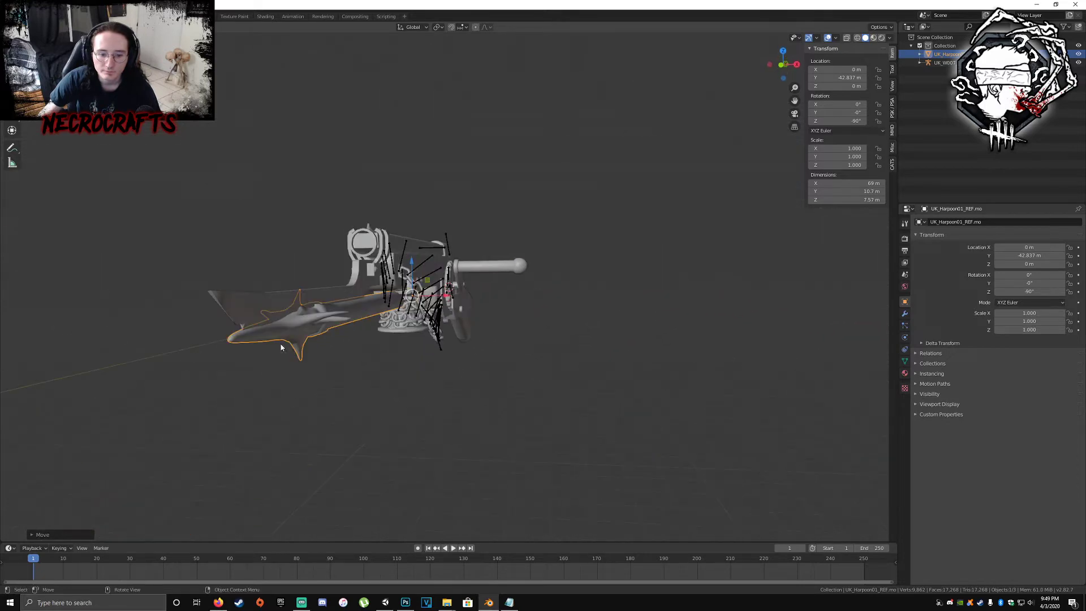
pyautogui.moveTo(410, 263); pyautogui.dragTo(407, 206)
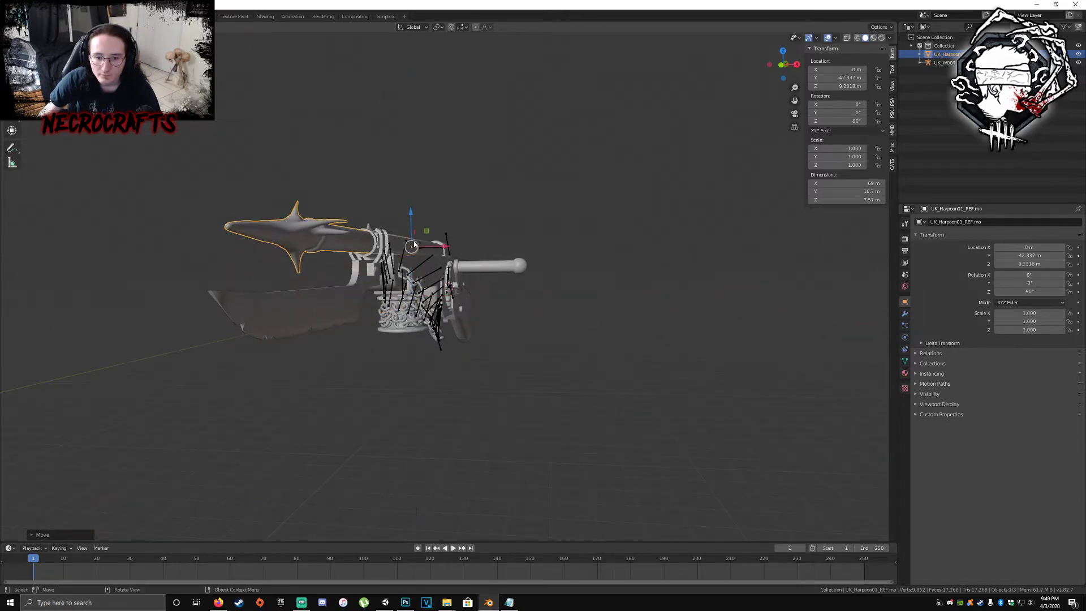
pyautogui.moveTo(407, 206); pyautogui.dragTo(303, 310, button='middle')
pyautogui.moveTo(310, 267); pyautogui.dragTo(384, 265)
pyautogui.moveTo(384, 266); pyautogui.dragTo(283, 311, button='middle')
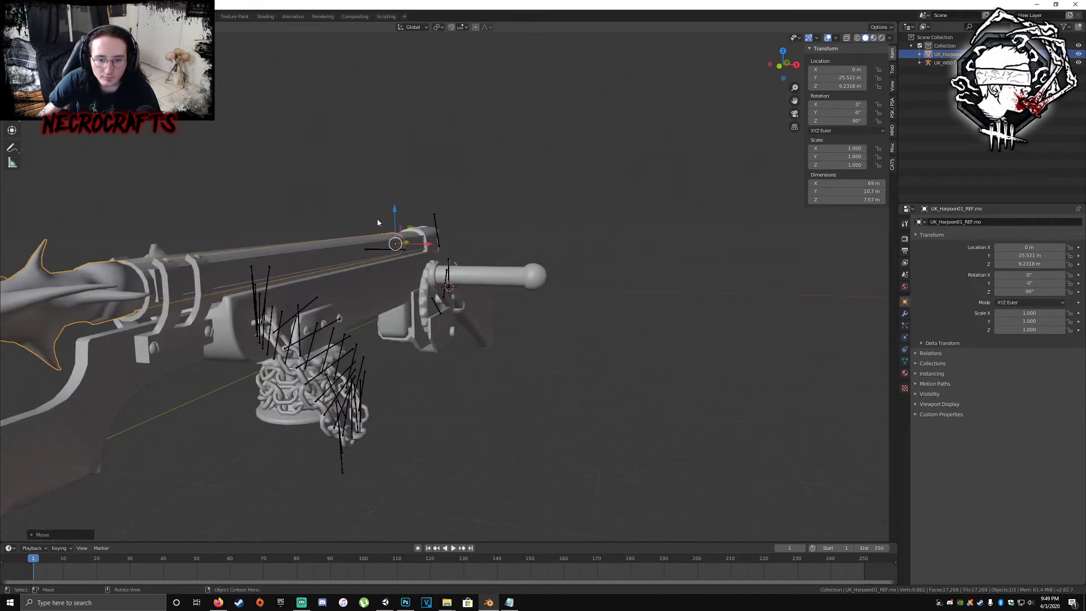
pyautogui.moveTo(394, 211); pyautogui.dragTo(393, 213)
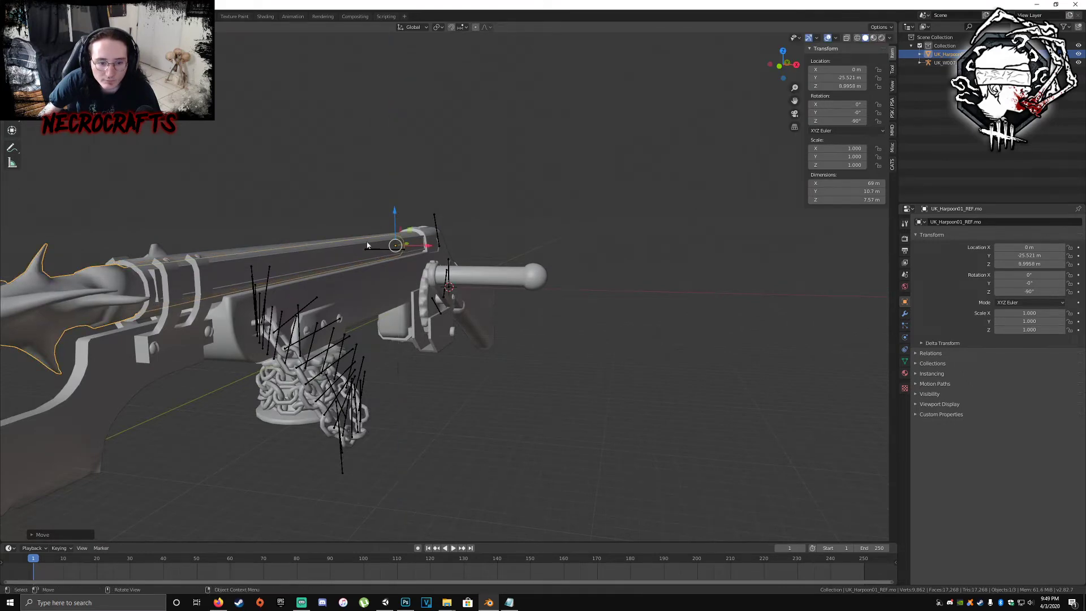
# - Fine-tune the harpoon along the barrel to about -25.25 m in Y and inspect the fit
pyautogui.moveTo(220, 279); pyautogui.dragTo(502, 276, button='middle')
pyautogui.scroll(3, 486, 279)
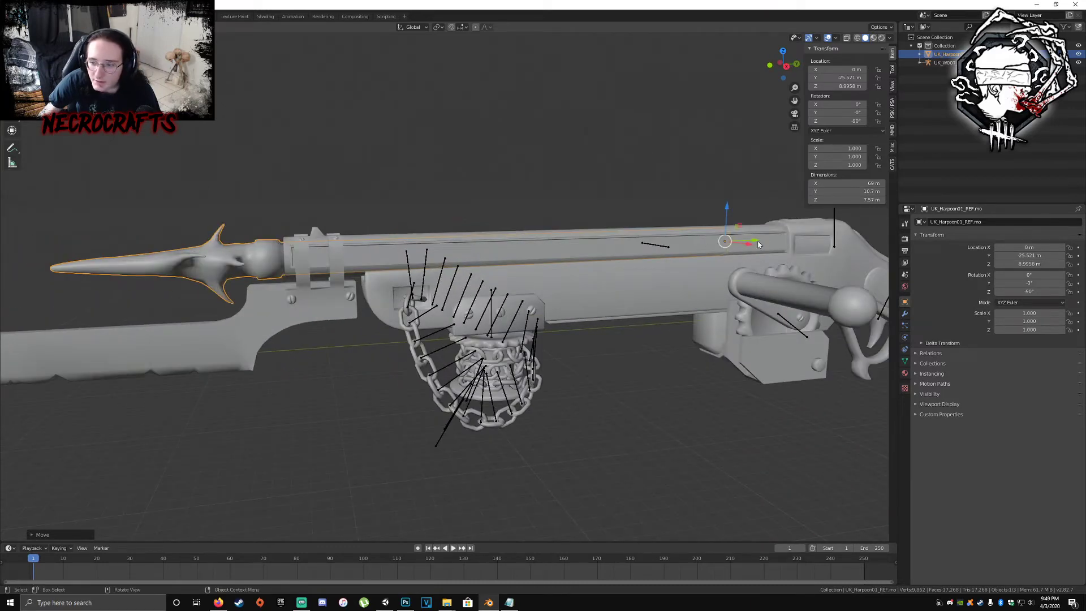
pyautogui.moveTo(755, 242); pyautogui.dragTo(727, 204)
pyautogui.moveTo(619, 262); pyautogui.dragTo(672, 295, button='middle')
pyautogui.hotkey('ctrl', 'z')
pyautogui.click(673, 297)
pyautogui.scroll(-4, 687, 368)
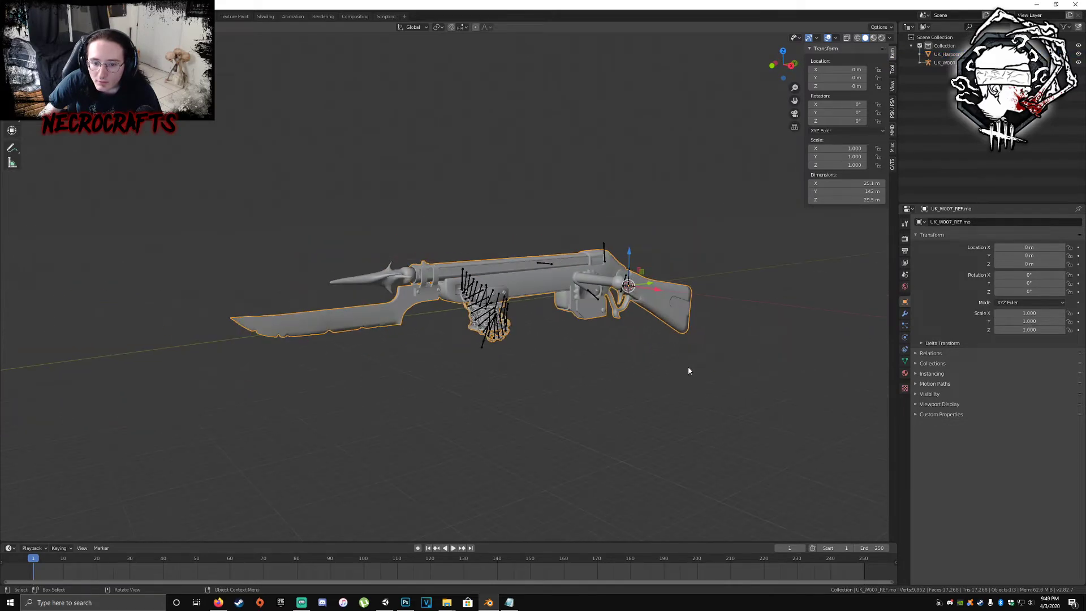
pyautogui.moveTo(688, 371); pyautogui.dragTo(642, 367, button='middle')
# - Set the ambient, specular and diffuse MMD colours of the harpoon's material to white
pyautogui.click(355, 271)
pyautogui.click(905, 373)
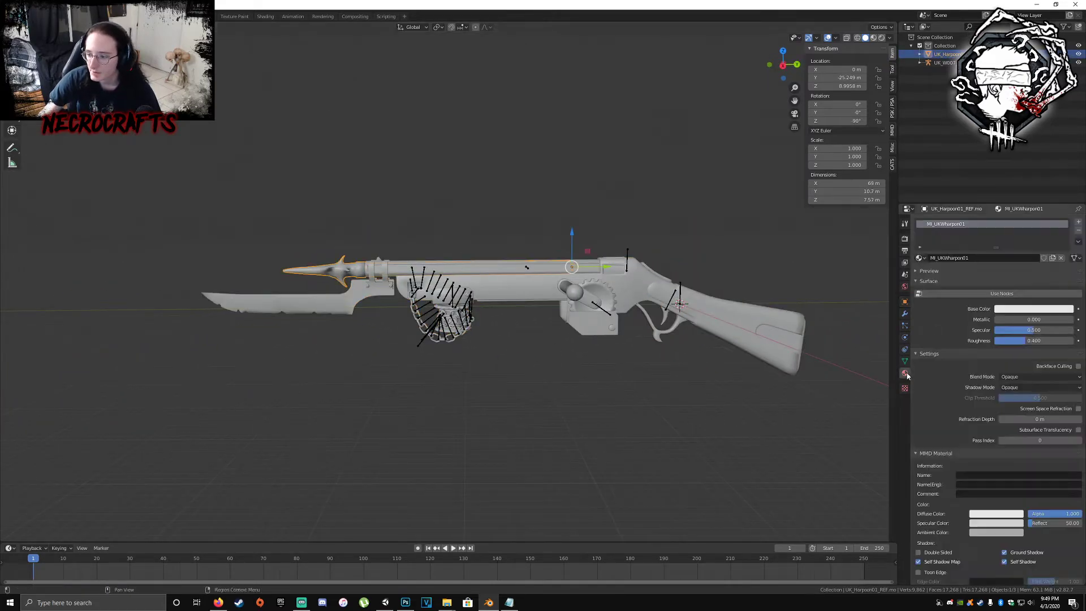
pyautogui.scroll(-5, 992, 408)
pyautogui.click(991, 425)
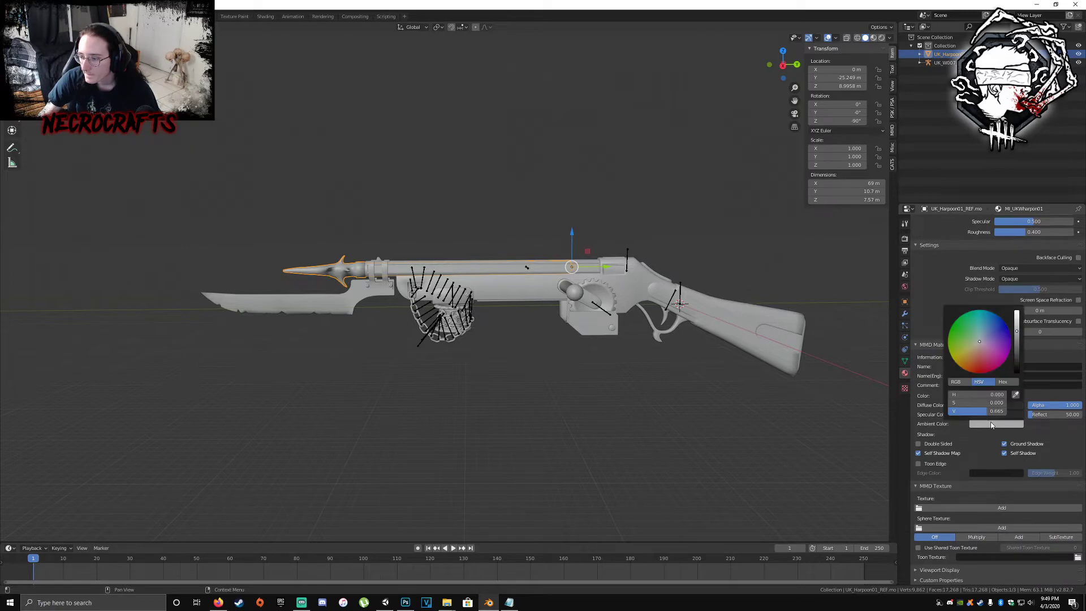
pyautogui.moveTo(993, 412); pyautogui.dragTo(1018, 396)
pyautogui.click(984, 417)
pyautogui.click(990, 405)
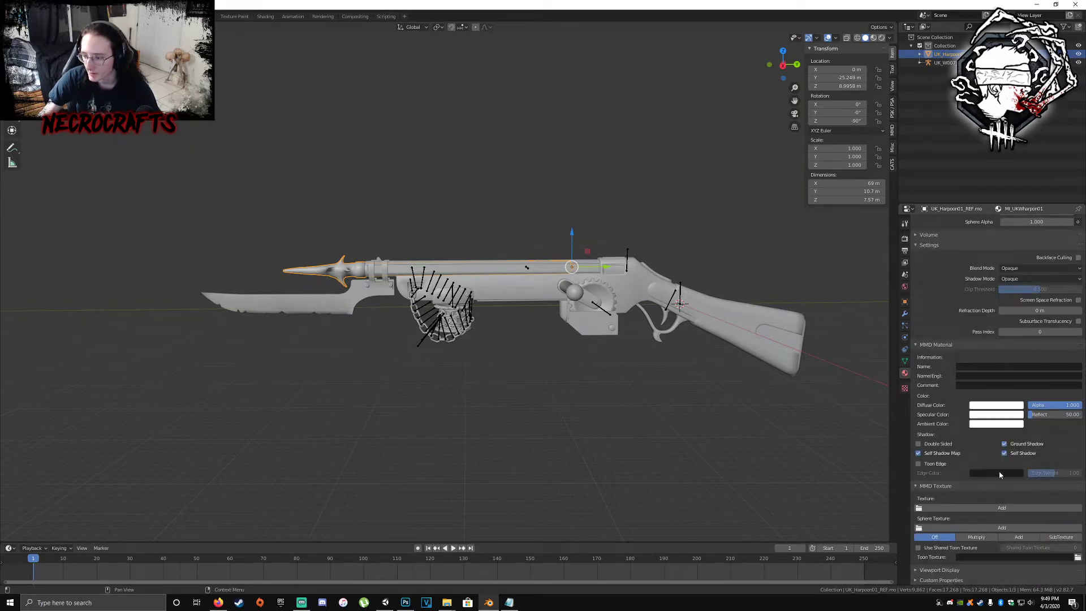
pyautogui.scroll(6, 996, 430)
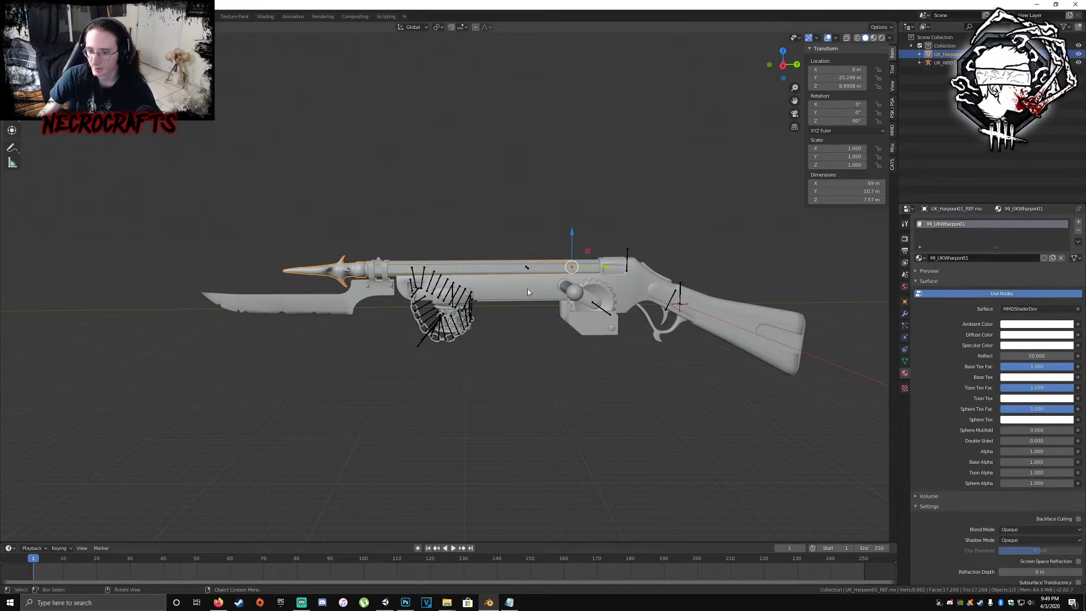
# - Set the ambient, specular and diffuse MMD colours of the rifle's MI_UKW007 material to white
pyautogui.click(614, 328)
pyautogui.scroll(-6, 990, 444)
pyautogui.click(991, 447)
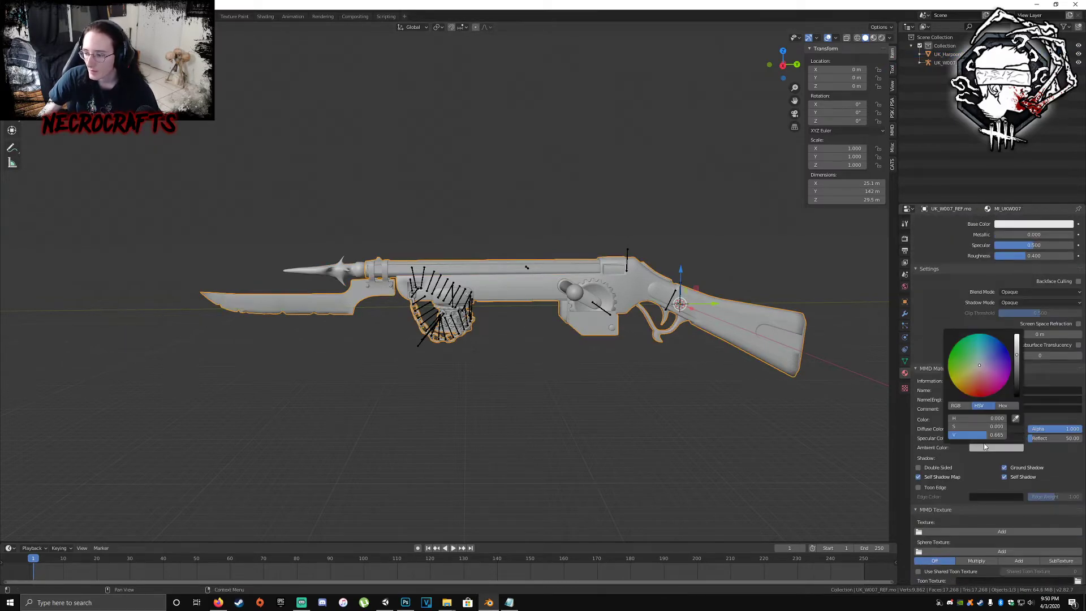
pyautogui.moveTo(991, 435); pyautogui.dragTo(1012, 467)
pyautogui.scroll(3, 1002, 514)
pyautogui.click(994, 495)
pyautogui.click(994, 489)
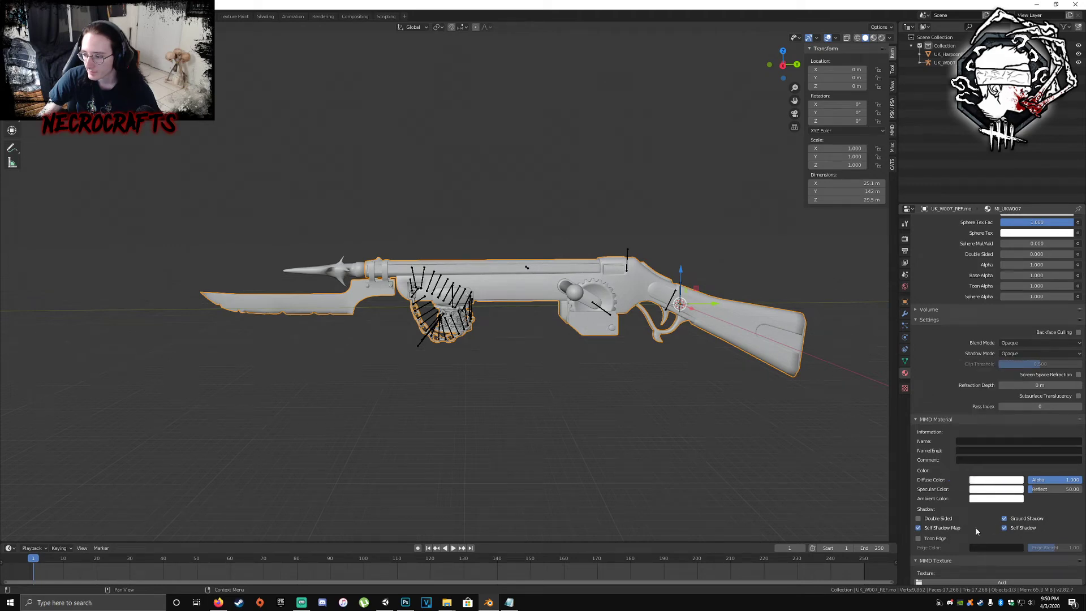
pyautogui.scroll(8, 978, 515)
# - Set the ambient, specular and diffuse MMD colours of the MI_UKWS01 material in the rifle's second slot to white
pyautogui.click(962, 240)
pyautogui.scroll(-10, 966, 331)
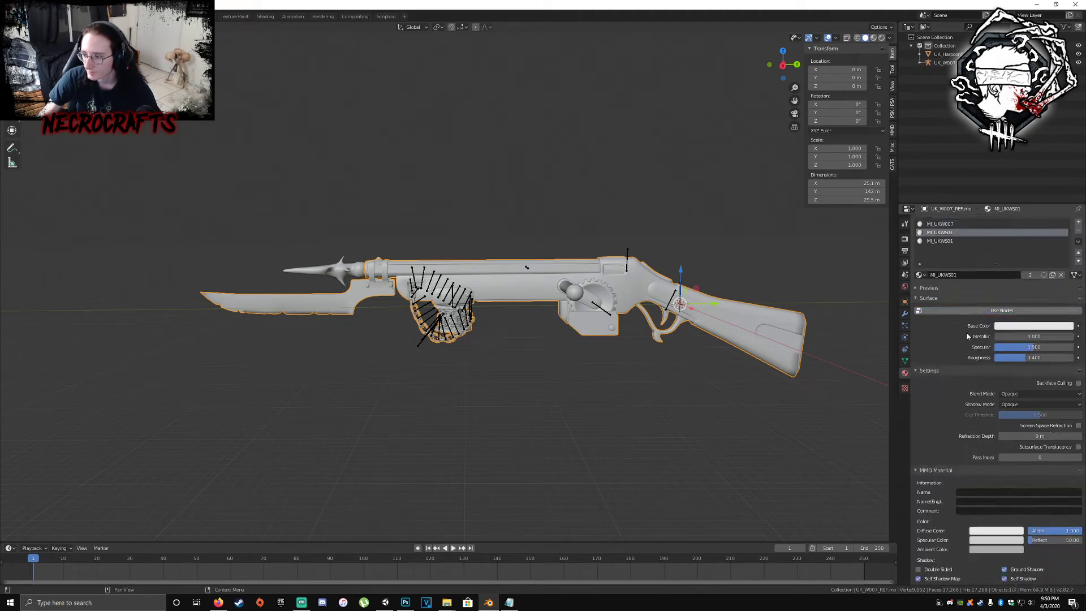
pyautogui.click(991, 447)
pyautogui.moveTo(991, 439); pyautogui.dragTo(1017, 439)
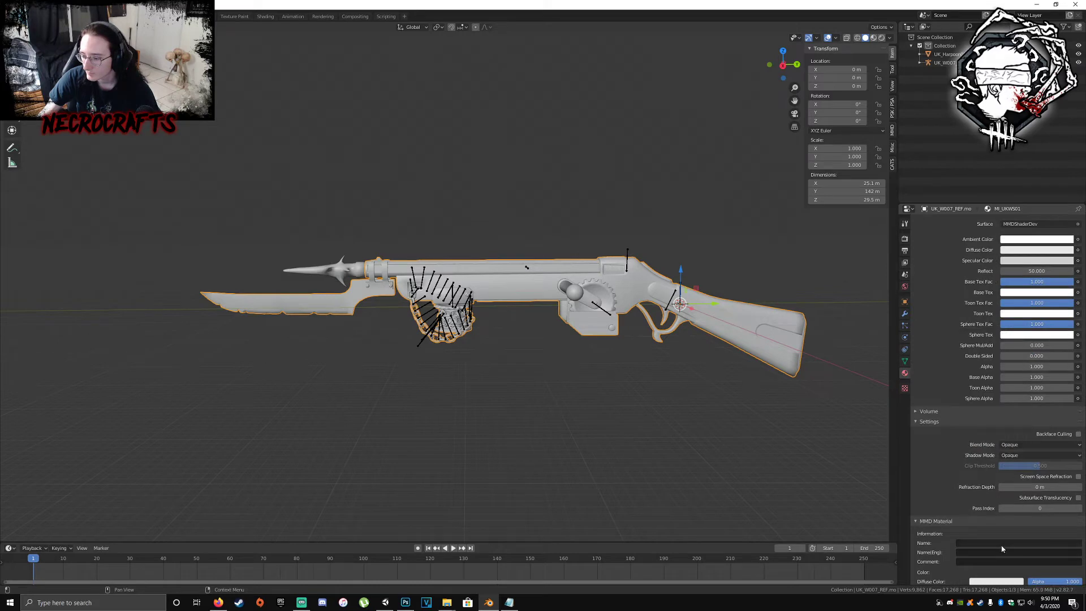
pyautogui.scroll(1, 991, 475)
pyautogui.click(991, 474)
pyautogui.scroll(4, 990, 478)
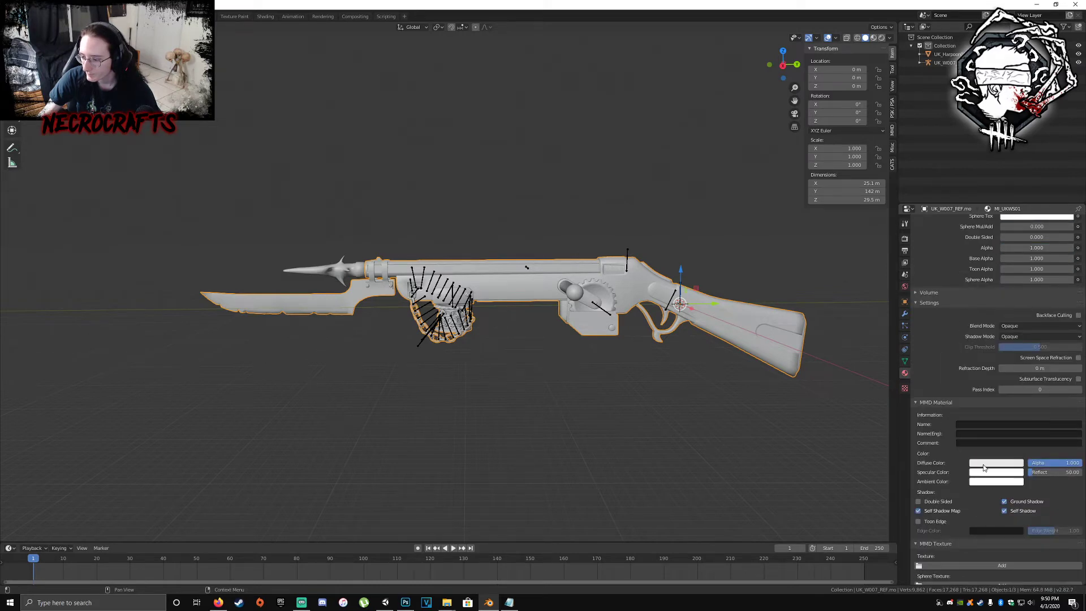
pyautogui.click(990, 472)
pyautogui.scroll(1, 989, 513)
pyautogui.scroll(6, 984, 515)
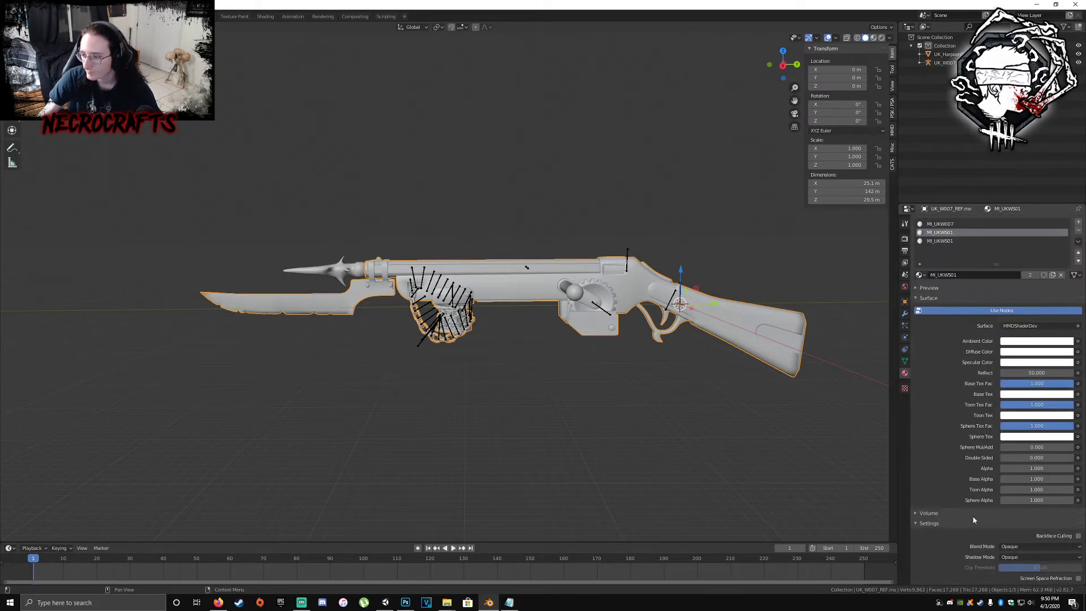
# - Check the MMD colours of the material in the rifle's third slot
pyautogui.click(941, 242)
pyautogui.scroll(-9, 988, 482)
pyautogui.click(978, 546)
pyautogui.scroll(6, 974, 432)
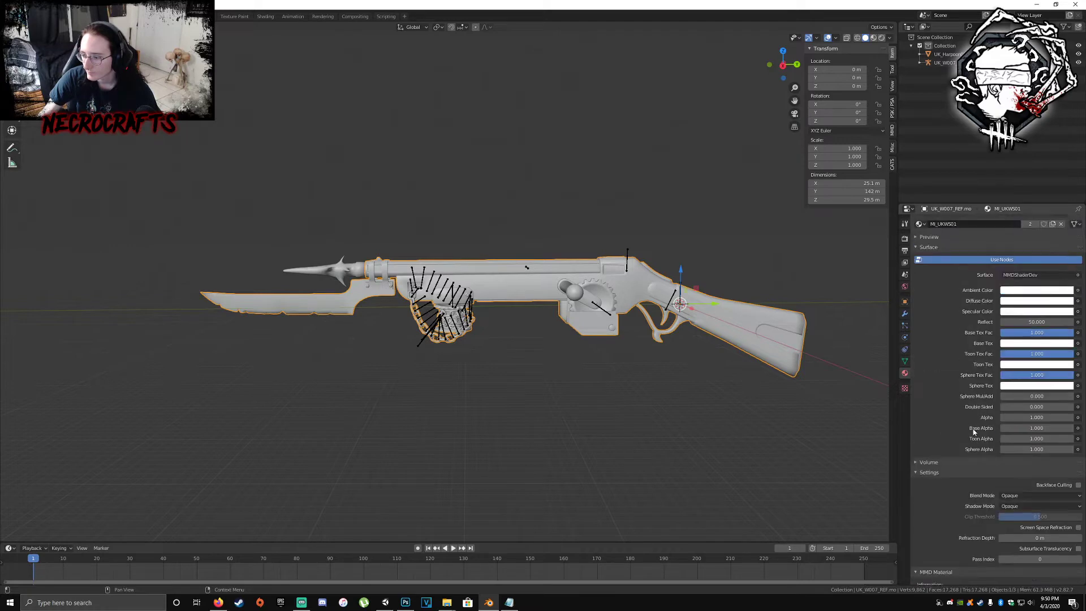
pyautogui.scroll(2, 973, 432)
# - Join the harpoon mesh into the rifle mesh, with the rifle as the active object
pyautogui.keyDown('shift'); pyautogui.click(320, 271); pyautogui.keyUp('shift')
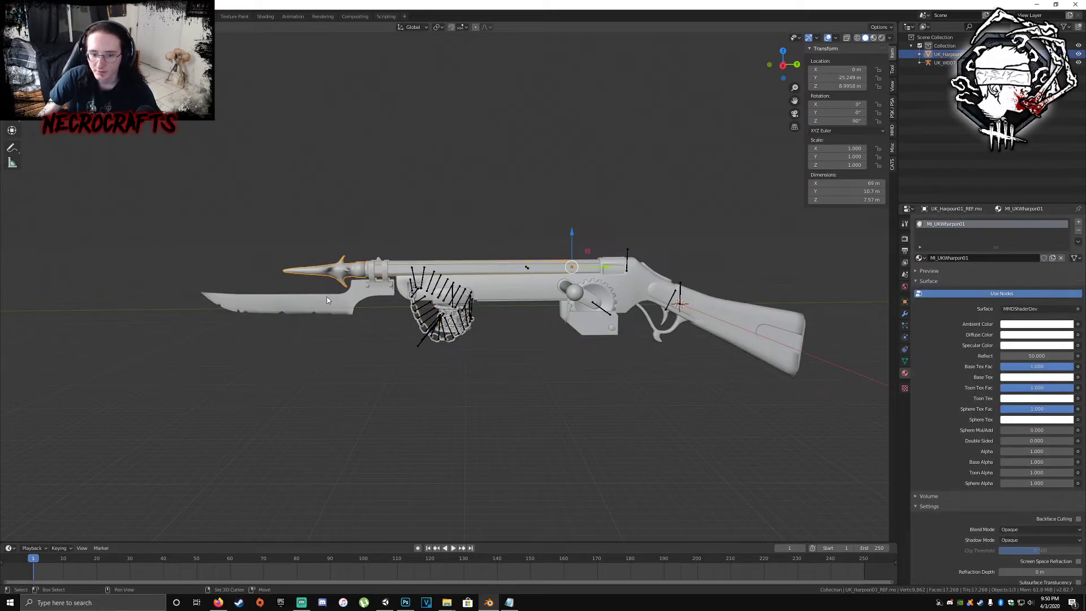
pyautogui.keyDown('shift'); pyautogui.click(330, 308); pyautogui.keyUp('shift')
pyautogui.hotkey('ctrl', 'j')
# - Rename the rifle's armature object as Killjoy and its joined mesh object as Mesh
pyautogui.click(950, 54)
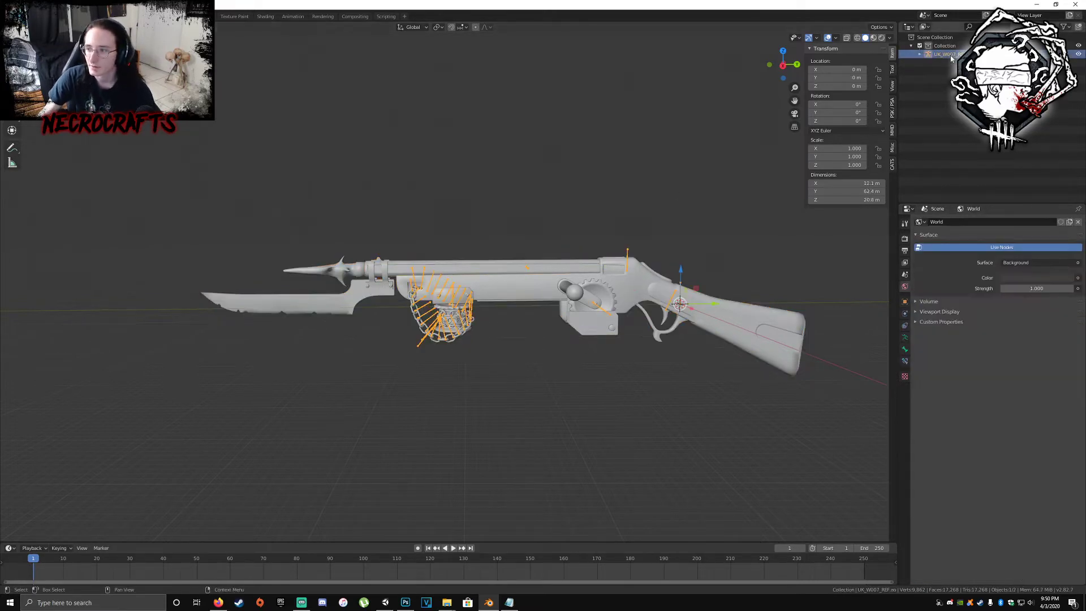
pyautogui.write('Killjoy')
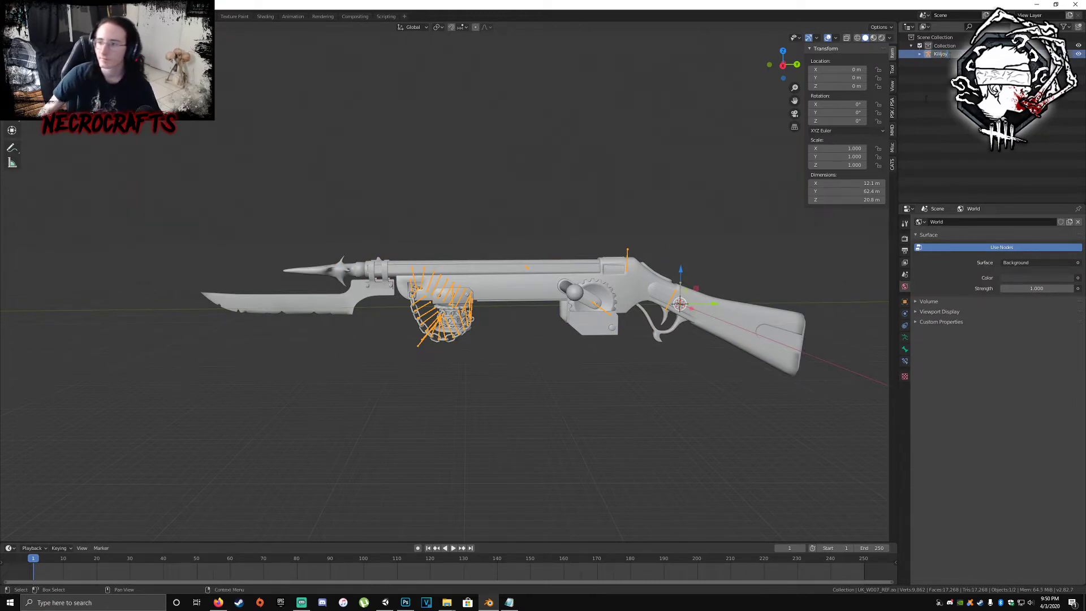
pyautogui.press('Return')
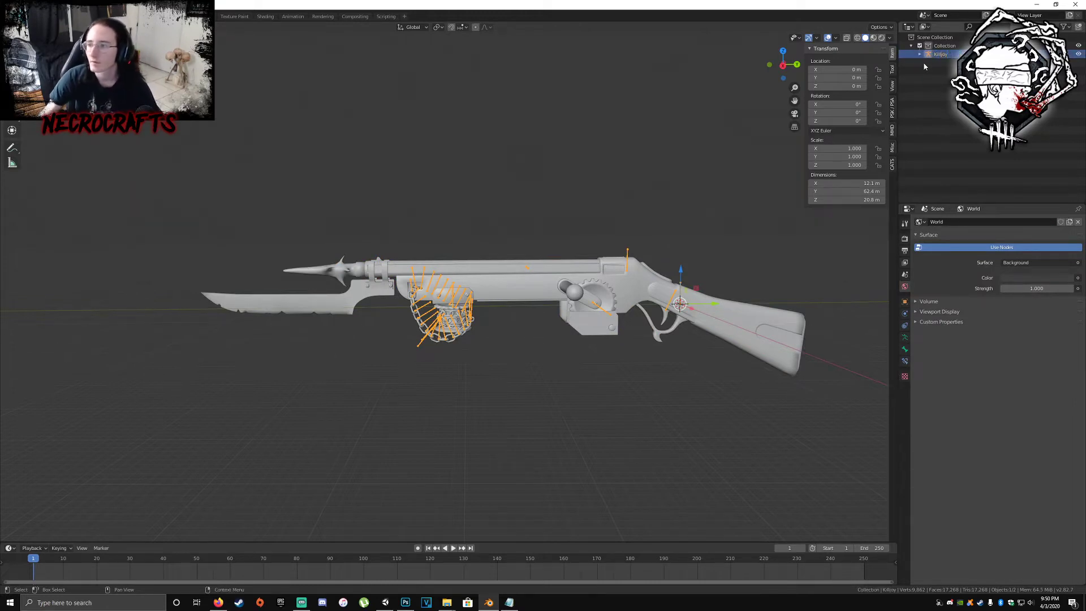
pyautogui.click(920, 54)
pyautogui.click(946, 87)
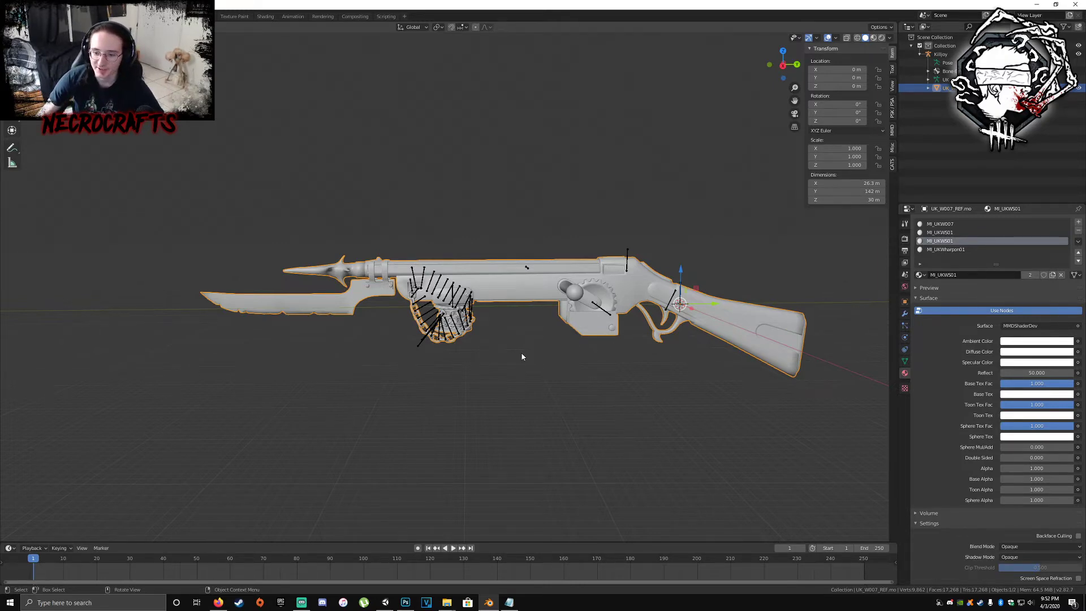
pyautogui.moveTo(522, 356)
pyautogui.mouseDown(button='middle')
pyautogui.moveTo(541, 359)
pyautogui.moveTo(511, 362)
pyautogui.moveTo(526, 354)
pyautogui.mouseUp(button='middle')
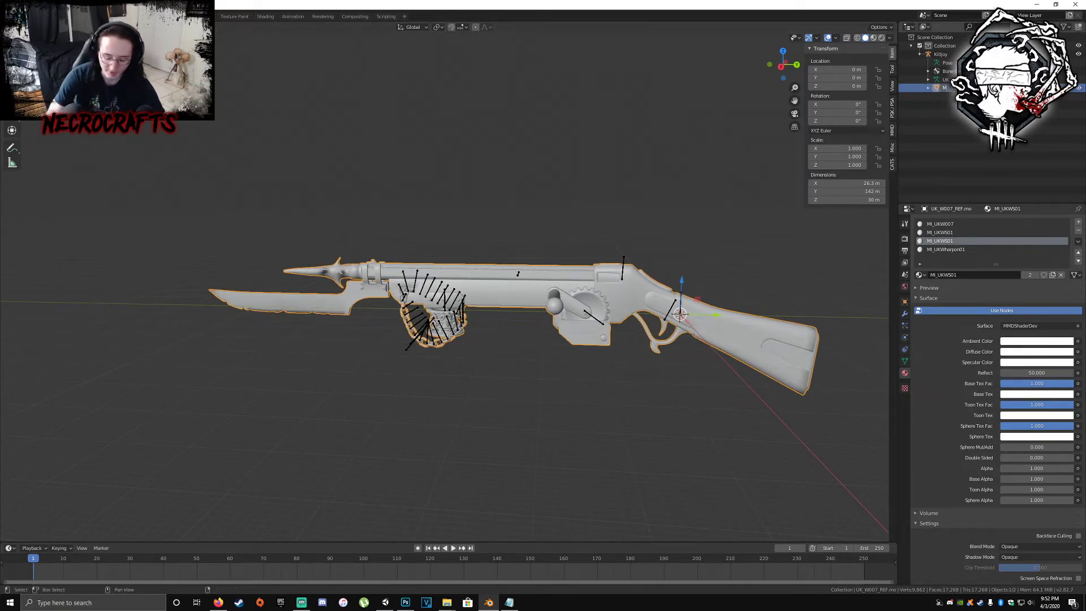
# - Rename the armature data under Killjoy and switch the armature to pose mode with no bones selected
pyautogui.click(943, 79)
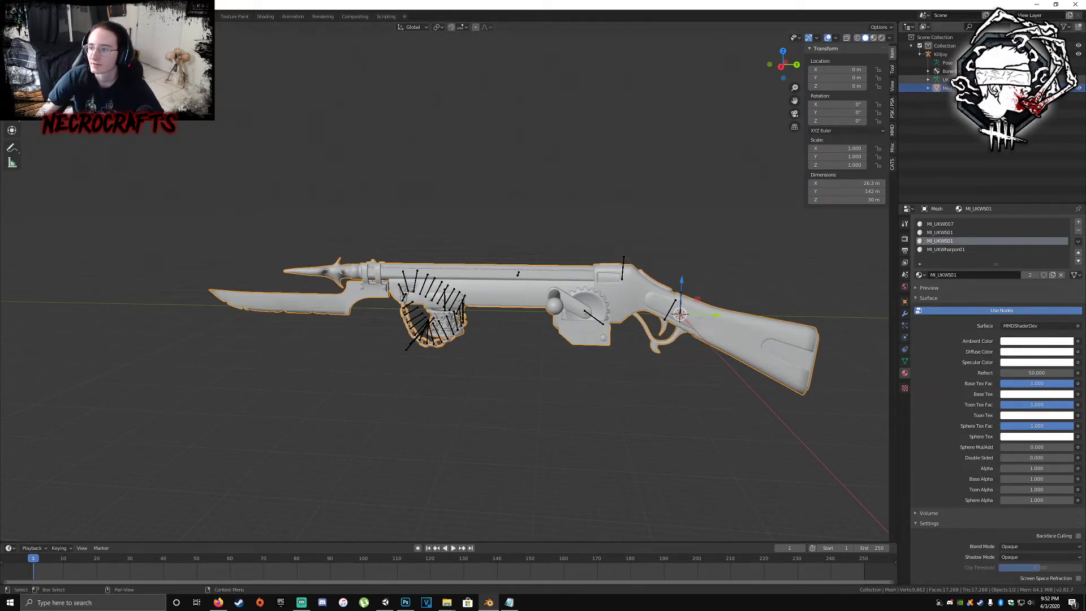
pyautogui.press('Tab')
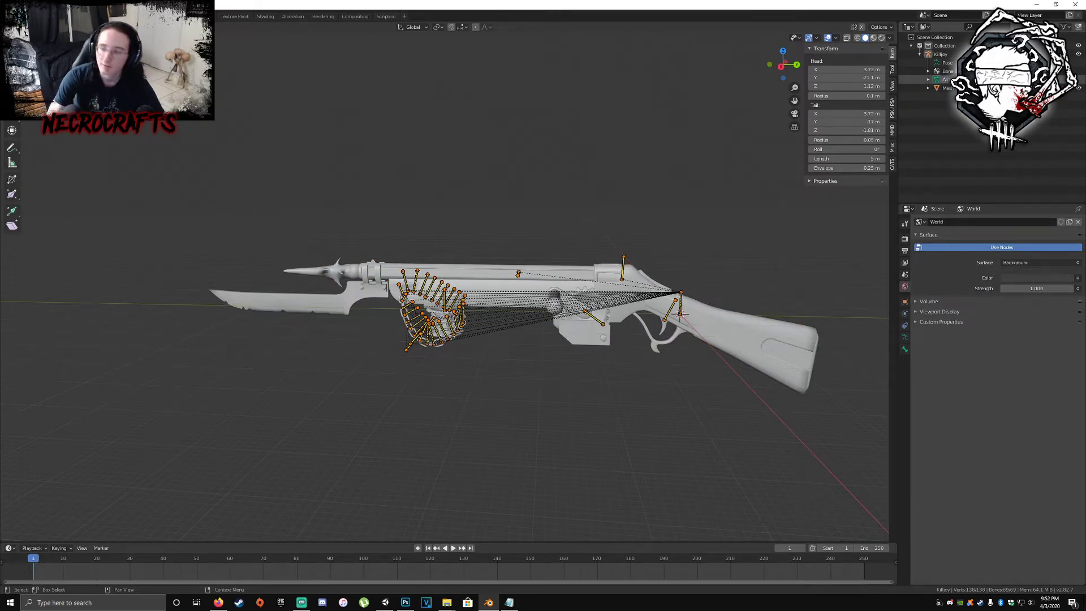
pyautogui.click(947, 63)
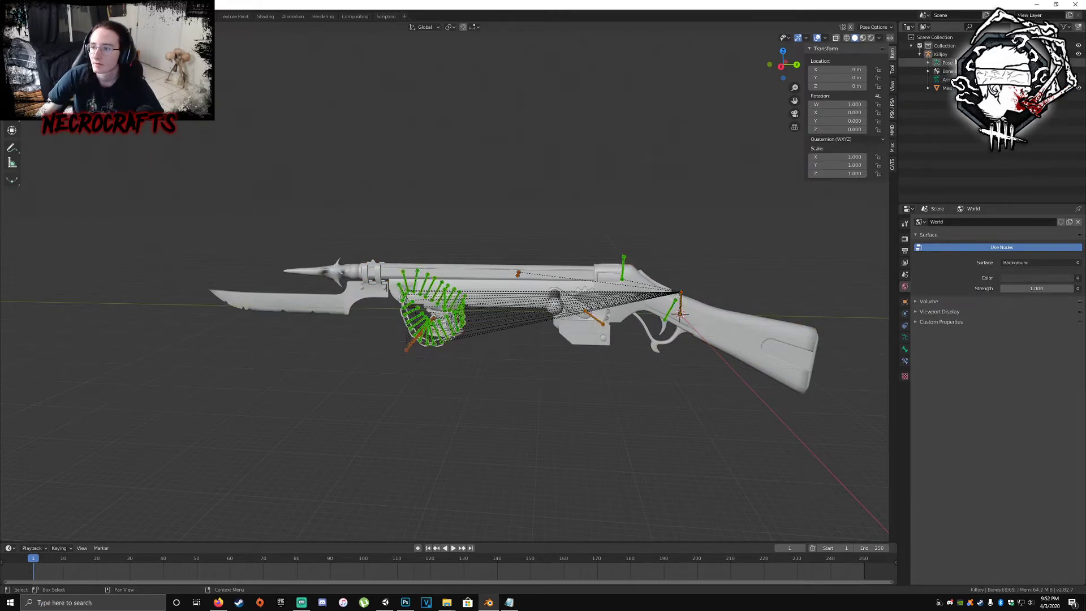
pyautogui.click(920, 54)
pyautogui.press('a')
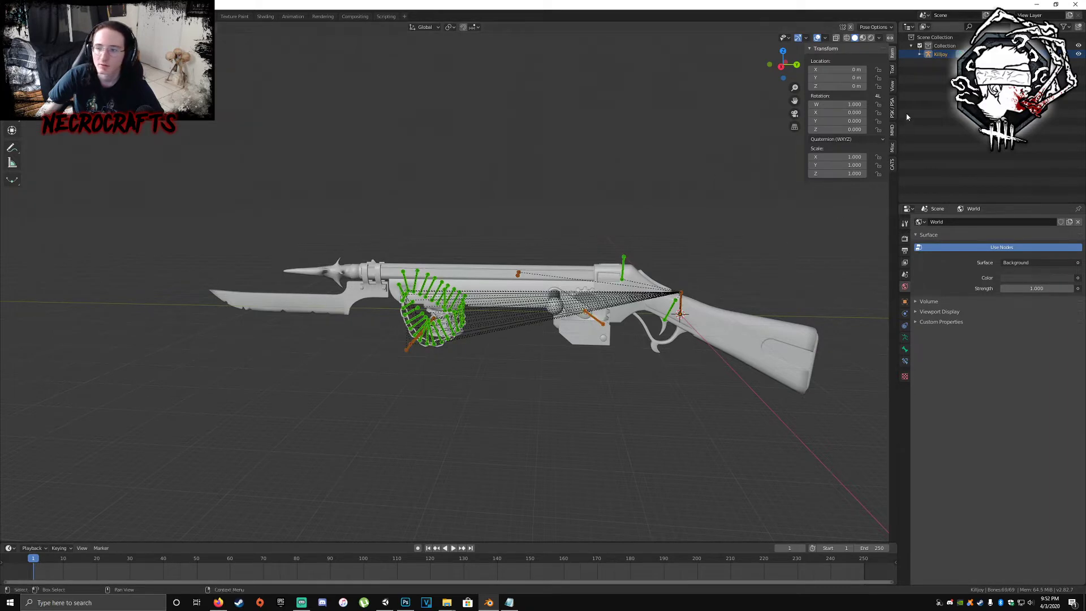
pyautogui.click(941, 54)
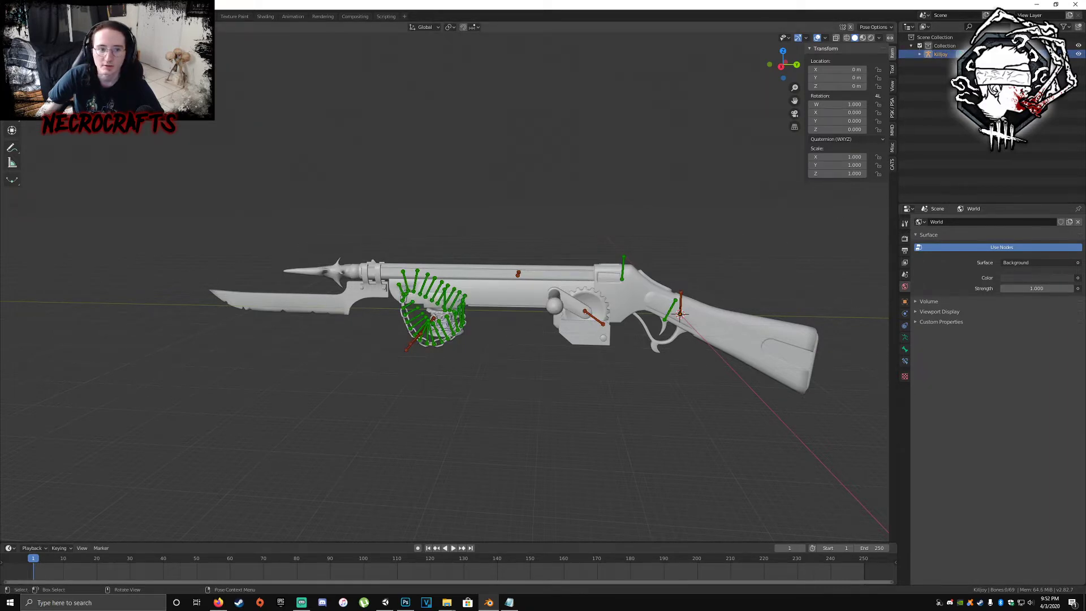
# - Return the Killjoy armature to object mode and set its scale to 0.0098 on the X, Y and Z axes
pyautogui.hotkey('ctrl', 'Tab')
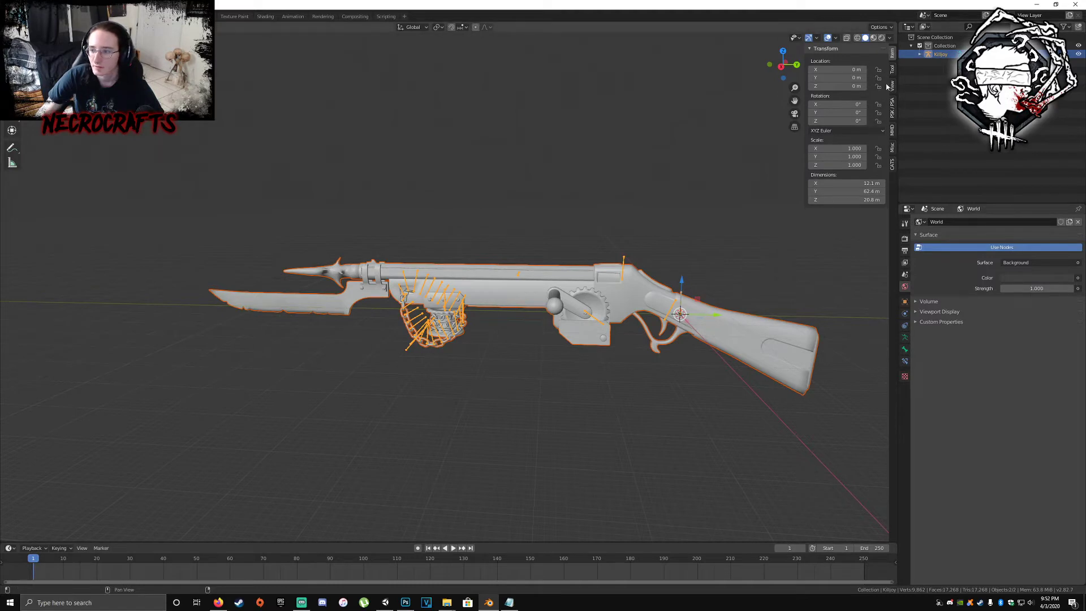
pyautogui.click(892, 108)
pyautogui.click(892, 53)
pyautogui.doubleClick(844, 120)
pyautogui.doubleClick(846, 147)
pyautogui.write('0')
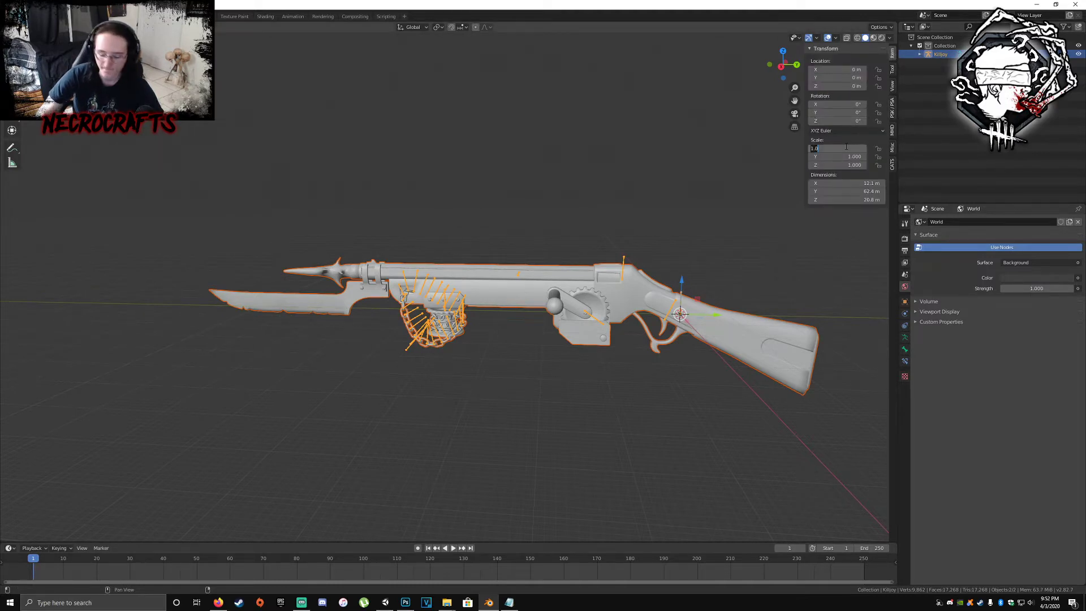
pyautogui.write('.0098')
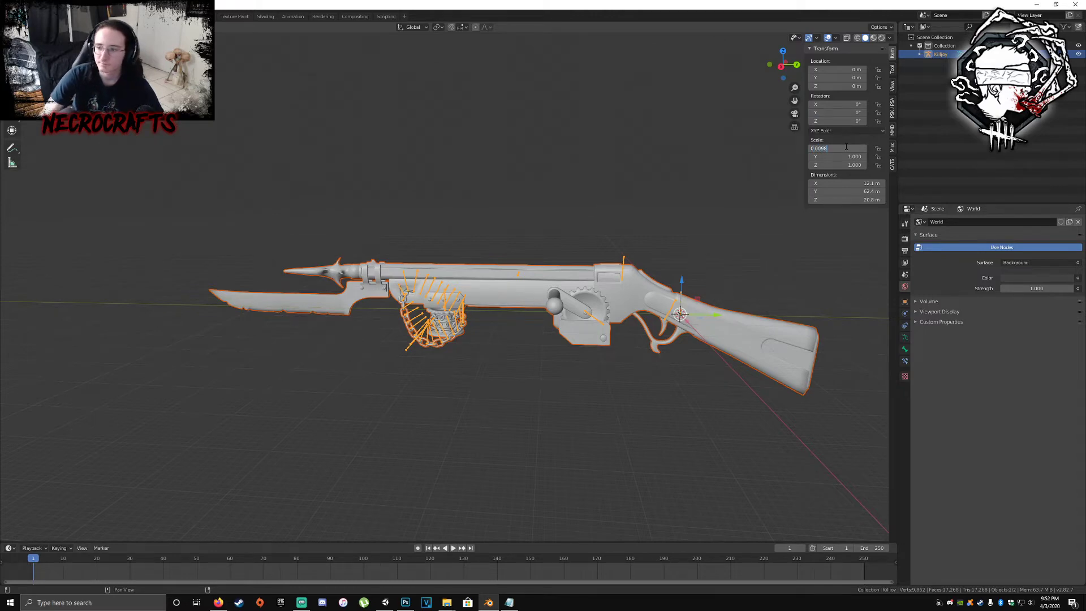
pyautogui.hotkey('ctrl', 'c')
pyautogui.press('Tab')
pyautogui.hotkey('ctrl', 'v')
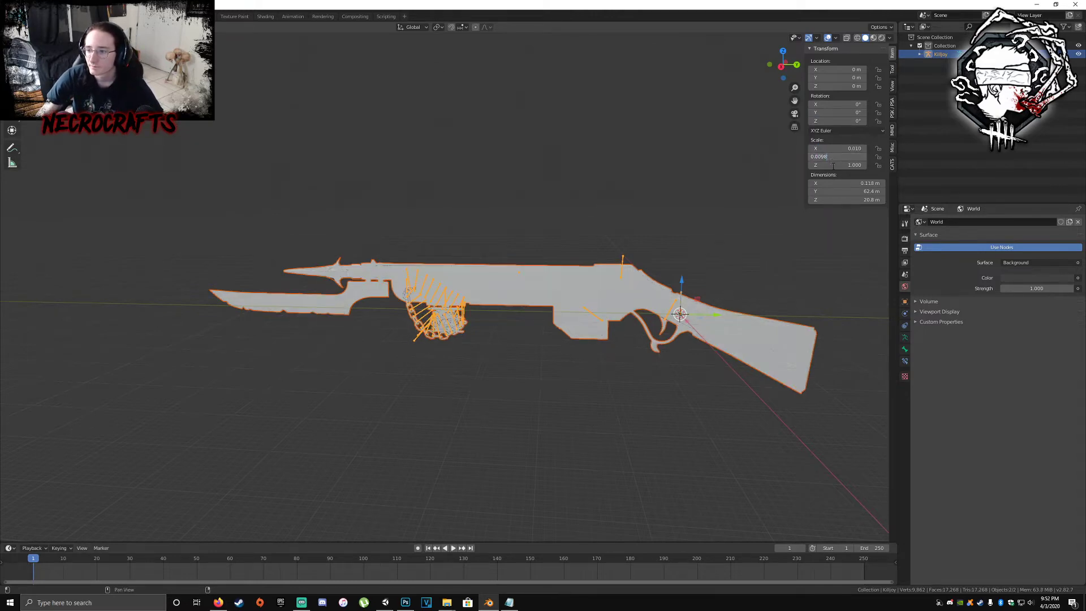
pyautogui.press('Tab')
pyautogui.hotkey('ctrl', 'v')
pyautogui.press('Return')
# - Find the scaled-down Killjoy weapon in the viewport and examine its size
pyautogui.keyDown('shift'); pyautogui.moveTo(666, 293); pyautogui.dragTo(539, 220, button='middle'); pyautogui.keyUp('shift')
pyautogui.scroll(5, 565, 218)
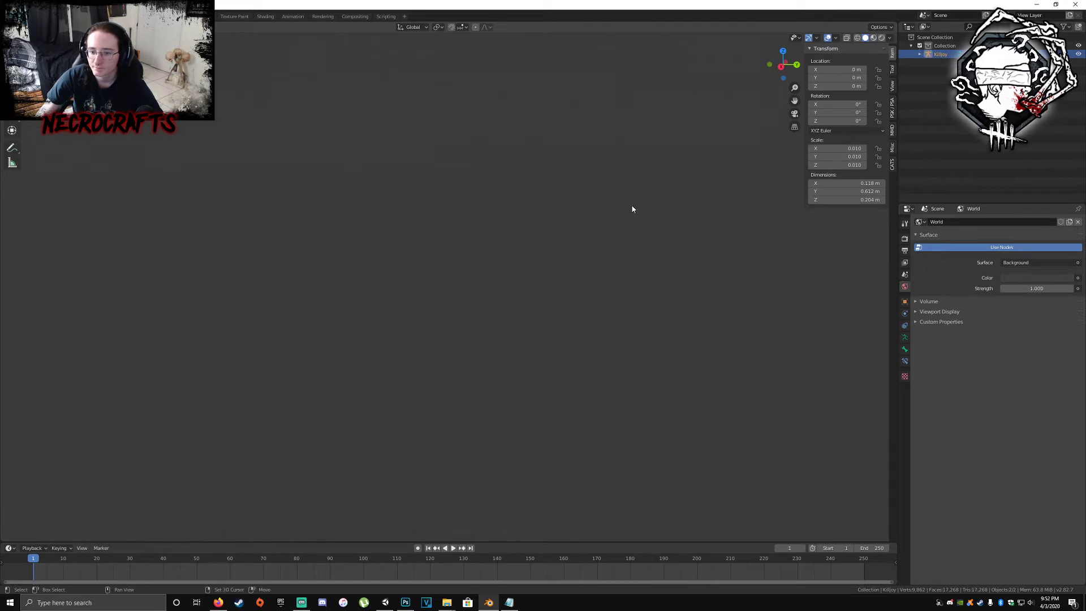
pyautogui.keyDown('shift'); pyautogui.moveTo(632, 208); pyautogui.dragTo(490, 266, button='middle'); pyautogui.keyUp('shift')
pyautogui.scroll(-3, 497, 260)
pyautogui.keyDown('shift'); pyautogui.moveTo(534, 239); pyautogui.dragTo(435, 361, button='middle'); pyautogui.keyUp('shift')
pyautogui.scroll(8, 447, 258)
pyautogui.keyDown('shift'); pyautogui.moveTo(491, 288); pyautogui.dragTo(462, 266, button='middle'); pyautogui.keyUp('shift')
pyautogui.scroll(-5, 444, 262)
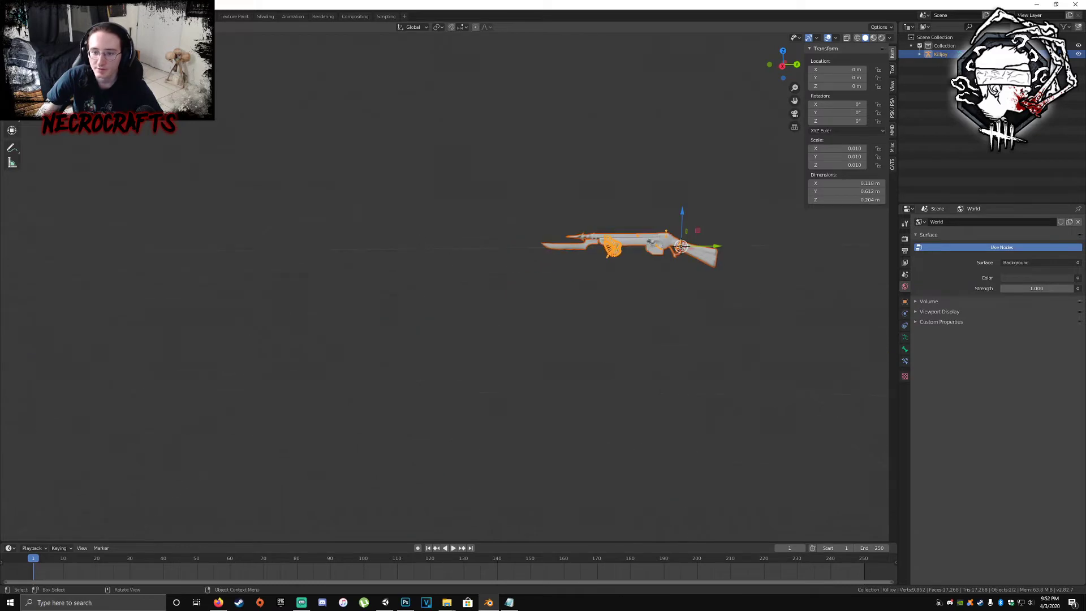
# - Export the scene as an FBX file named Killjoy into the E:\Documents folder
pyautogui.click(21, 16)
pyautogui.moveTo(44, 139)
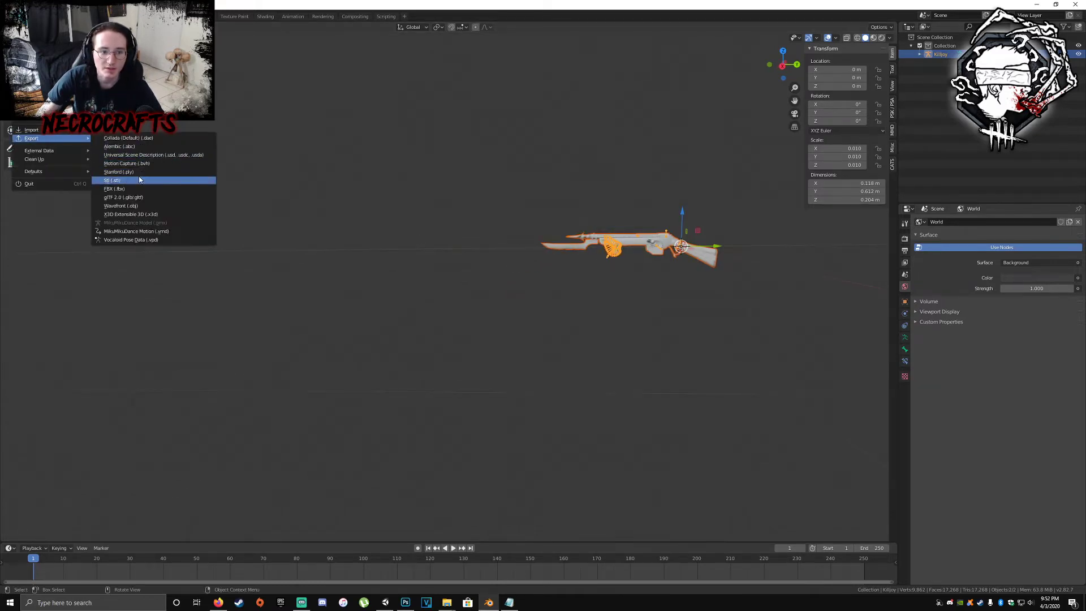
pyautogui.click(132, 193)
pyautogui.click(489, 434)
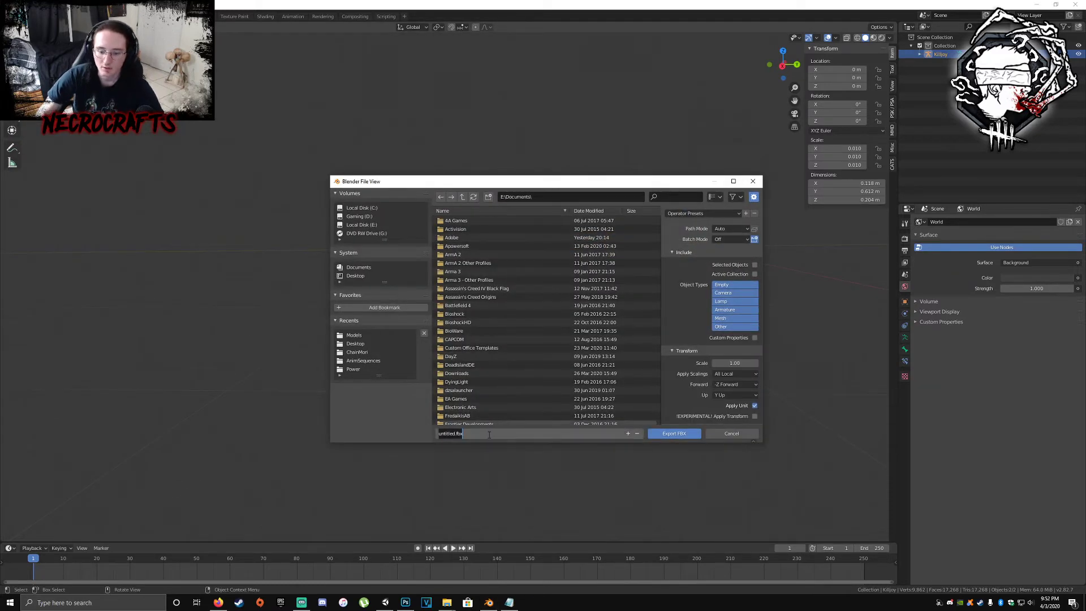
pyautogui.write('Killjoy')
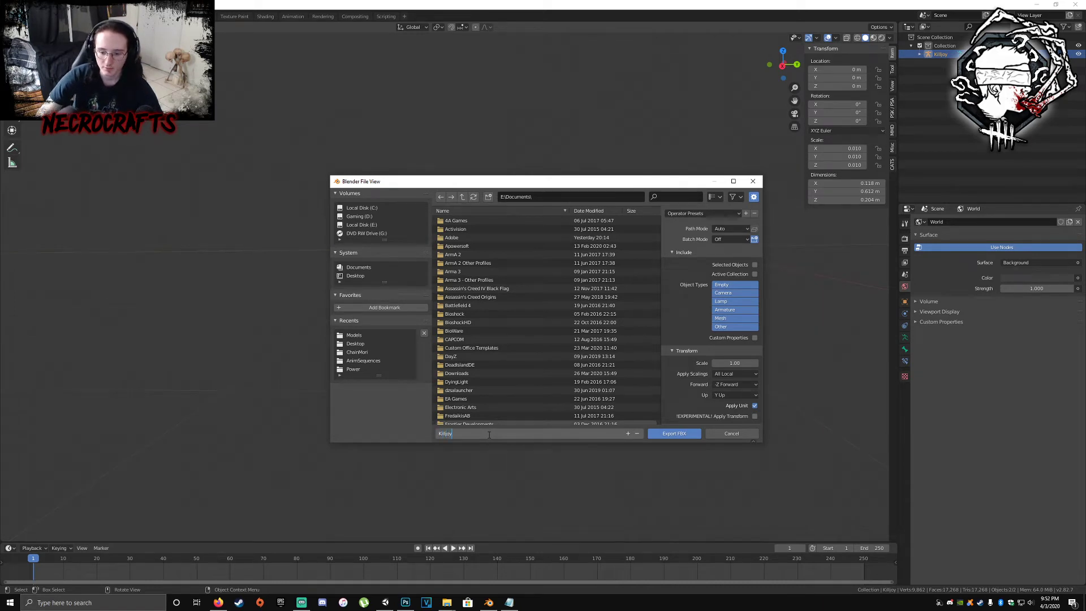
pyautogui.click(669, 433)
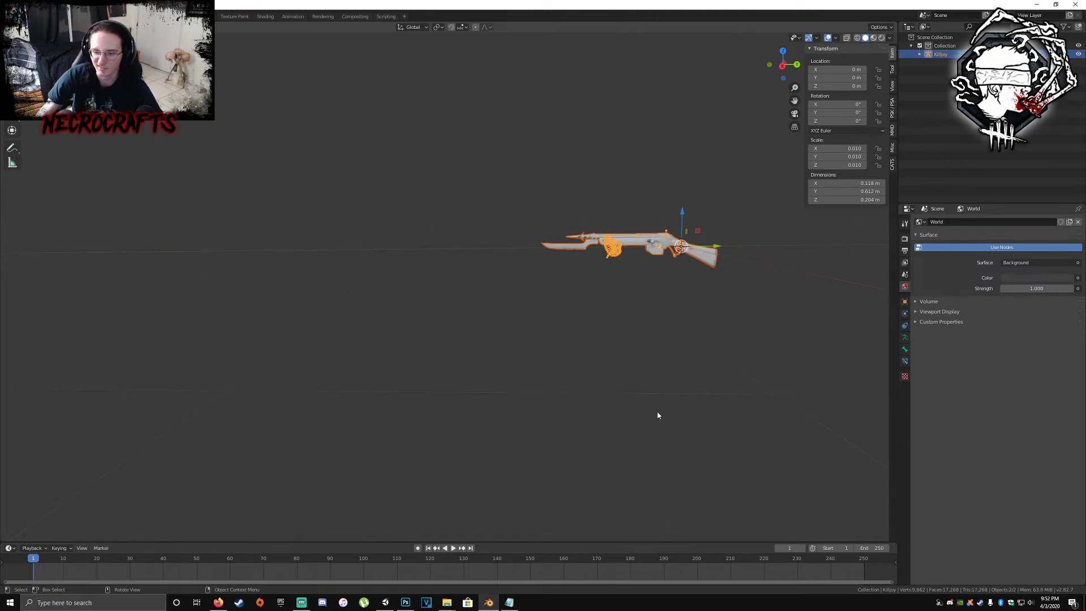
# - Check the refreshed desktop for the exported weapon file and return to Blender
pyautogui.press('super+d')
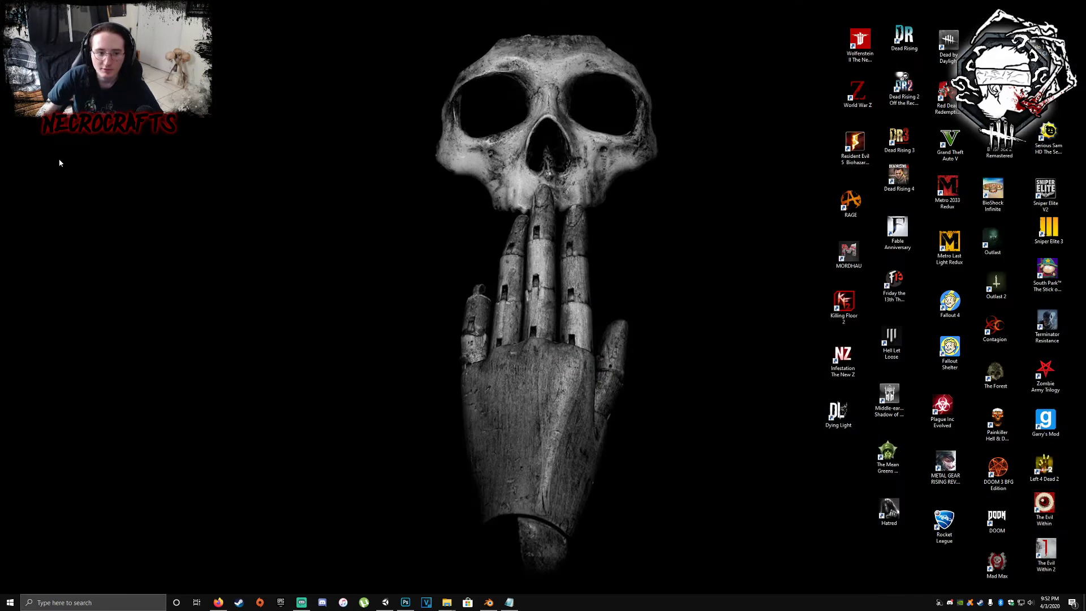
pyautogui.rightClick(181, 293)
pyautogui.click(210, 323)
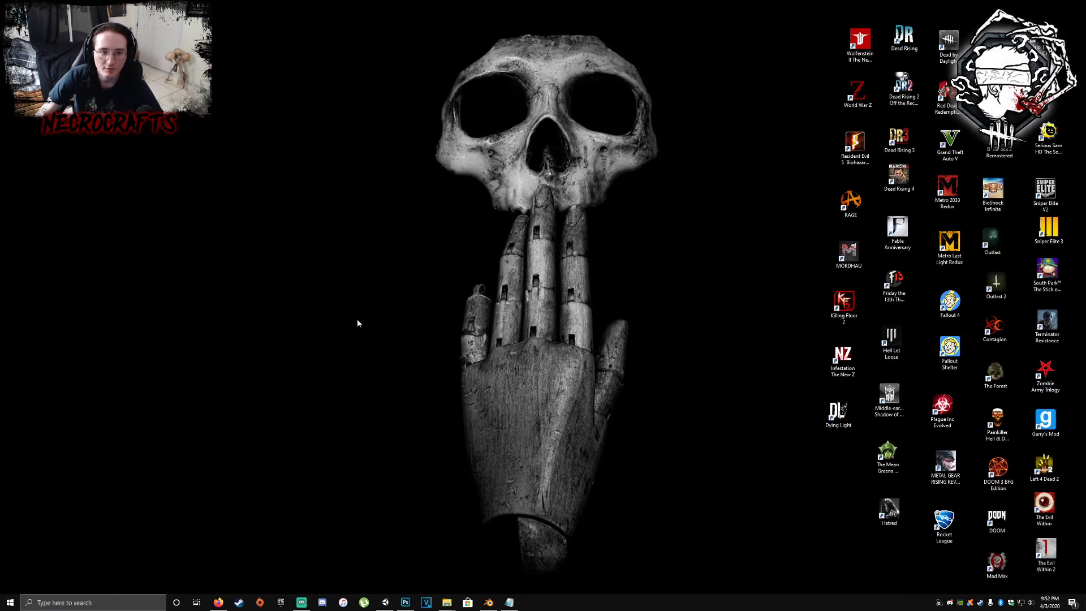
pyautogui.moveTo(490, 603)
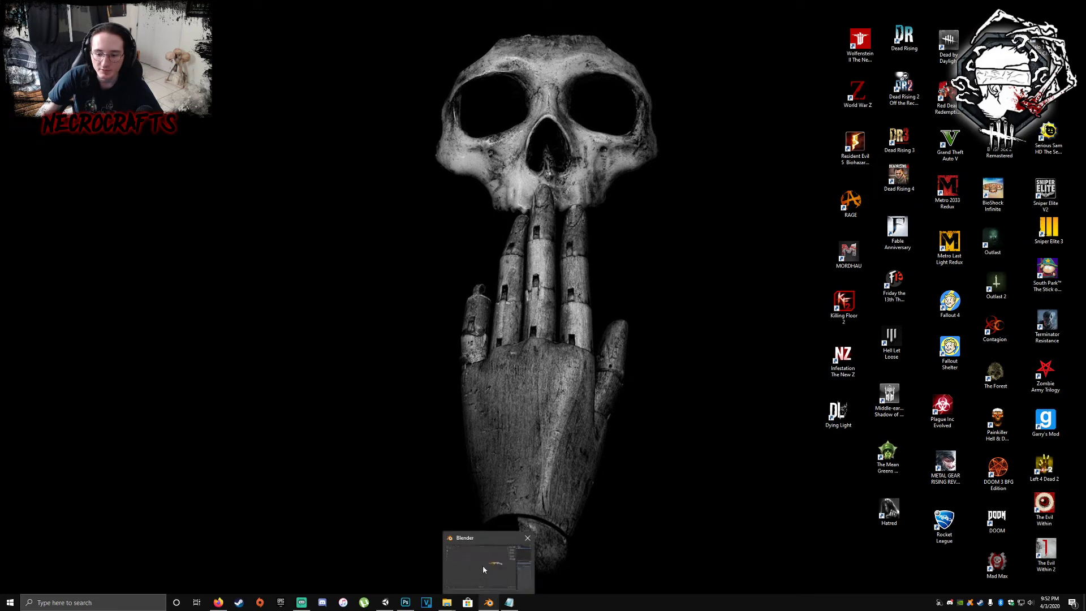
pyautogui.click(483, 568)
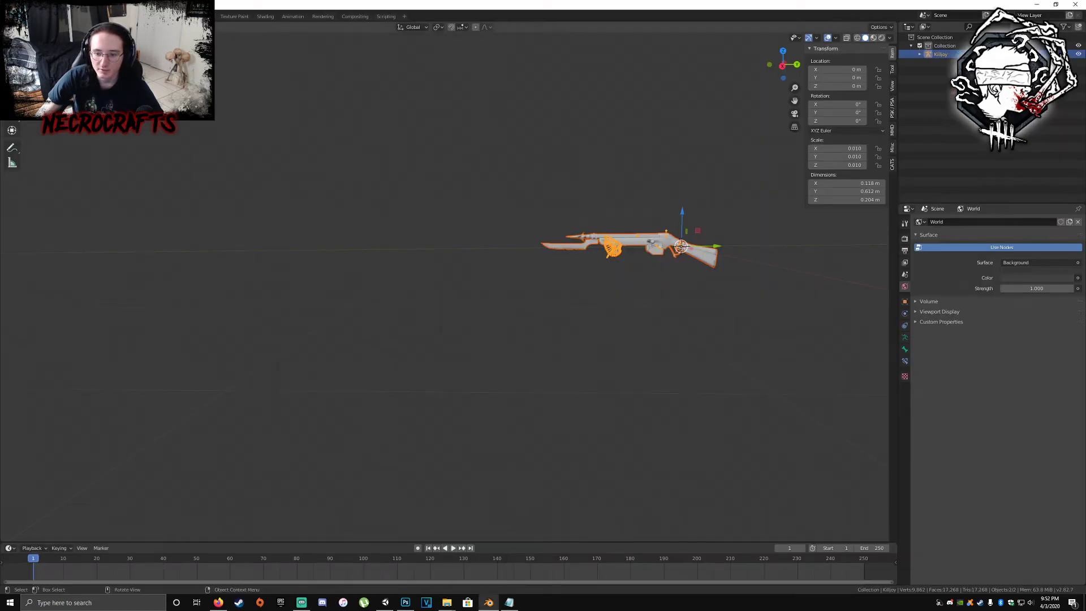
# - Check the destination folder in the FBX export dialog, cancel the export and minimize Blender
pyautogui.click(22, 15)
pyautogui.moveTo(35, 140)
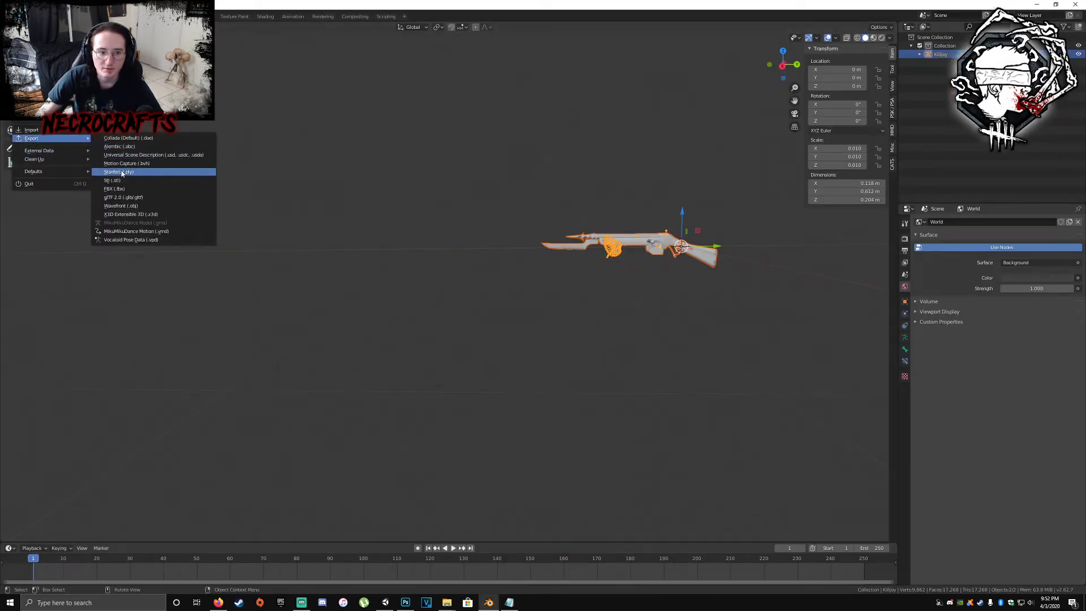
pyautogui.click(120, 188)
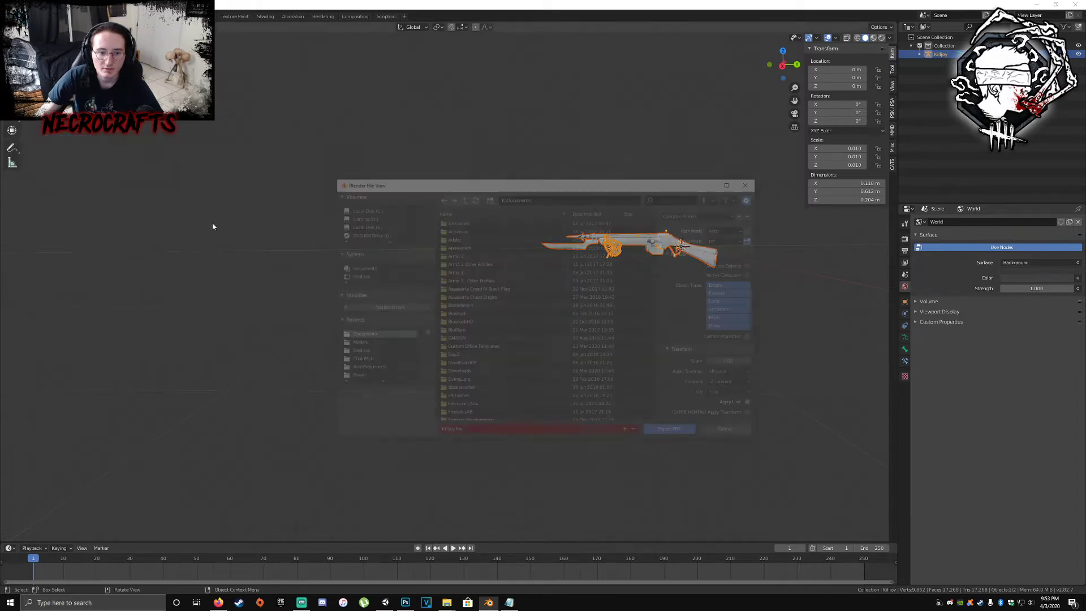
pyautogui.click(731, 433)
pyautogui.click(1036, 5)
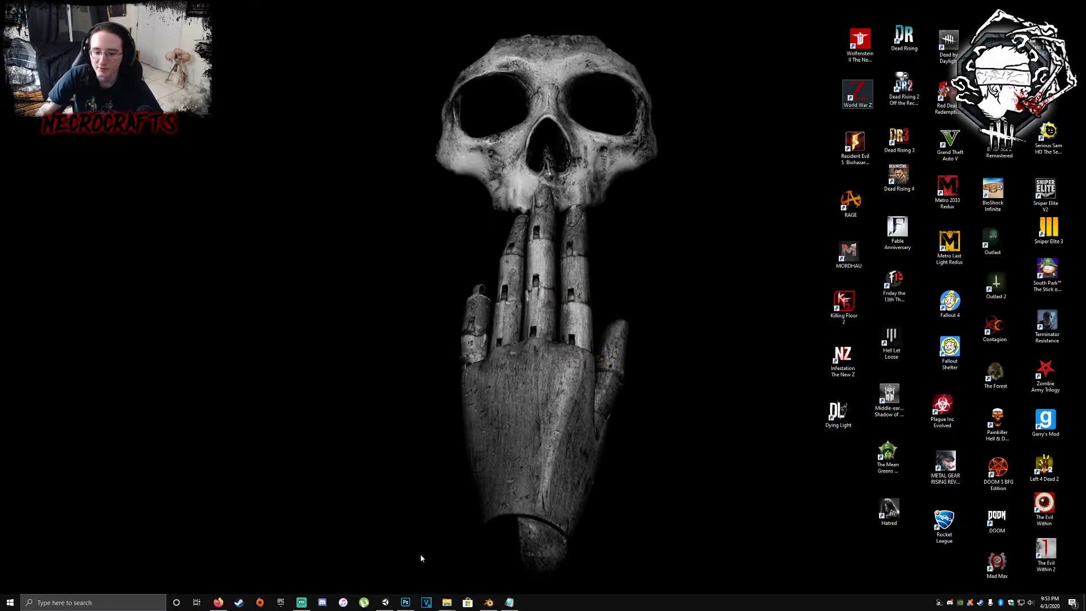
# - Switch to File Explorer and find the exported Killjoy.fbx in the Documents folder of This PC
pyautogui.moveTo(447, 601)
pyautogui.click(484, 555)
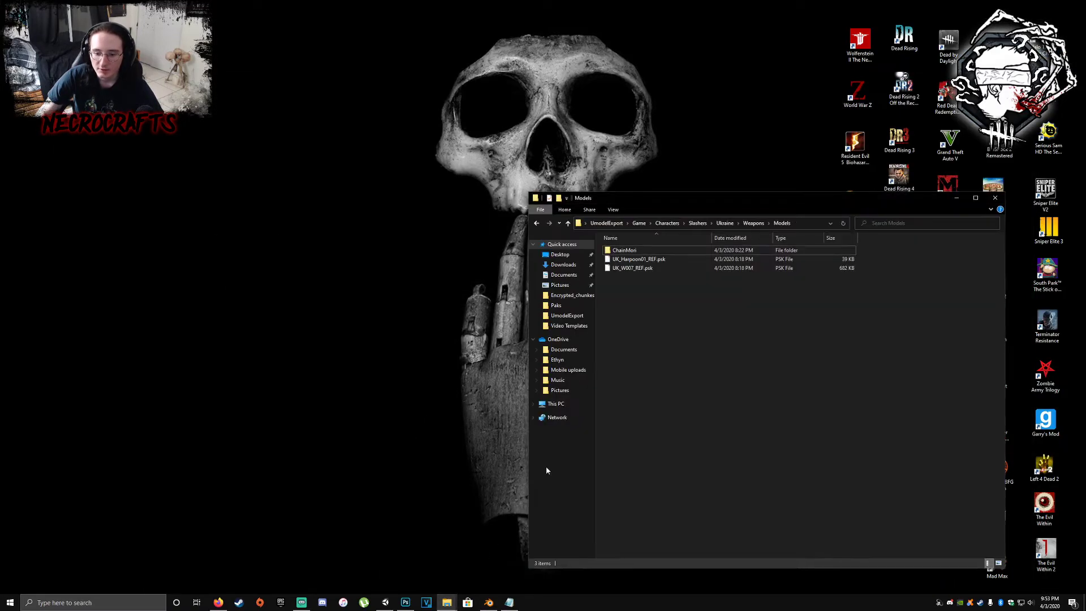
pyautogui.click(563, 349)
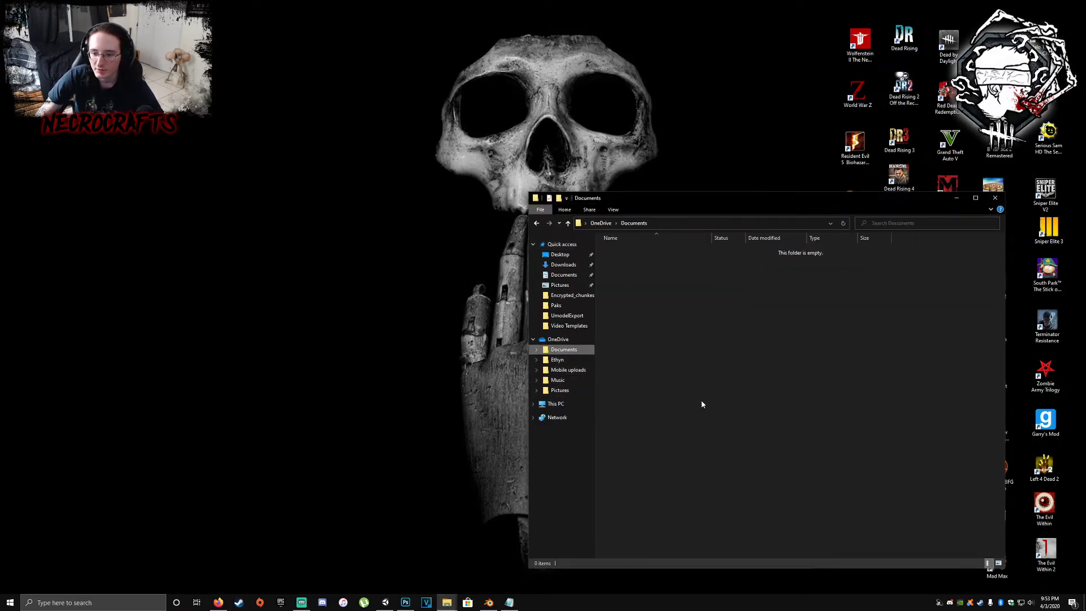
pyautogui.click(562, 276)
pyautogui.scroll(-5, 710, 449)
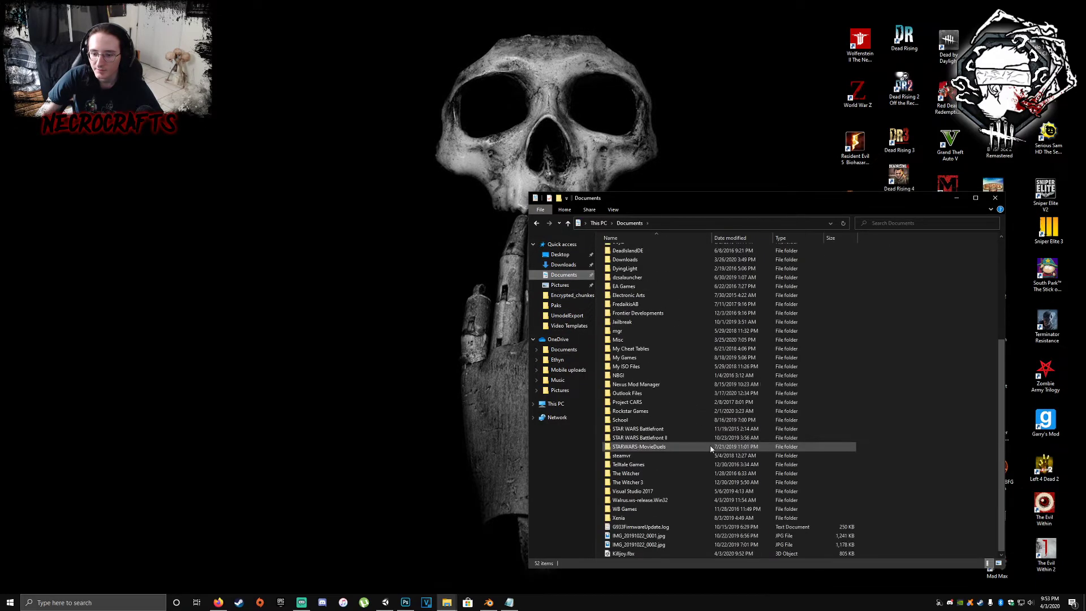
# - Copy Killjoy.fbx to the desktop, delete the original from Documents and close File Explorer
pyautogui.click(620, 553)
pyautogui.rightClick(621, 554)
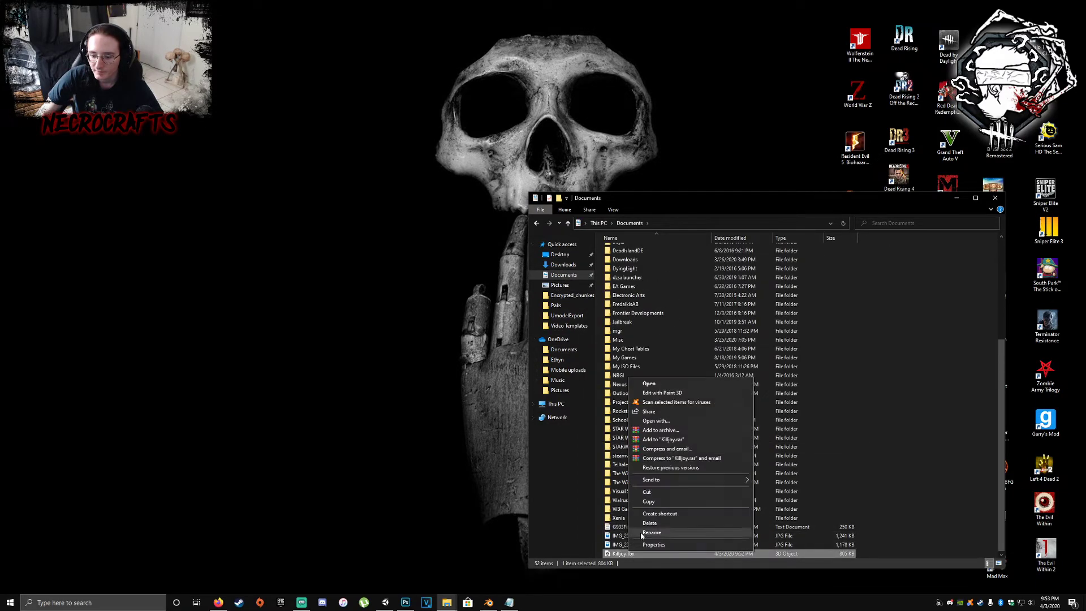
pyautogui.click(615, 556)
pyautogui.moveTo(615, 556); pyautogui.dragTo(266, 346)
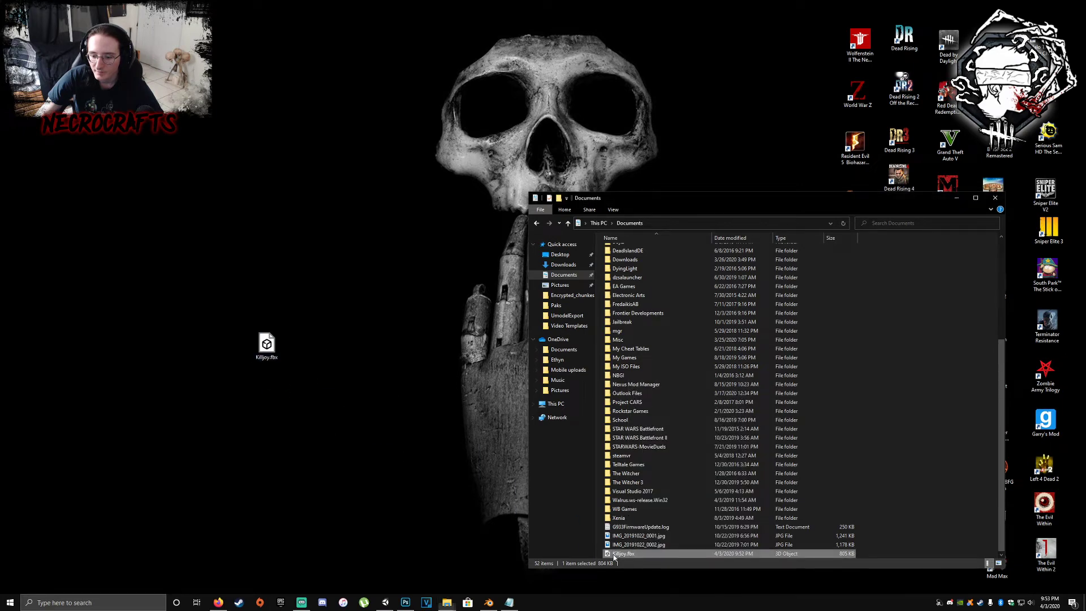
pyautogui.rightClick(616, 554)
pyautogui.click(635, 525)
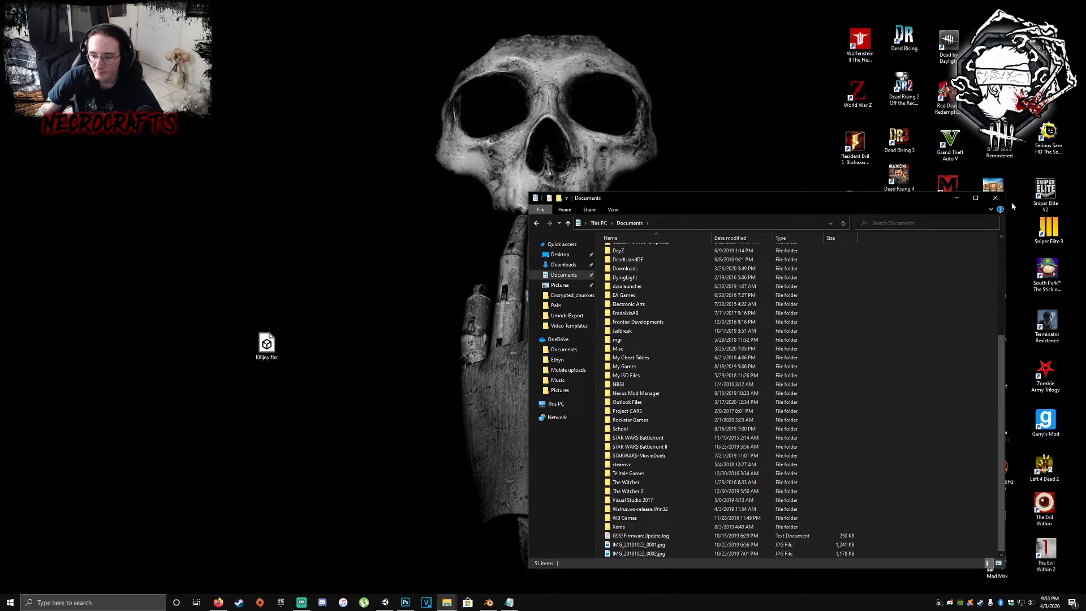
pyautogui.click(995, 197)
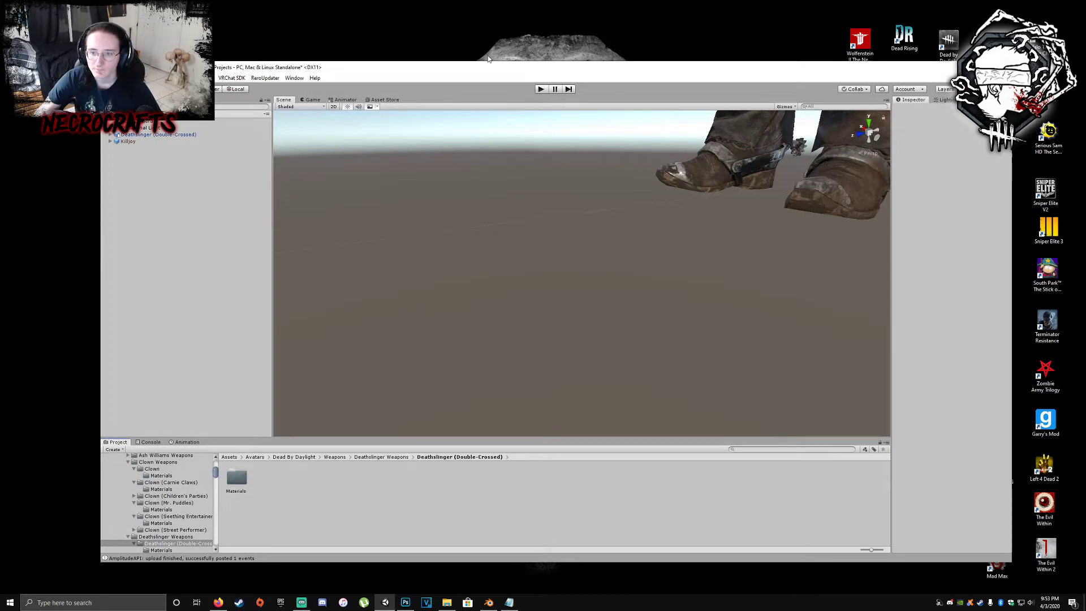
# - Switch to Unity and import Killjoy.fbx from the desktop into the Deathslinger (Double-Crossed) weapons folder
pyautogui.moveTo(473, 66); pyautogui.dragTo(541, 67)
pyautogui.moveTo(175, 192); pyautogui.dragTo(415, 487)
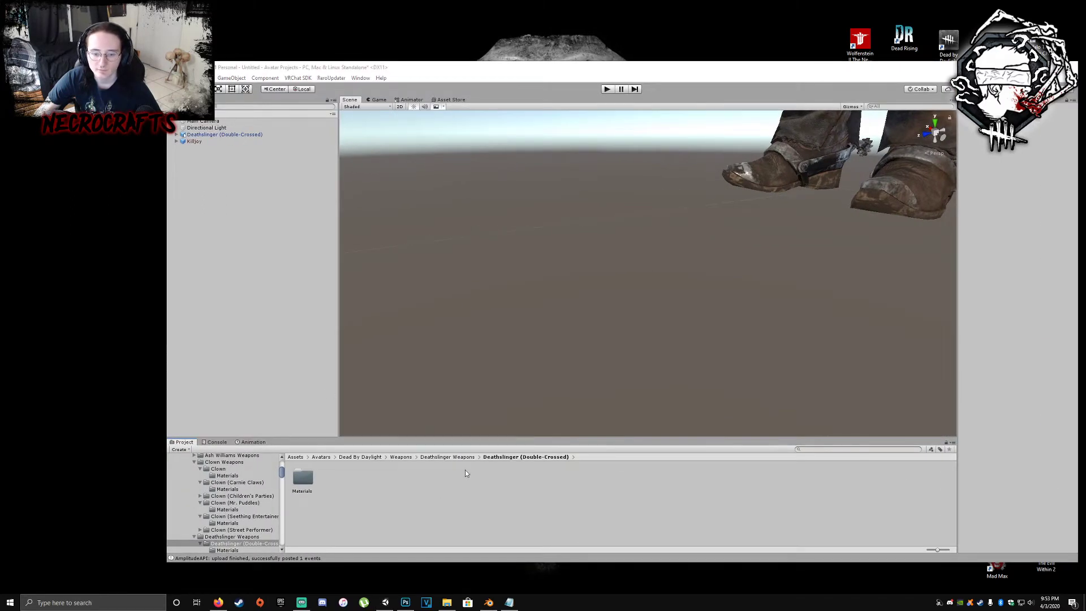
pyautogui.click(342, 477)
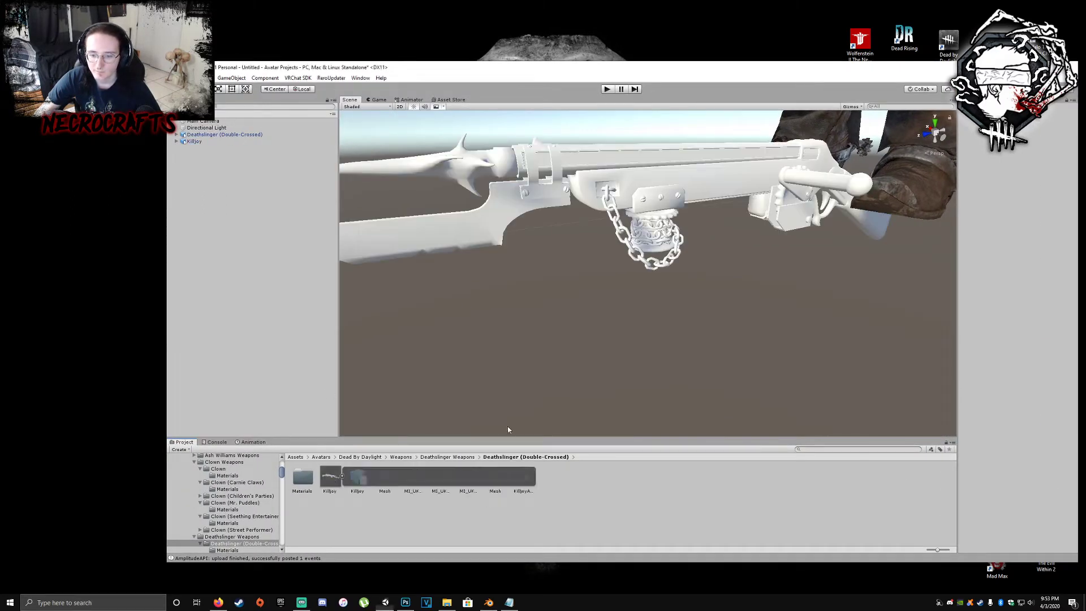
pyautogui.click(342, 477)
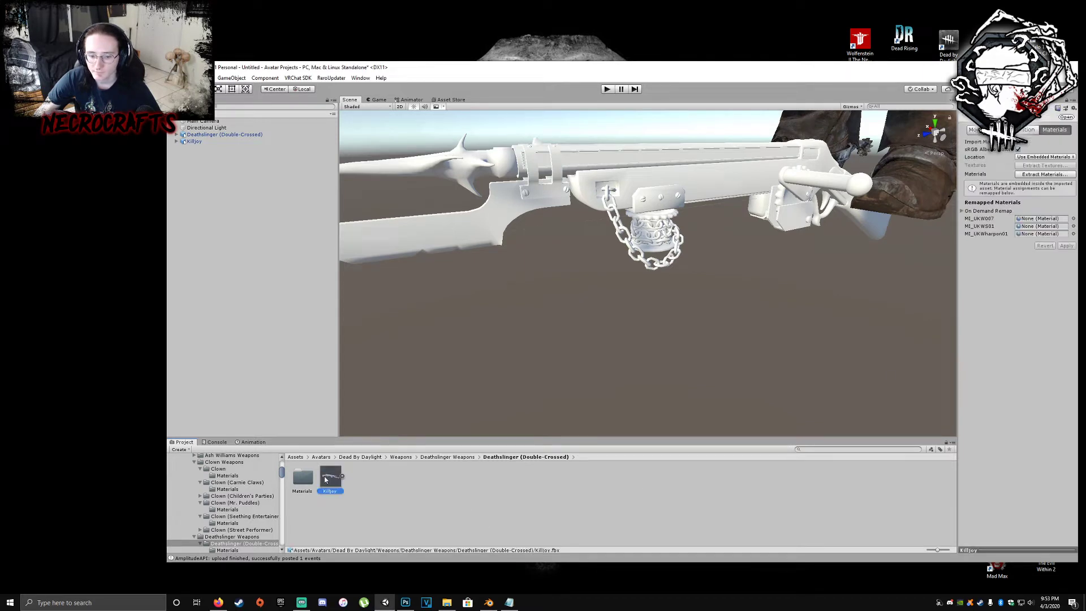
# - Set the Killjoy model's material location to Use External Materials (Legacy) and check the folder's Materials subfolder
pyautogui.click(1045, 157)
pyautogui.click(1045, 170)
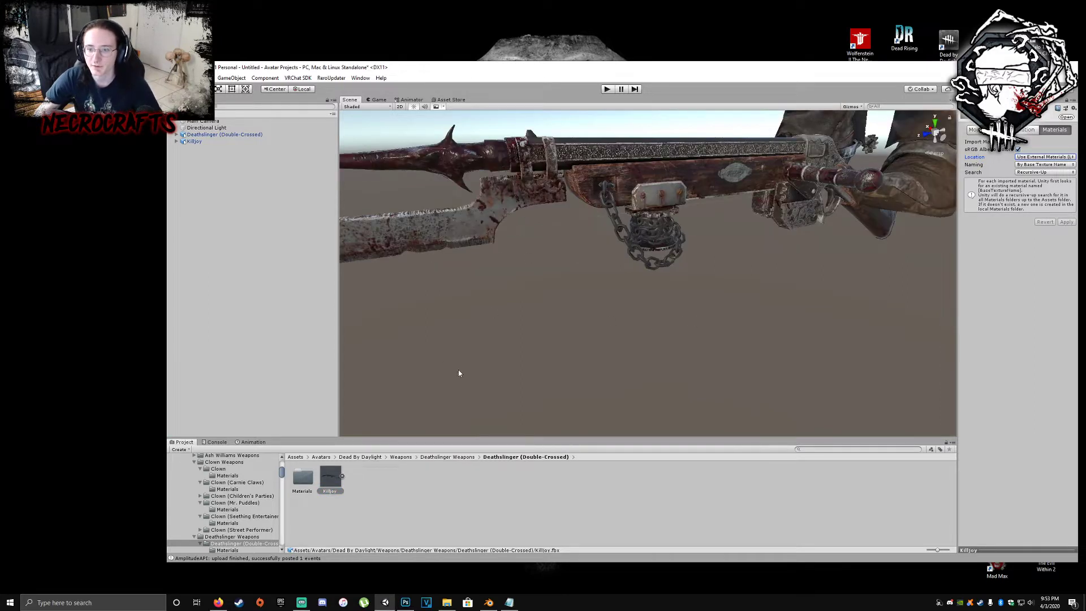
pyautogui.doubleClick(302, 476)
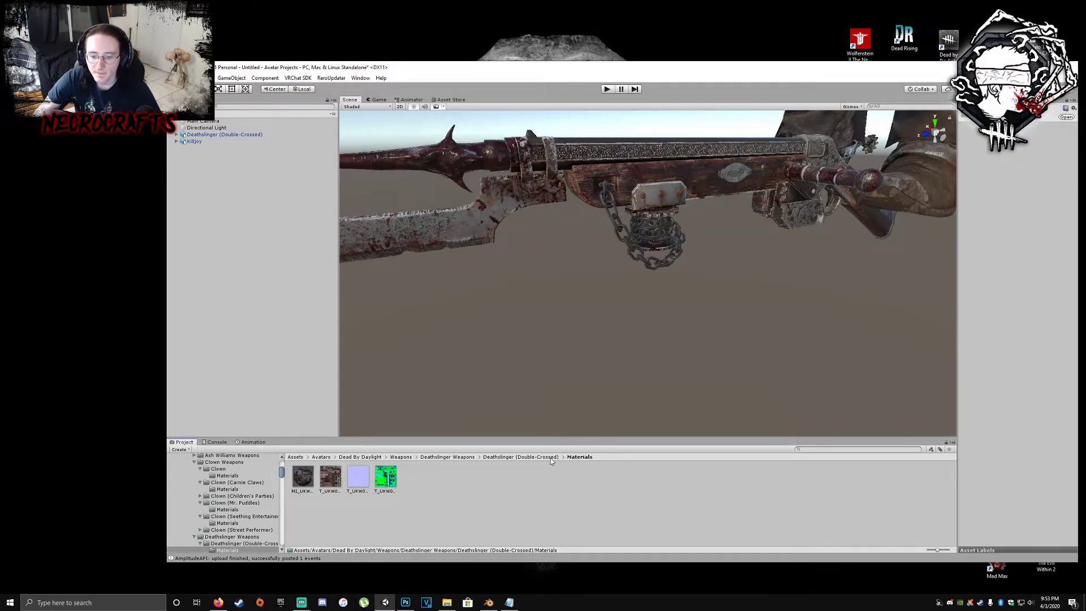
pyautogui.click(532, 457)
# - Delete the existing Killjoy weapons from the scene and add a single fresh Killjoy instance from the project assets
pyautogui.keyDown('alt'); pyautogui.moveTo(373, 417); pyautogui.dragTo(604, 286); pyautogui.keyUp('alt')
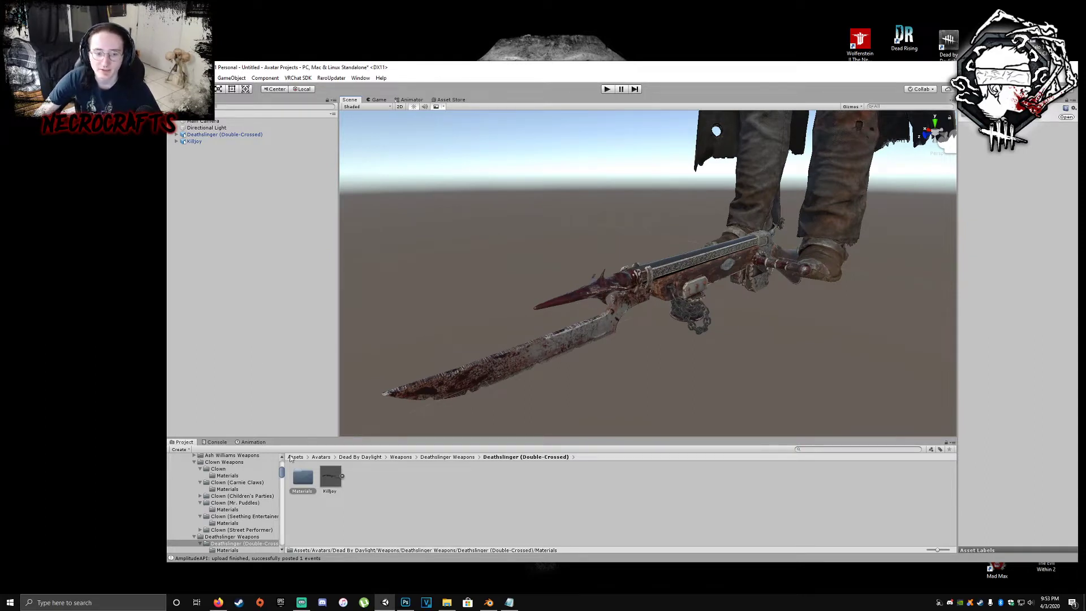
pyautogui.moveTo(330, 481); pyautogui.dragTo(226, 273)
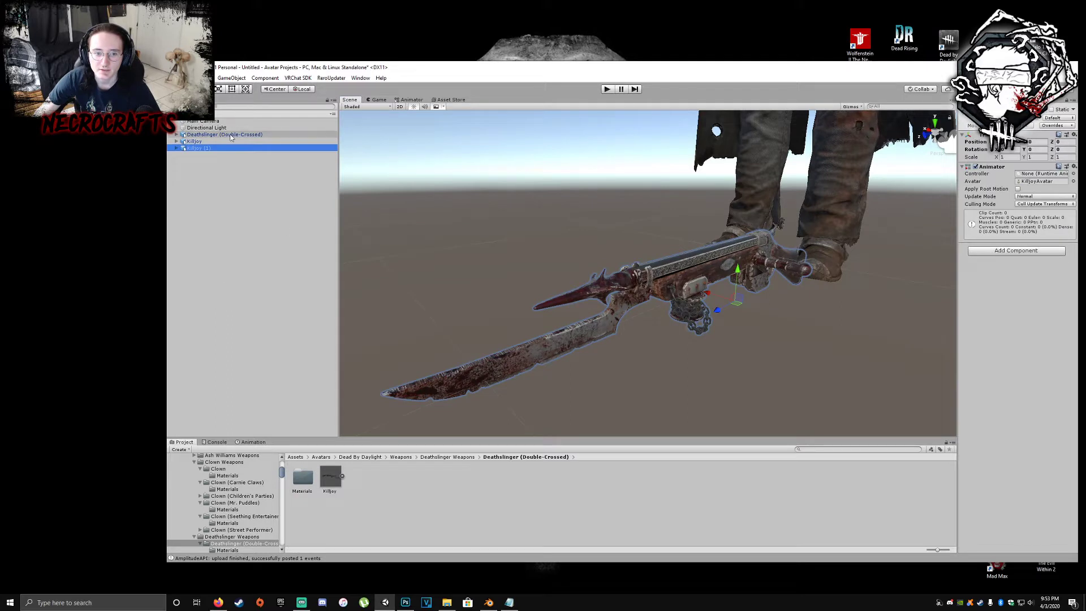
pyautogui.keyDown('shift'); pyautogui.click(199, 142); pyautogui.keyUp('shift')
pyautogui.press('Delete')
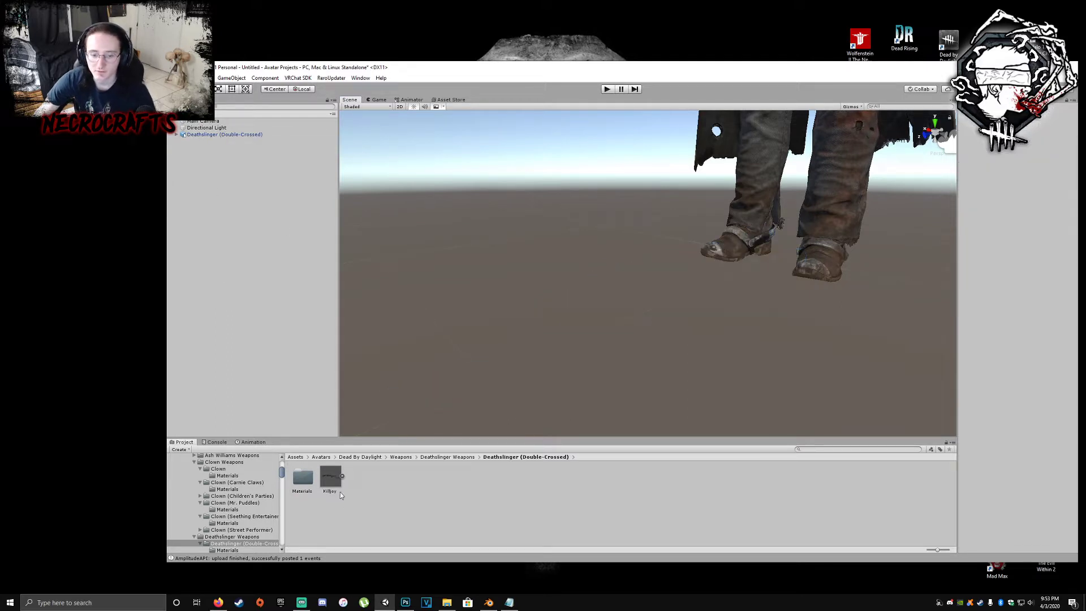
pyautogui.moveTo(275, 344); pyautogui.dragTo(622, 283)
pyautogui.scroll(-5, 637, 290)
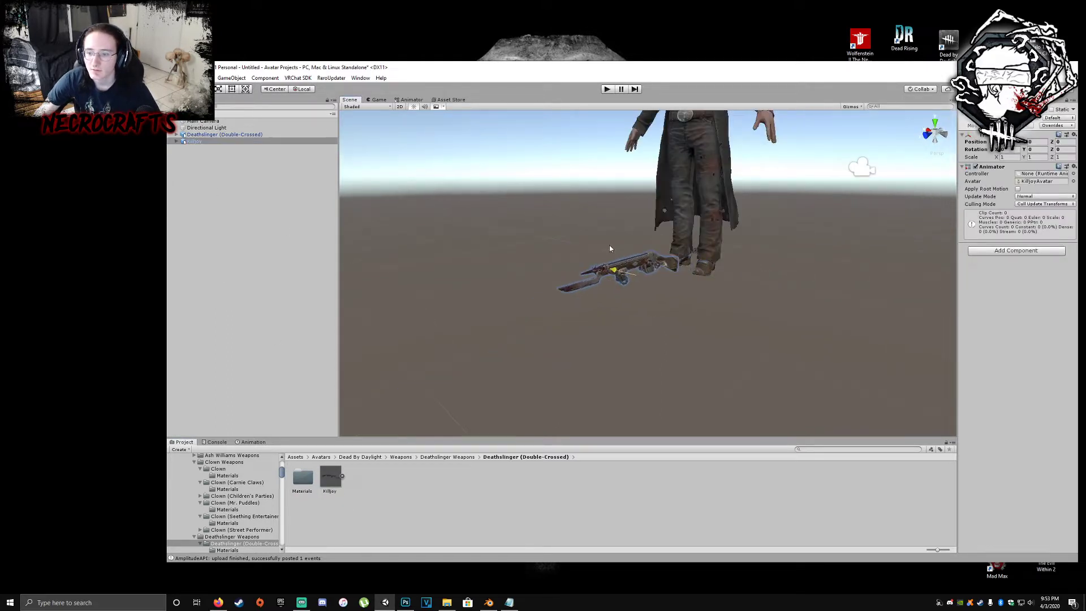
# - Raise the Killjoy weapon to the height of the character's hand, at about Y 0.983
pyautogui.moveTo(610, 241); pyautogui.dragTo(612, 110)
pyautogui.press('f')
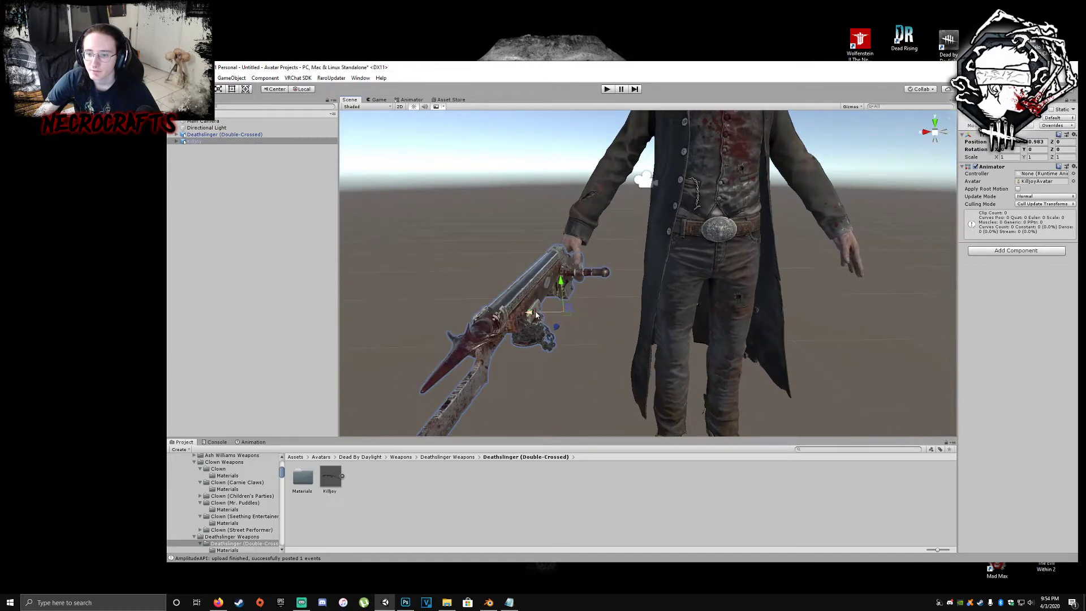
pyautogui.keyDown('alt'); pyautogui.moveTo(536, 315); pyautogui.dragTo(573, 315); pyautogui.keyUp('alt')
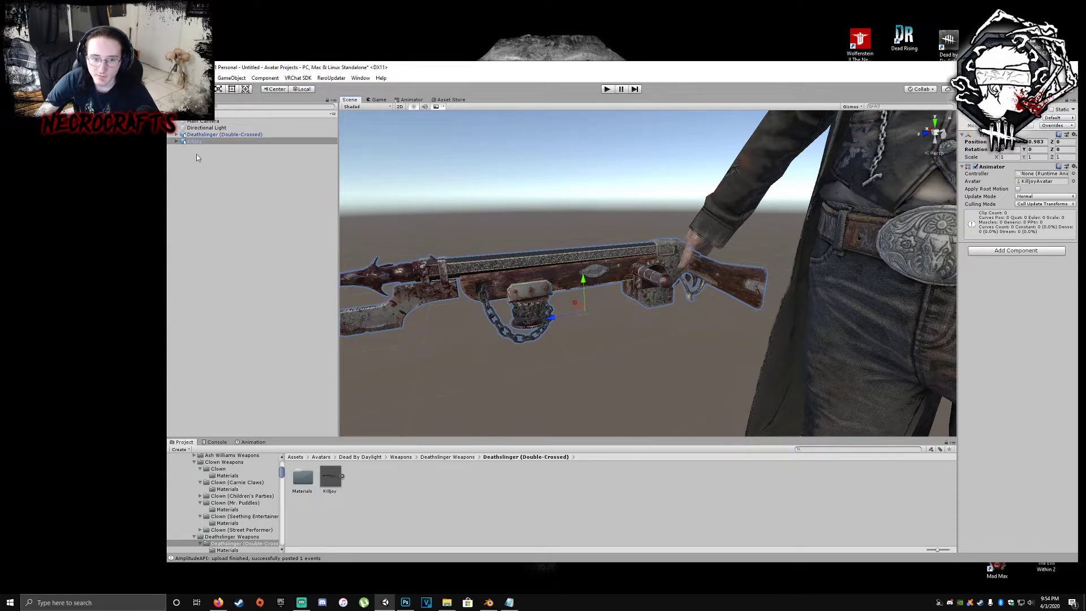
# - Open the Slashers folder under Avatars > Dead By Daylight in the project assets
pyautogui.scroll(10, 237, 507)
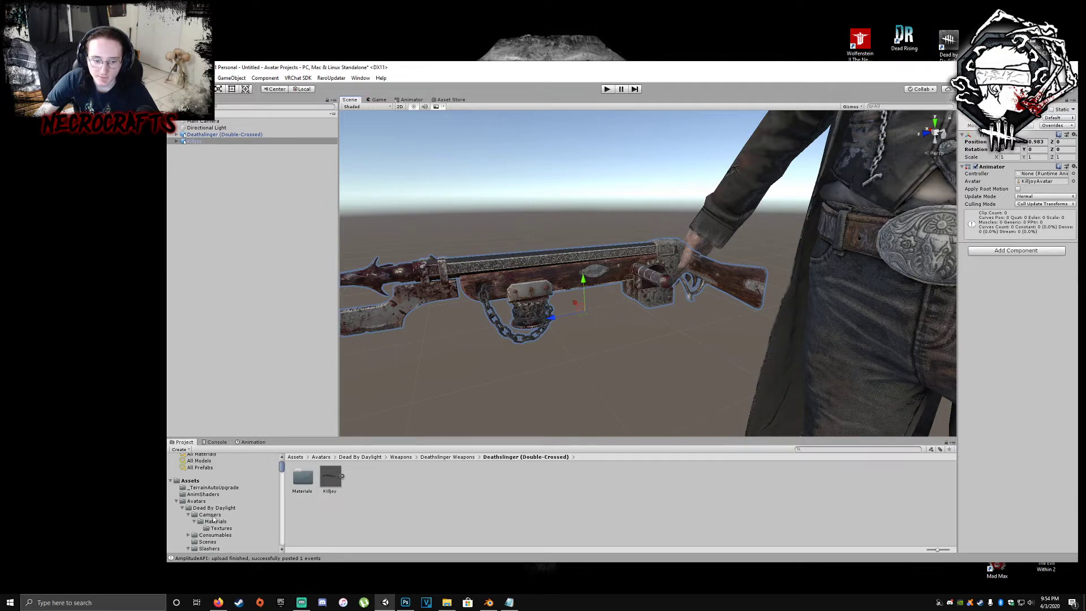
pyautogui.scroll(-2, 207, 507)
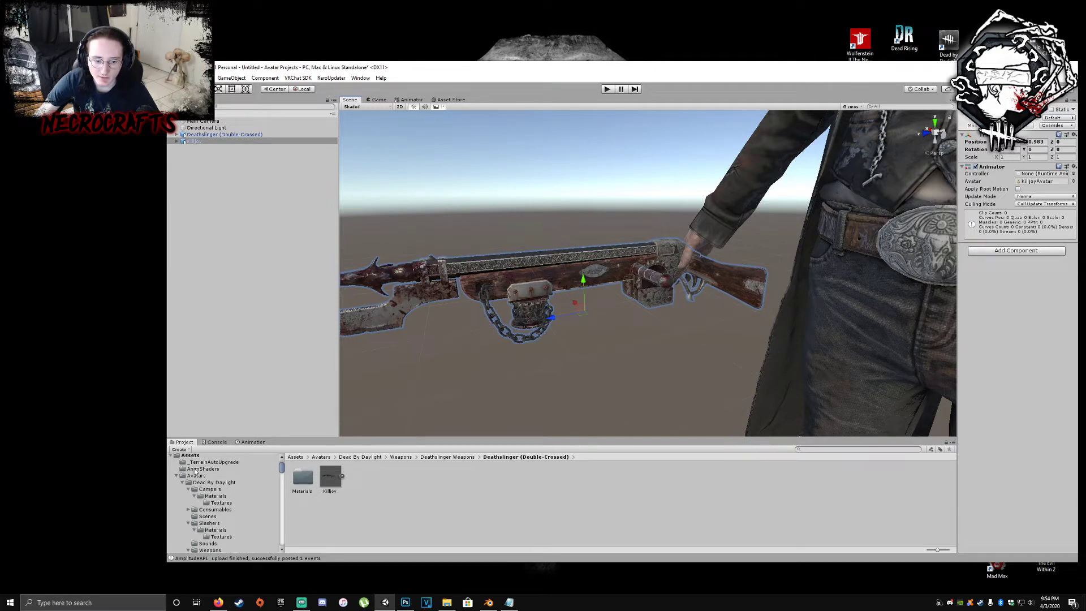
pyautogui.click(200, 476)
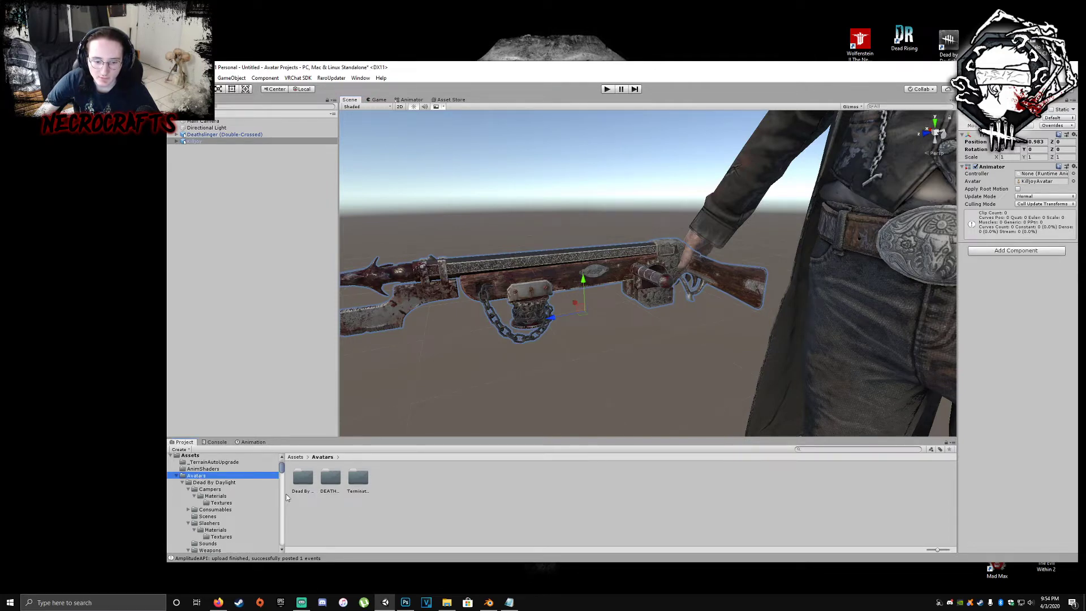
pyautogui.click(214, 524)
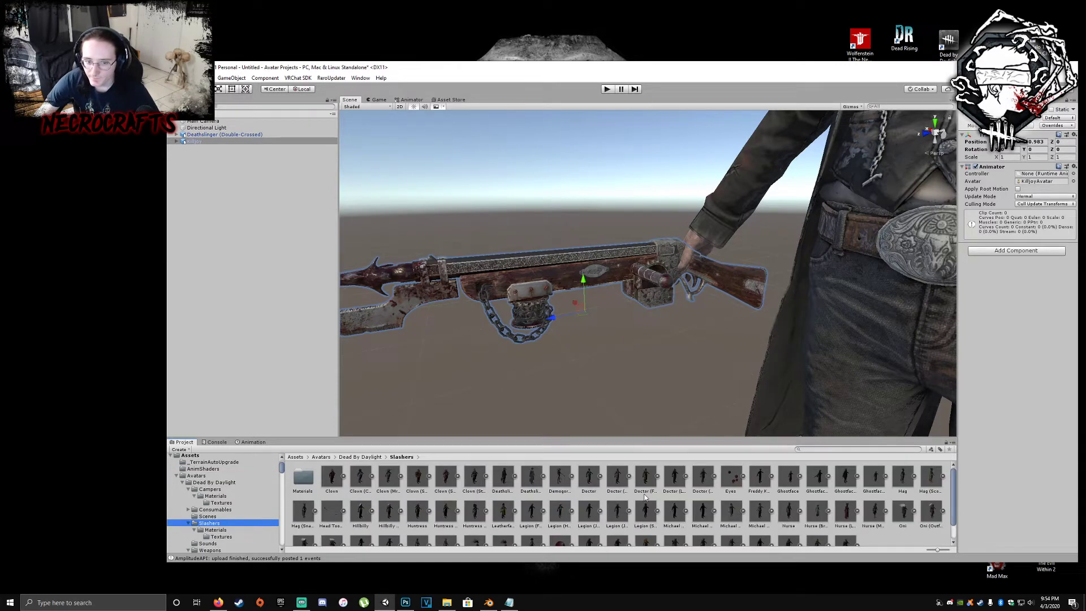
pyautogui.click(179, 135)
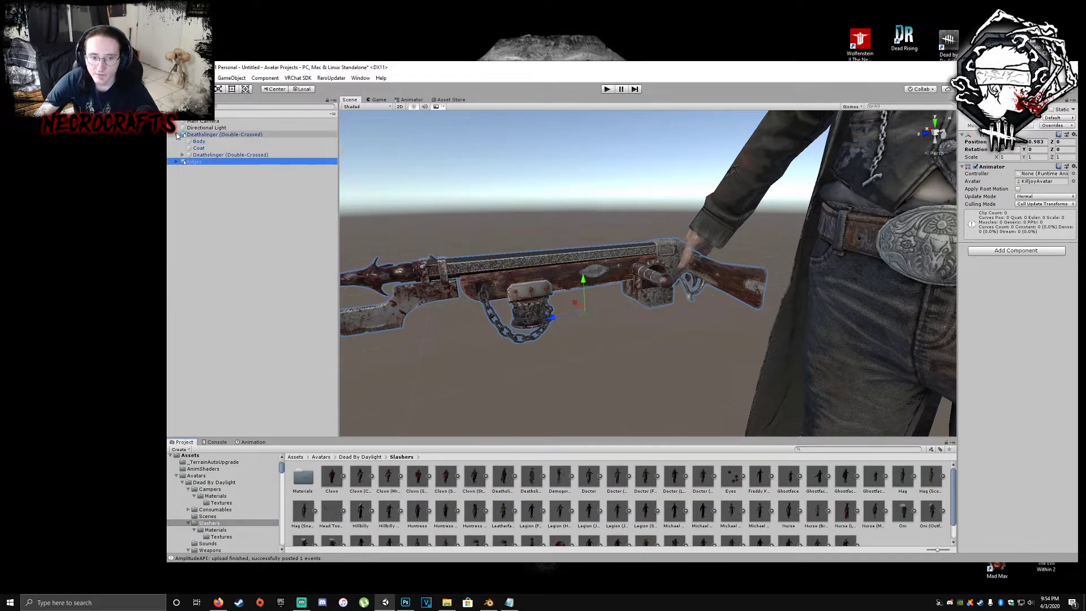
pyautogui.click(179, 135)
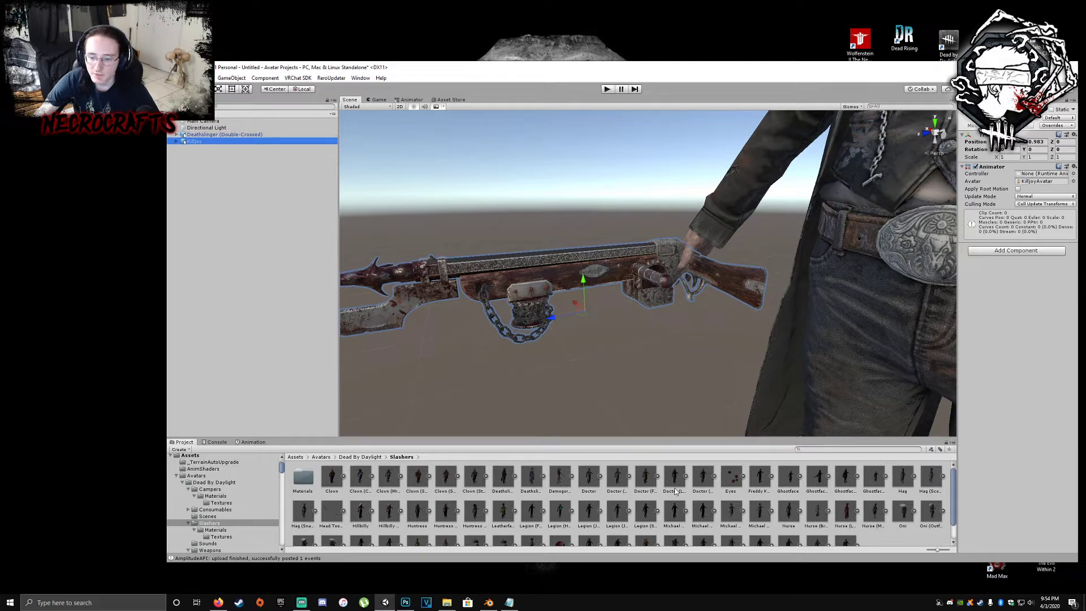
# - Set the Deathslinger (Double-Crossed) model's animation type to Humanoid and apply the change
pyautogui.click(530, 480)
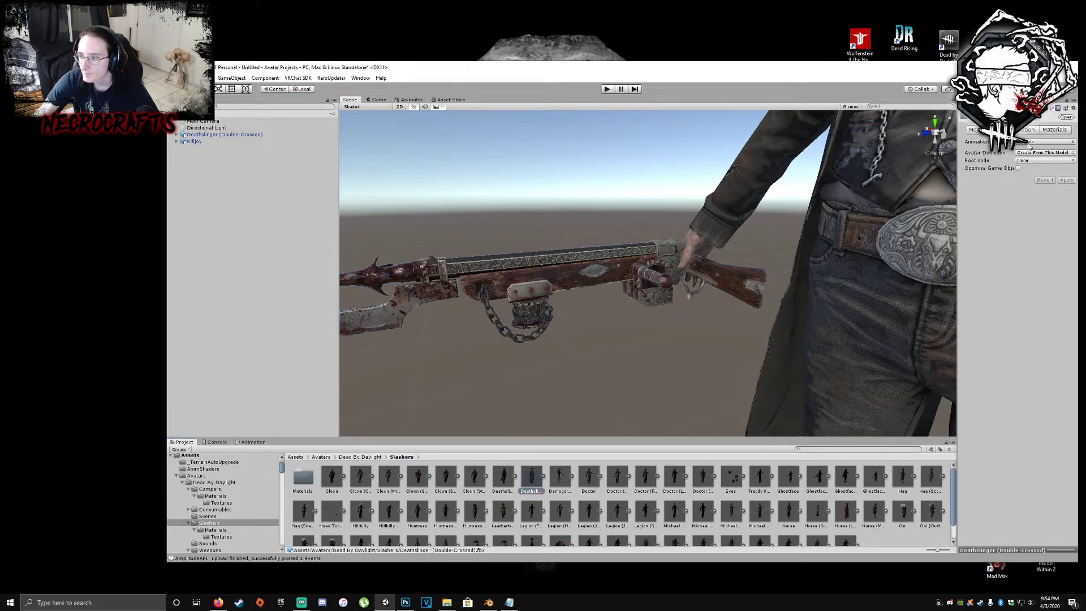
pyautogui.click(1045, 142)
pyautogui.click(1045, 177)
pyautogui.click(1066, 197)
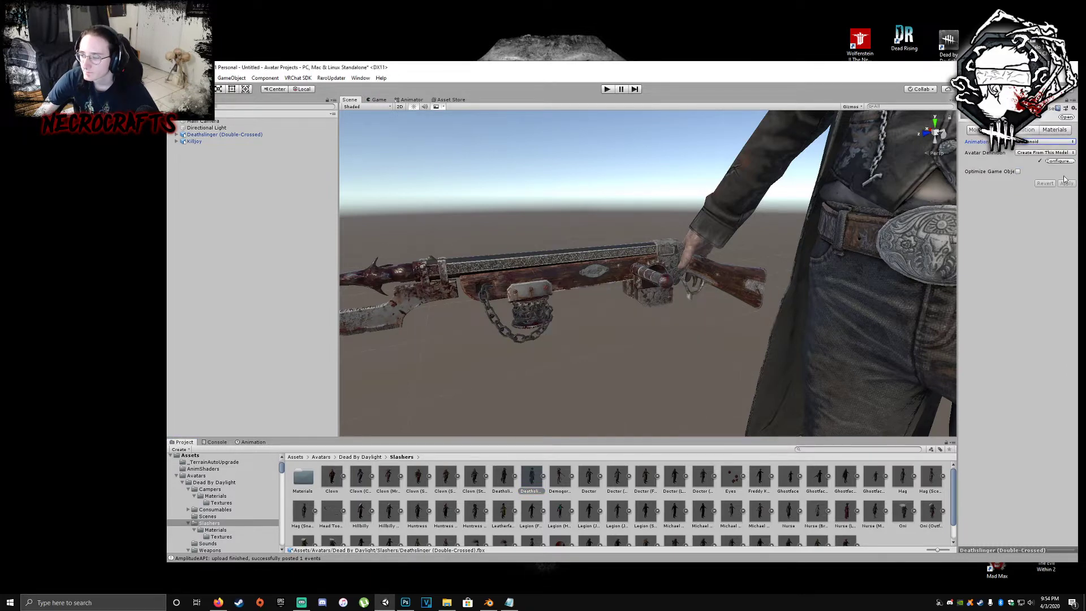
# - Open the model's avatar configuration, saving the scene as Deathslinger (Double-Crossed) in Avatars > Dead By Daylight > Scenes
pyautogui.click(1062, 162)
pyautogui.click(612, 335)
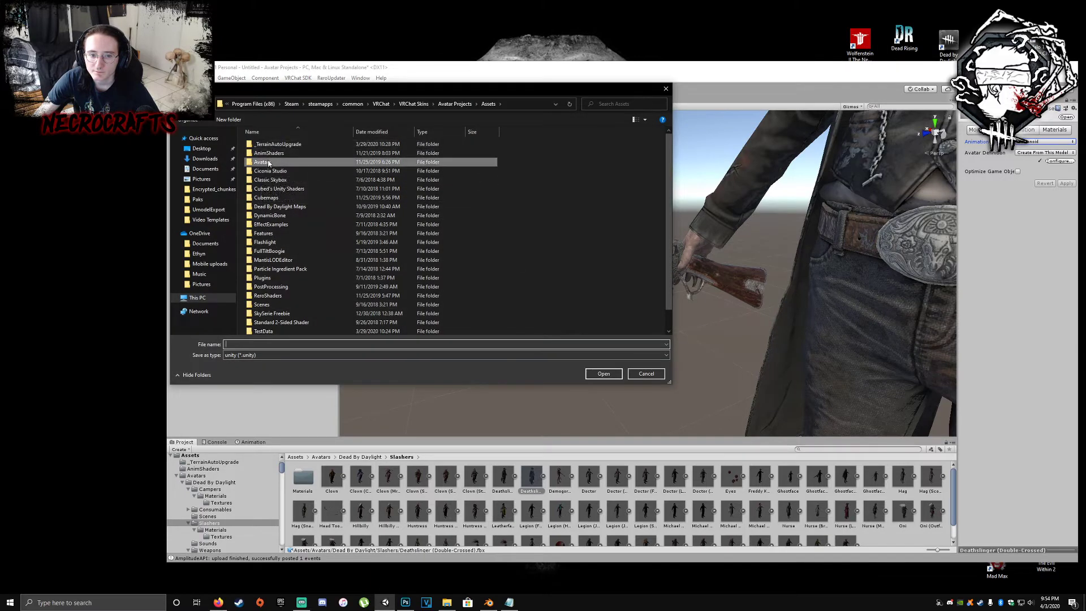
pyautogui.doubleClick(262, 162)
pyautogui.doubleClick(273, 146)
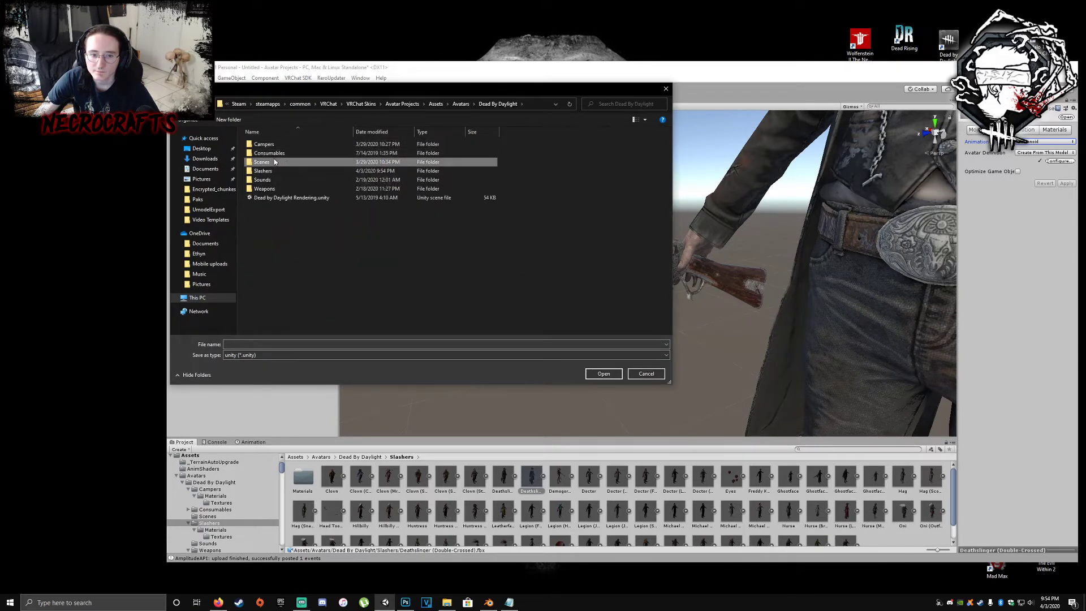
pyautogui.doubleClick(262, 162)
pyautogui.click(274, 343)
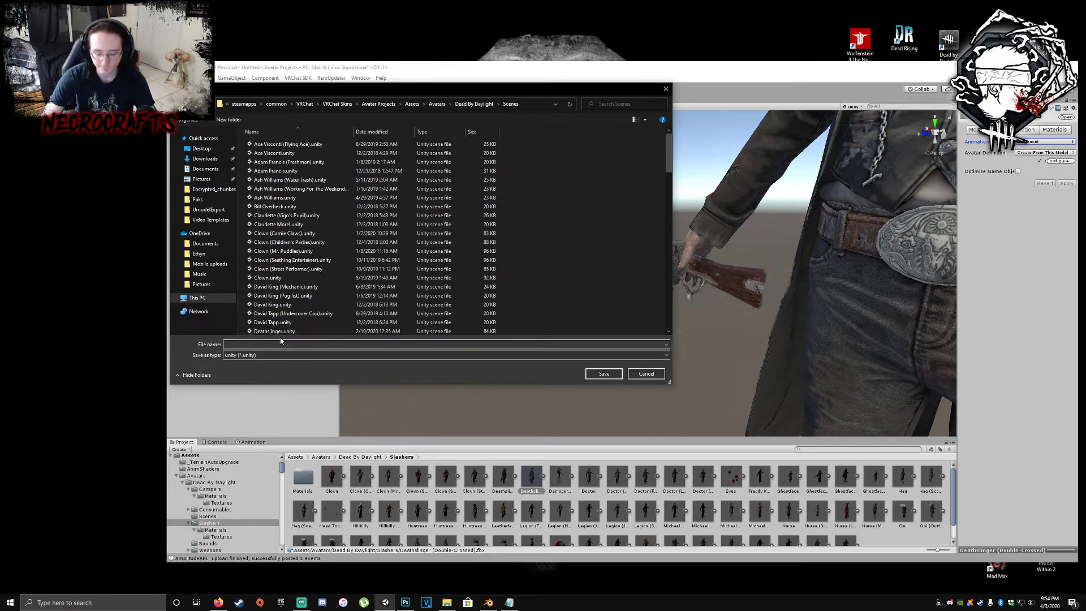
pyautogui.write('Deathslinger.unity')
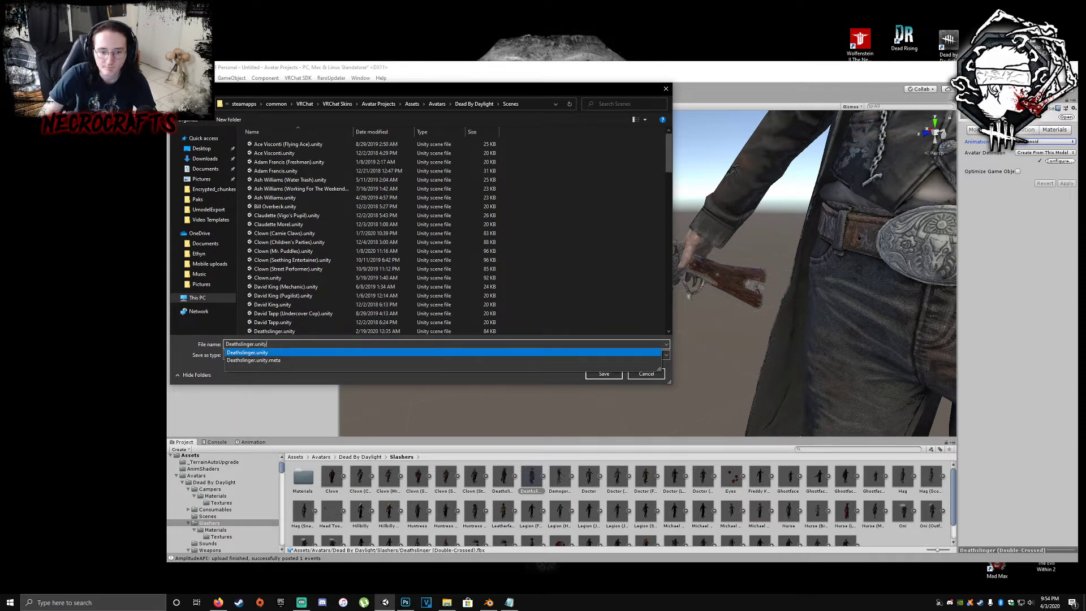
pyautogui.press('BackSpace')
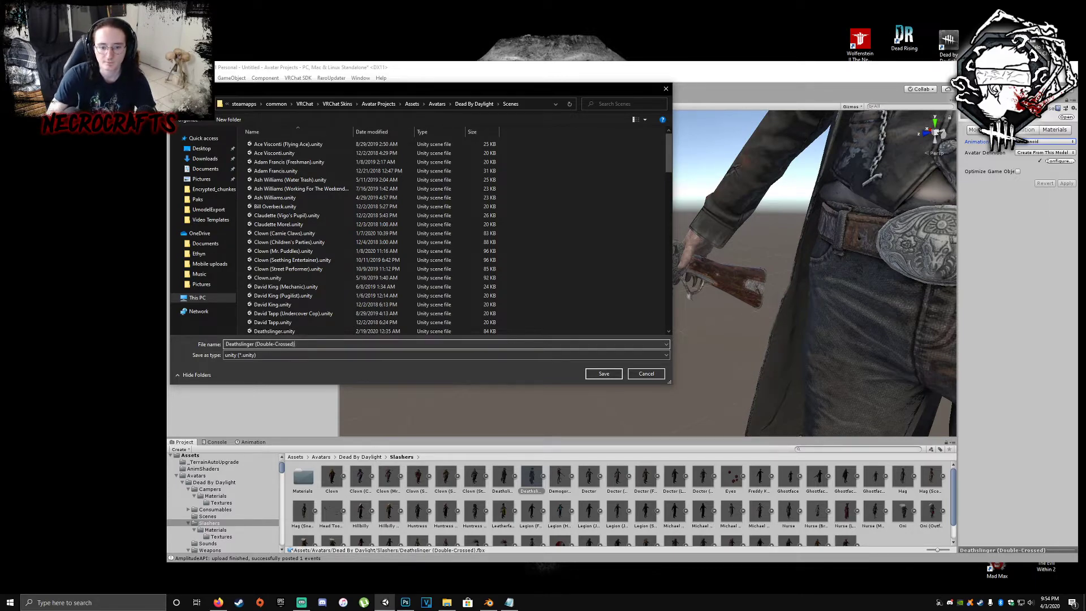
pyautogui.press('Return')
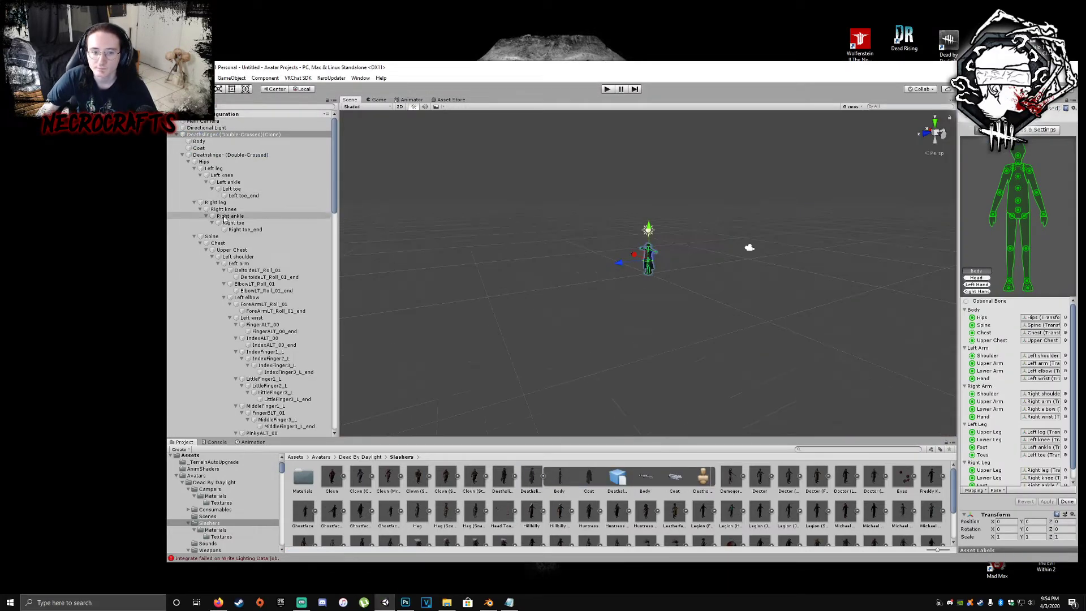
# - Examine the mapped humanoid skeleton on the character, focusing on the right arm and hand bones
pyautogui.doubleClick(230, 215)
pyautogui.moveTo(546, 202); pyautogui.dragTo(554, 334, button='middle')
pyautogui.keyDown('alt'); pyautogui.moveTo(566, 323); pyautogui.dragTo(771, 296); pyautogui.keyUp('alt')
pyautogui.moveTo(481, 197); pyautogui.dragTo(647, 395, button='middle')
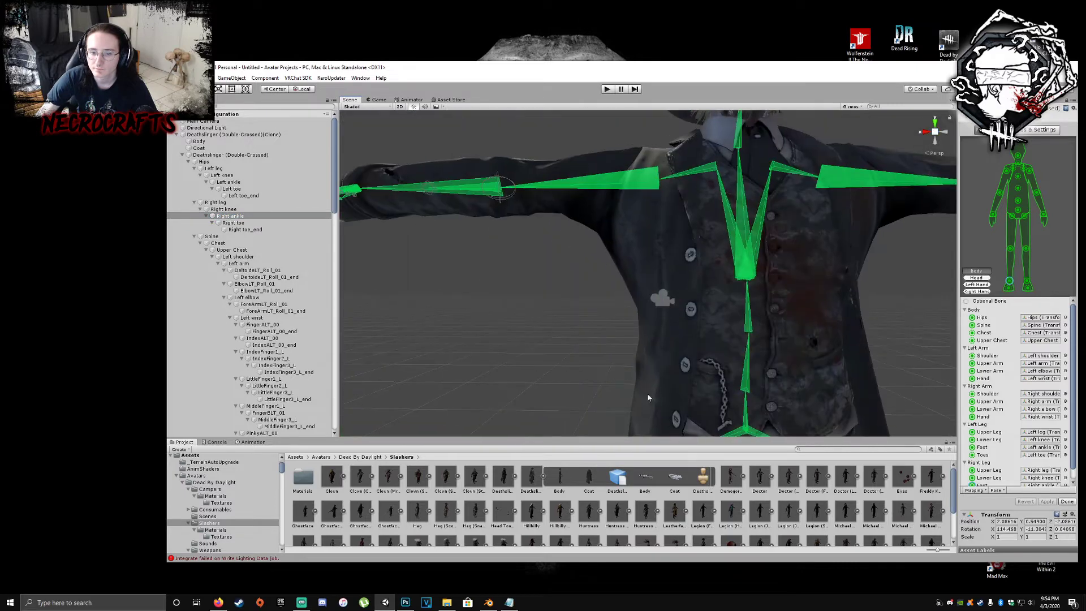
pyautogui.scroll(-5, 648, 379)
pyautogui.keyDown('alt'); pyautogui.moveTo(650, 358); pyautogui.dragTo(761, 373); pyautogui.keyUp('alt')
pyautogui.moveTo(761, 373); pyautogui.dragTo(945, 407, button='middle')
pyautogui.moveTo(442, 317); pyautogui.dragTo(630, 310, button='right')
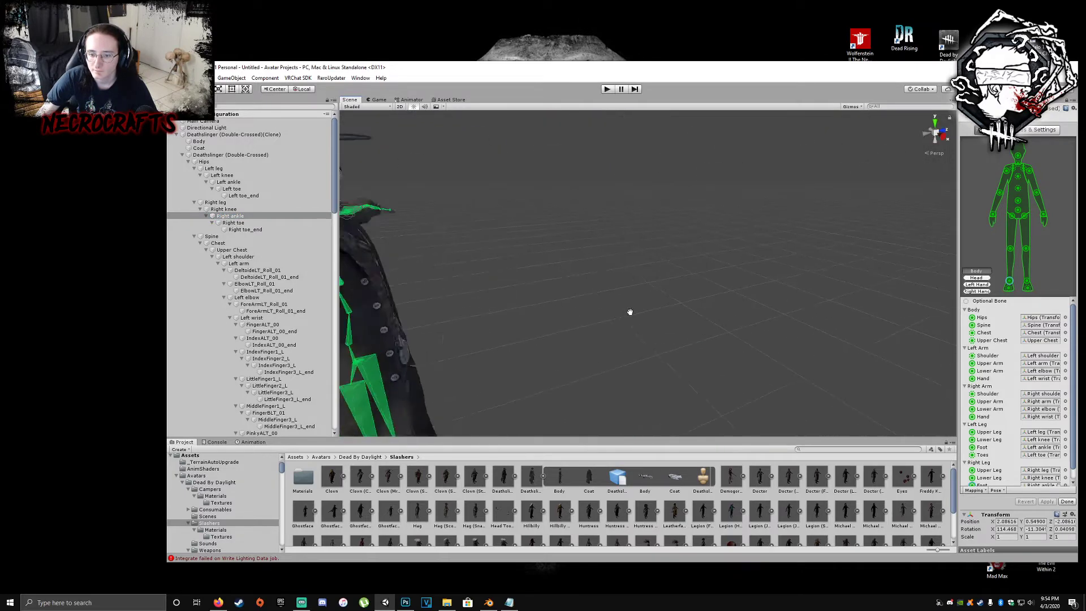
pyautogui.moveTo(361, 306); pyautogui.dragTo(533, 315, button='middle')
pyautogui.moveTo(650, 305); pyautogui.dragTo(559, 301, button='right')
pyautogui.moveTo(560, 301); pyautogui.dragTo(515, 300, button='middle')
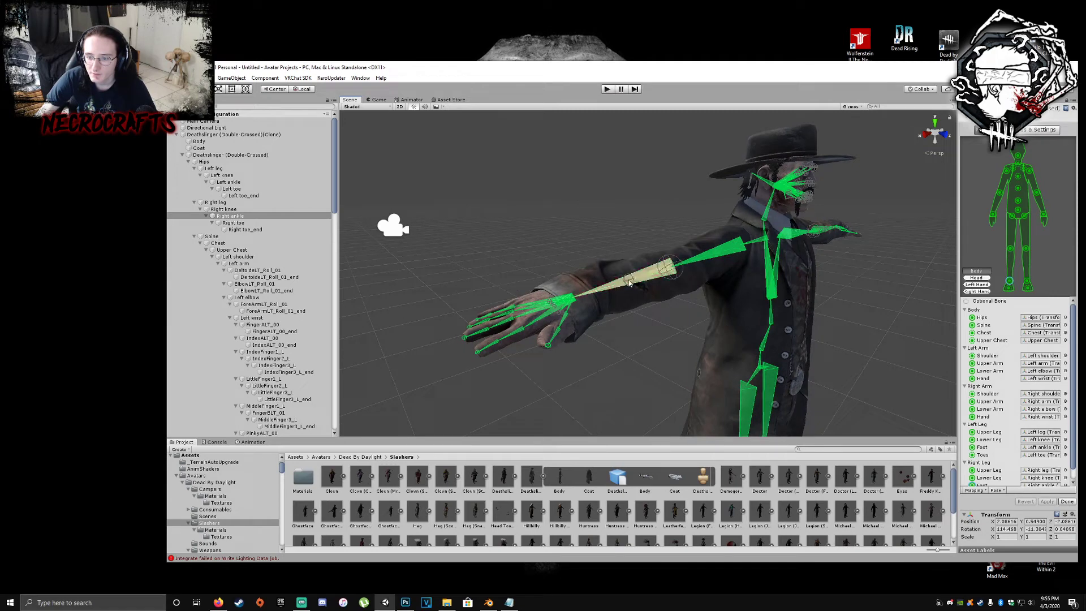
pyautogui.moveTo(792, 290); pyautogui.dragTo(715, 287, button='right')
pyautogui.keyDown('alt'); pyautogui.moveTo(715, 287); pyautogui.dragTo(742, 387); pyautogui.keyUp('alt')
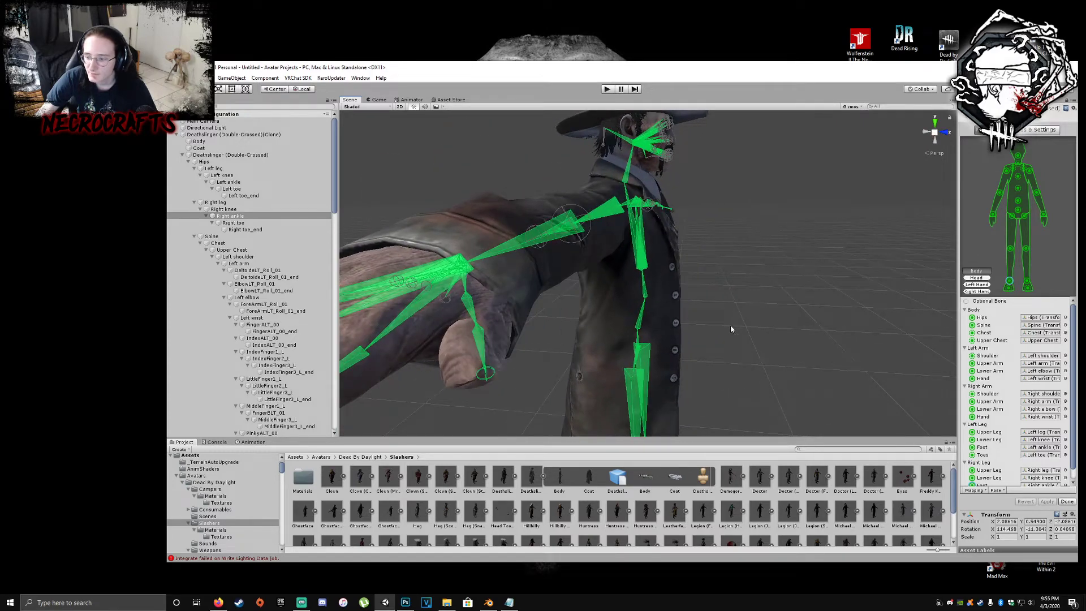
pyautogui.keyDown('alt'); pyautogui.moveTo(730, 329); pyautogui.dragTo(540, 300); pyautogui.keyUp('alt')
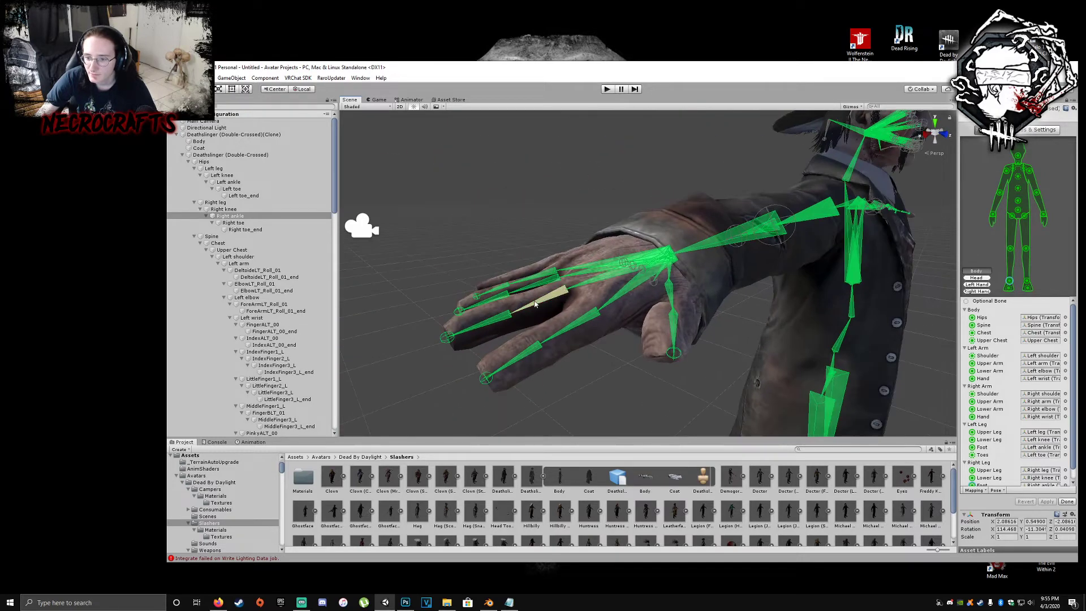
# - Try moving the right thumb's distal bone Thumb2_R sideways, and undo the move
pyautogui.click(676, 355)
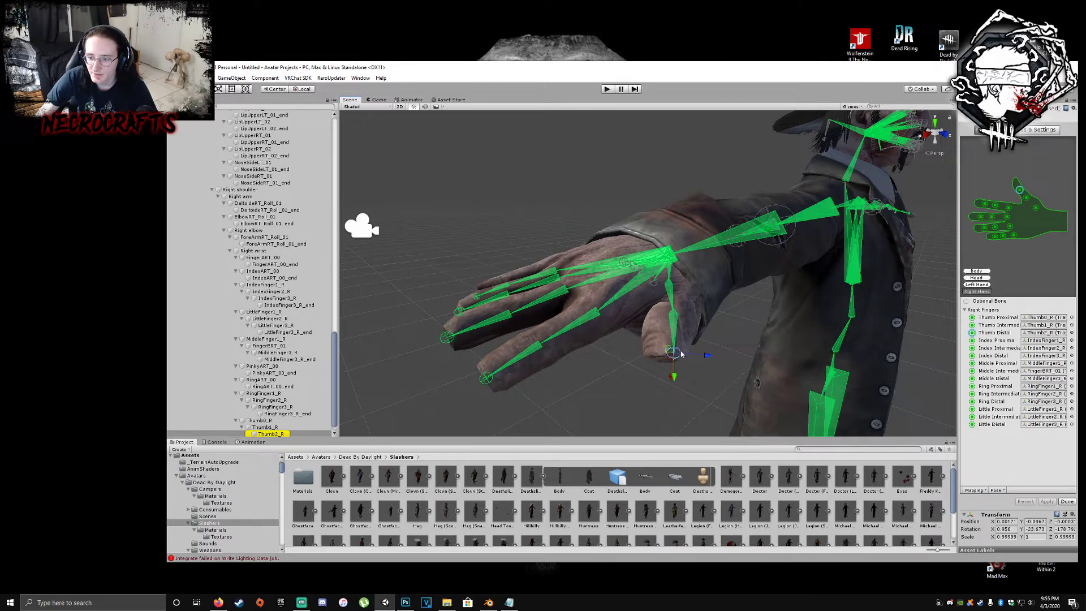
pyautogui.moveTo(681, 356); pyautogui.dragTo(627, 356)
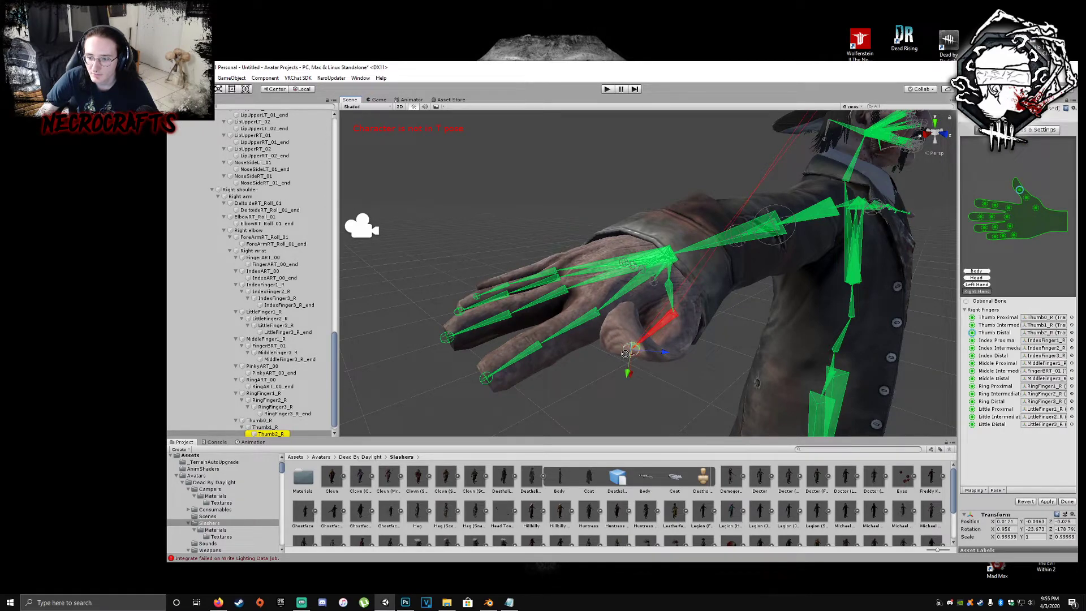
pyautogui.hotkey('ctrl', 'z')
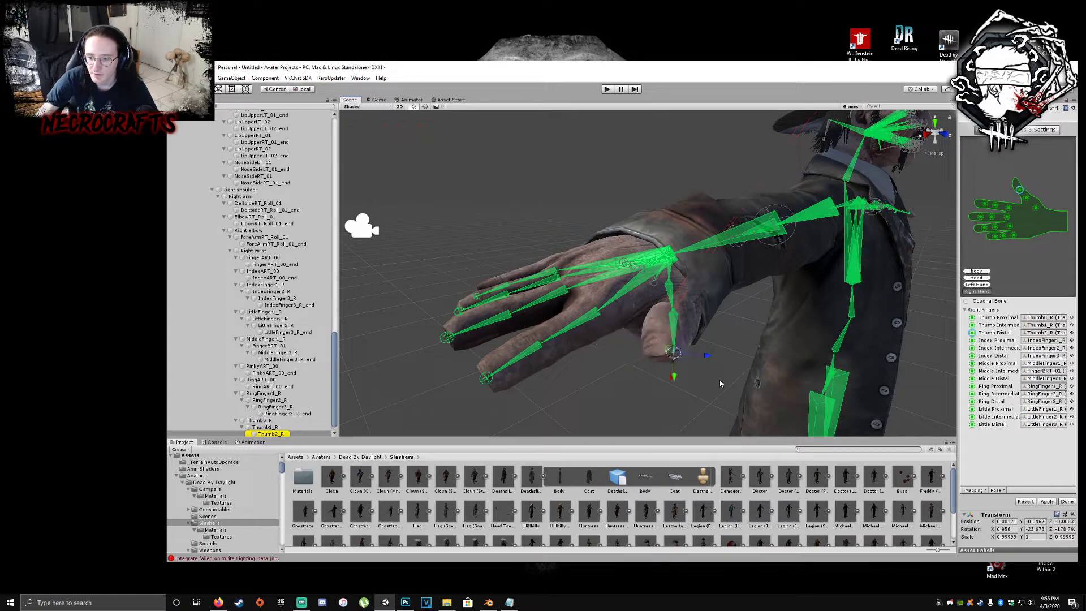
# - Try moving the right elbow roll bone ElbowRT_Roll_01 away from the arm, and undo the move
pyautogui.moveTo(720, 384); pyautogui.dragTo(688, 265, button='right')
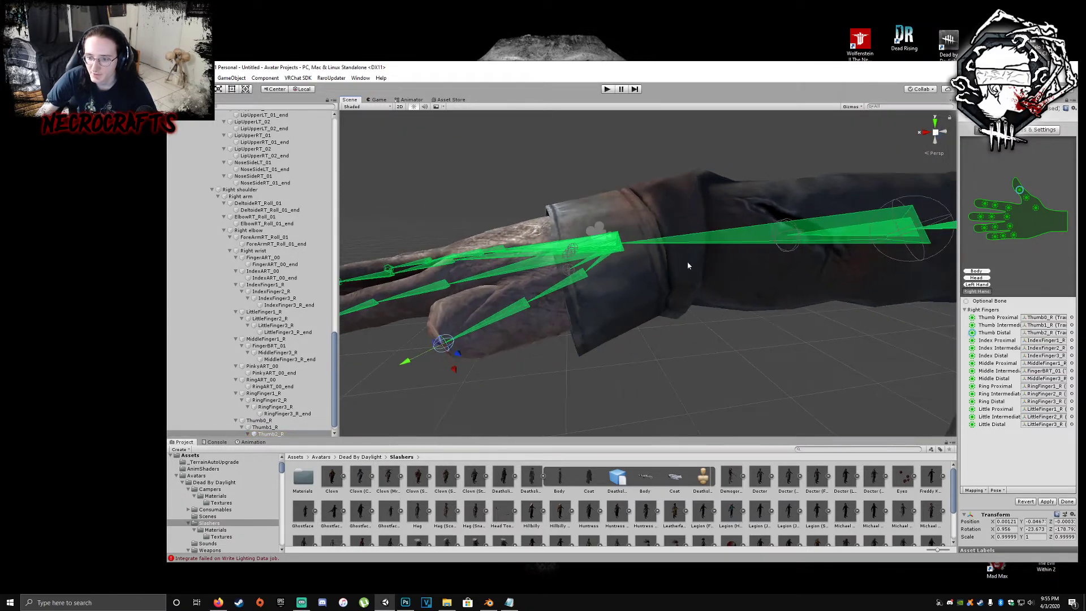
pyautogui.click(934, 243)
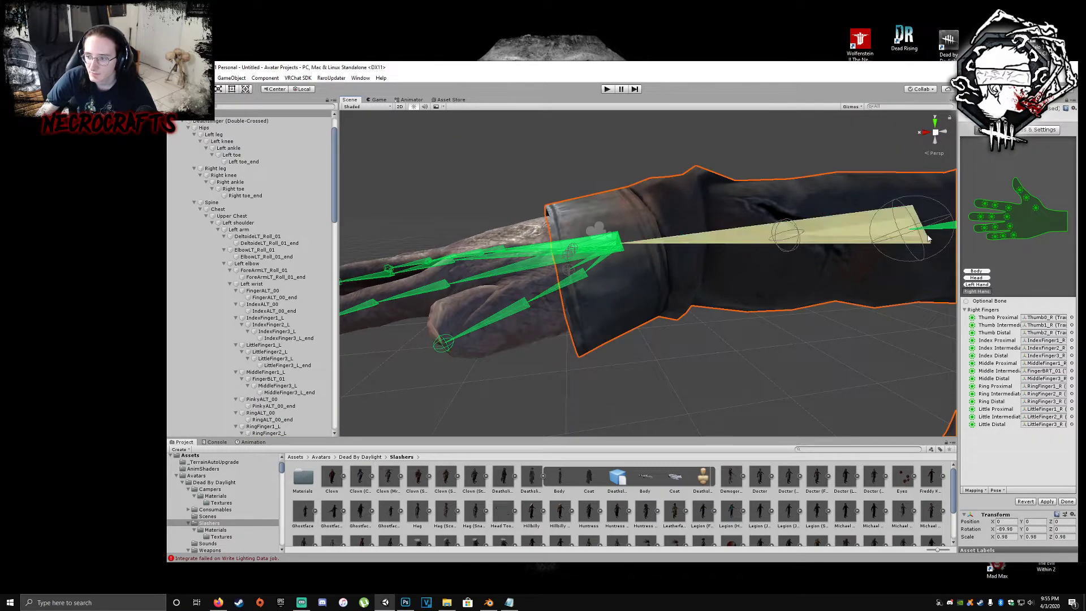
pyautogui.click(938, 226)
pyautogui.moveTo(939, 221); pyautogui.dragTo(854, 235)
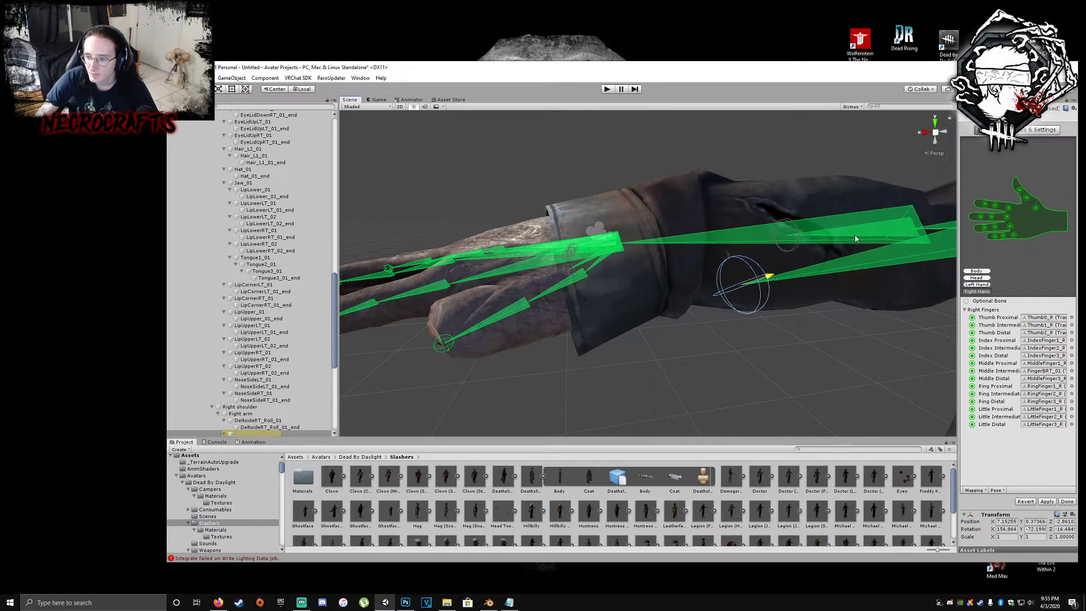
pyautogui.moveTo(726, 293); pyautogui.dragTo(714, 269)
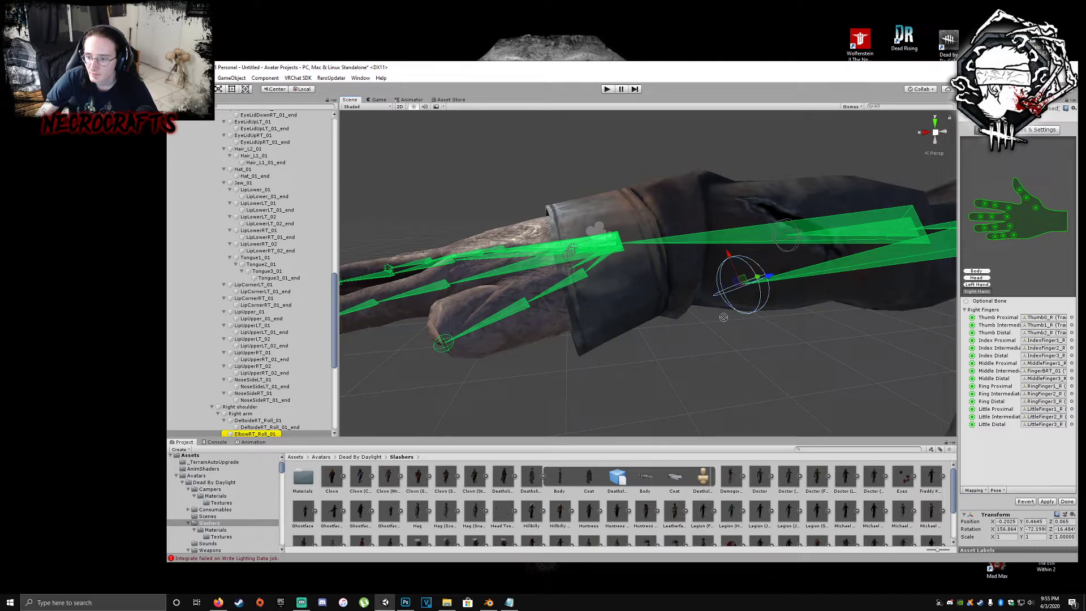
pyautogui.hotkey('ctrl', 'z')
# - Try rotating the right forearm roll bone ForeArmRT_Roll_01 to twist the sleeve
pyautogui.moveTo(786, 351); pyautogui.dragTo(751, 338, button='middle')
pyautogui.scroll(-5, 751, 338)
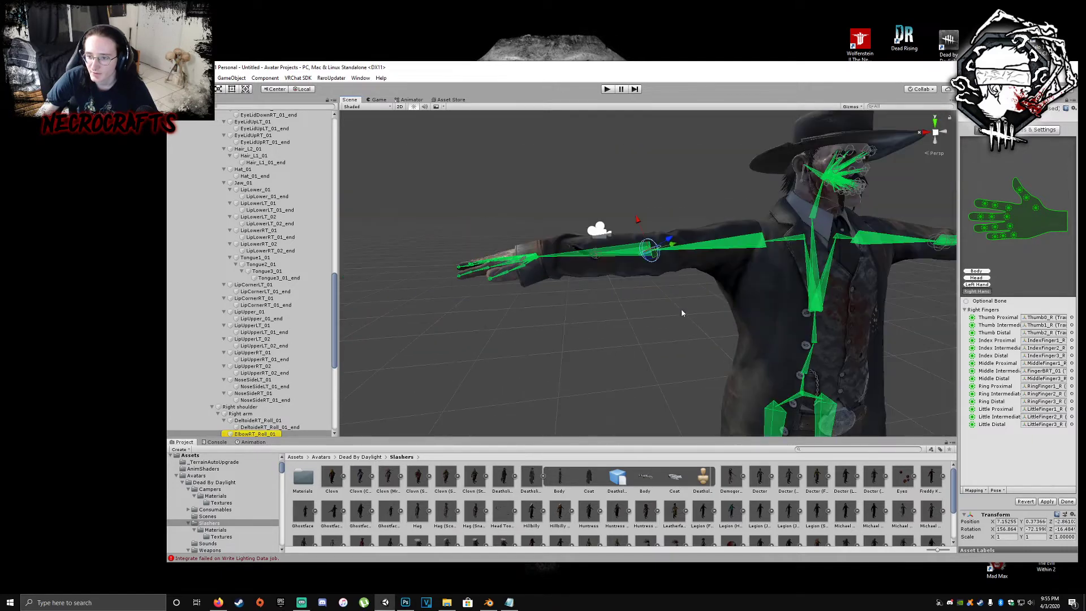
pyautogui.click(599, 254)
pyautogui.click(598, 254)
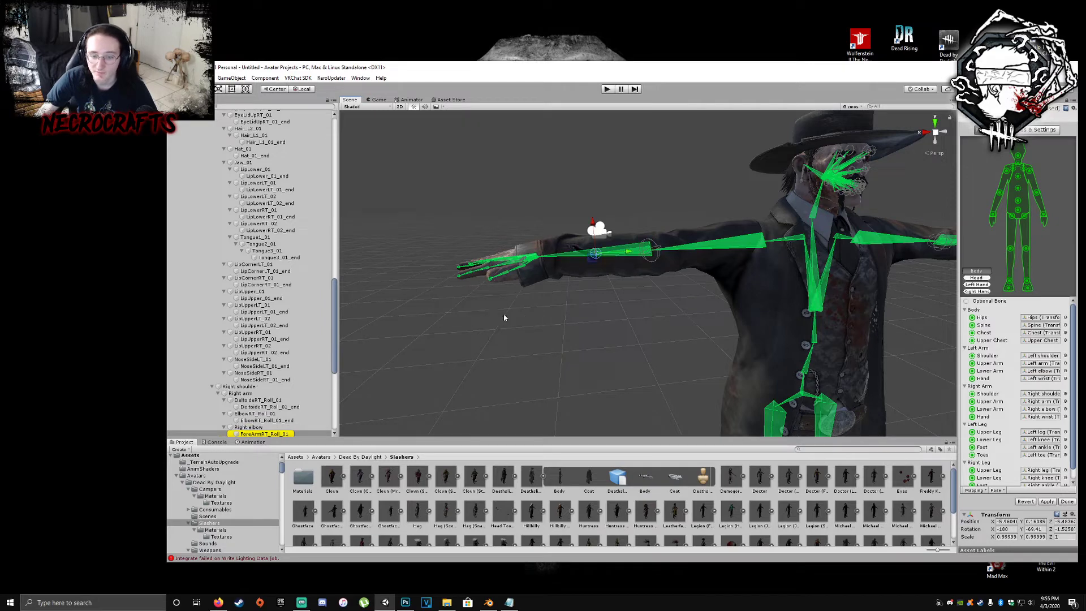
pyautogui.click(204, 89)
pyautogui.scroll(3, 588, 272)
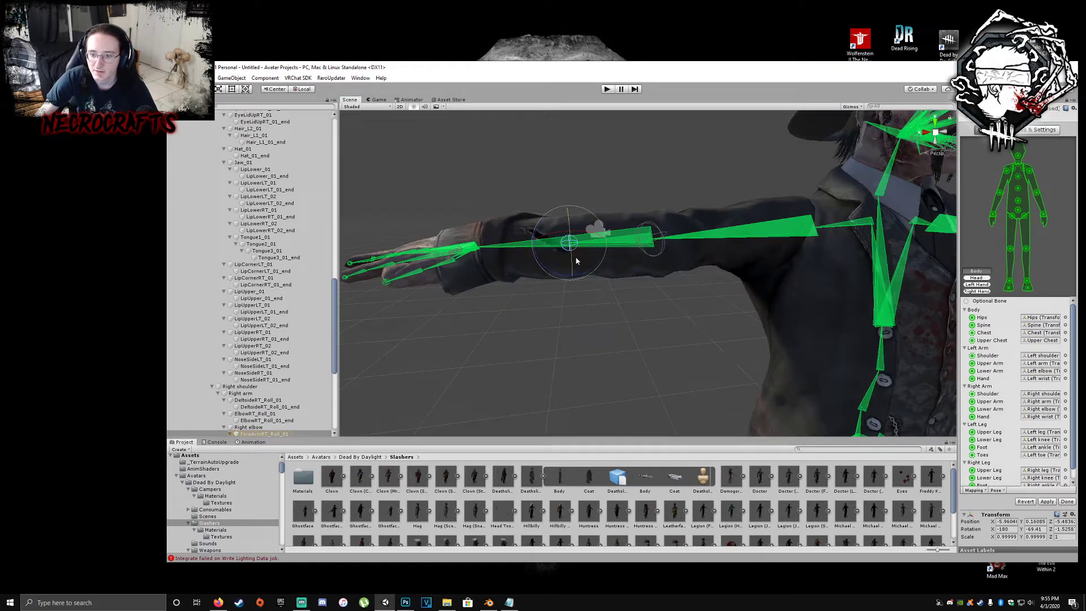
pyautogui.moveTo(576, 251); pyautogui.dragTo(528, 240)
# - Look through the avatar's bone hierarchy, from the legs and left arm through the face to the right hand
pyautogui.scroll(15, 258, 266)
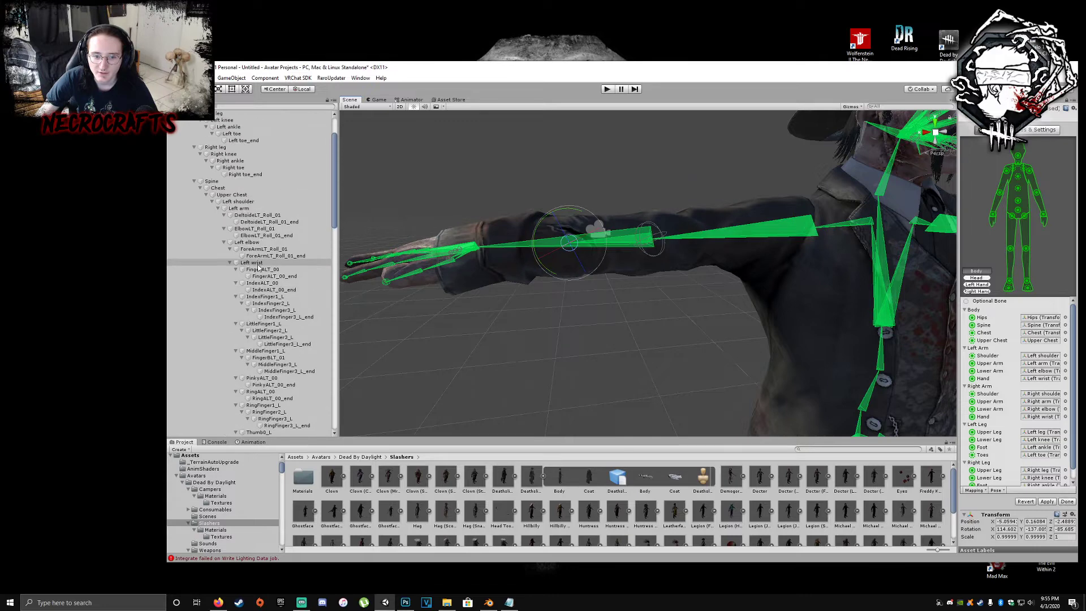
pyautogui.scroll(3, 259, 266)
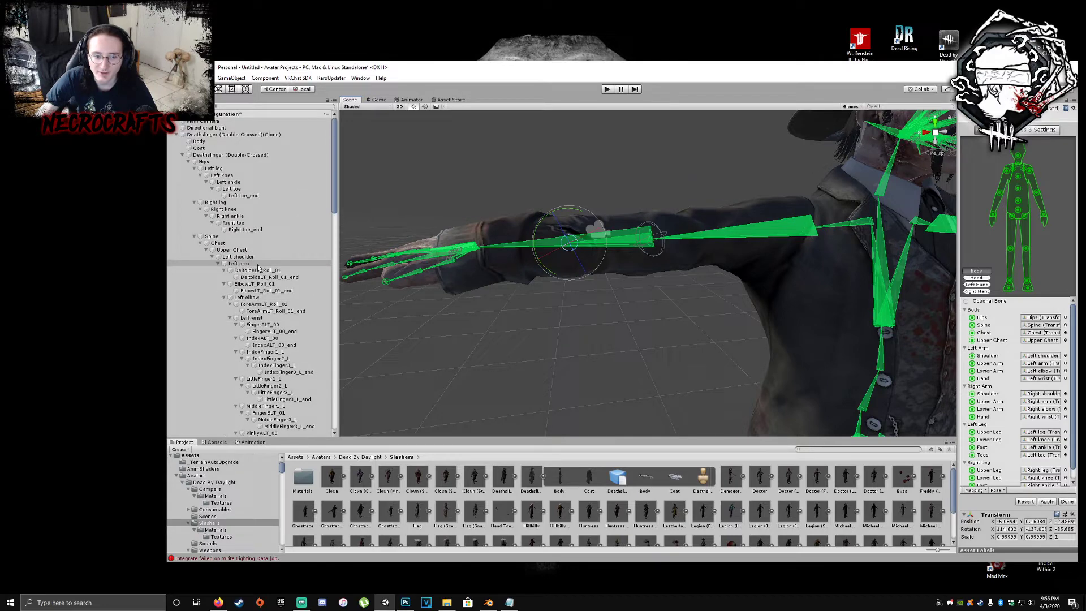
pyautogui.scroll(-8, 279, 356)
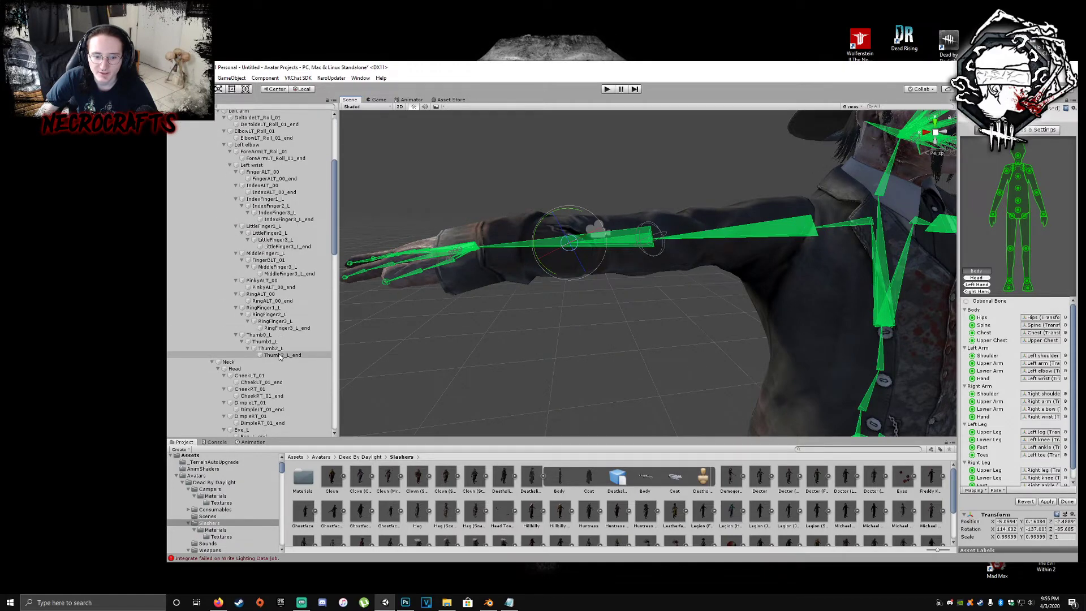
pyautogui.scroll(-4, 288, 354)
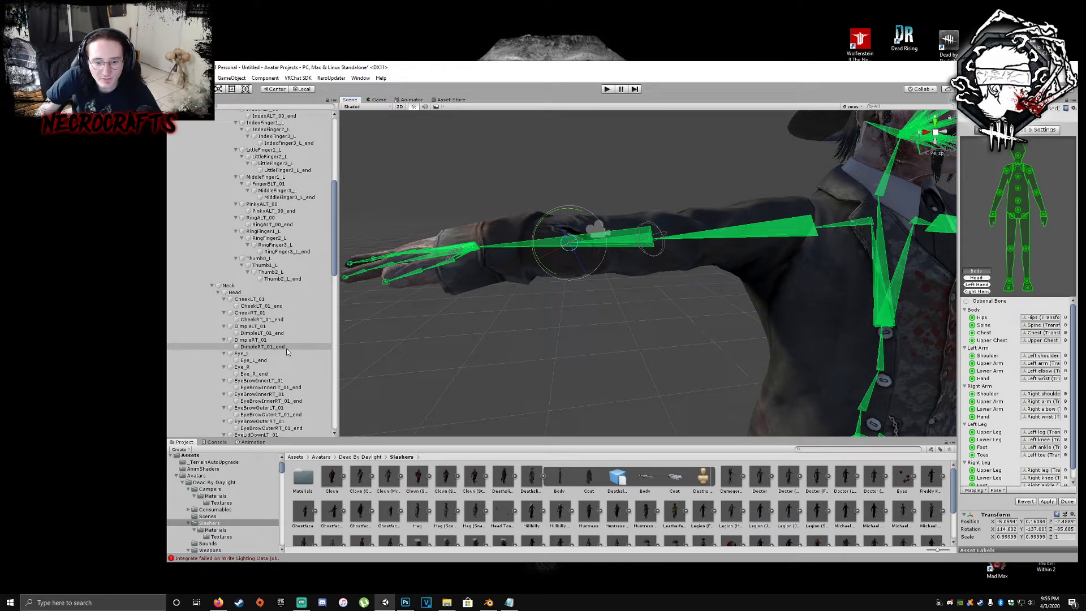
pyautogui.scroll(-2, 287, 351)
pyautogui.scroll(-10, 286, 352)
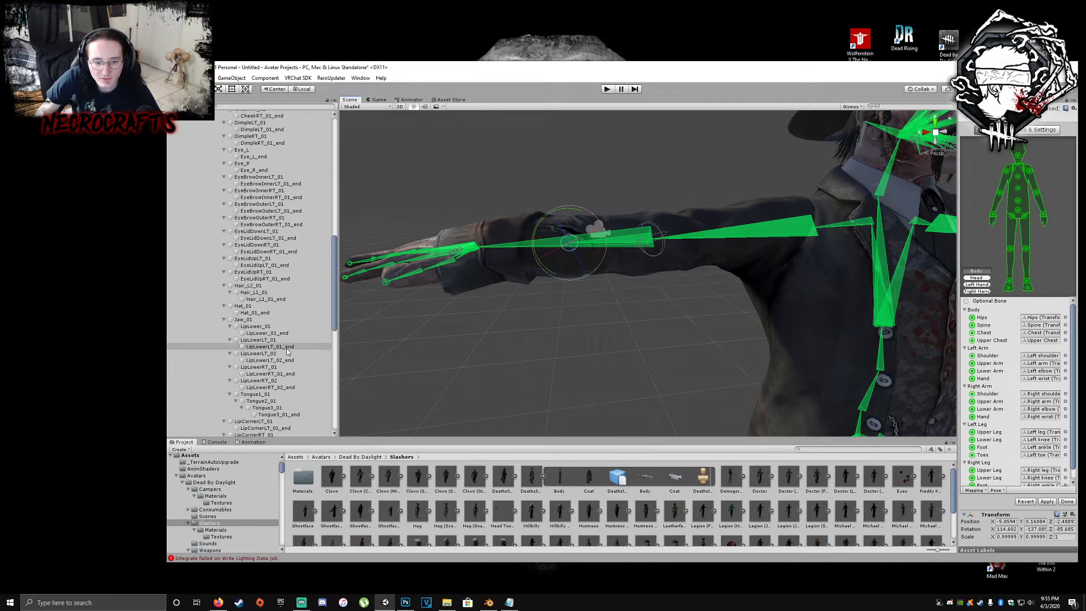
pyautogui.scroll(-10, 277, 373)
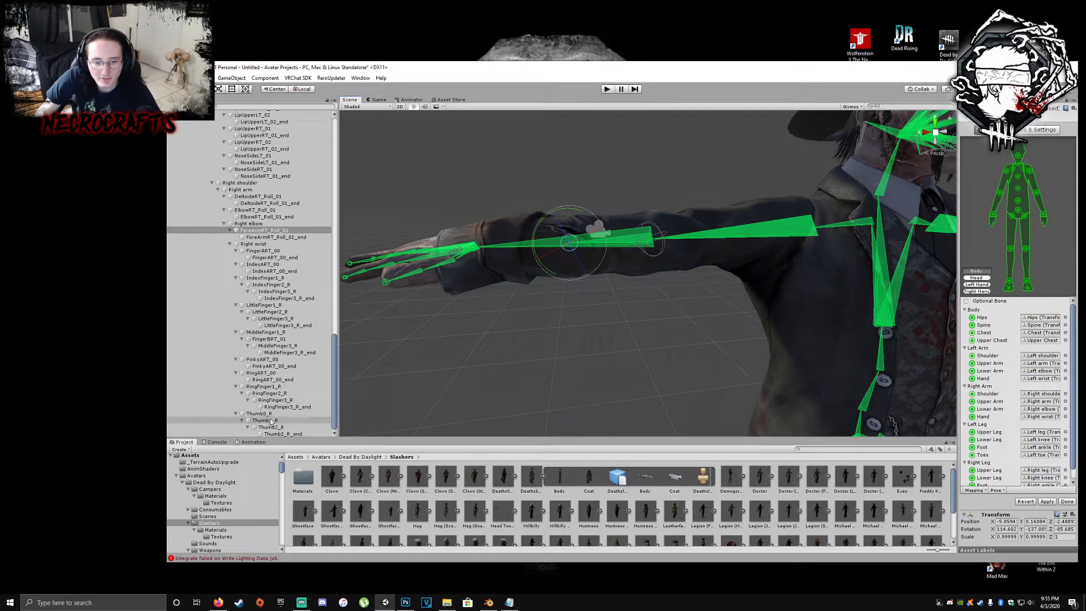
pyautogui.scroll(20, 282, 407)
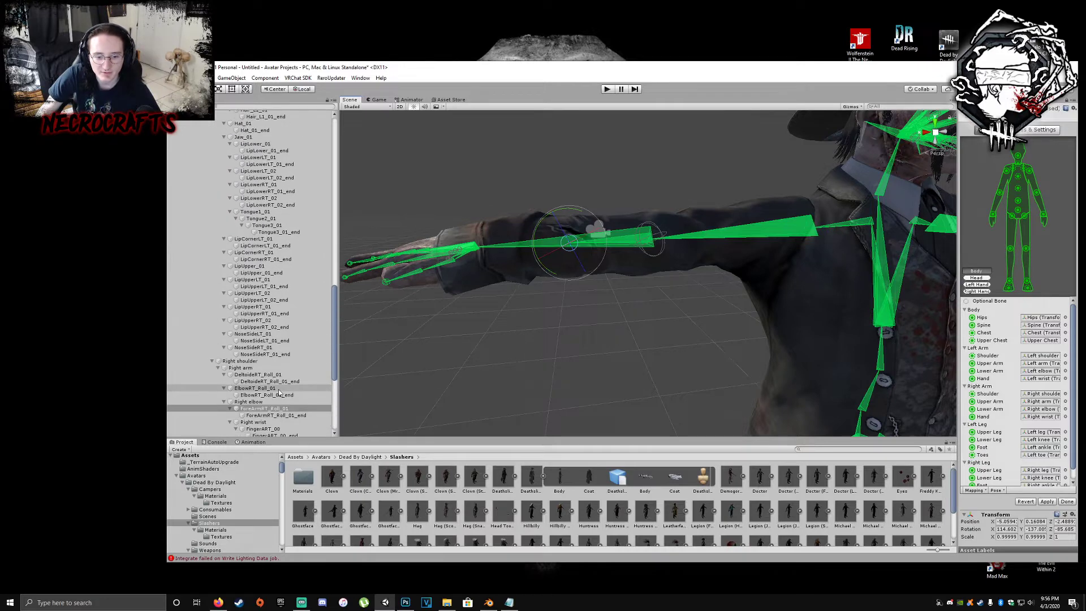
pyautogui.scroll(5, 284, 363)
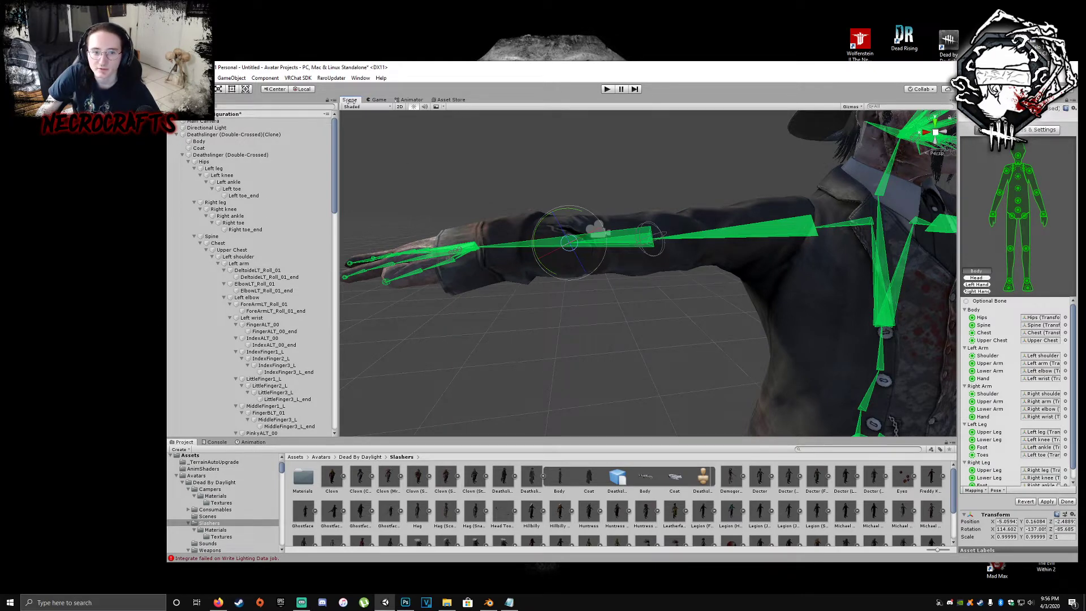
# - Undo the right forearm roll bone's rotation and close the avatar configuration to return to the scene
pyautogui.hotkey('ctrl', 'z')
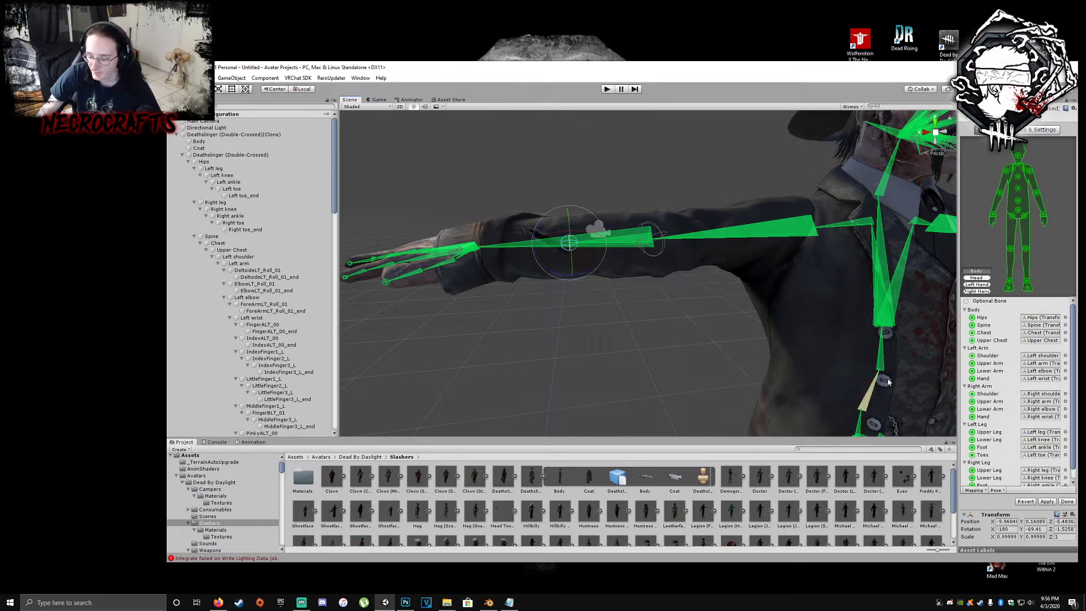
pyautogui.keyDown('alt'); pyautogui.moveTo(745, 351); pyautogui.dragTo(718, 339); pyautogui.keyUp('alt')
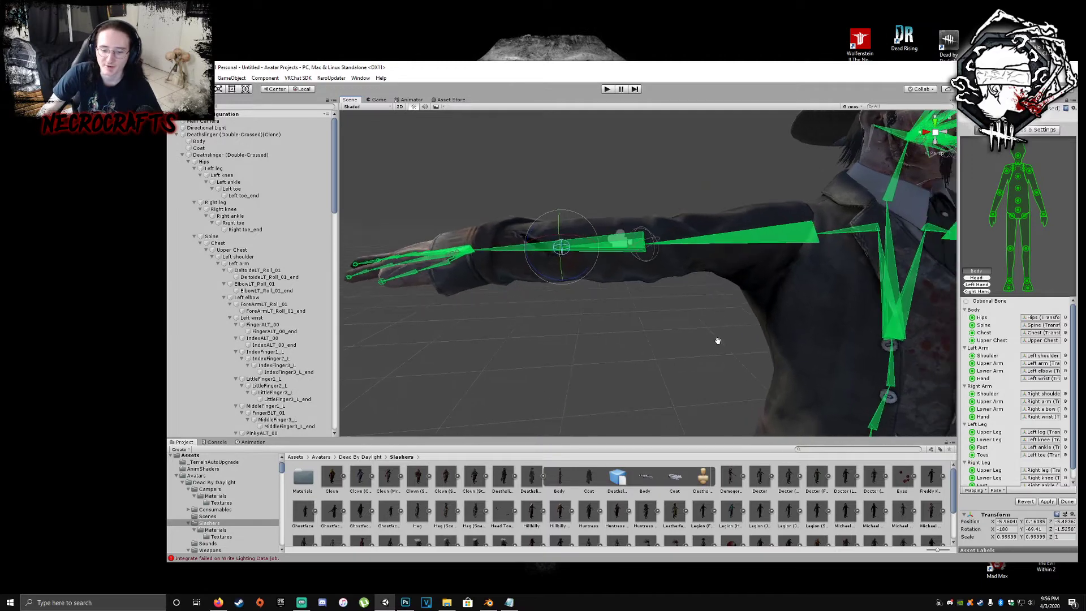
pyautogui.moveTo(718, 339); pyautogui.dragTo(566, 328, button='middle')
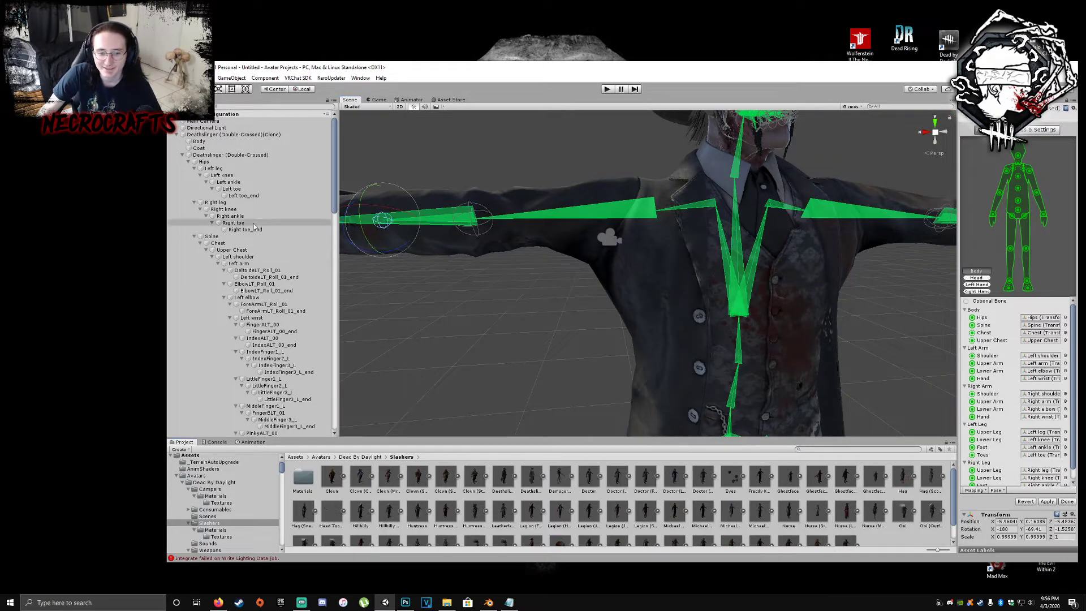
pyautogui.scroll(-5, 635, 259)
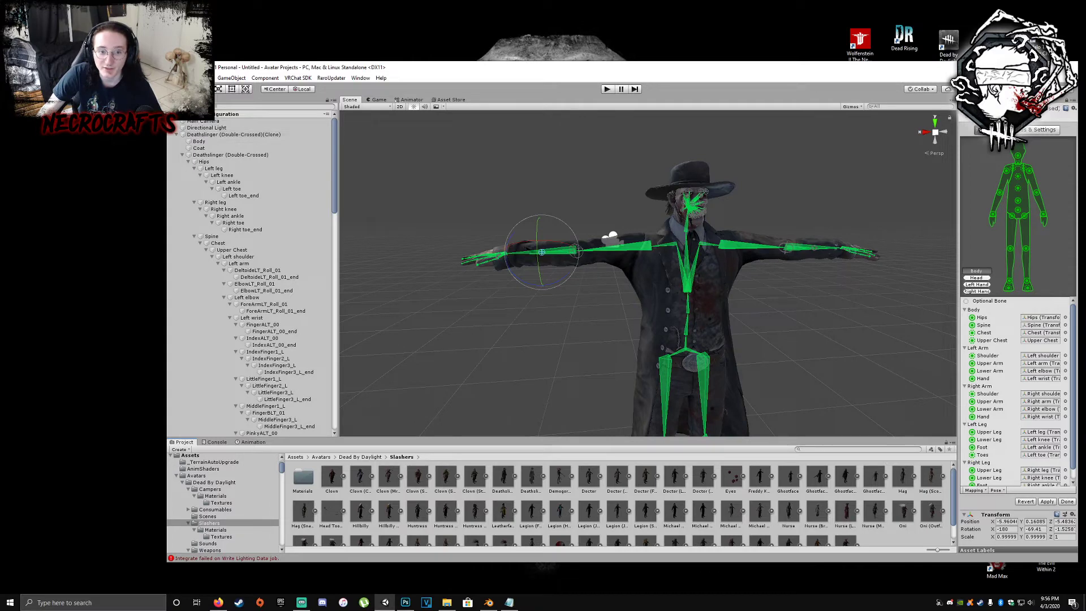
pyautogui.press('w')
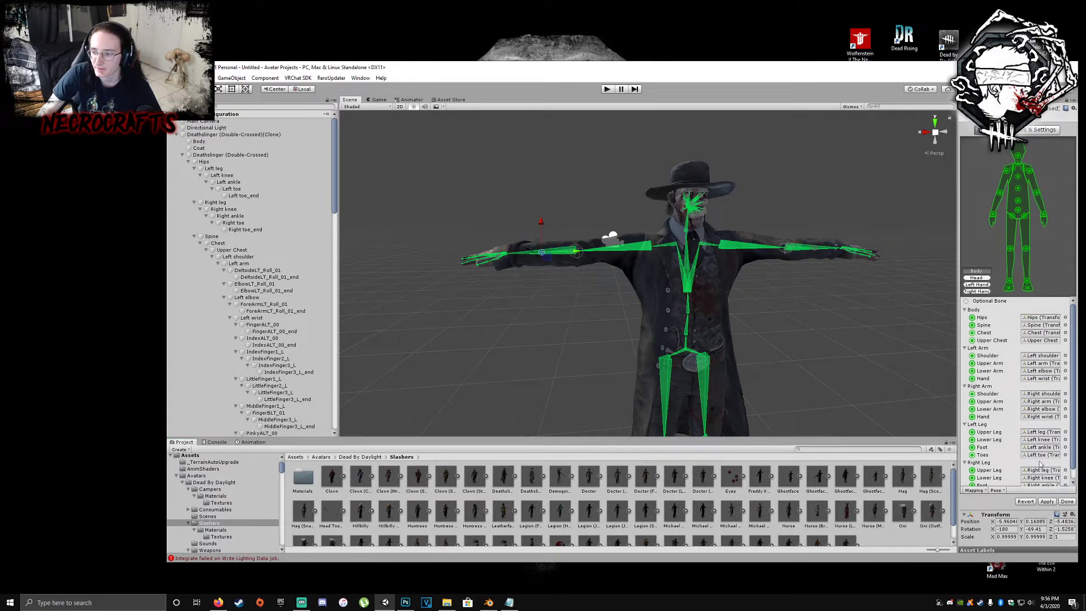
pyautogui.click(1067, 501)
pyautogui.click(645, 334)
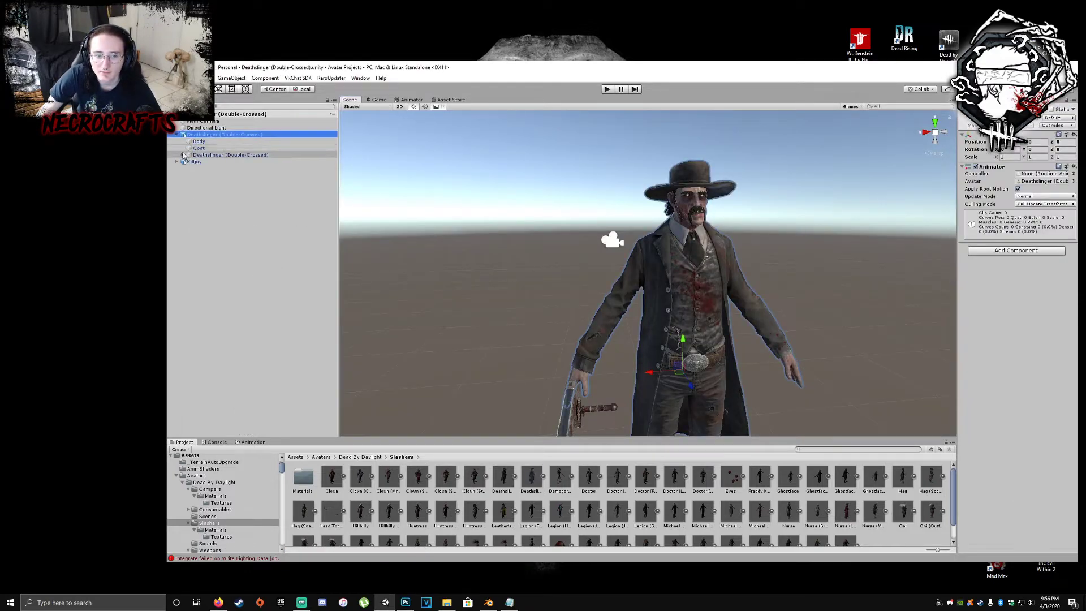
# - Expand the avatar's bone hierarchy from the hips to the left elbow and inspect the left arm's roll bones
pyautogui.click(182, 154)
pyautogui.click(189, 161)
pyautogui.click(194, 182)
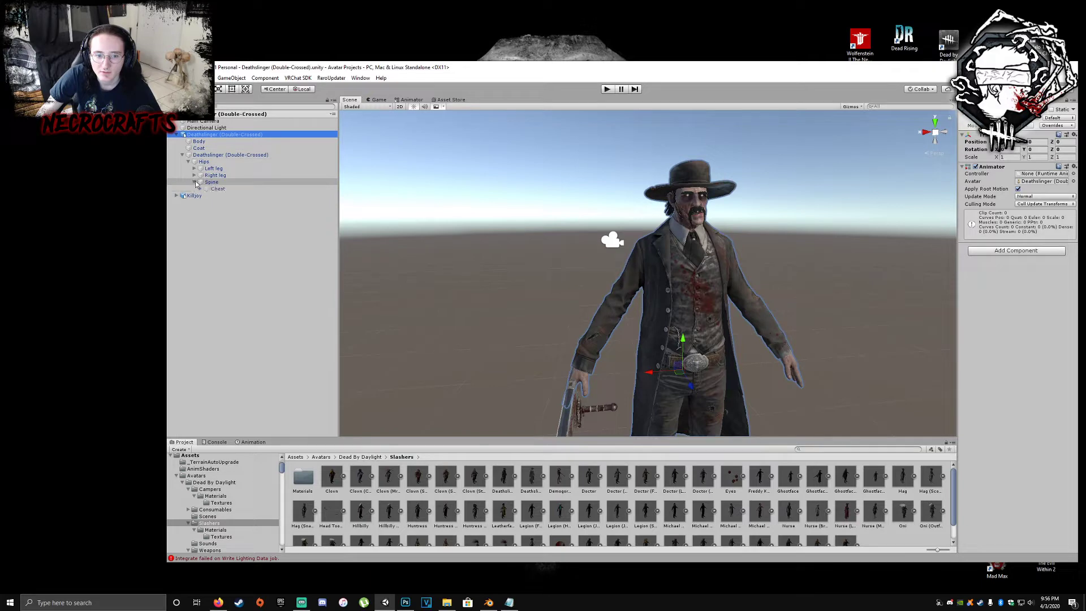
pyautogui.click(199, 189)
pyautogui.click(206, 195)
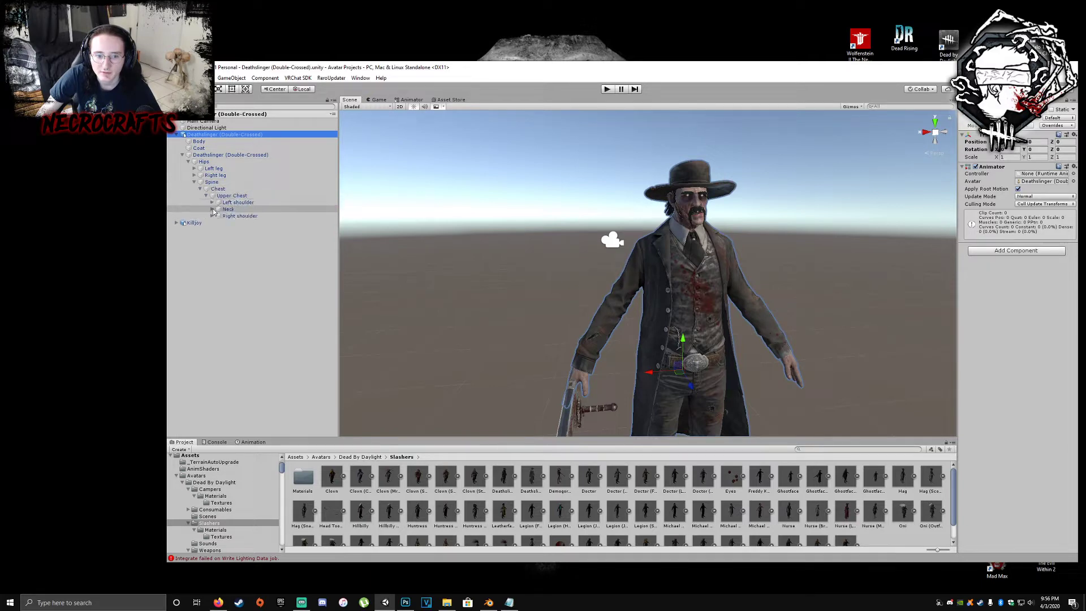
pyautogui.click(212, 202)
pyautogui.click(218, 209)
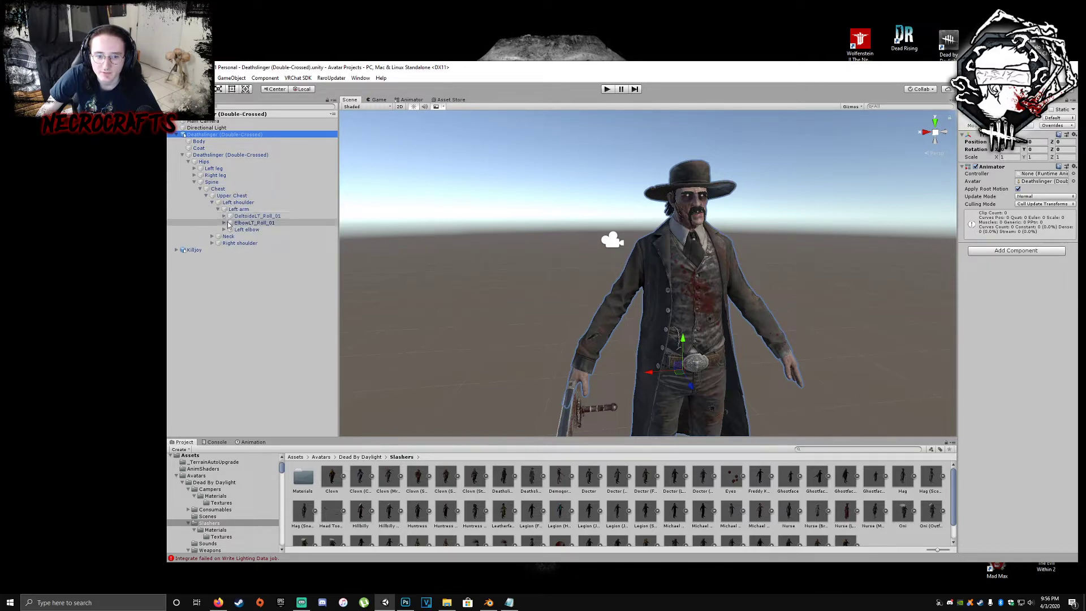
pyautogui.click(255, 223)
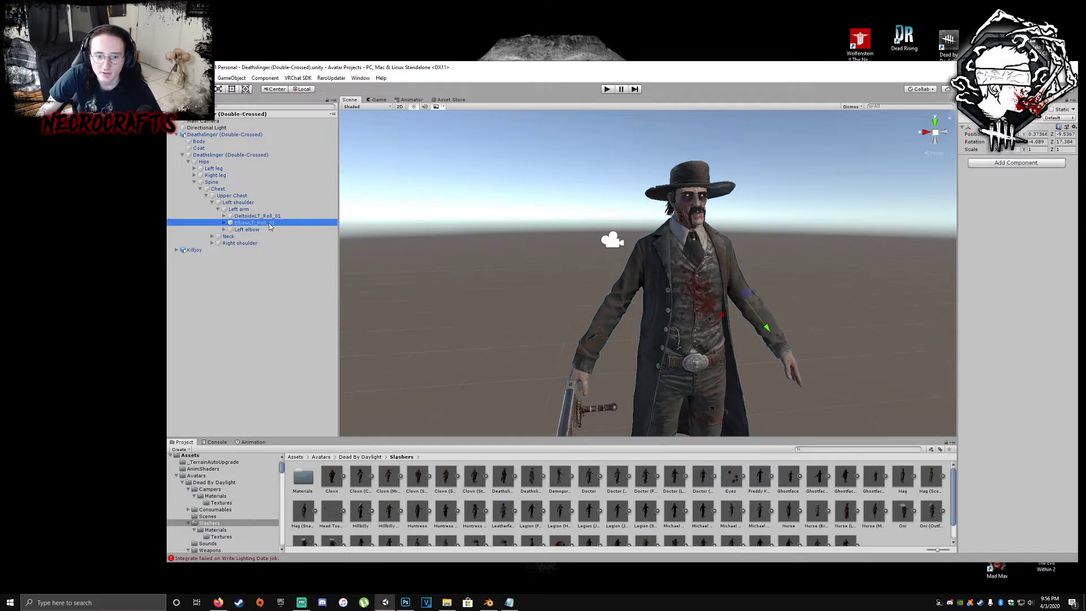
pyautogui.click(224, 230)
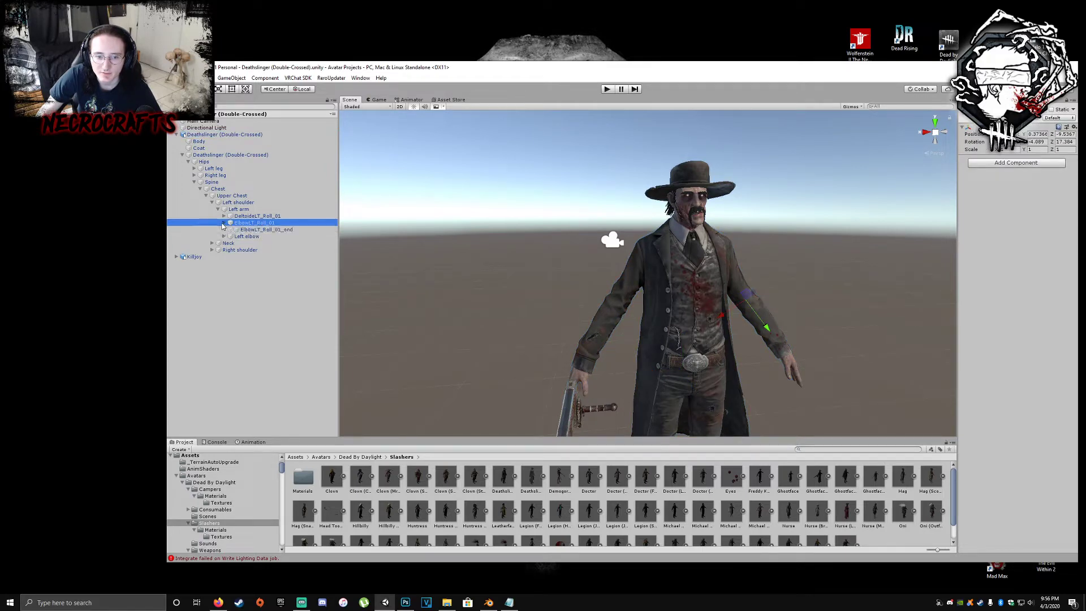
pyautogui.click(225, 229)
pyautogui.click(224, 230)
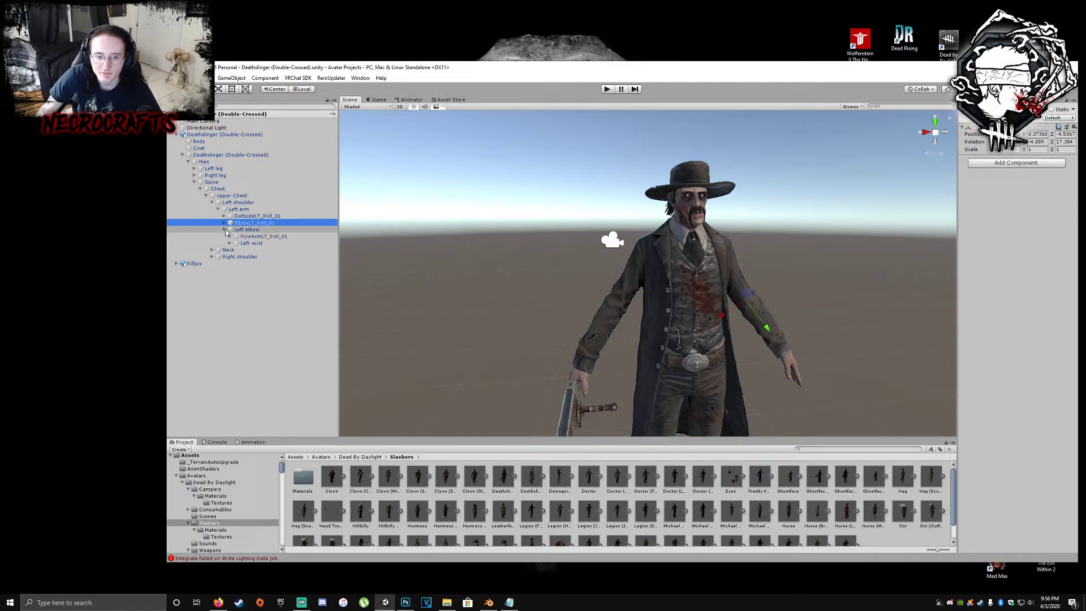
# - Try rotating the left forearm roll bone ForeArmLT_Roll_01, and undo the rotation
pyautogui.click(261, 237)
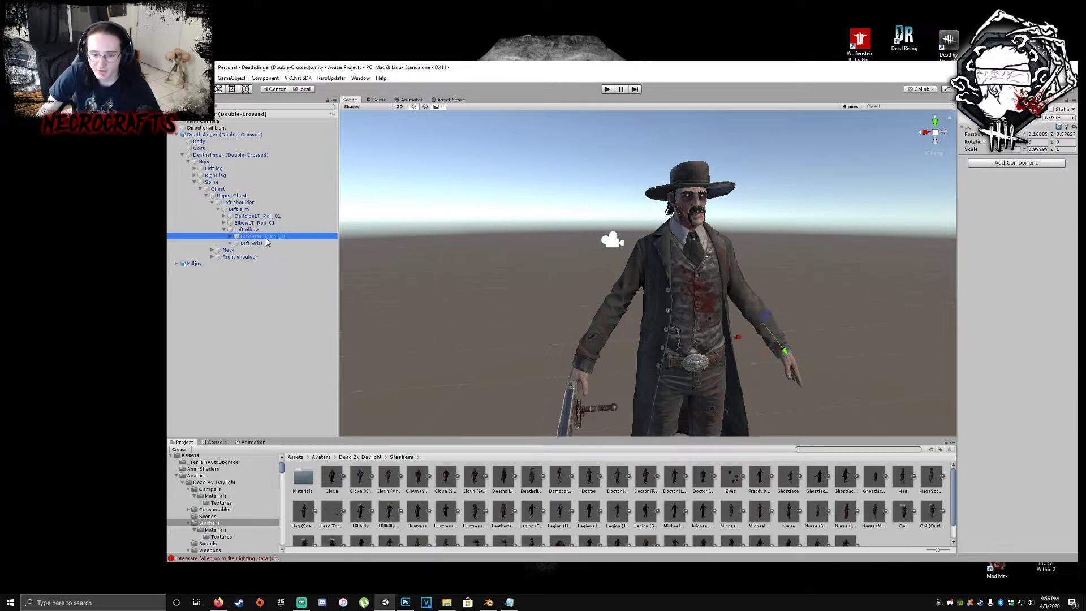
pyautogui.moveTo(497, 285); pyautogui.dragTo(411, 257, button='right')
pyautogui.press('e')
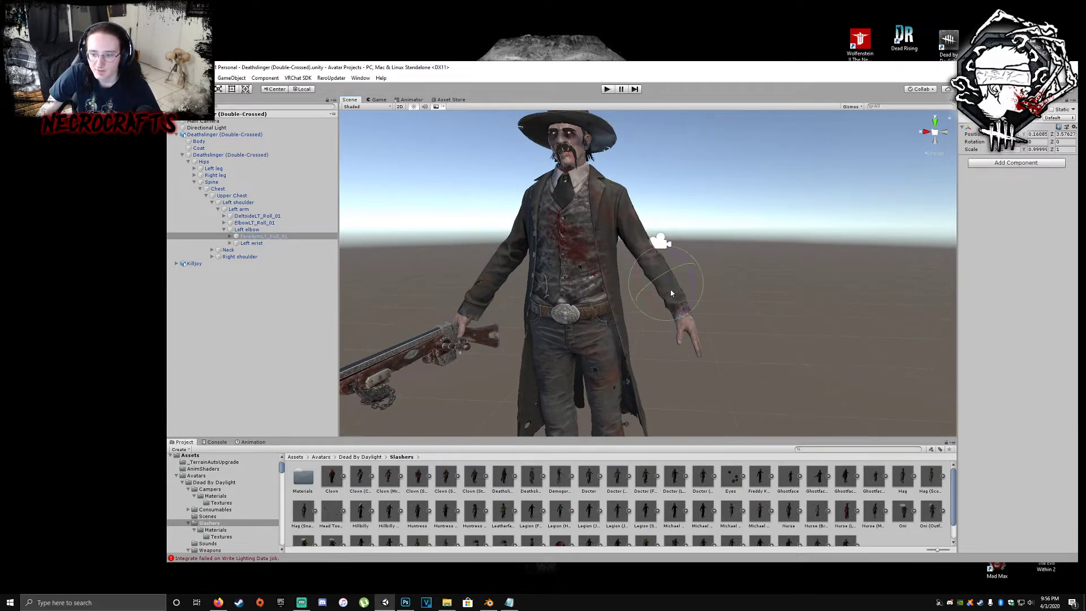
pyautogui.moveTo(670, 289)
pyautogui.mouseDown()
pyautogui.moveTo(650, 254)
pyautogui.moveTo(744, 332)
pyautogui.moveTo(714, 263)
pyautogui.moveTo(656, 277)
pyautogui.mouseUp()
pyautogui.hotkey('ctrl', 'z')
pyautogui.hotkey('ctrl', 'z')
pyautogui.hotkey('ctrl', 'z')
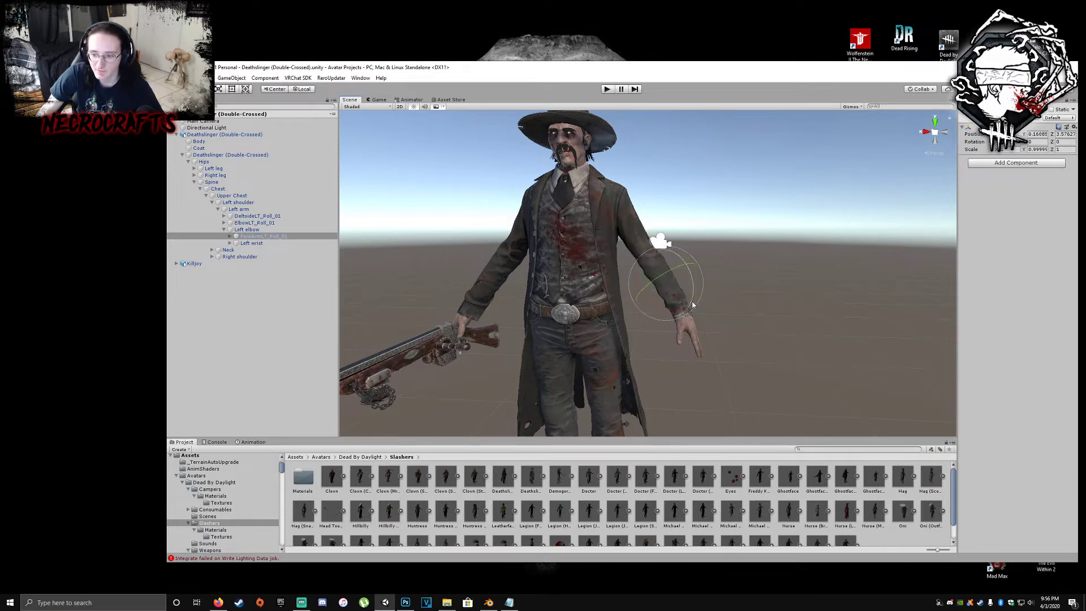
pyautogui.click(254, 235)
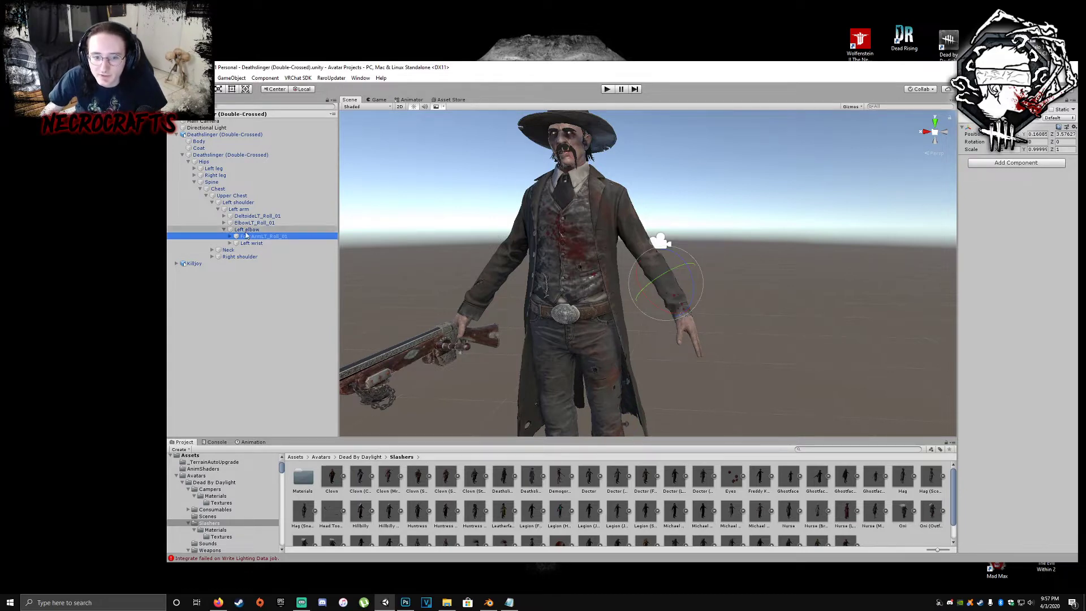
# - Add a VRC_Avatar Descriptor component to the root Deathslinger (Double-Crossed) avatar
pyautogui.click(674, 233)
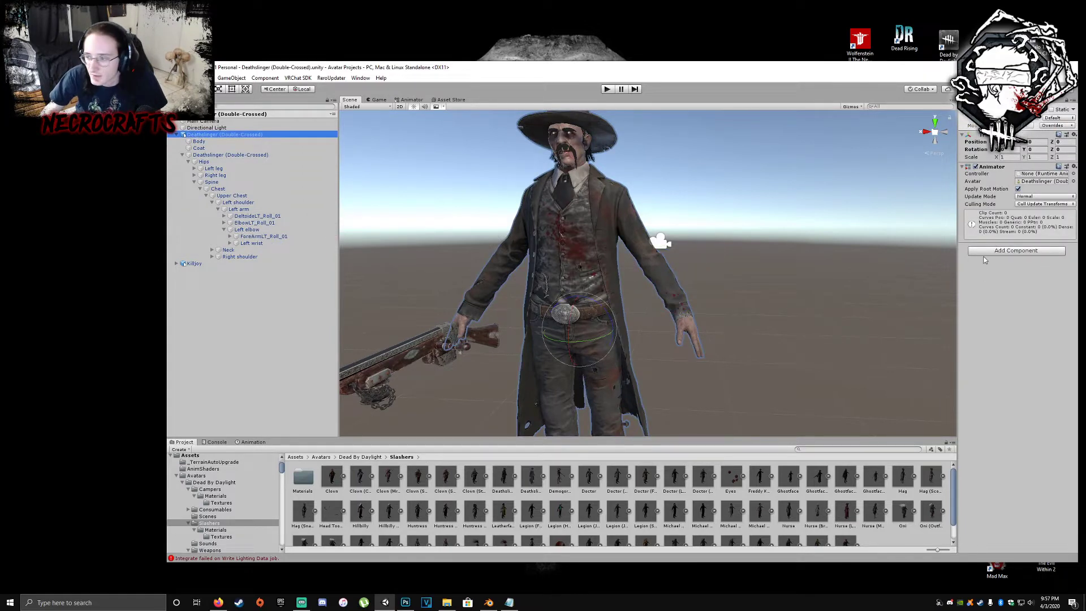
pyautogui.click(1002, 252)
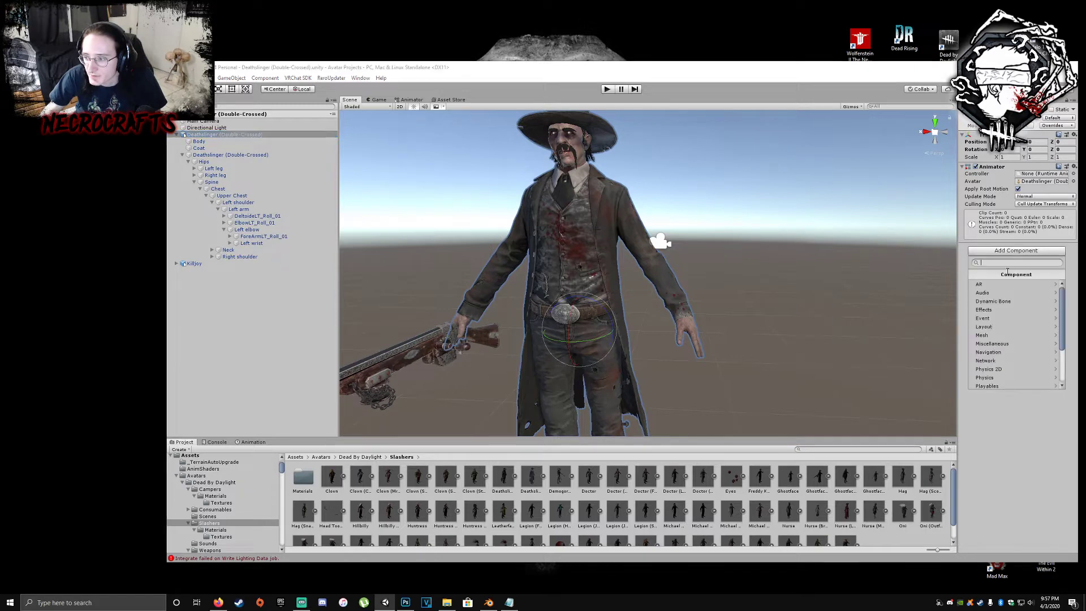
pyautogui.write('avatar')
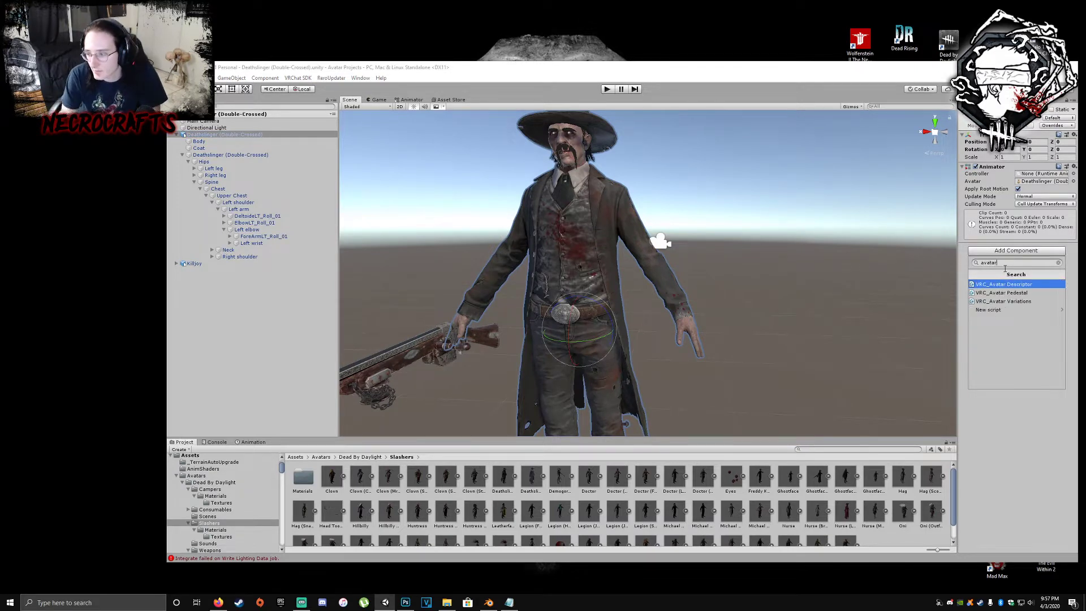
pyautogui.click(1022, 285)
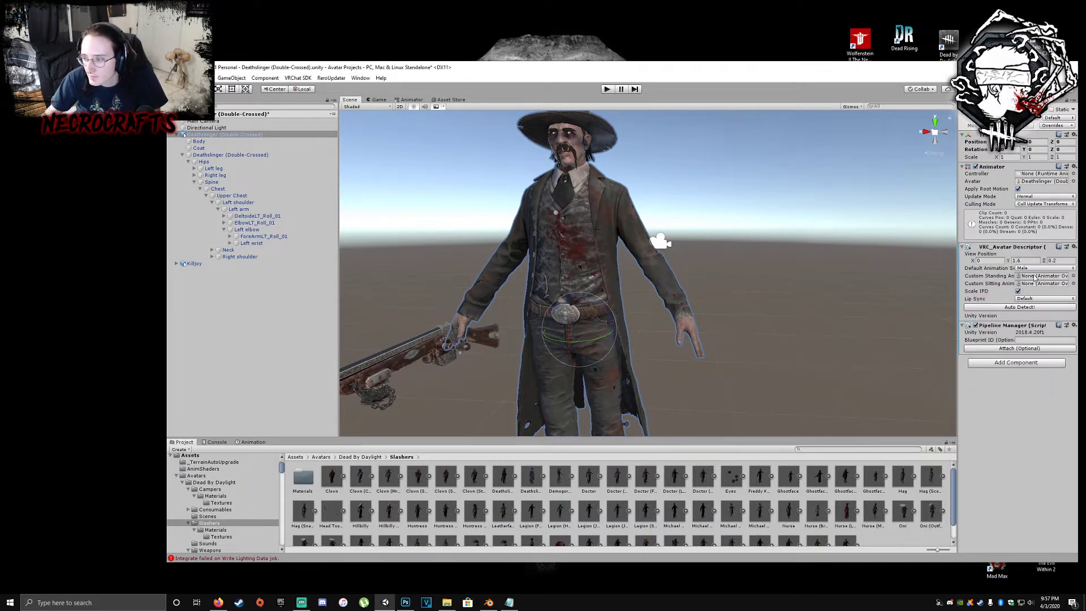
# - Set the avatar descriptor's view position to Y 1.95 and Z 0.12
pyautogui.click(1023, 261)
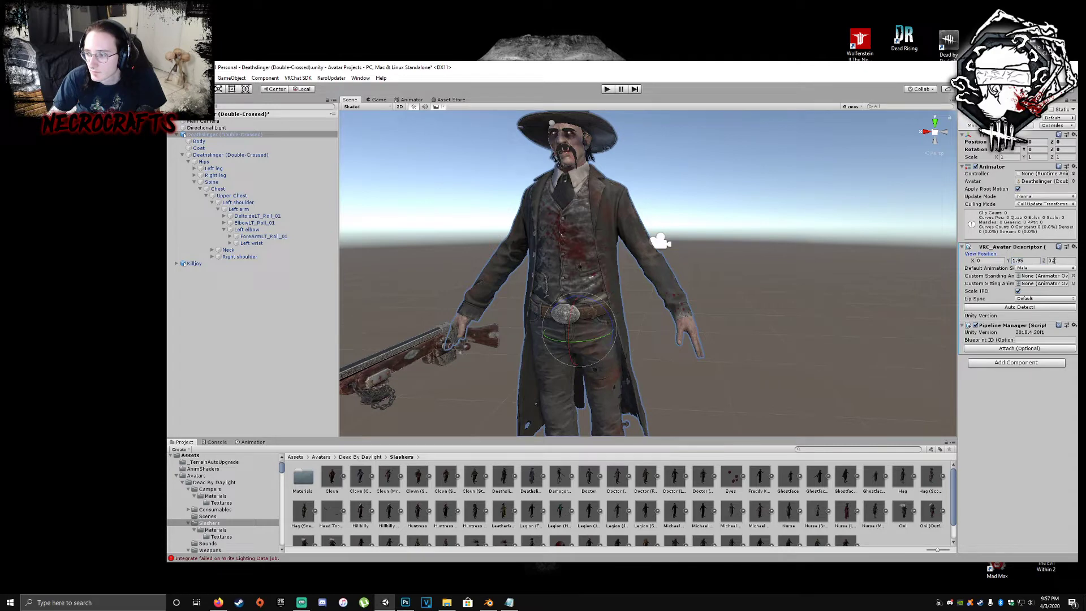
pyautogui.click(1053, 261)
pyautogui.write('0.1')
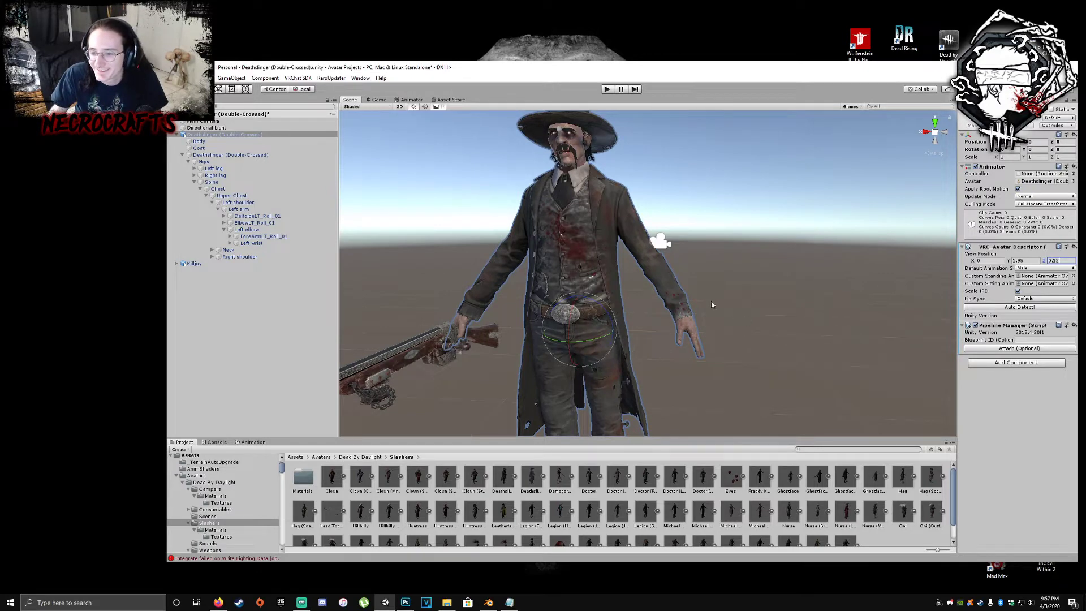
pyautogui.click(218, 155)
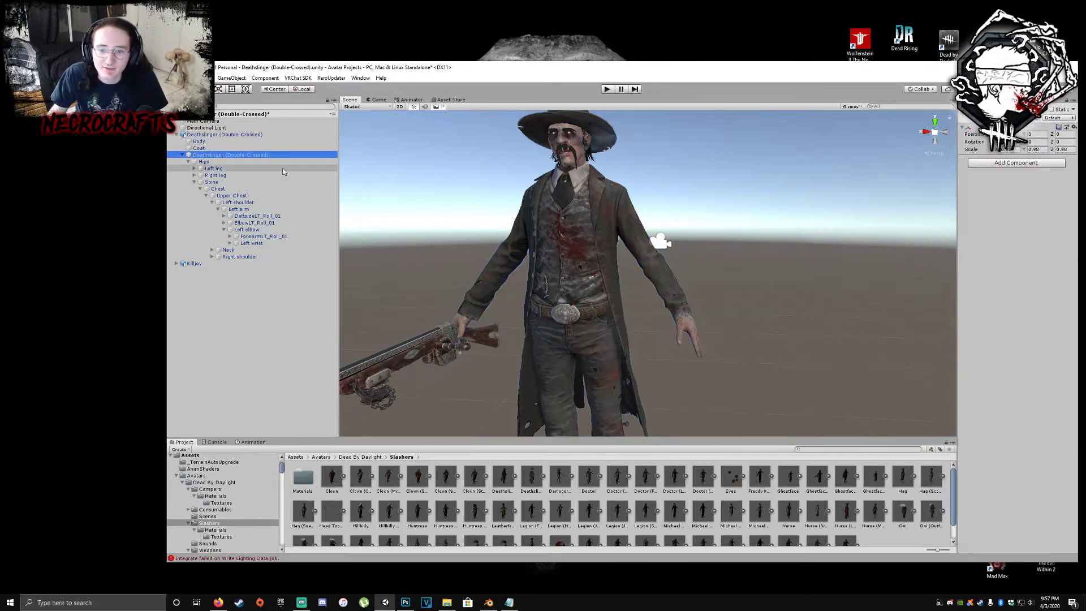
pyautogui.click(272, 196)
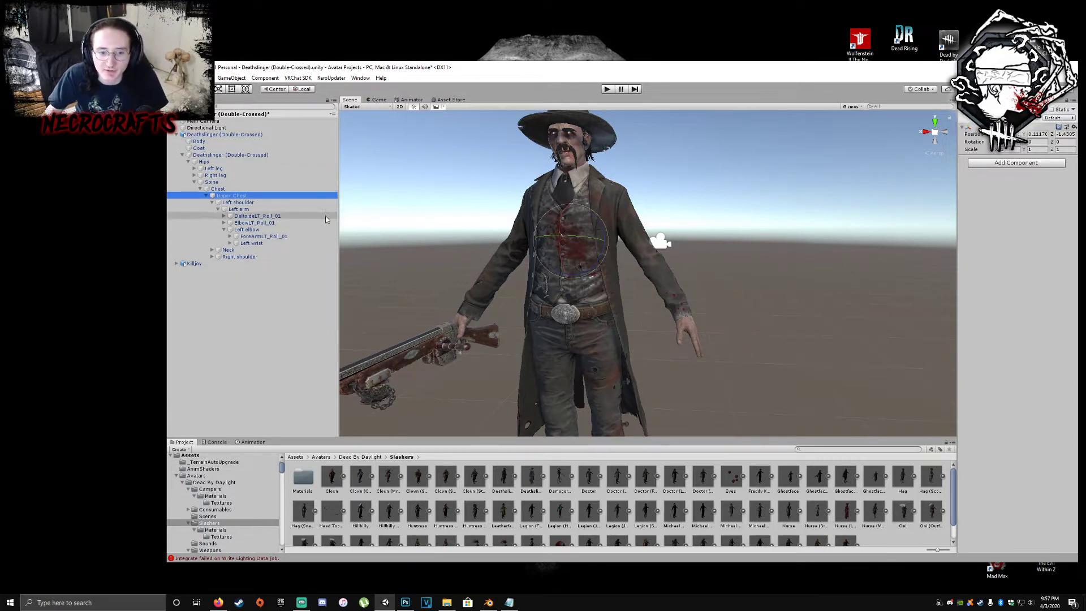
pyautogui.moveTo(472, 263); pyautogui.dragTo(508, 265, button='right')
pyautogui.moveTo(507, 265); pyautogui.dragTo(604, 243, button='middle')
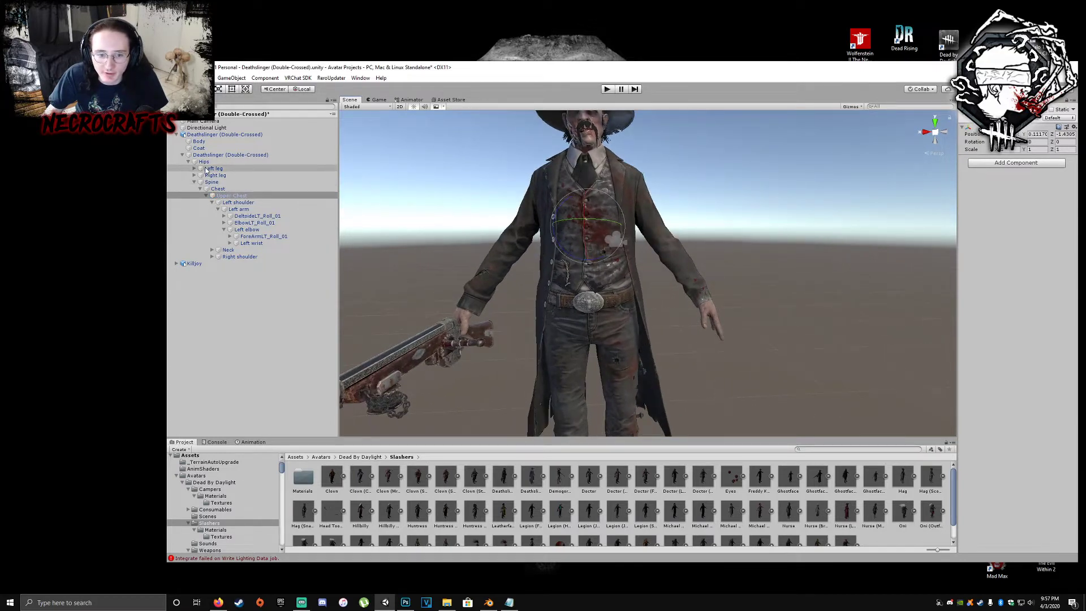
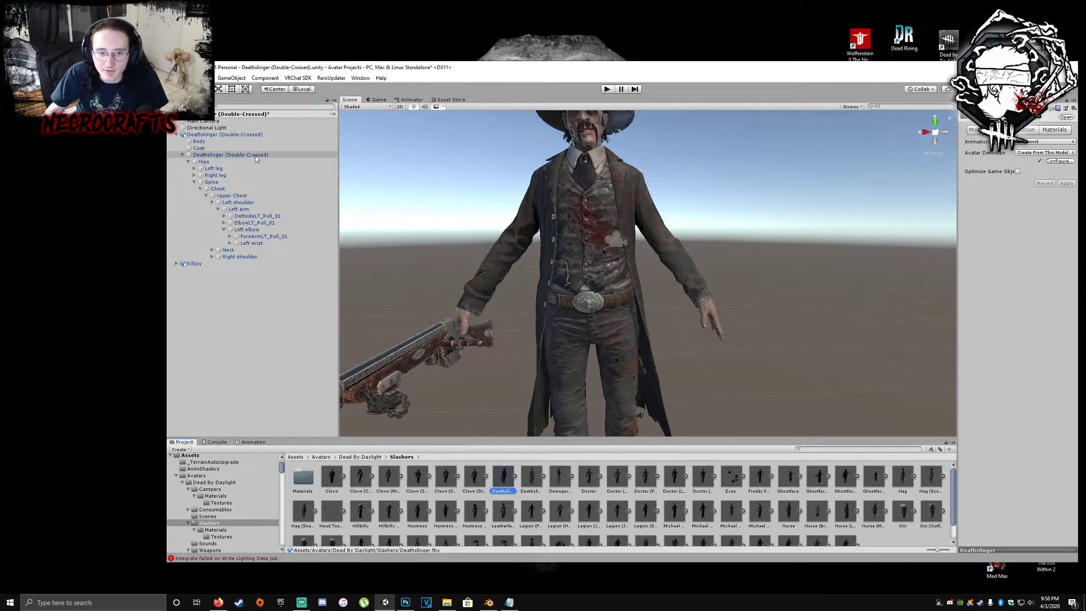
# - Review the Deathslinger avatar's performance and publishing information in the VRChat SDK control panel, and close it
pyautogui.click(226, 134)
pyautogui.click(298, 78)
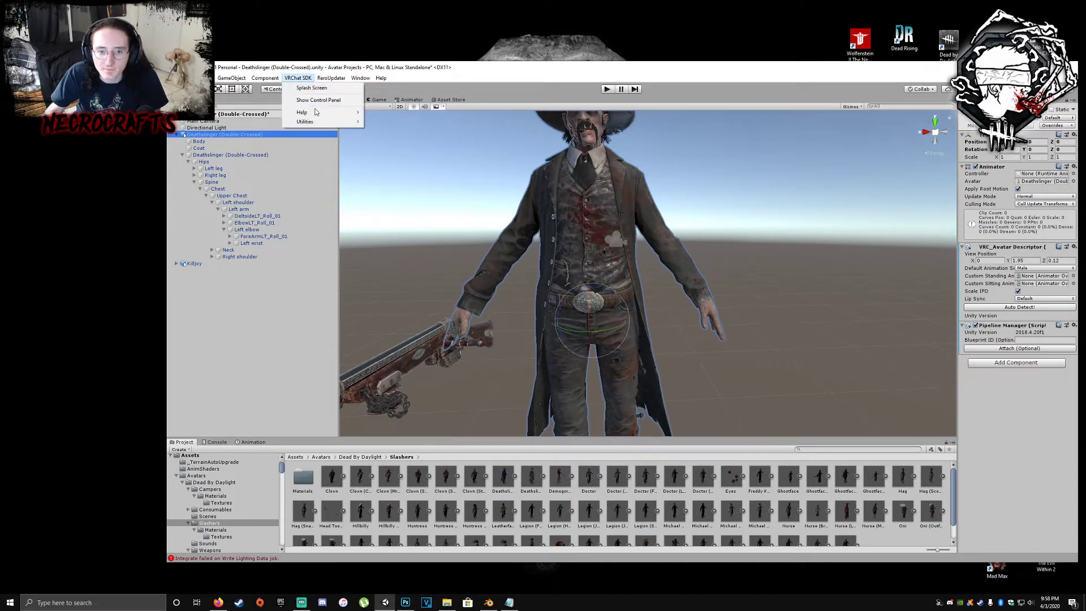
pyautogui.click(319, 100)
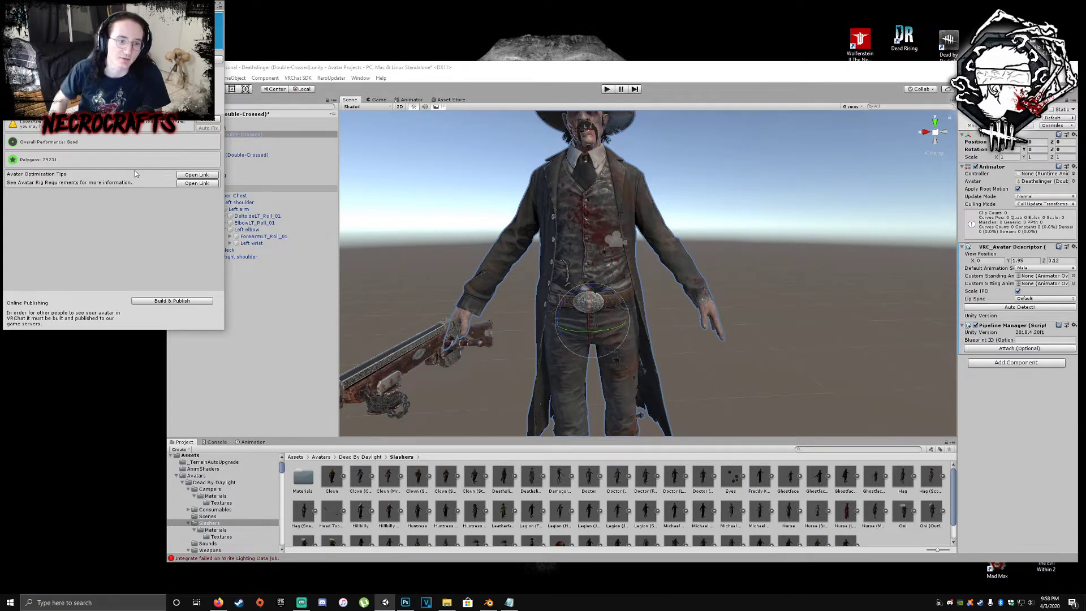
pyautogui.click(220, 5)
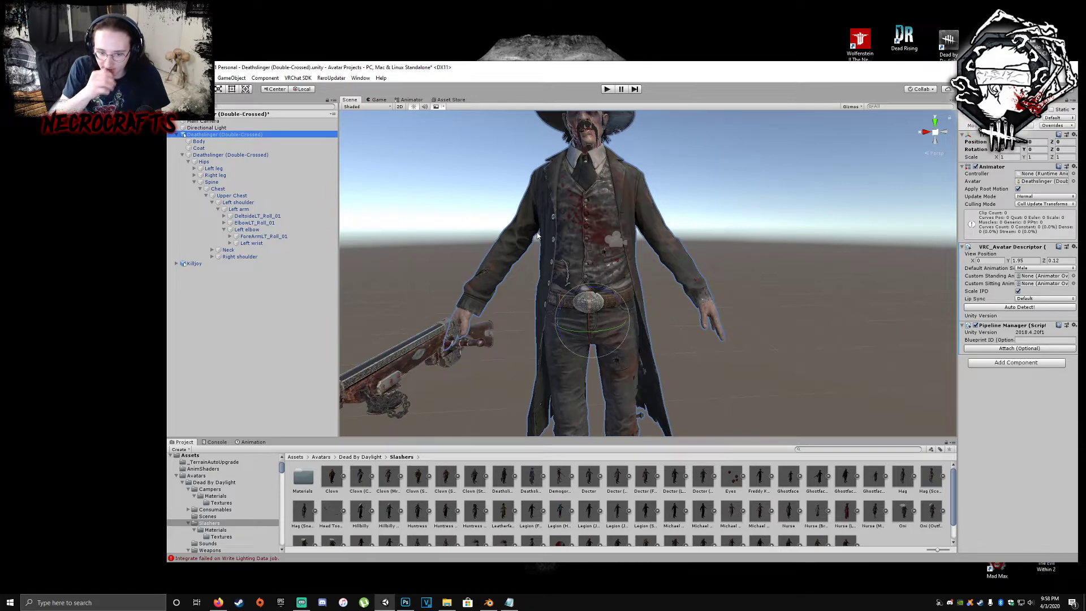
# - Check the left arm's roll bones, try rotating the left deltoid roll bone, and undo the rotation
pyautogui.click(276, 237)
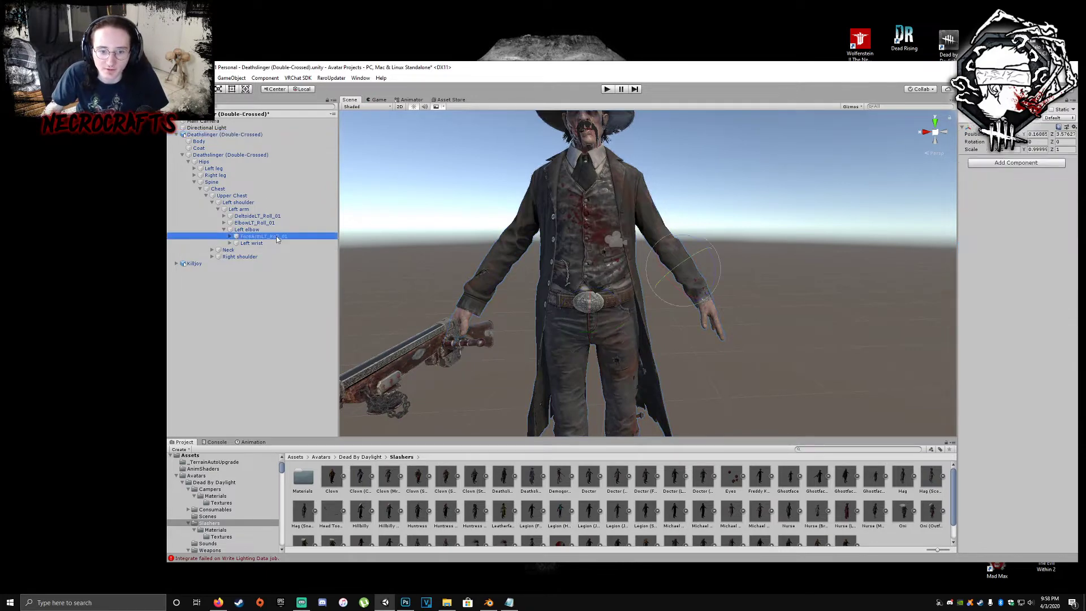
pyautogui.click(266, 222)
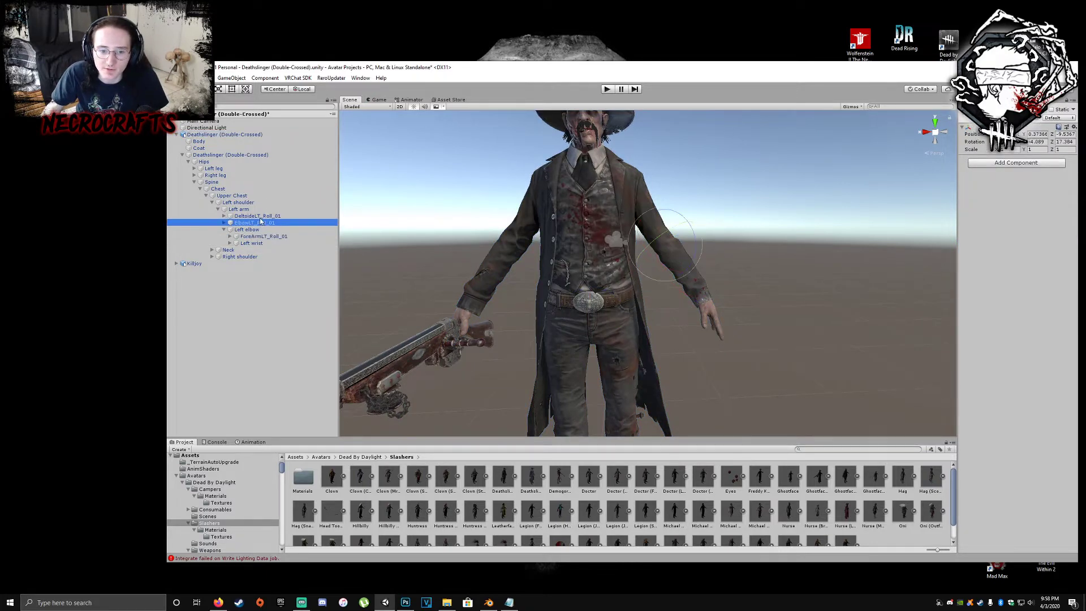
pyautogui.click(263, 216)
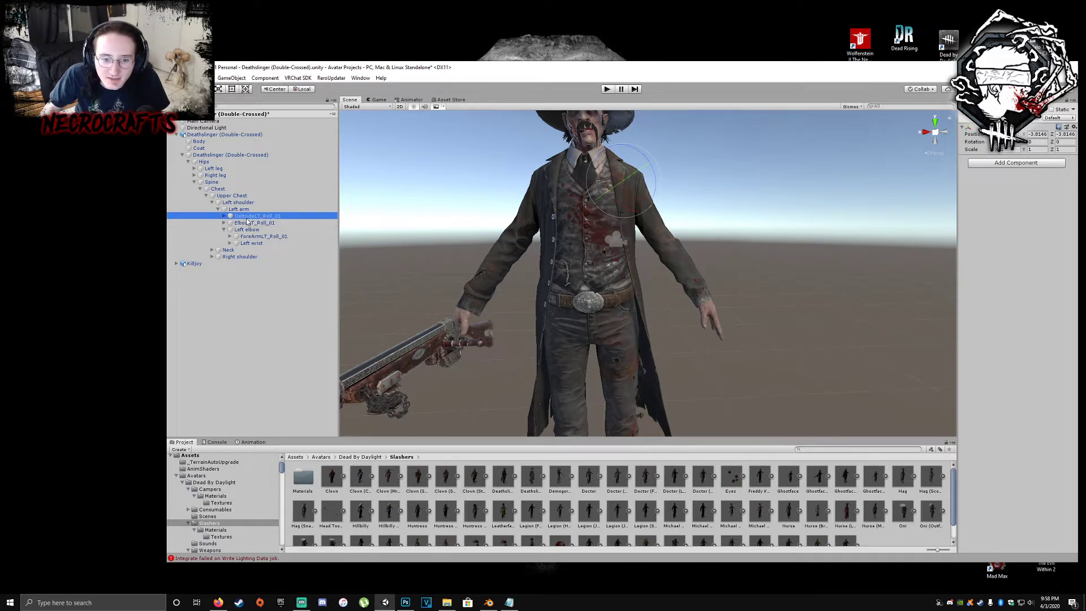
pyautogui.moveTo(622, 168); pyautogui.dragTo(616, 209)
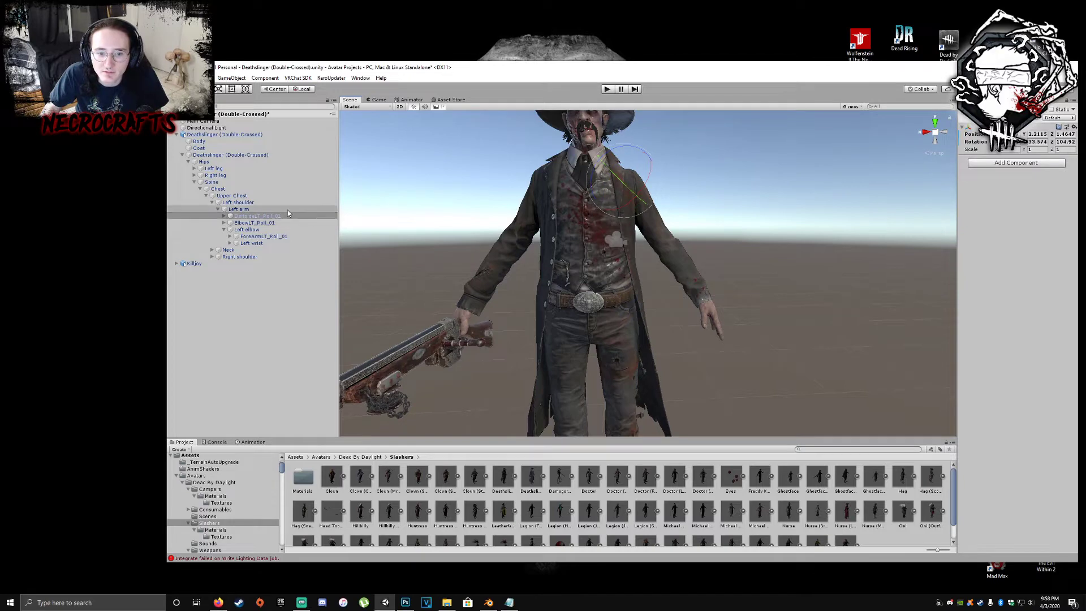
pyautogui.hotkey('ctrl', 'z')
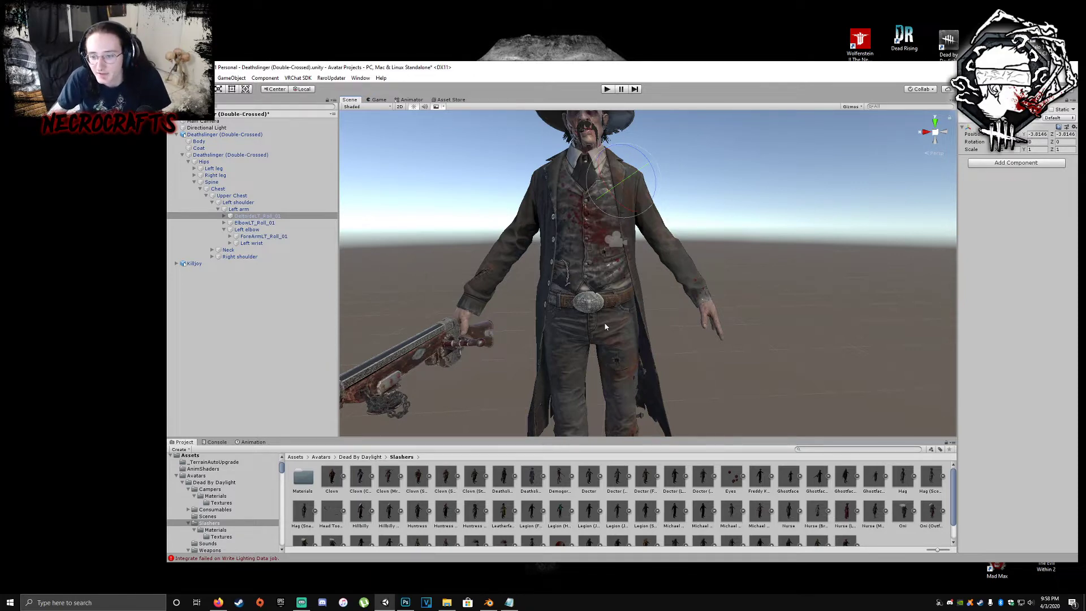
# - Open the avatar configuration of the Deathslinger (Double-Crossed) model without saving the scene changes
pyautogui.click(248, 135)
pyautogui.moveTo(629, 294); pyautogui.dragTo(643, 363, button='middle')
pyautogui.moveTo(643, 363); pyautogui.dragTo(594, 329, button='right')
pyautogui.moveTo(659, 403); pyautogui.dragTo(606, 381, button='middle')
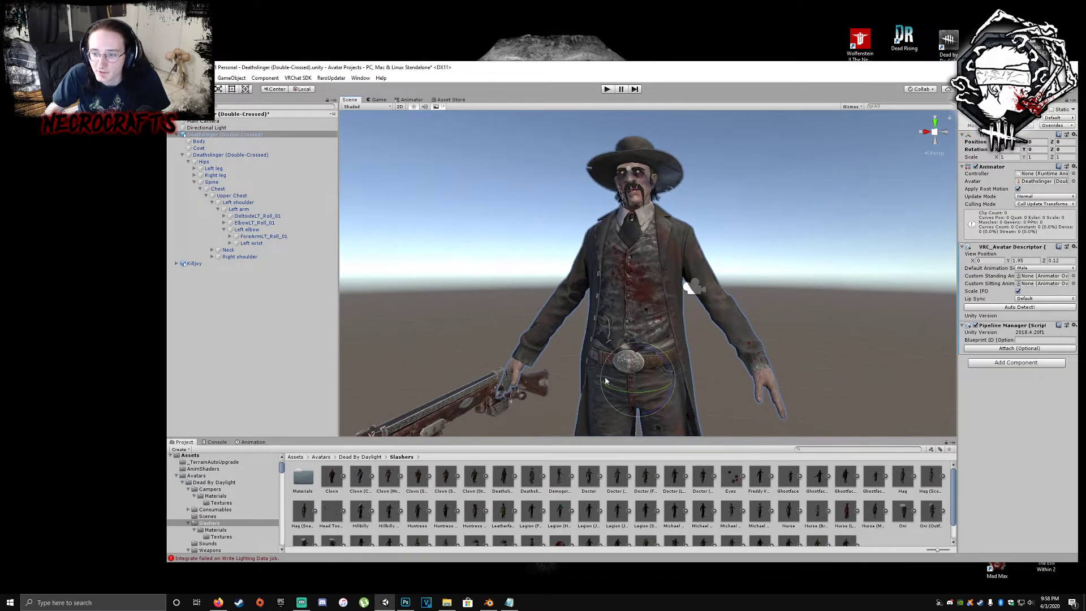
pyautogui.click(522, 479)
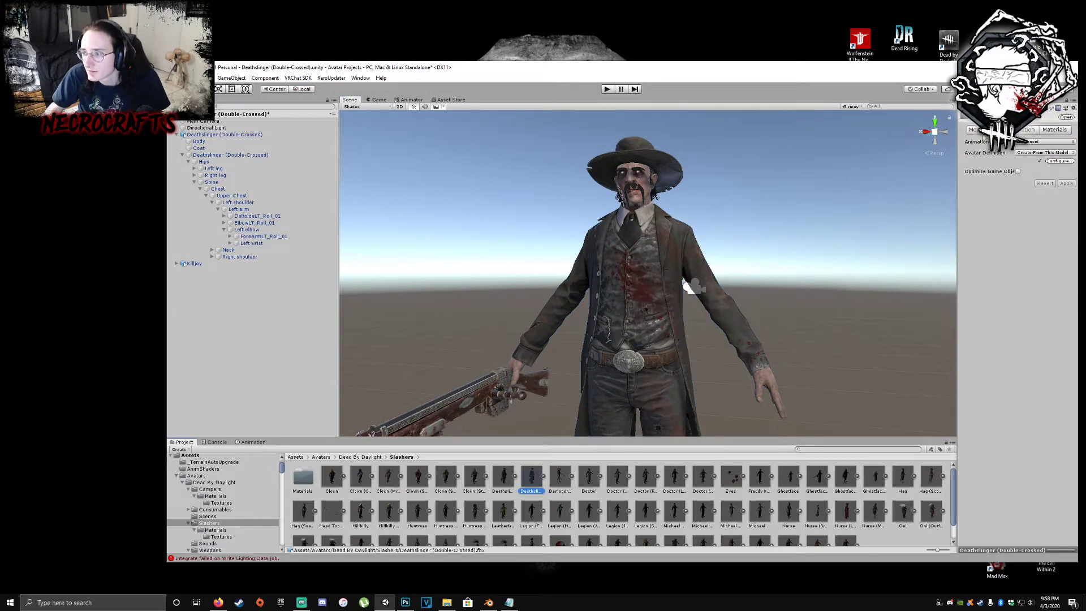
pyautogui.click(1058, 162)
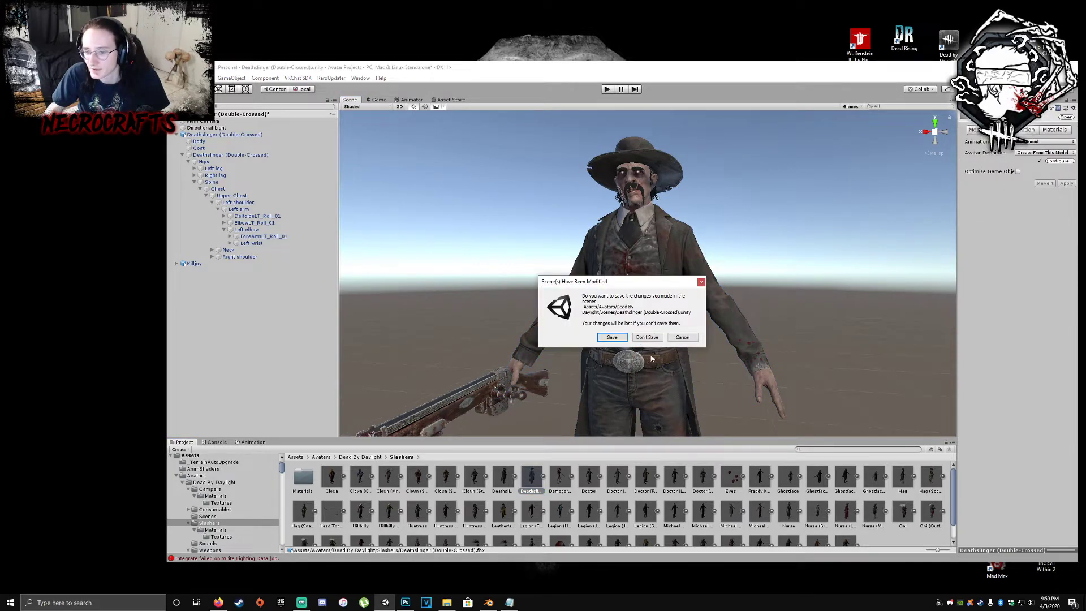
pyautogui.click(648, 337)
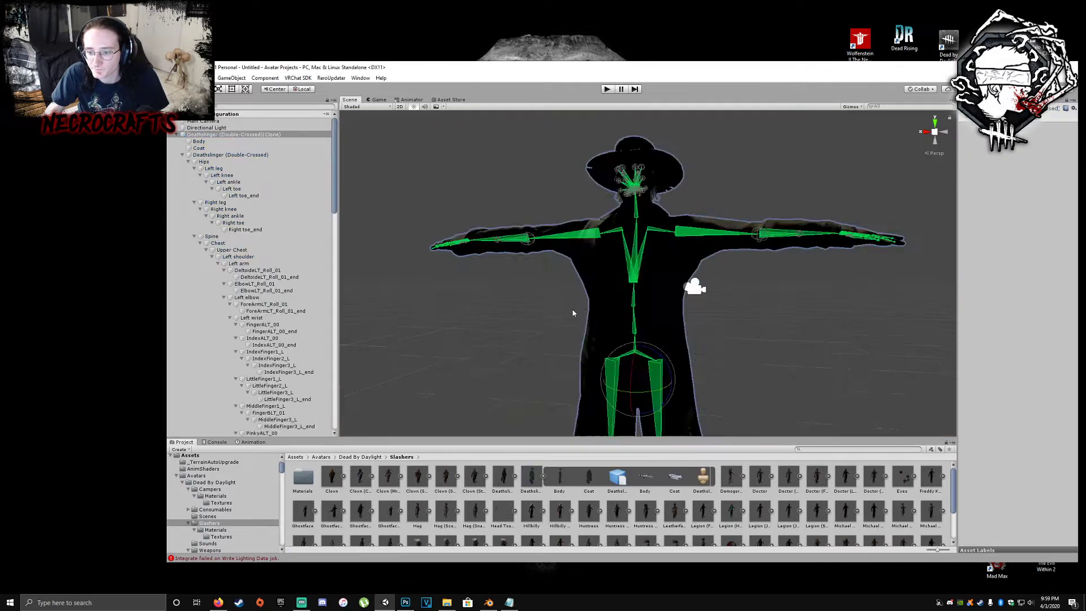
# - Inspect the left elbow roll bone and the arm skeleton in the avatar configuration, and finish configuring
pyautogui.click(258, 290)
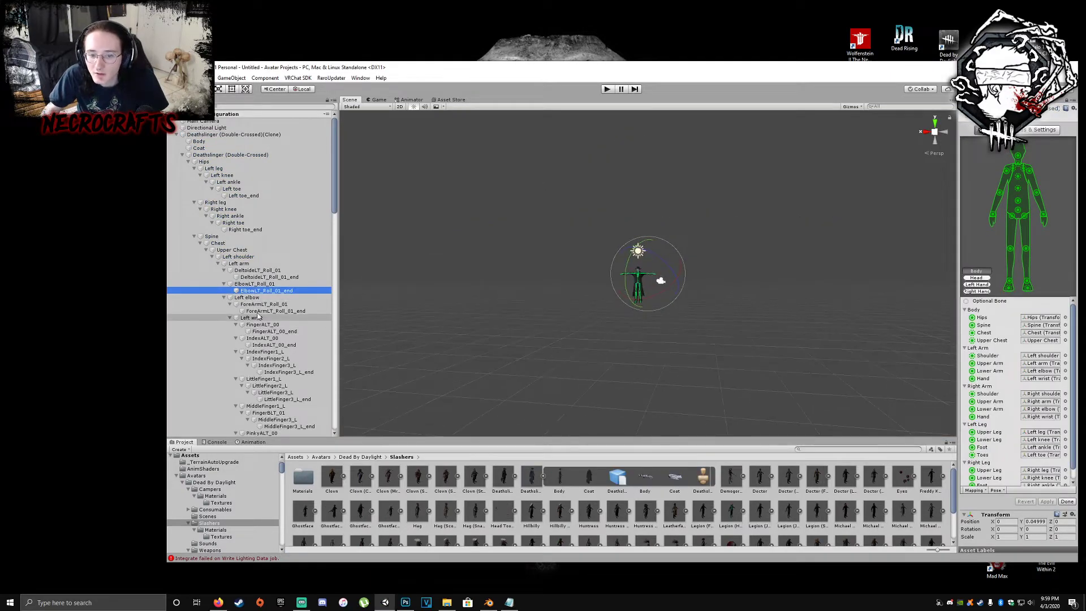
pyautogui.doubleClick(255, 283)
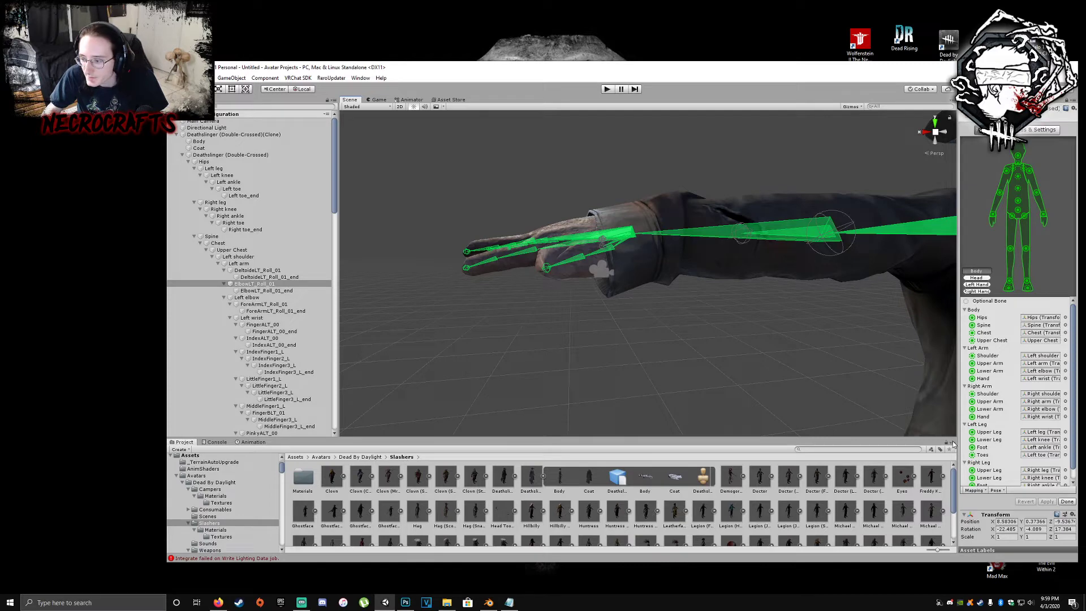
pyautogui.moveTo(853, 361); pyautogui.dragTo(455, 357, button='middle')
pyautogui.moveTo(775, 325); pyautogui.dragTo(710, 320, button='right')
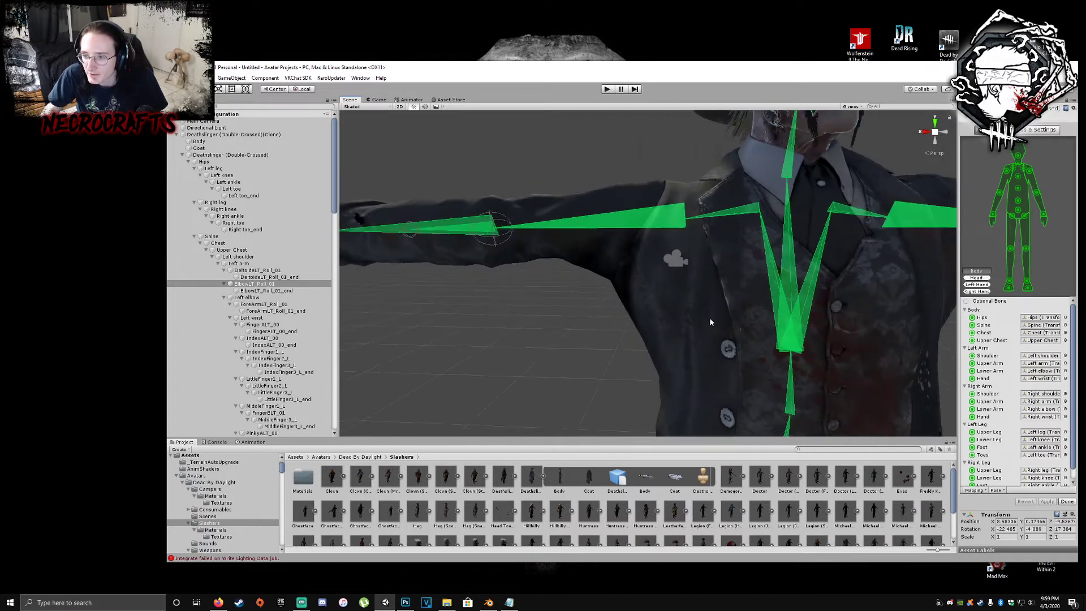
pyautogui.moveTo(710, 320); pyautogui.dragTo(555, 365, button='middle')
pyautogui.scroll(-5, 557, 368)
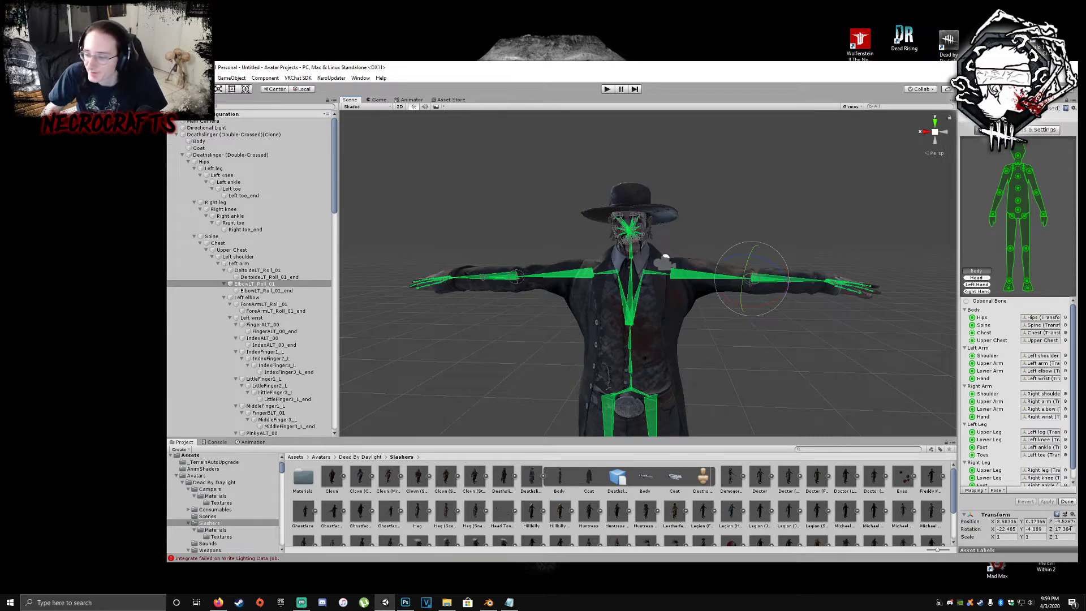
pyautogui.click(1067, 502)
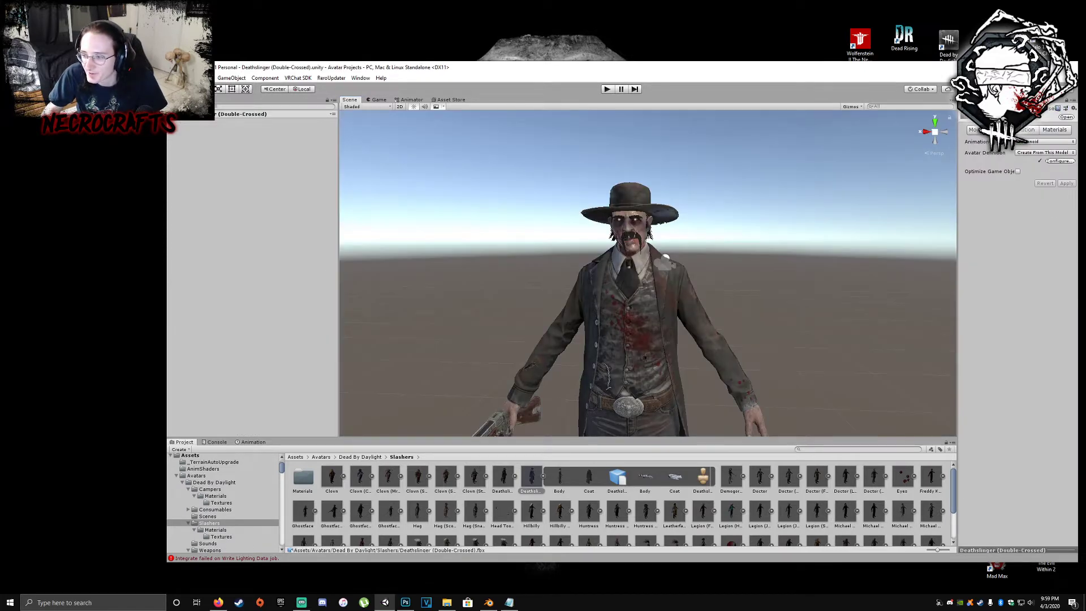
# - Switch to File Explorer and open the Dead by Daylight folder in Steam's steamapps\common folder on the Gaming (D:) drive
pyautogui.press('super+d')
pyautogui.moveTo(489, 604)
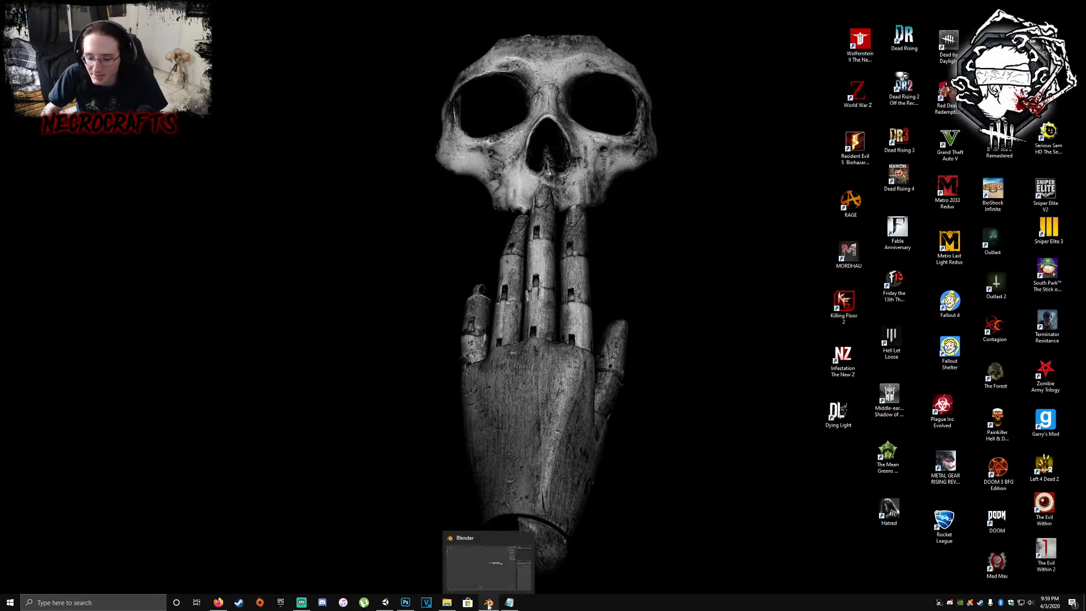
pyautogui.click(447, 603)
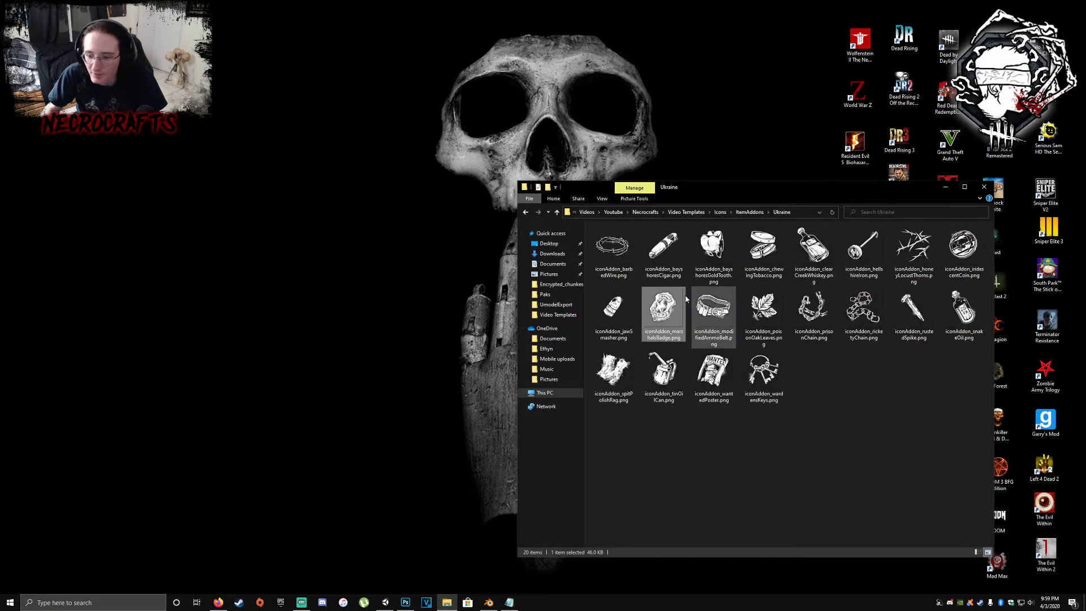
pyautogui.click(526, 212)
pyautogui.click(525, 212)
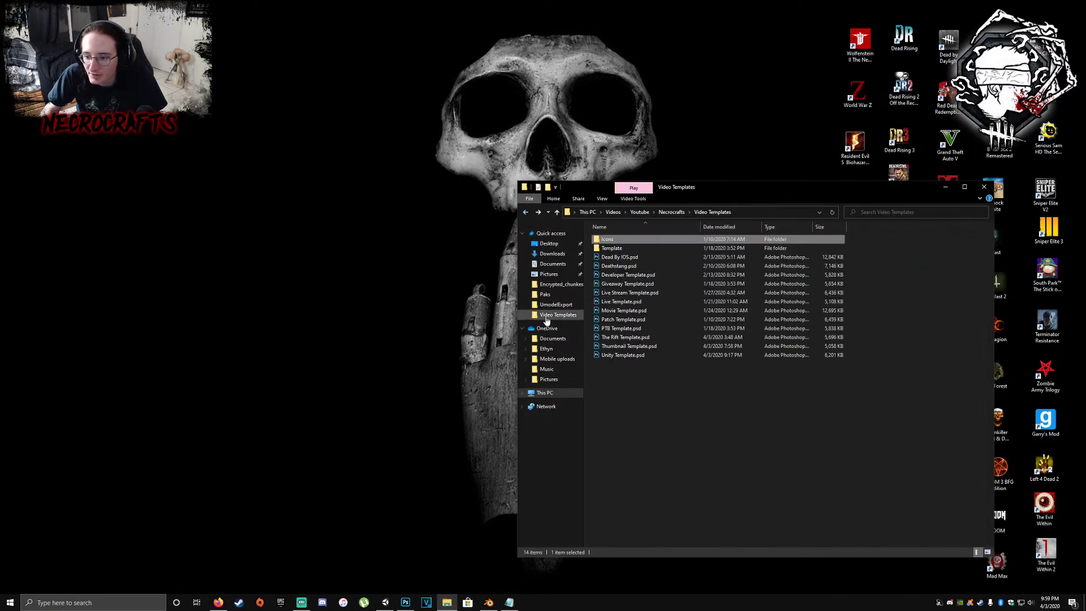
pyautogui.click(545, 392)
pyautogui.doubleClick(700, 322)
pyautogui.doubleClick(629, 257)
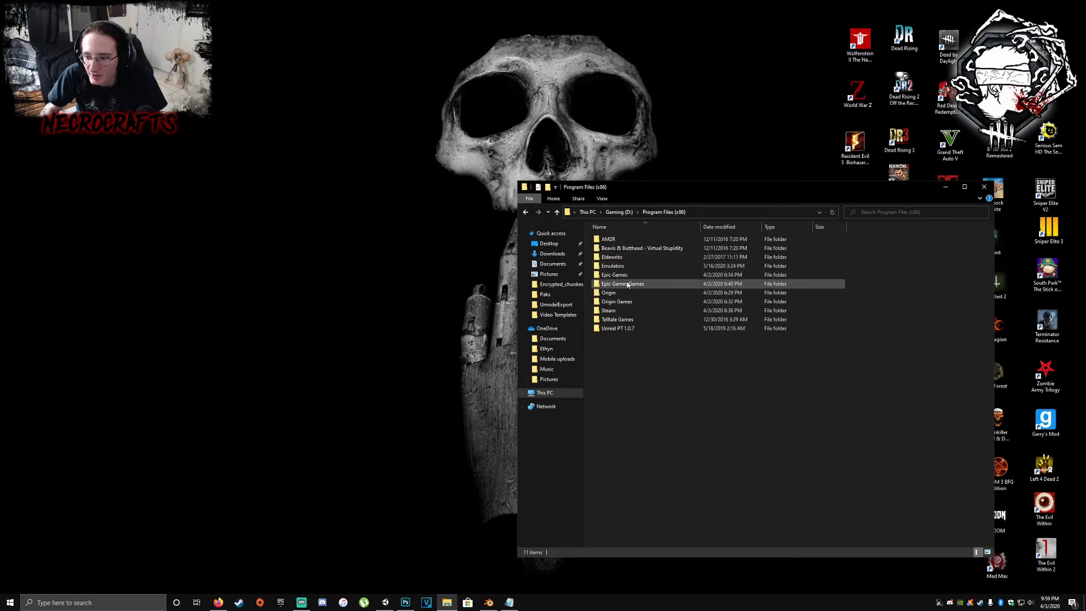
pyautogui.doubleClick(618, 315)
pyautogui.doubleClick(619, 409)
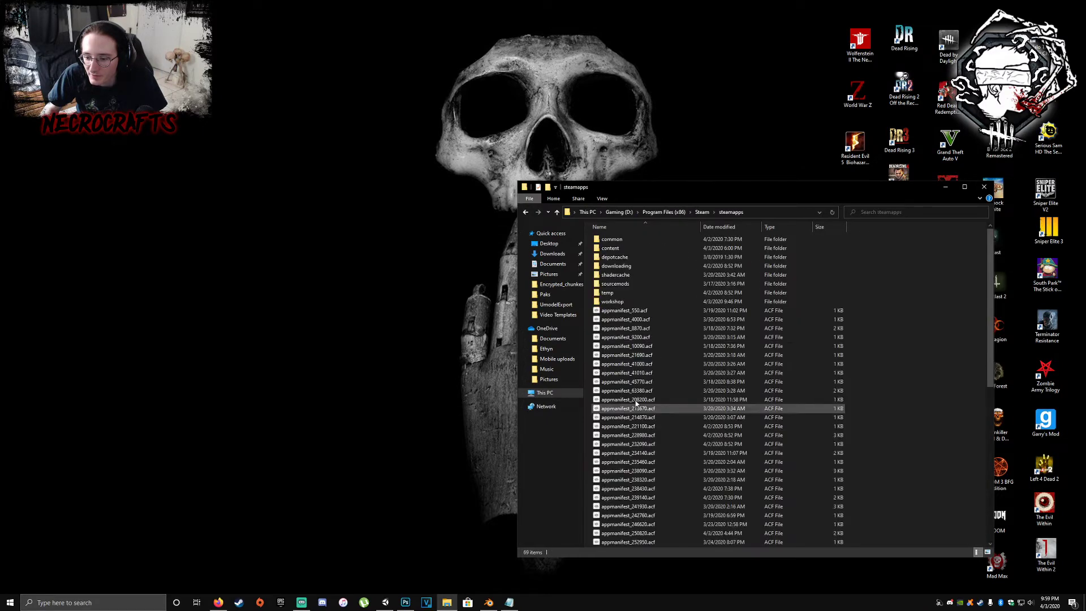
pyautogui.doubleClick(612, 240)
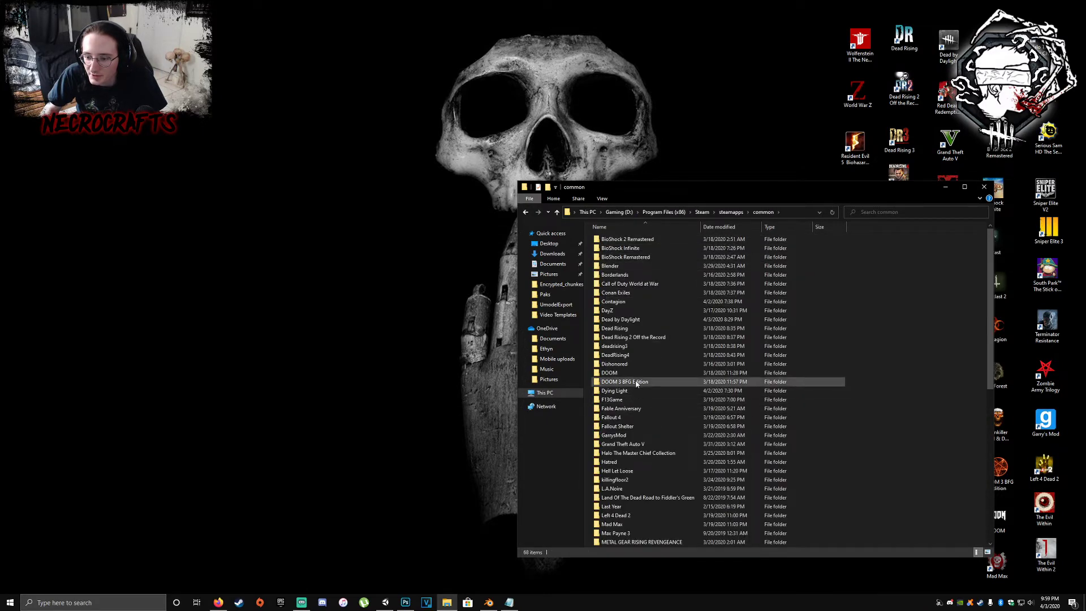
pyautogui.doubleClick(625, 320)
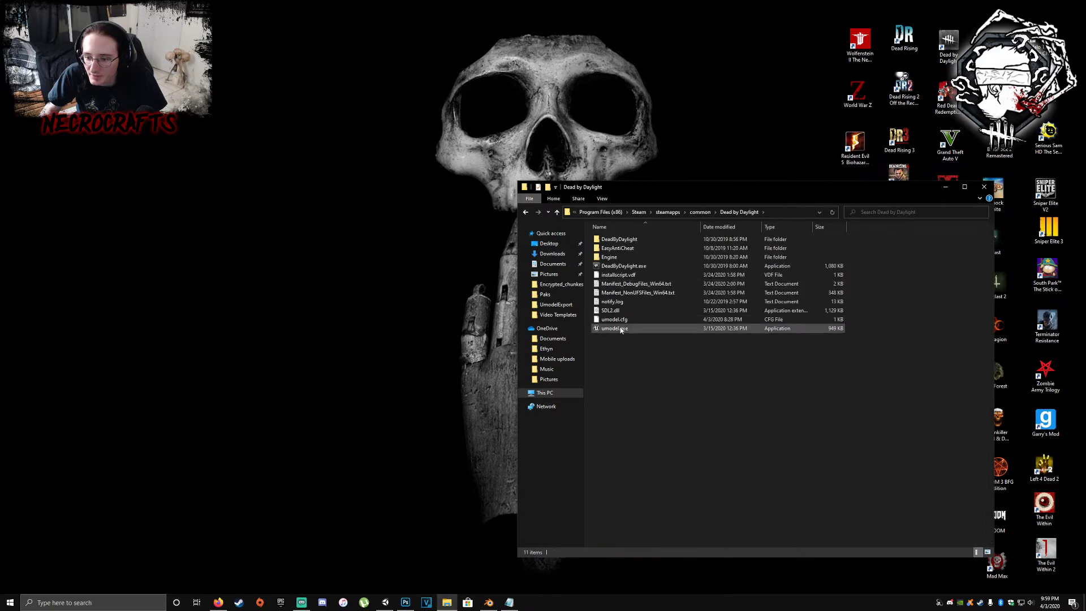
# - Launch umodel.exe and load the Dead by Daylight game files with game detection overridden to Unreal engine 4
pyautogui.click(620, 329)
pyautogui.doubleClick(621, 329)
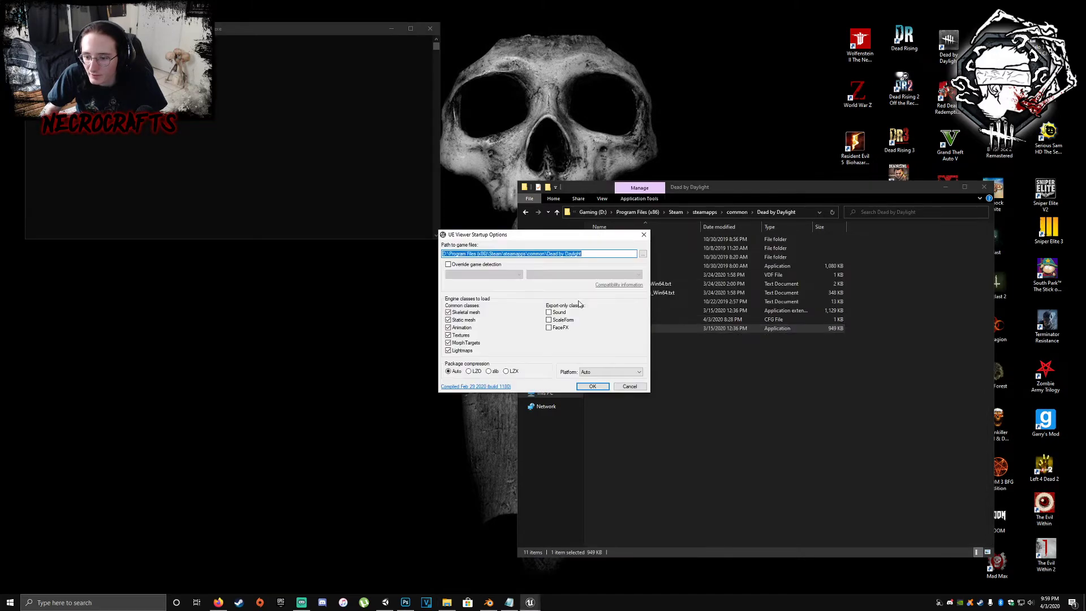
pyautogui.click(491, 265)
pyautogui.click(484, 274)
pyautogui.click(481, 292)
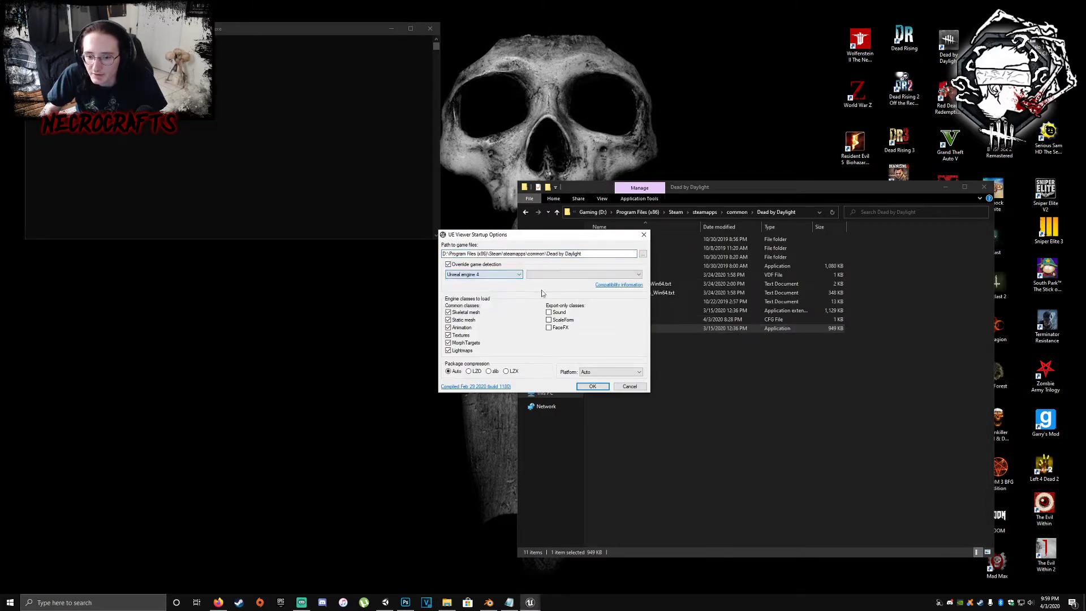
pyautogui.click(582, 274)
pyautogui.click(546, 408)
pyautogui.click(593, 387)
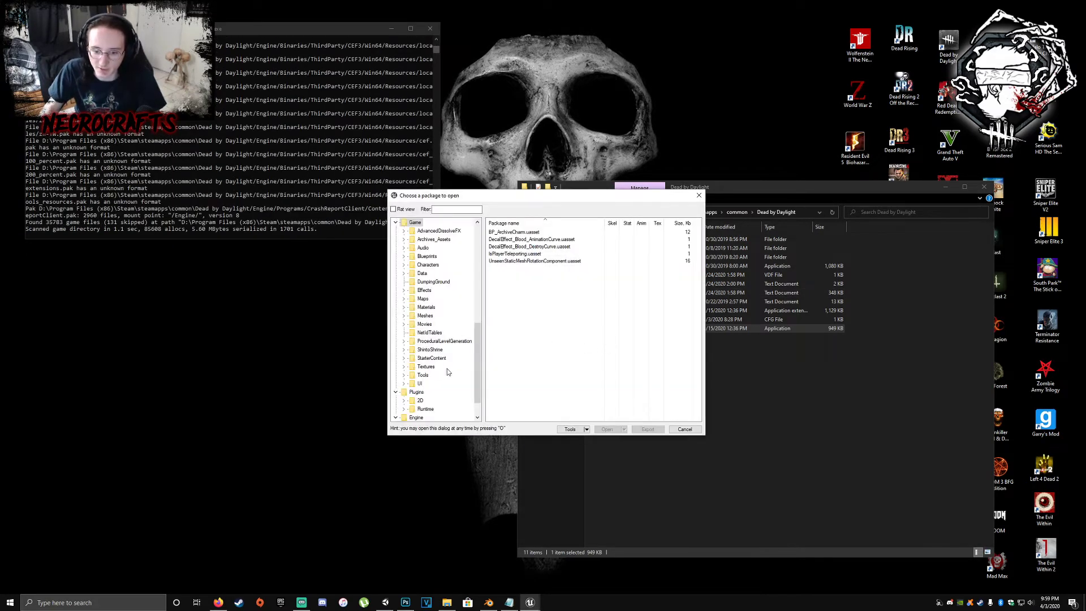
# - Browse the game packages to the Ukraine folder under Characters/Slashers
pyautogui.doubleClick(426, 317)
pyautogui.doubleClick(429, 266)
pyautogui.doubleClick(437, 291)
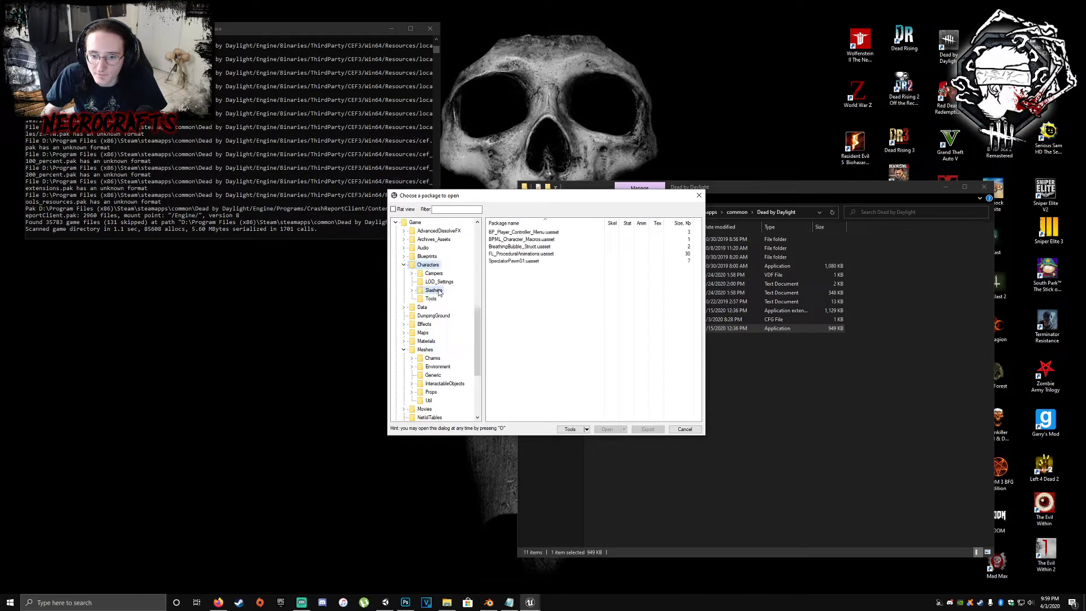
pyautogui.scroll(-4, 443, 395)
pyautogui.scroll(1, 447, 393)
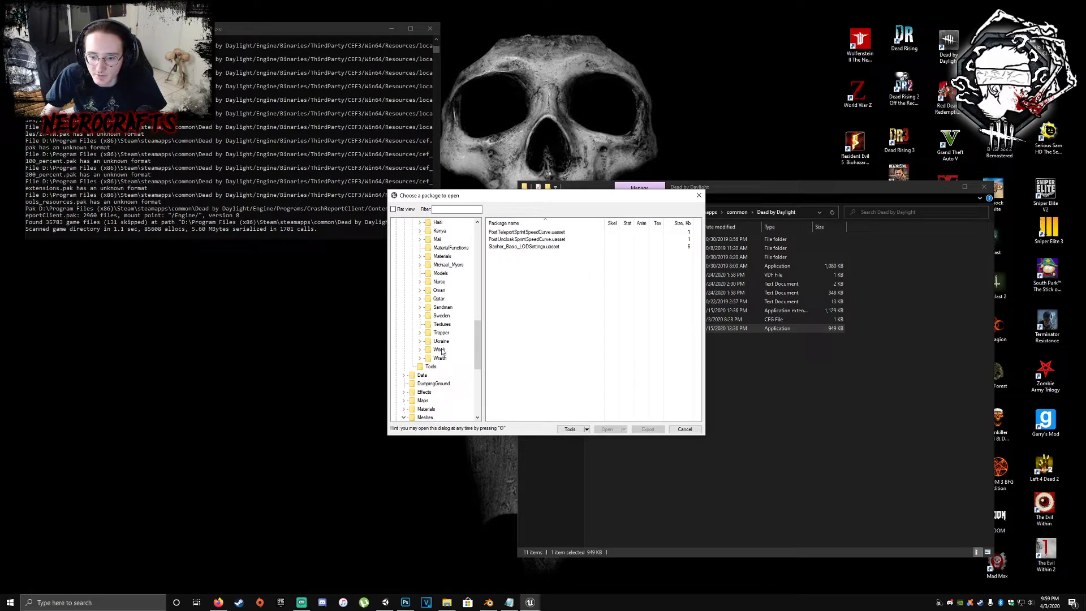
pyautogui.doubleClick(442, 342)
# - Export the UK_Body007_REF package from Ukraine's Models/Bodies folder with the default export options
pyautogui.click(448, 384)
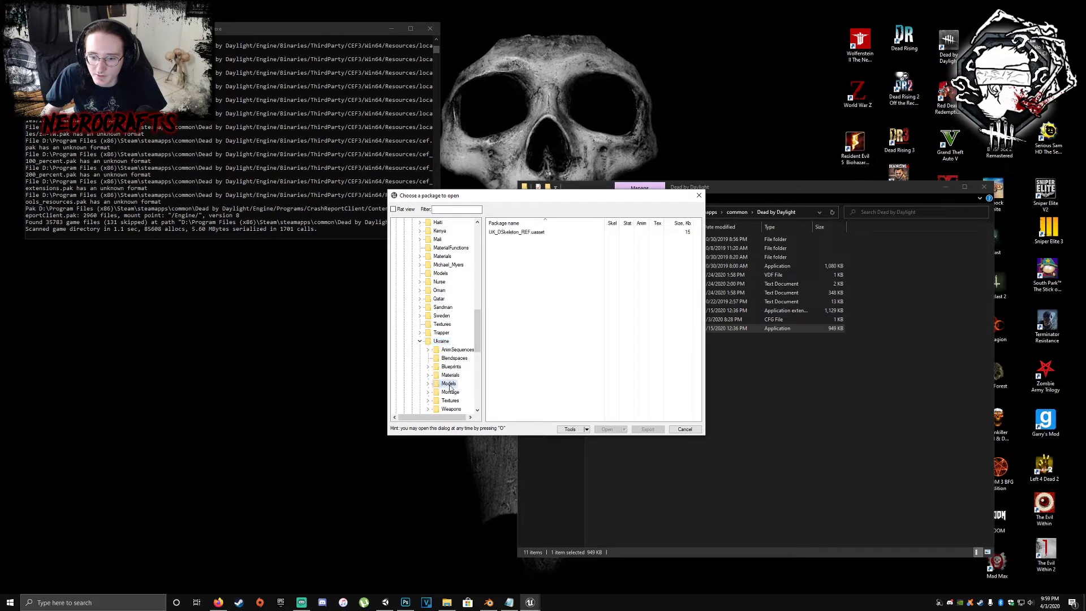
pyautogui.doubleClick(449, 384)
pyautogui.click(455, 391)
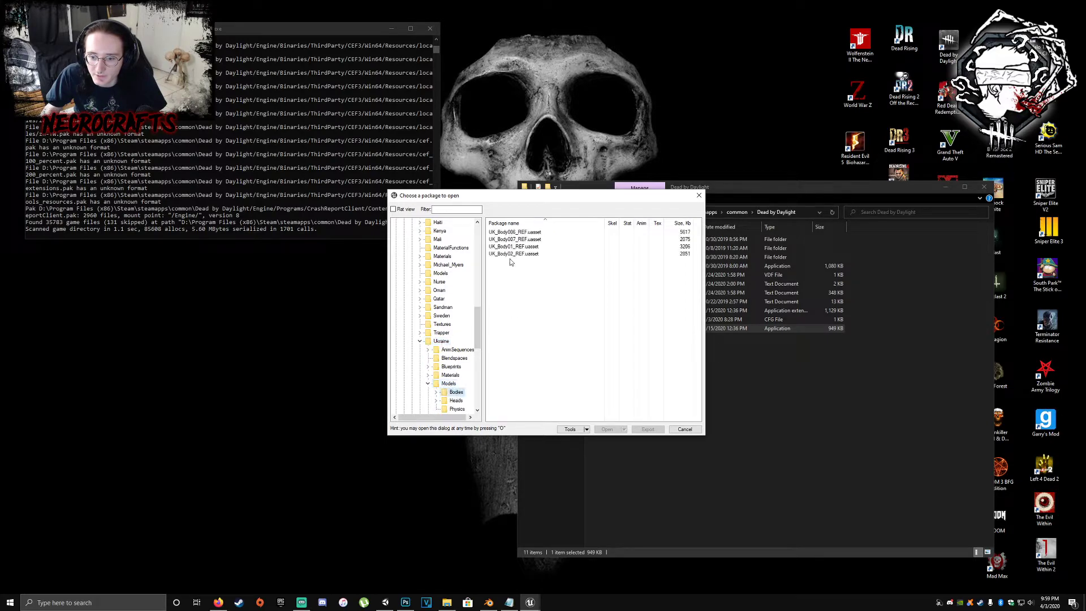
pyautogui.click(531, 240)
pyautogui.click(648, 429)
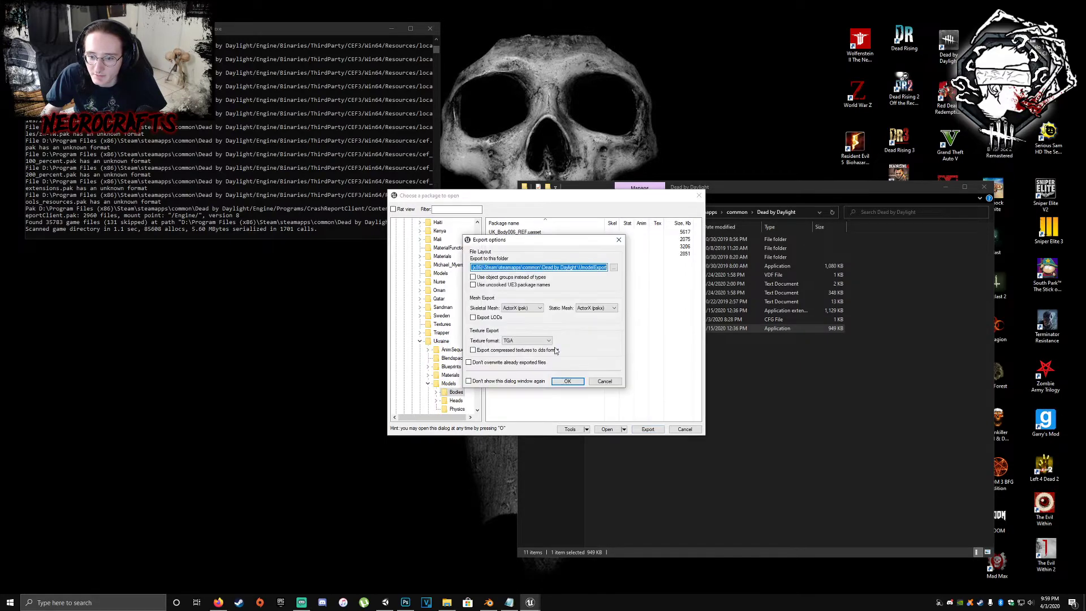
pyautogui.click(567, 381)
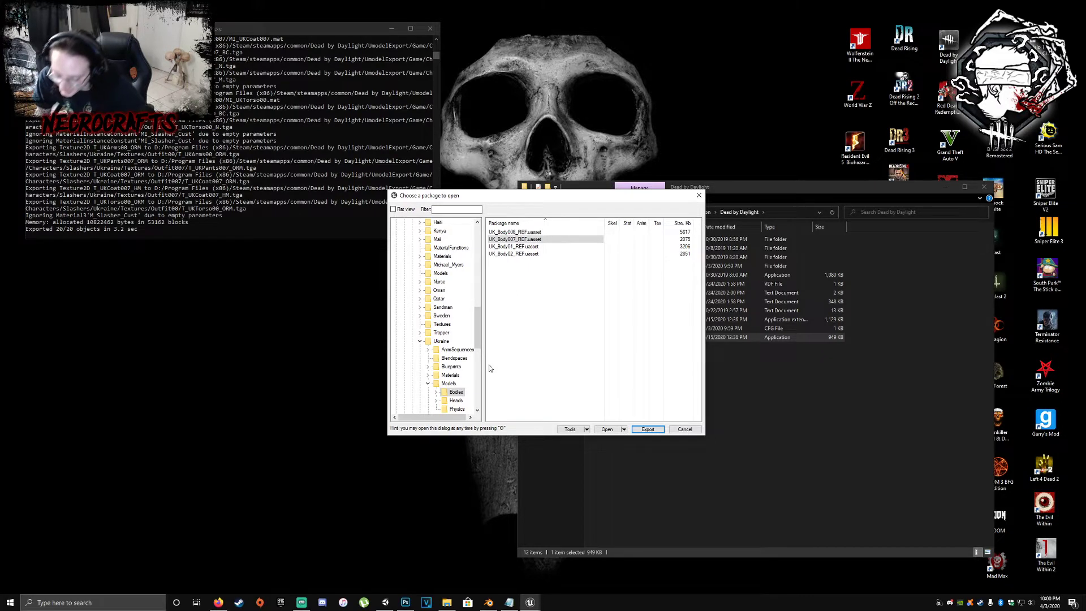
# - Export the UK_Head00_REF package from the Heads folder with the default export options
pyautogui.click(455, 400)
pyautogui.click(514, 232)
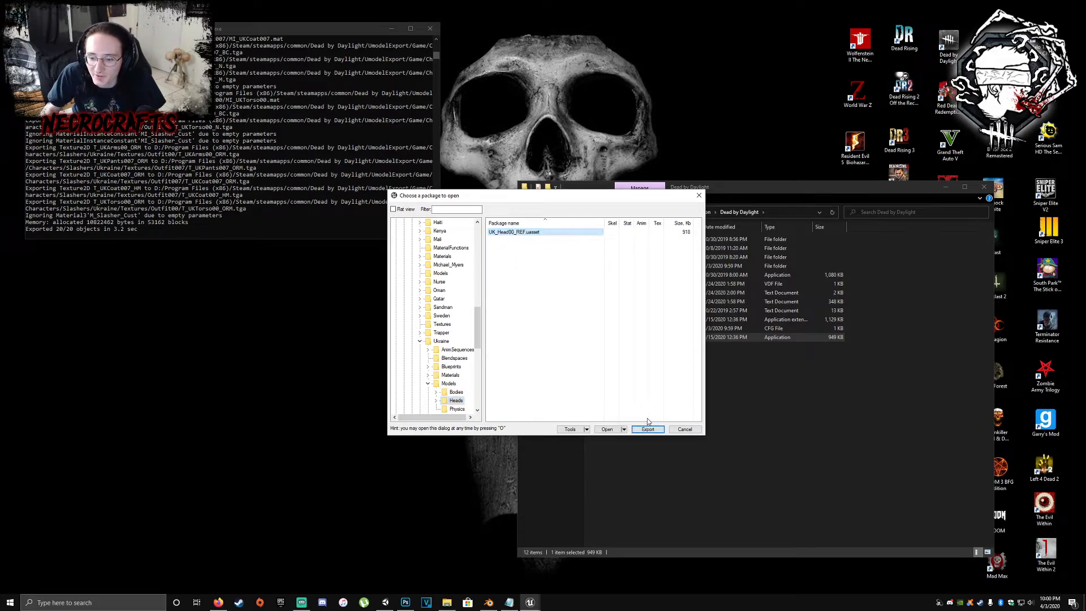
pyautogui.click(647, 428)
pyautogui.click(566, 382)
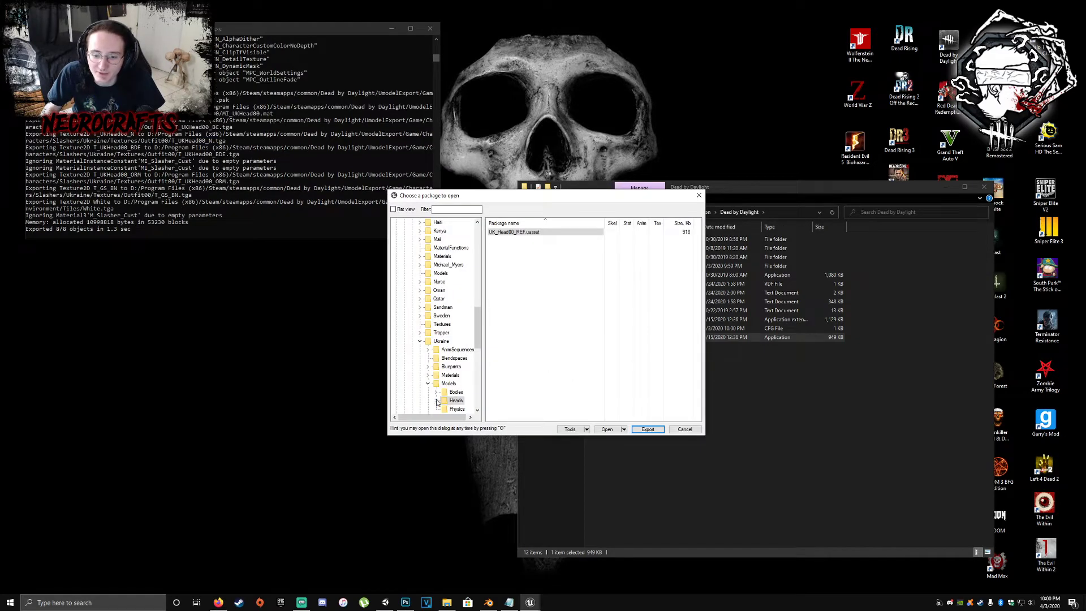
# - Open the UK_Hair_ACC007_REF package from the Heads/ACC folder and export it with the default options
pyautogui.click(437, 400)
pyautogui.click(455, 408)
pyautogui.doubleClick(536, 243)
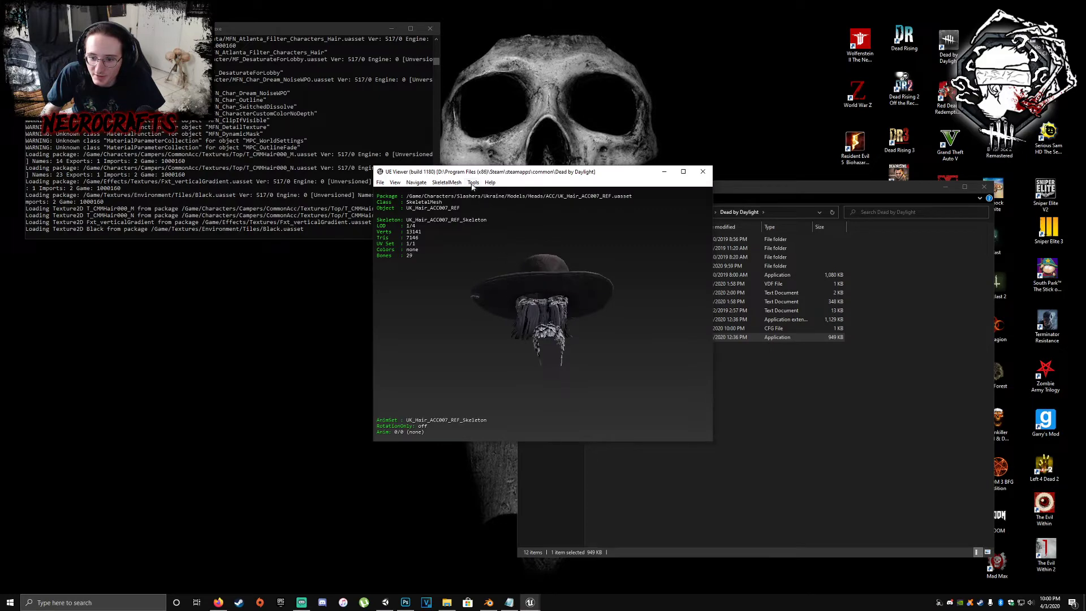
pyautogui.click(472, 182)
pyautogui.click(497, 193)
pyautogui.click(567, 381)
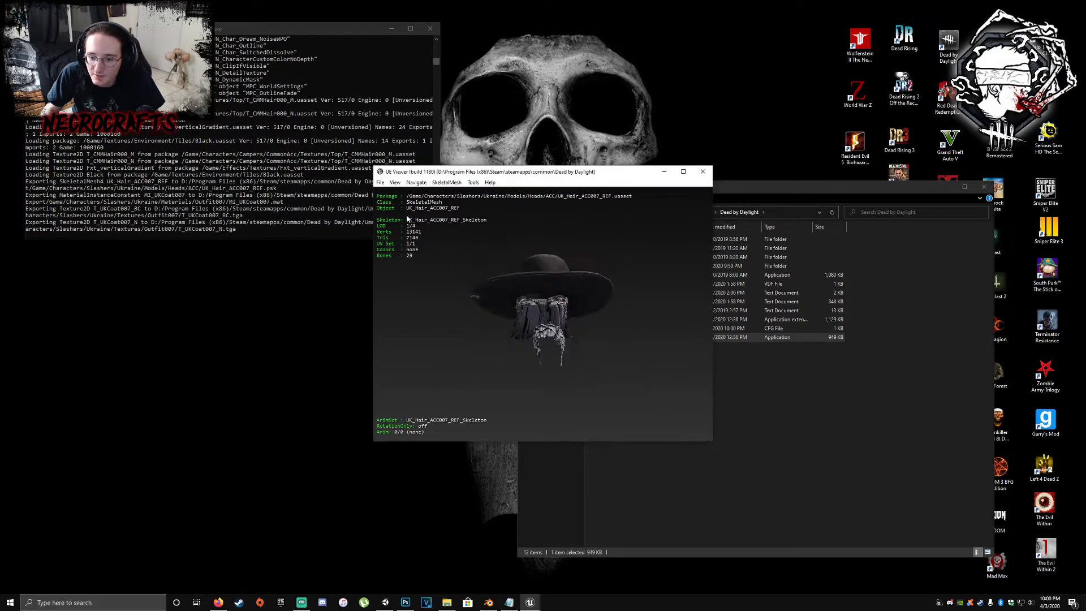
# - Look through Ukraine's Heads, Models and Bodies folders for further packages, and close UE Viewer without opening any
pyautogui.click(380, 182)
pyautogui.click(406, 192)
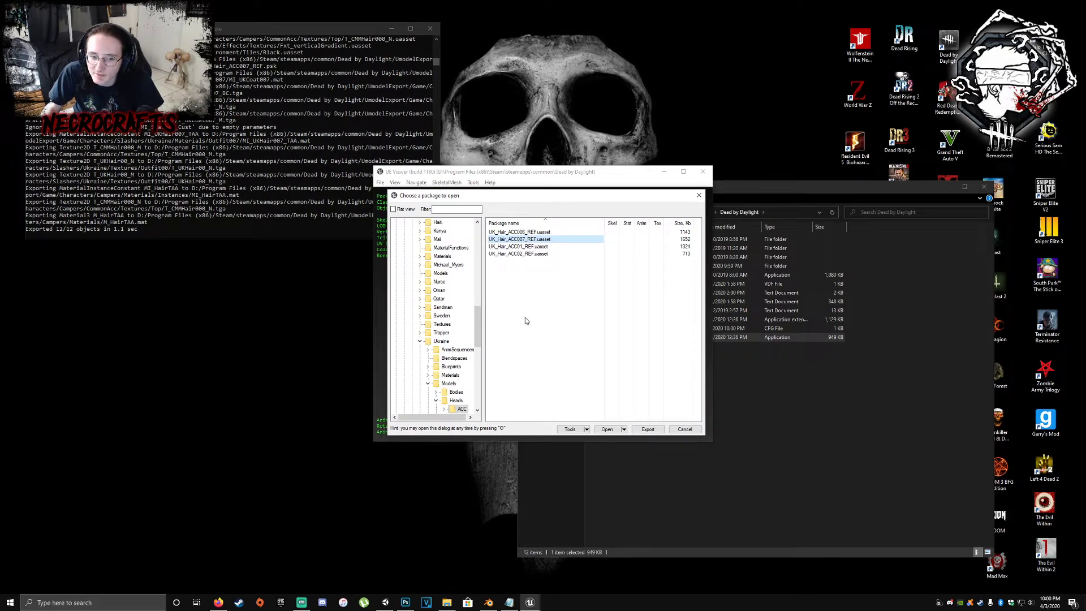
pyautogui.scroll(-1, 455, 401)
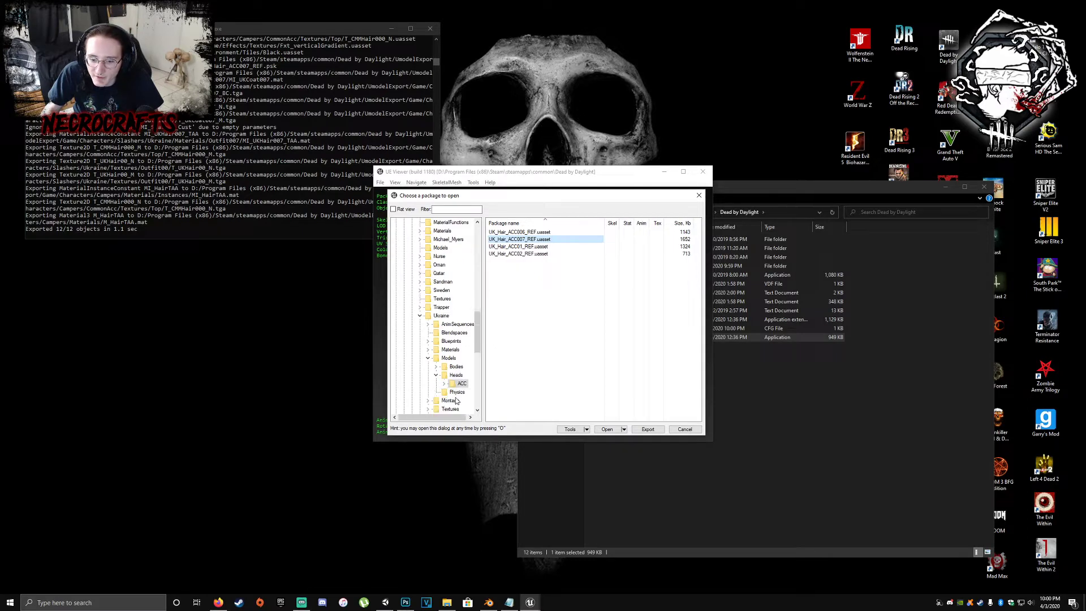
pyautogui.click(446, 387)
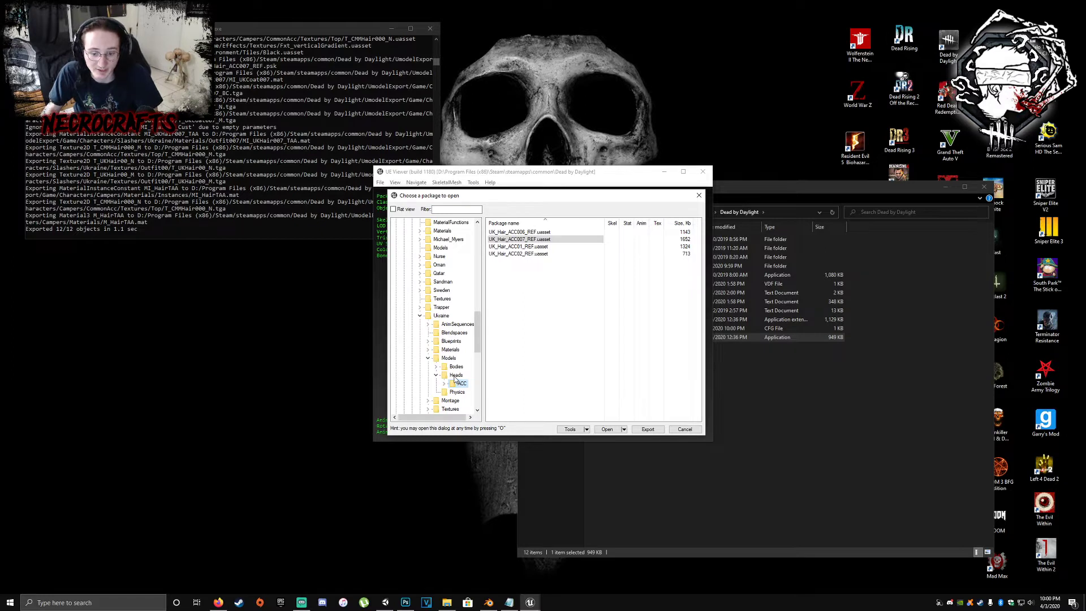
pyautogui.click(454, 376)
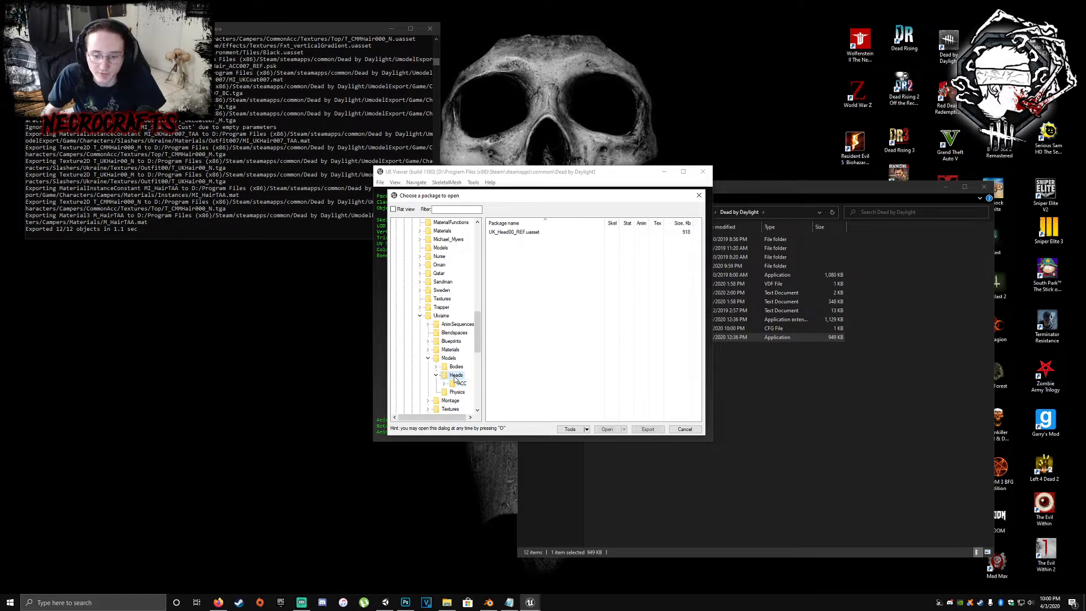
pyautogui.click(448, 359)
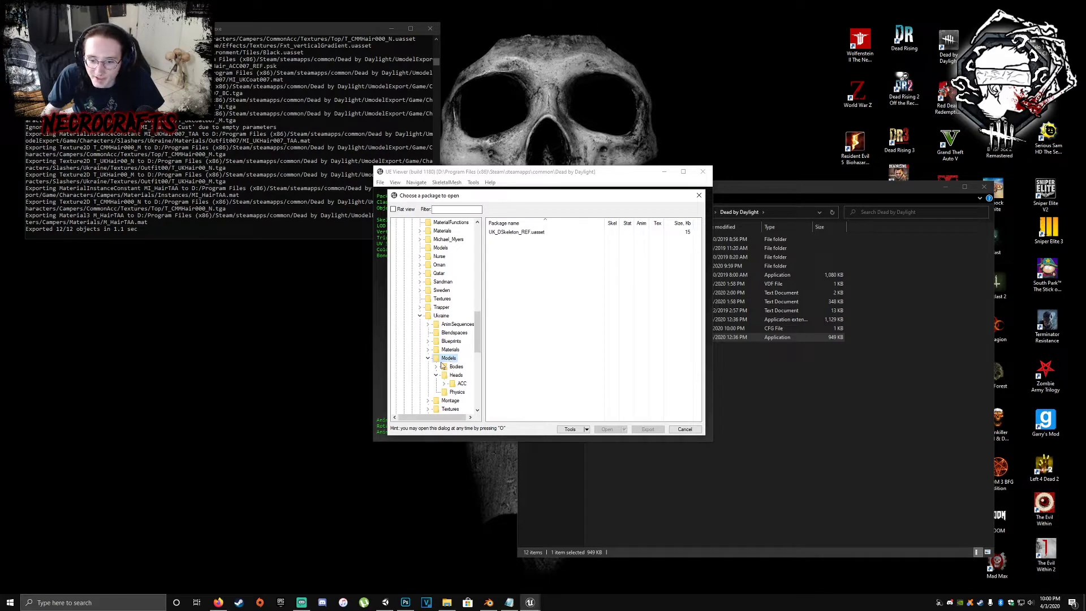
pyautogui.click(453, 367)
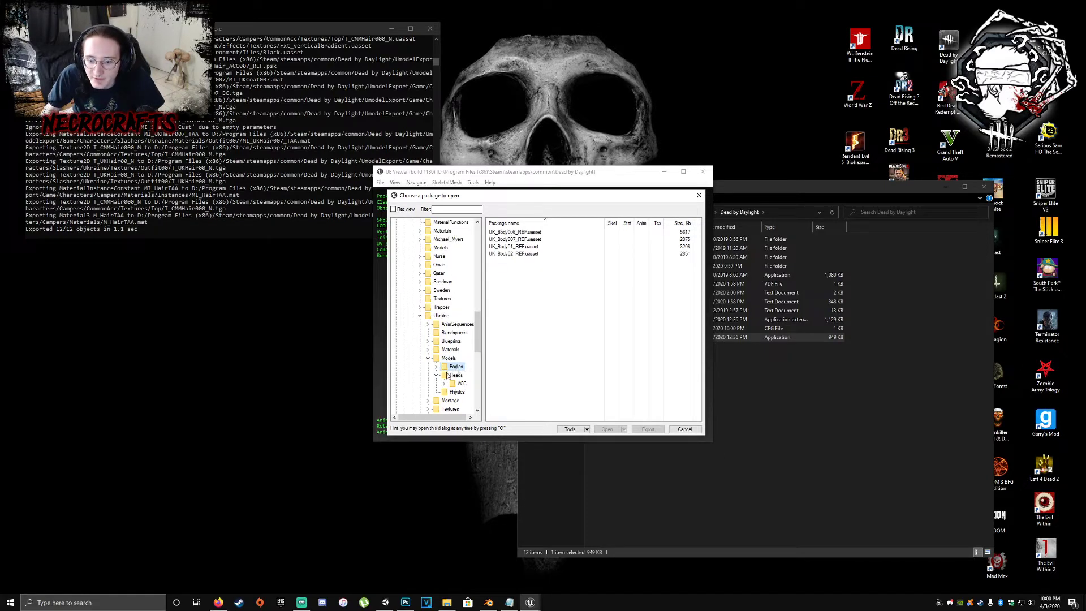
pyautogui.click(686, 428)
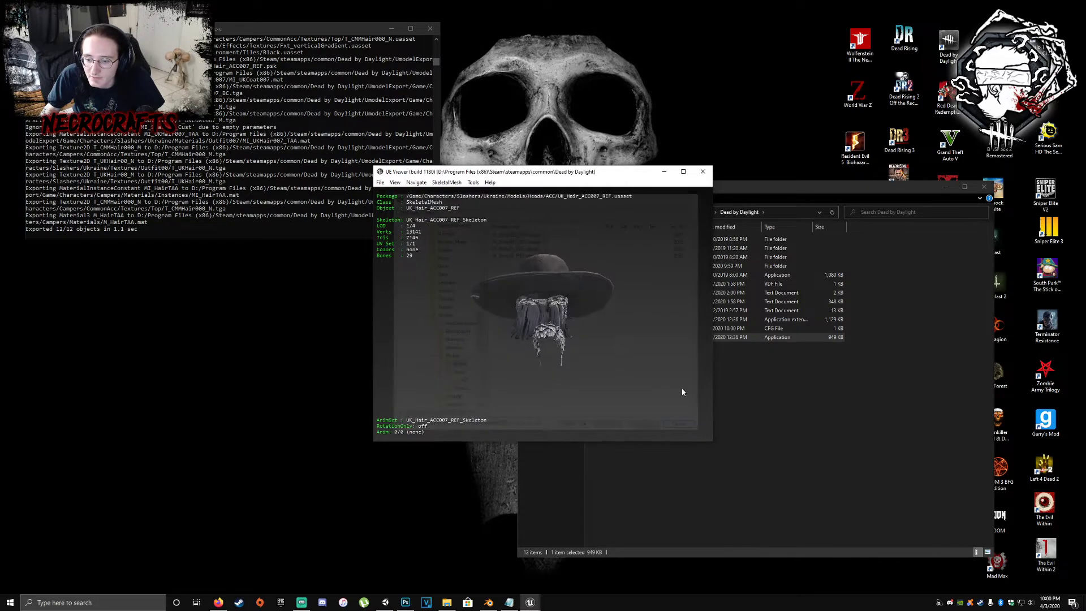
pyautogui.press('Escape')
# - Copy the UmodelExport folder from the Dead by Daylight folder to the desktop and delete the original folder
pyautogui.click(620, 267)
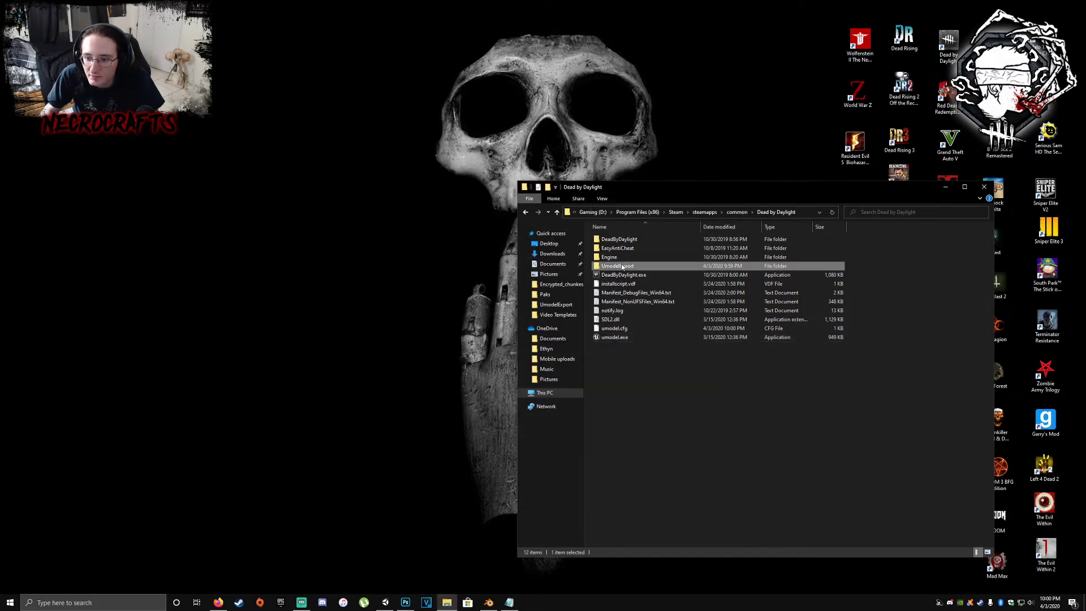
pyautogui.moveTo(620, 268); pyautogui.dragTo(239, 202)
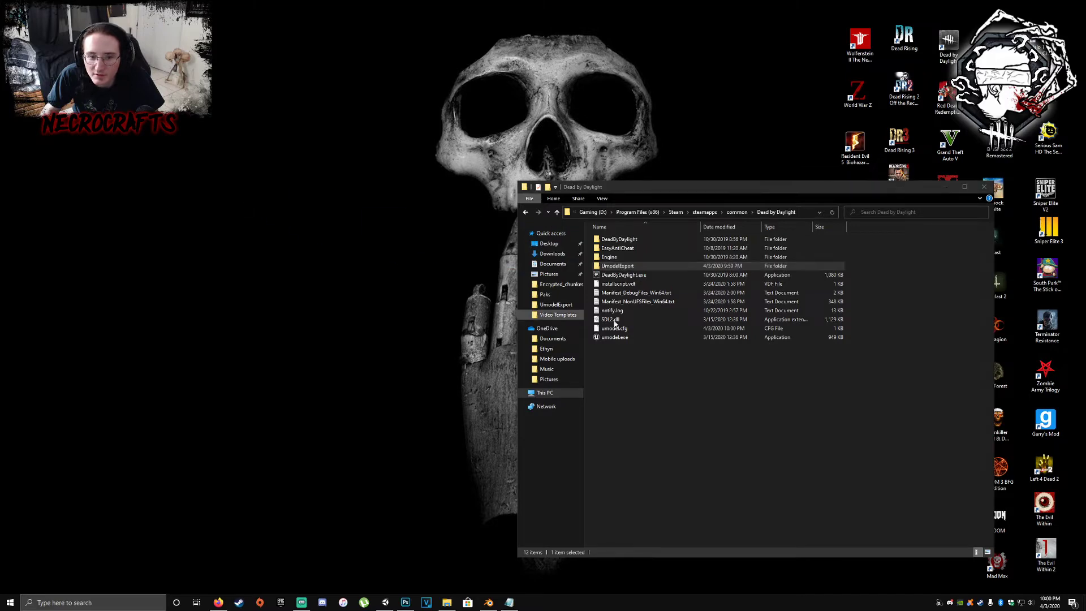
pyautogui.rightClick(618, 268)
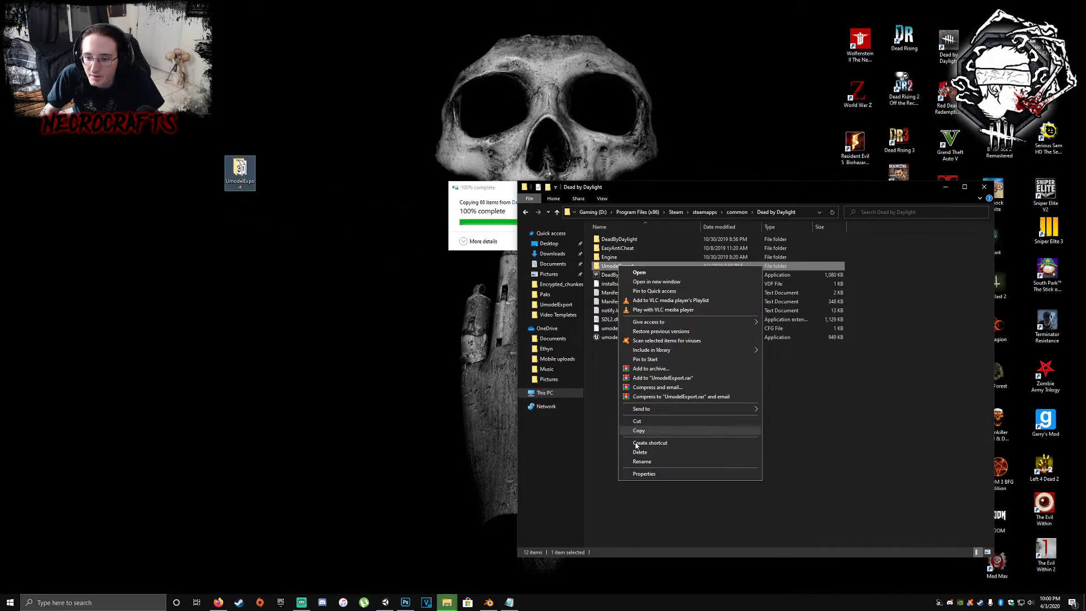
pyautogui.click(640, 452)
# - Switch to Blender, delete the rifle, start a new General file without saving, and delete all of its default objects
pyautogui.click(491, 603)
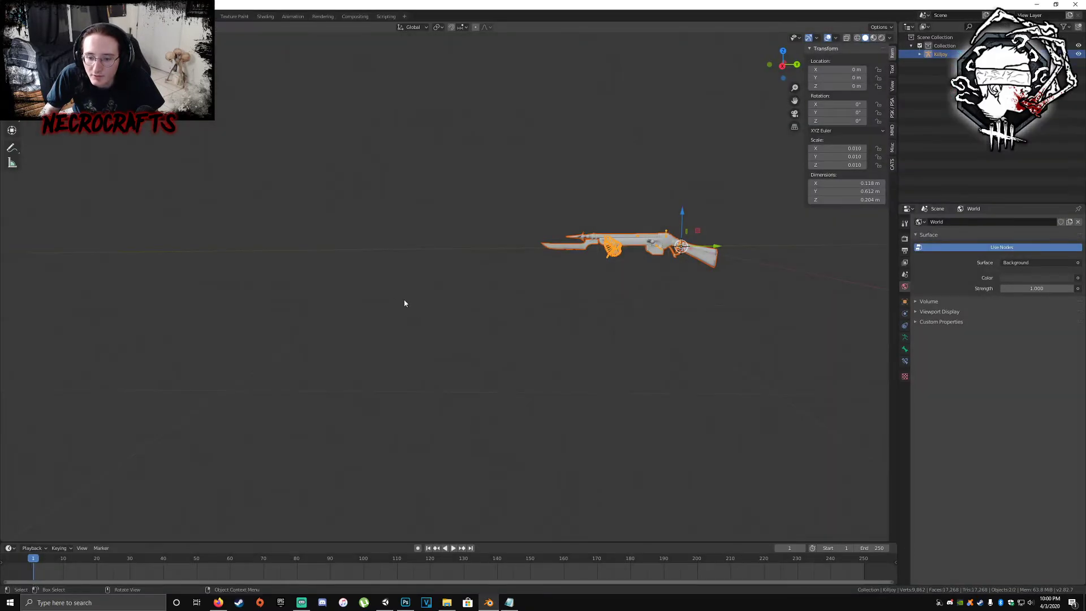
pyautogui.rightClick(355, 300)
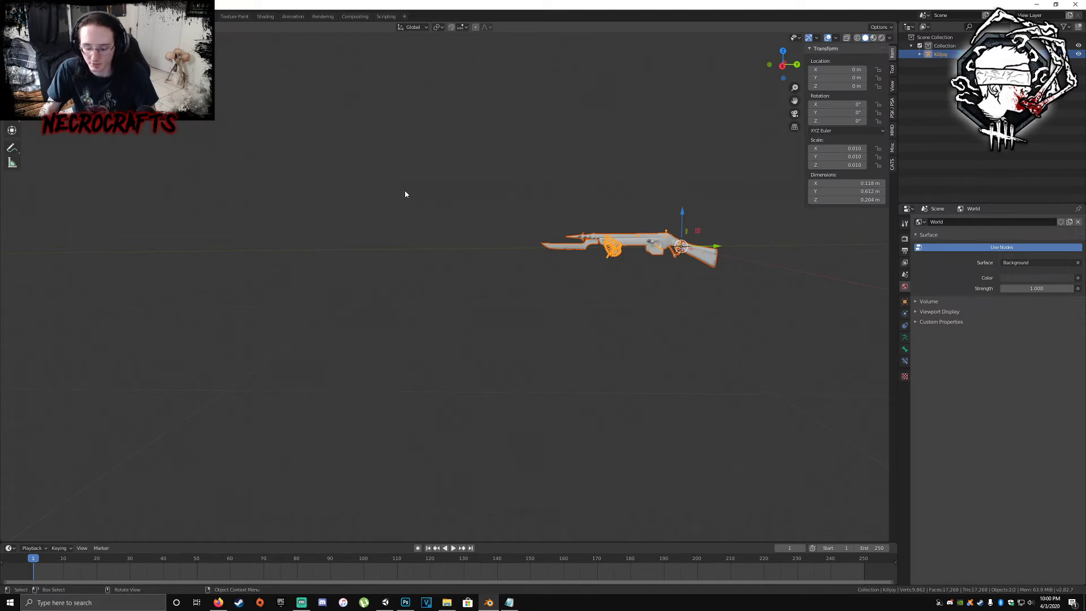
pyautogui.press('Delete')
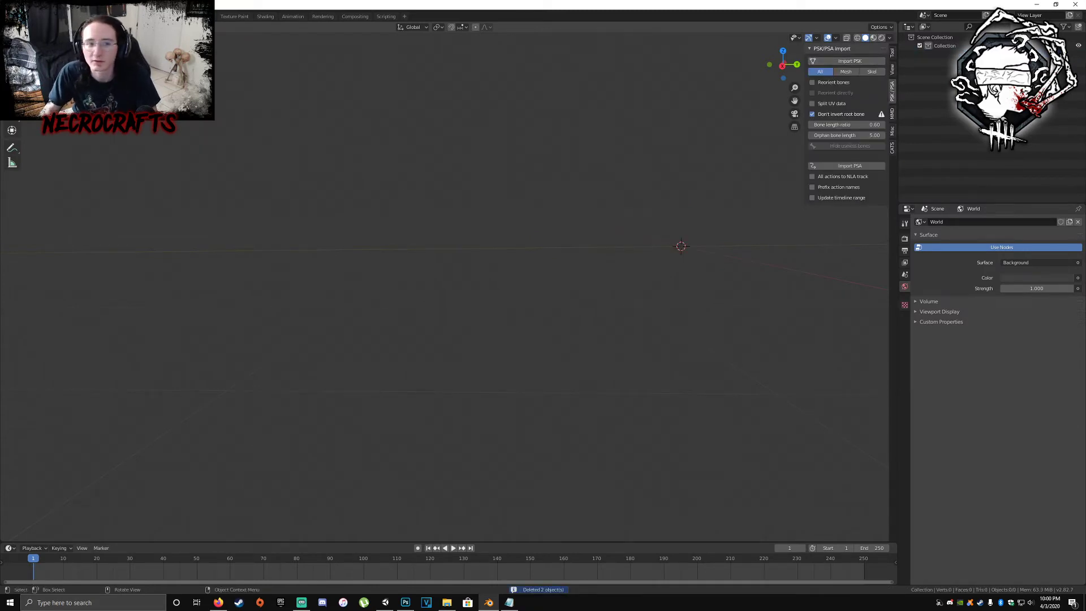
pyautogui.click(12, 16)
pyautogui.click(110, 26)
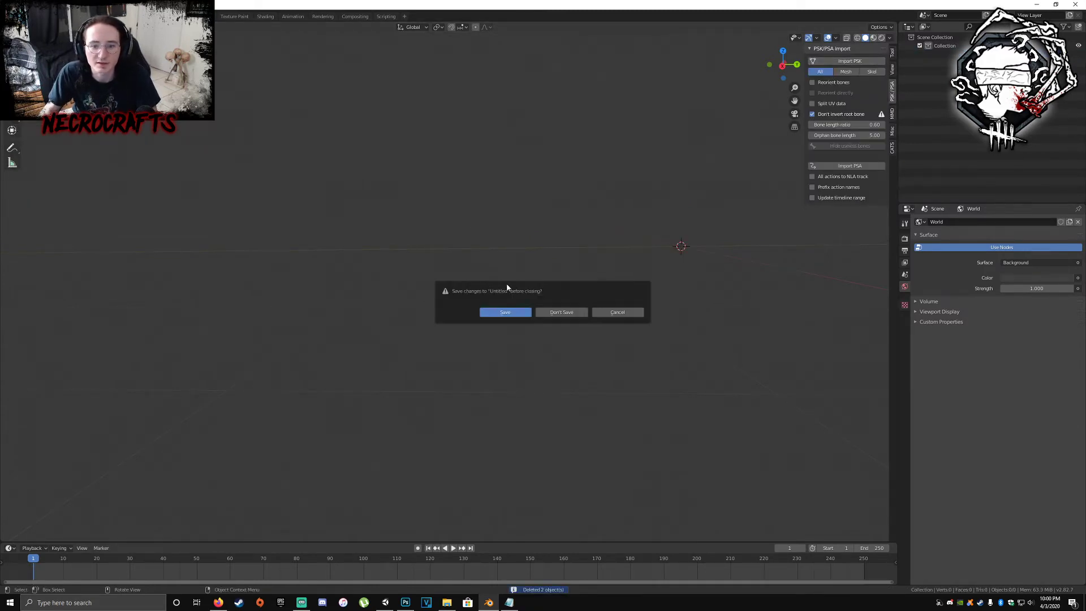
pyautogui.click(561, 311)
pyautogui.press('a')
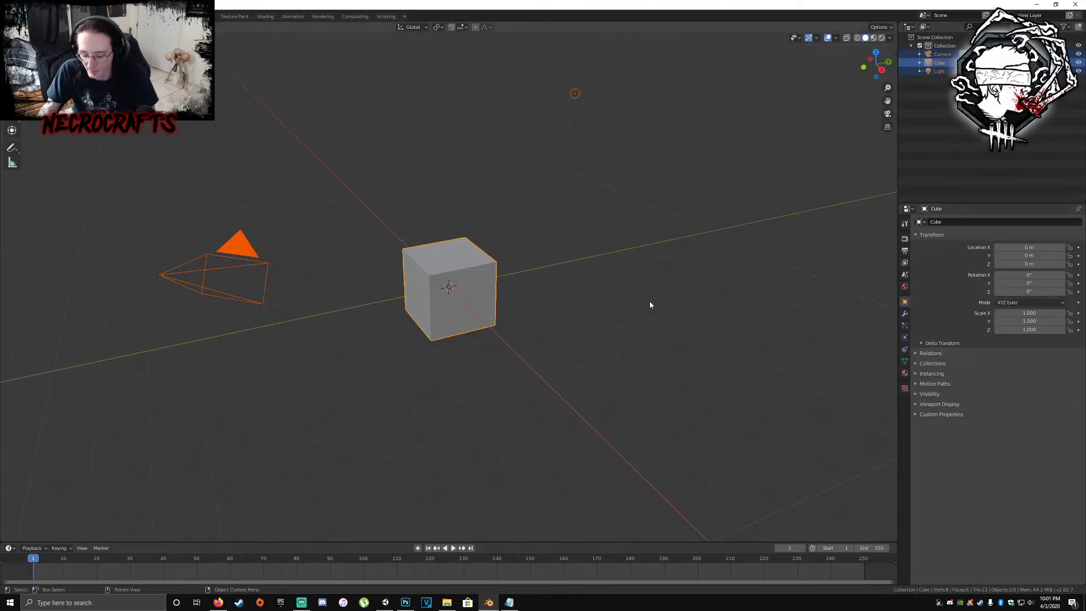
pyautogui.press('Delete')
# - Import UK_Body007_REF.psk from the Ukraine Models/Bodies folder in the desktop's UmodelExport, using the default PSK import options
pyautogui.press('n')
pyautogui.click(893, 52)
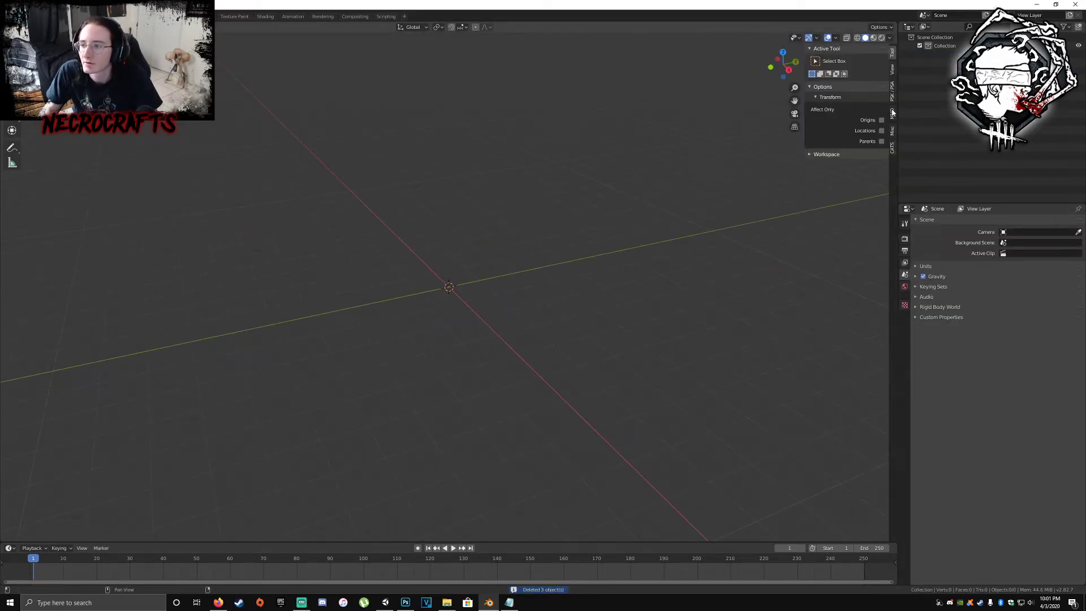
pyautogui.click(892, 91)
pyautogui.click(854, 115)
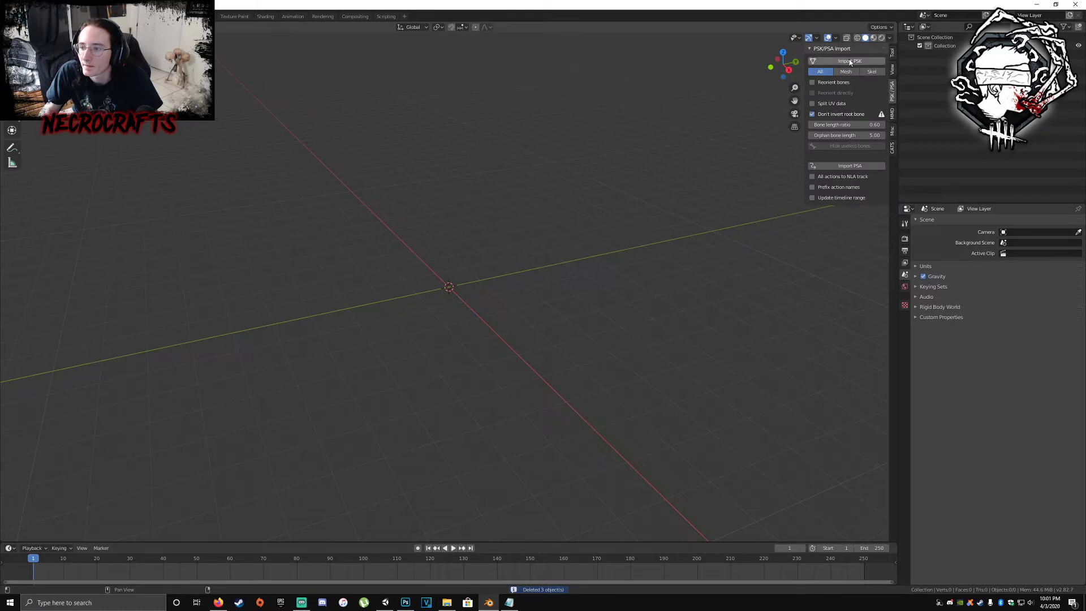
pyautogui.click(850, 61)
pyautogui.click(357, 276)
pyautogui.doubleClick(459, 220)
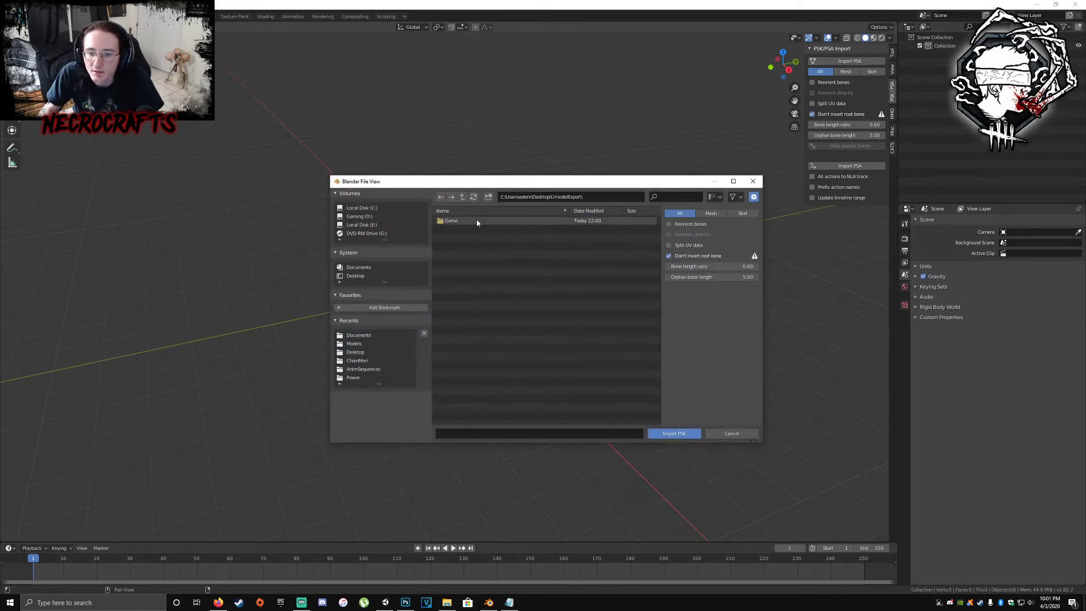
pyautogui.doubleClick(464, 220)
pyautogui.doubleClick(457, 229)
pyautogui.doubleClick(457, 229)
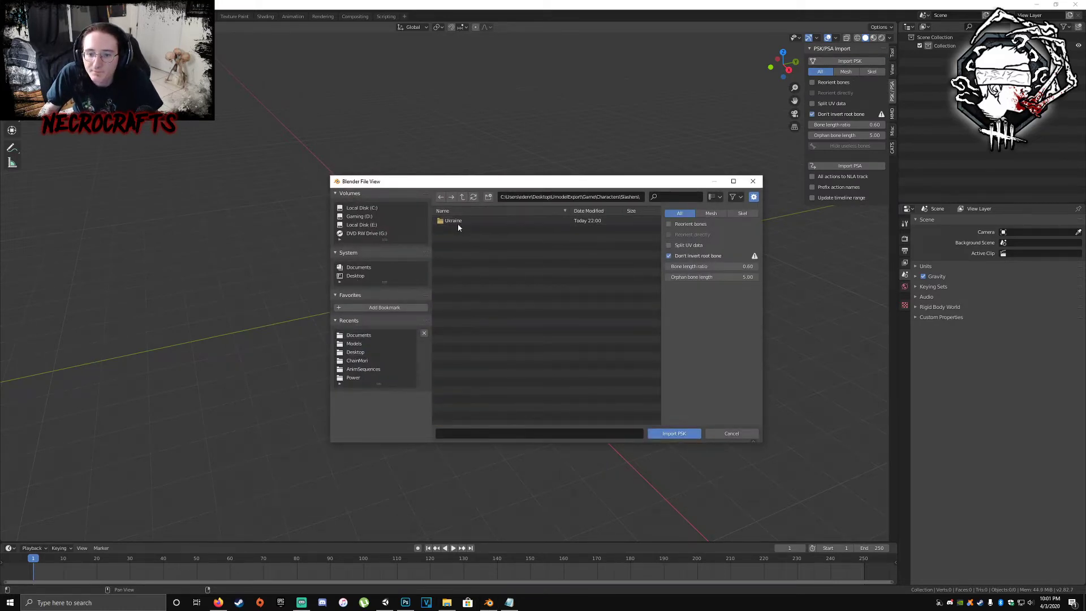
pyautogui.doubleClick(458, 221)
pyautogui.doubleClick(459, 229)
pyautogui.doubleClick(459, 221)
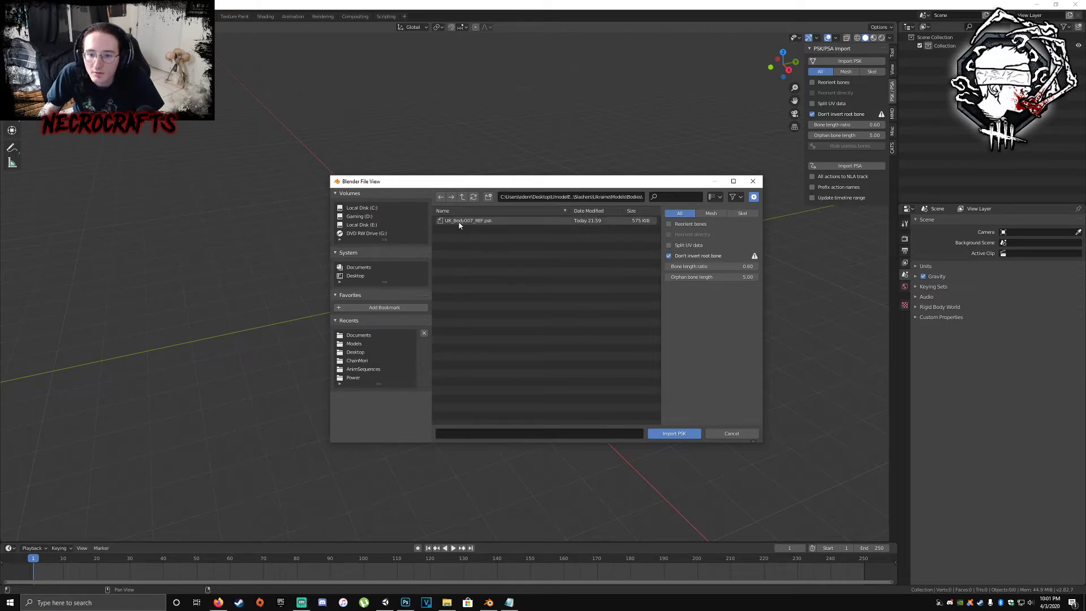
pyautogui.doubleClick(461, 221)
# - Import UK_Head00_REF.psk from the Ukraine Models/Heads folder of the desktop's UmodelExport
pyautogui.scroll(-5, 443, 279)
pyautogui.moveTo(429, 285); pyautogui.dragTo(480, 227, button='middle')
pyautogui.keyDown('shift'); pyautogui.moveTo(461, 184); pyautogui.dragTo(436, 371, button='middle'); pyautogui.keyUp('shift')
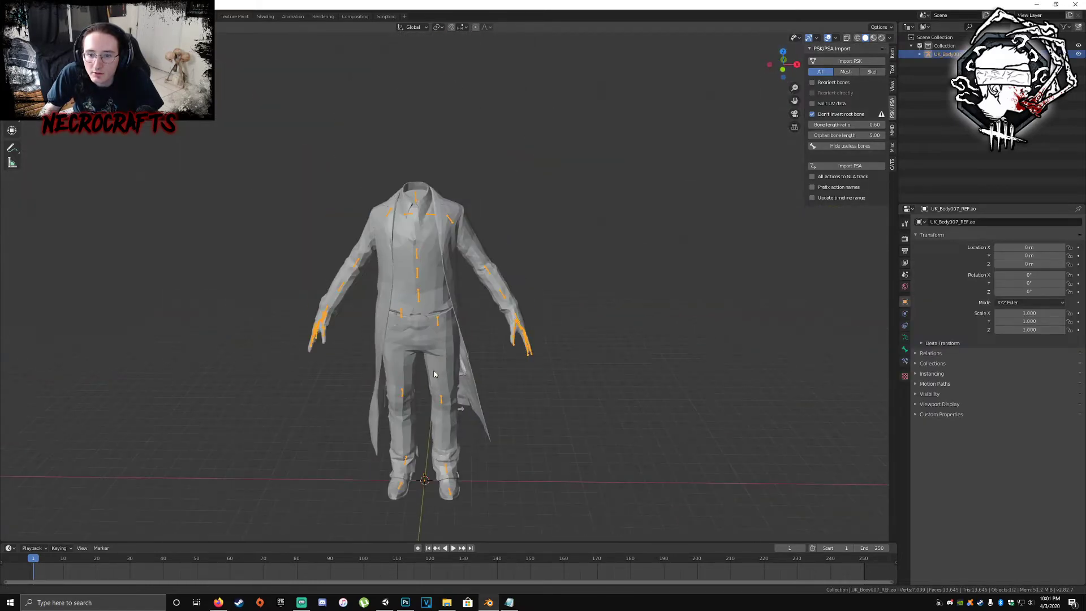
pyautogui.scroll(2, 436, 326)
pyautogui.click(851, 61)
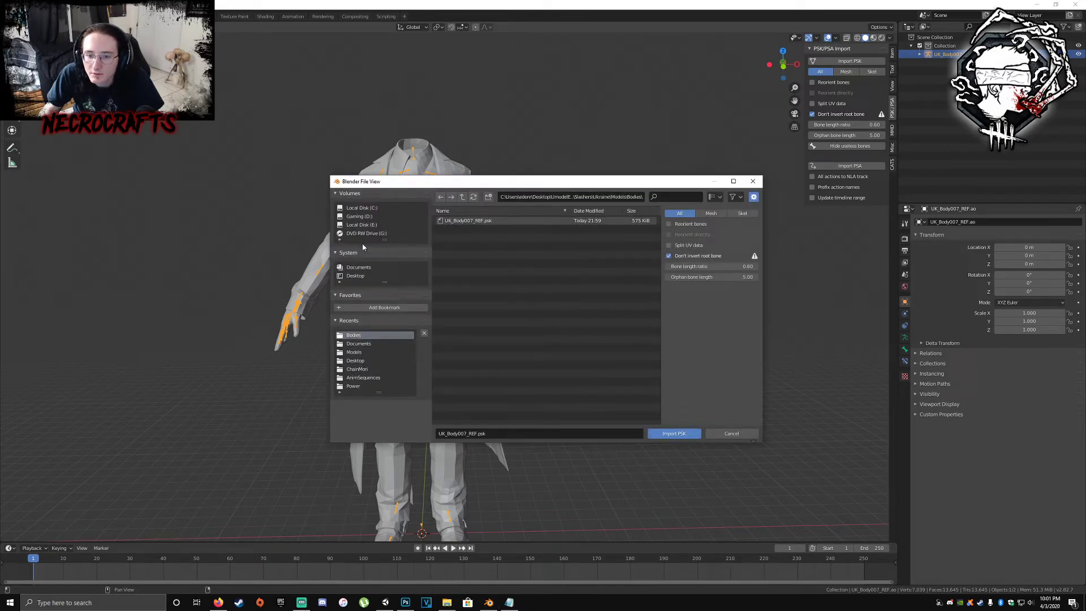
pyautogui.click(349, 276)
pyautogui.doubleClick(452, 222)
pyautogui.doubleClick(453, 222)
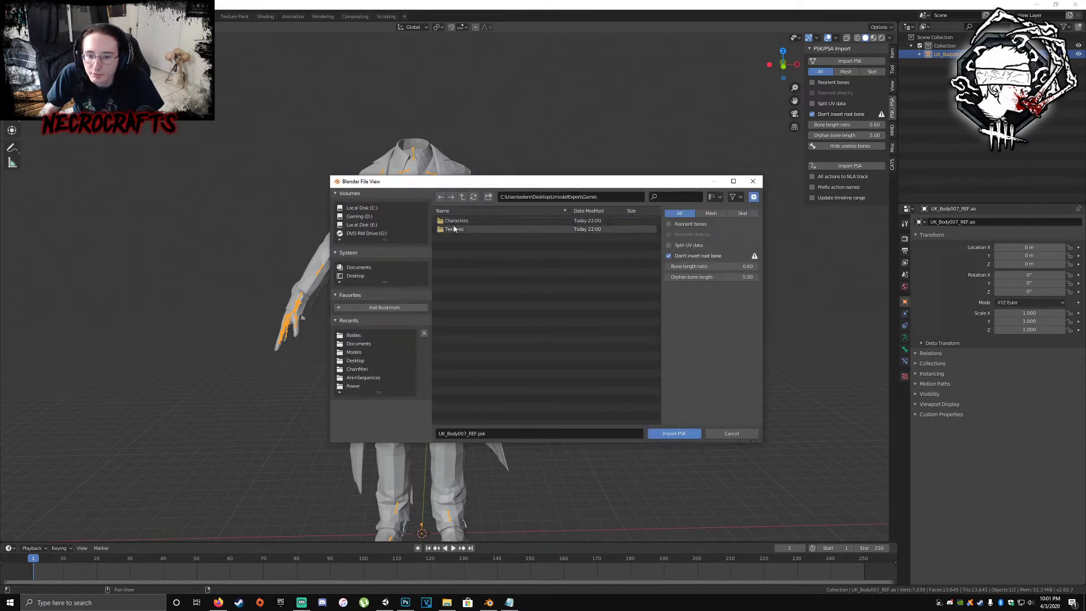
pyautogui.doubleClick(454, 220)
pyautogui.doubleClick(455, 229)
pyautogui.doubleClick(452, 237)
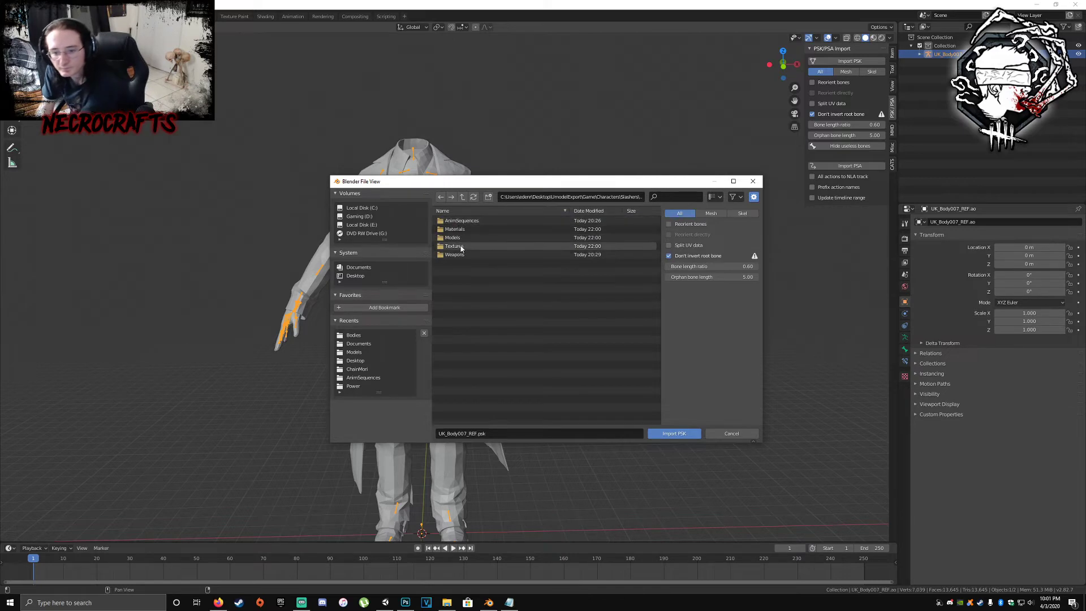
pyautogui.doubleClick(462, 230)
pyautogui.doubleClick(463, 230)
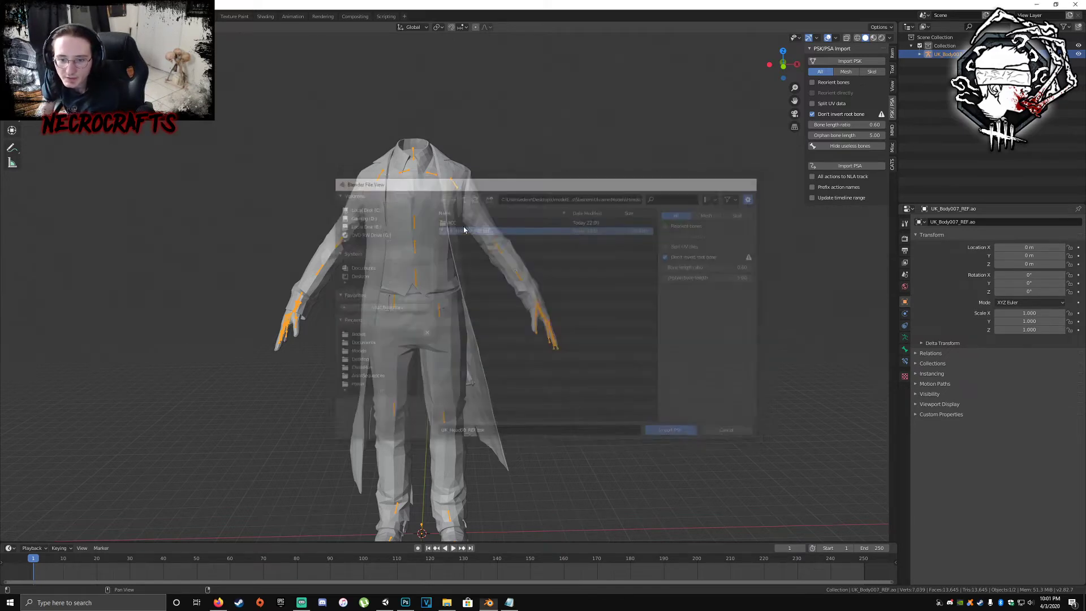
# - Merge the head armature into the UK_Body007_REF armature with Cats, using Merge All Bones, Apply Transforms and Join Meshes
pyautogui.click(893, 164)
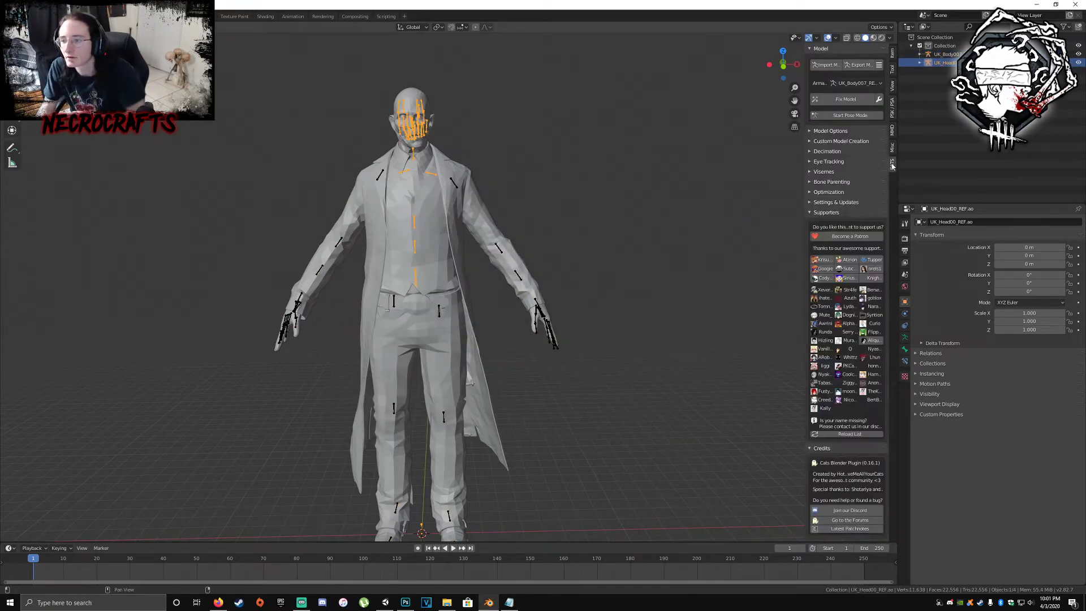
pyautogui.click(836, 142)
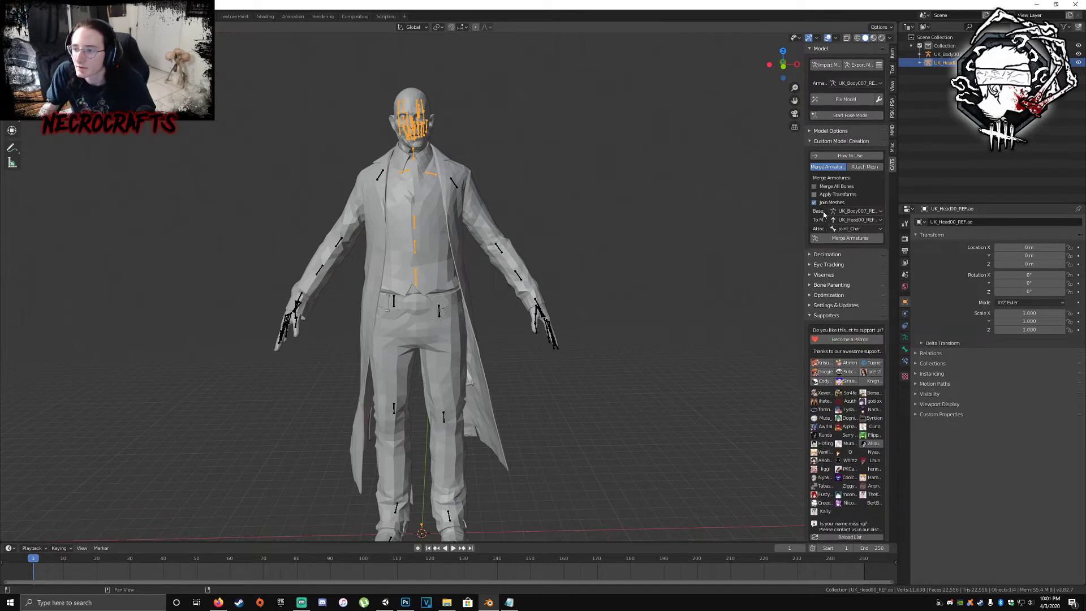
pyautogui.click(846, 188)
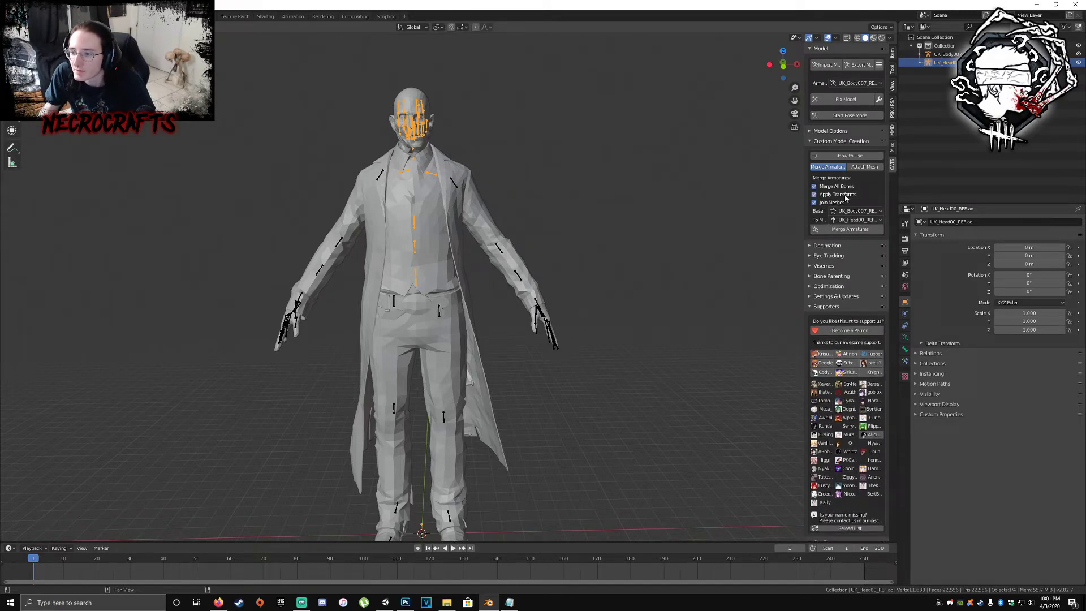
pyautogui.click(859, 230)
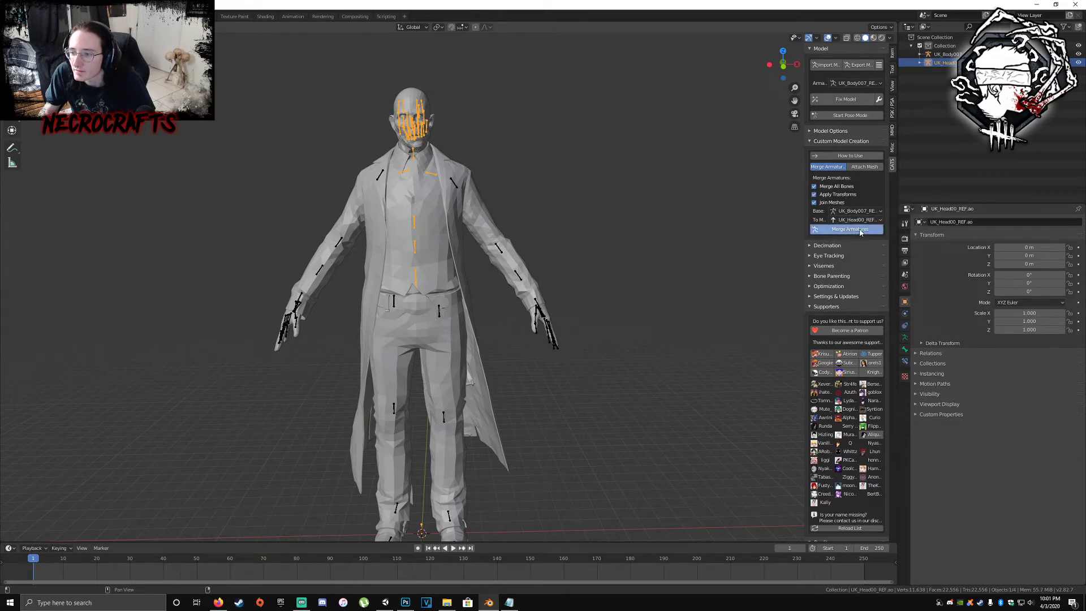
pyautogui.click(415, 228)
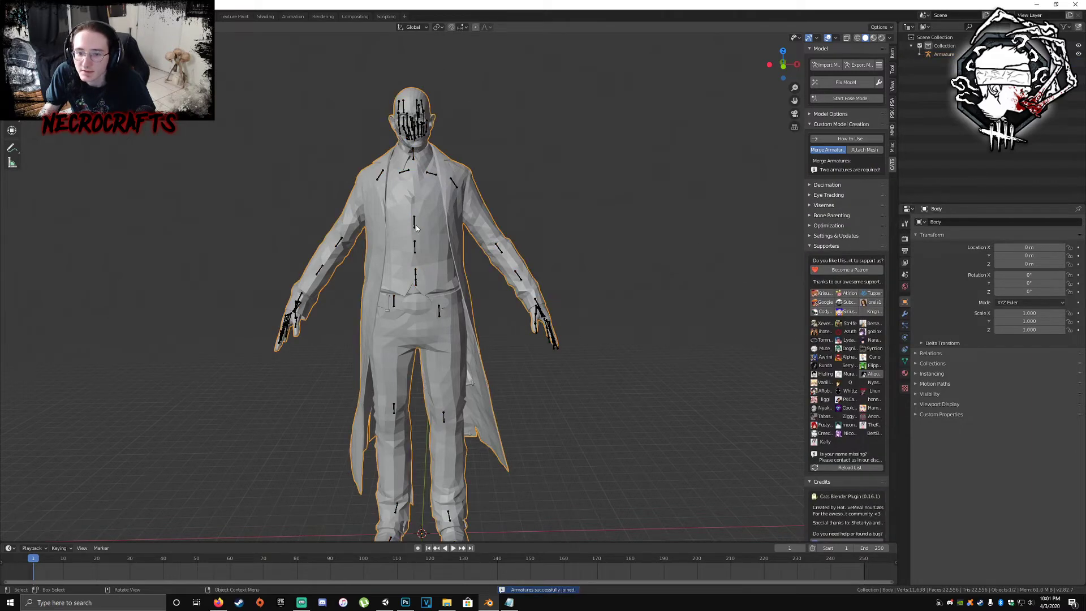
# - Import the UK_Hair_ACC007_REF PSK model from the Heads/ACC folder
pyautogui.click(891, 108)
pyautogui.click(849, 60)
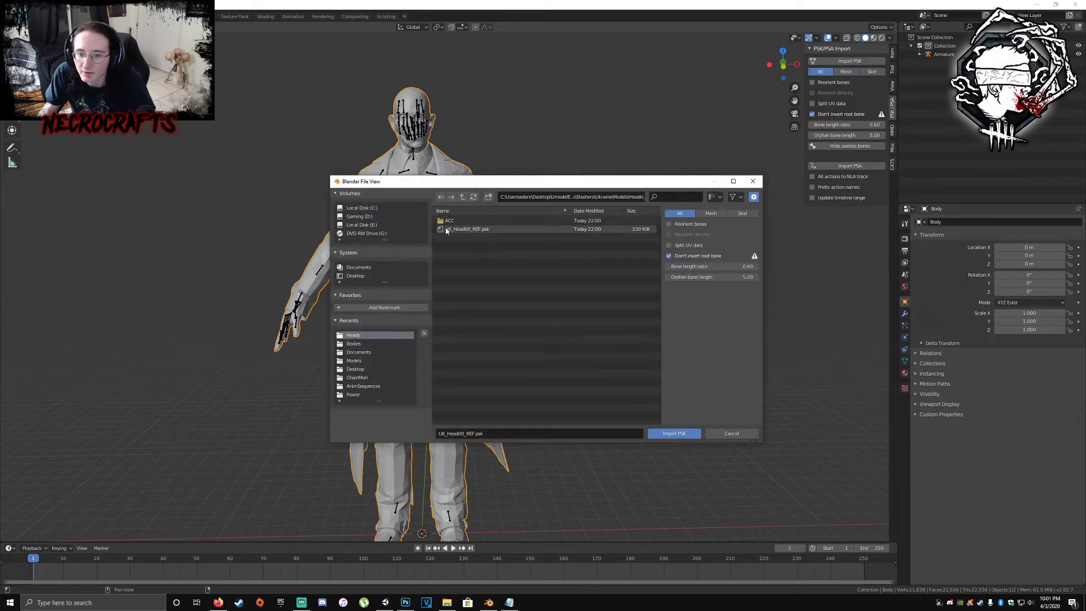
pyautogui.doubleClick(448, 221)
pyautogui.doubleClick(449, 221)
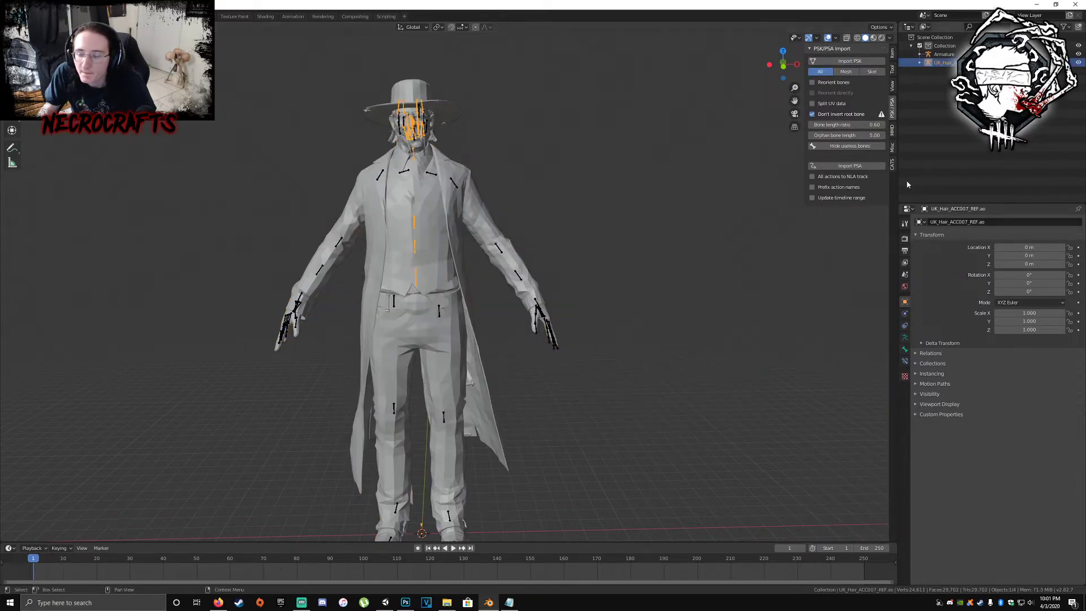
# - Merge the UK_Hair_ACC007_REF armature into the body armature with Cats and shade the joined Body mesh smooth
pyautogui.click(892, 164)
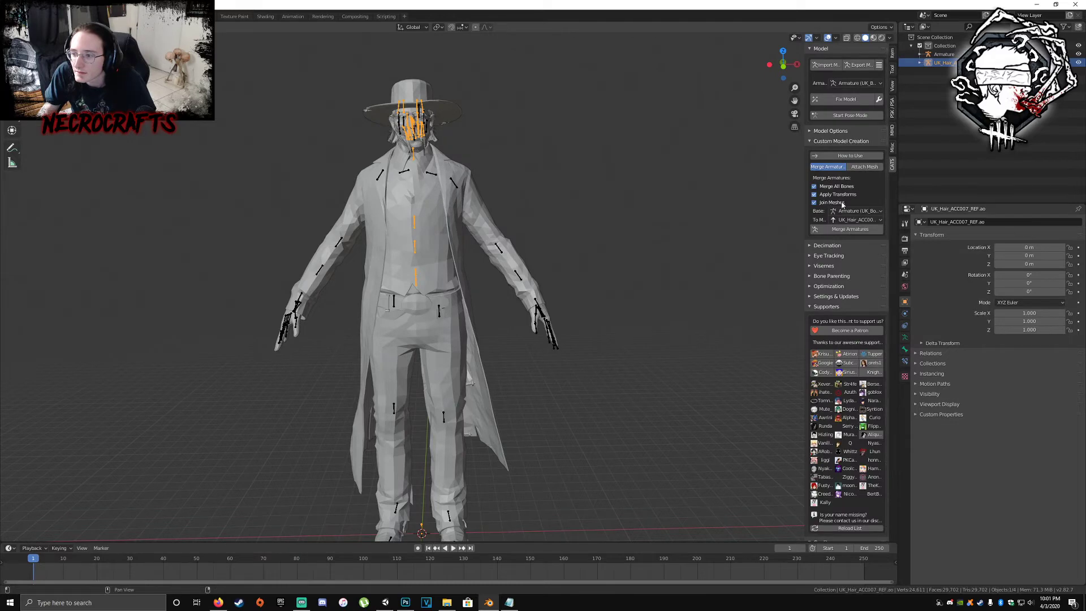
pyautogui.click(841, 229)
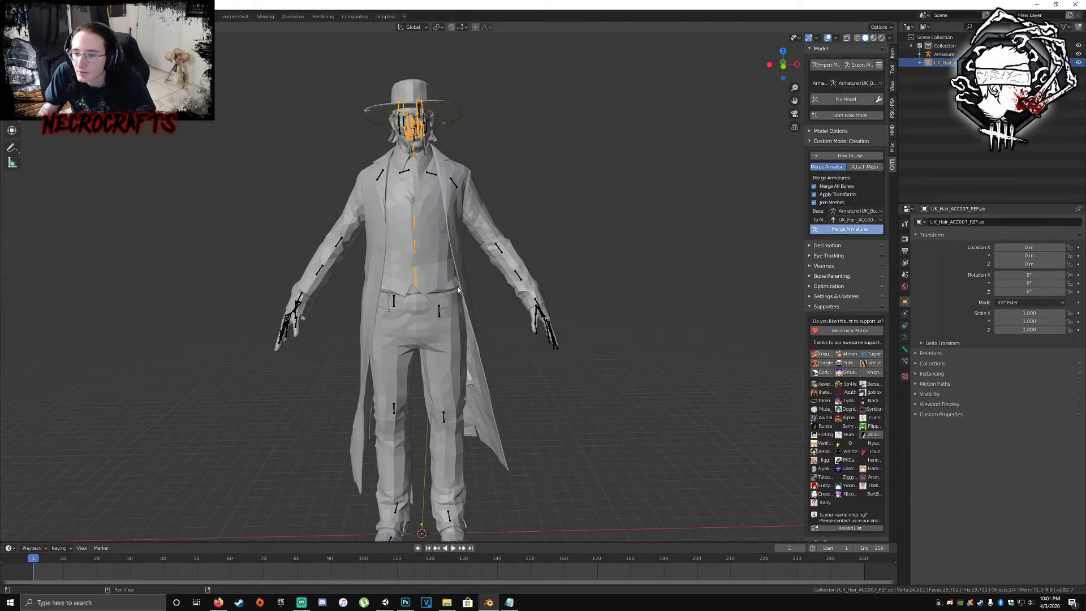
pyautogui.click(408, 233)
pyautogui.rightClick(413, 245)
pyautogui.click(438, 246)
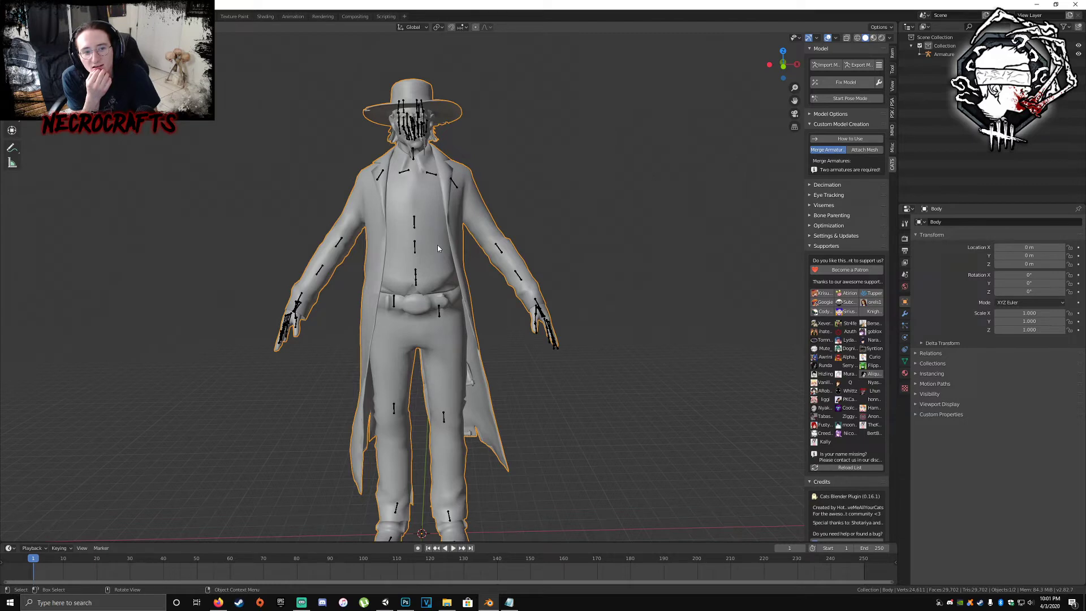
# - Switch to Unity, delete the Deathslinger (Double-Crossed) object from the scene hierarchy and save the scene
pyautogui.click(385, 601)
pyautogui.scroll(-5, 561, 380)
pyautogui.moveTo(539, 312); pyautogui.dragTo(542, 286, button='middle')
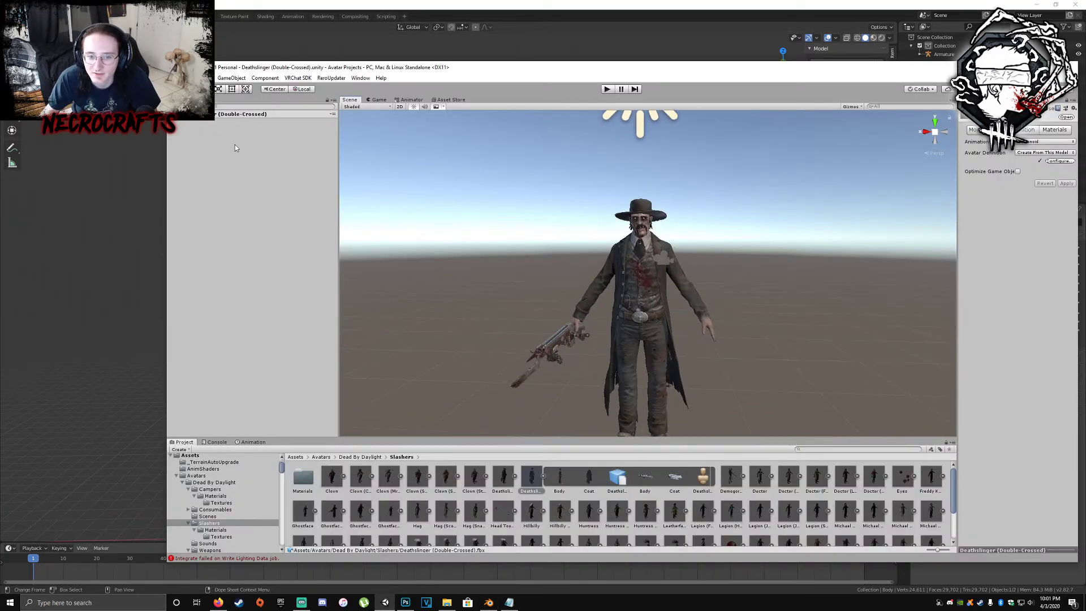
pyautogui.click(207, 115)
pyautogui.click(170, 115)
pyautogui.rightClick(206, 133)
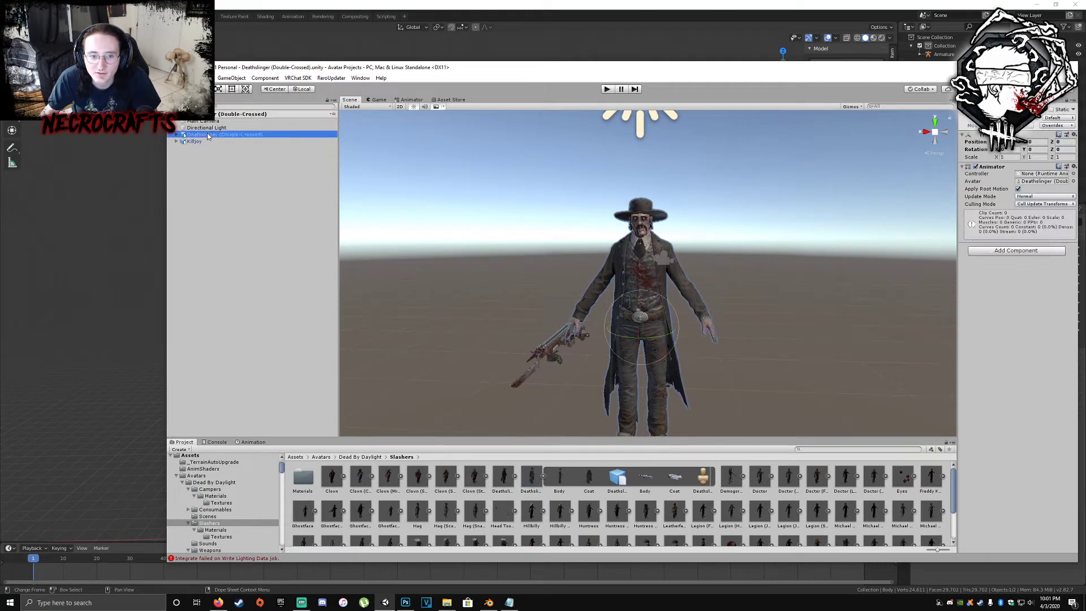
pyautogui.click(228, 178)
pyautogui.click(243, 114)
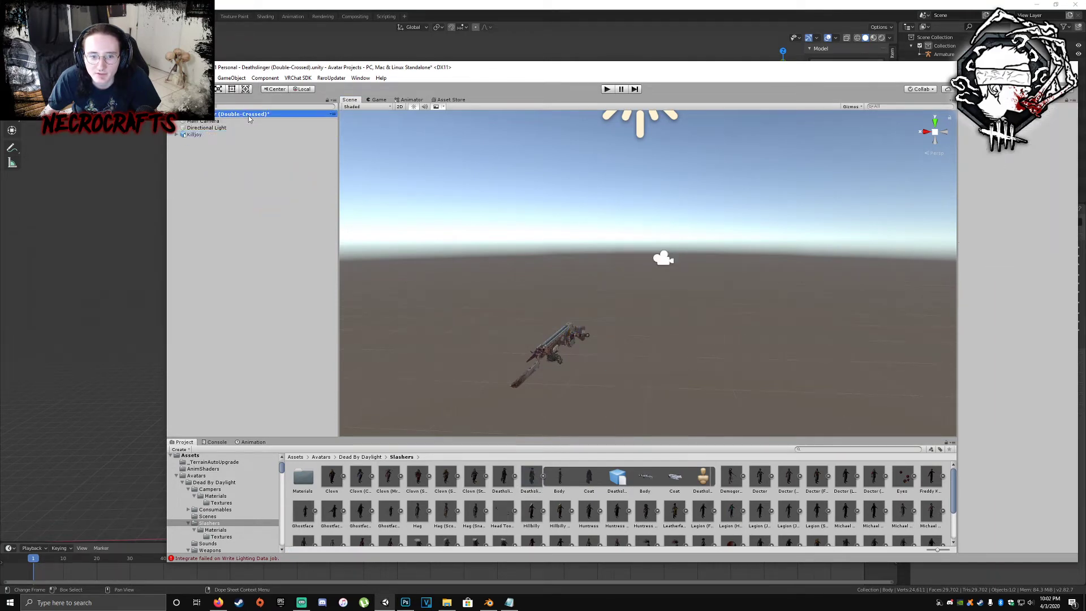
pyautogui.rightClick(247, 115)
pyautogui.click(275, 134)
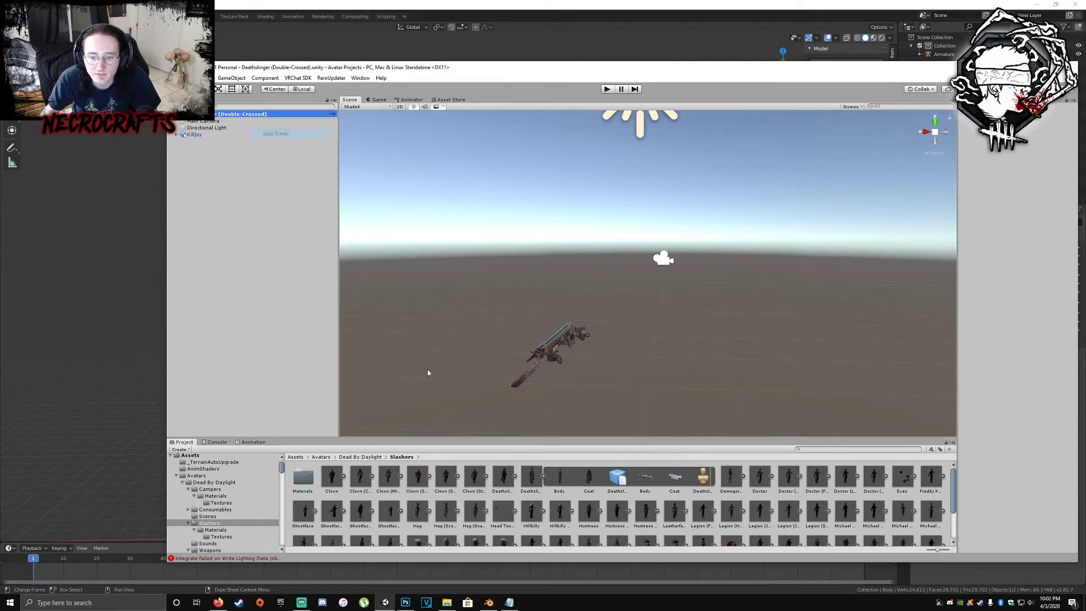
# - Delete the Deathslinger (Double-Crossed).fbx asset from the Slashers folder
pyautogui.click(544, 478)
pyautogui.rightClick(534, 478)
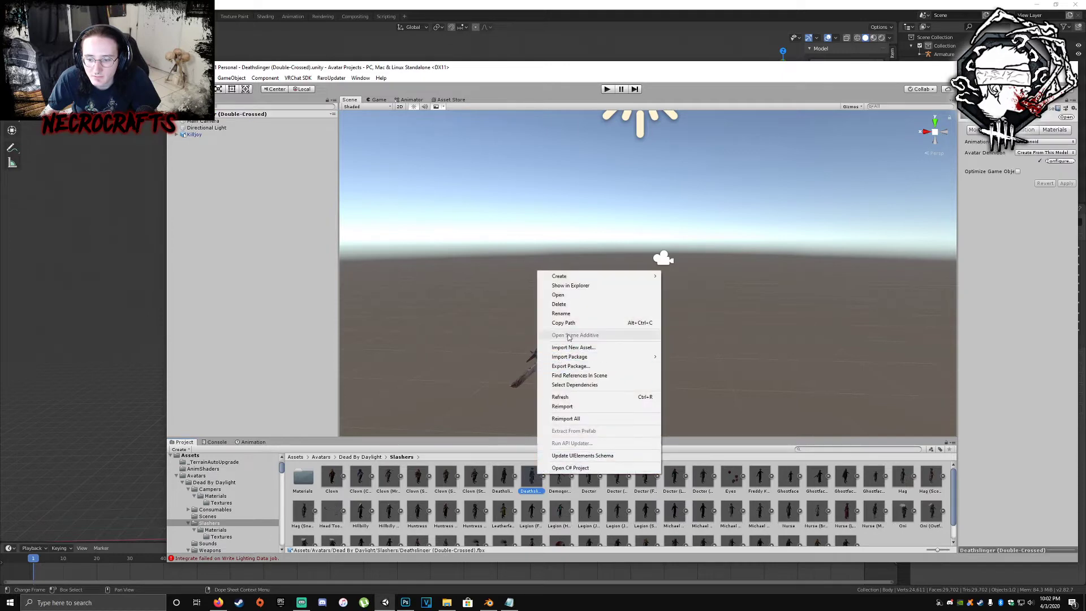
pyautogui.click(569, 304)
pyautogui.click(646, 335)
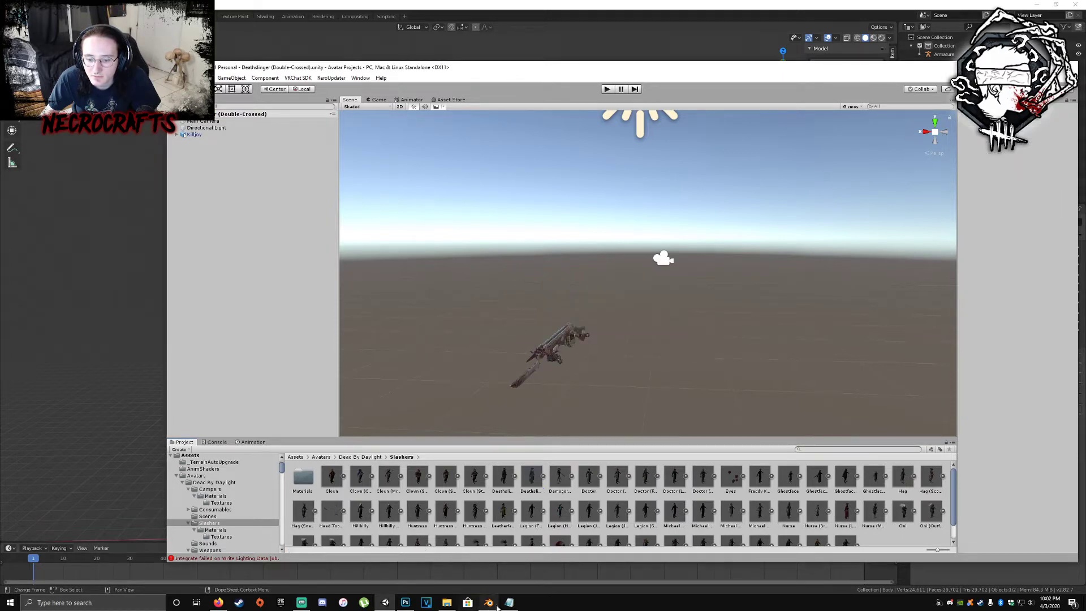
# - Delete the Deathslinger.fbx and Deathslinger (Double-Crossed).fbx assets from the Slashers folder
pyautogui.rightClick(505, 478)
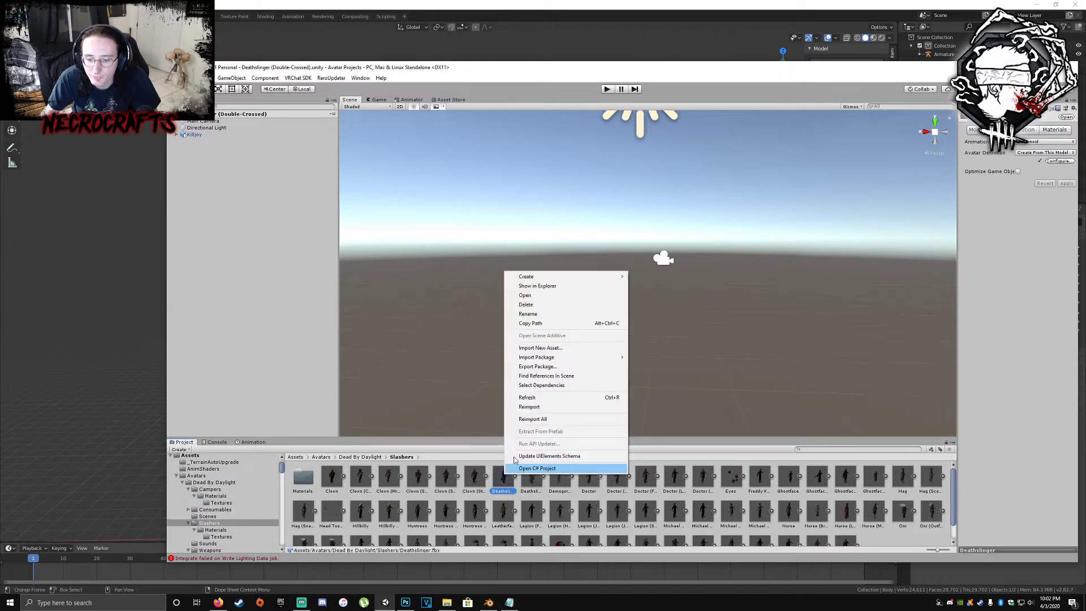
pyautogui.click(566, 307)
pyautogui.click(646, 334)
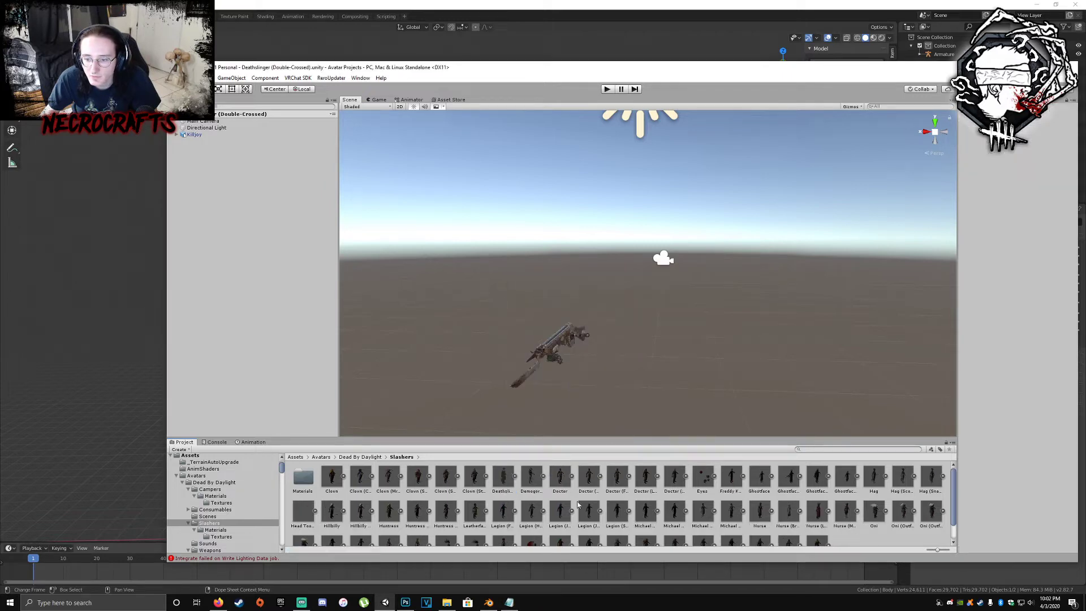
pyautogui.click(507, 484)
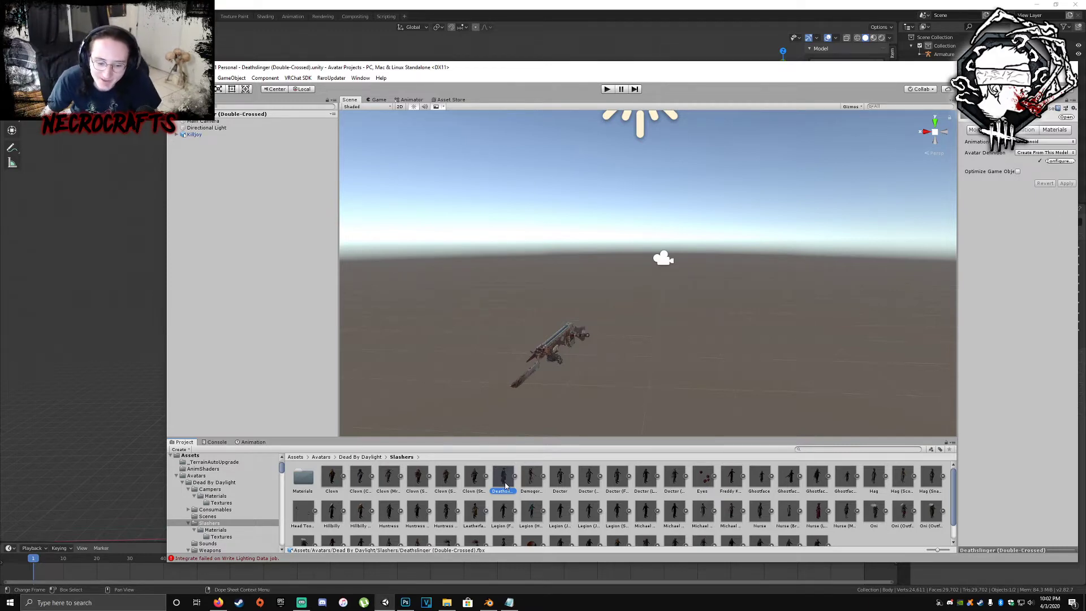
pyautogui.rightClick(506, 485)
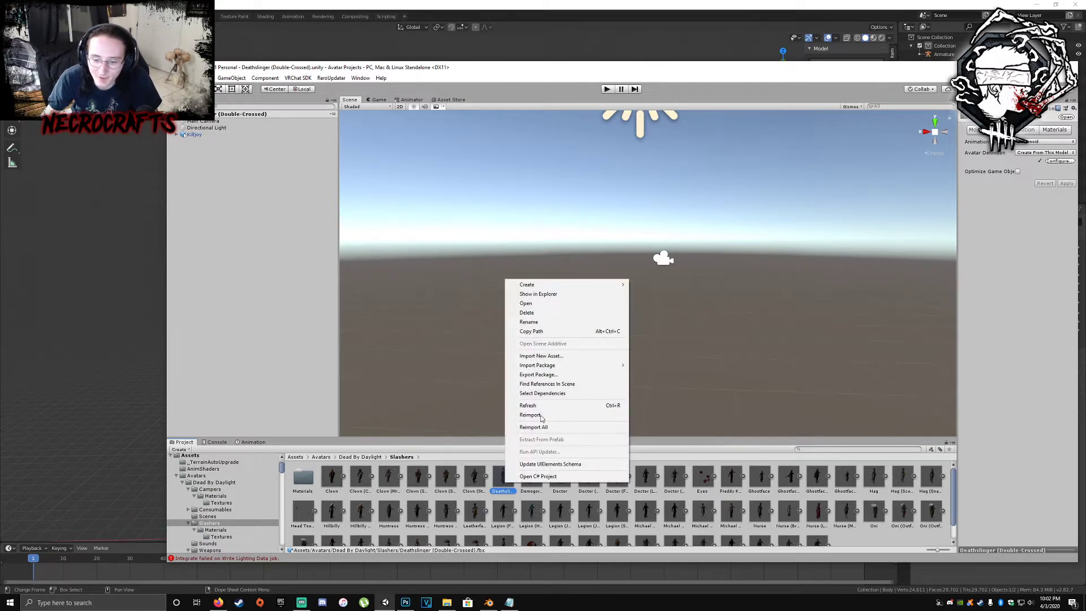
pyautogui.click(537, 317)
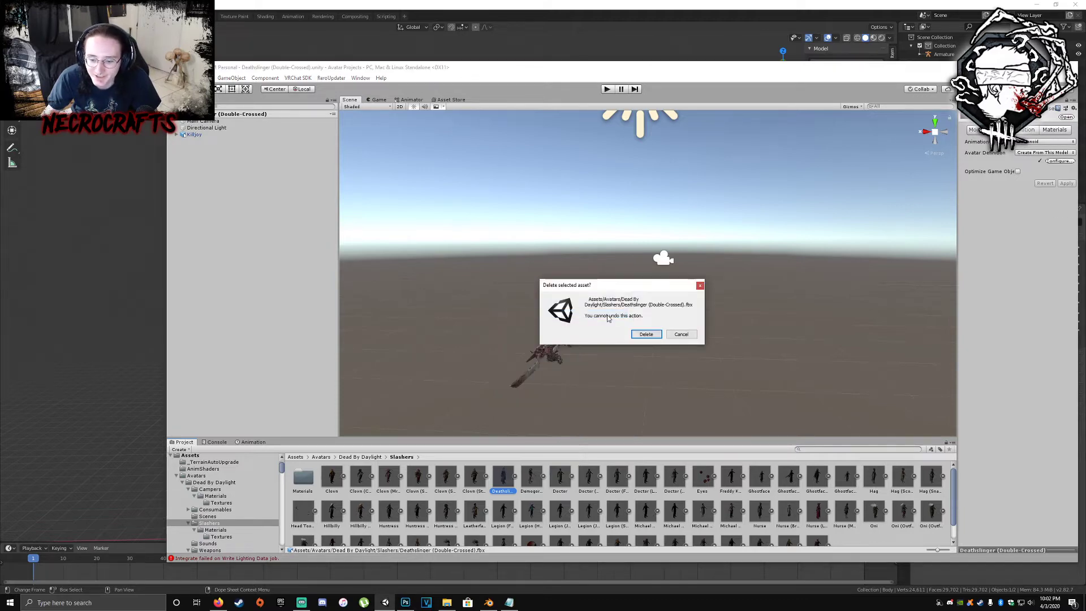
pyautogui.click(647, 335)
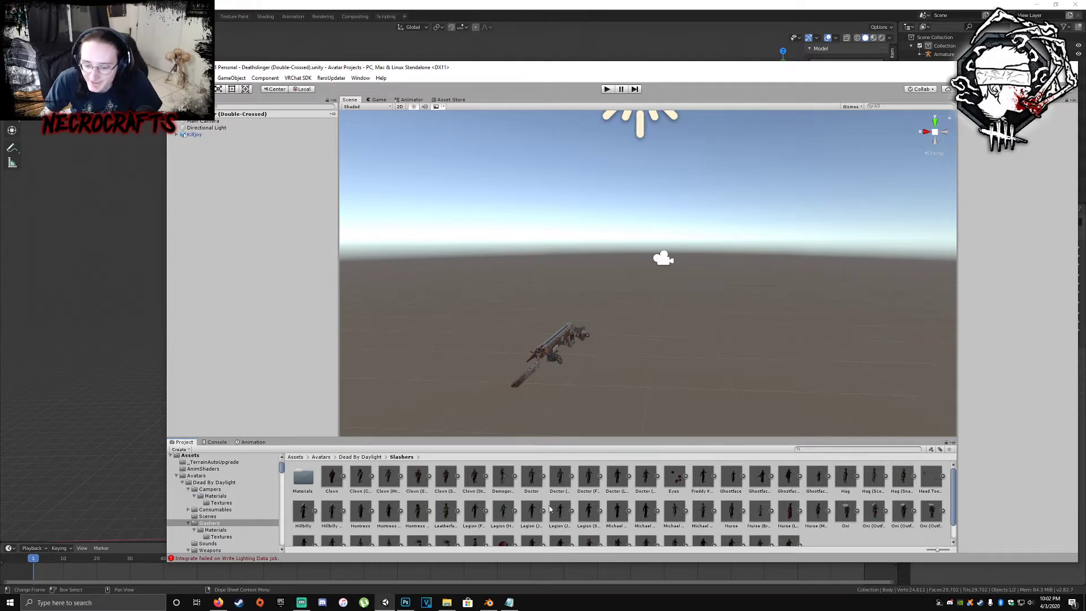
# - Open the Scenes folder inside Dead By Daylight Maps in the project's assets
pyautogui.scroll(-15, 238, 529)
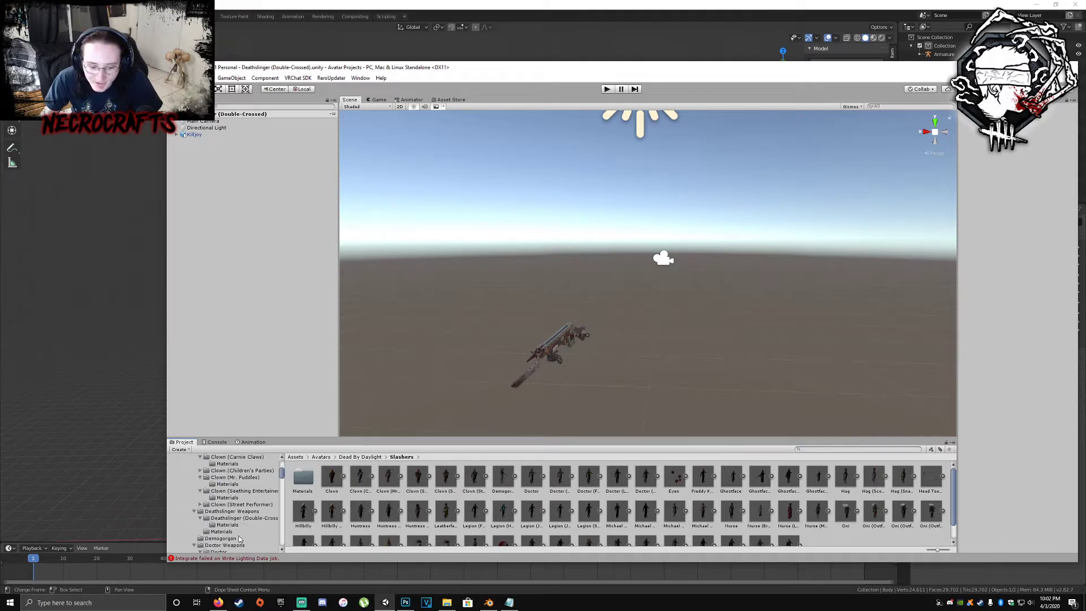
pyautogui.scroll(-12, 236, 526)
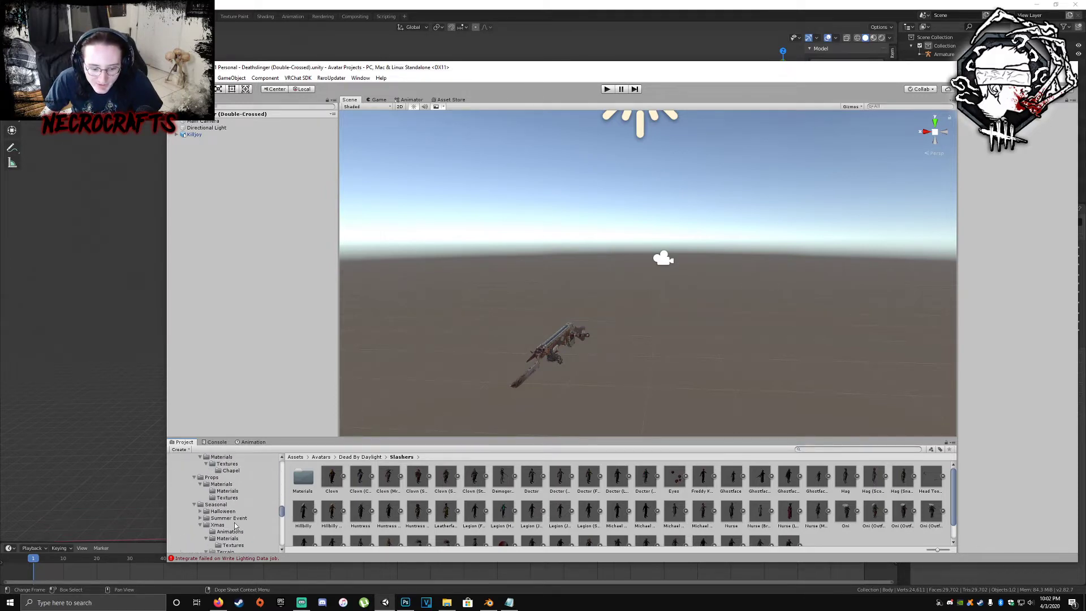
pyautogui.scroll(-5, 236, 525)
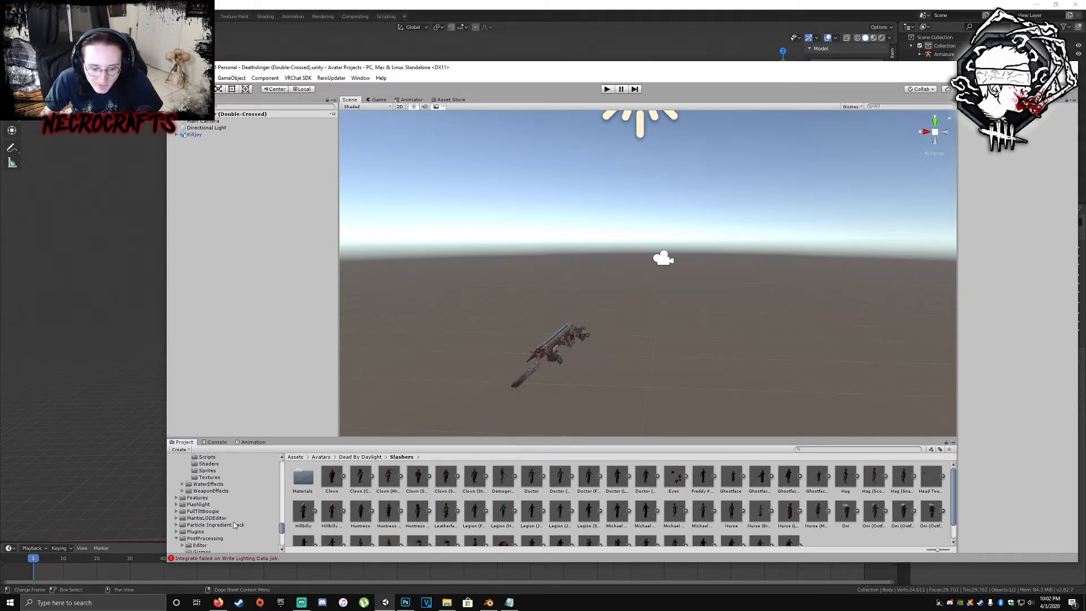
pyautogui.scroll(-3, 221, 520)
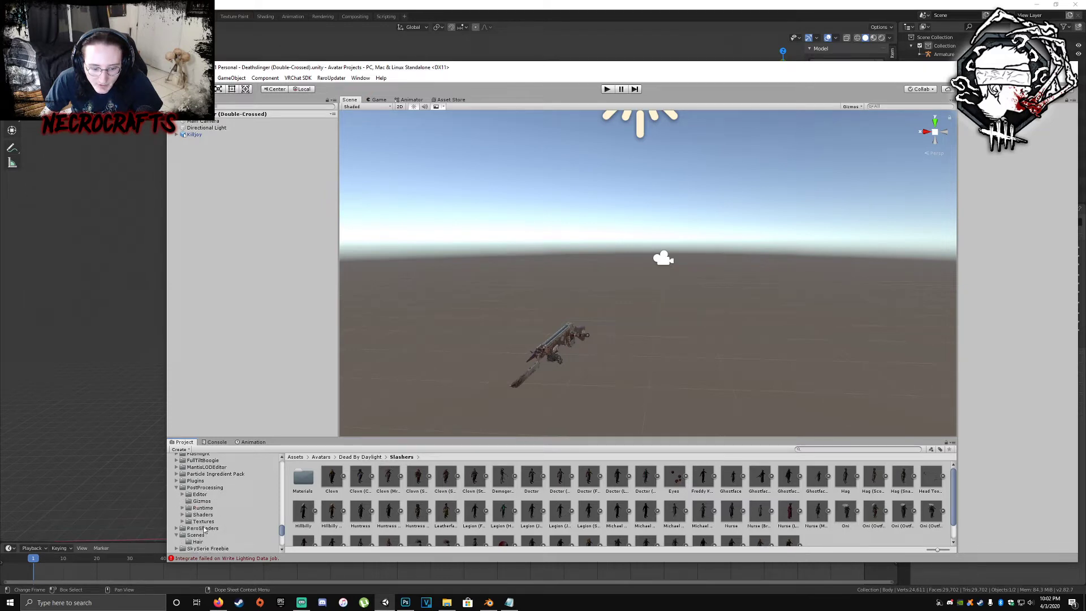
pyautogui.scroll(4, 210, 524)
pyautogui.scroll(6, 217, 509)
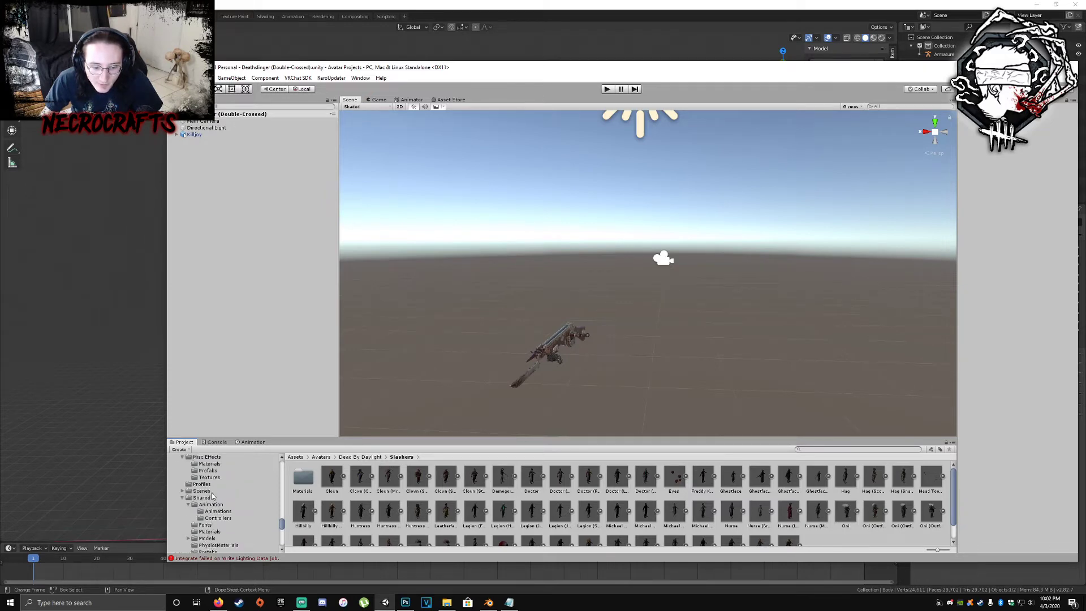
pyautogui.scroll(-3, 218, 498)
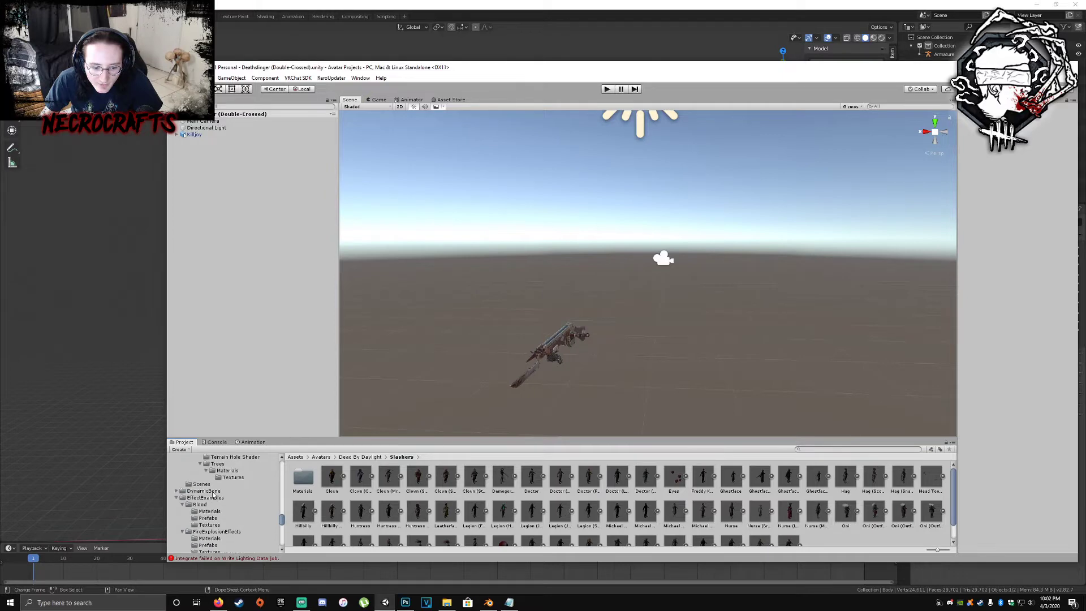
pyautogui.click(206, 485)
# - Add the Dead By Daylight Farmhouse Map scene to the hierarchy and remove the Deathslinger (Double-Crossed) scene from it
pyautogui.click(303, 478)
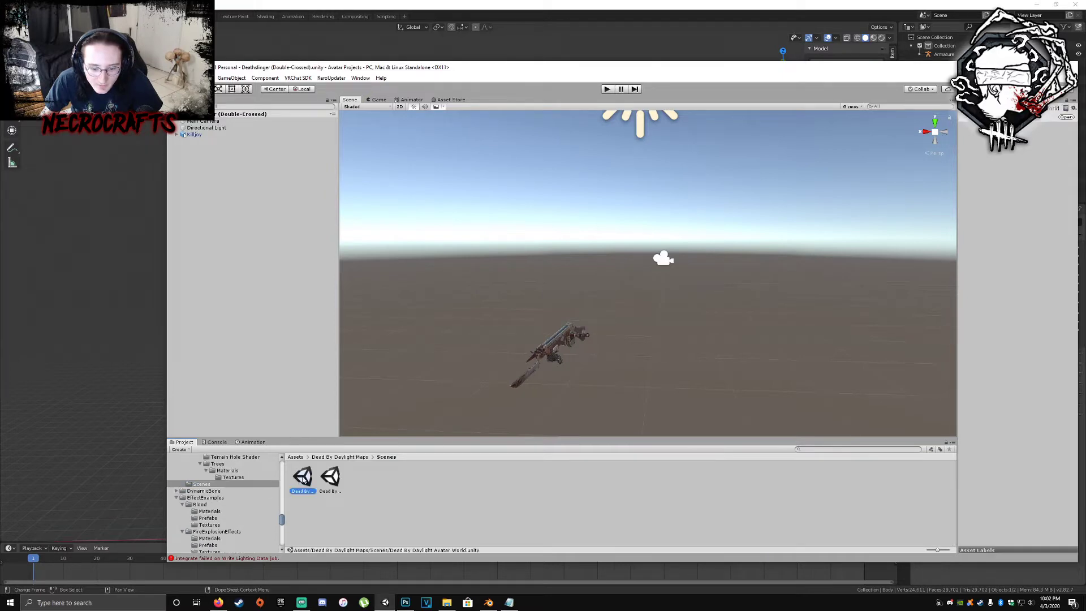
pyautogui.click(332, 481)
pyautogui.click(251, 334)
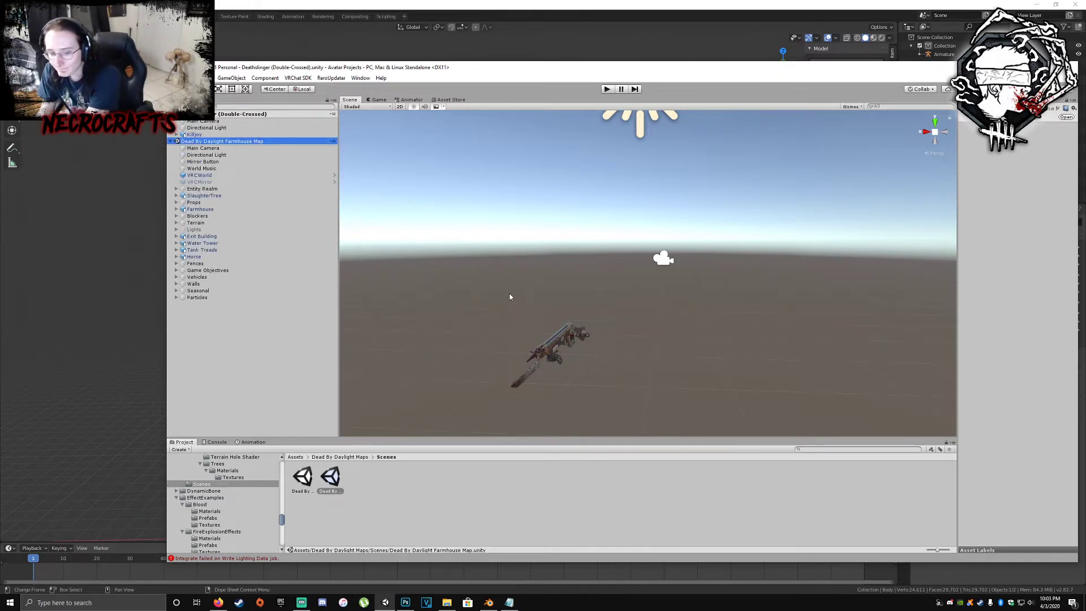
pyautogui.rightClick(241, 114)
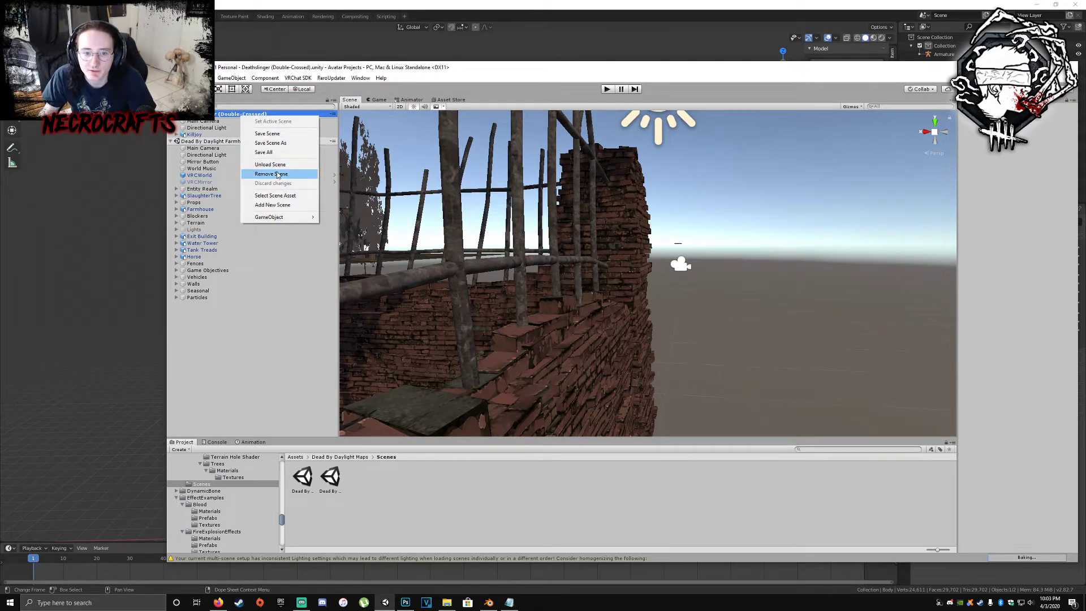
pyautogui.click(277, 174)
# - Widen the scene view and look around the farmhouse map, examining its fences, walls, trees and props
pyautogui.moveTo(609, 276); pyautogui.dragTo(518, 281, button='right')
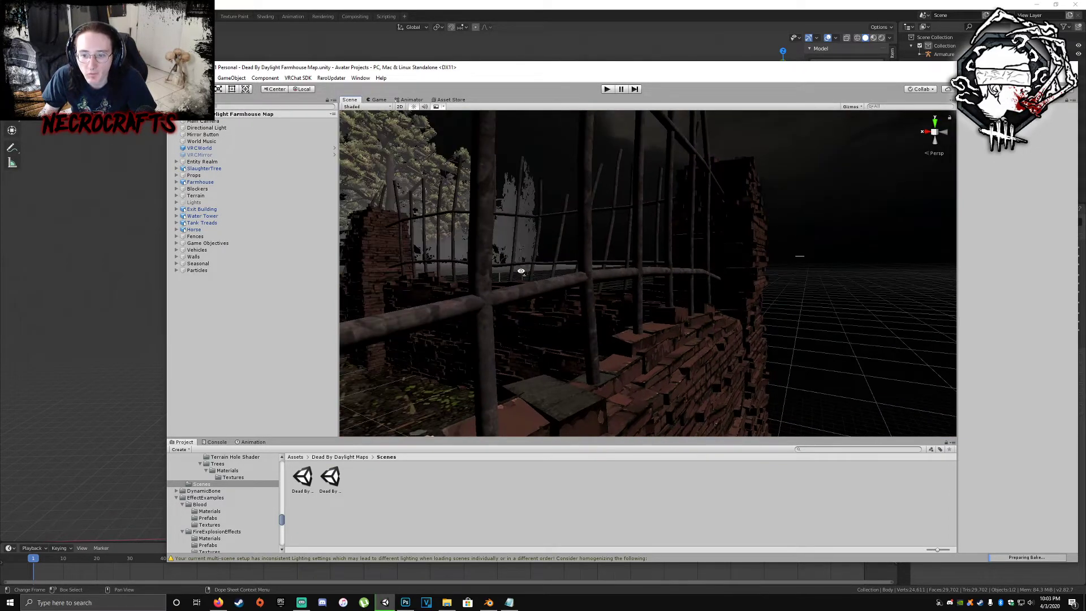
pyautogui.moveTo(454, 226); pyautogui.dragTo(437, 228, button='right')
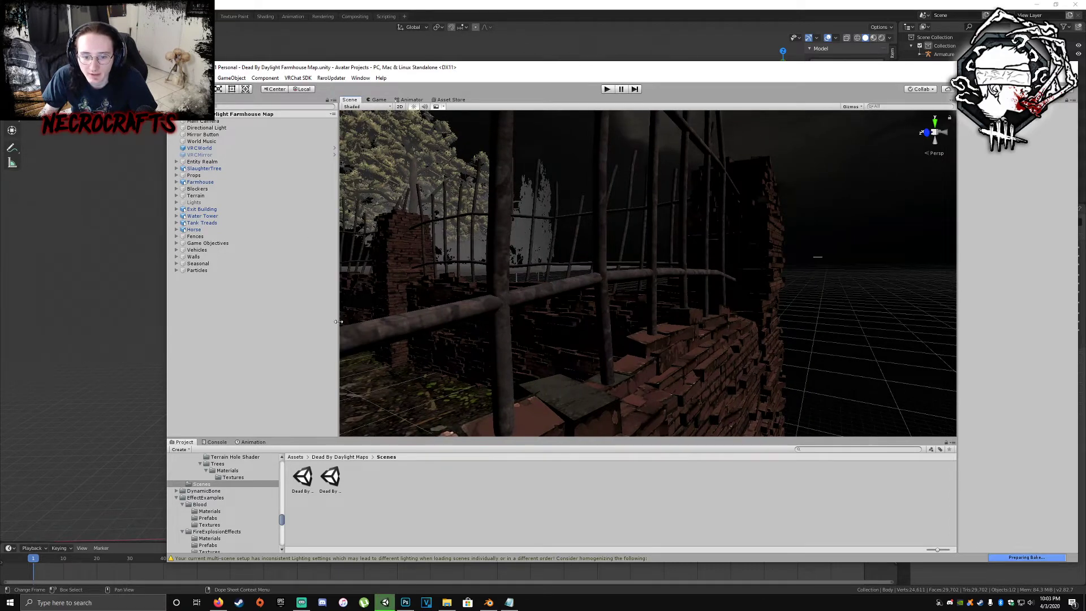
pyautogui.moveTo(338, 323); pyautogui.dragTo(232, 316)
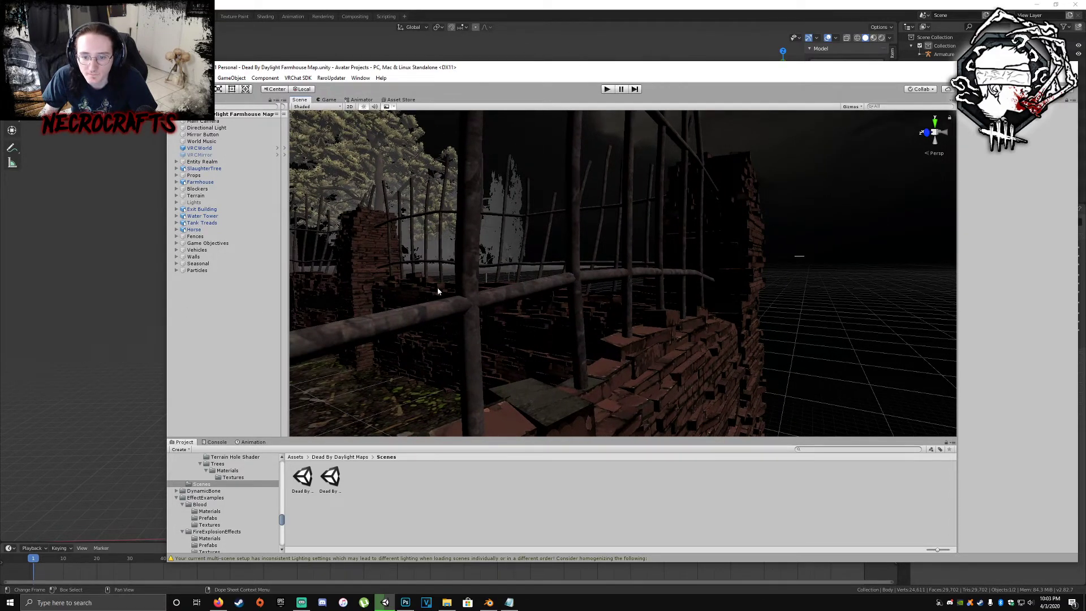
pyautogui.moveTo(436, 276); pyautogui.dragTo(542, 285, button='right')
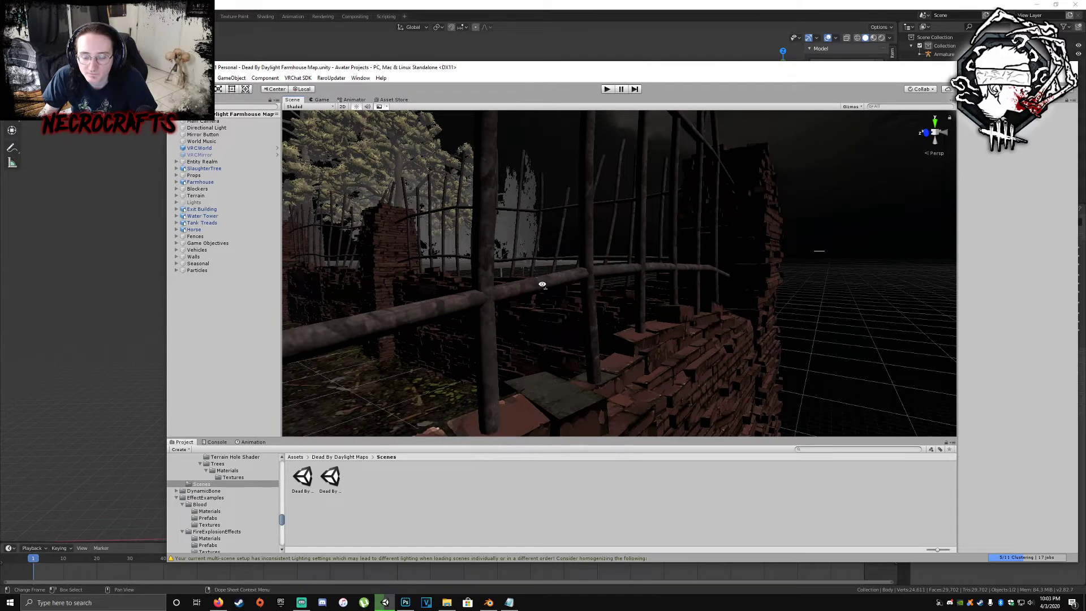
pyautogui.moveTo(503, 318); pyautogui.dragTo(381, 306, button='right')
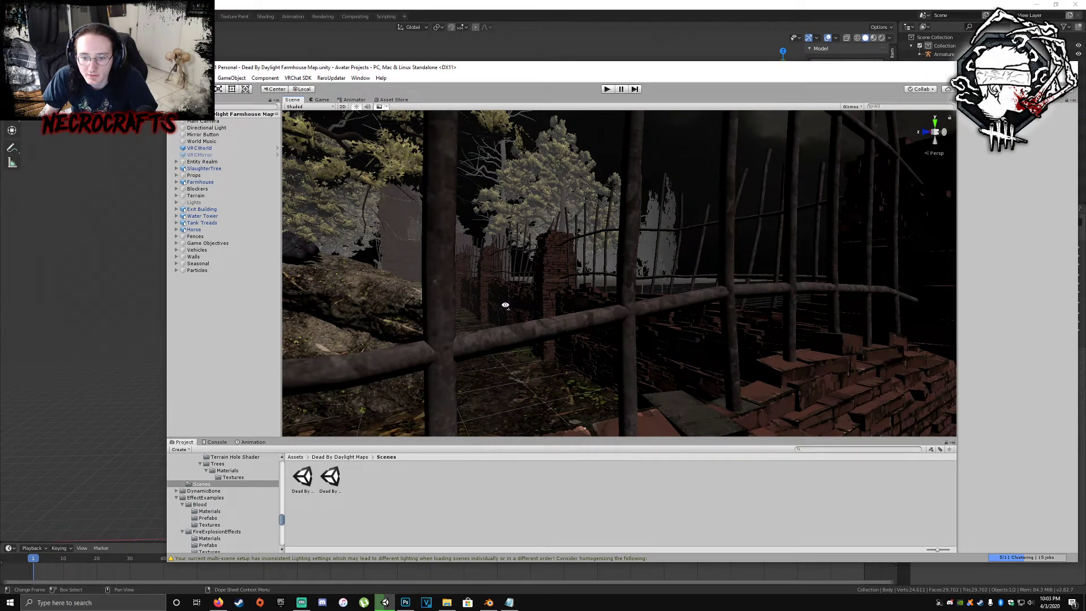
pyautogui.moveTo(505, 305); pyautogui.dragTo(437, 242, button='right')
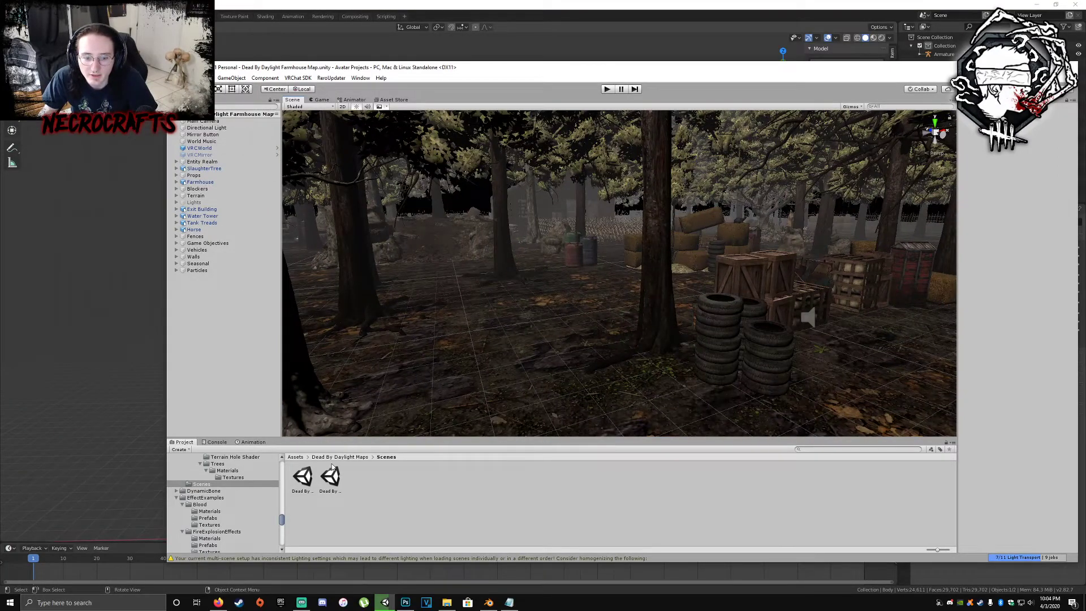
pyautogui.rightClick(233, 114)
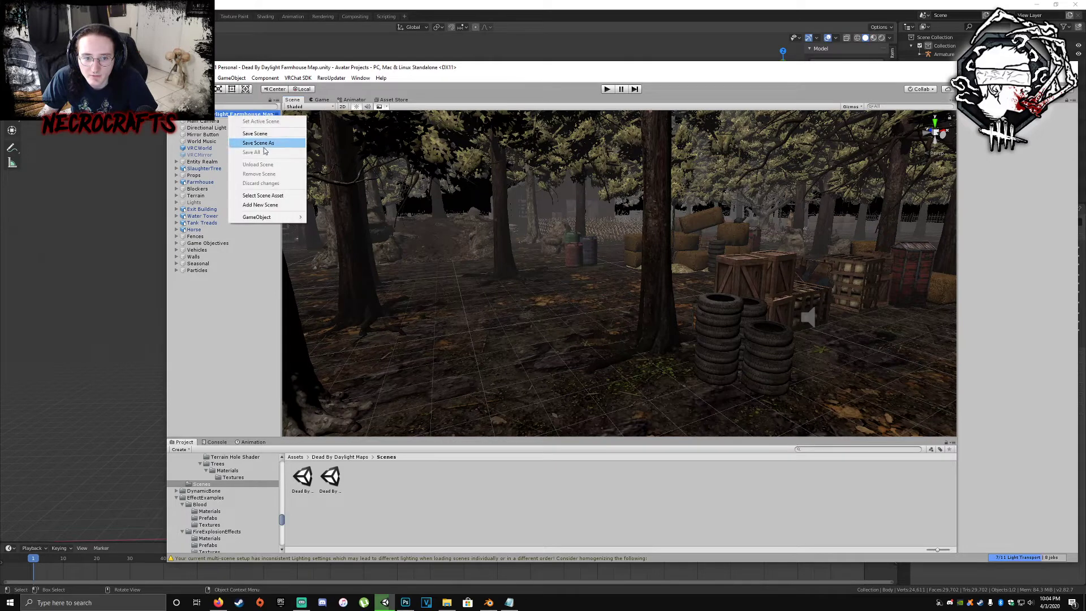
pyautogui.rightClick(216, 117)
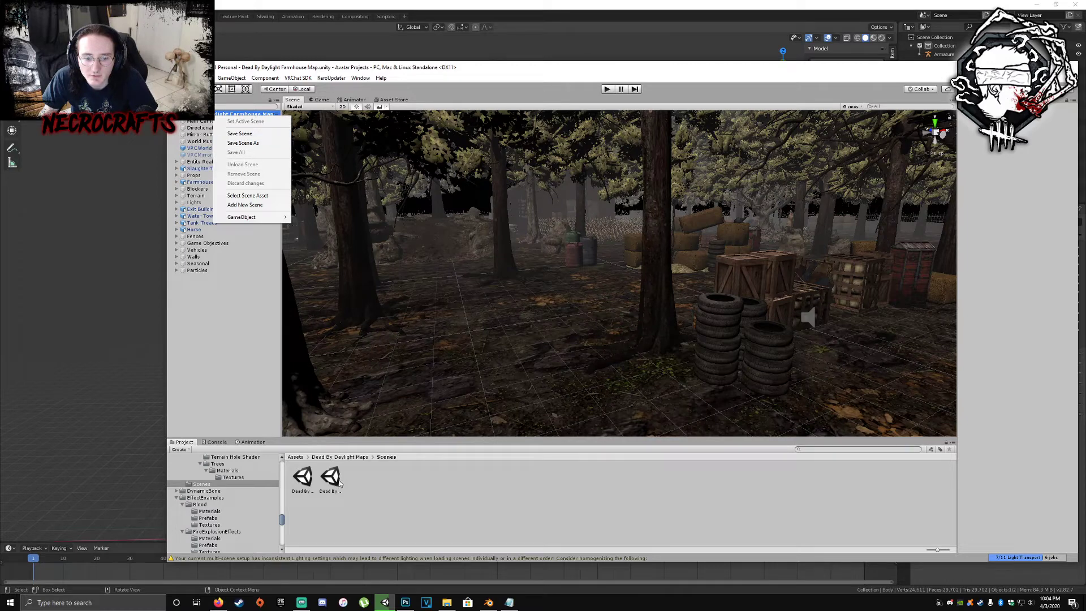
pyautogui.rightClick(197, 115)
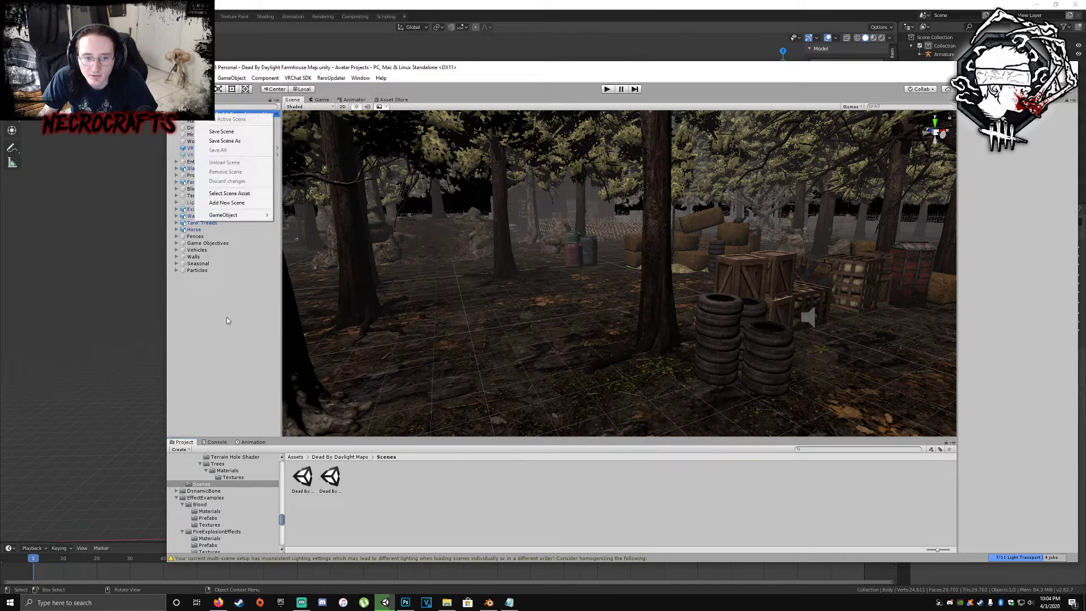
pyautogui.rightClick(227, 320)
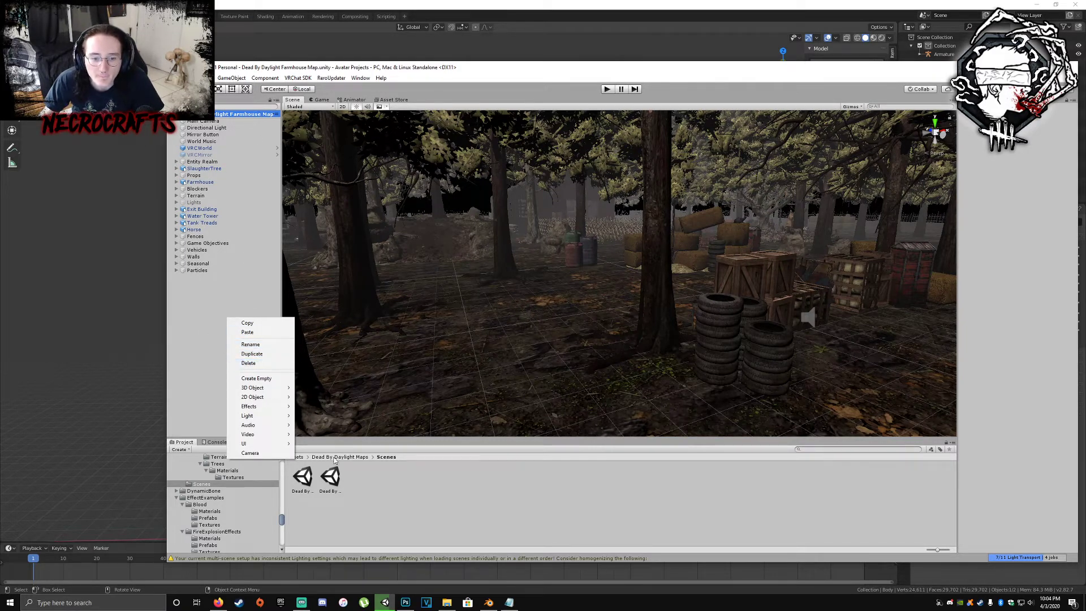
# - Add the Dead By Daylight Avatar World scene to the hierarchy and remove the Dead By Daylight Farmhouse Map scene
pyautogui.click(305, 479)
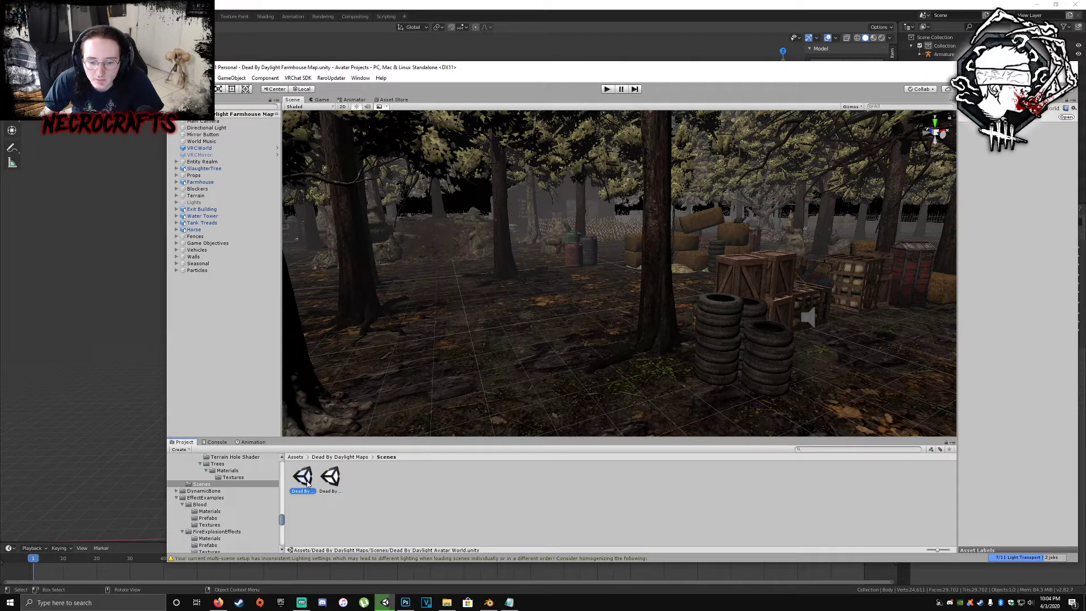
pyautogui.moveTo(307, 481); pyautogui.dragTo(202, 364)
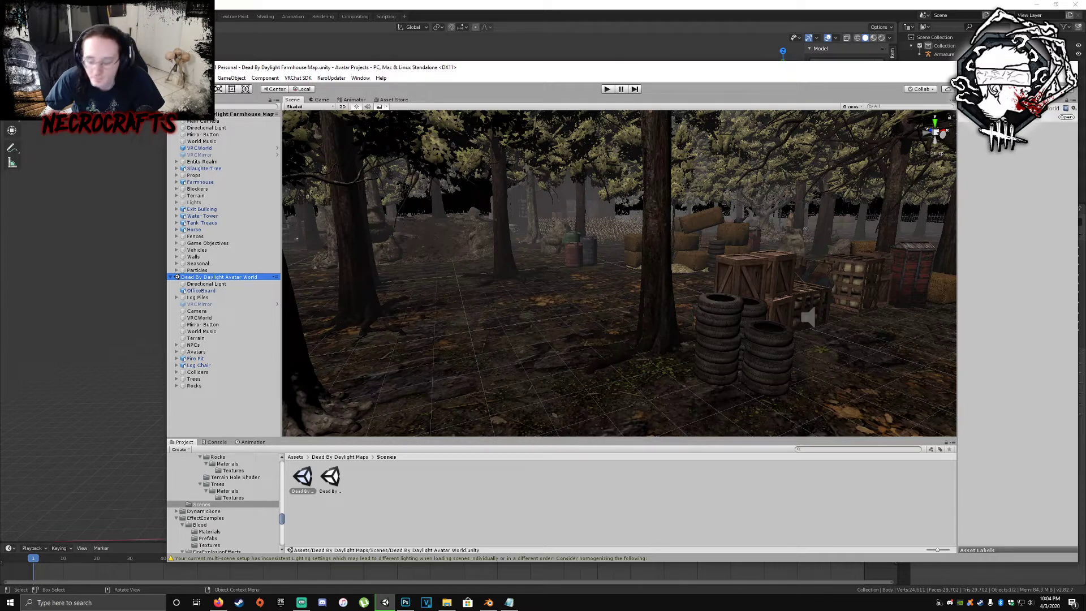
pyautogui.rightClick(211, 113)
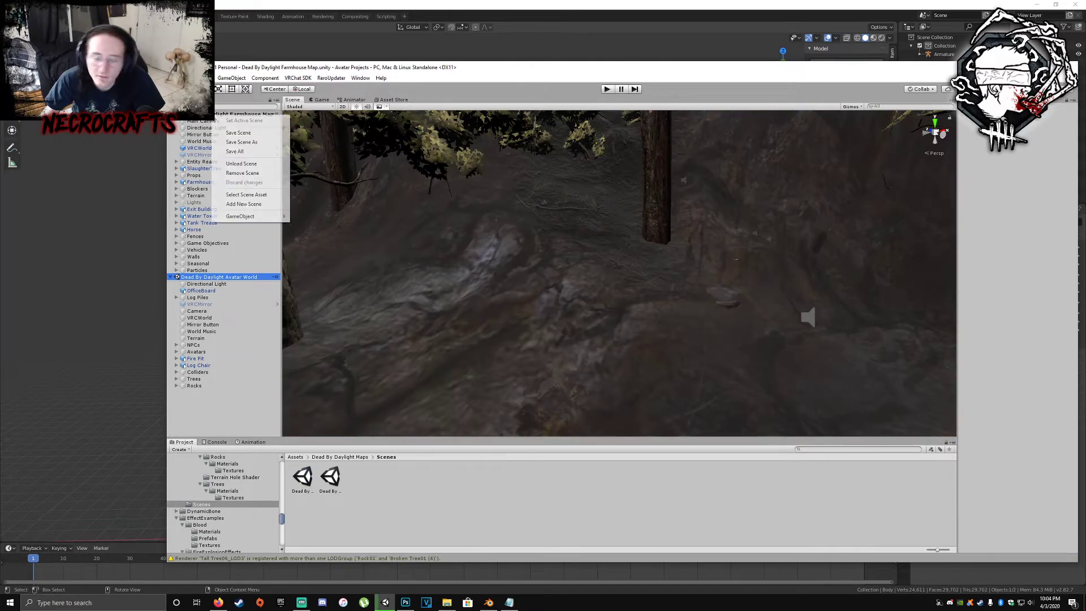
pyautogui.click(252, 173)
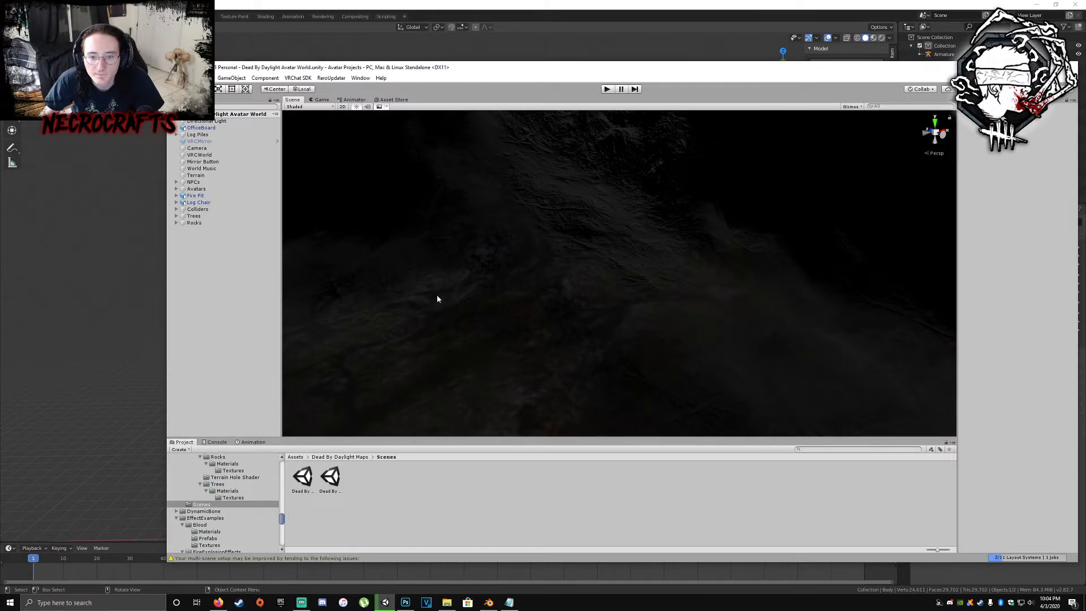
# - Look around the Avatar World scene, frame the Avatars object and browse the characters in its Campers group
pyautogui.moveTo(437, 299); pyautogui.dragTo(863, 276, button='middle')
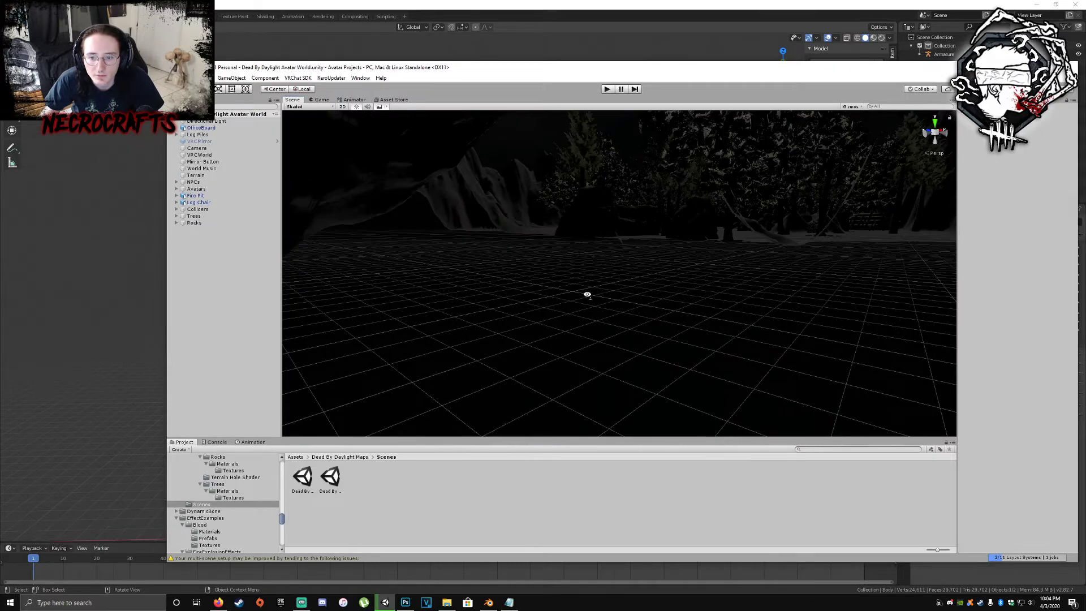
pyautogui.moveTo(587, 296); pyautogui.dragTo(291, 307, button='right')
pyautogui.moveTo(290, 307); pyautogui.dragTo(467, 259, button='middle')
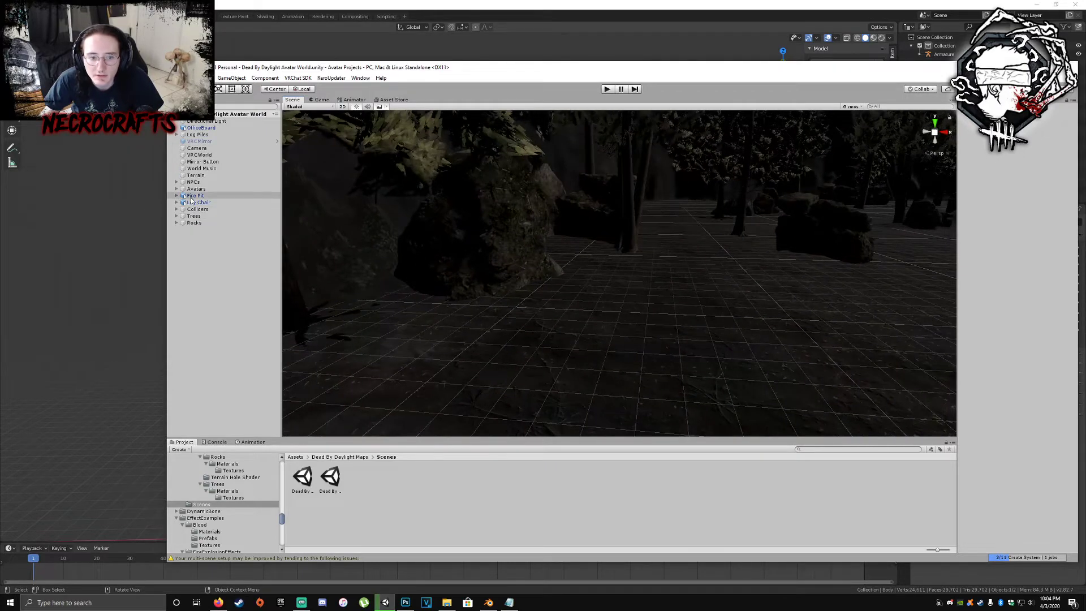
pyautogui.doubleClick(196, 188)
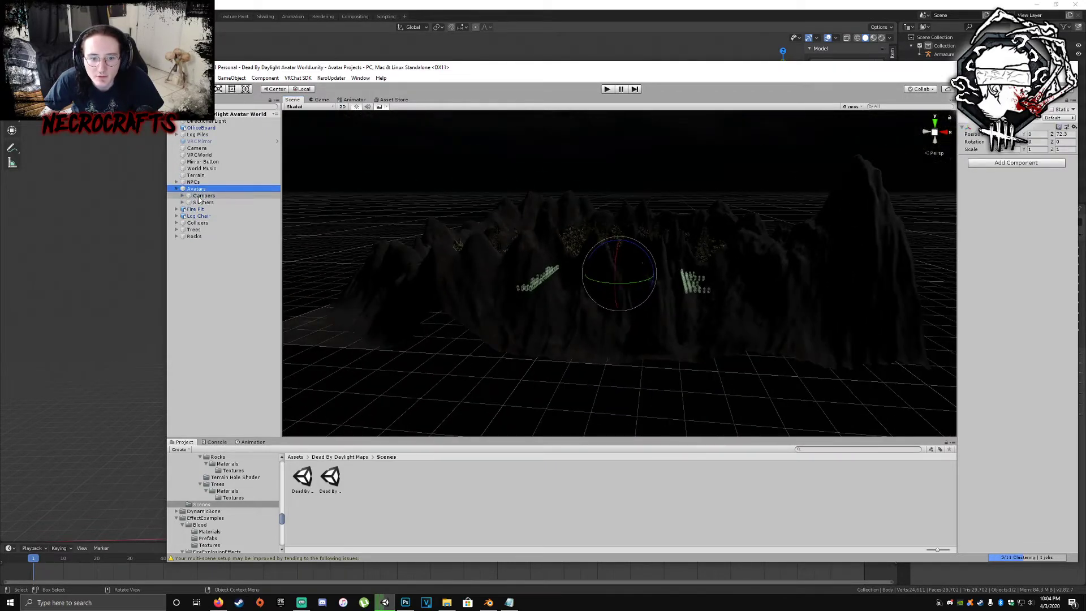
pyautogui.click(183, 195)
pyautogui.scroll(-5, 247, 394)
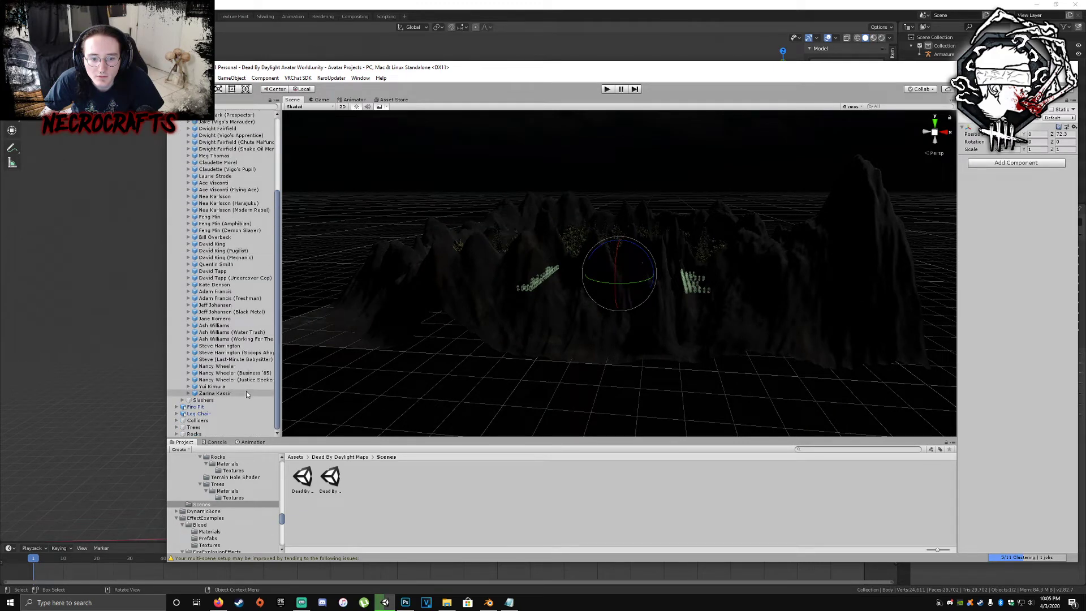
pyautogui.scroll(2, 234, 383)
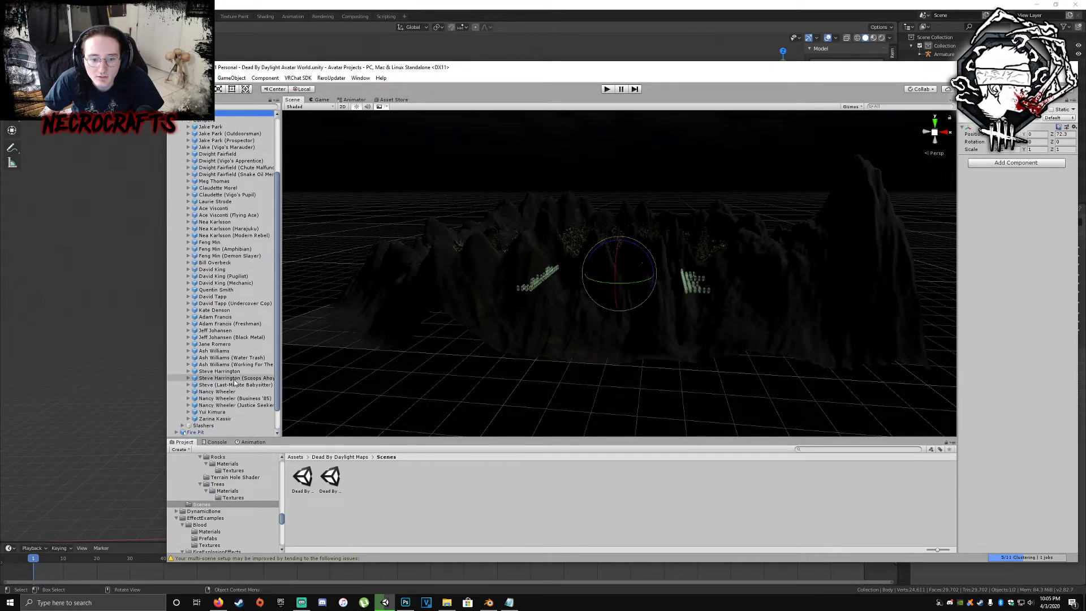
pyautogui.scroll(5, 235, 383)
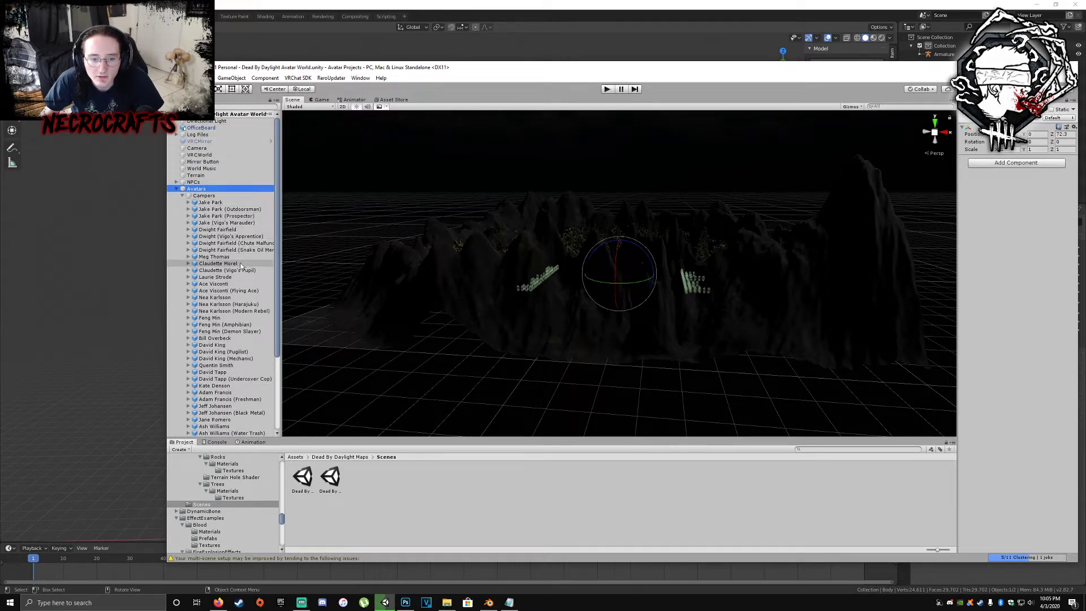
# - Browse the remaining characters in the Campers group, collapse it, and look through the characters in the Slashers group
pyautogui.scroll(-6, 222, 300)
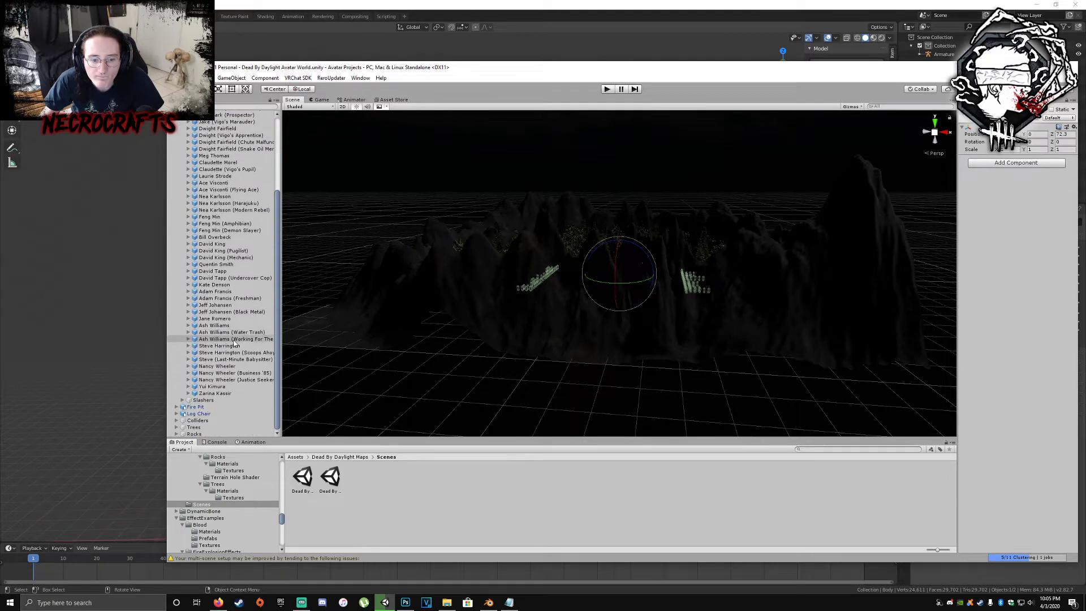
pyautogui.scroll(6, 231, 356)
pyautogui.click(175, 189)
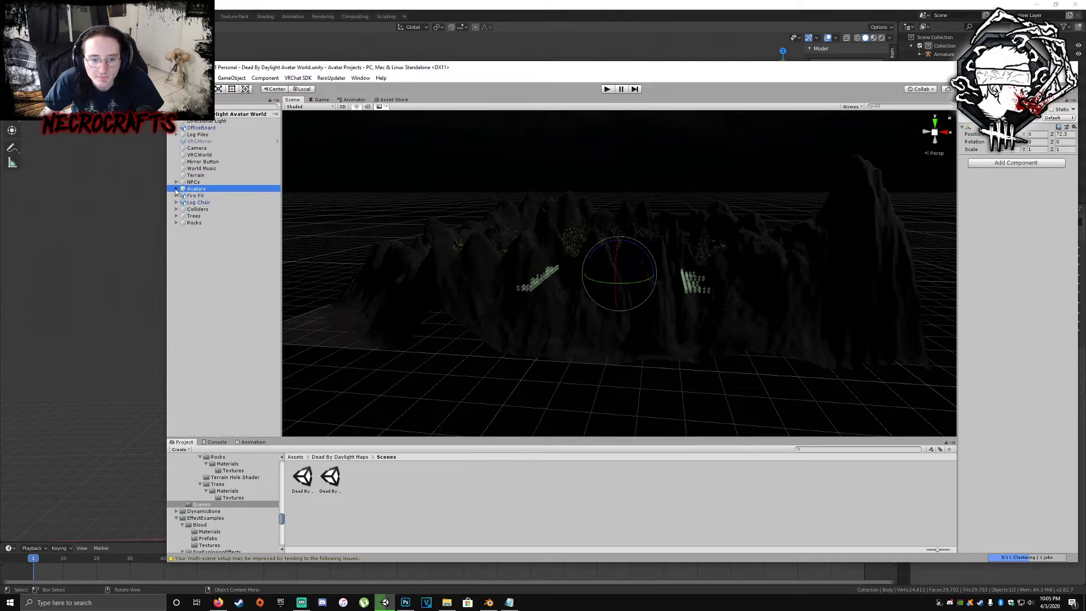
pyautogui.click(175, 189)
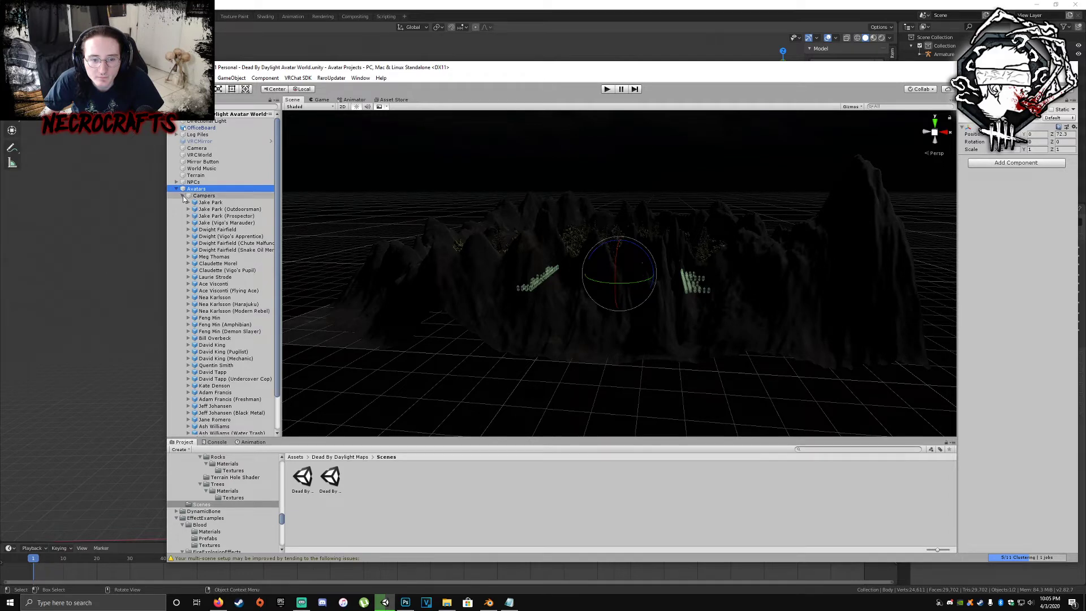
pyautogui.click(182, 196)
pyautogui.click(183, 203)
pyautogui.scroll(-3, 213, 257)
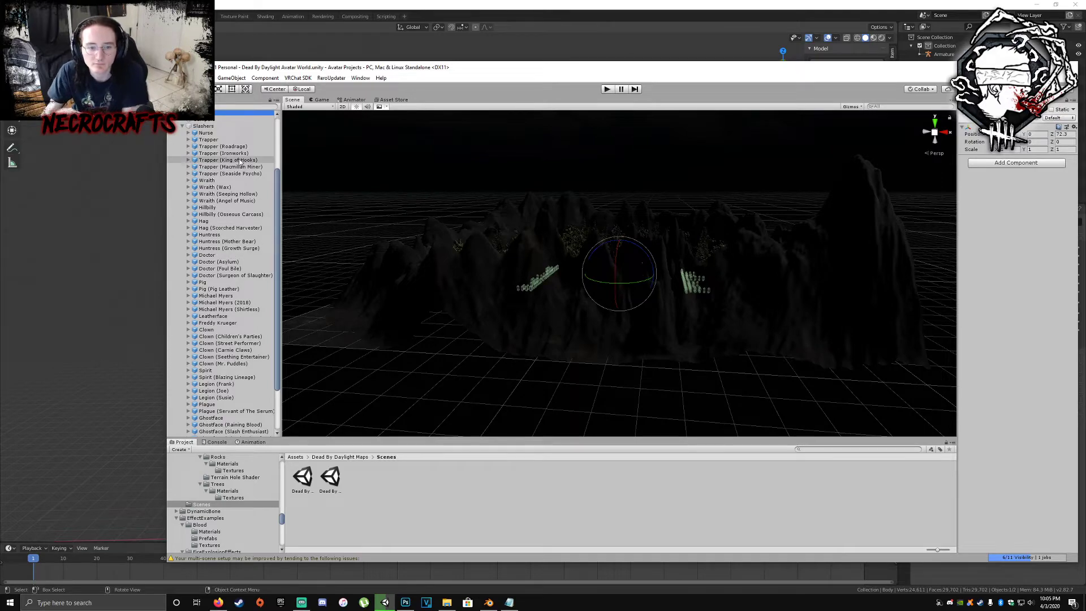
pyautogui.scroll(-3, 235, 285)
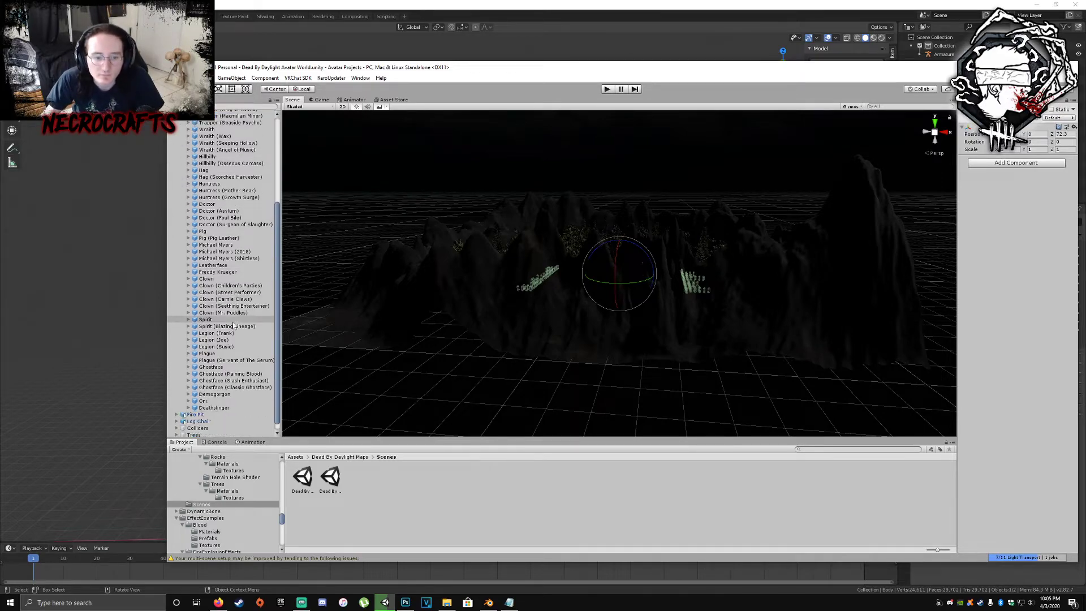
# - Frame the Michael Myers (Shirtless) pedestal in the scene view and look around the forest campfire area near it
pyautogui.doubleClick(249, 258)
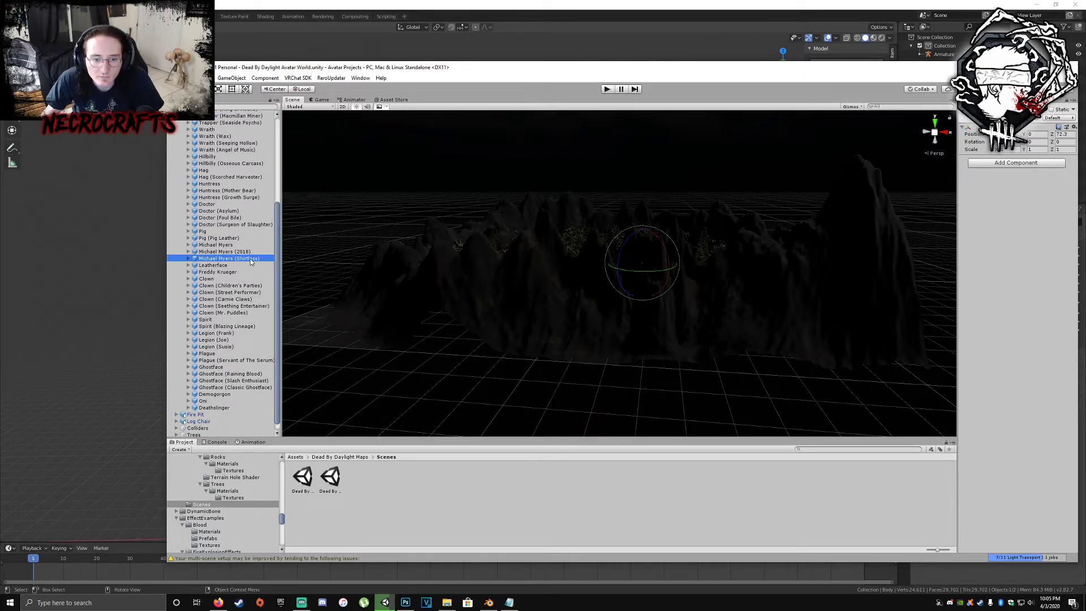
pyautogui.moveTo(684, 280); pyautogui.dragTo(701, 249, button='right')
pyautogui.press('w')
pyautogui.scroll(-6, 651, 268)
pyautogui.keyDown('alt'); pyautogui.moveTo(637, 276); pyautogui.dragTo(799, 308); pyautogui.keyUp('alt')
pyautogui.moveTo(800, 308); pyautogui.dragTo(624, 300, button='middle')
pyautogui.keyDown('alt'); pyautogui.moveTo(624, 300); pyautogui.dragTo(646, 296); pyautogui.keyUp('alt')
pyautogui.moveTo(743, 285); pyautogui.dragTo(673, 267, button='right')
pyautogui.moveTo(745, 284); pyautogui.dragTo(631, 258, button='middle')
pyautogui.moveTo(630, 258); pyautogui.dragTo(701, 289, button='right')
pyautogui.moveTo(700, 289); pyautogui.dragTo(684, 270, button='middle')
pyautogui.moveTo(684, 270); pyautogui.dragTo(539, 239, button='right')
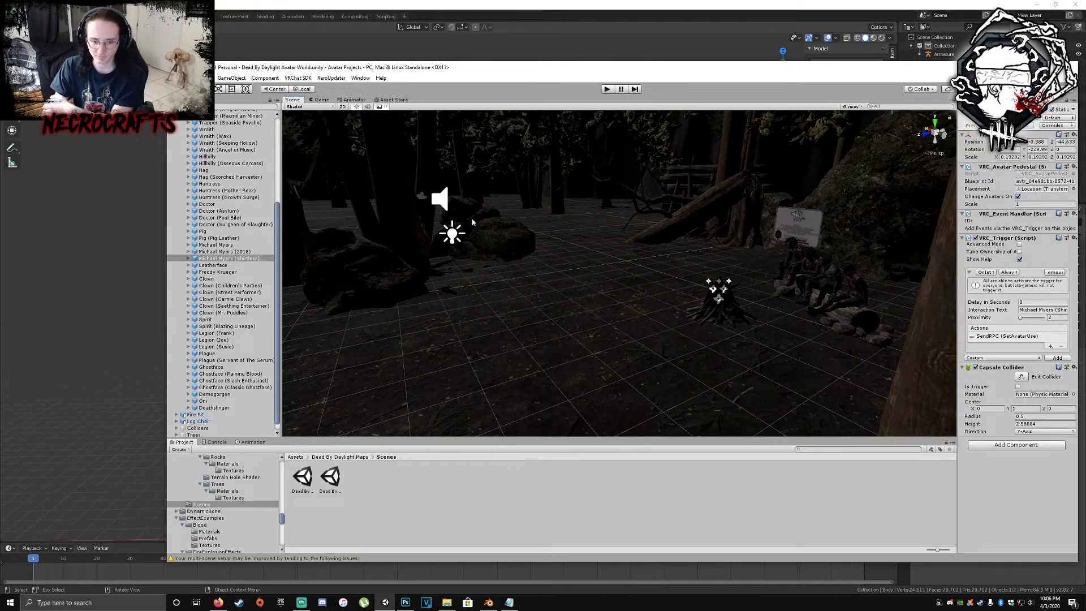
# - Check the live chat in the streaming software, return to Unity and look over the campfire and the sign behind it
pyautogui.click(303, 602)
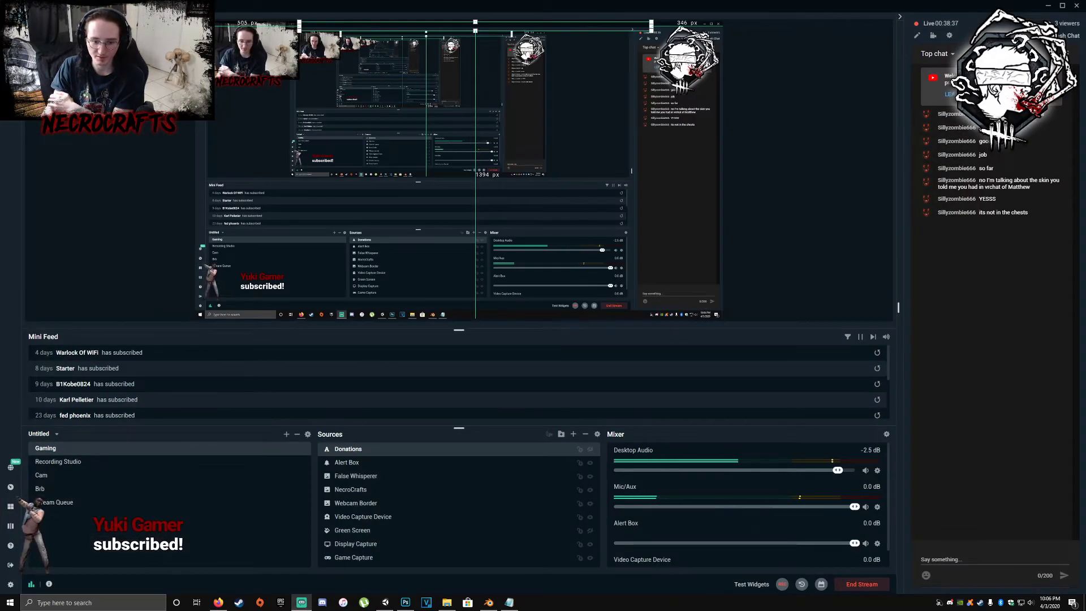
pyautogui.click(302, 602)
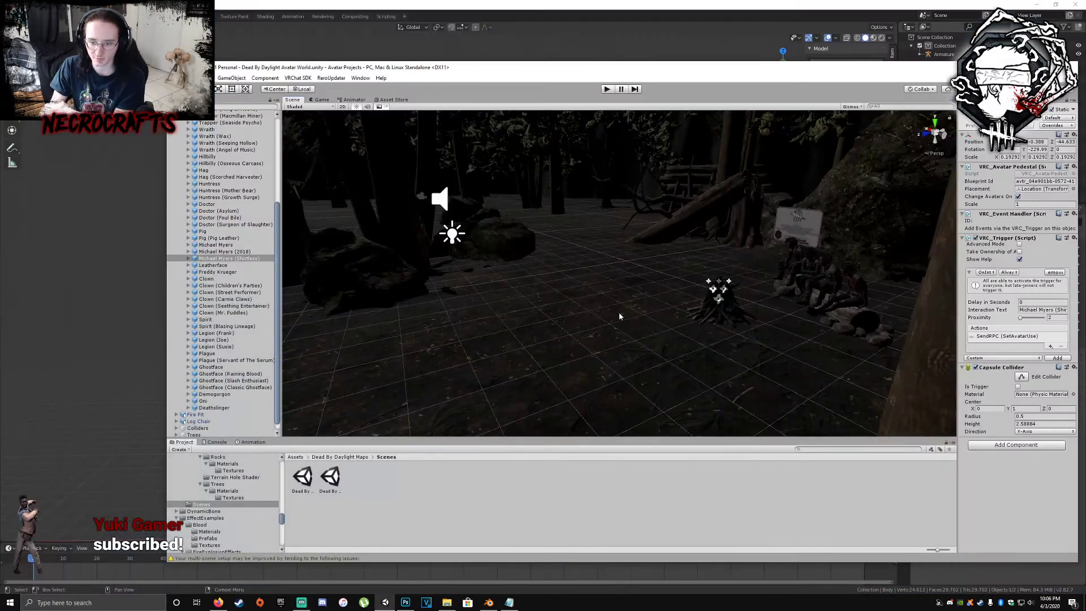
pyautogui.moveTo(632, 310); pyautogui.dragTo(578, 308, button='right')
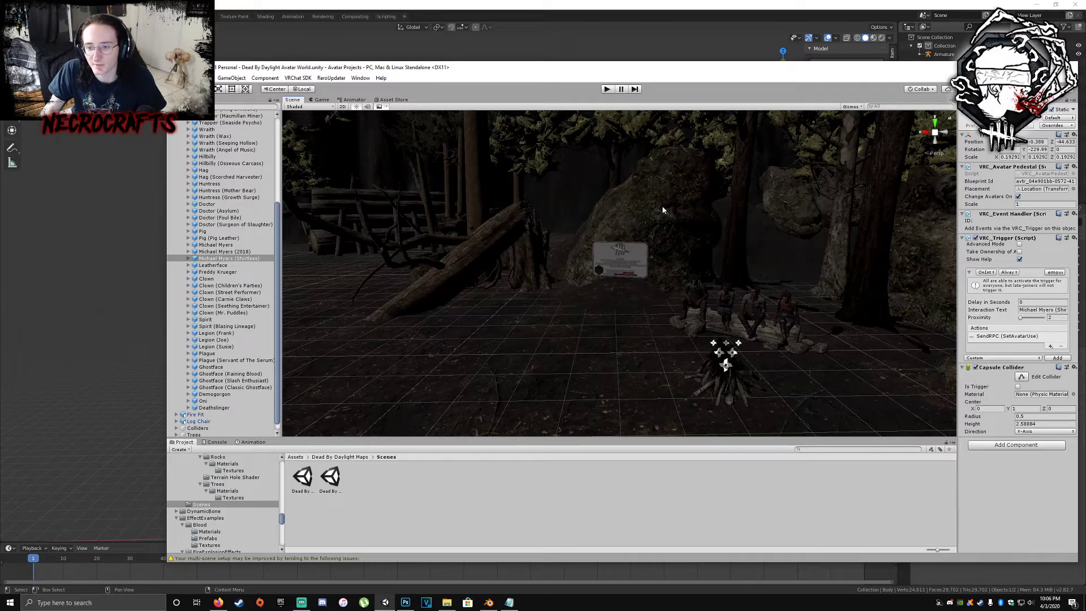
pyautogui.moveTo(648, 205)
pyautogui.mouseDown(button='right')
pyautogui.moveTo(538, 205)
pyautogui.moveTo(651, 215)
pyautogui.mouseUp(button='right')
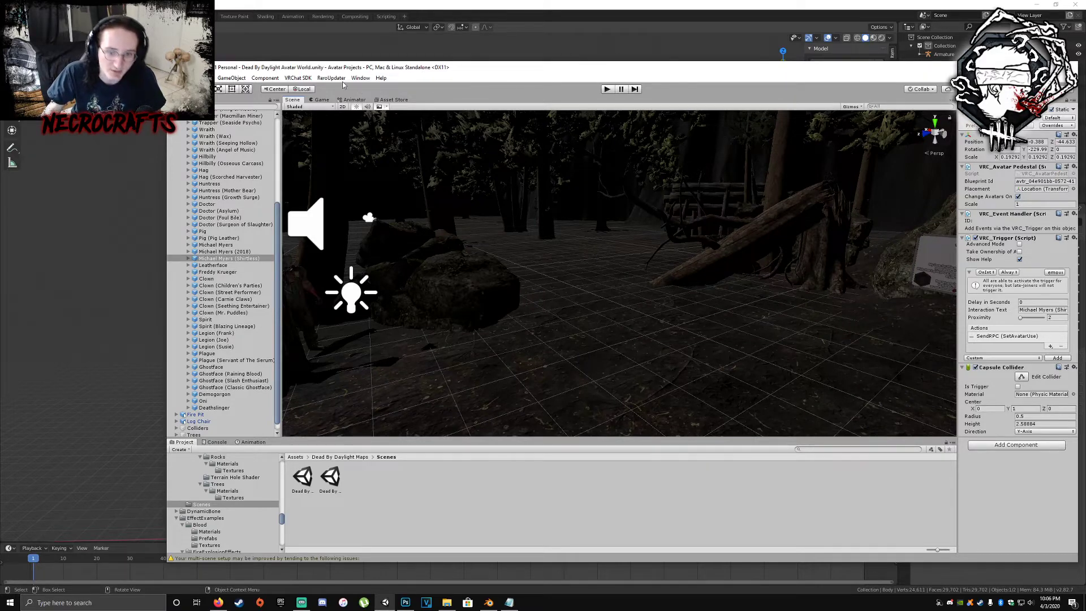
# - Collapse the Slashers group and look around the trees, rocks and open ground of the avatar world
pyautogui.scroll(10, 257, 219)
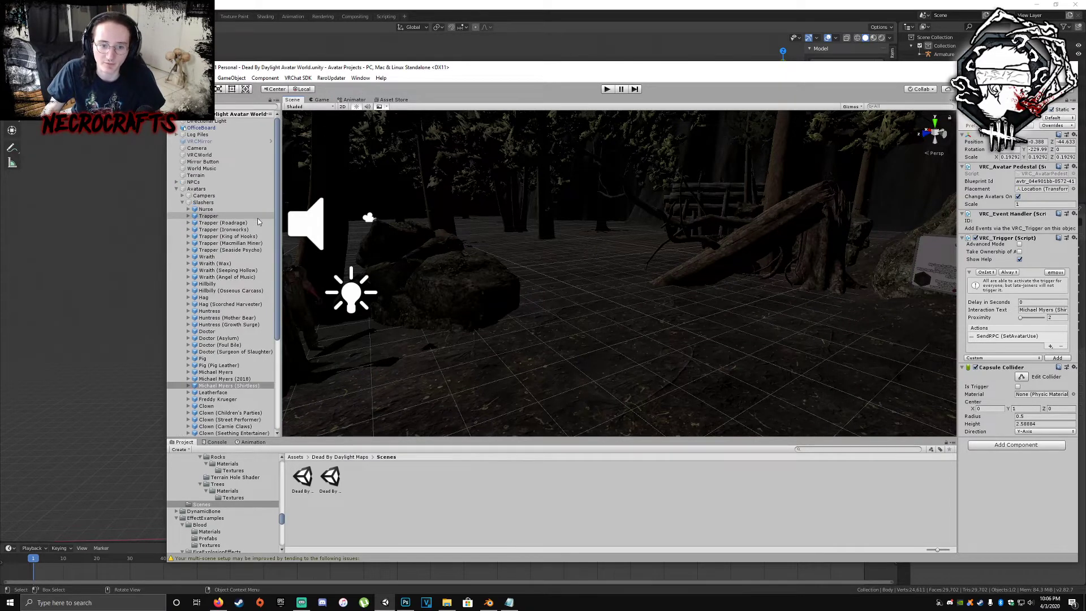
pyautogui.click(182, 203)
pyautogui.moveTo(526, 322); pyautogui.dragTo(461, 295, button='right')
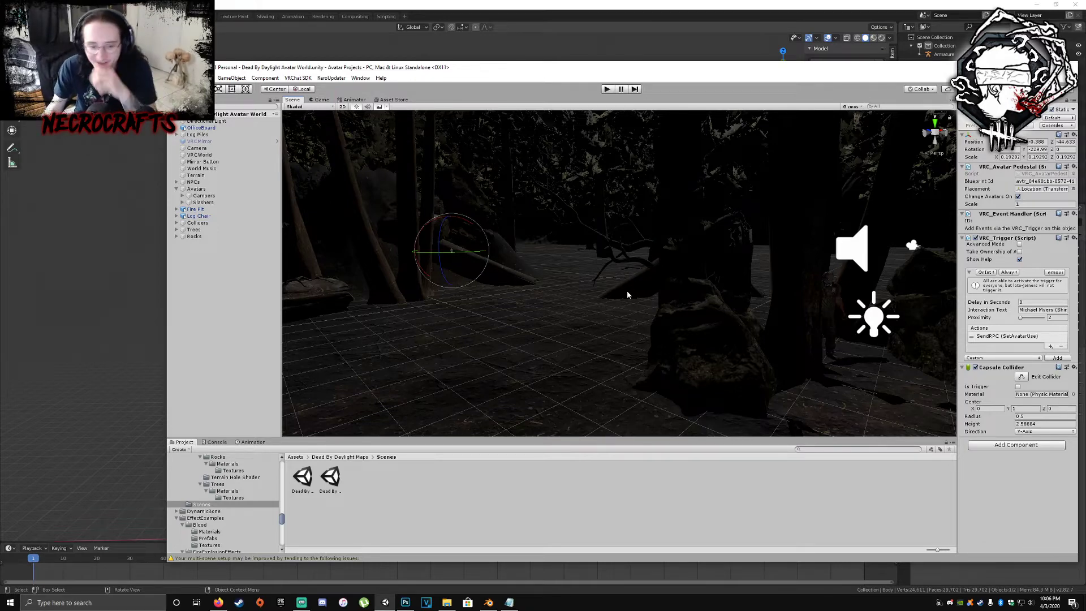
pyautogui.moveTo(533, 279); pyautogui.dragTo(581, 303, button='right')
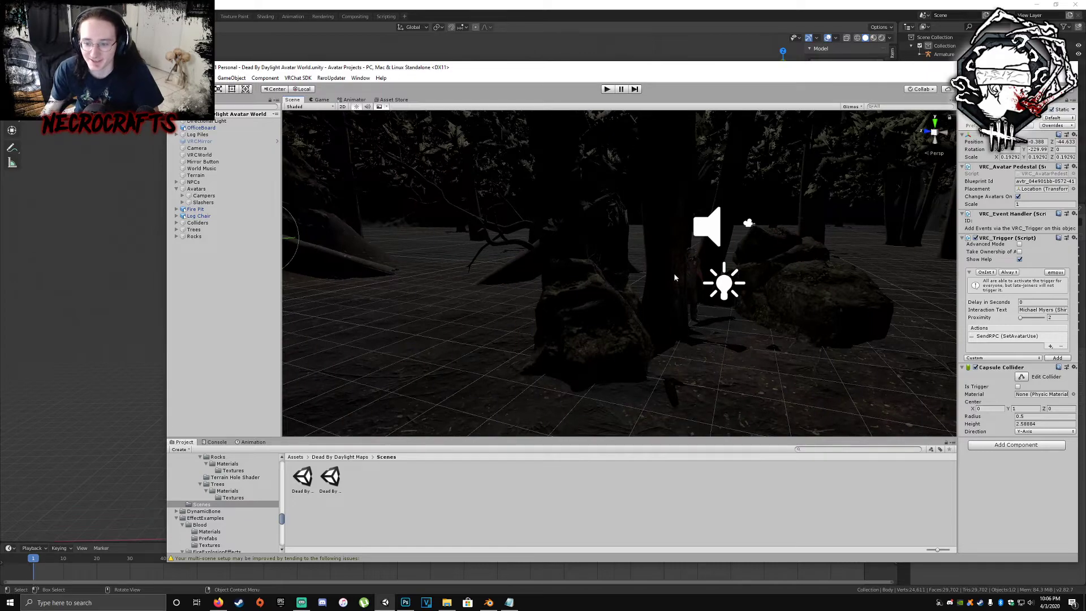
pyautogui.moveTo(522, 357); pyautogui.dragTo(424, 310, button='right')
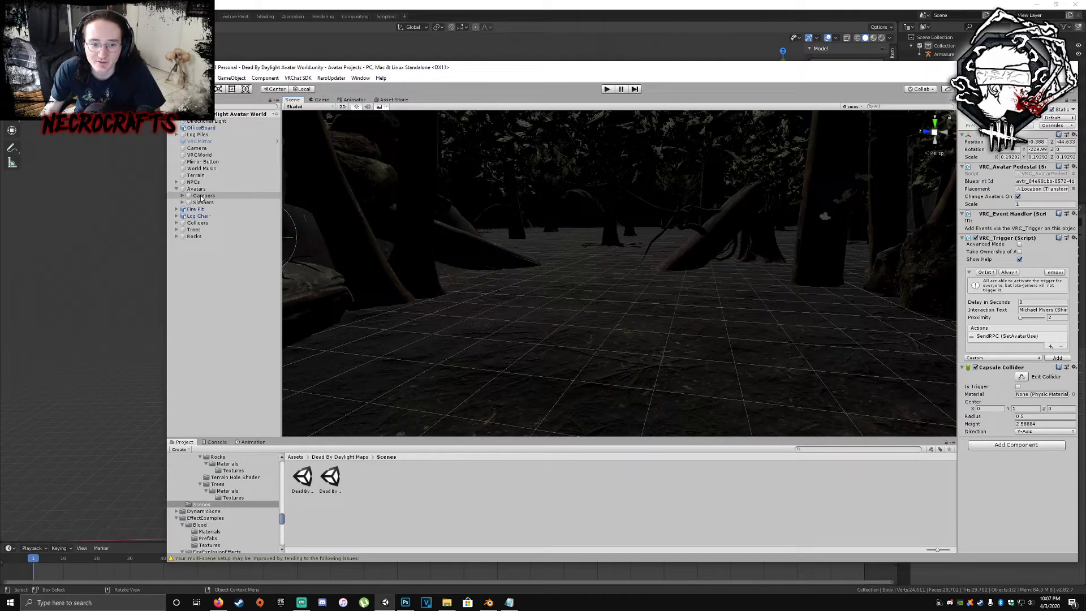
# - Expand the Campers group, frame the Jake Park pedestal and duplicate it, selecting the copy
pyautogui.click(181, 196)
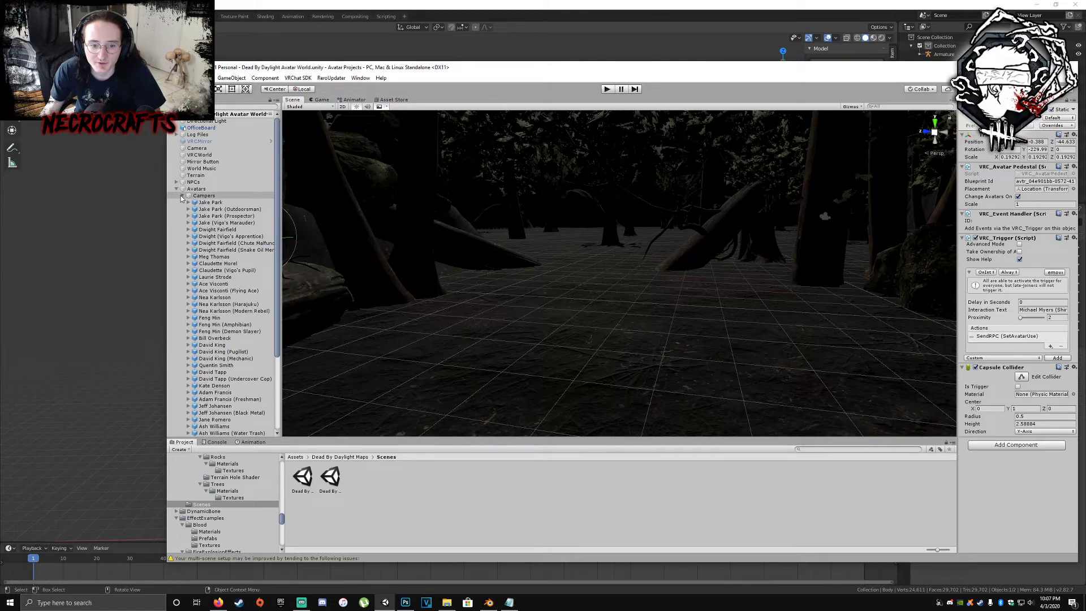
pyautogui.doubleClick(220, 203)
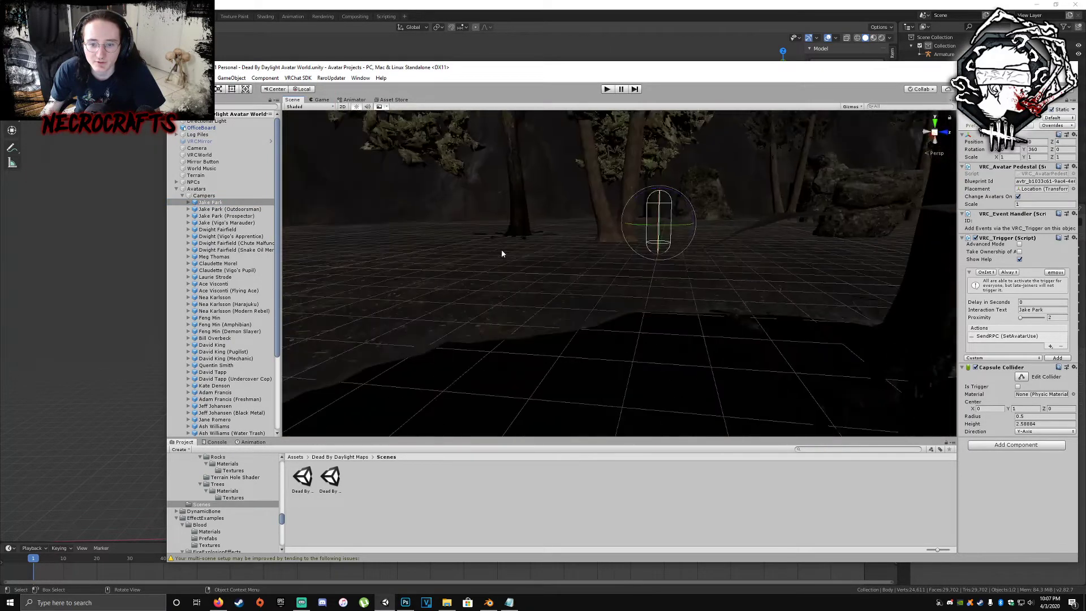
pyautogui.moveTo(501, 253); pyautogui.dragTo(310, 261, button='middle')
pyautogui.hotkey('ctrl', 'd')
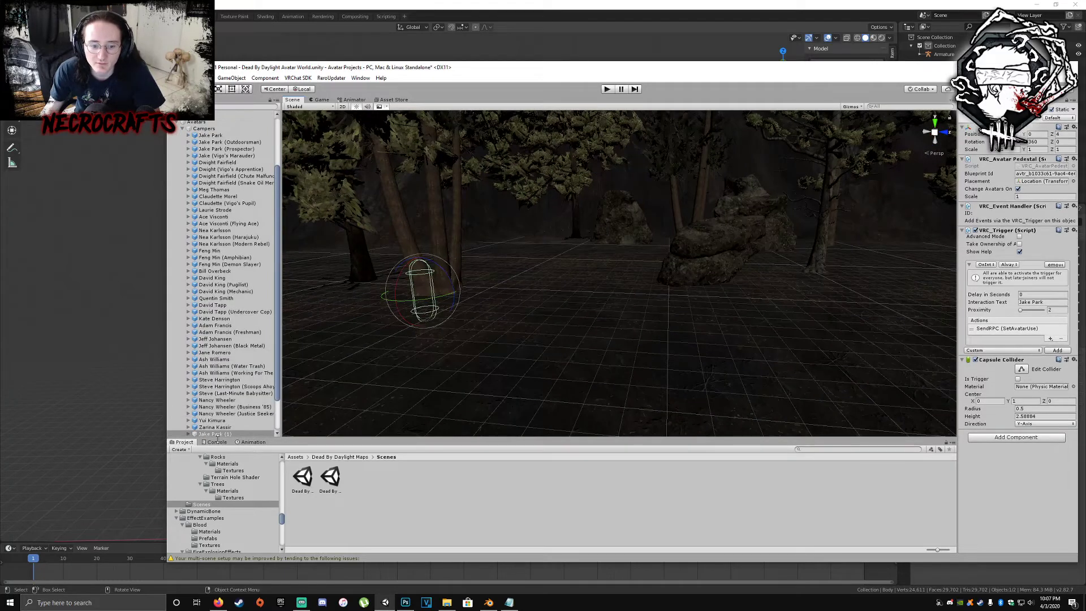
pyautogui.click(218, 434)
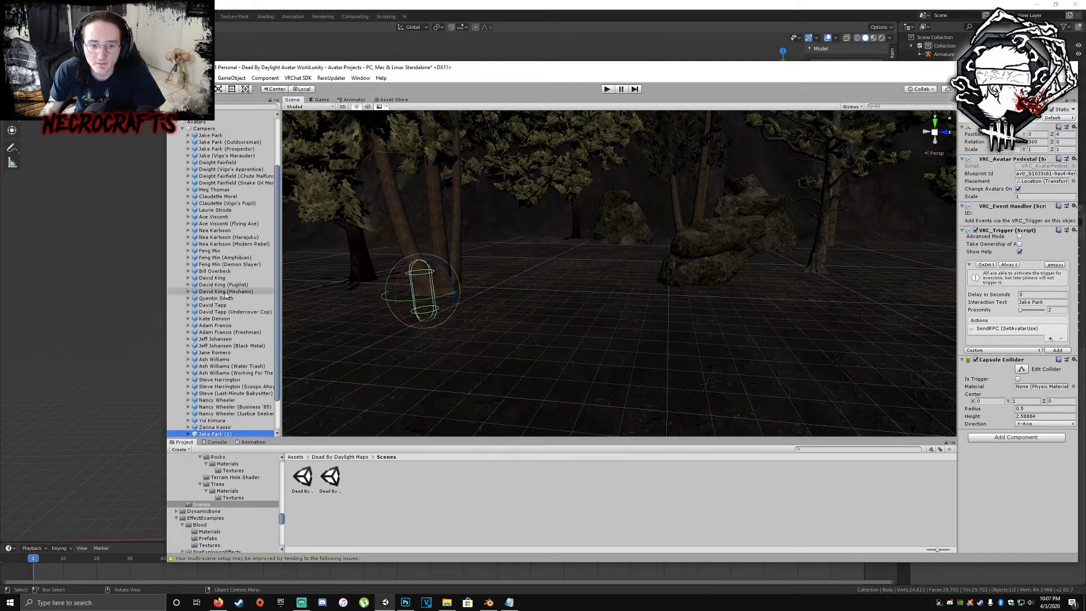
pyautogui.rightClick(243, 434)
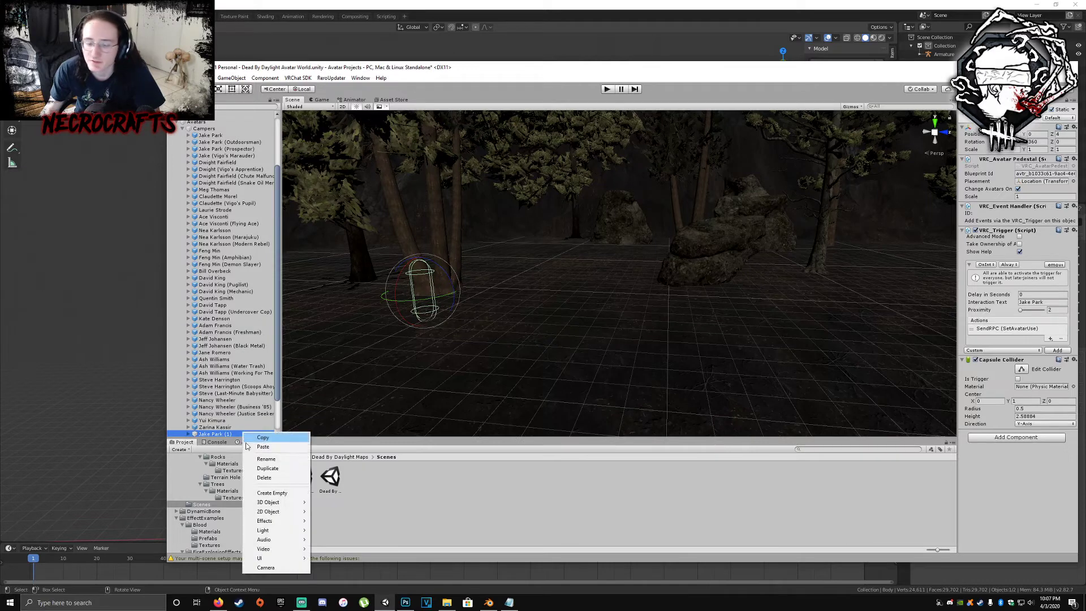
pyautogui.click(265, 478)
pyautogui.hotkey('ctrl', 'z')
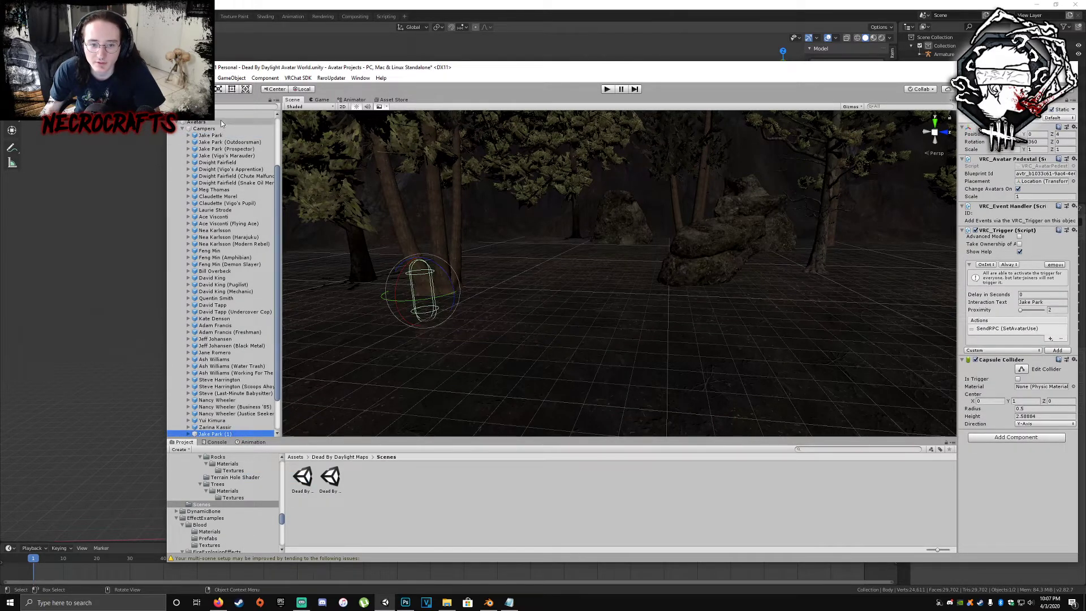
# - Move the duplicate Jake Park pedestal to about Z 1.87 and scale it down uniformly to about 0.244
pyautogui.press('w')
pyautogui.scroll(-2, 455, 313)
pyautogui.moveTo(466, 284); pyautogui.dragTo(635, 313)
pyautogui.scroll(-3, 654, 330)
pyautogui.moveTo(653, 330); pyautogui.dragTo(525, 311, button='right')
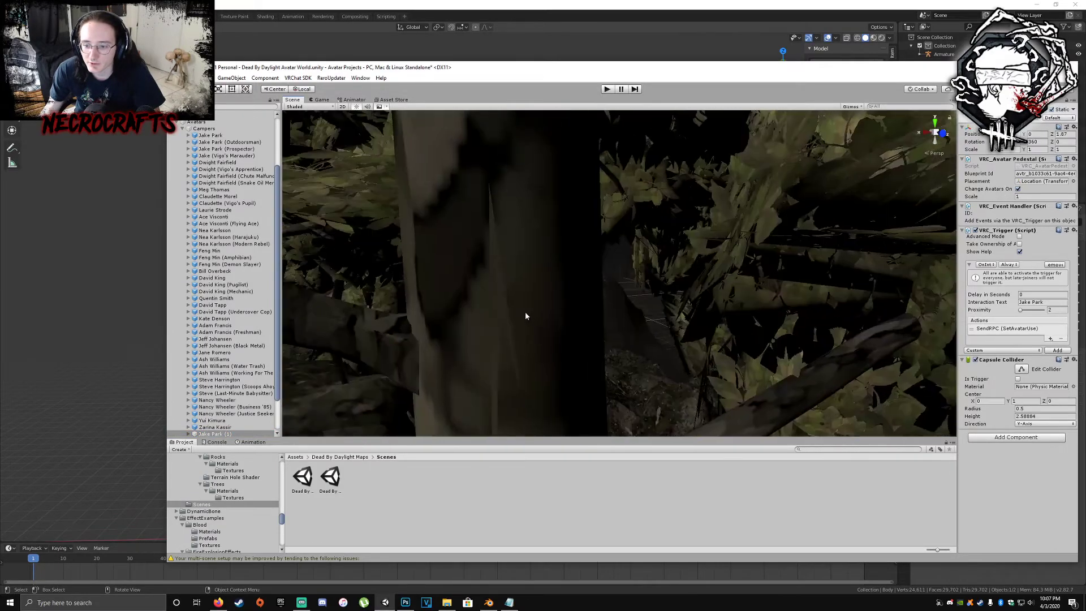
pyautogui.moveTo(525, 311); pyautogui.dragTo(497, 294, button='middle')
pyautogui.moveTo(497, 294); pyautogui.dragTo(339, 293, button='right')
pyautogui.moveTo(339, 293); pyautogui.dragTo(533, 291, button='middle')
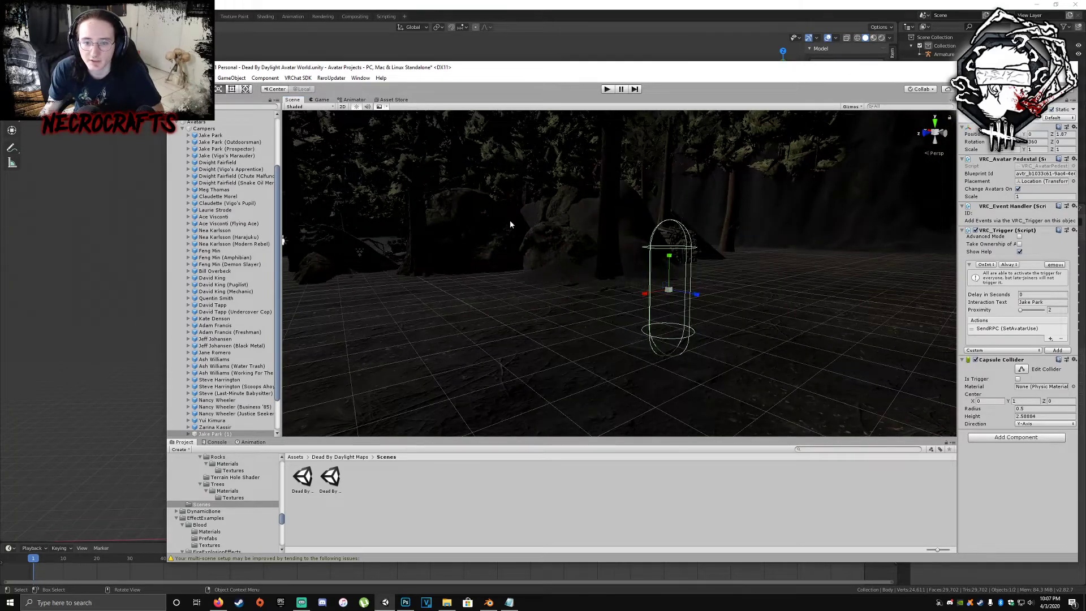
pyautogui.moveTo(672, 290)
pyautogui.mouseDown()
pyautogui.moveTo(645, 301)
pyautogui.moveTo(668, 298)
pyautogui.mouseUp()
# - Look around the forest surrounding the scaled-down Jake Park duplicate, examining the open ground, rocks and trees
pyautogui.moveTo(669, 298); pyautogui.dragTo(581, 286, button='right')
pyautogui.moveTo(582, 286); pyautogui.dragTo(450, 284, button='middle')
pyautogui.moveTo(498, 283); pyautogui.dragTo(469, 302, button='right')
pyautogui.moveTo(470, 301); pyautogui.dragTo(531, 287, button='middle')
pyautogui.scroll(-5, 530, 288)
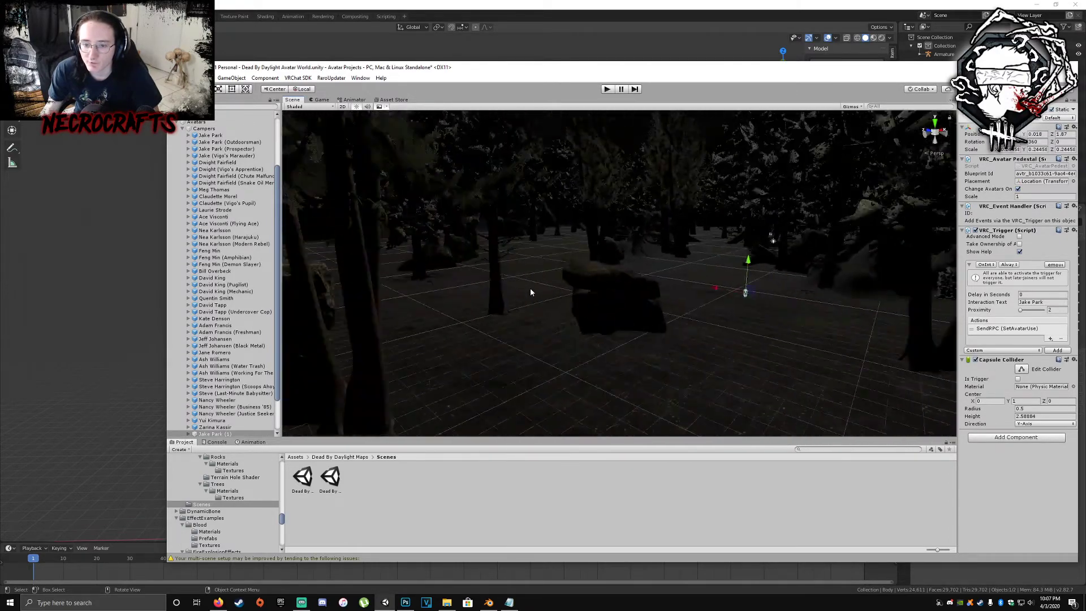
pyautogui.scroll(2, 530, 287)
pyautogui.moveTo(527, 294); pyautogui.dragTo(682, 232, button='right')
pyautogui.moveTo(683, 232); pyautogui.dragTo(541, 219, button='middle')
pyautogui.moveTo(541, 220); pyautogui.dragTo(630, 218, button='right')
pyautogui.scroll(-7, 639, 222)
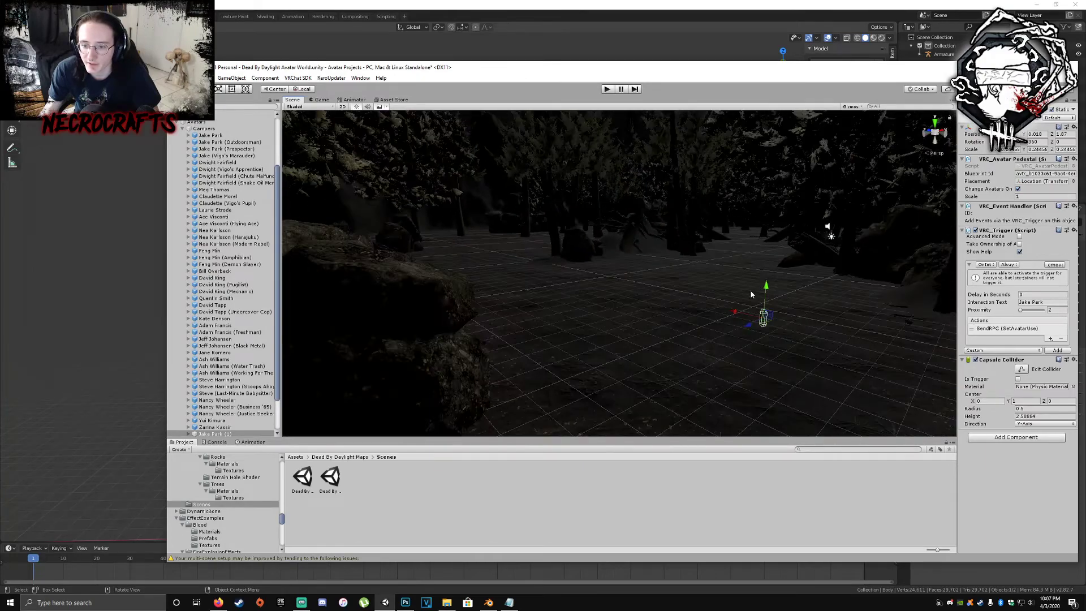
pyautogui.moveTo(459, 238); pyautogui.dragTo(538, 230, button='right')
pyautogui.moveTo(538, 230); pyautogui.dragTo(531, 230, button='middle')
pyautogui.moveTo(531, 230); pyautogui.dragTo(587, 261, button='right')
pyautogui.moveTo(586, 261); pyautogui.dragTo(528, 277, button='middle')
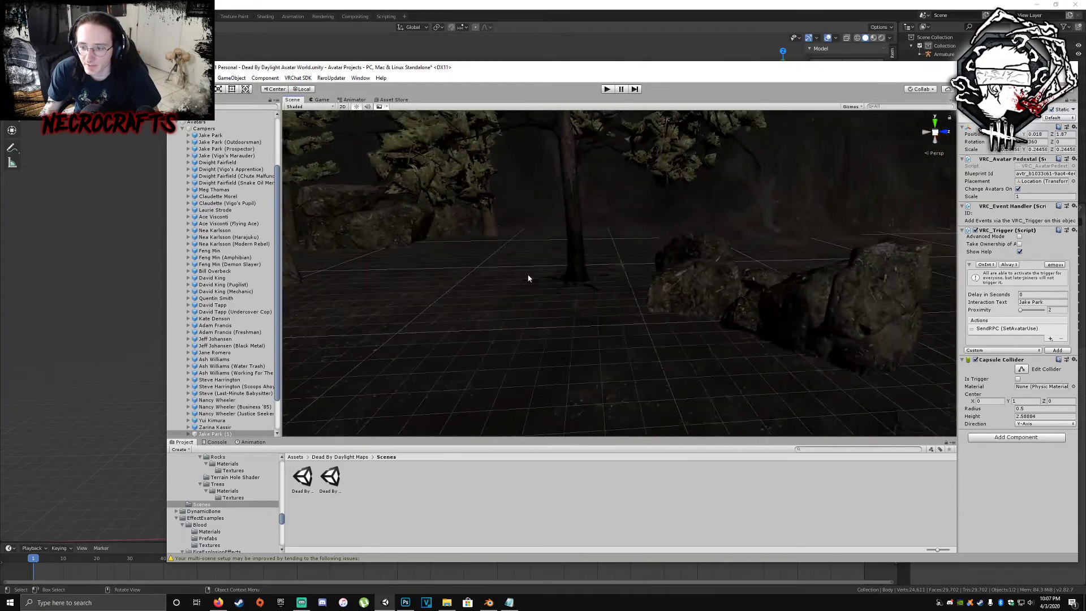
pyautogui.moveTo(528, 276); pyautogui.dragTo(635, 300, button='right')
pyautogui.moveTo(635, 300); pyautogui.dragTo(528, 315, button='middle')
pyautogui.moveTo(528, 315); pyautogui.dragTo(689, 281, button='right')
# - Move the scaled-down Jake Park duplicate along the Z axis to about -7.55
pyautogui.moveTo(616, 272); pyautogui.dragTo(860, 267, button='right')
pyautogui.moveTo(780, 273); pyautogui.dragTo(703, 277, button='middle')
pyautogui.moveTo(704, 277); pyautogui.dragTo(721, 276, button='right')
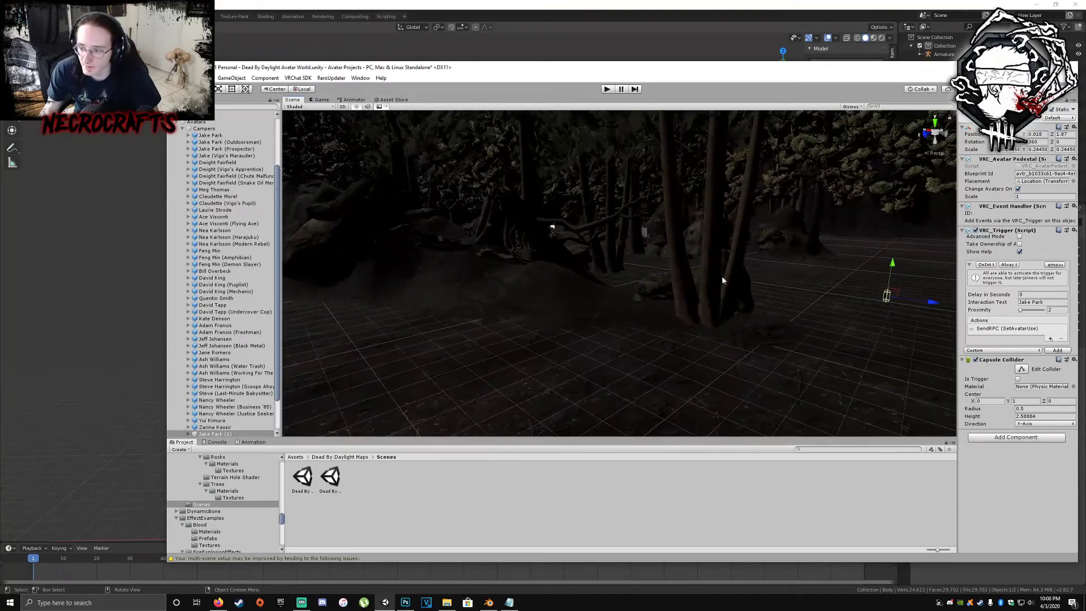
pyautogui.moveTo(722, 276); pyautogui.dragTo(615, 281, button='middle')
pyautogui.moveTo(616, 281); pyautogui.dragTo(526, 295, button='right')
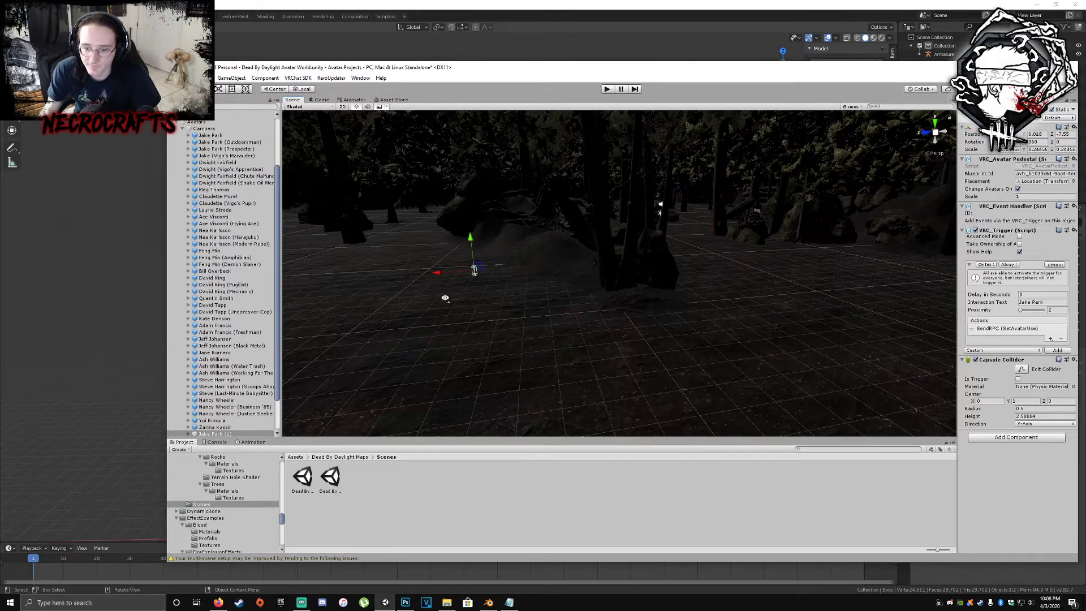
# - Fly through the avatar world to examine its tree groups, rock clusters, terrain edges and fallen trunks
pyautogui.moveTo(445, 298); pyautogui.dragTo(591, 306, button='right')
pyautogui.moveTo(591, 305); pyautogui.dragTo(878, 286, button='middle')
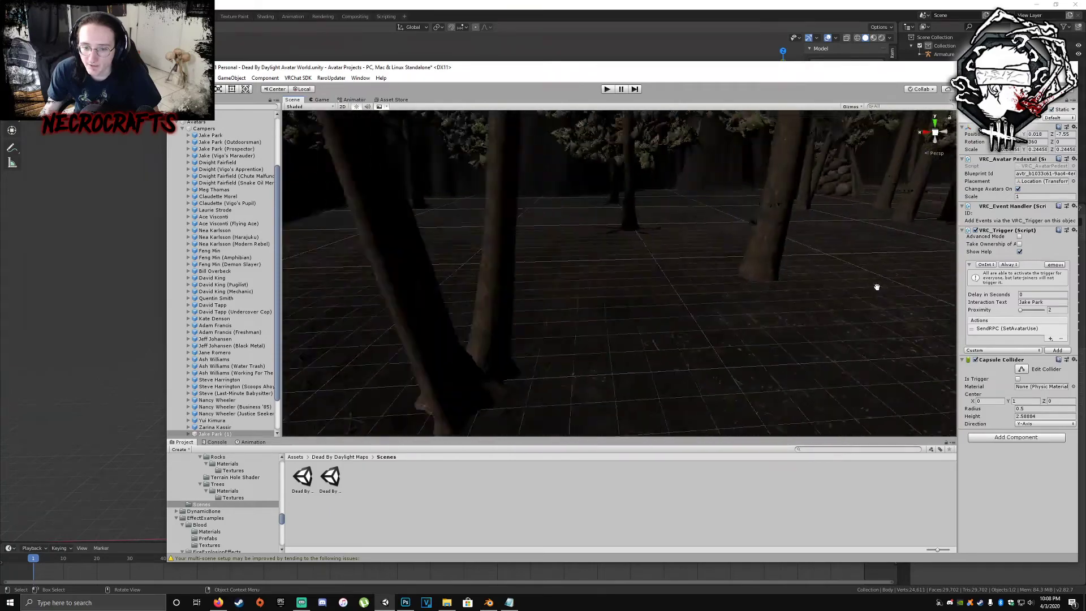
pyautogui.moveTo(877, 286); pyautogui.dragTo(434, 290, button='right')
pyautogui.moveTo(433, 291); pyautogui.dragTo(562, 272, button='middle')
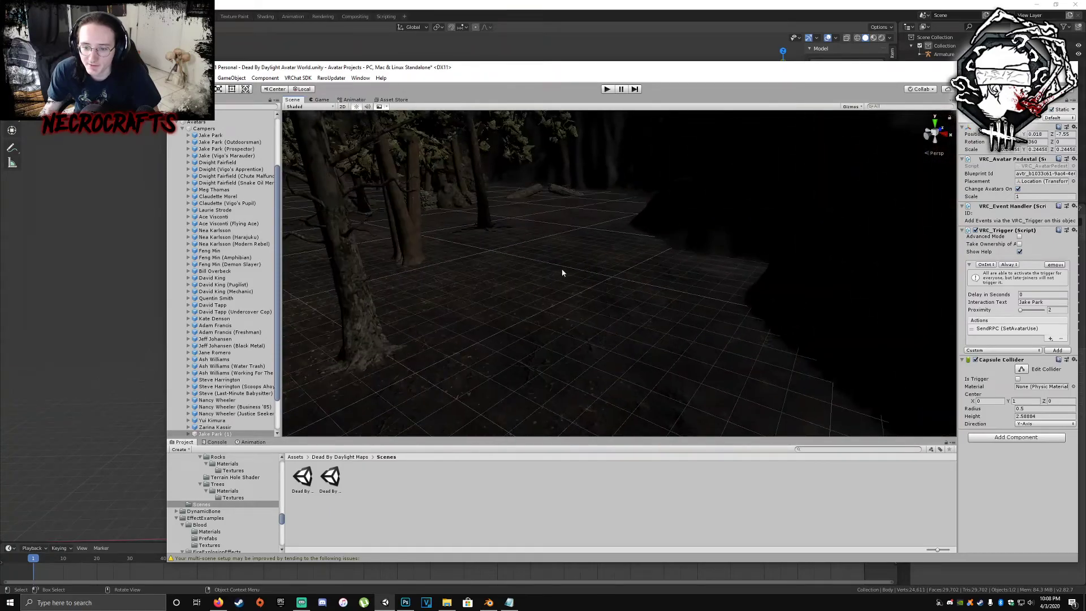
pyautogui.moveTo(562, 273); pyautogui.dragTo(724, 255, button='right')
pyautogui.moveTo(724, 255); pyautogui.dragTo(771, 250, button='middle')
pyautogui.moveTo(770, 251); pyautogui.dragTo(822, 284, button='right')
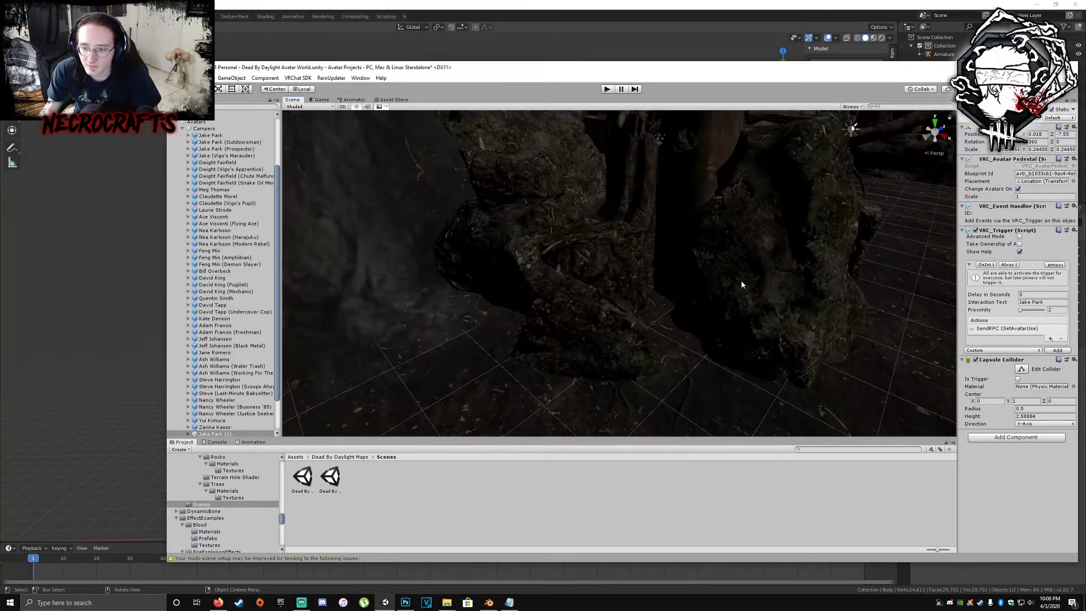
pyautogui.moveTo(657, 276); pyautogui.dragTo(580, 296, button='middle')
pyautogui.scroll(5, 592, 268)
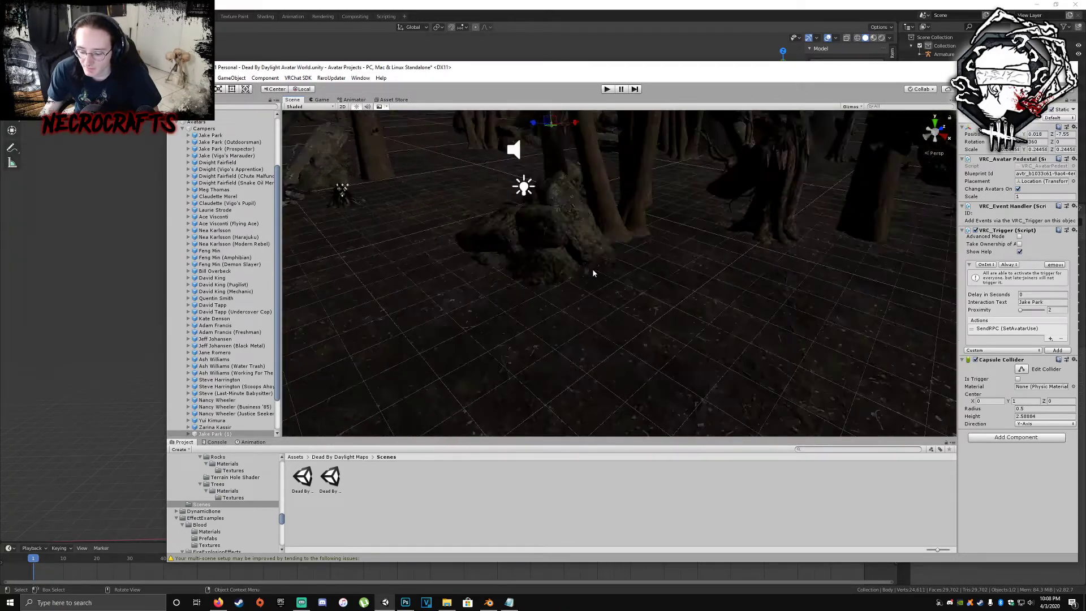
pyautogui.moveTo(597, 267); pyautogui.dragTo(649, 226, button='right')
pyautogui.moveTo(649, 226); pyautogui.dragTo(523, 251, button='middle')
pyautogui.moveTo(602, 260); pyautogui.dragTo(674, 249, button='right')
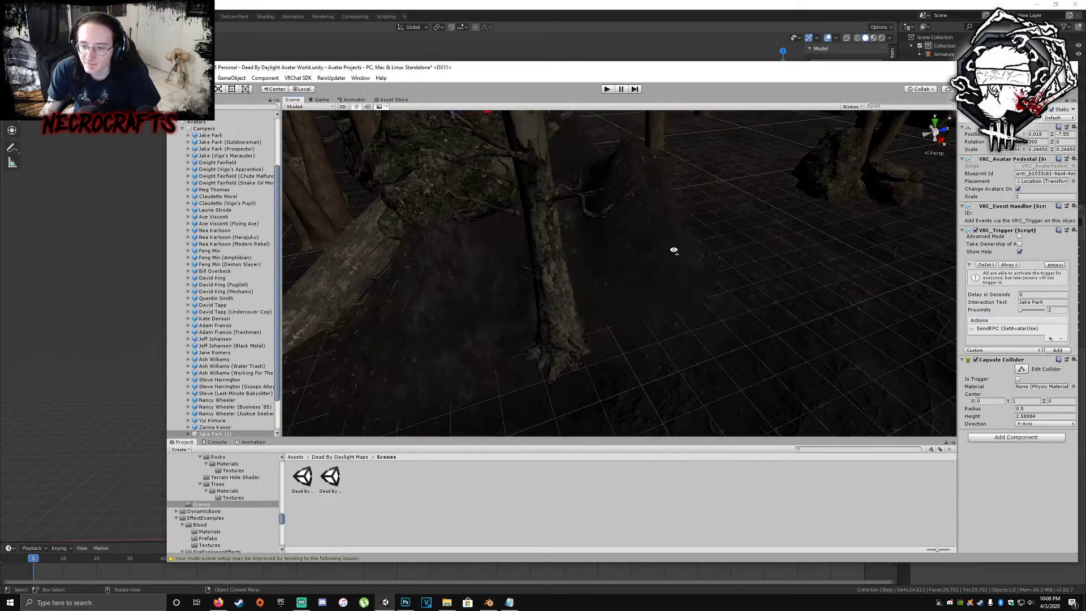
pyautogui.moveTo(673, 249); pyautogui.dragTo(758, 254, button='middle')
pyautogui.moveTo(758, 254); pyautogui.dragTo(731, 286, button='right')
# - Reposition the scaled-down Jake Park duplicate along the Z axis to about -0.18
pyautogui.moveTo(604, 253); pyautogui.dragTo(544, 369, button='right')
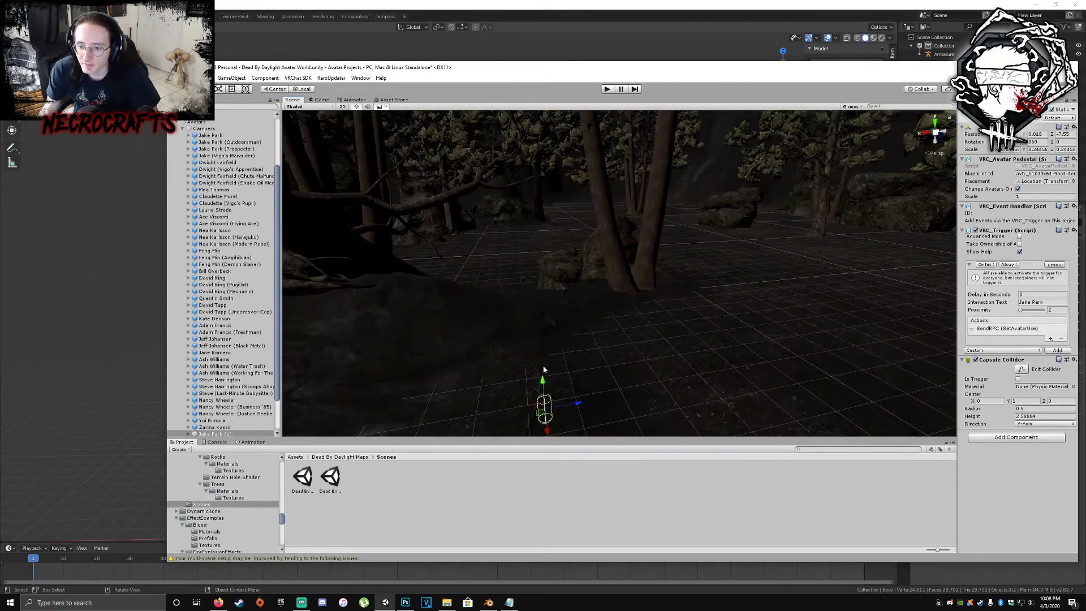
pyautogui.moveTo(598, 400); pyautogui.dragTo(877, 344)
pyautogui.moveTo(621, 298); pyautogui.dragTo(814, 302, button='right')
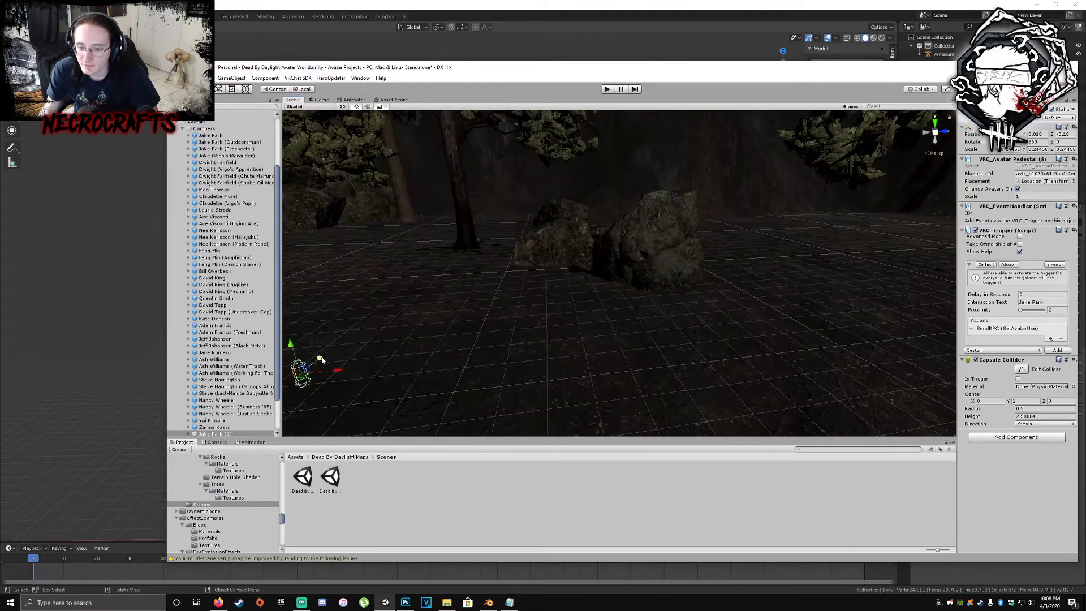
# - Move the scaled-down Jake Park duplicate across the forest along the Z axis to about 32.87, beside the large rock
pyautogui.moveTo(321, 358); pyautogui.dragTo(451, 250)
pyautogui.moveTo(566, 277); pyautogui.dragTo(413, 258, button='right')
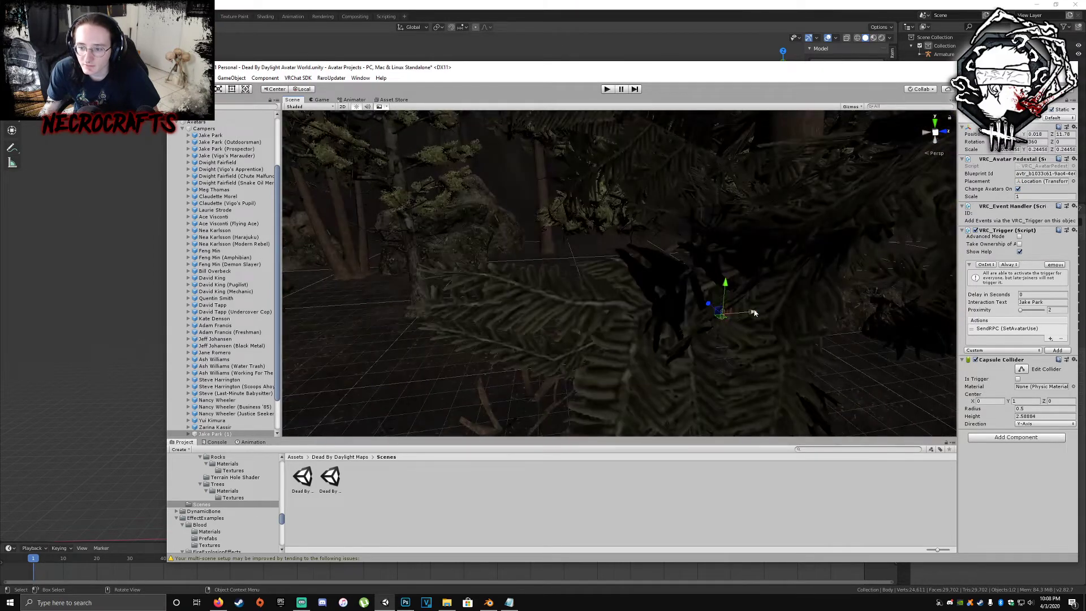
pyautogui.moveTo(754, 313); pyautogui.dragTo(453, 314)
pyautogui.moveTo(454, 314); pyautogui.dragTo(592, 354, button='right')
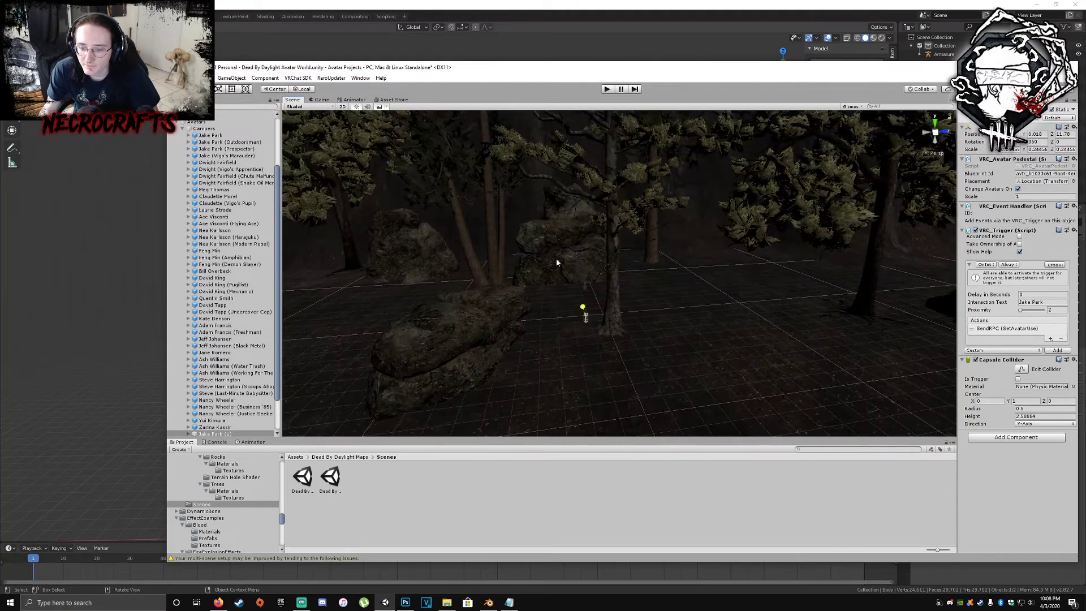
pyautogui.moveTo(527, 239); pyautogui.dragTo(639, 293, button='right')
pyautogui.scroll(5, 630, 304)
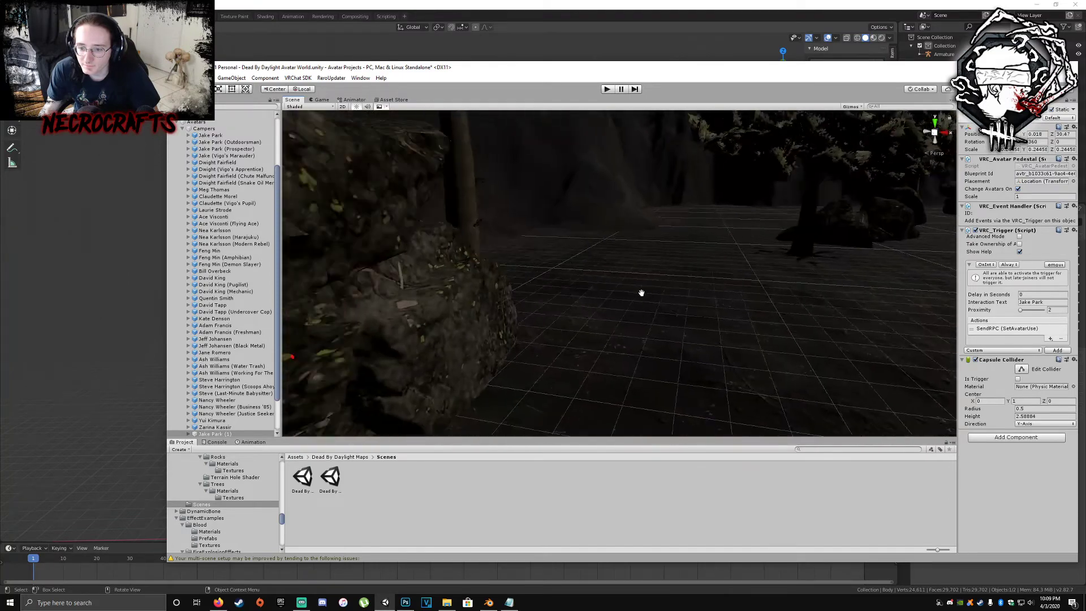
pyautogui.moveTo(640, 293); pyautogui.dragTo(775, 281, button='middle')
pyautogui.moveTo(775, 282); pyautogui.dragTo(734, 330, button='right')
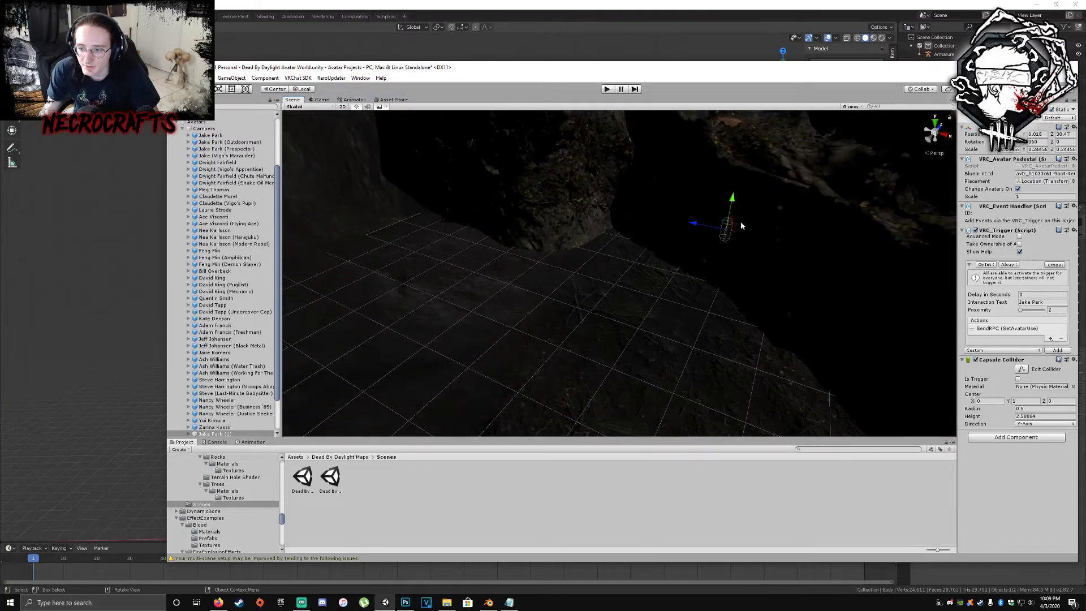
pyautogui.moveTo(735, 226); pyautogui.dragTo(617, 261)
# - Set the scaled-down duplicate's Y rotation to 270 and nudge it to a Z position of about 32.725
pyautogui.press('e')
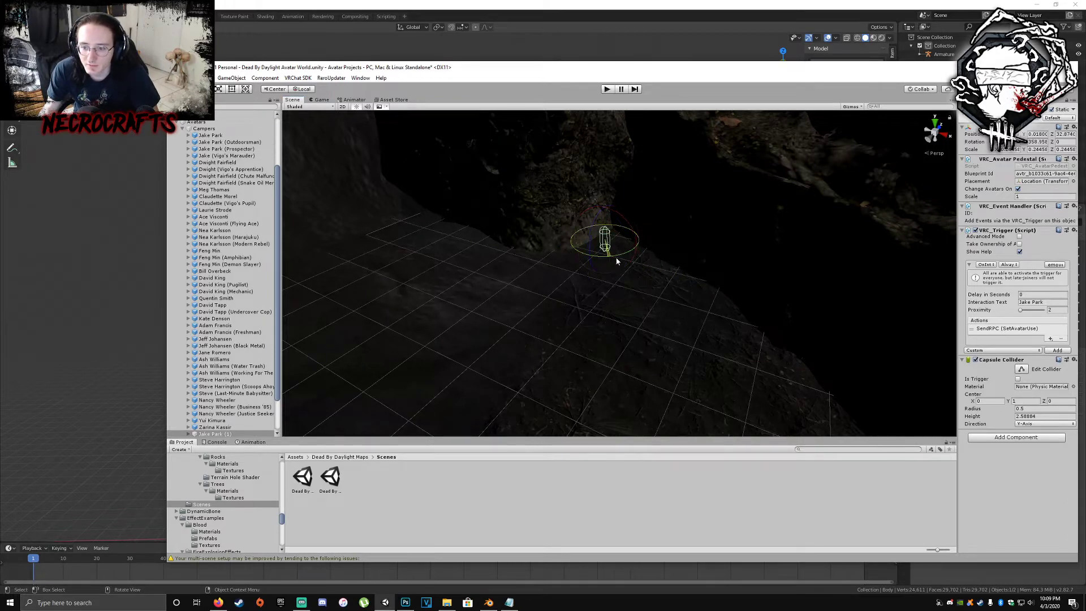
pyautogui.moveTo(728, 220); pyautogui.dragTo(778, 248)
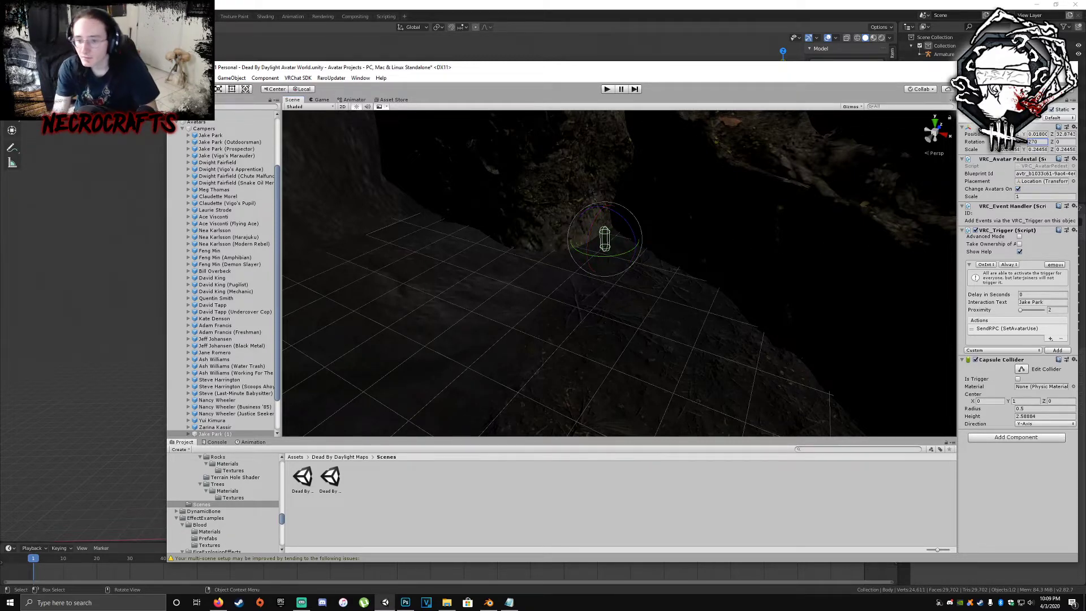
pyautogui.moveTo(738, 238); pyautogui.dragTo(636, 277, button='right')
pyautogui.press('a')
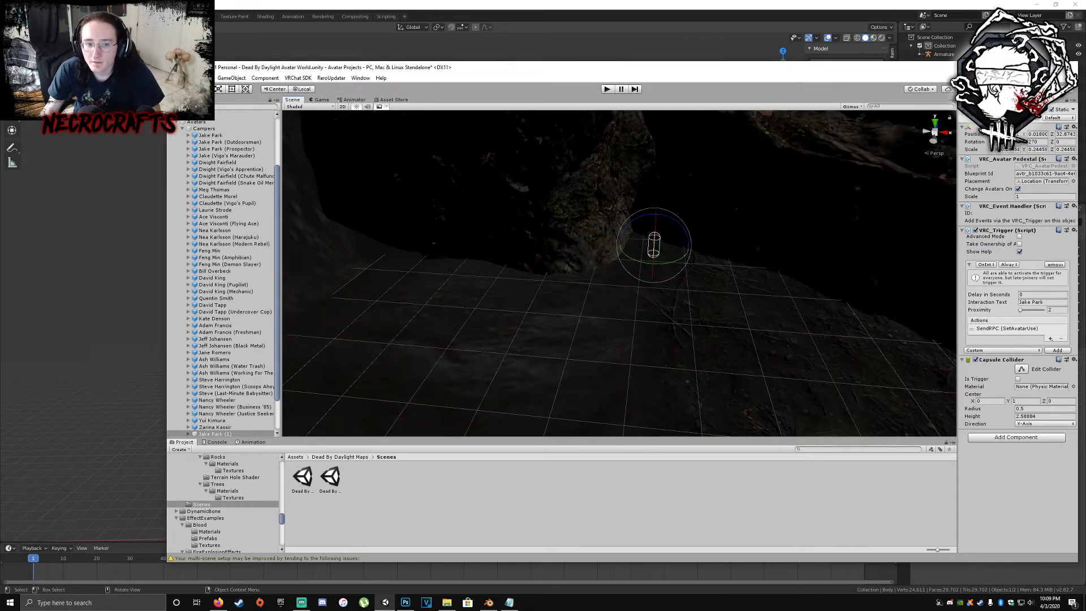
pyautogui.press('w')
pyautogui.moveTo(625, 246); pyautogui.dragTo(633, 246)
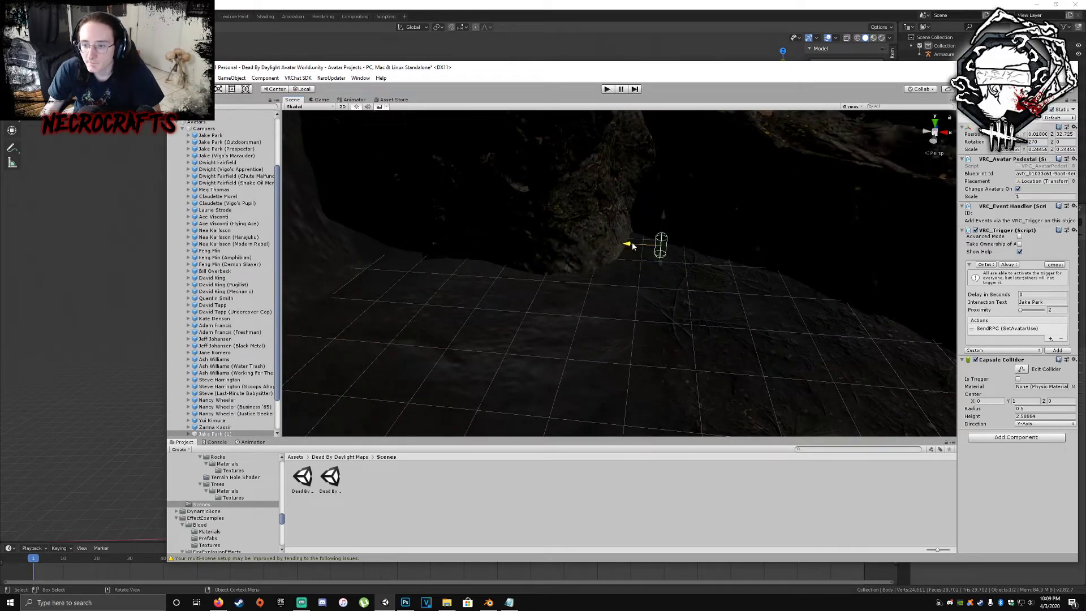
# - Shift the duplicate closer to the rock at Z about 32.957 and turn it around Y to about 240.417
pyautogui.press('w')
pyautogui.moveTo(638, 257); pyautogui.dragTo(557, 287, button='right')
pyautogui.press('d')
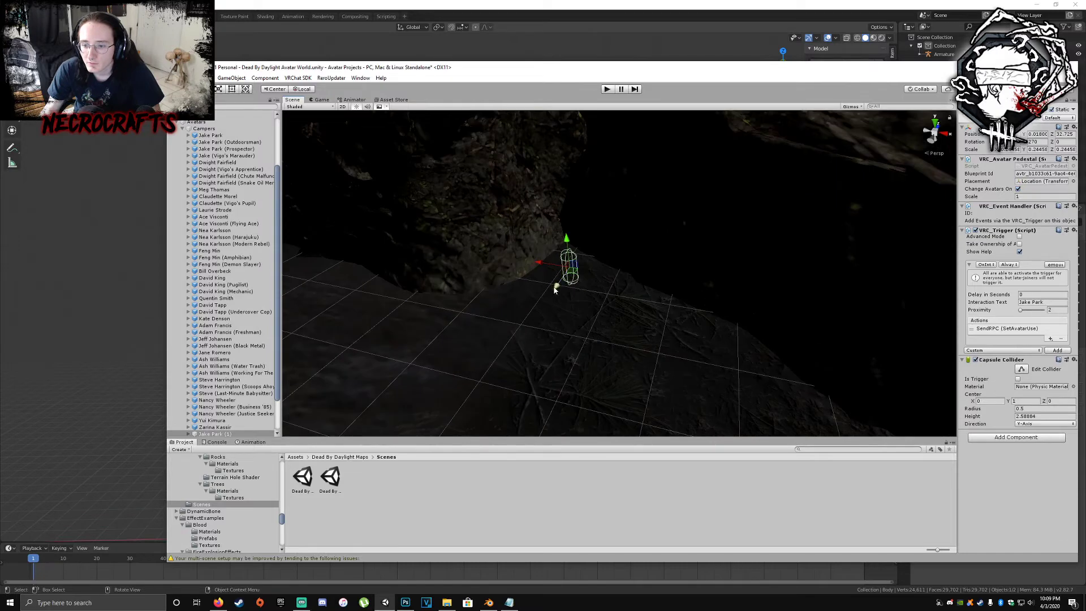
pyautogui.moveTo(556, 288)
pyautogui.mouseDown()
pyautogui.moveTo(569, 272)
pyautogui.moveTo(545, 243)
pyautogui.moveTo(556, 267)
pyautogui.mouseUp()
pyautogui.press('e')
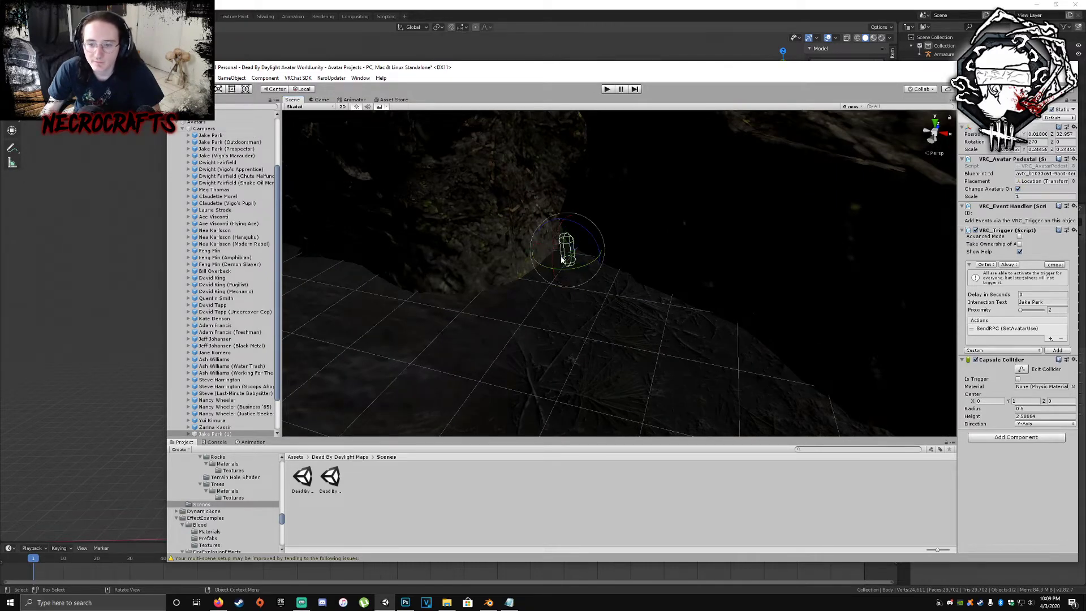
pyautogui.moveTo(602, 271); pyautogui.dragTo(621, 265)
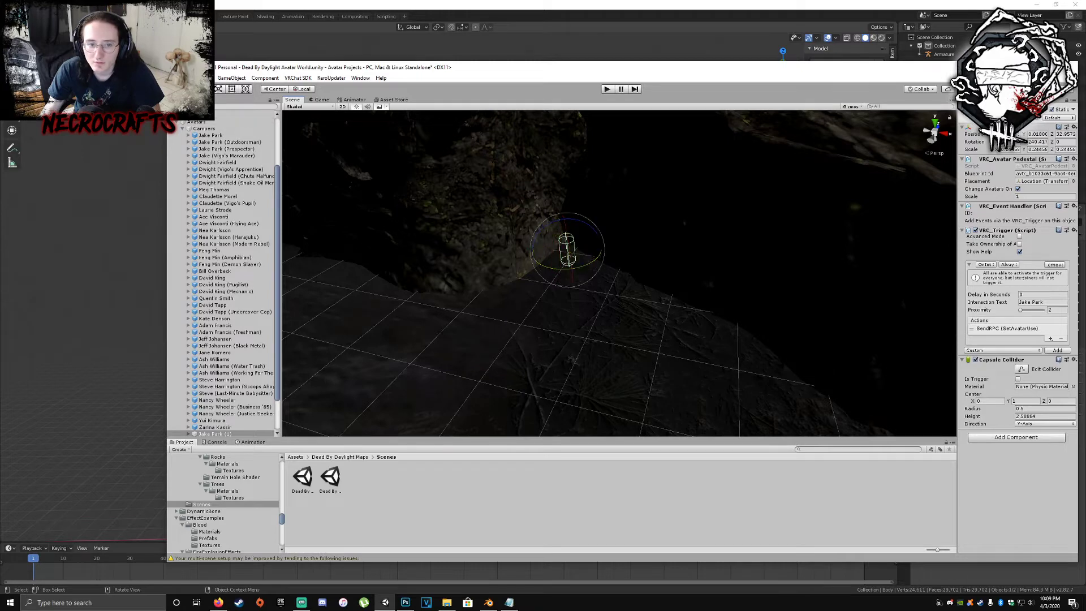
pyautogui.click(177, 89)
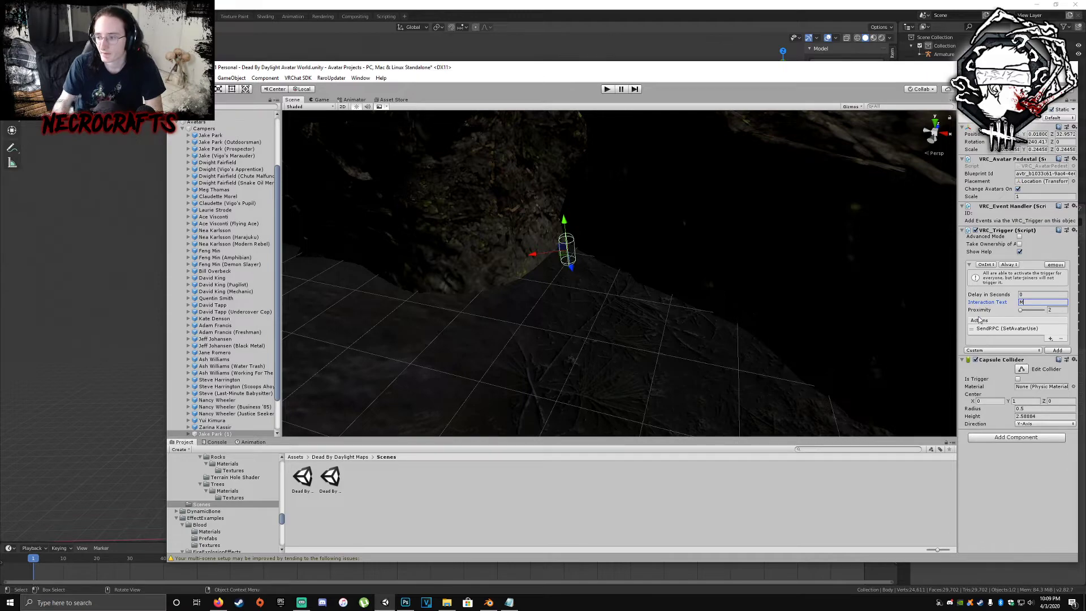
# - Look up the spelling of Mathieu Cote in Firefox and set the duplicate pedestal's interaction text to "Mathieu Cote"
pyautogui.click(217, 602)
pyautogui.hotkey('ctrl', 't')
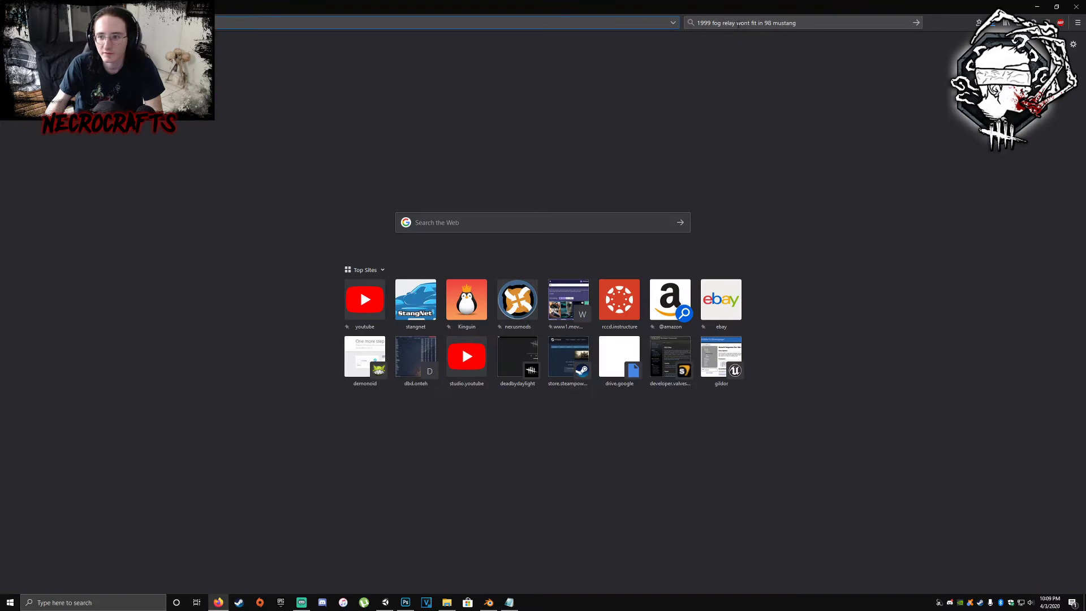
pyautogui.click(737, 23)
pyautogui.write('math')
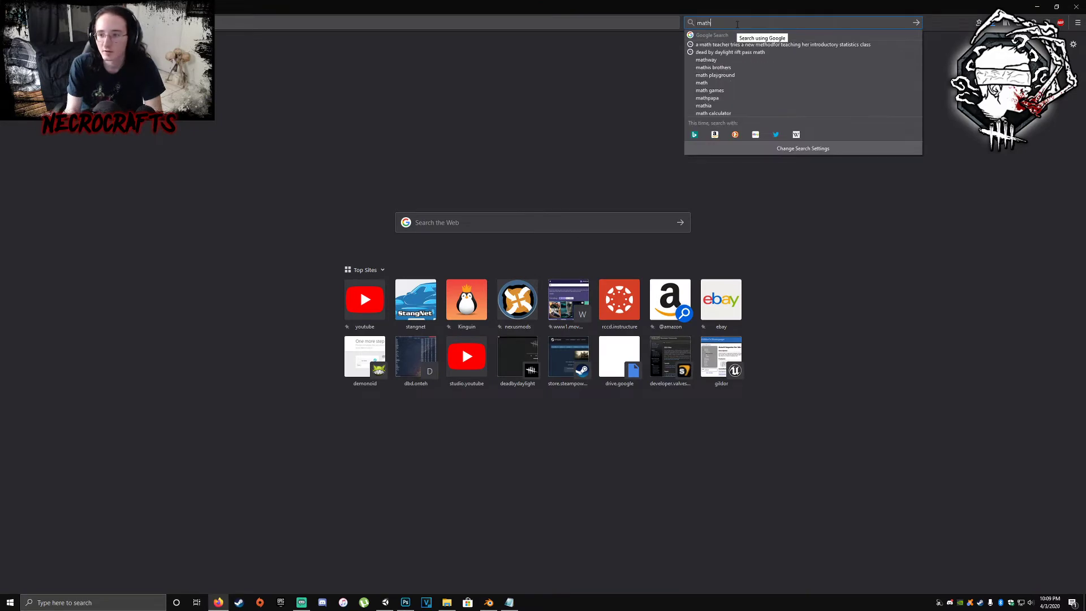
pyautogui.write('ew')
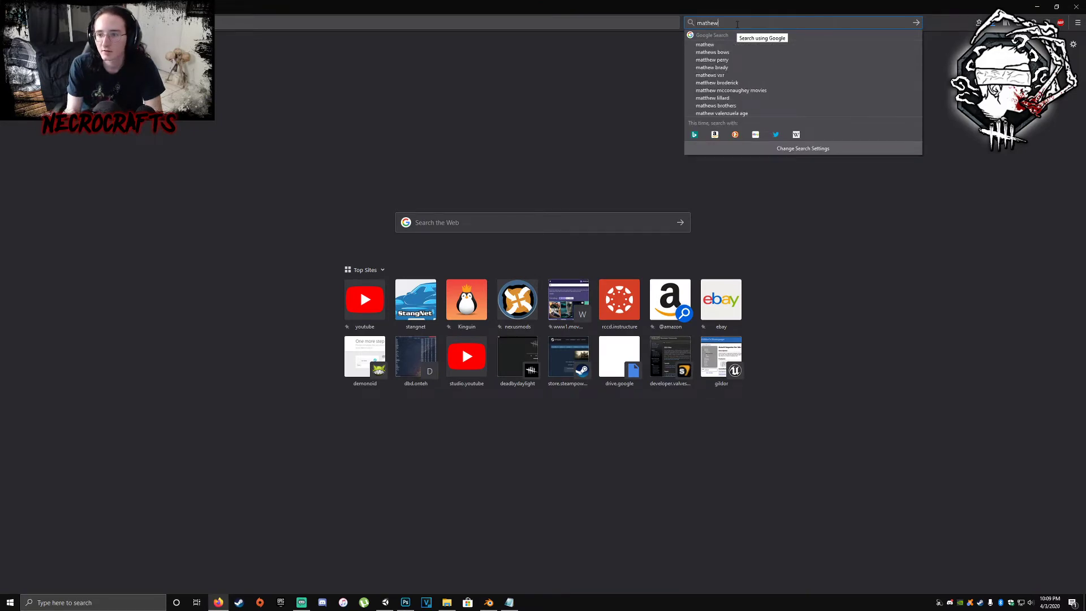
pyautogui.write(' cote')
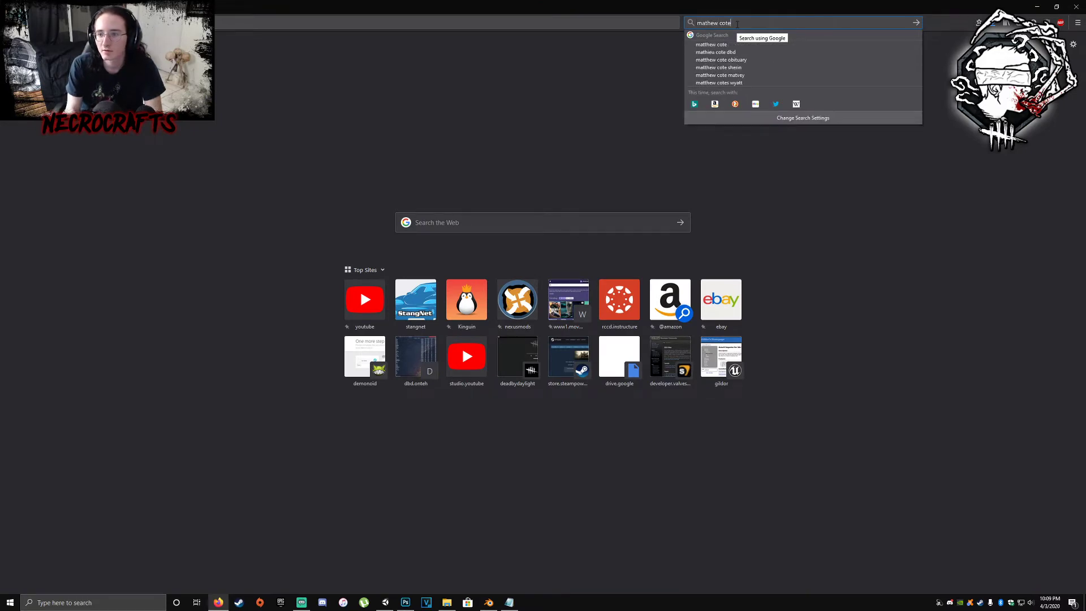
pyautogui.press('Down')
pyautogui.press('Down')
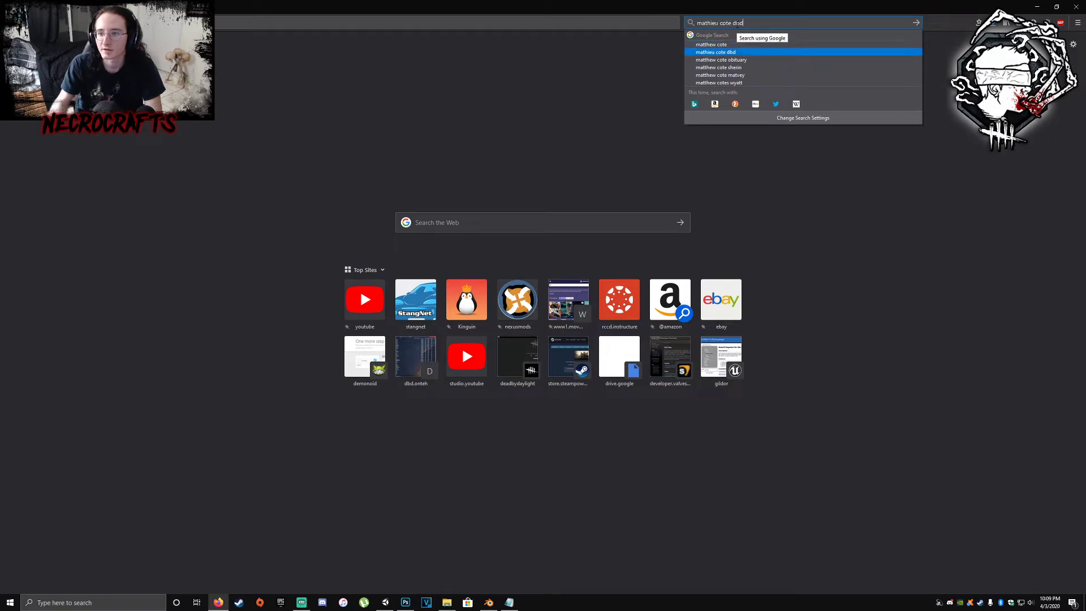
pyautogui.hotkey('shift', 'Home')
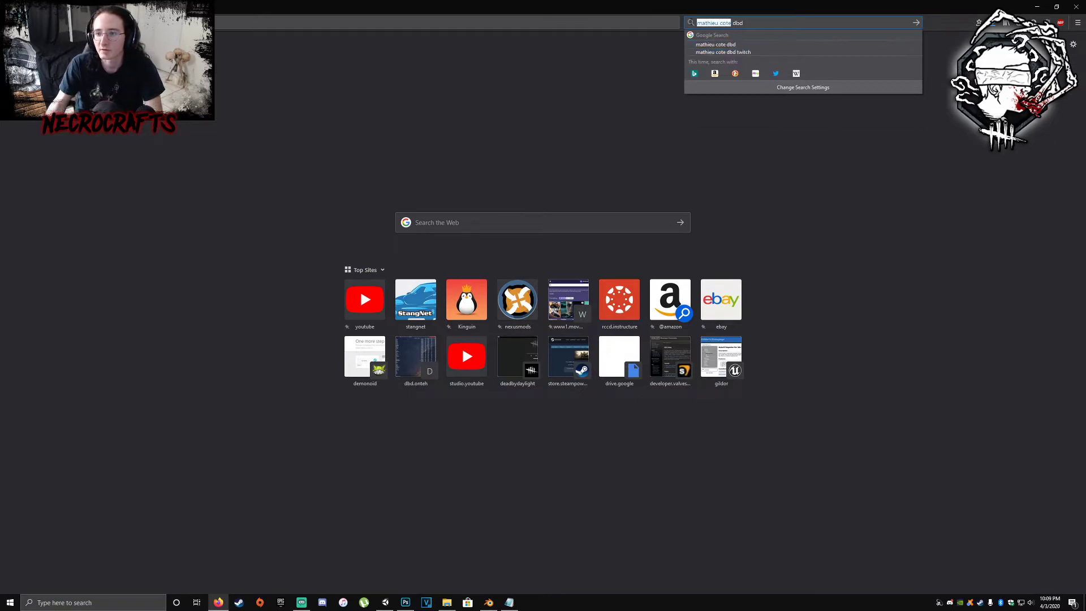
pyautogui.click(1034, 5)
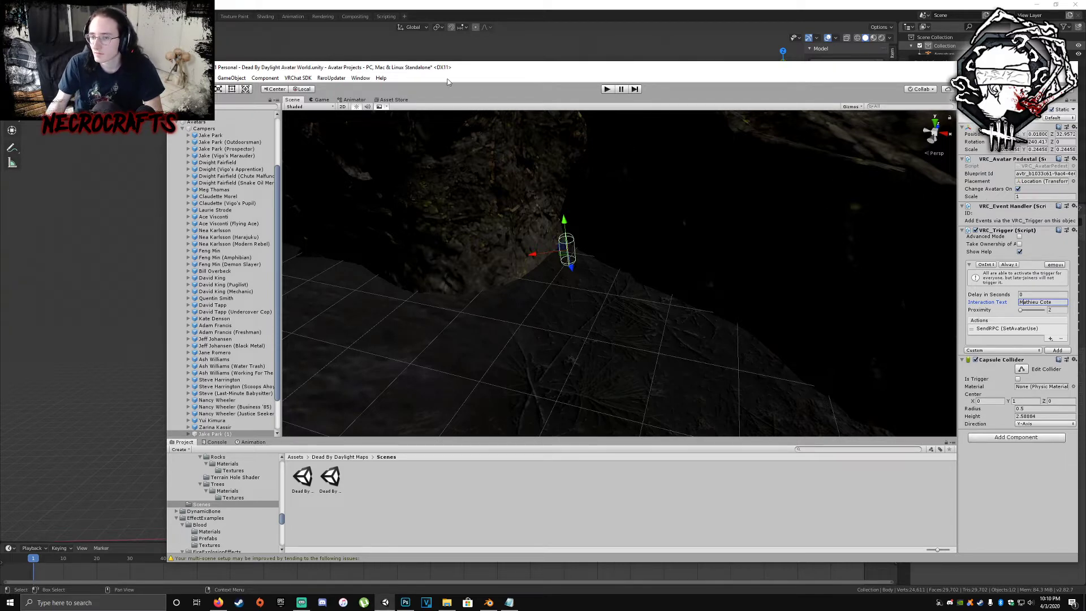
# - Browse the uploaded avatars in the VRChat SDK control panel and copy the blueprint ID for the new pedestal
pyautogui.click(298, 78)
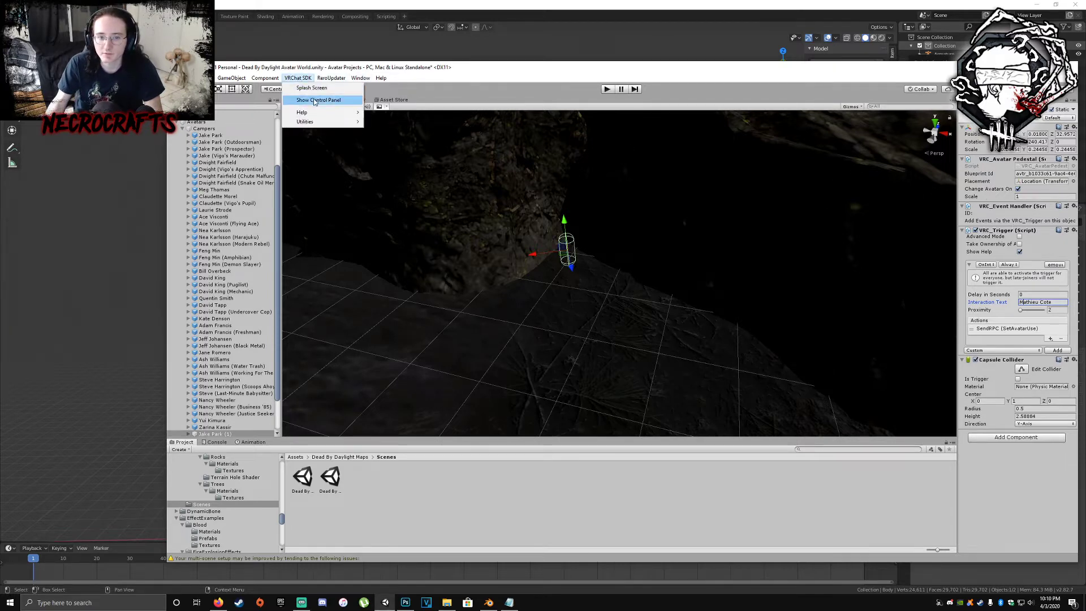
pyautogui.click(314, 101)
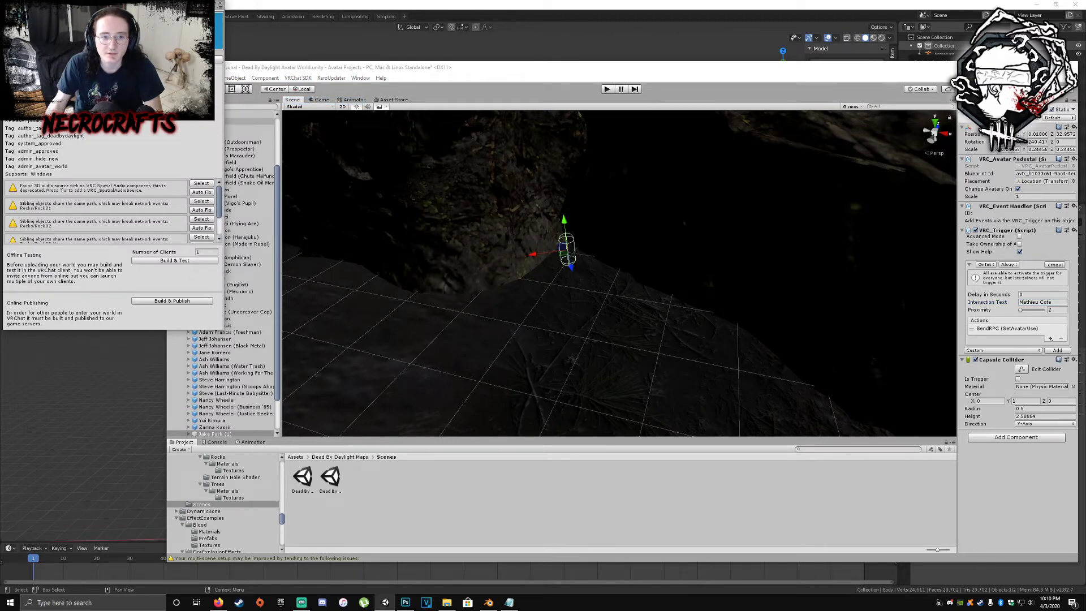
pyautogui.click(140, 60)
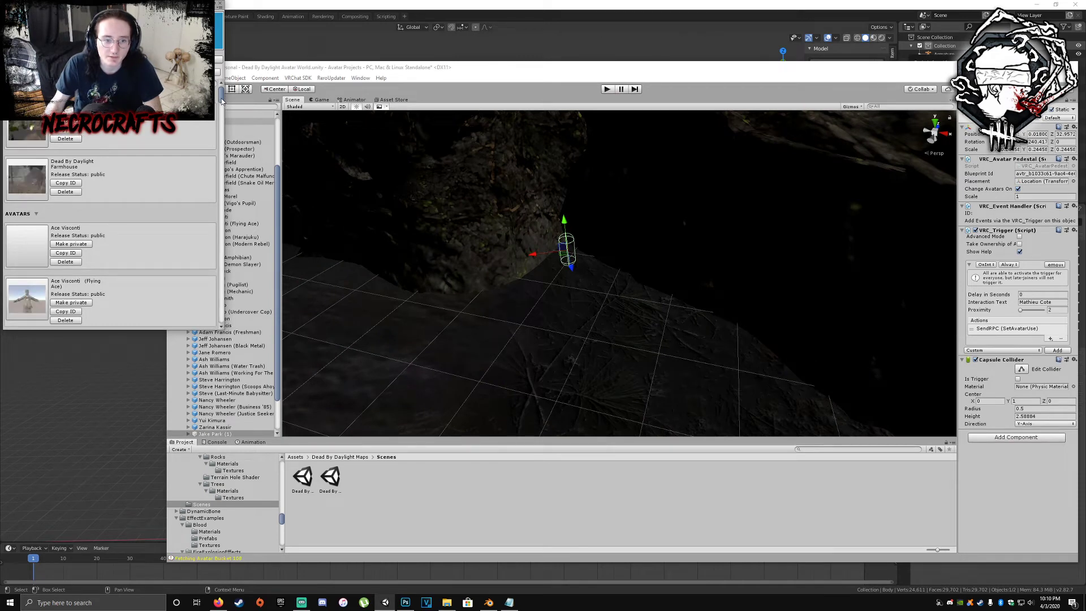
pyautogui.moveTo(222, 100); pyautogui.dragTo(222, 328)
pyautogui.scroll(10, 121, 274)
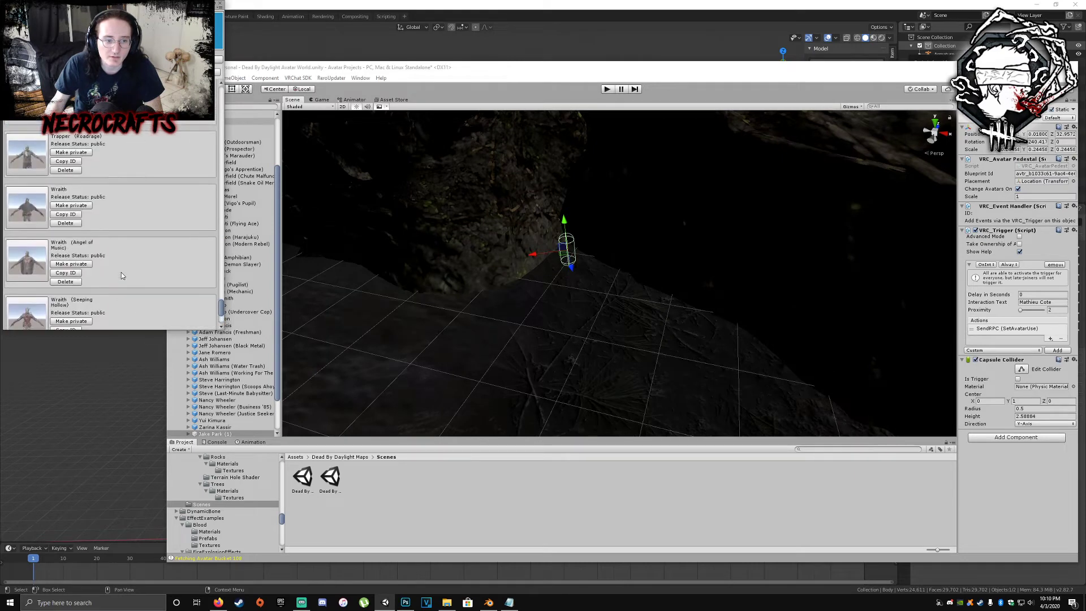
pyautogui.scroll(8, 121, 273)
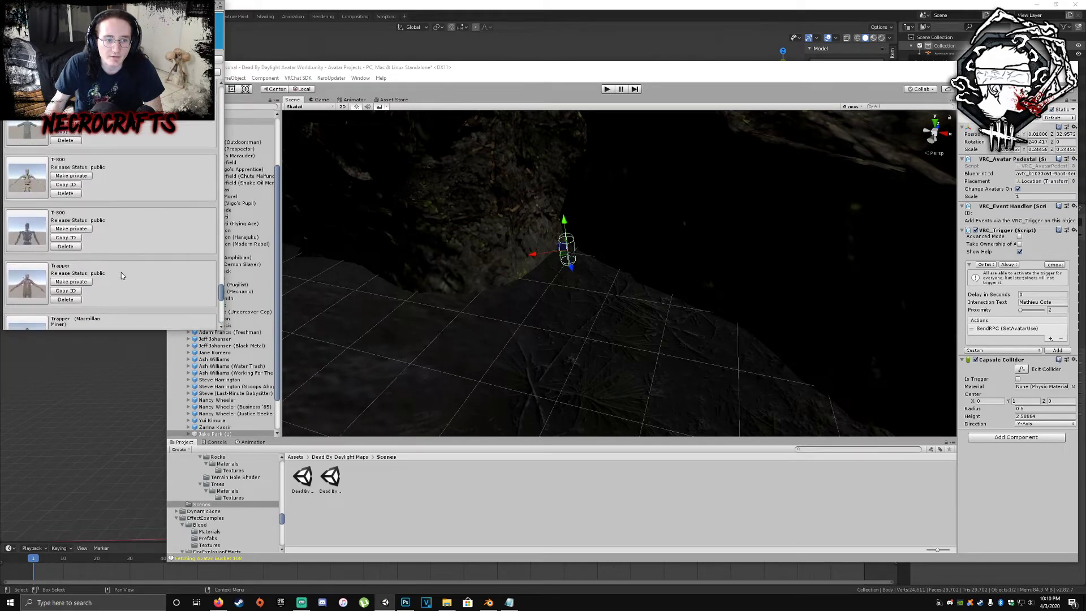
pyautogui.scroll(8, 121, 275)
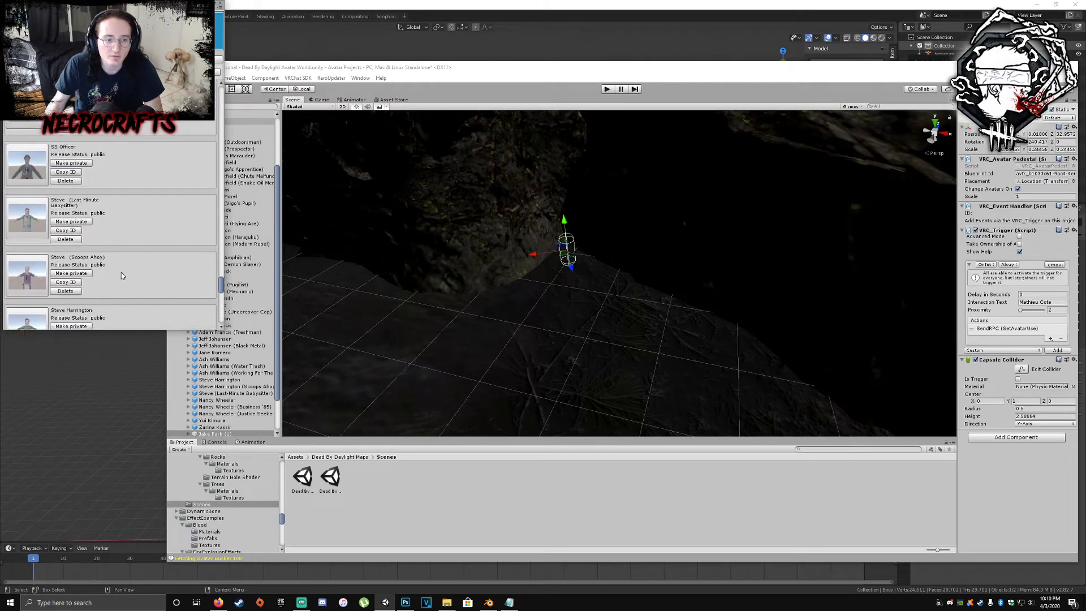
pyautogui.scroll(8, 121, 273)
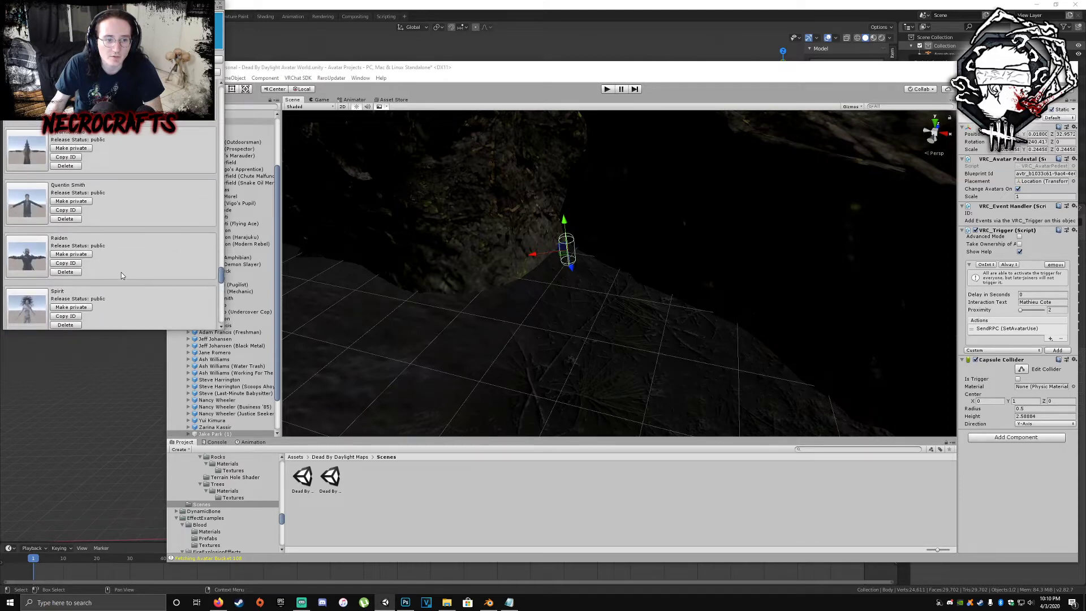
pyautogui.scroll(5, 121, 276)
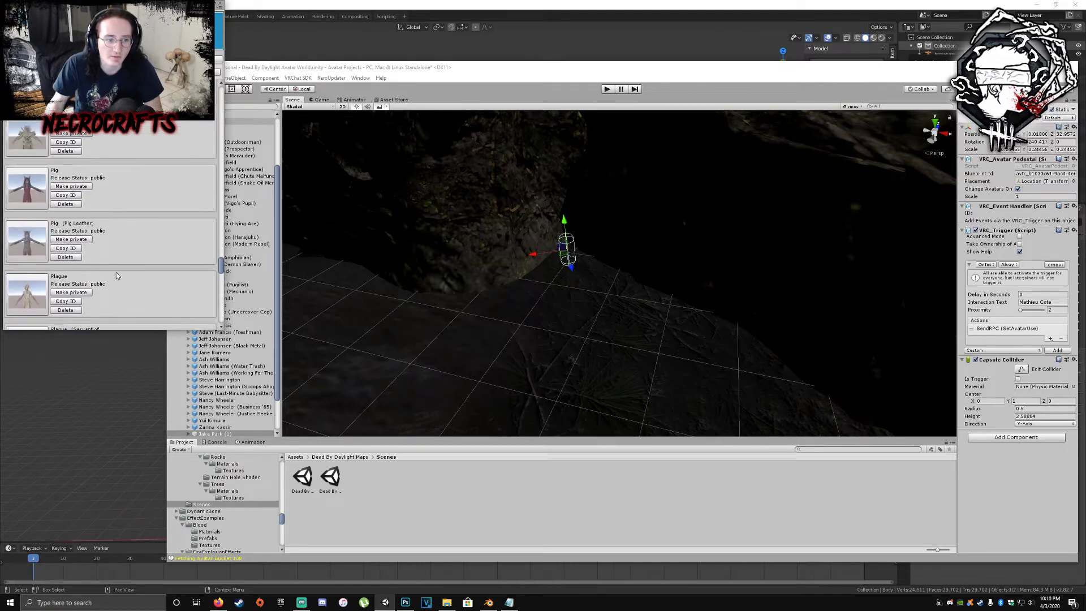
pyautogui.scroll(5, 124, 274)
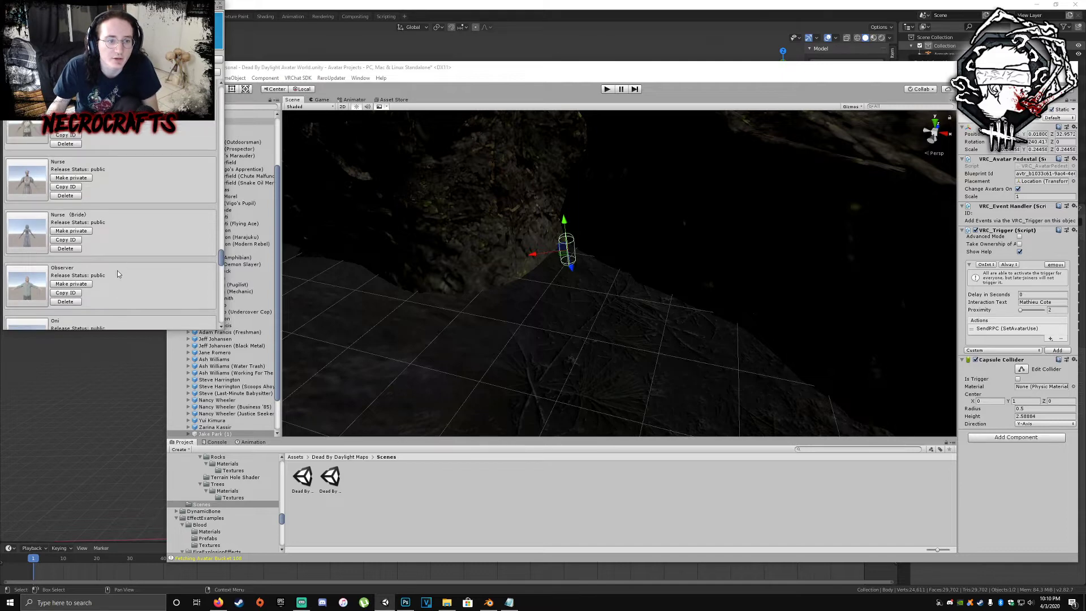
pyautogui.scroll(5, 141, 263)
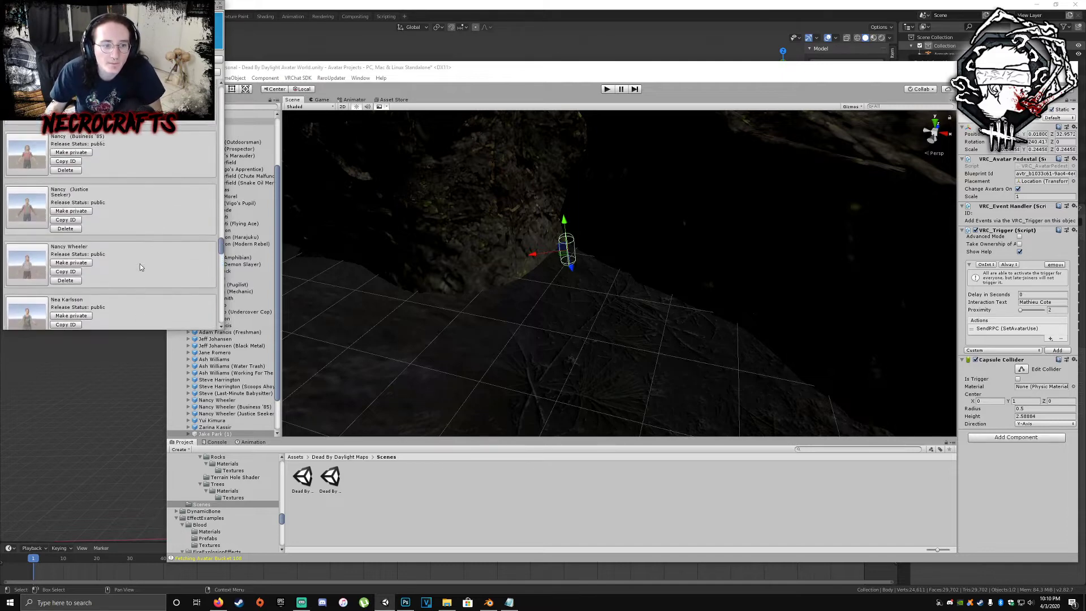
pyautogui.scroll(5, 140, 264)
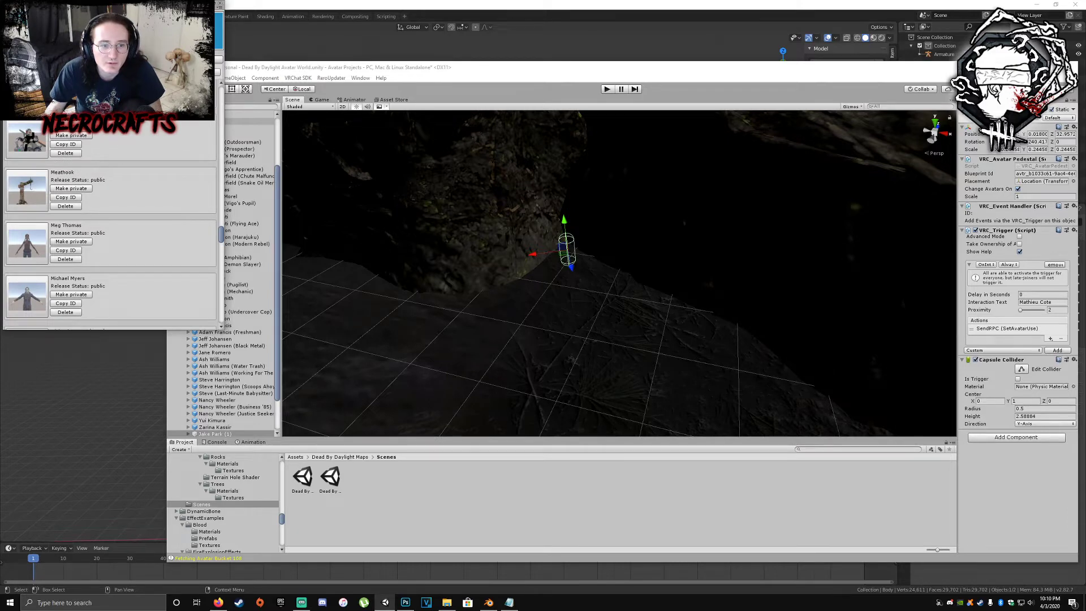
pyautogui.click(220, 5)
# - Replace the duplicate avatar pedestal's blueprint ID with the copied one
pyautogui.click(1044, 174)
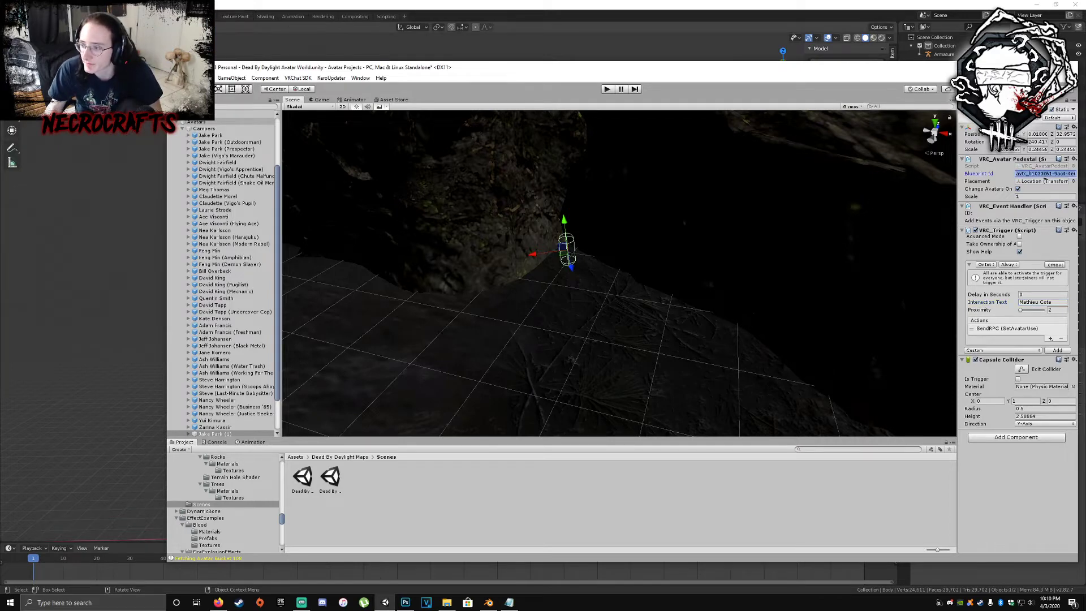
pyautogui.hotkey('ctrl', 'v')
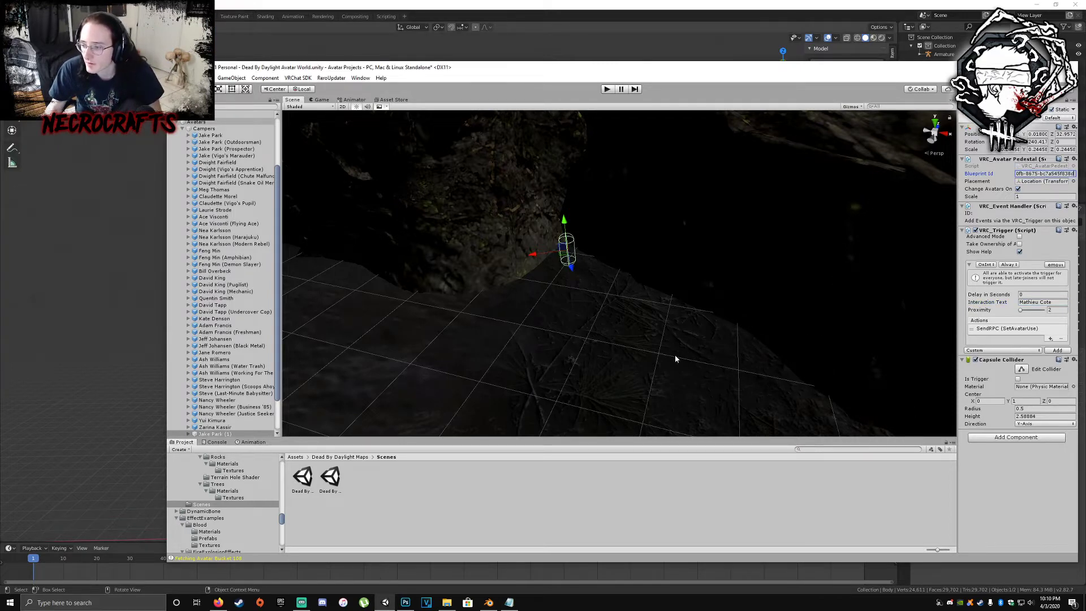
pyautogui.click(764, 344)
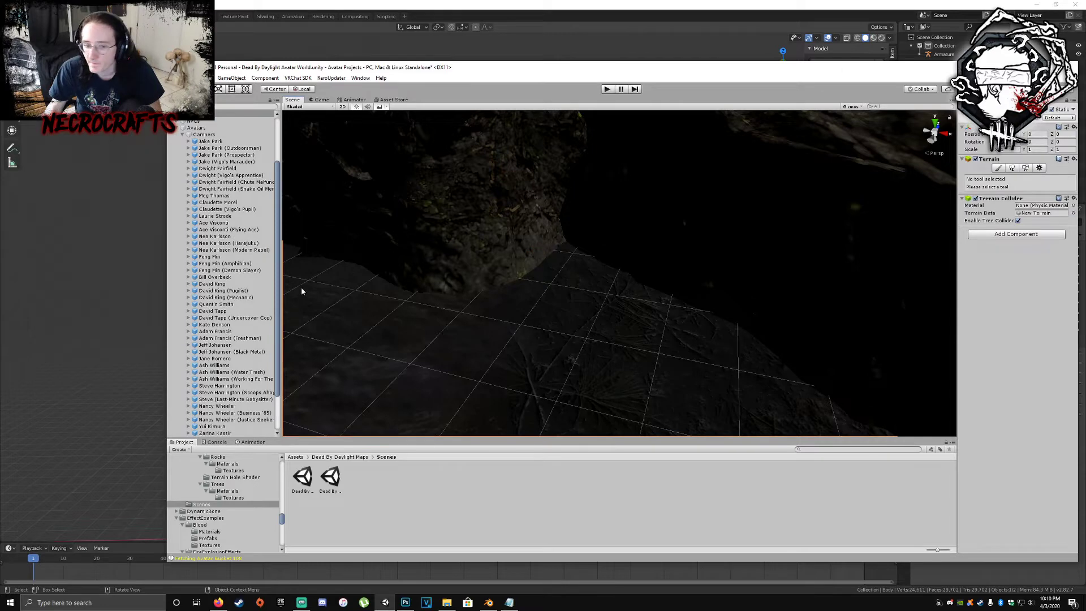
# - Rename the duplicate pedestal Jake Park (1) to "Mathieu Cote", copying the text from its interaction text
pyautogui.scroll(-3, 236, 392)
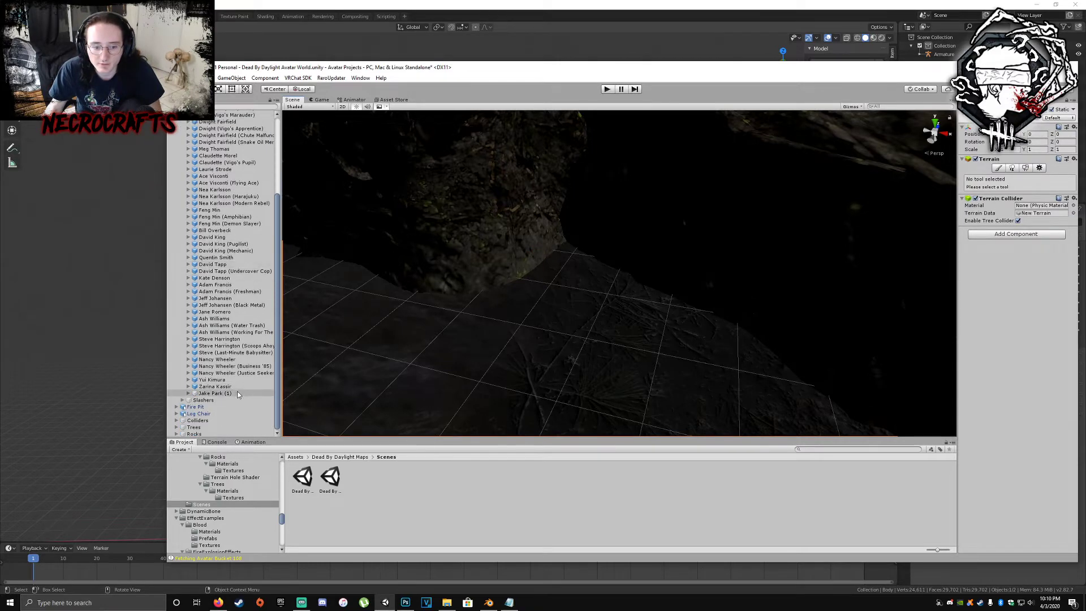
pyautogui.click(215, 393)
pyautogui.press('F2')
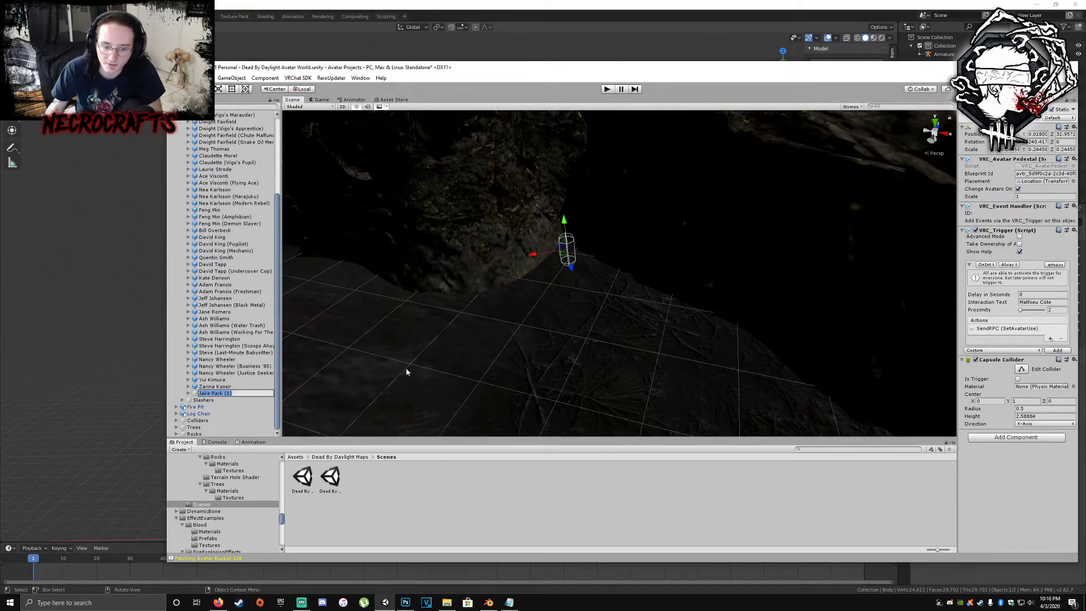
pyautogui.click(1032, 302)
pyautogui.hotkey('ctrl', 'c')
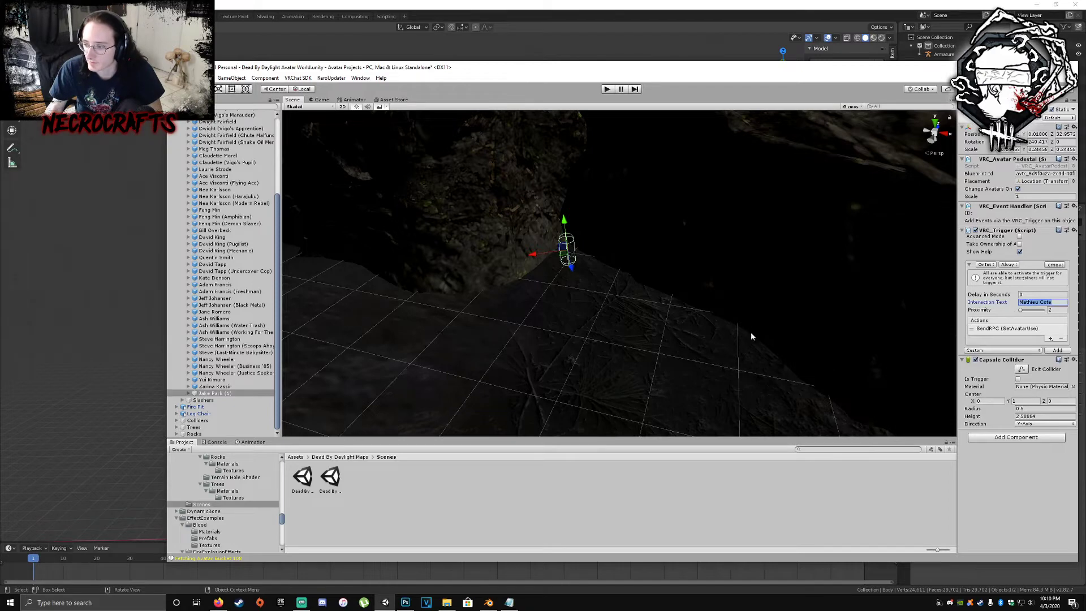
pyautogui.click(229, 394)
pyautogui.press('F2')
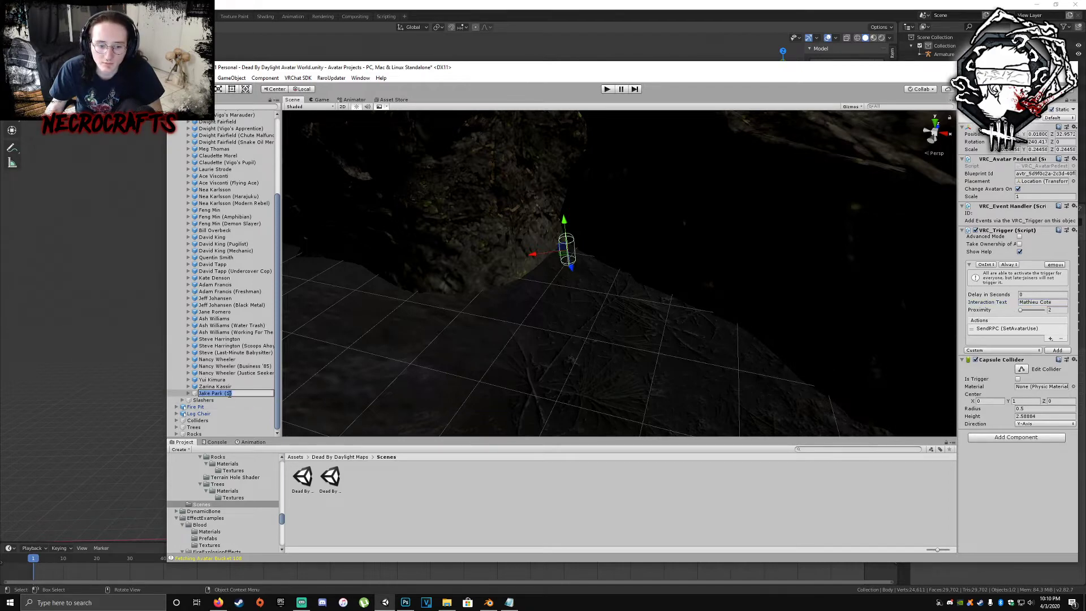
pyautogui.hotkey('ctrl', 'v')
pyautogui.click(381, 398)
pyautogui.click(234, 392)
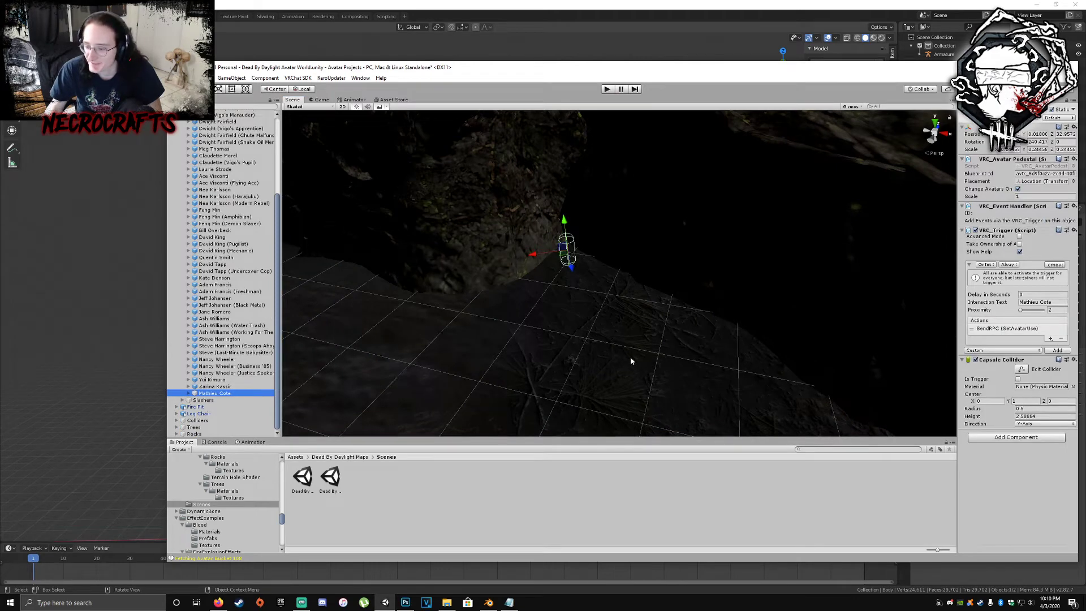
# - Move the Mathieu Cote pedestal along the rock to Z about 35.56 and turn it around Y to about 108.158
pyautogui.moveTo(545, 308); pyautogui.dragTo(712, 296, button='right')
pyautogui.moveTo(561, 242); pyautogui.dragTo(667, 314, button='right')
pyautogui.moveTo(790, 338); pyautogui.dragTo(525, 345)
pyautogui.moveTo(588, 308); pyautogui.dragTo(374, 317, button='right')
pyautogui.moveTo(677, 328); pyautogui.dragTo(854, 298)
pyautogui.press('e')
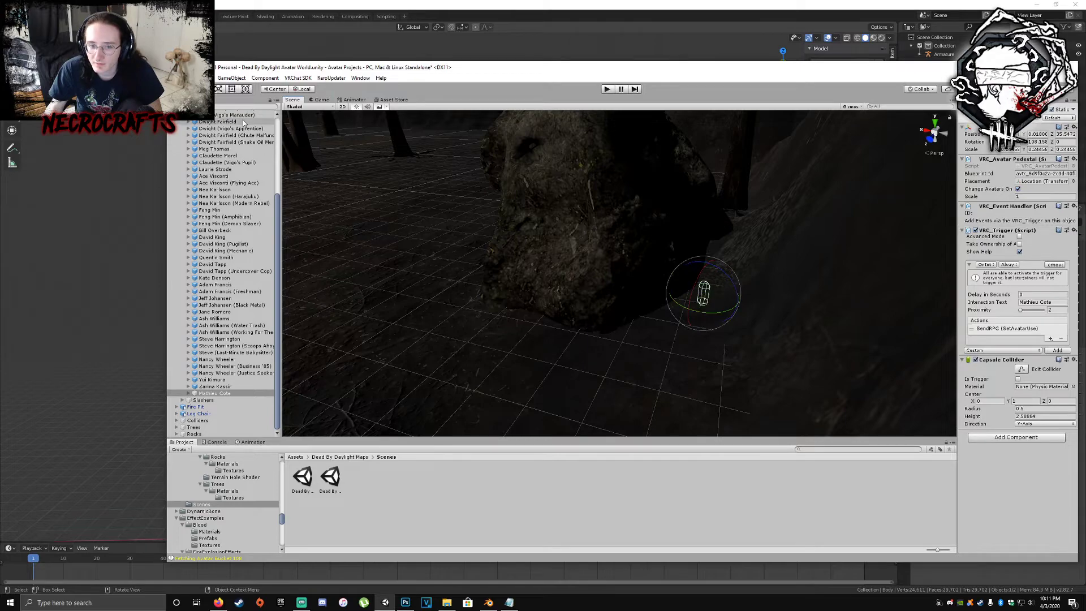
pyautogui.press('w')
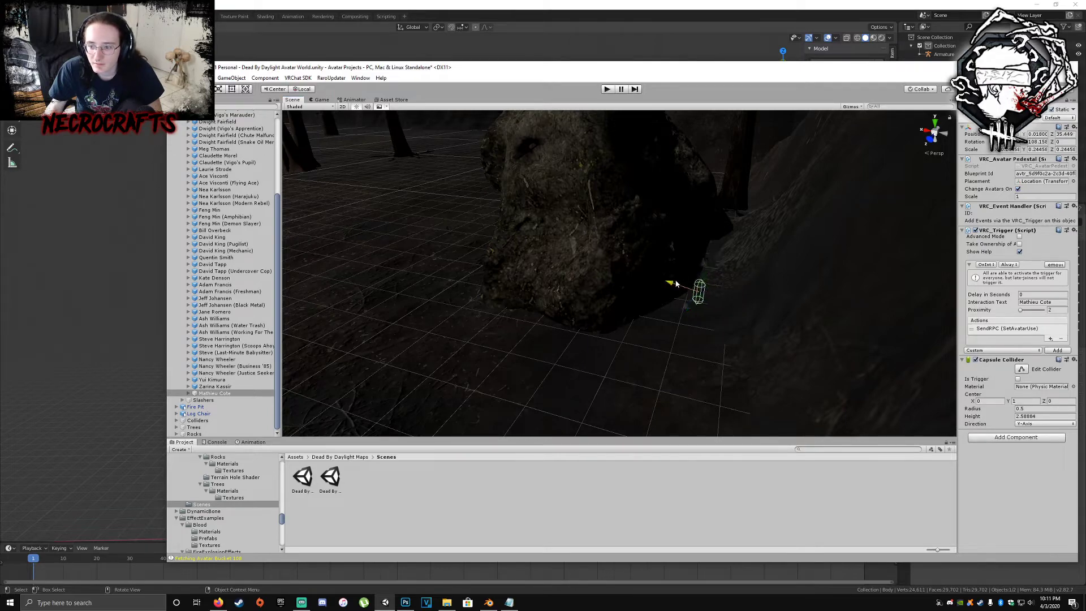
pyautogui.moveTo(680, 284); pyautogui.dragTo(713, 285, button='right')
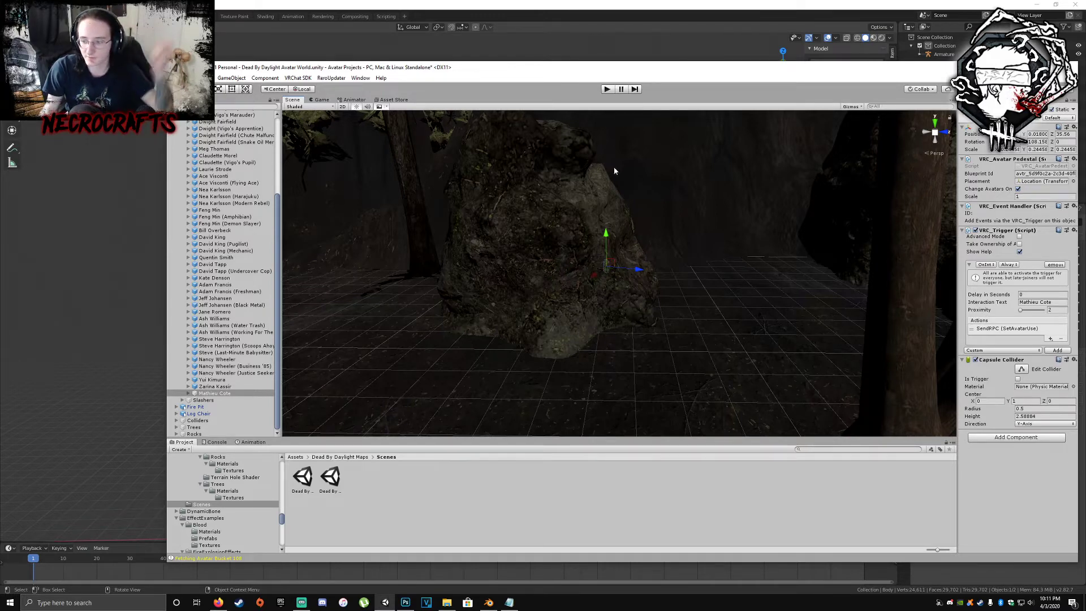
# - Check the pedestal's hiding spot at the rock and save the Dead By Daylight Avatar World scene
pyautogui.scroll(3, 698, 268)
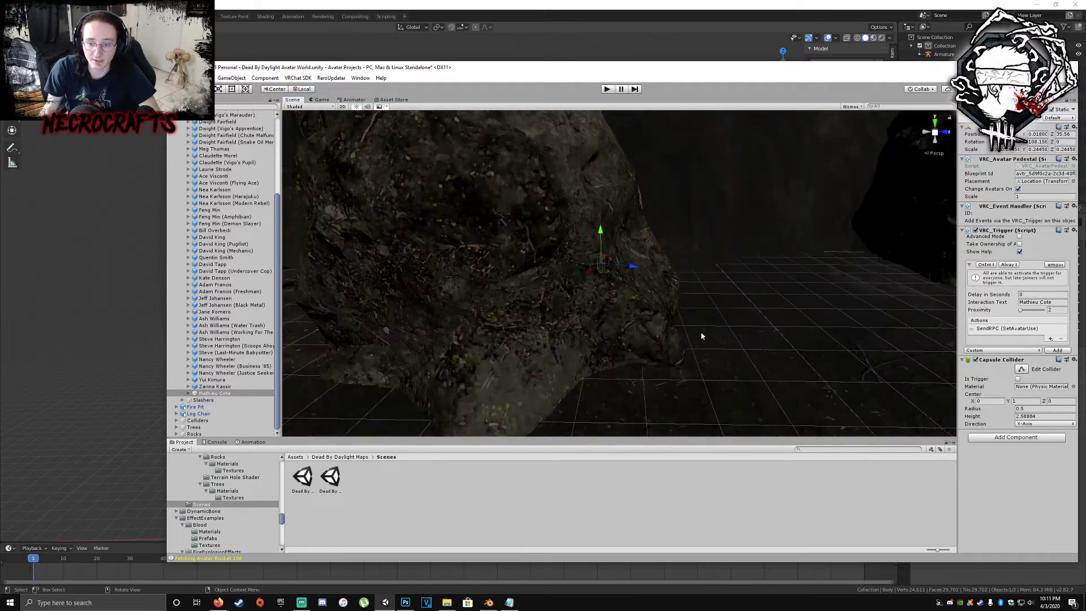
pyautogui.scroll(6, 237, 170)
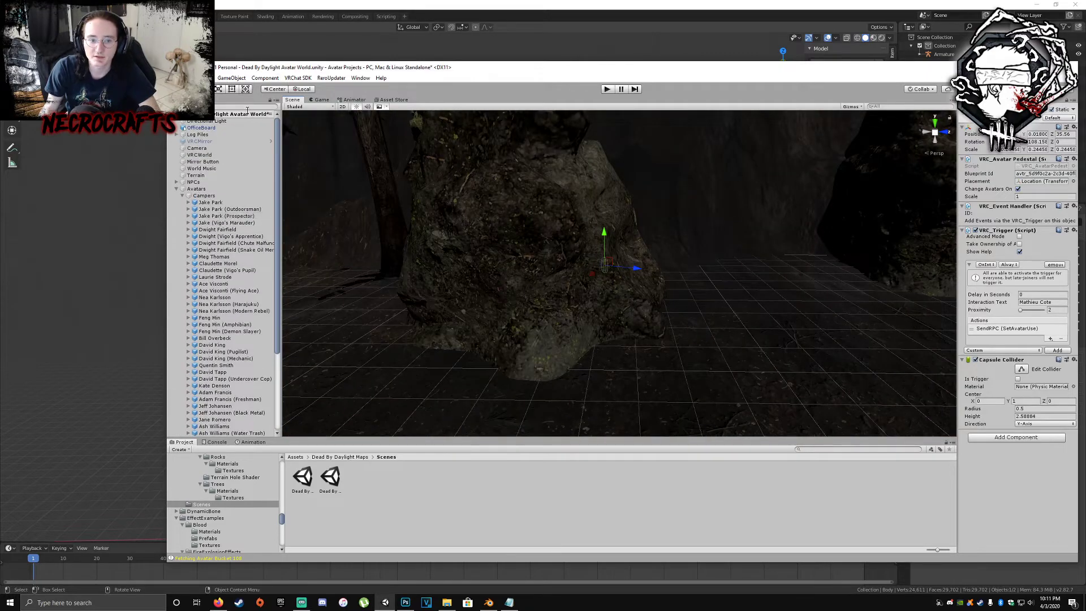
pyautogui.rightClick(247, 111)
pyautogui.click(272, 133)
# - Look around the forest map to examine the layout of its trees, rocks and campfire area
pyautogui.moveTo(495, 242); pyautogui.dragTo(909, 245, button='right')
pyautogui.moveTo(909, 245); pyautogui.dragTo(800, 270, button='middle')
pyautogui.moveTo(800, 270); pyautogui.dragTo(685, 280, button='right')
pyautogui.moveTo(685, 280); pyautogui.dragTo(297, 310, button='middle')
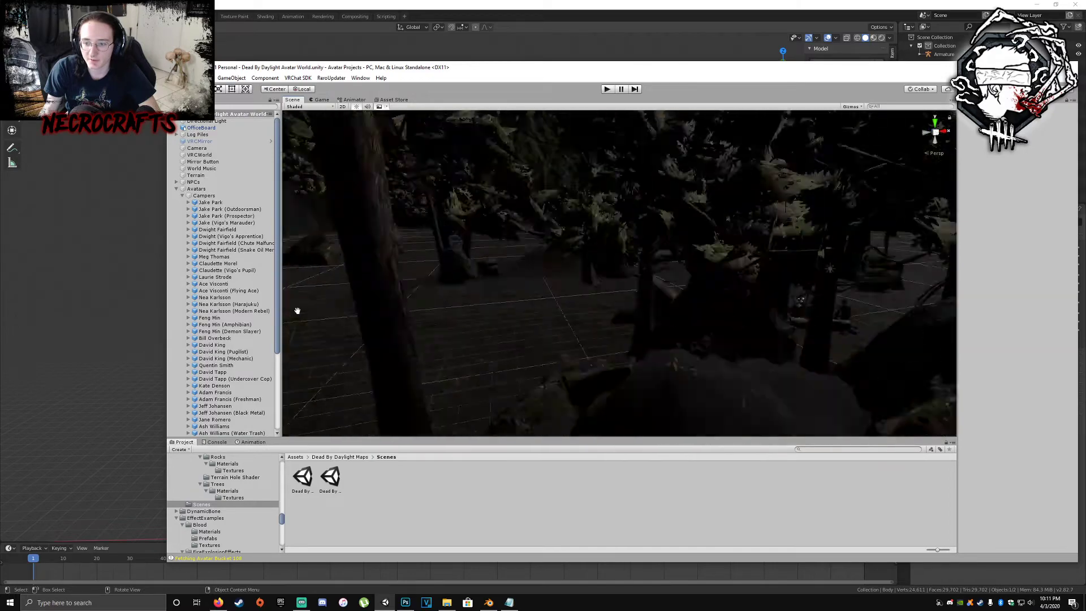
pyautogui.moveTo(297, 311); pyautogui.dragTo(718, 249, button='right')
pyautogui.moveTo(717, 249); pyautogui.dragTo(594, 291, button='middle')
pyautogui.moveTo(594, 291); pyautogui.dragTo(438, 258, button='right')
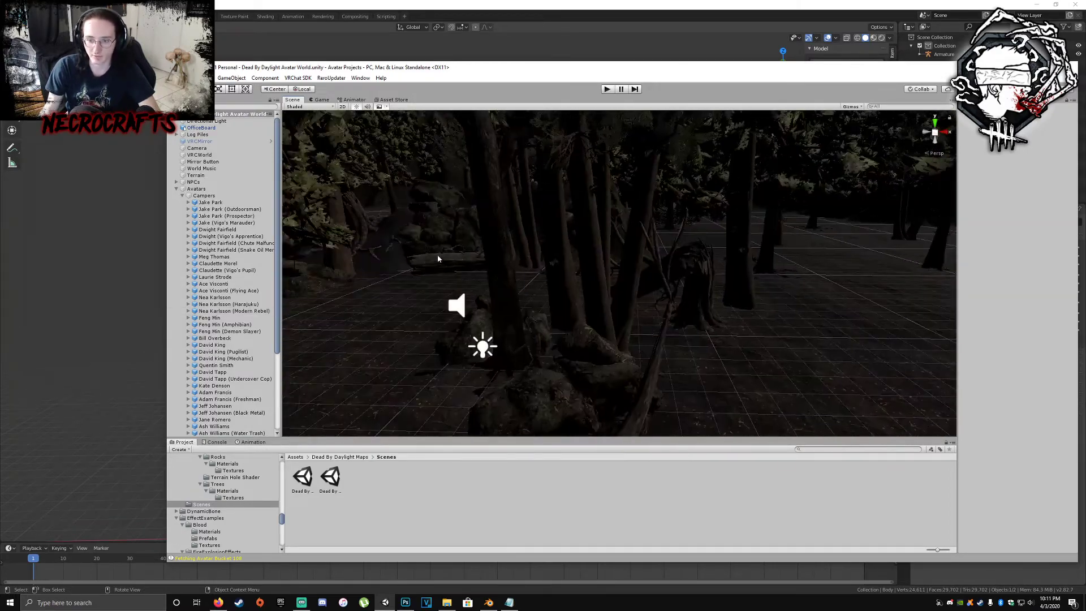
pyautogui.moveTo(517, 247); pyautogui.dragTo(636, 230, button='middle')
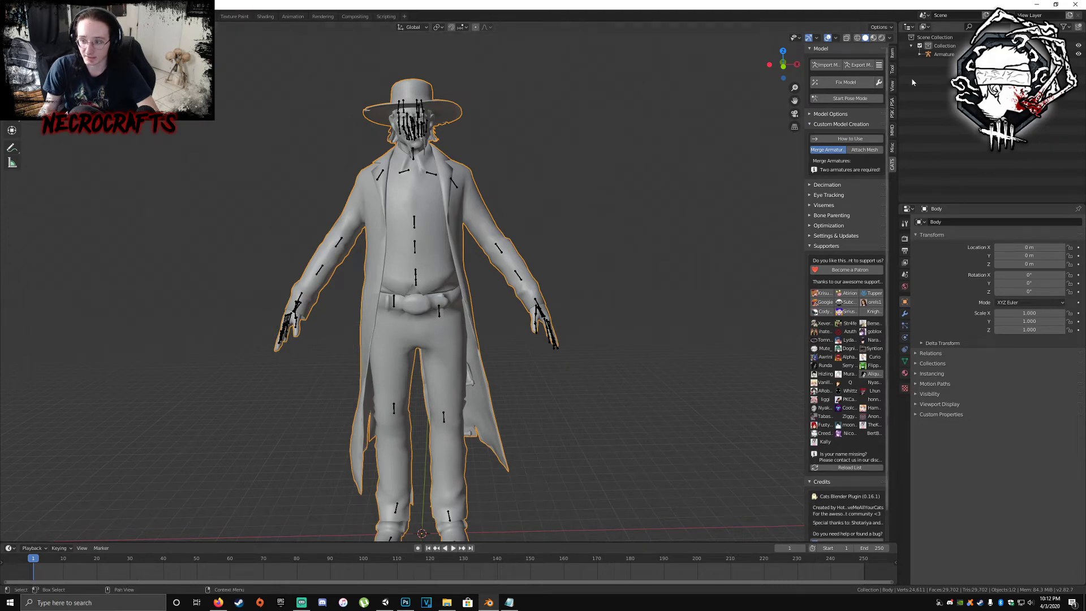
# - Switch to Blender and try posing the Deathslinger armature's upper-body bones in Pose Mode, undoing the test movements
pyautogui.click(920, 54)
pyautogui.click(943, 54)
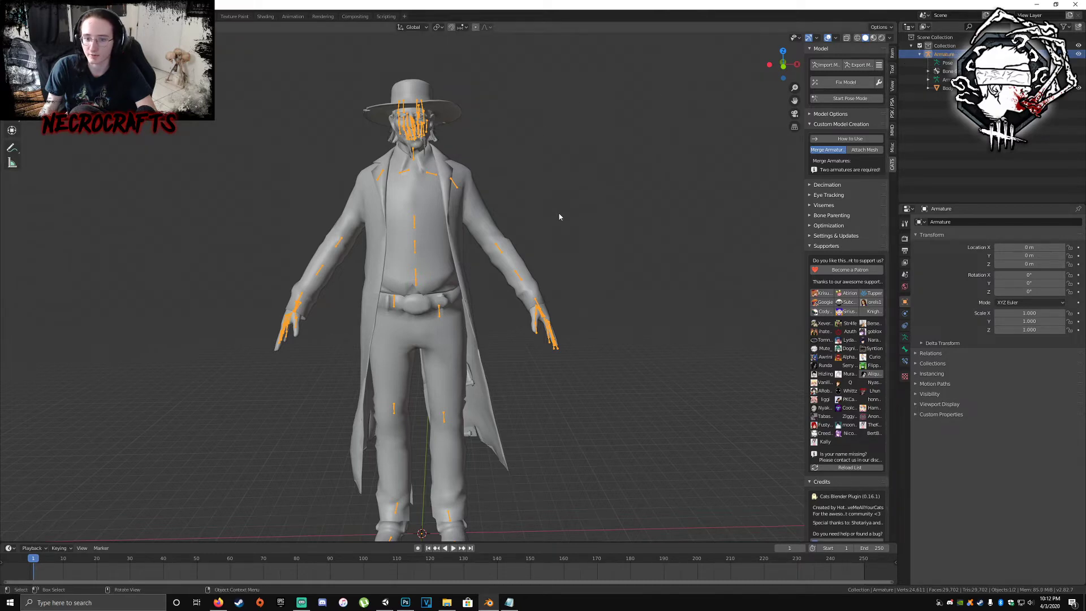
pyautogui.click(413, 228)
pyautogui.click(413, 227)
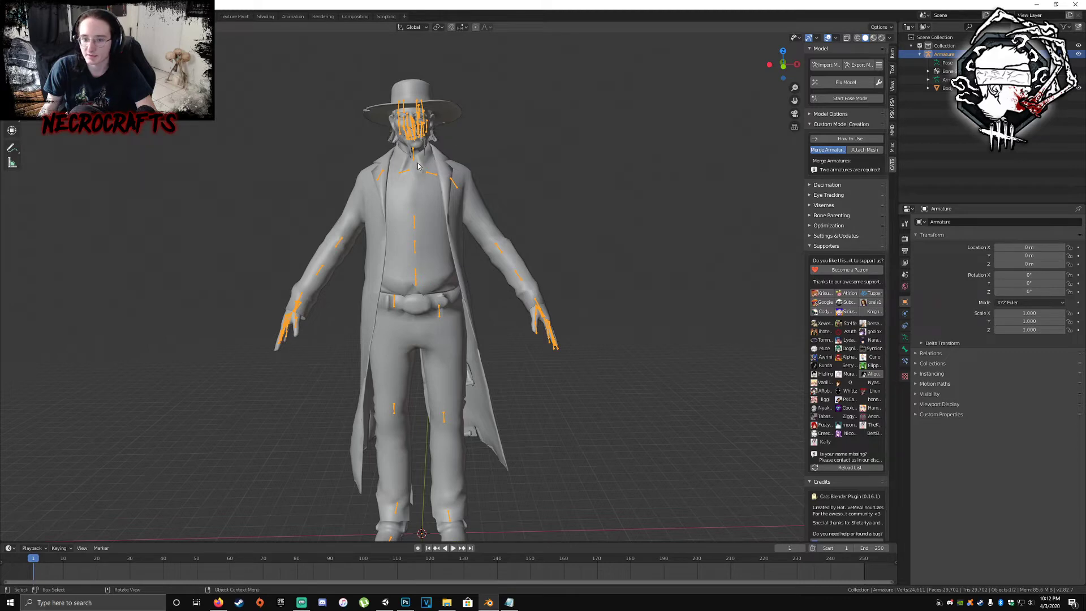
pyautogui.hotkey('ctrl', 'Tab')
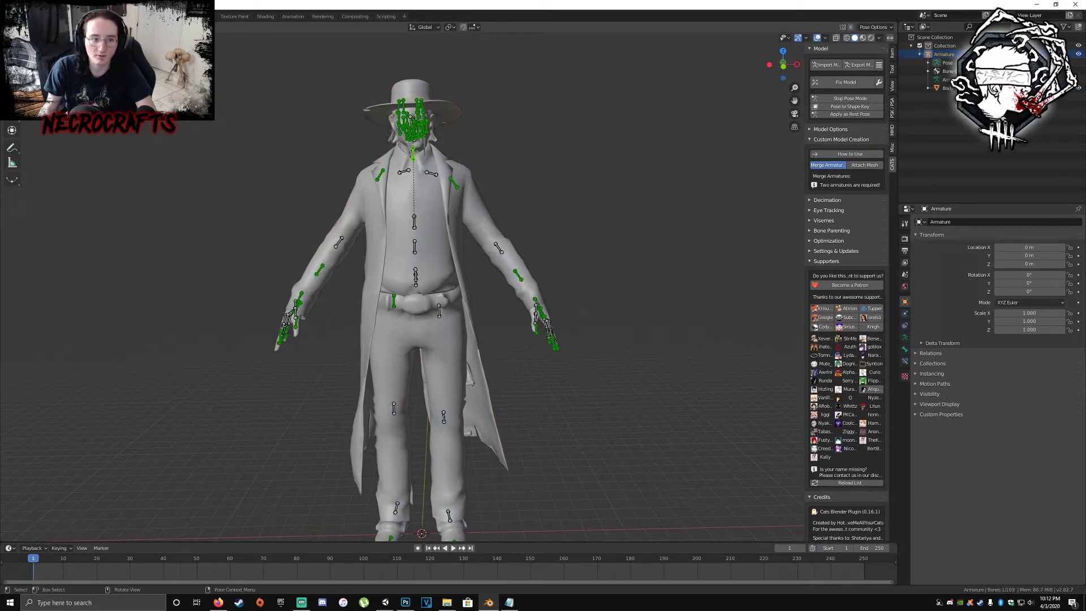
pyautogui.moveTo(427, 172); pyautogui.dragTo(478, 274)
pyautogui.hotkey('ctrl', 'z')
pyautogui.click(415, 223)
pyautogui.hotkey('ctrl', 'z')
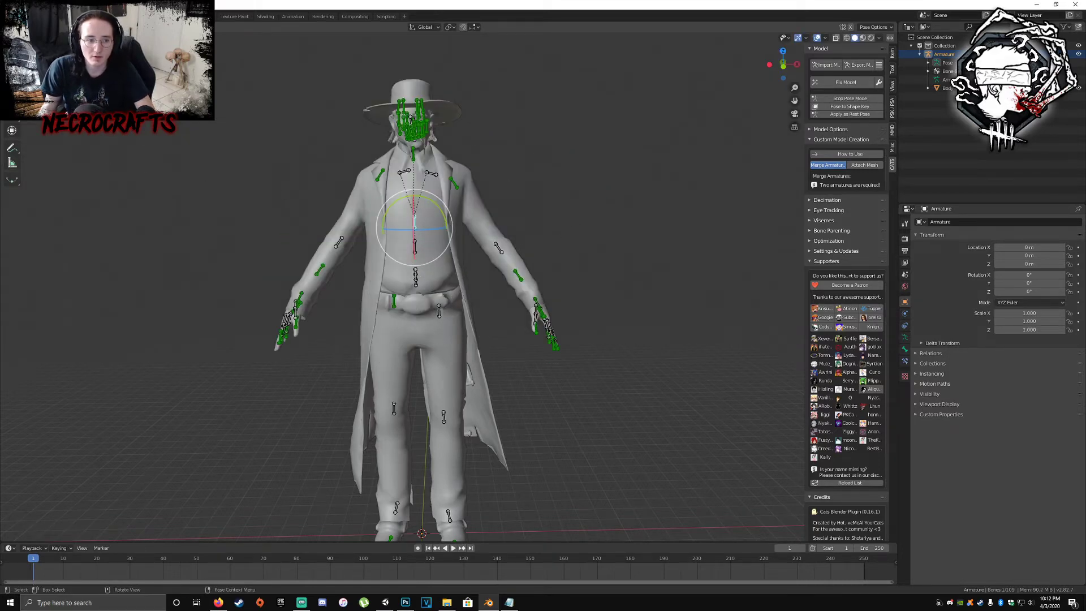
pyautogui.click(471, 222)
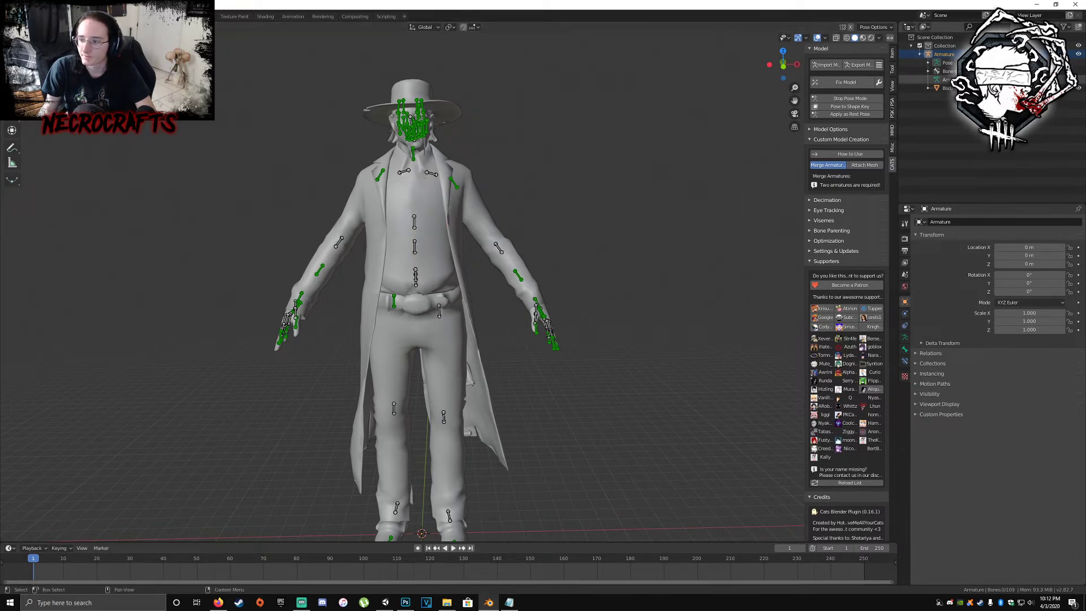
pyautogui.click(944, 88)
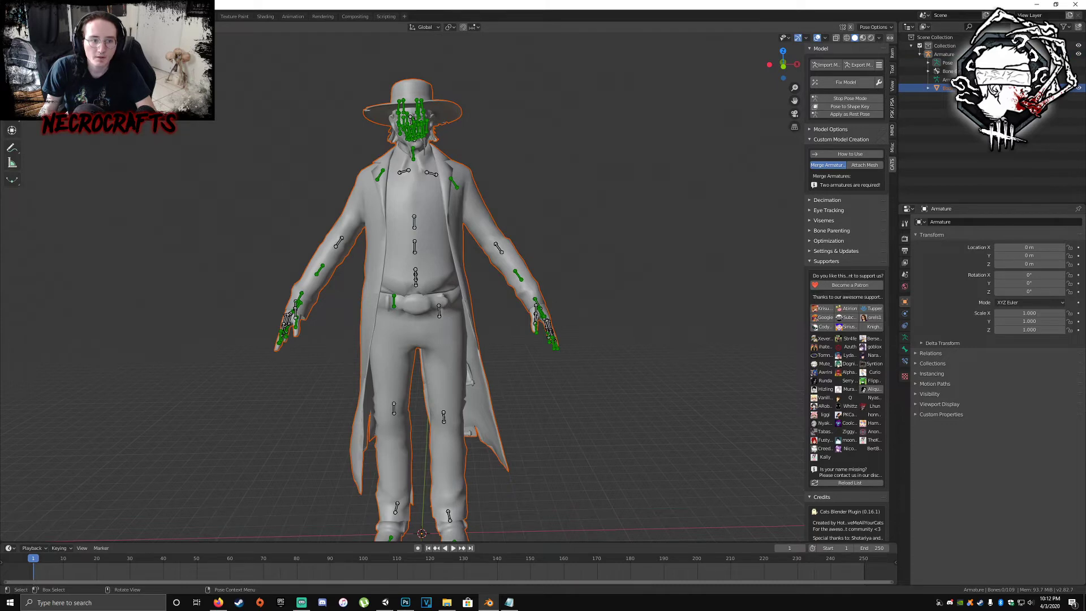
pyautogui.press('Tab')
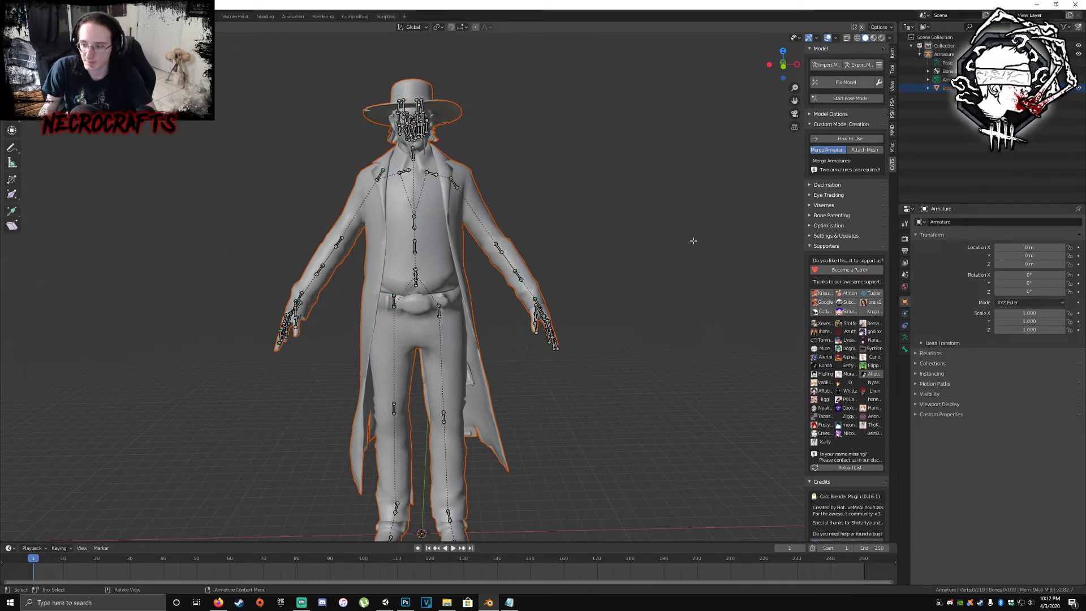
pyautogui.press('p')
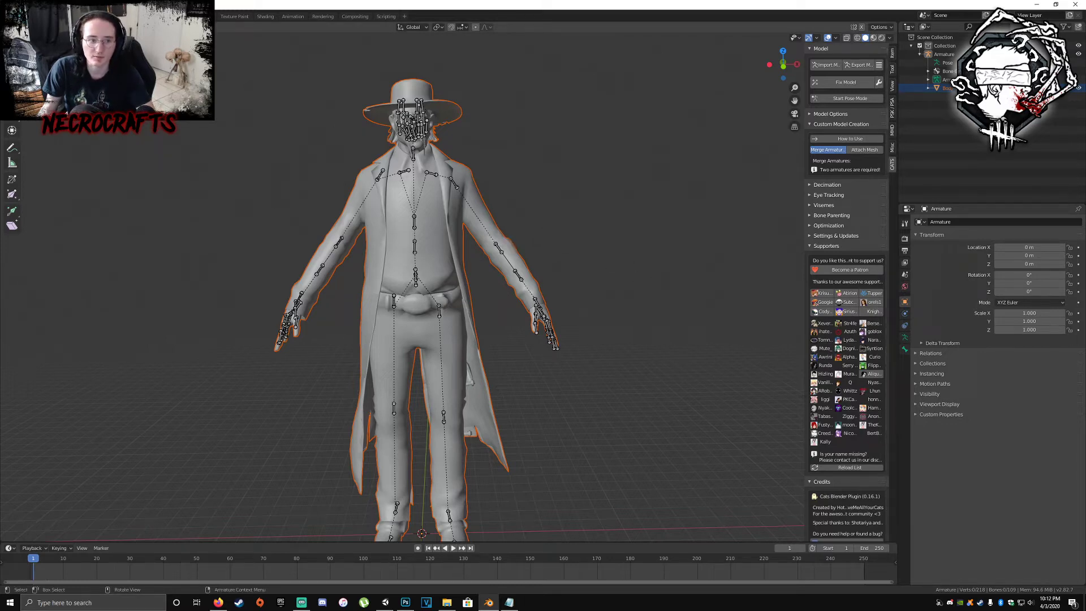
pyautogui.hotkey('ctrl', 'z')
pyautogui.hotkey('ctrl', 'z')
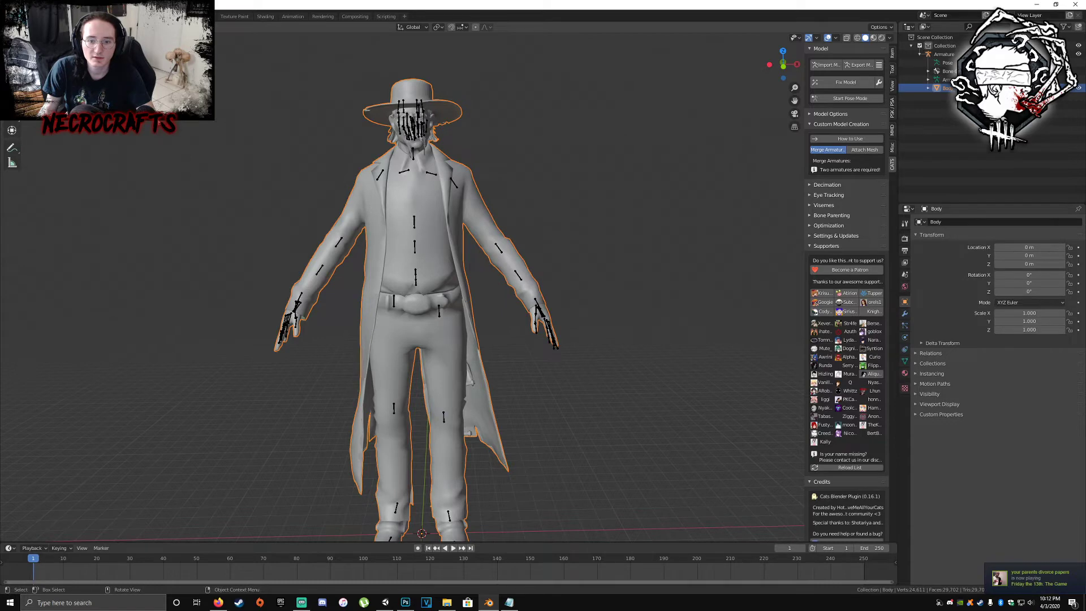
# - Try to separate the whole Deathslinger body mesh by loose parts in Edit Mode
pyautogui.press('Tab')
pyautogui.press('p')
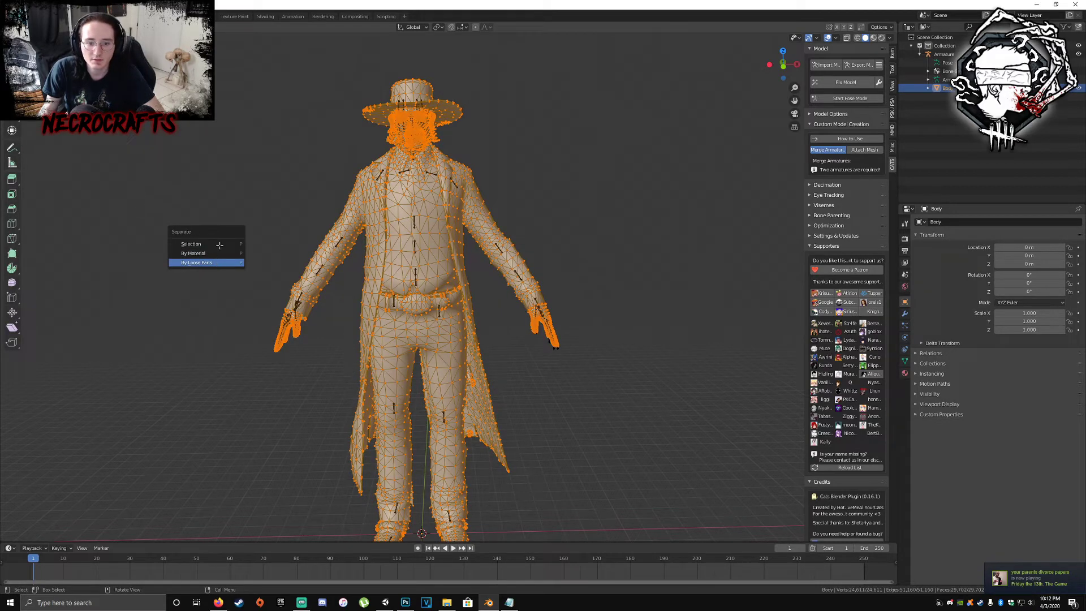
pyautogui.click(198, 262)
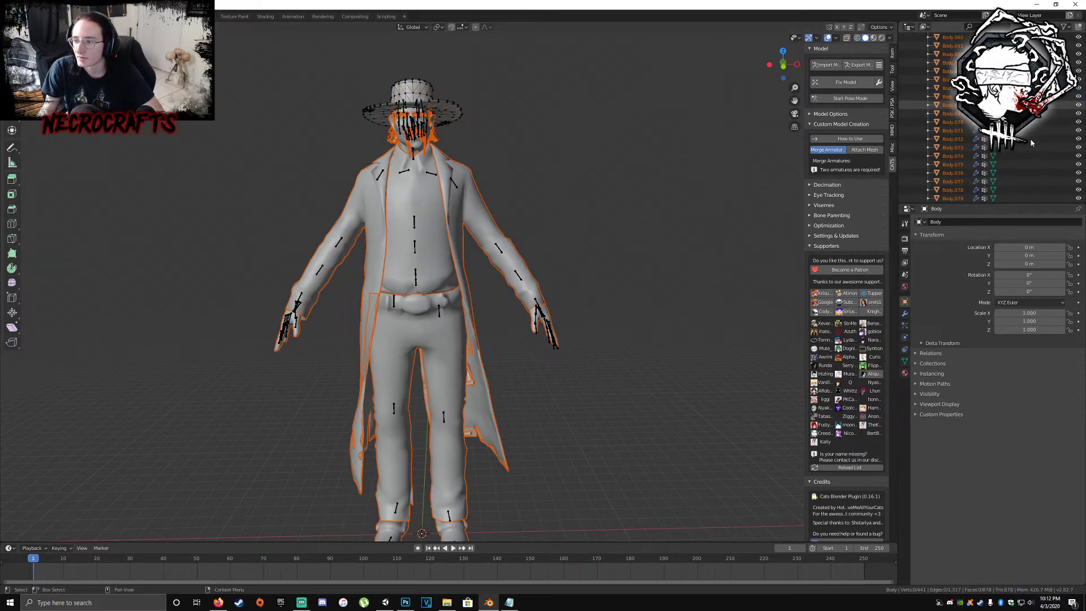
pyautogui.hotkey('ctrl', 'z')
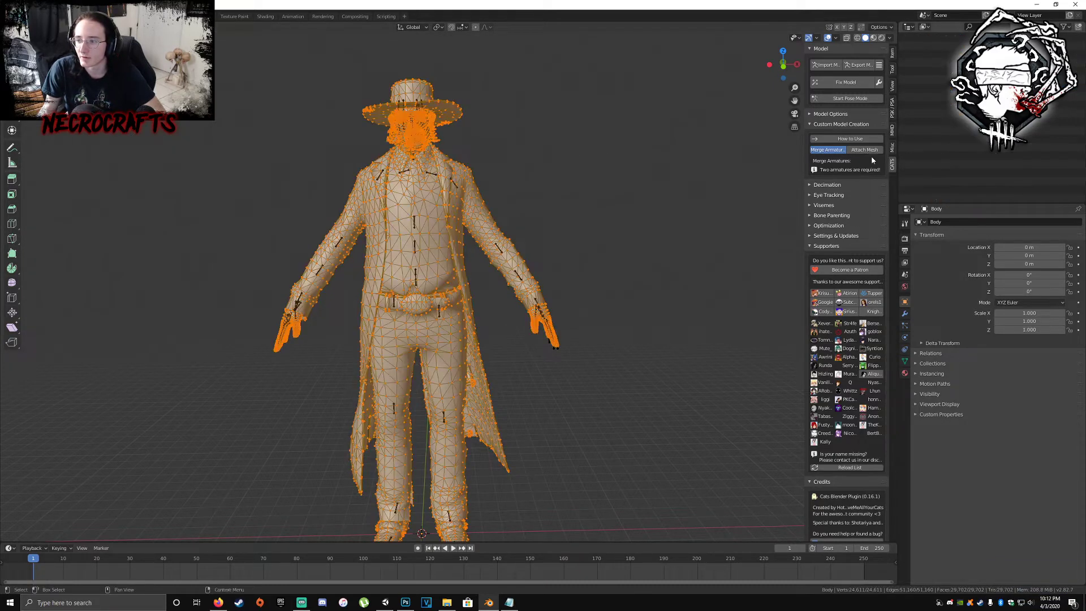
# - Separate the Deathslinger body mesh by material and return to Object Mode
pyautogui.press('p')
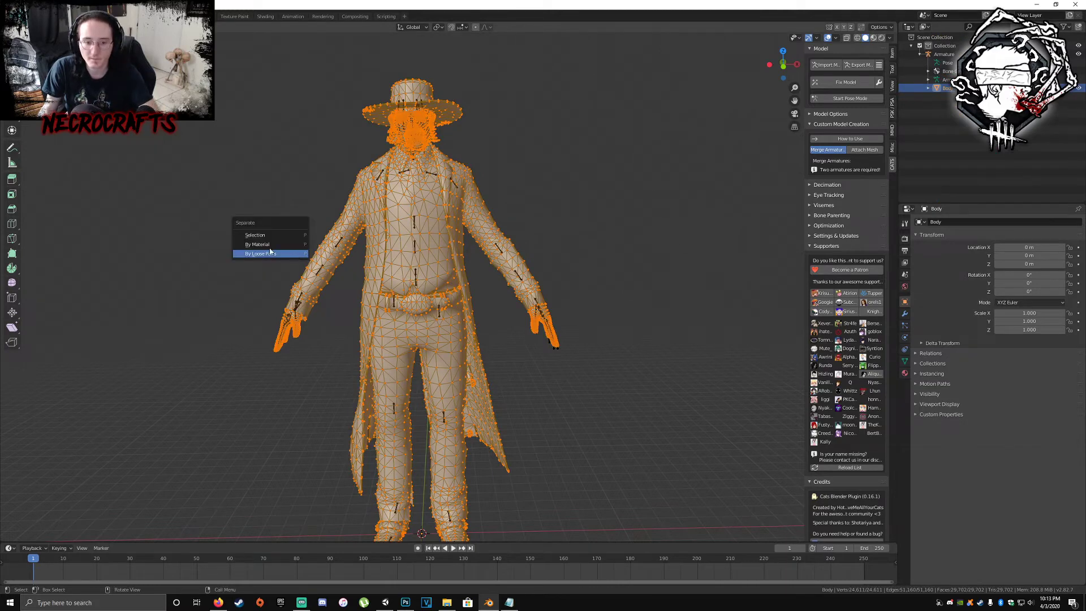
pyautogui.click(270, 246)
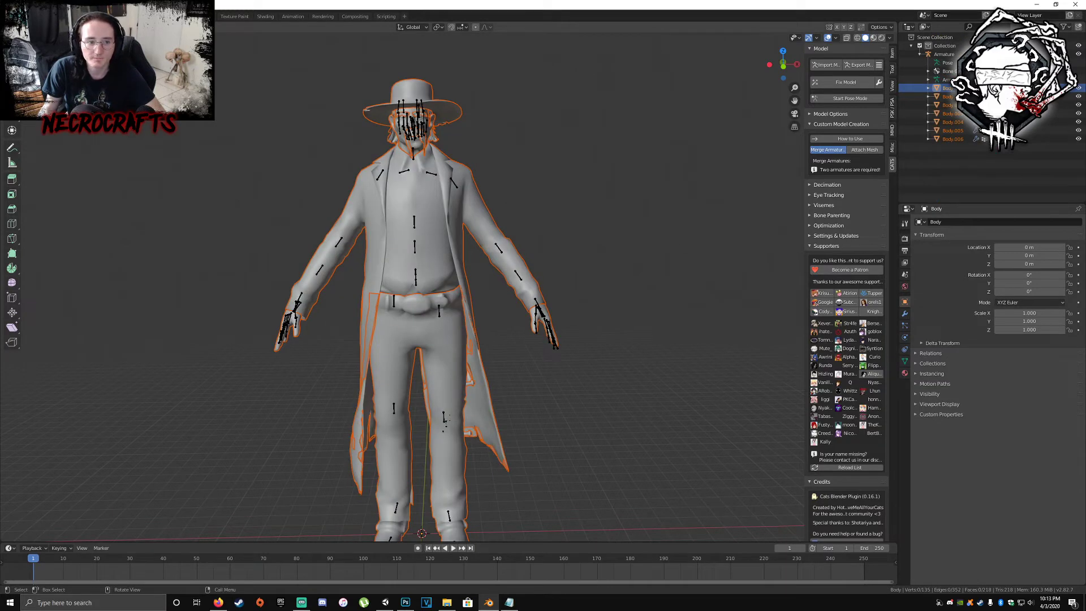
pyautogui.press('Tab')
# - Separate the mesh piece containing the coat, shirt and hat by loose parts
pyautogui.click(350, 210)
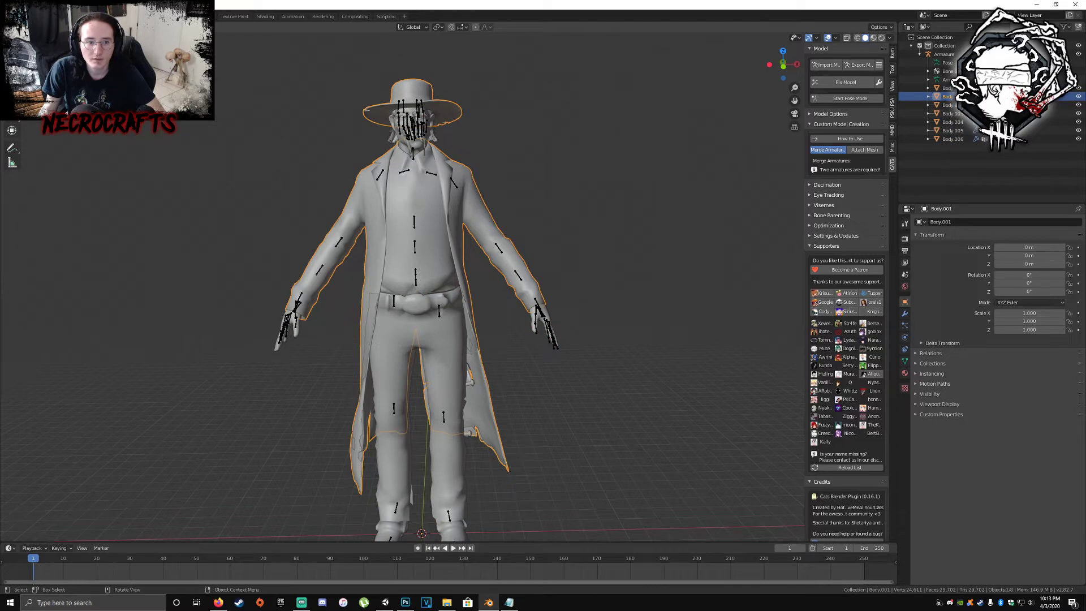
pyautogui.press('Tab')
pyautogui.press('p')
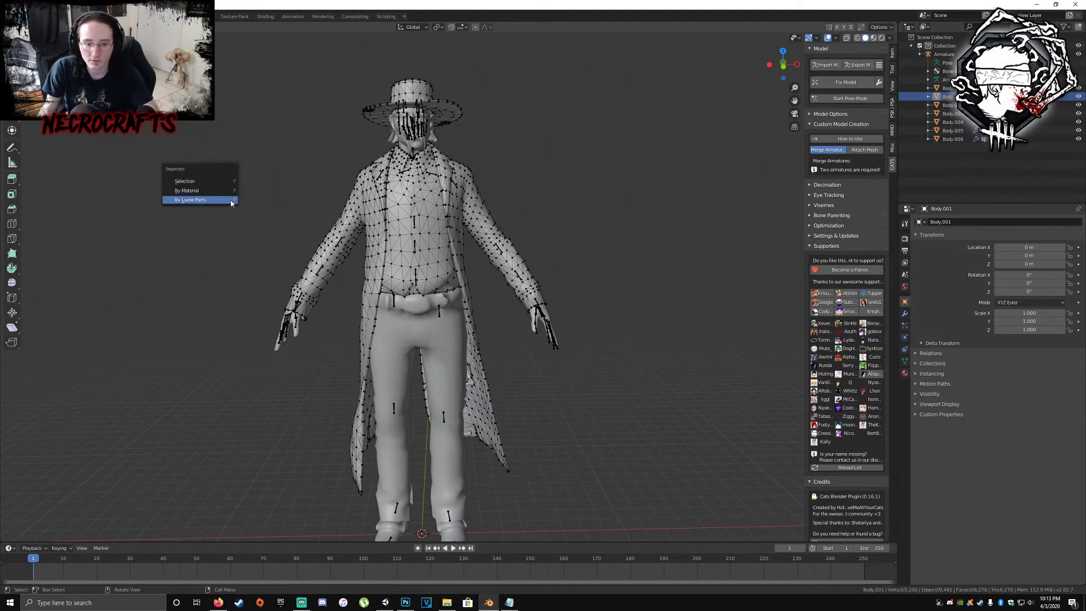
pyautogui.click(229, 205)
pyautogui.press('Tab')
# - Examine the separated coat's geometry and select Body.008, Body.007 and Body.006 in turn to identify each clothing piece
pyautogui.click(358, 224)
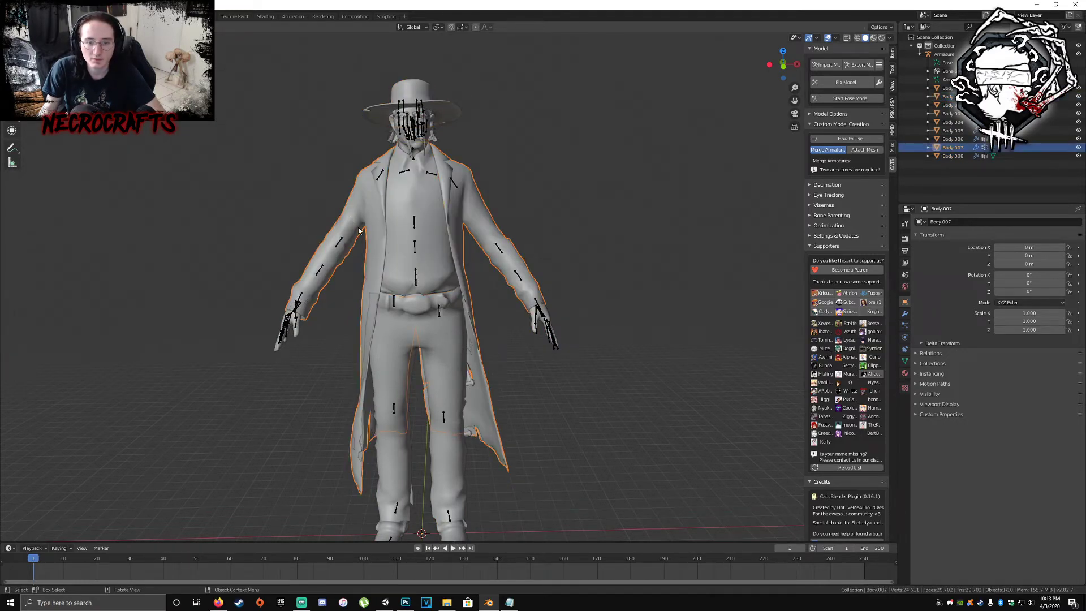
pyautogui.scroll(-4, 464, 452)
pyautogui.scroll(2, 458, 438)
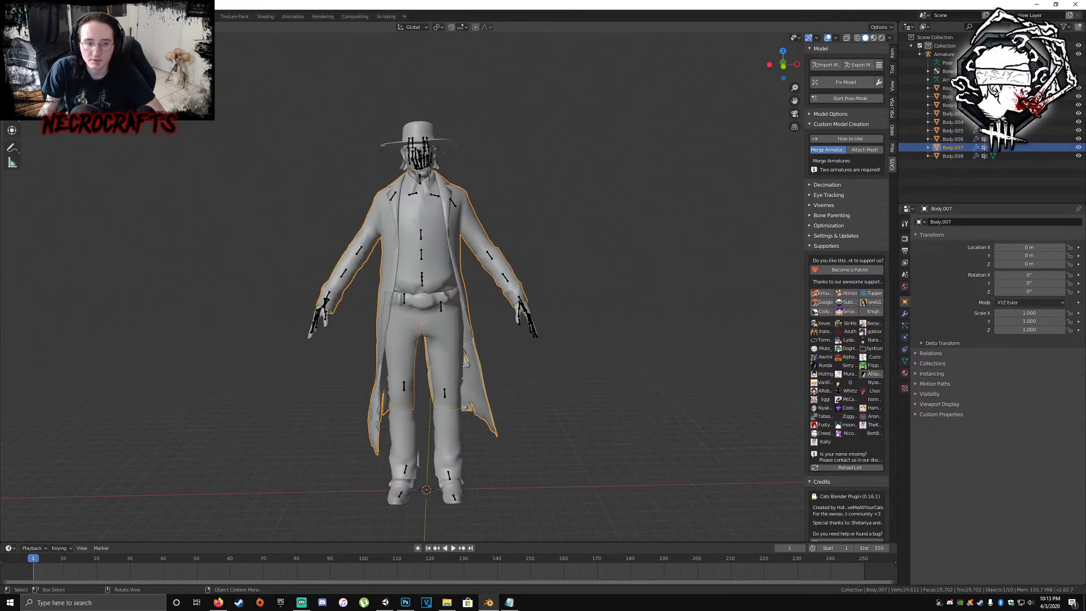
pyautogui.press('Tab')
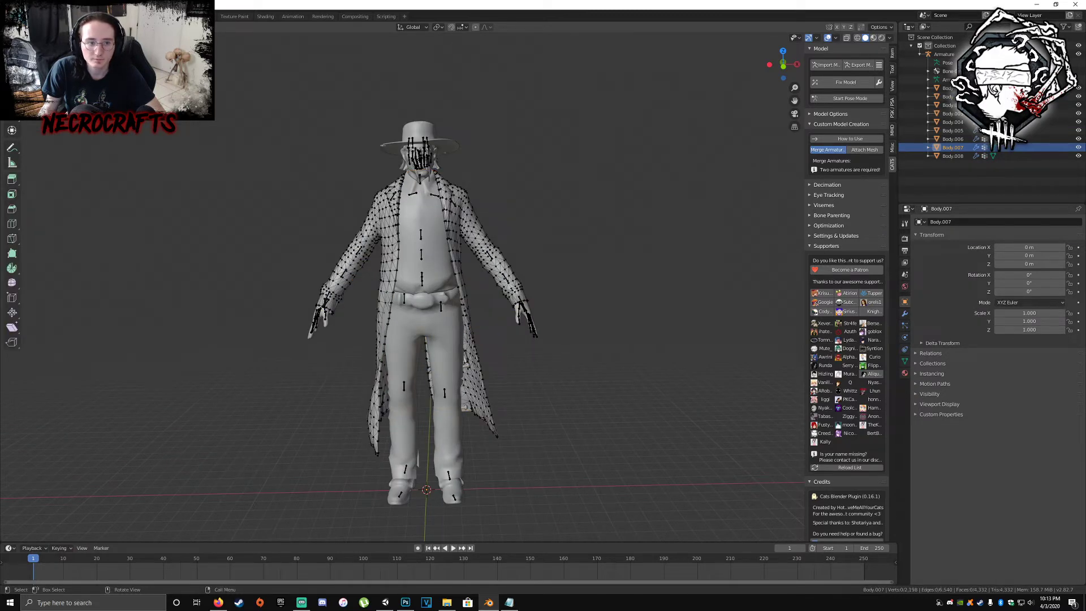
pyautogui.press('Tab')
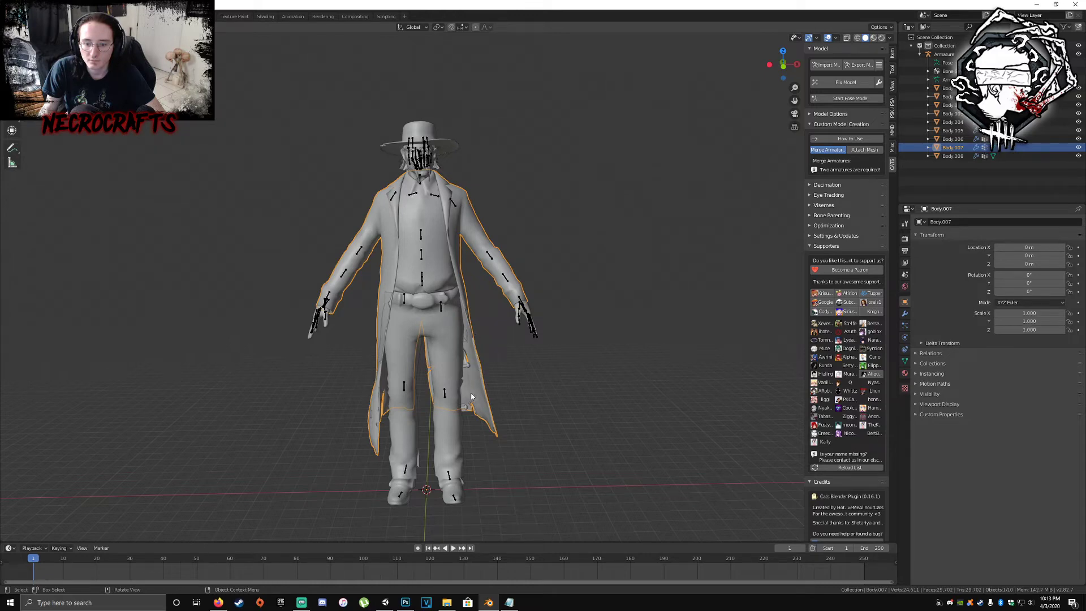
pyautogui.click(960, 157)
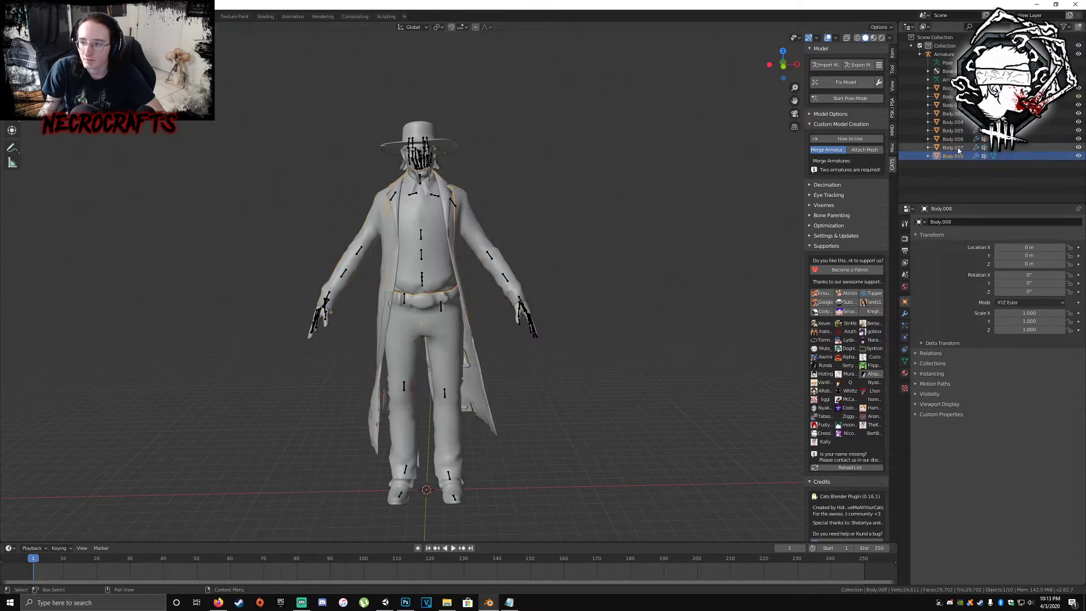
pyautogui.click(956, 148)
pyautogui.click(955, 139)
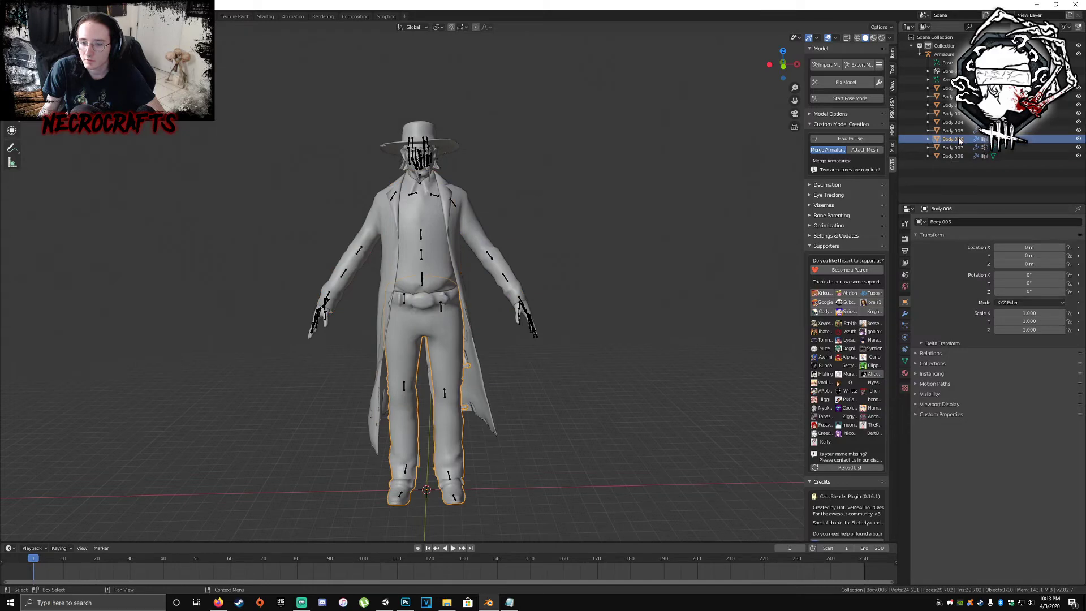
# - Delete the Body.005 mesh piece and rename Body.007 as Coat
pyautogui.click(954, 130)
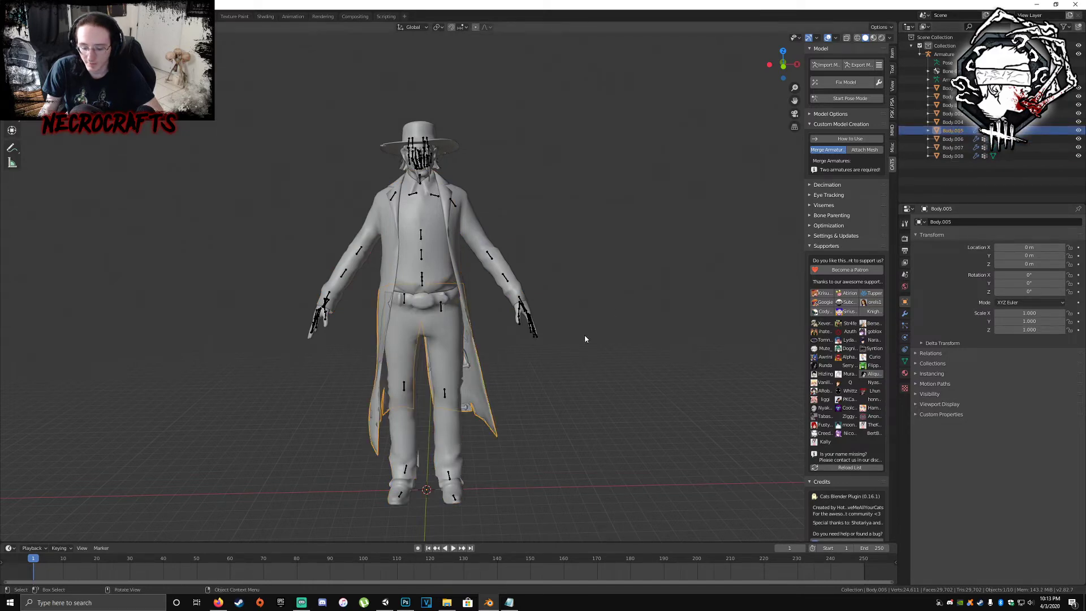
pyautogui.press('Delete')
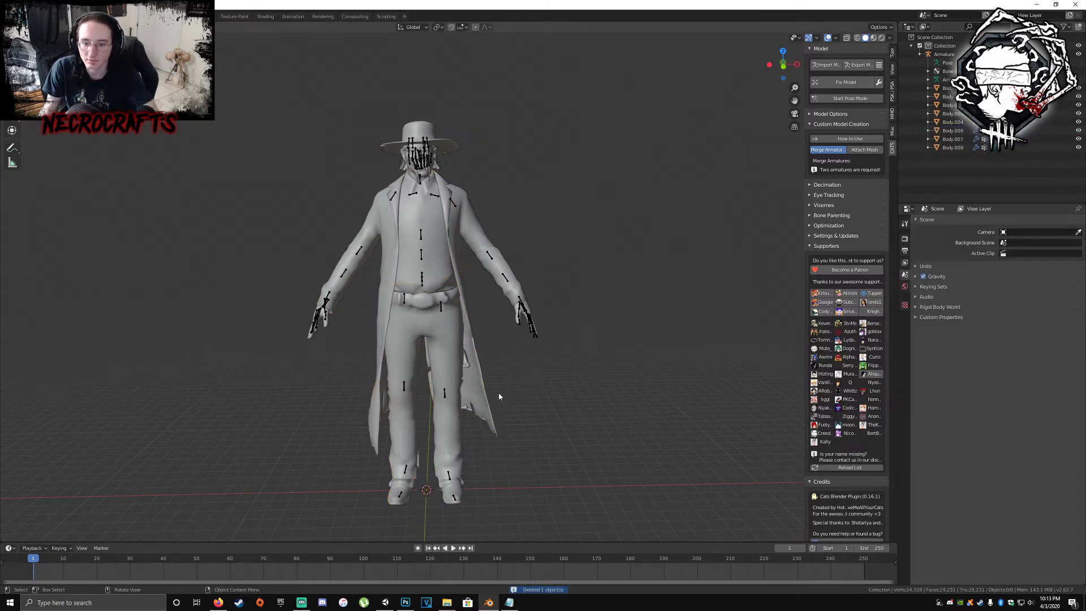
pyautogui.click(954, 139)
pyautogui.doubleClick(954, 139)
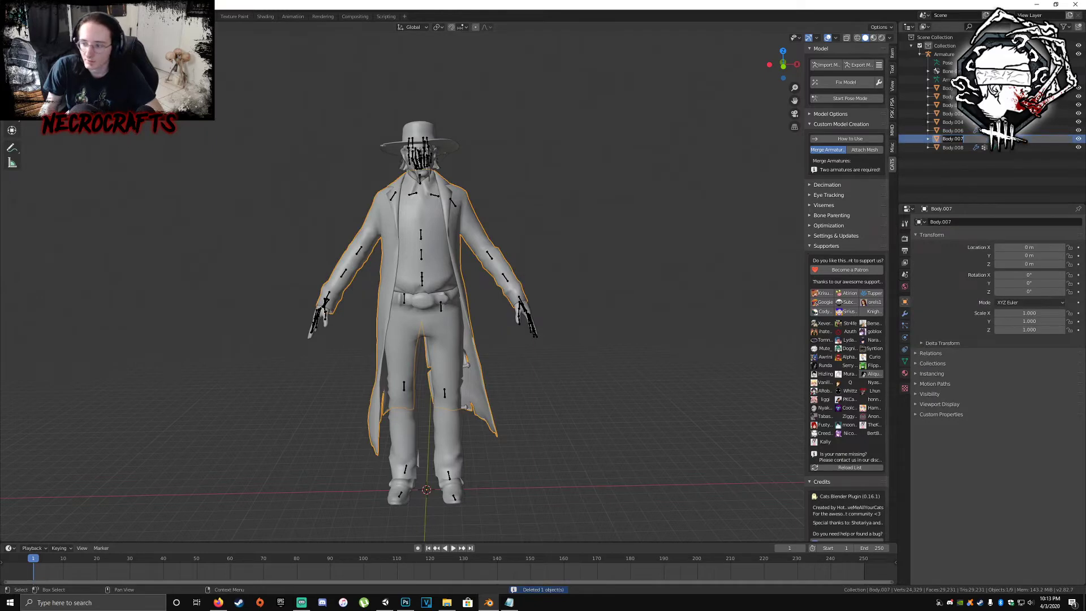
pyautogui.write('Coat')
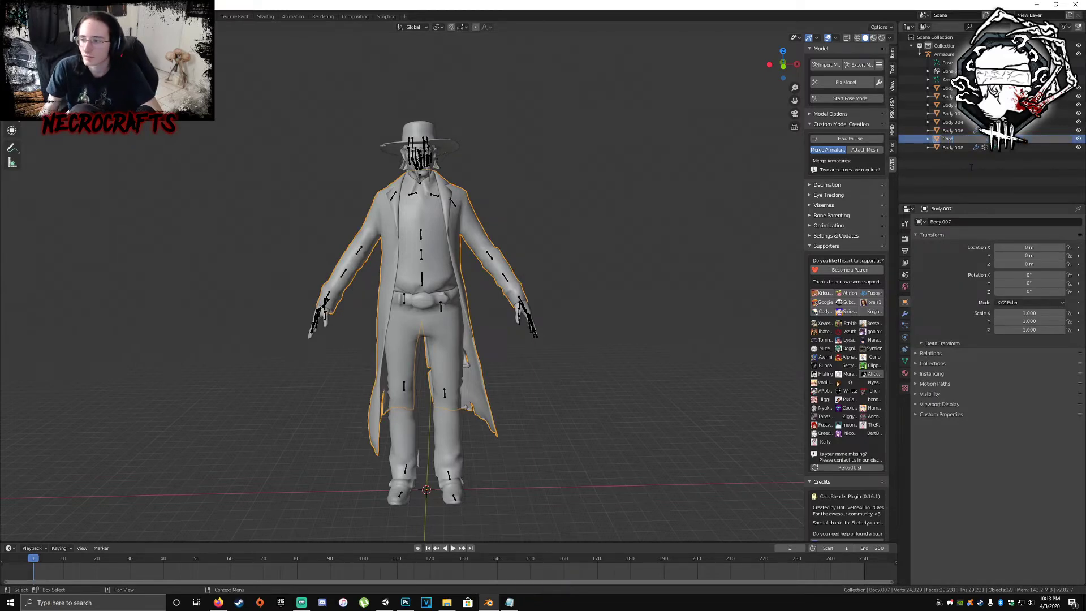
pyautogui.press('Return')
# - Join all the separated body pieces except the Coat into one mesh, from Body through Body.008
pyautogui.click(953, 139)
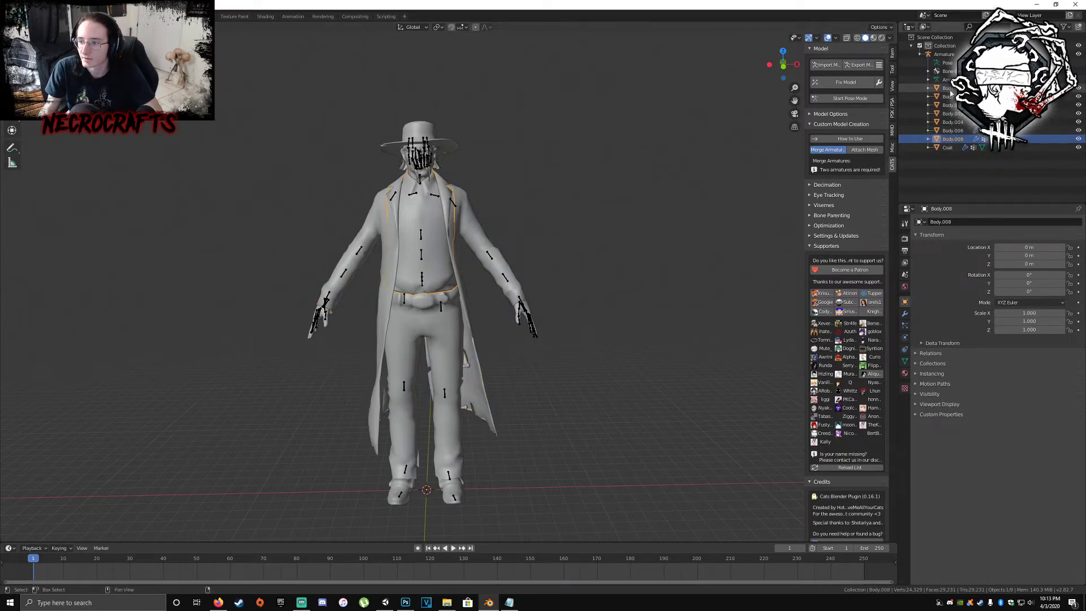
pyautogui.keyDown('shift'); pyautogui.click(947, 87); pyautogui.keyUp('shift')
pyautogui.hotkey('ctrl', 'j')
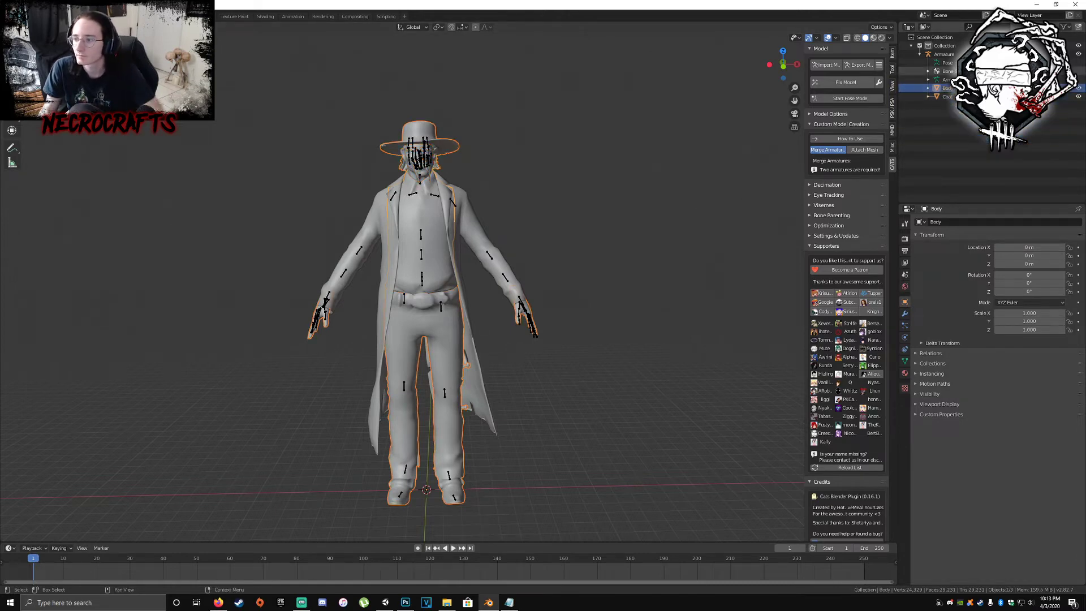
pyautogui.click(945, 79)
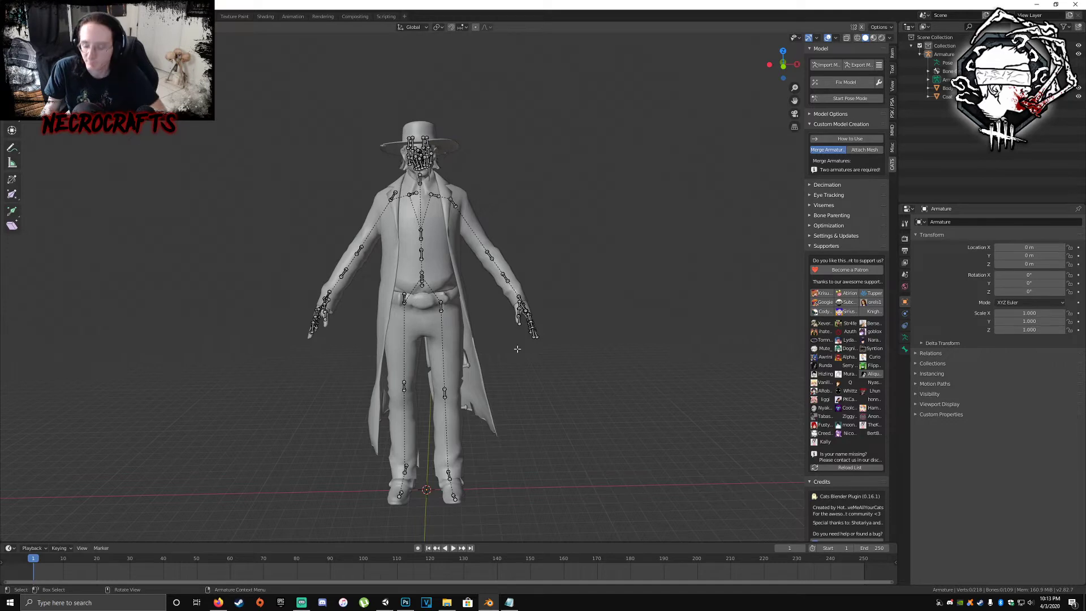
pyautogui.click(466, 229)
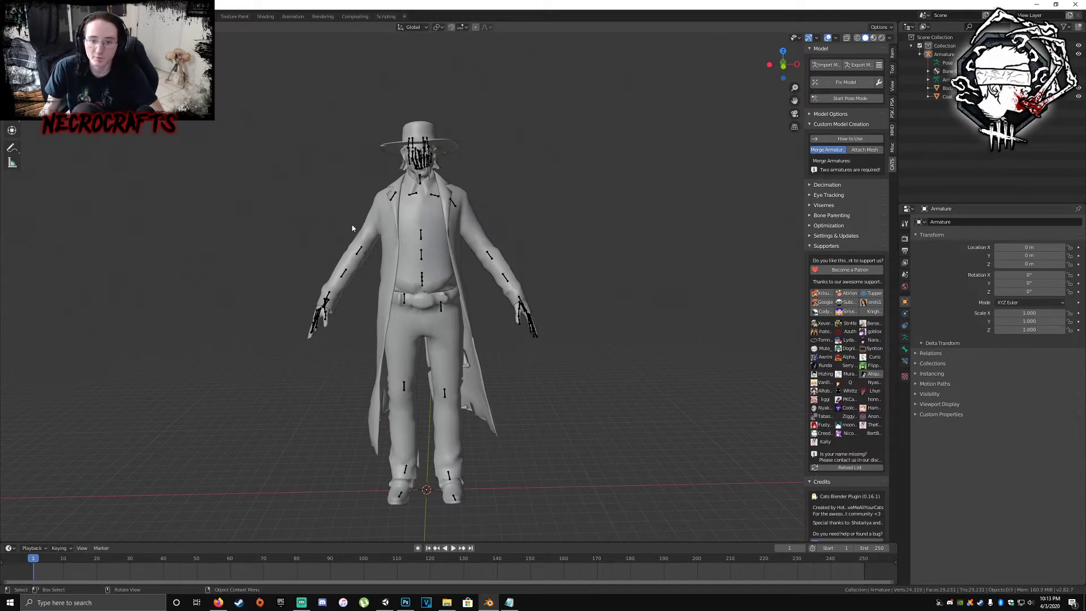
pyautogui.click(466, 228)
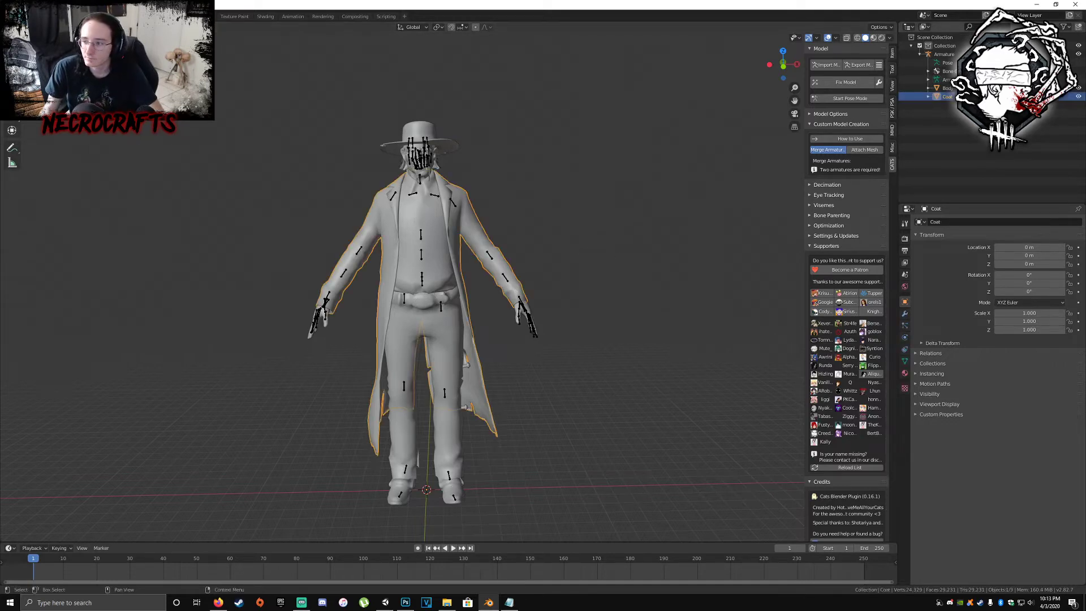
# - Run Fix Model on the armature with Join Meshes, Connect Bones, Fix Materials and Combine Same Materials disabled and Keep Upper Chest enabled
pyautogui.click(944, 53)
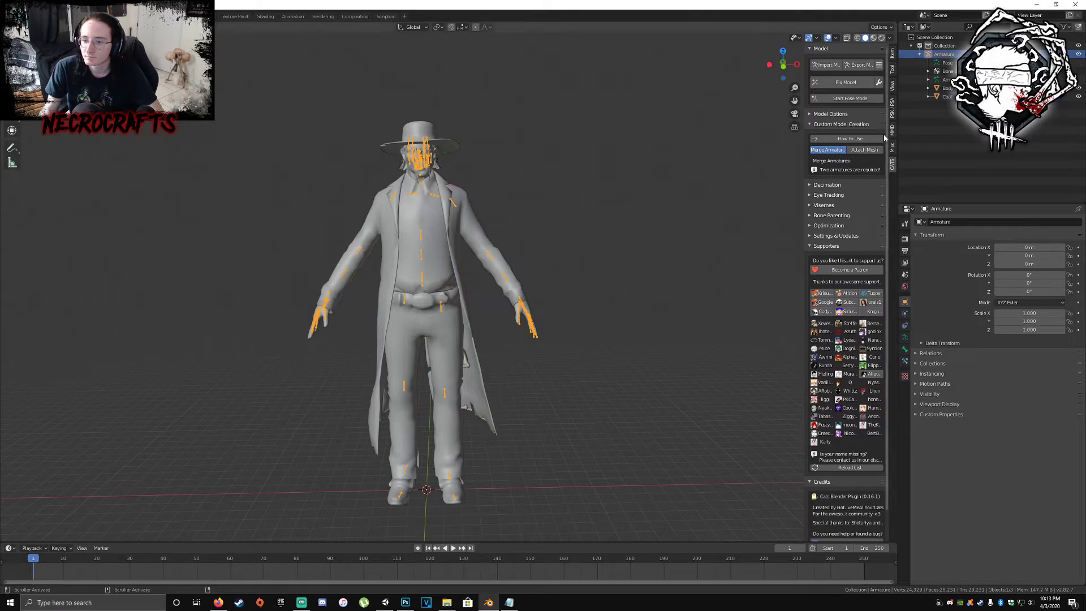
pyautogui.click(878, 82)
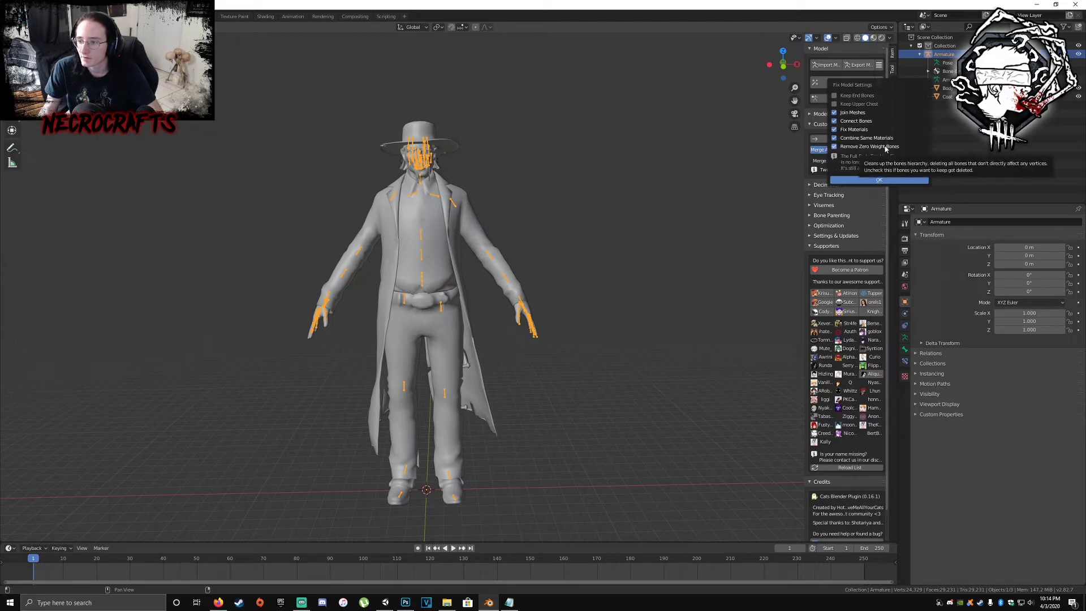
pyautogui.click(864, 138)
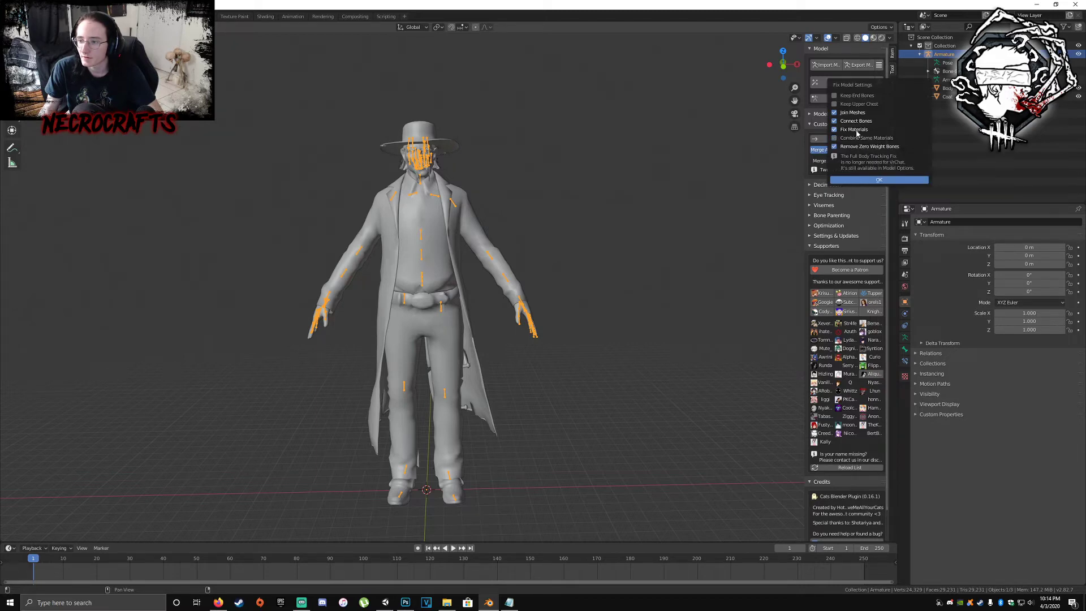
pyautogui.click(856, 130)
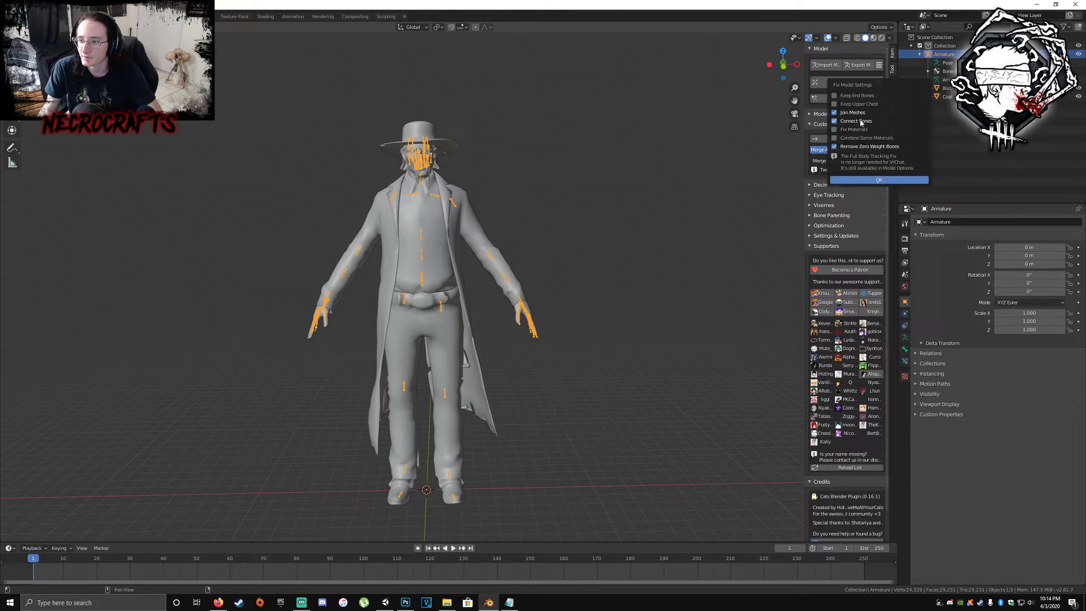
pyautogui.click(854, 113)
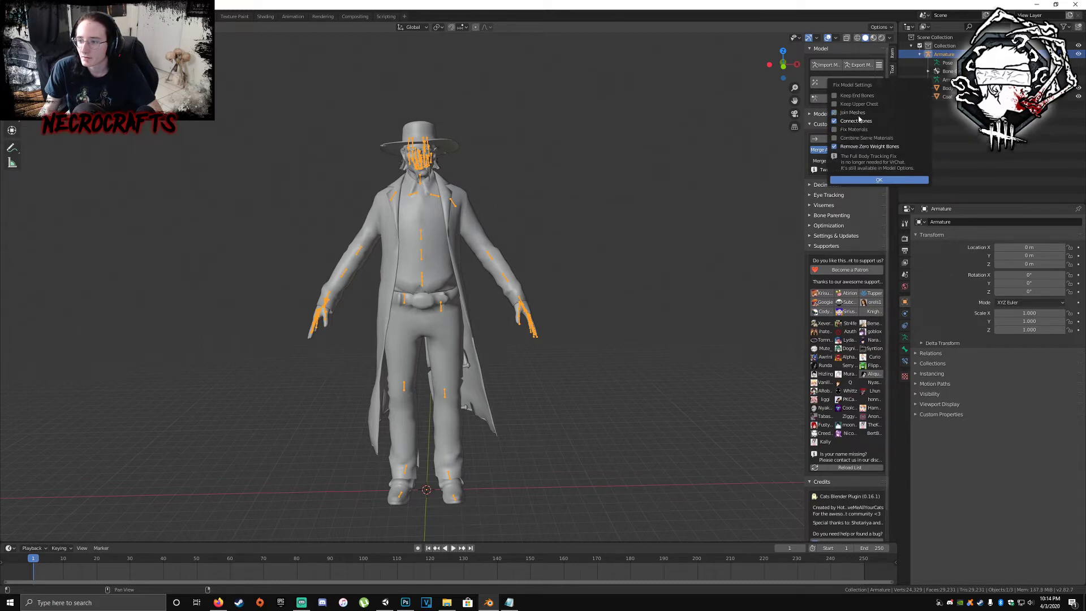
pyautogui.click(858, 121)
pyautogui.click(863, 105)
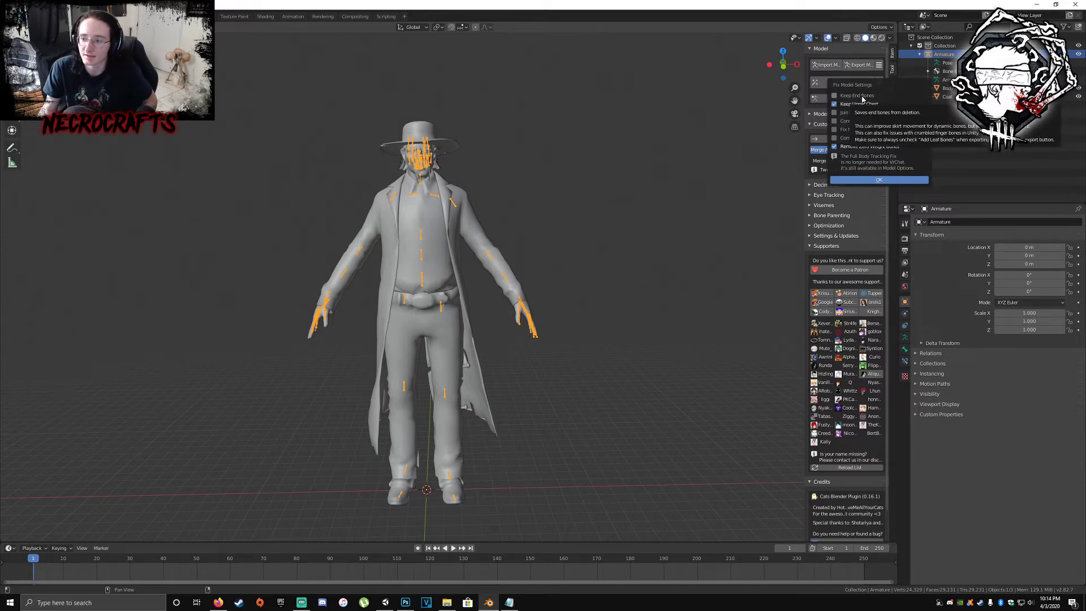
pyautogui.click(880, 178)
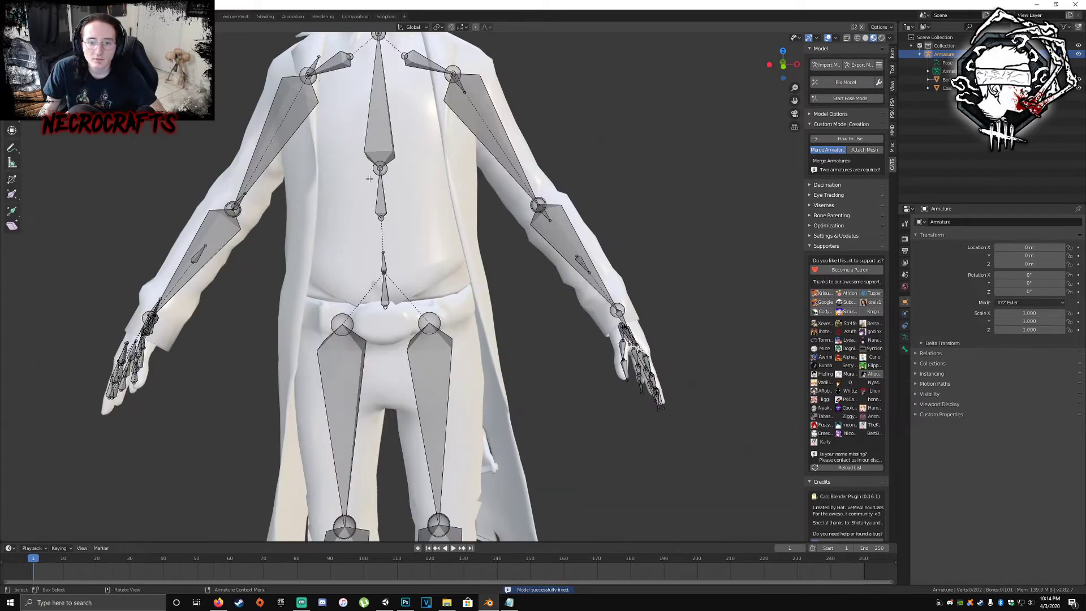
# - Delete the ElbowLT_Roll_01 and DeltoideLT_Roll_01 bones from the armature's left arm
pyautogui.click(381, 144)
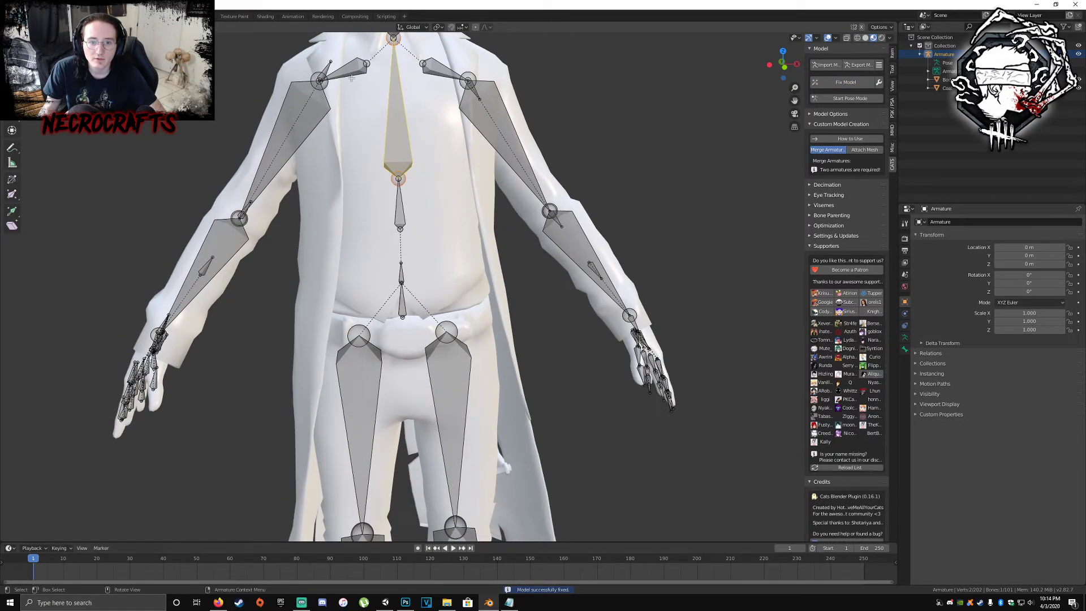
pyautogui.click(350, 73)
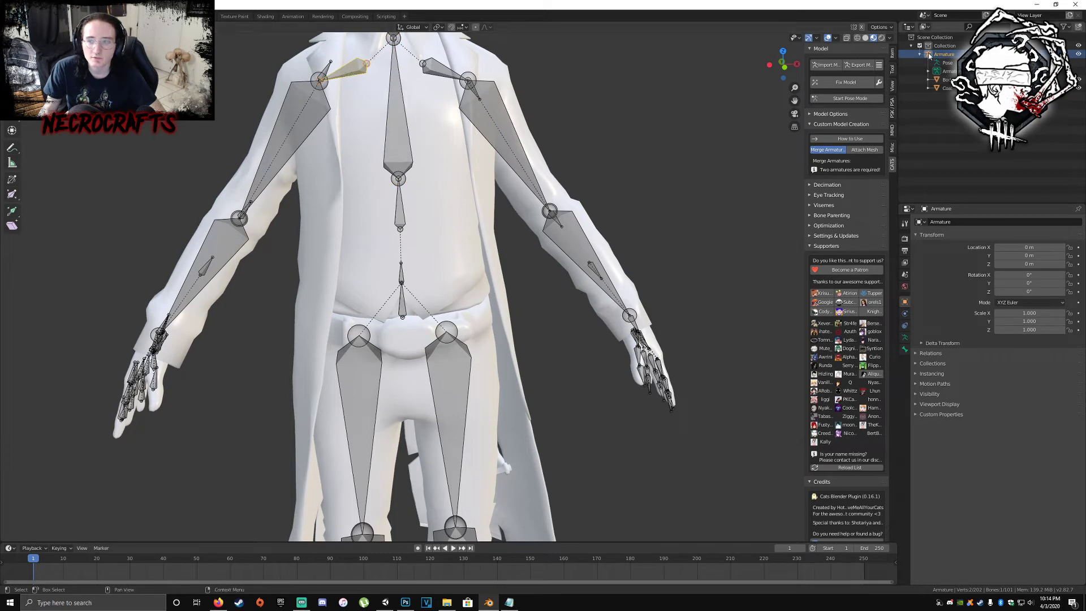
pyautogui.click(931, 71)
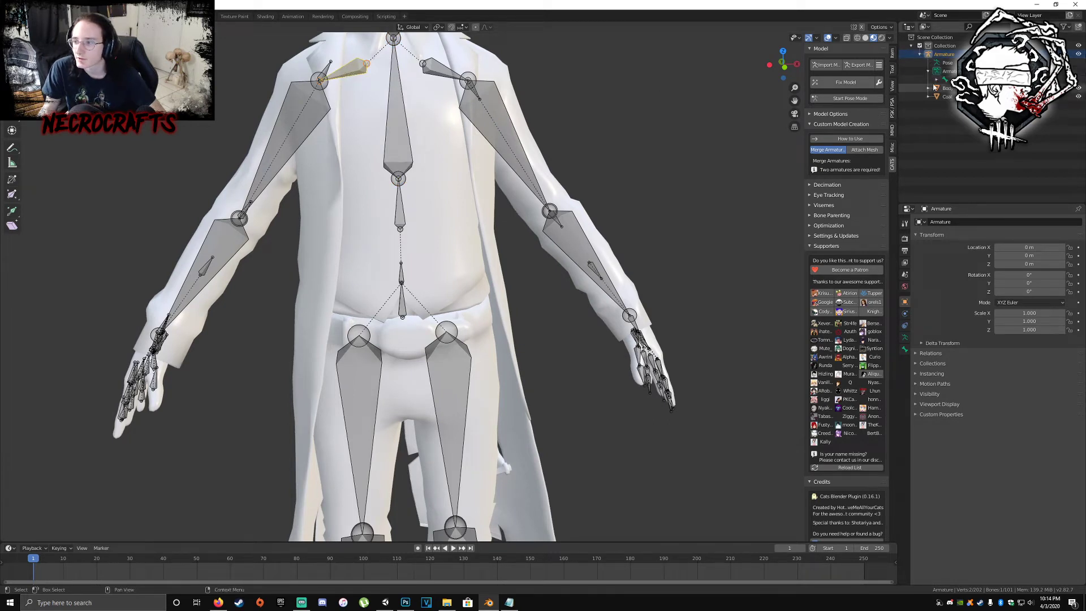
pyautogui.click(937, 80)
pyautogui.click(945, 105)
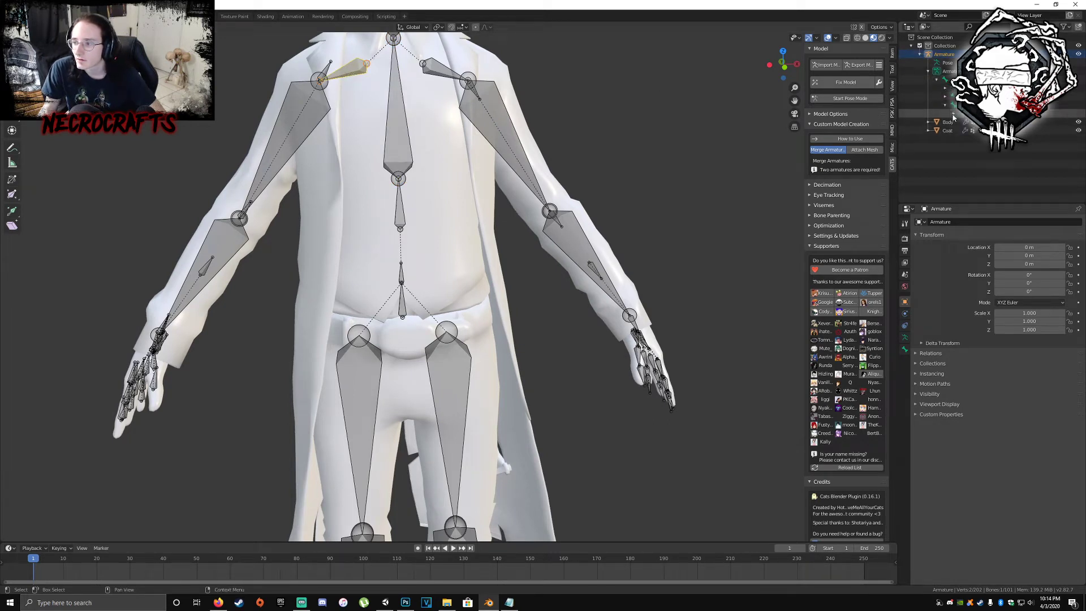
pyautogui.click(954, 114)
pyautogui.click(962, 122)
pyautogui.click(971, 138)
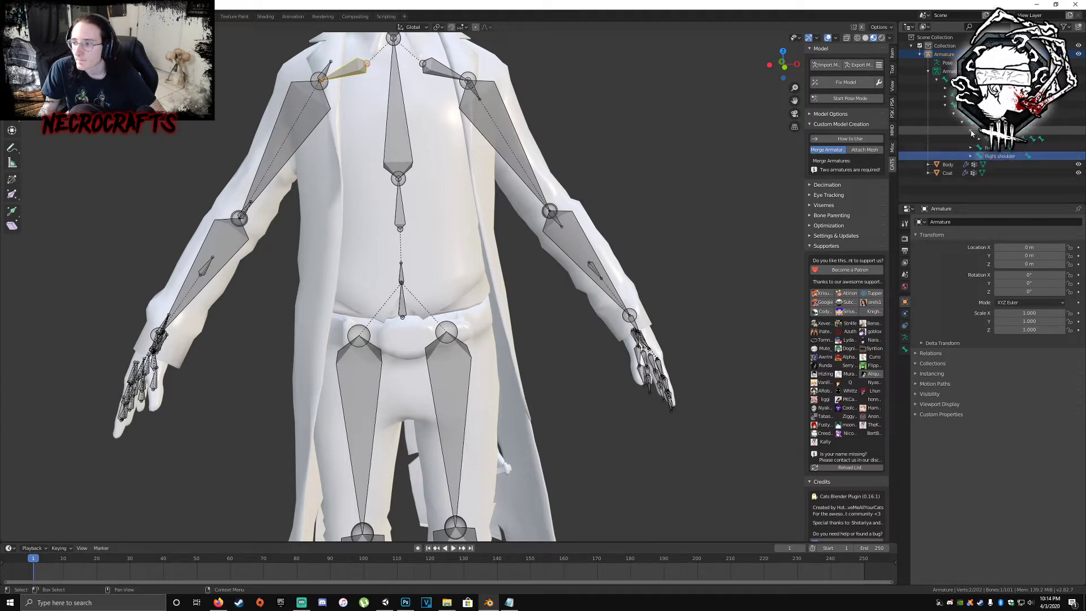
pyautogui.click(978, 141)
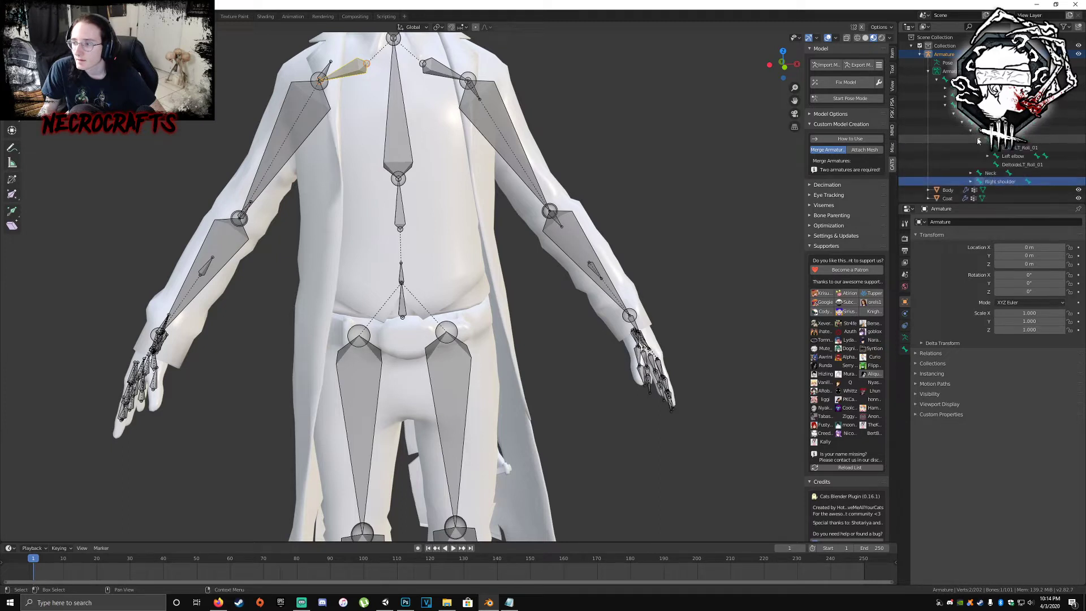
pyautogui.click(1009, 165)
pyautogui.click(1018, 147)
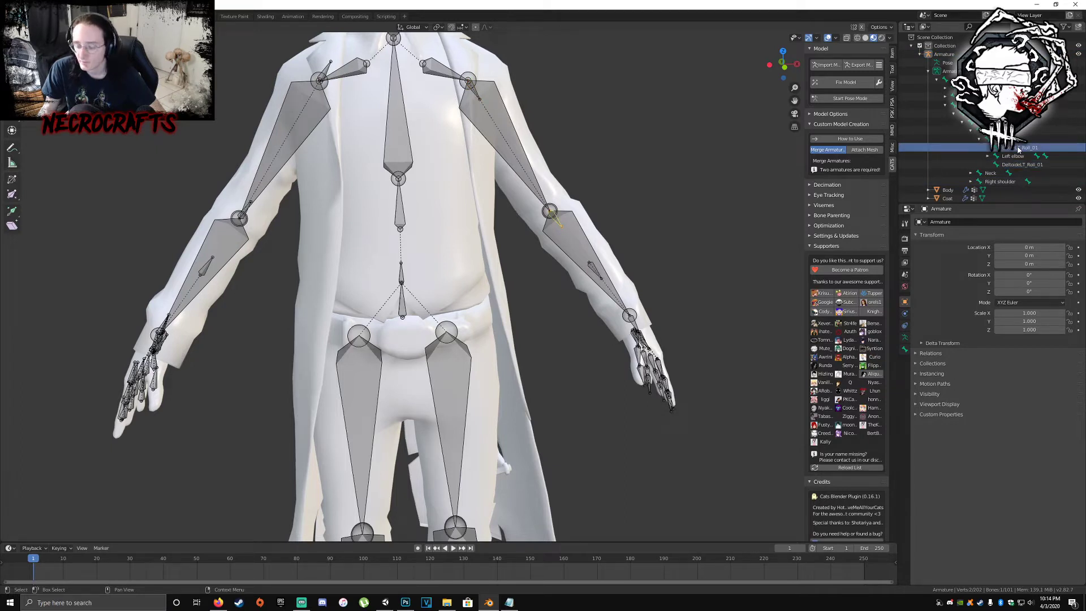
pyautogui.press('x')
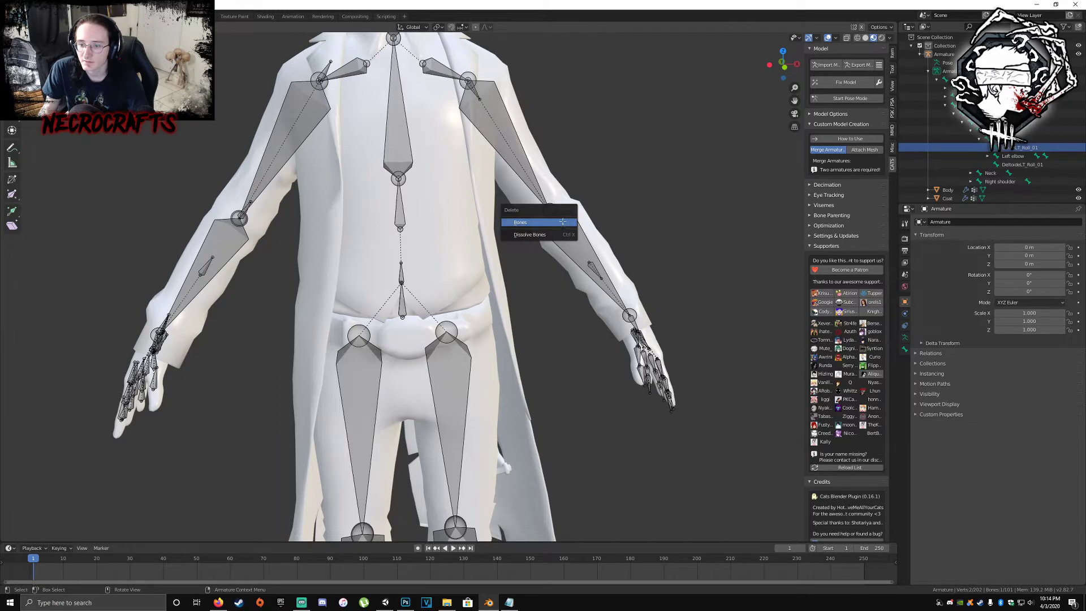
pyautogui.click(562, 222)
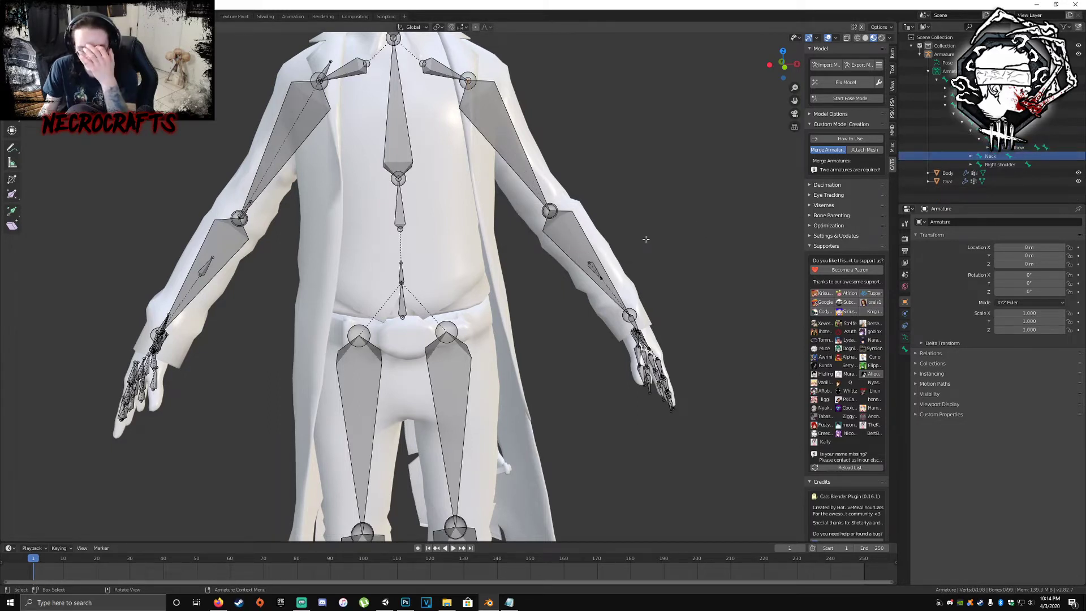
# - Check the bones under the neck and delete ElbowRT_Roll_01 and DeltoideRT_Roll_01 from the right arm
pyautogui.click(970, 156)
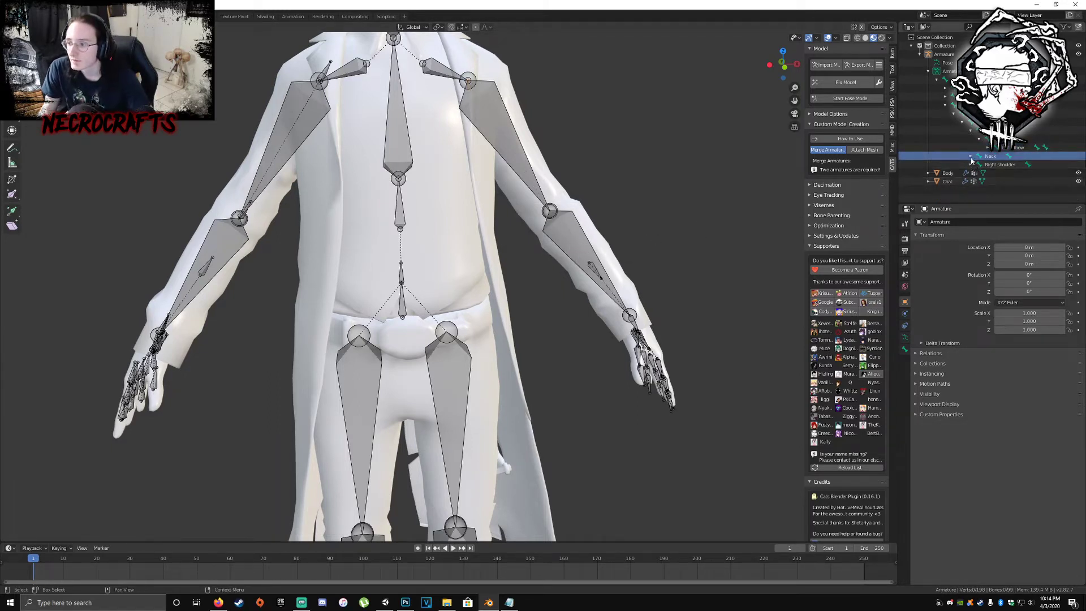
pyautogui.click(979, 165)
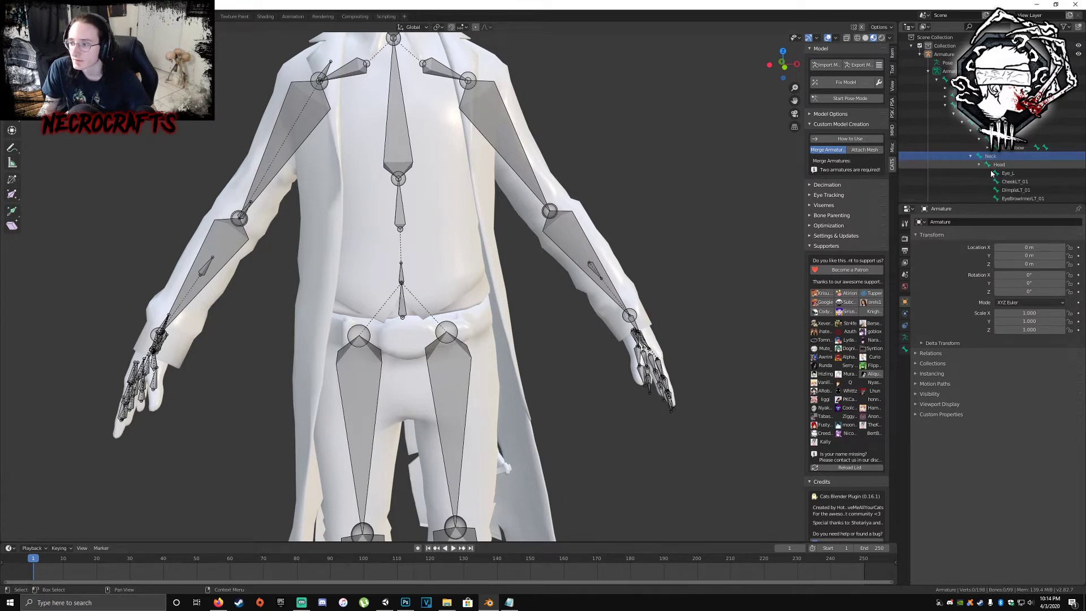
pyautogui.click(979, 164)
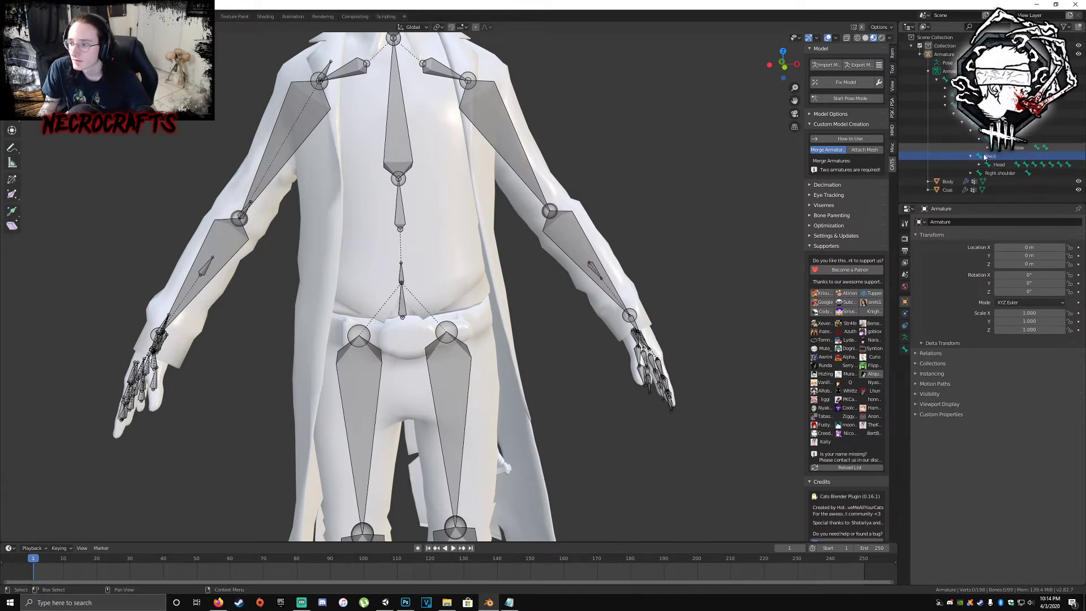
pyautogui.click(970, 173)
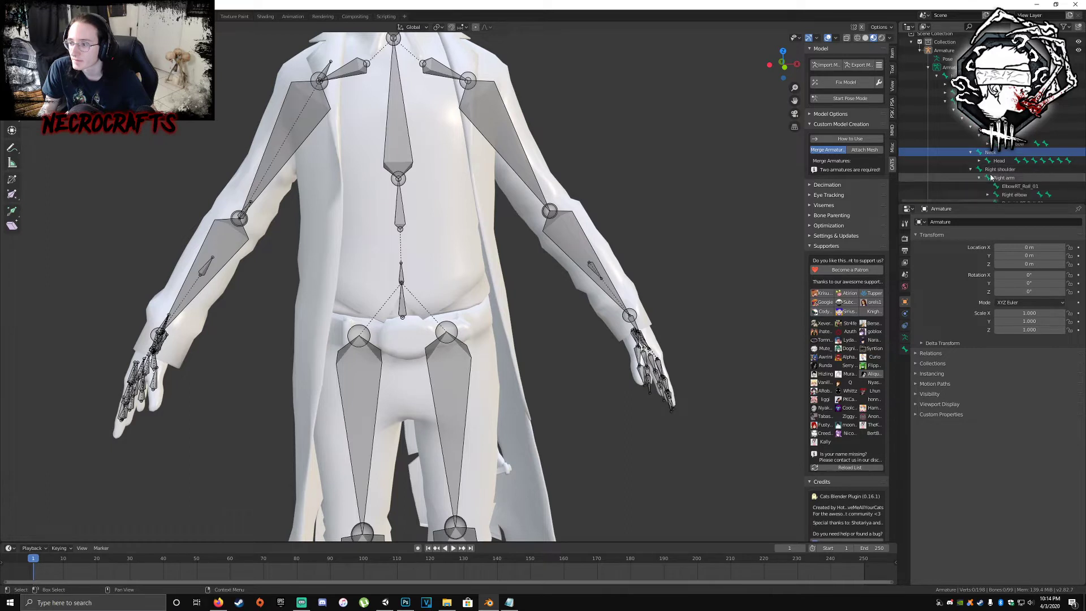
pyautogui.scroll(-2, 995, 176)
pyautogui.click(1015, 162)
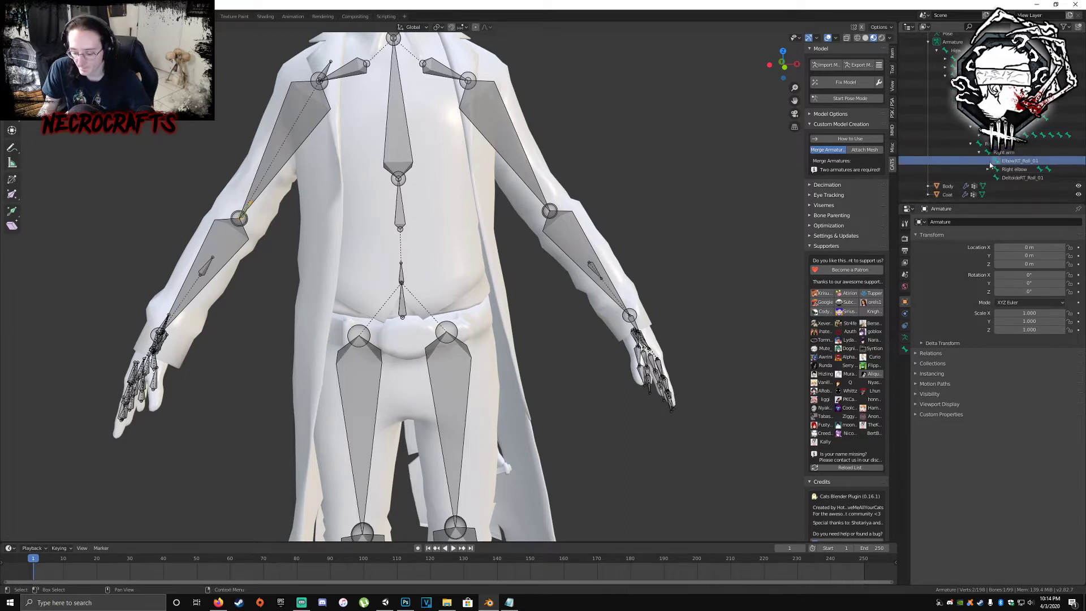
pyautogui.press('x')
pyautogui.click(776, 140)
pyautogui.click(1027, 178)
pyautogui.press('x')
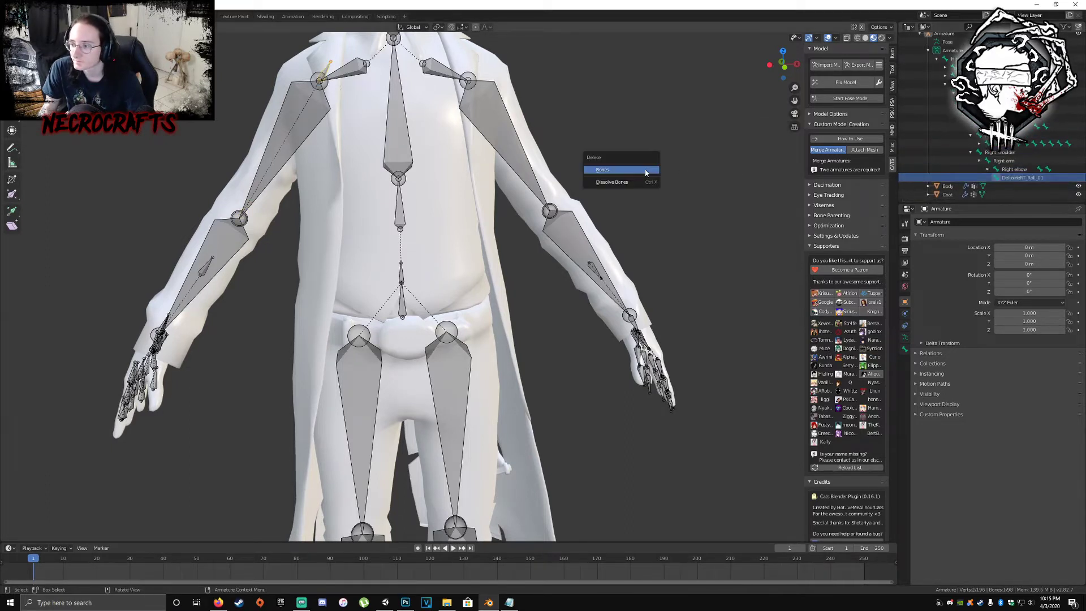
pyautogui.click(616, 167)
# - Delete the ForeArmRT_Roll_01 bone under the right elbow and look through the finger bones under the right wrist
pyautogui.click(988, 177)
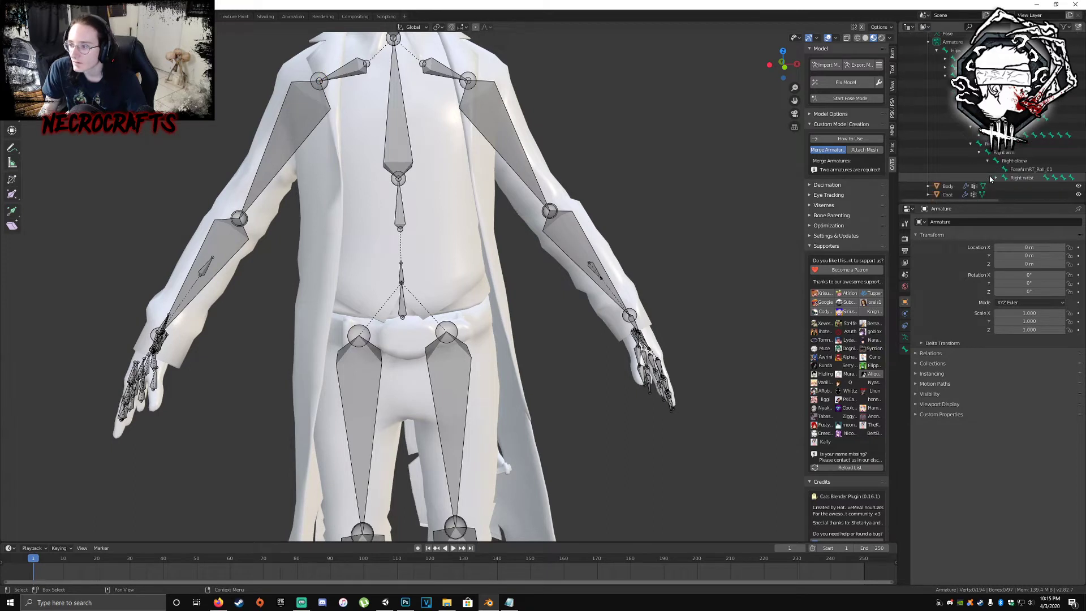
pyautogui.click(1029, 170)
pyautogui.press('x')
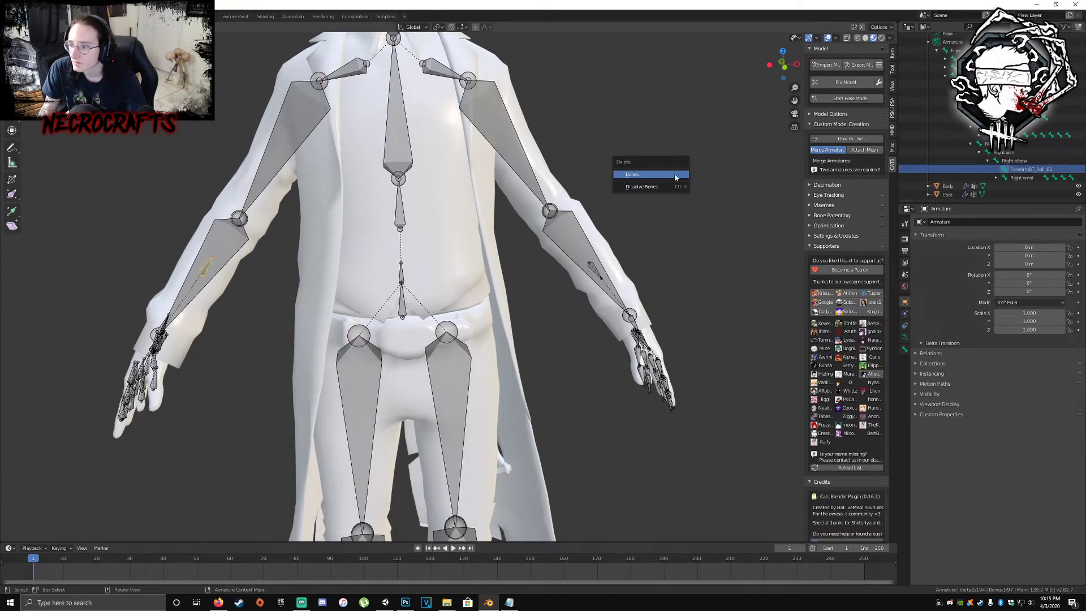
pyautogui.click(651, 176)
pyautogui.click(996, 178)
pyautogui.scroll(-4, 1018, 187)
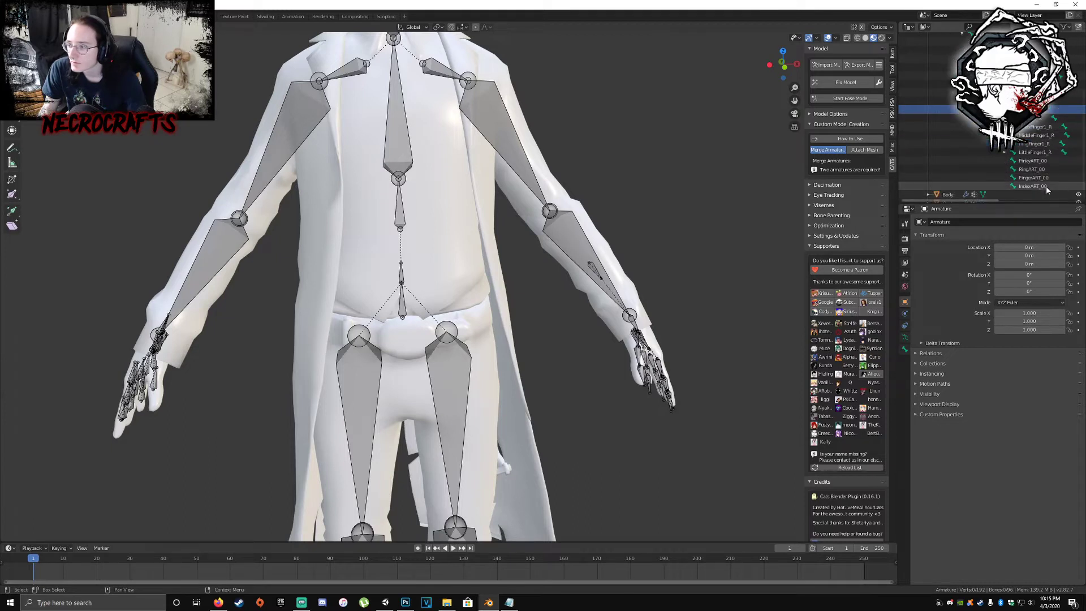
pyautogui.scroll(4, 1038, 154)
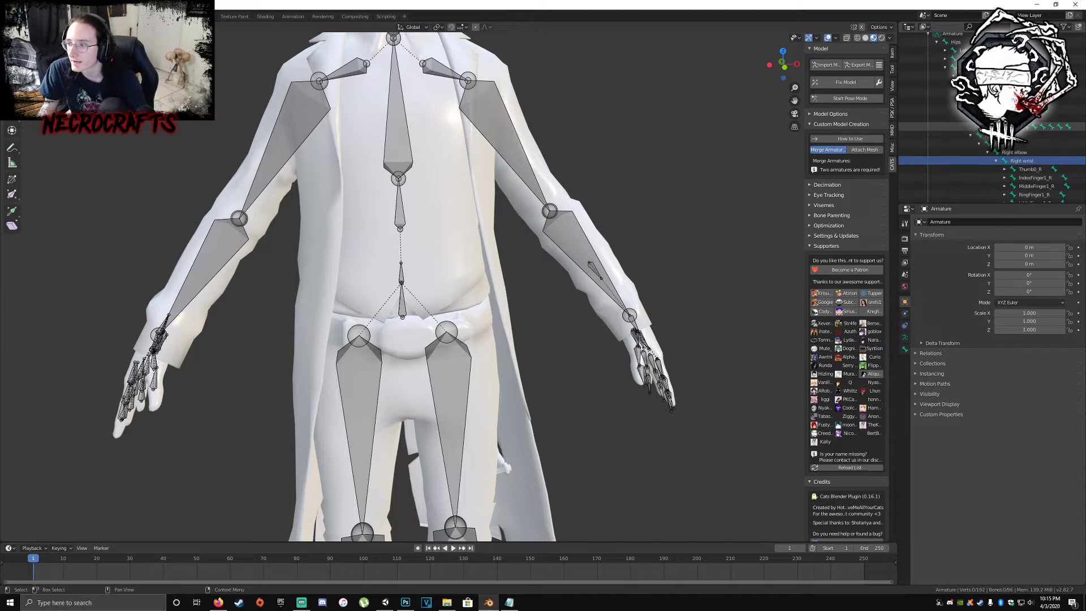
# - Collapse the right arm's bone hierarchy and delete the ForeArmLT_Roll_01 bone under the left elbow
pyautogui.click(987, 154)
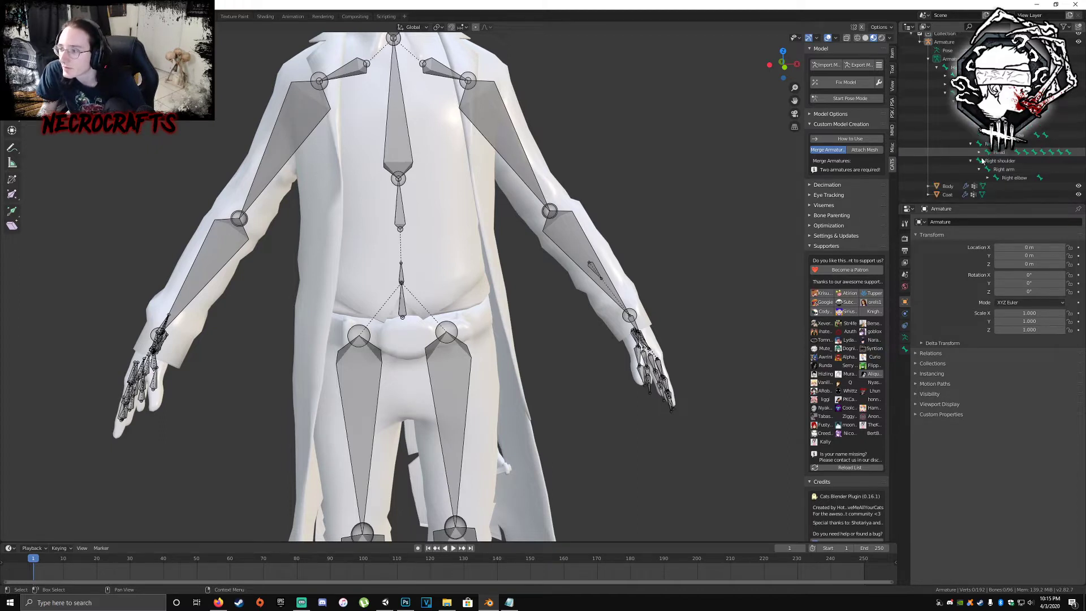
pyautogui.click(972, 160)
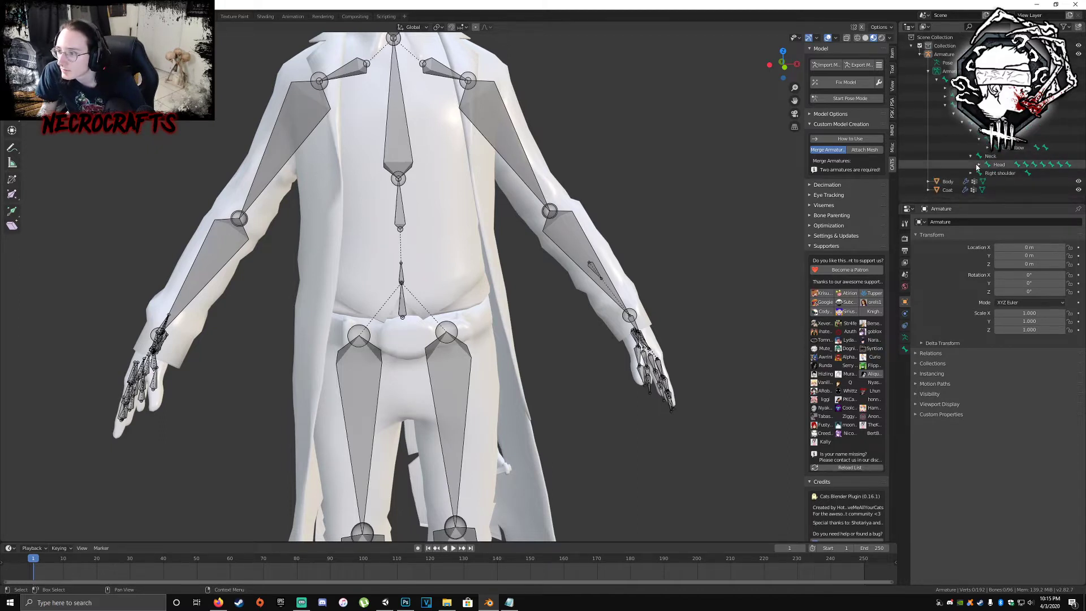
pyautogui.click(971, 157)
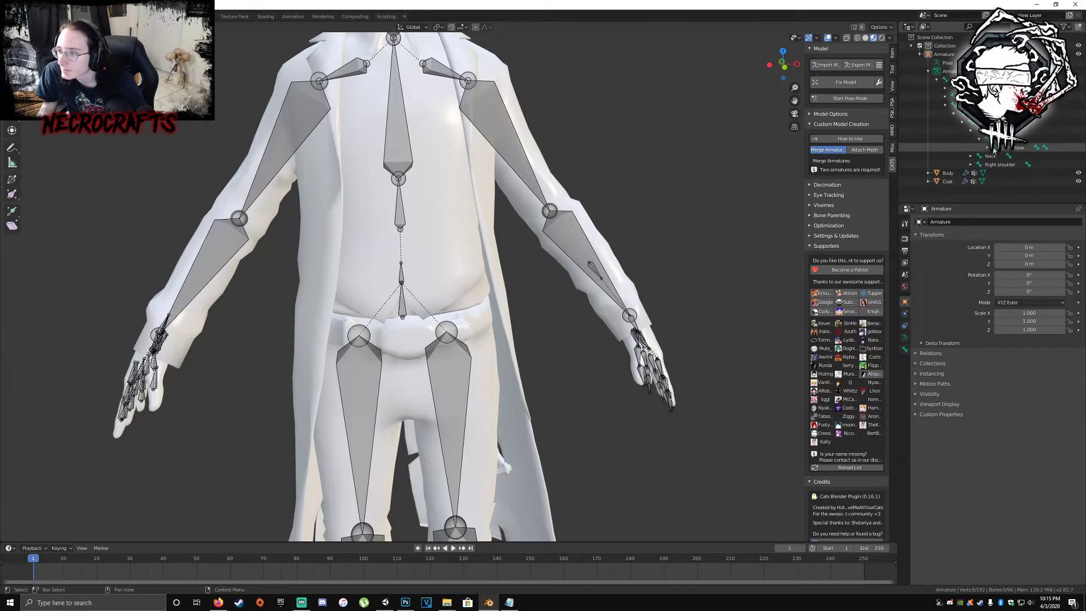
pyautogui.click(987, 149)
pyautogui.click(1012, 156)
pyautogui.press('x')
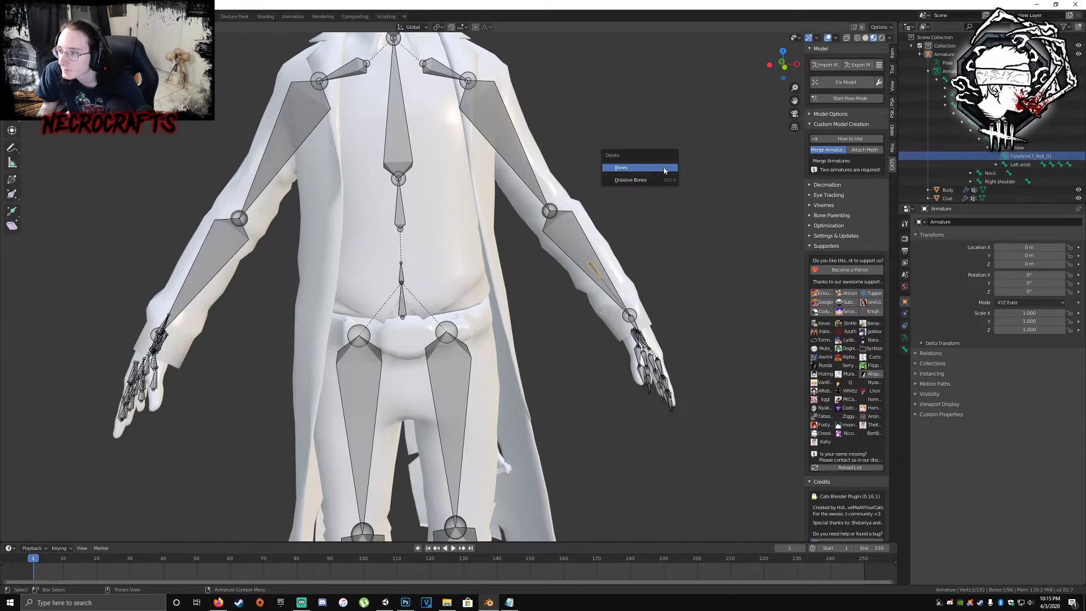
pyautogui.click(668, 167)
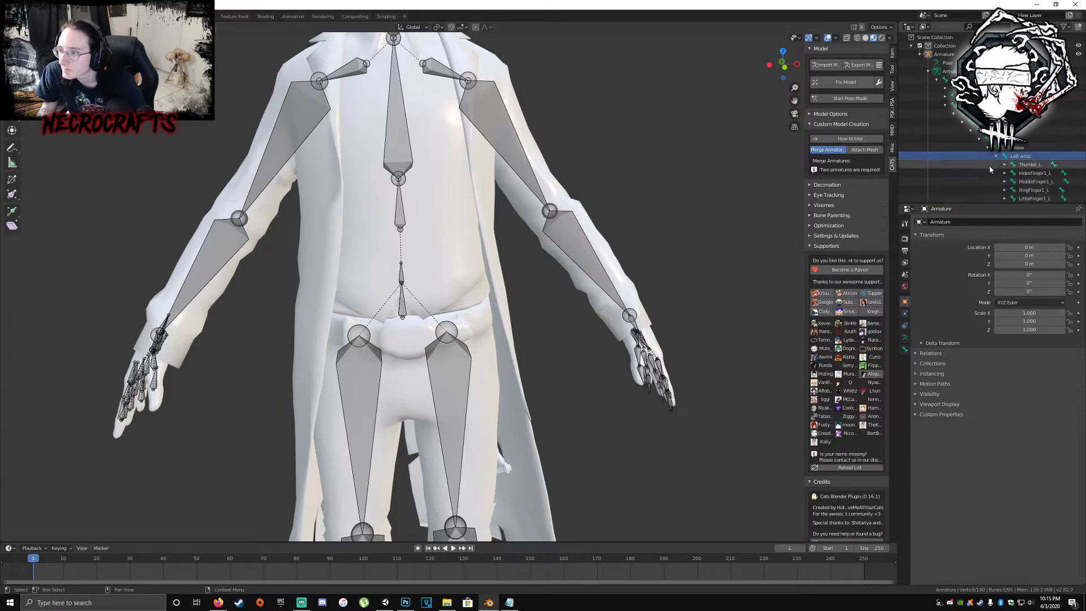
# - Look through the finger bones under the left wrist and the remaining bone chains under the hips for further roll bones
pyautogui.click(997, 157)
pyautogui.click(997, 157)
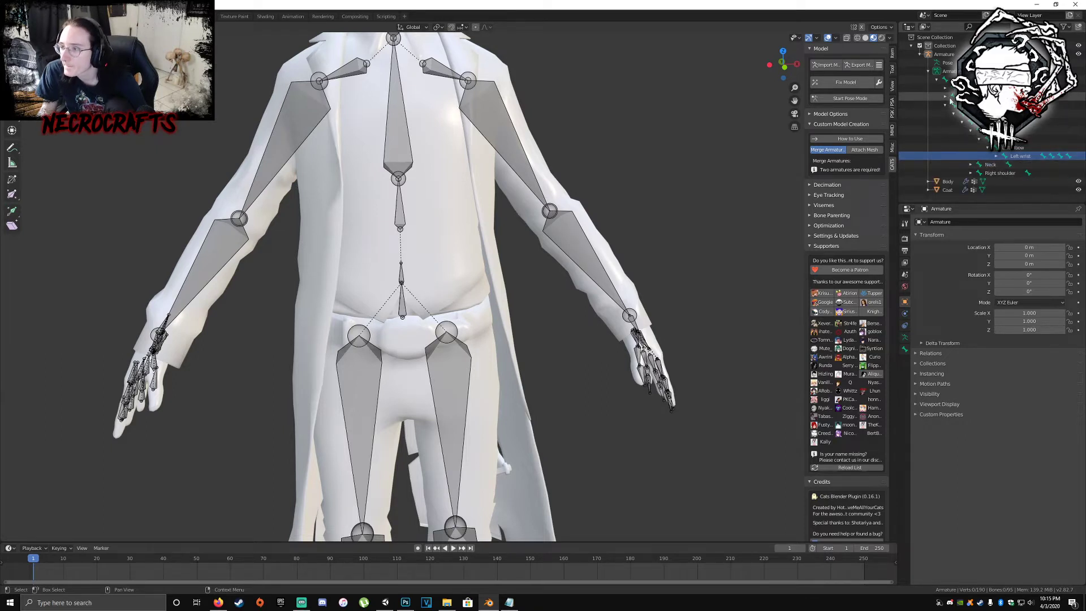
pyautogui.click(945, 106)
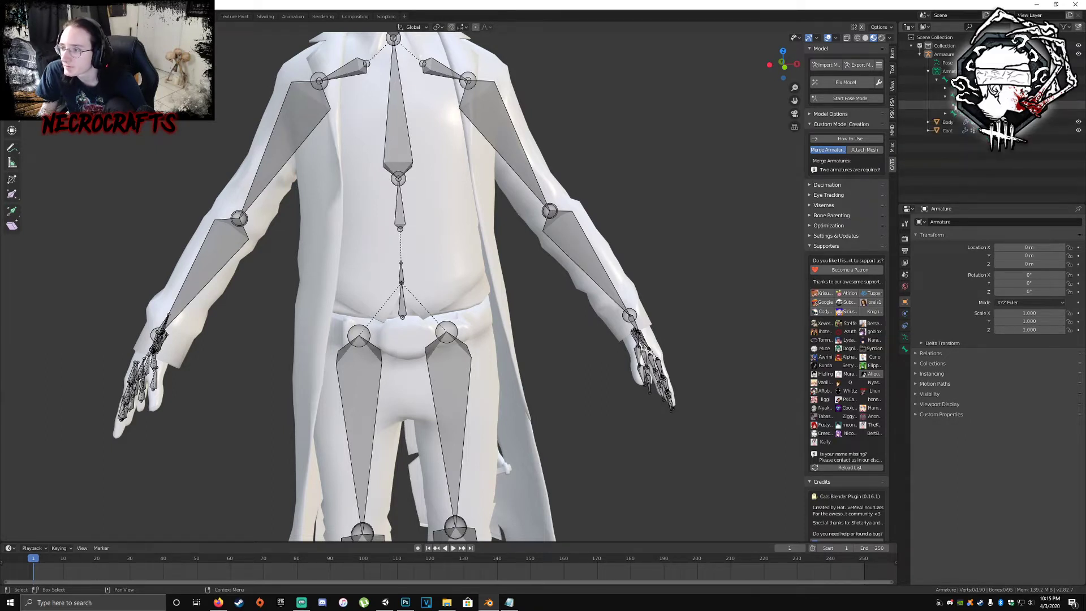
pyautogui.click(963, 114)
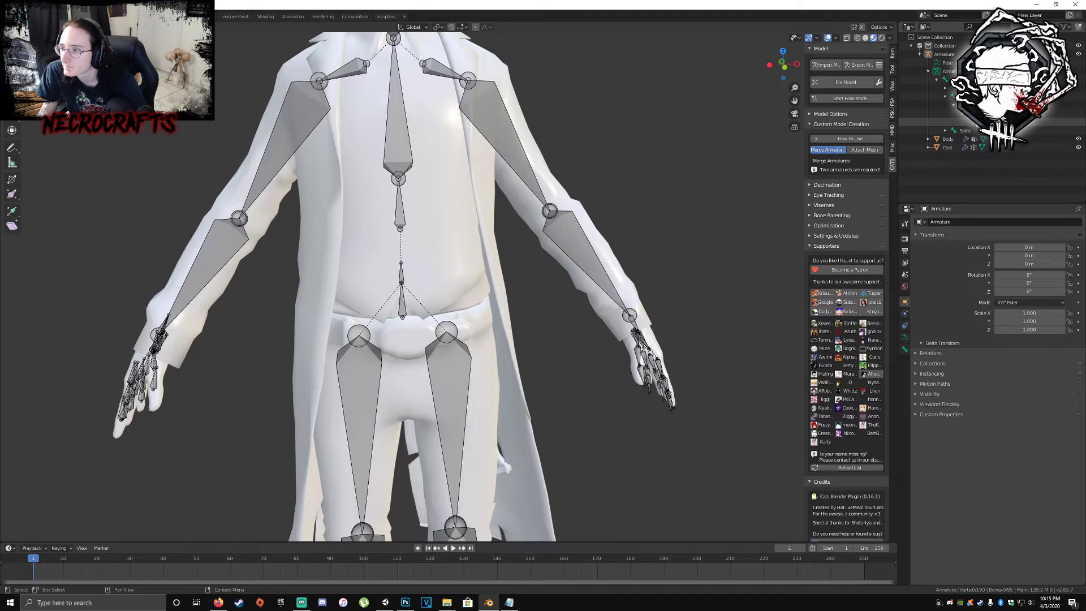
pyautogui.click(945, 88)
pyautogui.click(953, 98)
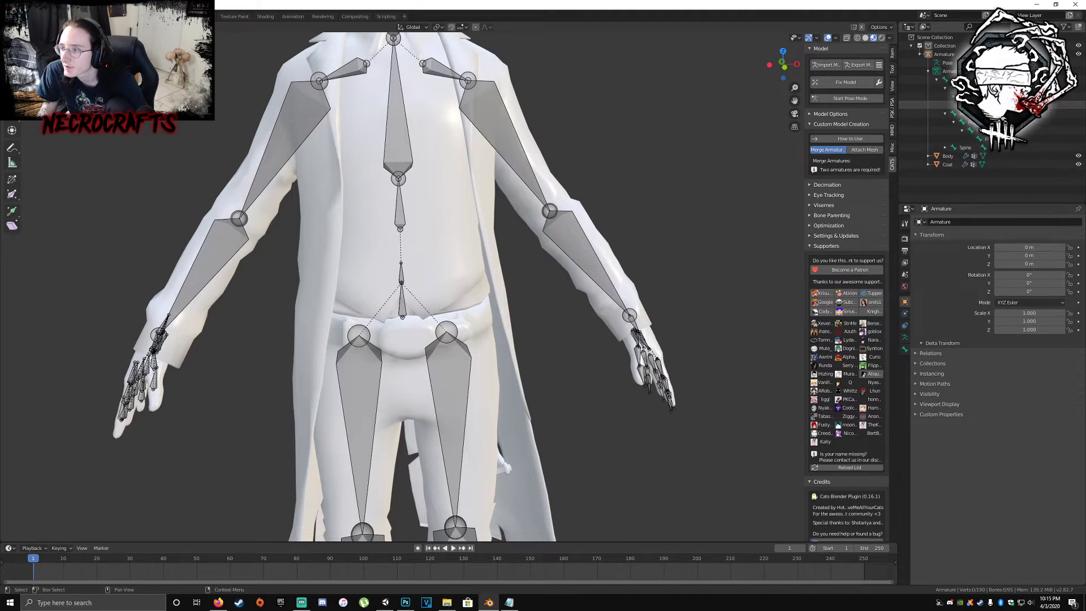
pyautogui.click(962, 106)
pyautogui.click(937, 80)
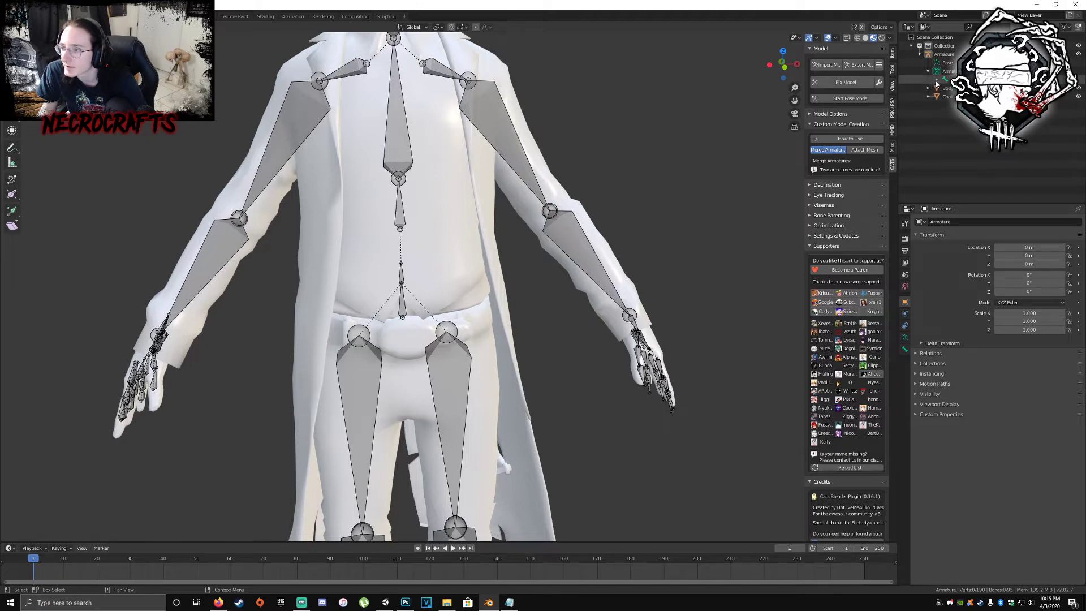
pyautogui.scroll(-3, 766, 213)
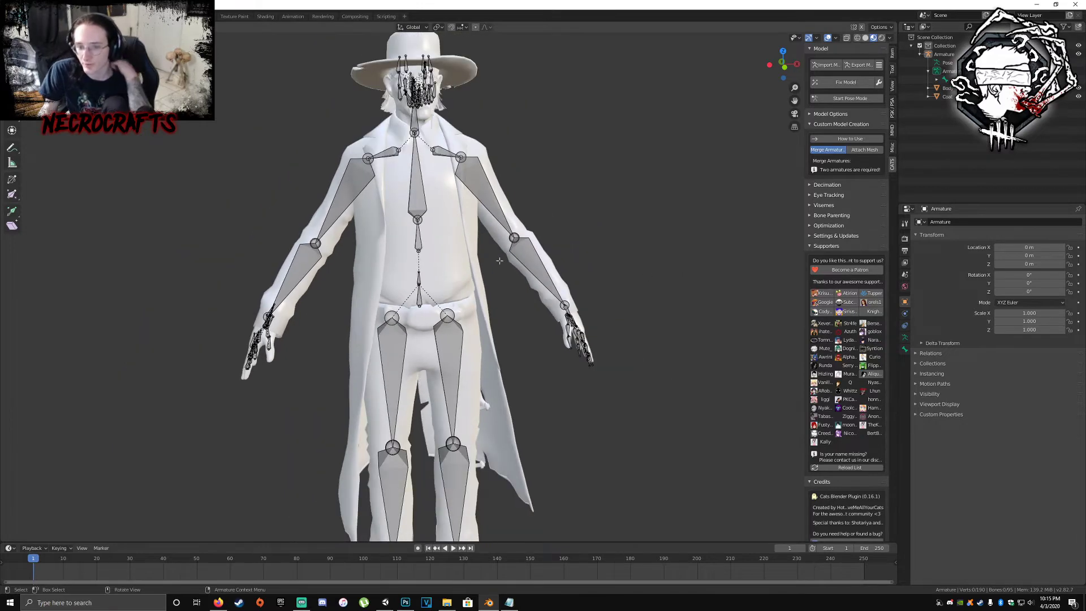
# - Start pose mode and freely rotate the Right arm bone to test how the mesh follows it
pyautogui.click(850, 98)
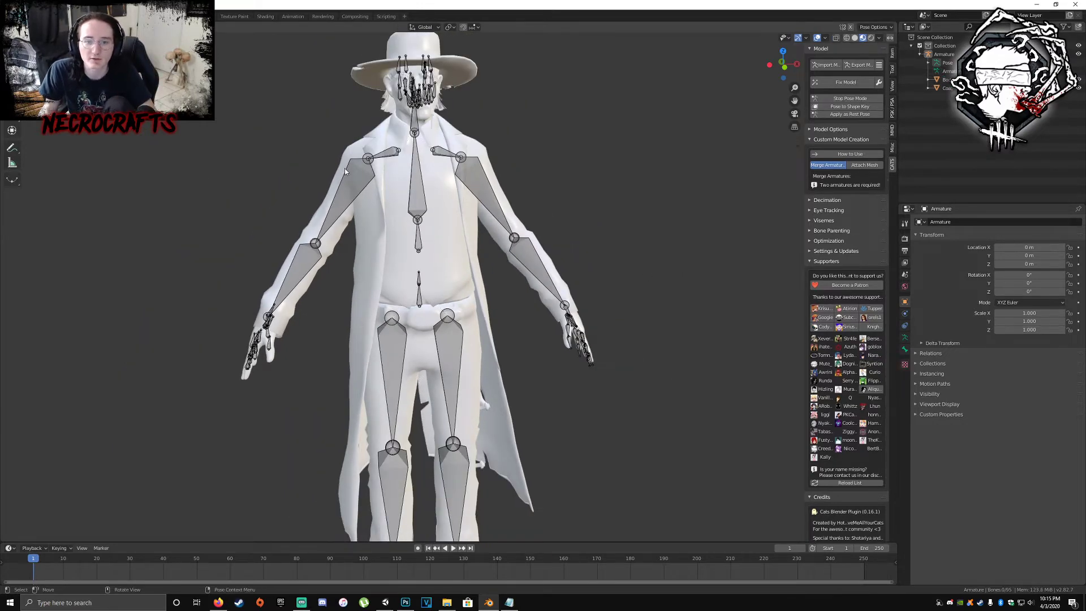
pyautogui.click(344, 168)
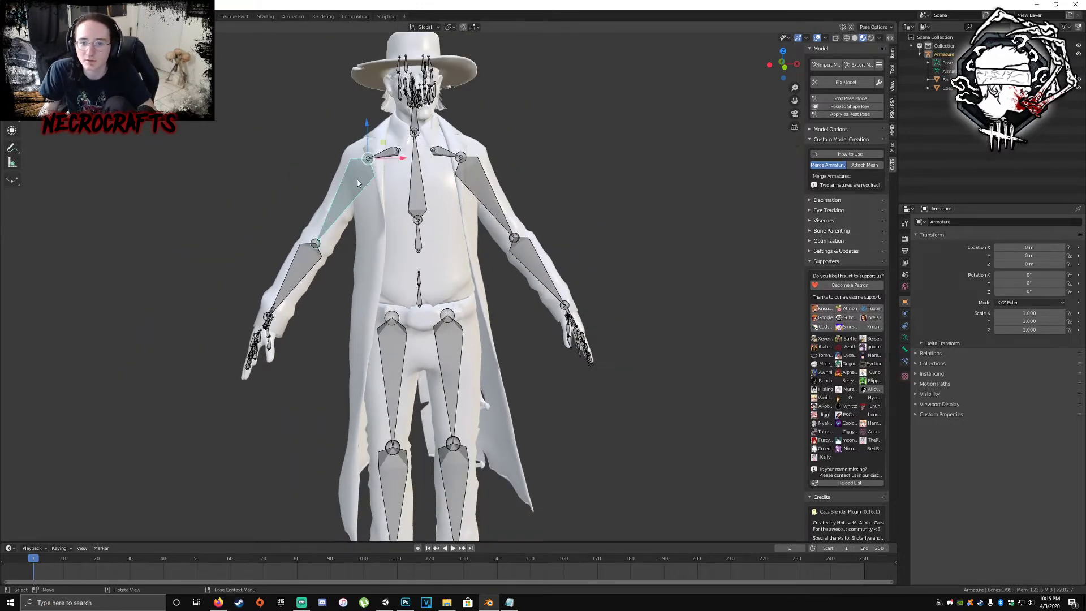
pyautogui.click(905, 348)
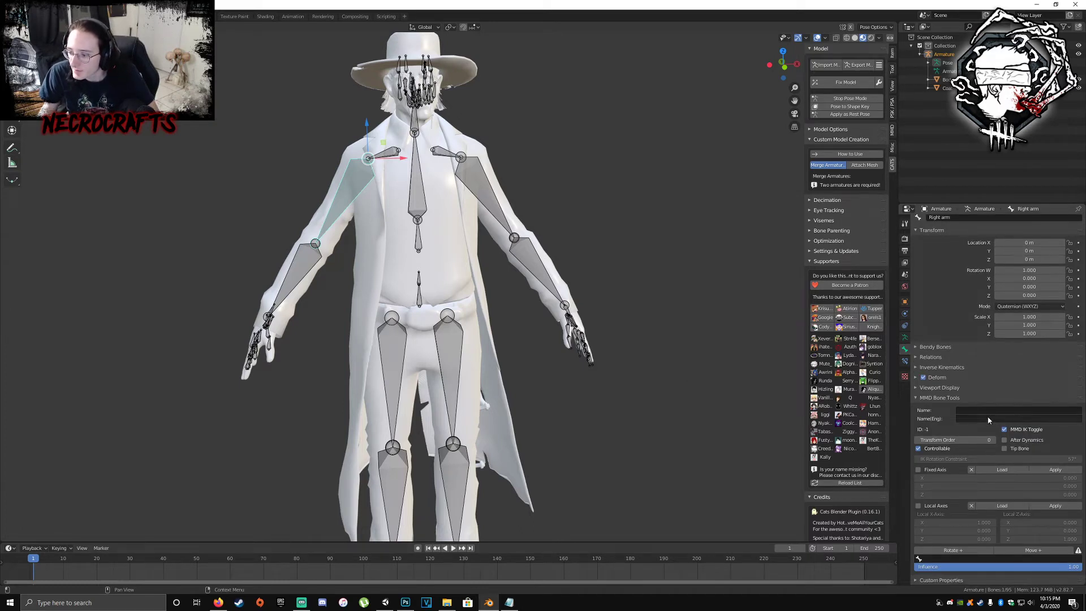
pyautogui.click(905, 338)
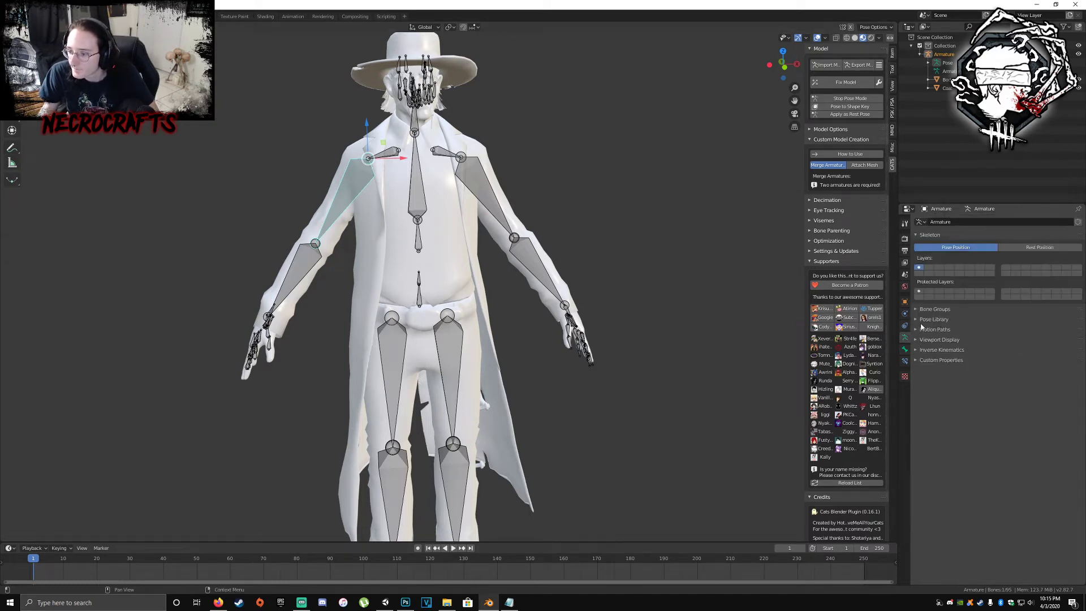
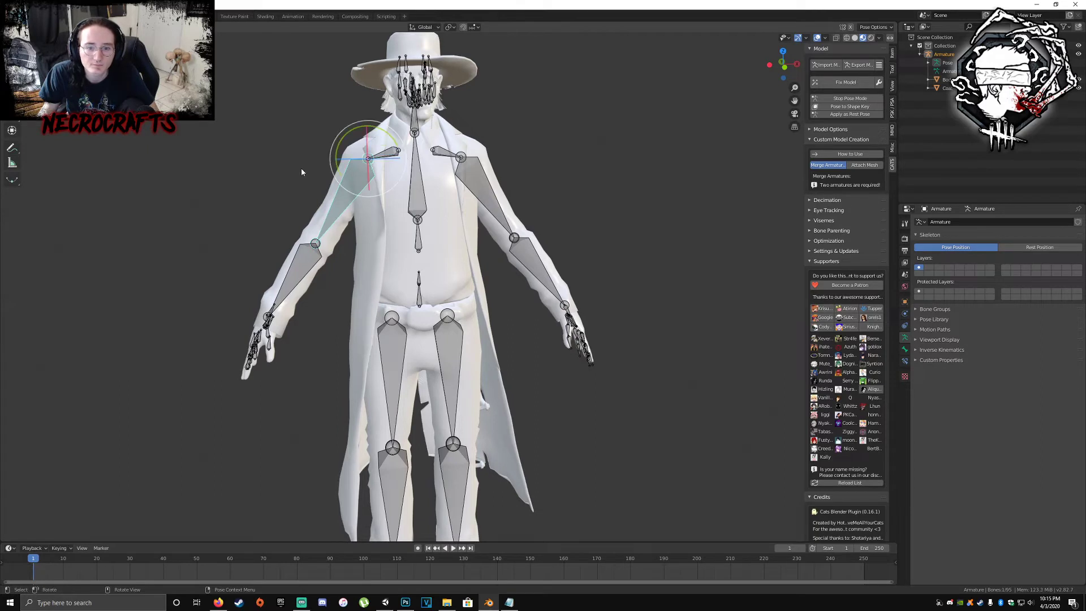
pyautogui.press('r')
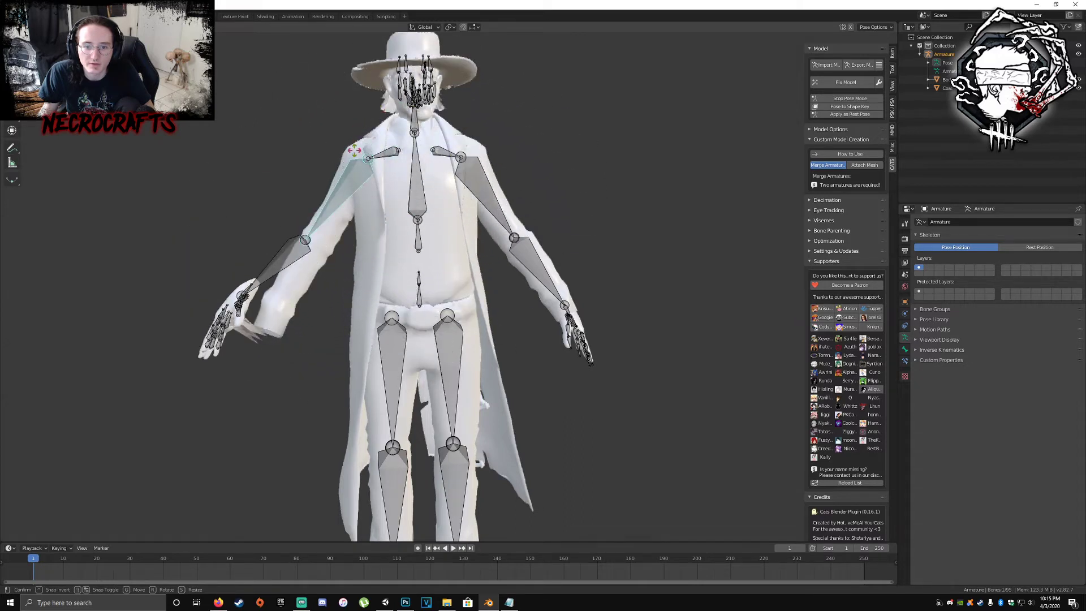
pyautogui.click(457, 275)
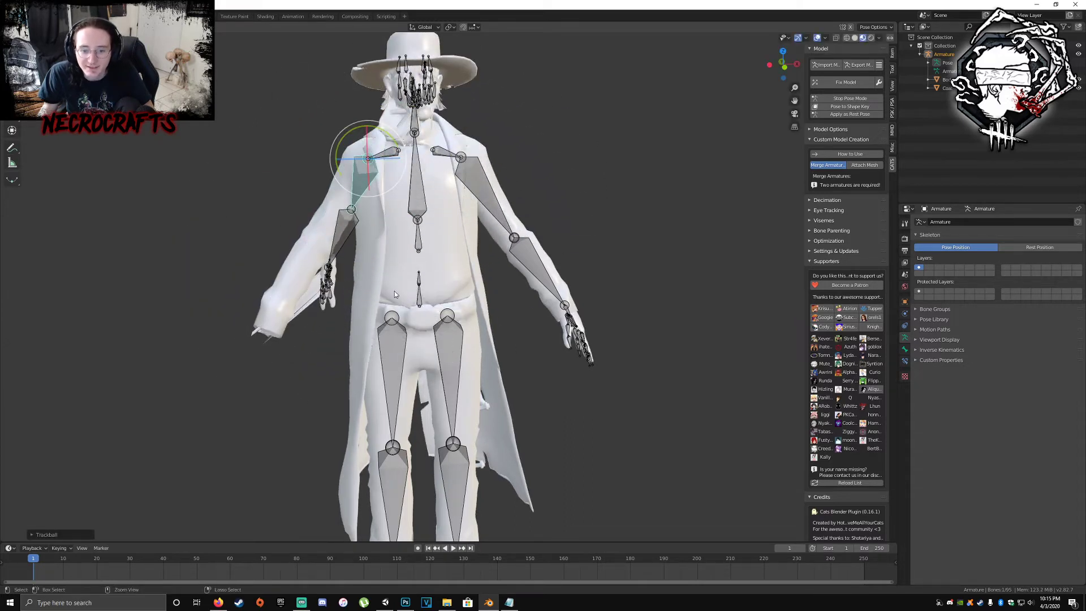
# - Undo the test pose and the roll bone deletions in both arms
pyautogui.hotkey('ctrl', 'z')
pyautogui.hotkey('ctrl', 'z')
pyautogui.hotkey('ctrl', 'z')
pyautogui.hotkey('ctrl', 'z')
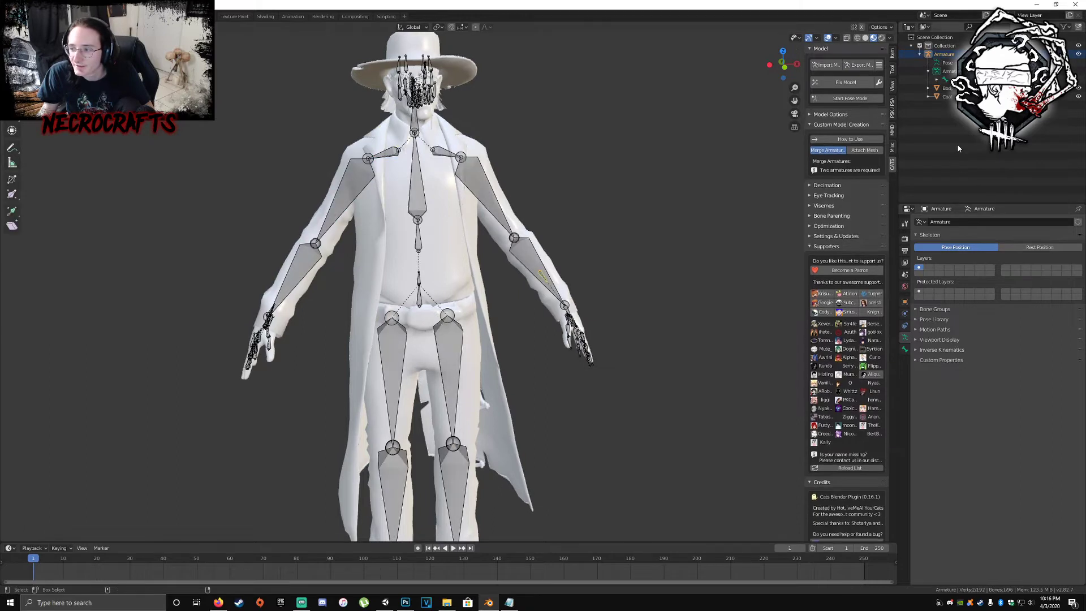
pyautogui.hotkey('ctrl', 'z')
pyautogui.hotkey('ctrl', 'z')
pyautogui.hotkey('ctrl', 'z')
pyautogui.hotkey('ctrl', 'z')
pyautogui.hotkey('ctrl', 'z')
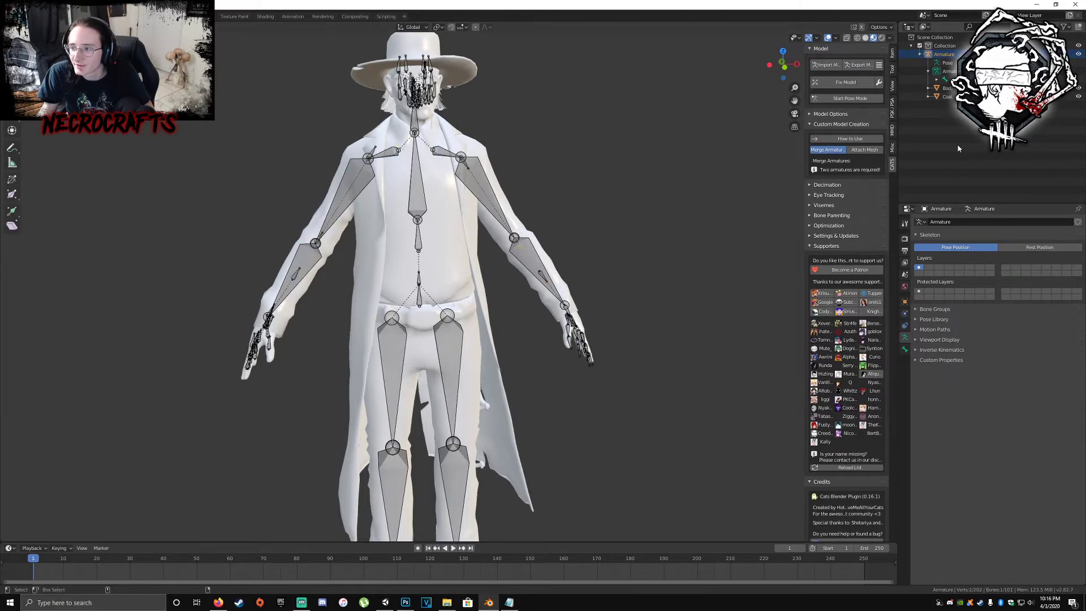
# - Start pose mode and rotate the Right arm bone freely until the arm is raised out to the side nearly horizontally
pyautogui.click(343, 190)
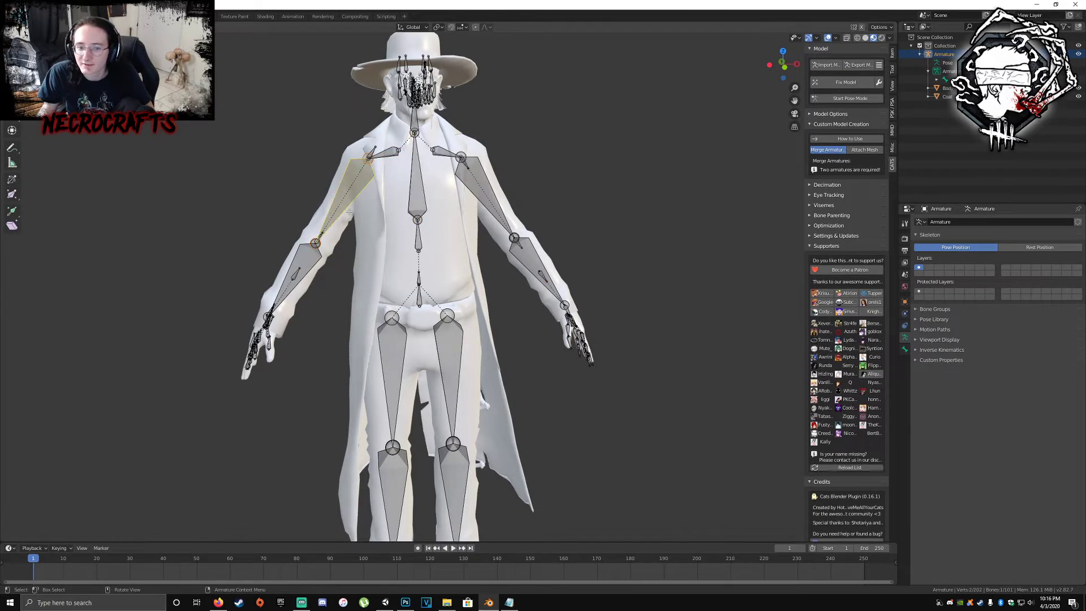
pyautogui.click(266, 179)
pyautogui.click(849, 98)
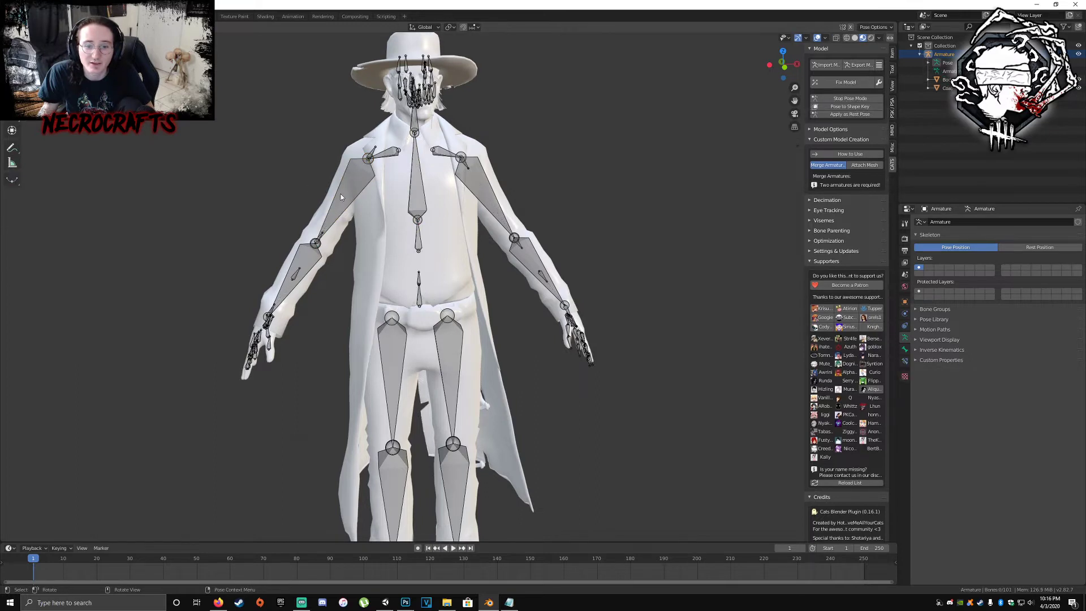
pyautogui.click(359, 170)
pyautogui.press('r')
pyautogui.press('r')
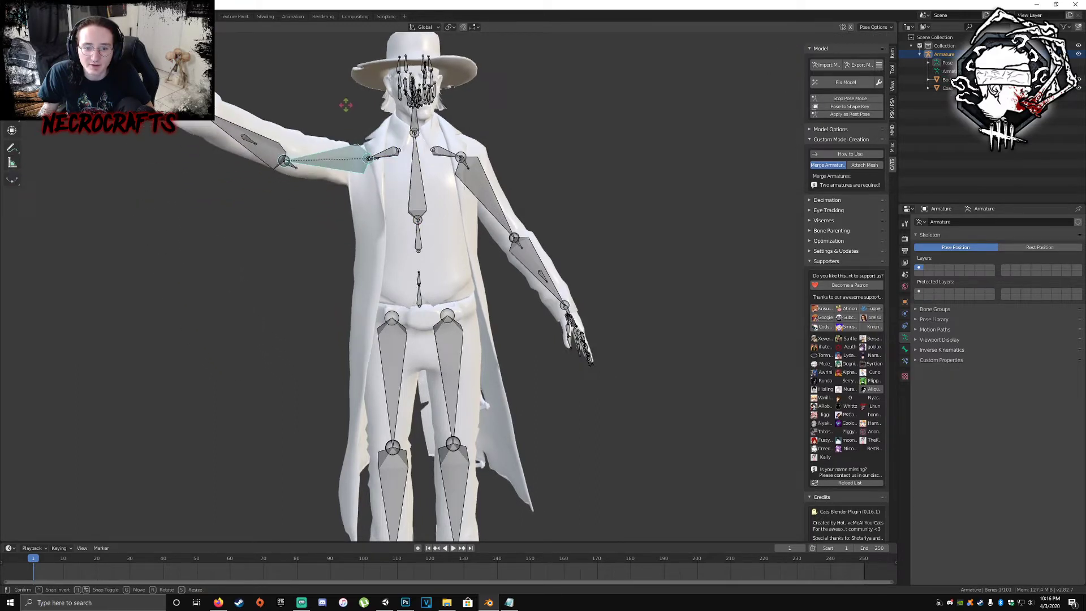
pyautogui.click(334, 189)
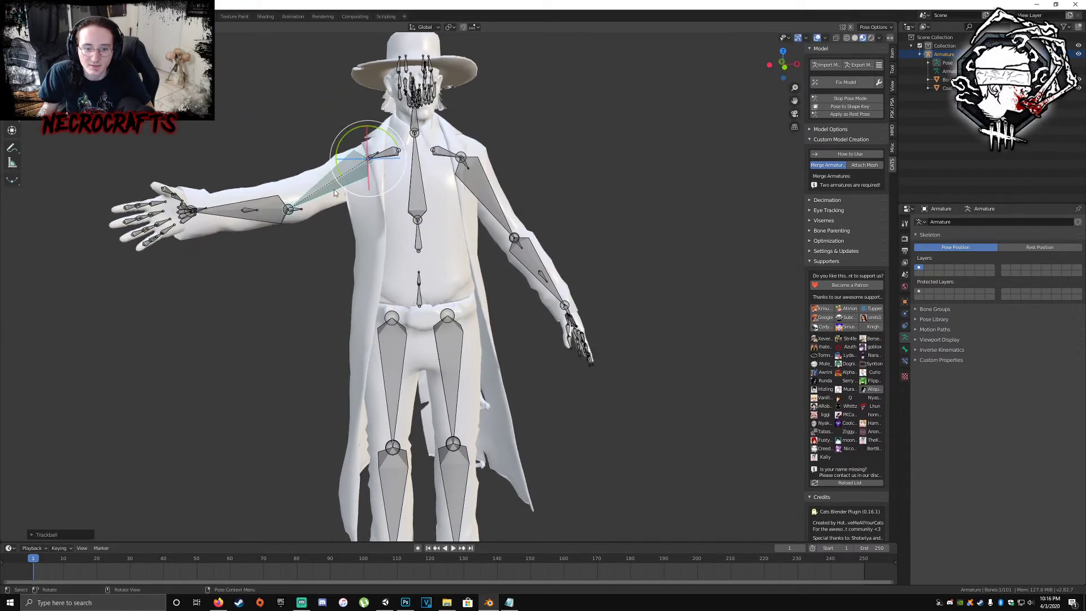
pyautogui.click(249, 211)
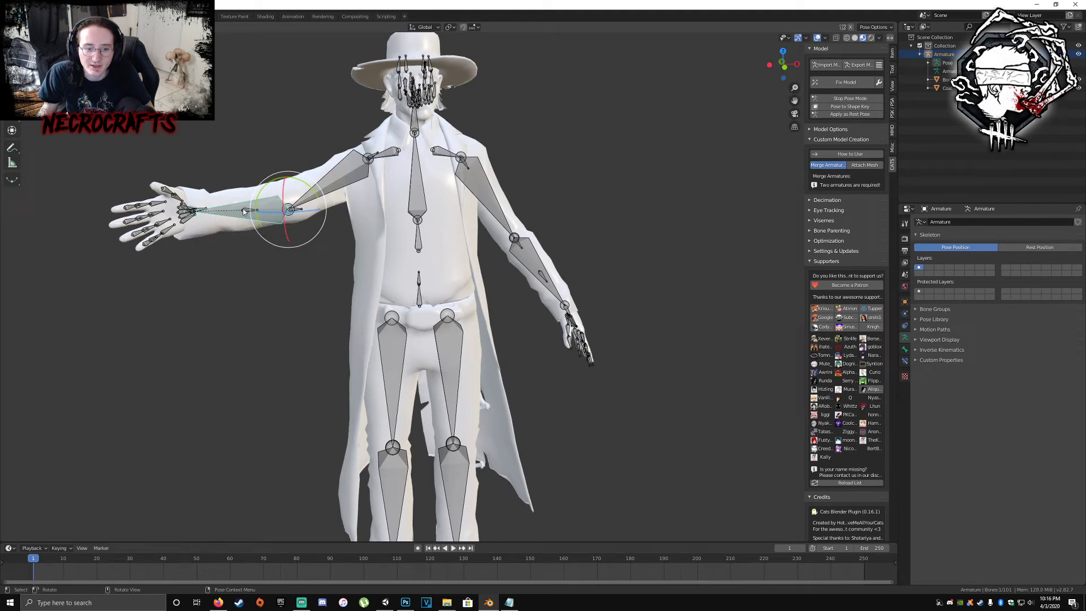
pyautogui.click(340, 180)
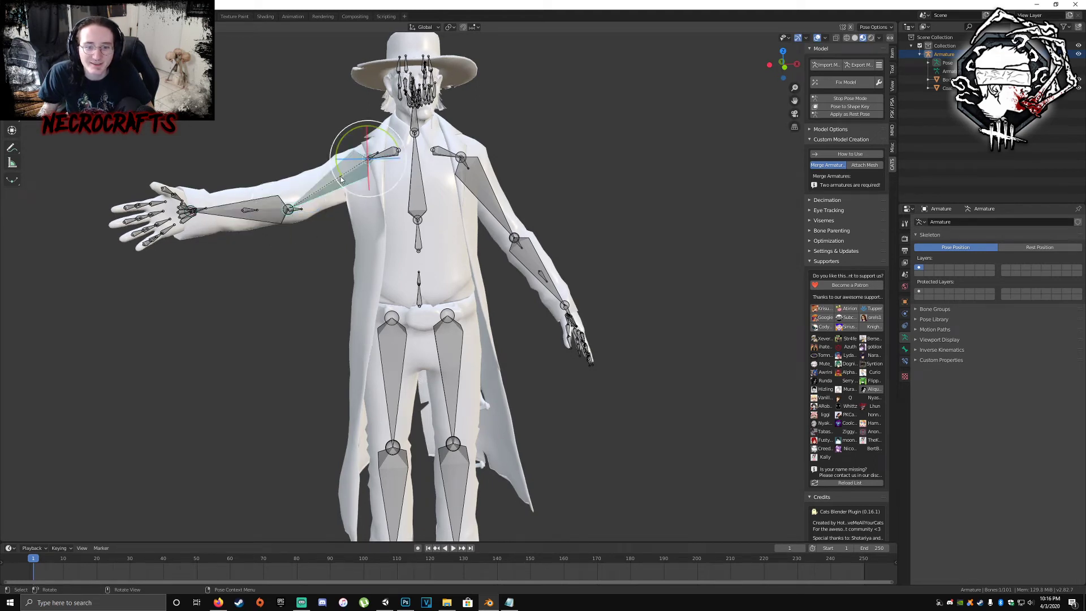
pyautogui.moveTo(340, 179); pyautogui.dragTo(310, 164)
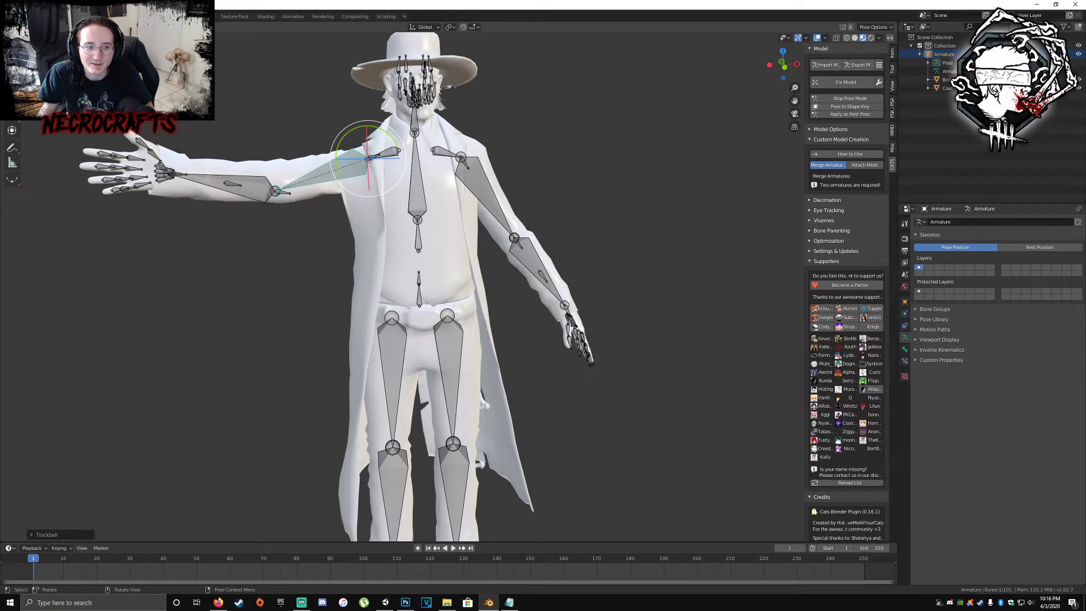
# - Delete only the small roll bone in the middle of the right forearm from the armature
pyautogui.press('Tab')
pyautogui.click(294, 275)
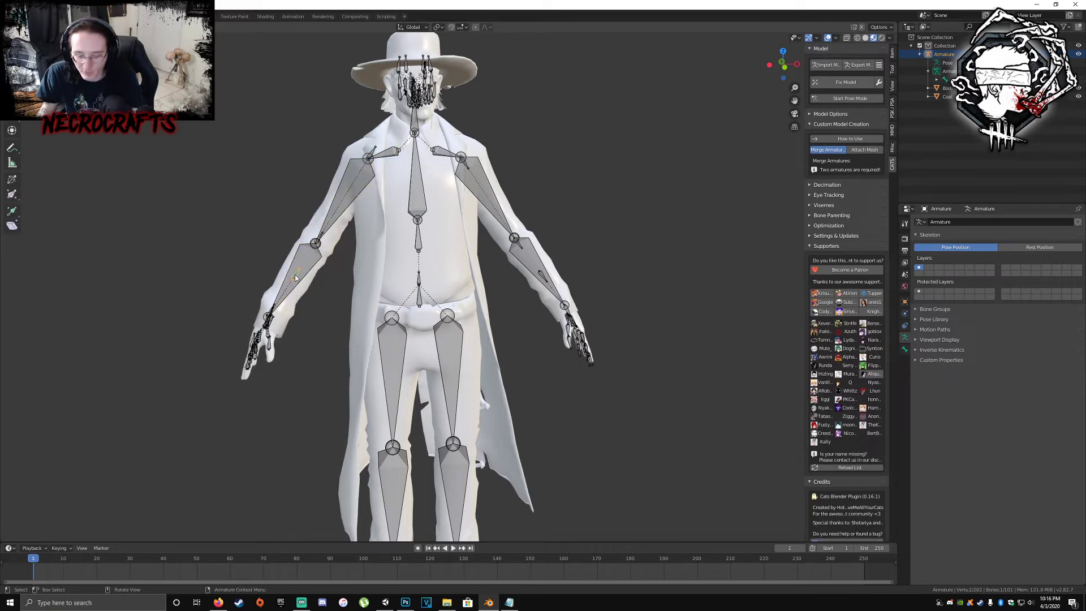
pyautogui.press('x')
pyautogui.click(294, 275)
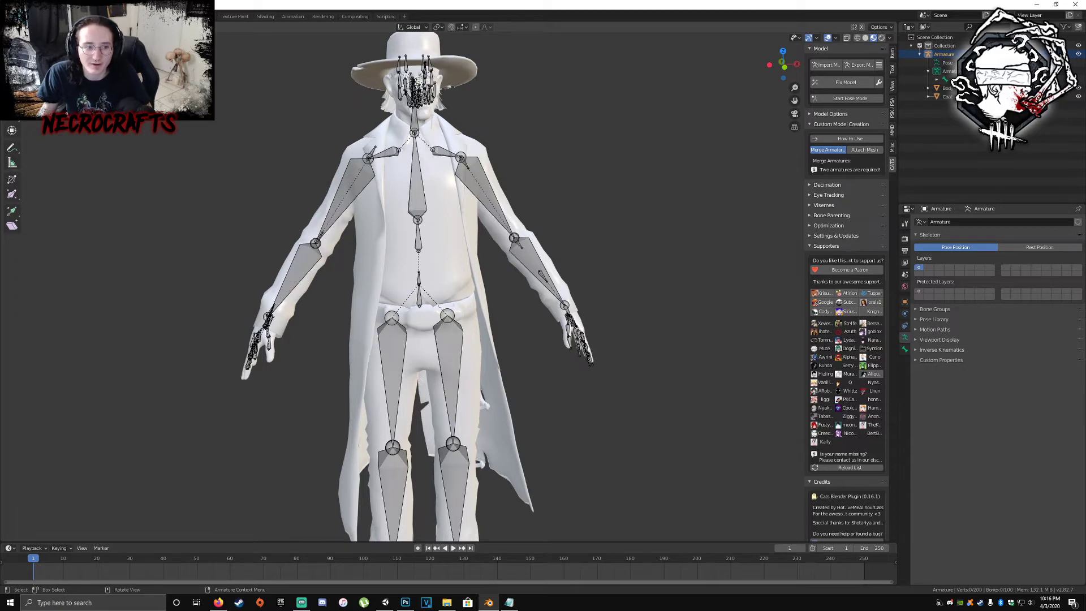
# - Put the armature back in pose mode and test-rotate the Right arm bone to check how the forearm and sleeve deform
pyautogui.press('Tab')
pyautogui.click(352, 173)
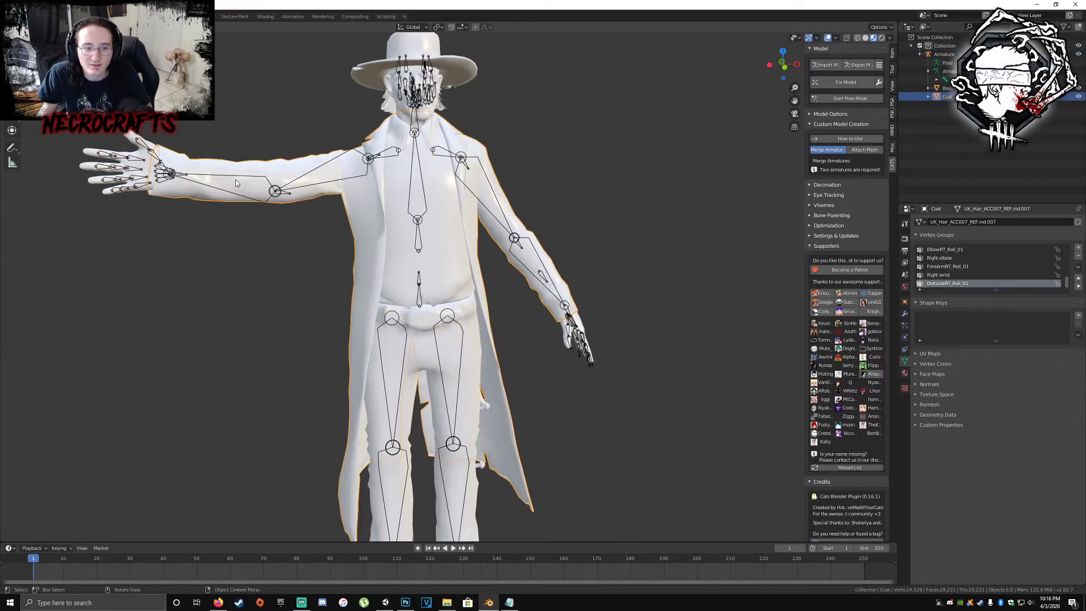
pyautogui.press('Tab')
pyautogui.press('Tab')
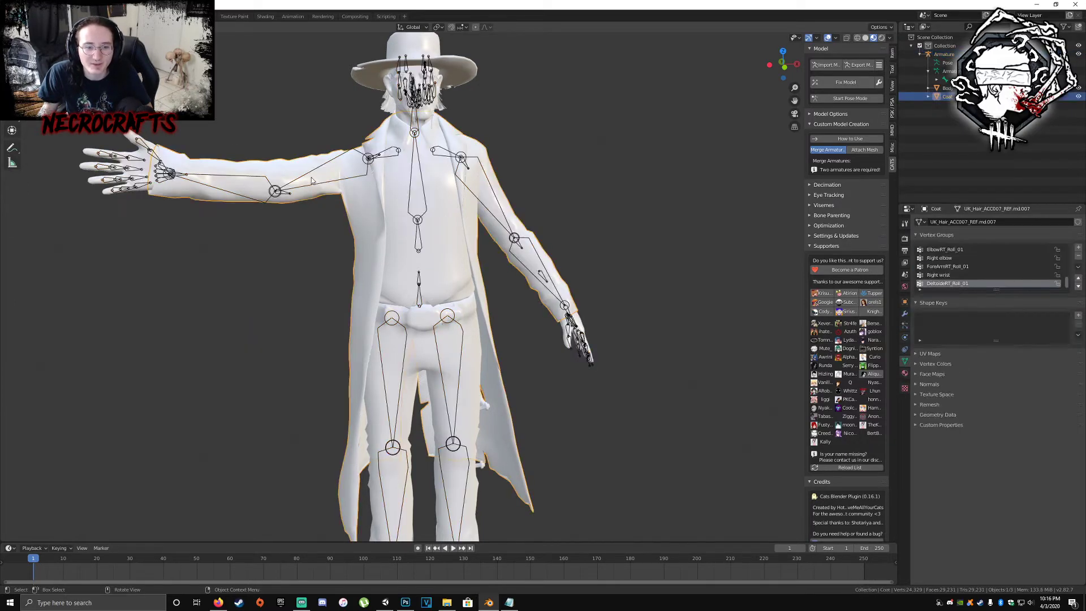
pyautogui.click(334, 163)
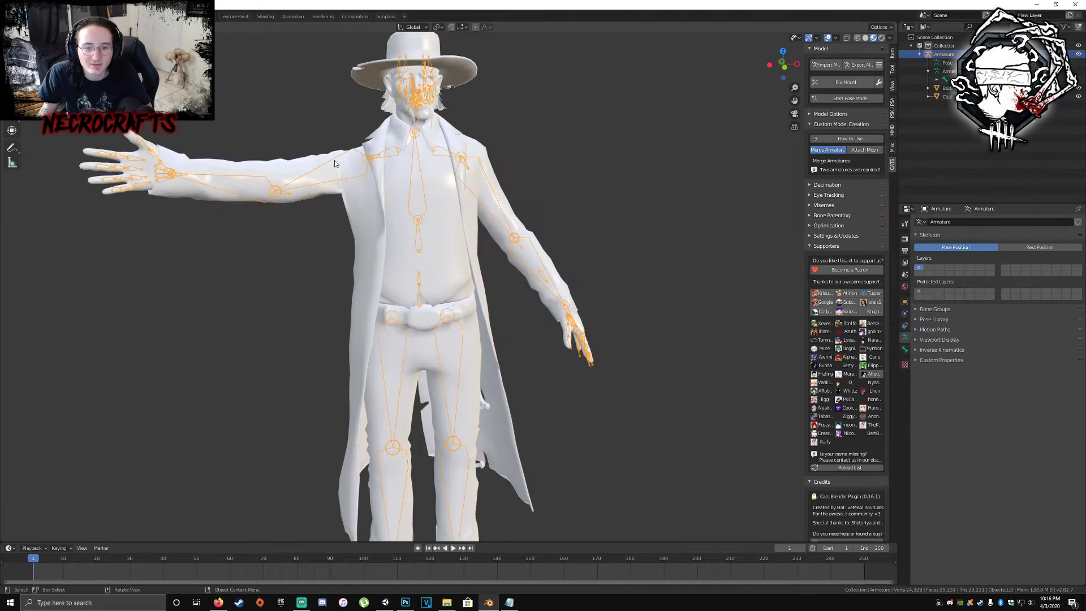
pyautogui.hotkey('ctrl', 'Tab')
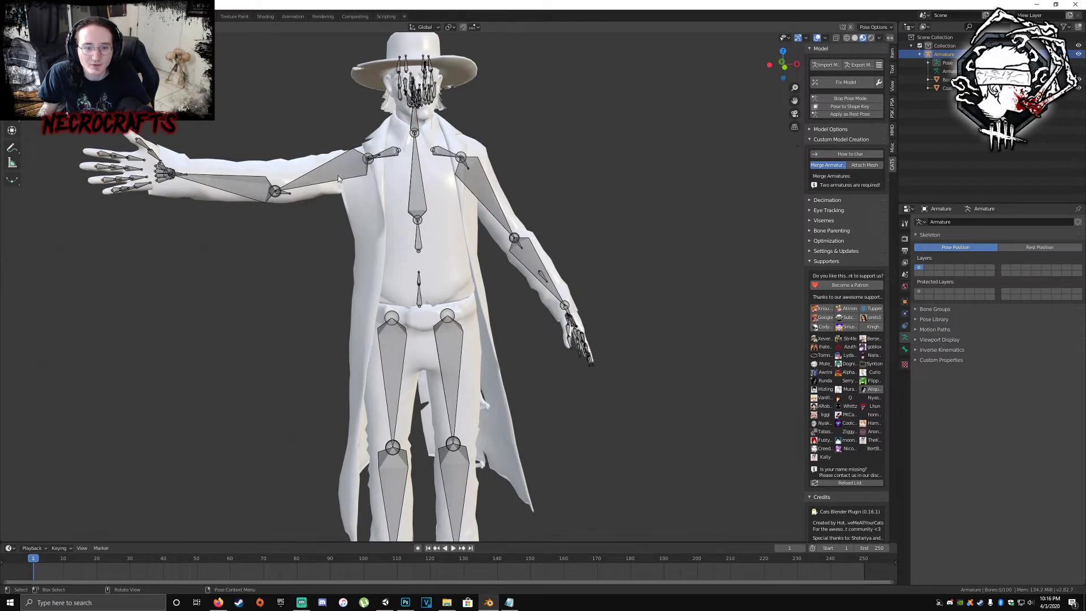
pyautogui.click(338, 175)
pyautogui.press('r')
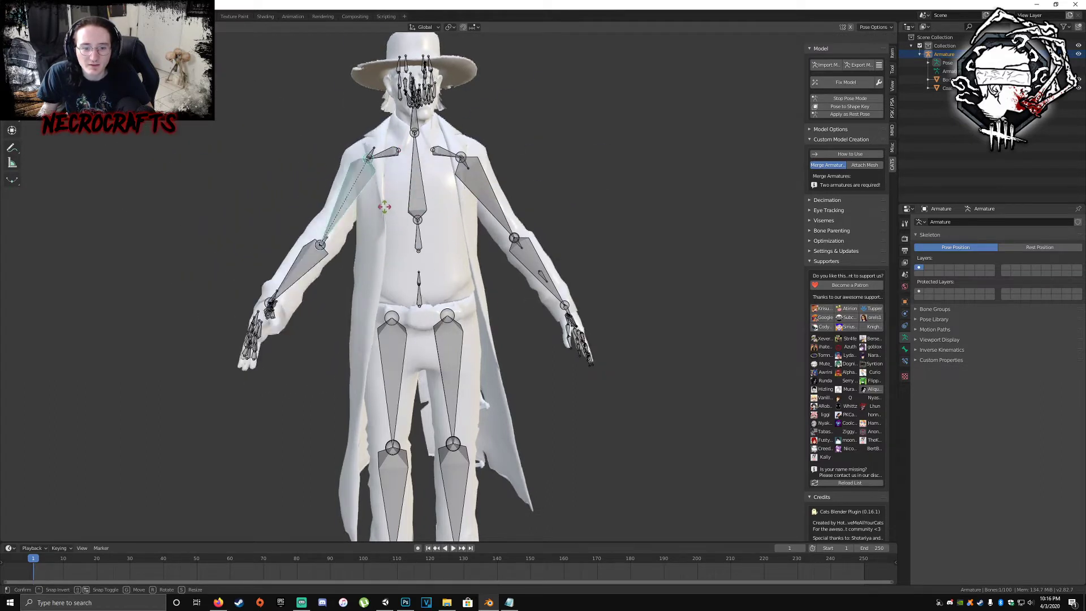
pyautogui.click(291, 188)
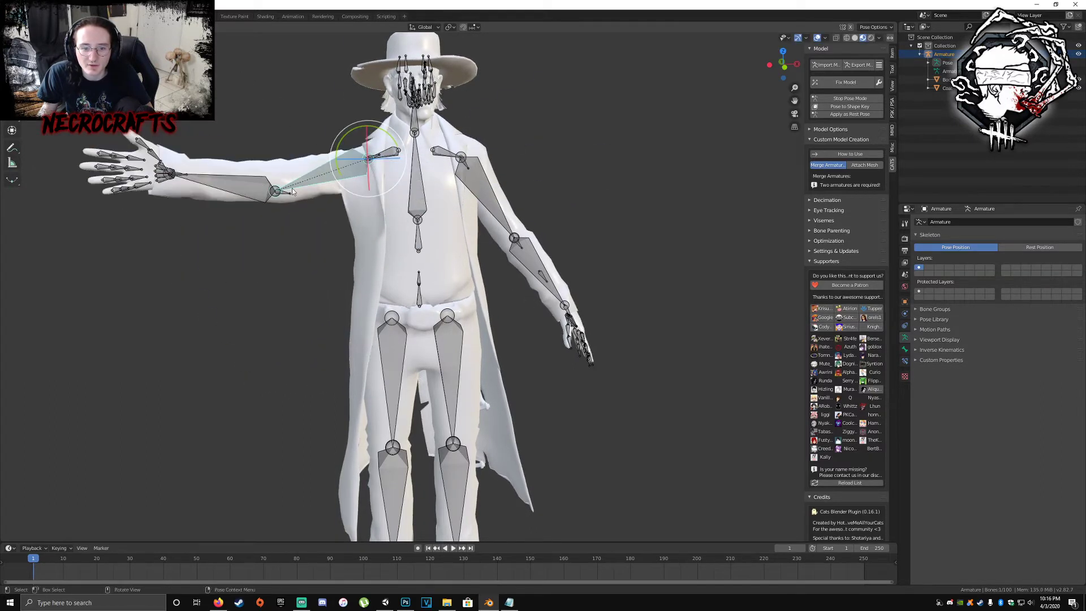
# - Switch the armature to Edit Mode and select the small roll bone at the right elbow
pyautogui.click(288, 191)
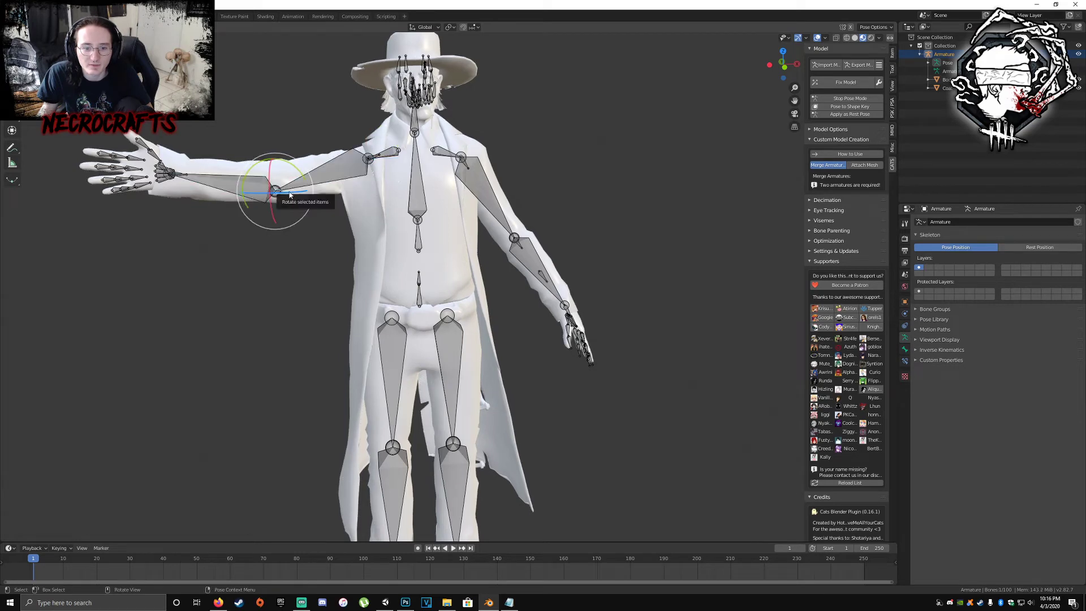
pyautogui.click(354, 177)
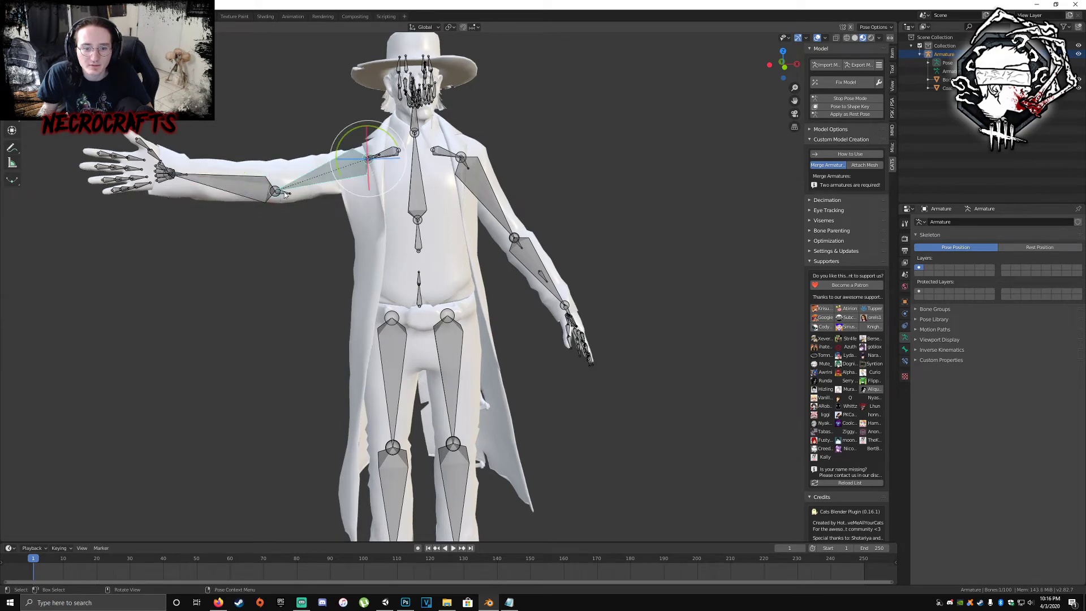
pyautogui.click(286, 194)
pyautogui.click(286, 194)
pyautogui.press('Tab')
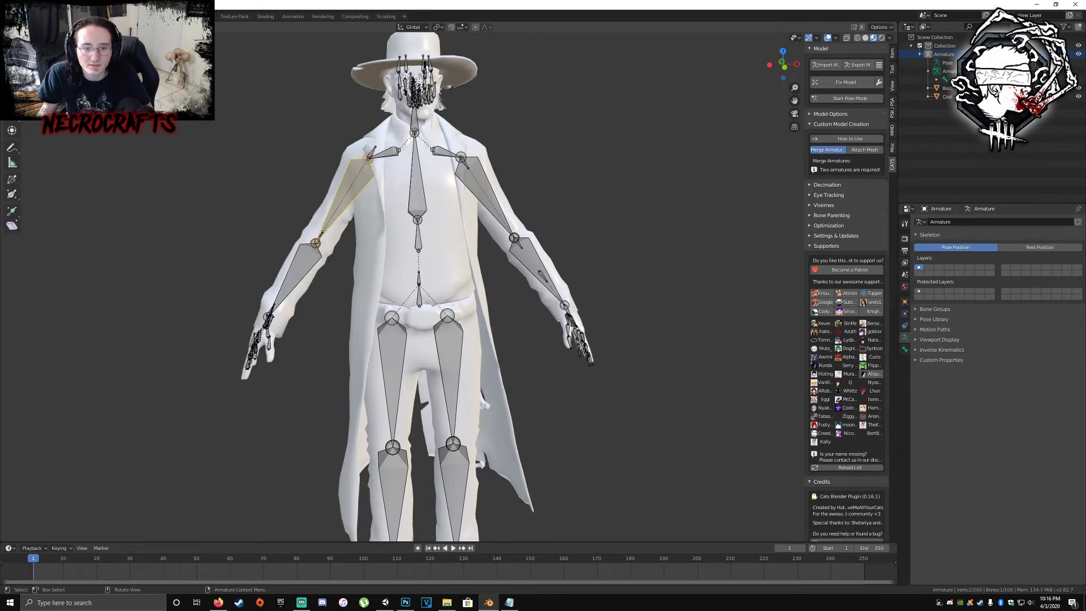
pyautogui.click(320, 235)
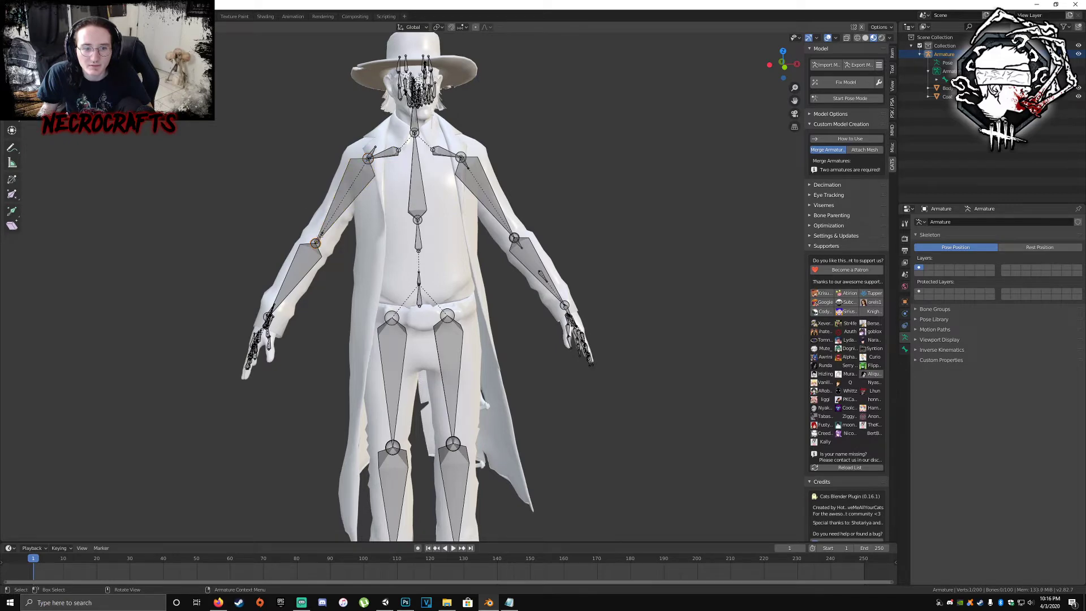
# - Delete the small roll bone at the character's right elbow
pyautogui.scroll(5, 320, 235)
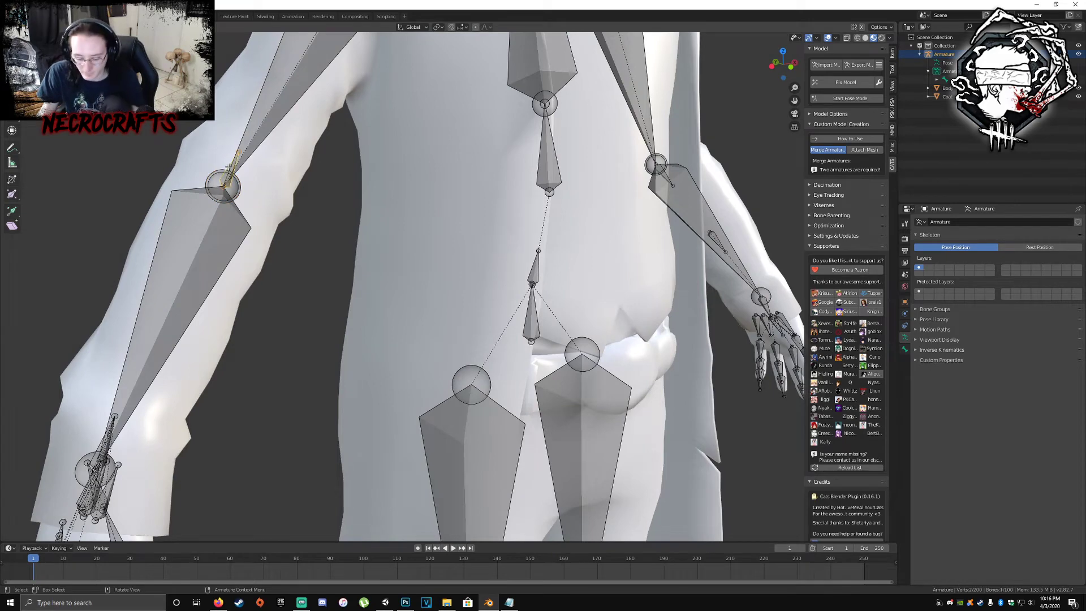
pyautogui.press('x')
pyautogui.click(229, 166)
pyautogui.scroll(-5, 228, 167)
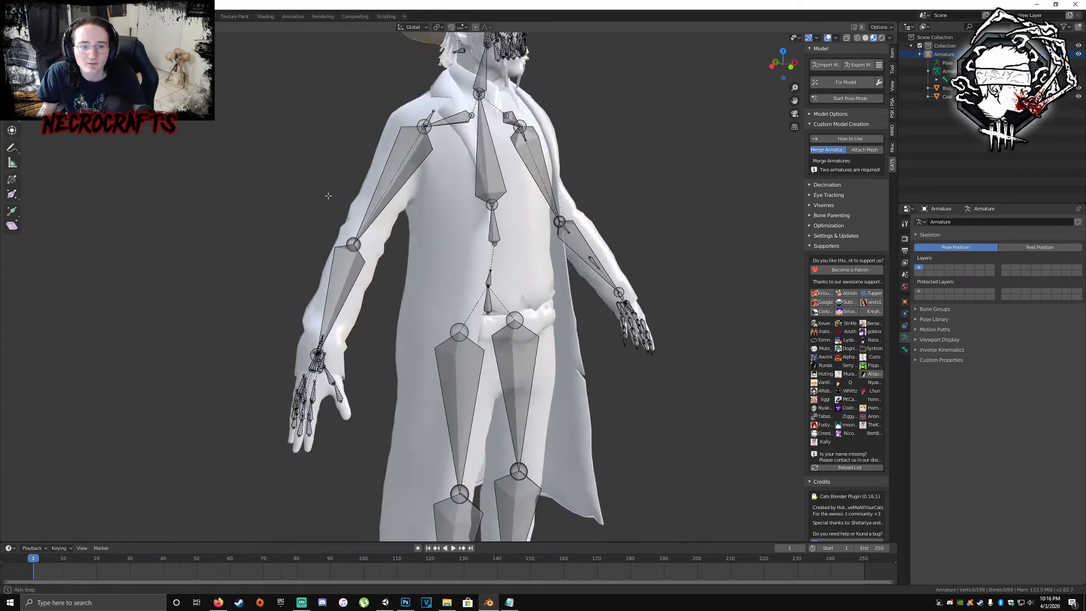
# - Switch the armature to Pose Mode and inspect the left upper-arm bone and the right shoulder bone
pyautogui.hotkey('ctrl', 'Tab')
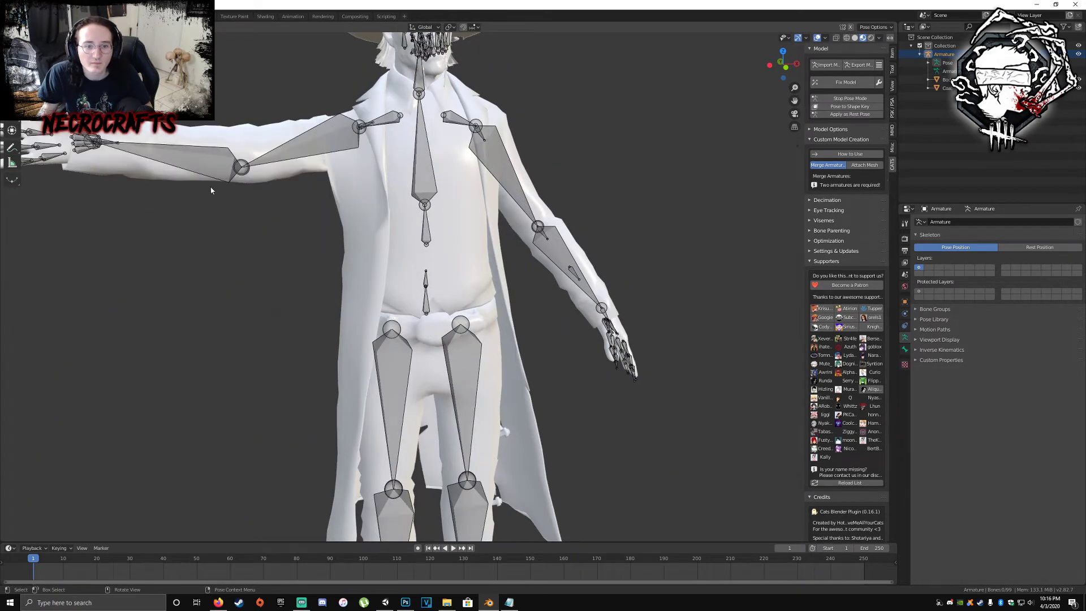
pyautogui.scroll(-3, 328, 222)
pyautogui.scroll(4, 328, 222)
pyautogui.moveTo(361, 233); pyautogui.dragTo(382, 229, button='middle')
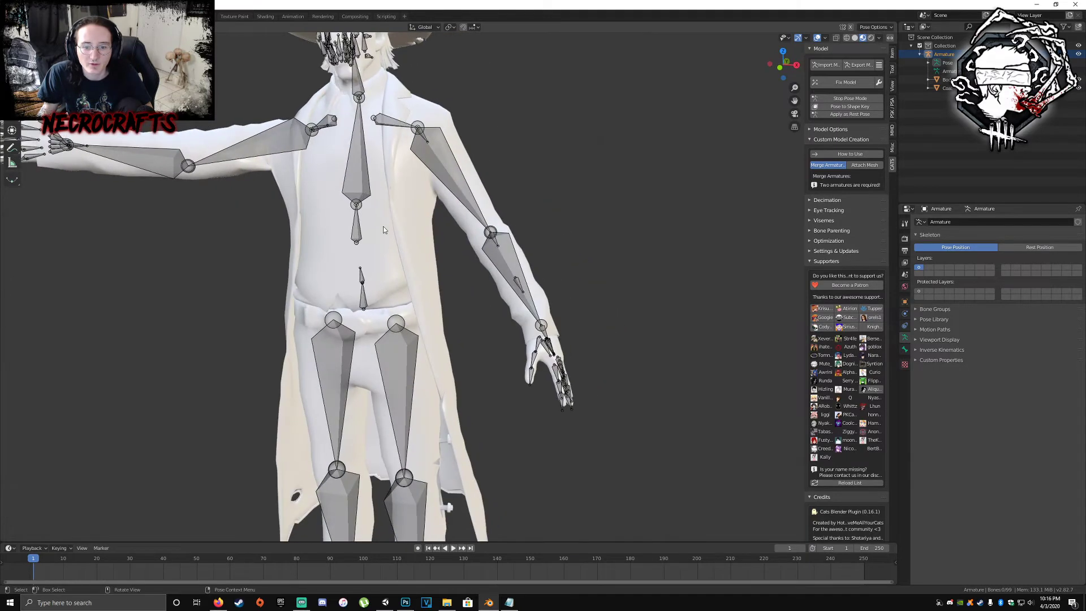
pyautogui.click(495, 236)
pyautogui.scroll(-3, 318, 143)
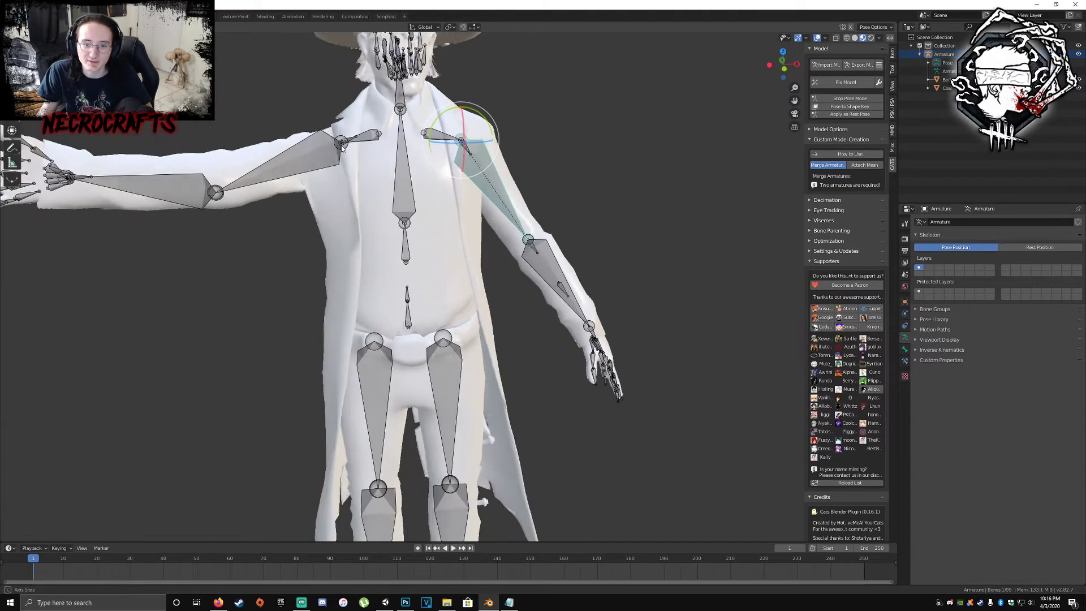
pyautogui.scroll(4, 345, 148)
pyautogui.click(332, 104)
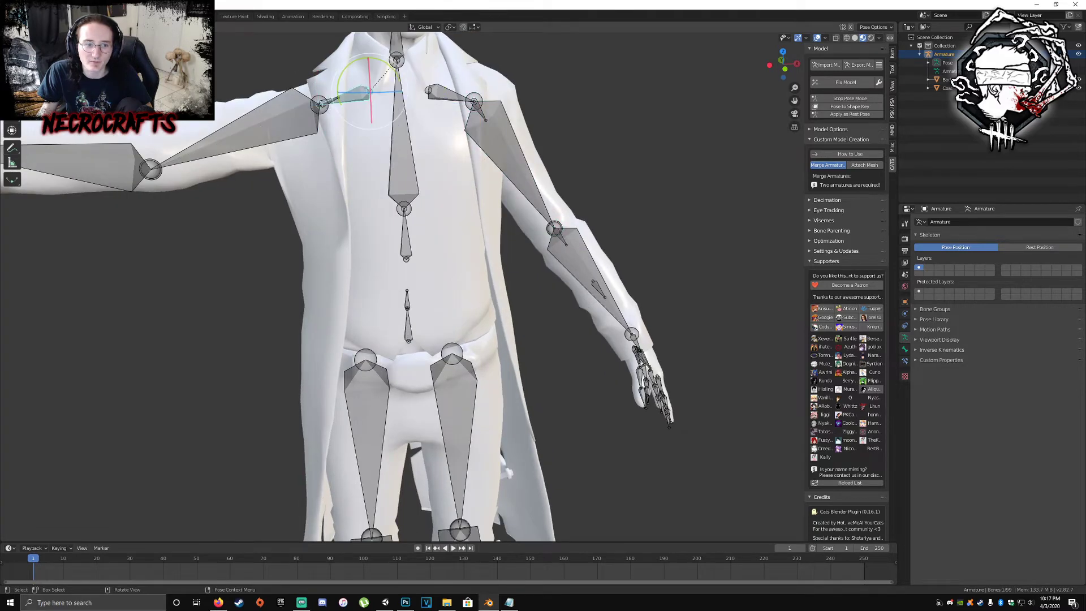
# - Return the armature to Edit Mode and delete the small roll bone at the character's right shoulder
pyautogui.press('Tab')
pyautogui.click(321, 92)
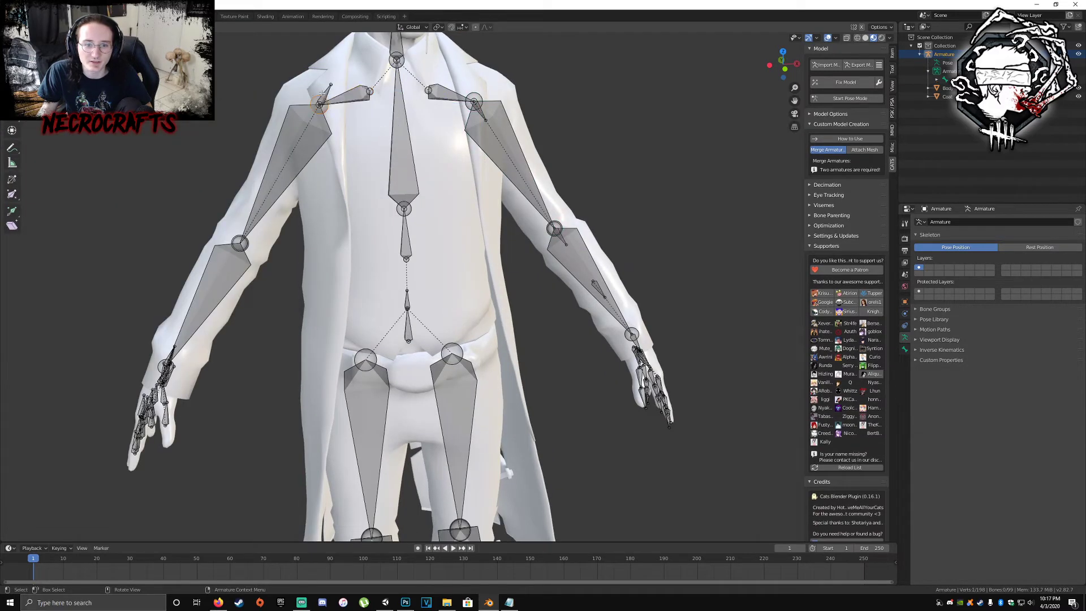
pyautogui.press('x')
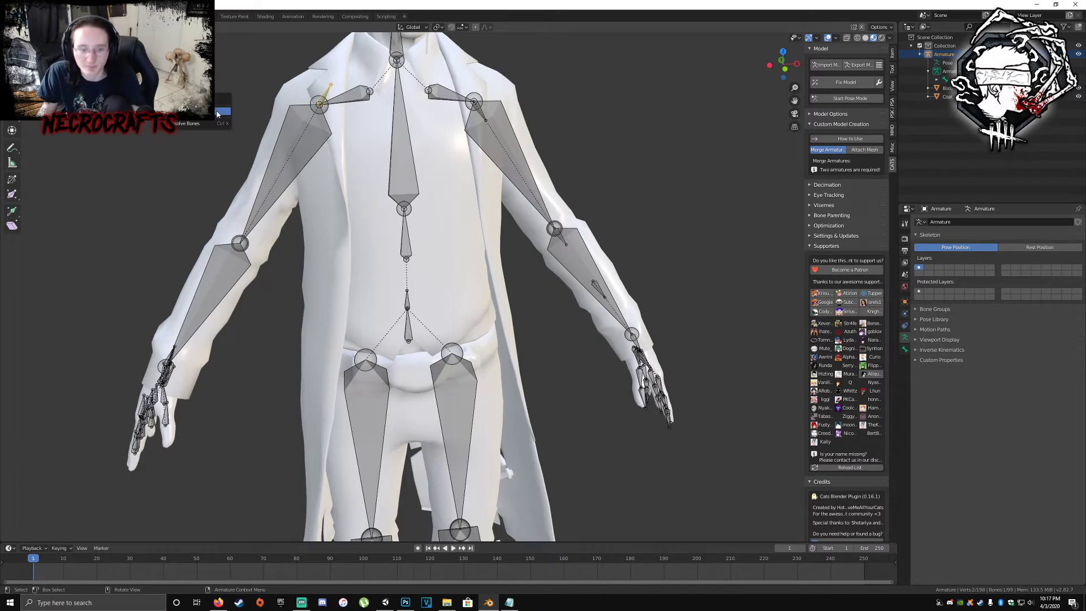
pyautogui.click(215, 113)
# - Check the raised right arm in Pose Mode, then switch the armature to Object Mode
pyautogui.press('Tab')
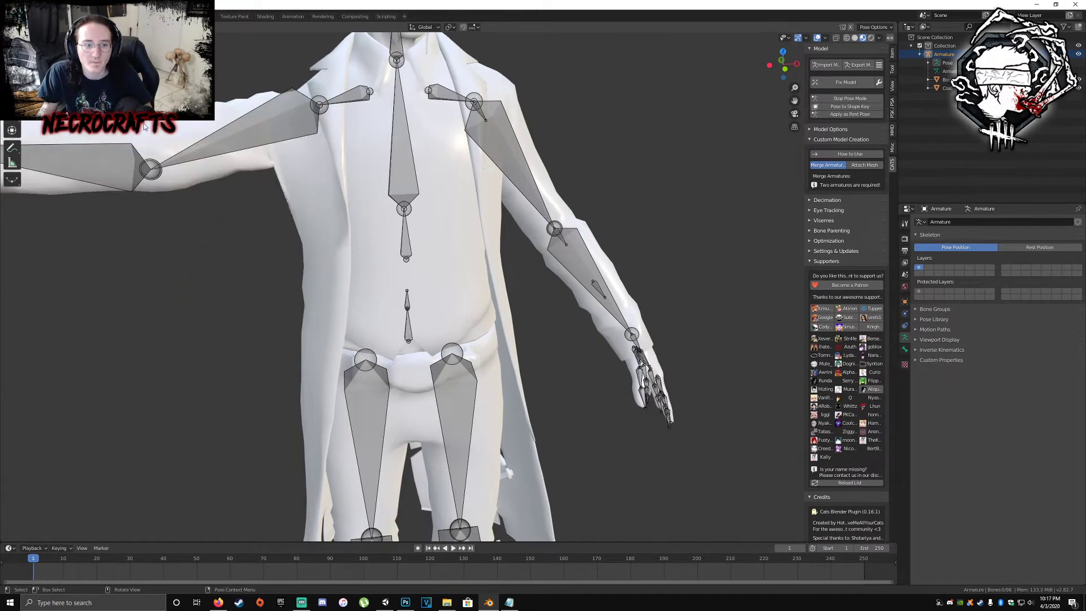
pyautogui.scroll(-5, 252, 158)
pyautogui.scroll(2, 276, 155)
pyautogui.scroll(1, 276, 156)
pyautogui.hotkey('ctrl', 'Tab')
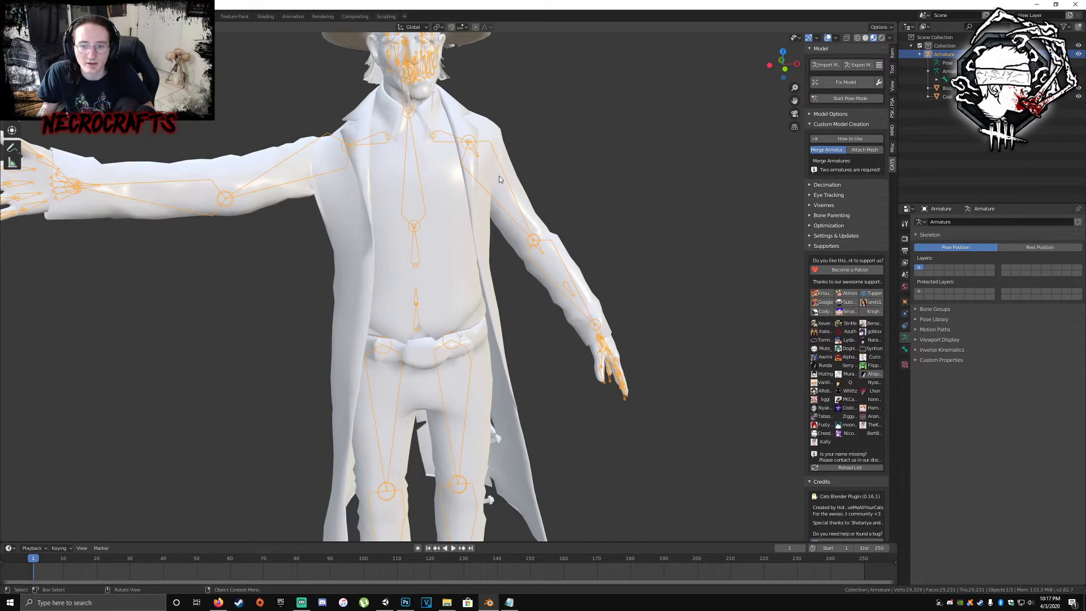
pyautogui.click(500, 176)
pyautogui.click(500, 178)
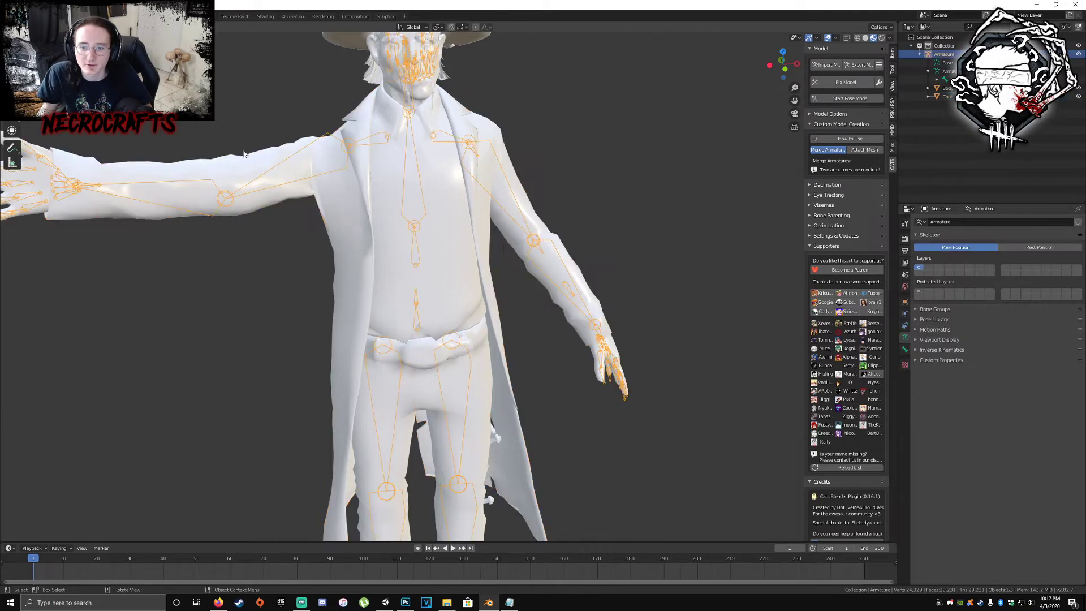
# - Enter Edit Mode on the armature and delete the small roll bone at the character's left shoulder
pyautogui.press('Tab')
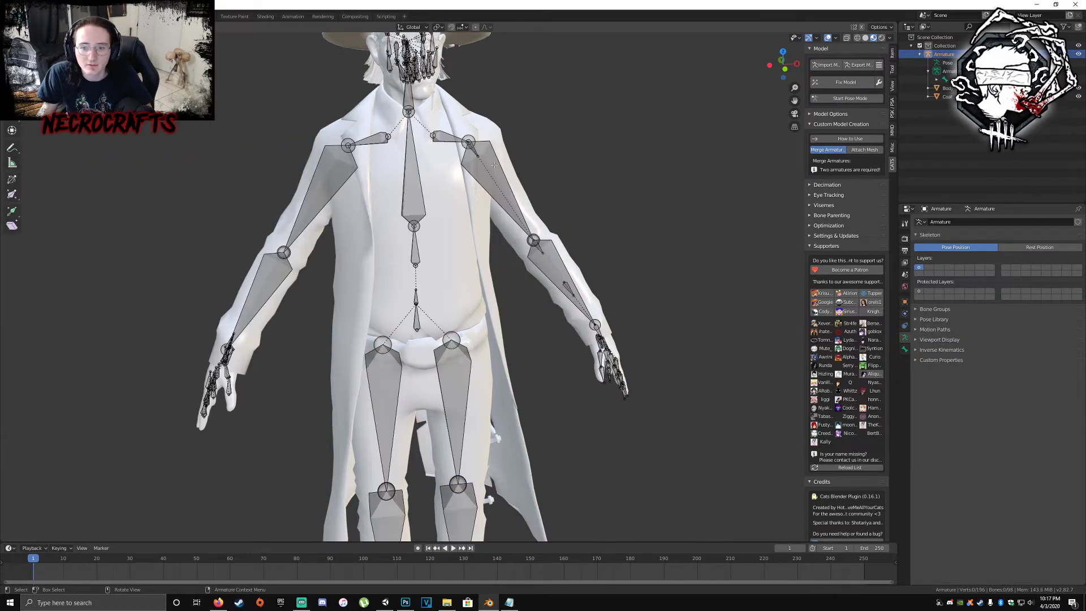
pyautogui.click(471, 146)
pyautogui.click(471, 146)
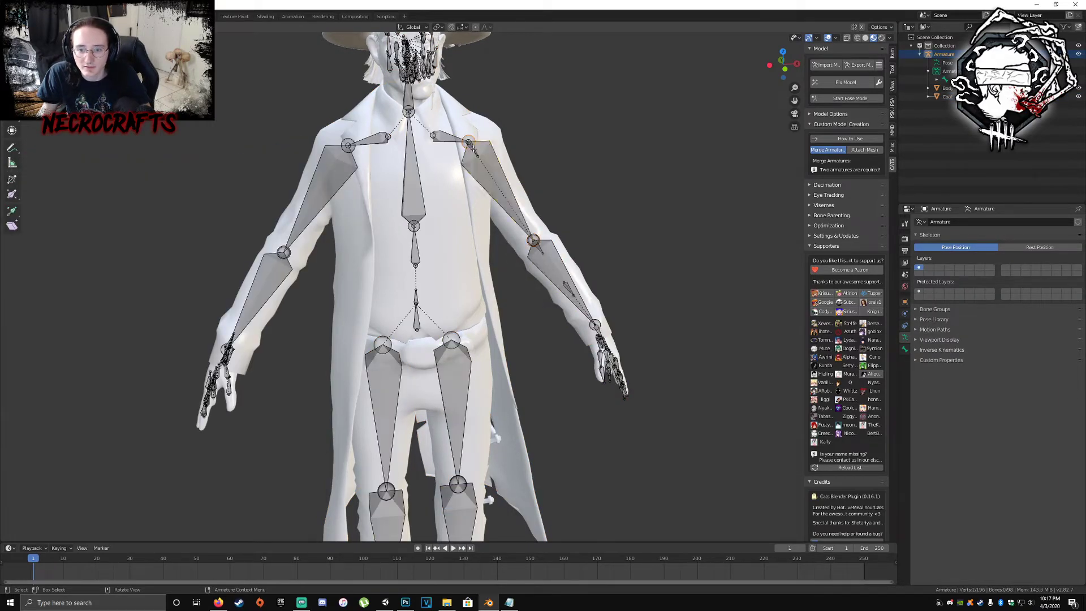
pyautogui.click(473, 148)
pyautogui.scroll(3, 478, 103)
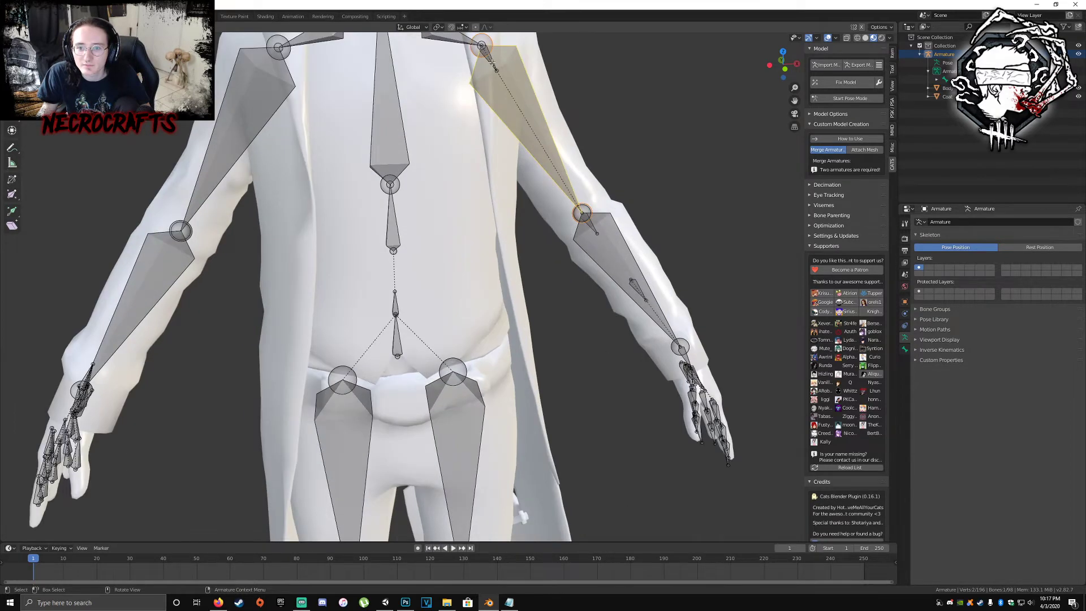
pyautogui.moveTo(492, 62); pyautogui.dragTo(453, 79, button='middle')
pyautogui.scroll(1, 453, 80)
pyautogui.scroll(-1, 453, 80)
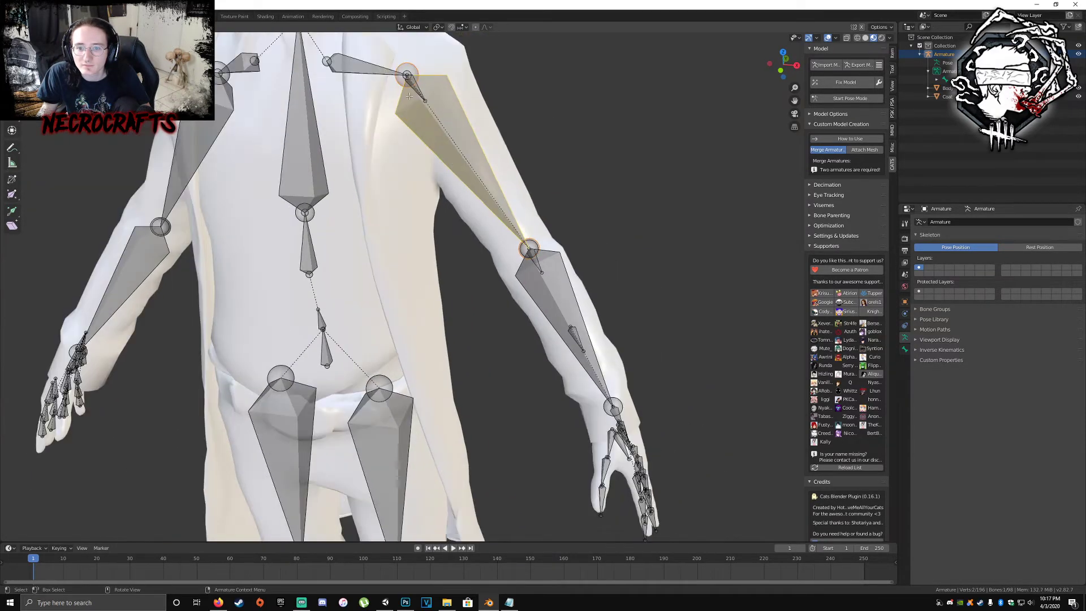
pyautogui.click(362, 66)
pyautogui.click(417, 91)
pyautogui.click(421, 96)
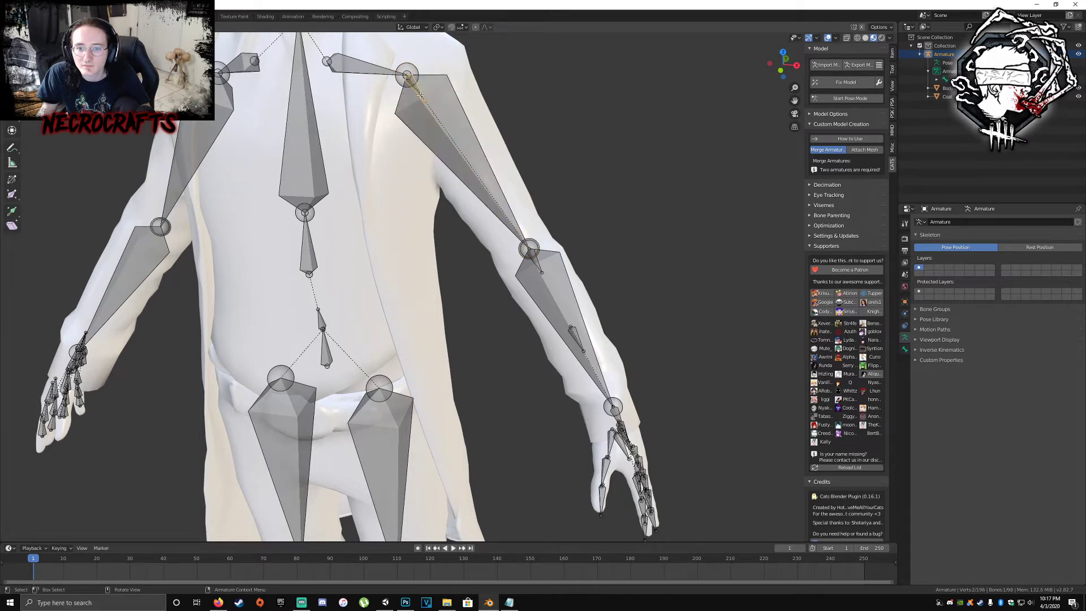
pyautogui.press('x')
pyautogui.click(418, 97)
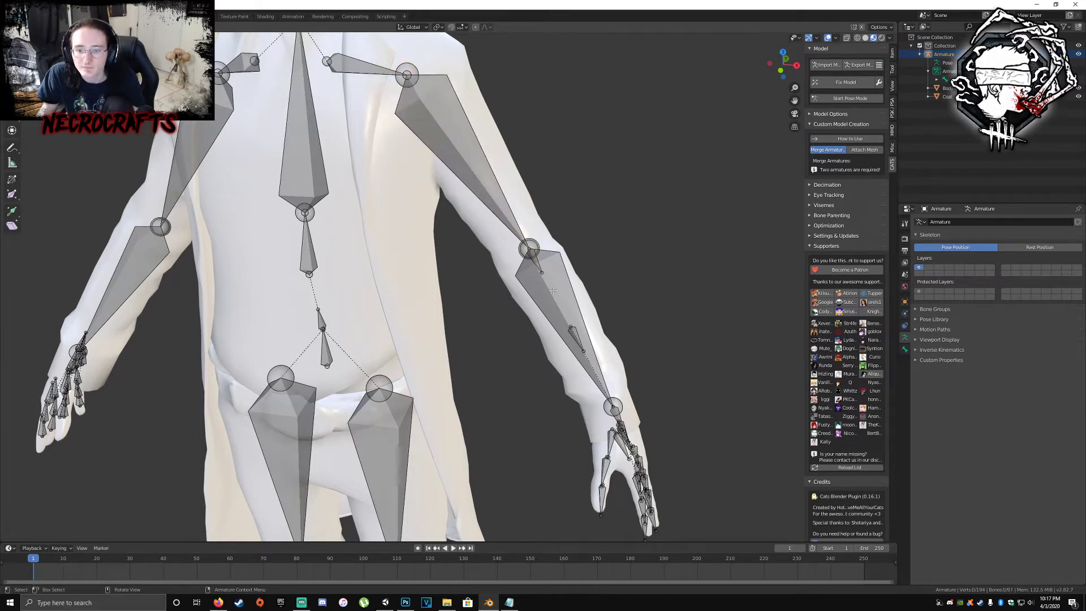
# - Delete the two small roll bones at the character's left elbow and inside the left forearm
pyautogui.click(539, 266)
pyautogui.click(538, 266)
pyautogui.press('x')
pyautogui.click(539, 267)
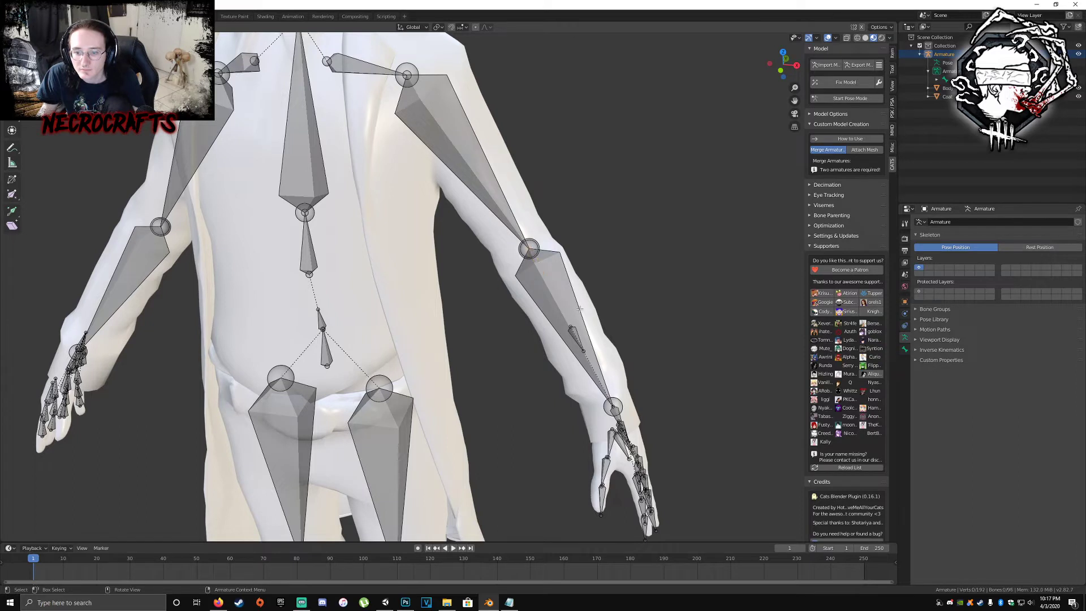
pyautogui.click(575, 338)
pyautogui.click(575, 338)
pyautogui.press('x')
pyautogui.click(537, 336)
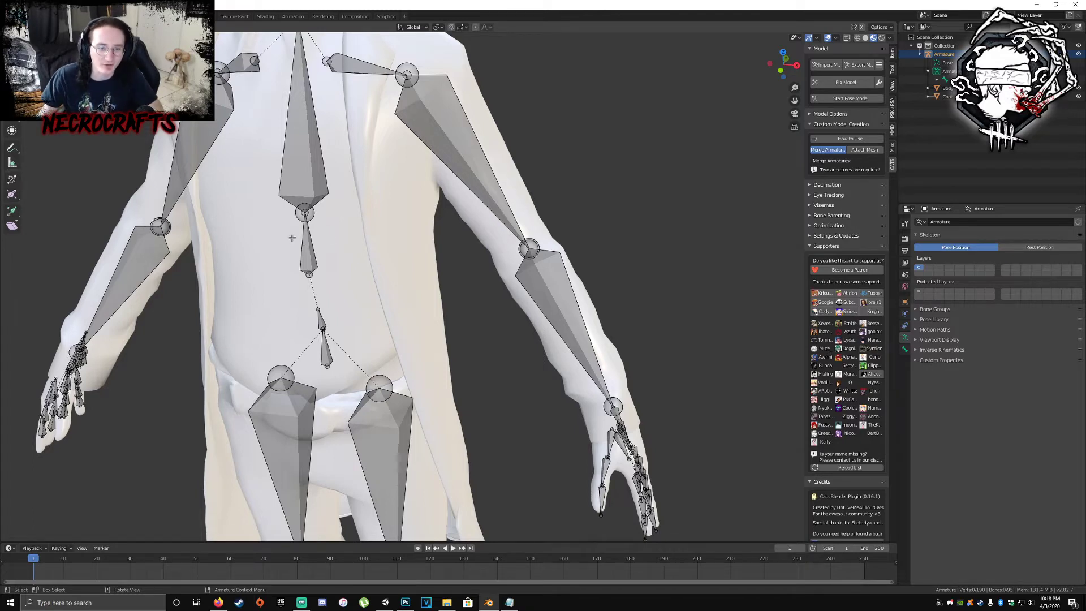
# - Examine the cleaned-up rig from the front, selecting the chest bone, the right shoulder bone and the coat mesh
pyautogui.scroll(-3, 292, 238)
pyautogui.click(355, 200)
pyautogui.moveTo(355, 200); pyautogui.dragTo(399, 218, button='middle')
pyautogui.scroll(4, 464, 220)
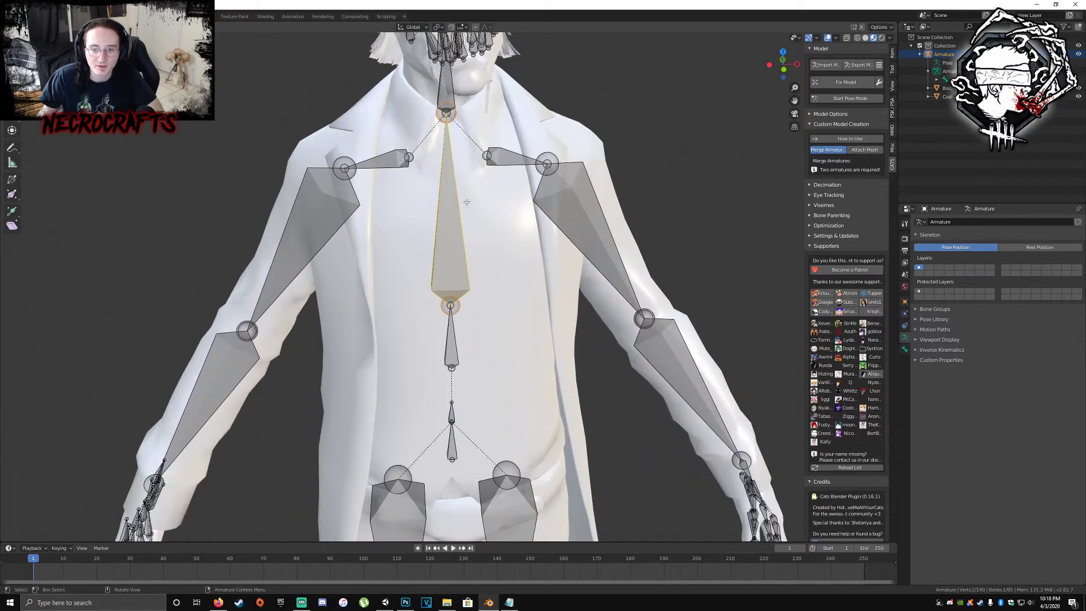
pyautogui.scroll(-2, 467, 202)
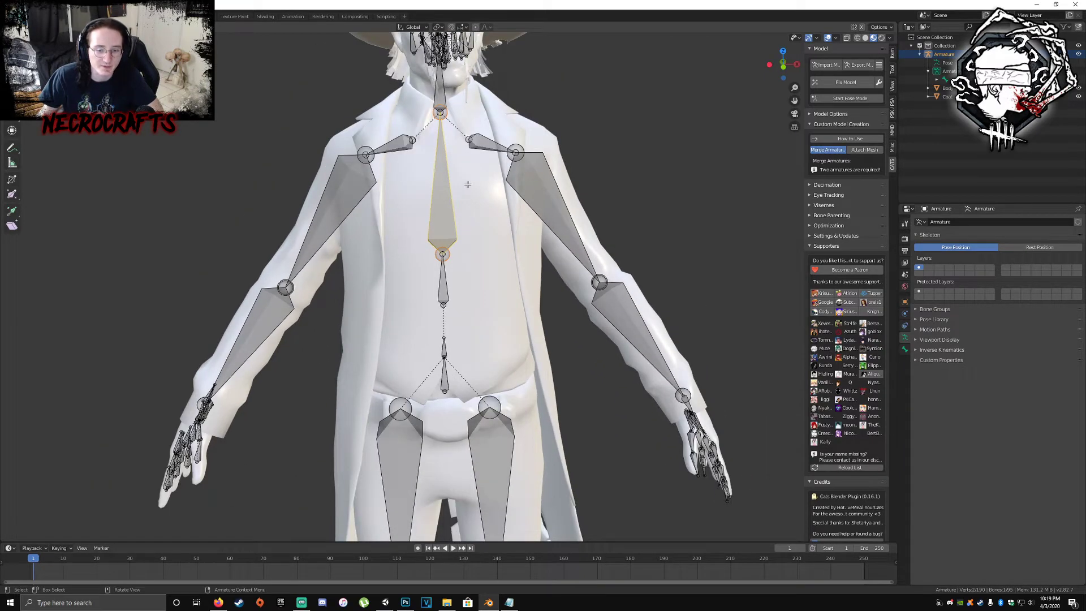
pyautogui.click(395, 151)
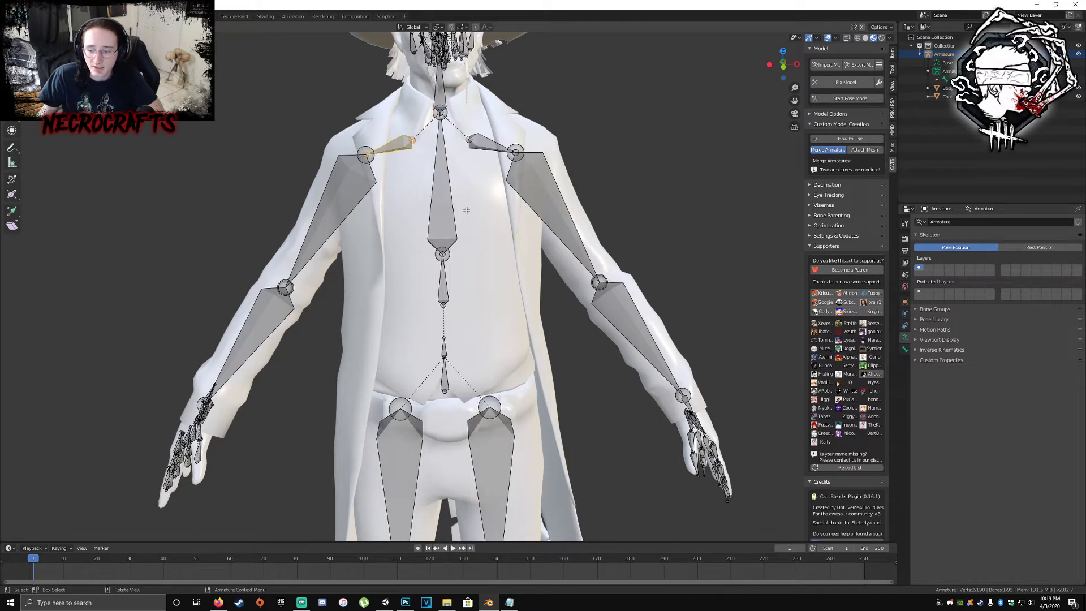
pyautogui.scroll(-1, 464, 335)
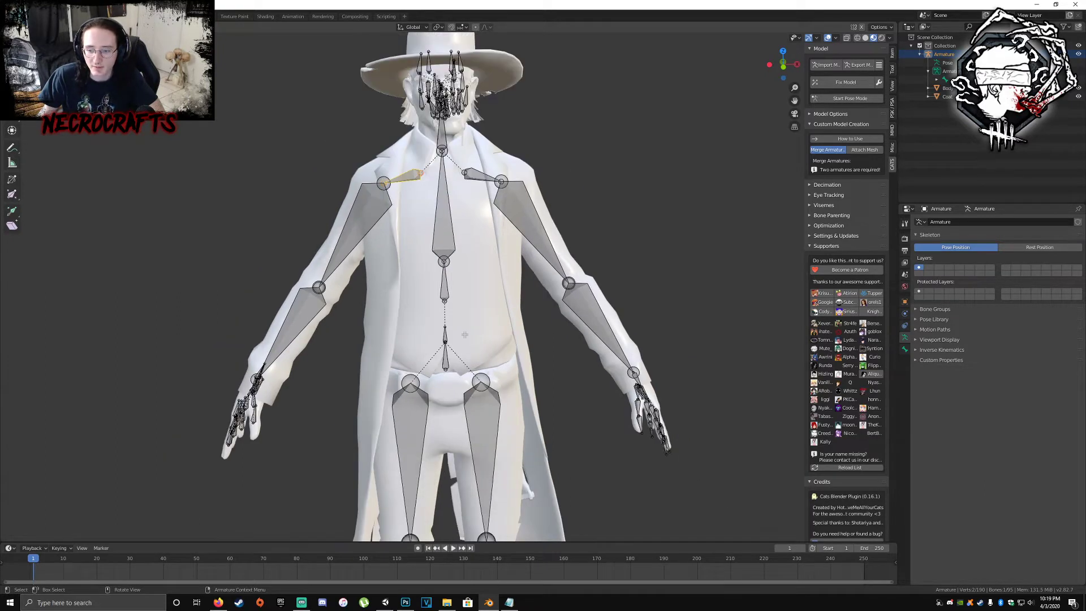
pyautogui.click(946, 98)
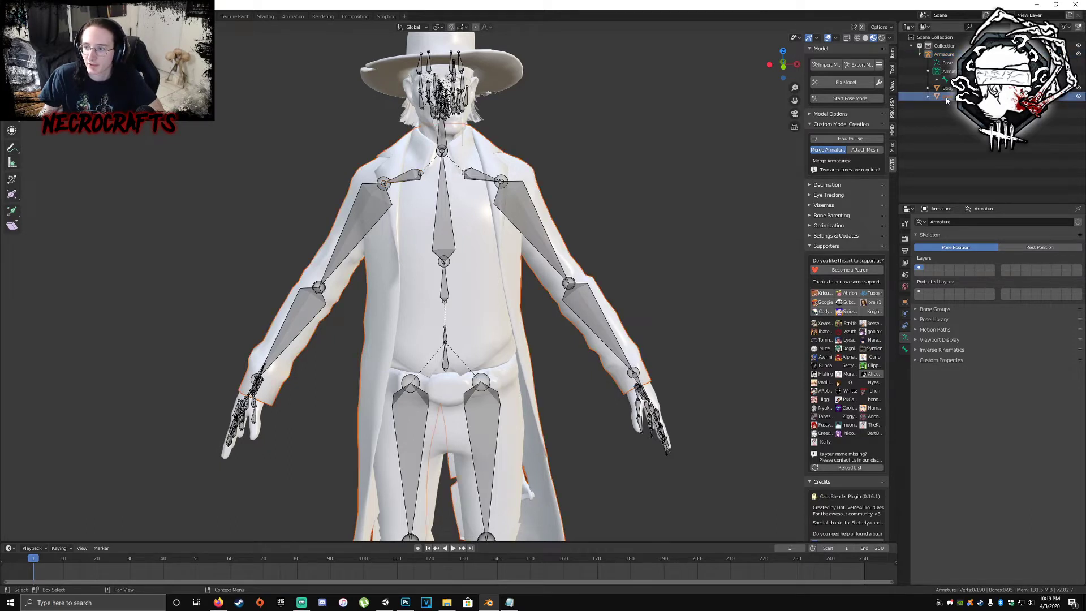
pyautogui.scroll(-1, 537, 327)
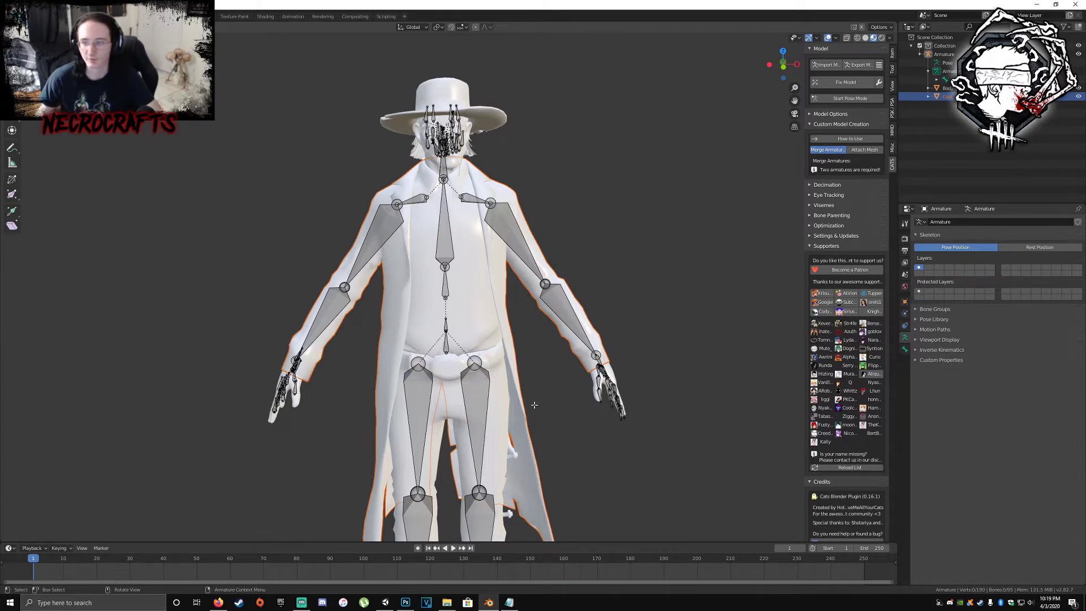
# - Rename the armature object "Deathslinger (Double-Crossed)" and collapse its armature data entry
pyautogui.click(950, 54)
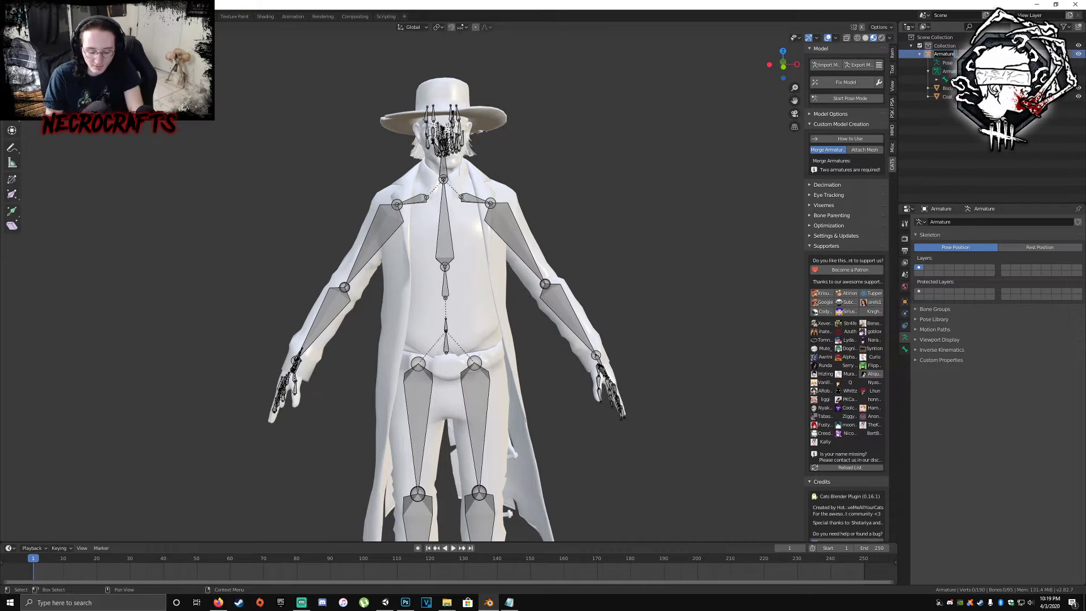
pyautogui.doubleClick(950, 54)
pyautogui.write('Deathslinger')
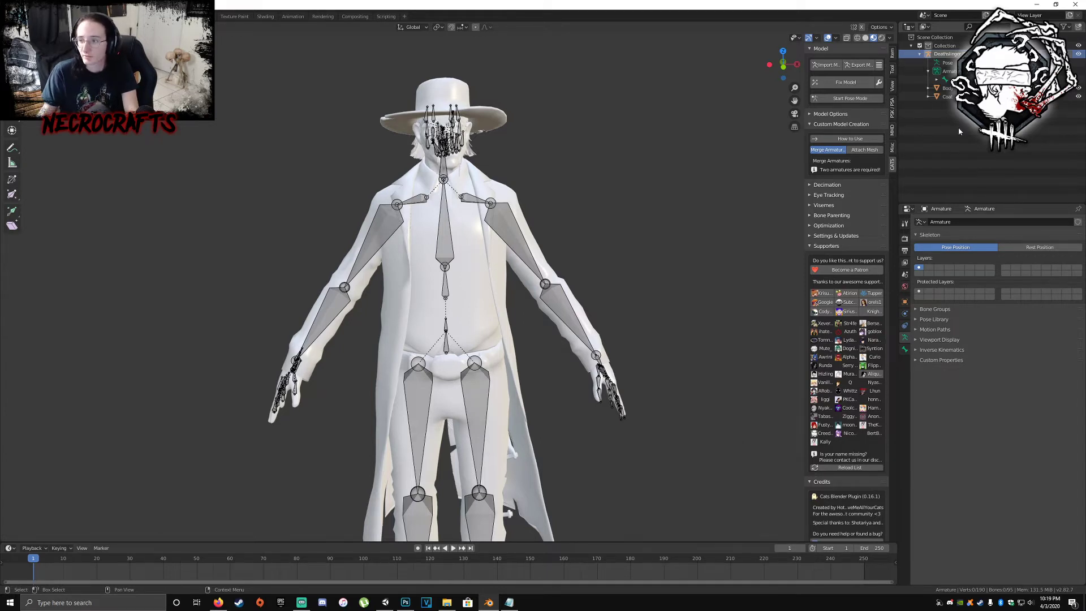
pyautogui.click(943, 53)
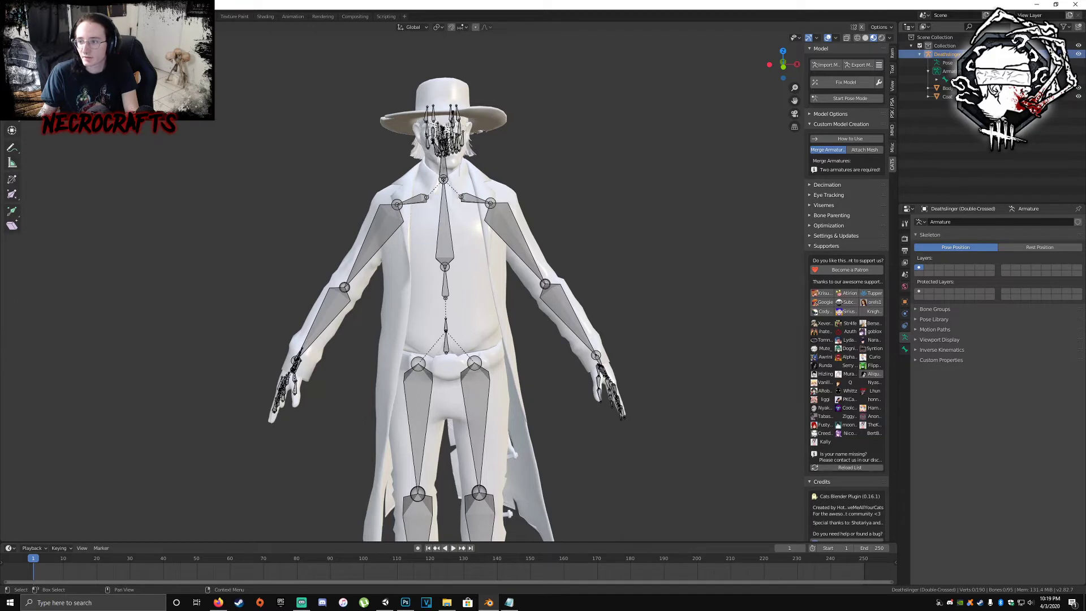
pyautogui.click(928, 71)
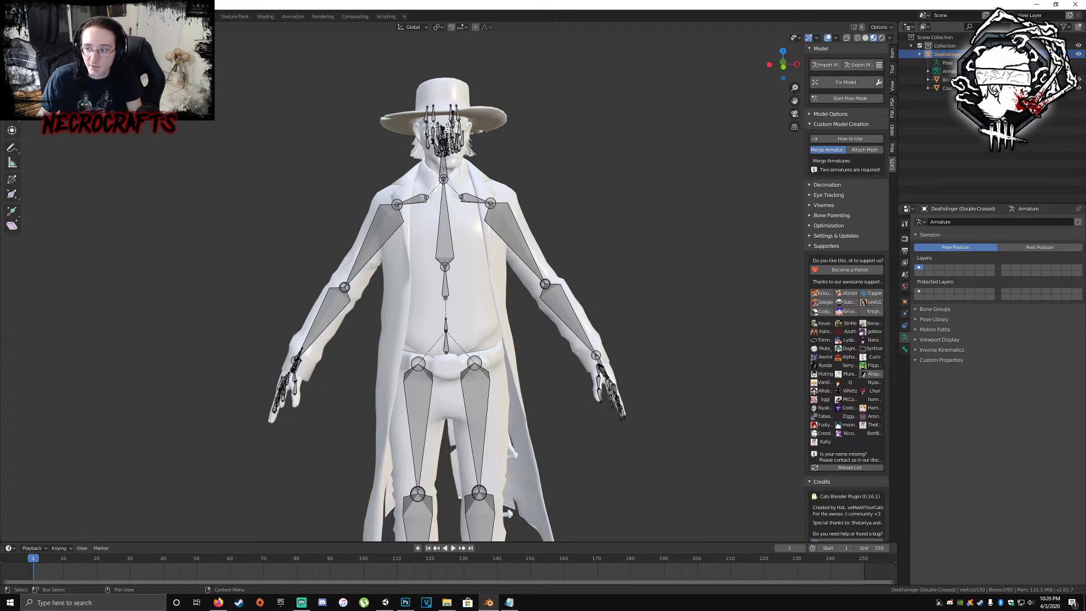
# - Put the armature back in Object Mode and make the Coat mesh the only selected object
pyautogui.click(950, 88)
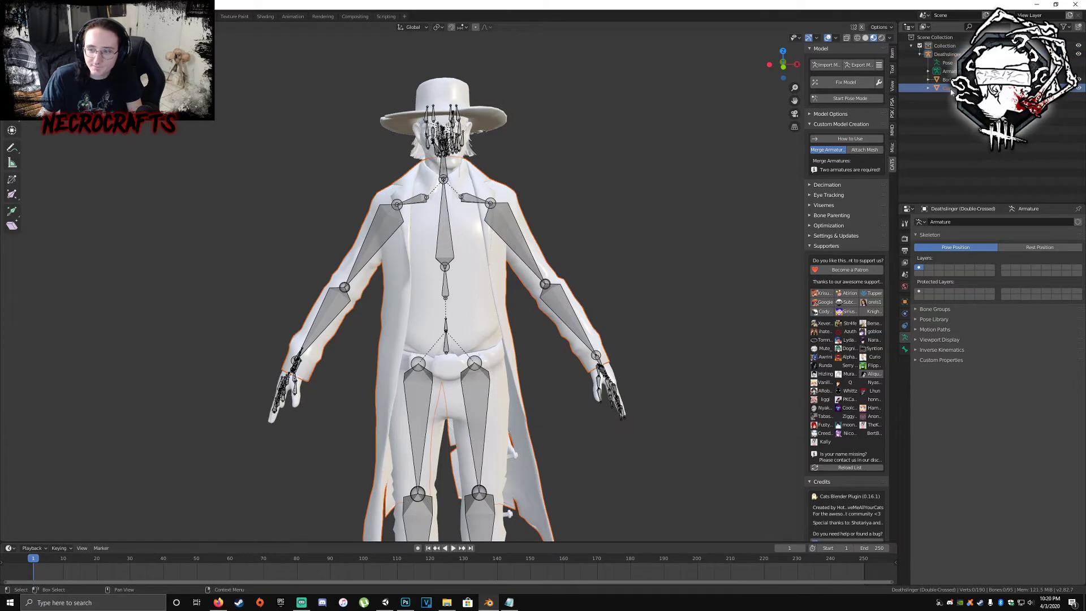
pyautogui.click(950, 80)
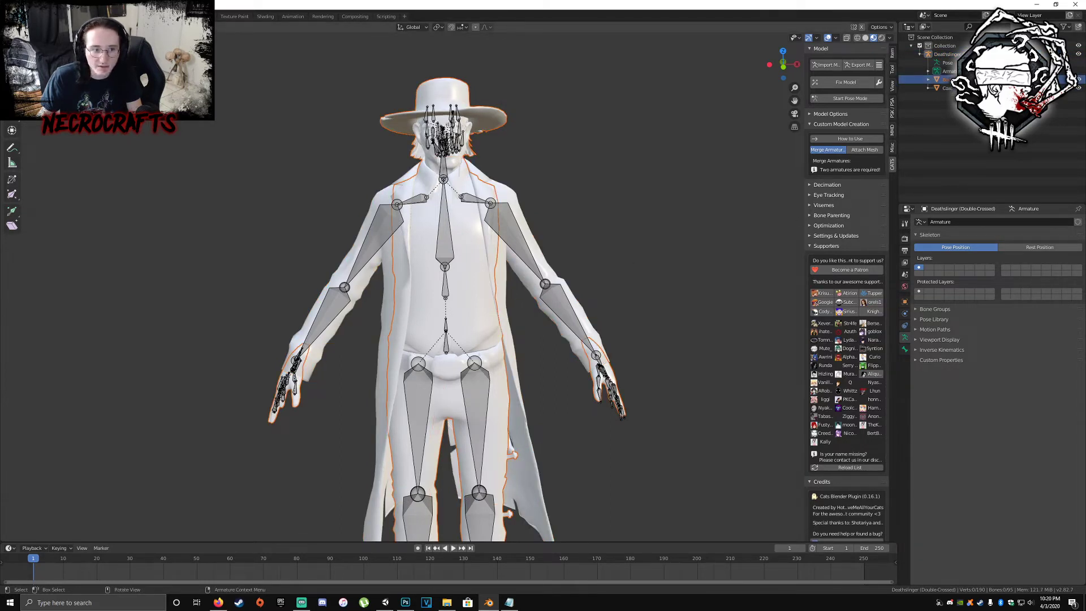
pyautogui.press('Tab')
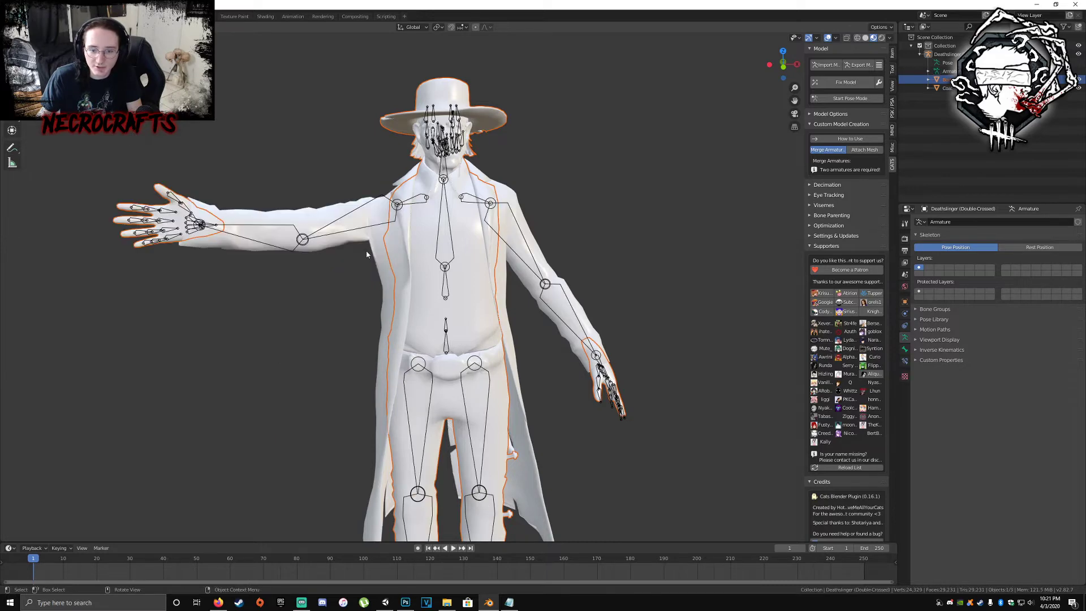
pyautogui.click(368, 222)
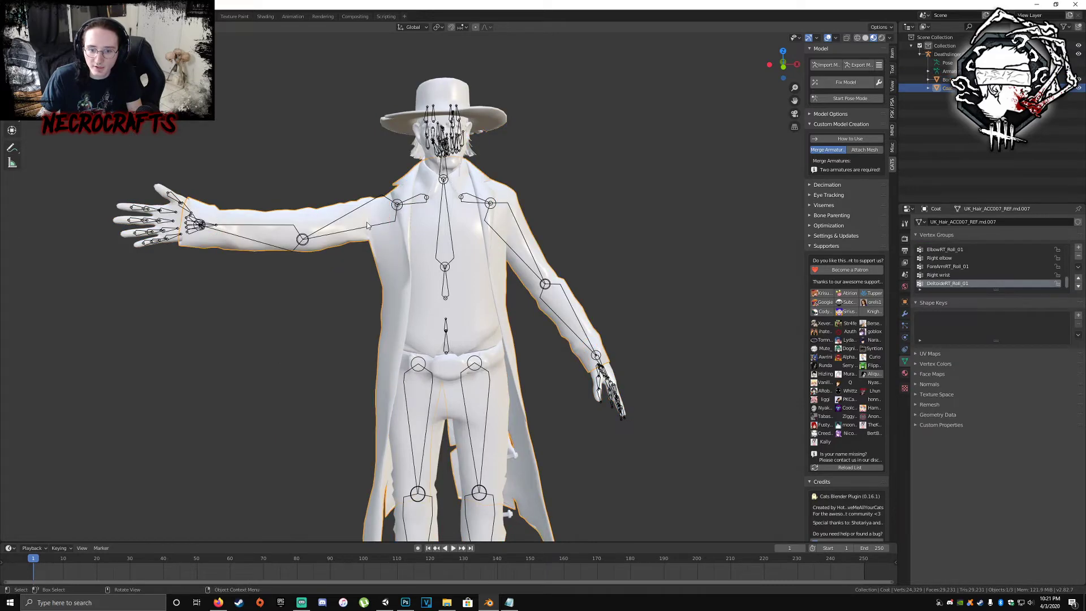
pyautogui.click(404, 207)
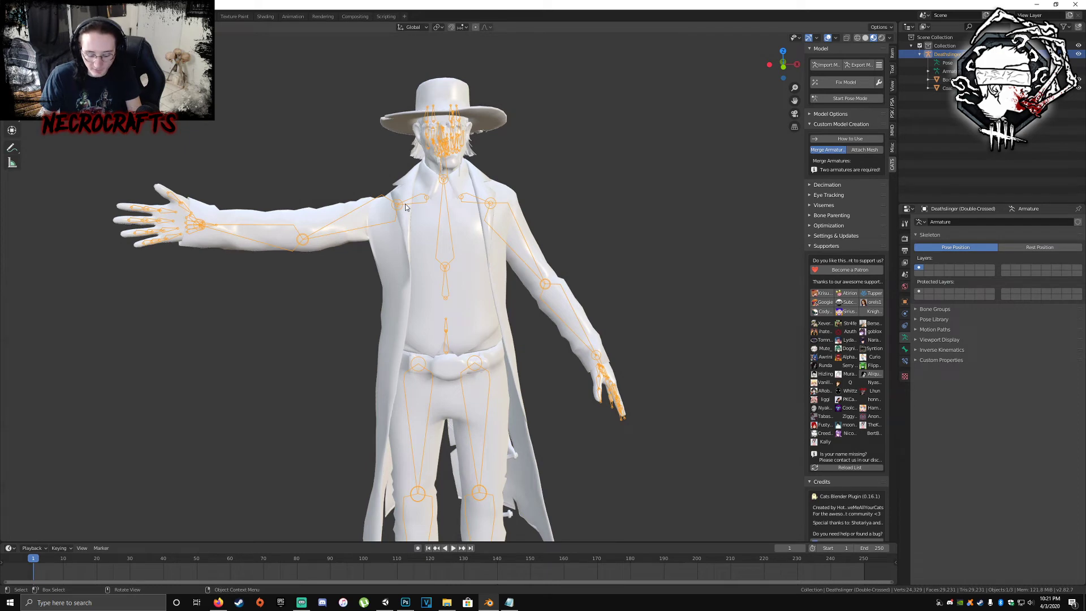
pyautogui.press('a')
pyautogui.hotkey('alt', 'a')
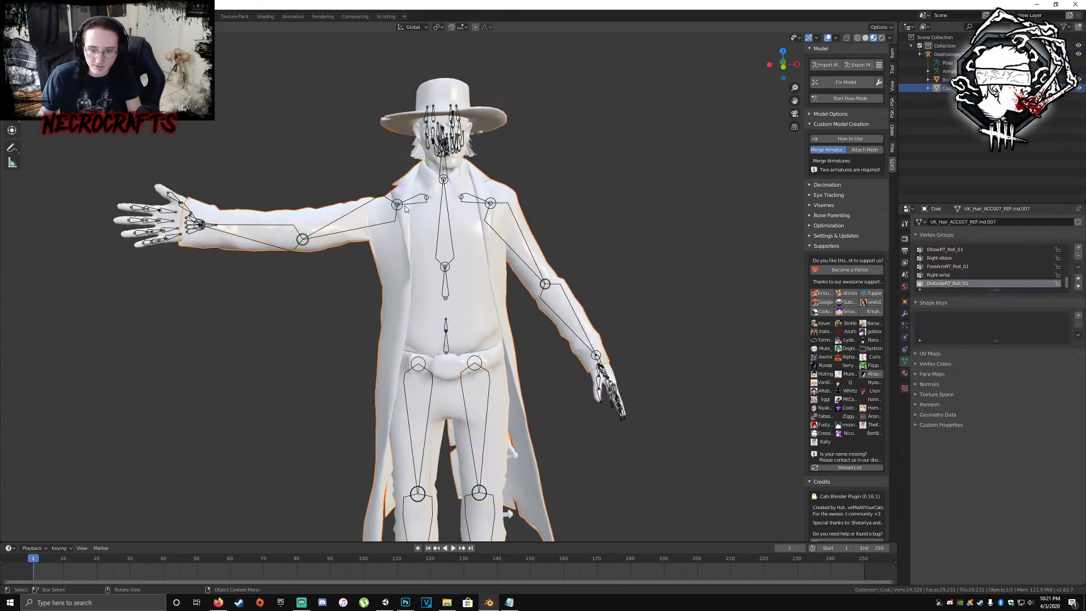
# - Clear the rotation of every bone of the armature in Pose Mode and return to Object Mode
pyautogui.click(406, 207)
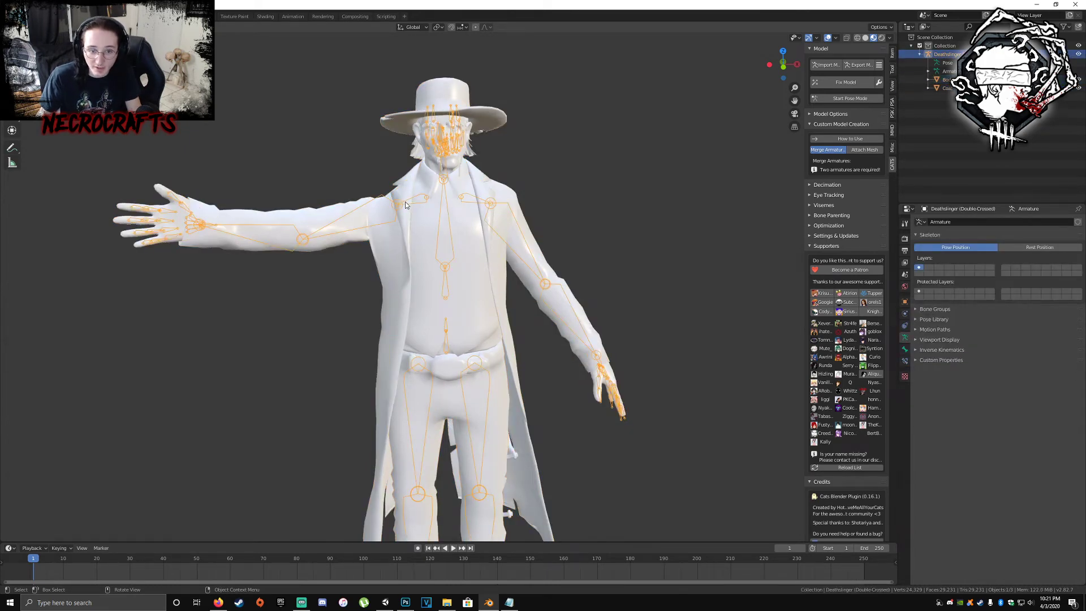
pyautogui.press('g')
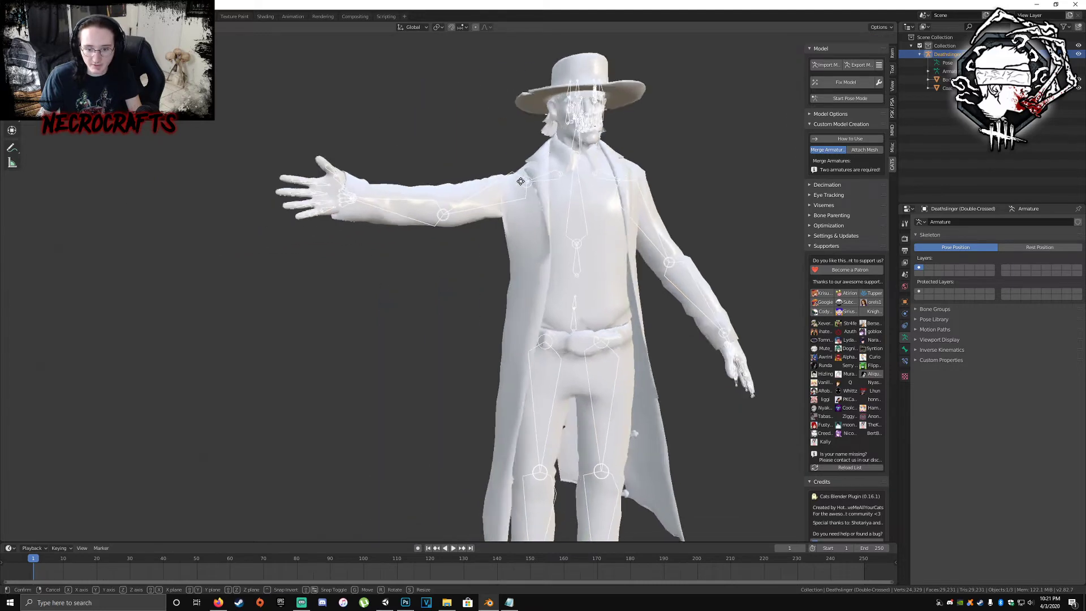
pyautogui.press('Escape')
pyautogui.press('a')
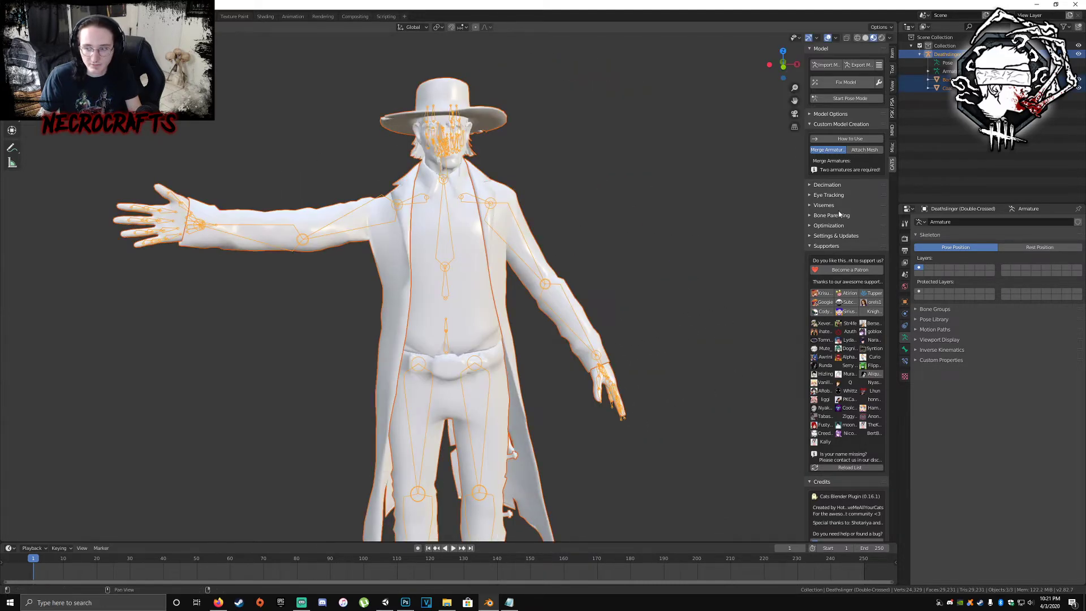
pyautogui.hotkey('ctrl', 'Tab')
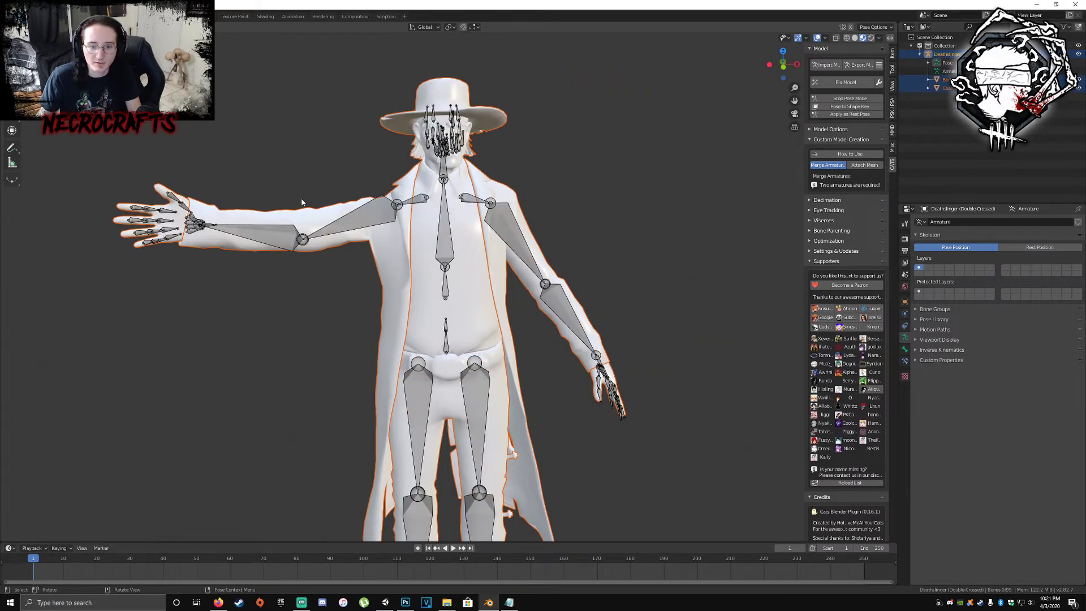
pyautogui.press('a')
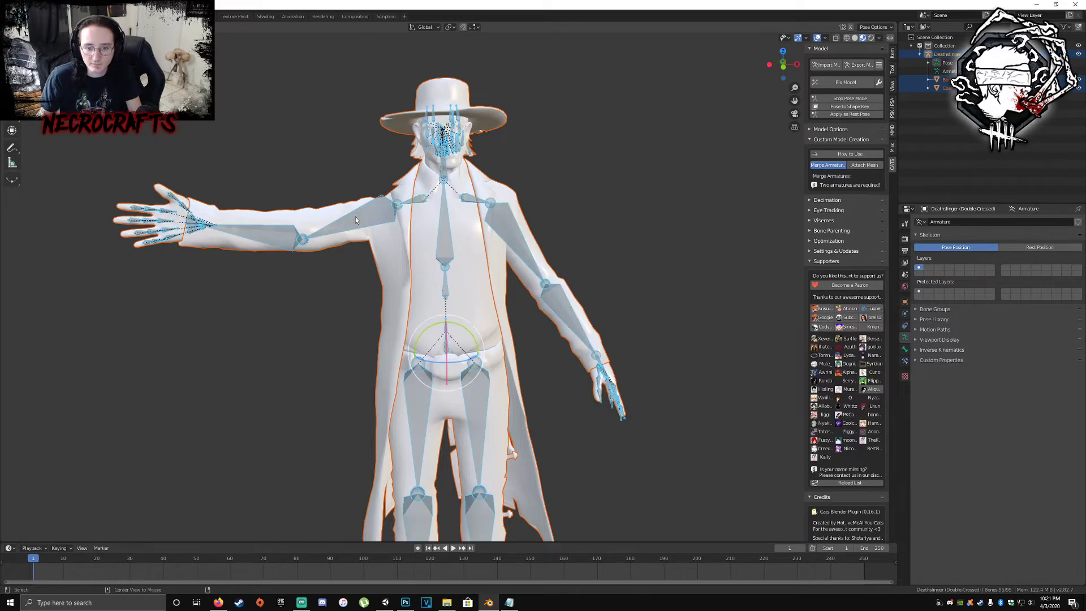
pyautogui.hotkey('alt', 'r')
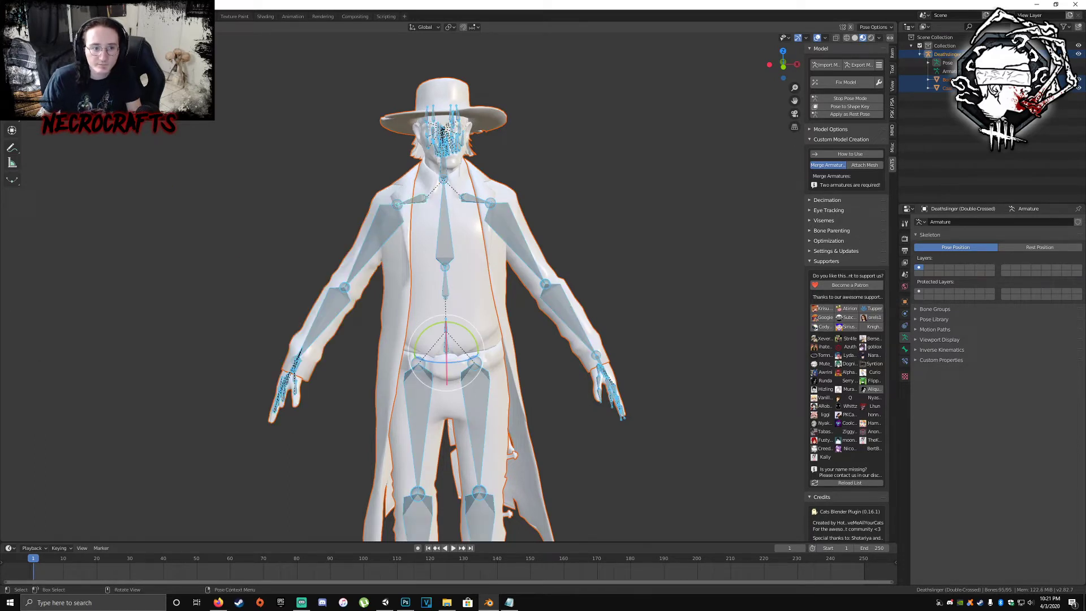
pyautogui.hotkey('ctrl', 'Tab')
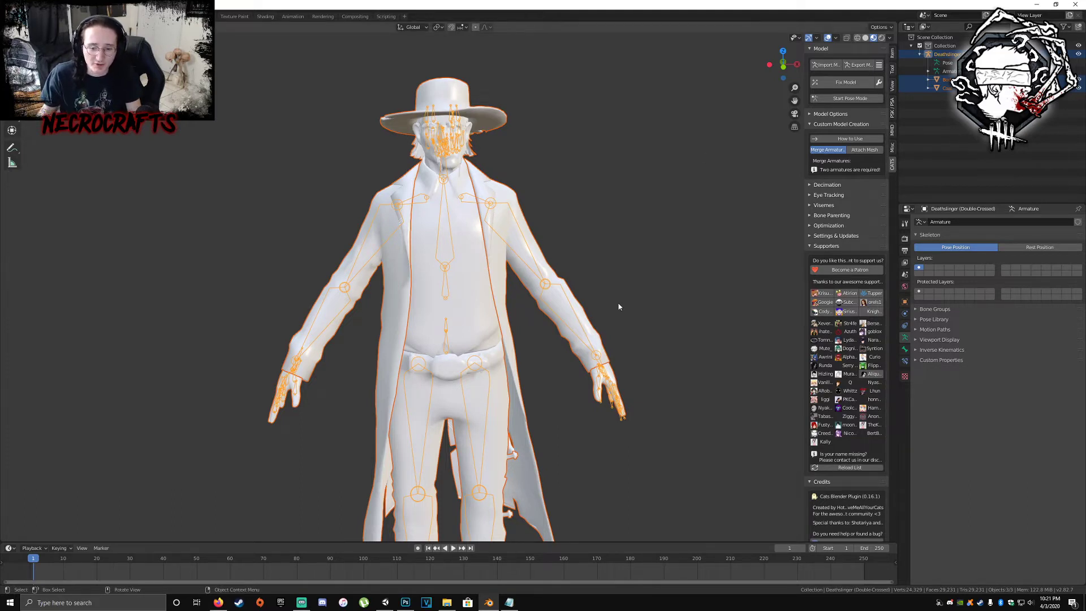
# - Remove the DeltoideRT_Roll_01 and ForeArmRT_Roll_01 vertex groups from the Coat mesh
pyautogui.click(951, 88)
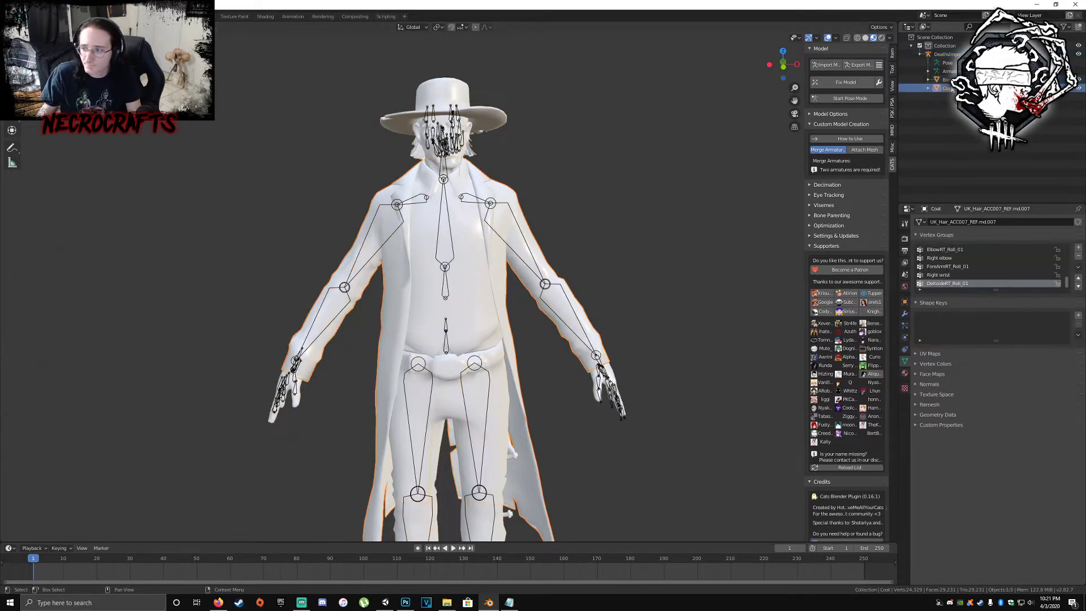
pyautogui.click(946, 80)
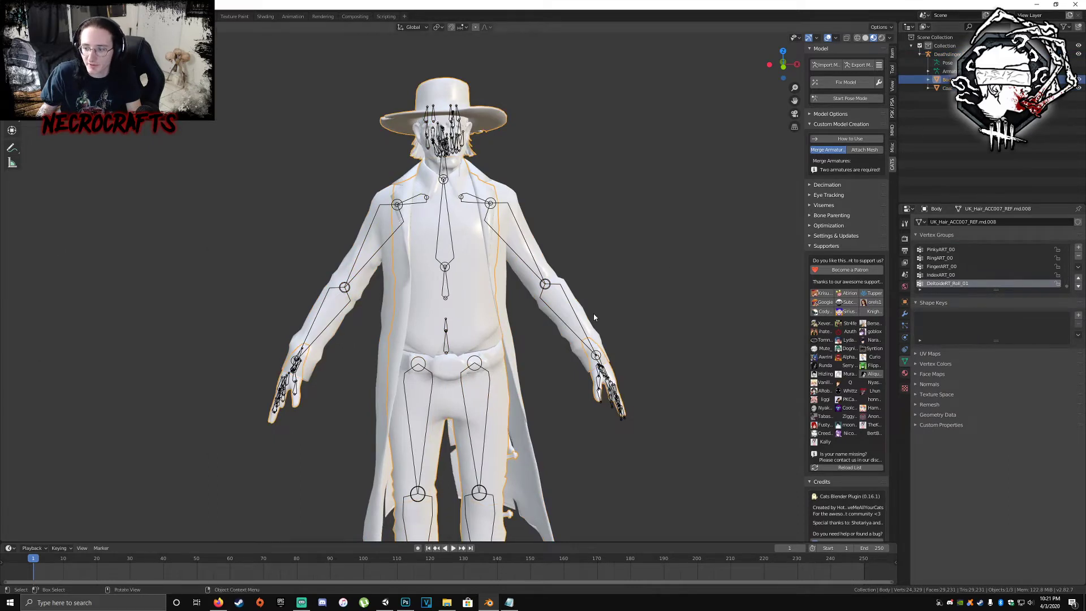
pyautogui.click(505, 287)
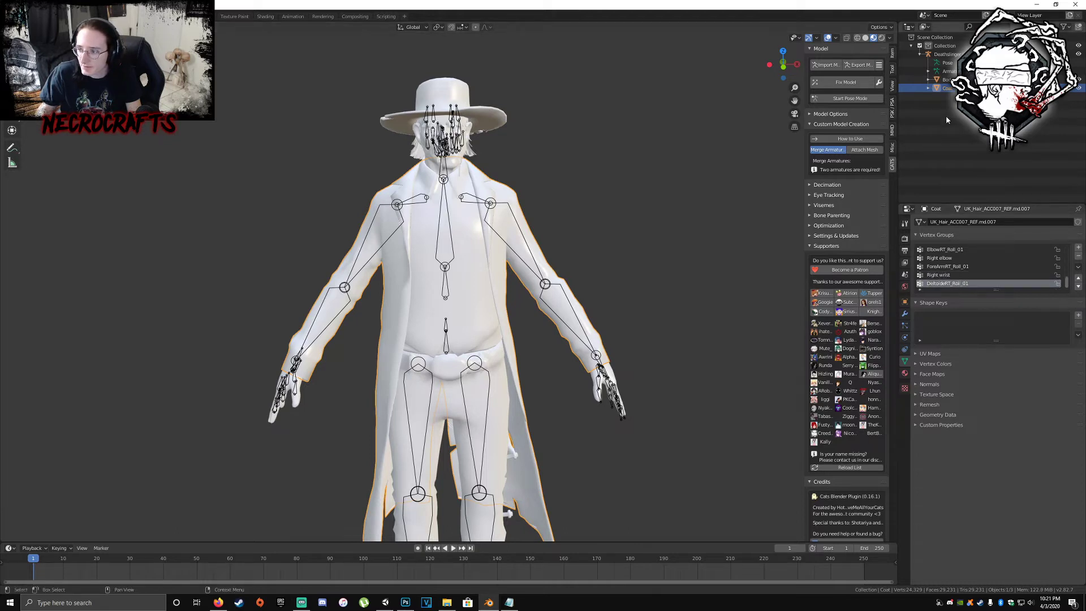
pyautogui.click(1077, 257)
pyautogui.click(962, 275)
pyautogui.click(1077, 256)
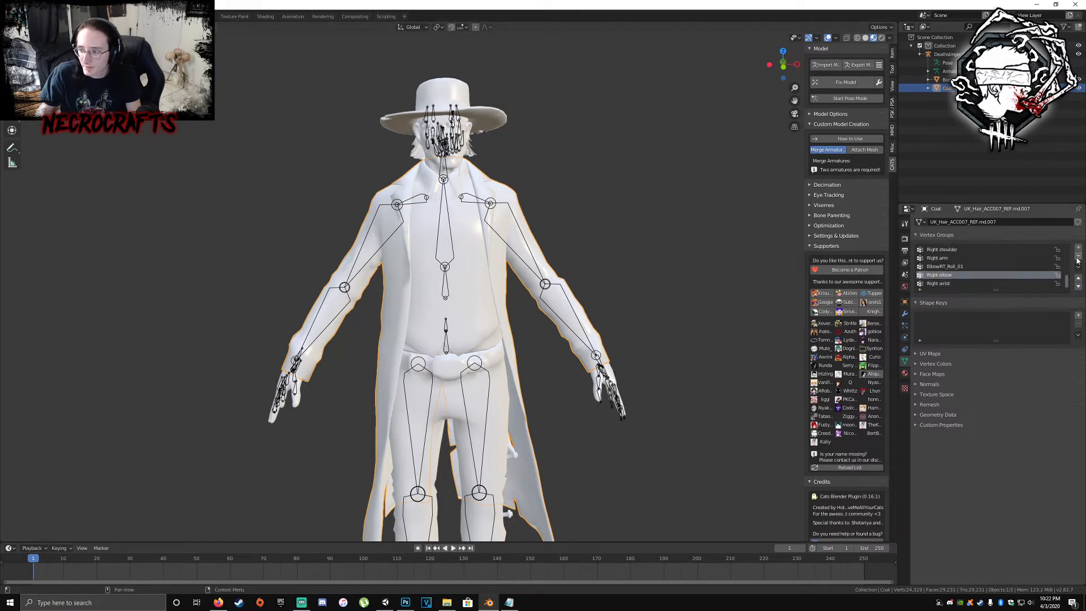
# - Rotate the character's right upper arm bone in Pose Mode to test the coat's deformation, and undo the rotation
pyautogui.click(453, 259)
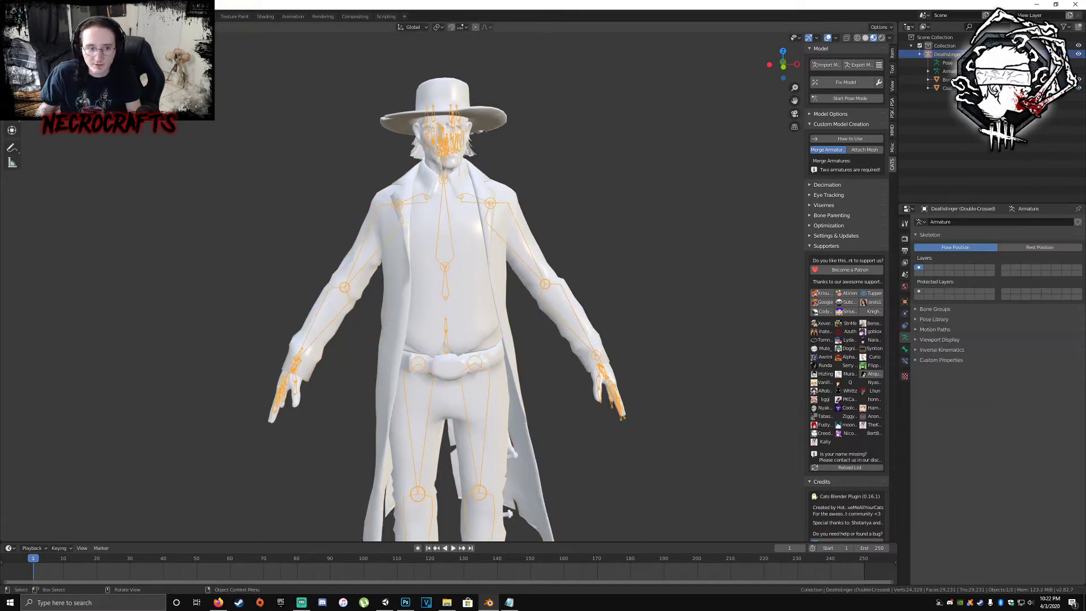
pyautogui.hotkey('ctrl', 'Tab')
pyautogui.hotkey('alt', 'a')
pyautogui.click(395, 231)
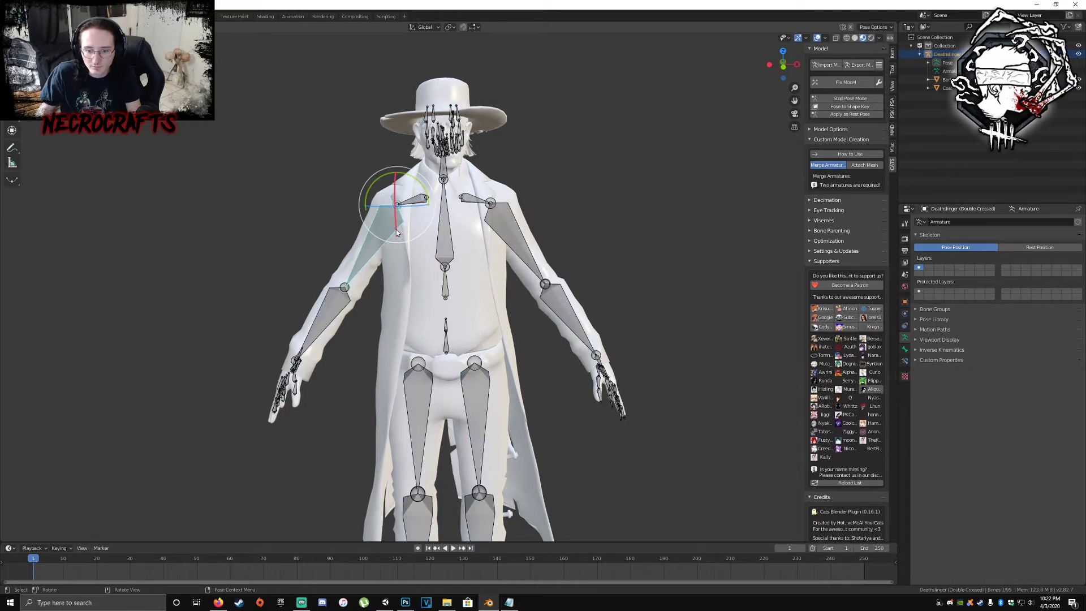
pyautogui.press('r')
pyautogui.moveTo(385, 254); pyautogui.dragTo(421, 178)
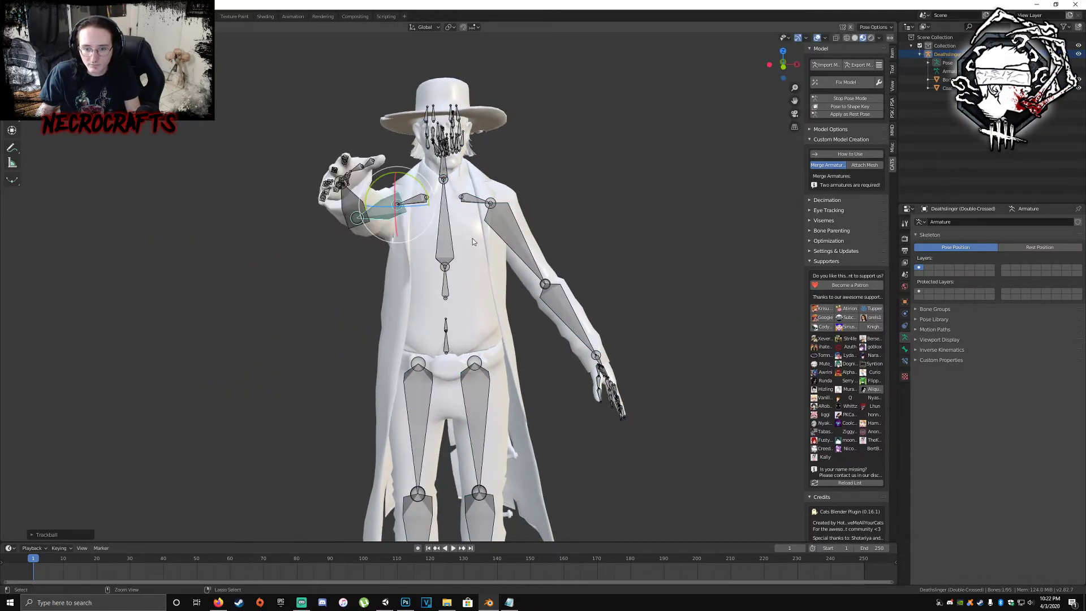
pyautogui.hotkey('ctrl', 'z')
pyautogui.click(943, 87)
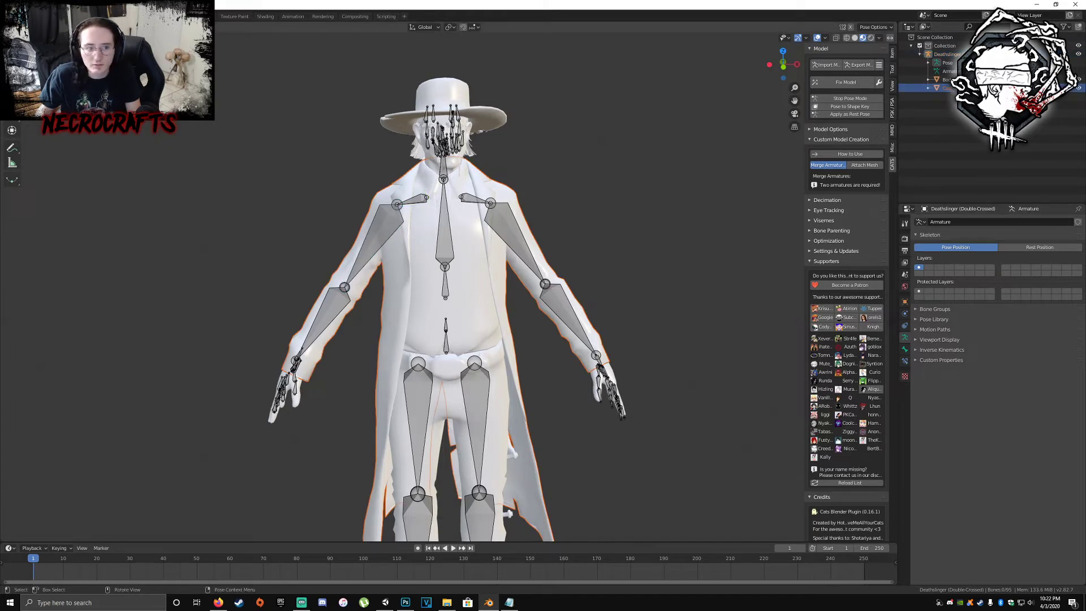
pyautogui.hotkey('ctrl', 'Tab')
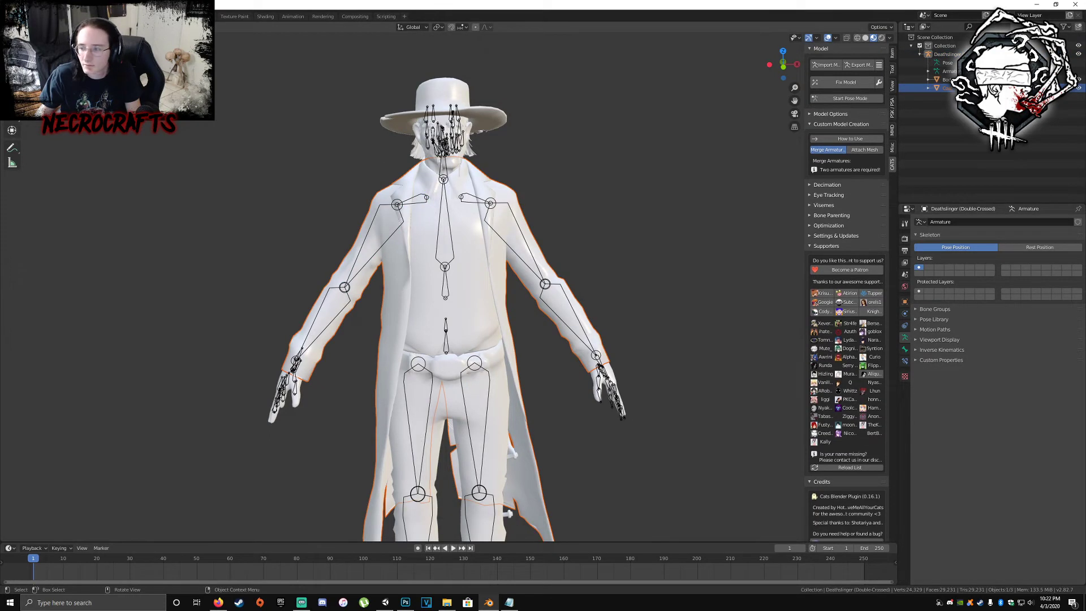
# - Remove the vertex groups ElbowRT_Roll_01, DeltoideLT_Roll_01, ForeArmLT_Roll_01 and ElbowLT_Roll_01 from the Coat mesh
pyautogui.click(947, 89)
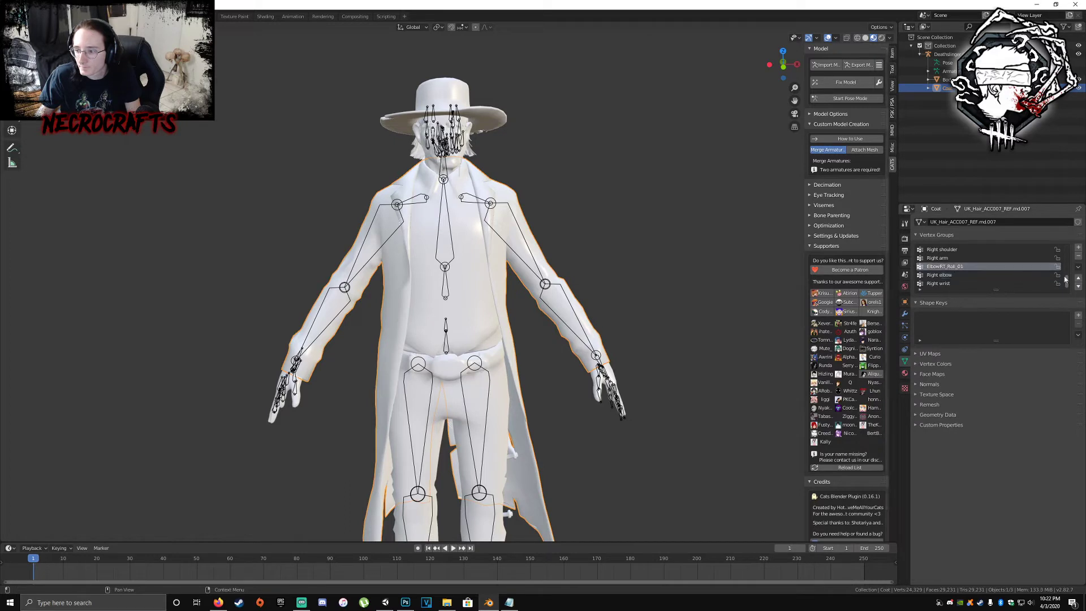
pyautogui.click(1080, 257)
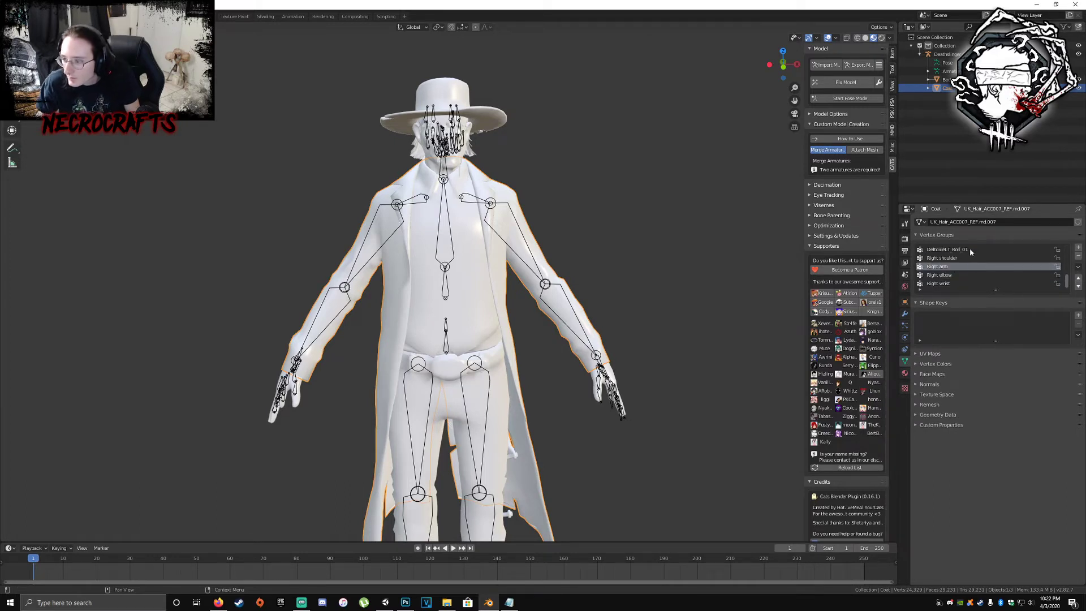
pyautogui.click(971, 249)
pyautogui.click(1078, 256)
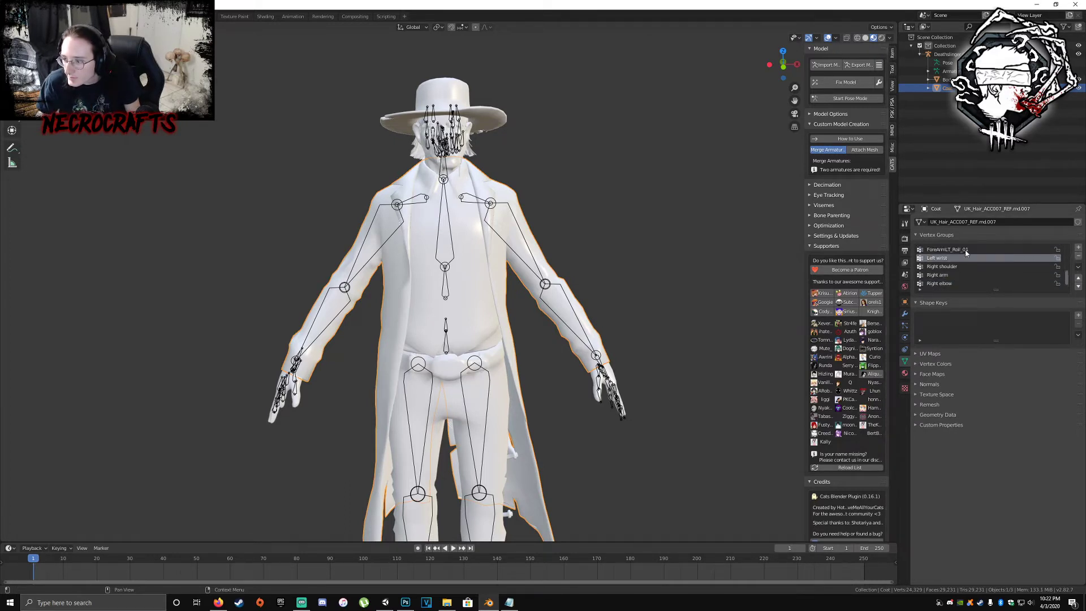
pyautogui.click(965, 250)
pyautogui.click(1078, 258)
pyautogui.scroll(2, 980, 267)
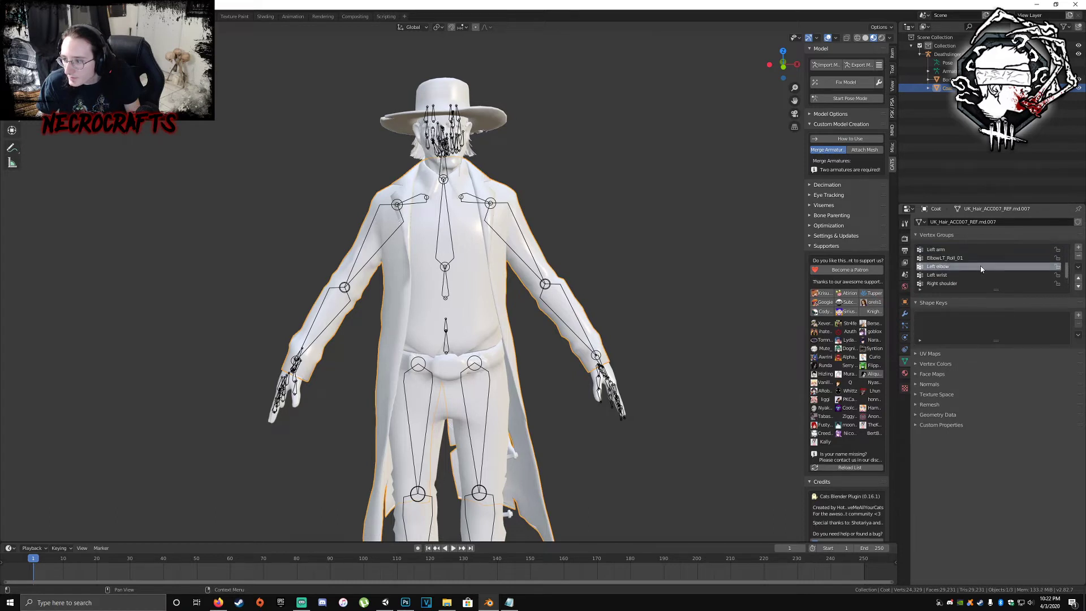
pyautogui.click(980, 258)
pyautogui.click(1077, 257)
pyautogui.scroll(3, 952, 268)
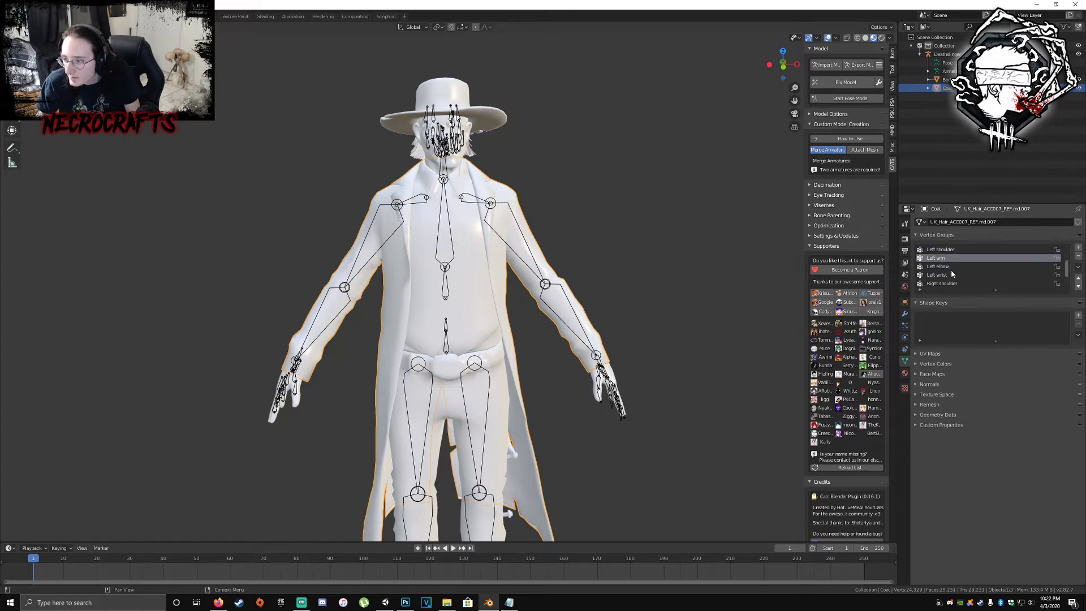
pyautogui.scroll(-5, 958, 269)
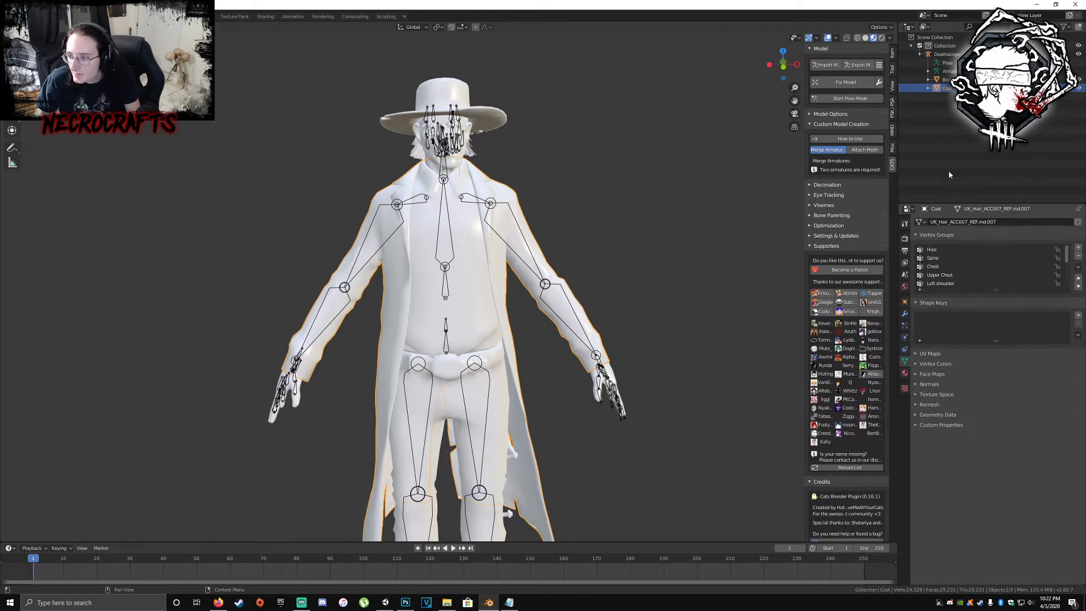
# - Remove the DeltoideRT_Roll_01 vertex group and its left-side counterpart from the Body mesh
pyautogui.click(946, 79)
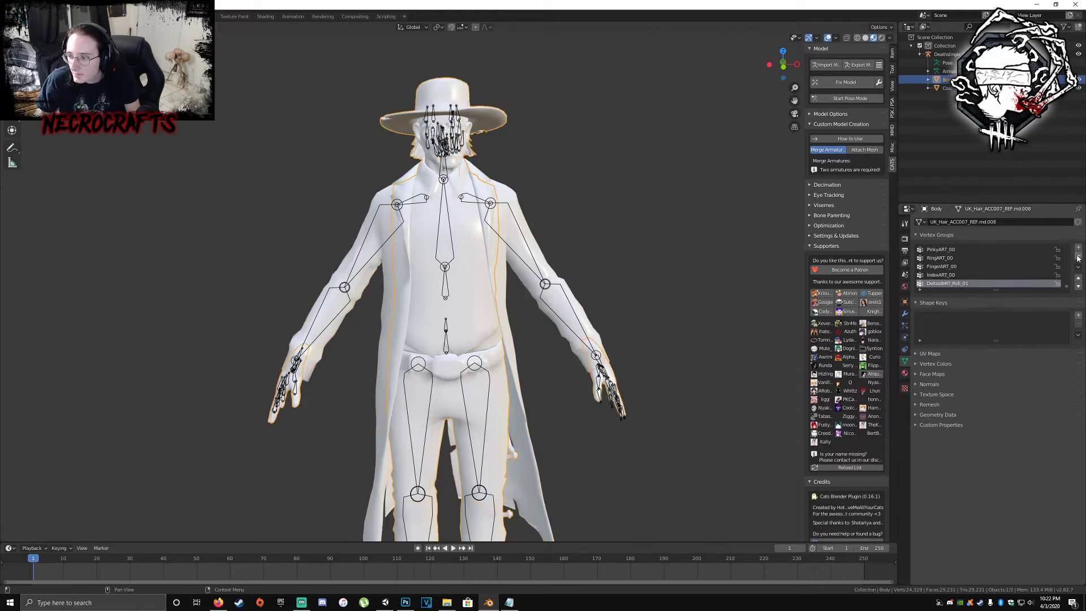
pyautogui.scroll(3, 953, 277)
pyautogui.scroll(-2, 955, 275)
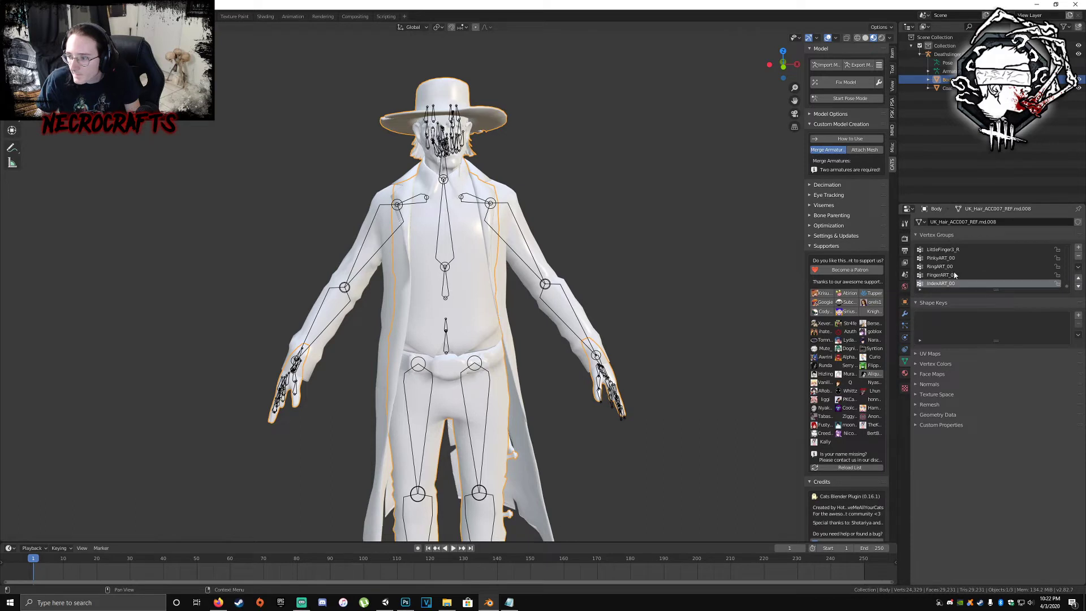
pyautogui.scroll(6, 954, 275)
pyautogui.scroll(-6, 954, 274)
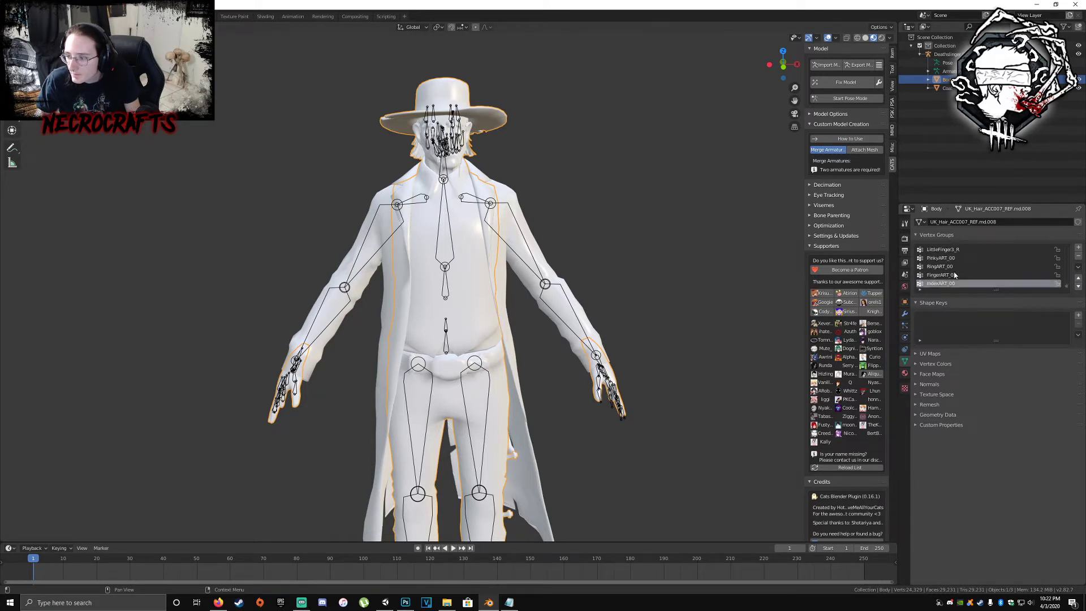
pyautogui.scroll(-1, 955, 275)
pyautogui.click(950, 283)
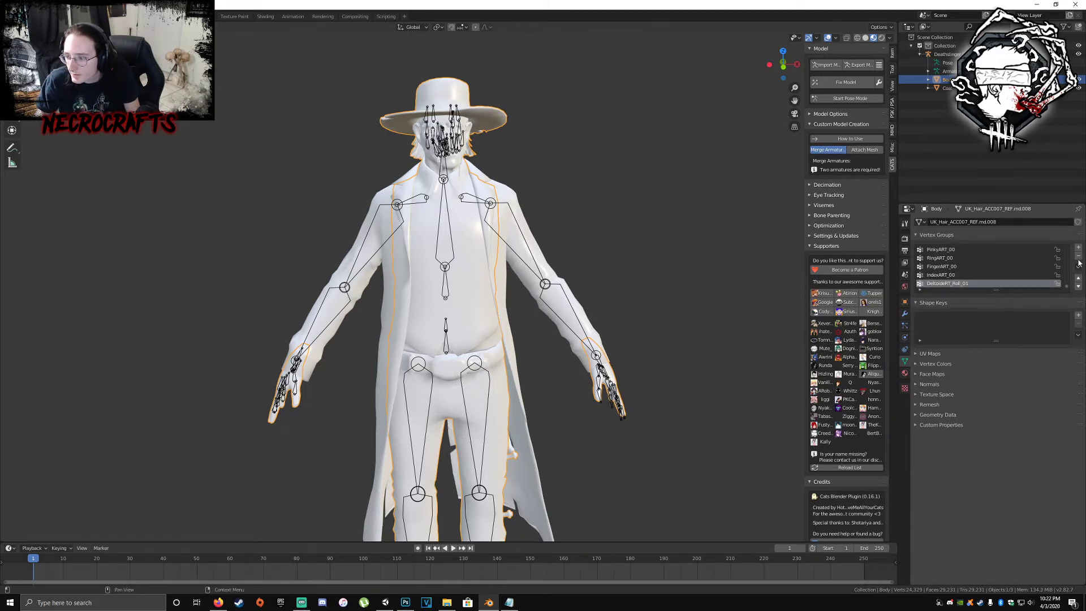
pyautogui.scroll(5, 974, 273)
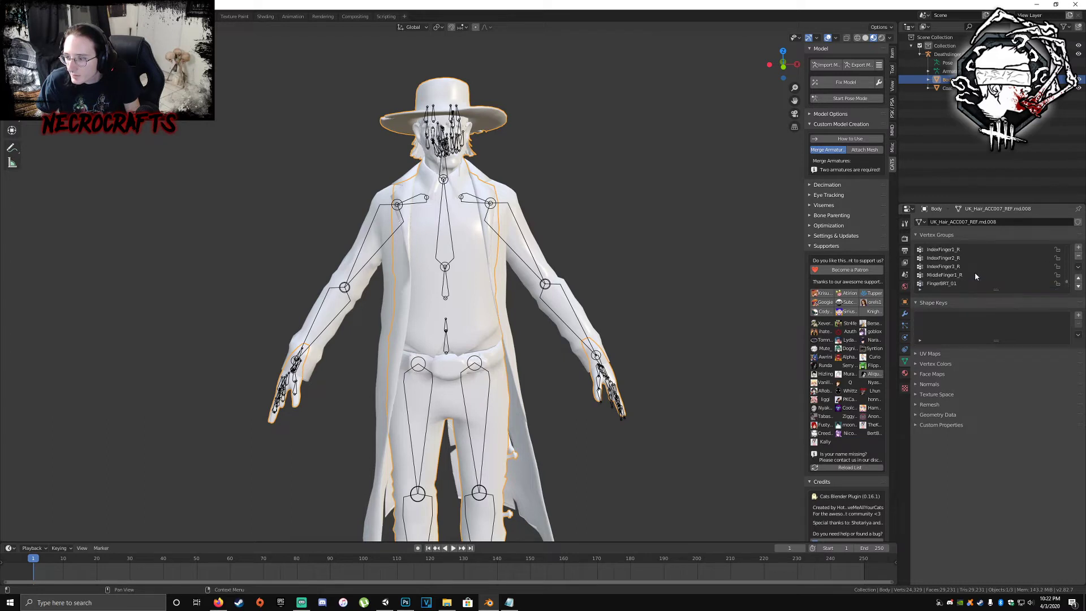
pyautogui.scroll(8, 975, 275)
pyautogui.click(956, 252)
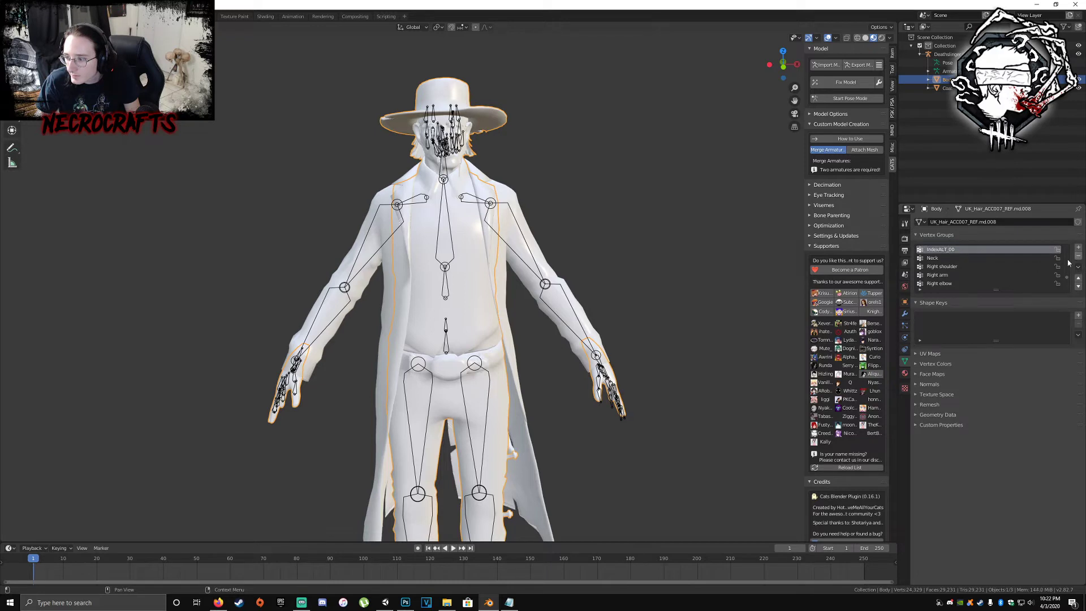
pyautogui.click(1078, 255)
# - Look through the Body mesh's whole list of vertex groups for any remaining surplus roll groups
pyautogui.scroll(-3, 959, 270)
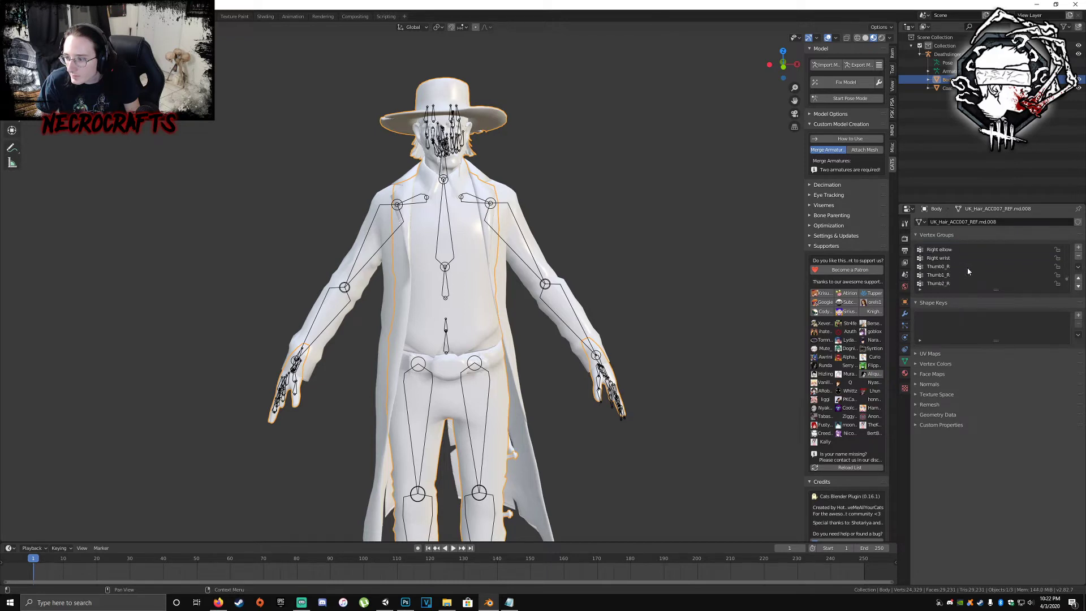
pyautogui.scroll(-8, 968, 272)
pyautogui.scroll(5, 967, 271)
pyautogui.scroll(6, 967, 272)
pyautogui.scroll(4, 967, 272)
pyautogui.scroll(8, 968, 272)
pyautogui.scroll(-5, 982, 275)
pyautogui.scroll(5, 982, 275)
pyautogui.scroll(2, 983, 274)
pyautogui.scroll(5, 983, 273)
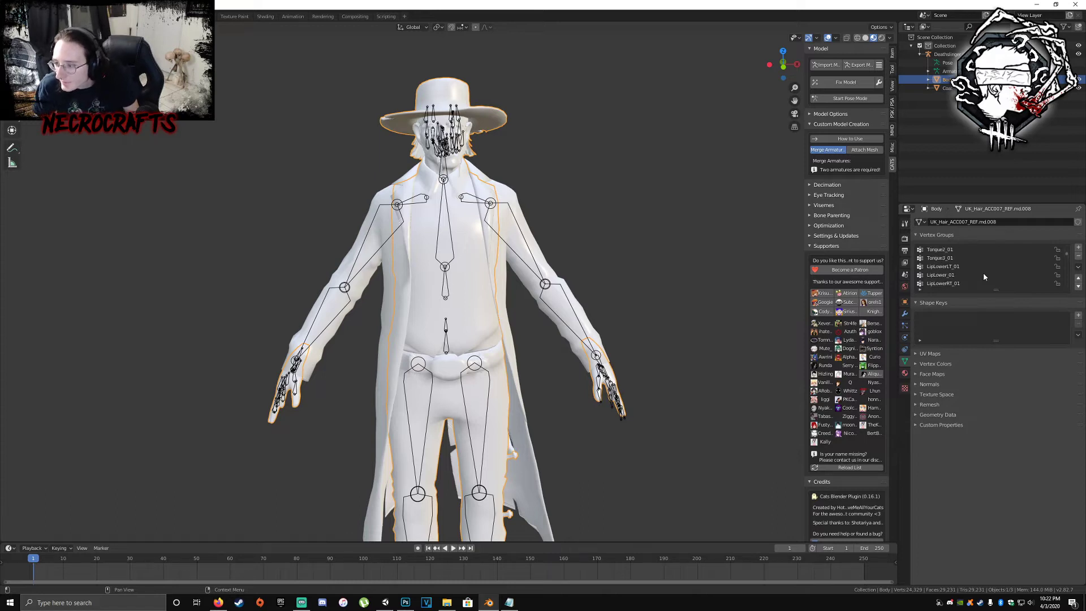
pyautogui.scroll(5, 983, 272)
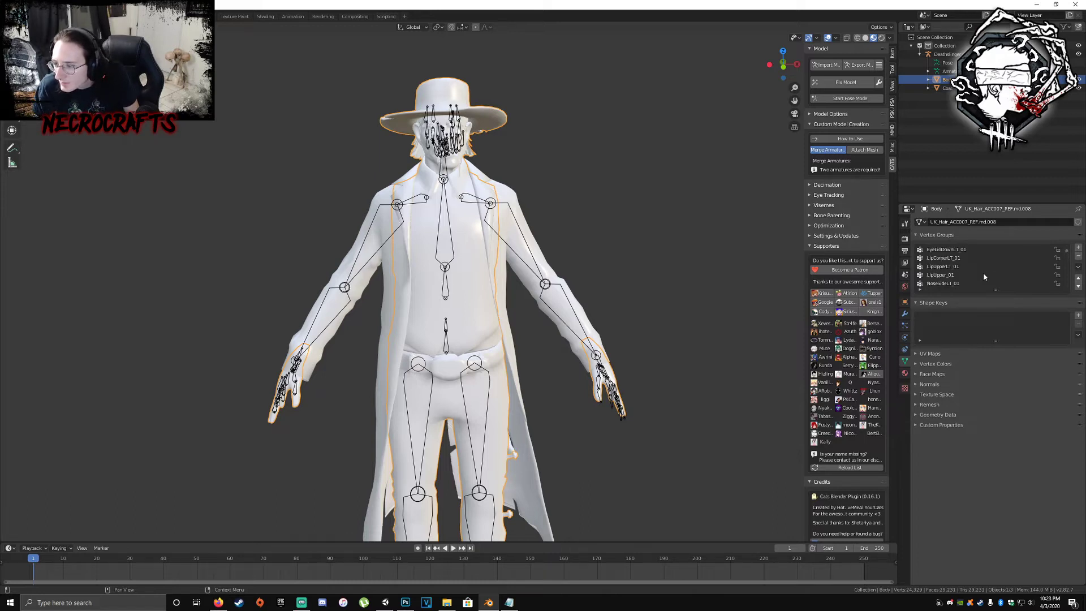
pyautogui.scroll(6, 982, 273)
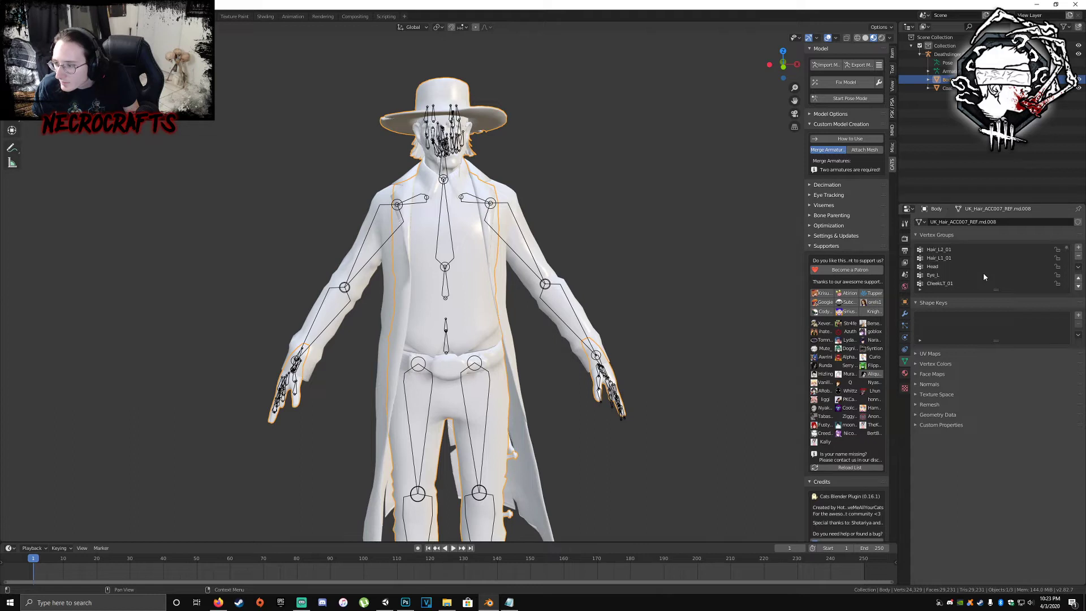
pyautogui.scroll(-5, 983, 274)
pyautogui.scroll(-6, 983, 279)
pyautogui.scroll(-8, 982, 277)
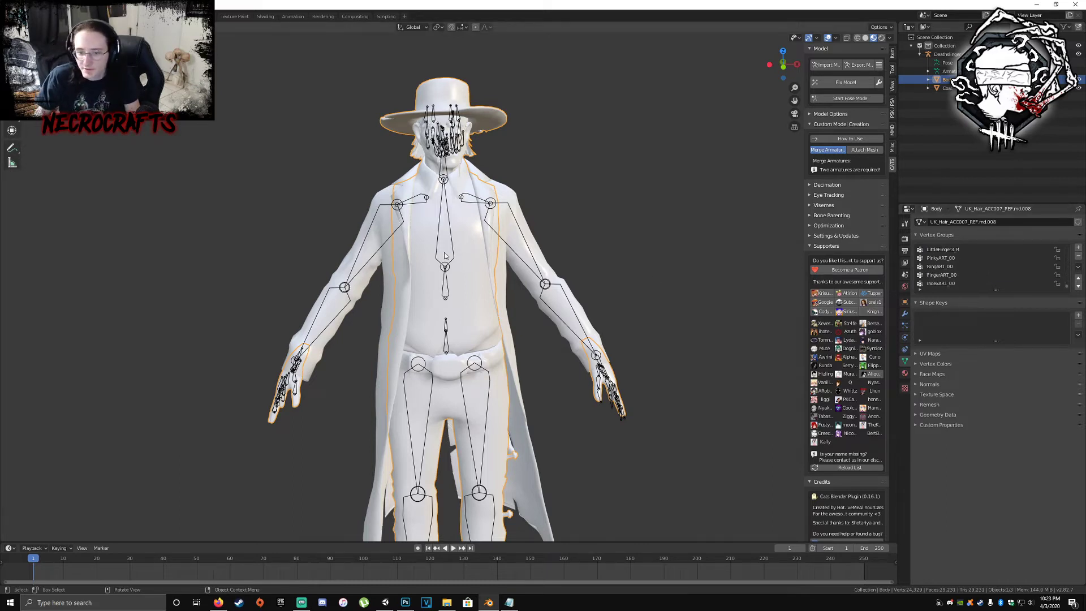
# - Make the Deathslinger armature the only selected object and switch it to Pose Mode
pyautogui.click(502, 220)
pyautogui.click(440, 190)
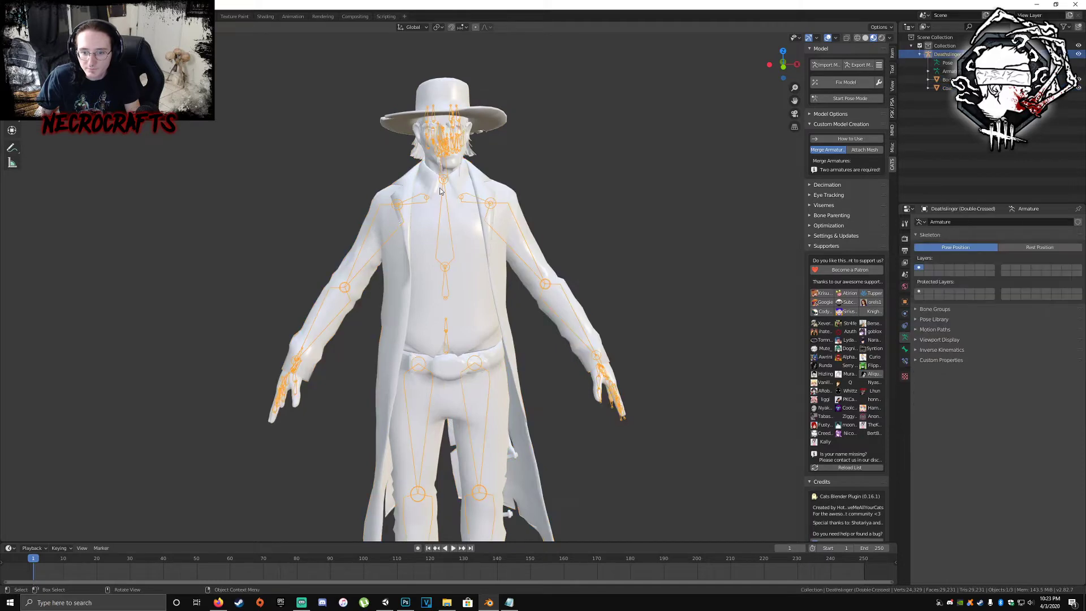
pyautogui.click(45, 67)
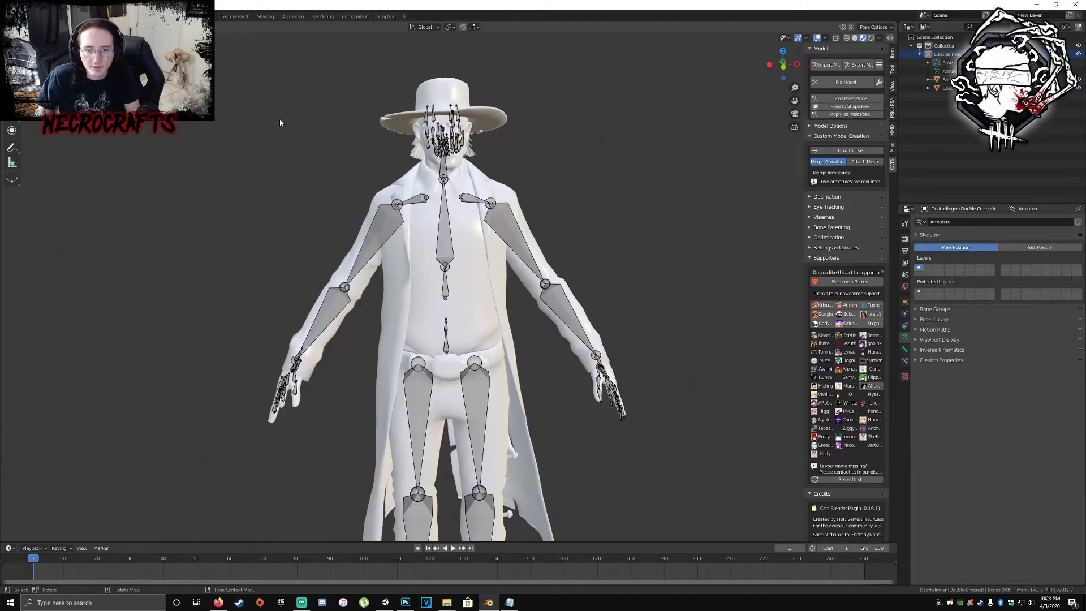
# - Try rotating the chest bone to test the upper-body deformation, and undo the rotation
pyautogui.click(438, 222)
pyautogui.moveTo(453, 256); pyautogui.dragTo(409, 272)
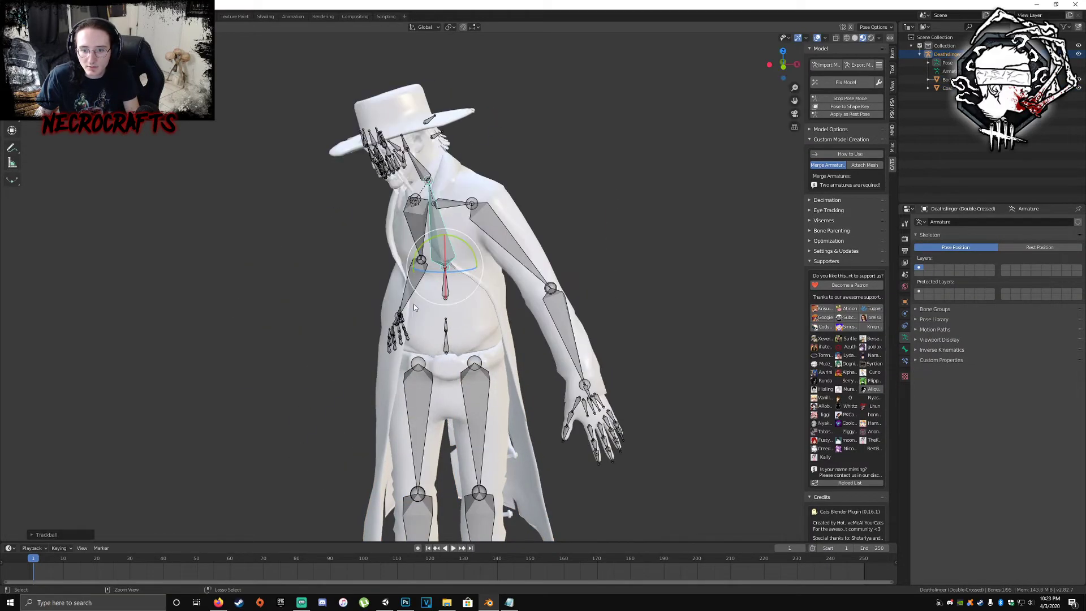
pyautogui.hotkey('ctrl', 'z')
pyautogui.scroll(-2, 441, 340)
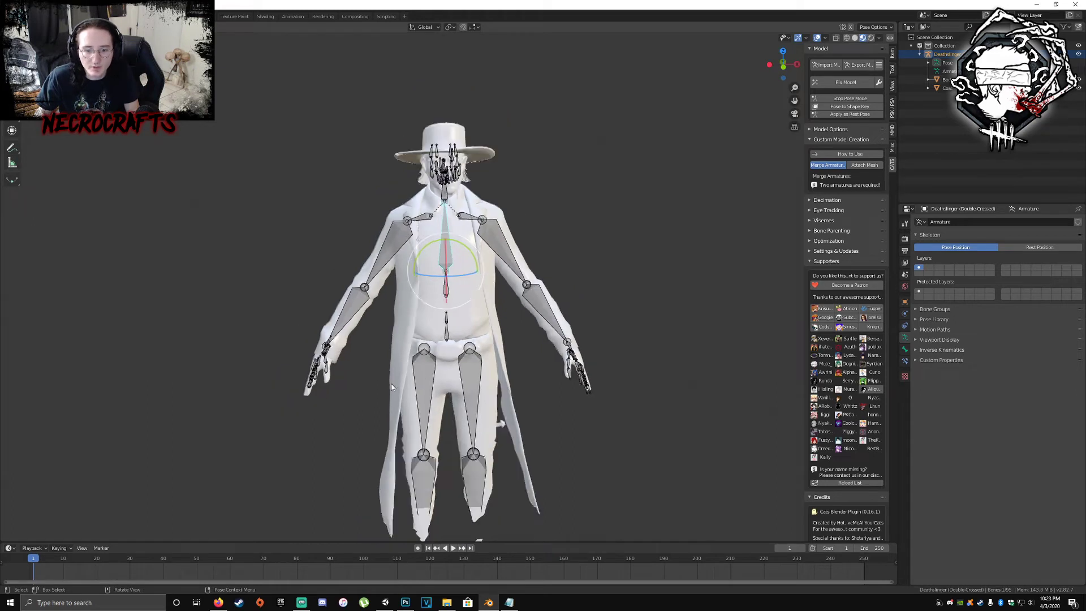
# - Try rotating the thigh bone on the character's right side to test the leg deformation, and undo the rotation
pyautogui.click(445, 374)
pyautogui.moveTo(444, 374); pyautogui.dragTo(399, 315)
pyautogui.hotkey('ctrl', 'z')
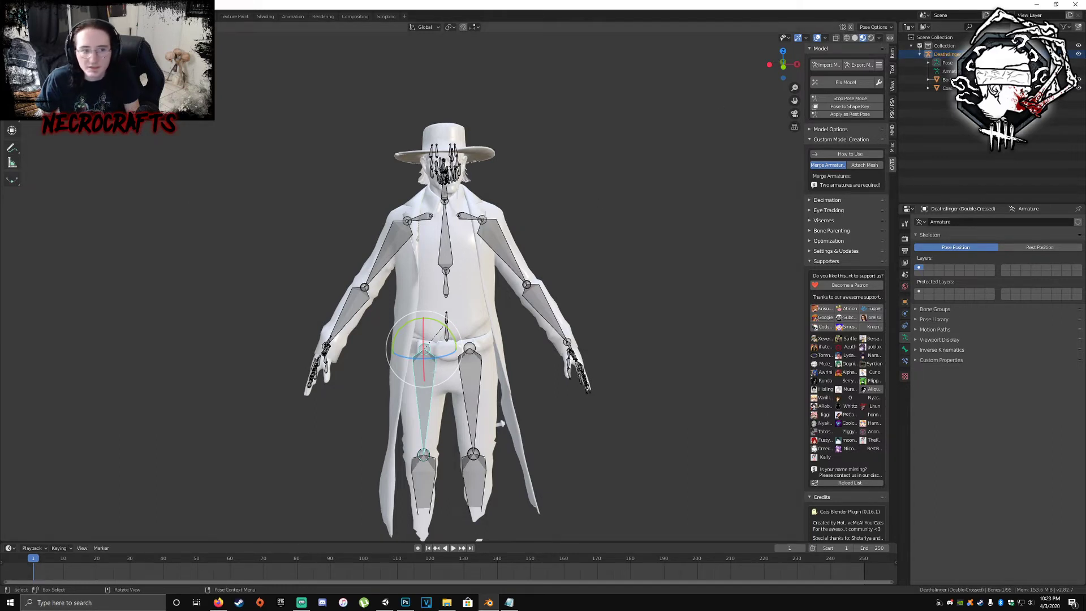
# - Leave Pose Mode, select the armature with all its meshes, and set the armature's scale to 0.0098 on X, Y and Z
pyautogui.click(45, 49)
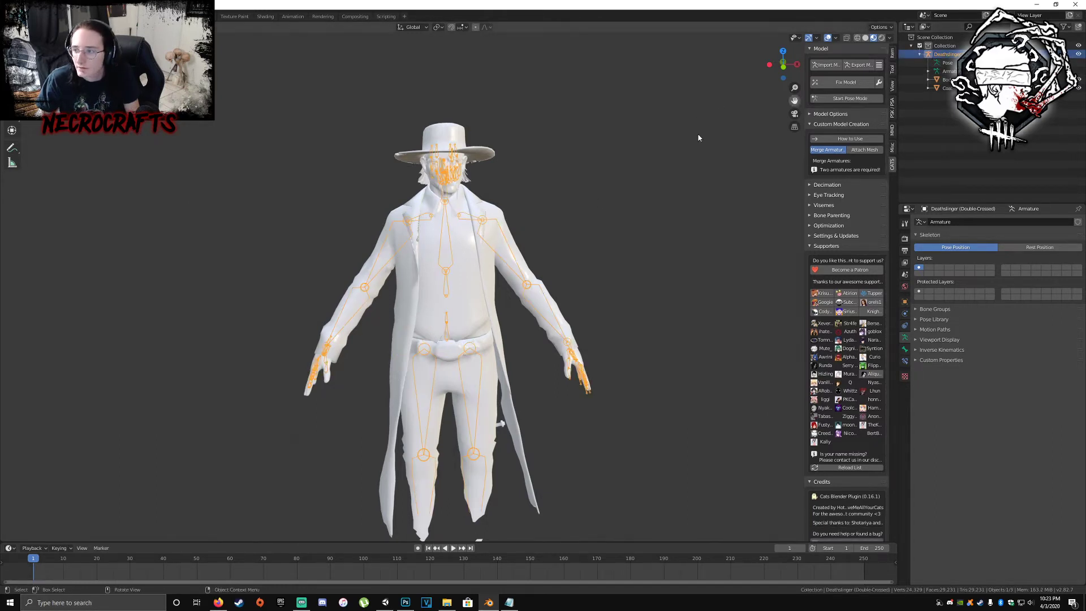
pyautogui.press('a')
pyautogui.click(891, 59)
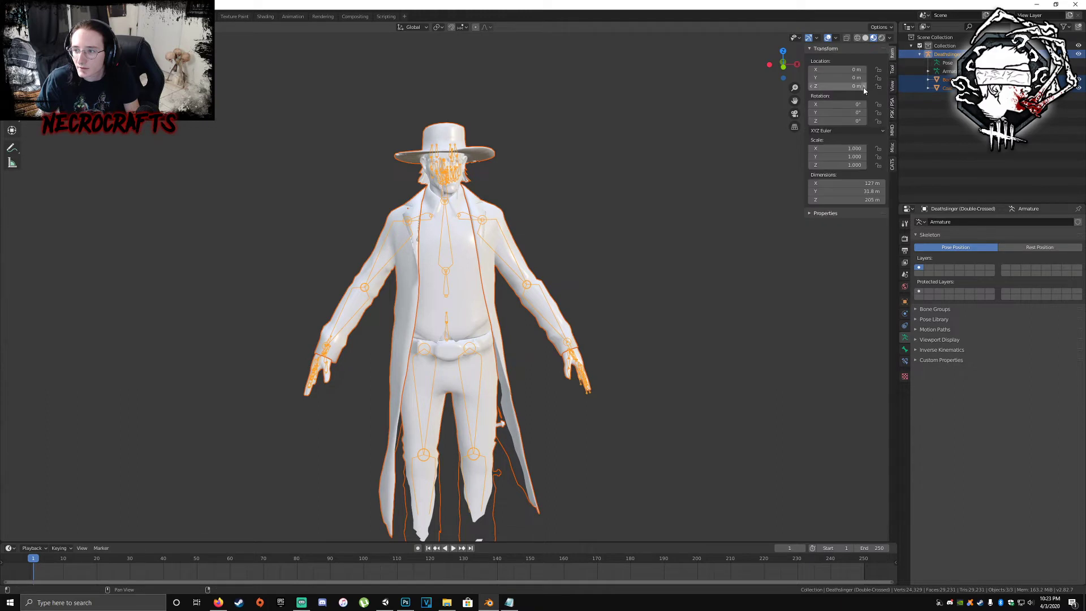
pyautogui.click(835, 148)
pyautogui.write('0')
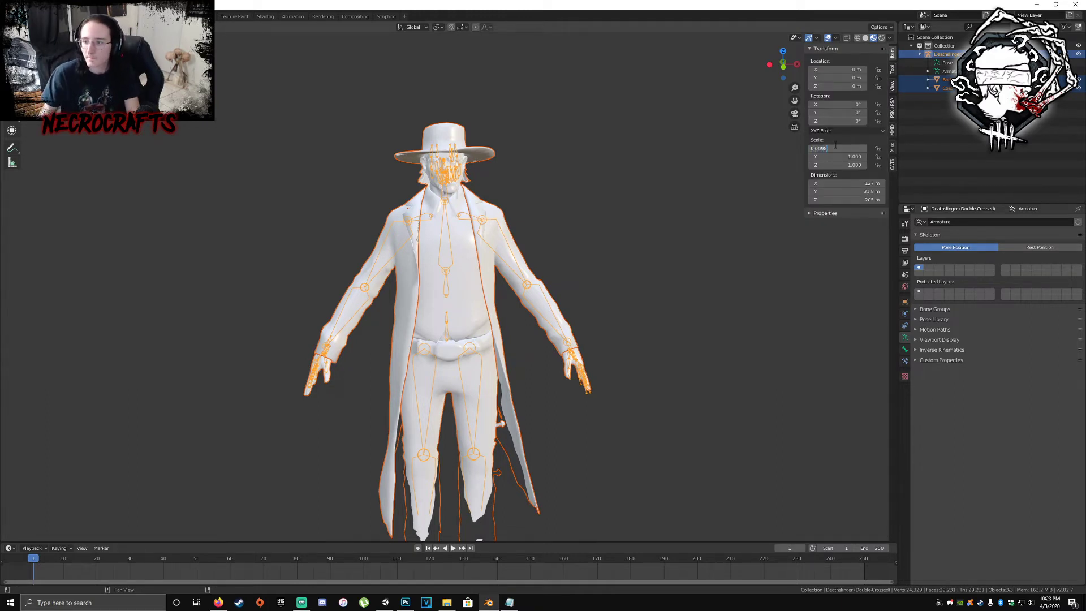
pyautogui.moveTo(813, 148); pyautogui.dragTo(809, 149)
pyautogui.hotkey('ctrl', 'c')
pyautogui.doubleClick(848, 157)
pyautogui.hotkey('ctrl', 'v')
pyautogui.doubleClick(847, 165)
pyautogui.hotkey('ctrl', 'v')
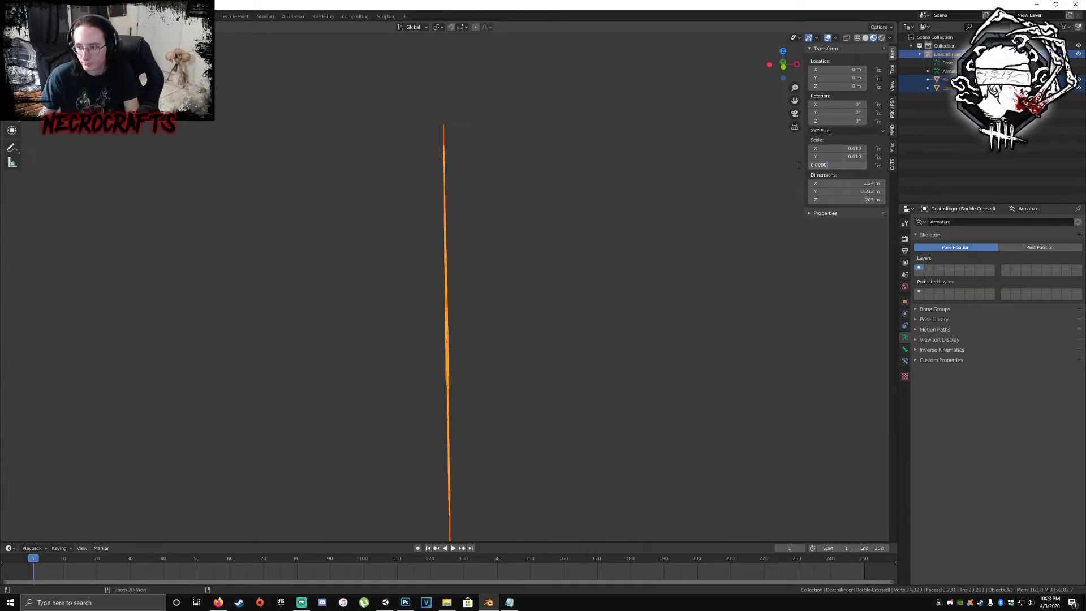
pyautogui.press('Return')
pyautogui.press('KP_Decimal')
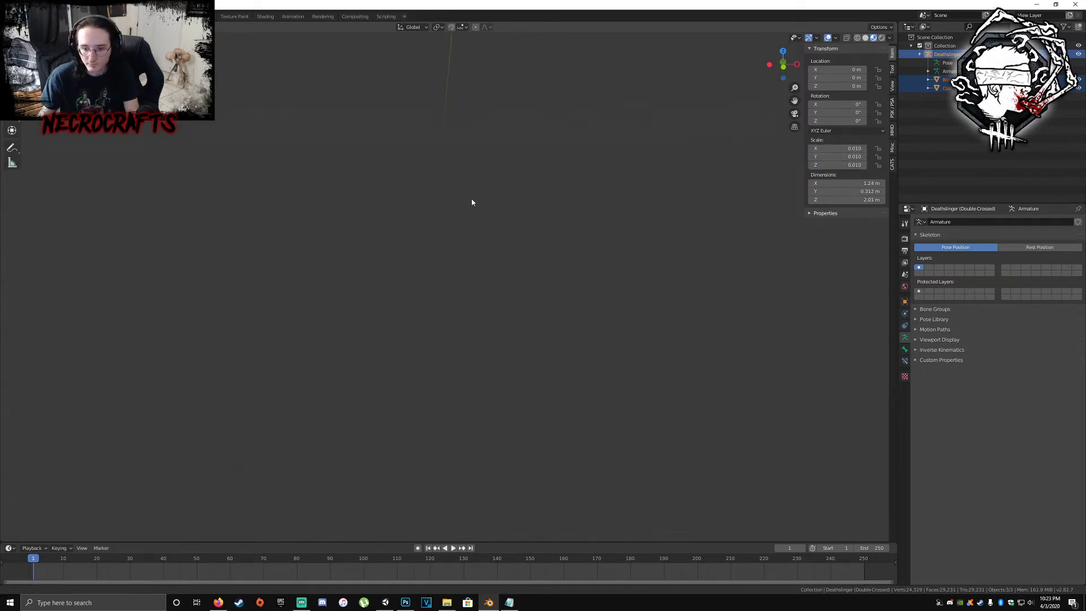
pyautogui.scroll(4, 468, 294)
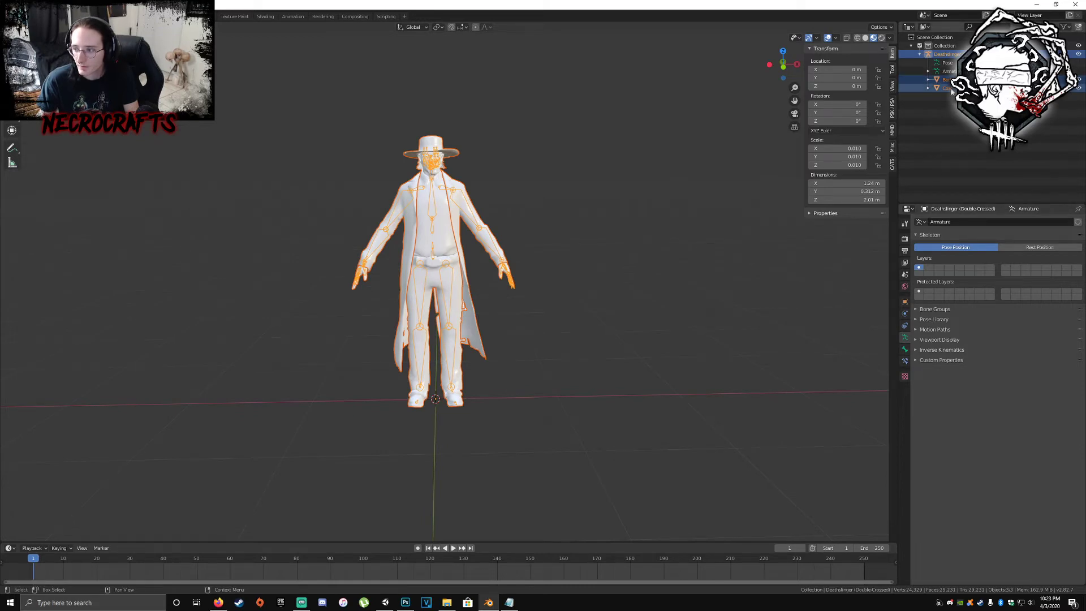
# - Rename the Body mesh's hair material MI_UKHair007_TAA as MI_UKHair007
pyautogui.click(946, 79)
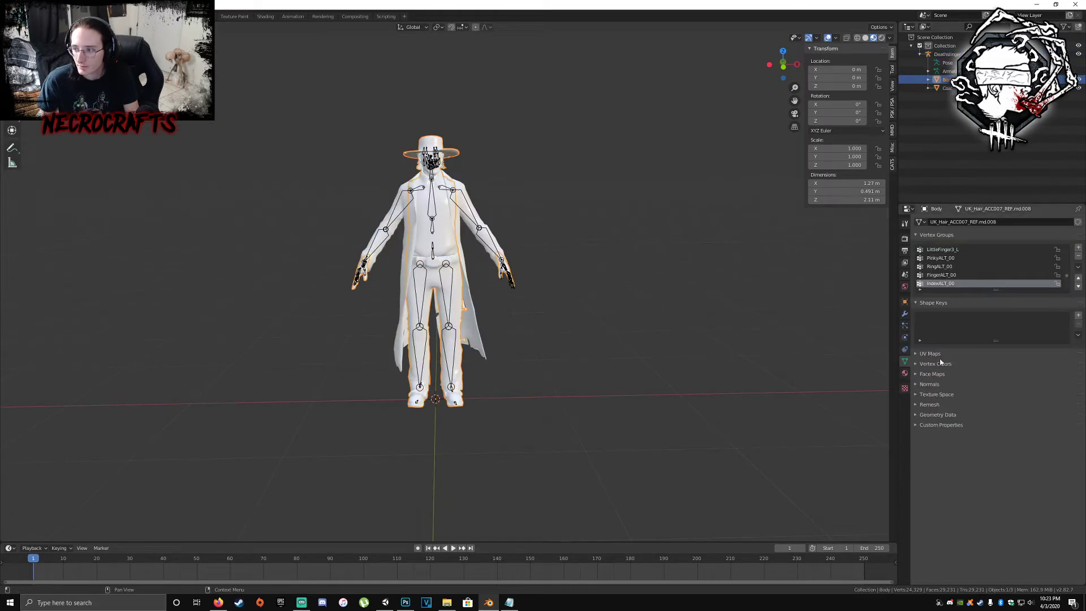
pyautogui.click(904, 373)
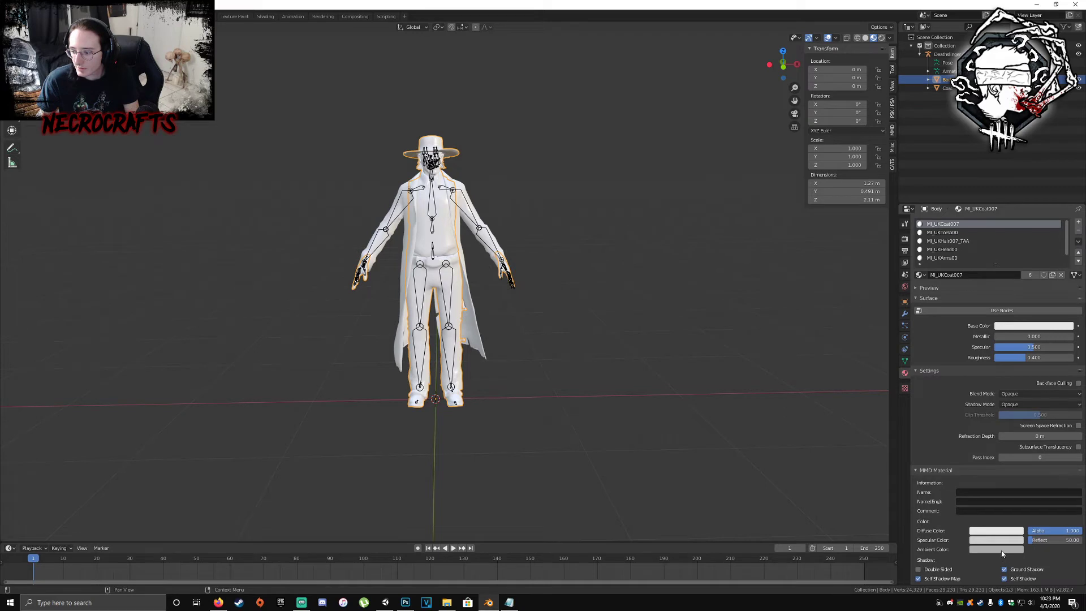
pyautogui.click(970, 242)
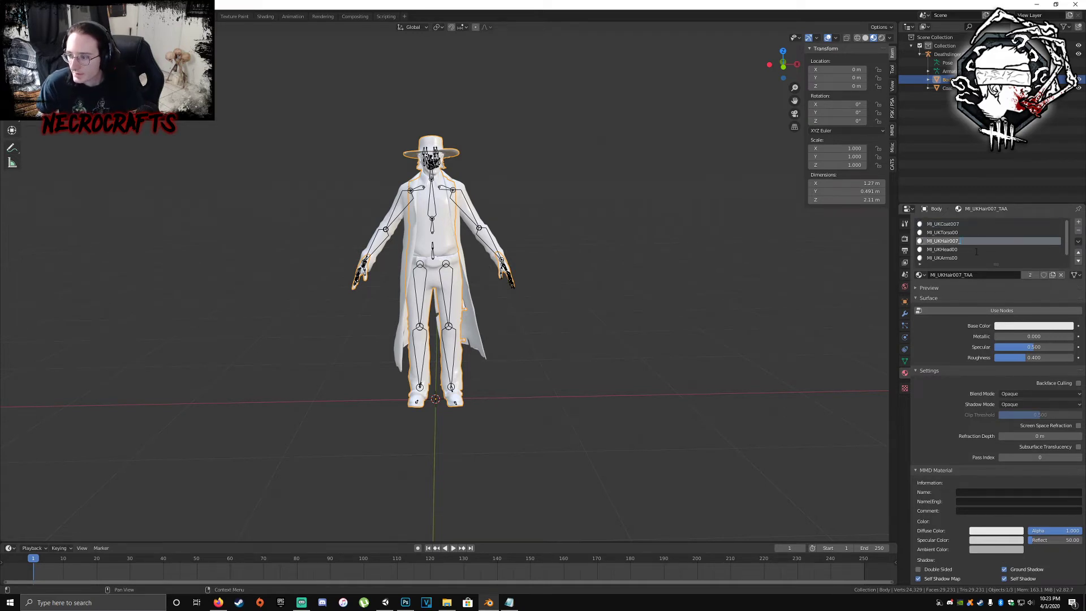
# - Set the MMD ambient, specular and diffuse colors of the MI_UKArms00 material to pure white
pyautogui.click(961, 258)
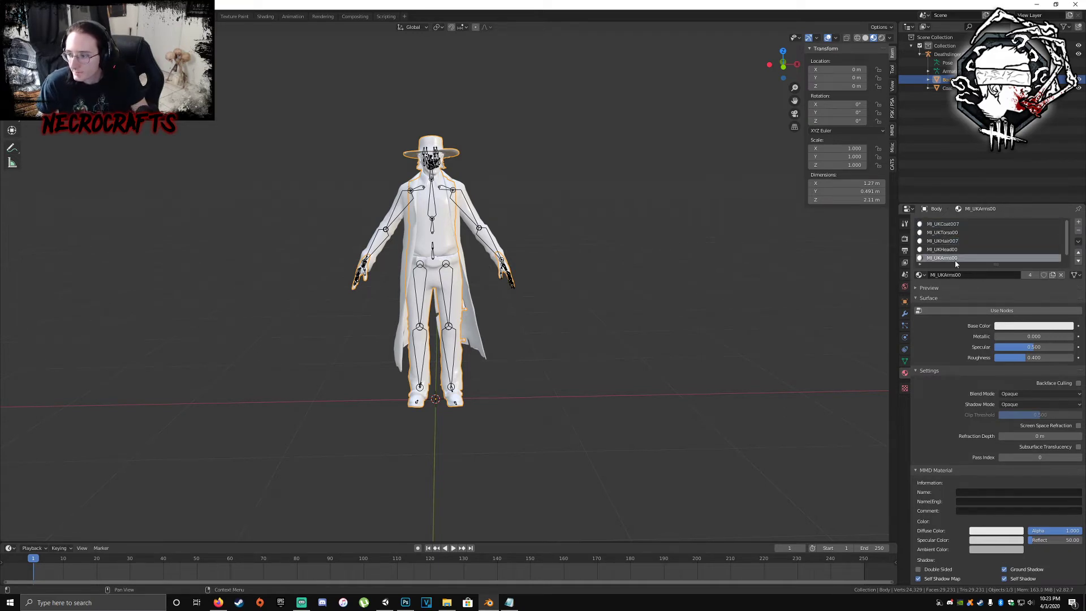
pyautogui.click(998, 549)
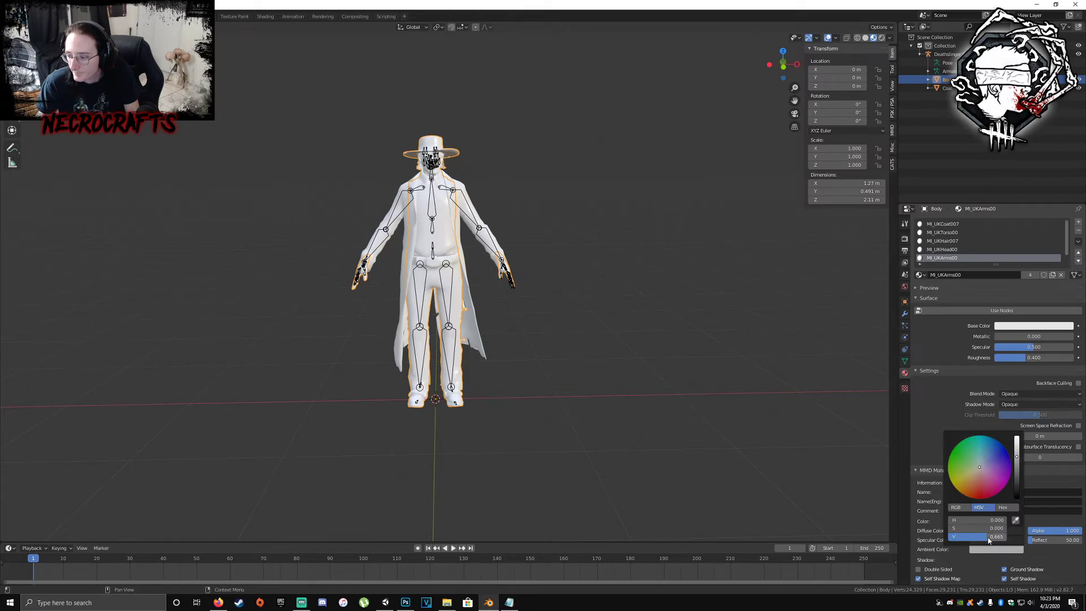
pyautogui.moveTo(988, 540); pyautogui.dragTo(1012, 537)
pyautogui.scroll(-4, 996, 520)
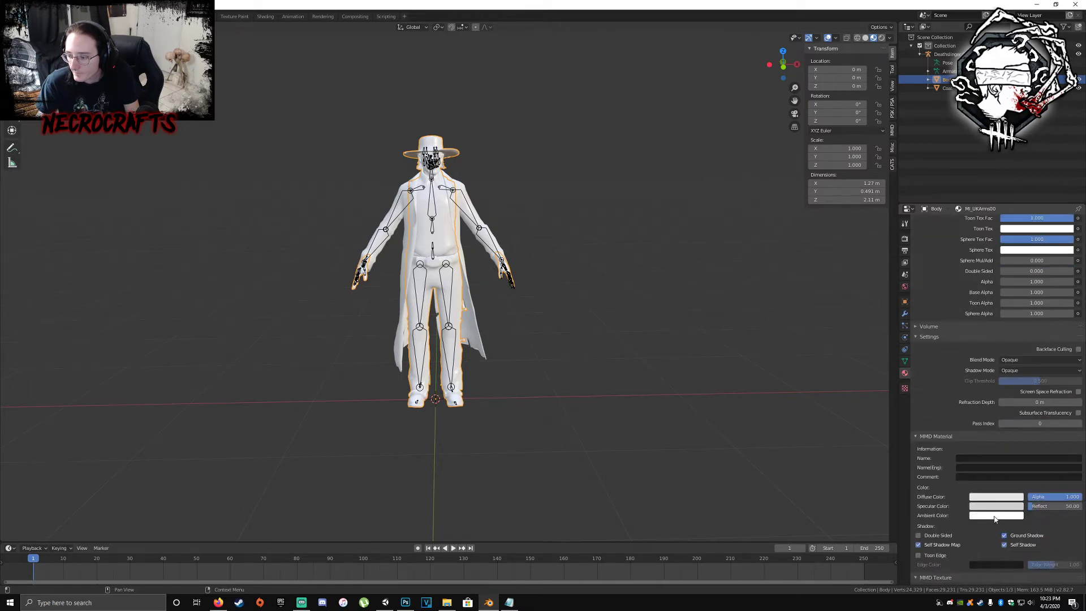
pyautogui.click(995, 505)
pyautogui.moveTo(978, 492); pyautogui.dragTo(1012, 484)
pyautogui.click(995, 497)
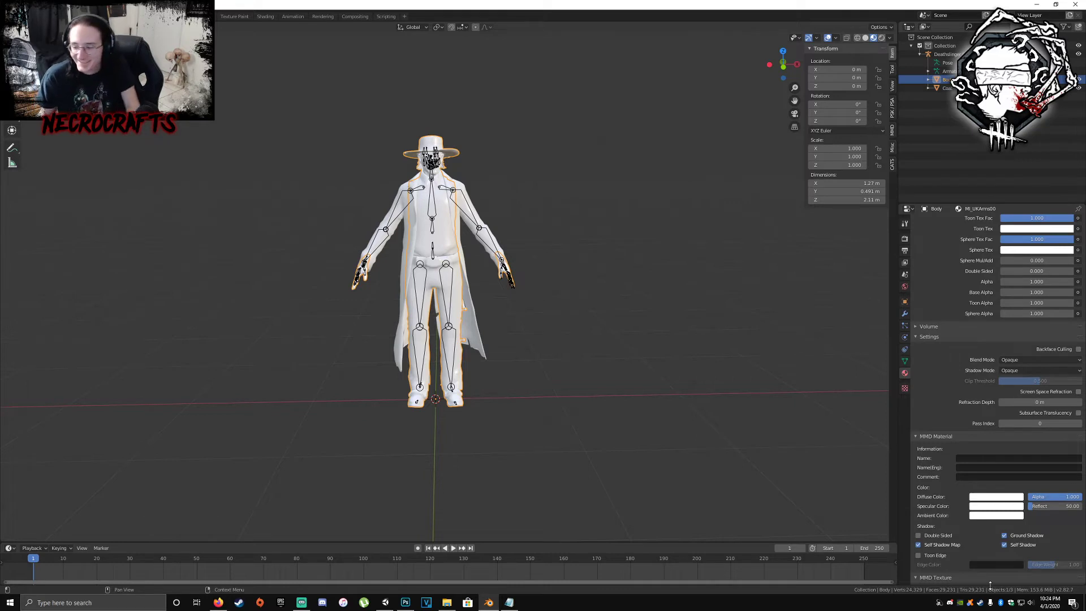
pyautogui.scroll(8, 958, 254)
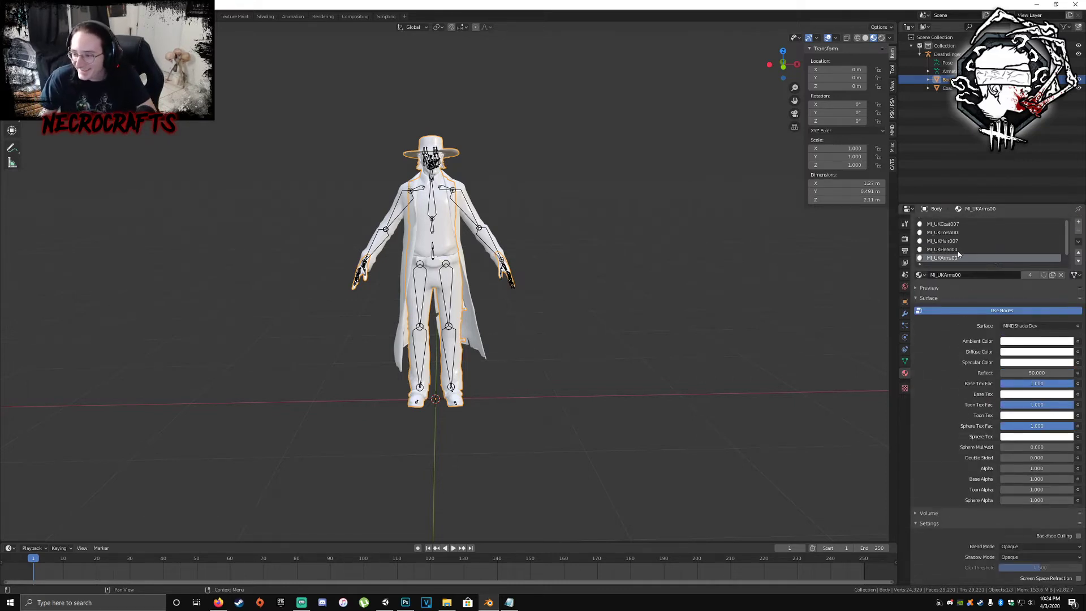
# - Make the MMD ambient, specular and diffuse colors of the MI_UKHead00 material pure white
pyautogui.click(959, 249)
pyautogui.scroll(-3, 983, 396)
pyautogui.click(982, 489)
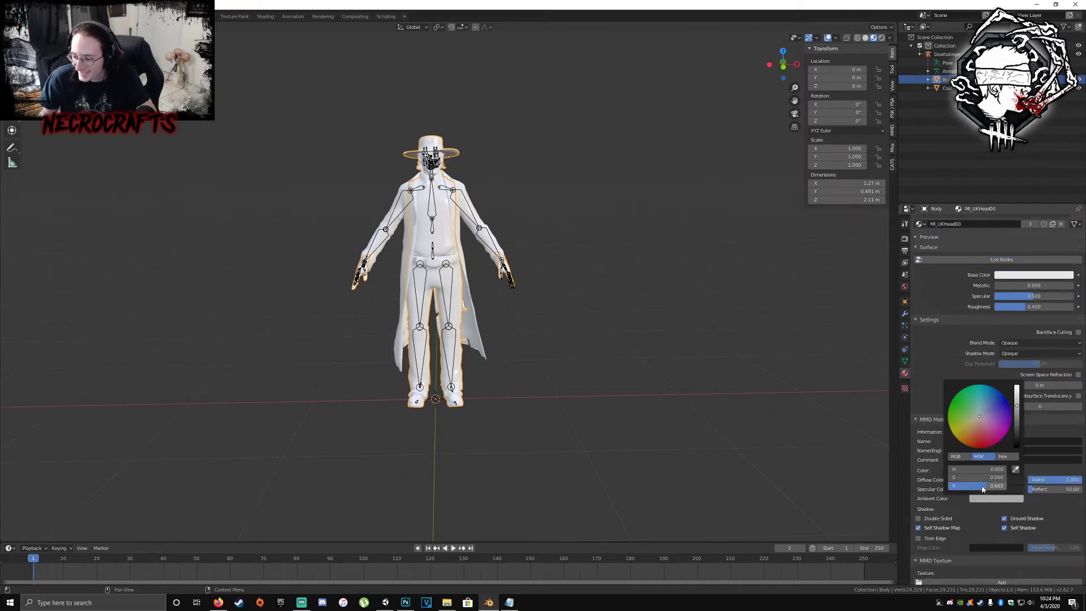
pyautogui.moveTo(981, 487); pyautogui.dragTo(1018, 491)
pyautogui.scroll(-4, 999, 521)
pyautogui.click(993, 541)
pyautogui.moveTo(991, 527); pyautogui.dragTo(1020, 517)
pyautogui.click(992, 531)
pyautogui.scroll(5, 980, 549)
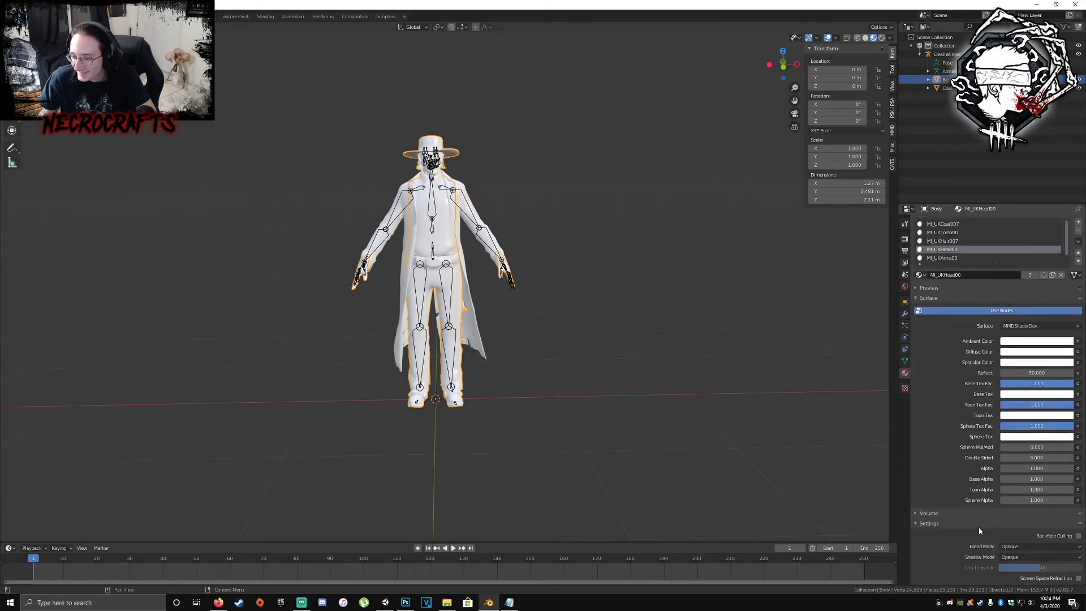
# - Raise the MMD ambient, specular and diffuse colors of the MI_UKHair007 material to full white
pyautogui.click(966, 240)
pyautogui.scroll(-3, 978, 495)
pyautogui.click(996, 447)
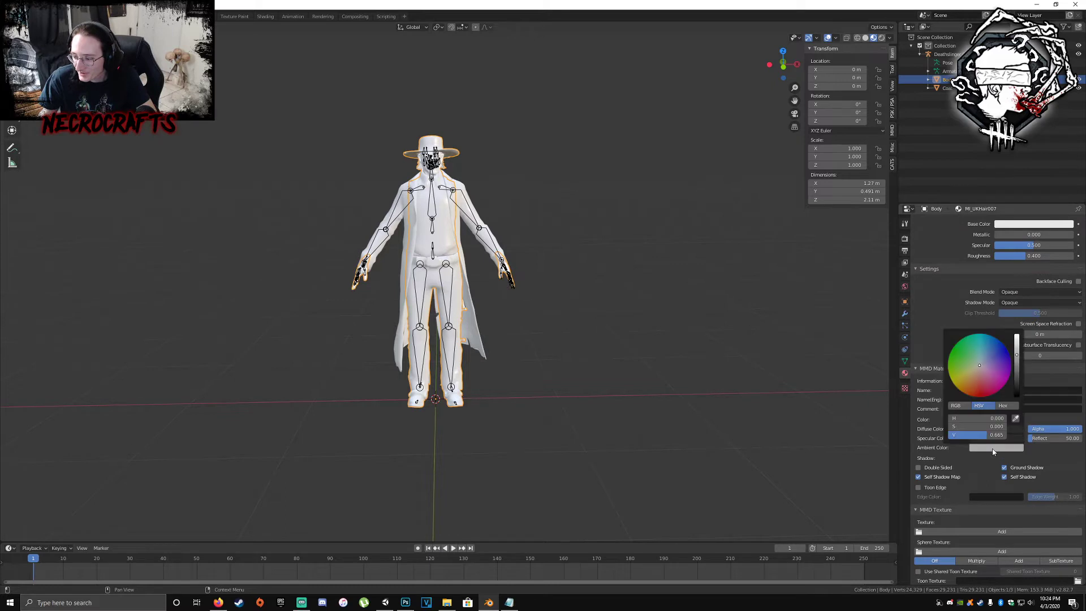
pyautogui.moveTo(986, 439); pyautogui.dragTo(1018, 438)
pyautogui.click(992, 488)
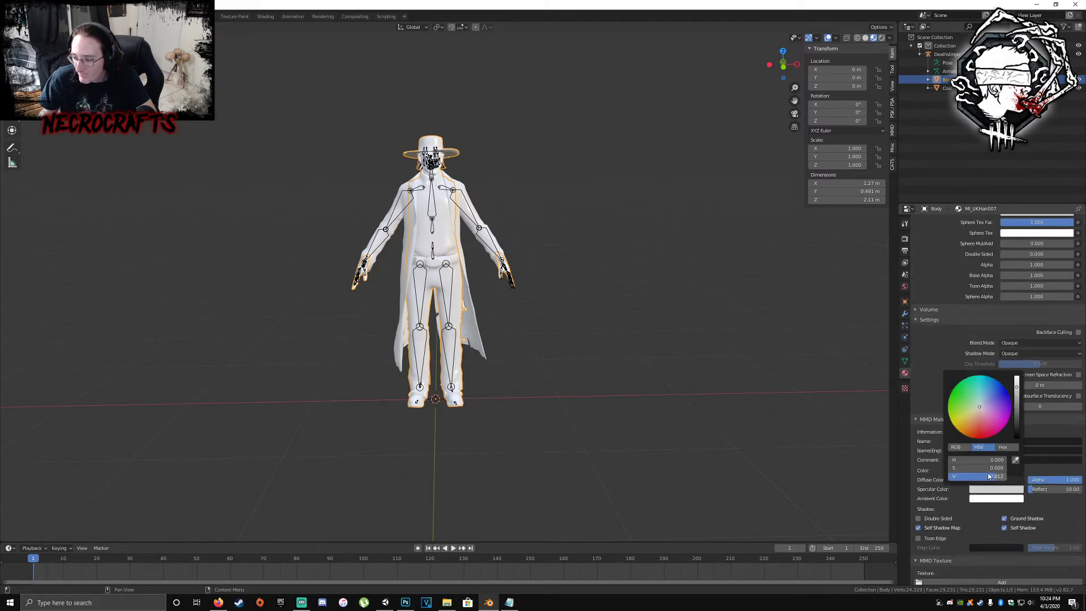
pyautogui.moveTo(990, 477); pyautogui.dragTo(1020, 469)
pyautogui.click(993, 480)
pyautogui.scroll(6, 1002, 517)
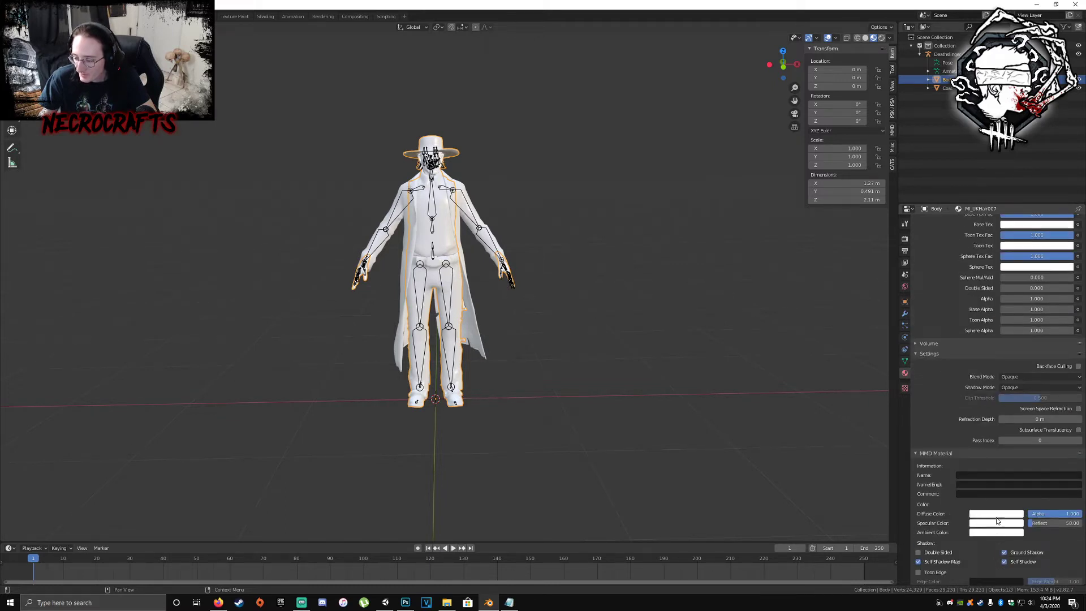
# - Set the MI_UKTorso00 material's MMD ambient, specular and diffuse colors to white with an HSV value of 1.000
pyautogui.click(942, 232)
pyautogui.scroll(-5, 995, 396)
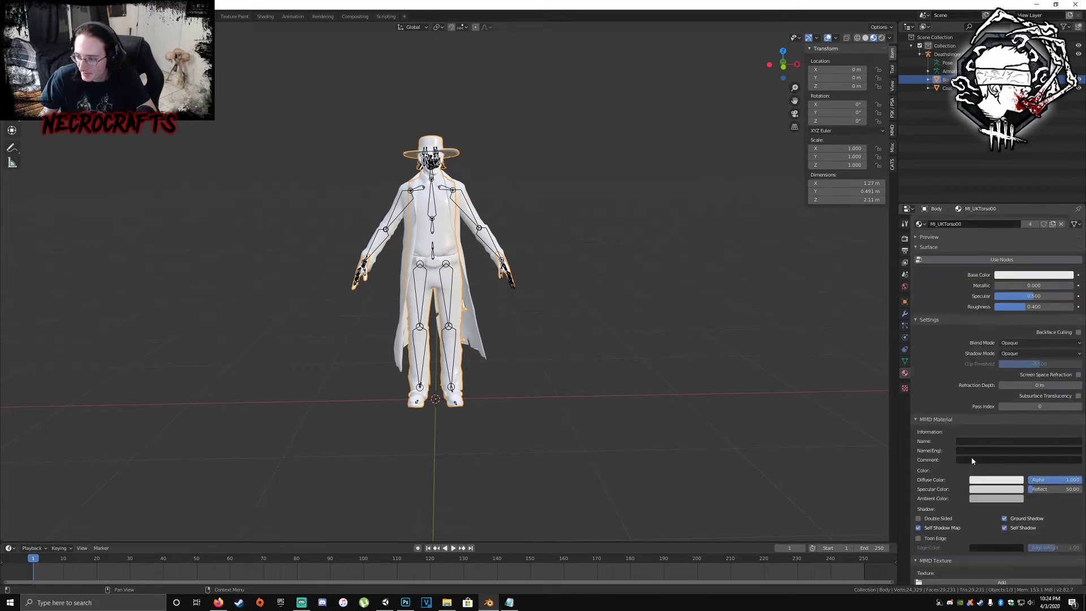
pyautogui.click(996, 448)
pyautogui.scroll(-6, 984, 508)
pyautogui.moveTo(991, 435); pyautogui.dragTo(1011, 451)
pyautogui.click(991, 472)
pyautogui.click(994, 464)
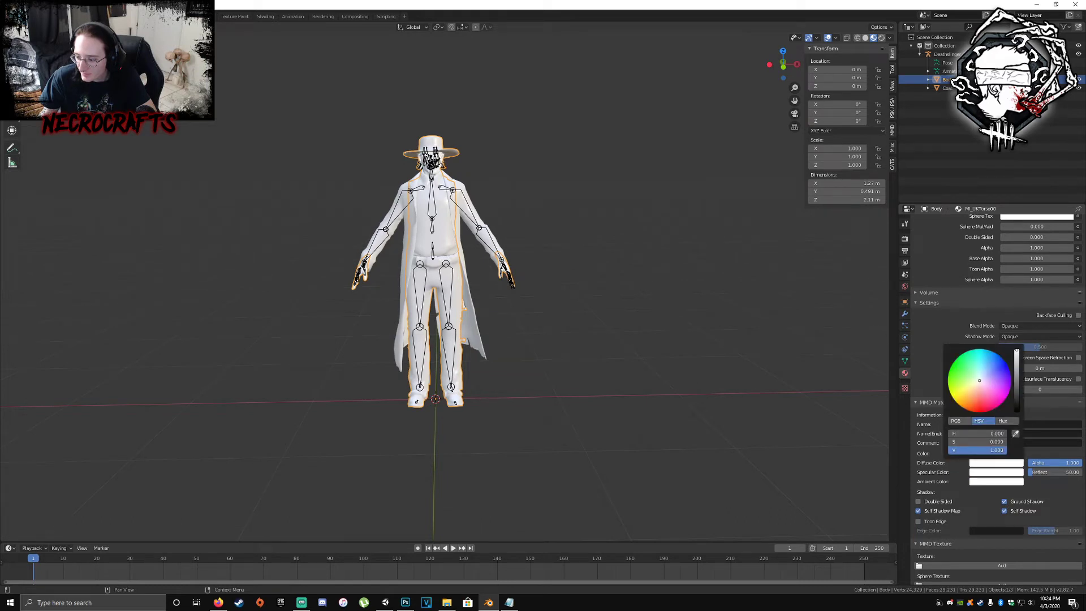
pyautogui.click(995, 464)
pyautogui.click(991, 473)
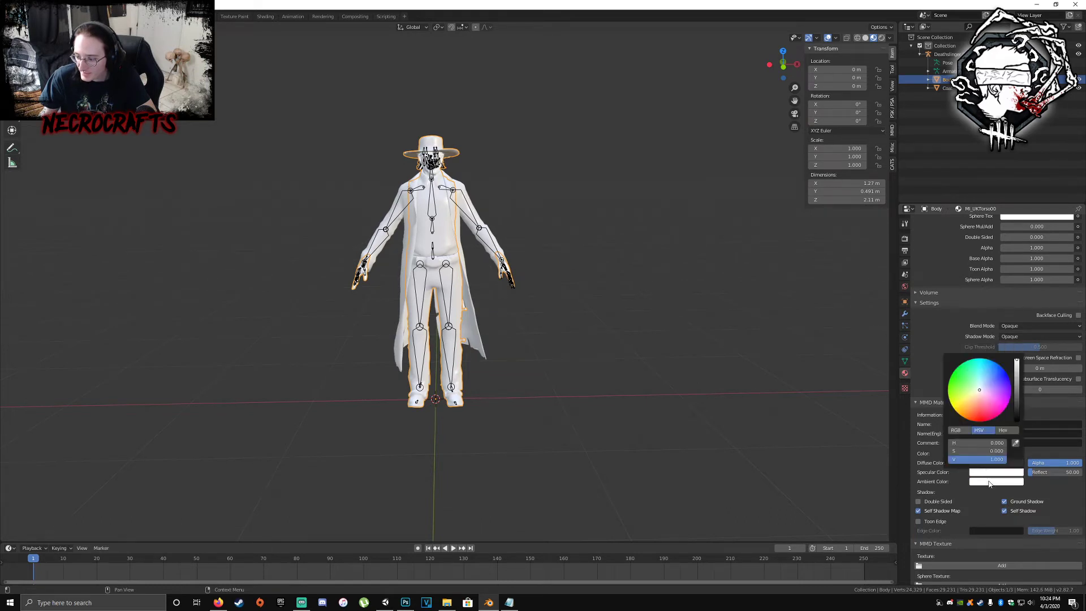
pyautogui.click(988, 482)
pyautogui.scroll(8, 986, 509)
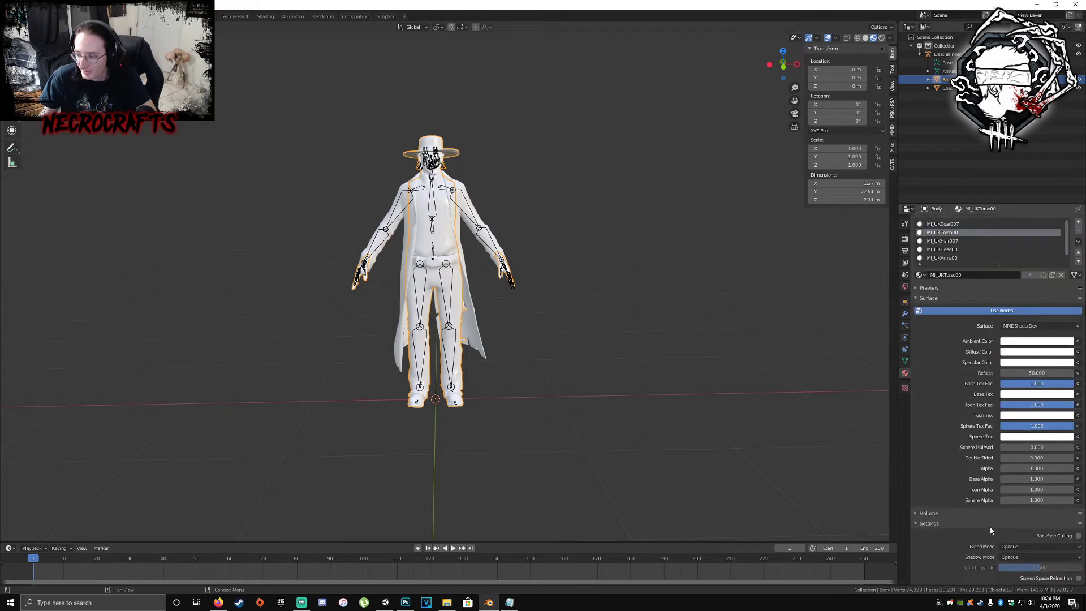
# - Turn the MI_UKCoat007 material's MMD ambient, specular and diffuse colors pure white
pyautogui.click(967, 224)
pyautogui.scroll(-10, 984, 396)
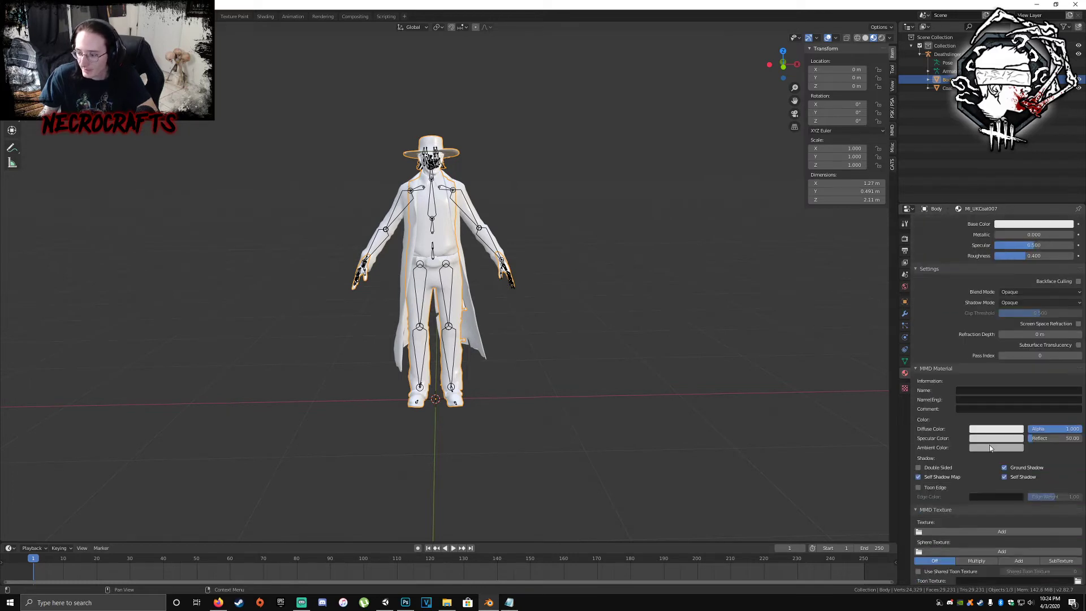
pyautogui.click(989, 447)
pyautogui.moveTo(993, 435); pyautogui.dragTo(1009, 438)
pyautogui.scroll(-5, 1017, 500)
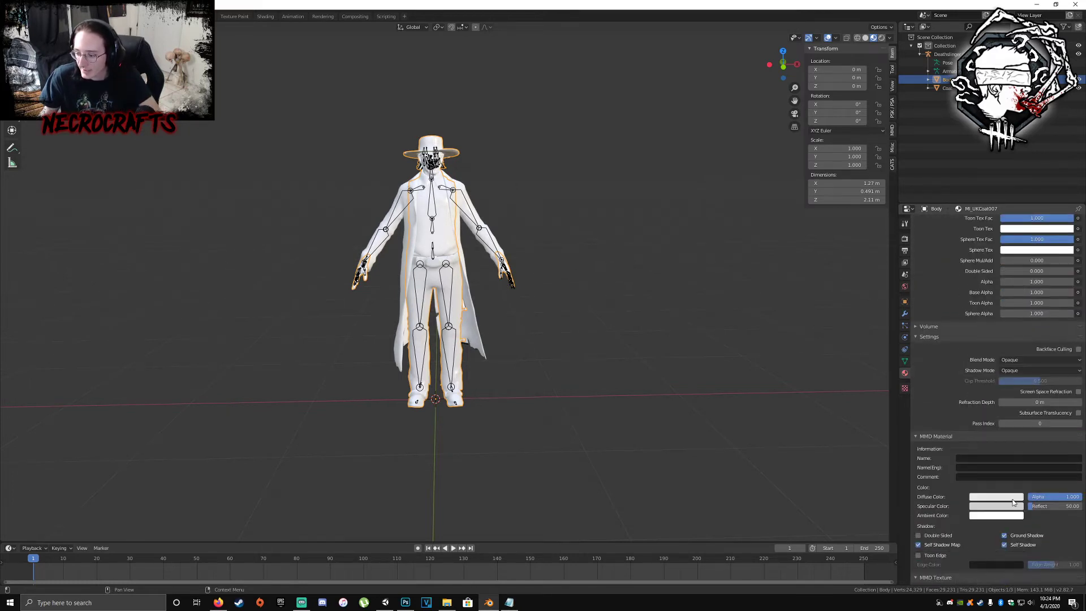
pyautogui.click(1006, 508)
pyautogui.moveTo(994, 495); pyautogui.dragTo(1011, 498)
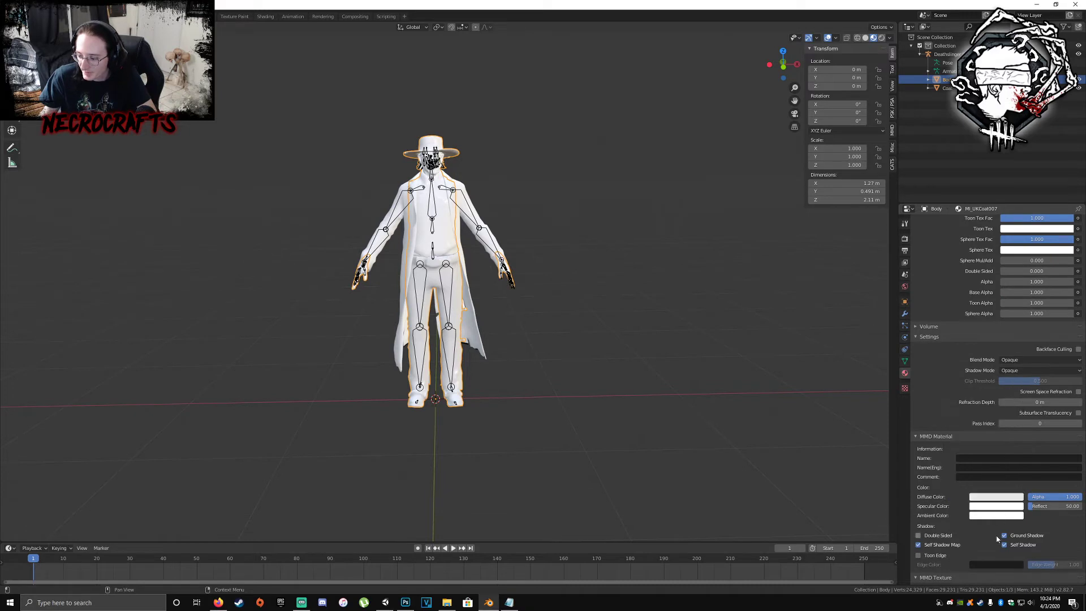
pyautogui.click(995, 496)
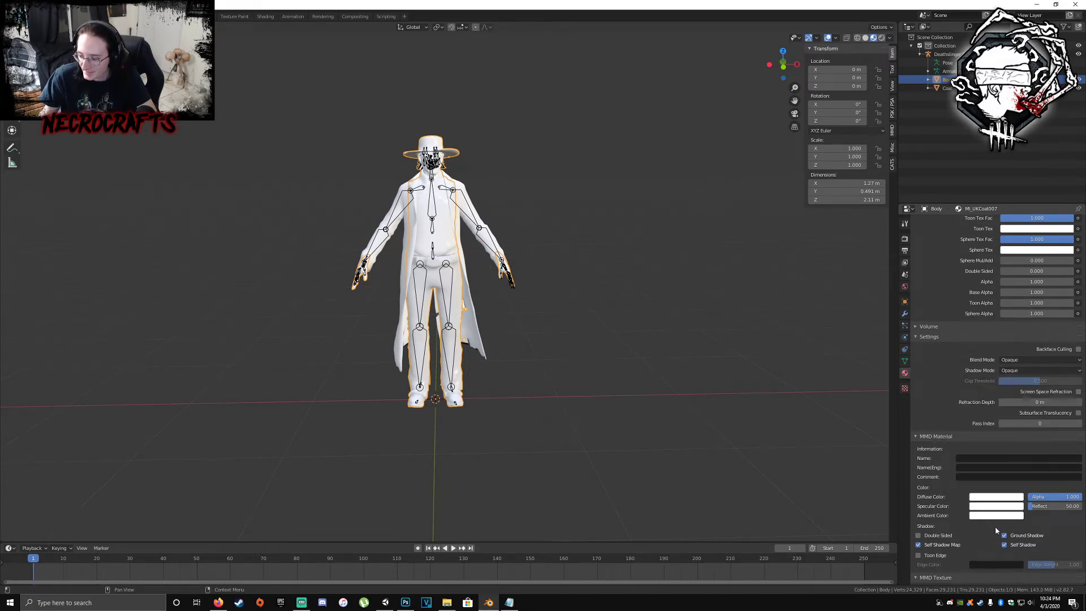
pyautogui.scroll(8, 986, 528)
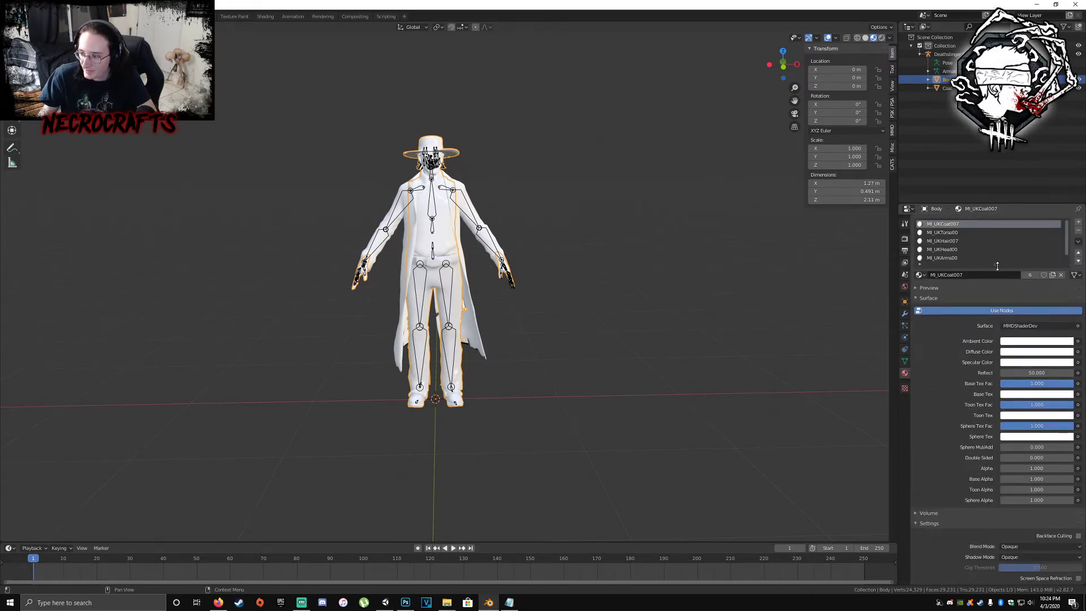
# - Enlarge the material list and set the MI_UKPants007 material's MMD ambient, specular and diffuse colors to pure white
pyautogui.moveTo(997, 266); pyautogui.dragTo(996, 291)
pyautogui.click(964, 267)
pyautogui.scroll(-7, 997, 464)
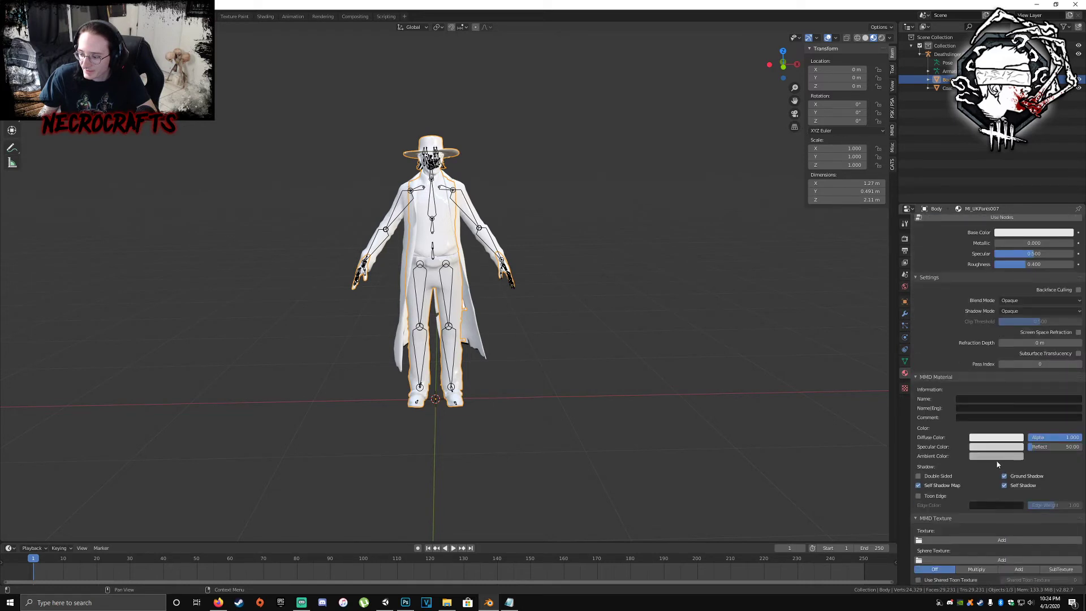
pyautogui.click(994, 457)
pyautogui.moveTo(986, 444); pyautogui.dragTo(1045, 448)
pyautogui.scroll(-7, 995, 483)
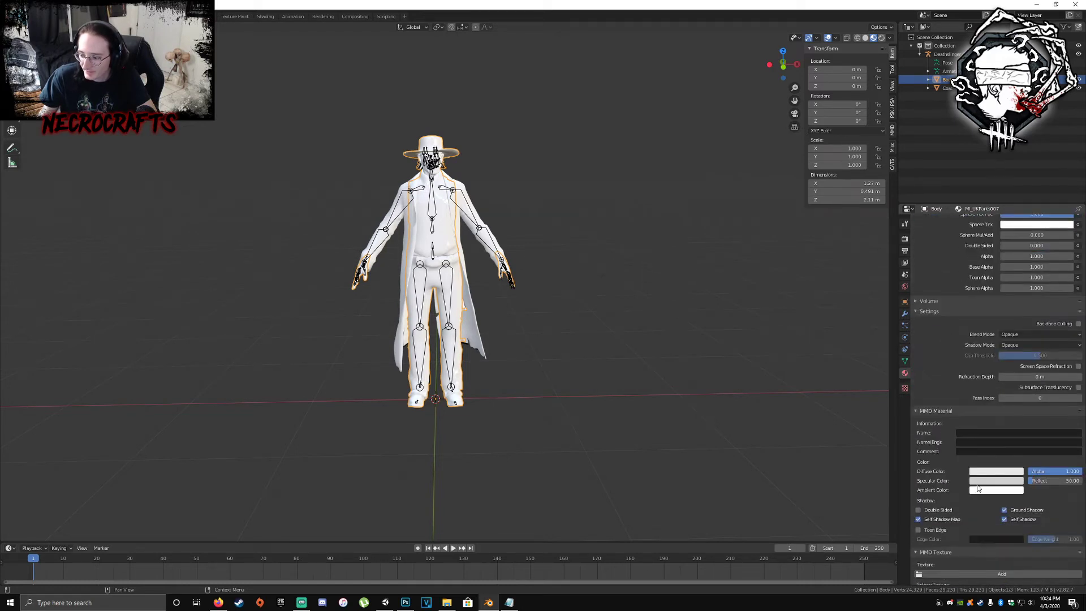
pyautogui.click(979, 483)
pyautogui.moveTo(982, 470); pyautogui.dragTo(998, 470)
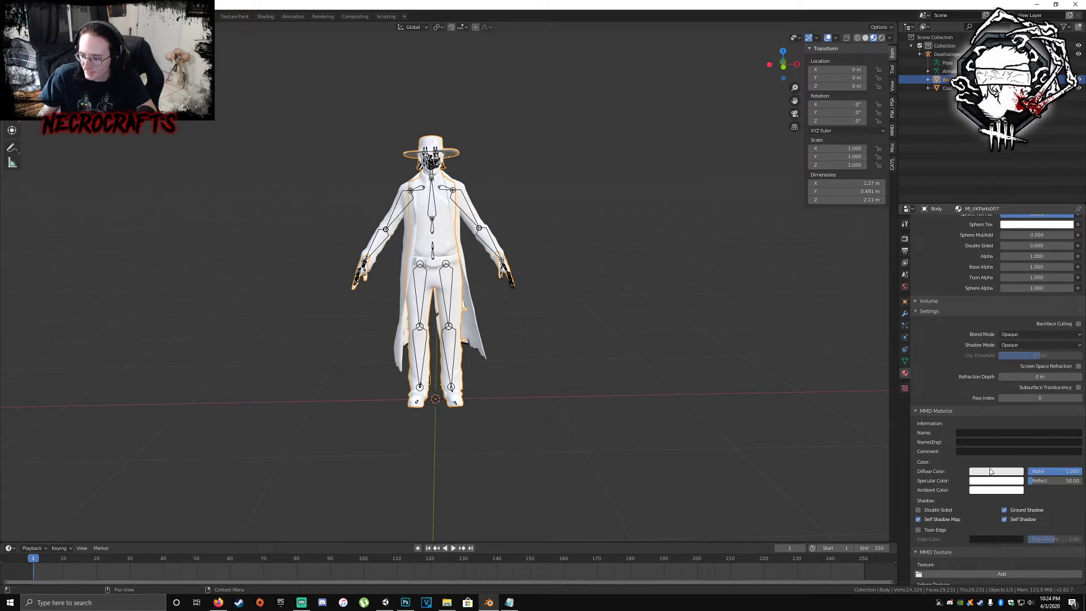
pyautogui.click(995, 480)
pyautogui.scroll(10, 982, 487)
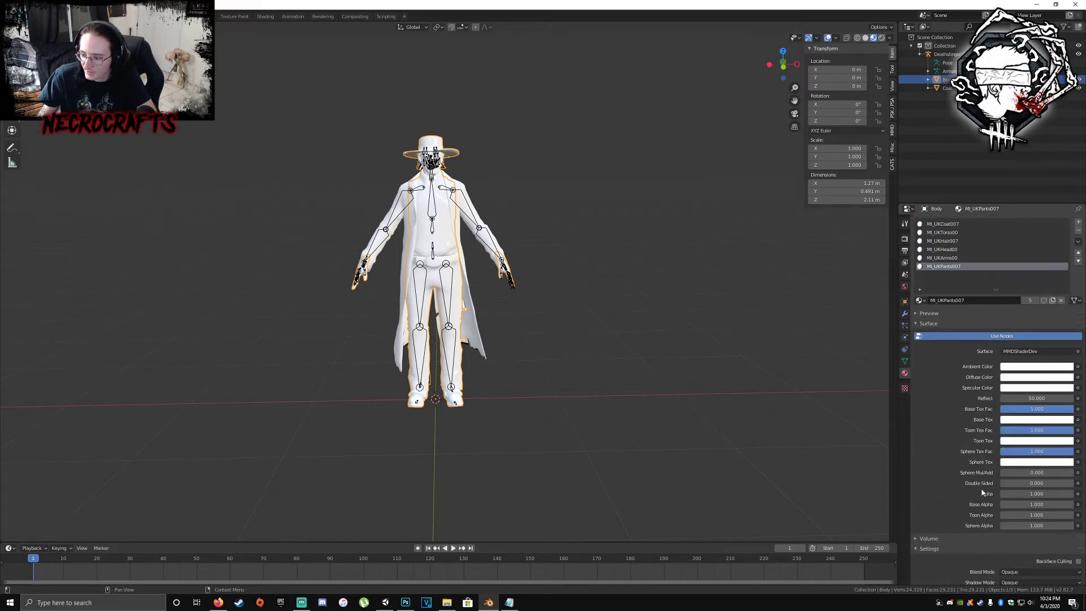
# - Inspect the MMD ambient, diffuse and specular colors of the coat object's MI_UKCoat007 material
pyautogui.moveTo(995, 290); pyautogui.dragTo(997, 273)
pyautogui.click(950, 87)
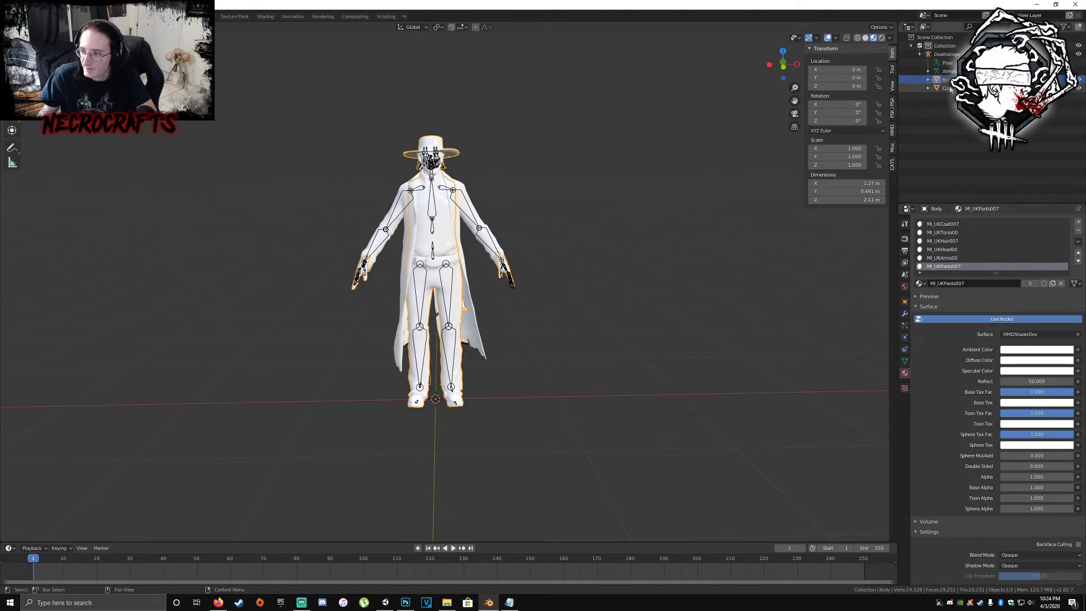
pyautogui.scroll(-5, 984, 454)
pyautogui.scroll(-4, 983, 454)
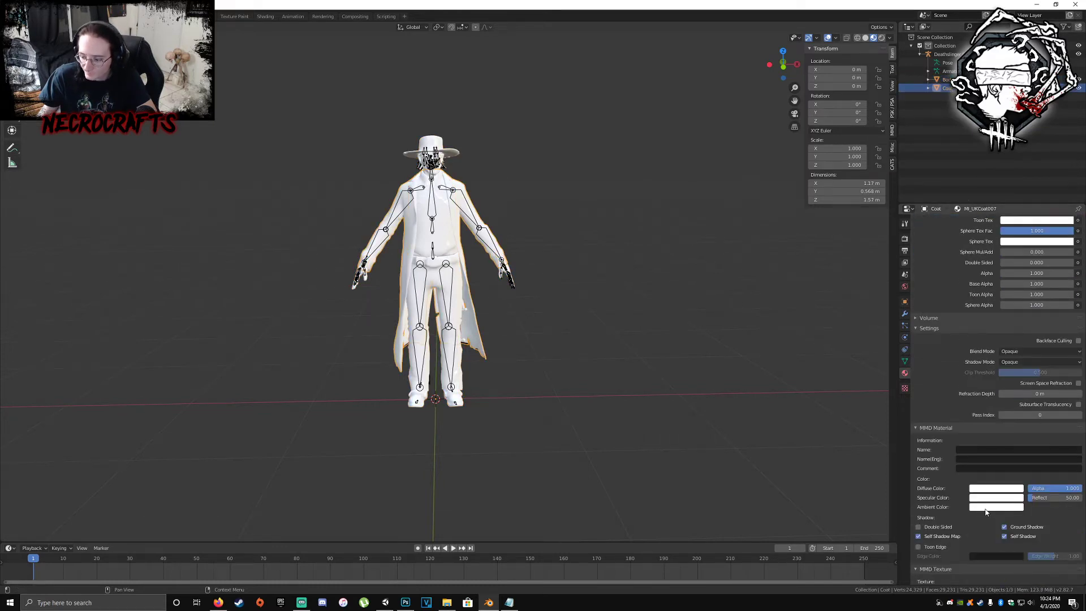
pyautogui.click(985, 509)
pyautogui.click(999, 490)
pyautogui.click(1002, 497)
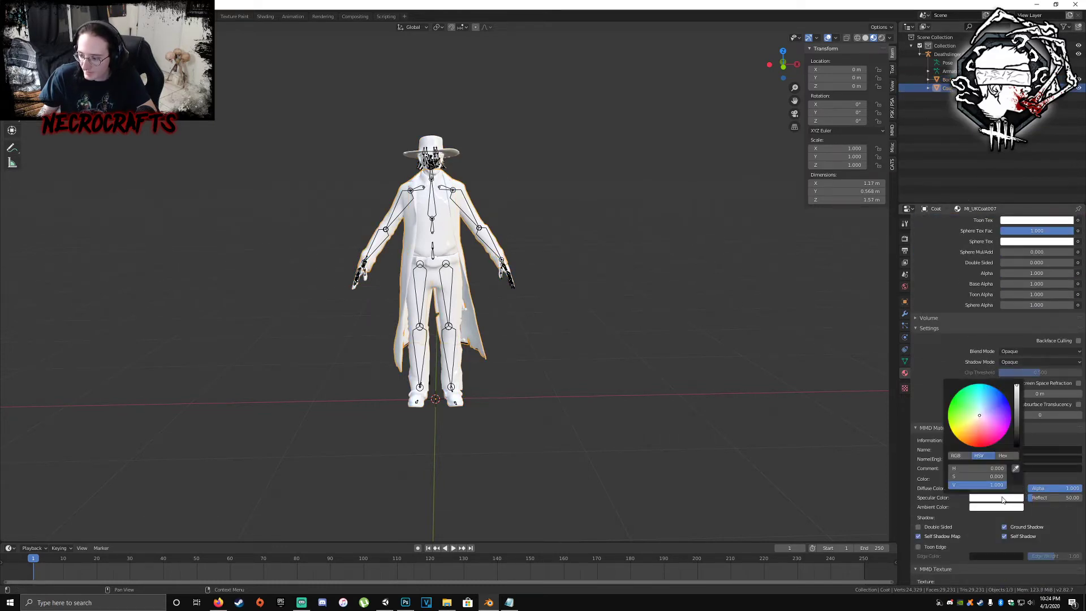
pyautogui.scroll(8, 939, 497)
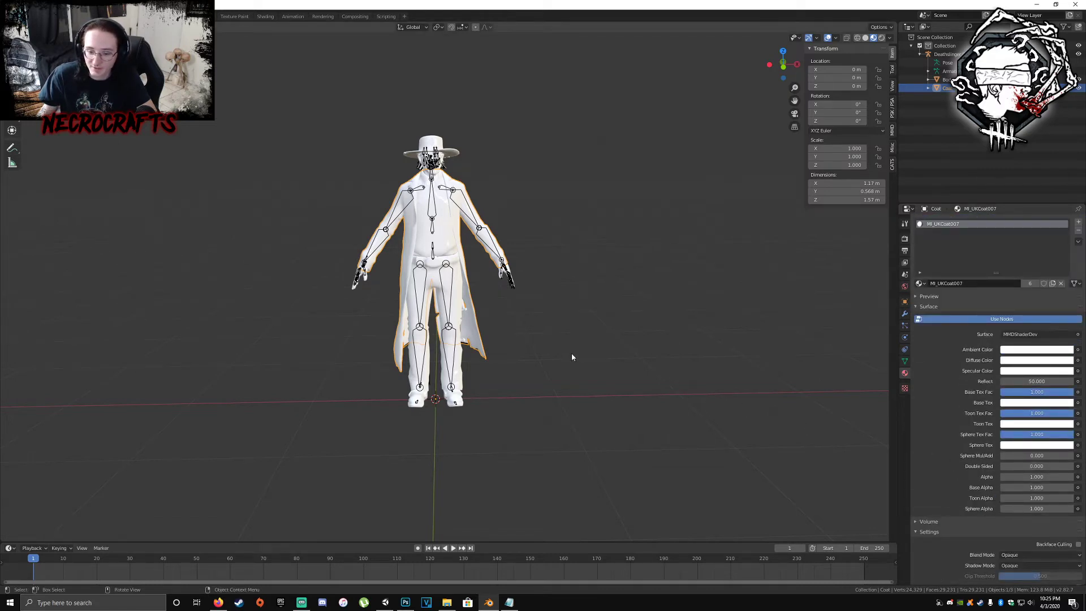
pyautogui.moveTo(530, 359)
pyautogui.mouseDown(button='middle')
pyautogui.moveTo(495, 350)
pyautogui.moveTo(529, 359)
pyautogui.mouseUp(button='middle')
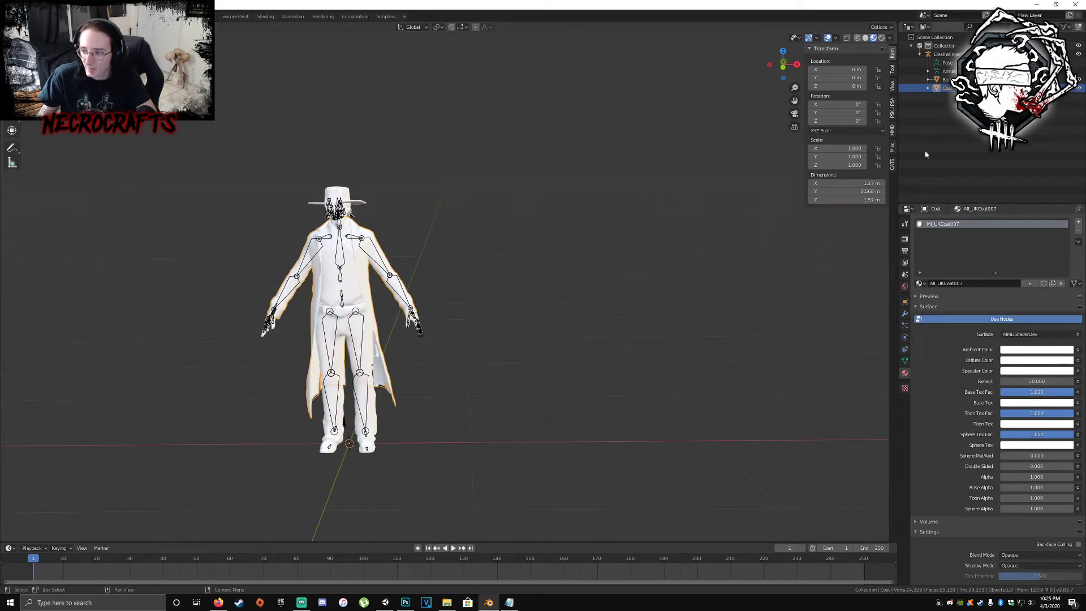
pyautogui.click(960, 80)
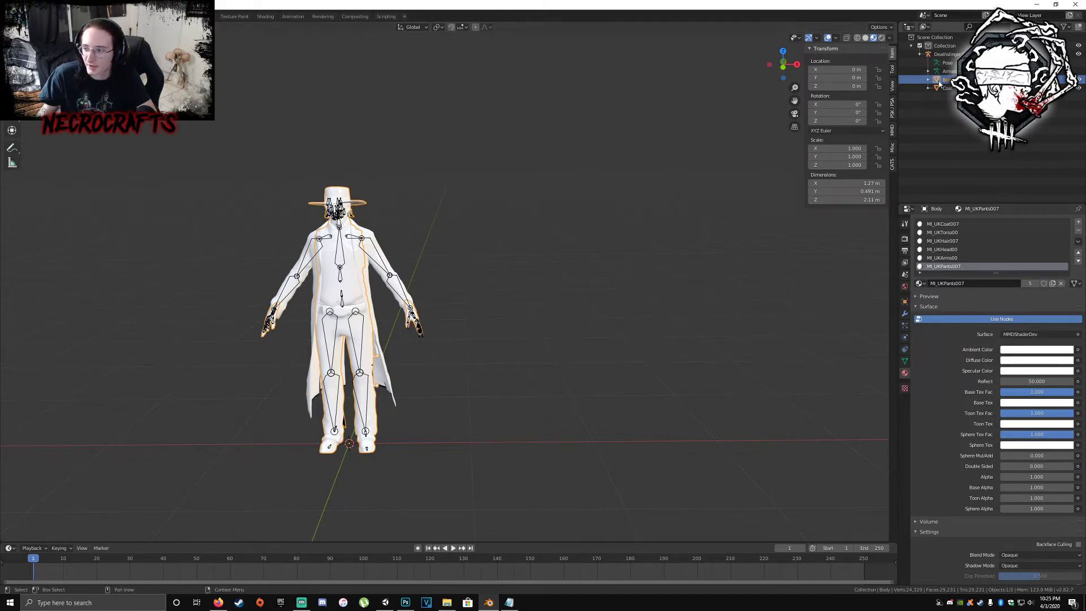
pyautogui.click(950, 54)
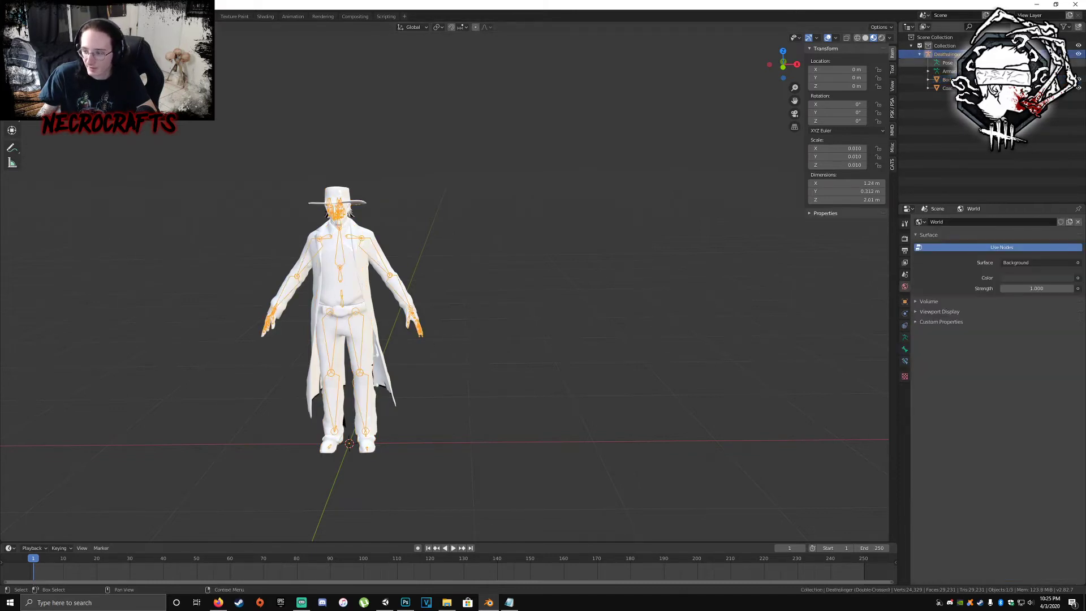
pyautogui.click(368, 278)
pyautogui.click(357, 297)
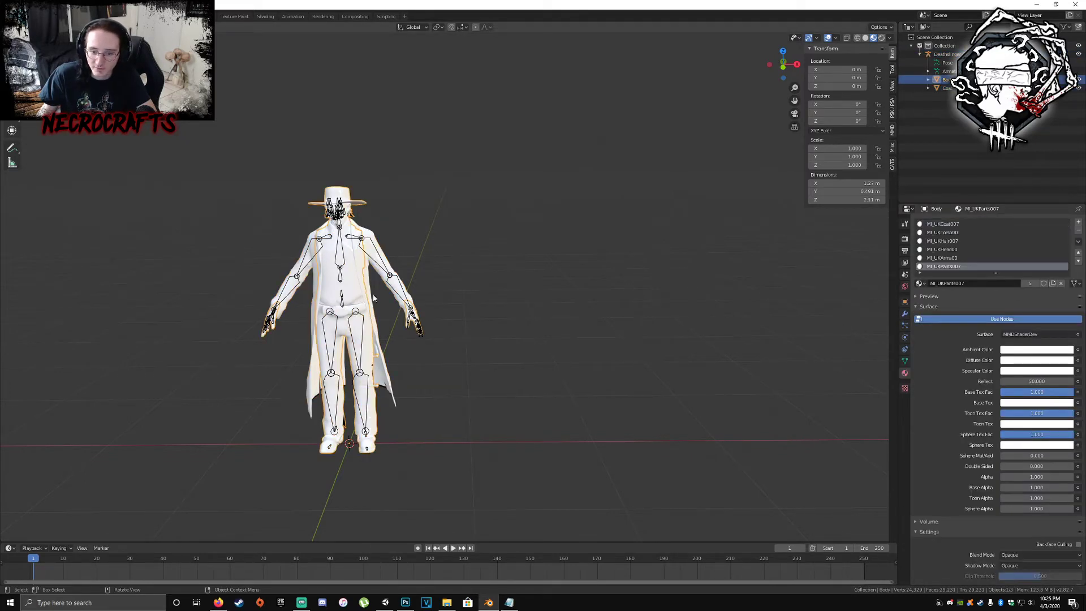
pyautogui.click(371, 297)
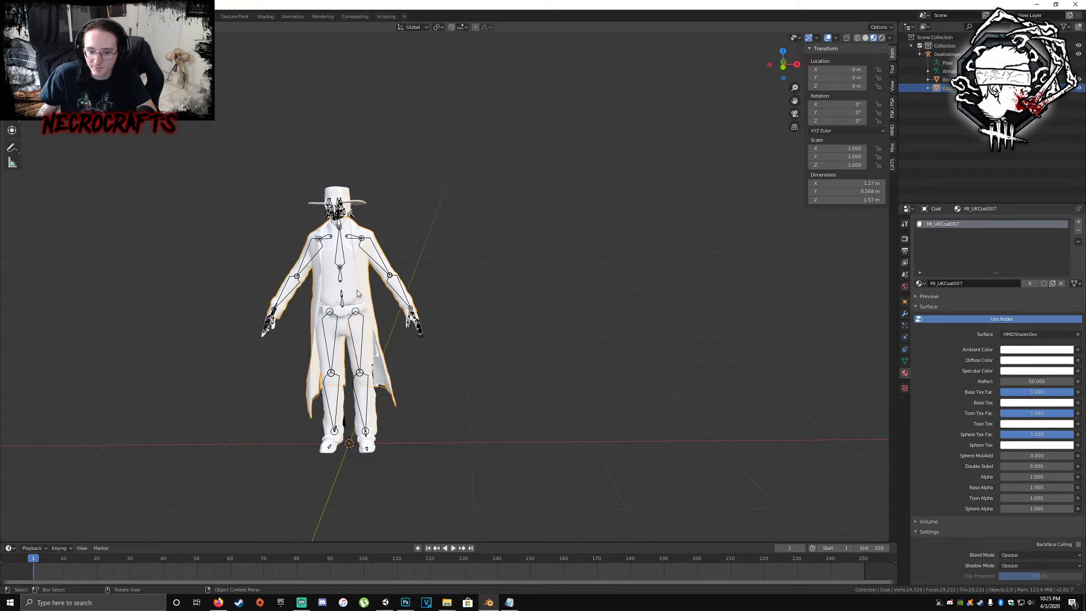
pyautogui.click(356, 293)
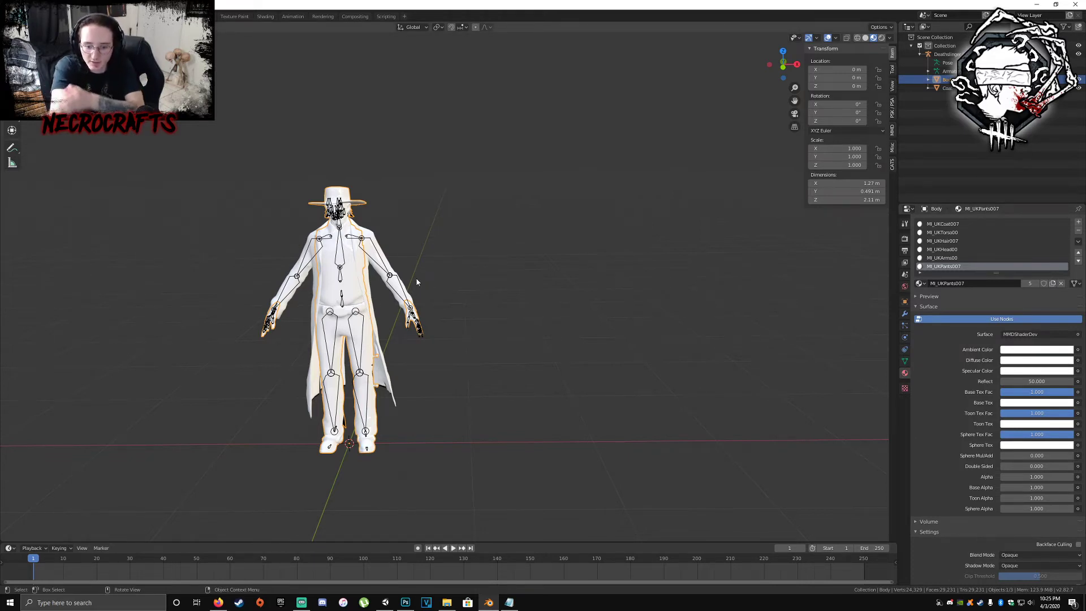
pyautogui.press('a')
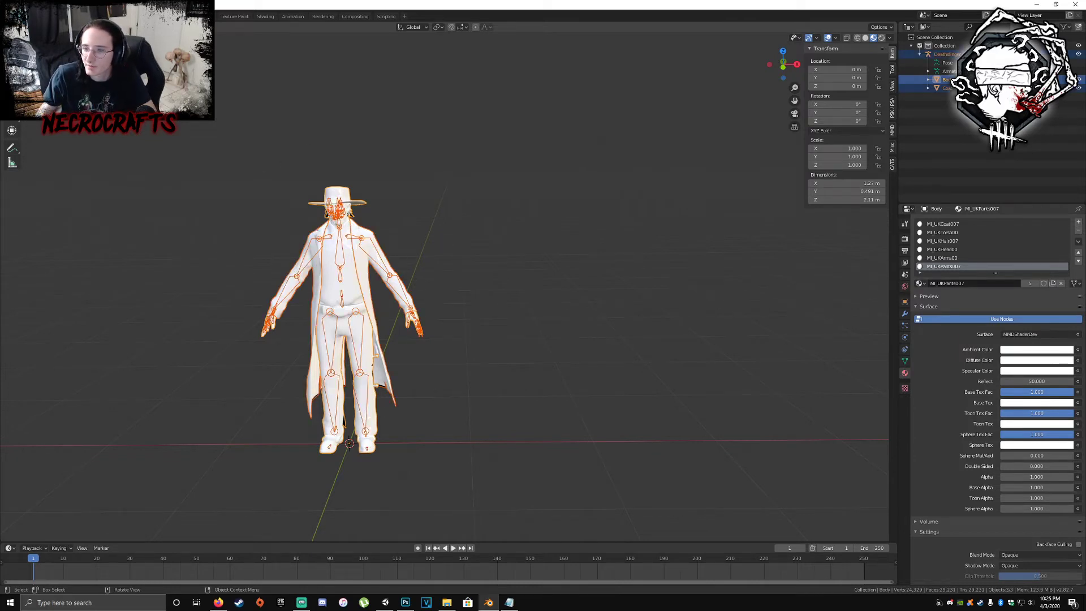
# - Select all parts of the character and export them to the Desktop as an FBX file named Deathslinger (Double-Crossed)
pyautogui.click(944, 53)
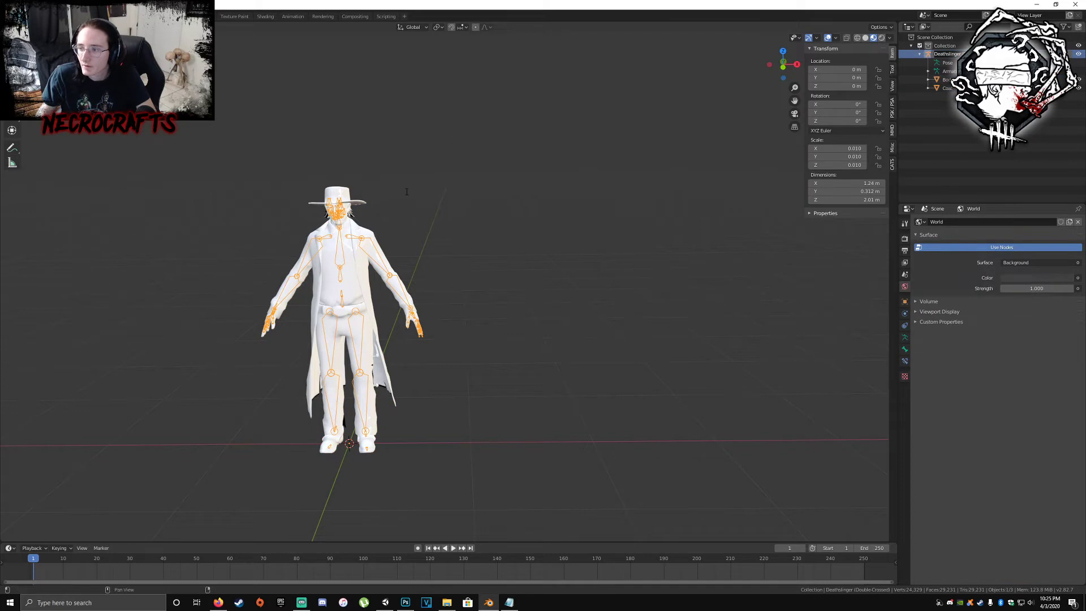
pyautogui.press('a')
pyautogui.press('F4')
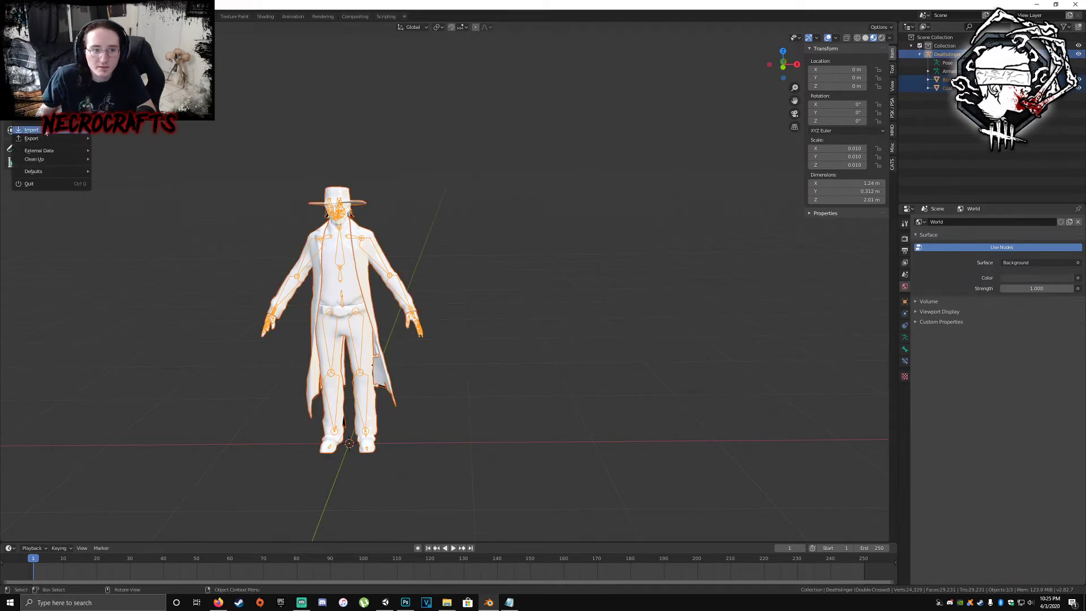
pyautogui.moveTo(40, 139)
pyautogui.click(129, 194)
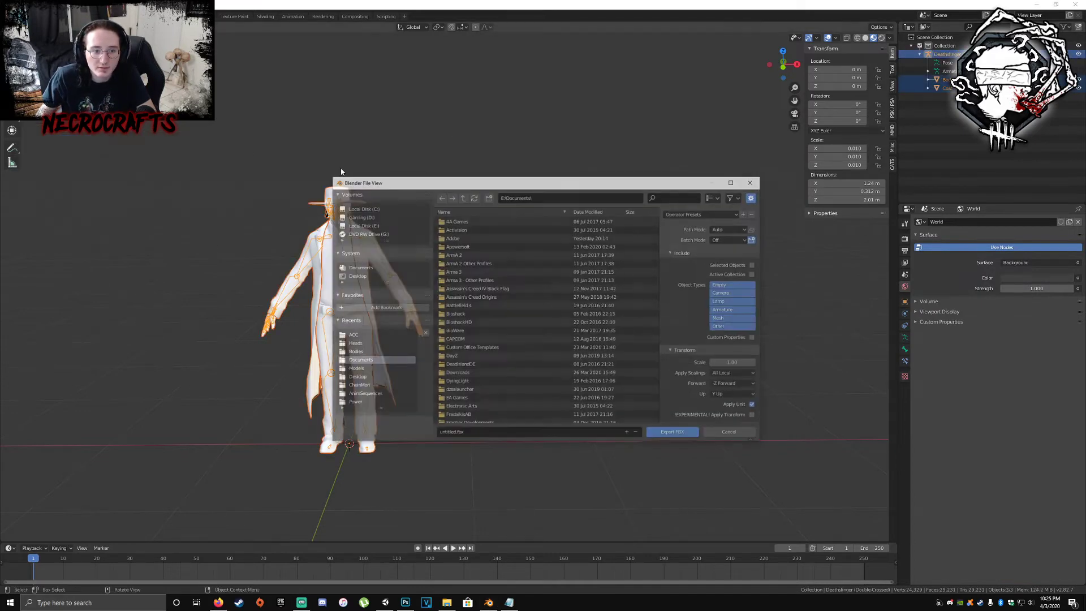
pyautogui.click(356, 275)
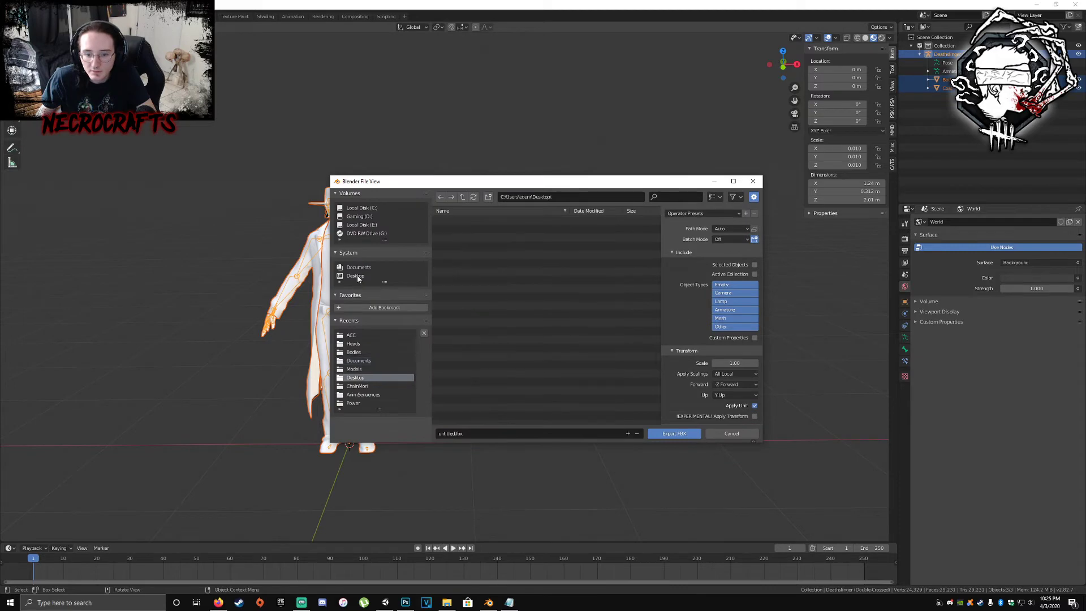
pyautogui.click(494, 432)
pyautogui.write('Deathslinger (Double-Crossed)')
pyautogui.click(683, 434)
pyautogui.click(683, 434)
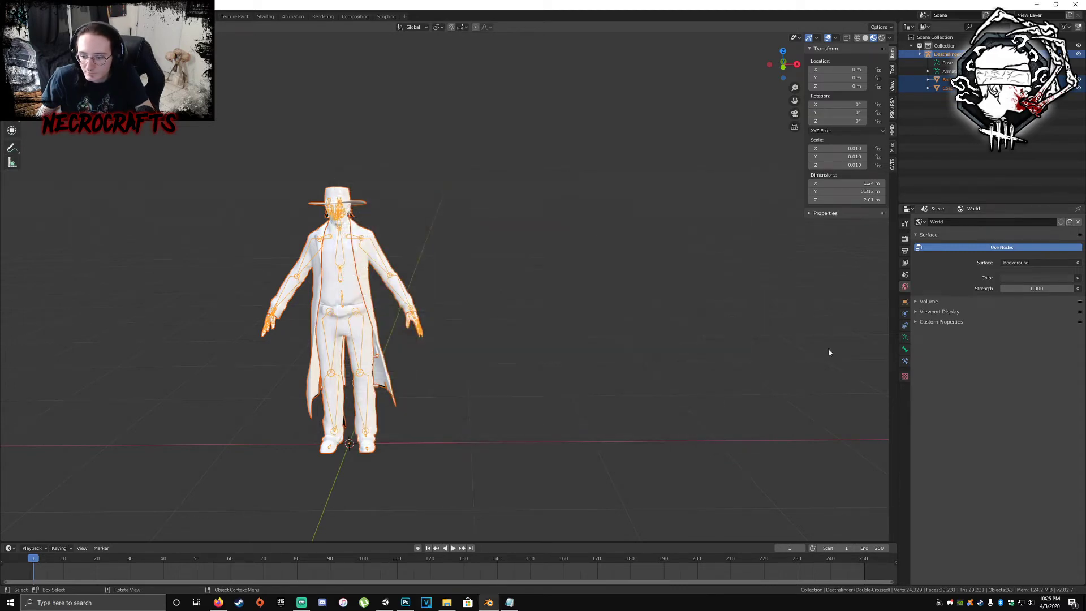
# - Minimize Blender and switch to the Unity Avatar Projects window
pyautogui.click(1037, 5)
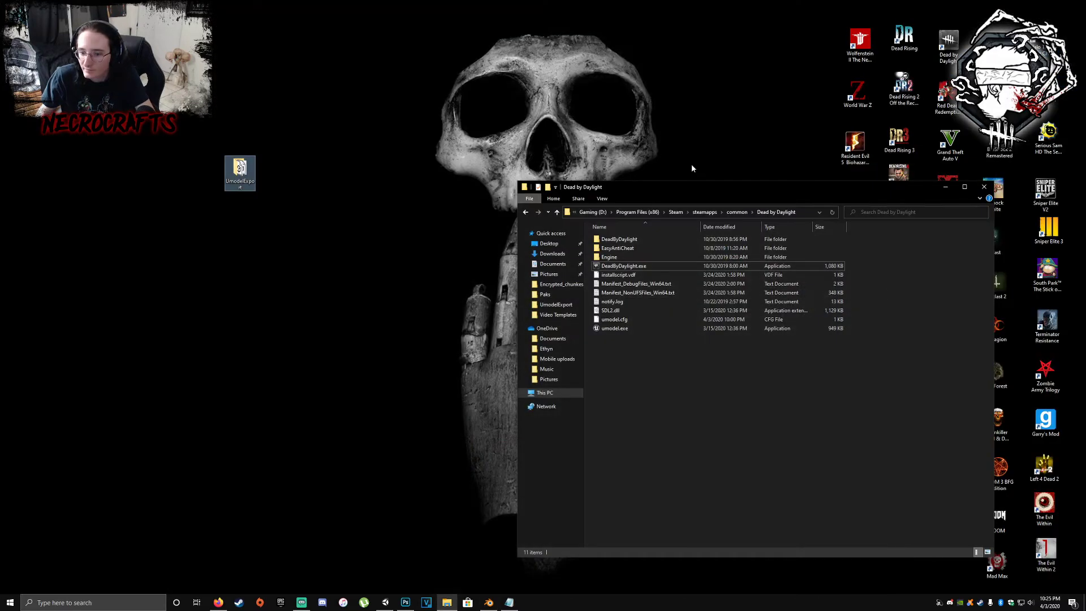
pyautogui.click(300, 346)
pyautogui.click(490, 604)
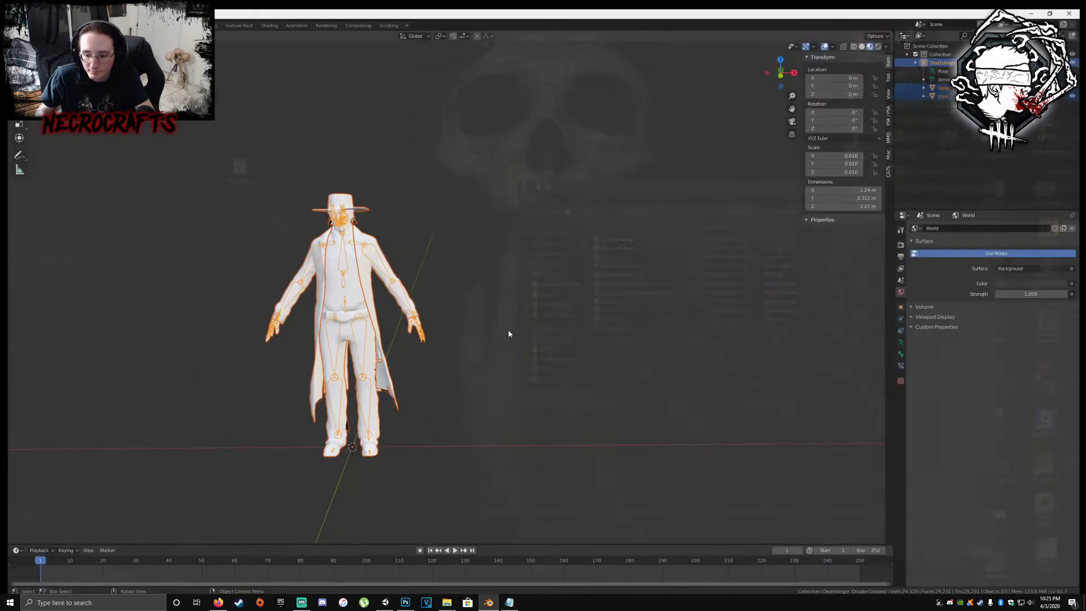
pyautogui.click(490, 603)
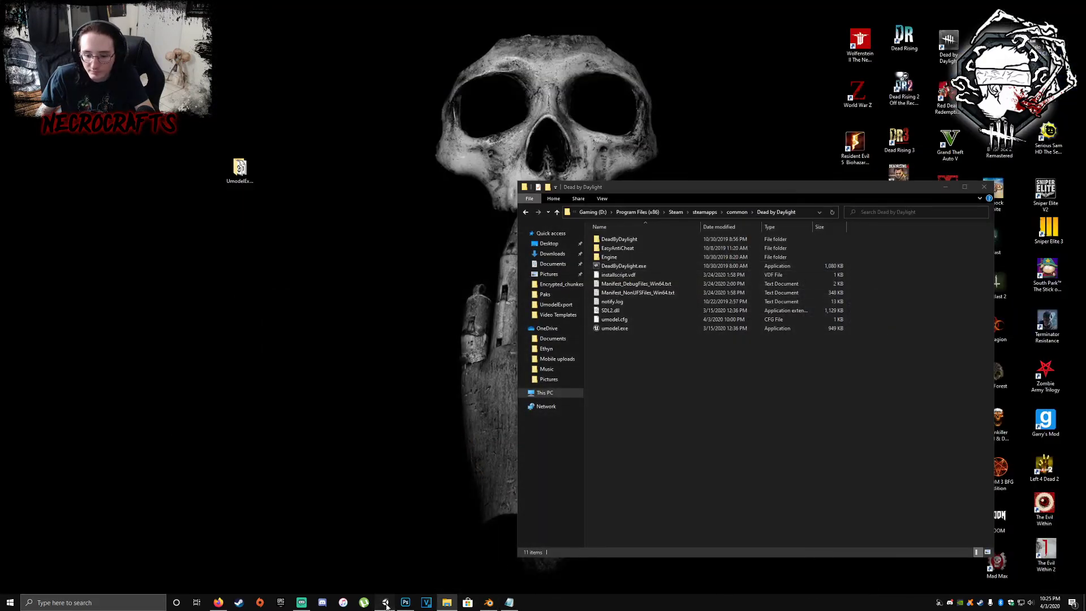
pyautogui.click(387, 602)
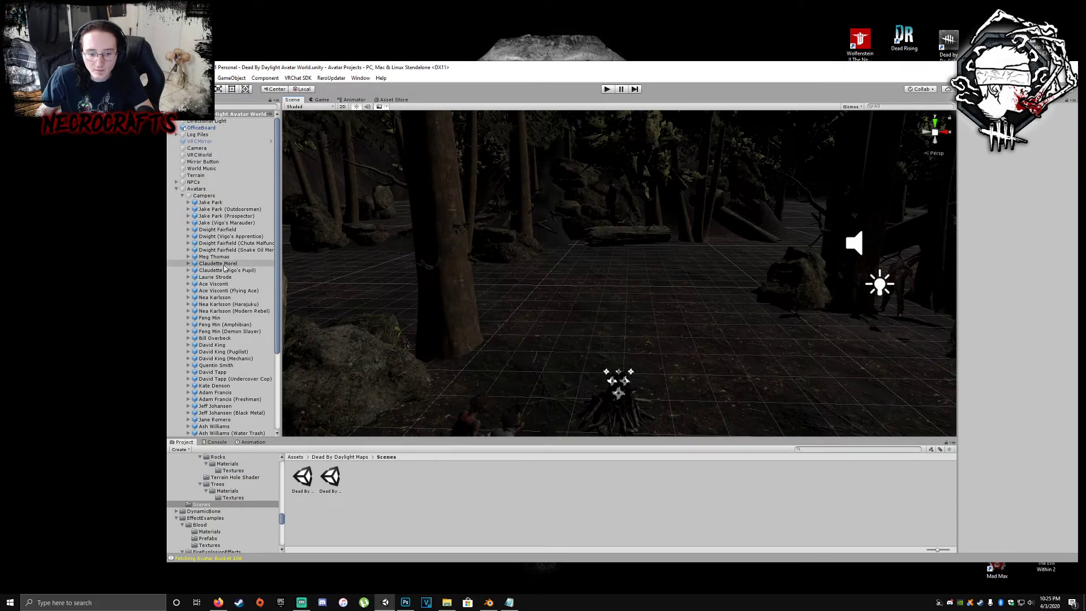
# - Add the Deathslinger (Double-Crossed) scene from the Dead By Daylight Scenes folder to the hierarchy
pyautogui.rightClick(217, 117)
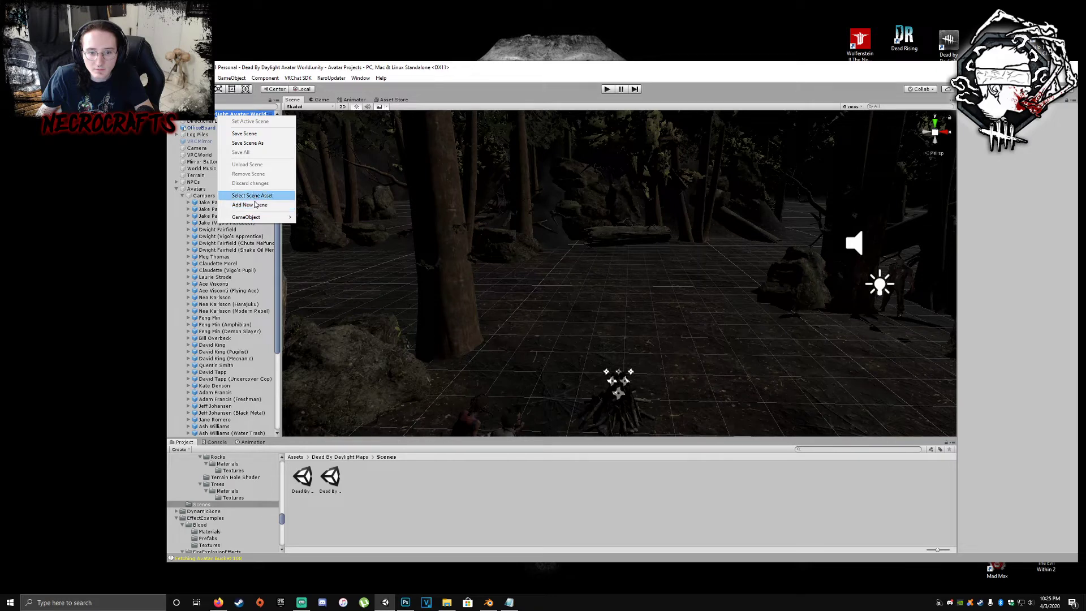
pyautogui.click(362, 505)
pyautogui.scroll(5, 230, 492)
pyautogui.scroll(10, 230, 493)
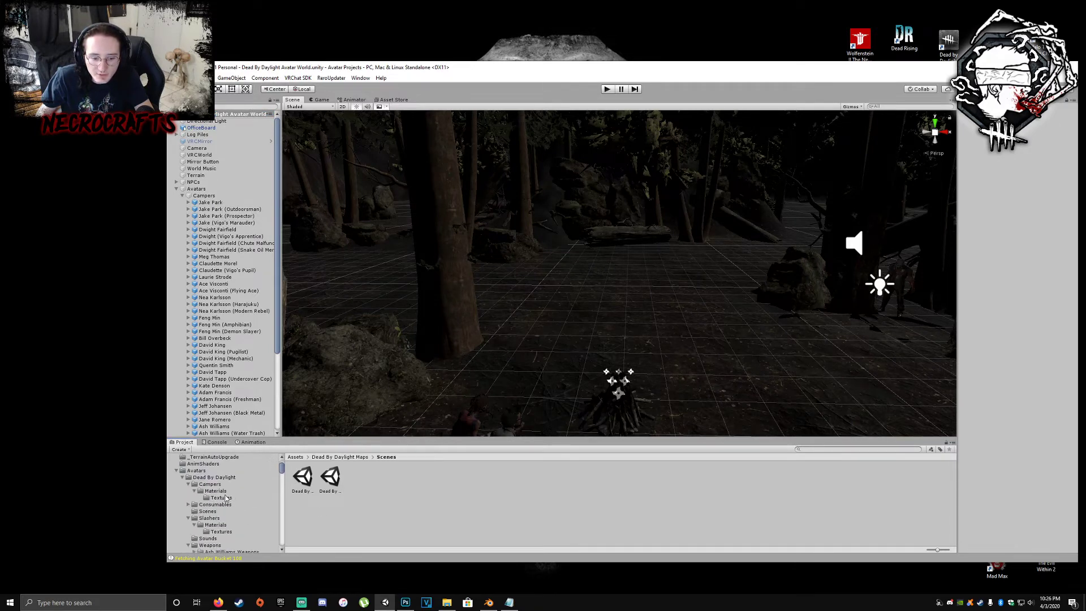
pyautogui.click(215, 477)
pyautogui.click(358, 479)
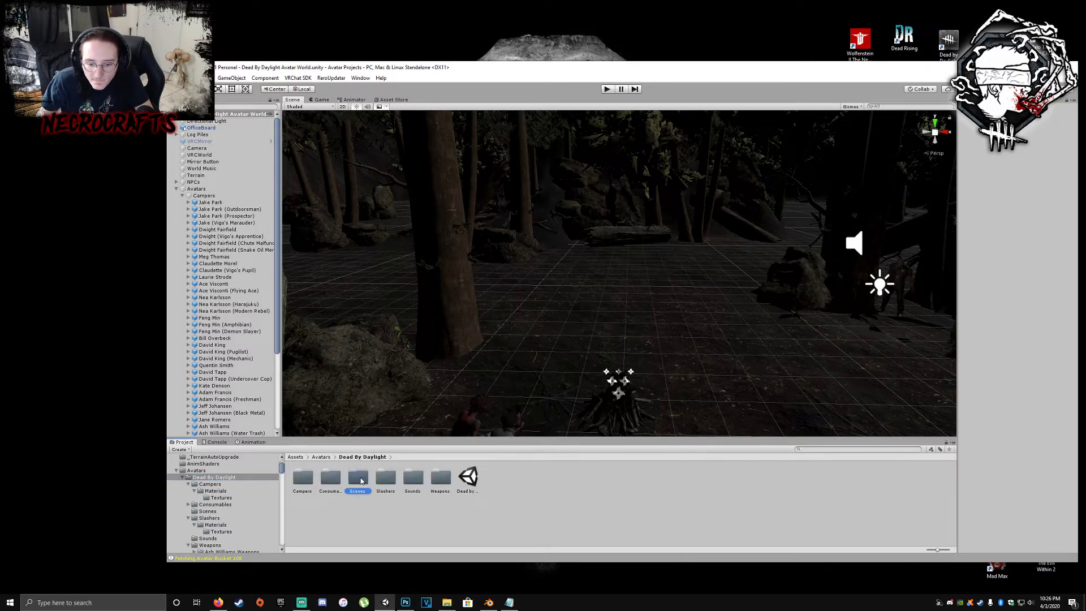
pyautogui.doubleClick(361, 480)
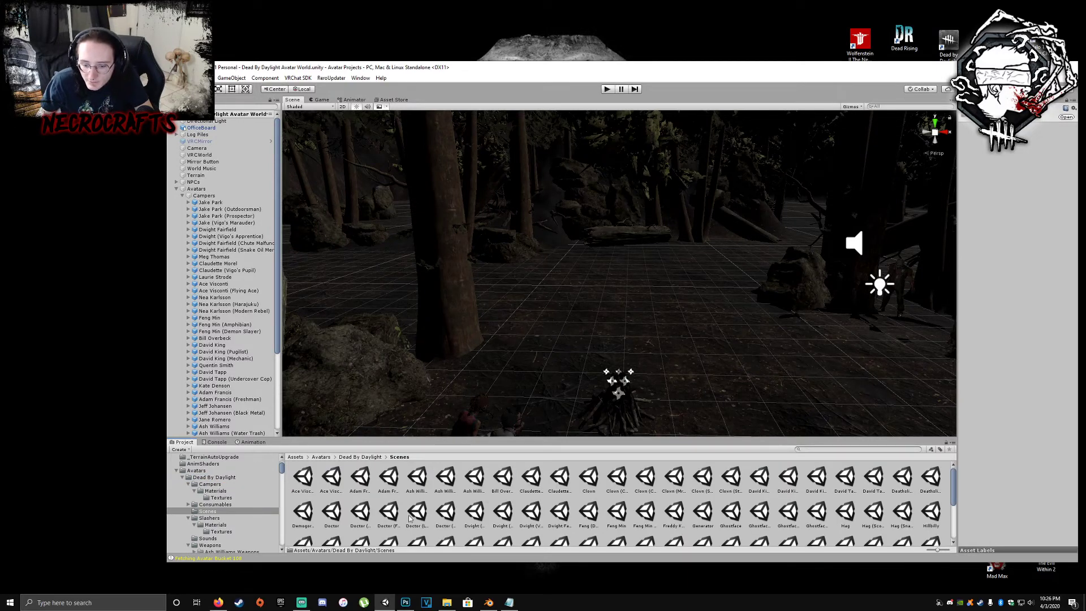
pyautogui.click(933, 485)
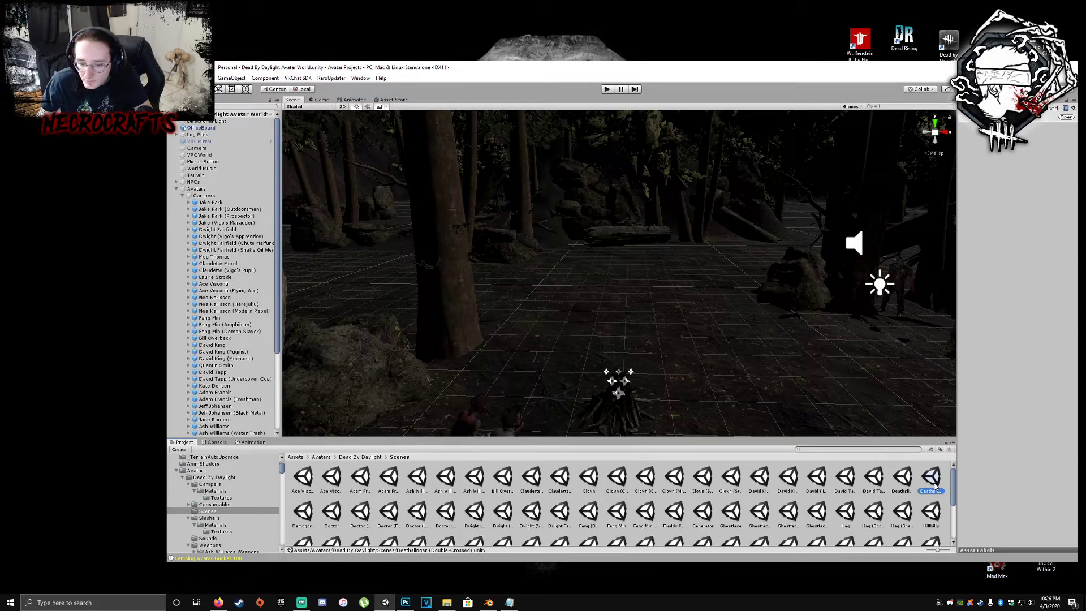
pyautogui.moveTo(934, 484); pyautogui.dragTo(241, 113)
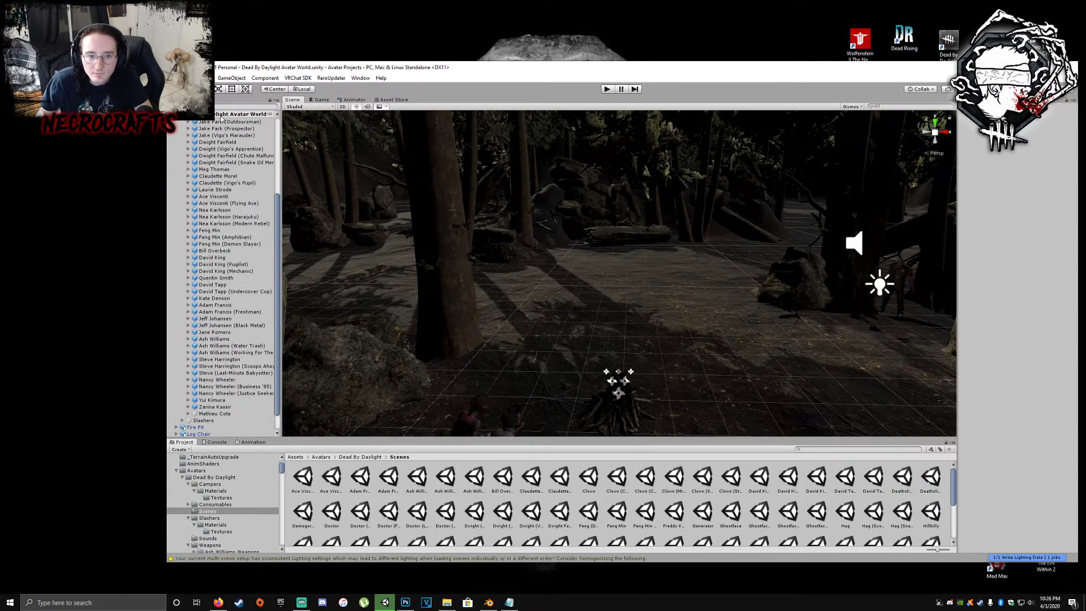
# - Unload the Deathslinger (Double-Crossed) scene and load it again
pyautogui.rightClick(229, 115)
pyautogui.click(255, 164)
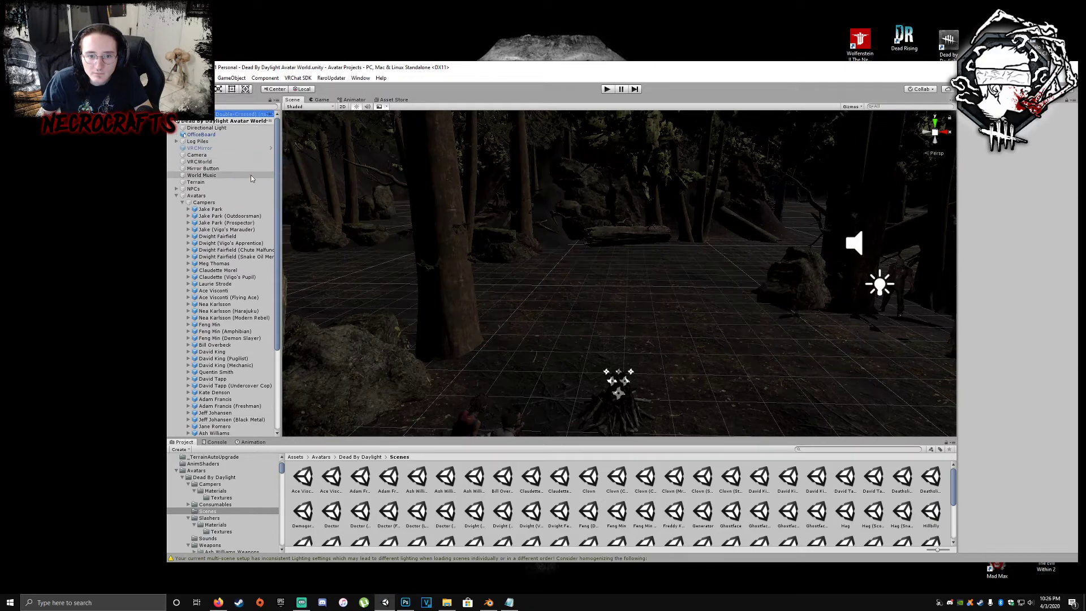
pyautogui.rightClick(238, 122)
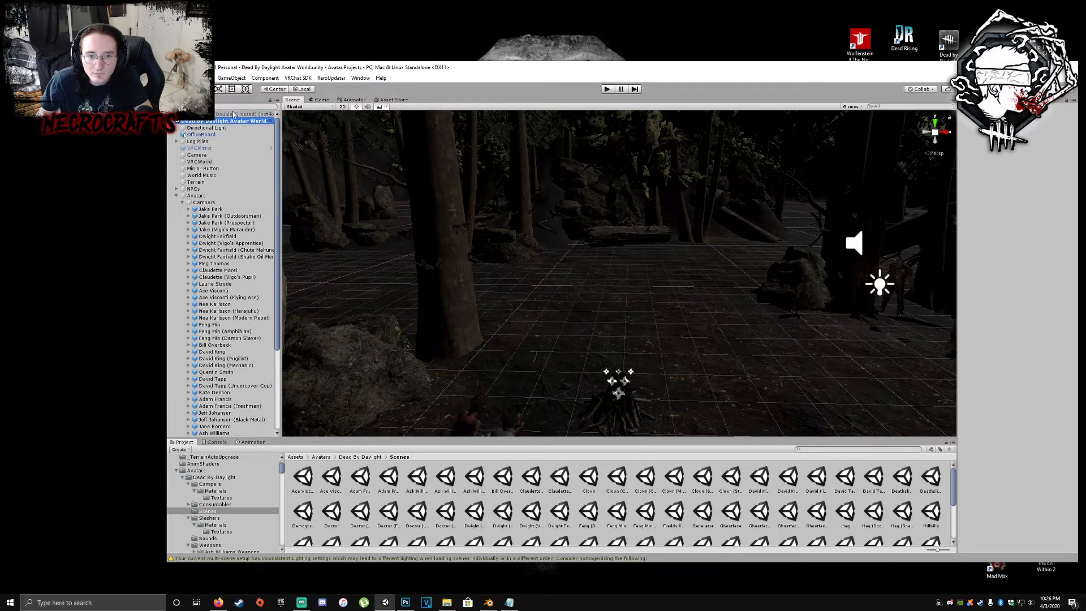
pyautogui.rightClick(233, 112)
pyautogui.click(247, 117)
pyautogui.rightClick(211, 122)
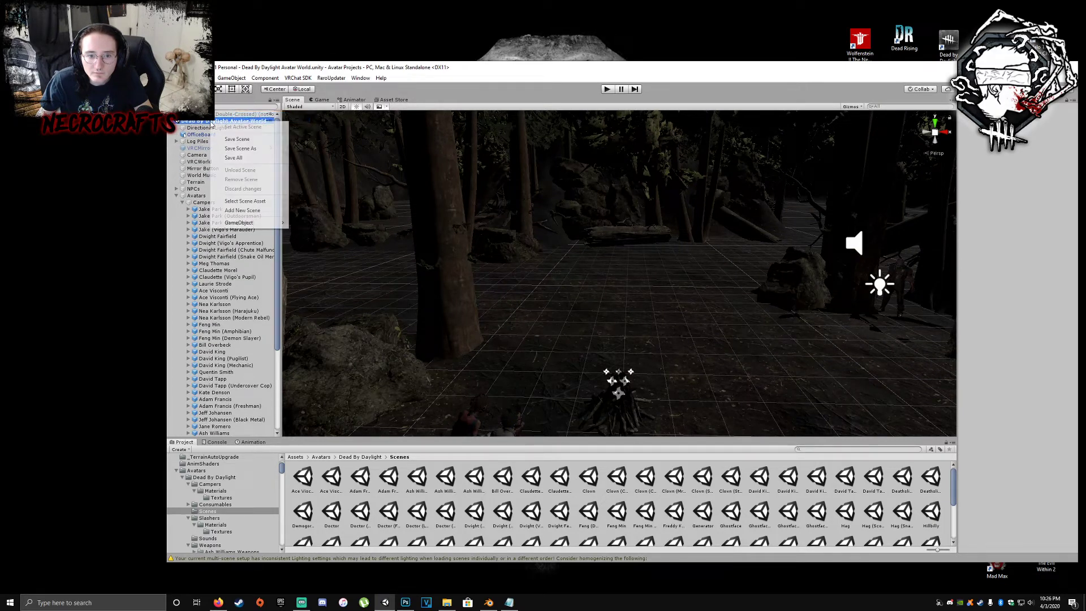
pyautogui.click(208, 119)
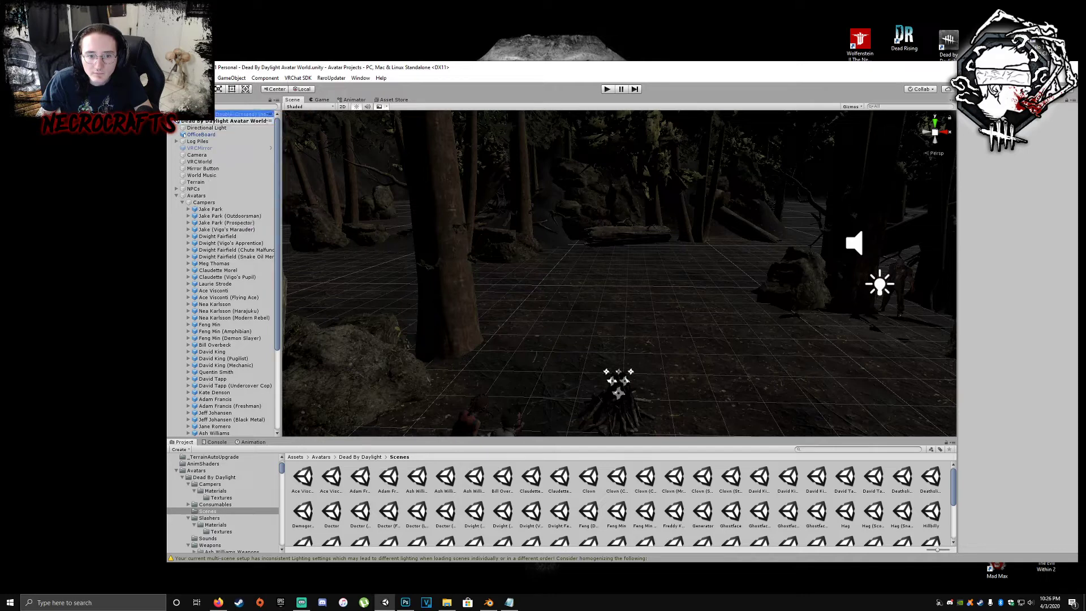
pyautogui.rightClick(234, 113)
pyautogui.click(232, 118)
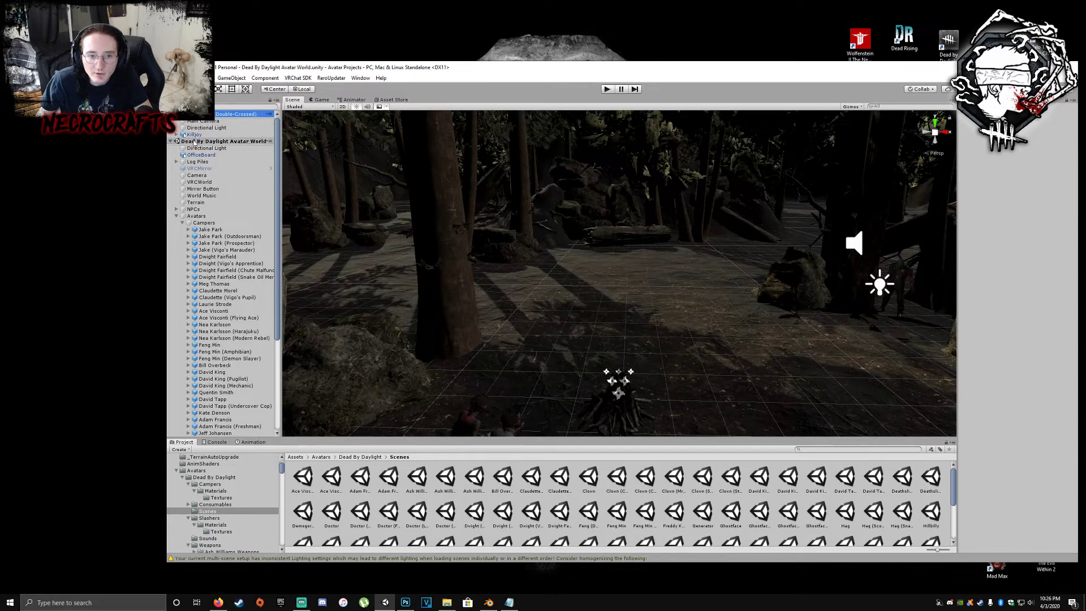
# - Unload the Dead By Daylight Avatar World scene and frame the Killjoy weapon in the scene view
pyautogui.rightClick(193, 140)
pyautogui.click(227, 193)
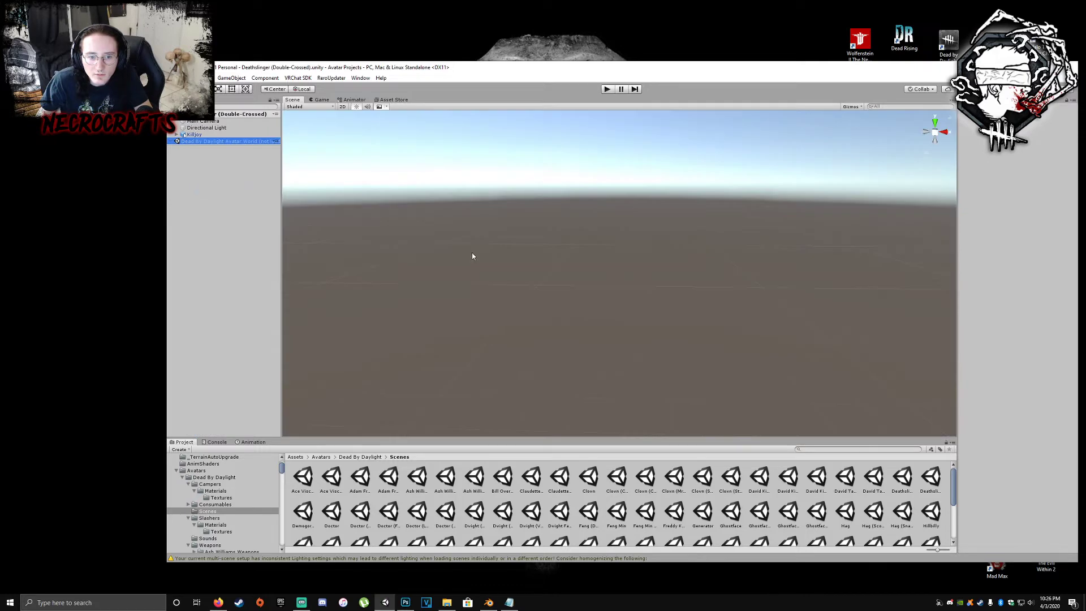
pyautogui.click(204, 135)
pyautogui.press('f')
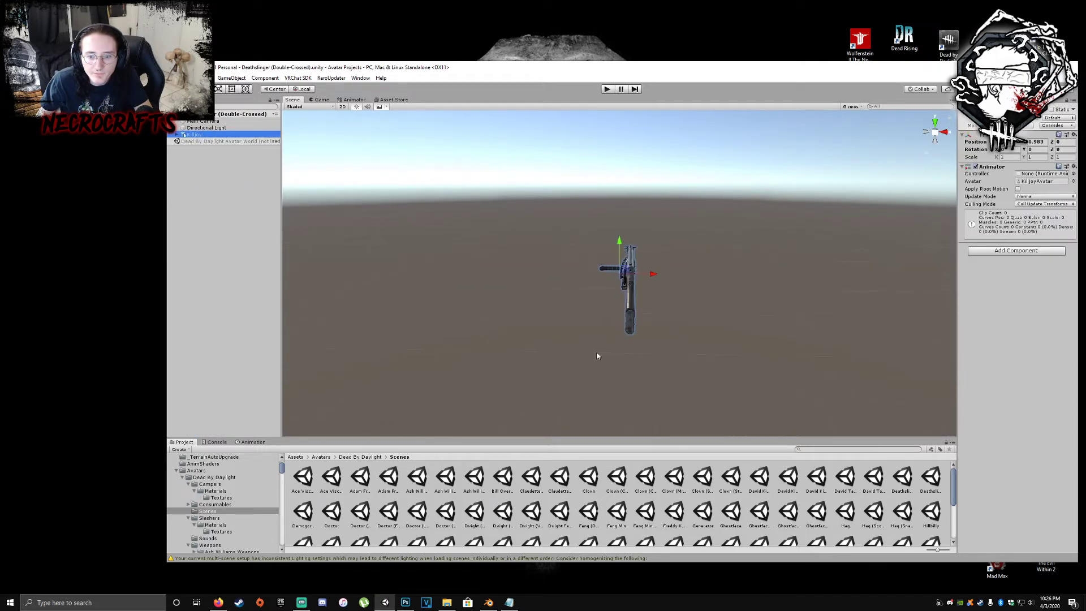
# - Import the exported Deathslinger (Double-Crossed) FBX into the project's Slashers folder
pyautogui.click(212, 518)
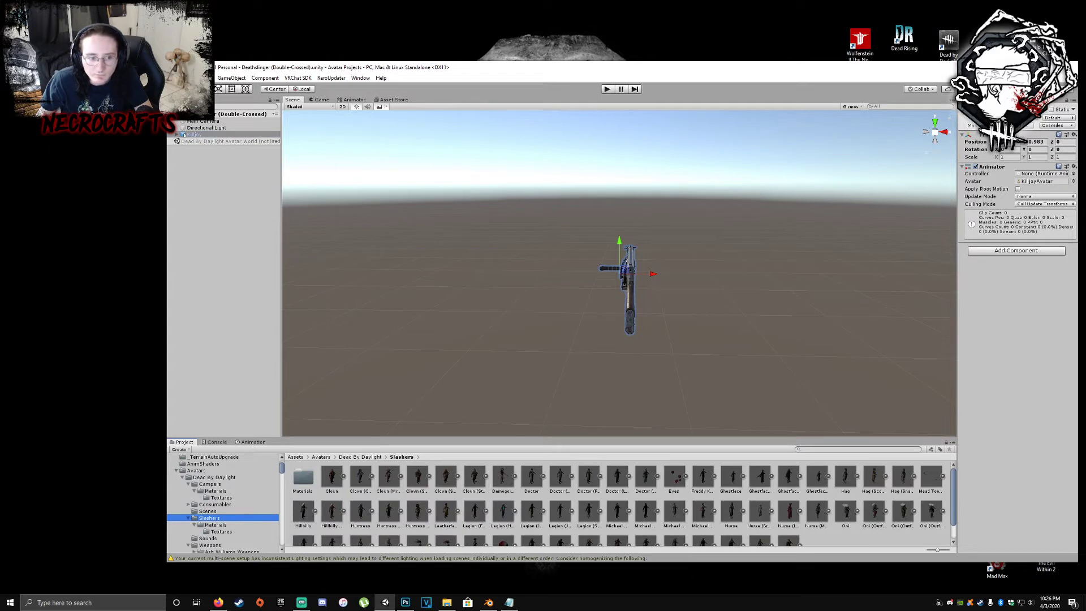
pyautogui.moveTo(561, 463); pyautogui.dragTo(601, 495)
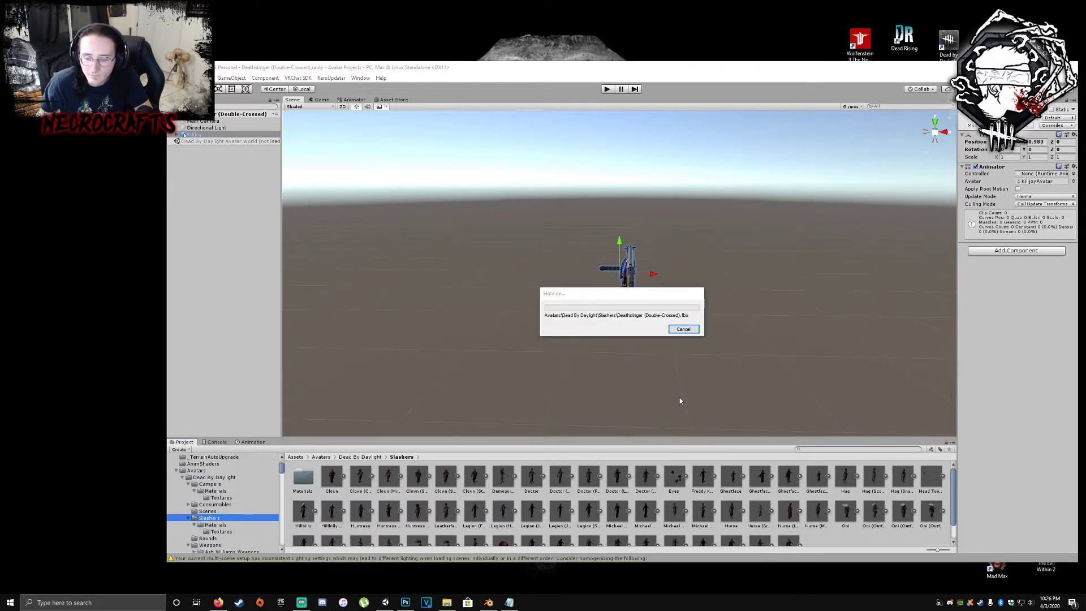
# - Set the material location of the imported Deathslinger (Double-Crossed) model to Use External Materials (Legacy)
pyautogui.click(502, 478)
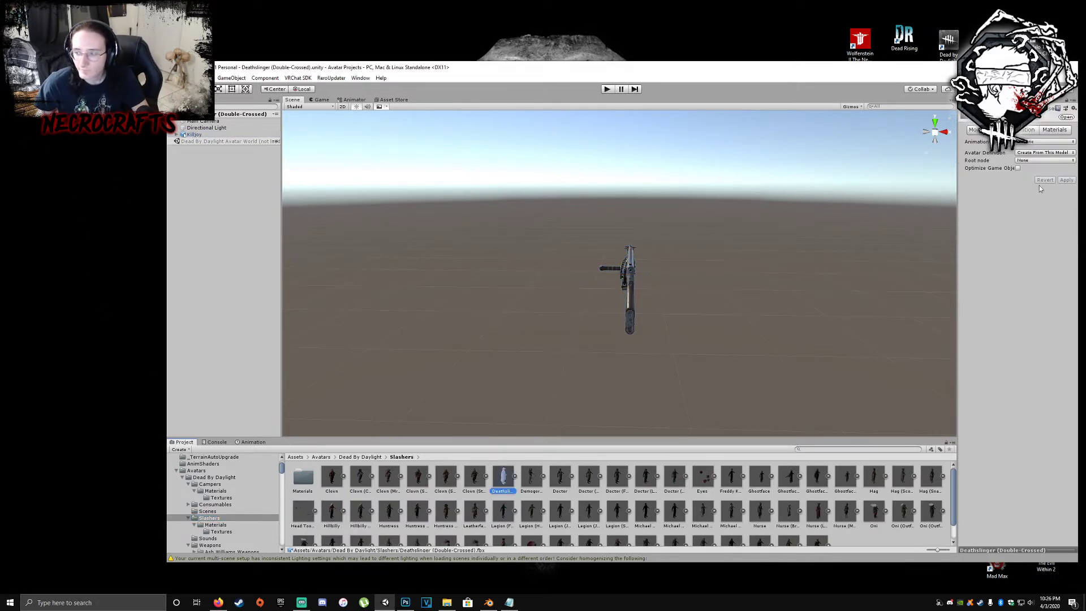
pyautogui.click(1055, 130)
pyautogui.click(1045, 157)
pyautogui.click(1040, 168)
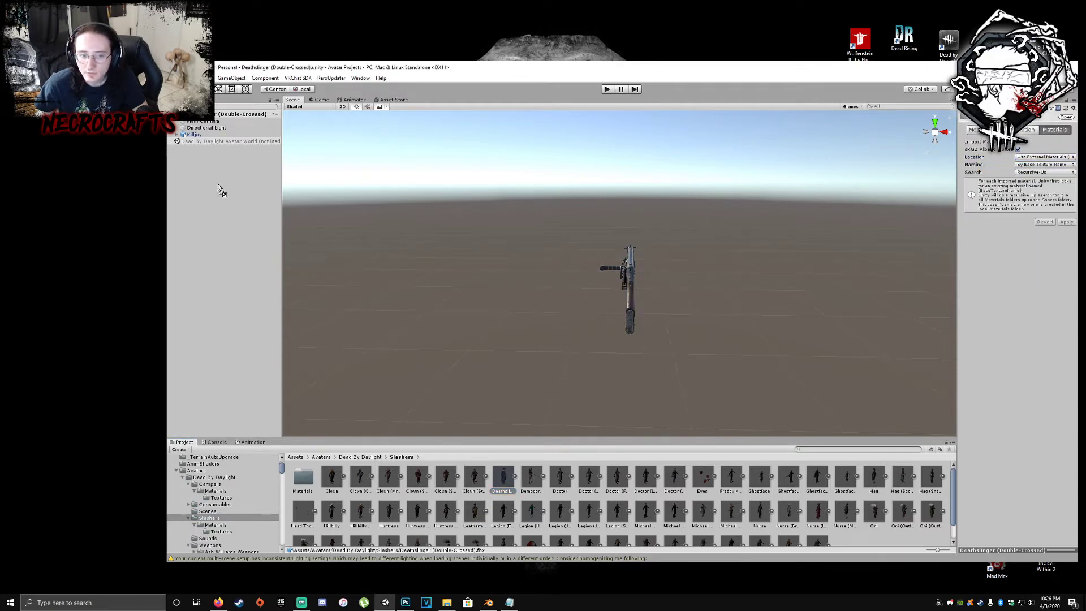
# - Add the Deathslinger (Double-Crossed) model to the scene hierarchy and check its parts alongside the Killjoy weapon
pyautogui.moveTo(218, 188); pyautogui.dragTo(218, 131)
pyautogui.moveTo(607, 298); pyautogui.dragTo(505, 264, button='right')
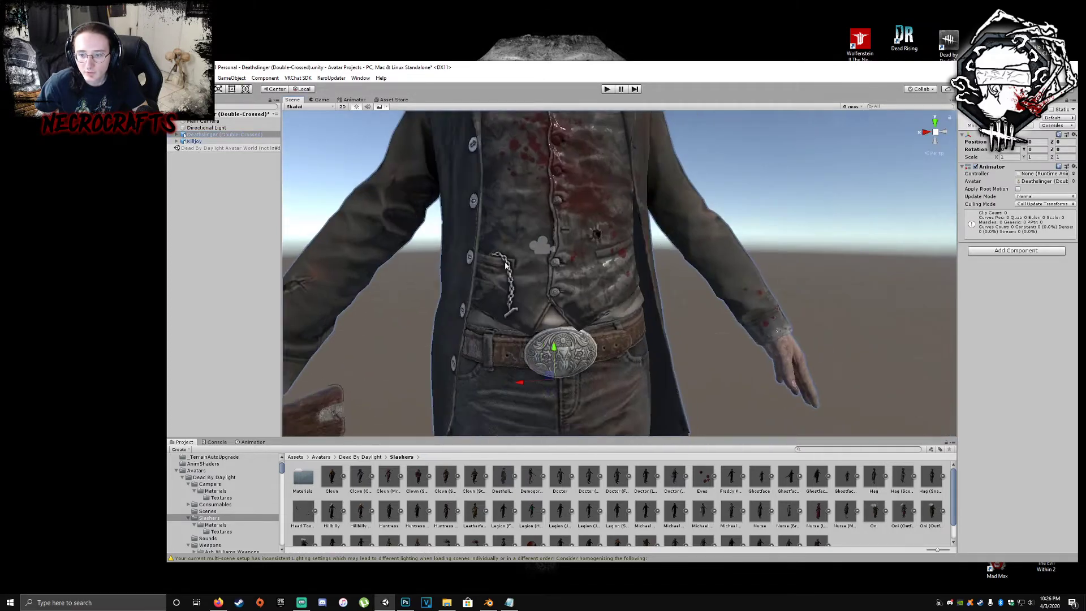
pyautogui.scroll(-5, 514, 262)
pyautogui.scroll(-2, 573, 262)
pyautogui.moveTo(573, 262); pyautogui.dragTo(573, 314, button='right')
pyautogui.scroll(-1, 573, 314)
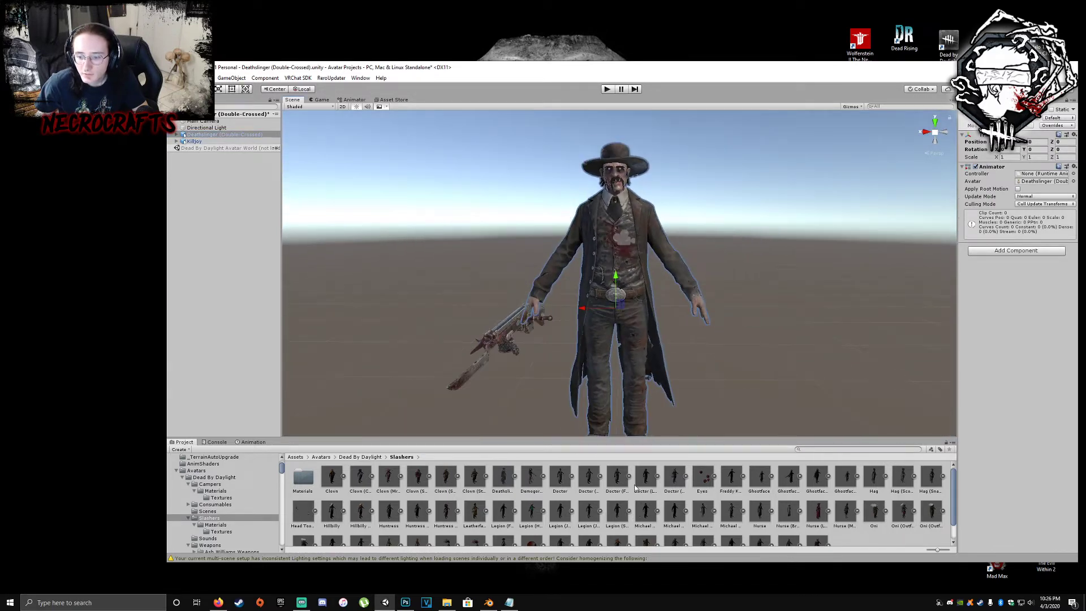
pyautogui.click(176, 135)
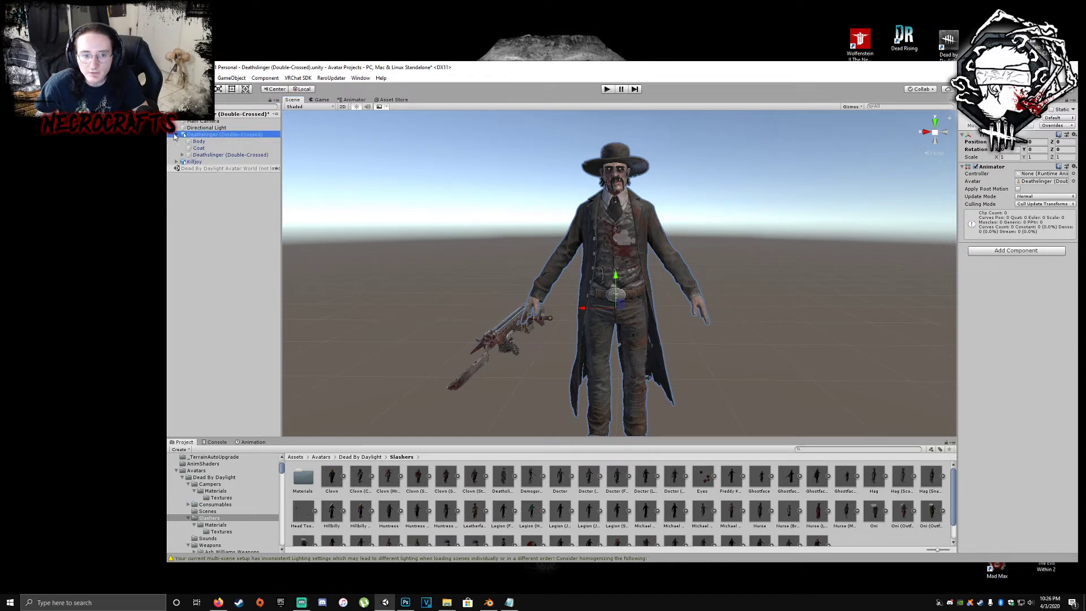
pyautogui.click(176, 135)
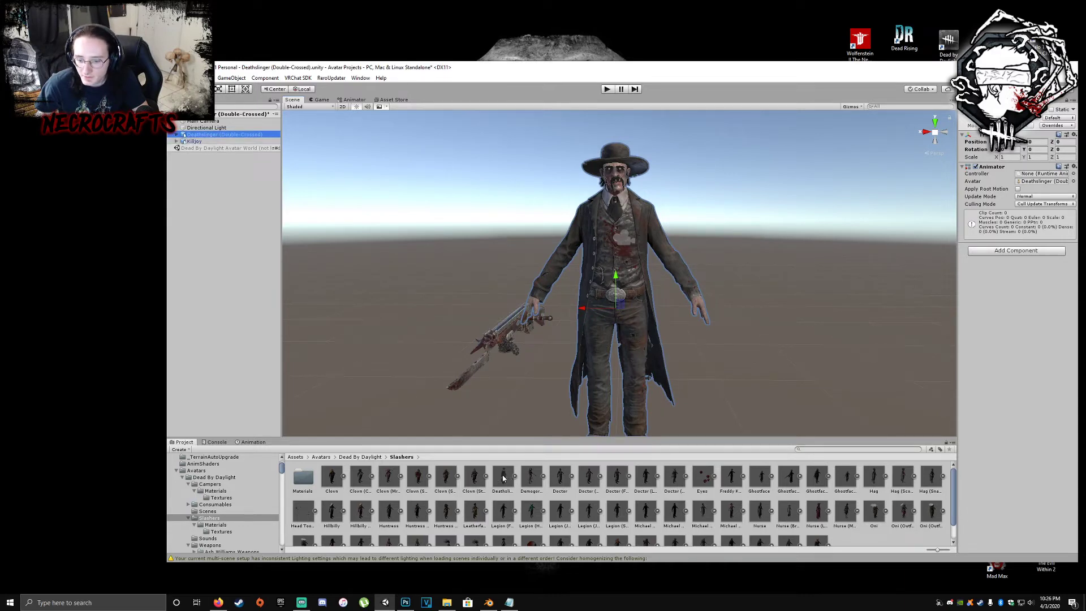
# - Set the Deathslinger model's rig animation type to Humanoid, apply it and open the avatar configuration
pyautogui.click(502, 477)
pyautogui.click(1001, 129)
pyautogui.click(1045, 141)
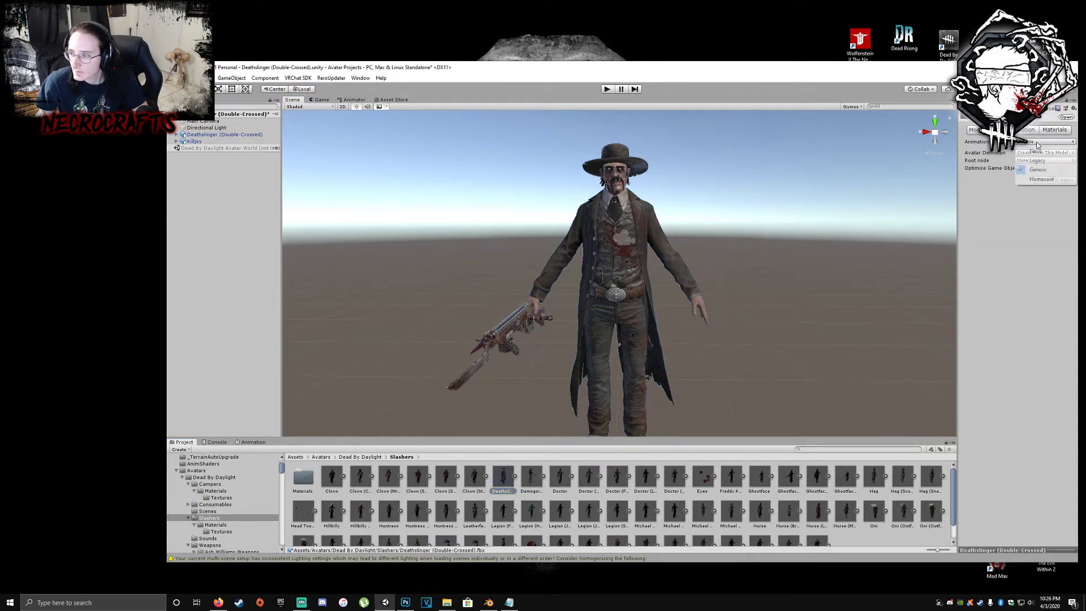
pyautogui.click(1052, 180)
pyautogui.click(1066, 198)
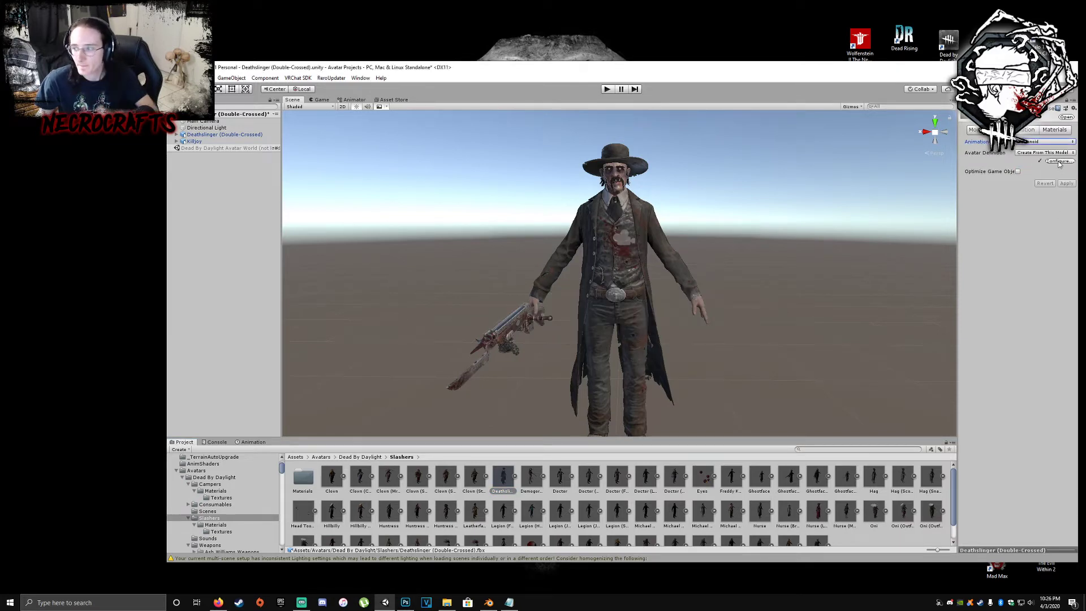
pyautogui.click(1058, 162)
pyautogui.click(613, 337)
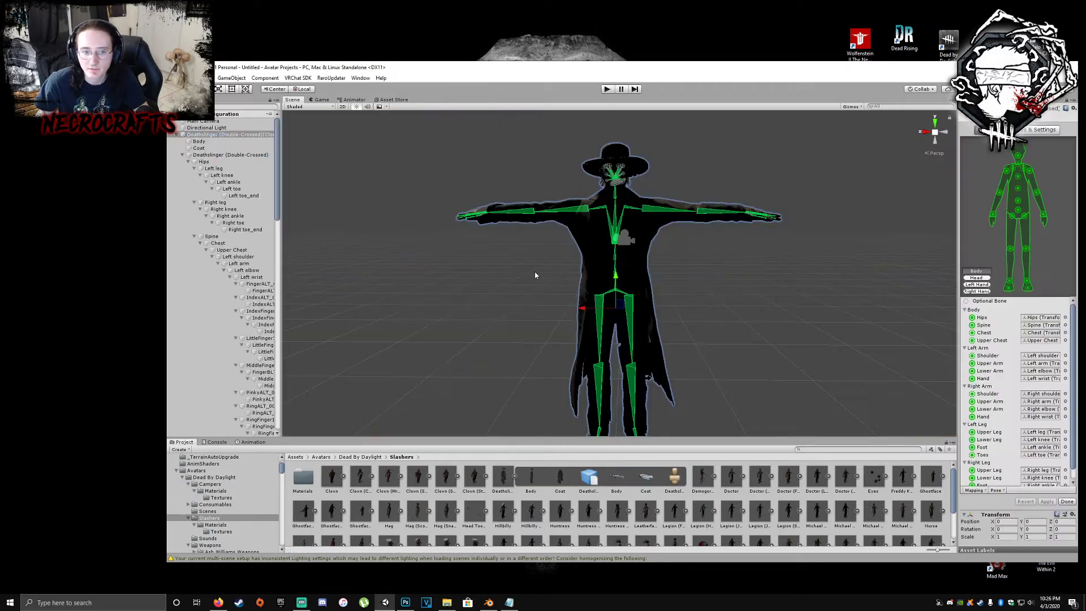
# - Examine the avatar's full bone hierarchy and view the mapped skeleton around the spine from several angles
pyautogui.moveTo(281, 338); pyautogui.dragTo(385, 337)
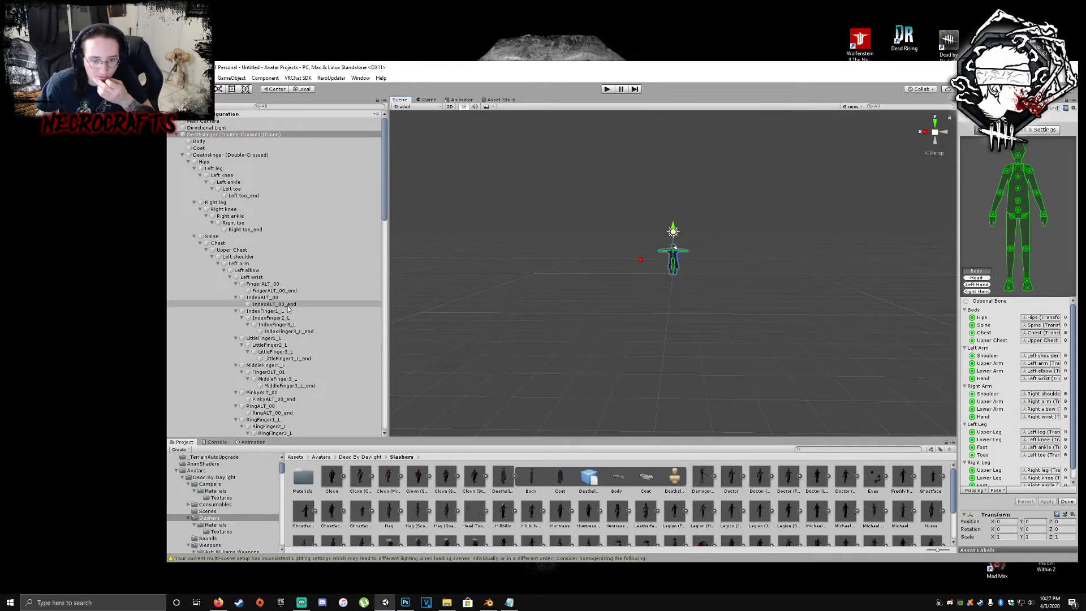
pyautogui.scroll(-15, 288, 308)
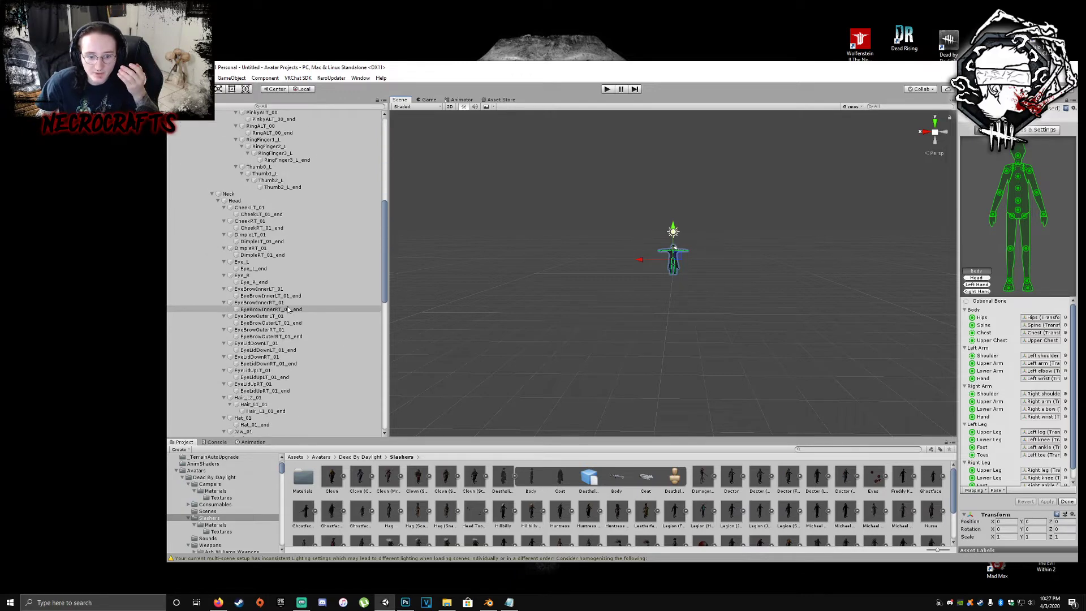
pyautogui.scroll(15, 288, 308)
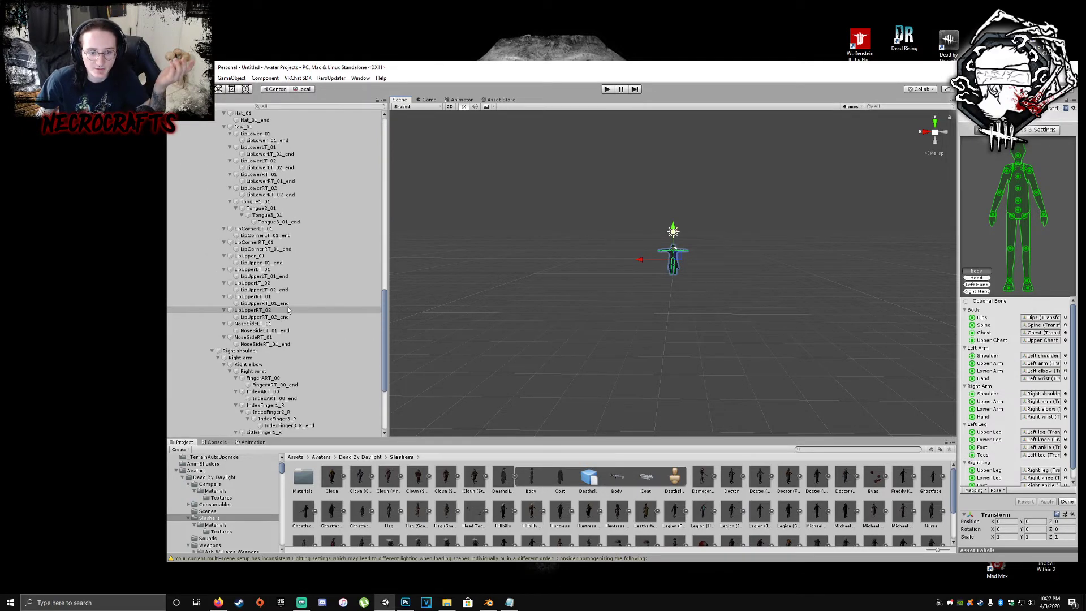
pyautogui.scroll(2, 285, 298)
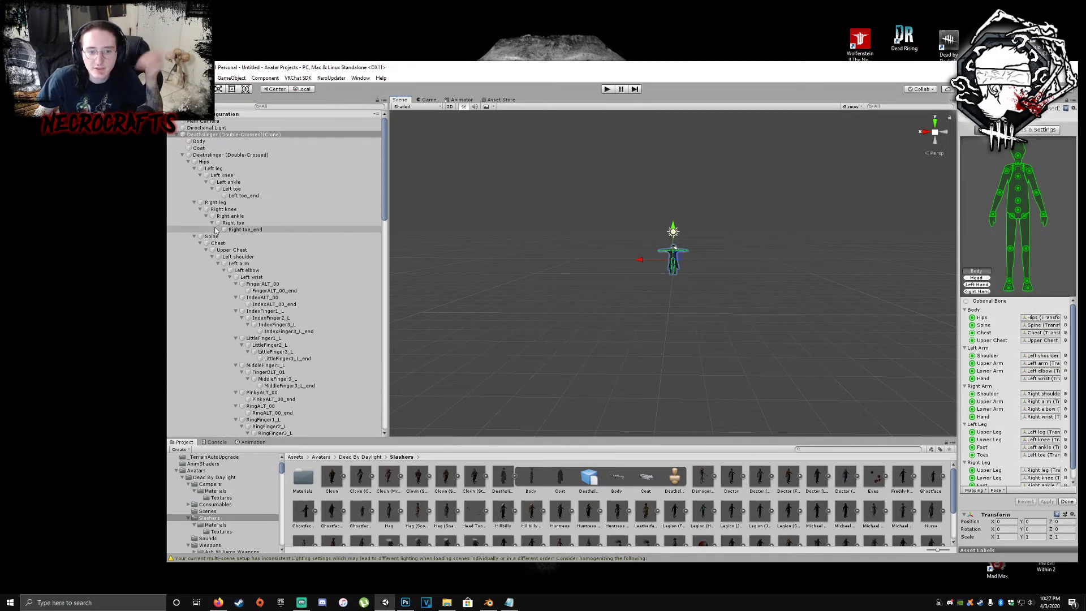
pyautogui.doubleClick(254, 236)
pyautogui.moveTo(571, 242); pyautogui.dragTo(647, 243, button='right')
pyautogui.scroll(-5, 668, 249)
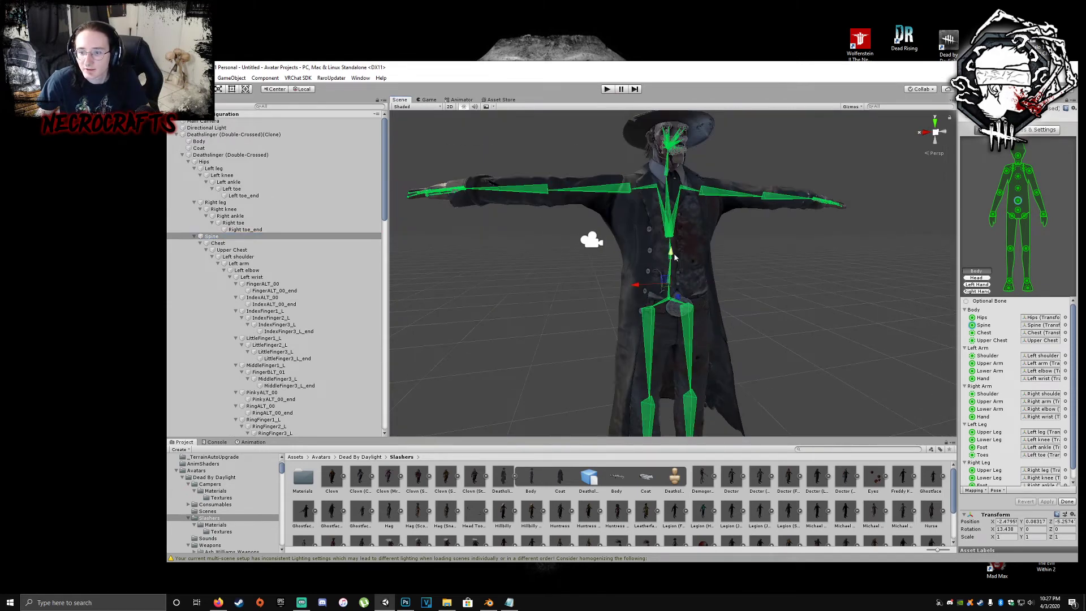
pyautogui.moveTo(671, 249); pyautogui.dragTo(596, 287, button='middle')
pyautogui.moveTo(596, 287); pyautogui.dragTo(650, 455, button='right')
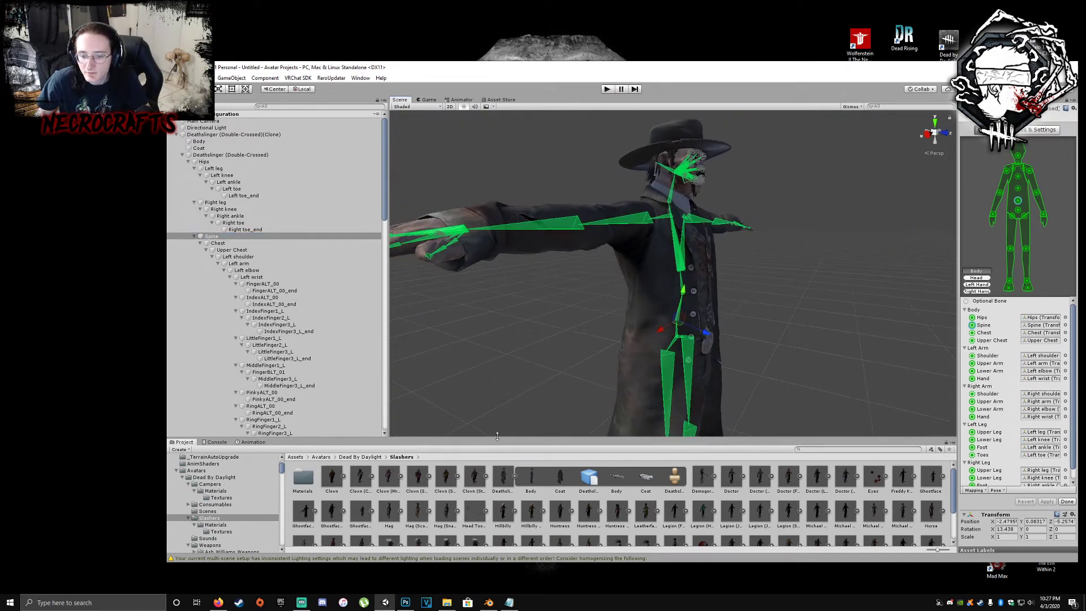
# - Reset the avatar's pose and rotate the right shoulder bone with the Rotate tool
pyautogui.click(997, 490)
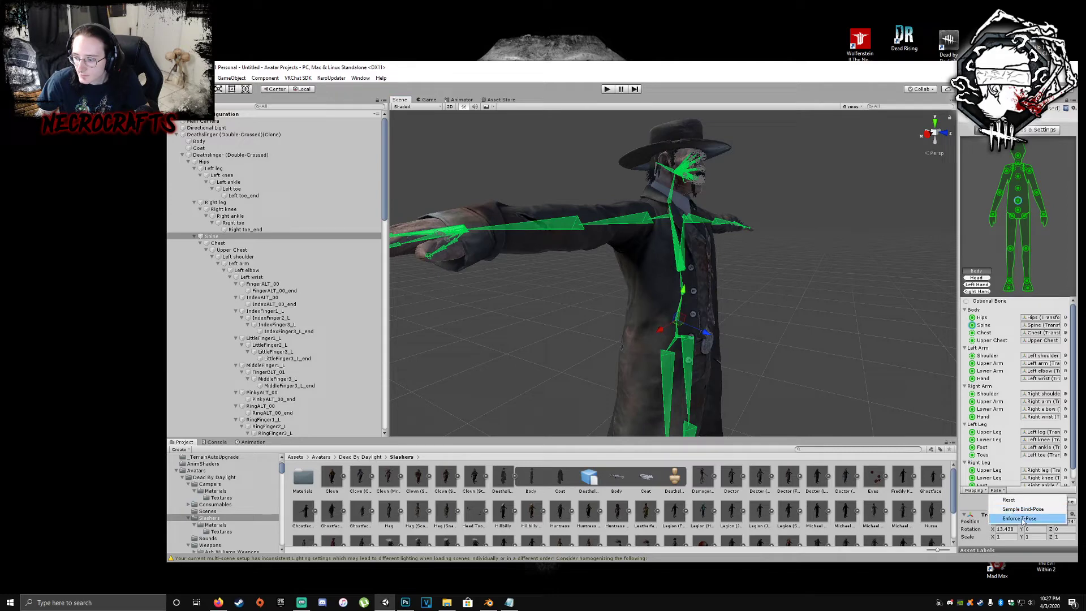
pyautogui.click(1008, 500)
pyautogui.click(651, 221)
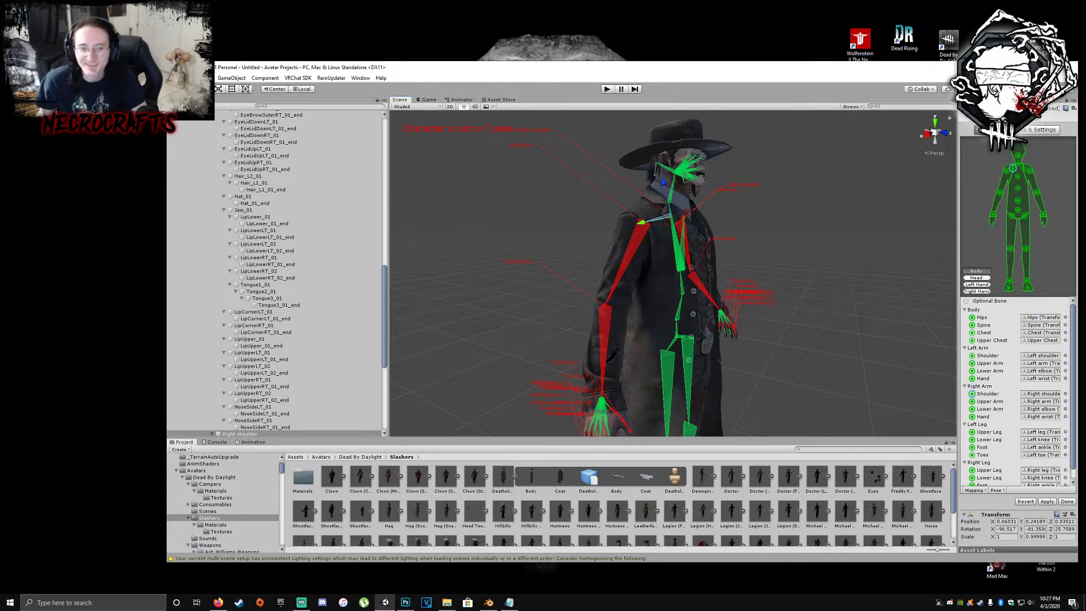
pyautogui.press('e')
pyautogui.moveTo(661, 274); pyautogui.dragTo(747, 283, button='right')
pyautogui.moveTo(747, 284); pyautogui.dragTo(803, 320, button='middle')
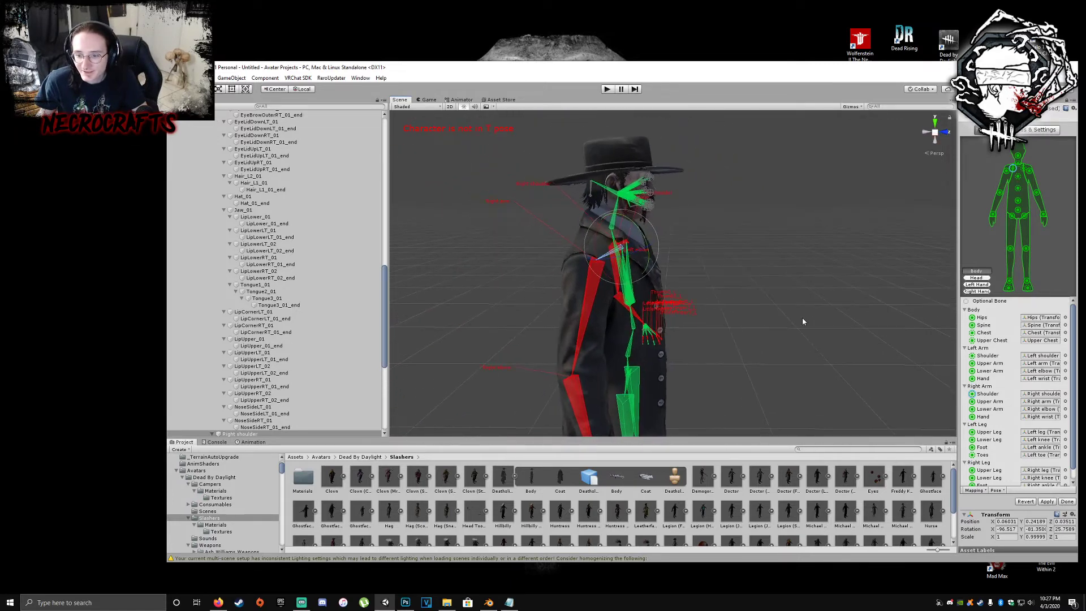
pyautogui.moveTo(606, 257); pyautogui.dragTo(636, 269)
# - Try a further rotation of the right shoulder bone and undo it
pyautogui.moveTo(636, 269); pyautogui.dragTo(466, 270, button='right')
pyautogui.moveTo(466, 270); pyautogui.dragTo(400, 275, button='middle')
pyautogui.scroll(5, 621, 201)
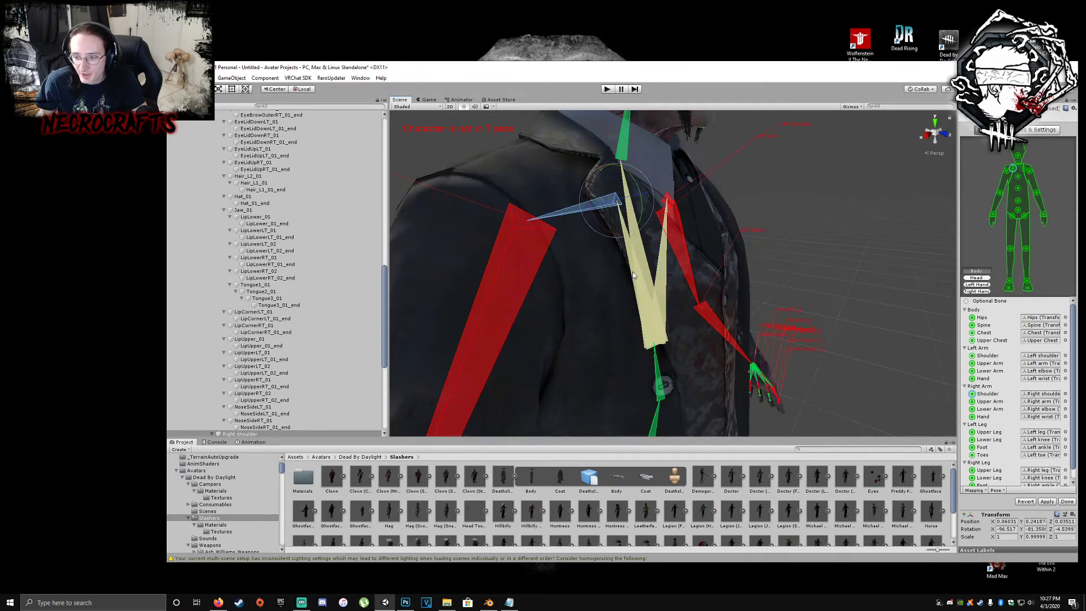
pyautogui.keyDown('alt'); pyautogui.moveTo(620, 200); pyautogui.dragTo(558, 200); pyautogui.keyUp('alt')
pyautogui.hotkey('ctrl', 'z')
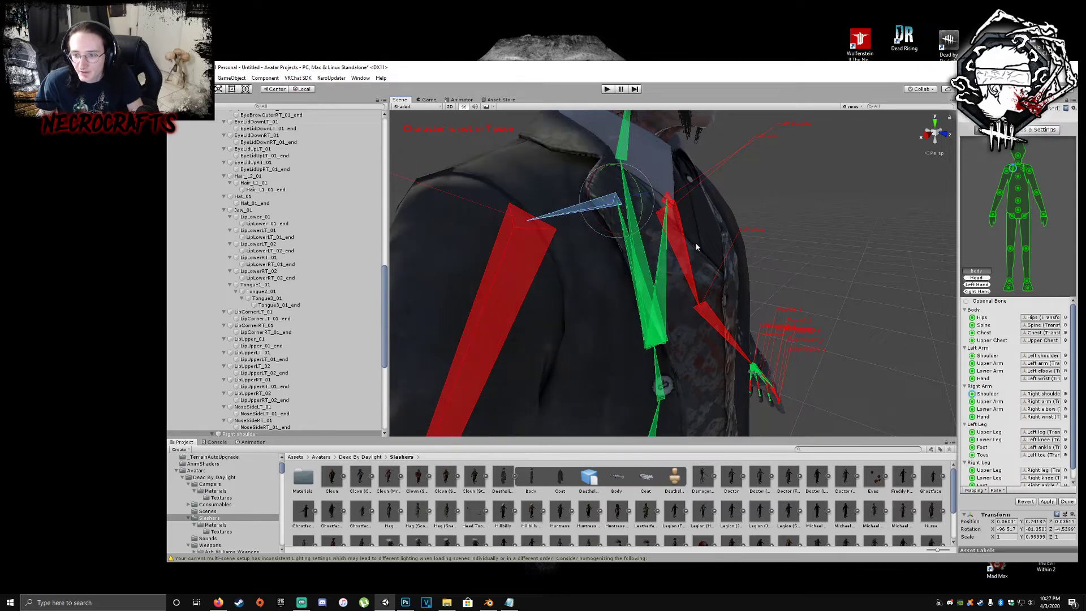
# - Try to rotate the right arm bone upwards and undo the rotation
pyautogui.click(613, 299)
pyautogui.scroll(-6, 572, 241)
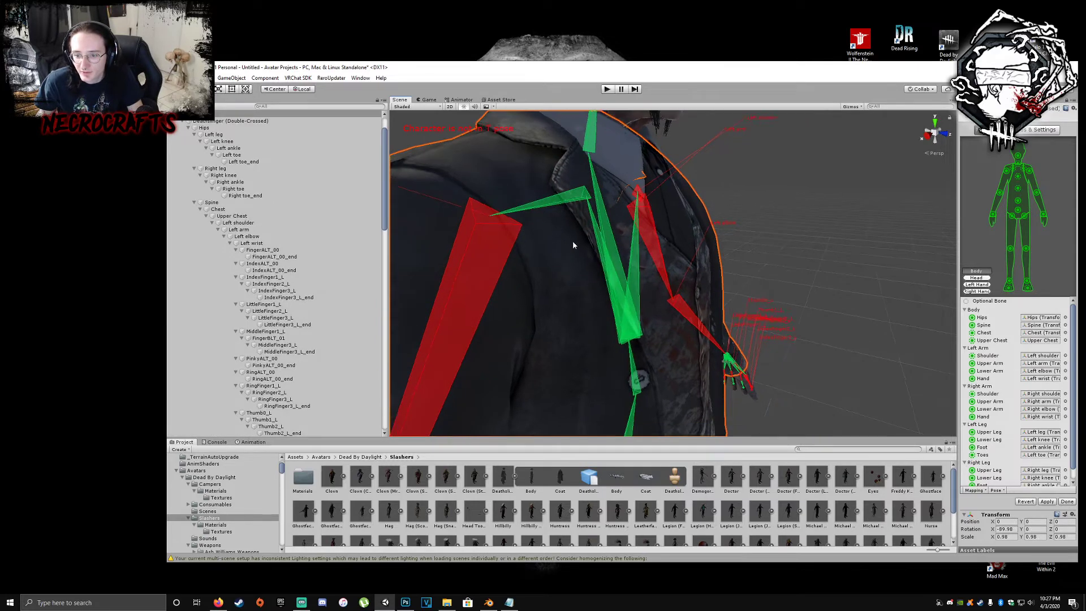
pyautogui.click(650, 248)
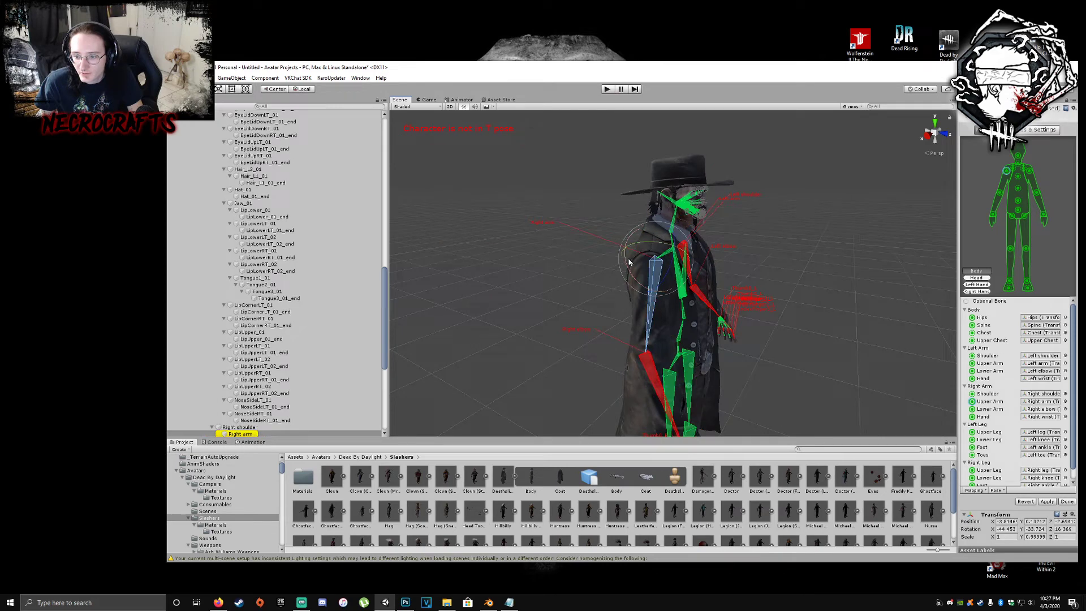
pyautogui.moveTo(628, 260); pyautogui.dragTo(624, 198)
pyautogui.hotkey('ctrl', 'z')
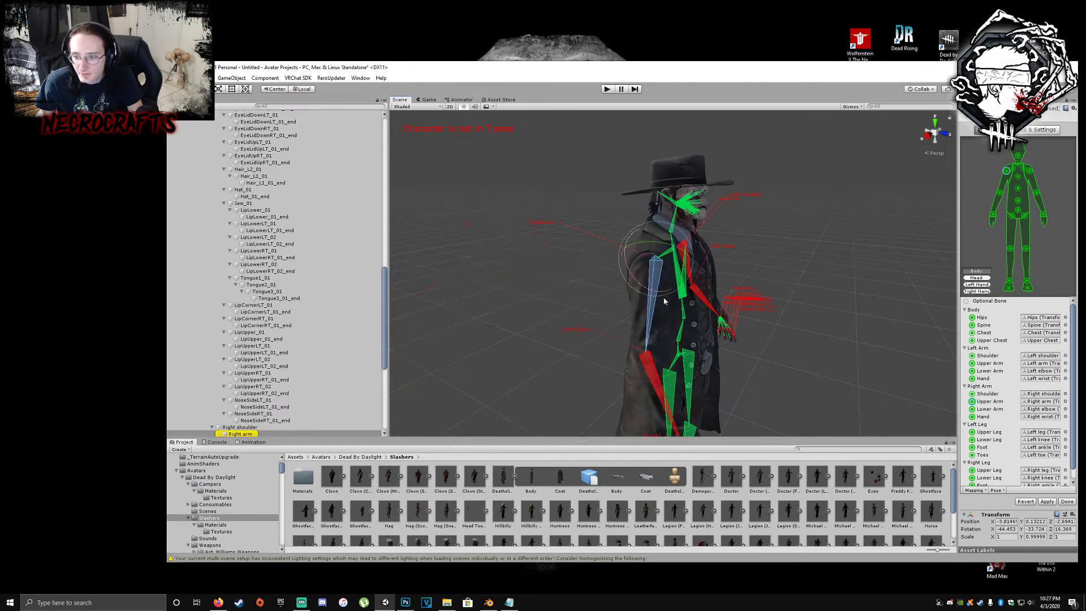
# - Select the right shoulder bone again and adjust its rotation relative to the upper chest
pyautogui.keyDown('alt'); pyautogui.moveTo(664, 302); pyautogui.dragTo(812, 306); pyautogui.keyUp('alt')
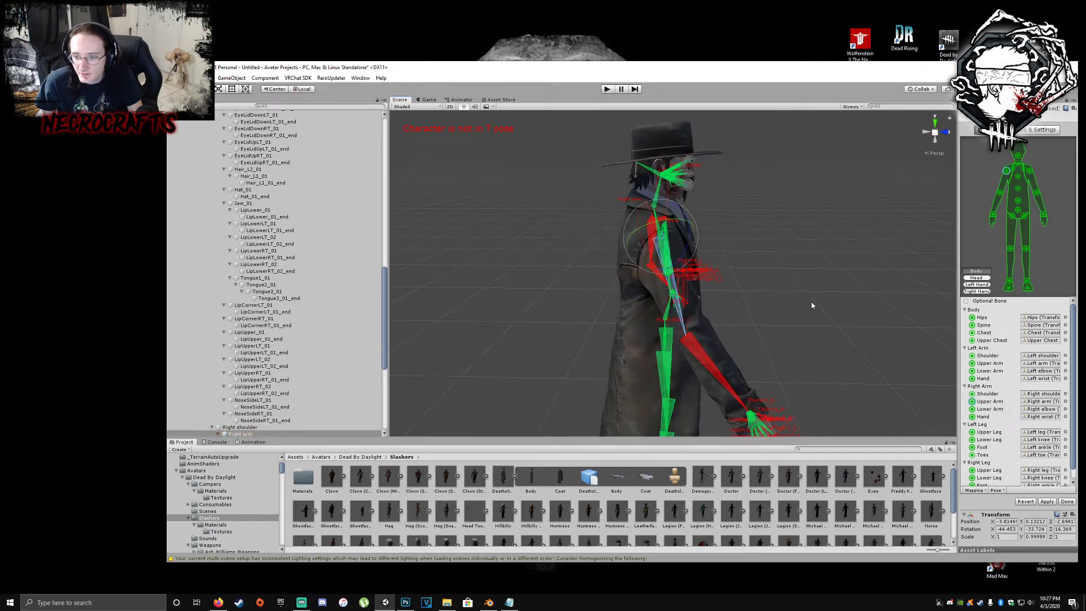
pyautogui.keyDown('alt'); pyautogui.moveTo(708, 241); pyautogui.dragTo(682, 242); pyautogui.keyUp('alt')
pyautogui.keyDown('alt'); pyautogui.moveTo(749, 272); pyautogui.dragTo(587, 276); pyautogui.keyUp('alt')
pyautogui.moveTo(588, 276); pyautogui.dragTo(576, 275, button='middle')
pyautogui.scroll(6, 635, 226)
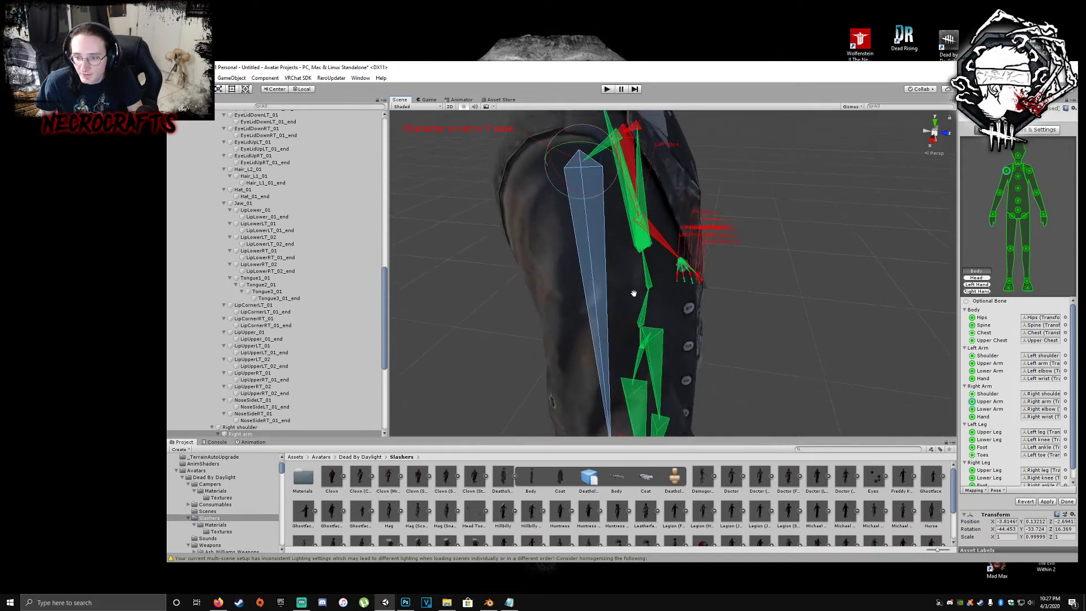
pyautogui.moveTo(635, 293); pyautogui.dragTo(639, 339, button='middle')
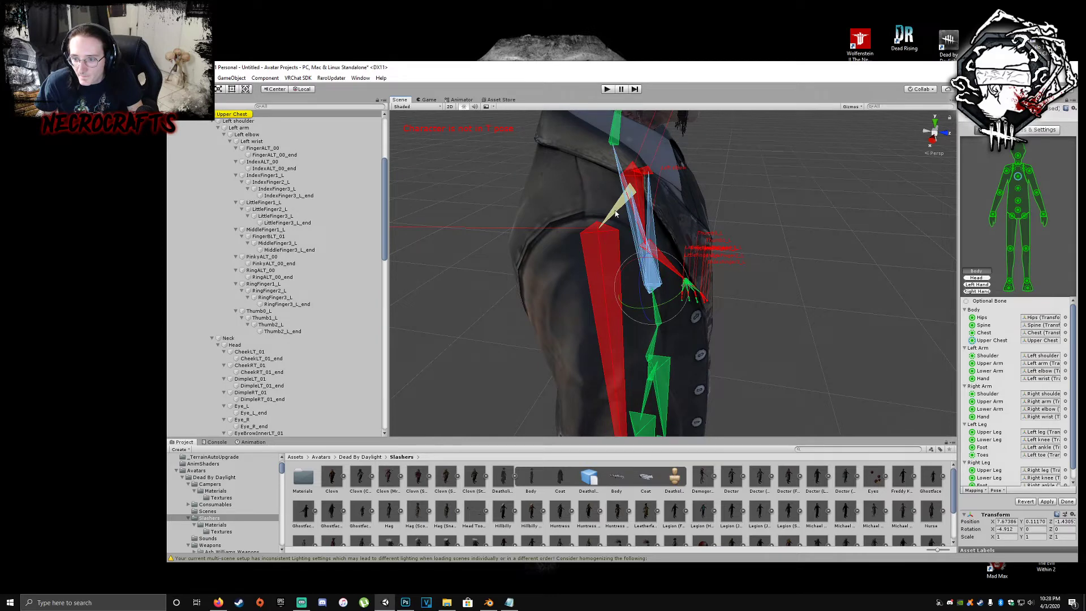
pyautogui.click(615, 213)
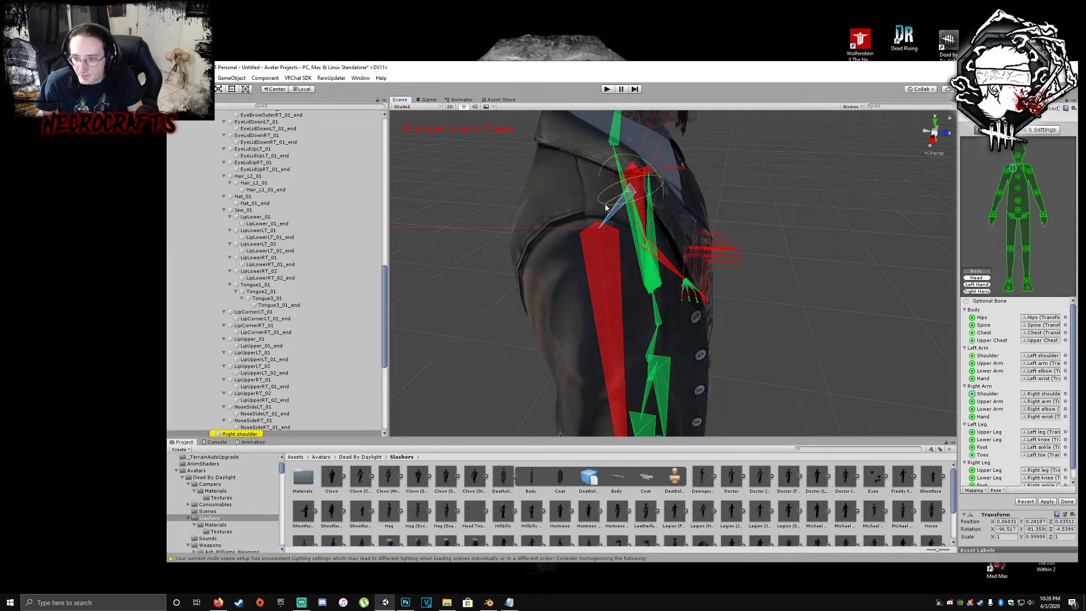
pyautogui.moveTo(606, 208); pyautogui.dragTo(863, 247)
pyautogui.moveTo(640, 268); pyautogui.dragTo(659, 307)
# - Rotate the right arm bone backwards so it lines up with the torso when seen from the side
pyautogui.click(660, 308)
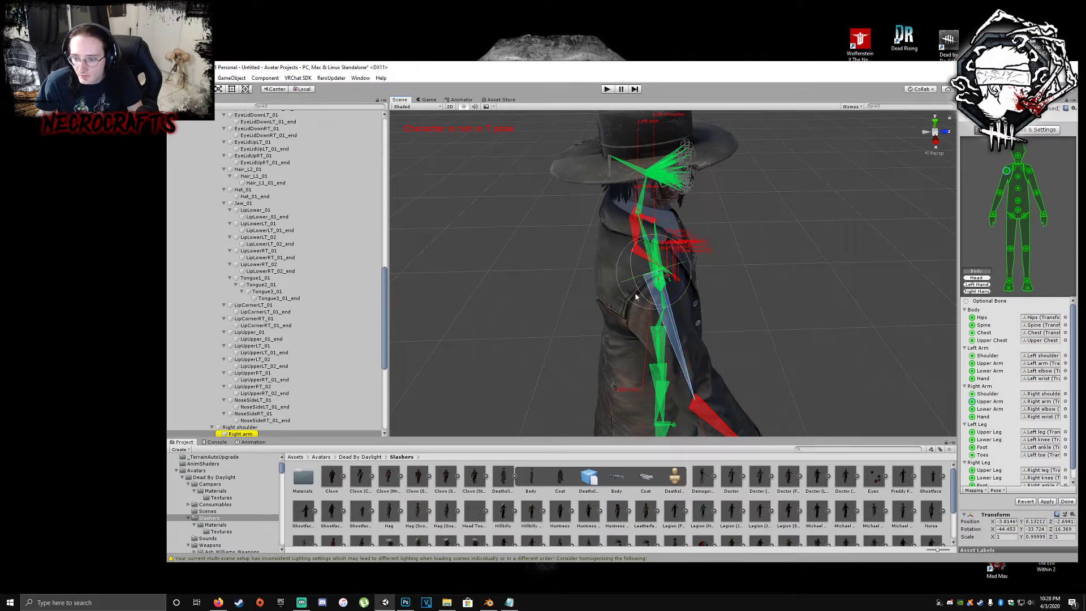
pyautogui.moveTo(681, 287); pyautogui.dragTo(654, 260)
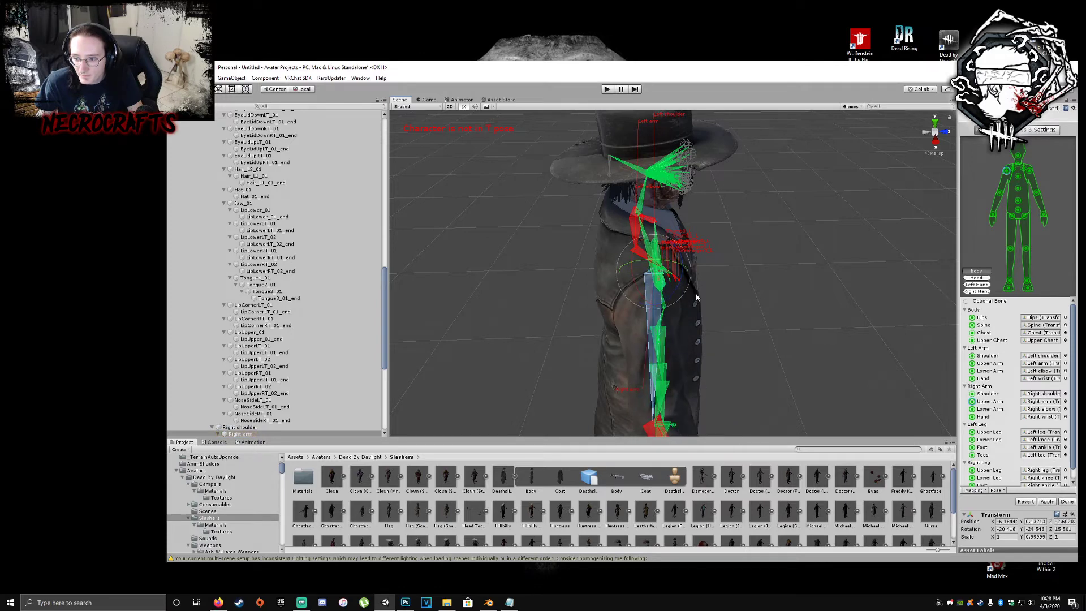
pyautogui.moveTo(707, 304); pyautogui.dragTo(553, 223, button='middle')
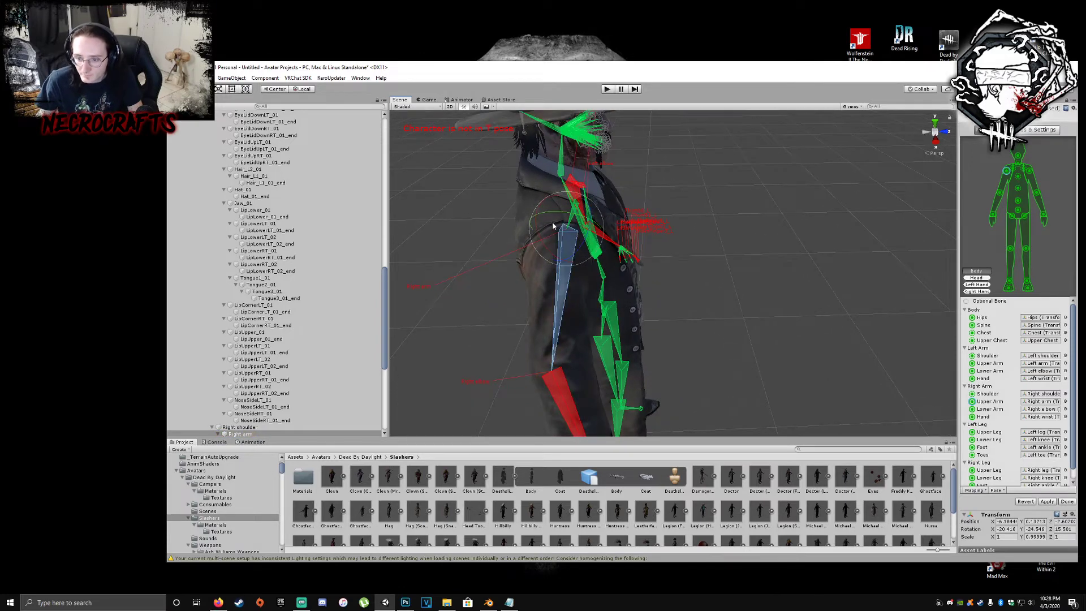
pyautogui.moveTo(551, 218)
pyautogui.mouseDown()
pyautogui.moveTo(551, 202)
pyautogui.moveTo(556, 214)
pyautogui.mouseUp()
# - Rotate the left shoulder bone outwards to match the right shoulder
pyautogui.keyDown('alt'); pyautogui.moveTo(780, 303); pyautogui.dragTo(443, 240); pyautogui.keyUp('alt')
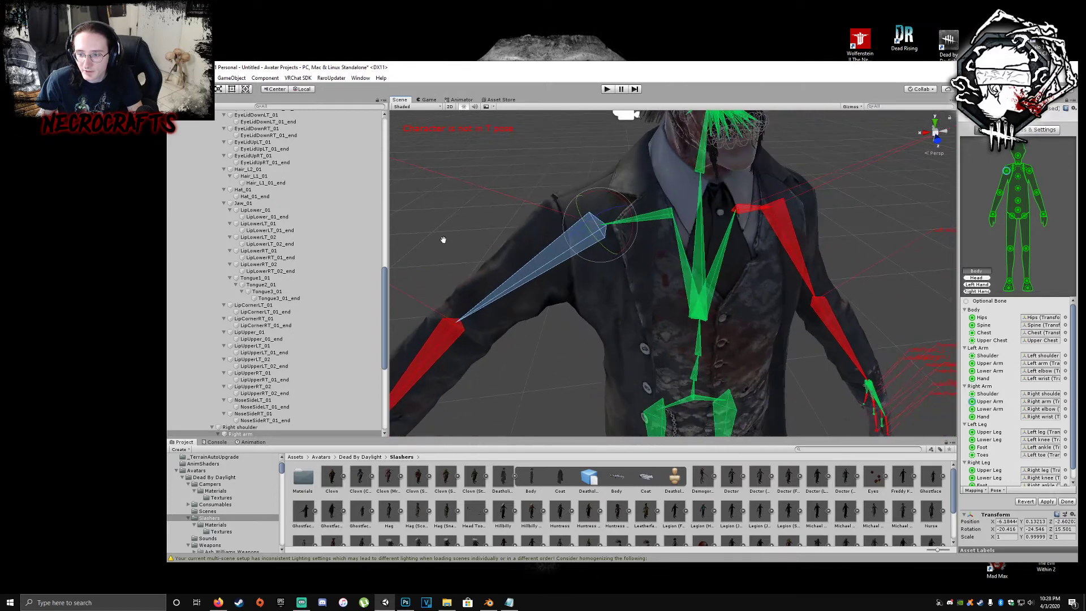
pyautogui.click(751, 218)
pyautogui.moveTo(751, 219); pyautogui.dragTo(741, 217)
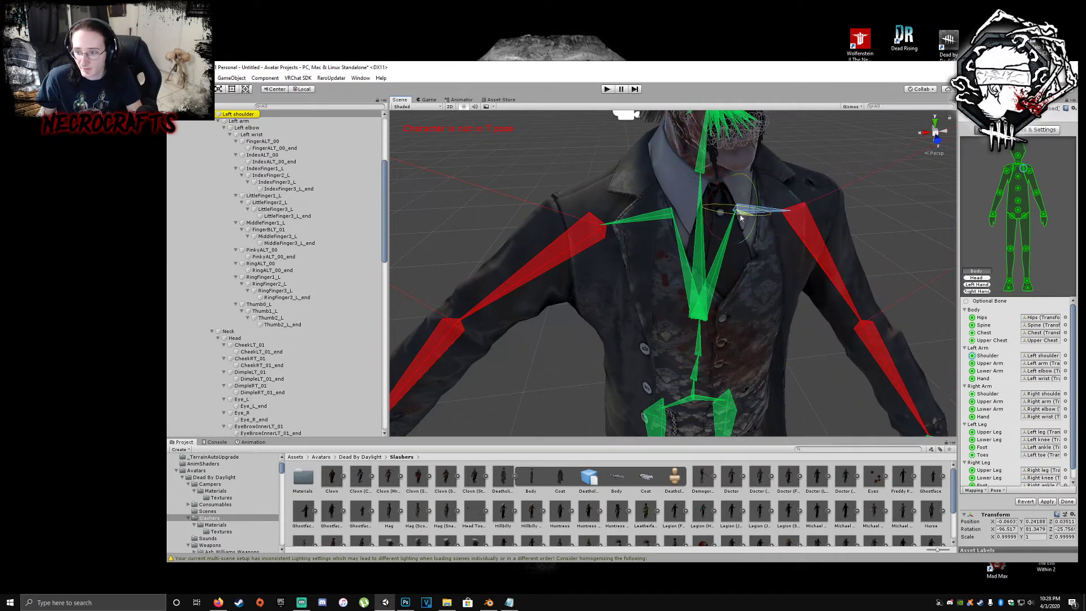
# - Rotate the left arm bone to line up with the torso and raise it sideways to roughly horizontal
pyautogui.click(831, 269)
pyautogui.click(823, 242)
pyautogui.keyDown('alt'); pyautogui.moveTo(823, 242); pyautogui.dragTo(732, 264); pyautogui.keyUp('alt')
pyautogui.press('f')
pyautogui.moveTo(732, 264); pyautogui.dragTo(622, 267, button='middle')
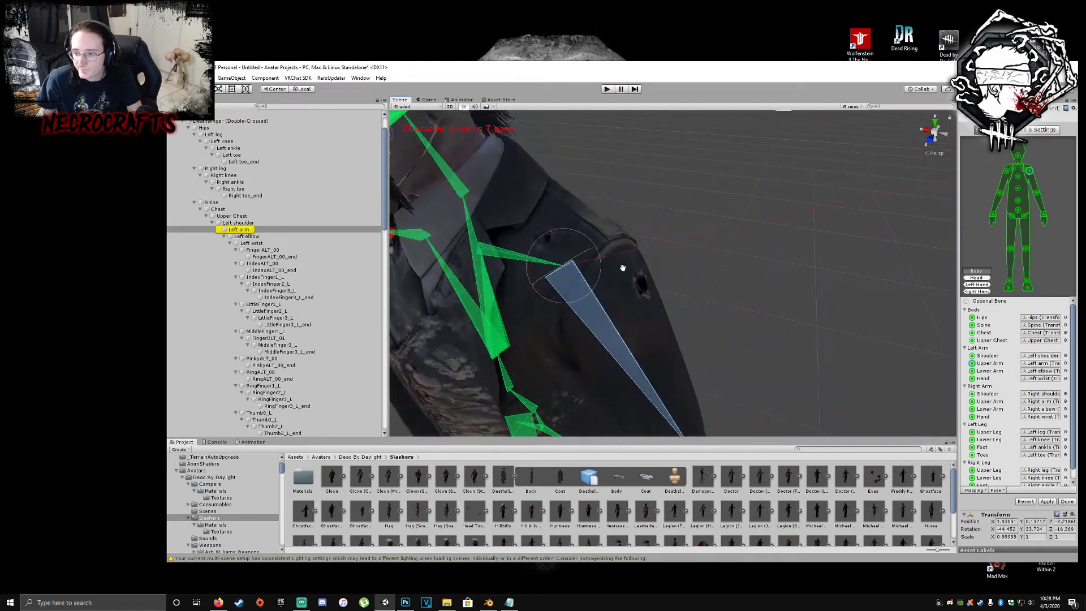
pyautogui.keyDown('alt'); pyautogui.moveTo(623, 268); pyautogui.dragTo(569, 274); pyautogui.keyUp('alt')
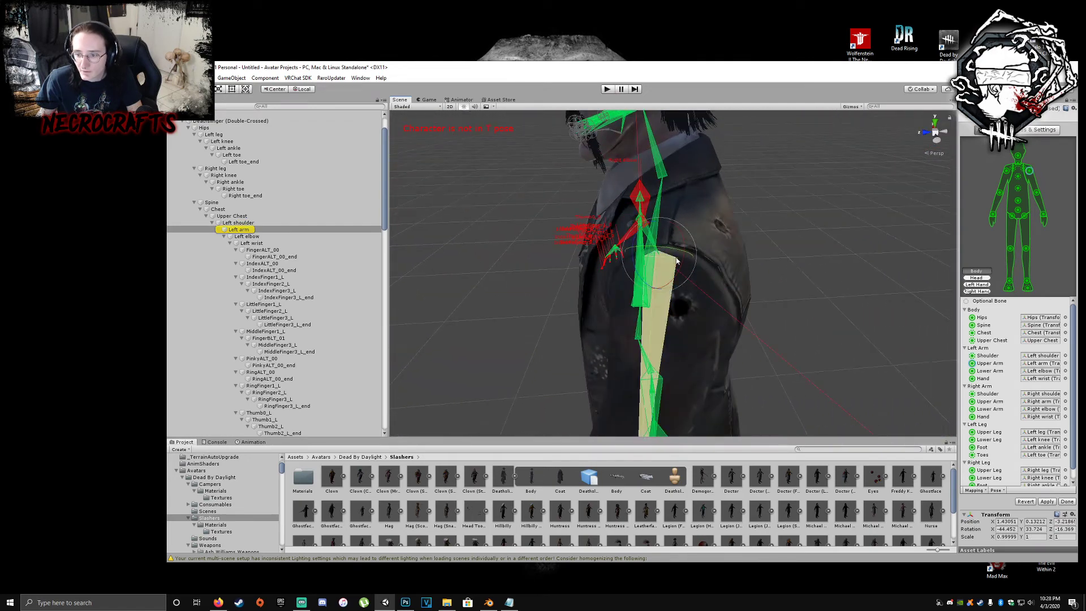
pyautogui.moveTo(677, 261); pyautogui.dragTo(962, 244)
pyautogui.moveTo(692, 242); pyautogui.dragTo(737, 246, button='middle')
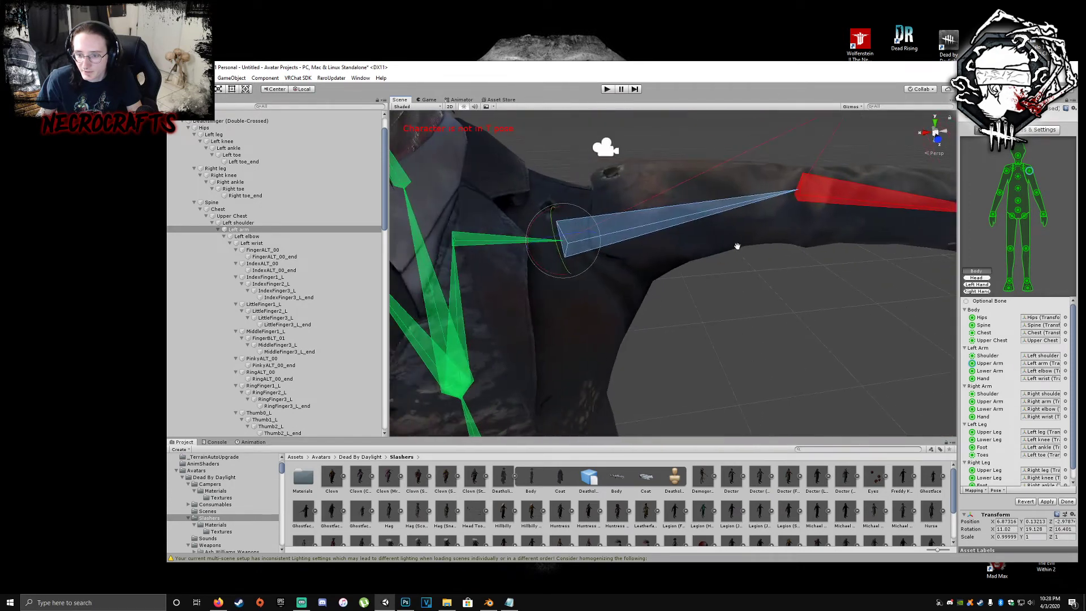
# - Fine-tune the left arm bone's rotation so the upper arm points straight out sideways from the shoulder
pyautogui.moveTo(596, 229); pyautogui.dragTo(610, 246)
pyautogui.click(783, 322)
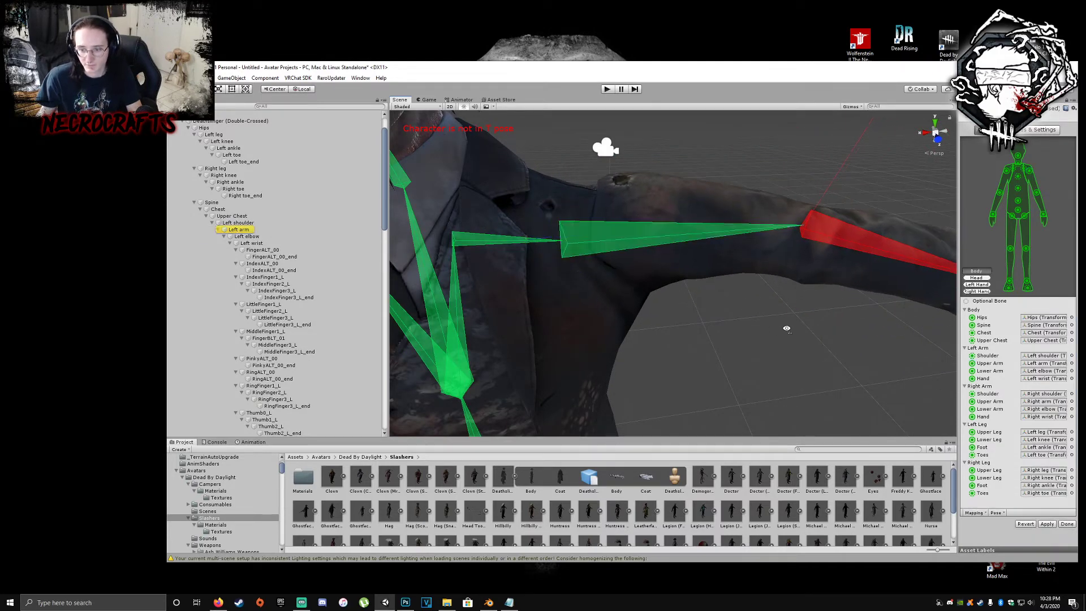
pyautogui.keyDown('alt'); pyautogui.moveTo(783, 322); pyautogui.dragTo(760, 331); pyautogui.keyUp('alt')
pyautogui.click(688, 230)
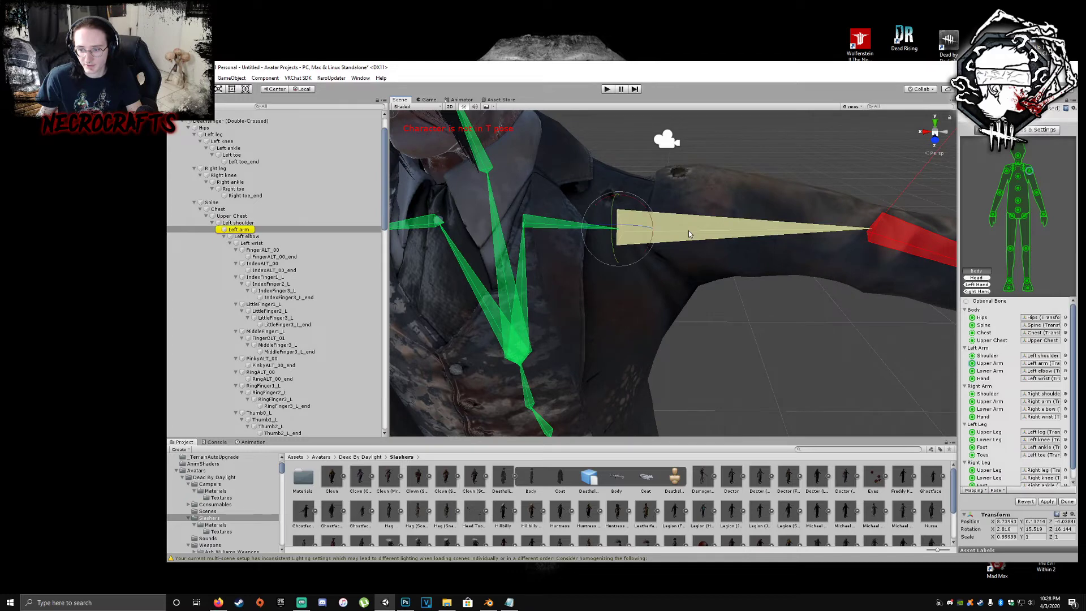
pyautogui.keyDown('alt'); pyautogui.moveTo(688, 230); pyautogui.dragTo(461, 335); pyautogui.keyUp('alt')
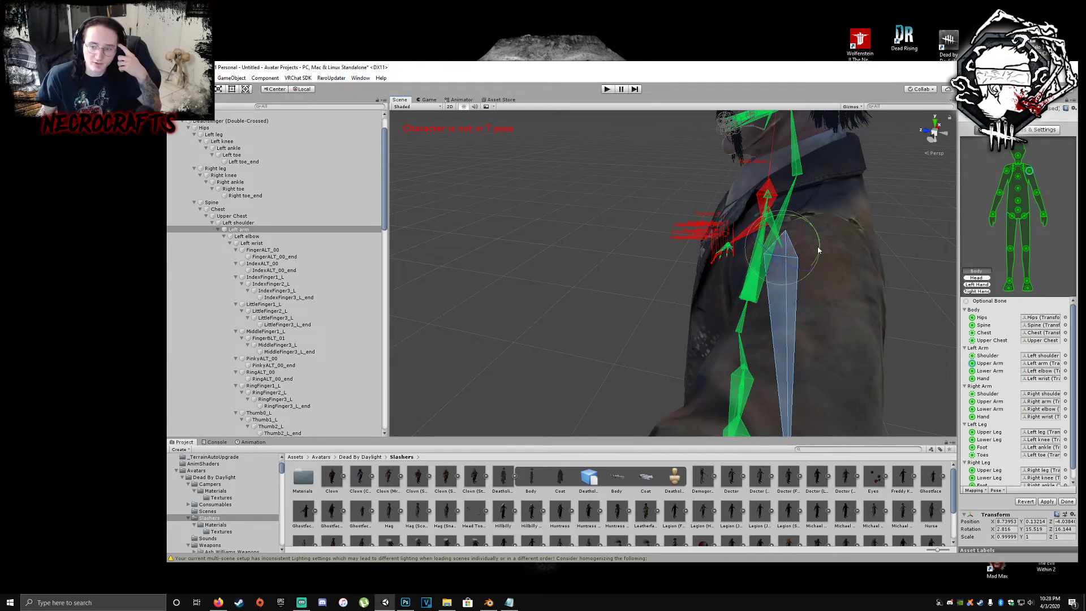
# - Examine from the side how the left arm bone lines up with the upper chest and spine
pyautogui.click(939, 132)
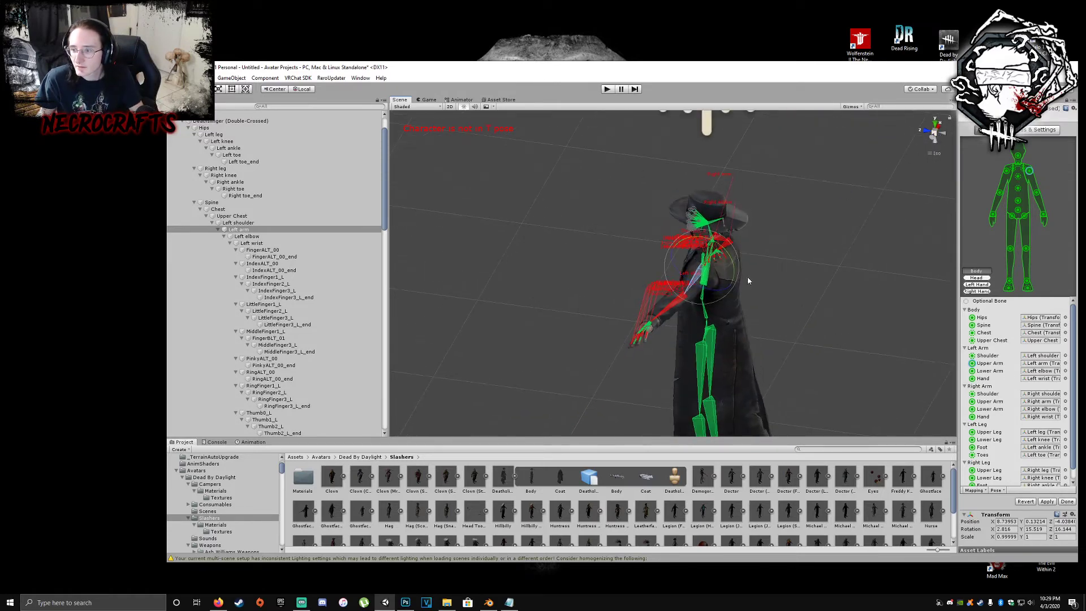
pyautogui.click(747, 280)
pyautogui.scroll(5, 754, 283)
pyautogui.moveTo(749, 291); pyautogui.dragTo(656, 280, button='right')
pyautogui.click(935, 135)
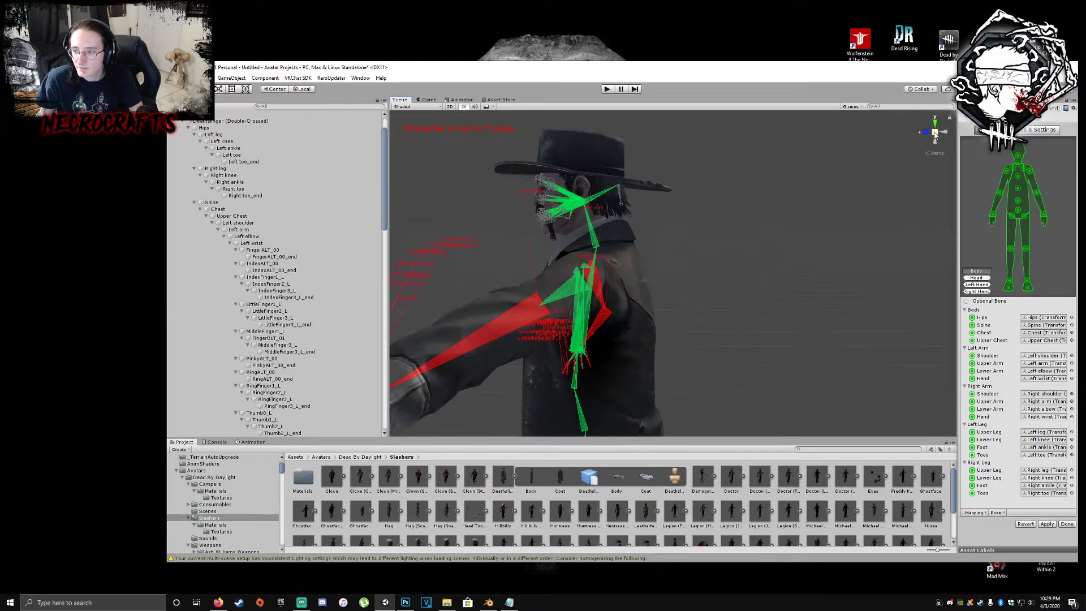
pyautogui.scroll(-7, 701, 280)
pyautogui.moveTo(687, 407); pyautogui.dragTo(747, 351, button='middle')
pyautogui.scroll(3, 721, 325)
pyautogui.scroll(4, 741, 348)
pyautogui.click(729, 343)
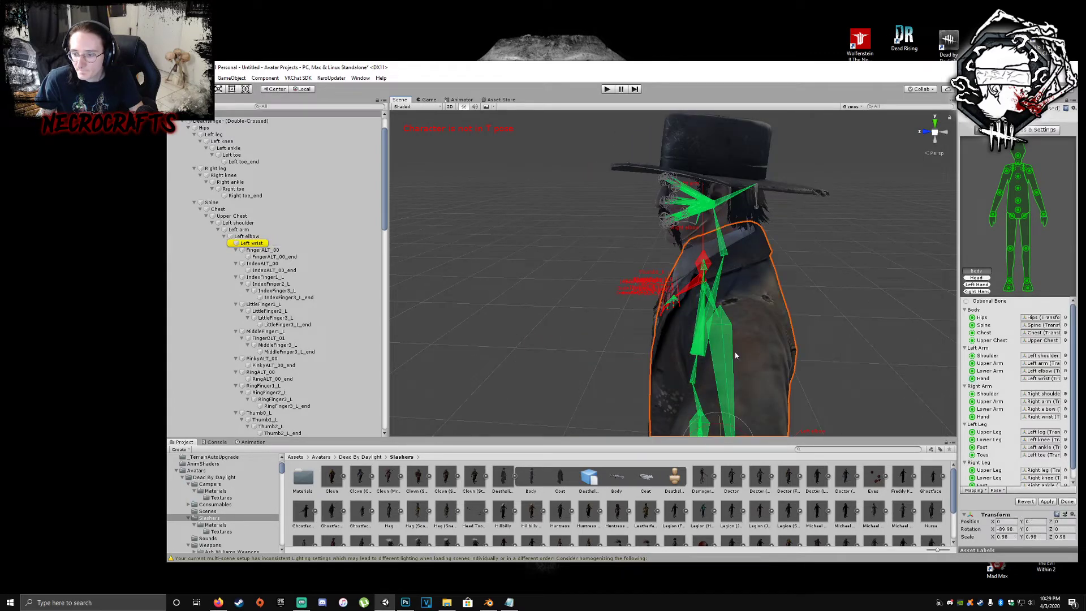
pyautogui.click(727, 351)
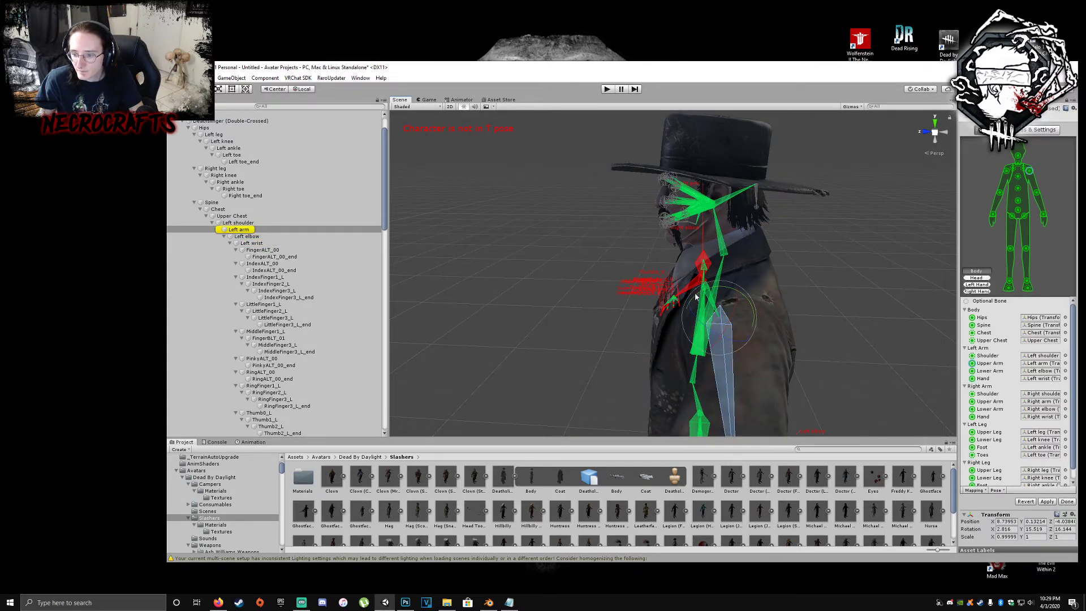
pyautogui.moveTo(779, 360); pyautogui.dragTo(711, 274, button='middle')
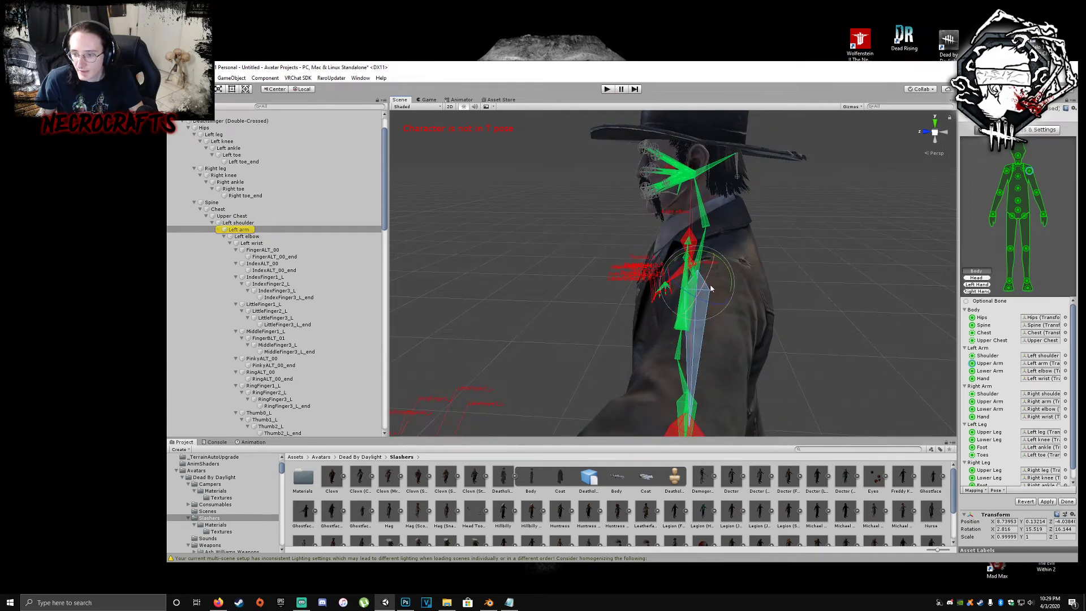
pyautogui.click(681, 291)
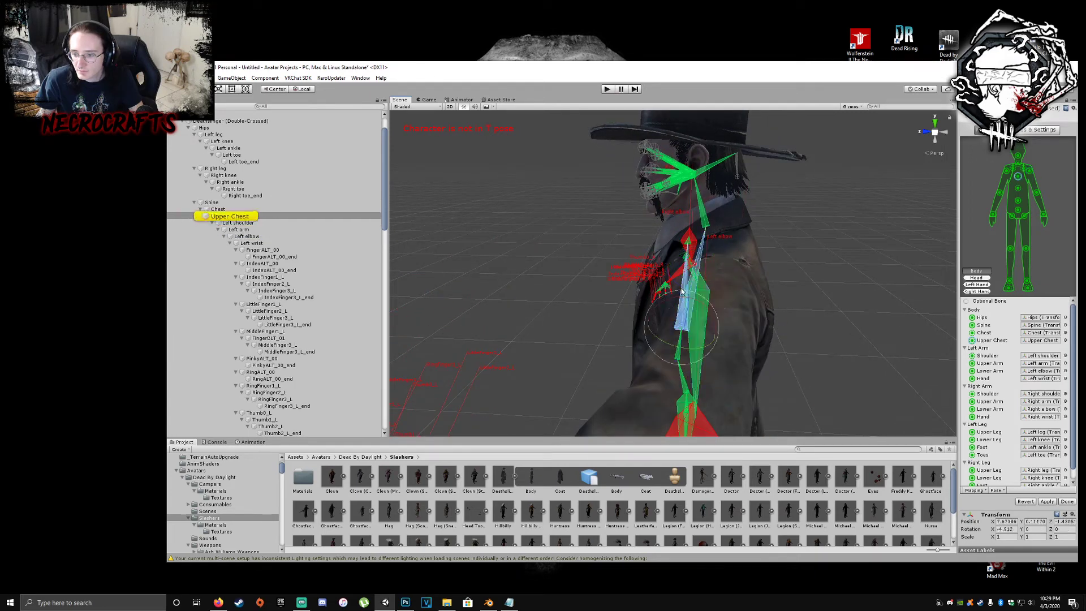
# - Rotate the left elbow bone to straighten the forearm in line with the upper arm
pyautogui.keyDown('alt'); pyautogui.moveTo(679, 289); pyautogui.dragTo(637, 233); pyautogui.keyUp('alt')
pyautogui.click(642, 250)
pyautogui.keyDown('alt'); pyautogui.moveTo(524, 257); pyautogui.dragTo(935, 212); pyautogui.keyUp('alt')
pyautogui.moveTo(656, 272); pyautogui.dragTo(721, 216, button='middle')
pyautogui.keyDown('alt'); pyautogui.moveTo(720, 216); pyautogui.dragTo(460, 301); pyautogui.keyUp('alt')
pyautogui.click(771, 273)
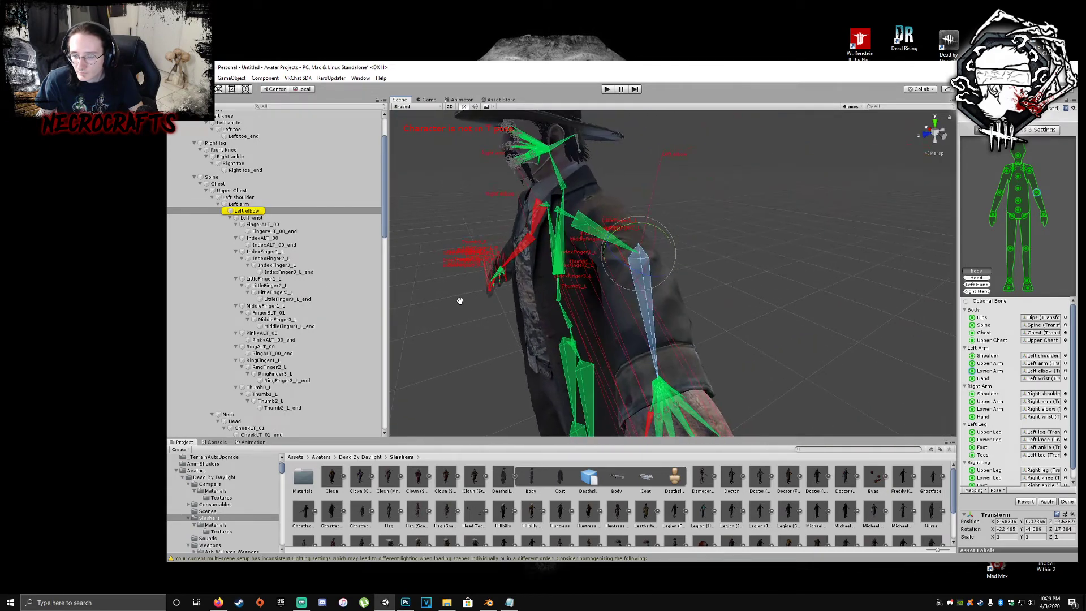
pyautogui.moveTo(661, 250); pyautogui.dragTo(672, 240)
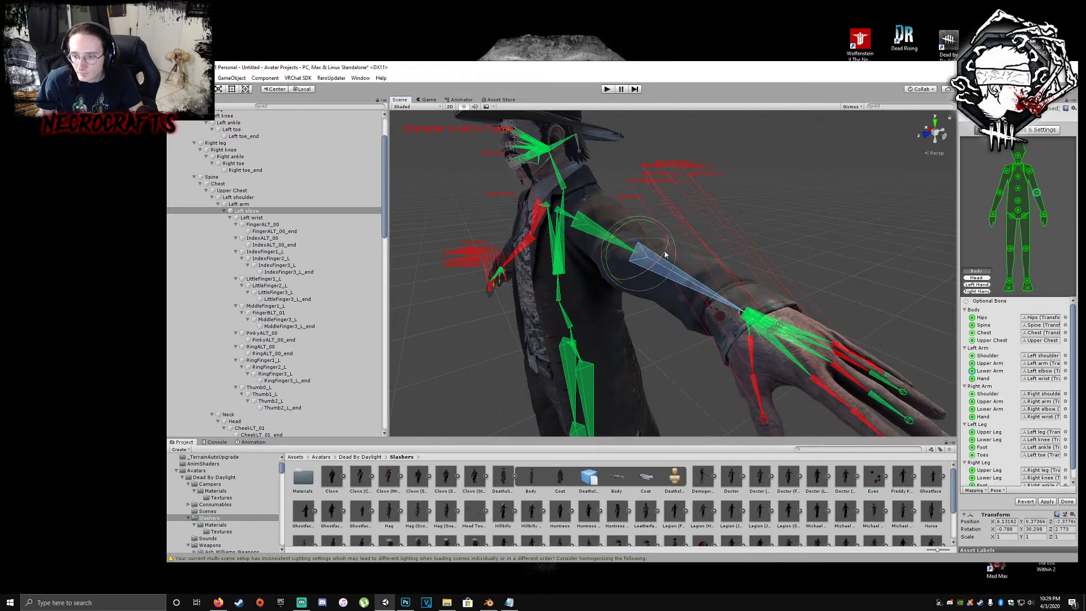
pyautogui.click(656, 340)
pyautogui.keyDown('alt'); pyautogui.moveTo(657, 340); pyautogui.dragTo(547, 318); pyautogui.keyUp('alt')
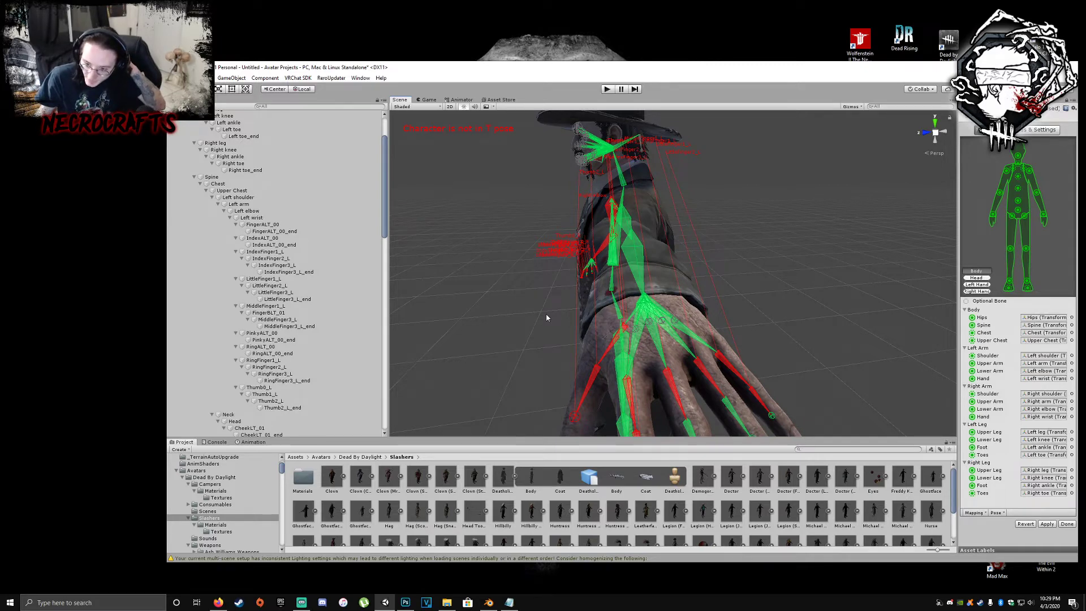
# - Examine the posed left arm and the unposed right arm from the front and the side
pyautogui.moveTo(545, 313); pyautogui.dragTo(690, 272, button='middle')
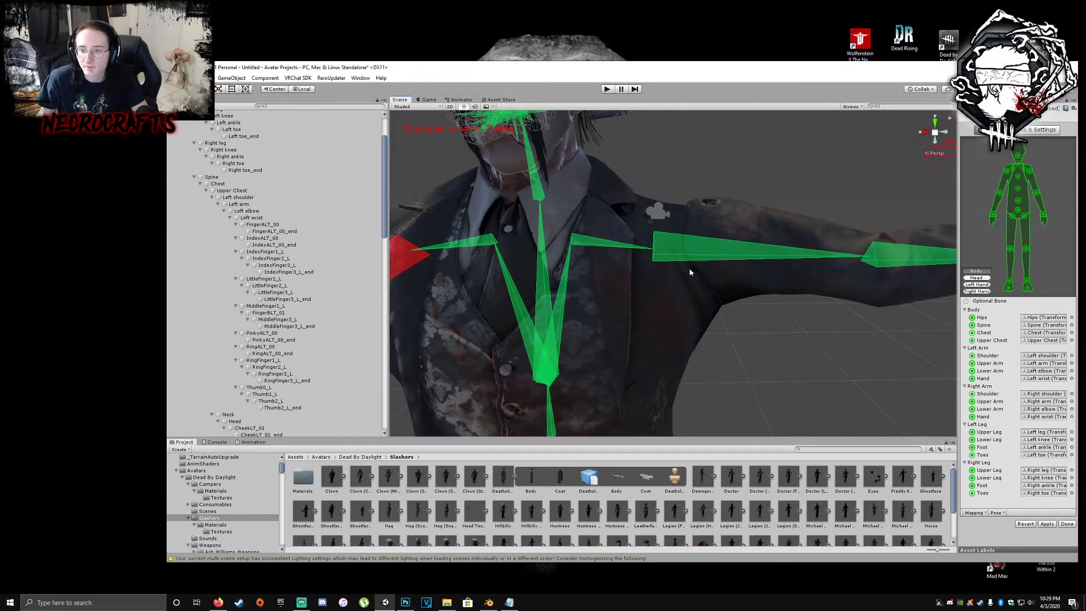
pyautogui.scroll(-3, 689, 272)
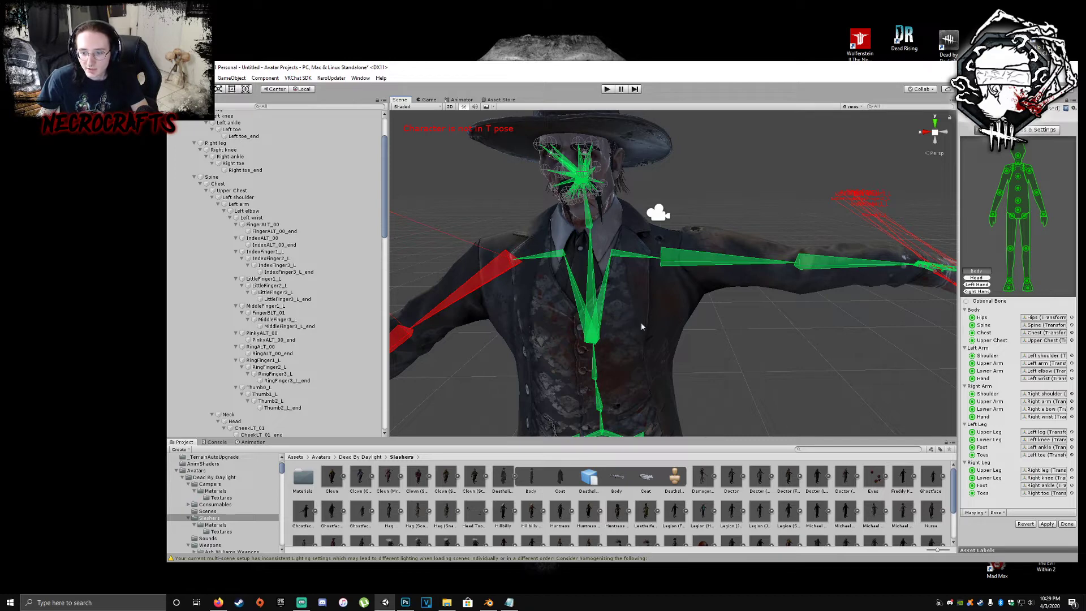
pyautogui.scroll(-4, 641, 327)
pyautogui.moveTo(669, 303); pyautogui.dragTo(663, 259, button='middle')
pyautogui.moveTo(662, 259); pyautogui.dragTo(547, 237, button='right')
pyautogui.moveTo(684, 393); pyautogui.dragTo(681, 281, button='right')
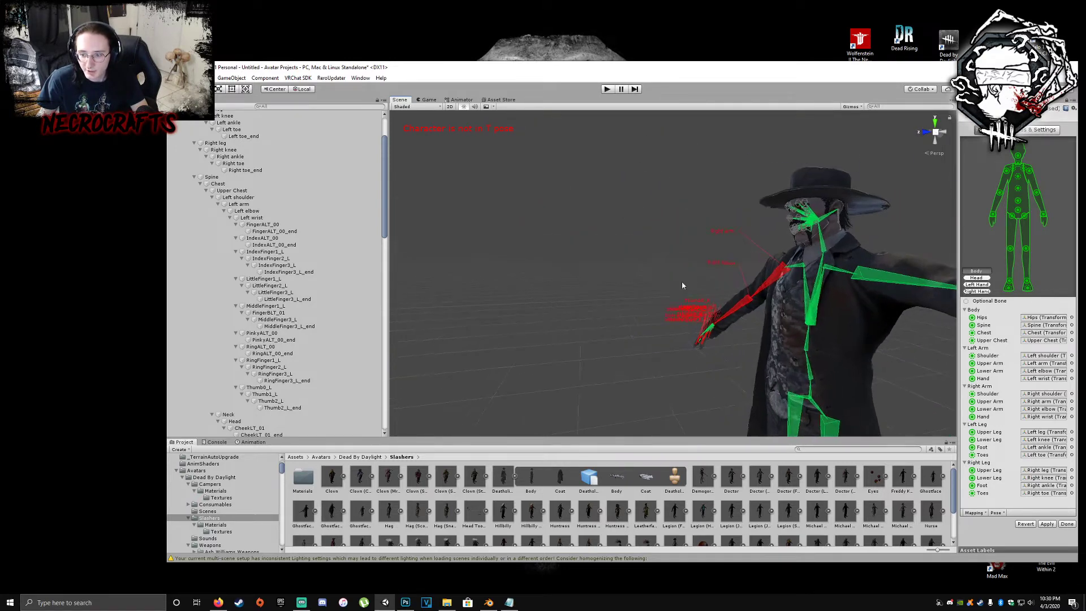
pyautogui.moveTo(681, 281); pyautogui.dragTo(630, 278, button='middle')
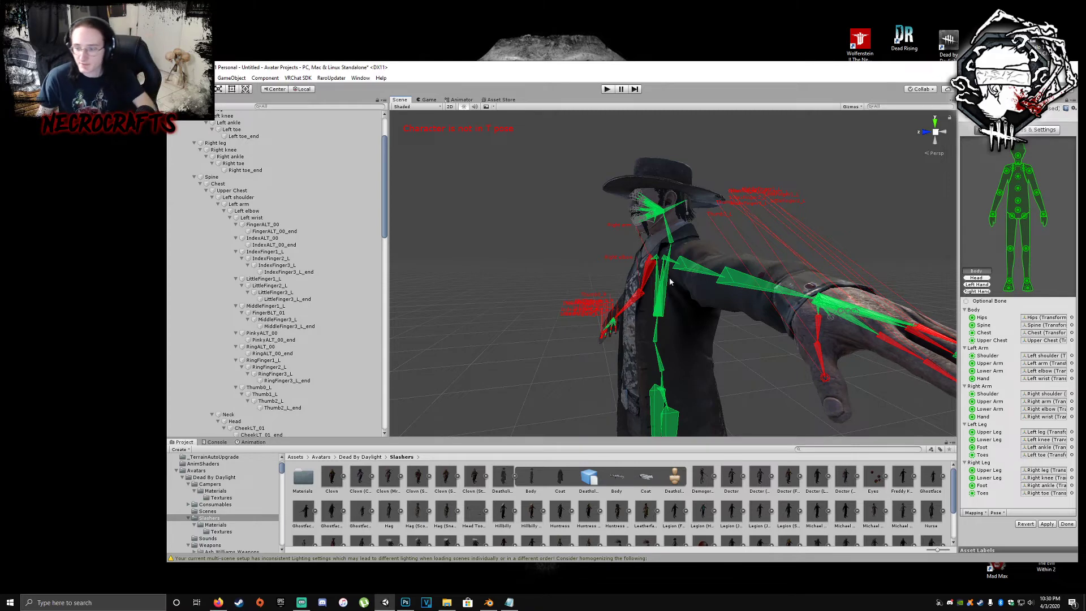
pyautogui.moveTo(630, 281); pyautogui.dragTo(836, 264, button='right')
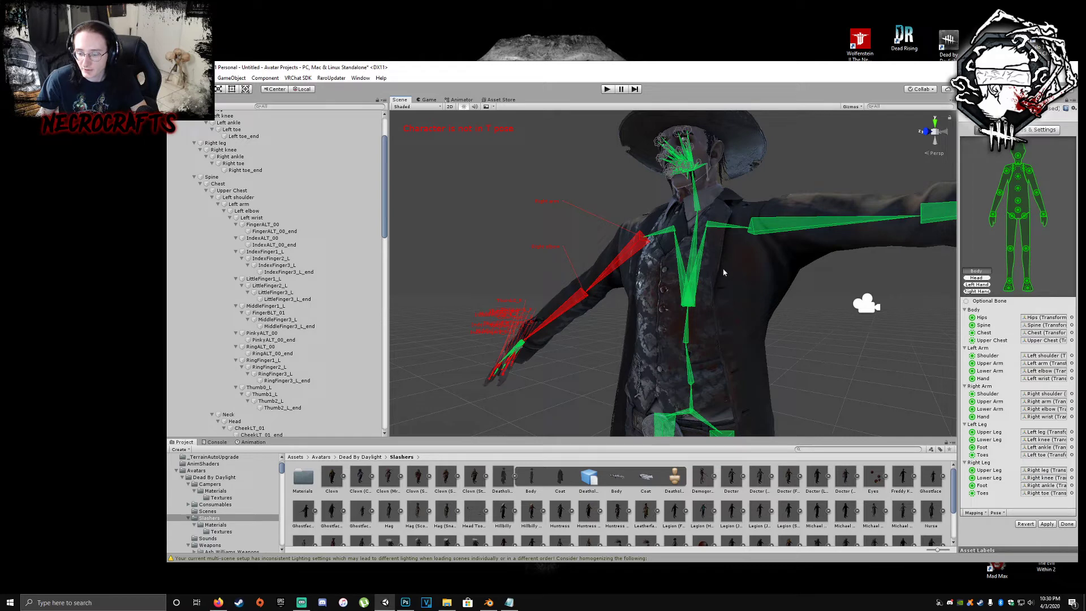
# - Switch to Blender, select the Deathslinger's coat mesh and enter Edit Mode on it
pyautogui.click(489, 602)
pyautogui.rightClick(359, 315)
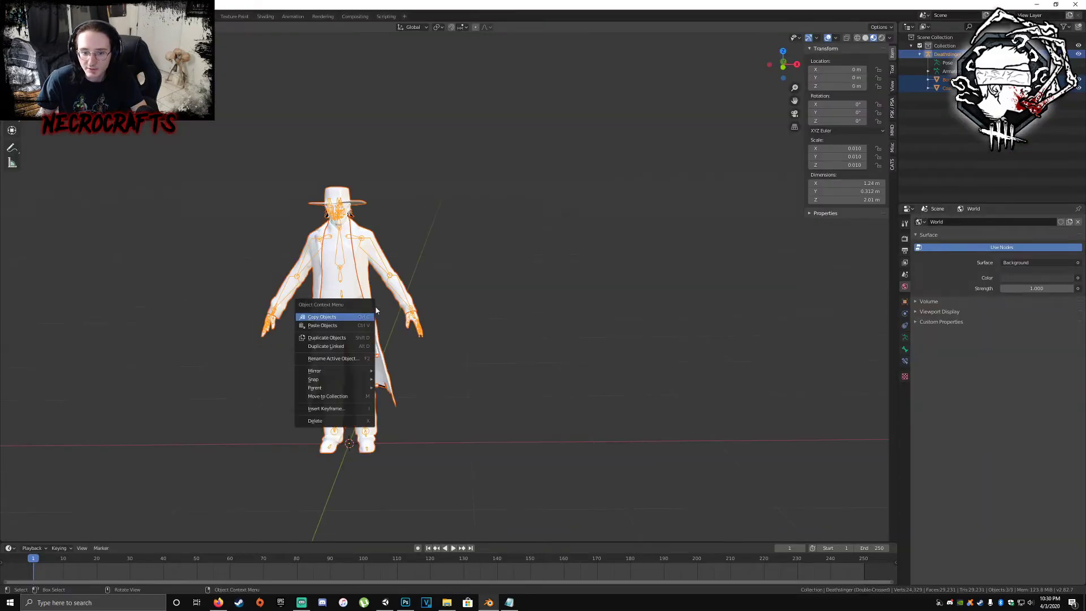
pyautogui.moveTo(442, 264); pyautogui.dragTo(485, 243, button='middle')
pyautogui.click(429, 238)
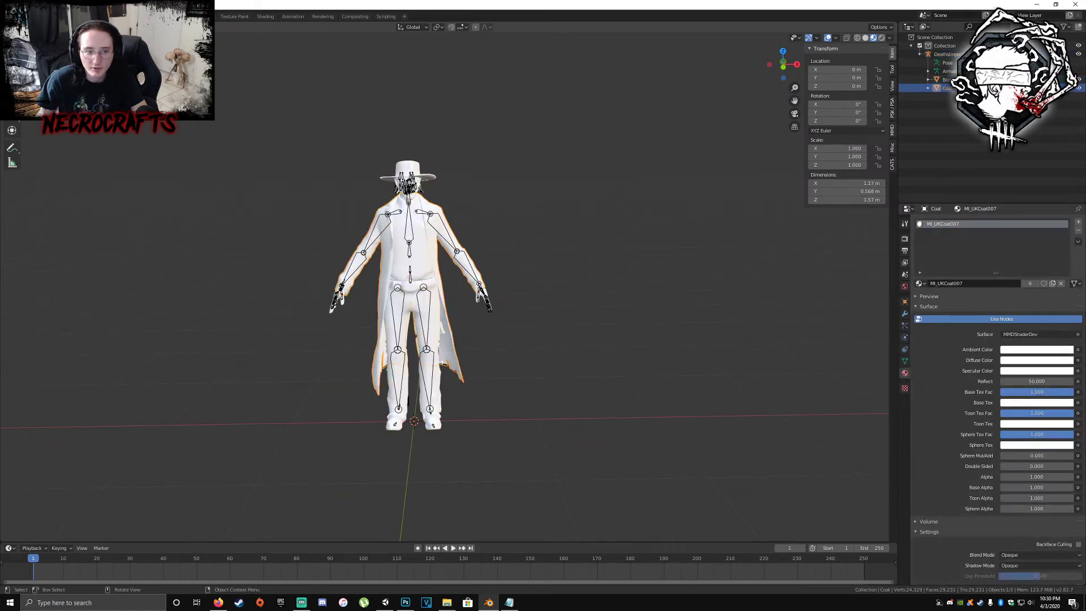
pyautogui.press('Tab')
pyautogui.scroll(1, 393, 236)
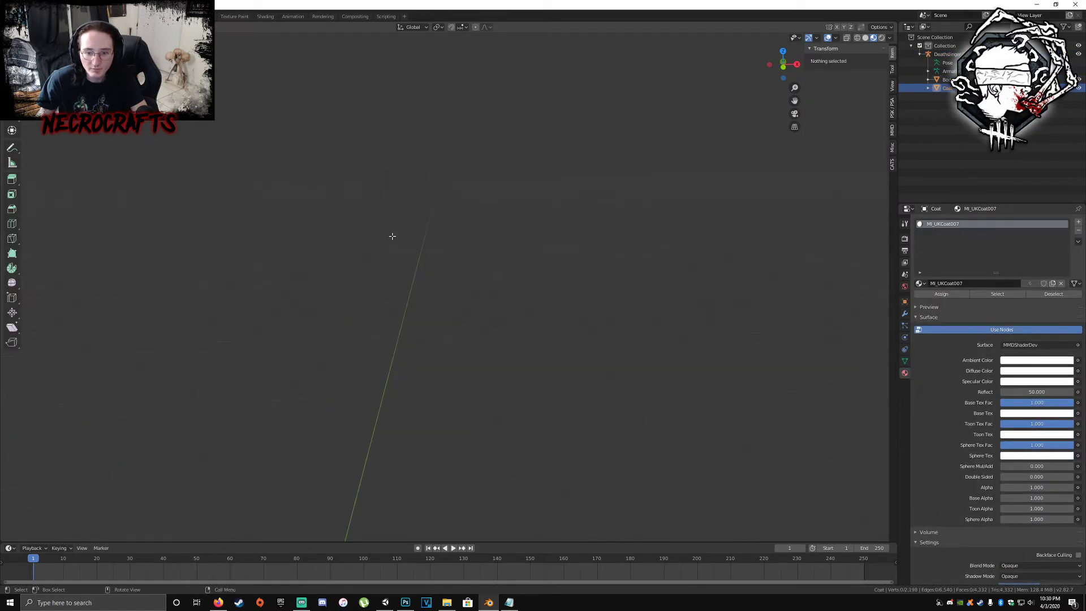
pyautogui.scroll(-1, 393, 236)
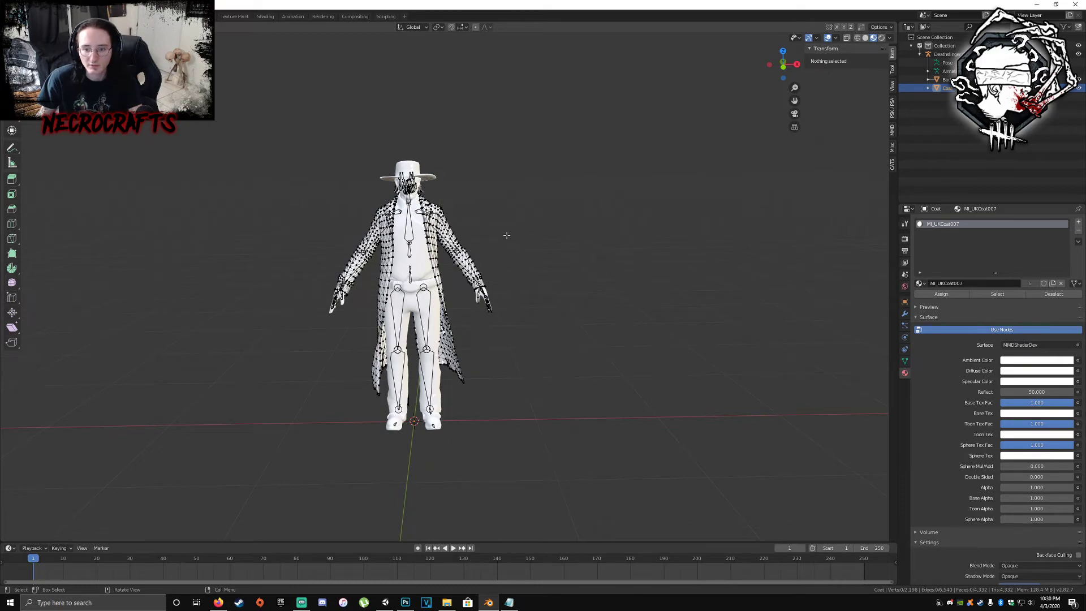
# - Use Walk Navigation to move in close to the coat's right shoulder and chest area
pyautogui.press('F3')
pyautogui.write('walk')
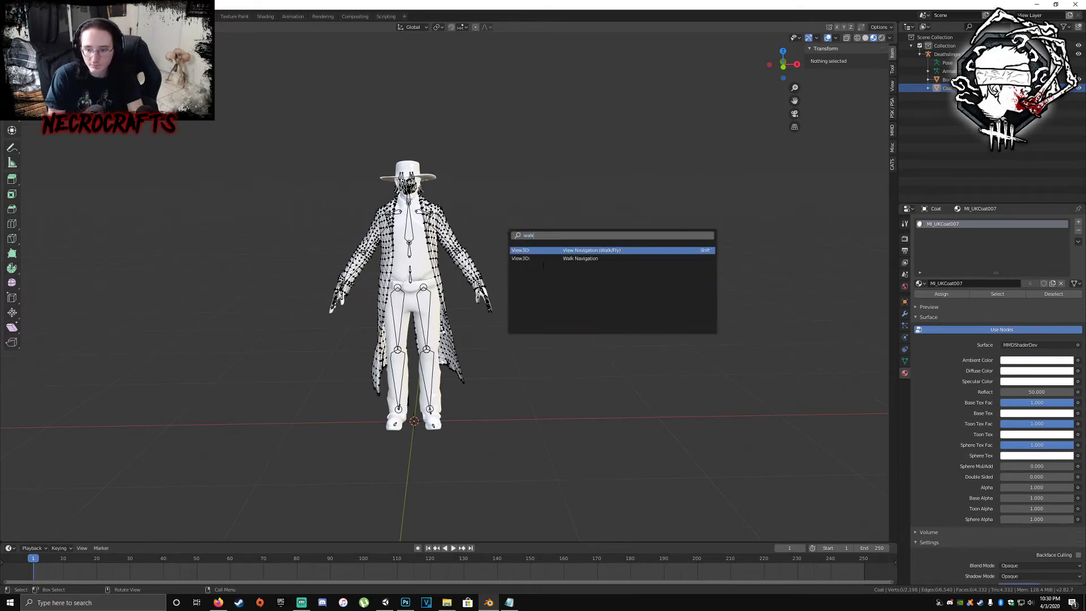
pyautogui.press('Return')
pyautogui.press('w')
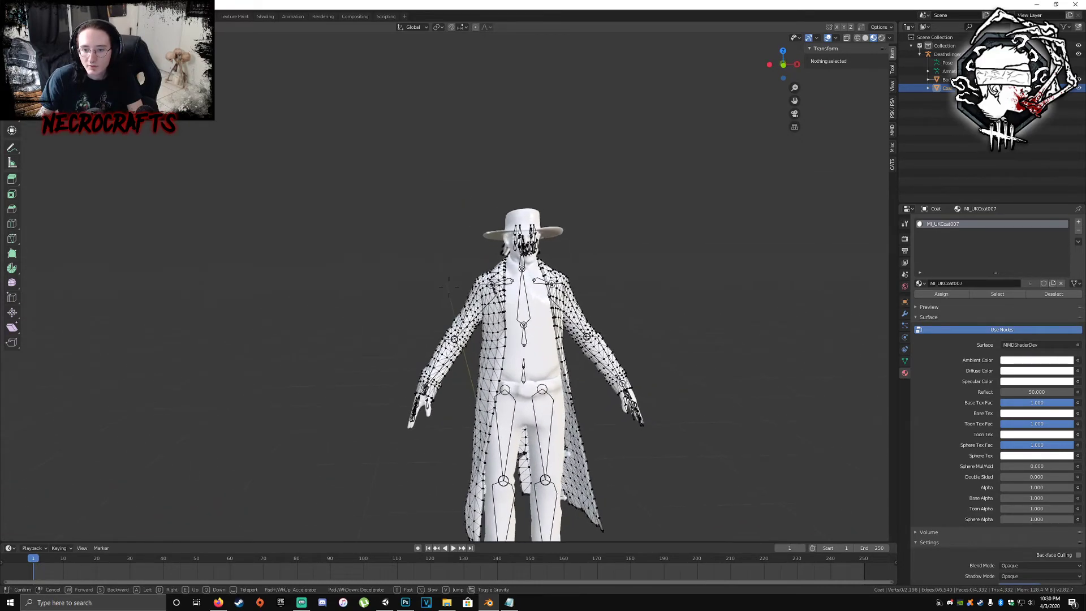
pyautogui.press('w')
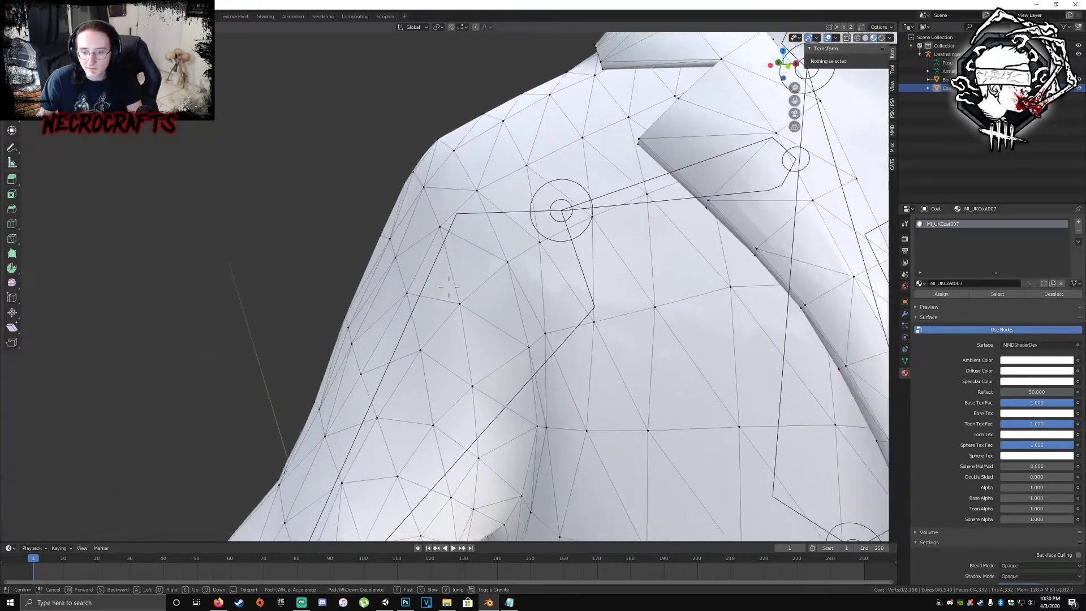
pyautogui.press('s')
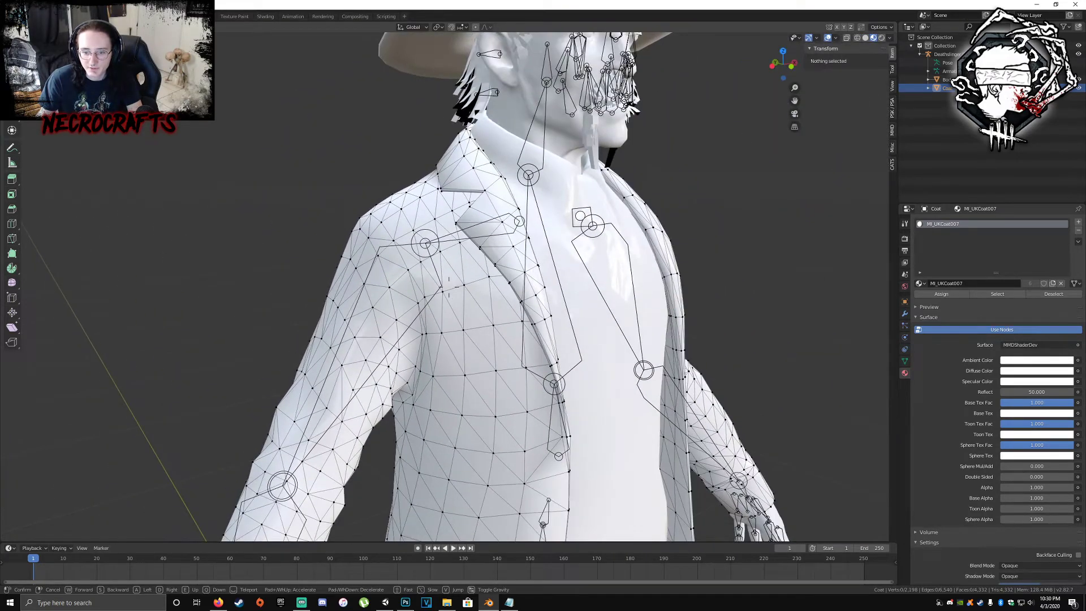
pyautogui.click(448, 286)
# - Inspect the vertex weights of two neighbouring coat vertices below the right shoulder and look over the sleeve
pyautogui.click(482, 294)
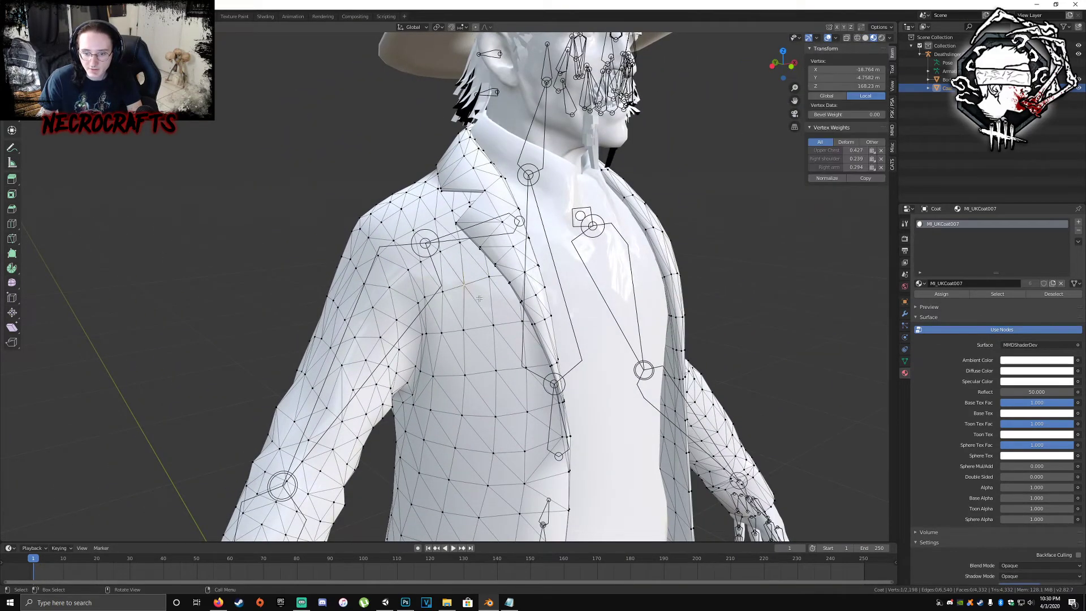
pyautogui.click(490, 306)
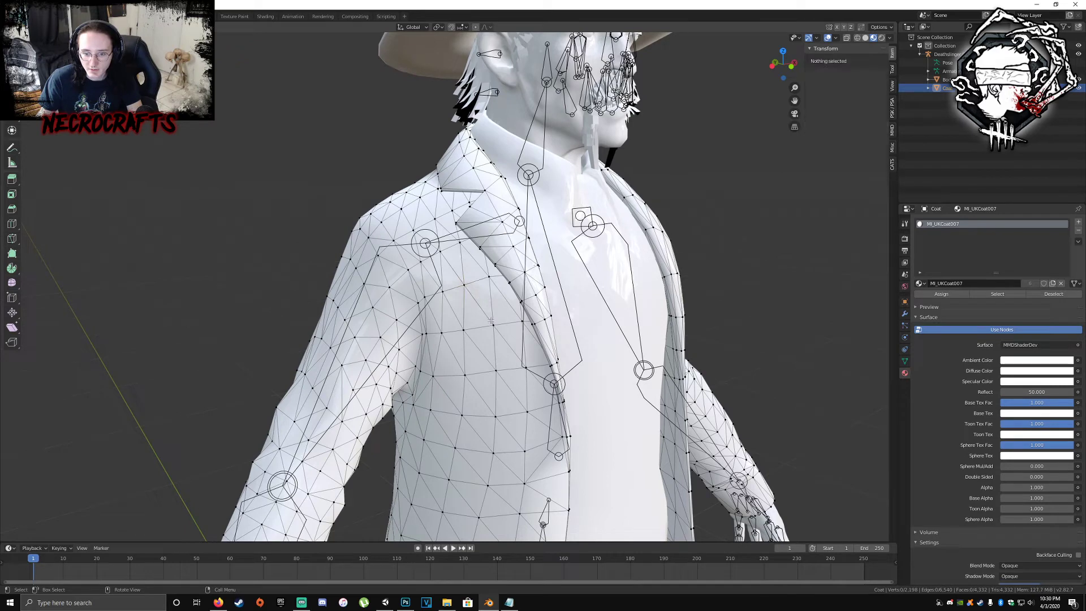
pyautogui.click(483, 286)
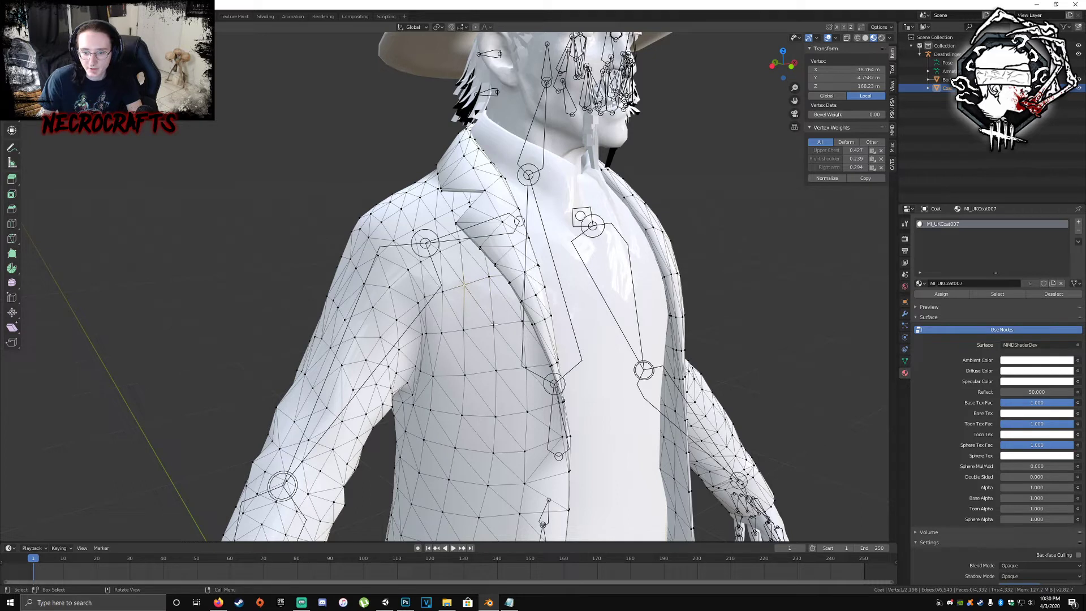
pyautogui.click(468, 327)
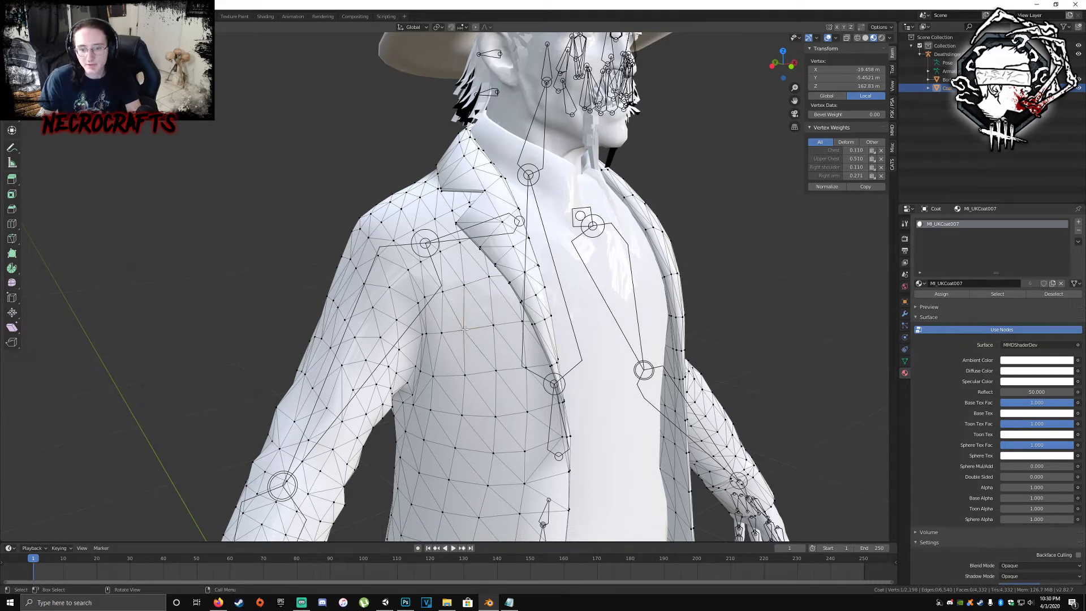
pyautogui.click(463, 289)
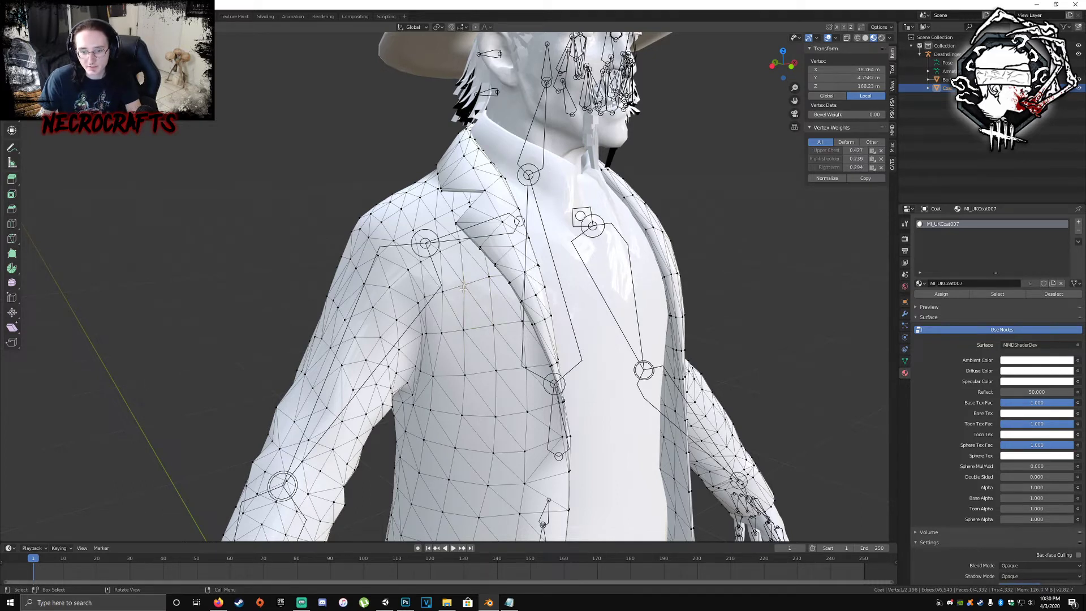
pyautogui.click(463, 330)
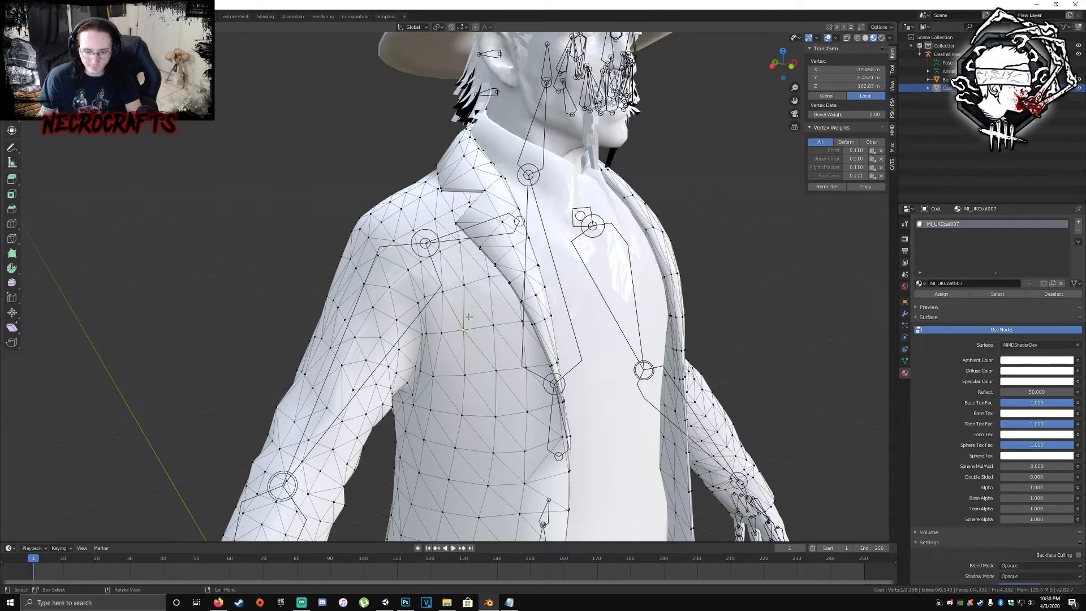
pyautogui.click(463, 287)
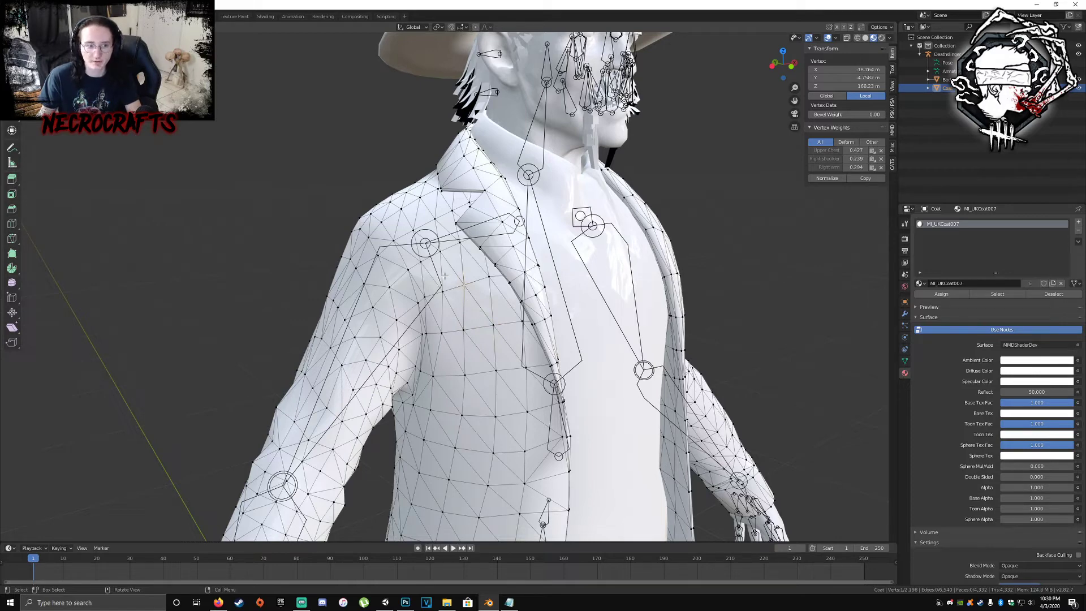
pyautogui.keyDown('shift'); pyautogui.moveTo(502, 335); pyautogui.dragTo(499, 330, button='middle'); pyautogui.keyUp('shift')
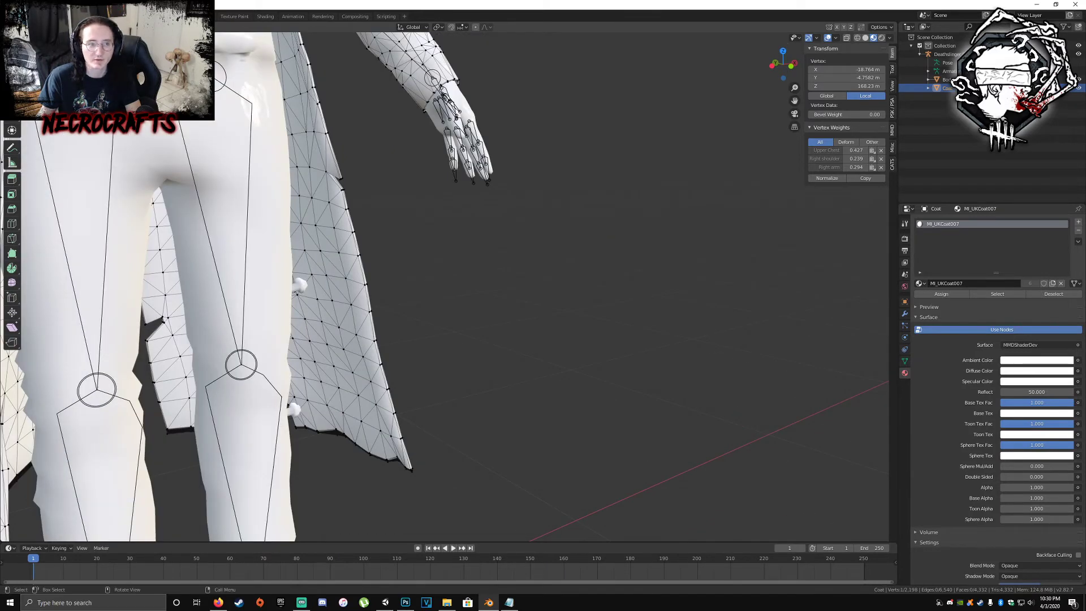
pyautogui.moveTo(215, 155); pyautogui.dragTo(222, 159, button='middle')
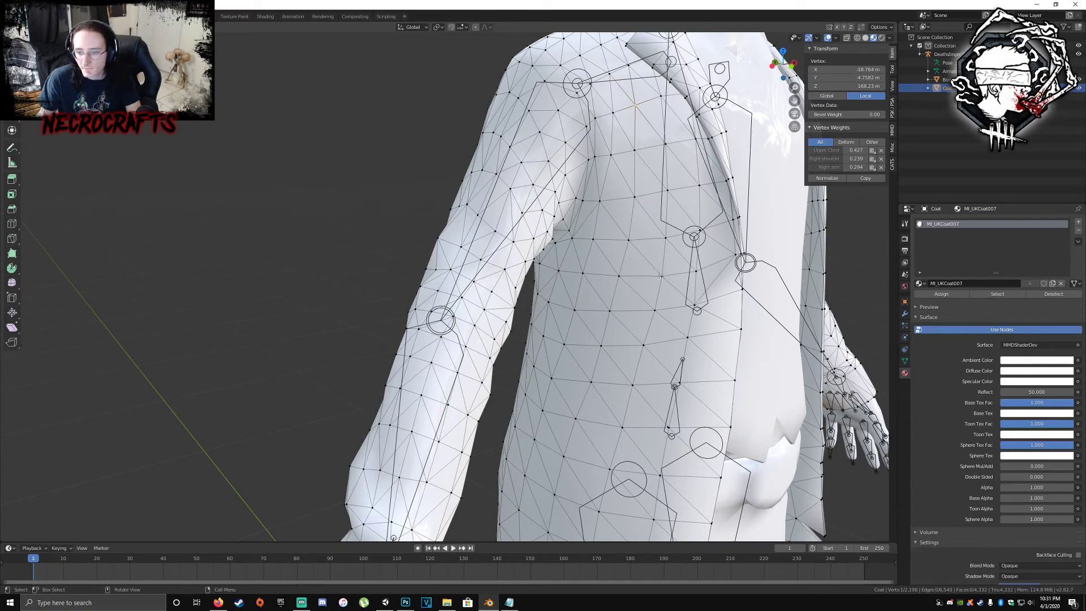
pyautogui.keyDown('shift'); pyautogui.moveTo(521, 305); pyautogui.dragTo(513, 293, button='middle'); pyautogui.keyUp('shift')
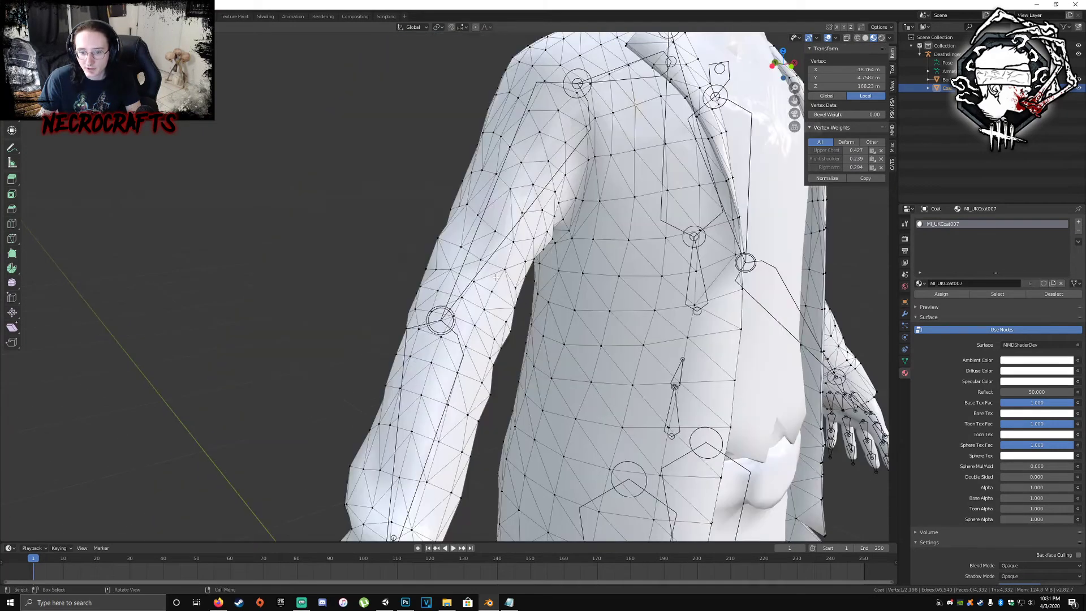
# - Delete a single coat vertex on the right sleeve just above the elbow joint
pyautogui.click(503, 273)
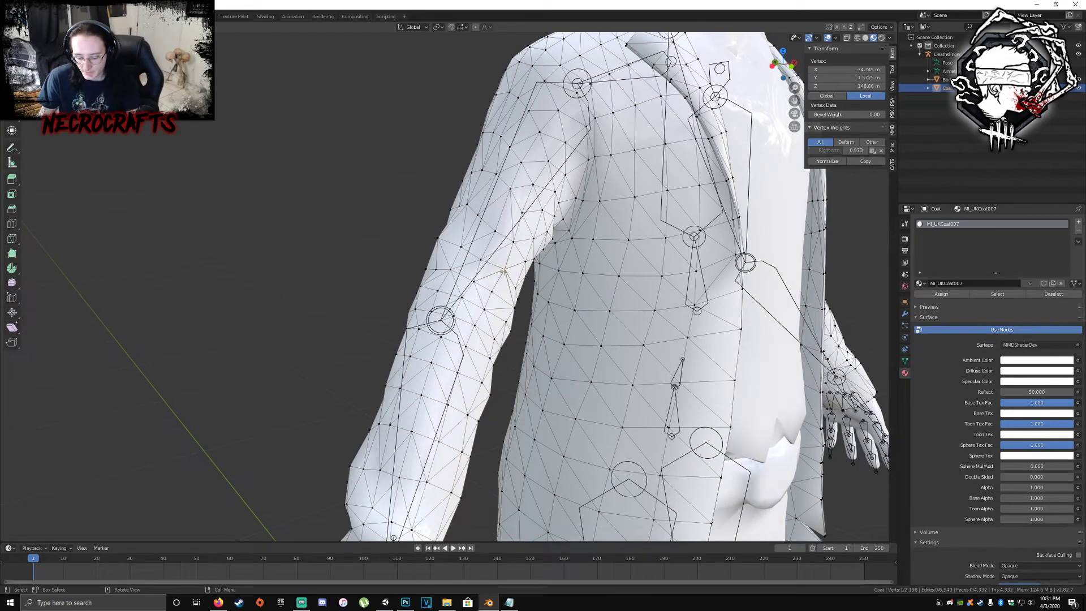
pyautogui.press('x')
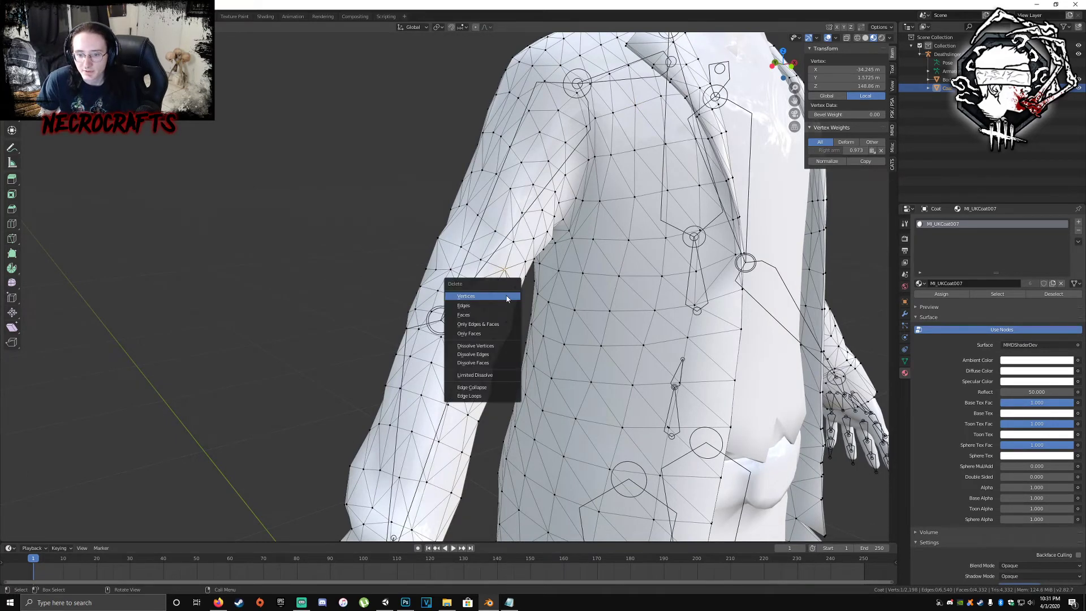
pyautogui.click(492, 298)
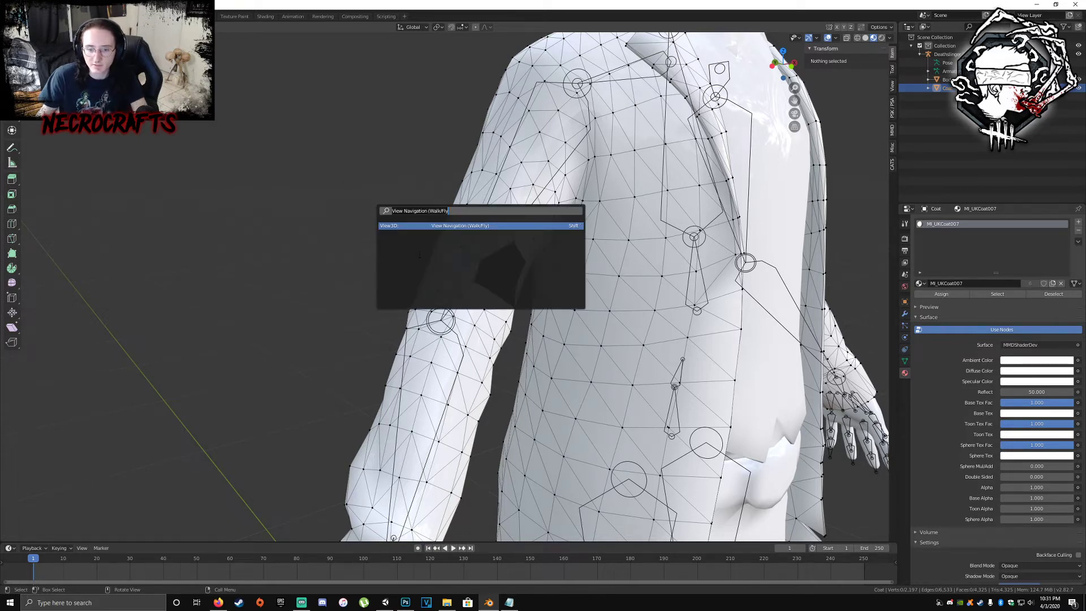
# - Use Walk Navigation to look over the coat's lower part, the legs and the hips from several distances
pyautogui.click(441, 228)
pyautogui.press('s')
pyautogui.press('d')
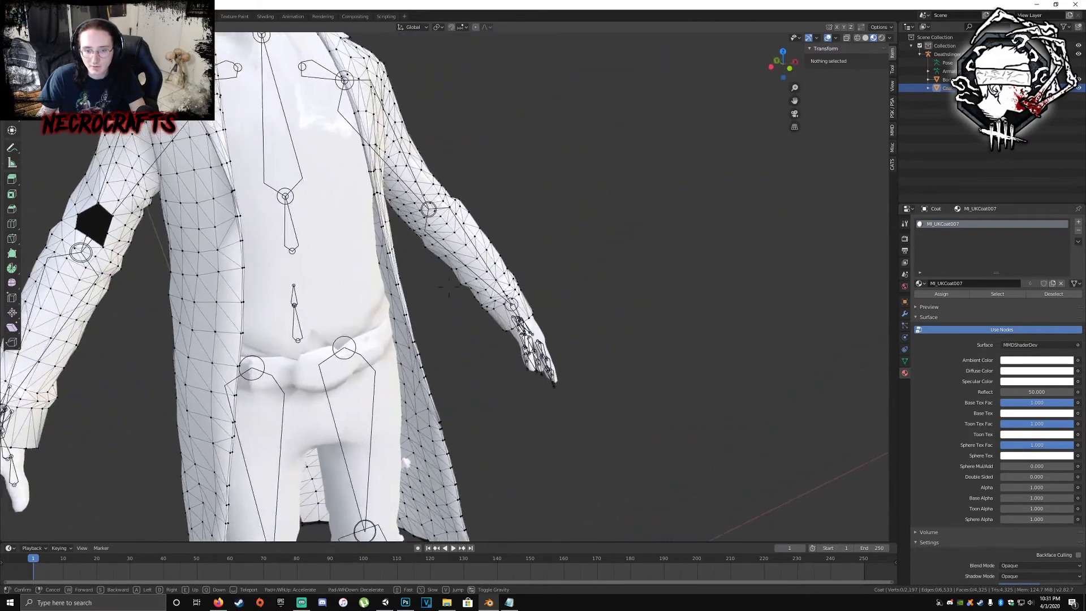
pyautogui.press('s')
pyautogui.press('w')
pyautogui.press('s')
pyautogui.press('d')
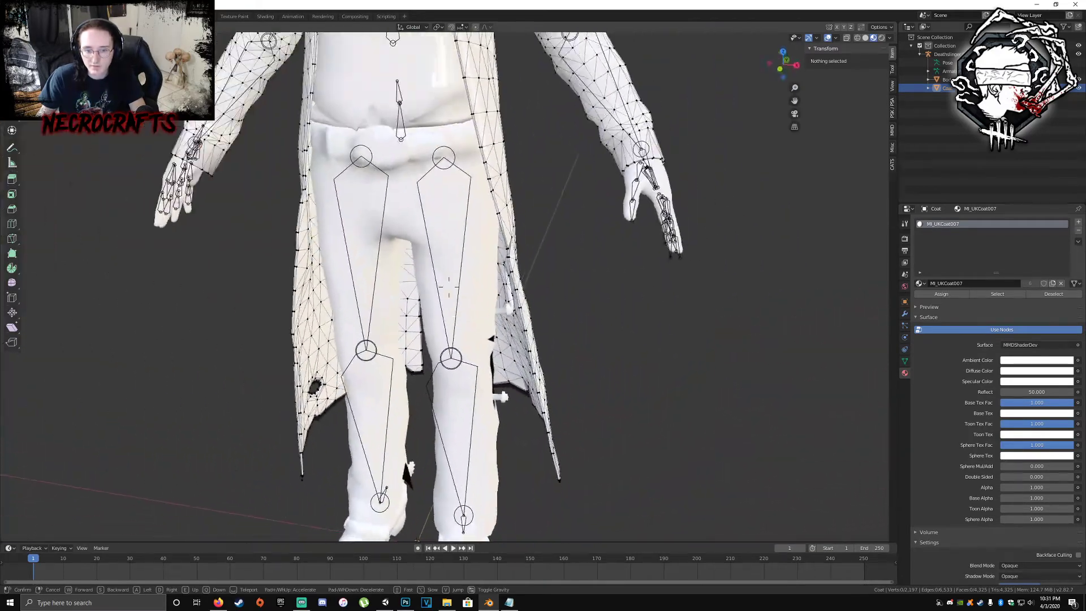
pyautogui.press('w')
pyautogui.press('s')
pyautogui.press('w')
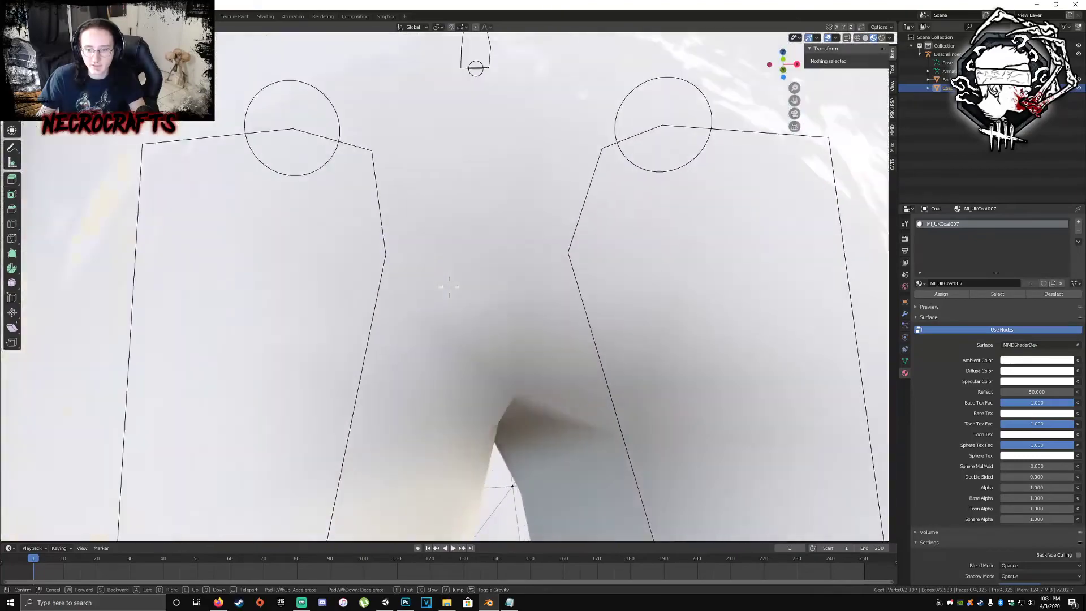
pyautogui.press('s')
pyautogui.press('w')
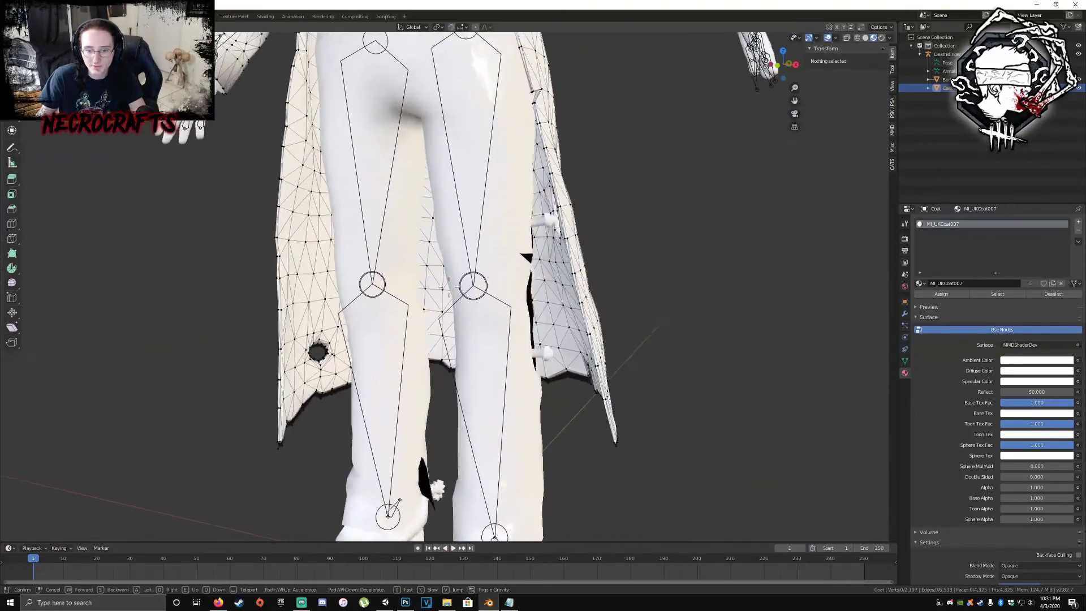
pyautogui.press('w')
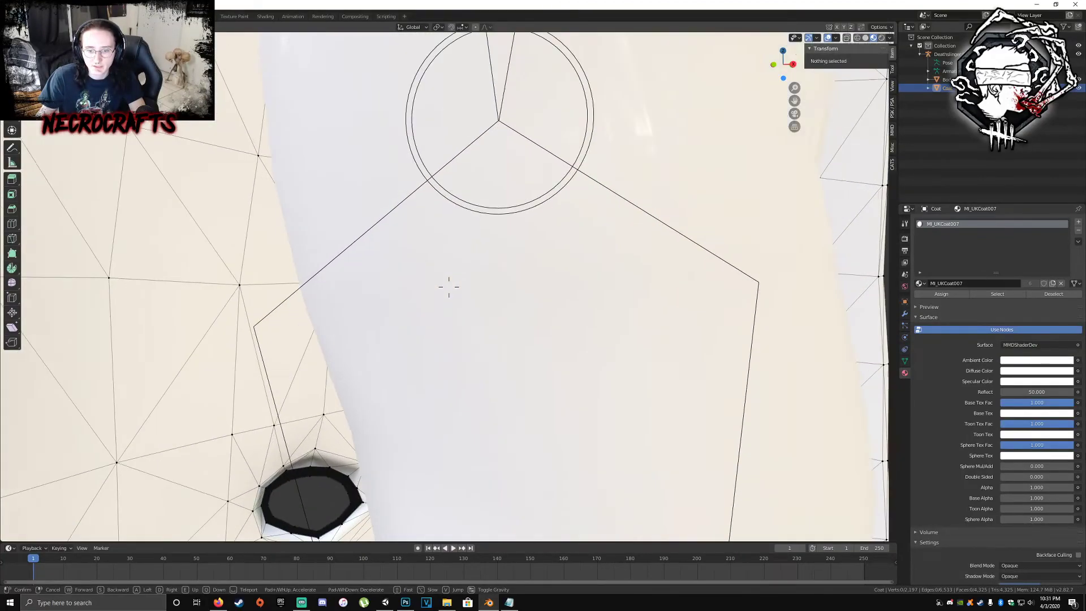
pyautogui.press('s')
pyautogui.press('w')
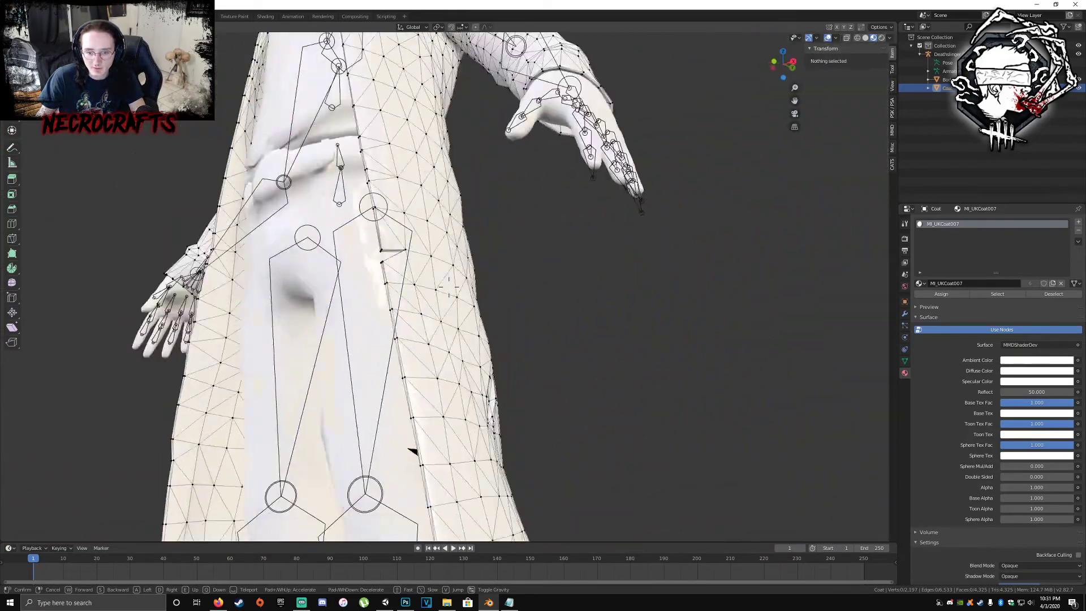
pyautogui.press('w')
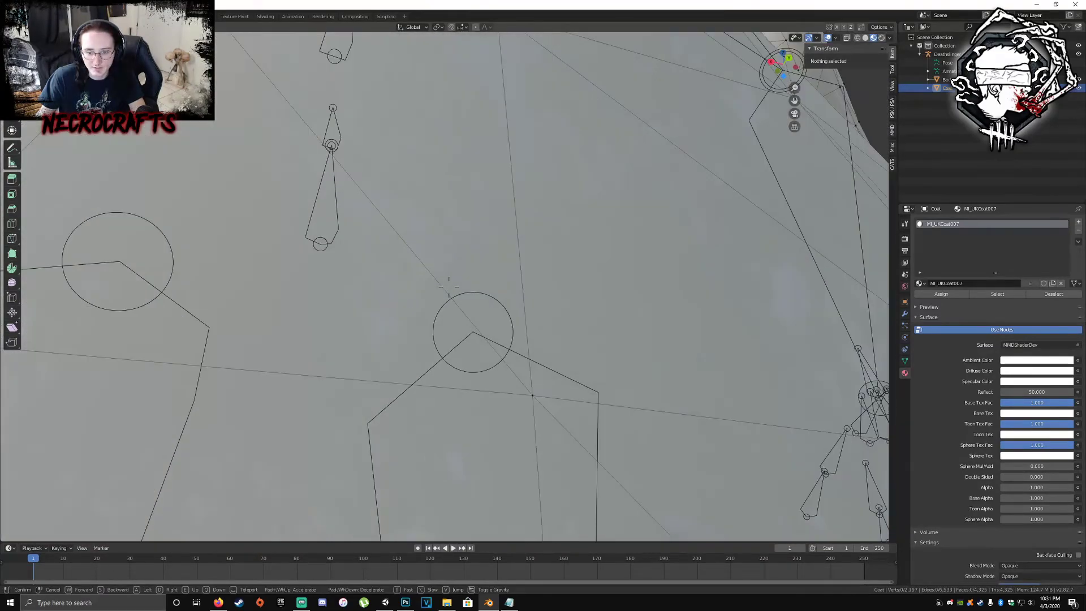
# - Examine the hole in the right sleeve against the whole coat, ending with a close view of the hole
pyautogui.press('s')
pyautogui.press('w')
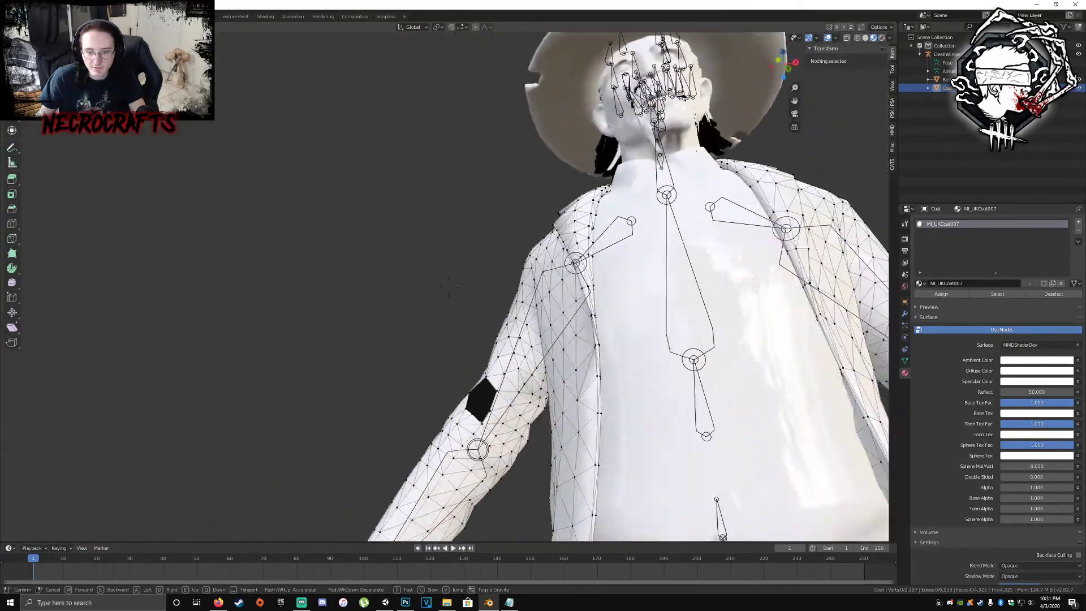
pyautogui.press('s')
pyautogui.press('w')
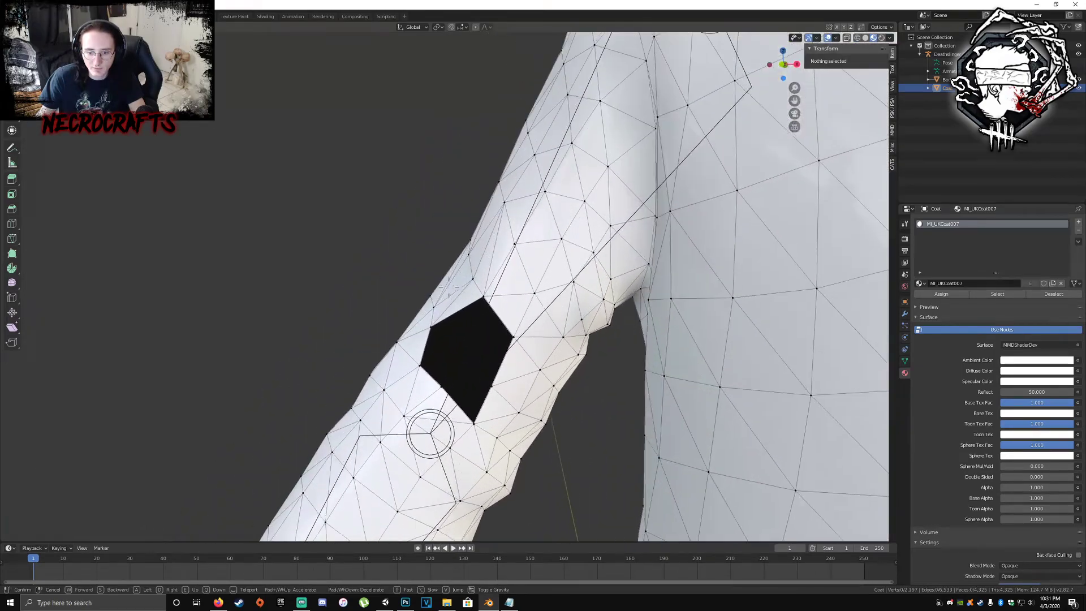
pyautogui.press('s')
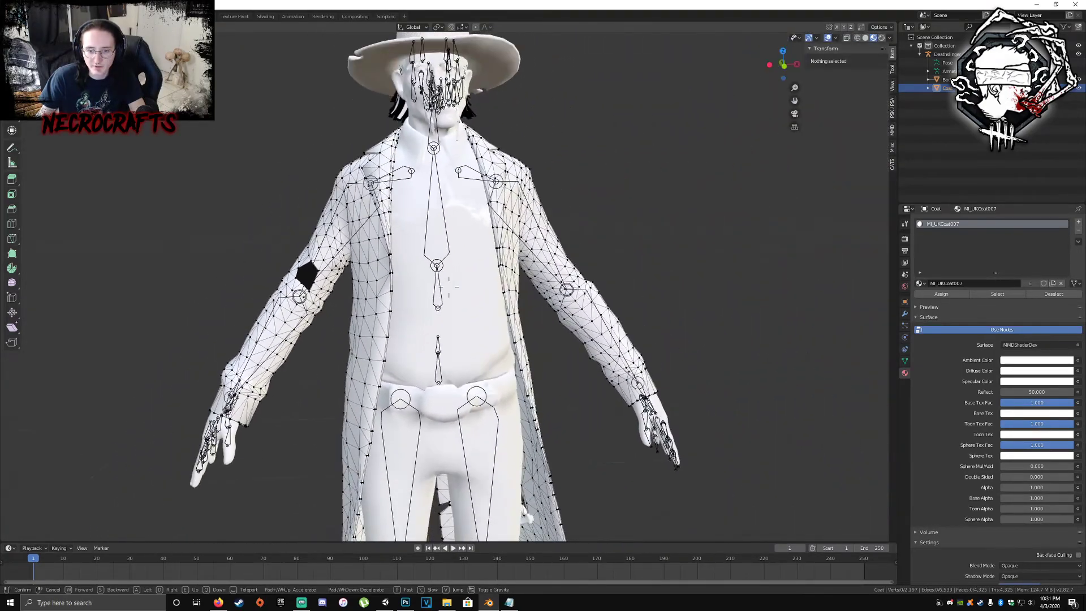
pyautogui.press('w')
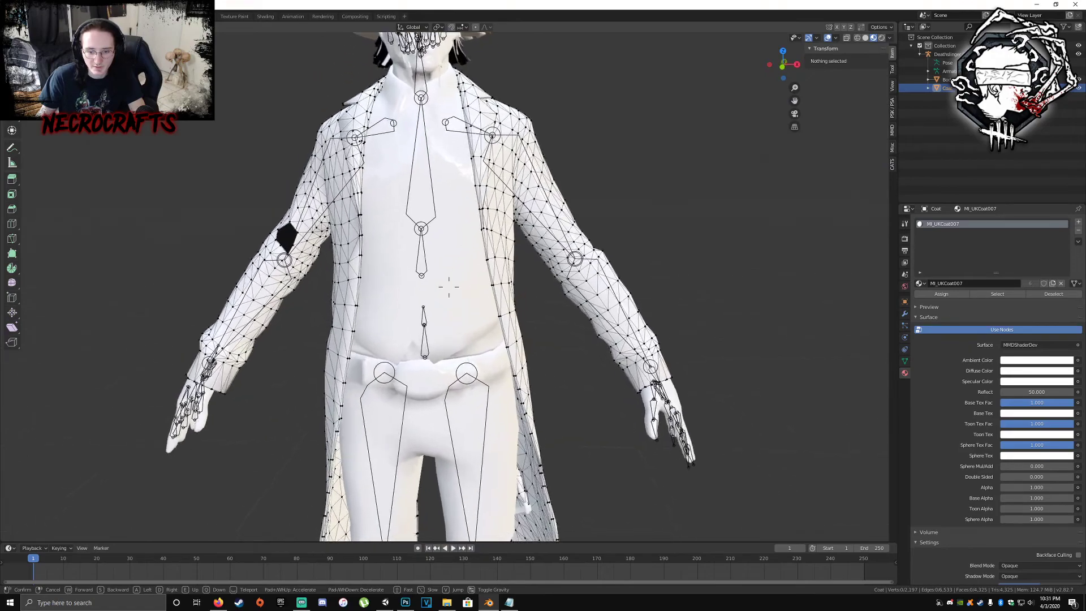
pyautogui.press('w')
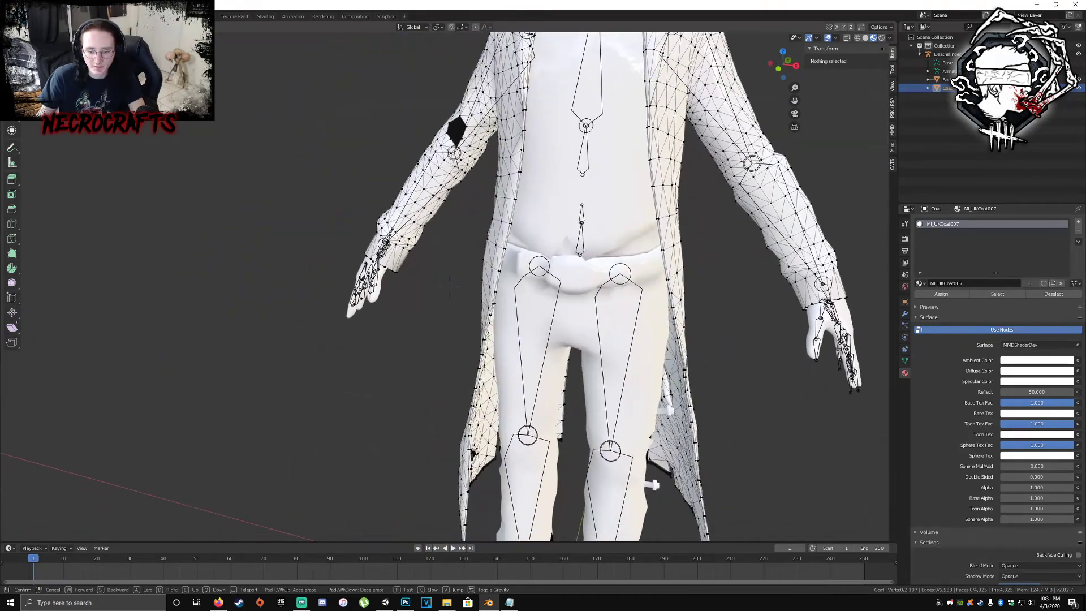
pyautogui.press('s')
pyautogui.press('w')
pyautogui.press('d')
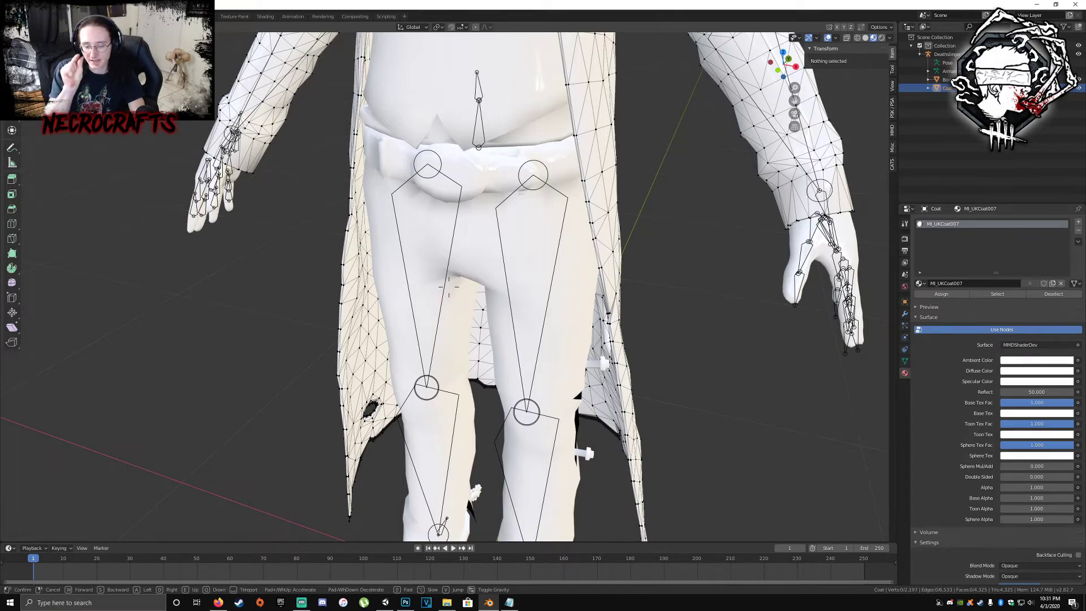
pyautogui.press('w')
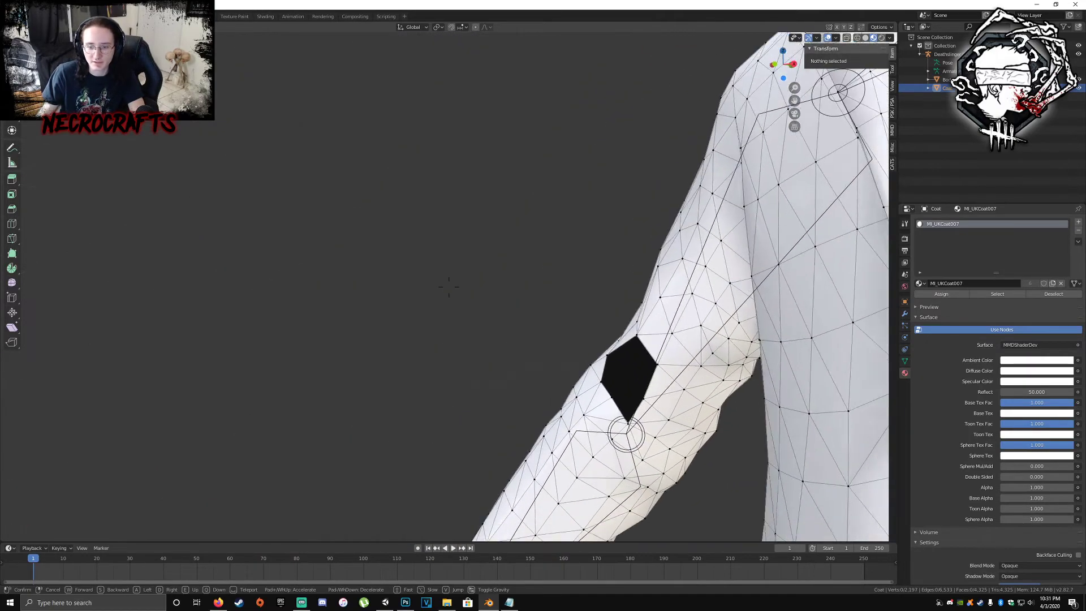
pyautogui.press('s')
pyautogui.press('w')
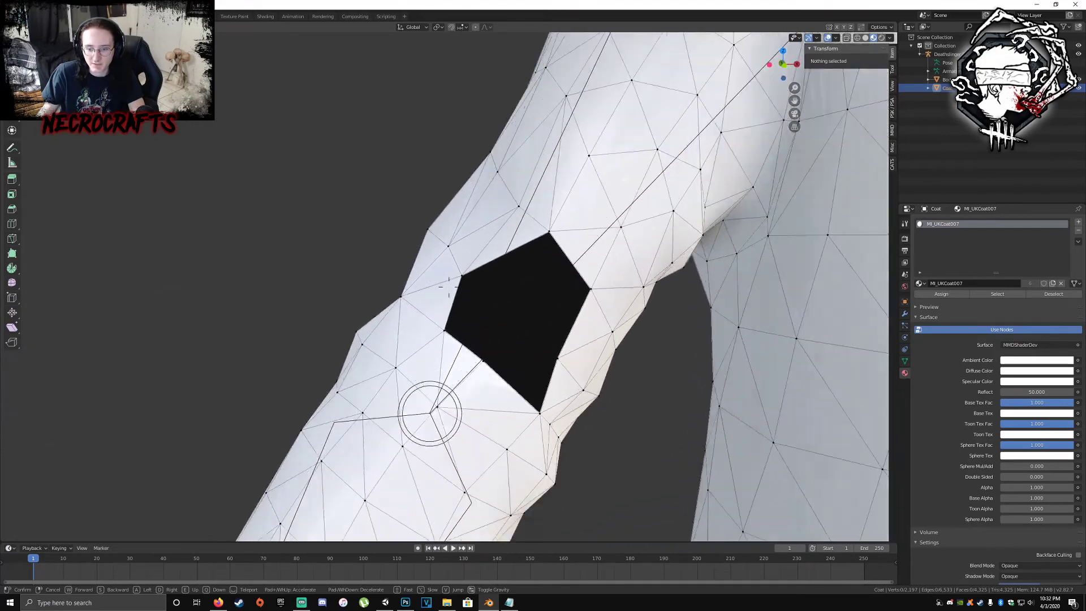
pyautogui.press('s')
pyautogui.press('w')
pyautogui.click(449, 286)
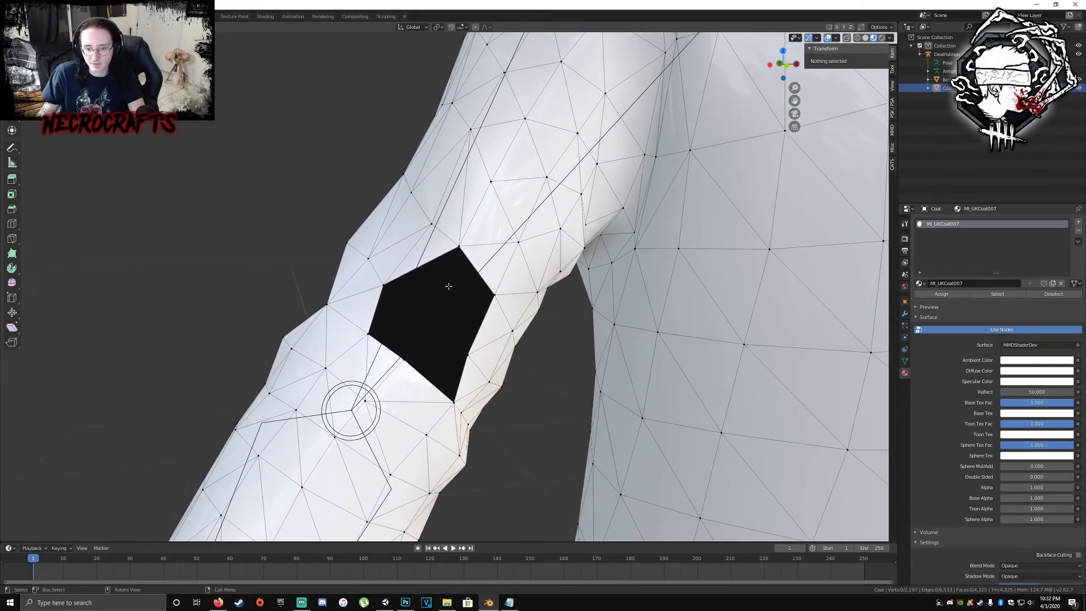
# - Try to connect vertices from the upper corner of the right sleeve's hole, and undo the attempt
pyautogui.click(459, 247)
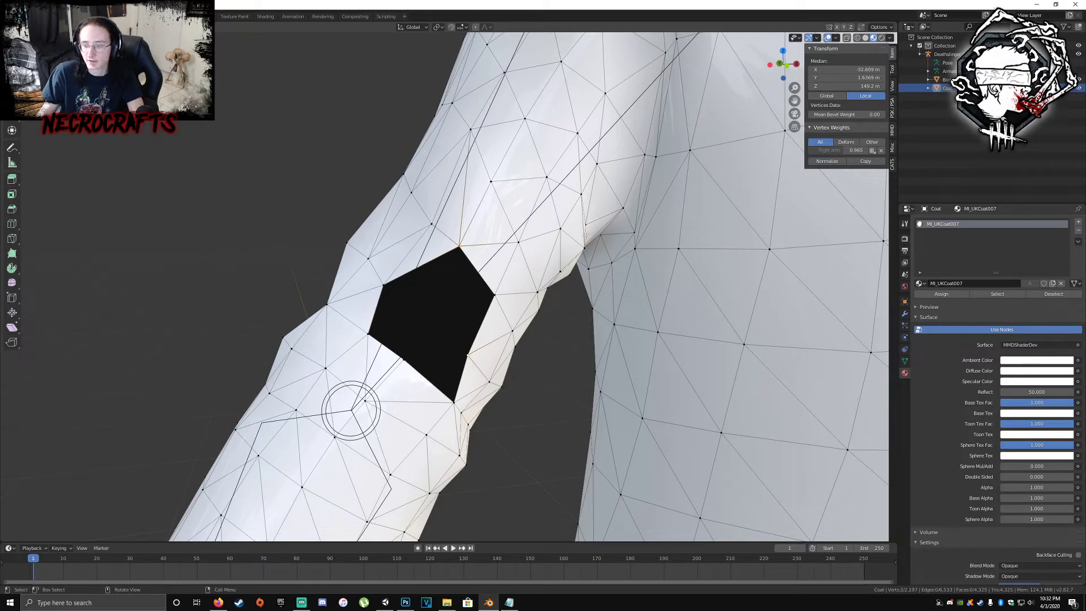
pyautogui.press('j')
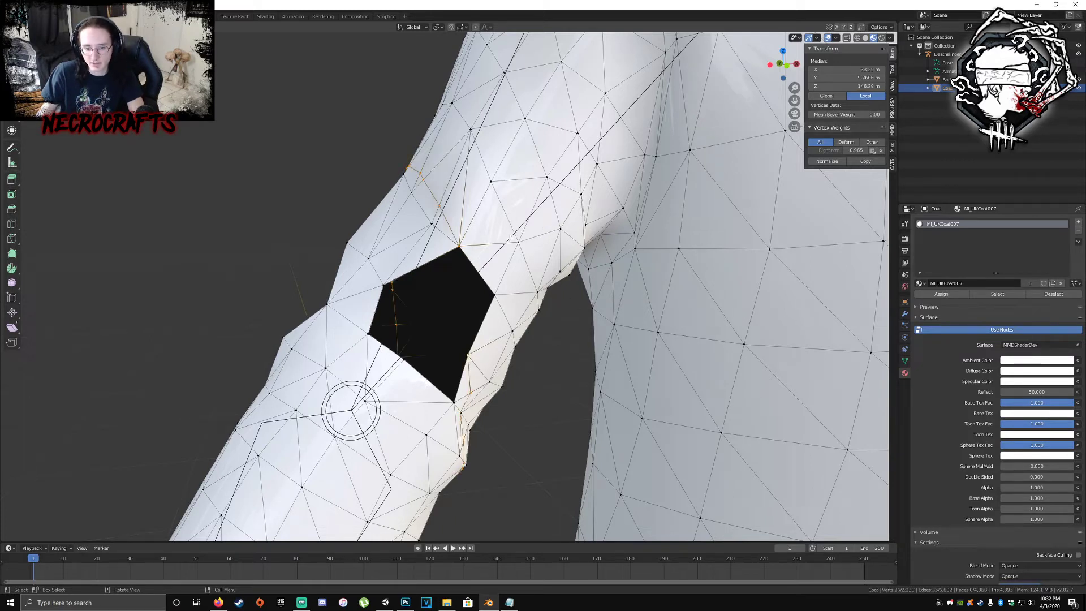
pyautogui.hotkey('ctrl', 'z')
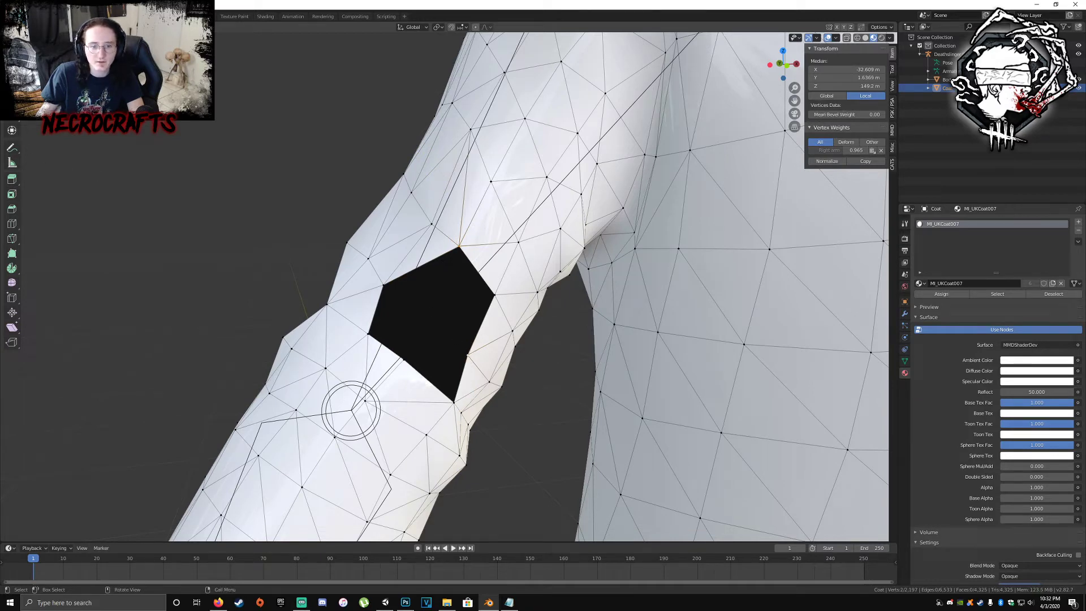
# - Switch from Blender back to Unity and examine the shoulder and arm bones from the side
pyautogui.scroll(2, 638, 334)
pyautogui.scroll(-3, 642, 331)
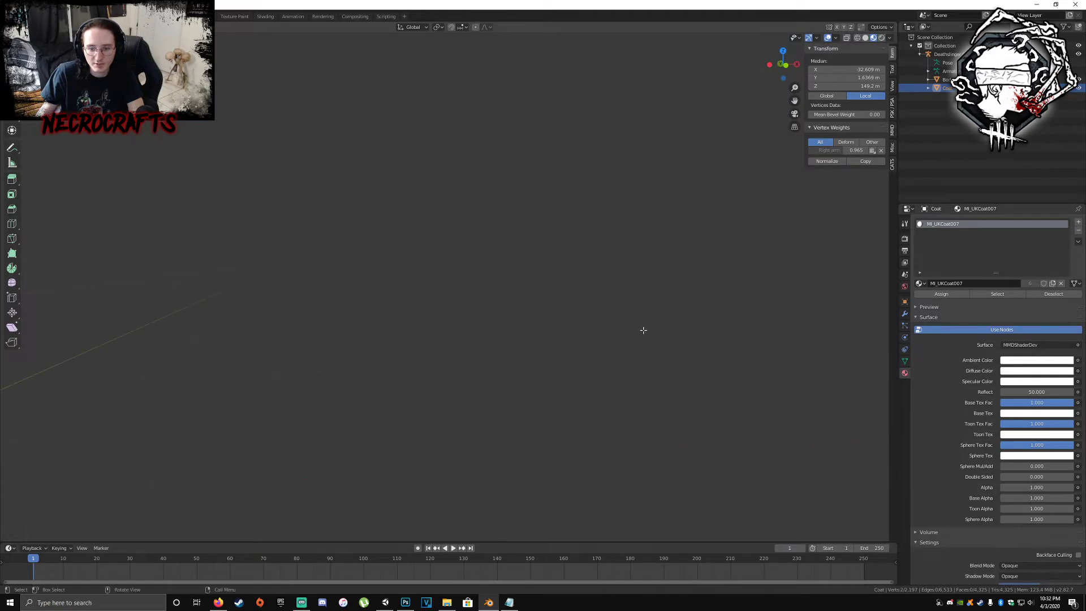
pyautogui.scroll(2, 533, 323)
pyautogui.moveTo(413, 307)
pyautogui.mouseDown(button='middle')
pyautogui.moveTo(447, 308)
pyautogui.moveTo(418, 308)
pyautogui.mouseUp(button='middle')
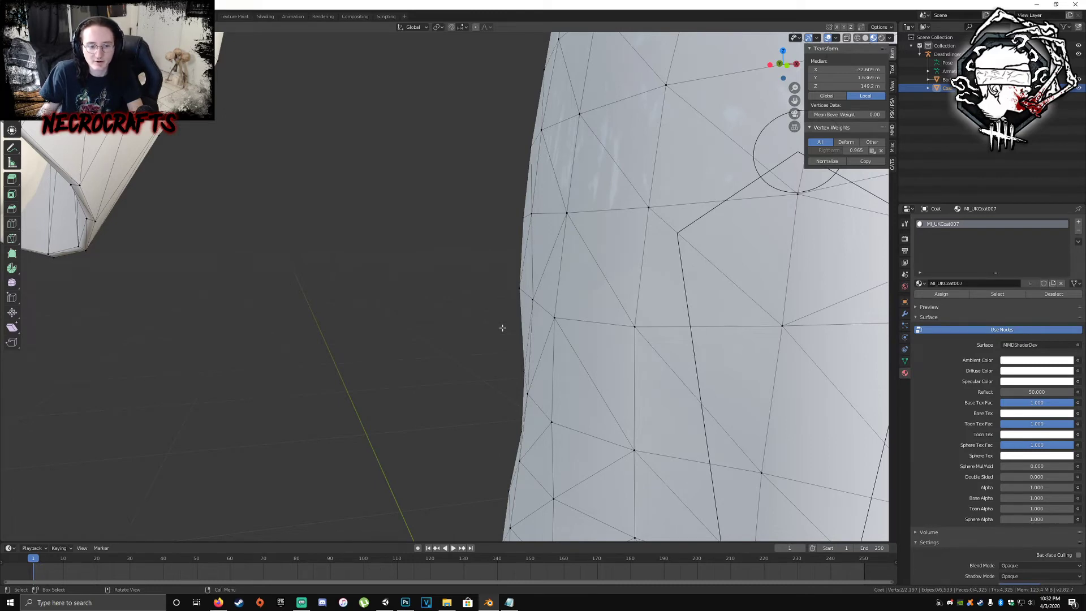
pyautogui.click(1034, 5)
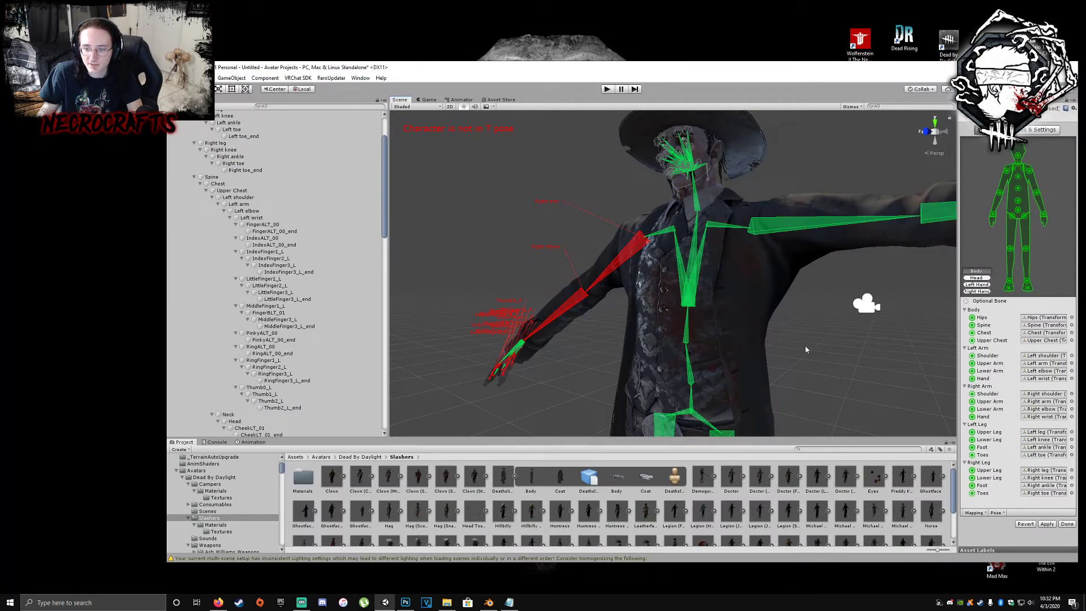
pyautogui.moveTo(805, 344); pyautogui.dragTo(552, 371, button='right')
pyautogui.moveTo(551, 371); pyautogui.dragTo(577, 370, button='middle')
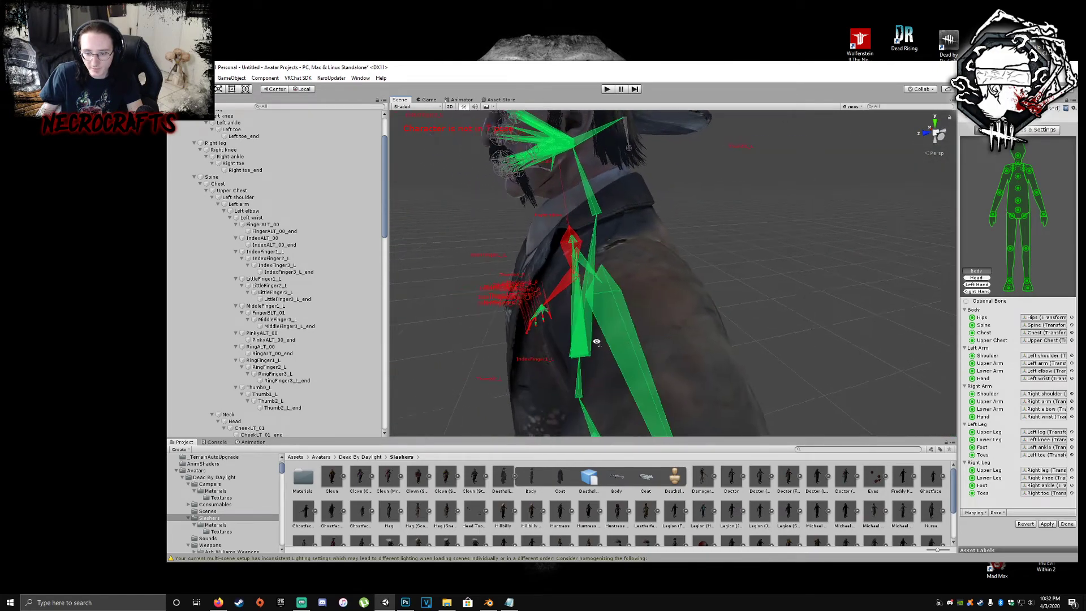
pyautogui.keyDown('alt'); pyautogui.moveTo(596, 342); pyautogui.dragTo(561, 342); pyautogui.keyUp('alt')
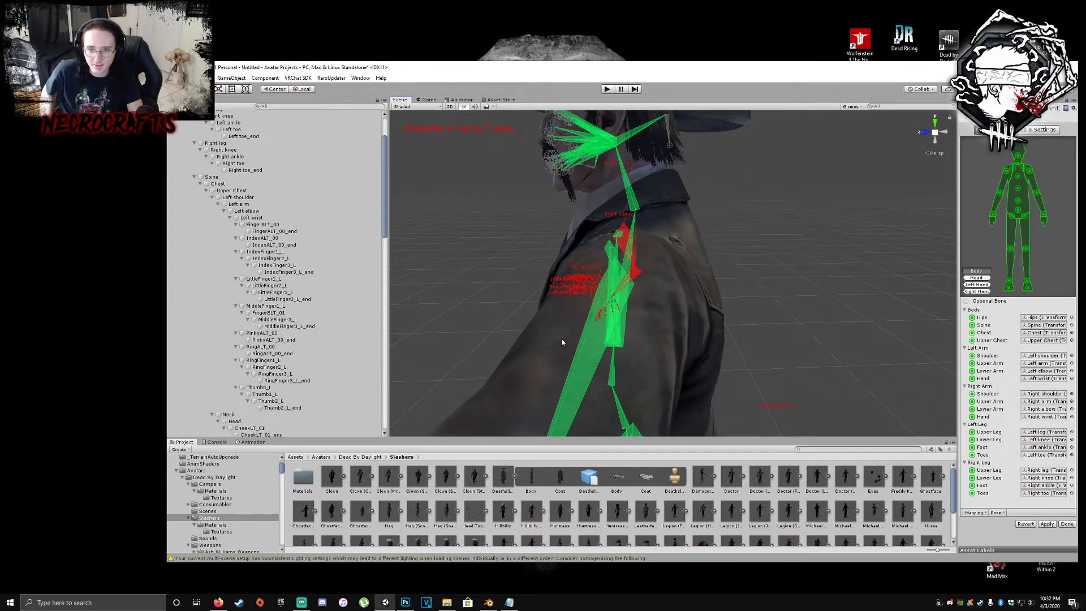
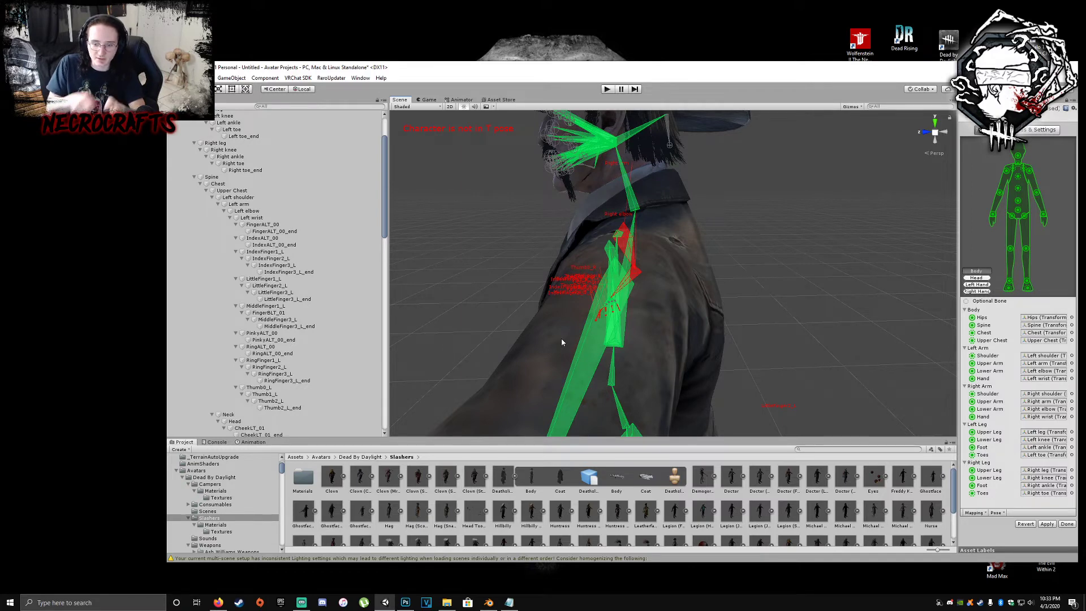
# - Examine the posed left arm from the back, the front and along its length to the hand bones
pyautogui.moveTo(687, 345); pyautogui.dragTo(674, 341, button='middle')
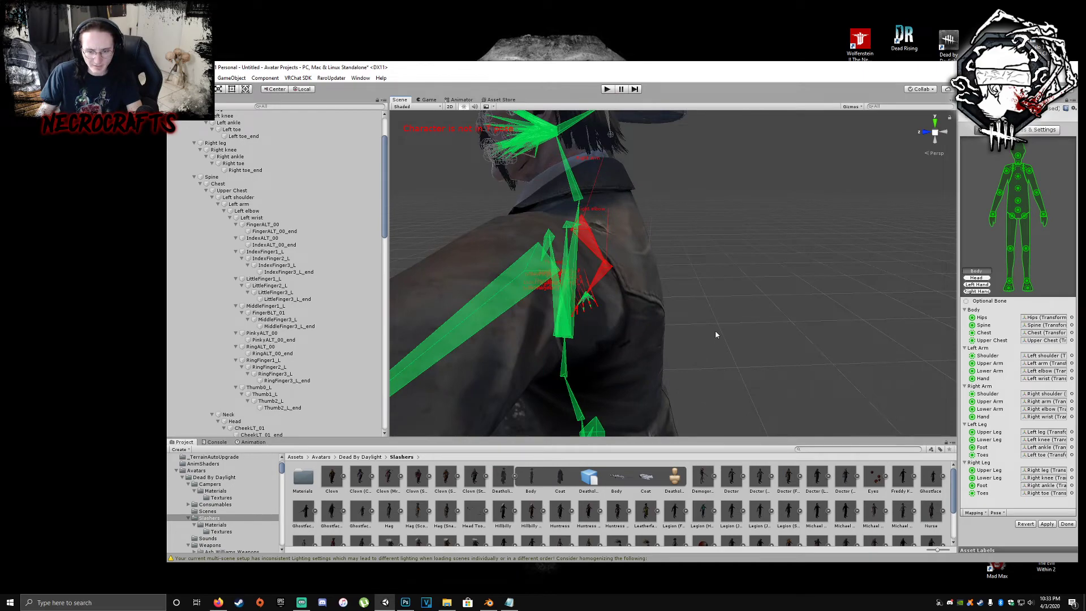
pyautogui.keyDown('alt'); pyautogui.moveTo(715, 333); pyautogui.dragTo(872, 350); pyautogui.keyUp('alt')
pyautogui.keyDown('alt'); pyautogui.moveTo(670, 310); pyautogui.dragTo(789, 299); pyautogui.keyUp('alt')
pyautogui.moveTo(789, 298); pyautogui.dragTo(754, 305, button='middle')
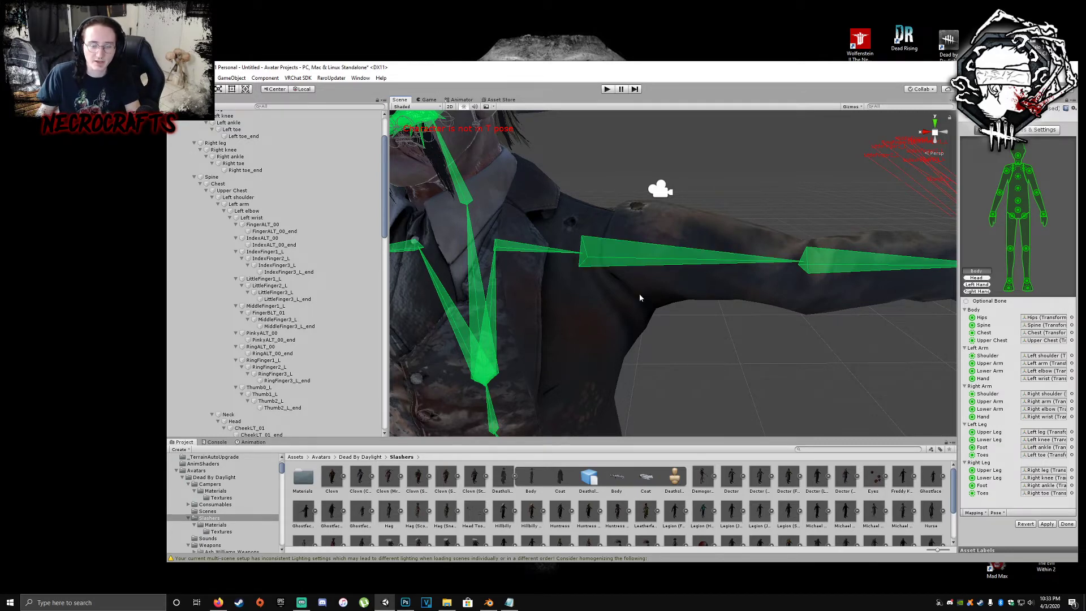
pyautogui.moveTo(802, 303); pyautogui.dragTo(824, 301, button='right')
pyautogui.moveTo(824, 300); pyautogui.dragTo(787, 298, button='middle')
pyautogui.moveTo(788, 298); pyautogui.dragTo(582, 291, button='right')
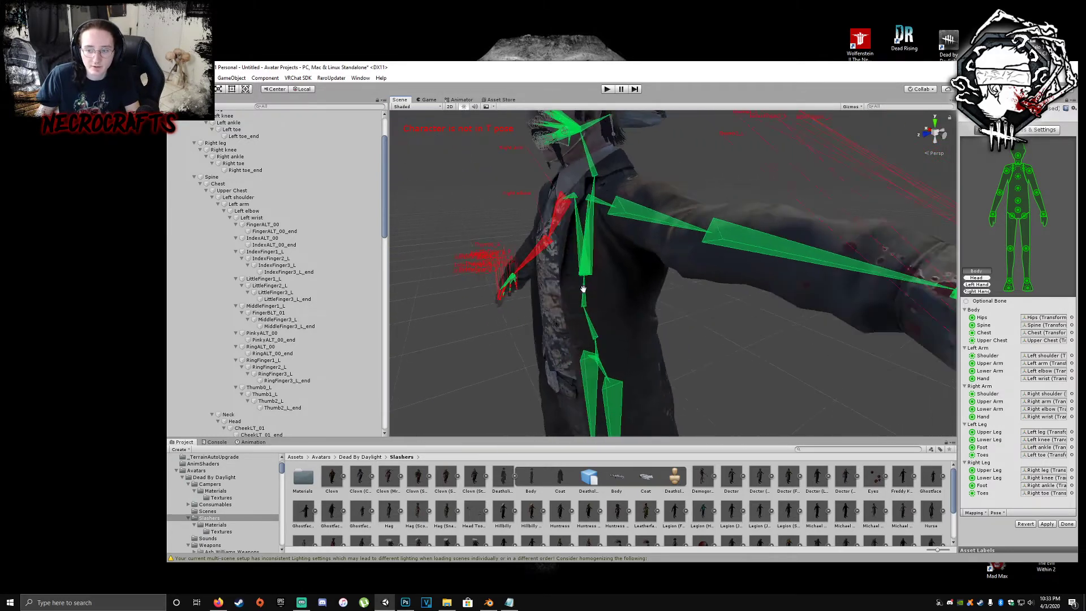
pyautogui.moveTo(582, 291); pyautogui.dragTo(647, 286, button='middle')
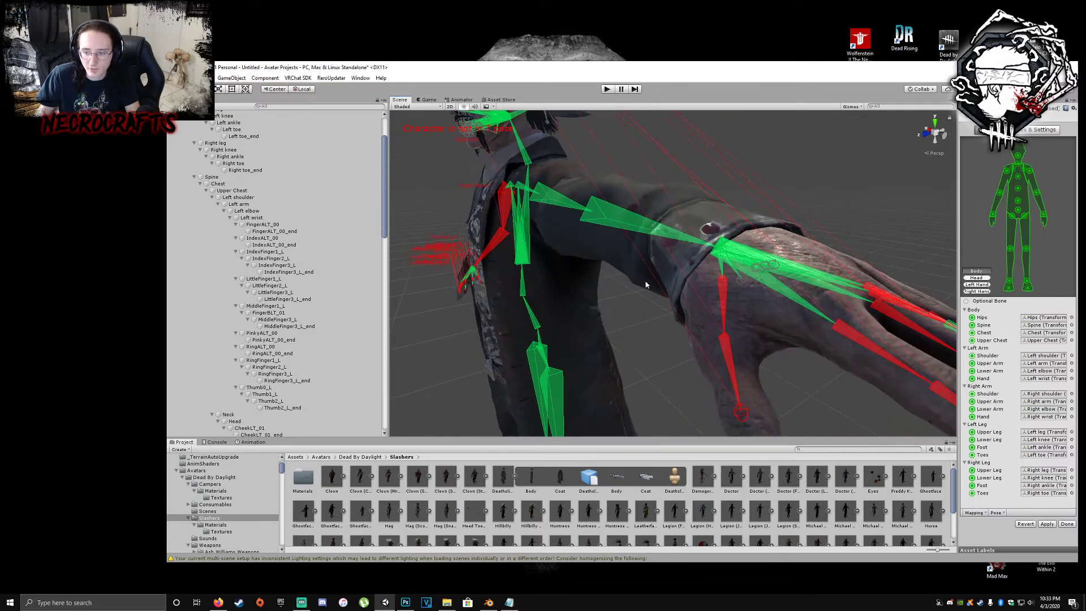
# - Rotate the left thumb's proximal bone to about -33.2, 76.0, -35.8 and its intermediate bone to about 2.6, -4.7, -2.4
pyautogui.click(728, 287)
pyautogui.moveTo(731, 281); pyautogui.dragTo(730, 270)
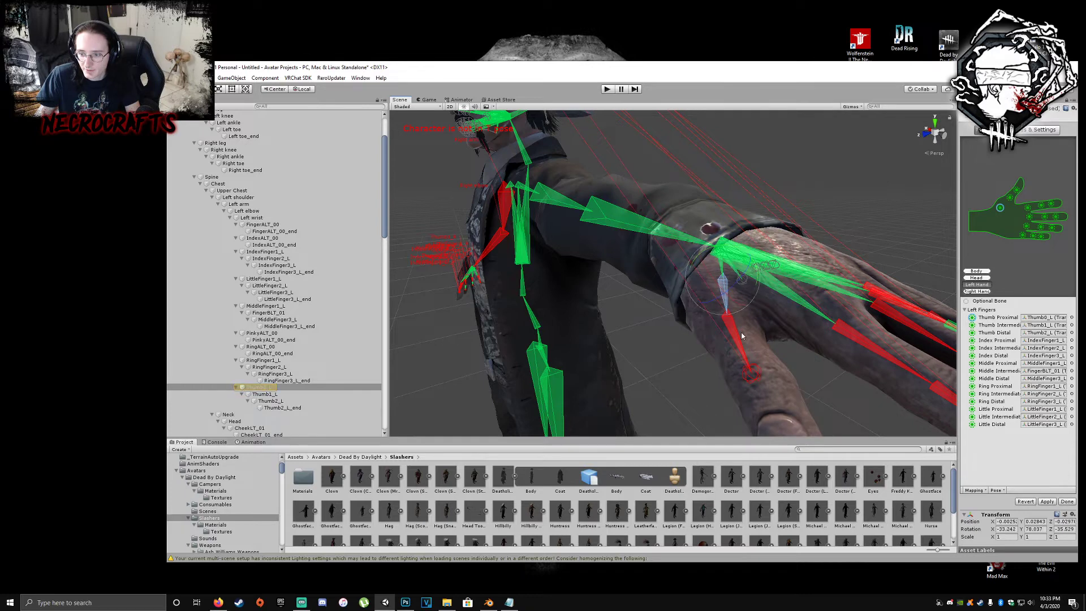
pyautogui.click(732, 316)
pyautogui.moveTo(732, 316); pyautogui.dragTo(749, 335)
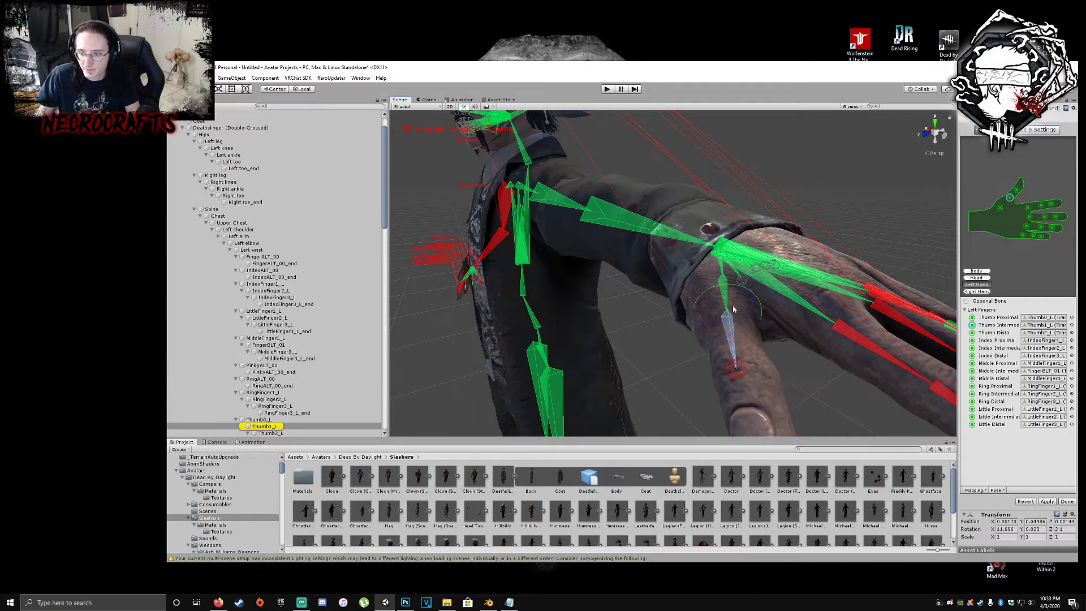
pyautogui.moveTo(625, 236); pyautogui.dragTo(521, 240, button='right')
pyautogui.moveTo(521, 239); pyautogui.dragTo(506, 250, button='middle')
pyautogui.moveTo(524, 258); pyautogui.dragTo(554, 275, button='right')
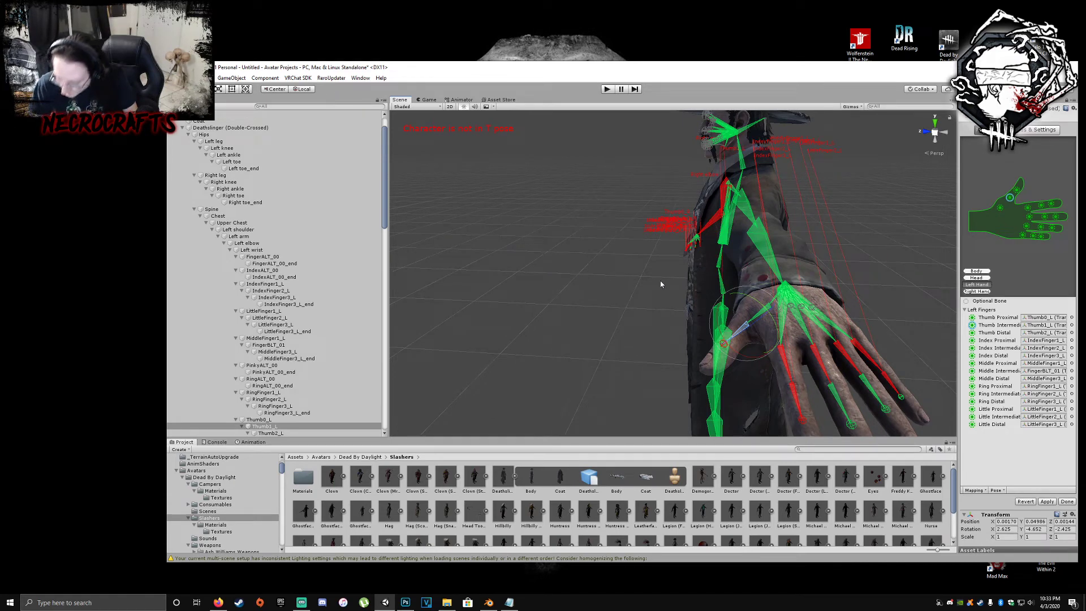
# - Rotate the left index finger's proximal and intermediate bones into a straight T-pose alignment
pyautogui.moveTo(806, 344); pyautogui.dragTo(771, 327, button='middle')
pyautogui.click(748, 341)
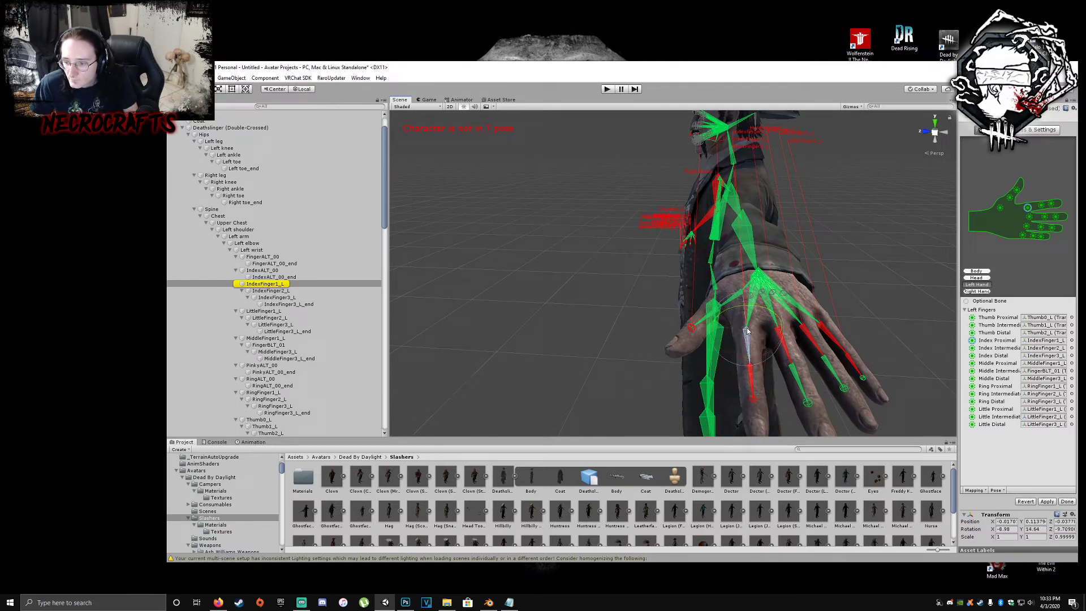
pyautogui.moveTo(746, 330); pyautogui.dragTo(748, 327)
pyautogui.moveTo(742, 321); pyautogui.dragTo(652, 328, button='right')
pyautogui.click(784, 335)
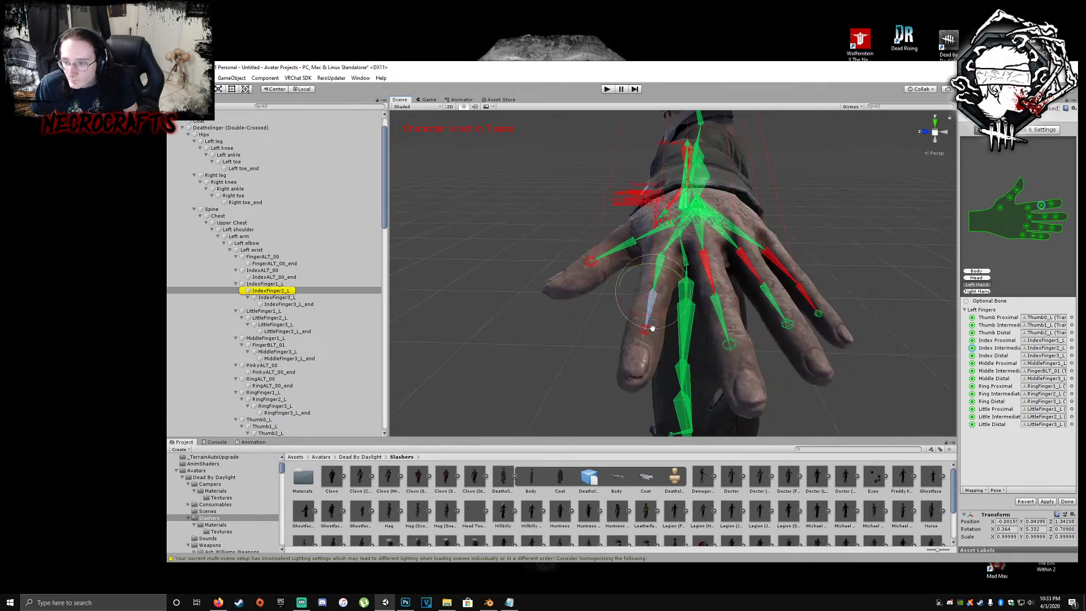
# - Straighten the left middle finger's proximal bone and rotate the ring finger's proximal bone to about -1.7, 9.3, -0.2
pyautogui.click(710, 272)
pyautogui.moveTo(710, 272); pyautogui.dragTo(733, 273, button='right')
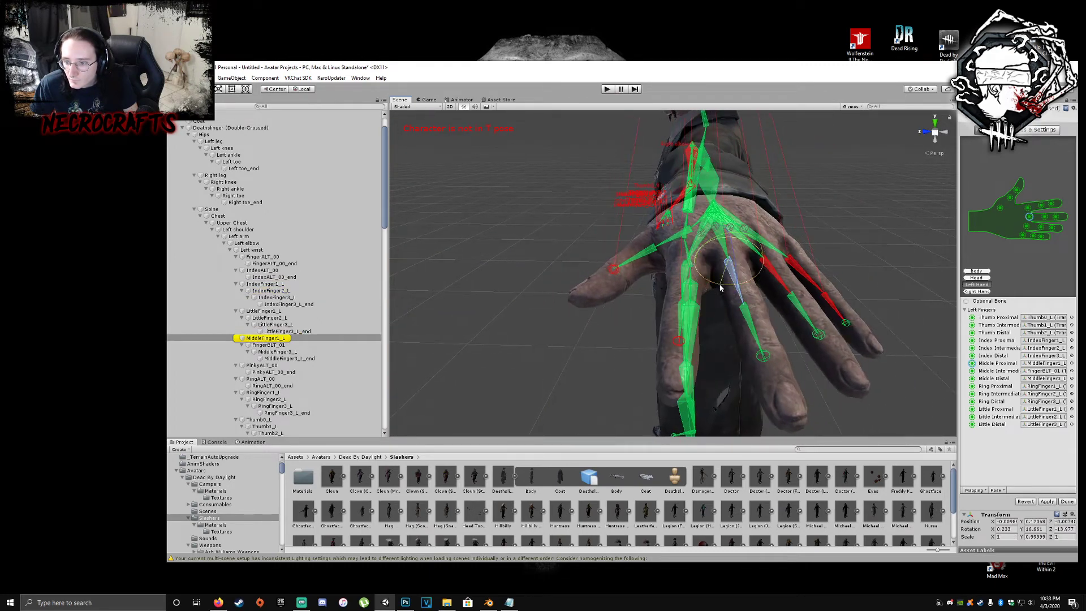
pyautogui.moveTo(719, 288); pyautogui.dragTo(757, 279)
pyautogui.click(761, 281)
pyautogui.moveTo(758, 278); pyautogui.dragTo(753, 281, button='right')
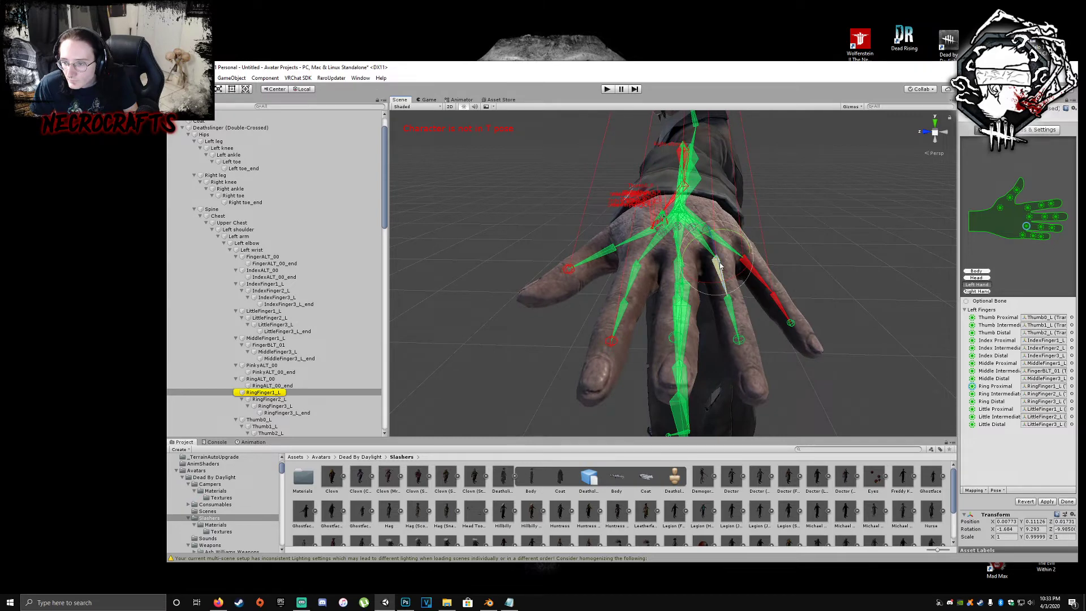
pyautogui.moveTo(717, 265); pyautogui.dragTo(720, 257)
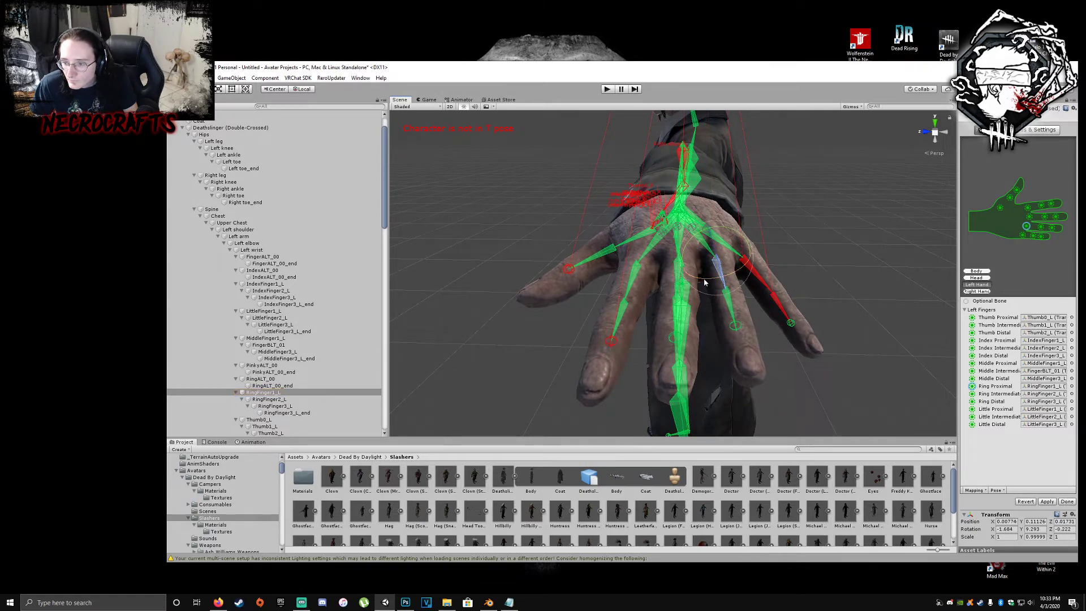
# - Rotate the left little finger's proximal bone inward and its intermediate bone to about -4.9, 7.2, 3.8
pyautogui.click(755, 273)
pyautogui.moveTo(755, 274); pyautogui.dragTo(766, 282, button='right')
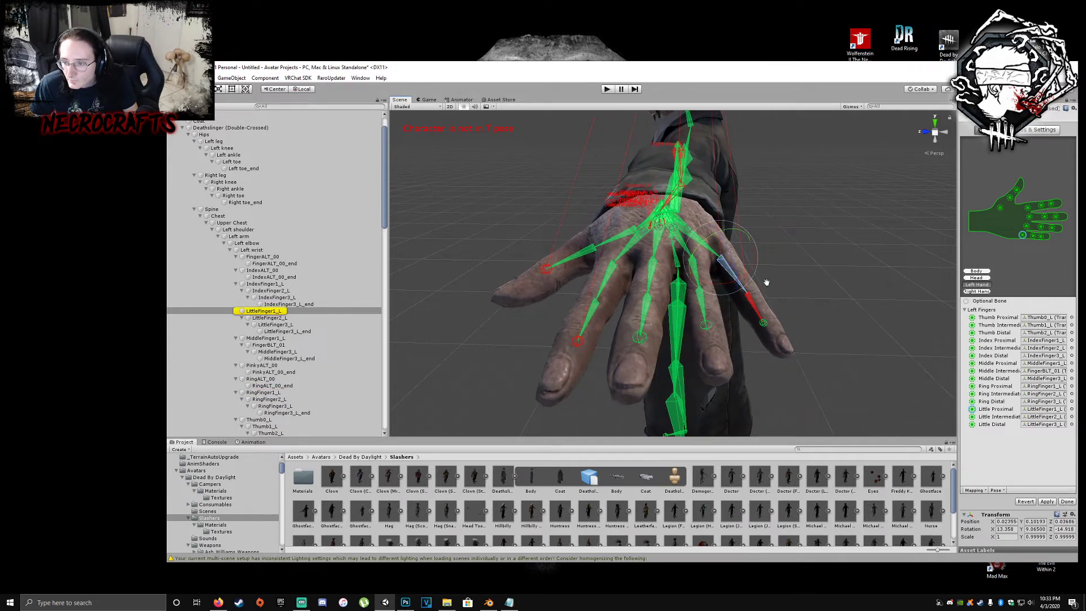
pyautogui.moveTo(717, 266); pyautogui.dragTo(739, 287)
pyautogui.click(746, 292)
pyautogui.click(725, 268)
pyautogui.click(739, 294)
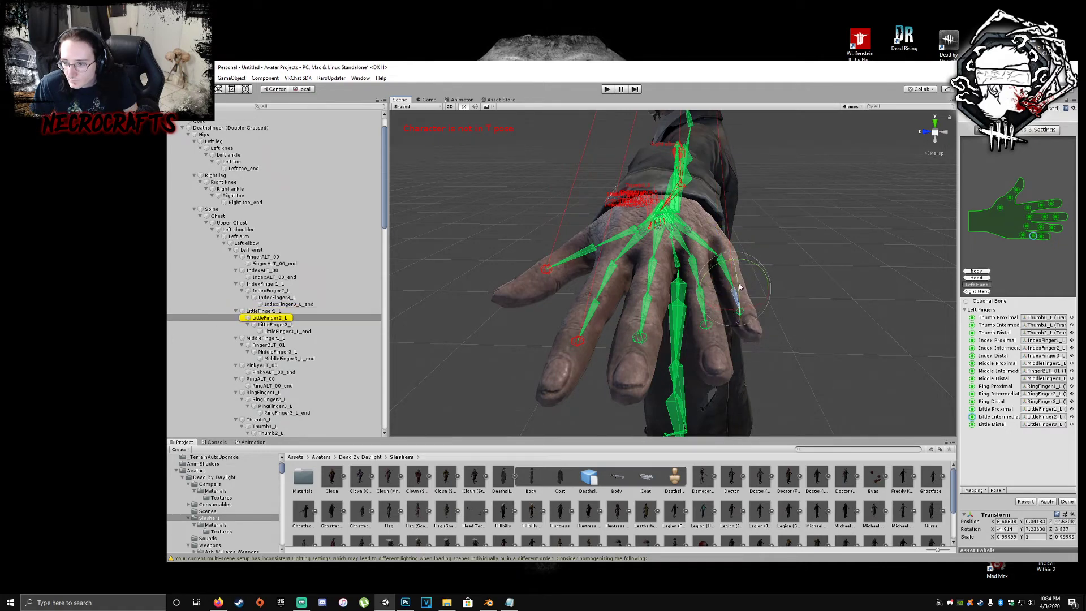
# - Fine-tune the left ring finger's proximal bone to a rotation of about -0.4, 9.3, -0.2
pyautogui.click(699, 282)
pyautogui.click(698, 277)
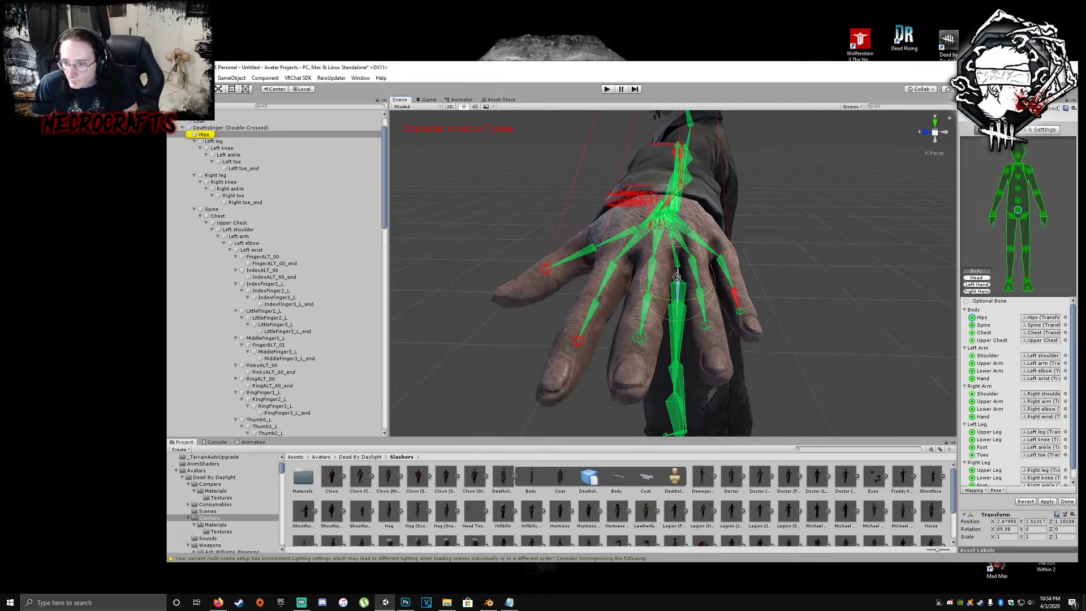
pyautogui.click(697, 273)
pyautogui.moveTo(685, 280); pyautogui.dragTo(684, 278)
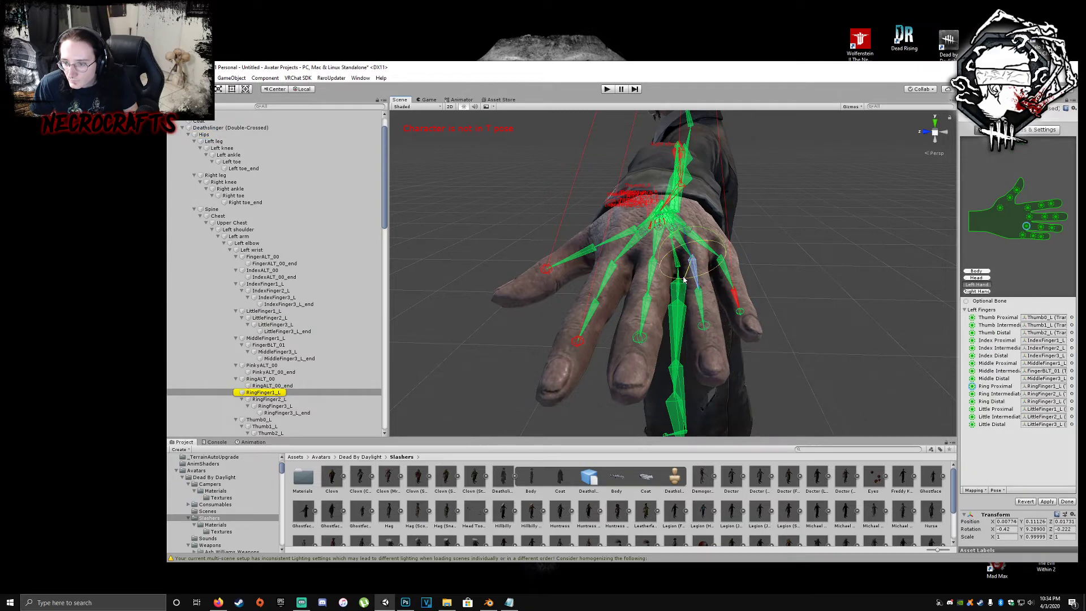
# - Try rotating the left little finger's intermediate bone to about -4.9, 7.2, 8.7
pyautogui.click(736, 286)
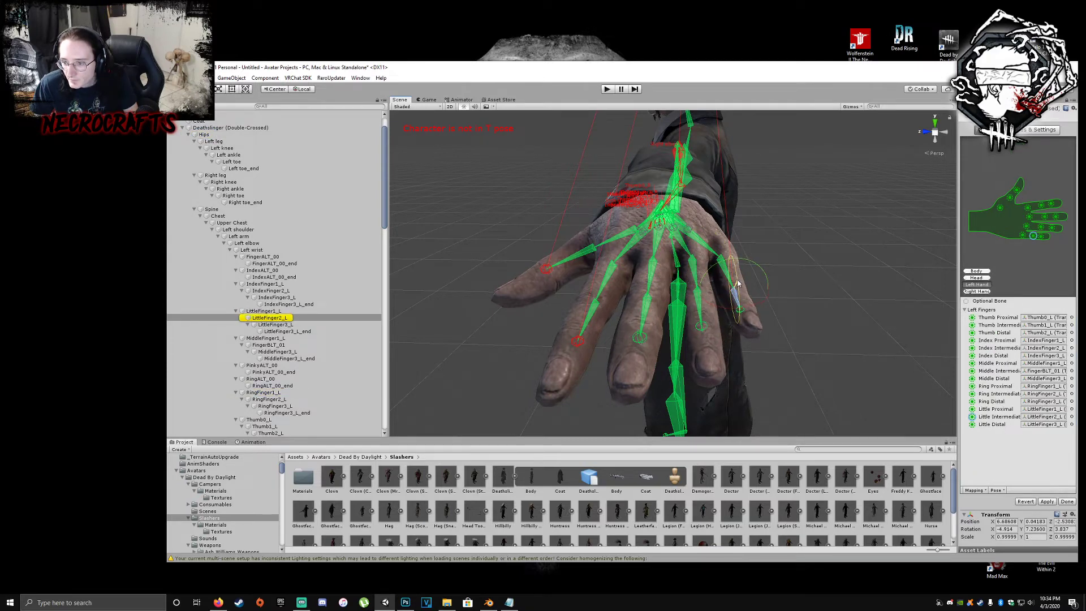
pyautogui.click(776, 338)
pyautogui.click(737, 290)
pyautogui.moveTo(737, 286); pyautogui.dragTo(738, 282)
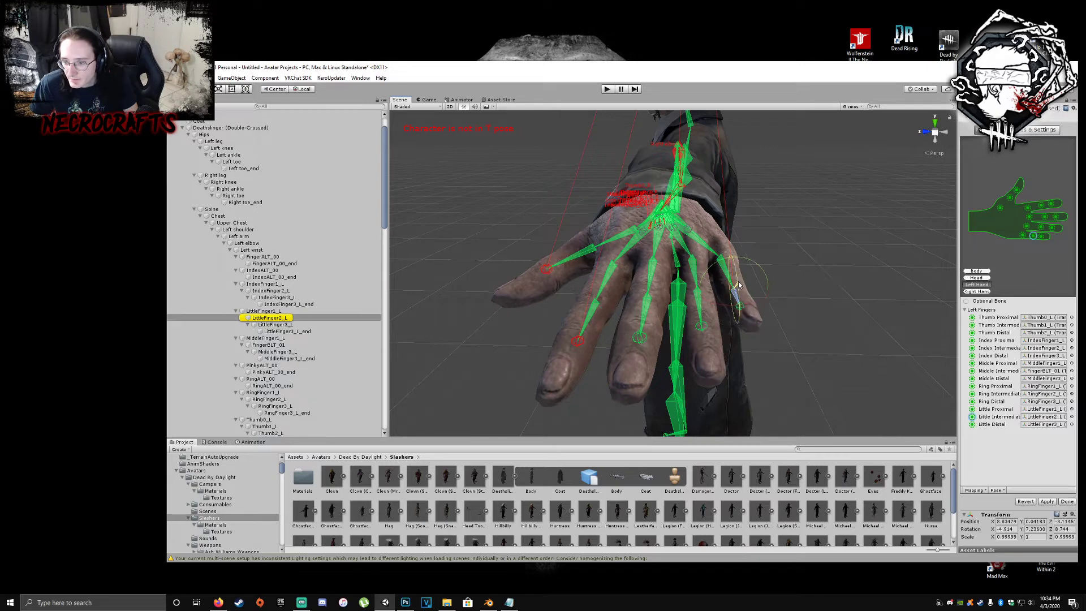
# - Try rotating the left little finger's intermediate bone further, to about 5.0, 5.6, 20.8
pyautogui.click(773, 327)
pyautogui.moveTo(773, 328); pyautogui.dragTo(720, 328, button='right')
pyautogui.press('d')
pyautogui.press('a')
pyautogui.hotkey('ctrl', 'z')
pyautogui.press('a')
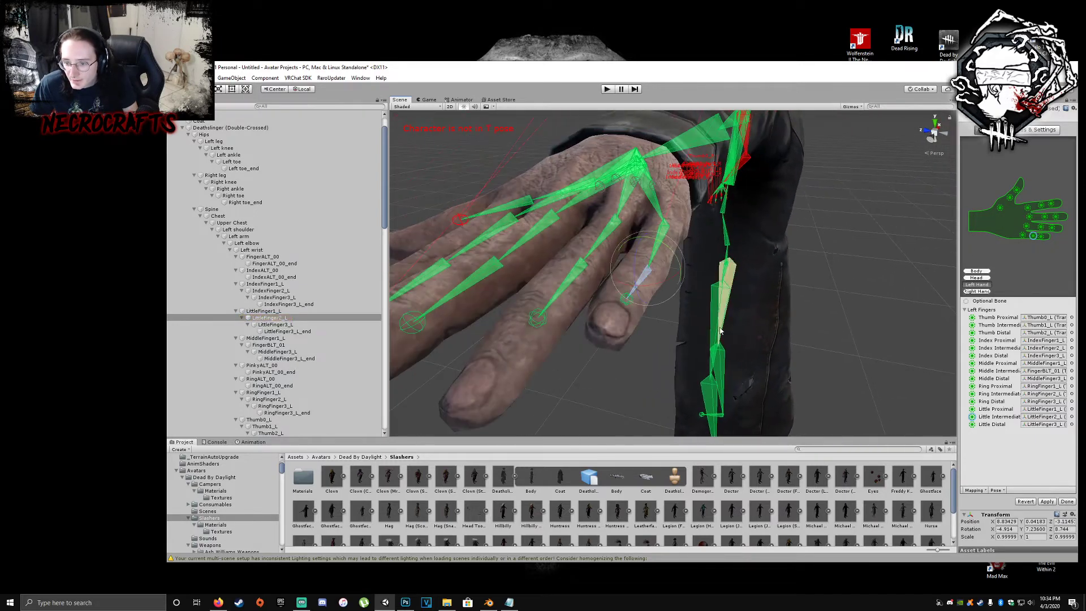
pyautogui.moveTo(642, 286)
pyautogui.mouseDown()
pyautogui.moveTo(656, 280)
pyautogui.moveTo(637, 281)
pyautogui.mouseUp()
pyautogui.click(685, 323)
pyautogui.click(645, 276)
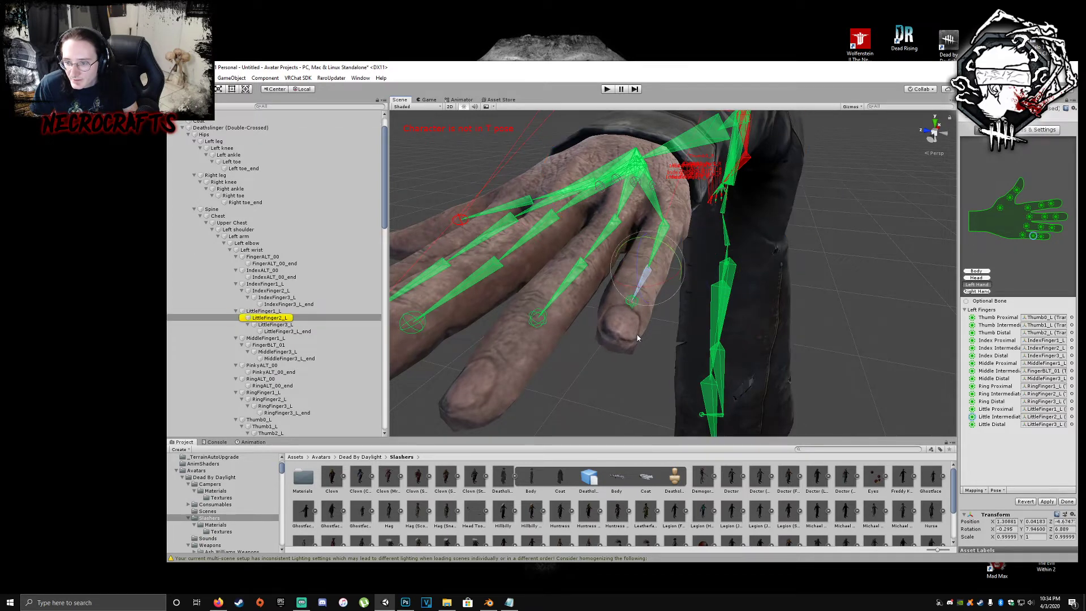
pyautogui.click(624, 388)
pyautogui.click(645, 292)
pyautogui.moveTo(651, 271); pyautogui.dragTo(660, 257)
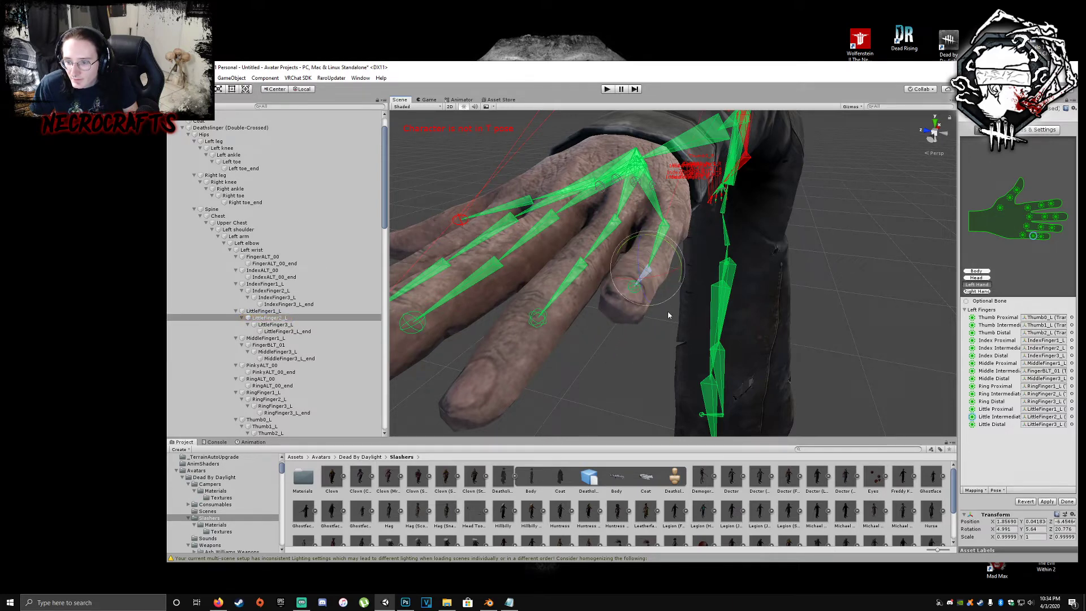
# - Examine the rotated left little finger from the side, up close and from above the hand
pyautogui.click(666, 329)
pyautogui.keyDown('alt'); pyautogui.moveTo(667, 330); pyautogui.dragTo(535, 345); pyautogui.keyUp('alt')
pyautogui.moveTo(535, 345); pyautogui.dragTo(543, 332, button='middle')
pyautogui.click(463, 210)
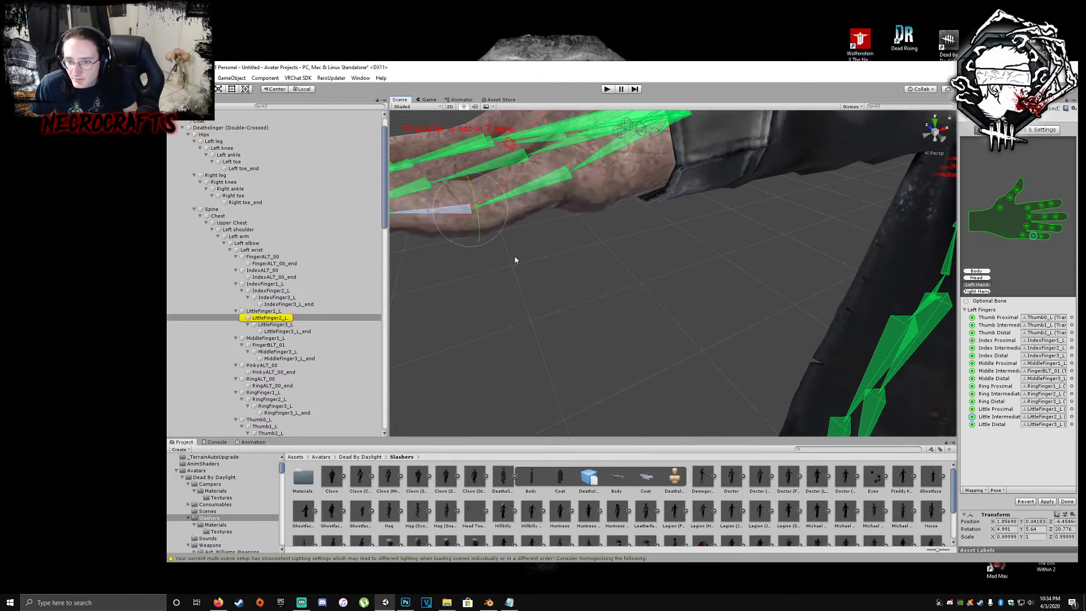
pyautogui.keyDown('alt'); pyautogui.moveTo(514, 259); pyautogui.dragTo(625, 275); pyautogui.keyUp('alt')
pyautogui.moveTo(625, 275); pyautogui.dragTo(634, 276, button='middle')
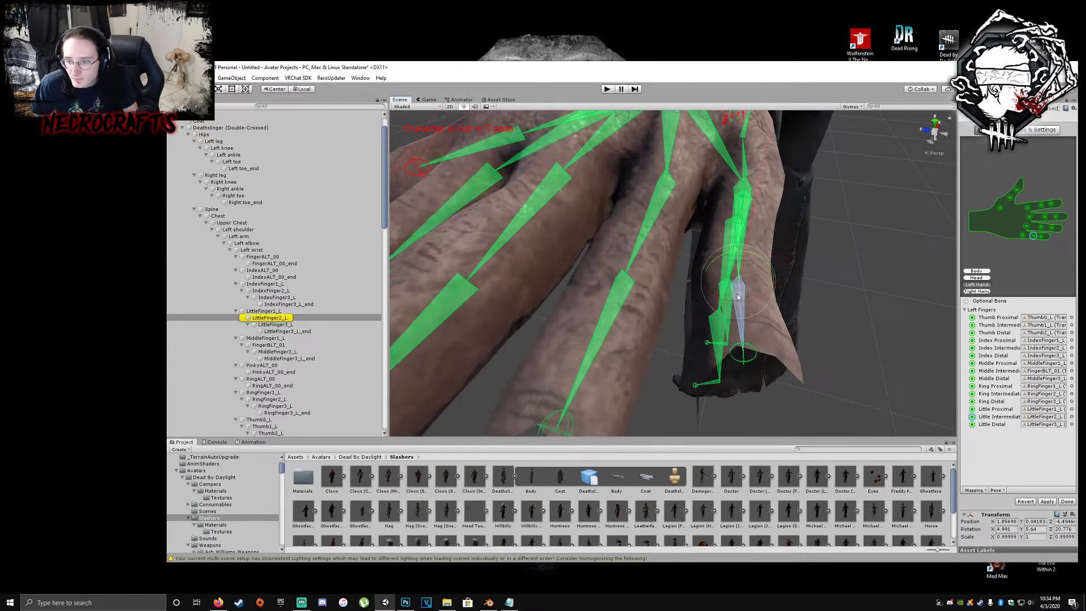
pyautogui.scroll(-6, 747, 296)
pyautogui.keyDown('alt'); pyautogui.moveTo(763, 293); pyautogui.dragTo(588, 249); pyautogui.keyUp('alt')
pyautogui.moveTo(588, 249); pyautogui.dragTo(546, 210, button='middle')
# - Undo the recent rotations of the left little finger's bones
pyautogui.hotkey('ctrl', 'z')
pyautogui.hotkey('ctrl', 'z')
pyautogui.hotkey('ctrl', 'z')
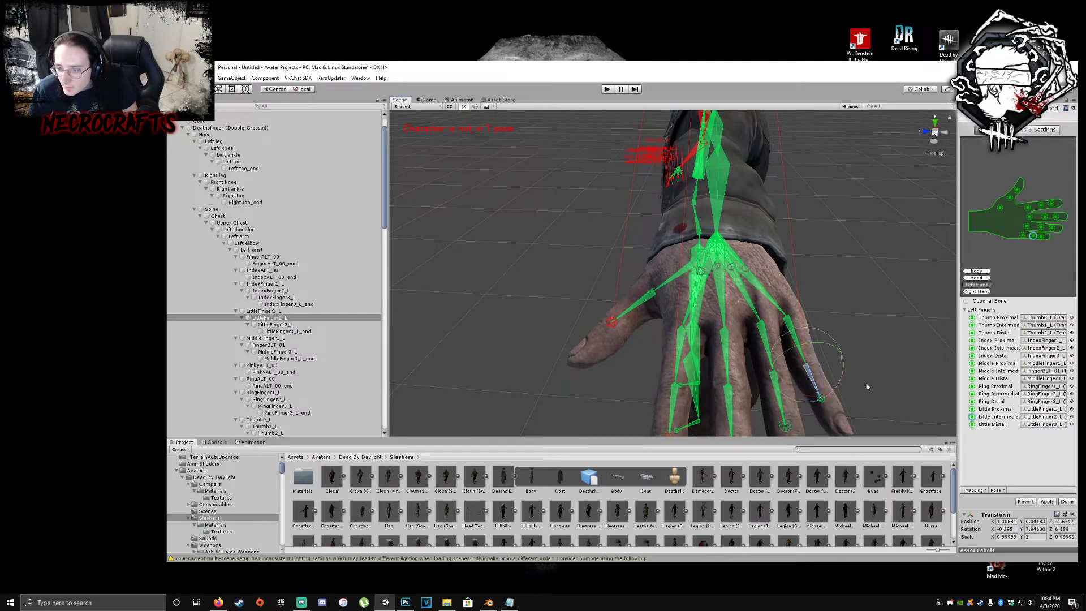
pyautogui.hotkey('ctrl', 'z')
pyautogui.hotkey('ctrl', 'z')
pyautogui.hotkey('ctrl', 'z')
pyautogui.hotkey('ctrl', 'z')
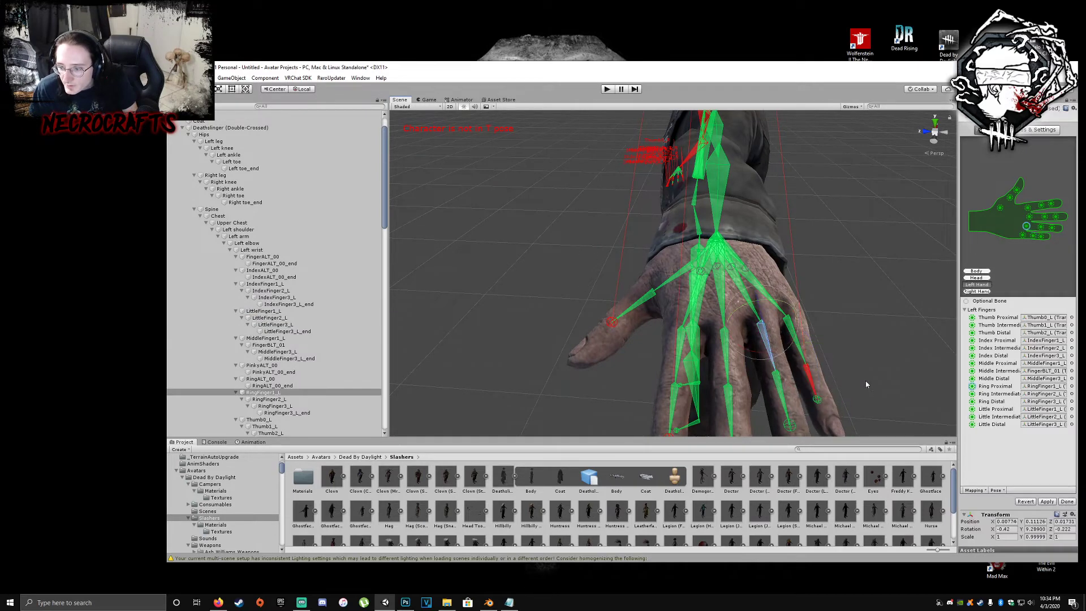
pyautogui.hotkey('ctrl', 'z')
pyautogui.hotkey('ctrl', 'z')
# - Try rotating the left little finger's intermediate bone outward, to about 0.8, 11.7, 9.7
pyautogui.moveTo(866, 381); pyautogui.dragTo(842, 359)
pyautogui.click(717, 281)
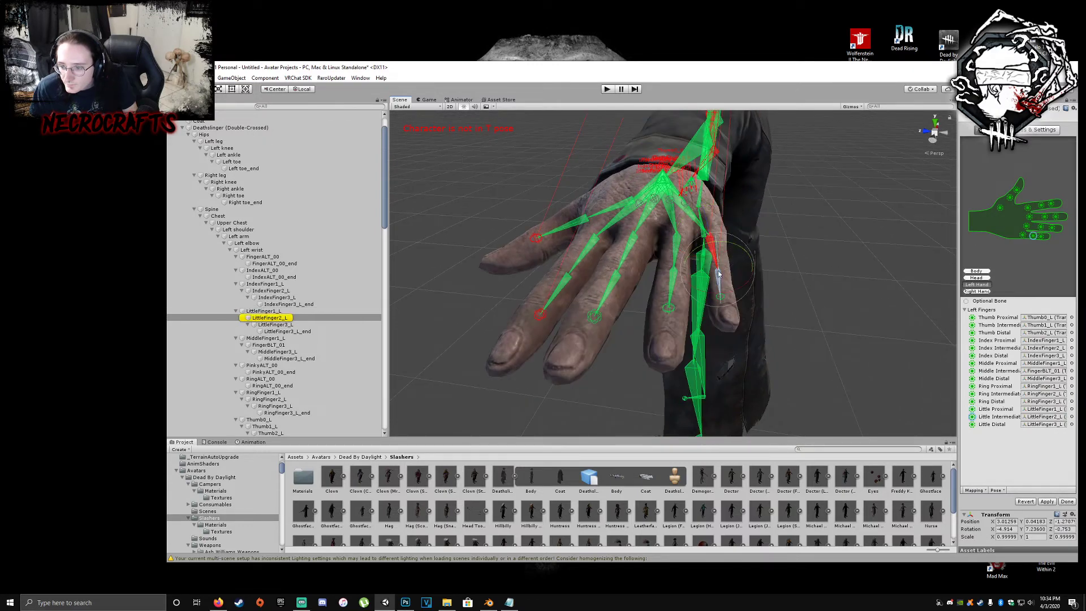
pyautogui.moveTo(718, 256); pyautogui.dragTo(717, 255)
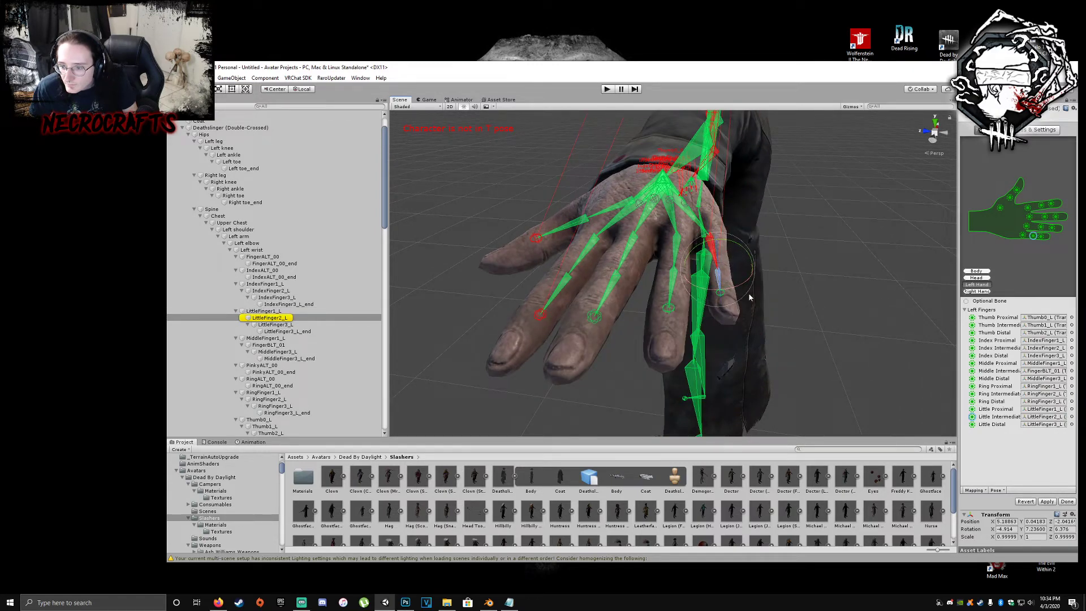
pyautogui.click(781, 315)
pyautogui.click(721, 279)
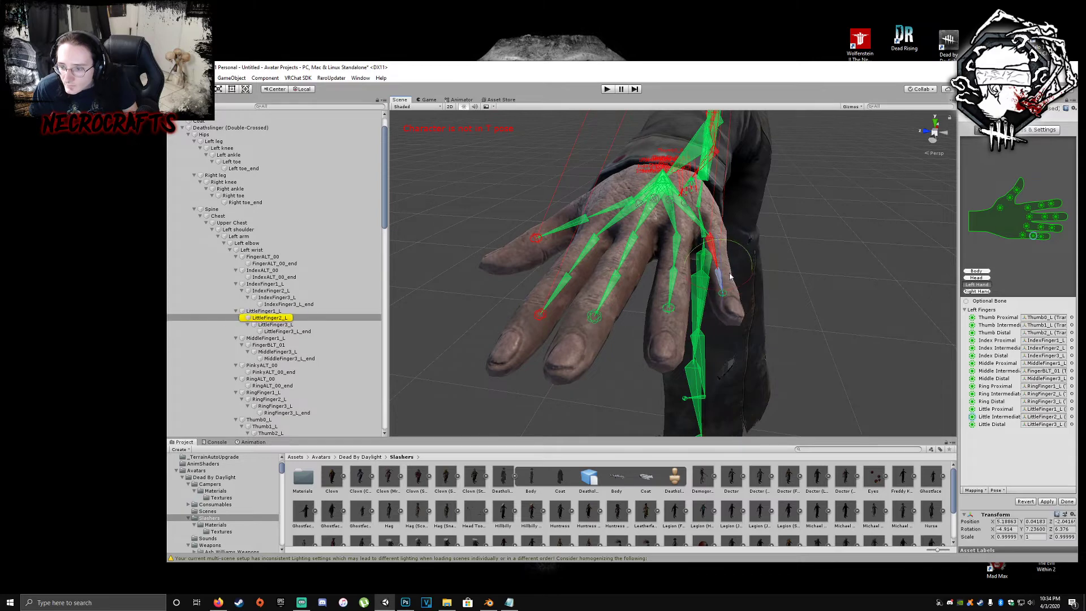
pyautogui.click(790, 318)
pyautogui.click(723, 282)
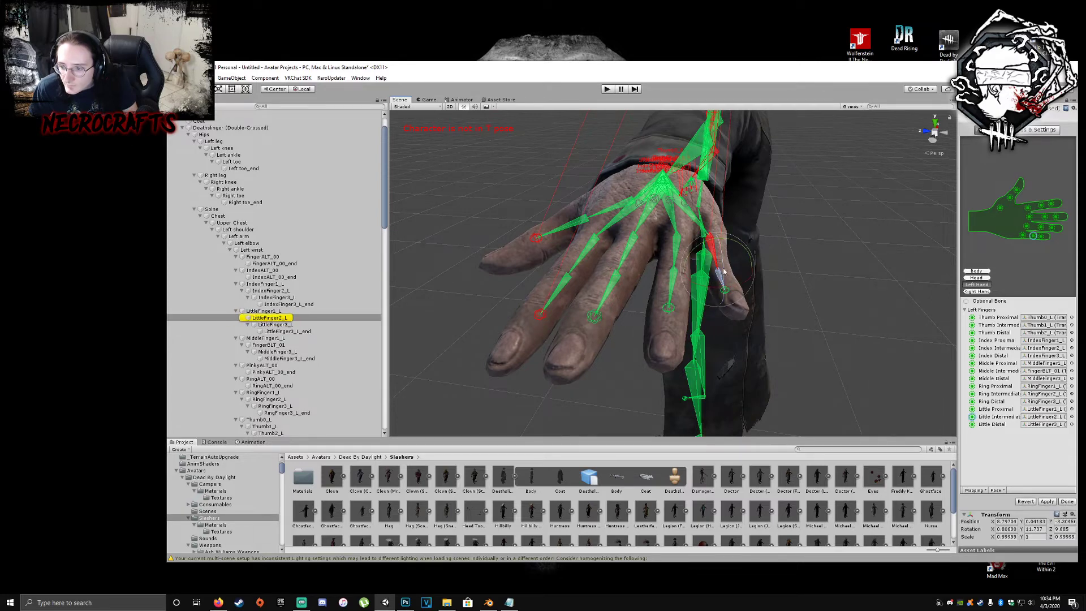
pyautogui.moveTo(727, 273); pyautogui.dragTo(733, 270)
# - Undo the latest rotations of the left little finger's intermediate bone
pyautogui.hotkey('ctrl', 'z')
pyautogui.hotkey('ctrl', 'z')
pyautogui.hotkey('ctrl', 'z')
pyautogui.hotkey('ctrl', 'z')
pyautogui.hotkey('ctrl', 'z')
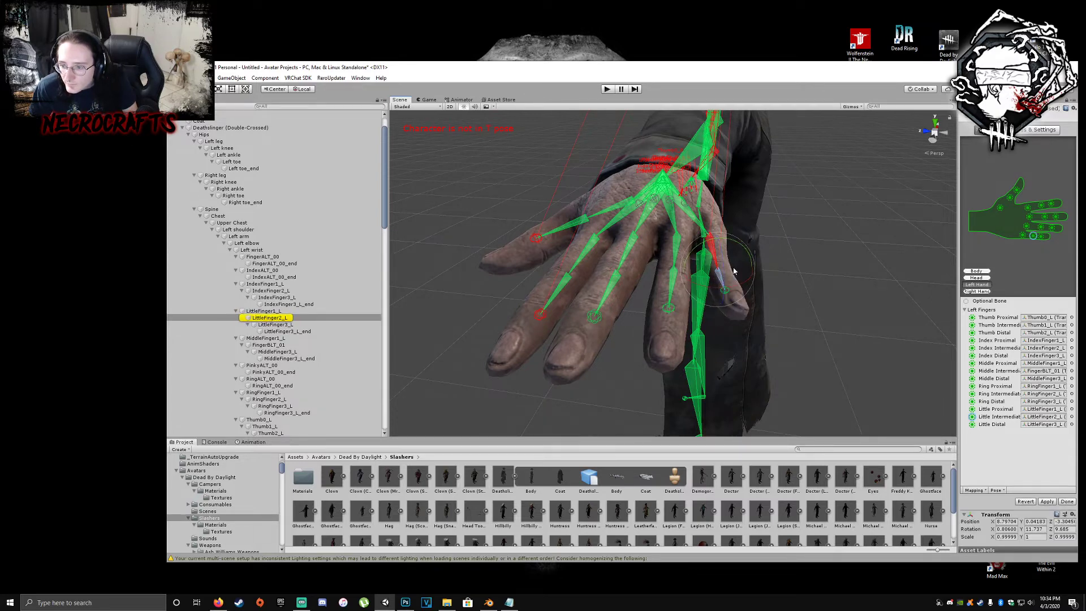
# - Rotate the left little finger's proximal bone to about -2.9, 11.7, 1.8
pyautogui.click(705, 254)
pyautogui.moveTo(700, 259); pyautogui.dragTo(717, 244)
pyautogui.moveTo(744, 261); pyautogui.dragTo(791, 275, button='middle')
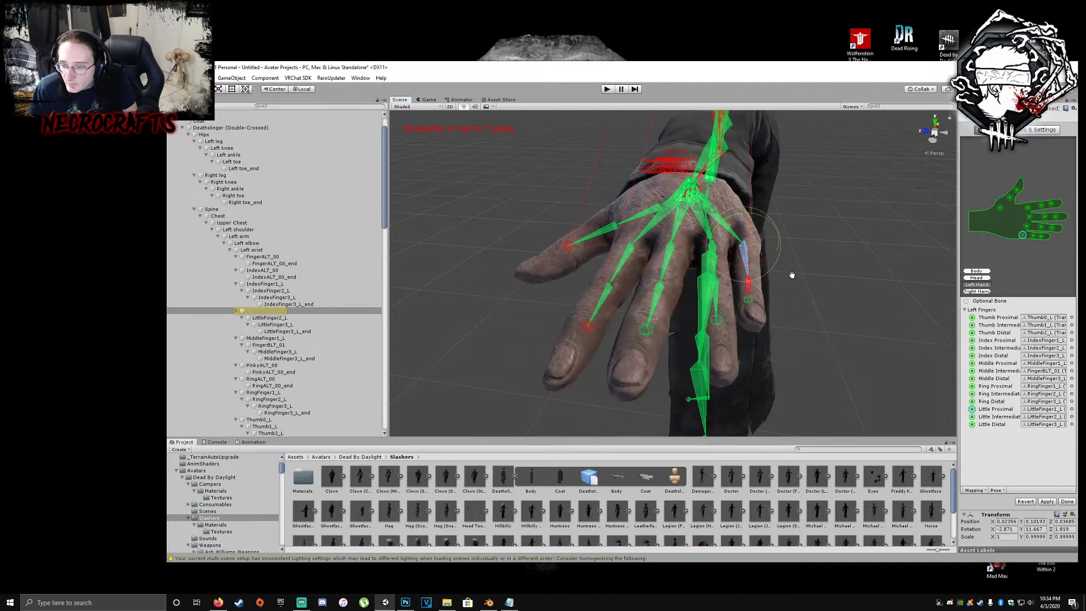
# - Rotate the left little finger's intermediate bone in line with its proximal bone, adjusting its tilt and its twist
pyautogui.click(748, 289)
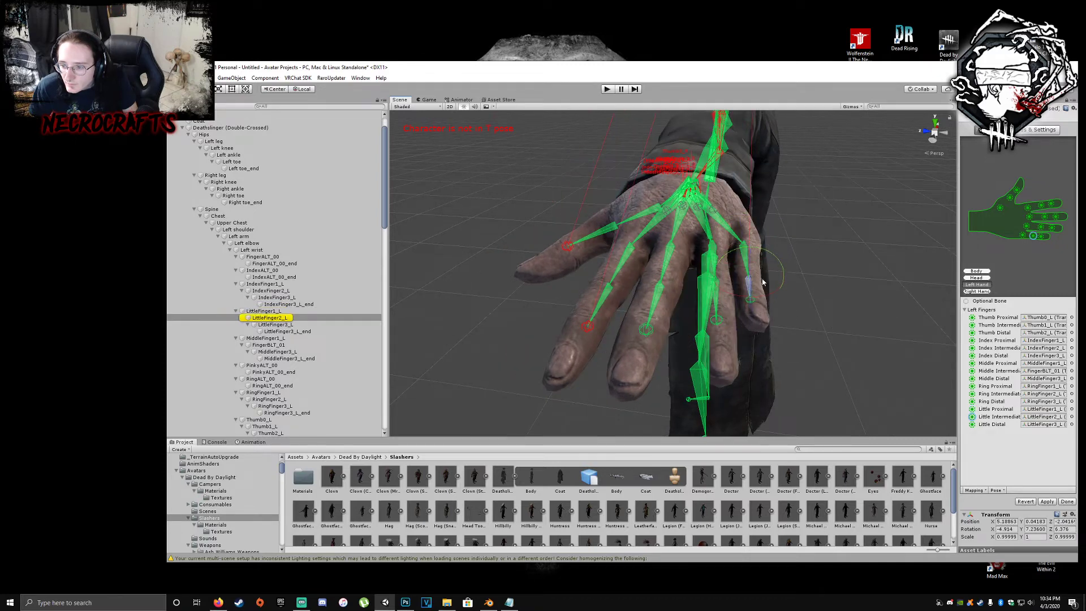
pyautogui.keyDown('alt'); pyautogui.moveTo(826, 315); pyautogui.dragTo(706, 307); pyautogui.keyUp('alt')
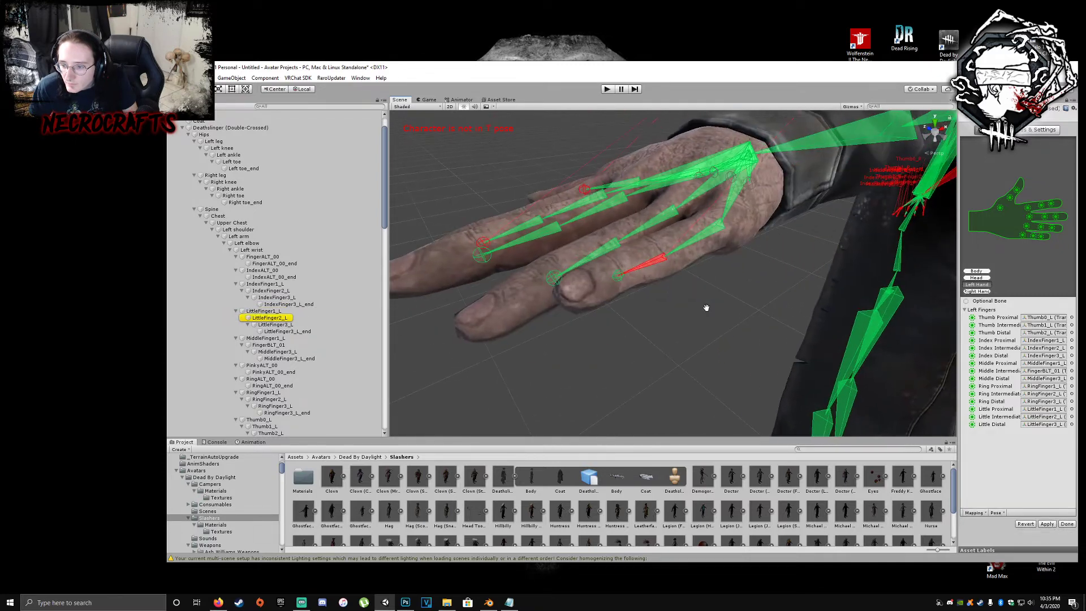
pyautogui.click(663, 261)
pyautogui.moveTo(662, 246); pyautogui.dragTo(663, 251)
pyautogui.click(704, 339)
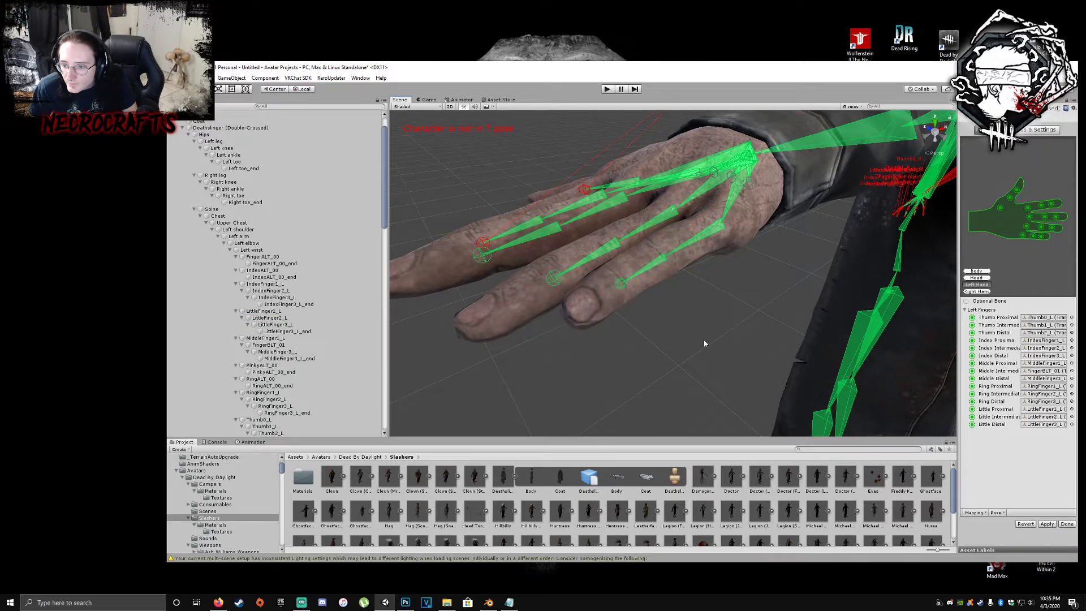
pyautogui.keyDown('alt'); pyautogui.moveTo(703, 339); pyautogui.dragTo(761, 308); pyautogui.keyUp('alt')
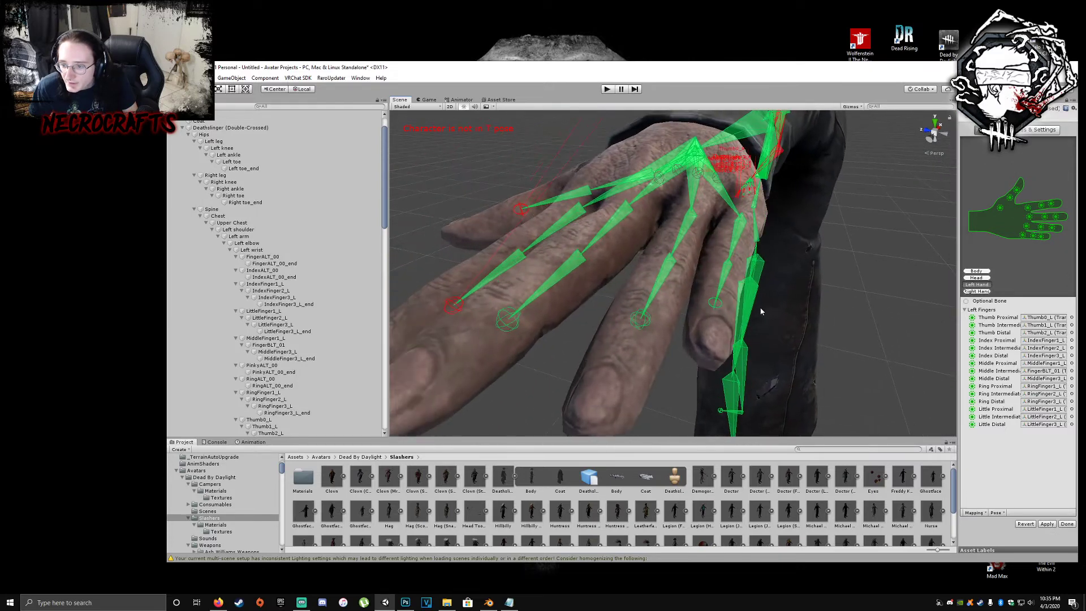
pyautogui.click(719, 276)
pyautogui.moveTo(706, 241); pyautogui.dragTo(703, 241)
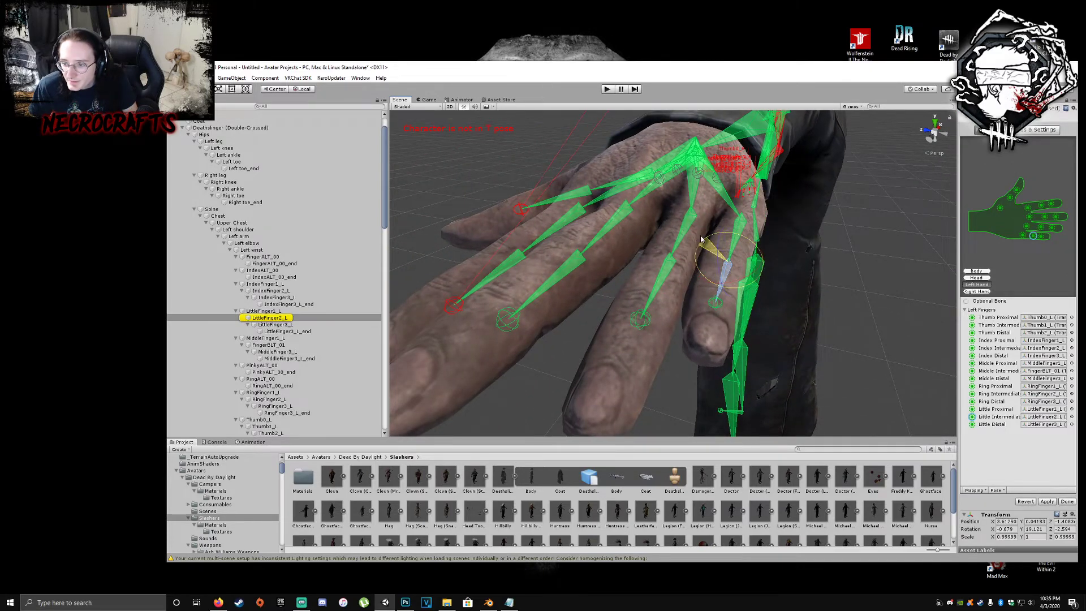
pyautogui.click(935, 337)
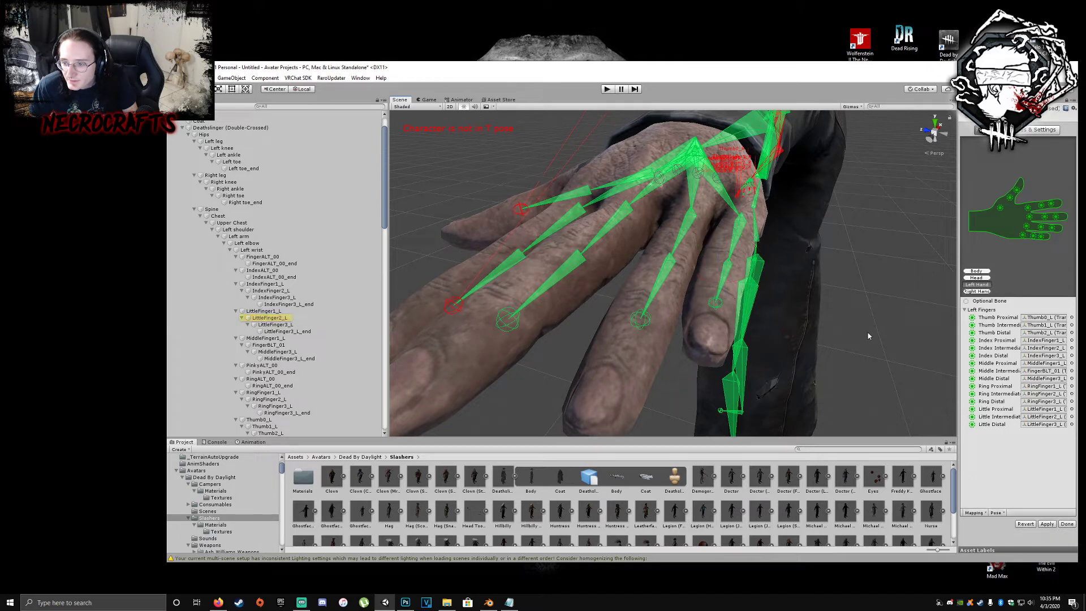
# - Rotate the left little finger's proximal bone to about 0.9, 11.8, 1.8
pyautogui.keyDown('alt'); pyautogui.moveTo(936, 337); pyautogui.dragTo(891, 322); pyautogui.keyUp('alt')
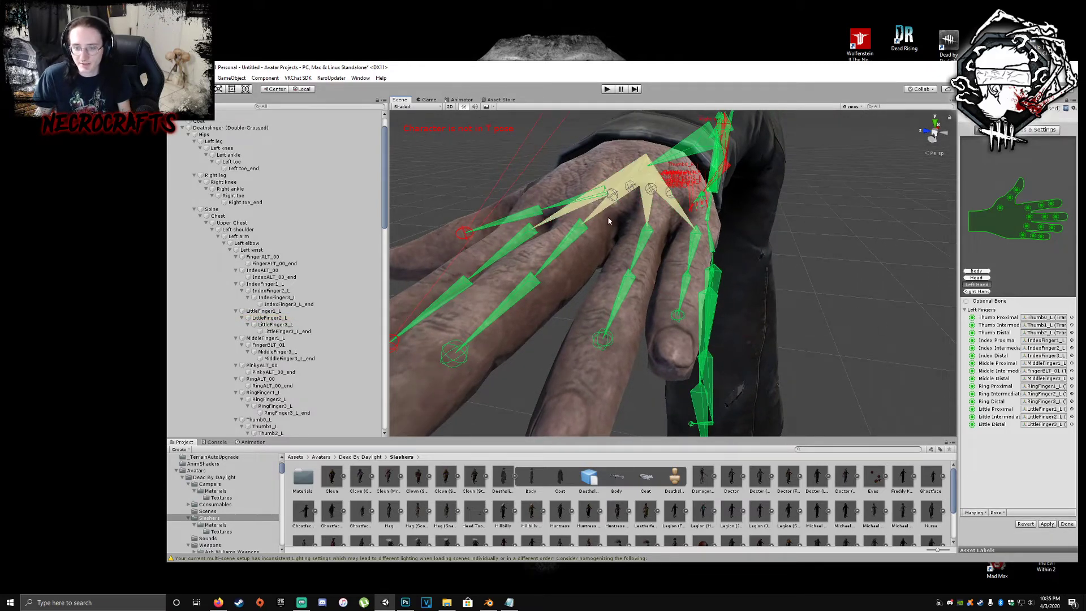
pyautogui.click(698, 249)
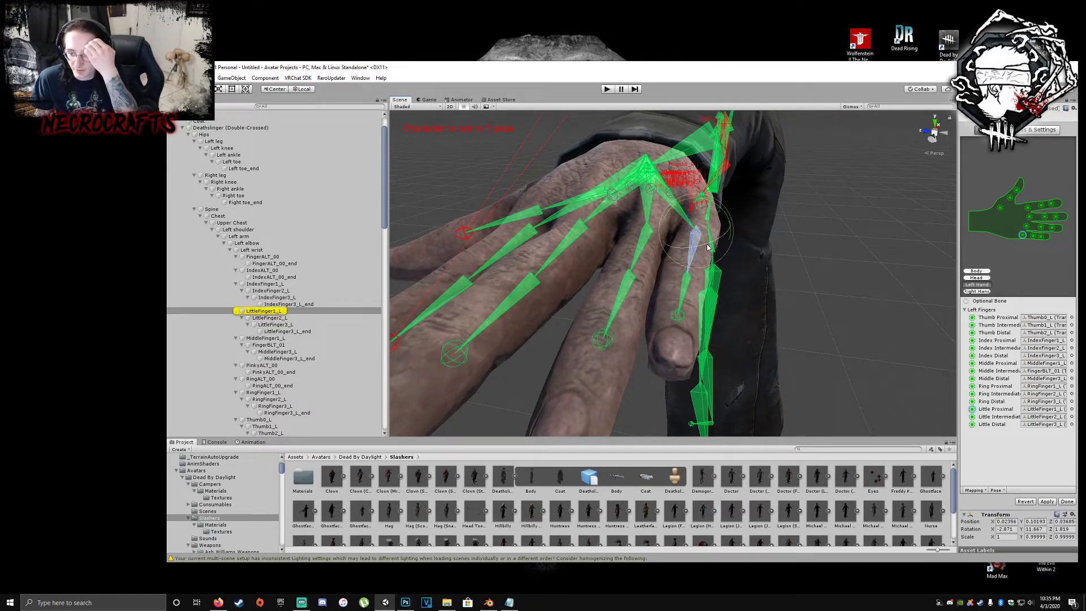
pyautogui.moveTo(709, 244); pyautogui.dragTo(710, 244)
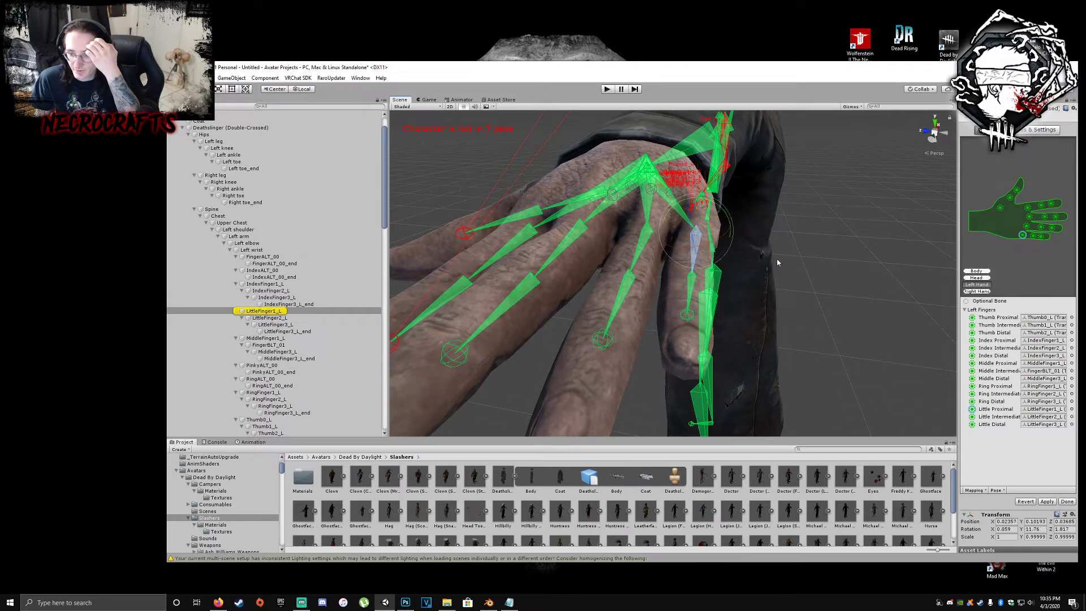
pyautogui.click(824, 276)
# - Rotate the left little finger's intermediate bone to about -3.2, -1.1, -2.2
pyautogui.moveTo(823, 276); pyautogui.dragTo(779, 282, button='right')
pyautogui.click(746, 281)
pyautogui.moveTo(824, 273); pyautogui.dragTo(822, 271, button='middle')
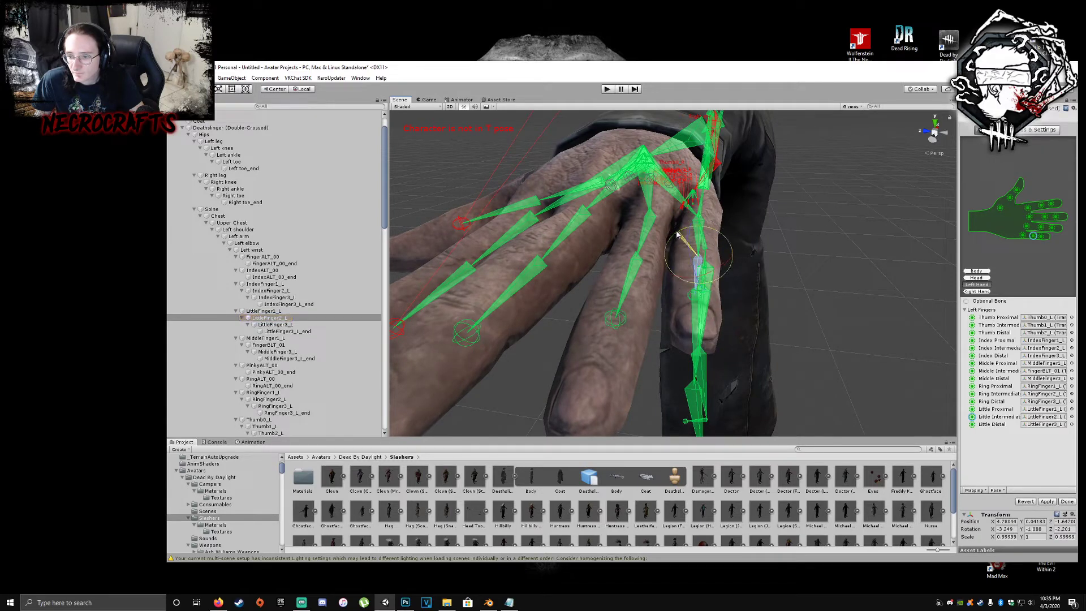
# - Rotate the left ring finger's proximal bone to about -3.4, 9.3, -0.2
pyautogui.click(646, 234)
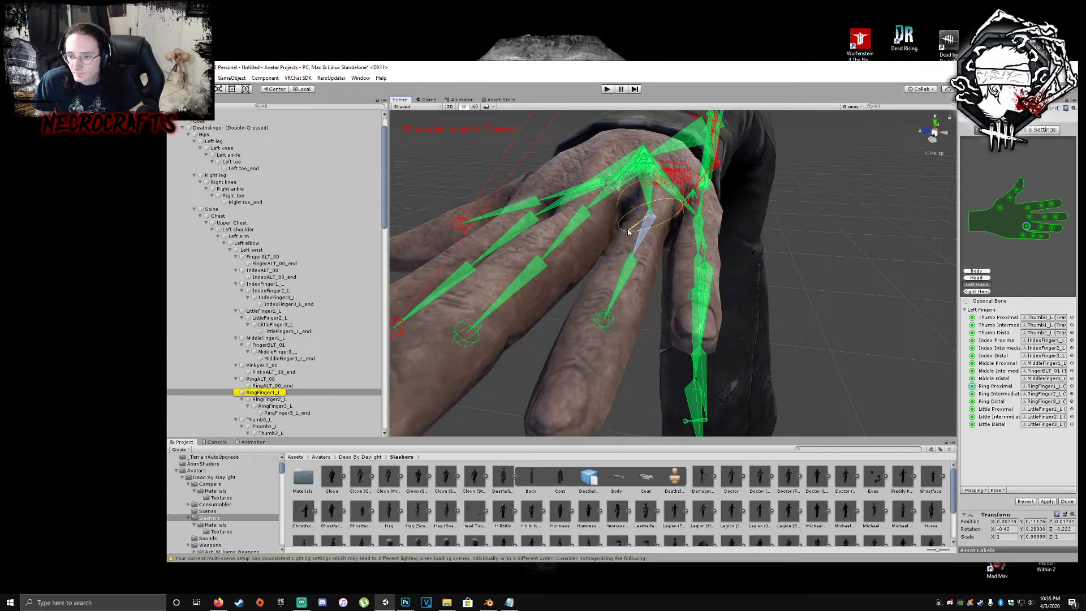
pyautogui.moveTo(632, 264); pyautogui.dragTo(735, 201, button='right')
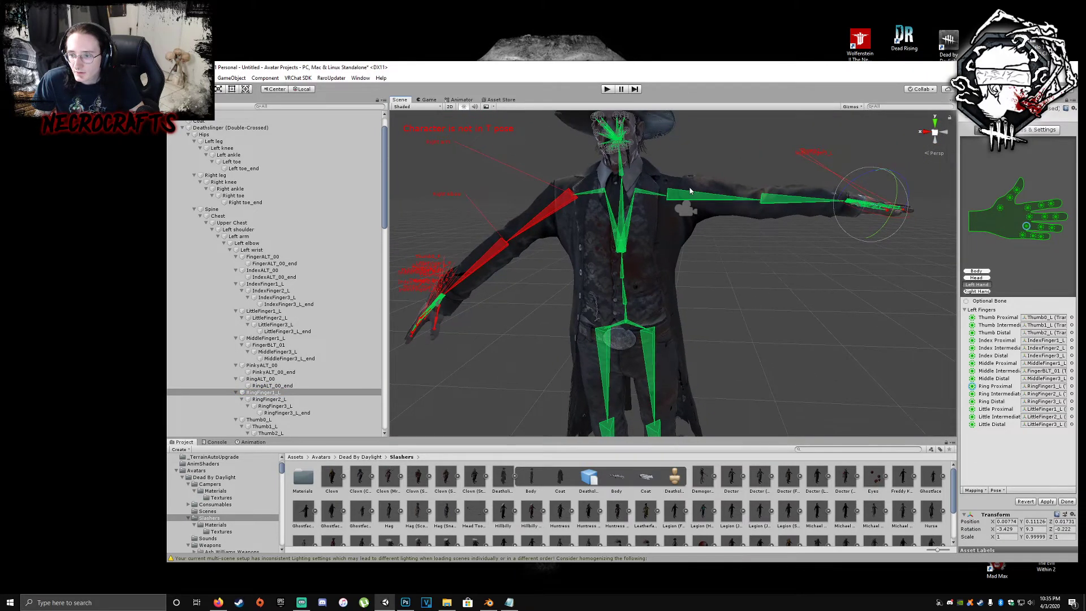
# - Rotate the right upper arm bone up and out to the side, level with the shoulder and straight when seen side-on
pyautogui.click(695, 194)
pyautogui.moveTo(677, 165); pyautogui.dragTo(674, 165)
pyautogui.moveTo(716, 231); pyautogui.dragTo(745, 252, button='middle')
pyautogui.click(684, 232)
pyautogui.moveTo(684, 233); pyautogui.dragTo(666, 260, button='right')
pyautogui.moveTo(667, 260); pyautogui.dragTo(748, 262, button='middle')
pyautogui.moveTo(748, 262); pyautogui.dragTo(716, 269, button='right')
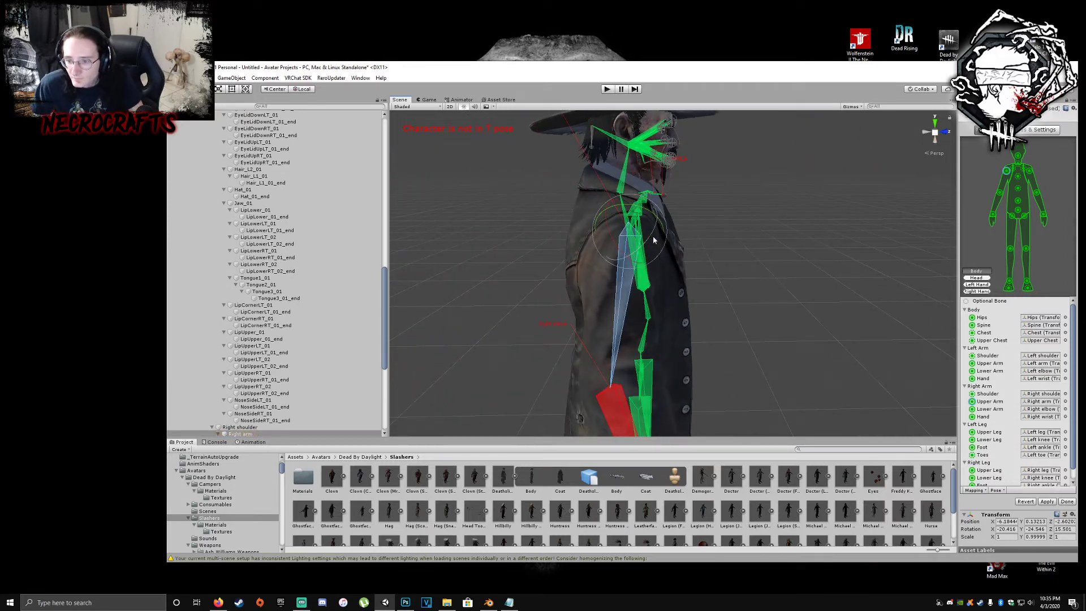
pyautogui.moveTo(652, 236); pyautogui.dragTo(609, 277)
pyautogui.click(799, 314)
pyautogui.moveTo(798, 314); pyautogui.dragTo(612, 305, button='right')
# - Rotate the right elbow bone to about -0.1, -15.6, -1.5 so the forearm continues straight from the upper arm
pyautogui.click(611, 305)
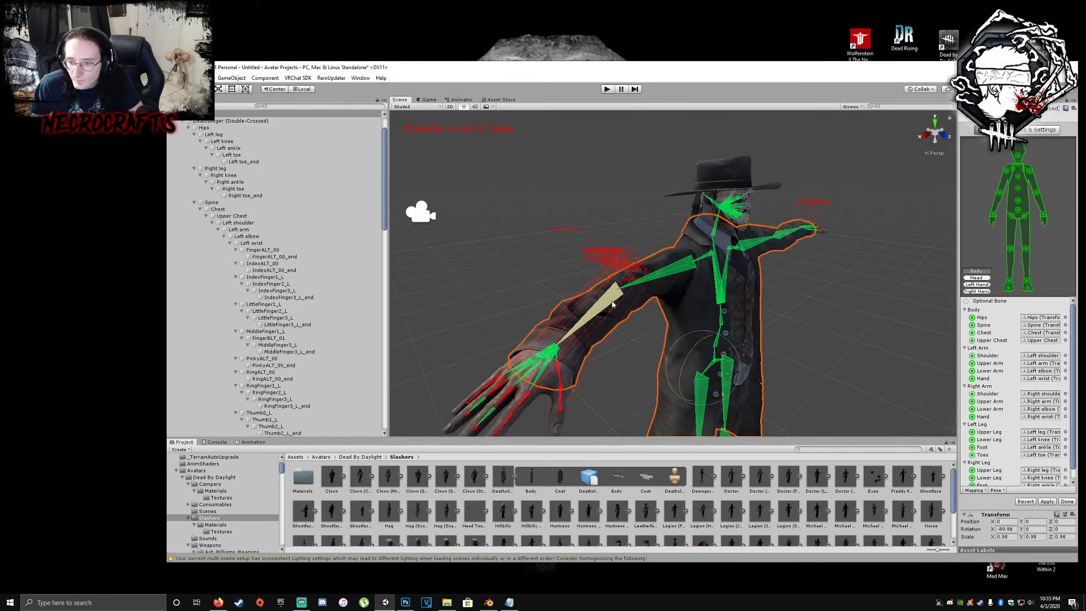
pyautogui.moveTo(638, 320); pyautogui.dragTo(732, 318, button='middle')
pyautogui.moveTo(732, 317); pyautogui.dragTo(772, 312, button='right')
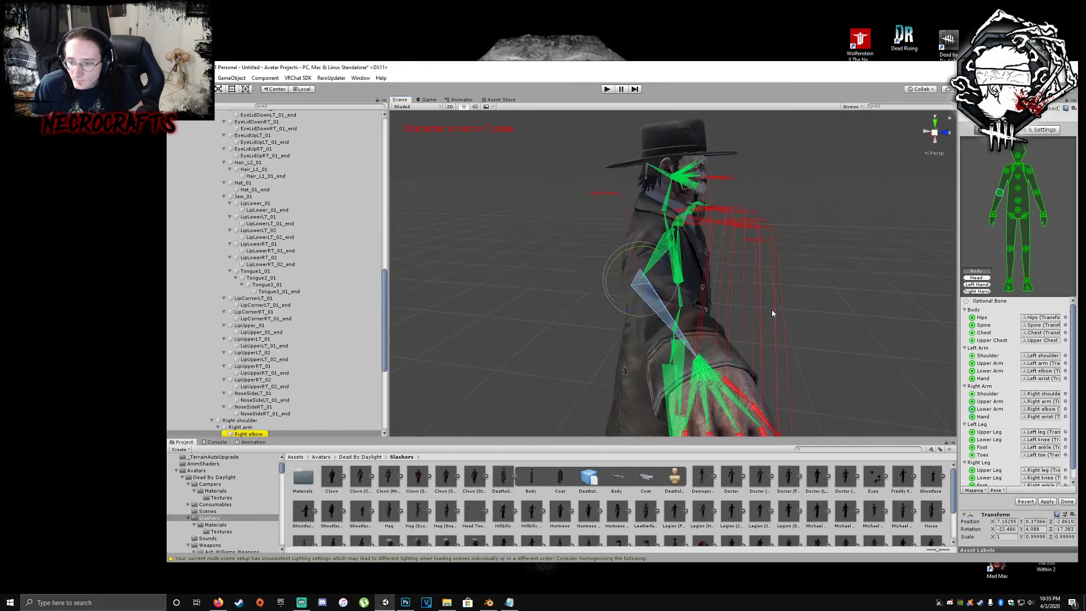
pyautogui.moveTo(631, 288); pyautogui.dragTo(612, 290, button='right')
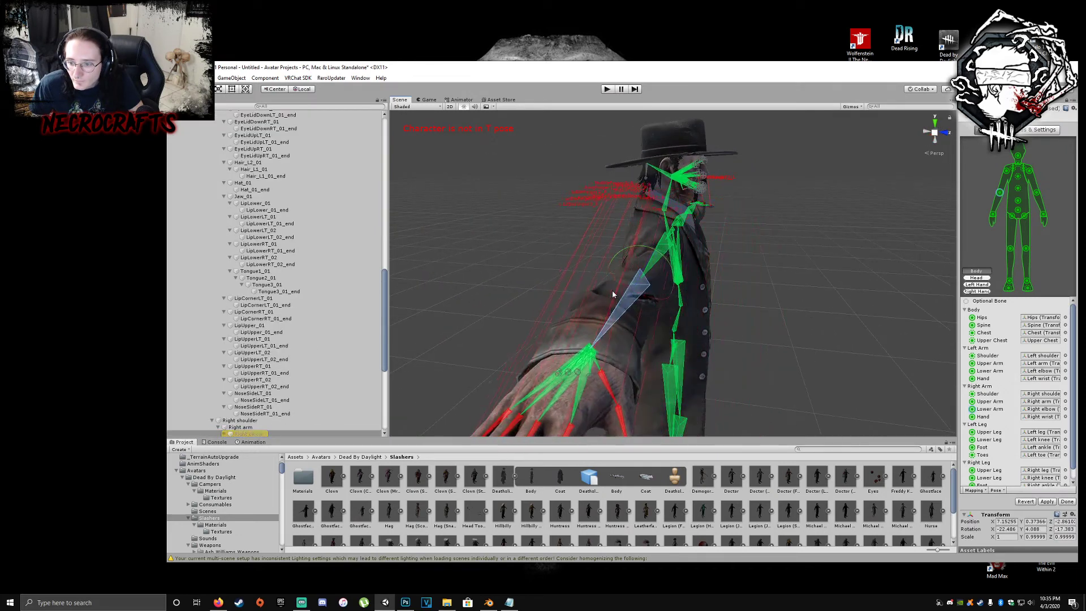
pyautogui.moveTo(613, 291); pyautogui.dragTo(608, 291)
pyautogui.click(767, 308)
pyautogui.moveTo(768, 312); pyautogui.dragTo(815, 310, button='right')
pyautogui.press('a')
pyautogui.moveTo(816, 313); pyautogui.dragTo(674, 277, button='middle')
pyautogui.click(670, 257)
pyautogui.moveTo(669, 259); pyautogui.dragTo(622, 211, button='right')
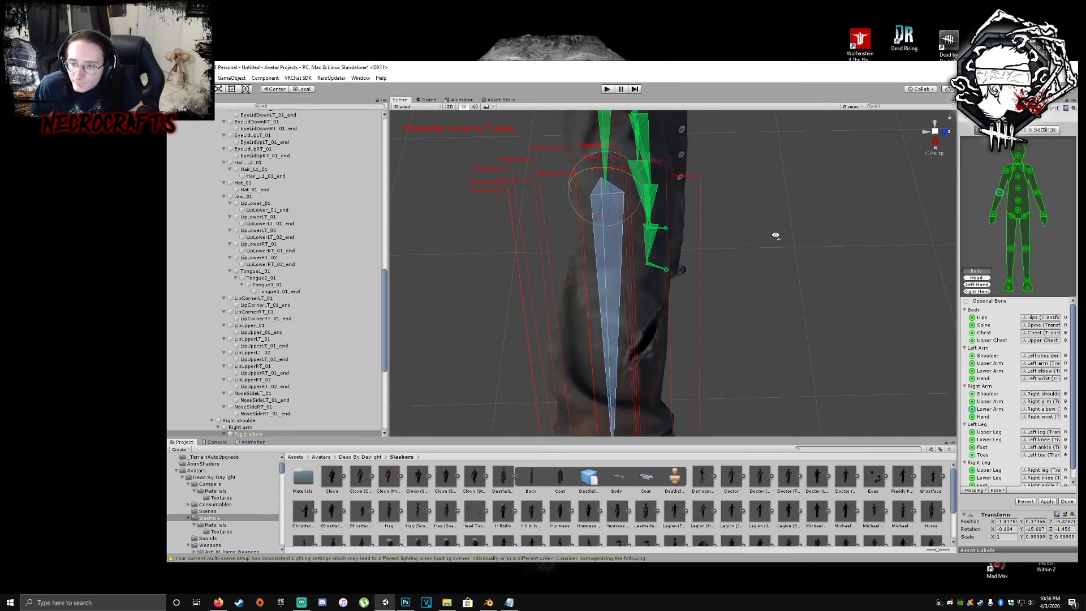
pyautogui.moveTo(775, 235); pyautogui.dragTo(625, 245, button='right')
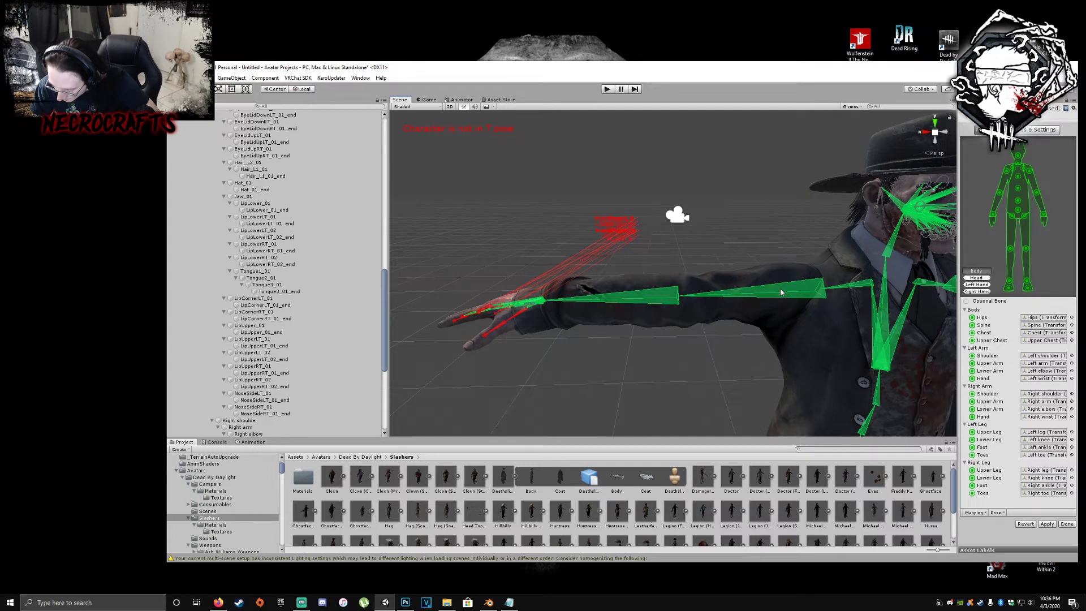
# - Rotate the right thumb's proximal and intermediate bones into a straight T-pose thumb
pyautogui.moveTo(647, 378); pyautogui.dragTo(665, 321, button='right')
pyautogui.click(665, 306)
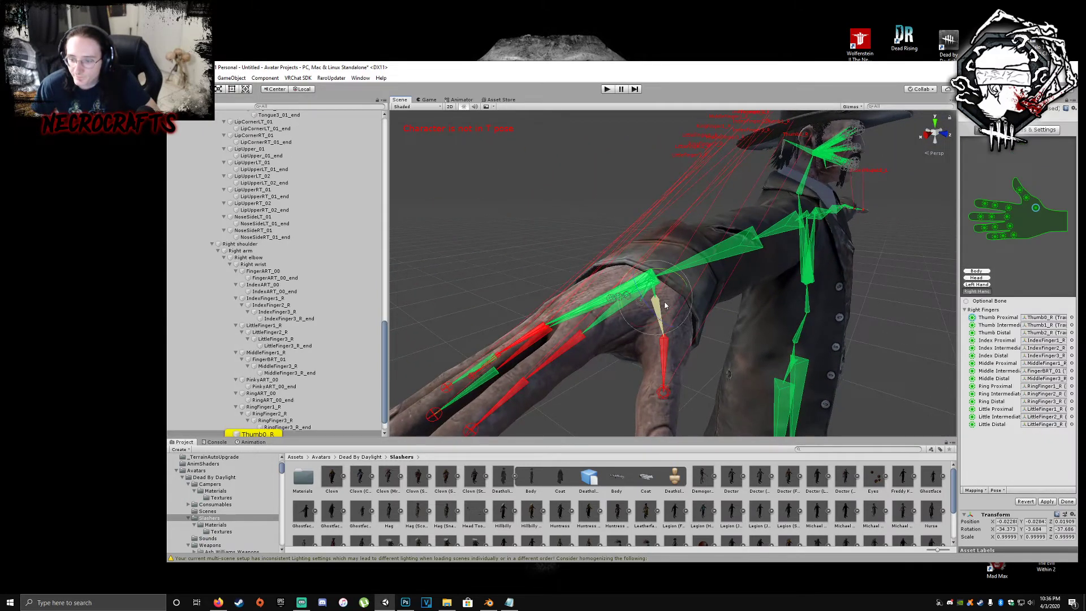
pyautogui.moveTo(672, 289); pyautogui.dragTo(671, 285)
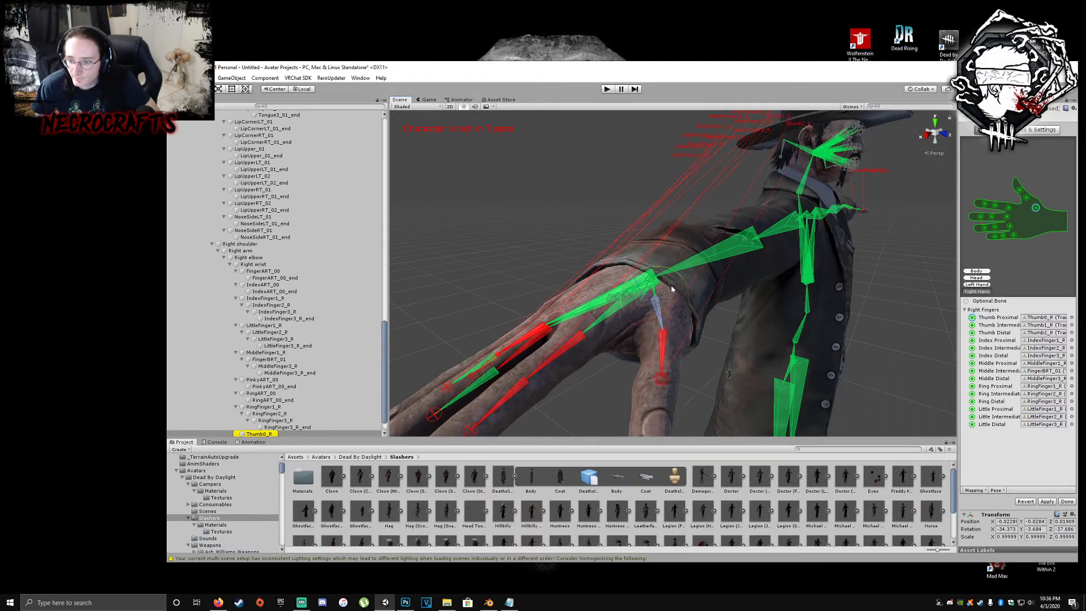
pyautogui.click(663, 353)
pyautogui.moveTo(663, 353); pyautogui.dragTo(716, 357, button='middle')
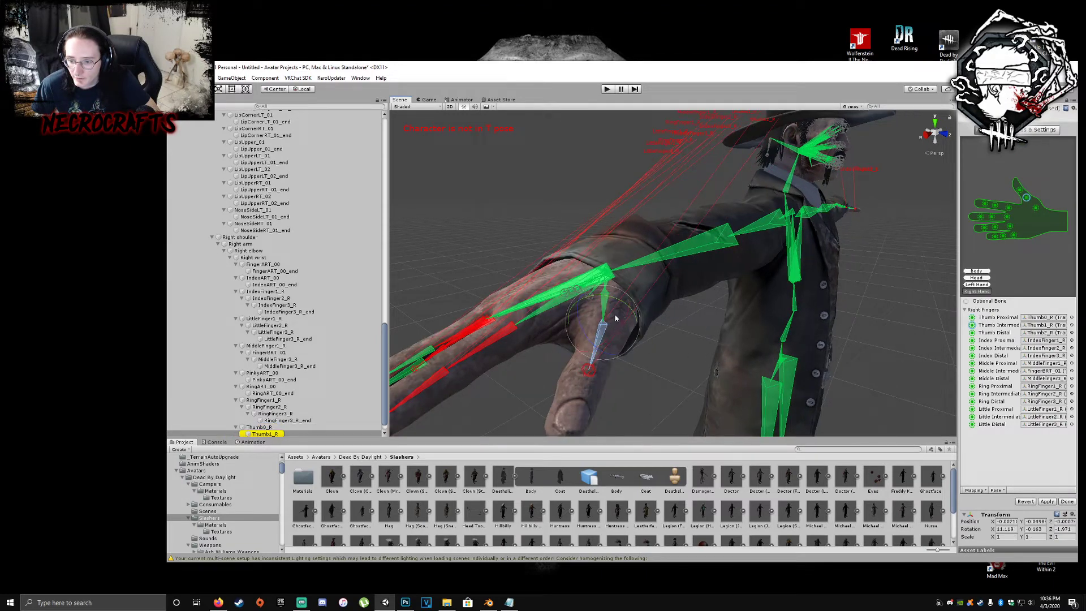
pyautogui.moveTo(616, 318); pyautogui.dragTo(622, 316)
pyautogui.keyDown('alt'); pyautogui.moveTo(638, 357); pyautogui.dragTo(726, 352); pyautogui.keyUp('alt')
# - Rotate the right index and middle fingers' proximal bones, plus the index finger's intermediate bone, into straight lines
pyautogui.click(633, 333)
pyautogui.keyDown('alt'); pyautogui.moveTo(727, 352); pyautogui.dragTo(627, 242); pyautogui.keyUp('alt')
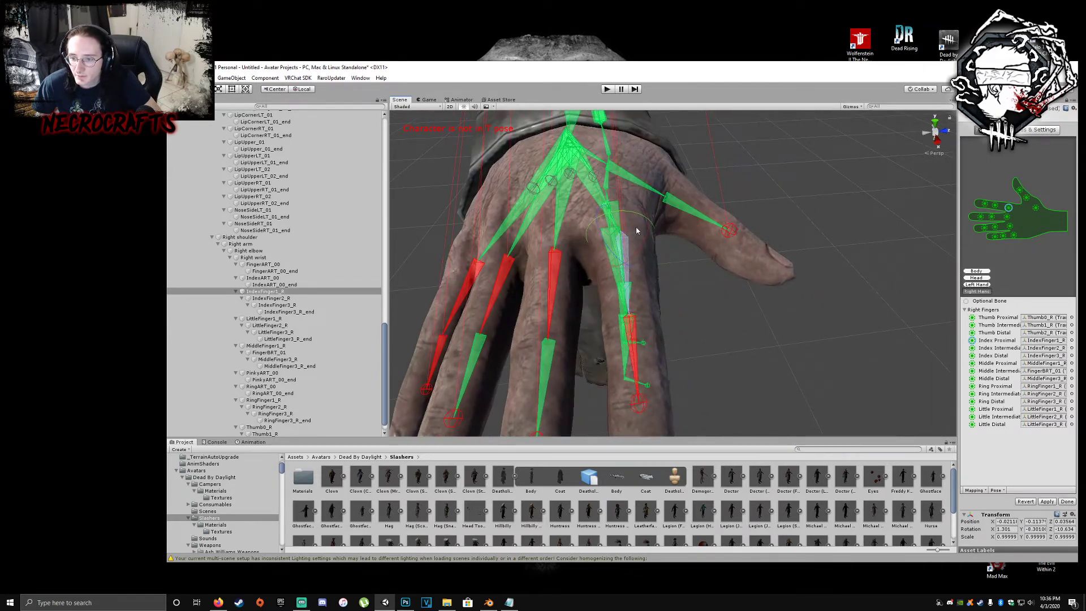
pyautogui.click(632, 260)
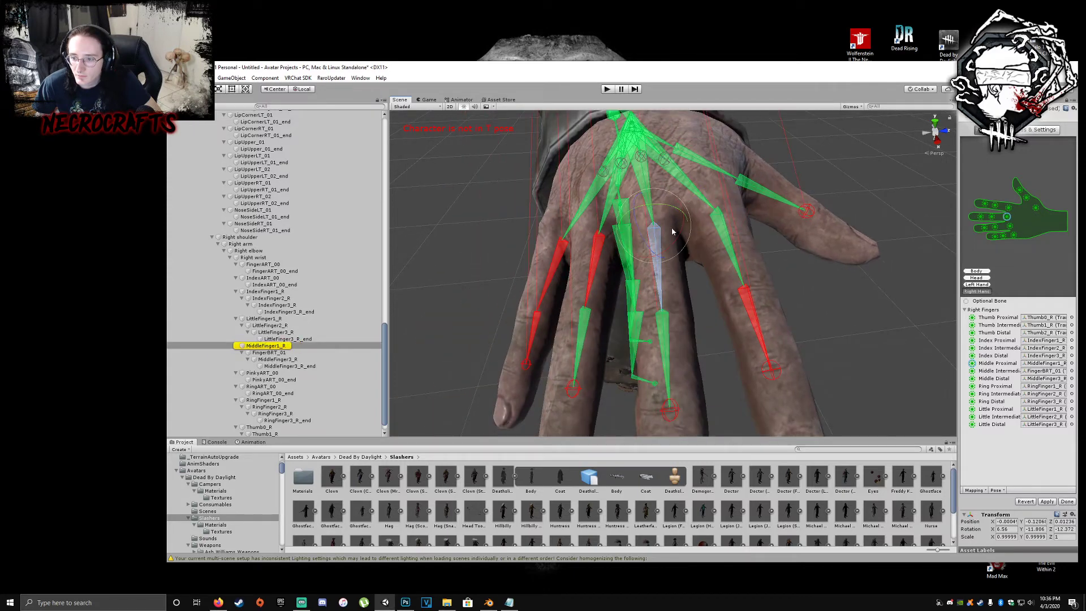
pyautogui.moveTo(672, 228); pyautogui.dragTo(672, 223)
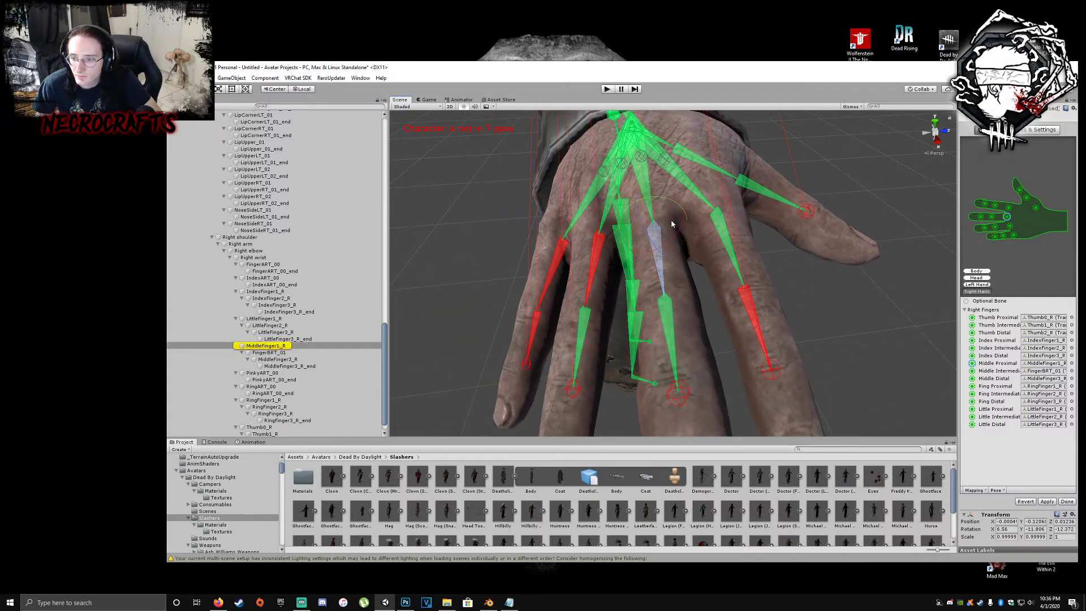
pyautogui.click(745, 314)
pyautogui.moveTo(752, 315); pyautogui.dragTo(761, 295)
# - Rotate the right ring finger's proximal bone so the finger points straight out from the hand
pyautogui.keyDown('alt'); pyautogui.moveTo(826, 352); pyautogui.dragTo(749, 271); pyautogui.keyUp('alt')
pyautogui.click(718, 241)
pyautogui.moveTo(725, 235); pyautogui.dragTo(671, 202)
pyautogui.click(589, 259)
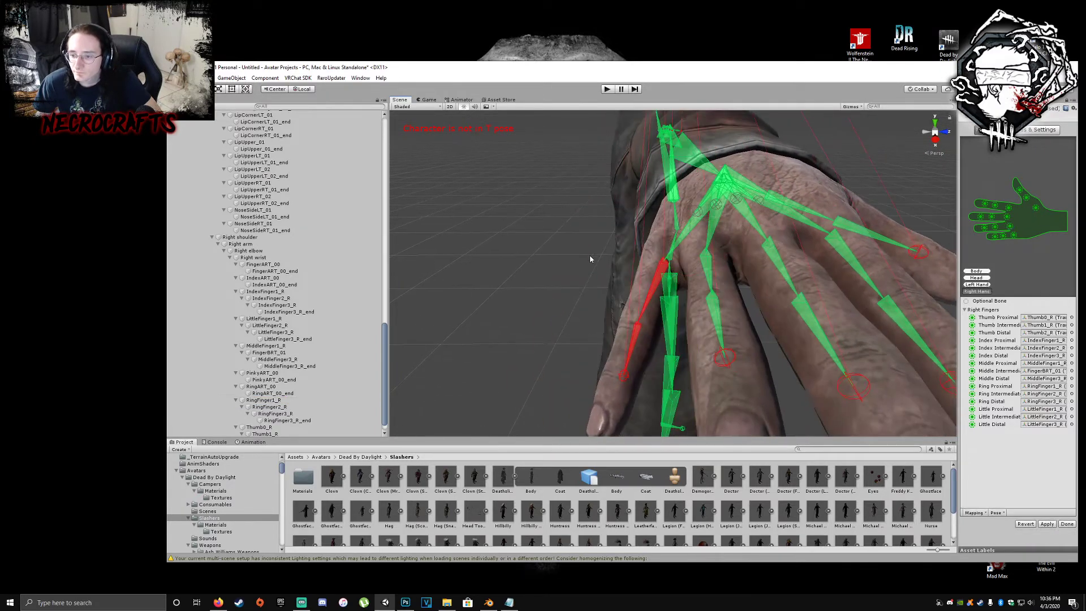
# - Rotate the right little finger's proximal and intermediate bones toward a straight line with the hand
pyautogui.click(660, 279)
pyautogui.moveTo(677, 263); pyautogui.dragTo(649, 288)
pyautogui.click(654, 311)
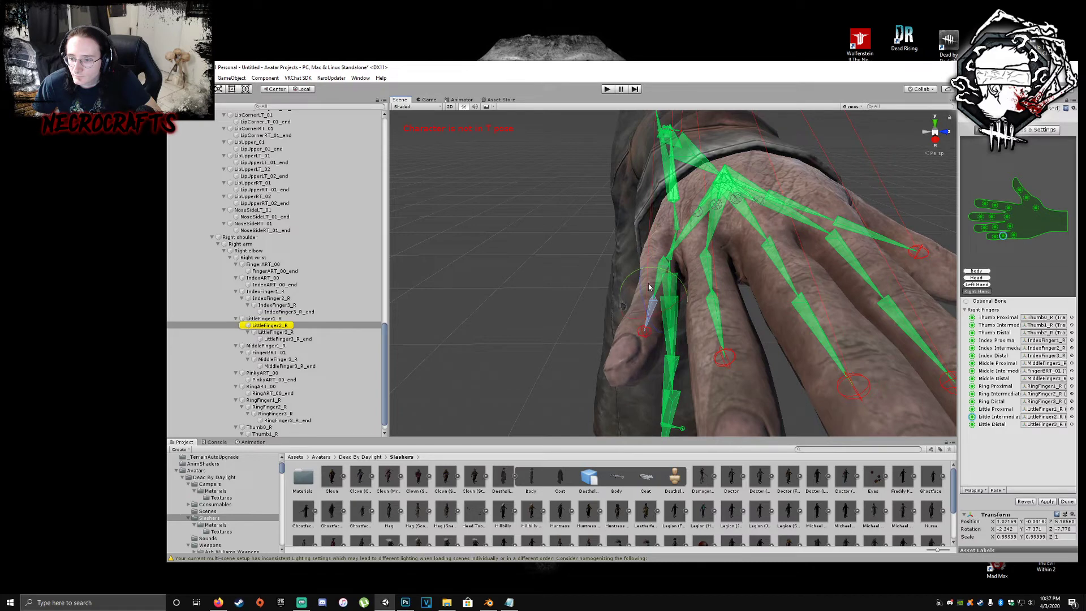
pyautogui.click(572, 297)
# - Refine the rotation of the right little finger's intermediate bone so it follows its proximal bone
pyautogui.moveTo(572, 296); pyautogui.dragTo(572, 298, button='middle')
pyautogui.moveTo(573, 298); pyautogui.dragTo(618, 320, button='right')
pyautogui.scroll(2, 618, 320)
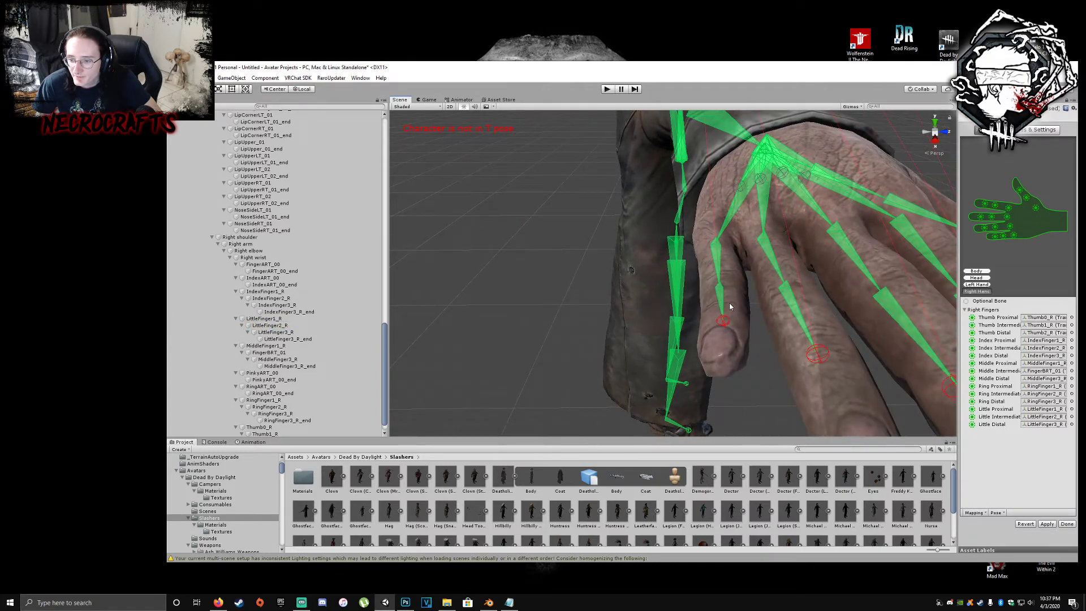
pyautogui.click(724, 304)
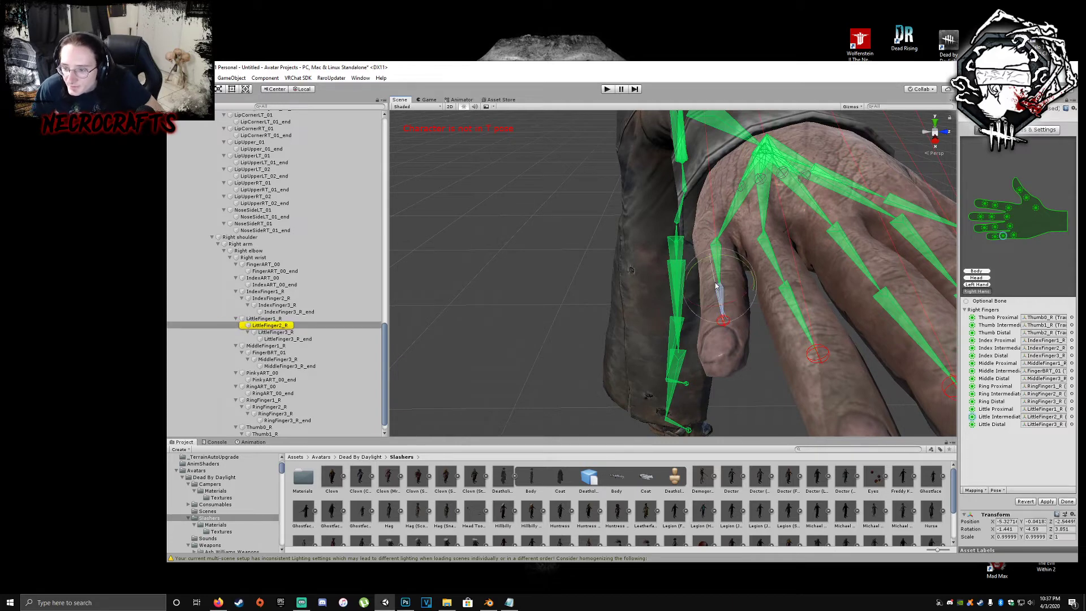
pyautogui.moveTo(722, 307); pyautogui.dragTo(743, 267)
pyautogui.click(495, 275)
# - Rotate the right middle finger's proximal bone to about -2.8, -15.1, -4.7, level with the neighbouring fingers
pyautogui.keyDown('alt'); pyautogui.moveTo(495, 274); pyautogui.dragTo(609, 282); pyautogui.keyUp('alt')
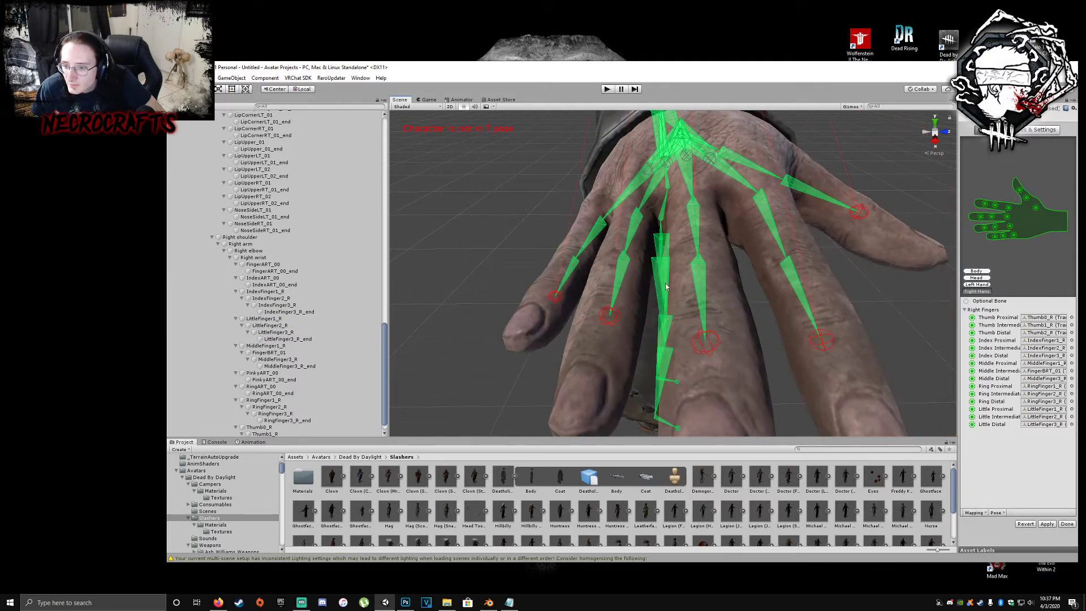
pyautogui.keyDown('alt'); pyautogui.moveTo(738, 281); pyautogui.dragTo(693, 259); pyautogui.keyUp('alt')
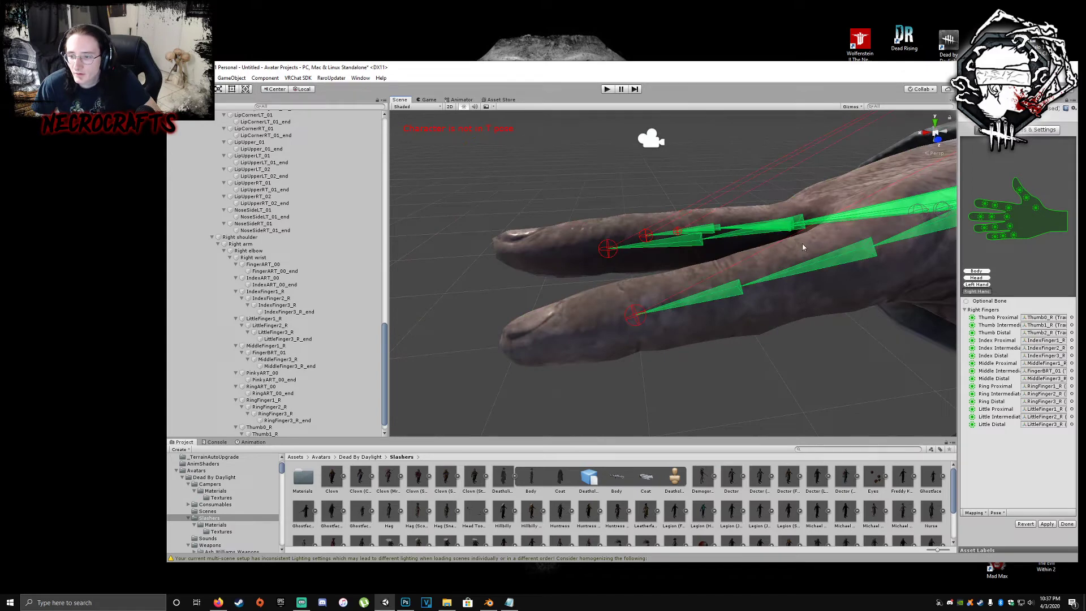
pyautogui.click(798, 222)
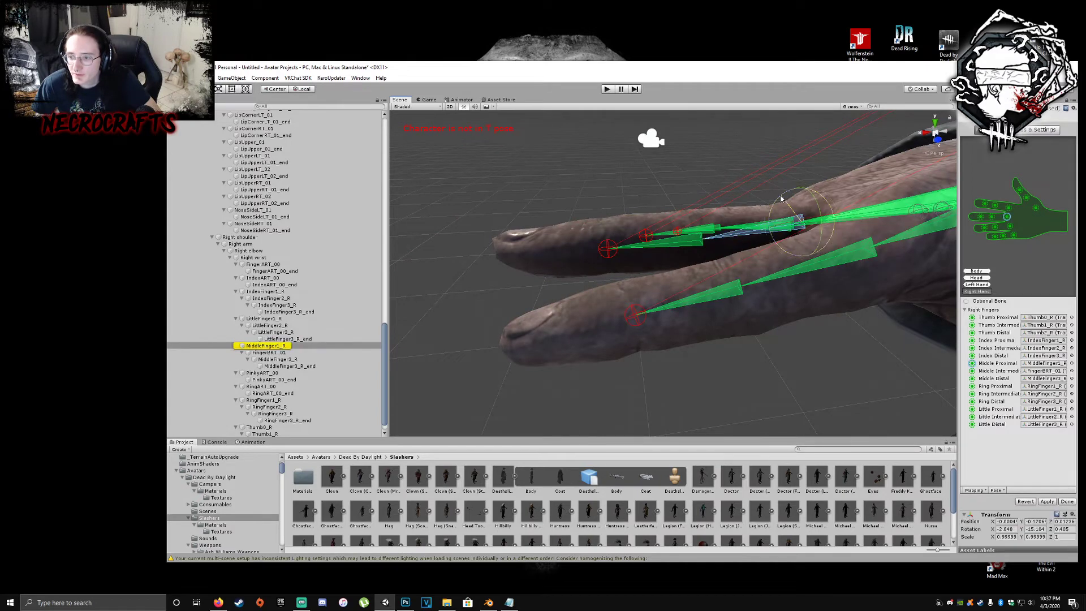
pyautogui.moveTo(781, 198); pyautogui.dragTo(846, 262)
pyautogui.moveTo(846, 262); pyautogui.dragTo(844, 261, button='middle')
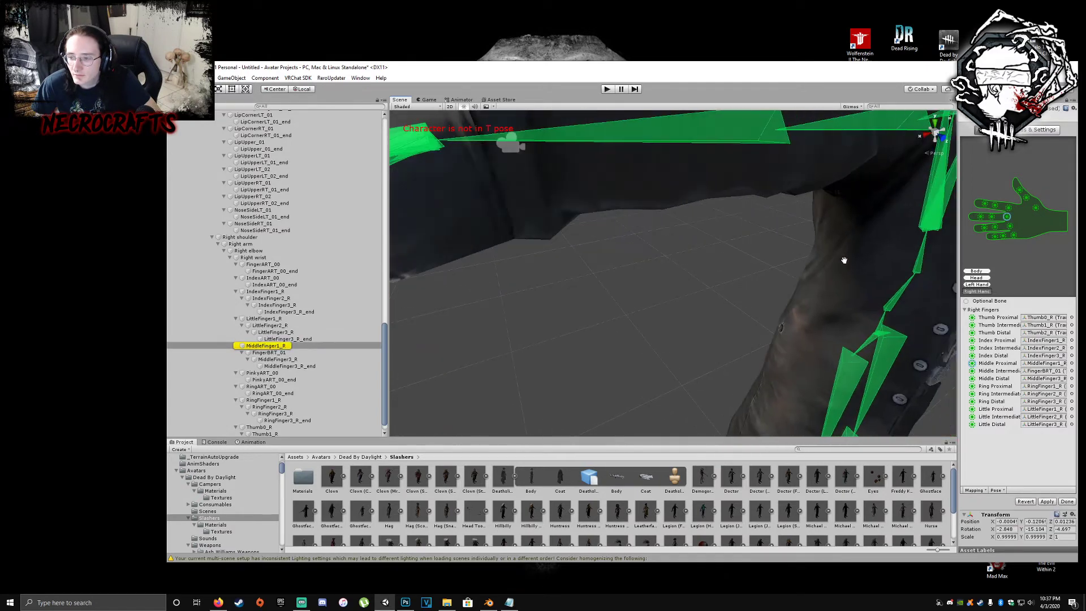
# - Examine the whole character's pose from the front and the body bone mapping, including the hips assignment
pyautogui.moveTo(844, 260); pyautogui.dragTo(735, 236, button='right')
pyautogui.scroll(-5, 725, 244)
pyautogui.press('d')
pyautogui.scroll(-4, 743, 237)
pyautogui.press('d')
pyautogui.scroll(-4, 735, 237)
pyautogui.click(806, 310)
pyautogui.moveTo(810, 284); pyautogui.dragTo(802, 263, button='middle')
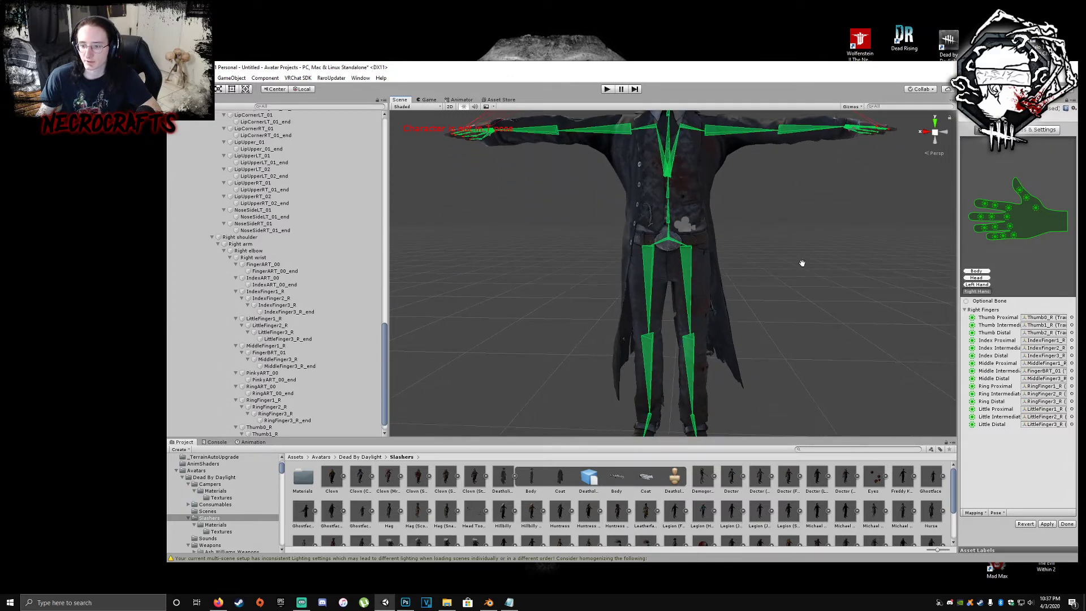
pyautogui.click(978, 271)
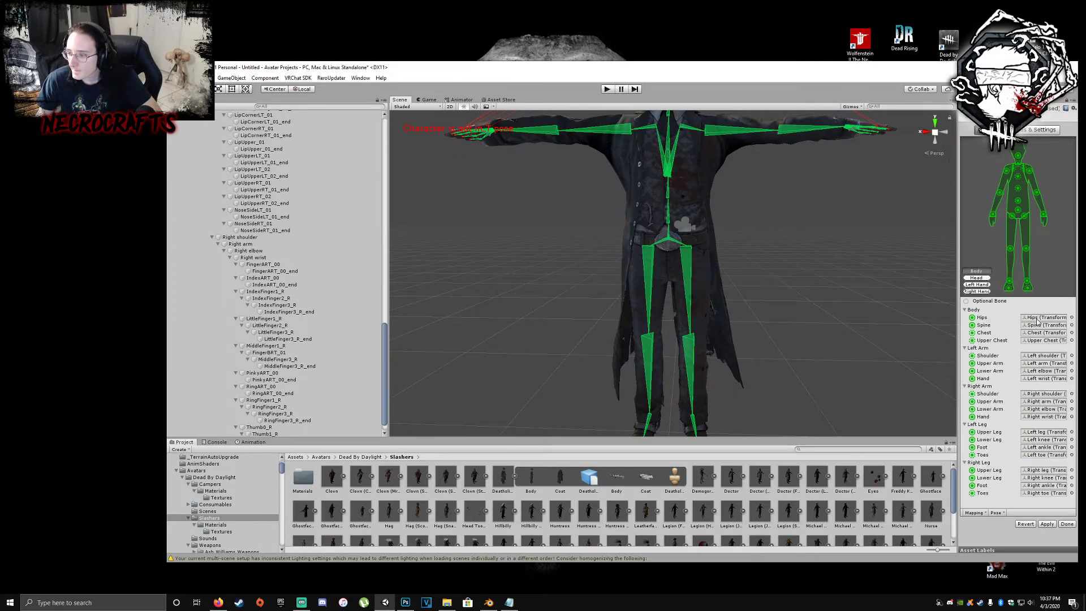
pyautogui.click(1041, 318)
# - Remove the jaw bone from the head mapping, then apply the avatar configuration and finish it
pyautogui.click(977, 277)
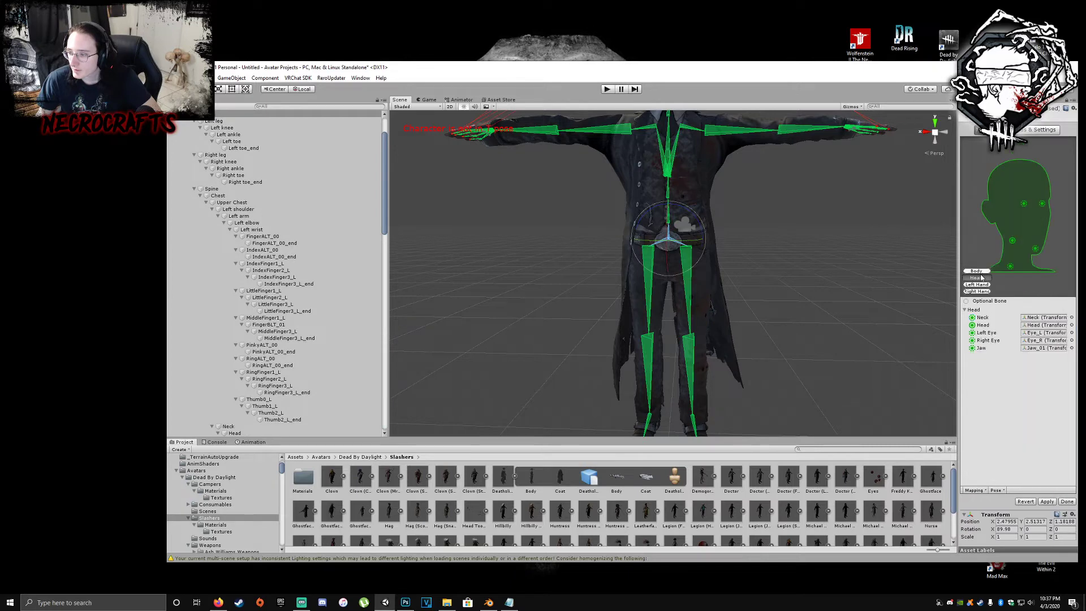
pyautogui.click(1034, 250)
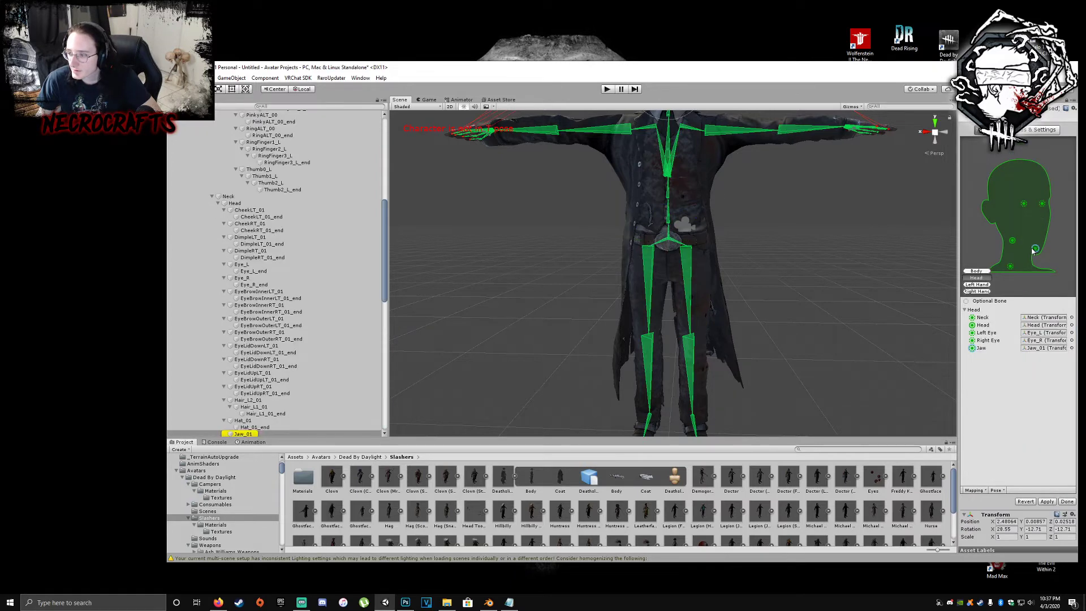
pyautogui.press('Delete')
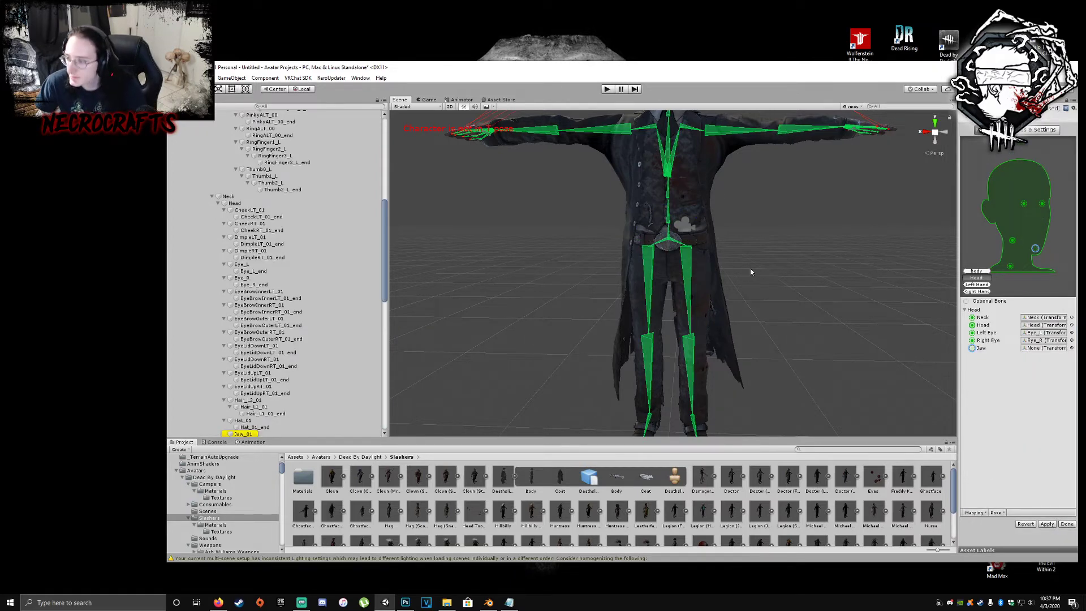
pyautogui.click(1046, 524)
pyautogui.click(1066, 524)
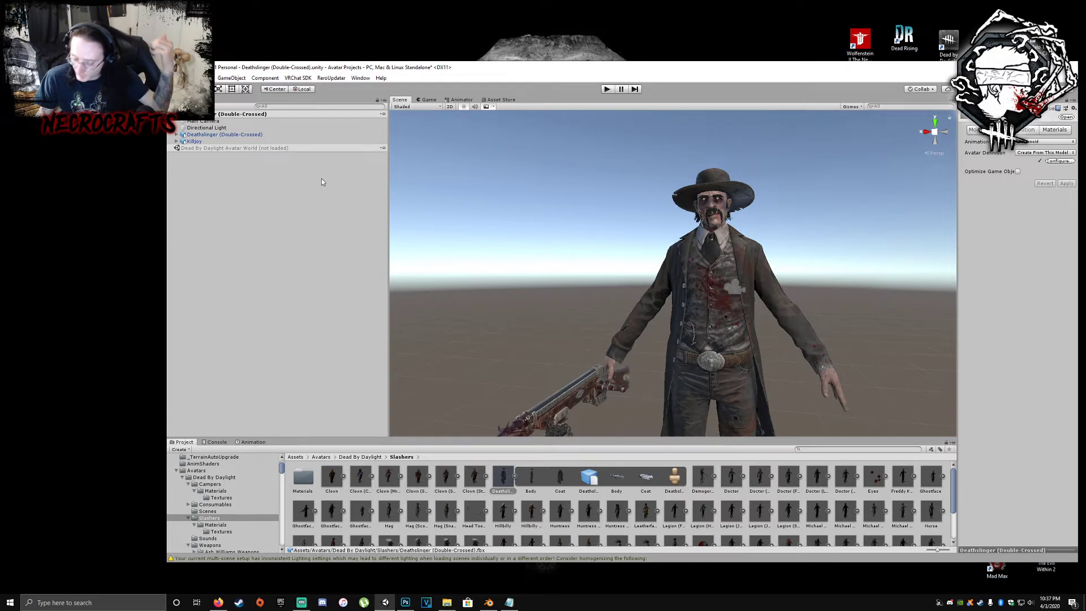
# - Rotate the Killjoy rifle in the scene so its barrel points down toward the ground
pyautogui.moveTo(689, 329); pyautogui.dragTo(725, 289, button='middle')
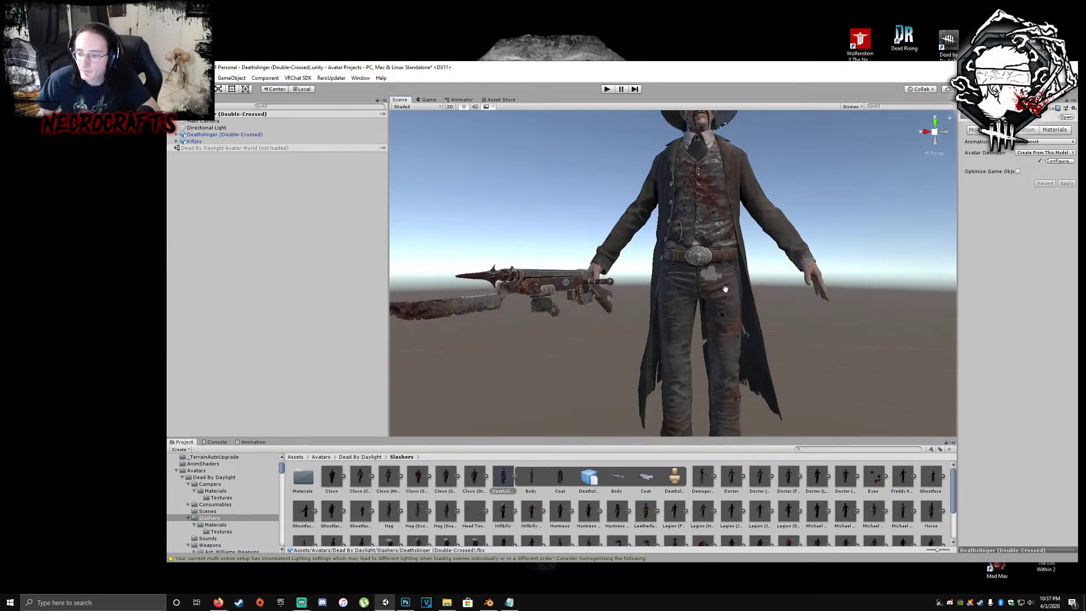
pyautogui.click(565, 283)
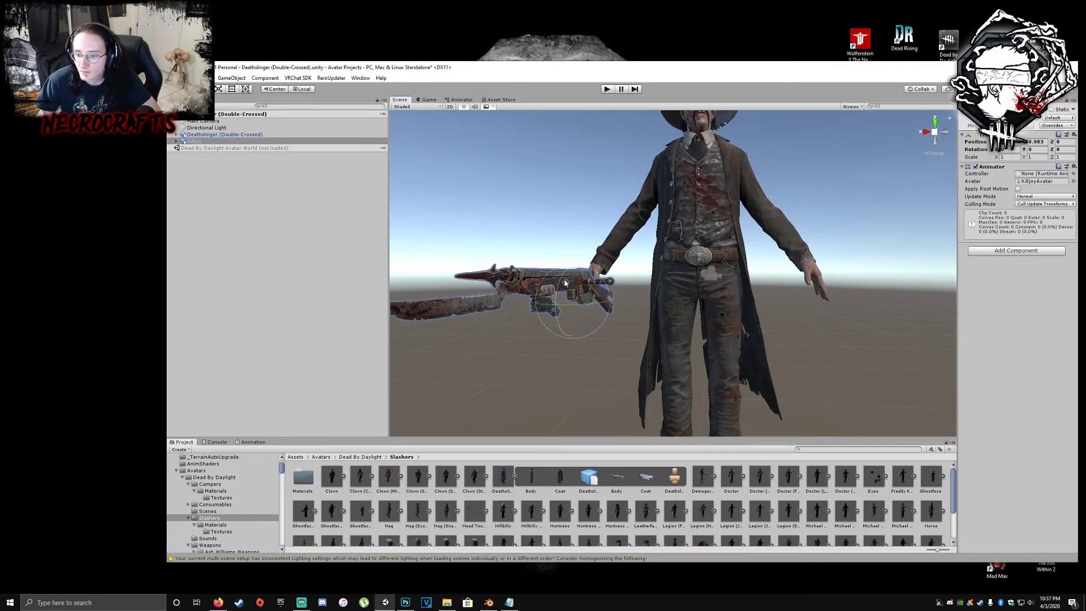
pyautogui.moveTo(560, 290); pyautogui.dragTo(532, 352)
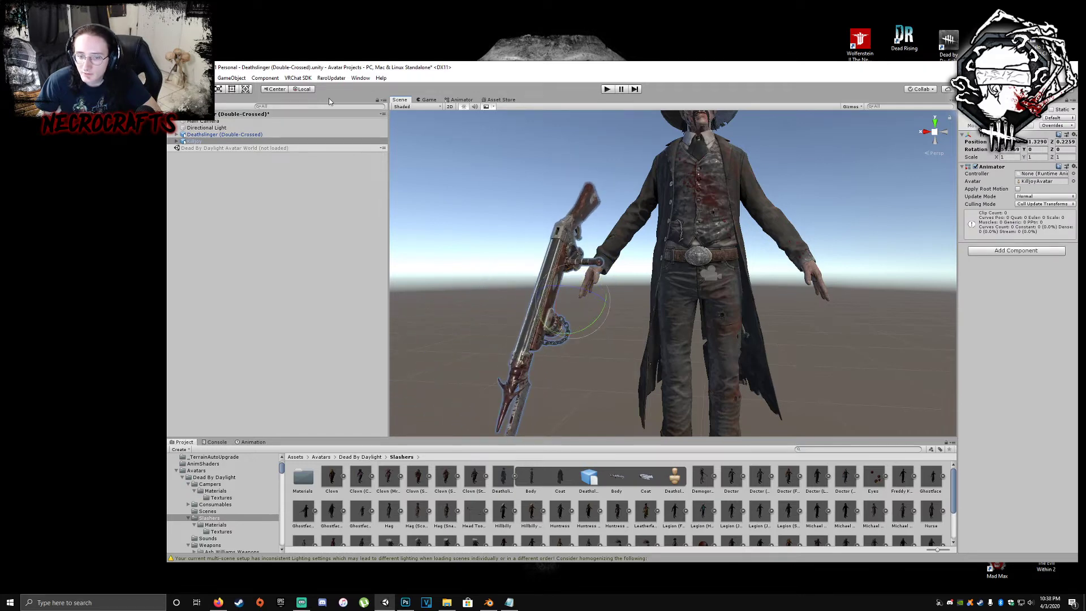
# - Move the Killjoy rifle to the Deathslinger's right hand, with Y at 1.16 and Z at about -0.06
pyautogui.press('w')
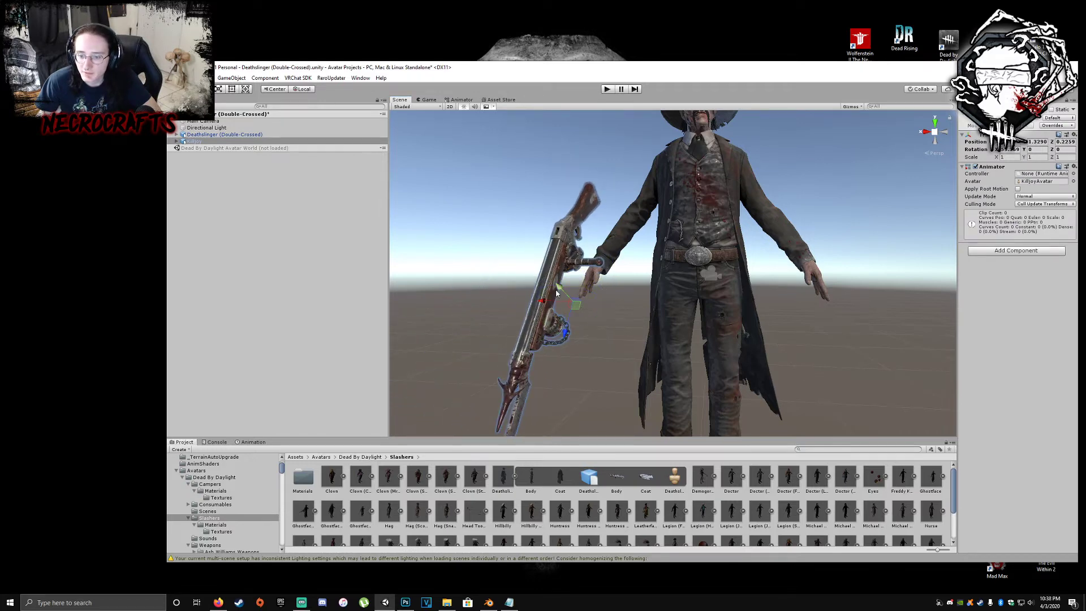
pyautogui.moveTo(557, 292); pyautogui.dragTo(570, 333)
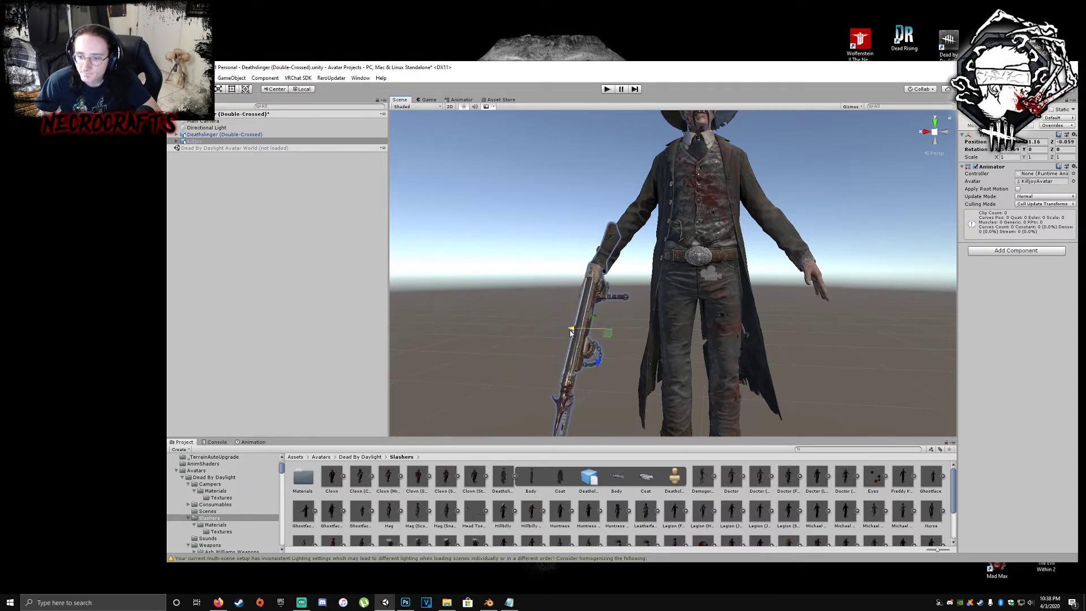
pyautogui.moveTo(664, 301); pyautogui.dragTo(690, 296, button='right')
pyautogui.moveTo(691, 296); pyautogui.dragTo(742, 309, button='middle')
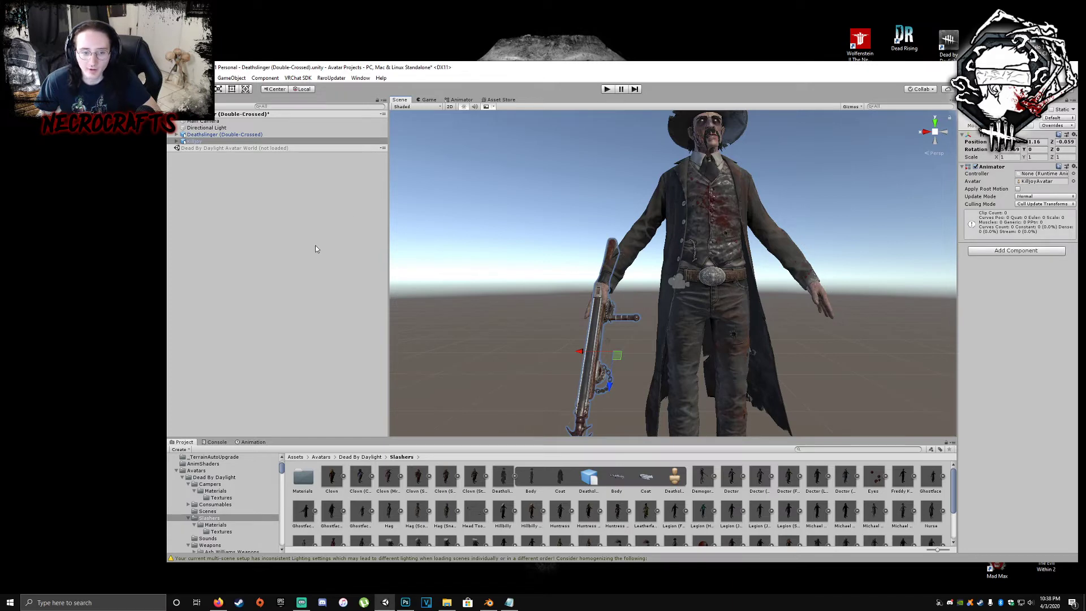
# - Collapse the Deathslinger (Double-Crossed) model's sub-assets in the Slashers folder
pyautogui.click(515, 476)
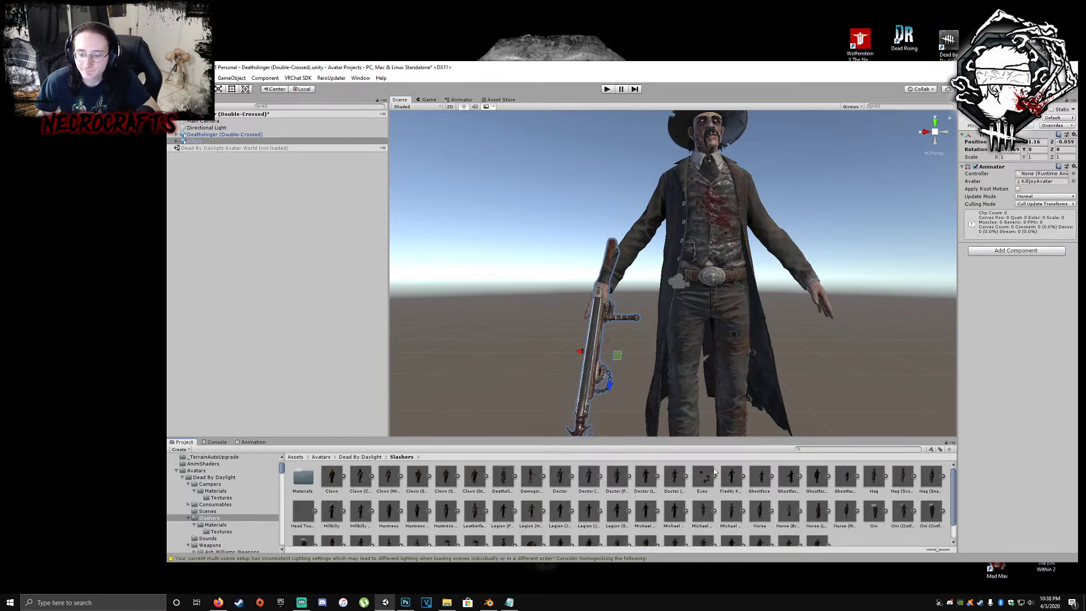
# - Duplicate the Deathslinger Override controller in the Deathslinger Weapons folder and move the copy into its Deathslinger (Double-Crossed) subfolder
pyautogui.click(509, 476)
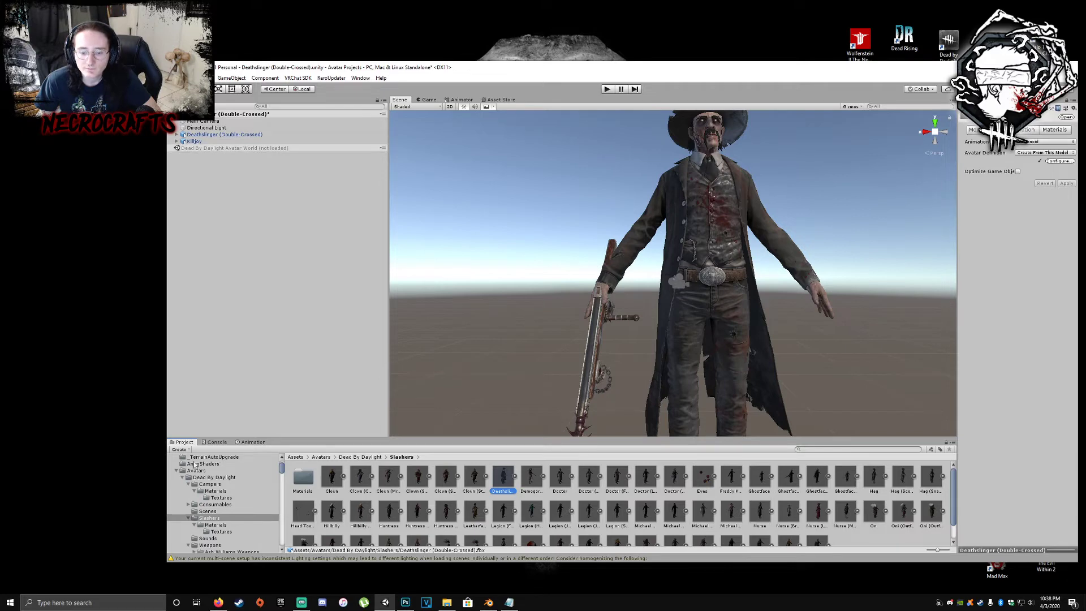
pyautogui.scroll(-10, 226, 521)
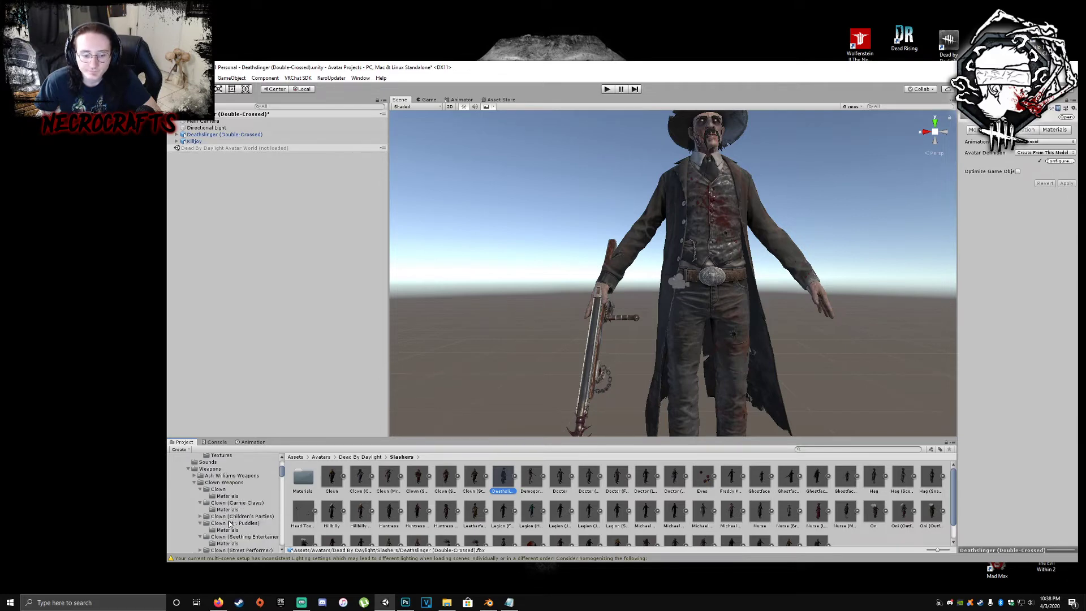
pyautogui.scroll(-2, 229, 518)
pyautogui.click(229, 513)
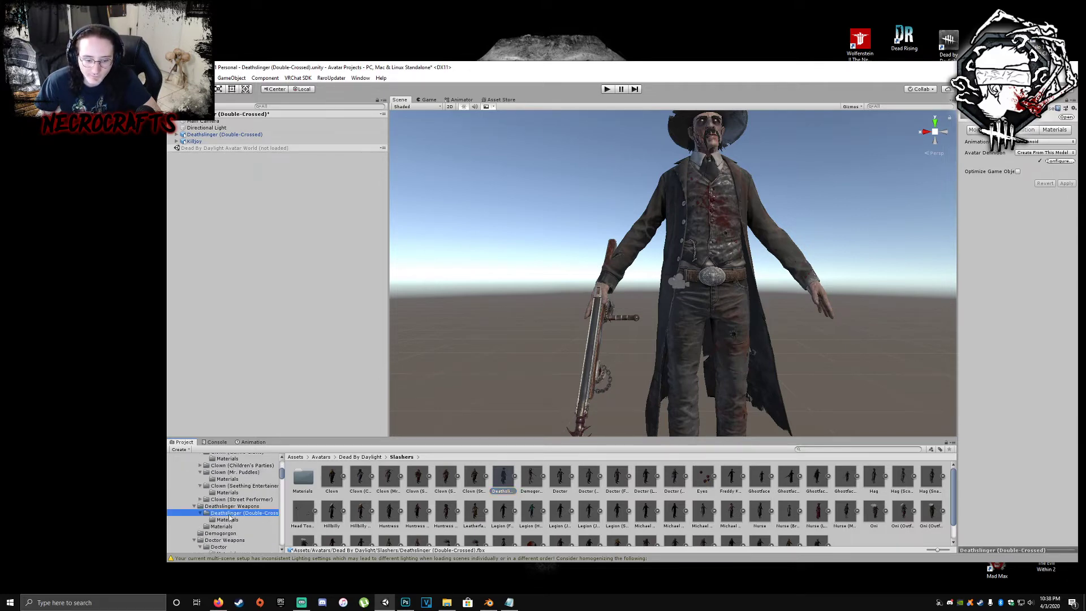
pyautogui.click(232, 506)
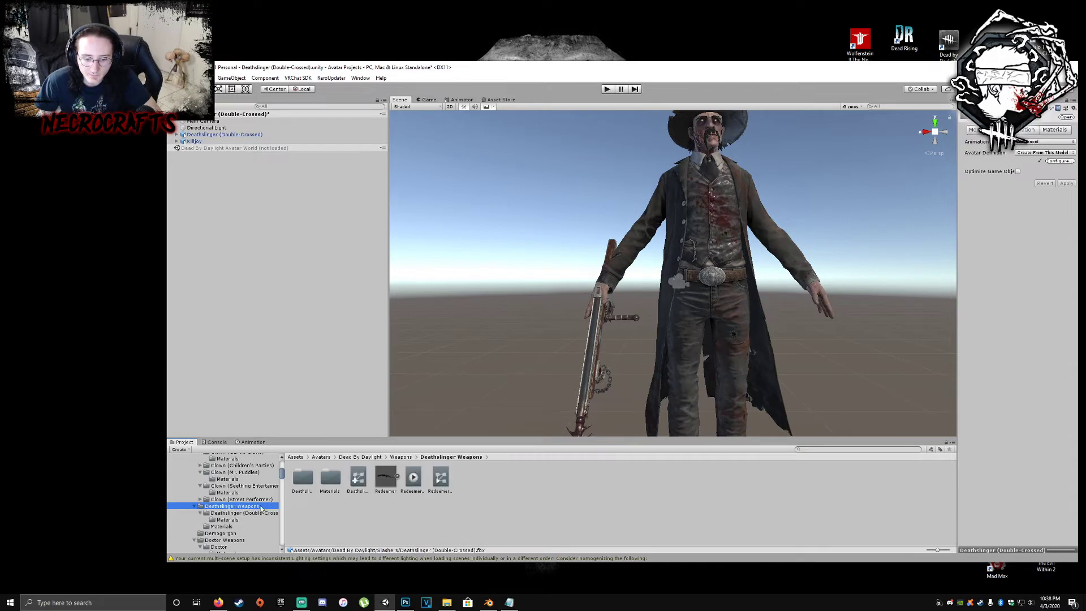
pyautogui.click(355, 480)
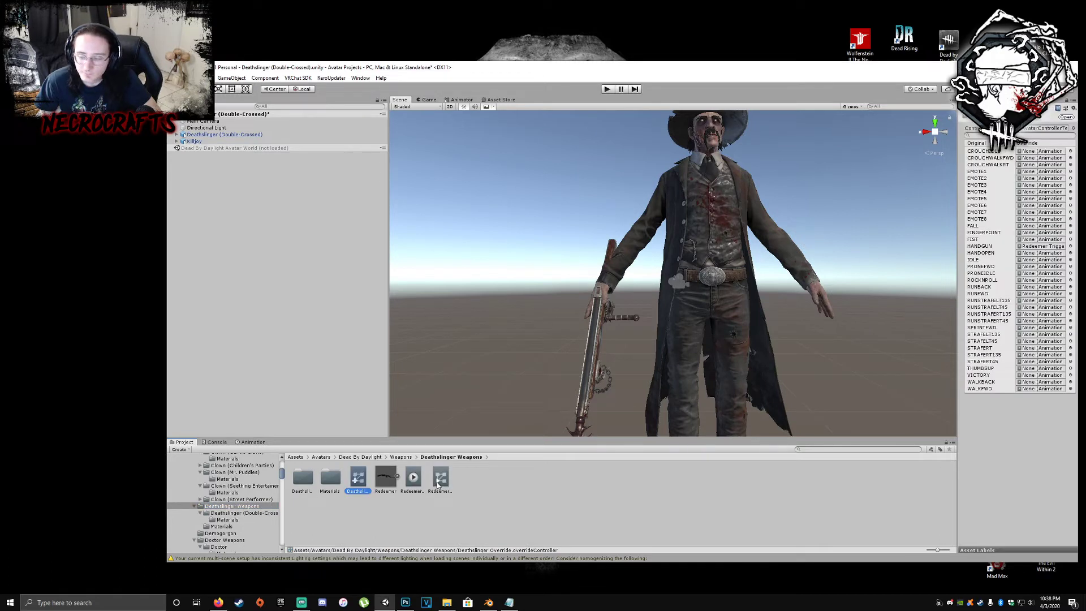
pyautogui.hotkey('ctrl', 'd')
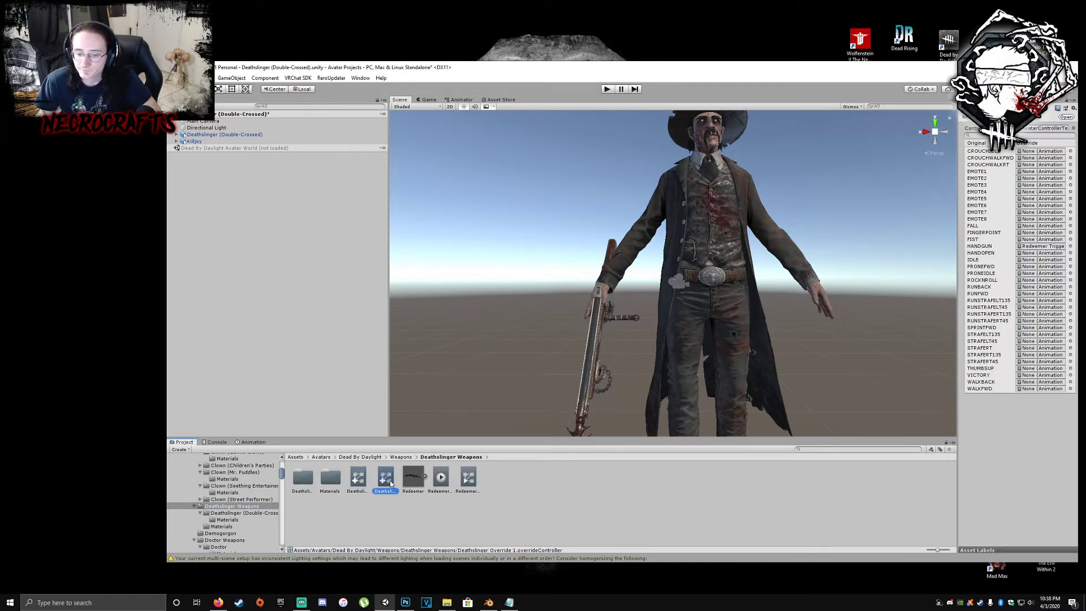
pyautogui.moveTo(386, 482); pyautogui.dragTo(304, 479)
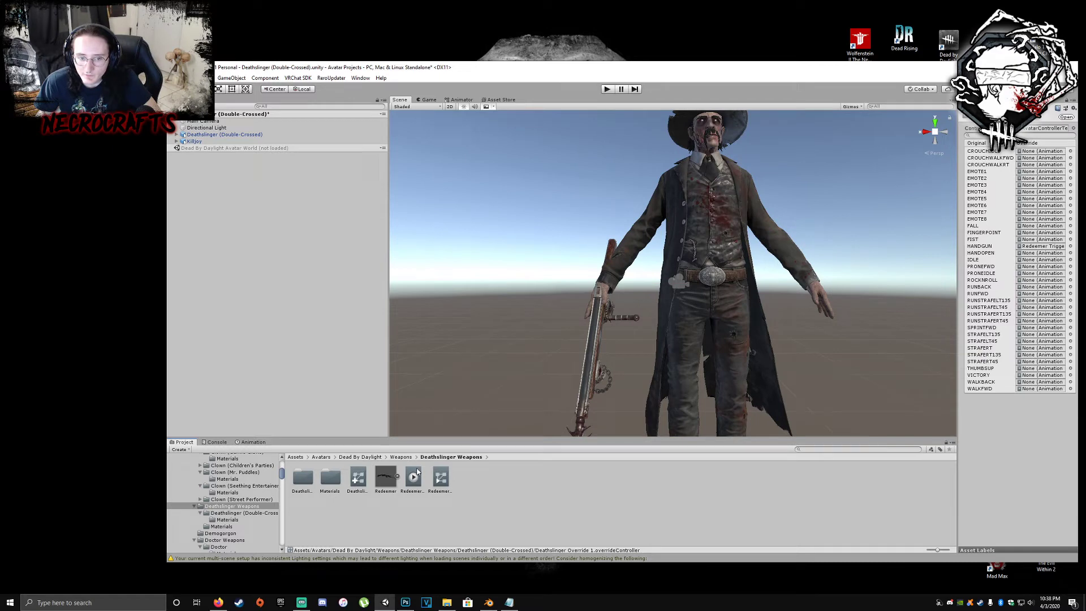
pyautogui.click(225, 135)
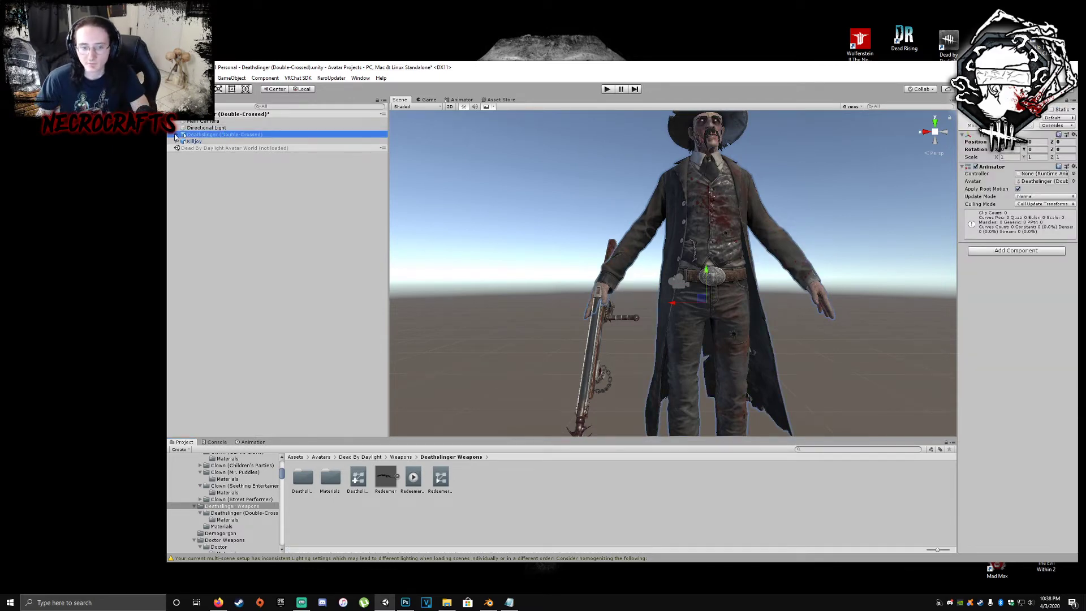
pyautogui.hotkey('ctrl', 'd')
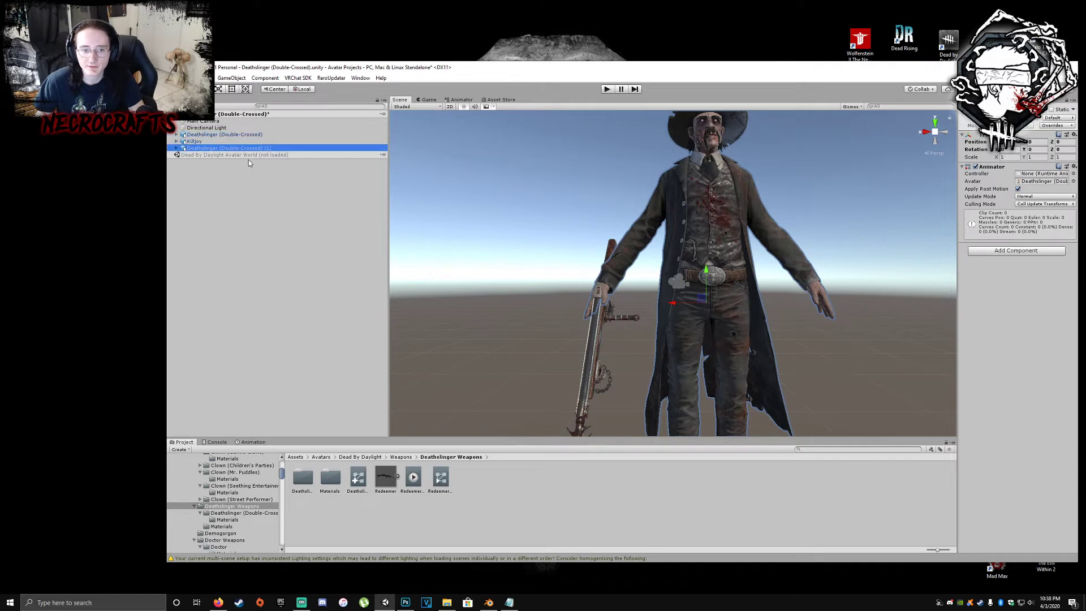
pyautogui.click(237, 148)
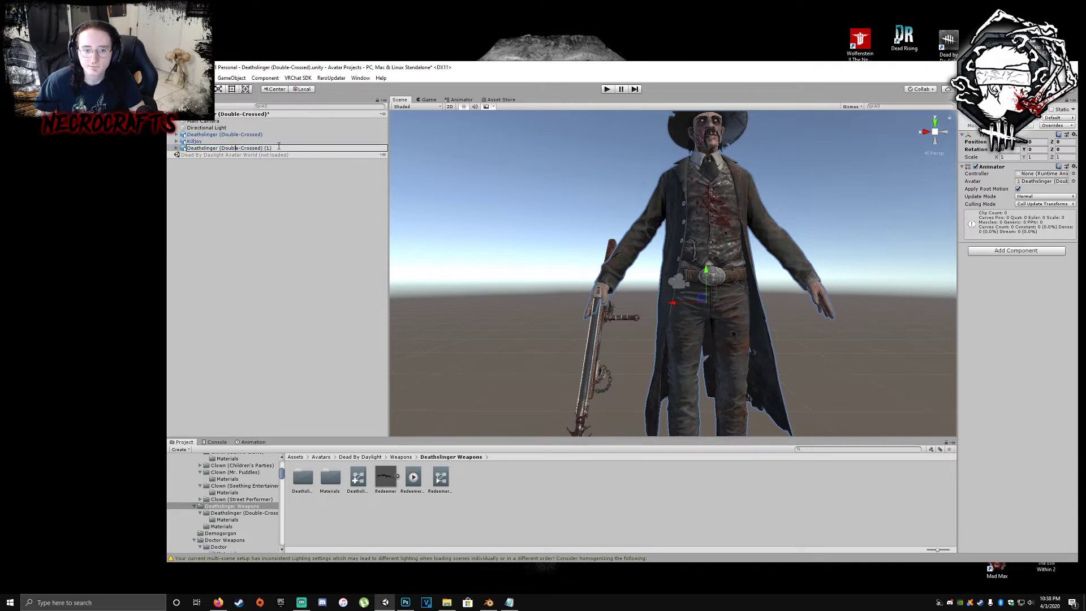
pyautogui.moveTo(279, 146); pyautogui.dragTo(174, 146)
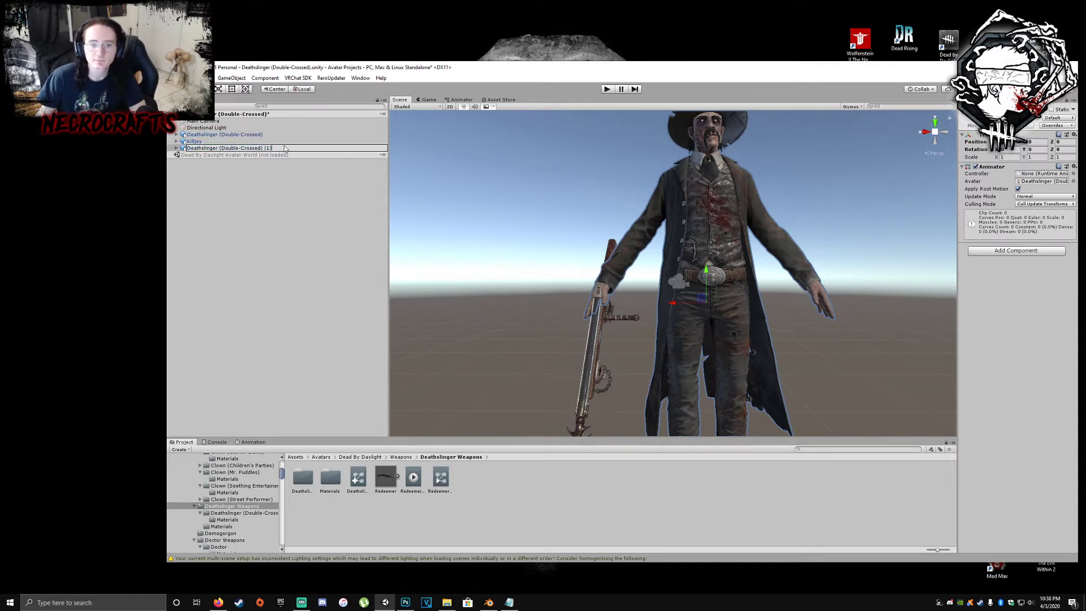
pyautogui.rightClick(267, 148)
pyautogui.click(290, 192)
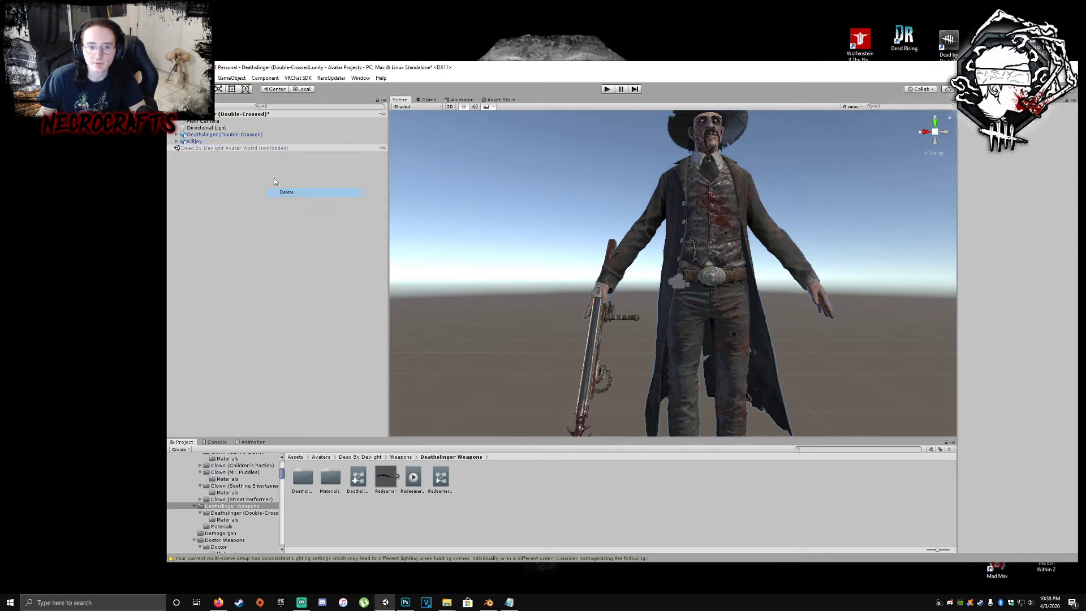
# - Expand the Deathslinger (Double-Crossed) skeleton in the scene hierarchy from the hips through to the upper chest's child bones
pyautogui.click(176, 135)
pyautogui.click(183, 155)
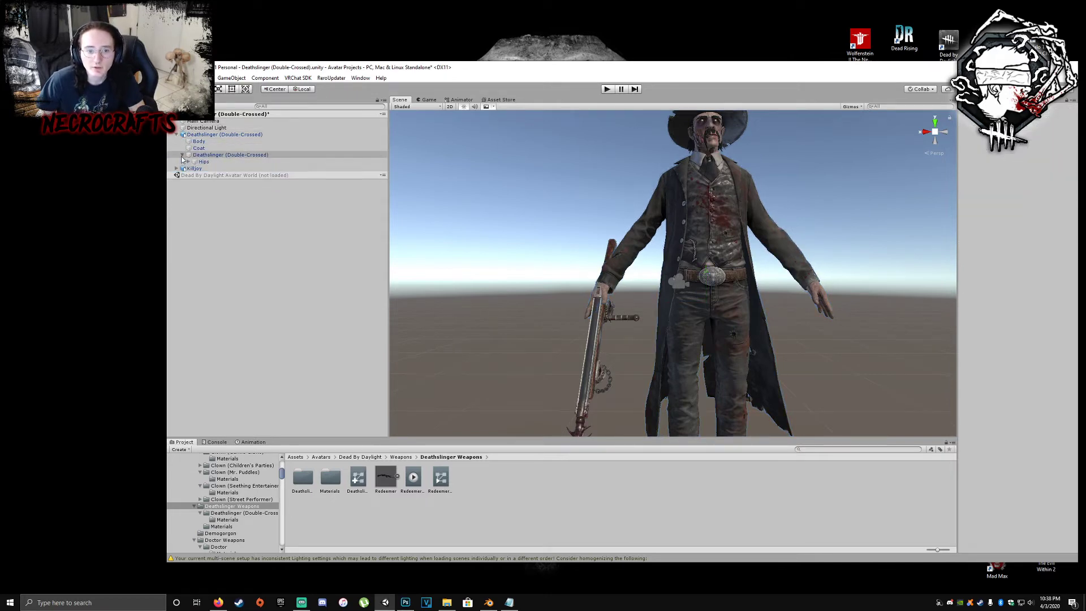
pyautogui.click(188, 161)
pyautogui.click(194, 182)
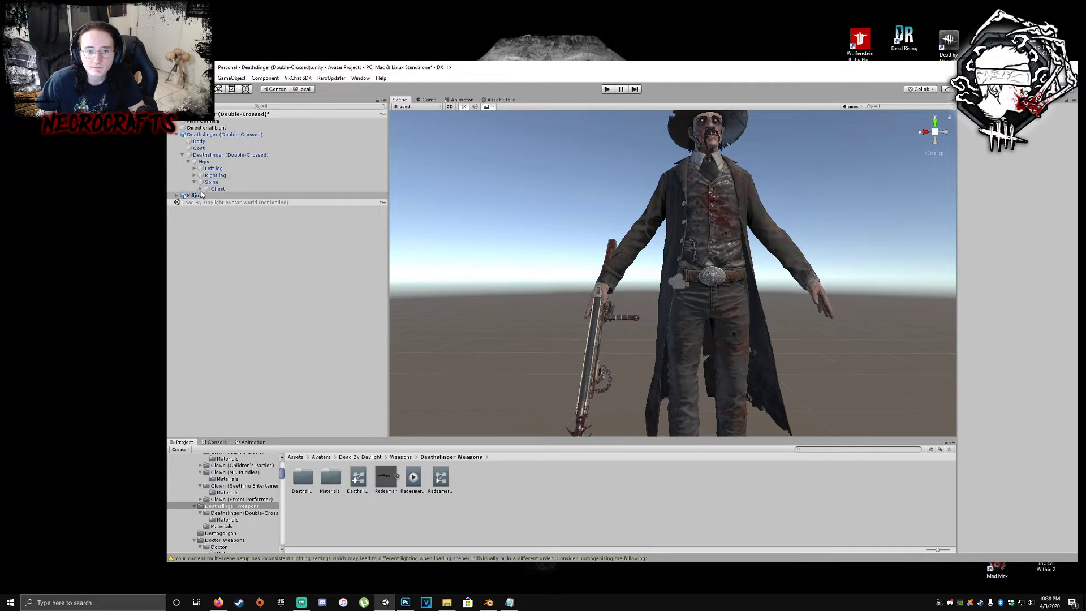
pyautogui.click(201, 189)
pyautogui.click(207, 196)
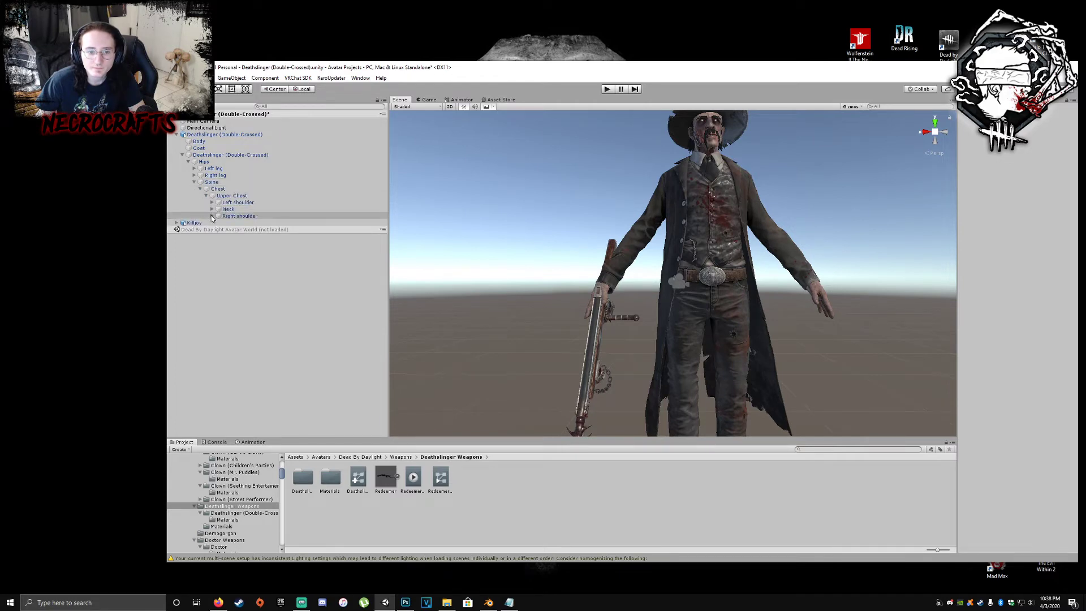
pyautogui.click(212, 202)
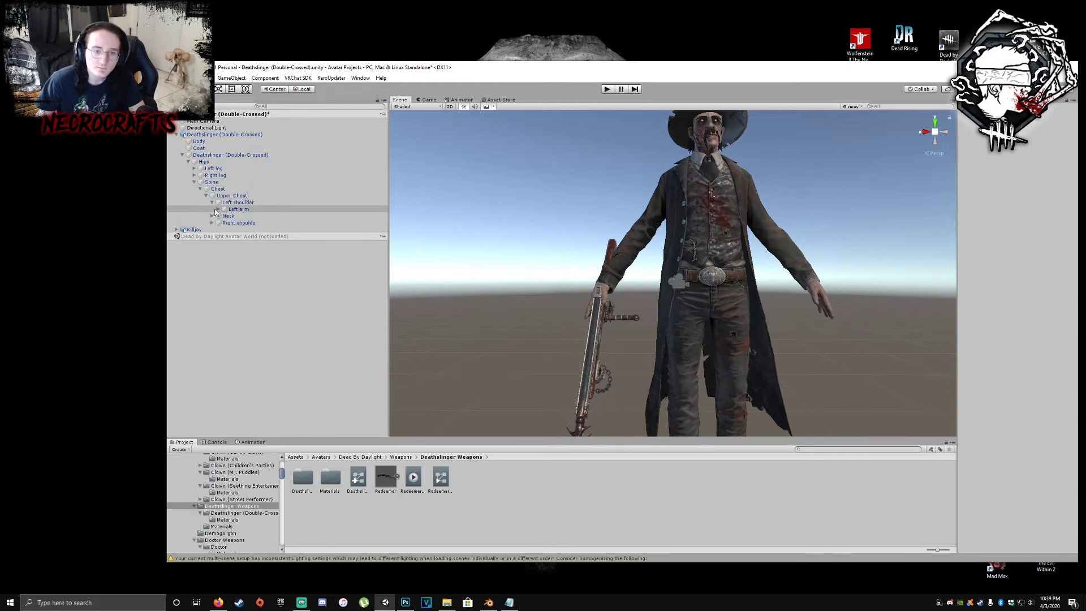
pyautogui.click(217, 210)
pyautogui.click(218, 210)
pyautogui.click(224, 216)
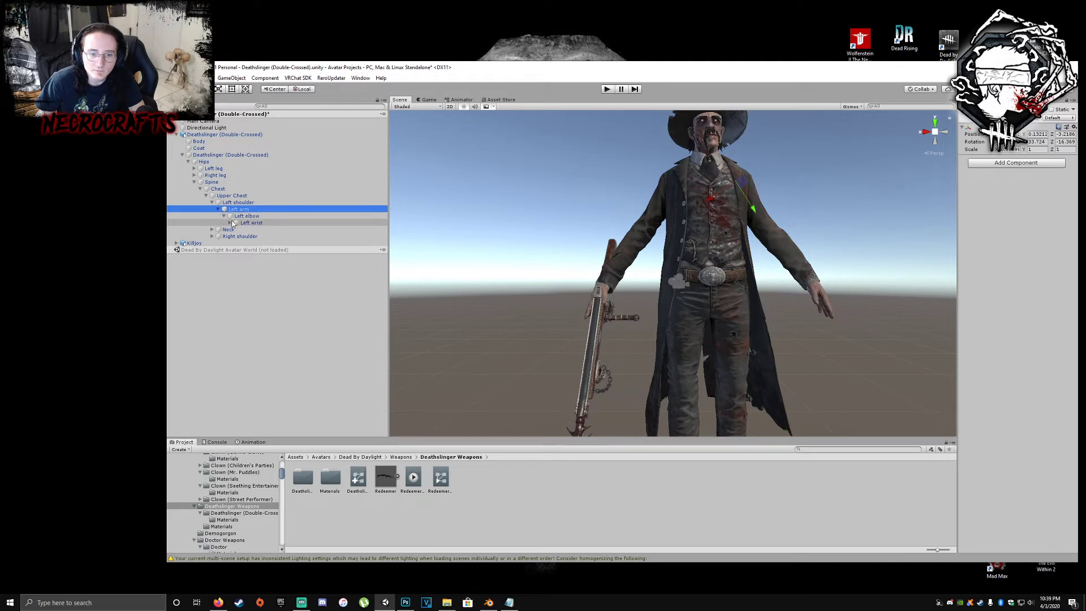
pyautogui.click(230, 223)
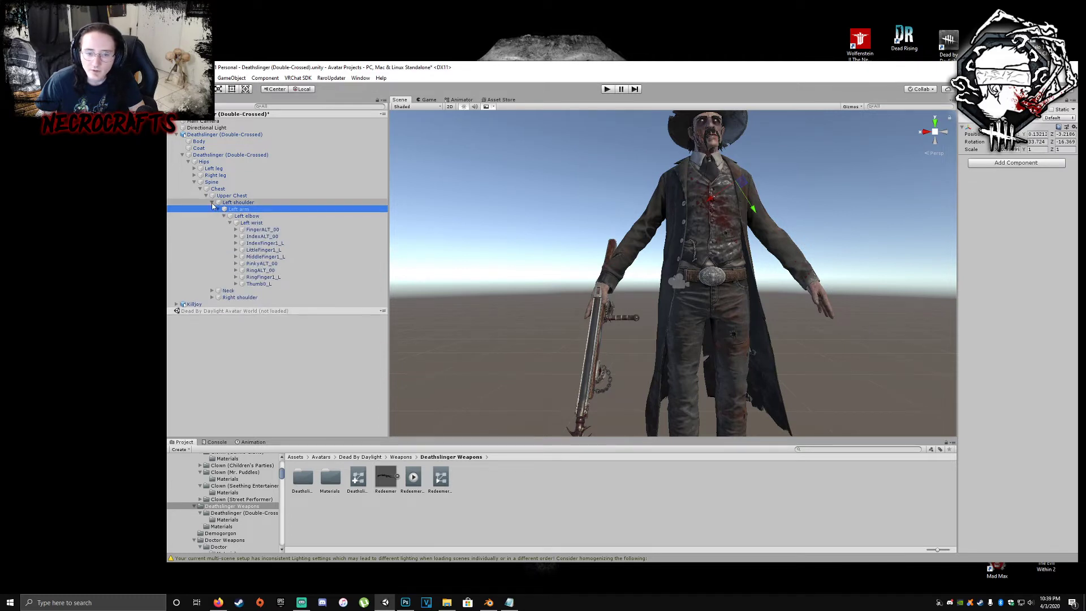
pyautogui.click(212, 202)
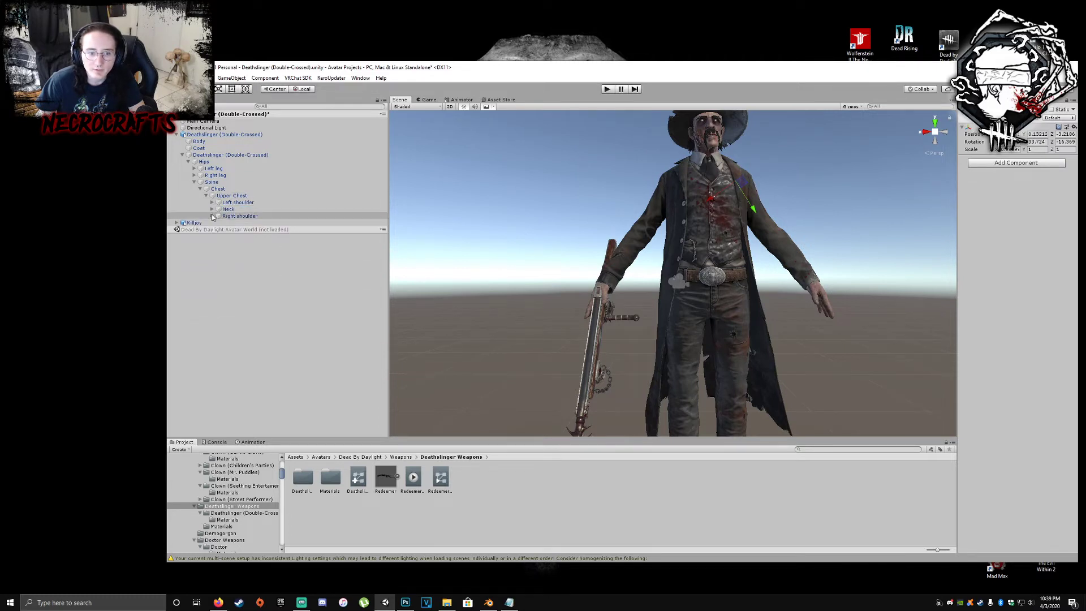
# - Expand the right arm bones and parent the Killjoy rifle to the right wrist bone
pyautogui.click(212, 216)
pyautogui.click(221, 223)
pyautogui.click(218, 222)
pyautogui.click(224, 230)
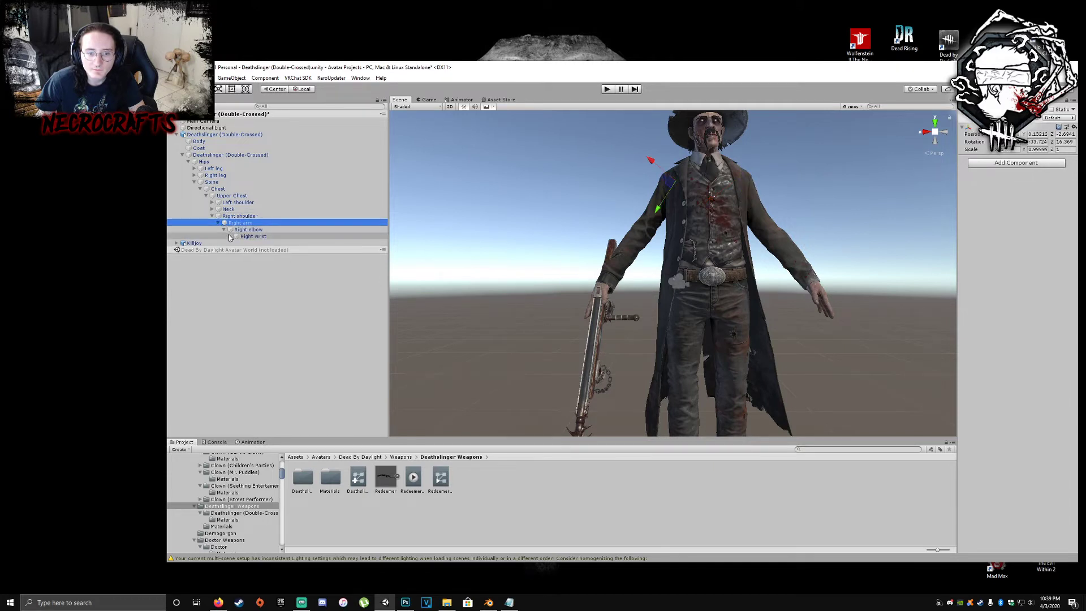
pyautogui.click(231, 236)
pyautogui.moveTo(196, 304); pyautogui.dragTo(263, 237)
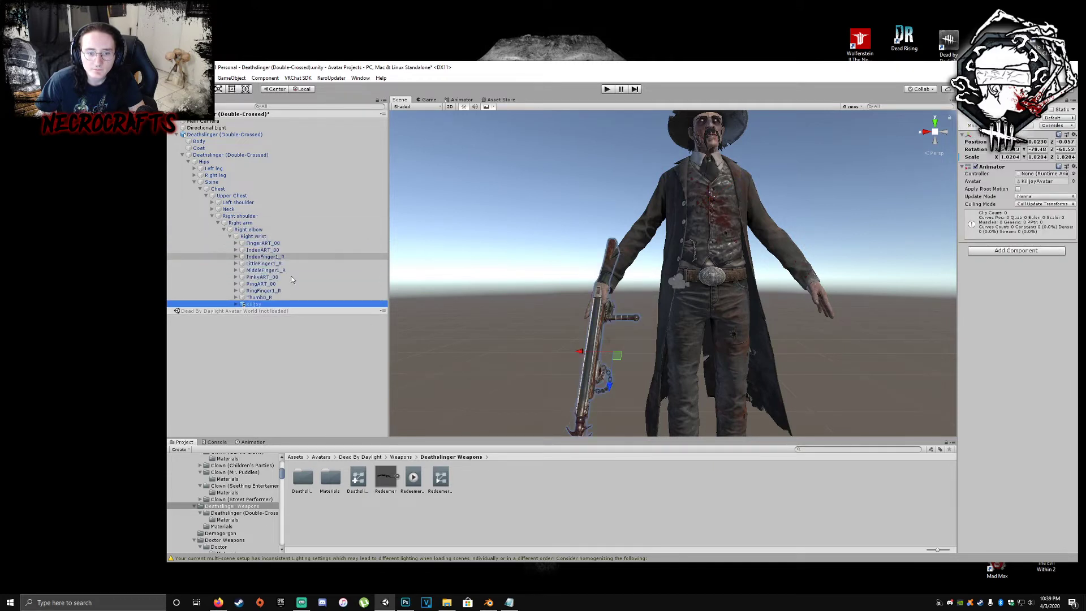
# - Collapse the Deathslinger (Double-Crossed) avatar in the hierarchy, duplicate it and rename the copy Killjoy Trigger
pyautogui.click(175, 136)
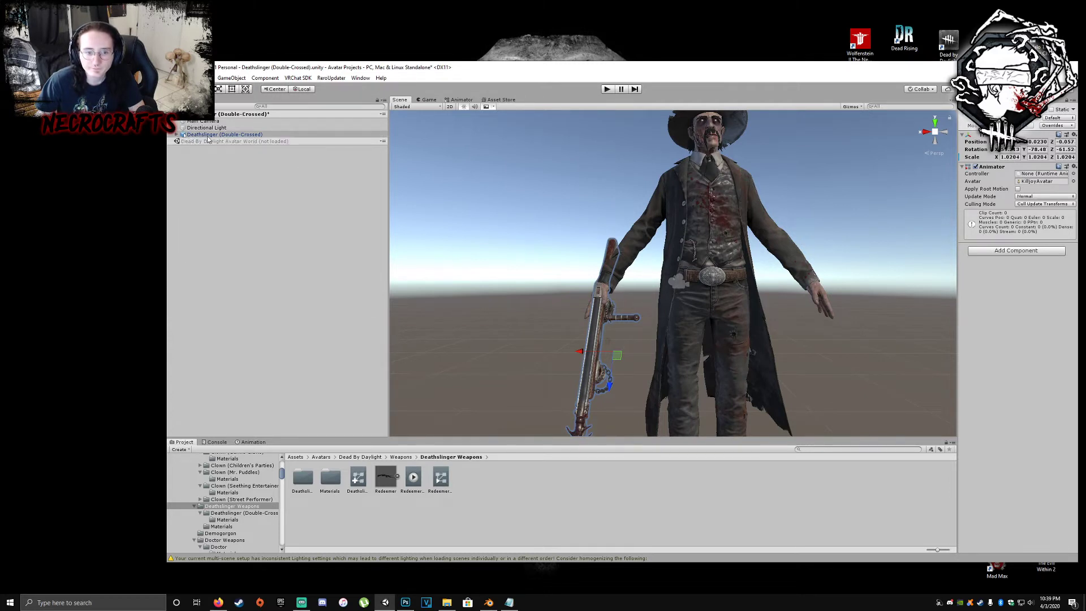
pyautogui.click(176, 134)
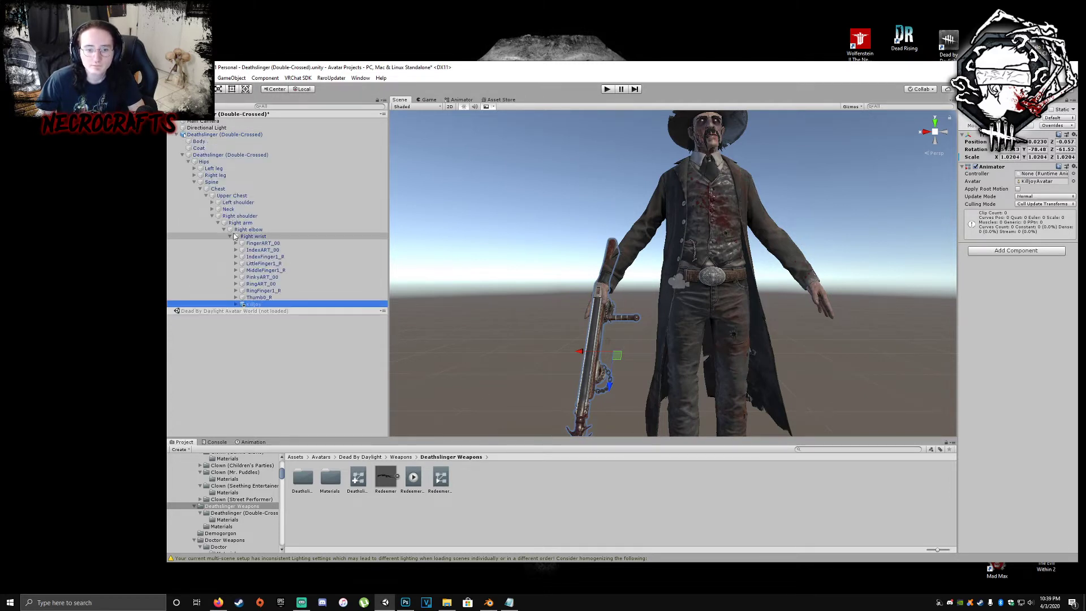
pyautogui.click(176, 134)
pyautogui.click(236, 135)
pyautogui.hotkey('ctrl', 'd')
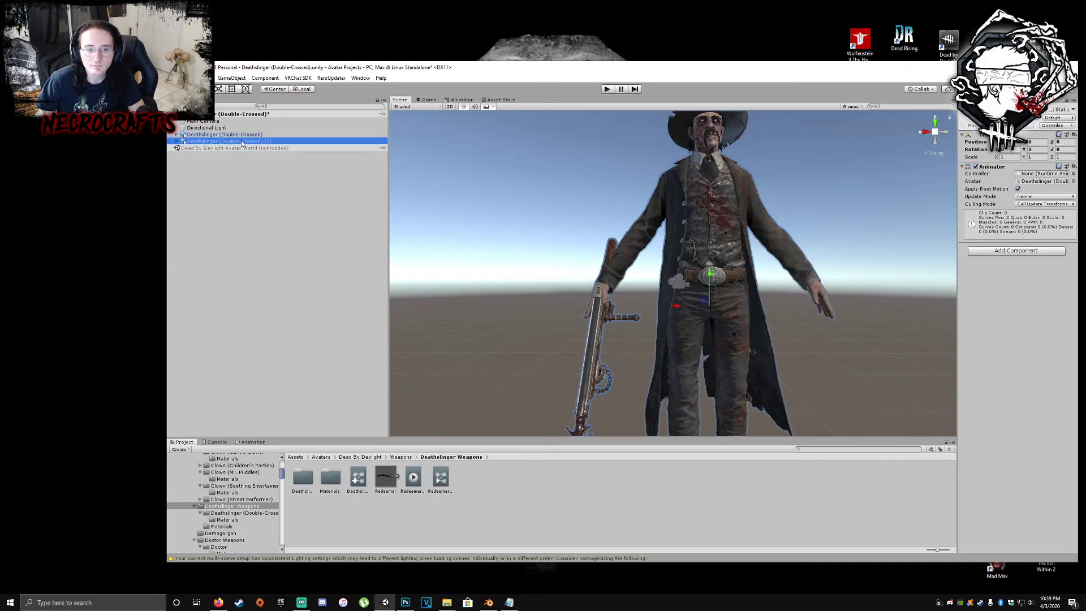
pyautogui.click(242, 142)
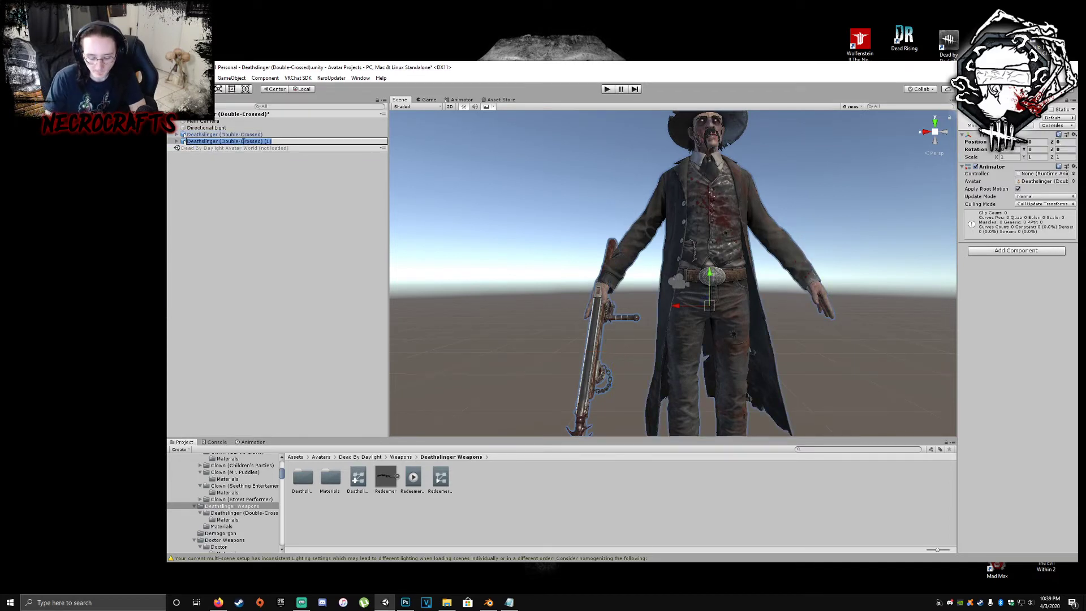
pyautogui.write('Do')
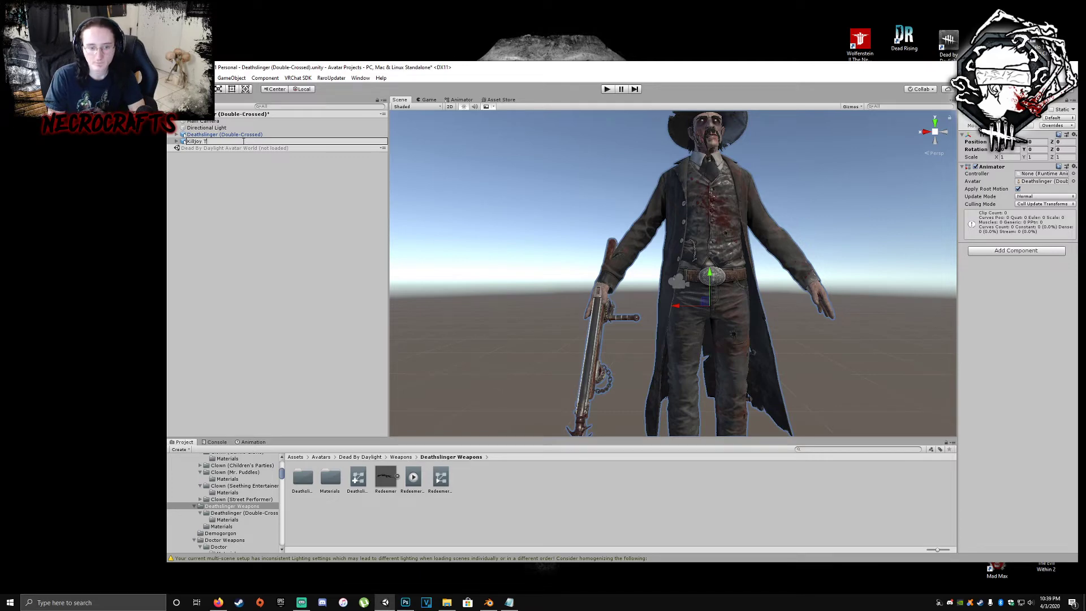
pyautogui.press('Return')
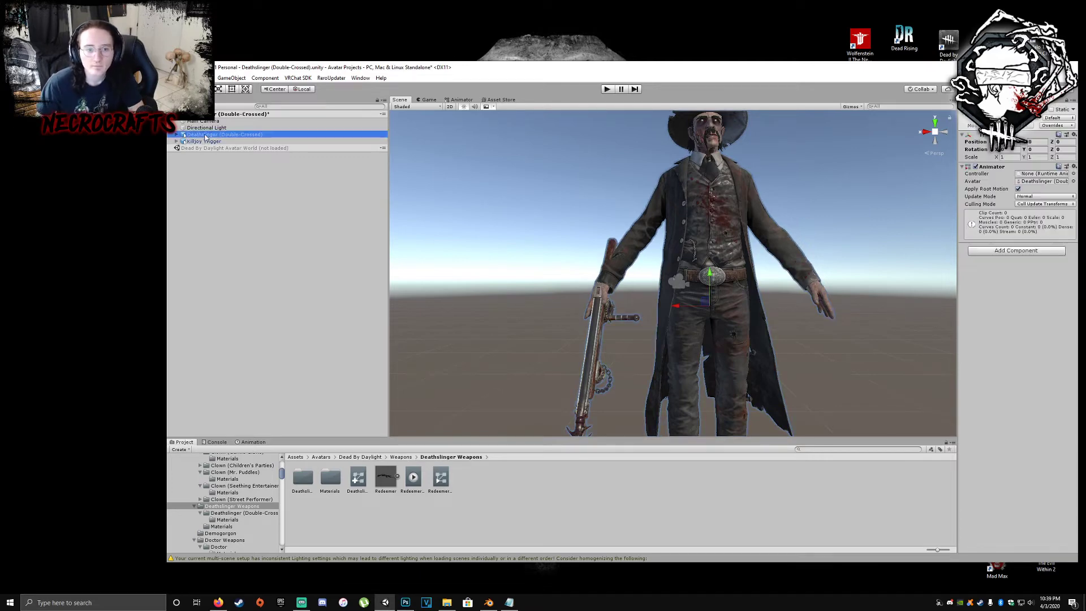
# - Create an animation clip named Killjoy Trigger for the duplicate avatar, saved in the Deathslinger (Double-Crossed) weapons folder
pyautogui.click(250, 442)
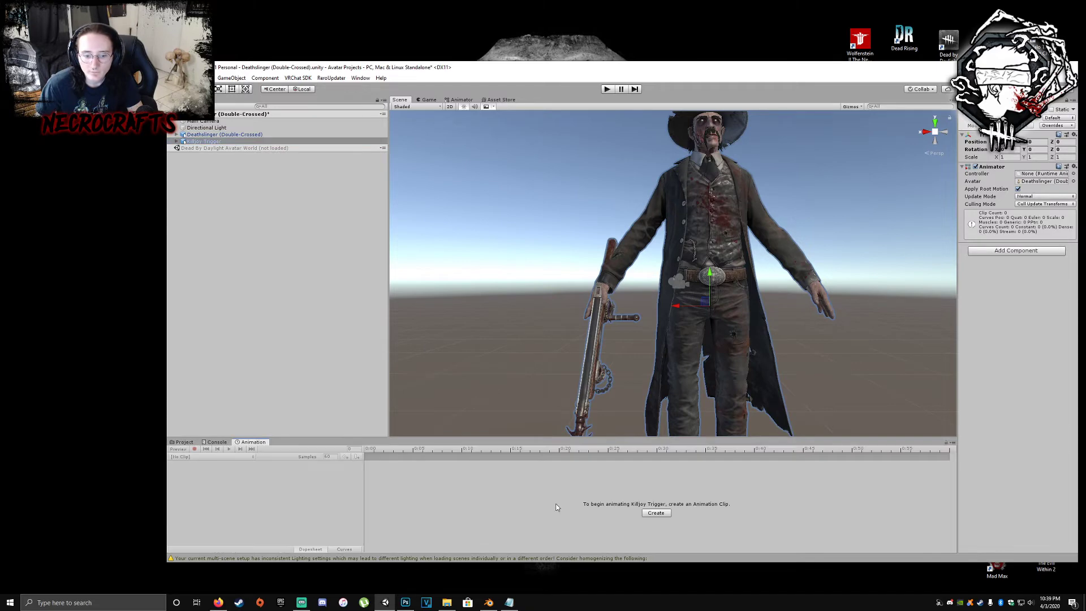
pyautogui.click(655, 513)
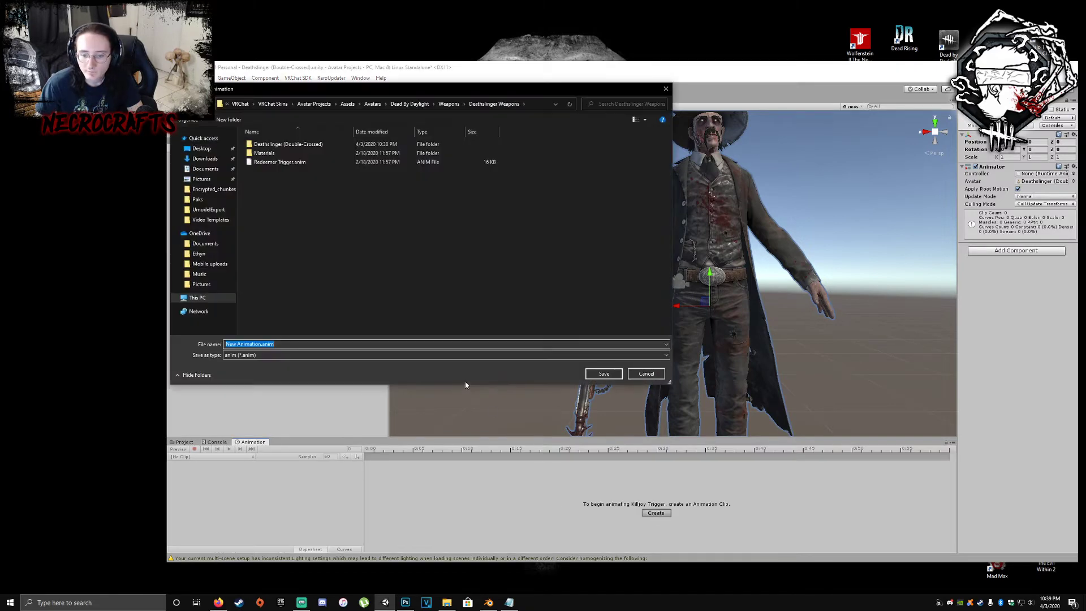
pyautogui.write('Ki')
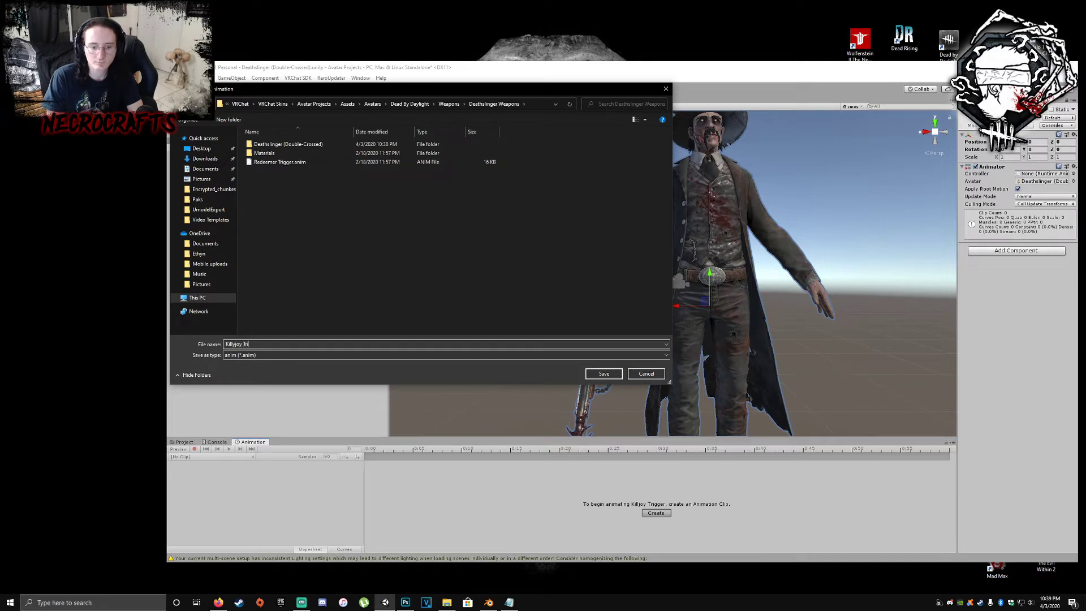
pyautogui.write('lljoy Trigger')
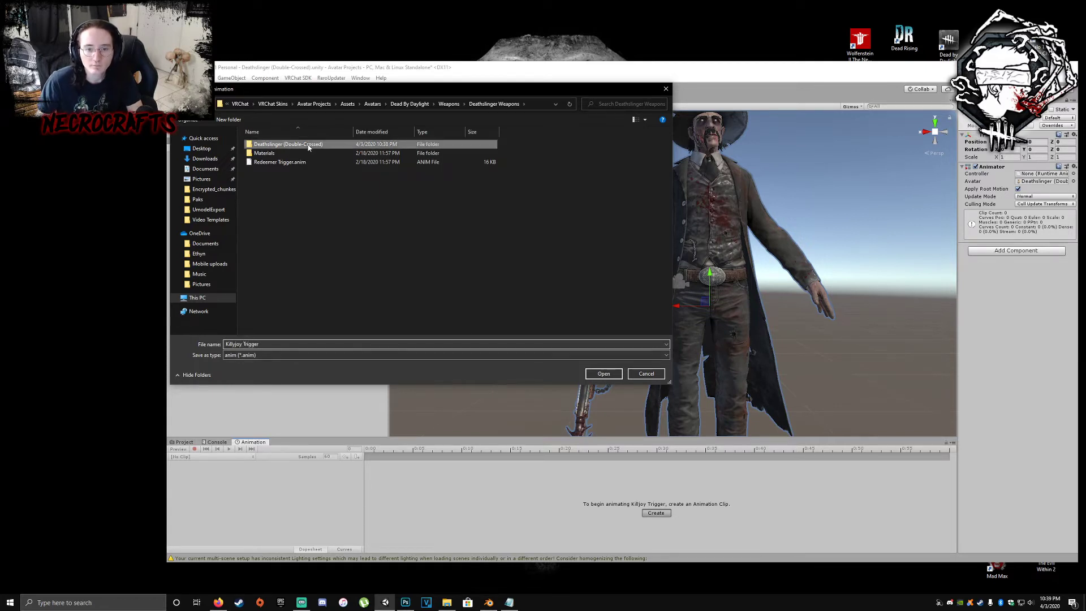
pyautogui.doubleClick(286, 144)
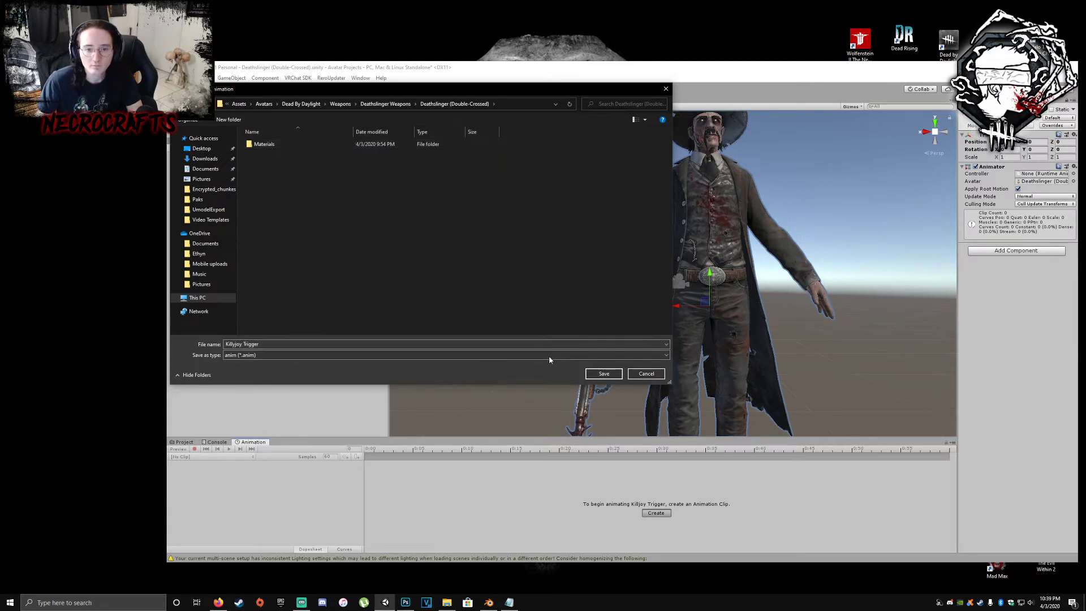
pyautogui.click(603, 374)
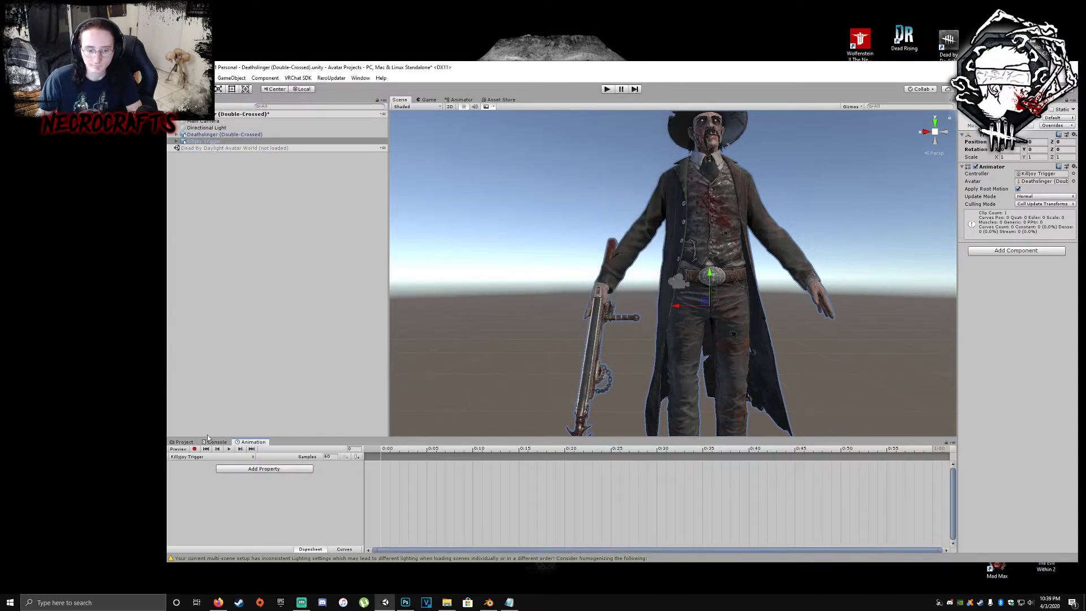
# - Copy all keyframes from the Redeemer Trigger animation clip and paste them into the Killjoy Trigger clip
pyautogui.click(183, 441)
pyautogui.click(416, 475)
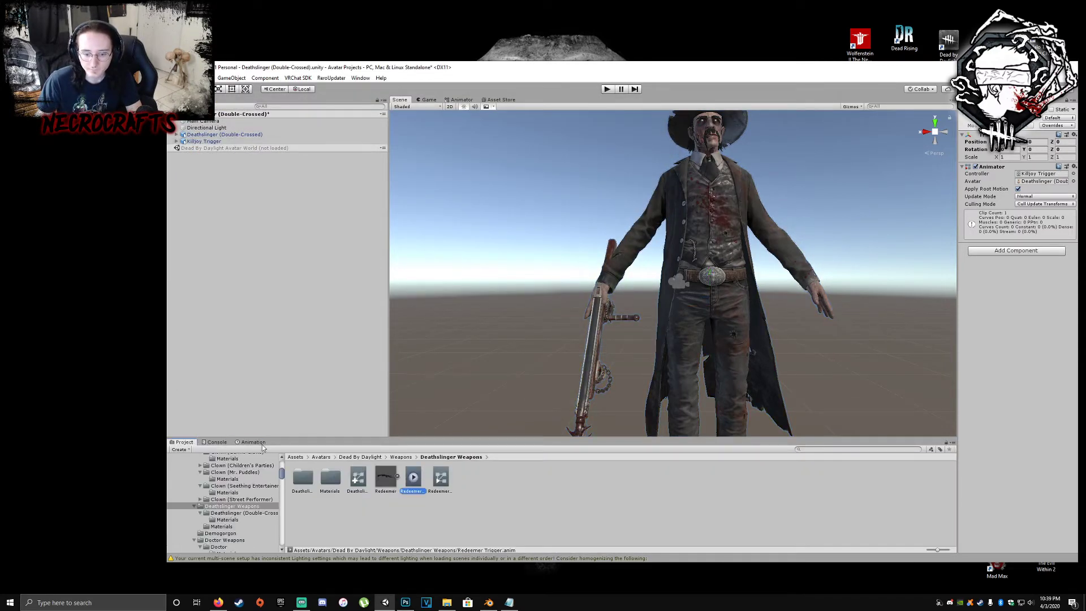
pyautogui.click(253, 442)
pyautogui.hotkey('ctrl', 'a')
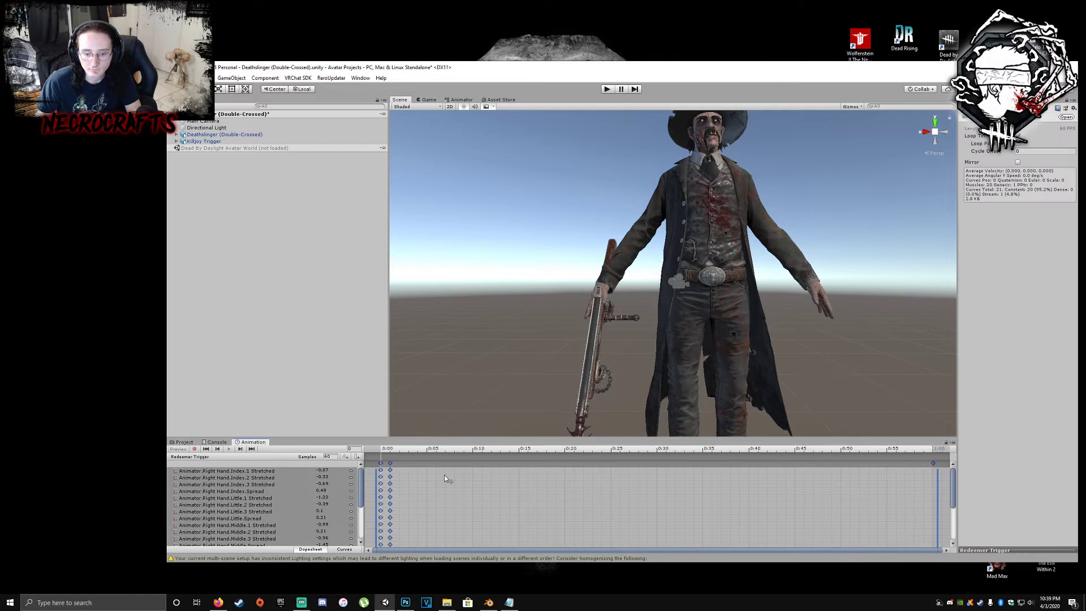
pyautogui.click(184, 442)
pyautogui.click(204, 141)
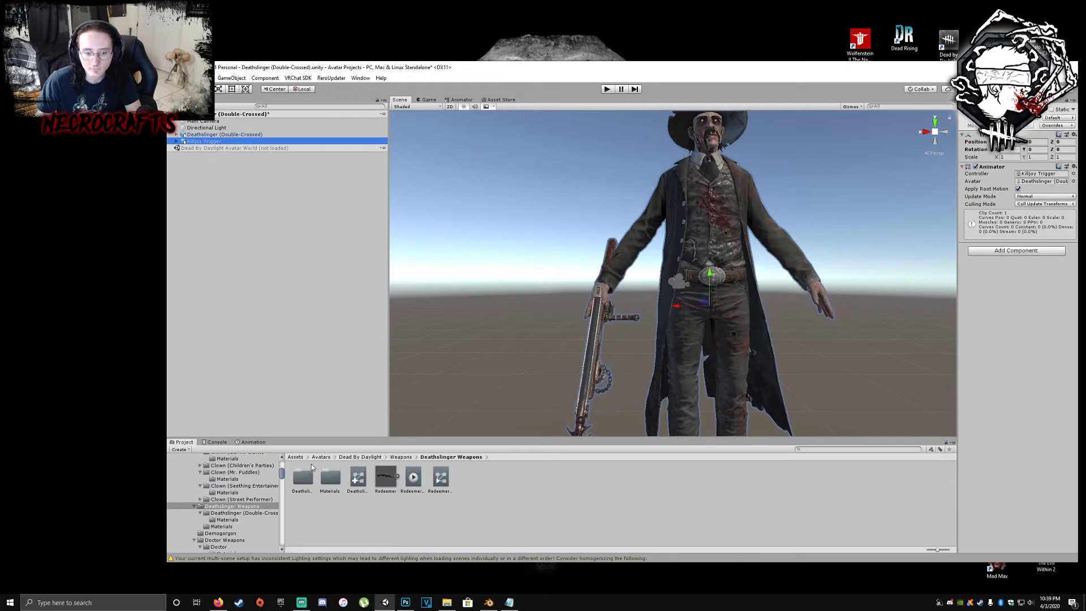
pyautogui.click(412, 490)
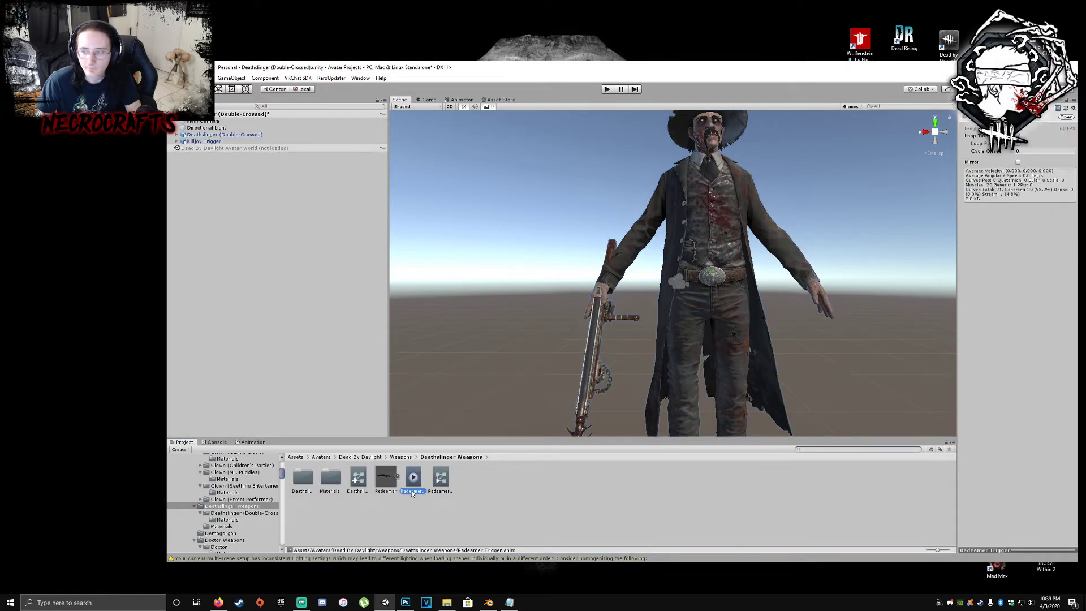
pyautogui.click(209, 141)
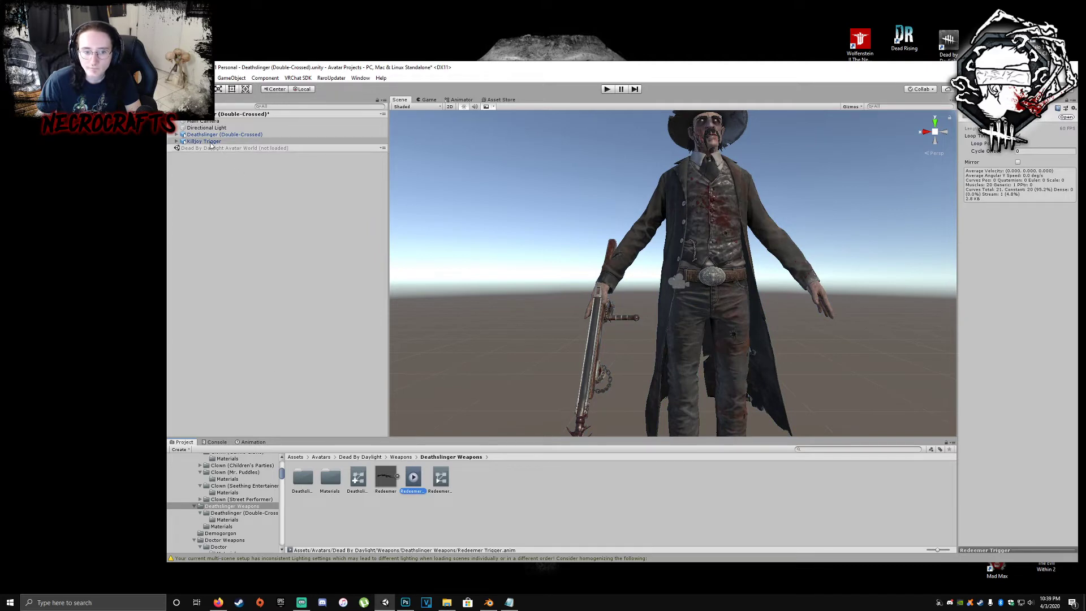
pyautogui.click(255, 442)
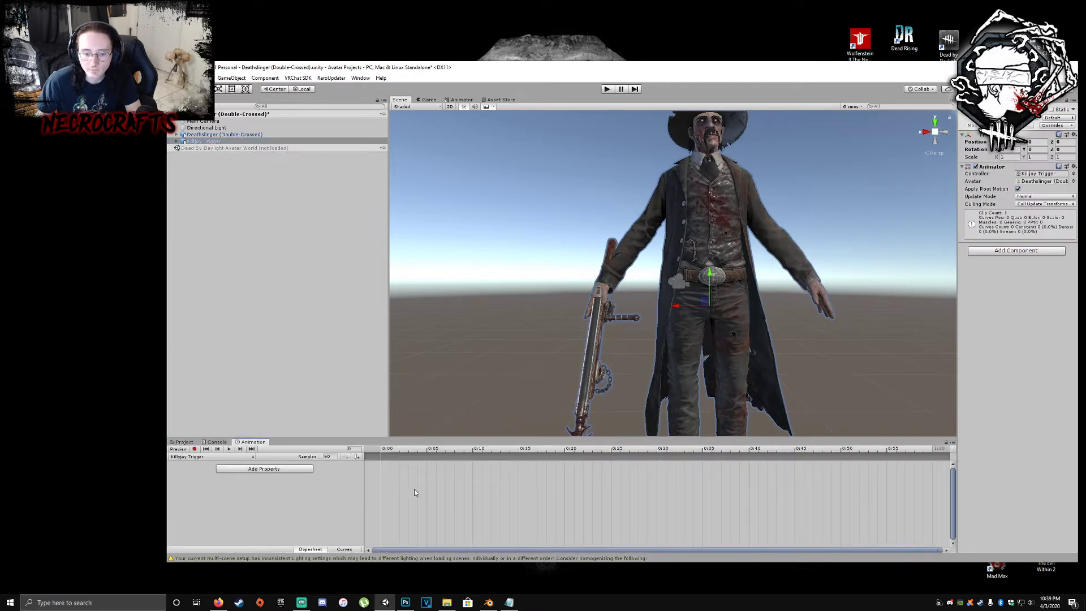
pyautogui.scroll(-3, 272, 498)
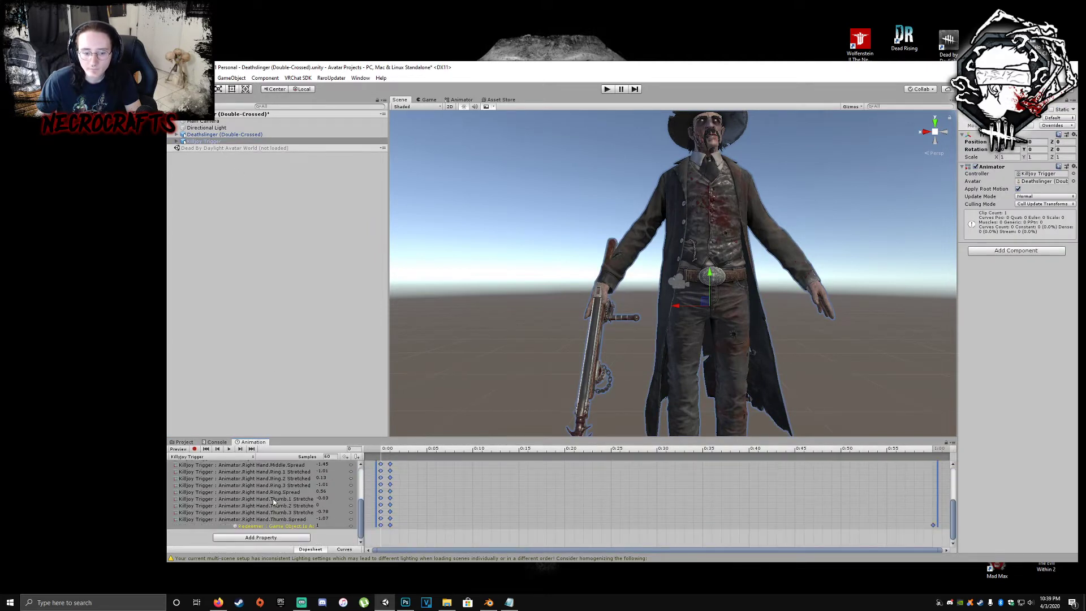
# - Remove the Redeemer Is Active property from the Killjoy Trigger clip
pyautogui.click(277, 527)
pyautogui.rightClick(277, 526)
pyautogui.click(294, 531)
# - Add the Is Active property of the Killjoy rifle under the right wrist bone to the Killjoy Trigger clip
pyautogui.click(294, 537)
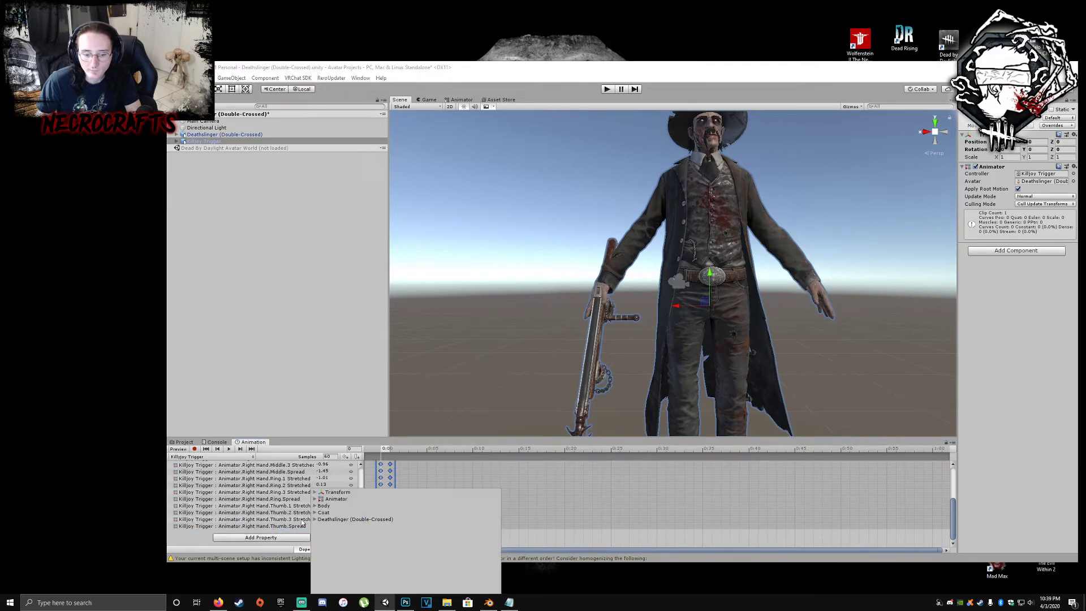
pyautogui.click(315, 519)
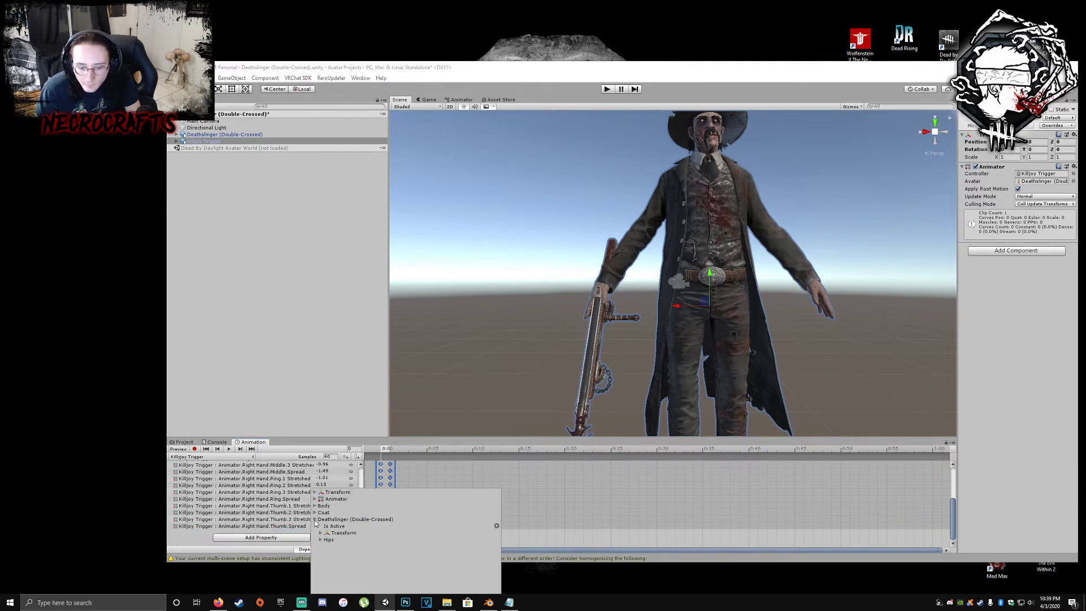
pyautogui.click(320, 539)
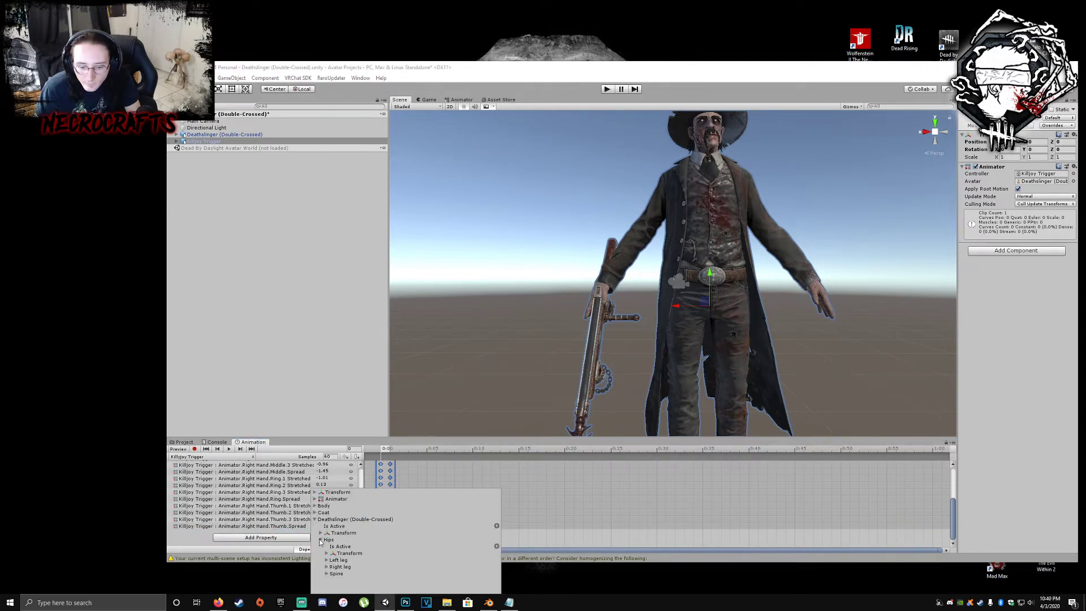
pyautogui.click(326, 574)
pyautogui.click(333, 590)
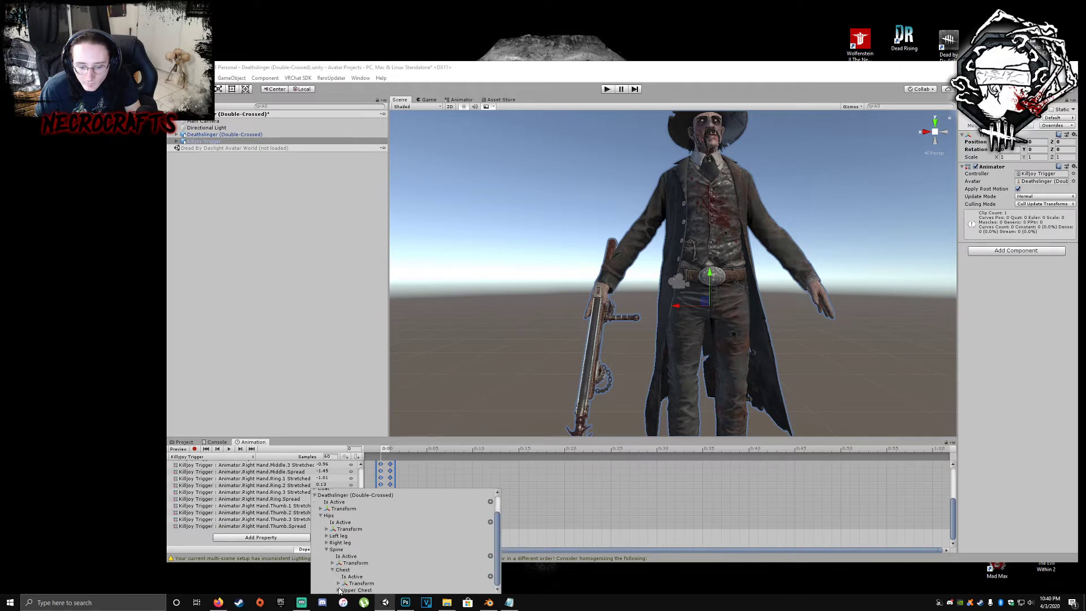
pyautogui.click(338, 590)
pyautogui.click(345, 589)
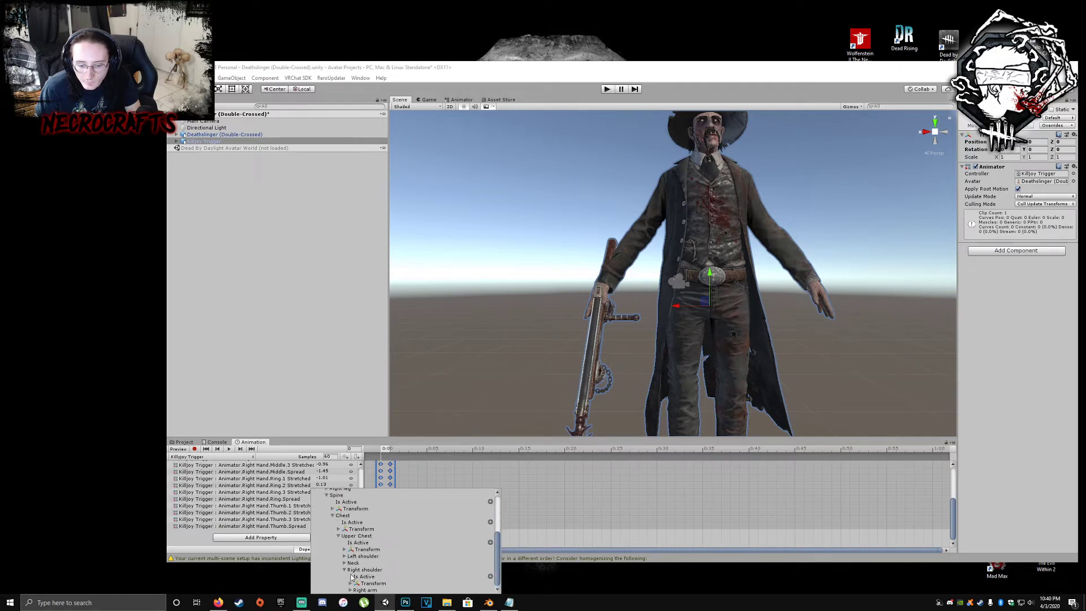
pyautogui.click(350, 590)
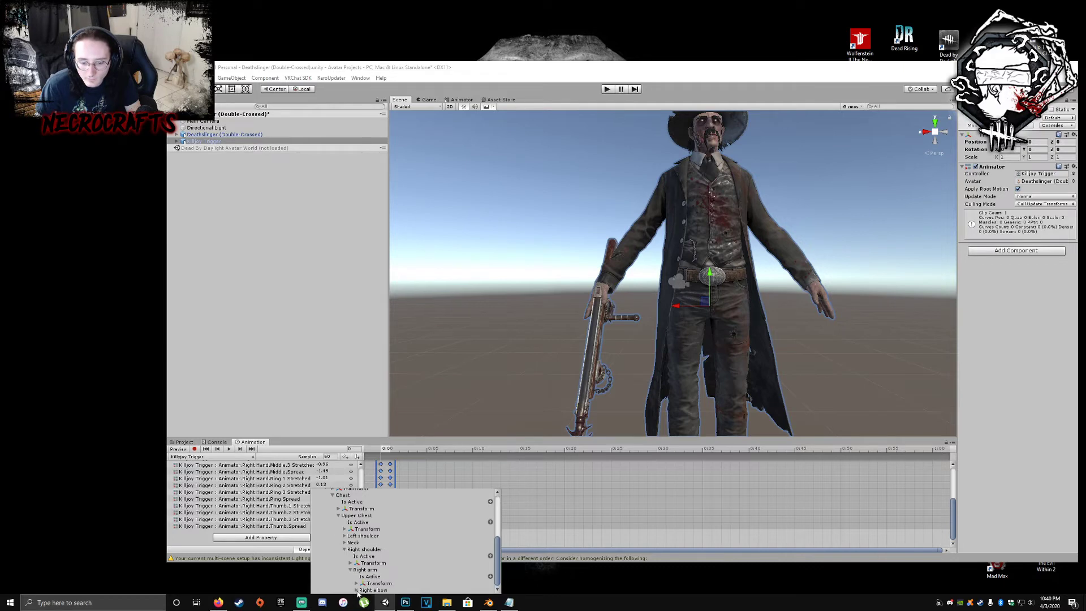
pyautogui.click(357, 590)
pyautogui.click(363, 590)
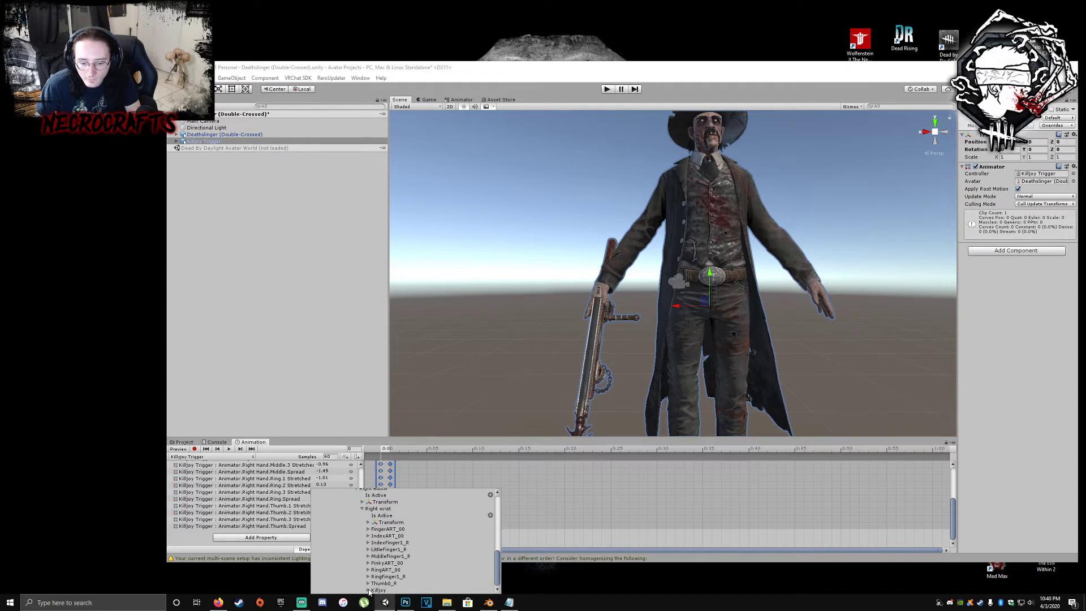
pyautogui.click(368, 590)
pyautogui.click(490, 570)
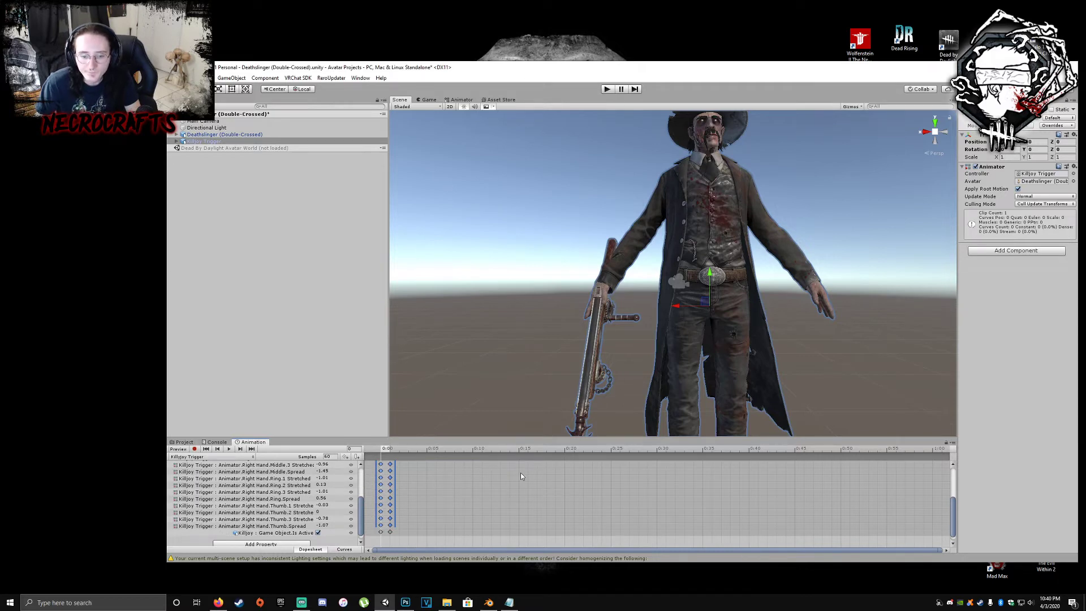
# - Deactivate the original Deathslinger (Double-Crossed) avatar so only the Killjoy Trigger copy shows in the scene
pyautogui.click(385, 448)
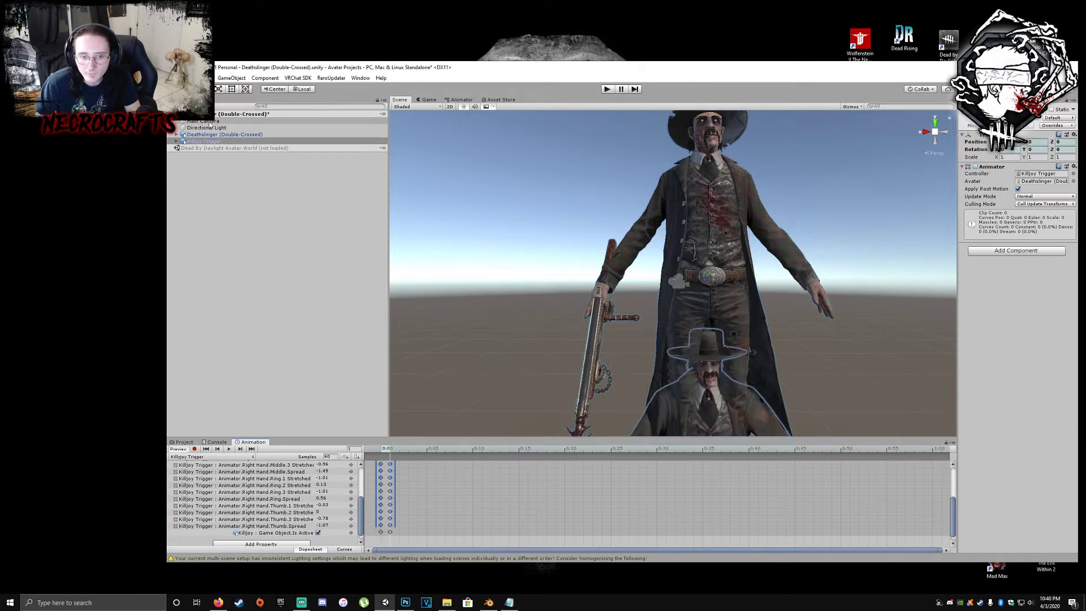
pyautogui.click(225, 135)
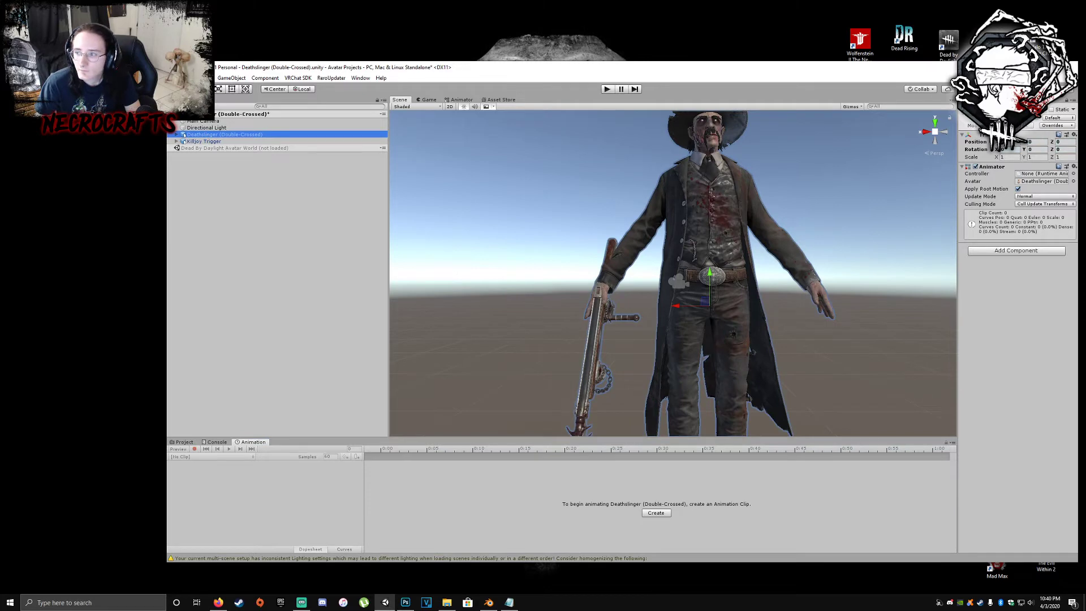
pyautogui.moveTo(832, 285); pyautogui.dragTo(807, 247, button='middle')
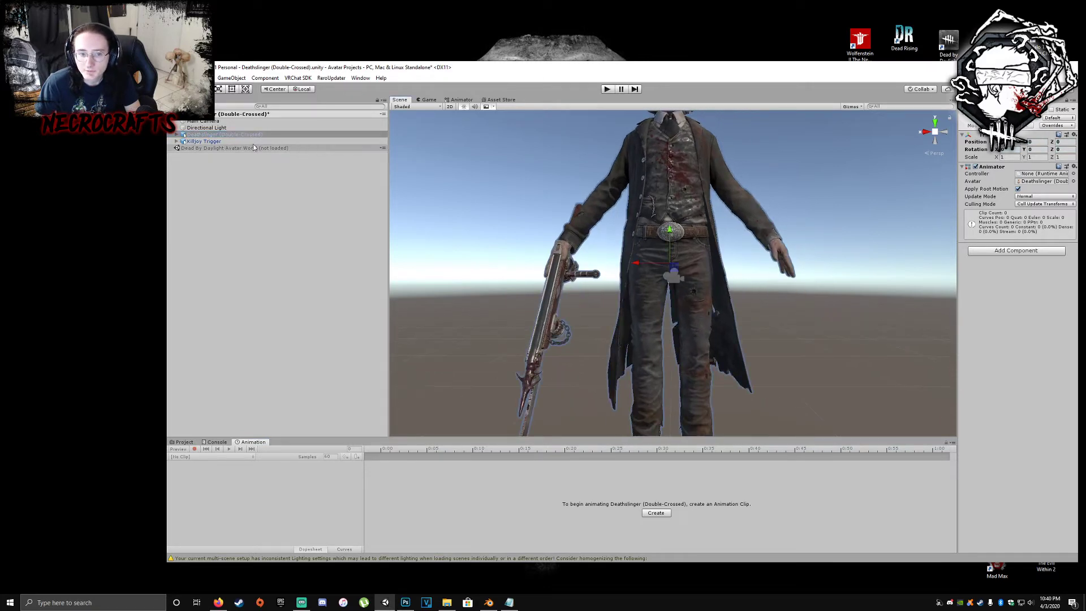
pyautogui.click(203, 141)
pyautogui.click(224, 134)
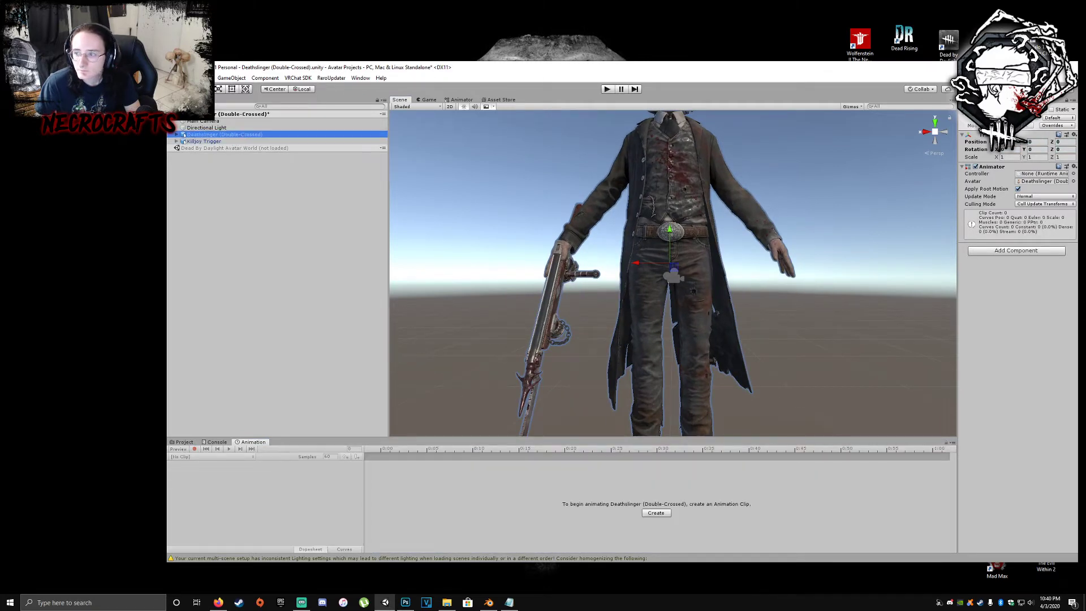
# - Preview the Killjoy Trigger animation pose and examine how the right hand grips the rifle
pyautogui.click(204, 142)
pyautogui.click(414, 454)
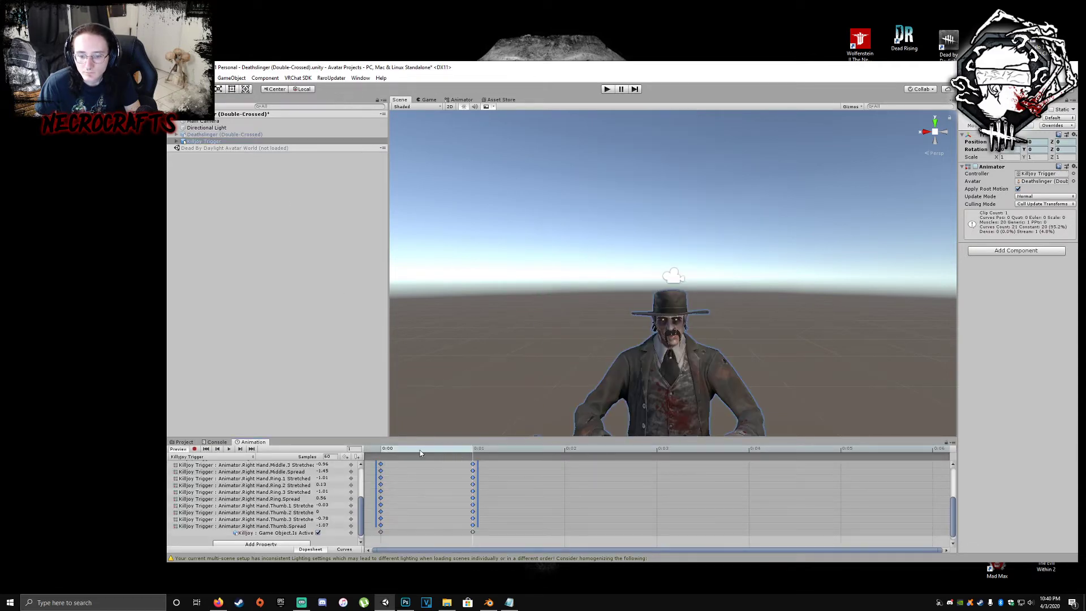
pyautogui.moveTo(430, 340); pyautogui.dragTo(457, 325, button='middle')
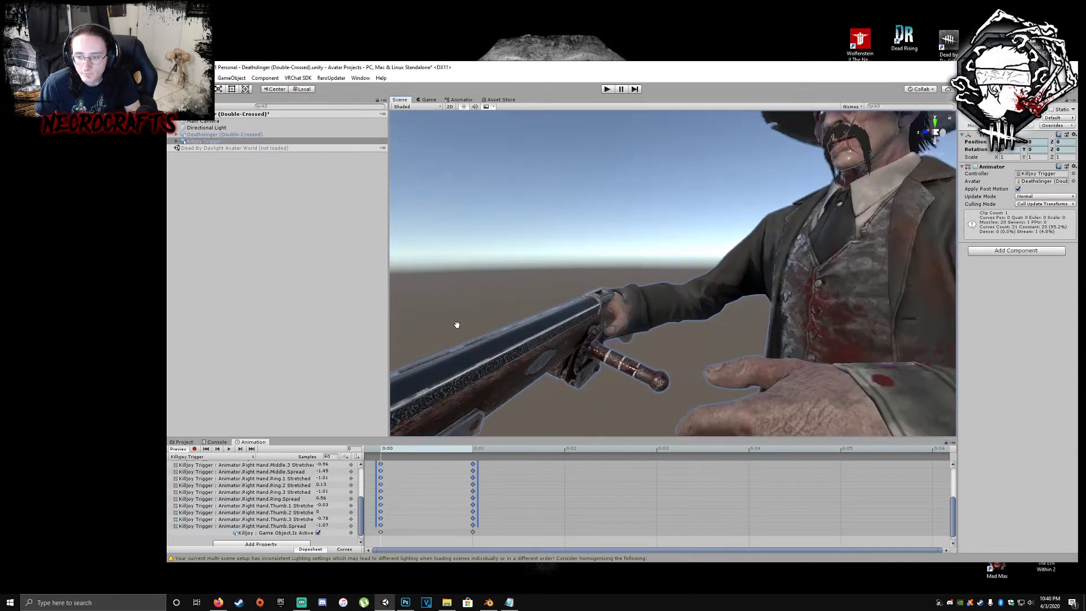
pyautogui.moveTo(596, 335); pyautogui.dragTo(617, 351, button='middle')
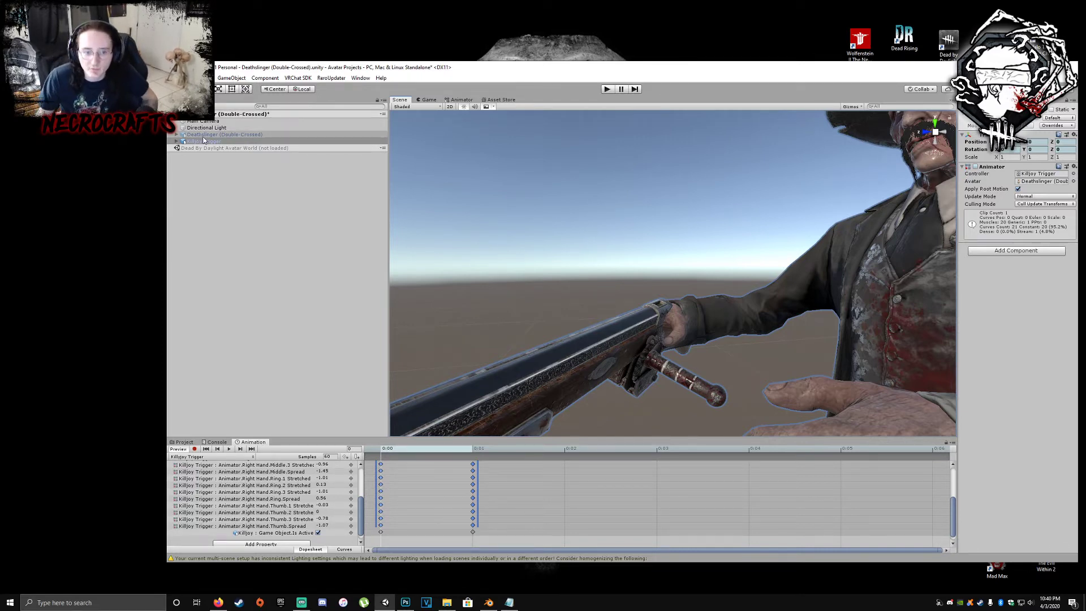
# - Open the Scenes folder of the Dead By Daylight avatar assets
pyautogui.click(184, 442)
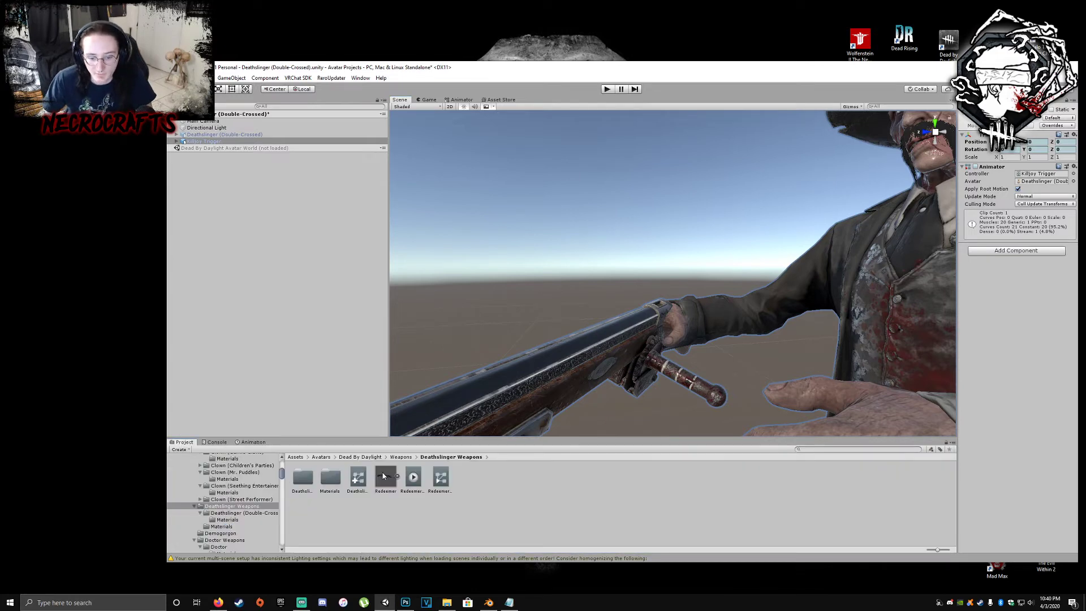
pyautogui.click(373, 458)
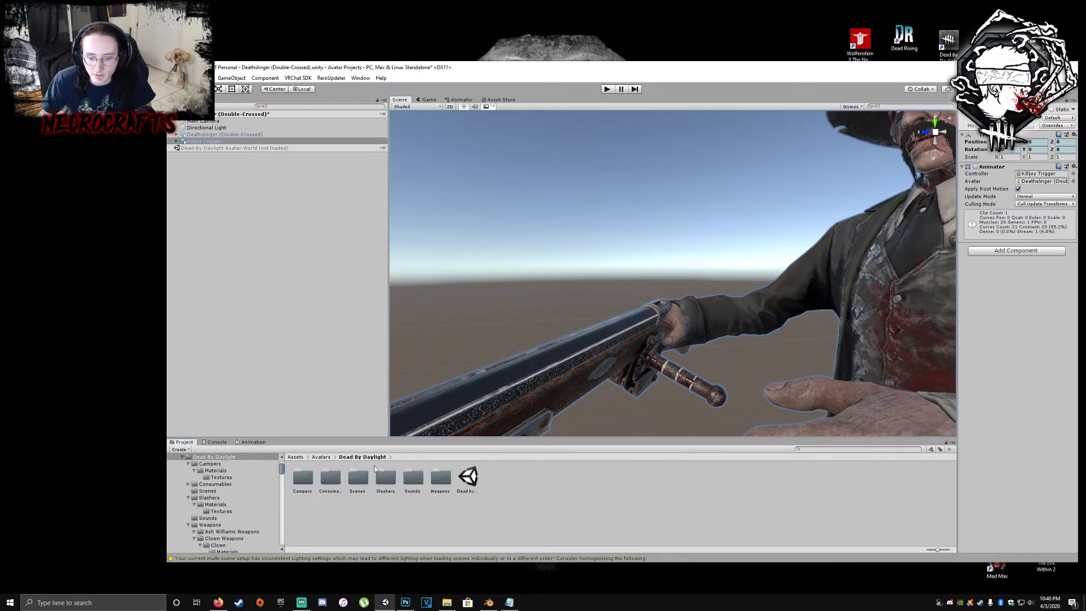
pyautogui.doubleClick(366, 480)
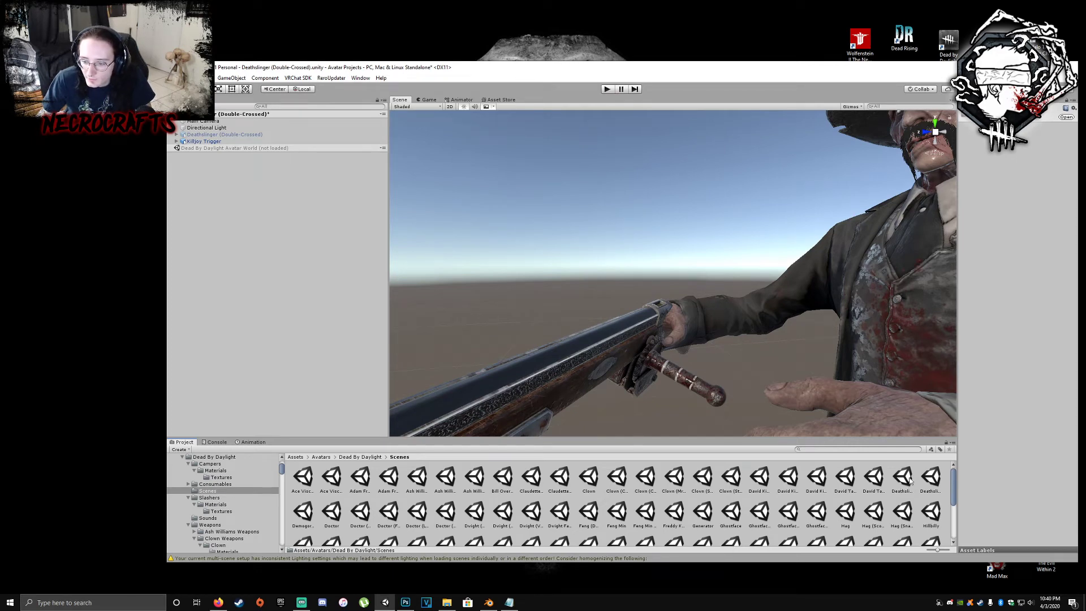
# - Expand the Killjoy Trigger skeleton in the hierarchy from the hips through the right arm to the right wrist's child objects
pyautogui.moveTo(623, 379); pyautogui.dragTo(638, 381, button='right')
pyautogui.click(187, 142)
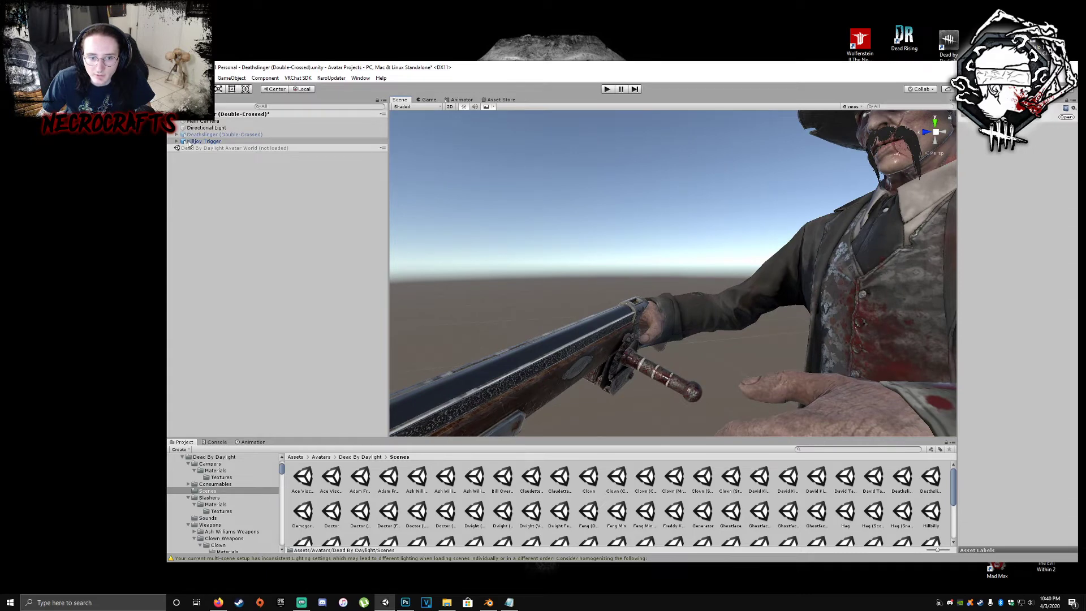
pyautogui.click(180, 142)
pyautogui.click(176, 141)
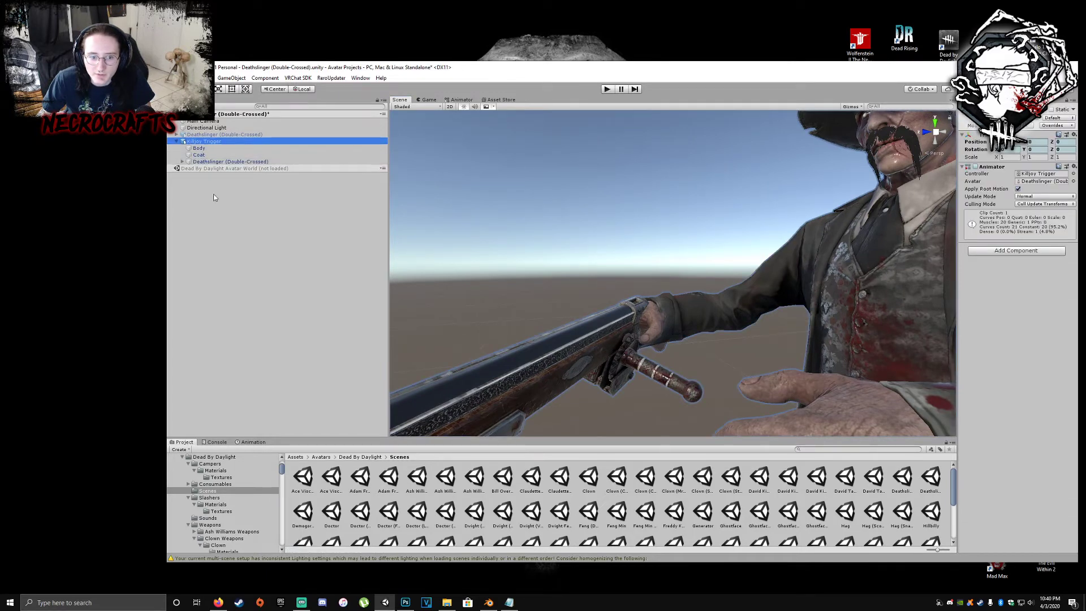
pyautogui.click(182, 161)
pyautogui.click(188, 168)
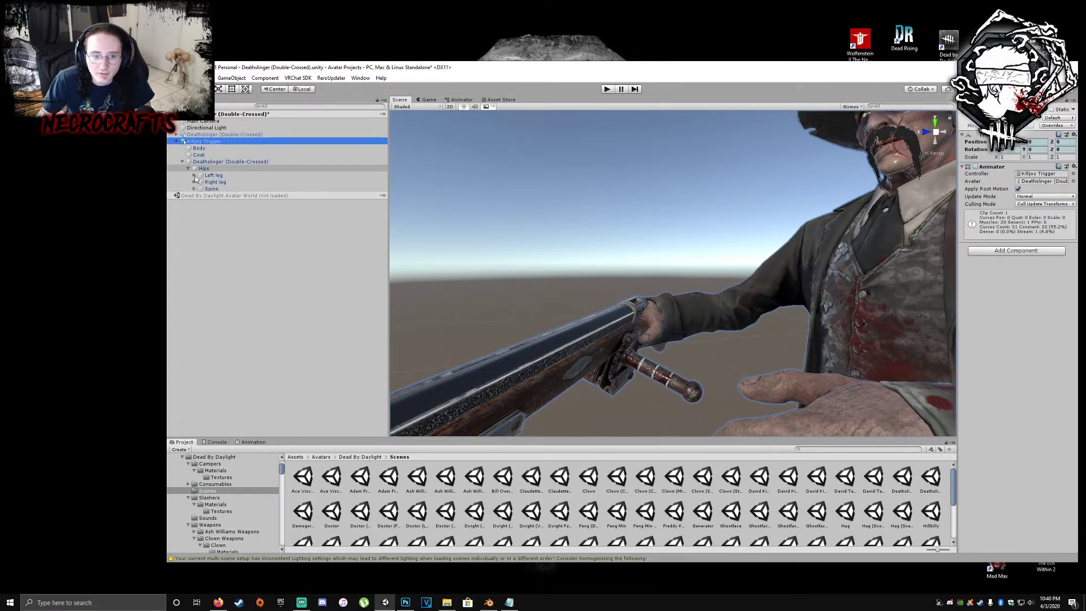
pyautogui.click(194, 189)
pyautogui.click(201, 195)
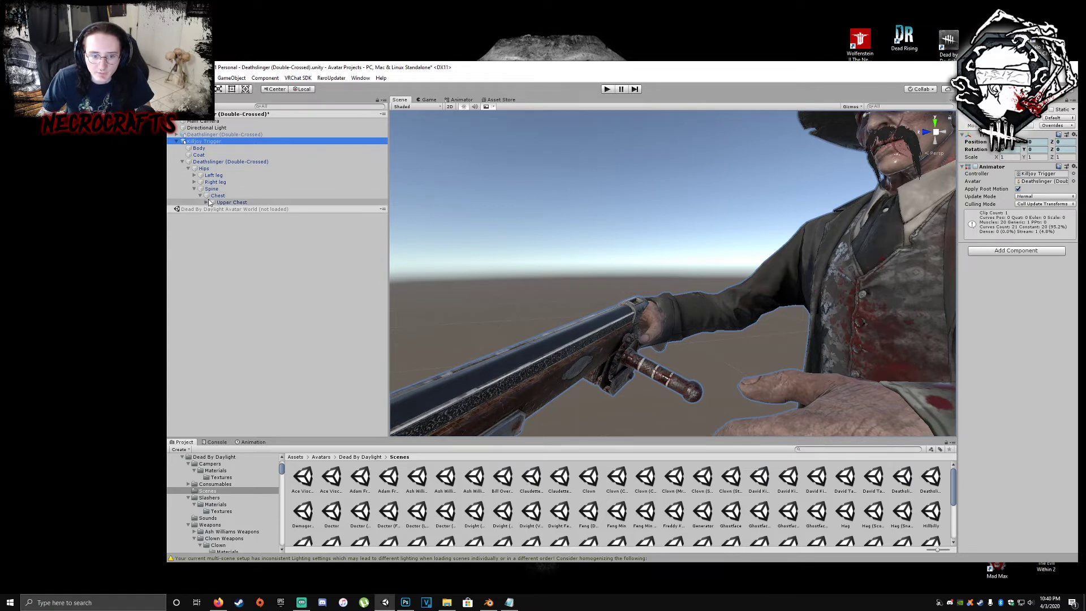
pyautogui.click(206, 203)
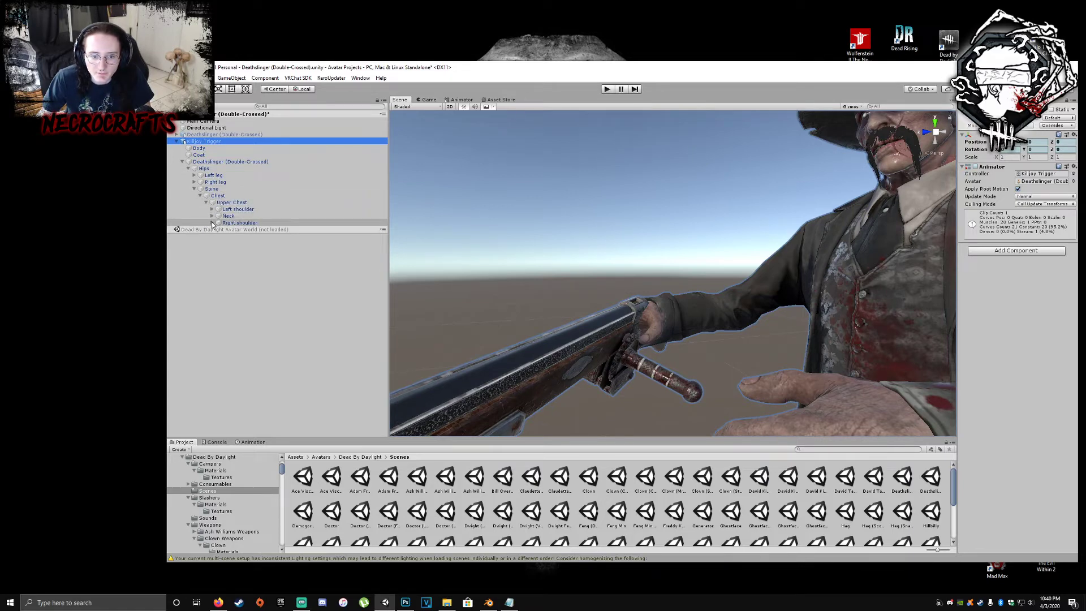
pyautogui.click(212, 223)
pyautogui.click(218, 229)
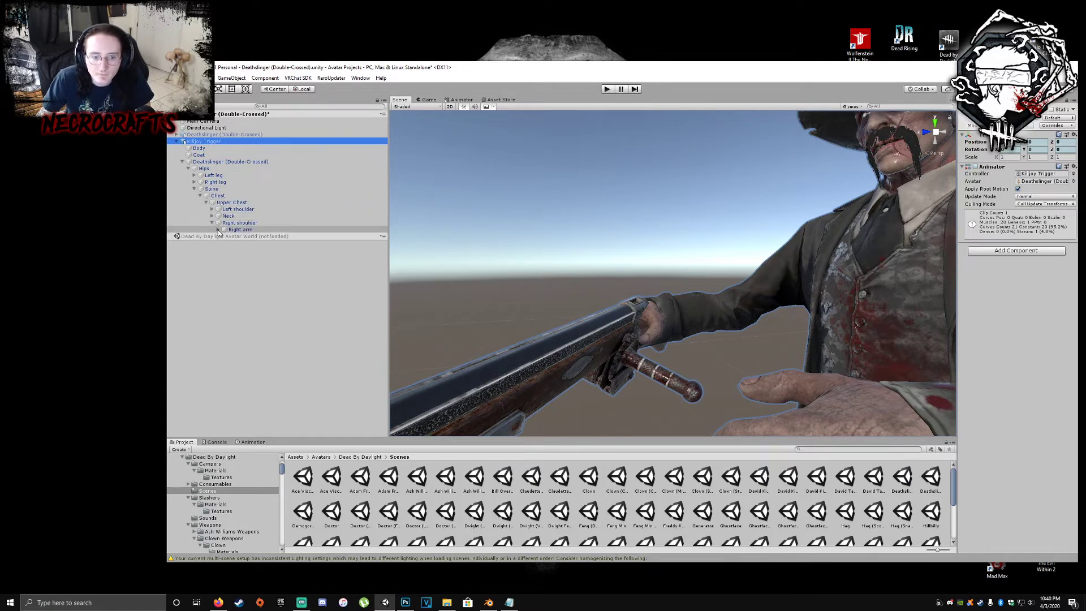
pyautogui.click(223, 236)
pyautogui.click(229, 243)
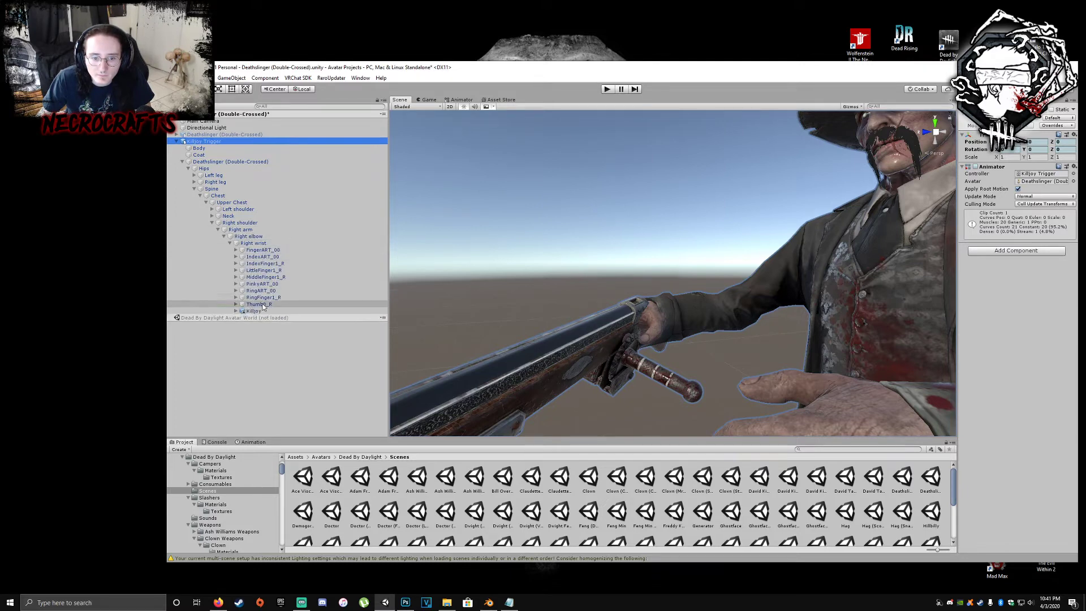
# - Rotate the Killjoy weapon under the right wrist to about Y -24.14 and Z -18.21
pyautogui.click(332, 311)
pyautogui.middleClick(596, 385)
pyautogui.press('e')
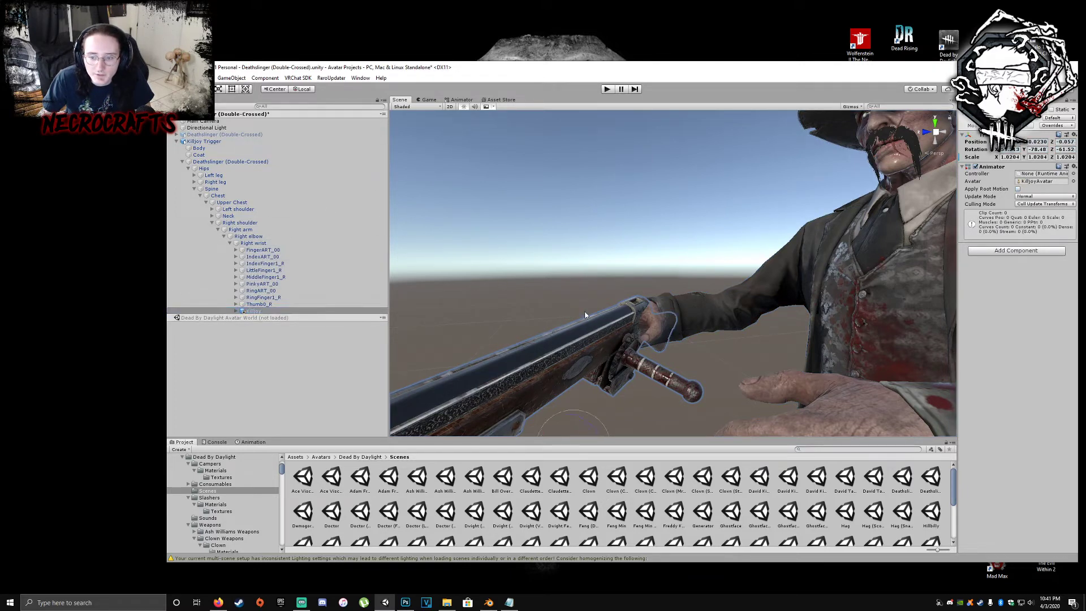
pyautogui.moveTo(597, 385); pyautogui.dragTo(585, 306, button='middle')
pyautogui.moveTo(557, 354); pyautogui.dragTo(578, 262)
# - Move the Killjoy gun into the right hand's grip, to a position of about Y -0.085 and Z 0.004
pyautogui.press('w')
pyautogui.moveTo(577, 262); pyautogui.dragTo(756, 301, button='right')
pyautogui.press('a')
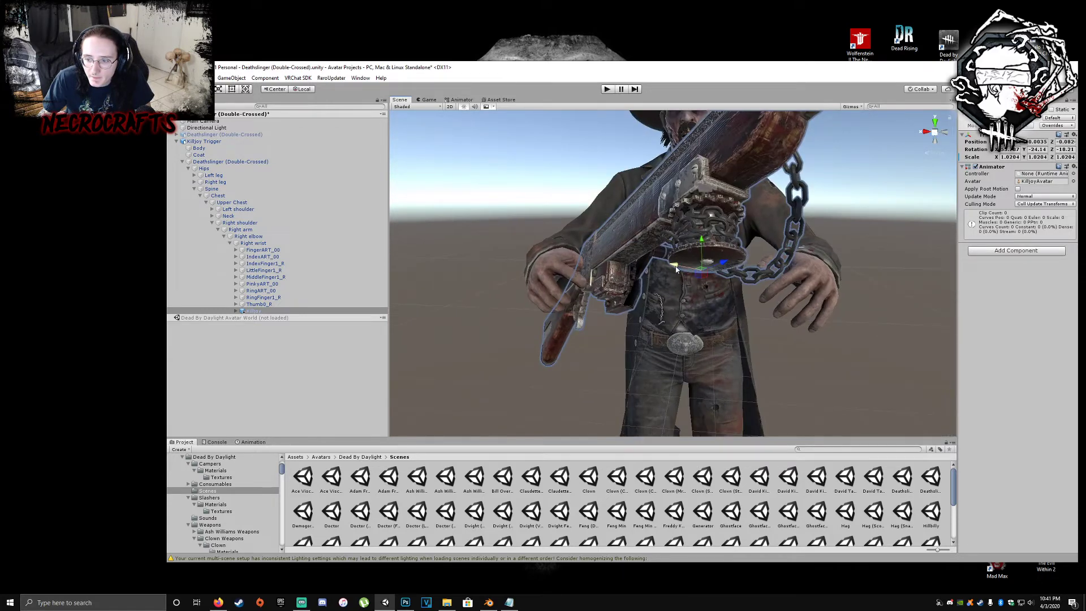
pyautogui.moveTo(675, 269); pyautogui.dragTo(640, 280)
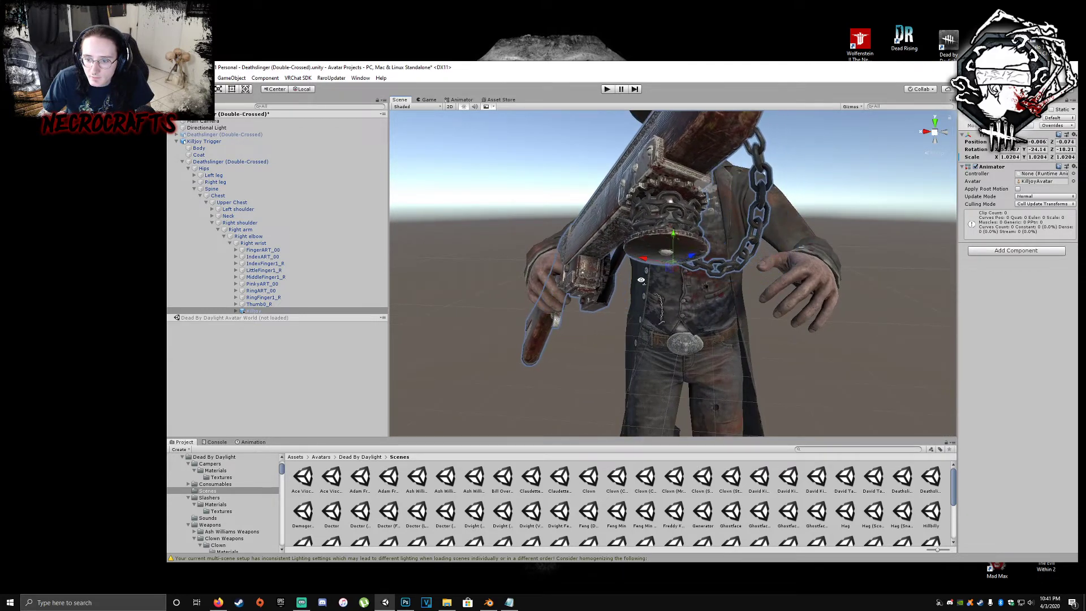
pyautogui.moveTo(640, 280); pyautogui.dragTo(522, 224, button='right')
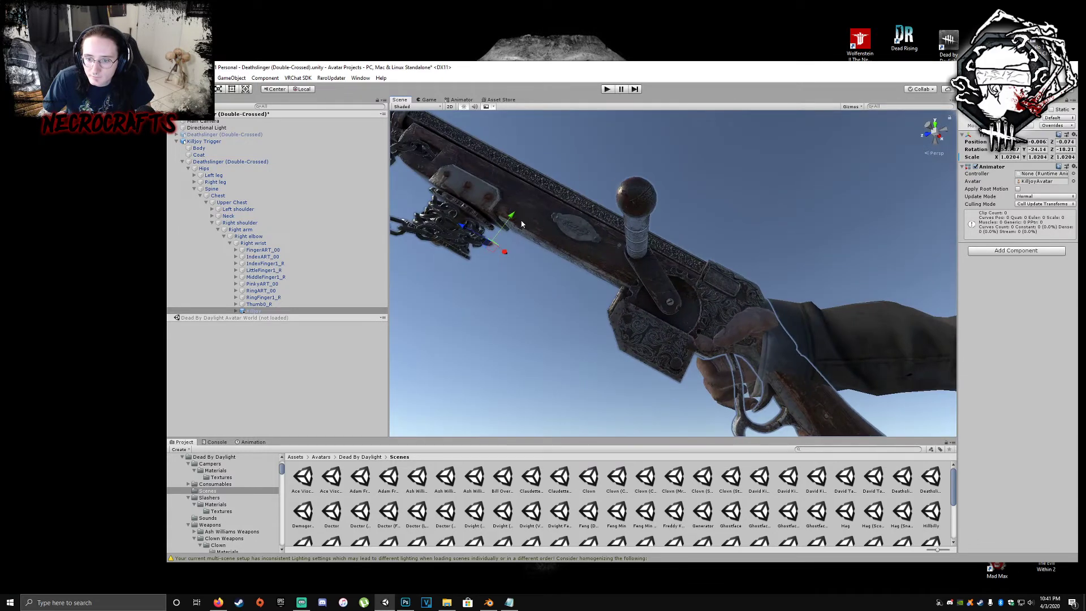
pyautogui.moveTo(511, 217); pyautogui.dragTo(471, 197)
pyautogui.moveTo(442, 187); pyautogui.dragTo(445, 162)
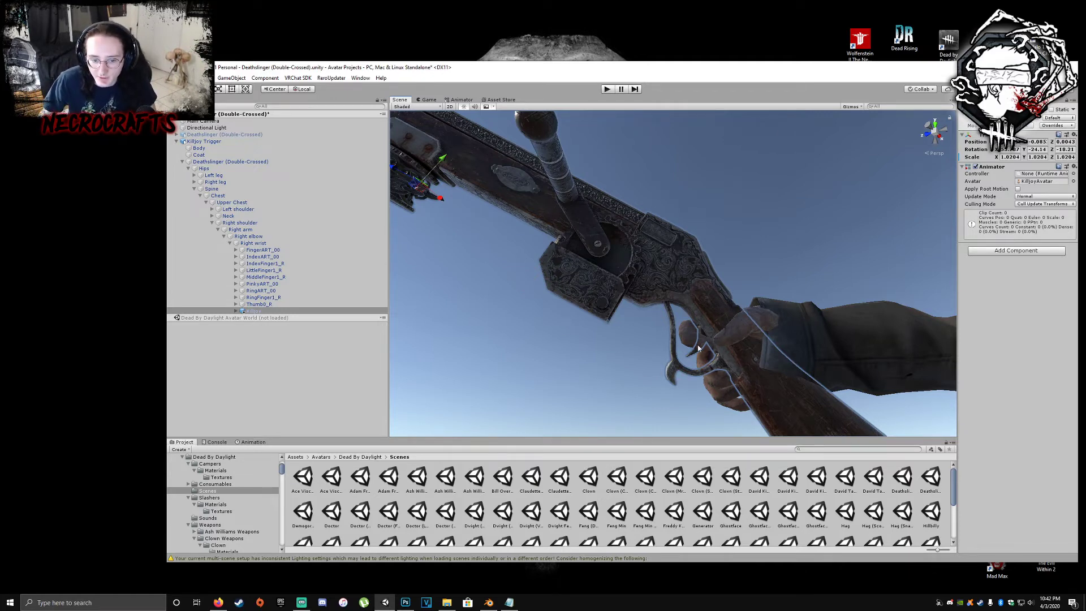
# - Rotate the gun to a Z rotation of about -2.03 to align it with the right hand
pyautogui.moveTo(698, 349); pyautogui.dragTo(735, 349, button='right')
pyautogui.moveTo(735, 349); pyautogui.dragTo(673, 335, button='middle')
pyautogui.scroll(-5, 720, 331)
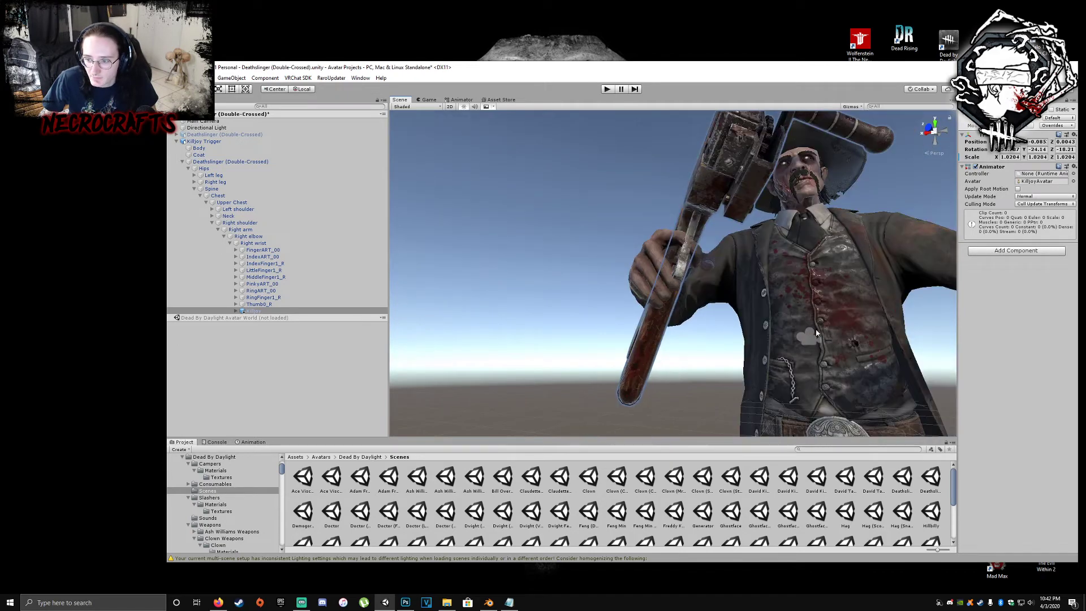
pyautogui.moveTo(687, 273); pyautogui.dragTo(728, 223, button='right')
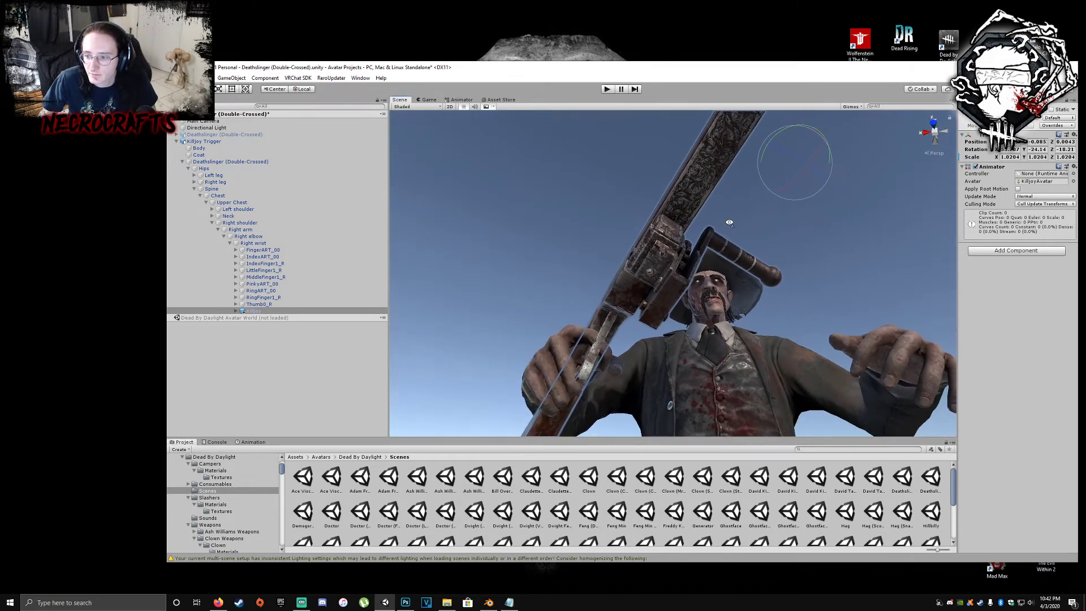
pyautogui.moveTo(727, 222); pyautogui.dragTo(723, 223, button='middle')
pyautogui.moveTo(704, 179); pyautogui.dragTo(701, 180)
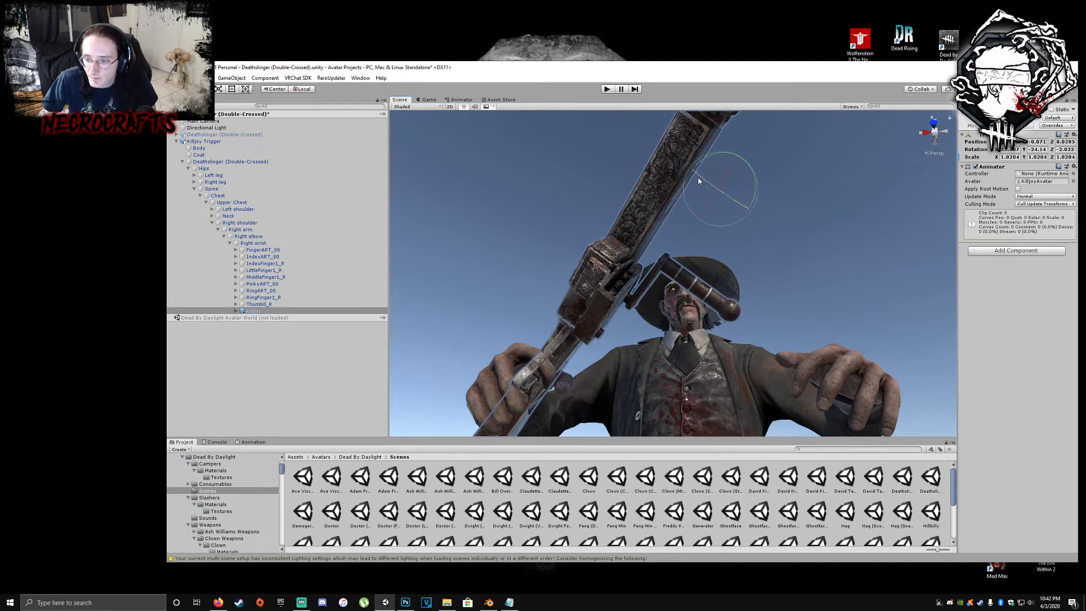
# - Shift the gun against the trigger hand, to a position of about Y -0.067 and Z 0.0003
pyautogui.click(191, 88)
pyautogui.moveTo(639, 226); pyautogui.dragTo(508, 220, button='right')
pyautogui.moveTo(764, 227); pyautogui.dragTo(509, 243, button='middle')
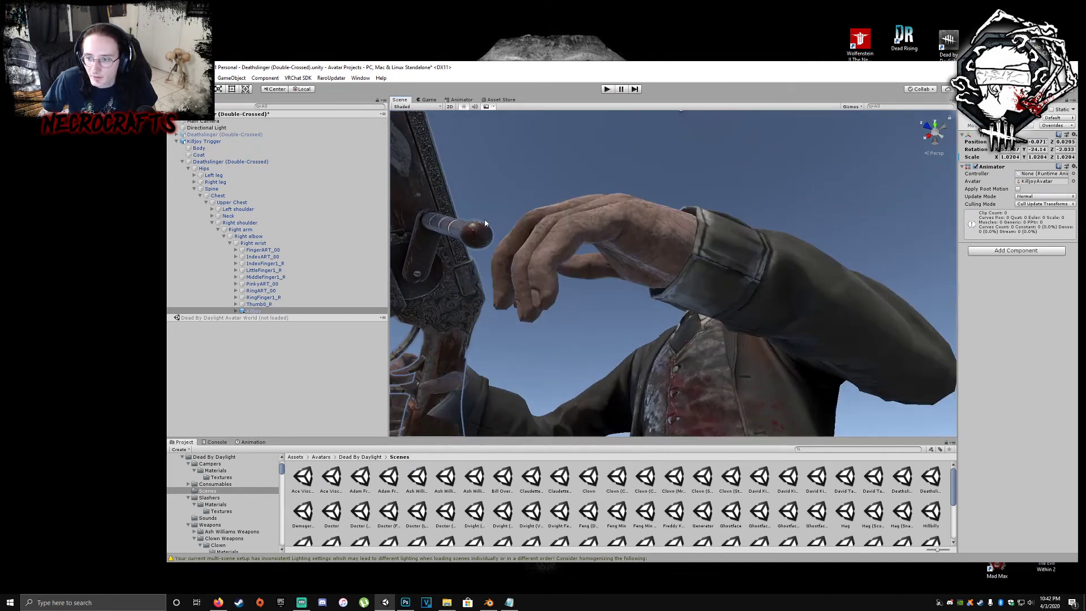
pyautogui.moveTo(634, 255); pyautogui.dragTo(498, 272, button='right')
pyautogui.moveTo(678, 334); pyautogui.dragTo(561, 247, button='middle')
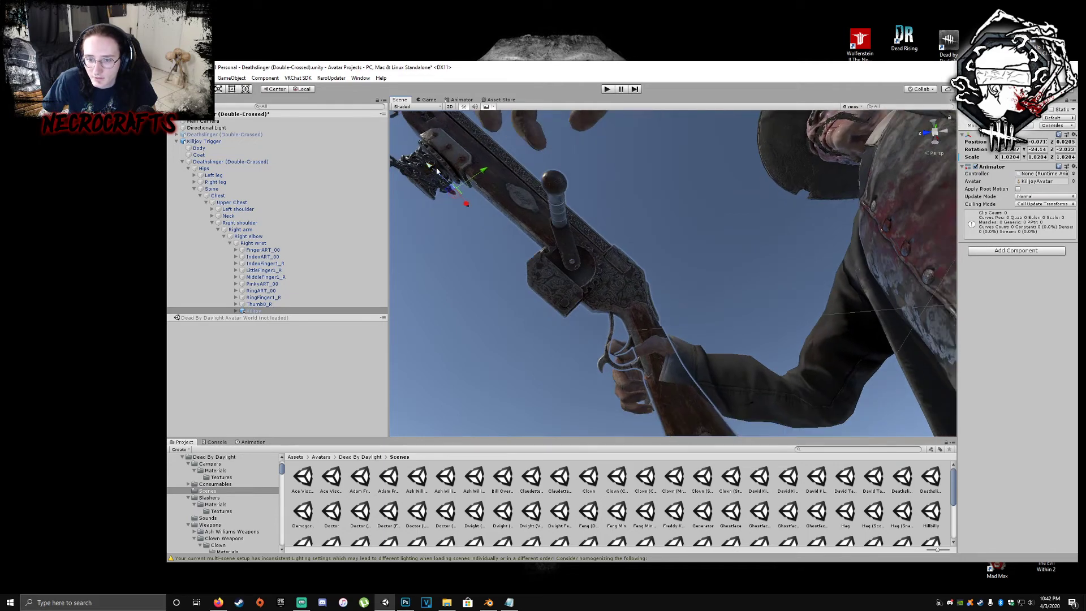
pyautogui.moveTo(436, 168); pyautogui.dragTo(485, 181)
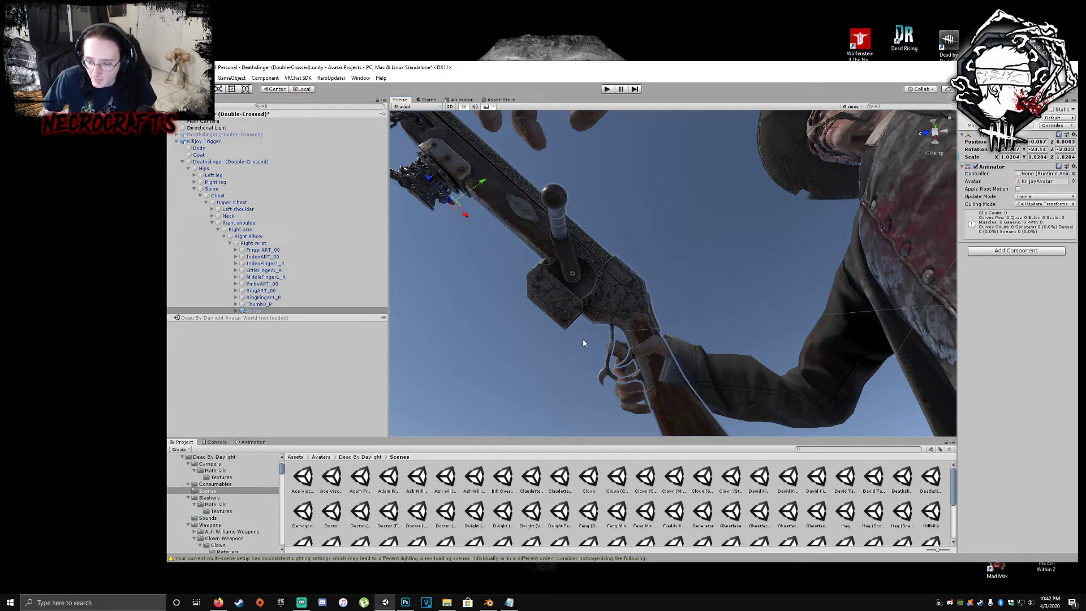
# - Rotate the gun in the right hand to about Y -34.02 and Z -7.38
pyautogui.moveTo(623, 386); pyautogui.dragTo(695, 417, button='right')
pyautogui.moveTo(695, 417); pyautogui.dragTo(692, 408, button='middle')
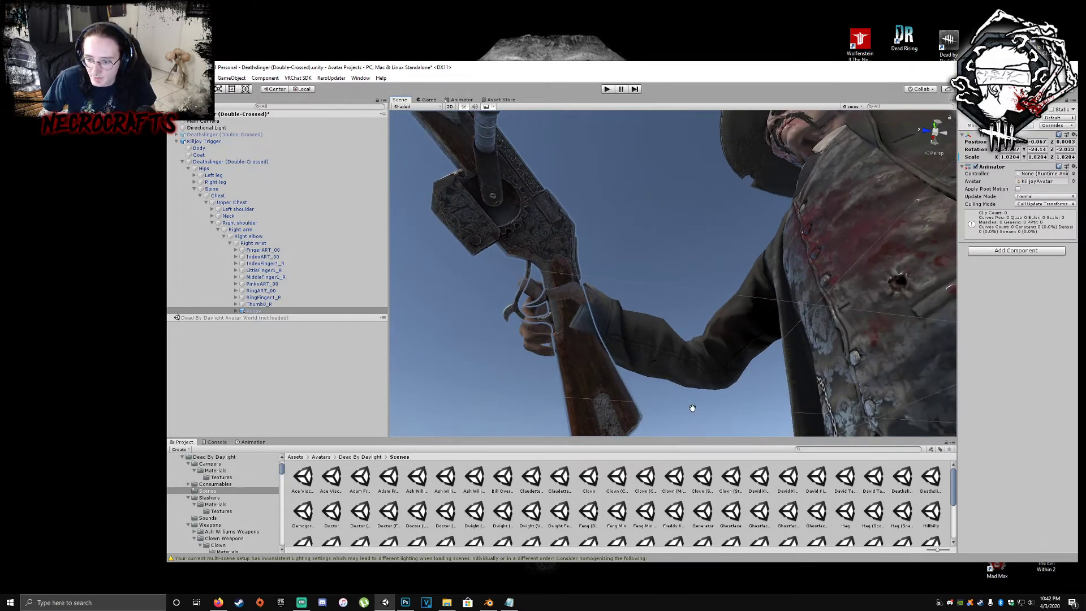
pyautogui.moveTo(692, 407); pyautogui.dragTo(691, 361, button='right')
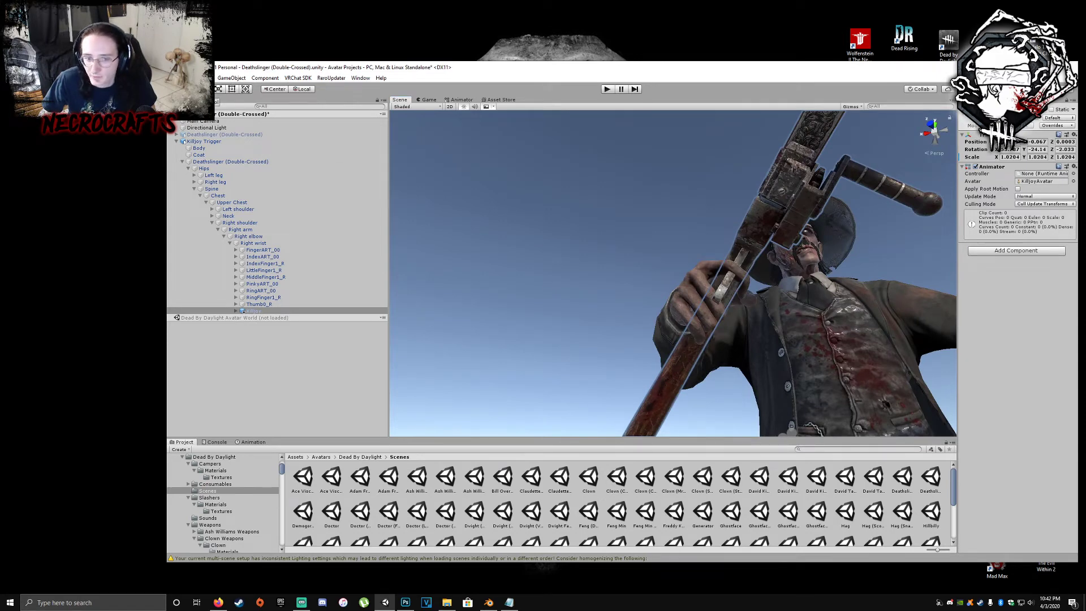
pyautogui.moveTo(497, 223); pyautogui.dragTo(611, 254, button='right')
pyautogui.press('e')
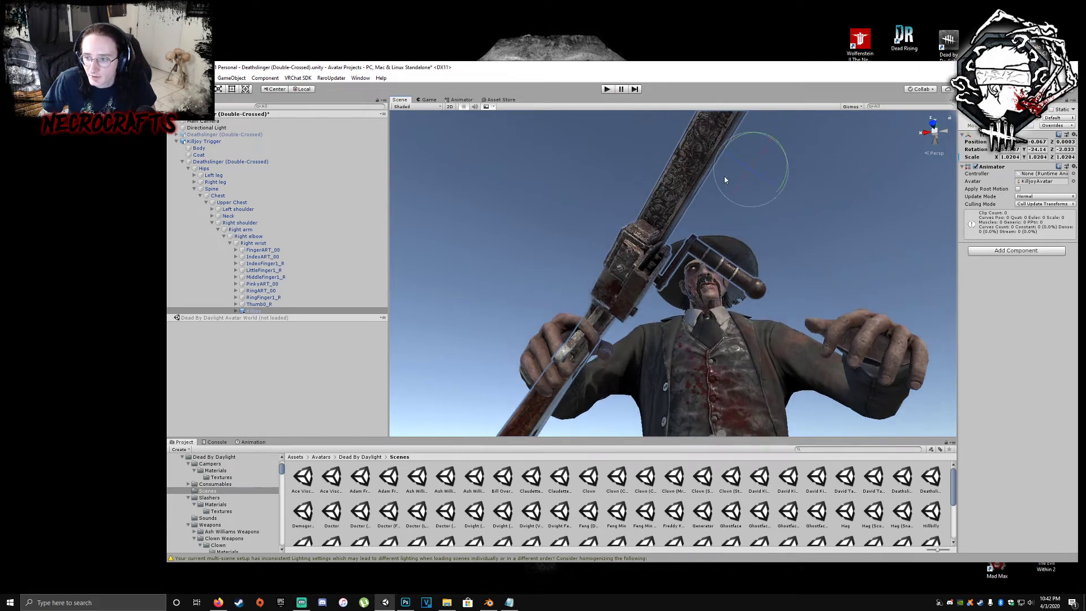
pyautogui.moveTo(722, 192); pyautogui.dragTo(713, 186)
# - Reposition the rotated gun along two of its axes, to about Y -0.079 and Z 0.008
pyautogui.press('w')
pyautogui.moveTo(627, 262); pyautogui.dragTo(454, 249, button='right')
pyautogui.press('d')
pyautogui.moveTo(540, 222); pyautogui.dragTo(568, 236, button='right')
pyautogui.press('a')
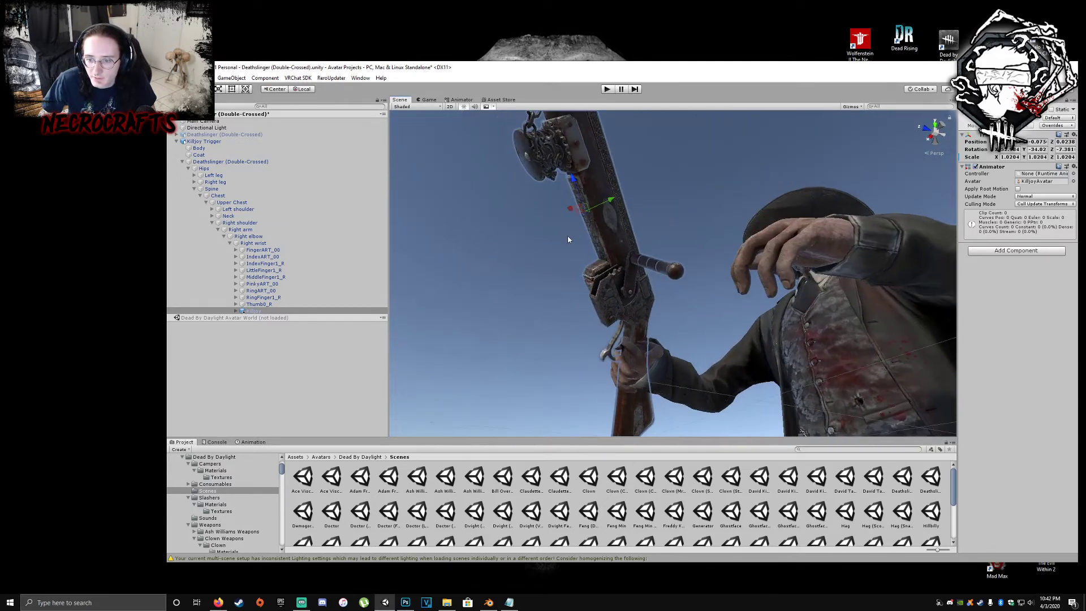
pyautogui.moveTo(568, 211); pyautogui.dragTo(571, 212)
pyautogui.press('d')
pyautogui.moveTo(568, 214)
pyautogui.mouseDown(button='right')
pyautogui.moveTo(533, 235)
pyautogui.moveTo(555, 211)
pyautogui.mouseUp(button='right')
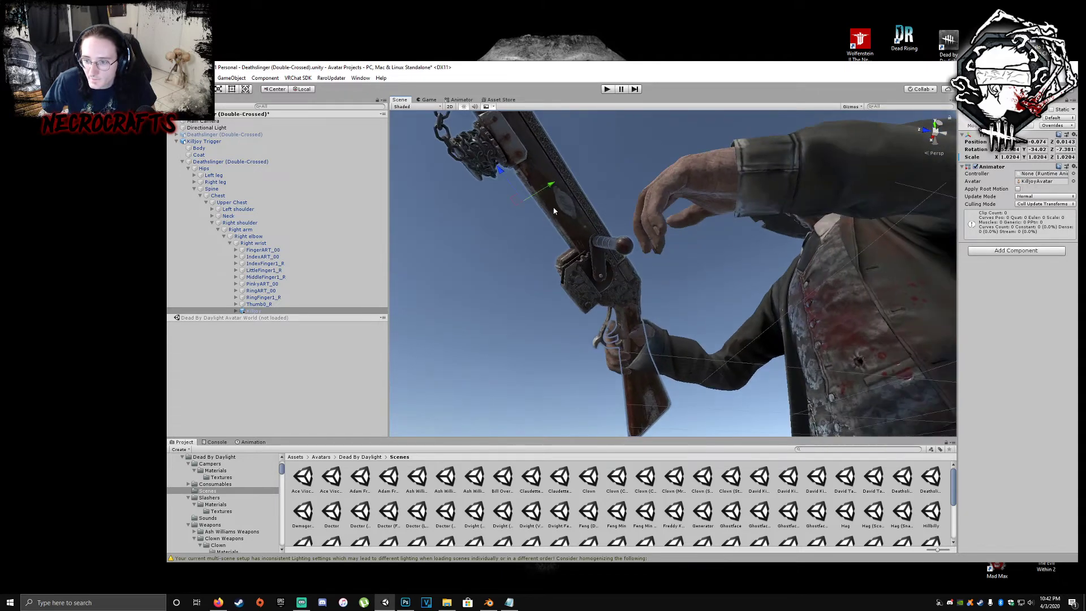
pyautogui.moveTo(552, 186); pyautogui.dragTo(546, 186)
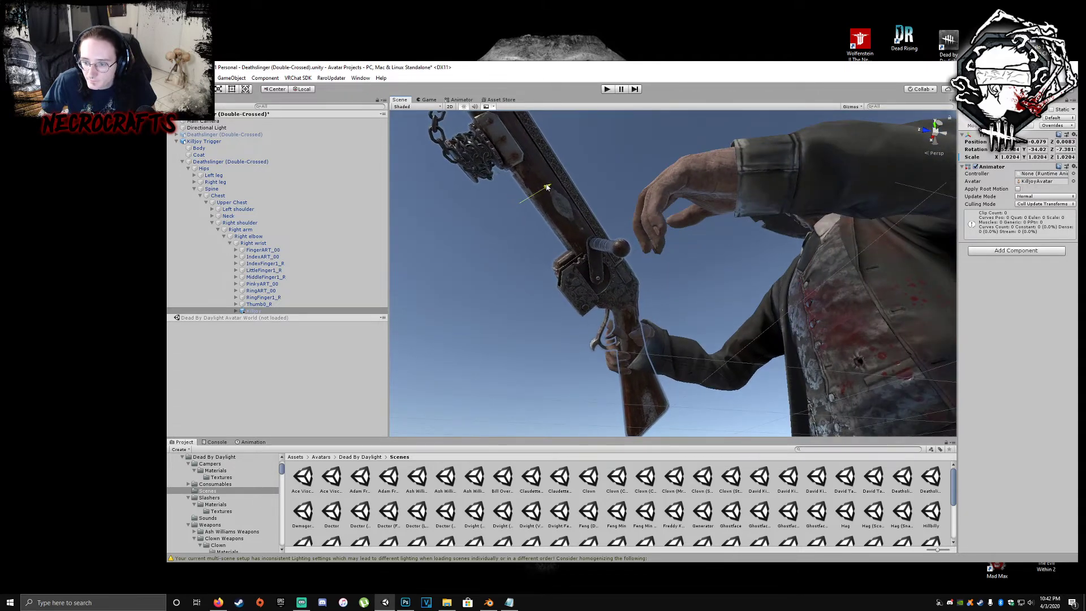
# - Nudge the gun along its green axis to a position of about Y -0.076 and Z 0.011
pyautogui.moveTo(546, 187); pyautogui.dragTo(570, 225, button='right')
pyautogui.scroll(3, 570, 225)
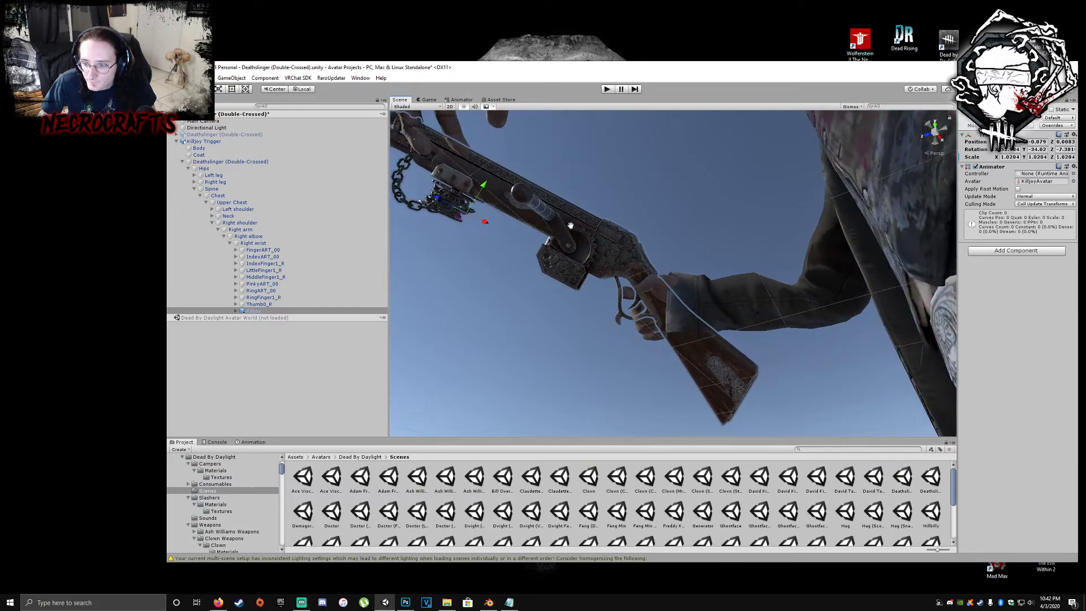
pyautogui.moveTo(570, 225); pyautogui.dragTo(575, 225, button='middle')
pyautogui.moveTo(527, 191); pyautogui.dragTo(529, 190)
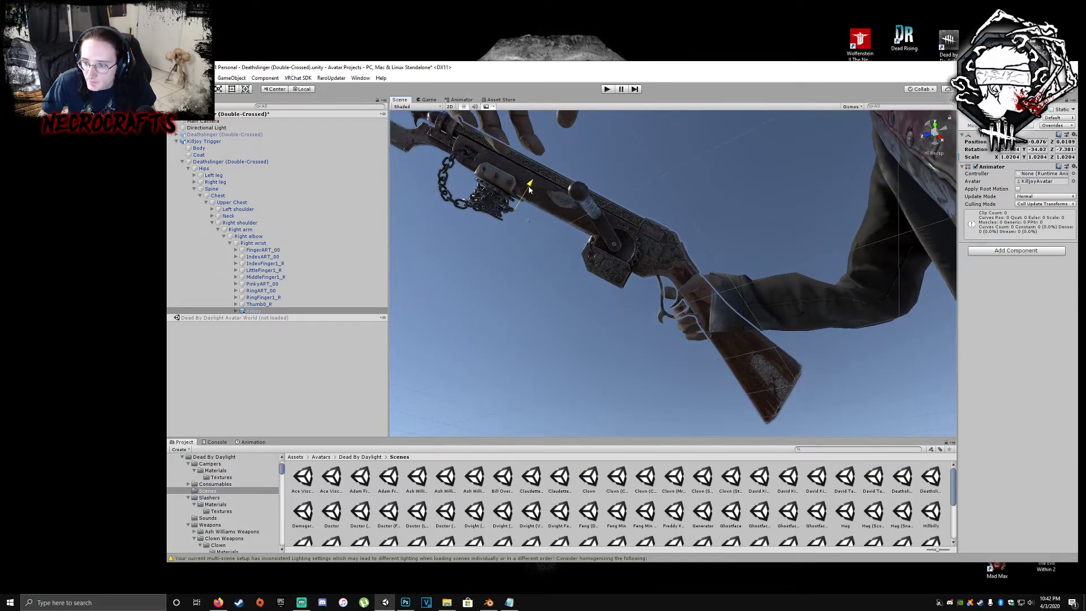
# - Check the fingers around the stock and lower the gun to about Y -0.083 and Z 0.003
pyautogui.moveTo(542, 241); pyautogui.dragTo(710, 262, button='right')
pyautogui.moveTo(710, 262); pyautogui.dragTo(744, 269, button='middle')
pyautogui.moveTo(744, 269); pyautogui.dragTo(628, 260, button='right')
pyautogui.moveTo(628, 259); pyautogui.dragTo(618, 267, button='middle')
pyautogui.moveTo(623, 270); pyautogui.dragTo(639, 266, button='right')
pyautogui.moveTo(639, 267); pyautogui.dragTo(624, 271, button='middle')
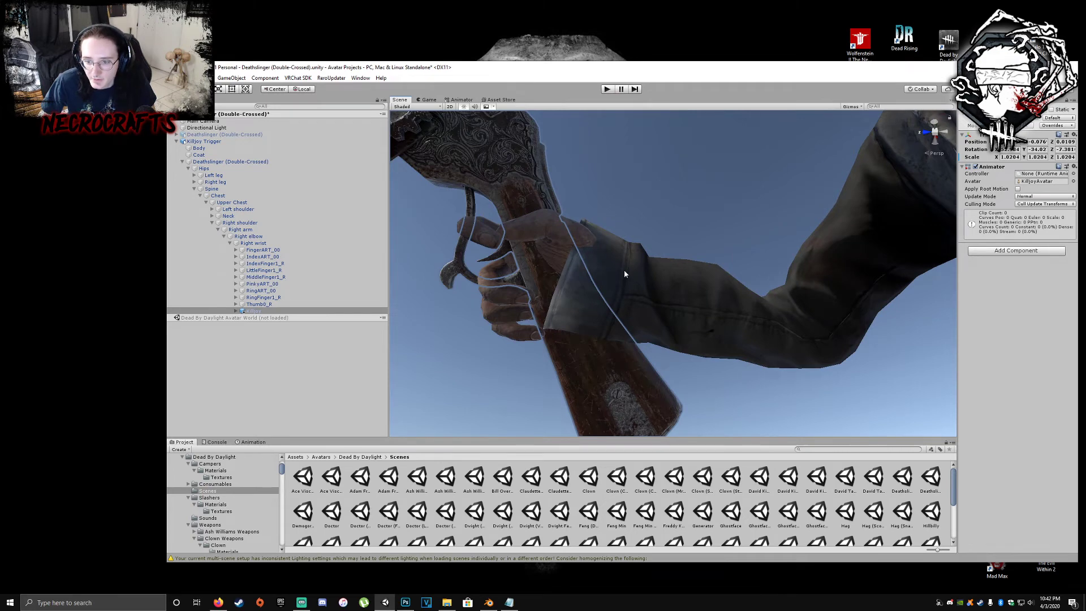
pyautogui.moveTo(623, 270); pyautogui.dragTo(497, 275, button='right')
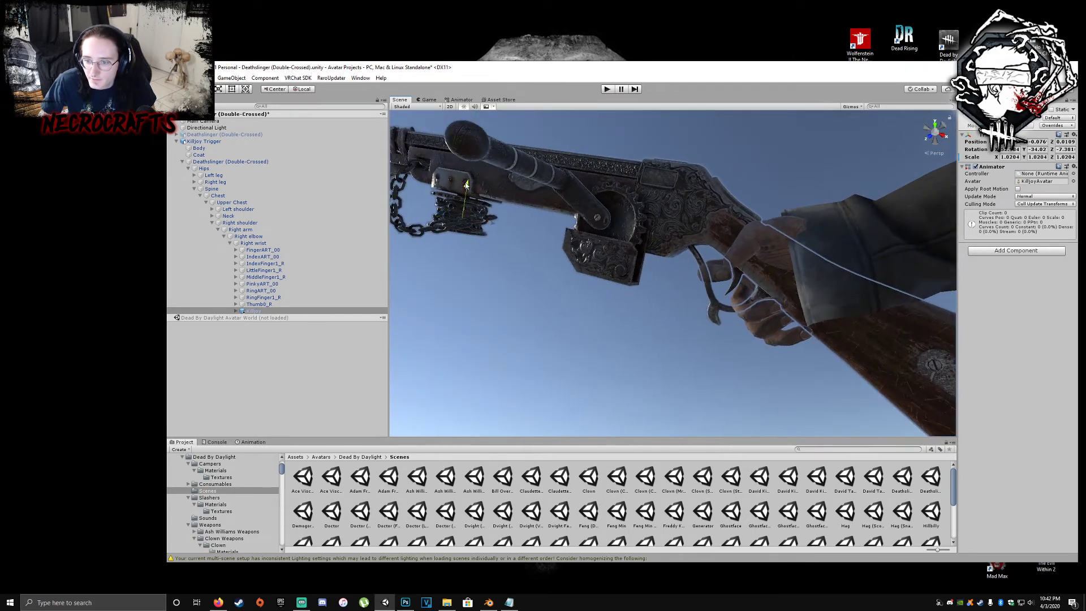
pyautogui.moveTo(466, 185); pyautogui.dragTo(464, 191)
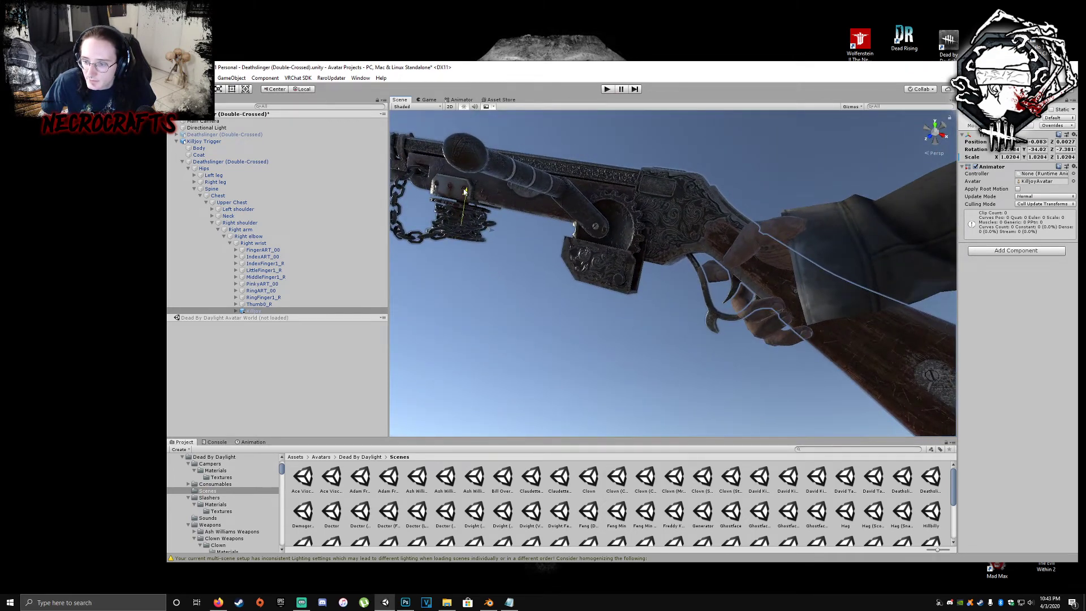
# - Nudge the gun sideways along its red axis to center the stock in the palm
pyautogui.moveTo(790, 210); pyautogui.dragTo(753, 367, button='right')
pyautogui.moveTo(753, 368); pyautogui.dragTo(770, 360, button='middle')
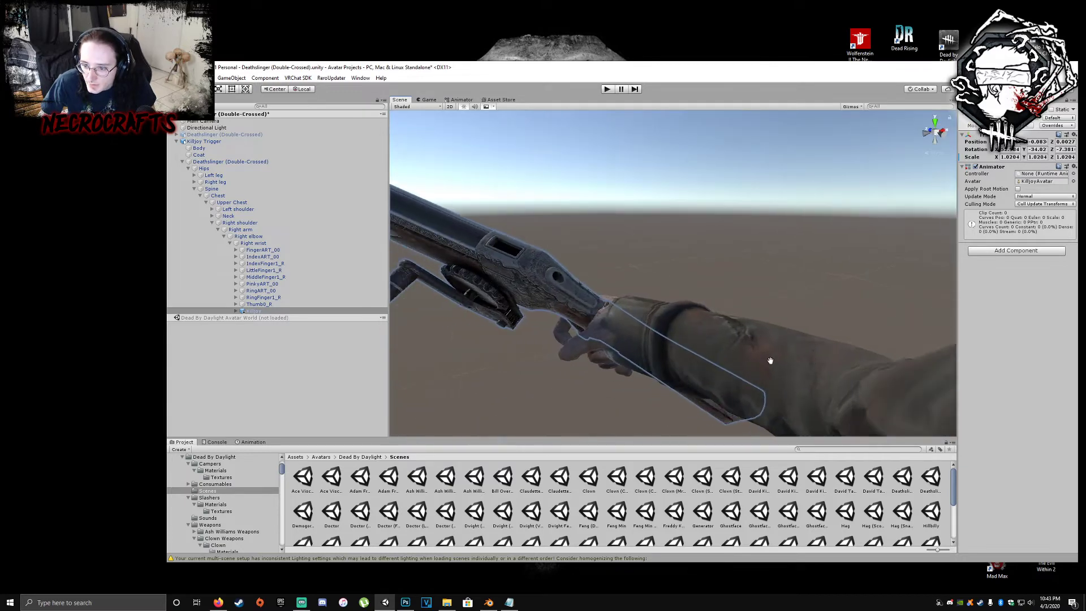
pyautogui.moveTo(771, 361); pyautogui.dragTo(722, 402, button='right')
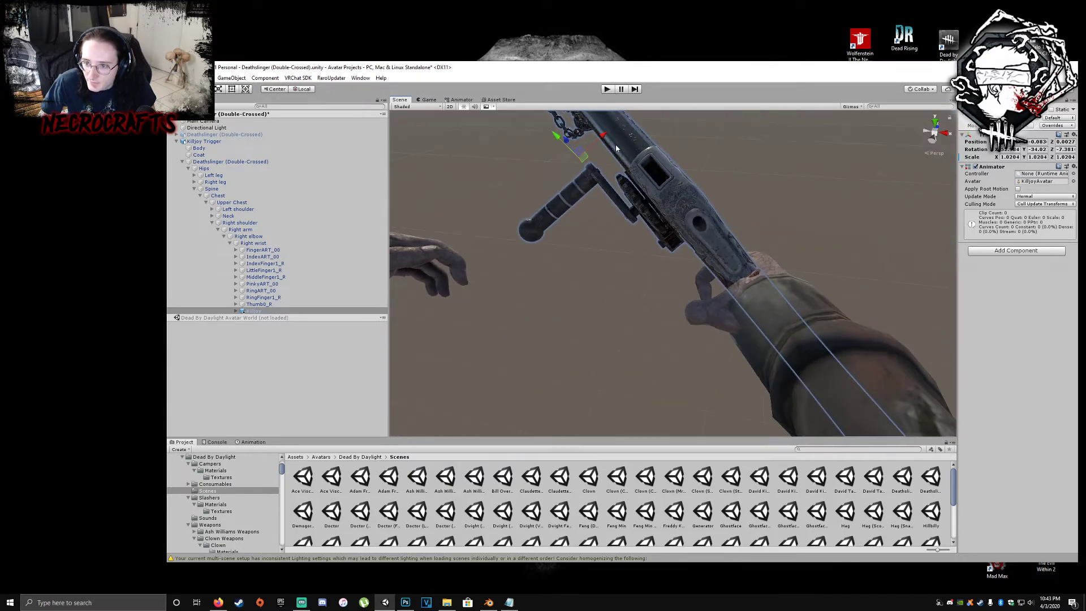
pyautogui.moveTo(603, 135); pyautogui.dragTo(593, 140)
# - Check the trigger grip with the gun deselected, and raise the gun slightly to about Y -0.079
pyautogui.moveTo(662, 218); pyautogui.dragTo(740, 257, button='right')
pyautogui.moveTo(739, 257); pyautogui.dragTo(754, 245, button='middle')
pyautogui.moveTo(754, 245); pyautogui.dragTo(703, 232, button='right')
pyautogui.moveTo(703, 232); pyautogui.dragTo(705, 221, button='middle')
pyautogui.moveTo(706, 220); pyautogui.dragTo(640, 160, button='right')
pyautogui.moveTo(641, 160); pyautogui.dragTo(633, 158, button='middle')
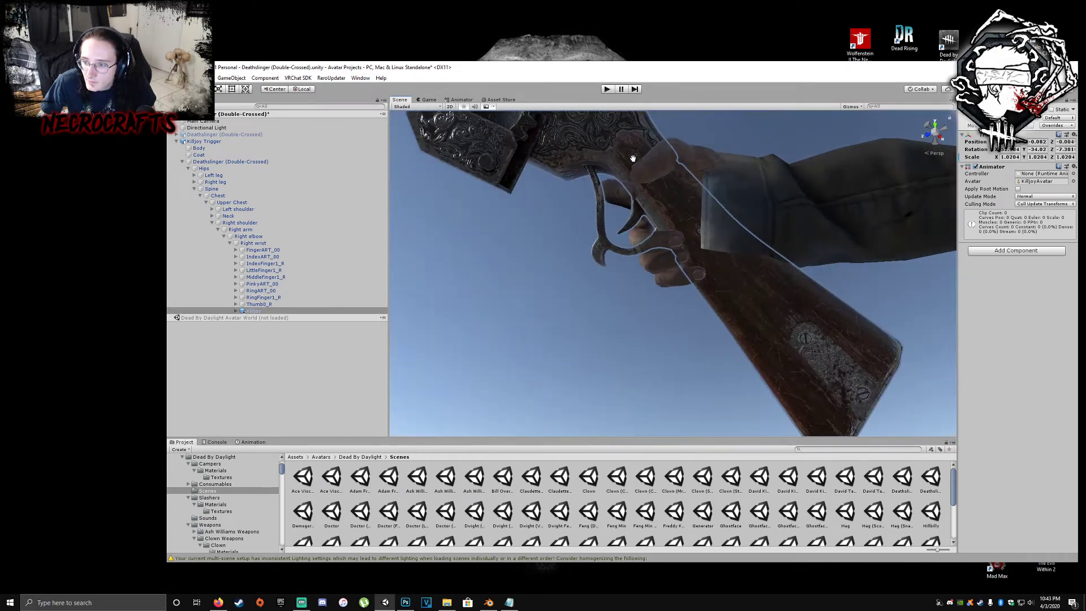
pyautogui.click(674, 350)
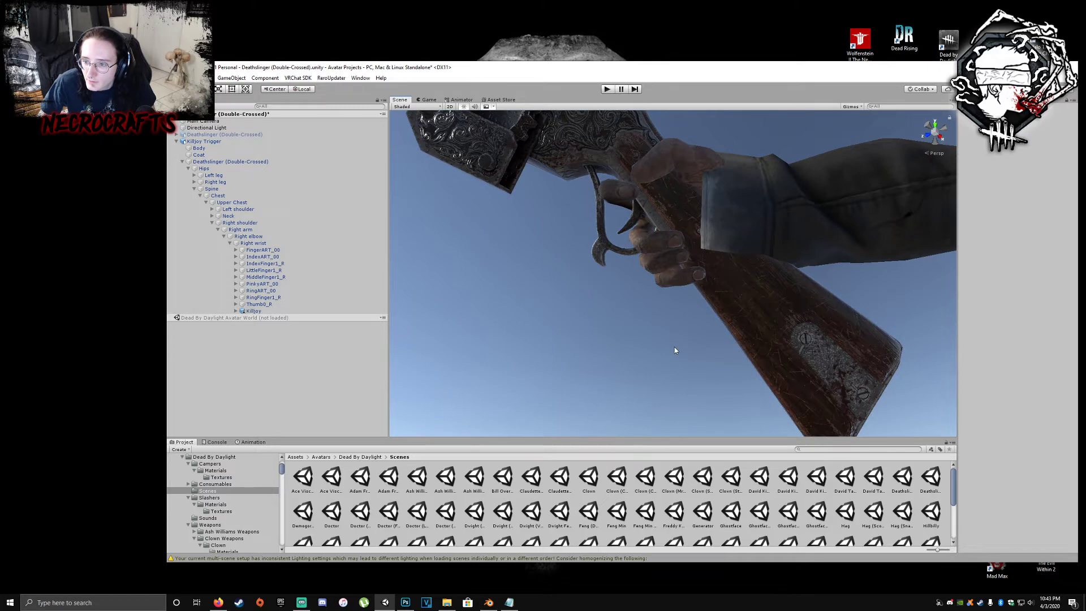
pyautogui.moveTo(670, 313); pyautogui.dragTo(560, 186, button='right')
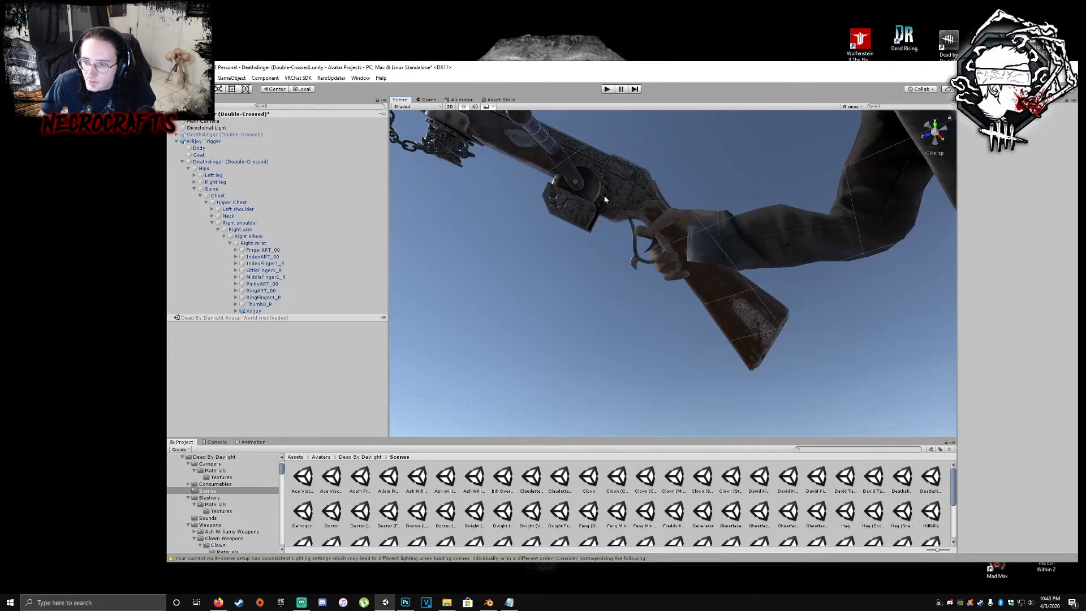
pyautogui.click(514, 182)
pyautogui.moveTo(479, 127); pyautogui.dragTo(485, 128)
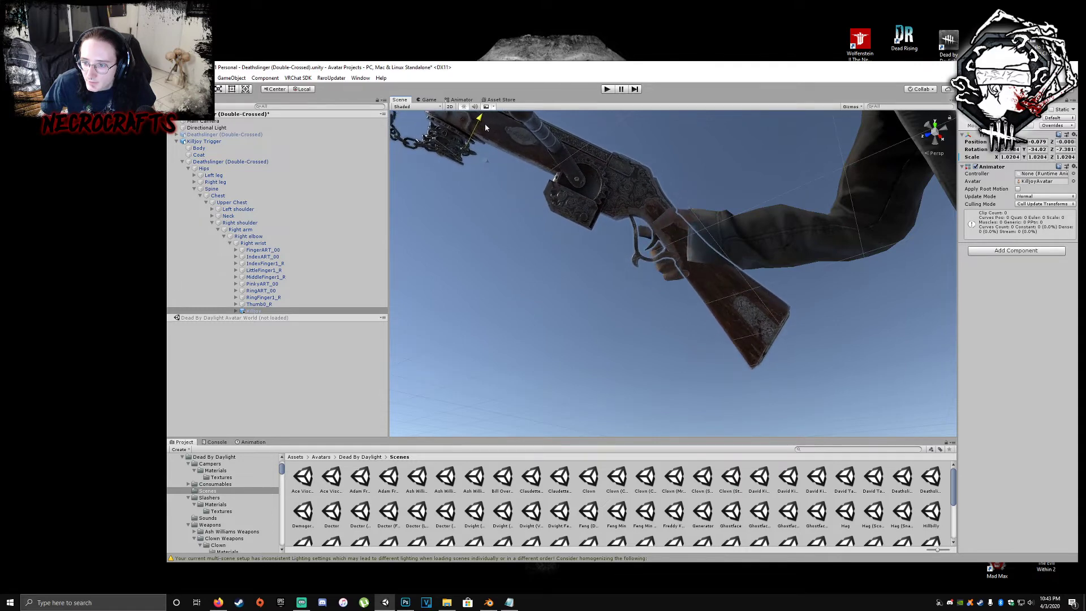
# - Examine how the gun sits in the right hand from close up, the front, above and the side
pyautogui.moveTo(509, 141); pyautogui.dragTo(622, 294, button='right')
pyautogui.moveTo(615, 164); pyautogui.dragTo(613, 208, button='middle')
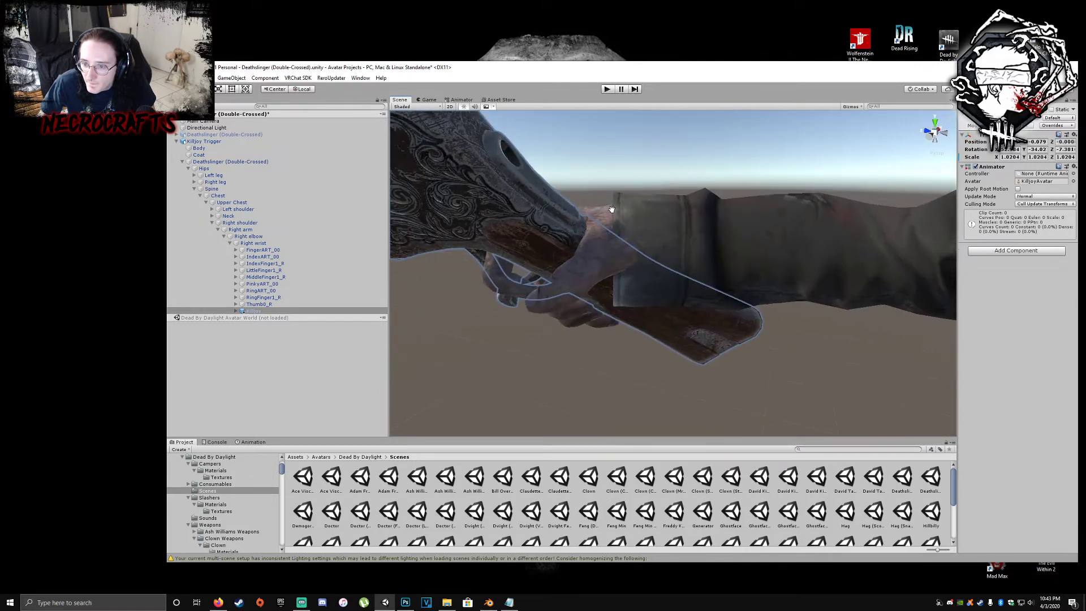
pyautogui.keyDown('alt'); pyautogui.moveTo(613, 208); pyautogui.dragTo(629, 190); pyautogui.keyUp('alt')
pyautogui.moveTo(628, 189); pyautogui.dragTo(654, 183, button='right')
pyautogui.moveTo(653, 184); pyautogui.dragTo(660, 185, button='middle')
pyautogui.moveTo(661, 186); pyautogui.dragTo(557, 229, button='right')
pyautogui.moveTo(557, 229); pyautogui.dragTo(549, 225, button='middle')
pyautogui.moveTo(548, 225); pyautogui.dragTo(802, 292, button='right')
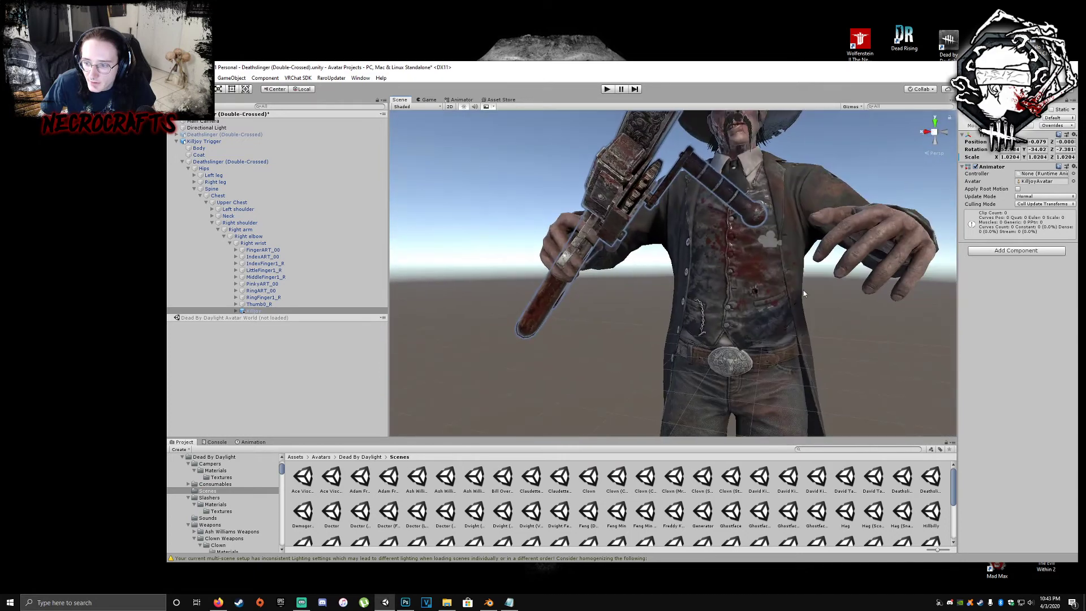
pyautogui.scroll(-2, 802, 292)
pyautogui.moveTo(802, 292); pyautogui.dragTo(785, 313, button='middle')
pyautogui.moveTo(785, 313); pyautogui.dragTo(721, 369, button='right')
pyautogui.moveTo(721, 369); pyautogui.dragTo(697, 364, button='middle')
pyautogui.scroll(-2, 697, 364)
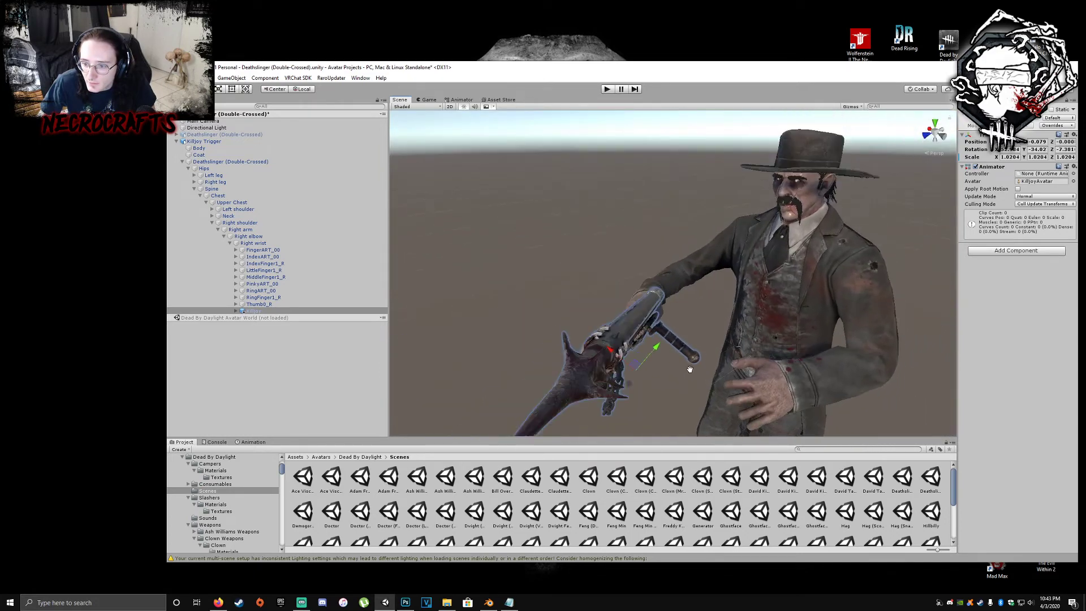
pyautogui.moveTo(696, 363); pyautogui.dragTo(707, 384, button='right')
pyautogui.moveTo(707, 384)
pyautogui.mouseDown(button='middle')
pyautogui.moveTo(715, 403)
pyautogui.moveTo(703, 399)
pyautogui.mouseUp(button='middle')
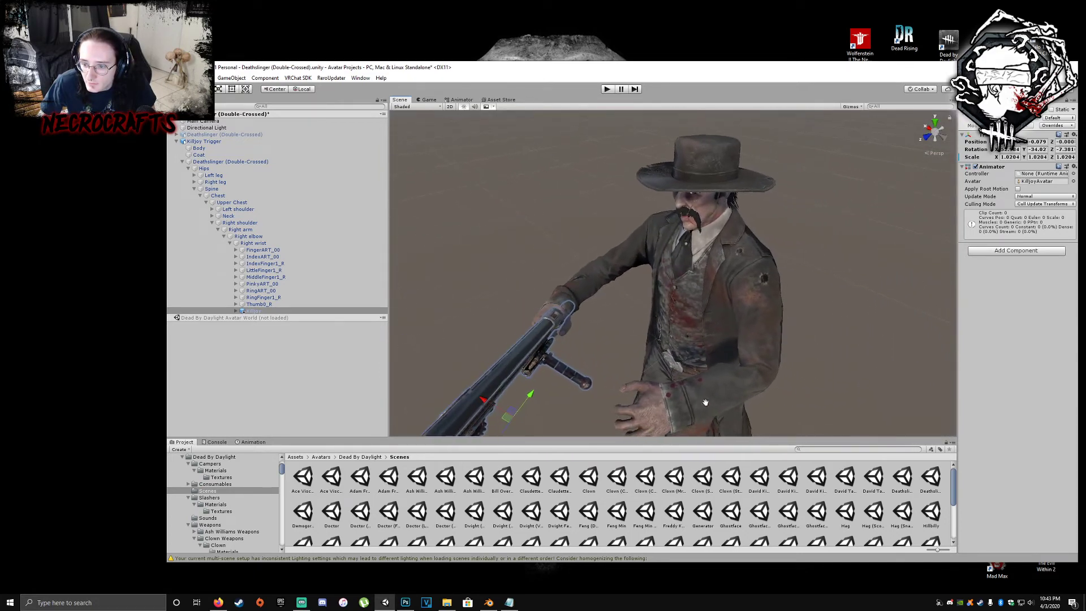
pyautogui.scroll(2, 722, 400)
pyautogui.moveTo(722, 400); pyautogui.dragTo(570, 341, button='right')
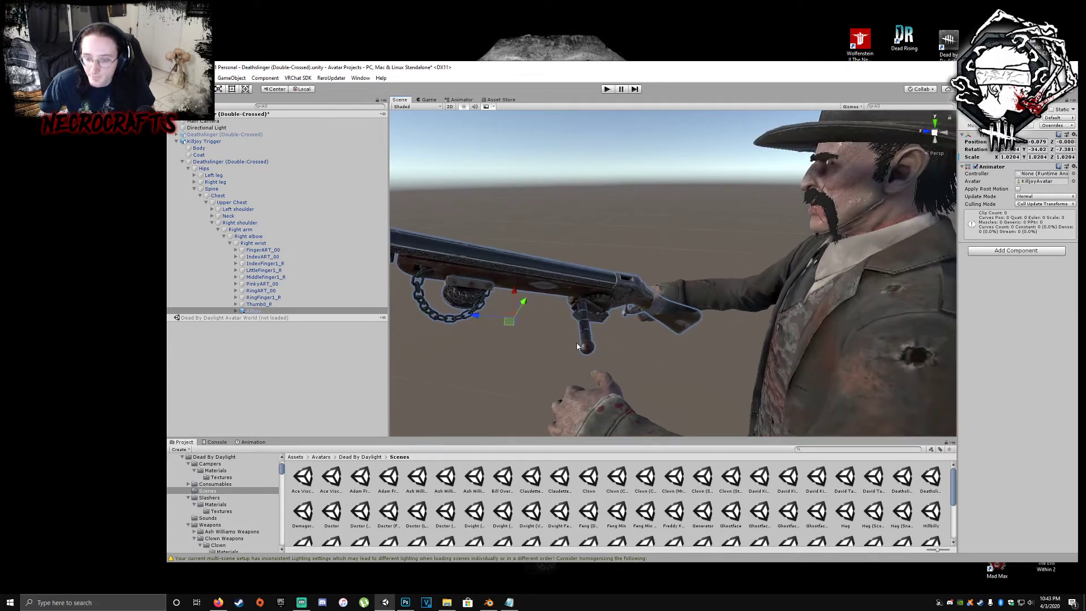
# - Copy the Transform component of the Killjoy gun in the Killjoy Trigger avatar's right wrist
pyautogui.click(253, 311)
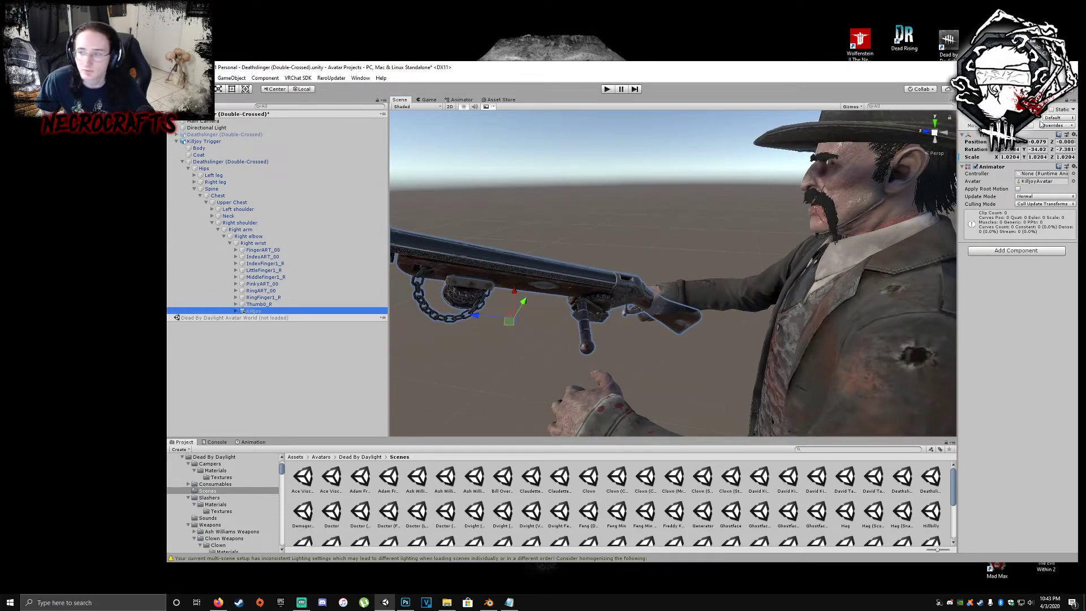
pyautogui.click(1074, 135)
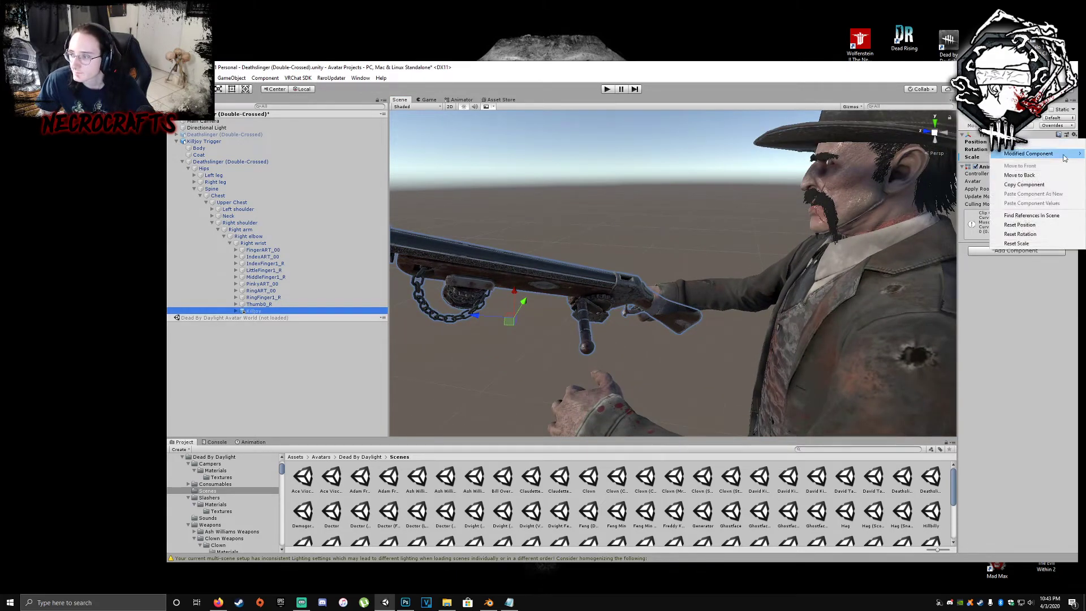
pyautogui.click(1035, 177)
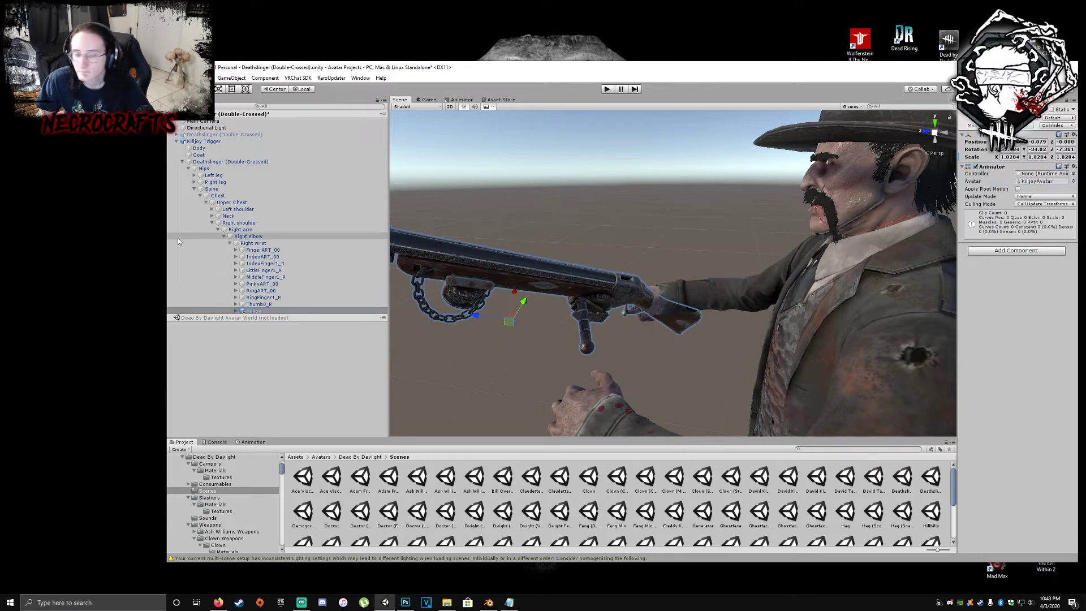
# - Paste the copied Transform values onto the Killjoy gun in the right wrist of the Deathslinger (Double-Crossed) avatar
pyautogui.click(176, 134)
pyautogui.click(263, 310)
pyautogui.click(266, 304)
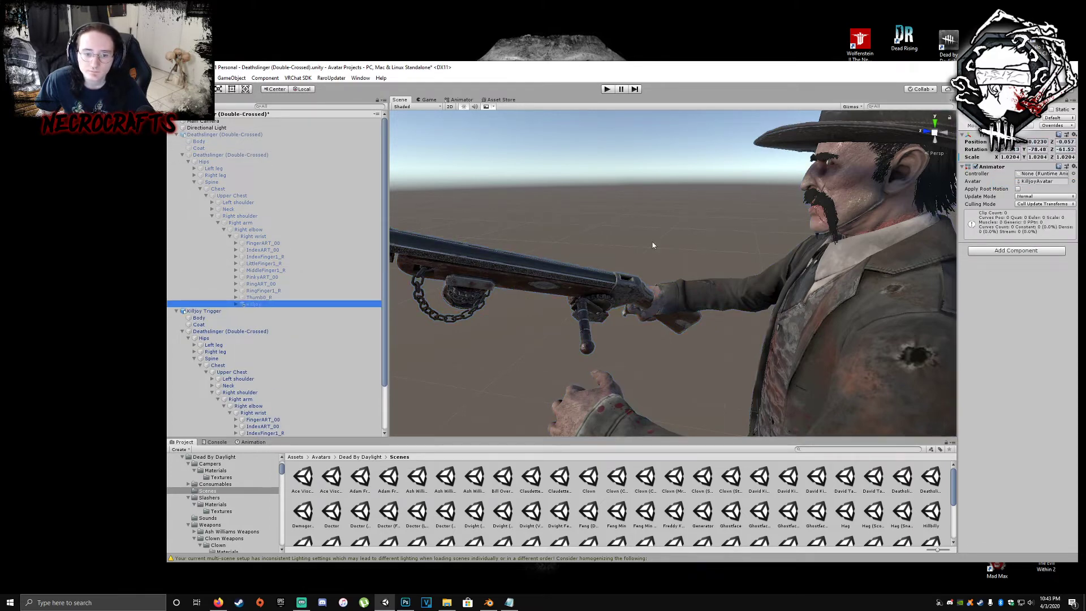
pyautogui.click(1073, 135)
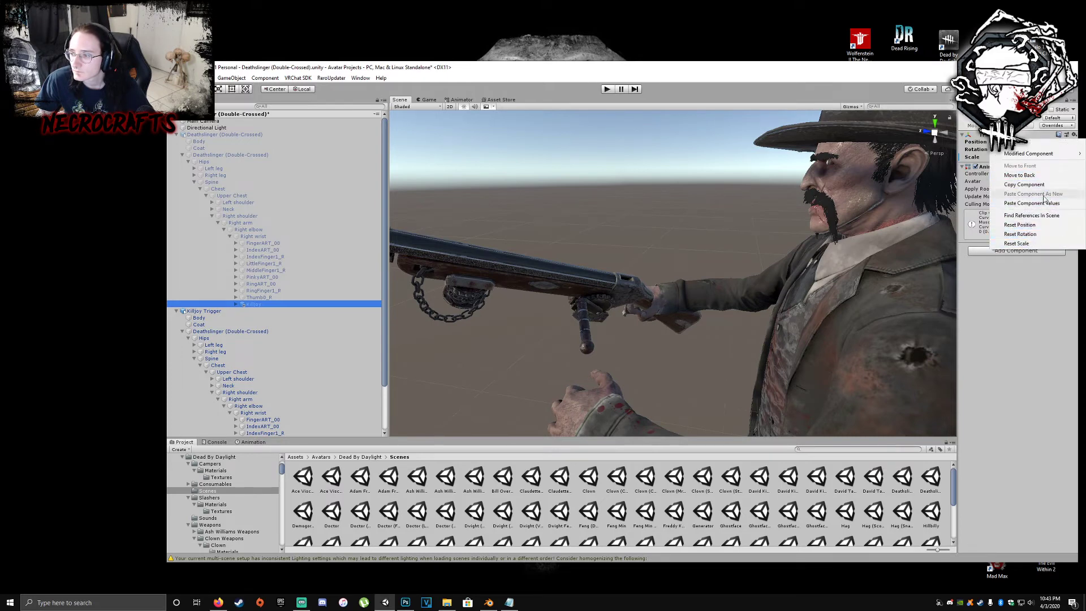
pyautogui.click(1019, 225)
pyautogui.keyDown('alt'); pyautogui.moveTo(597, 255); pyautogui.dragTo(801, 235); pyautogui.keyUp('alt')
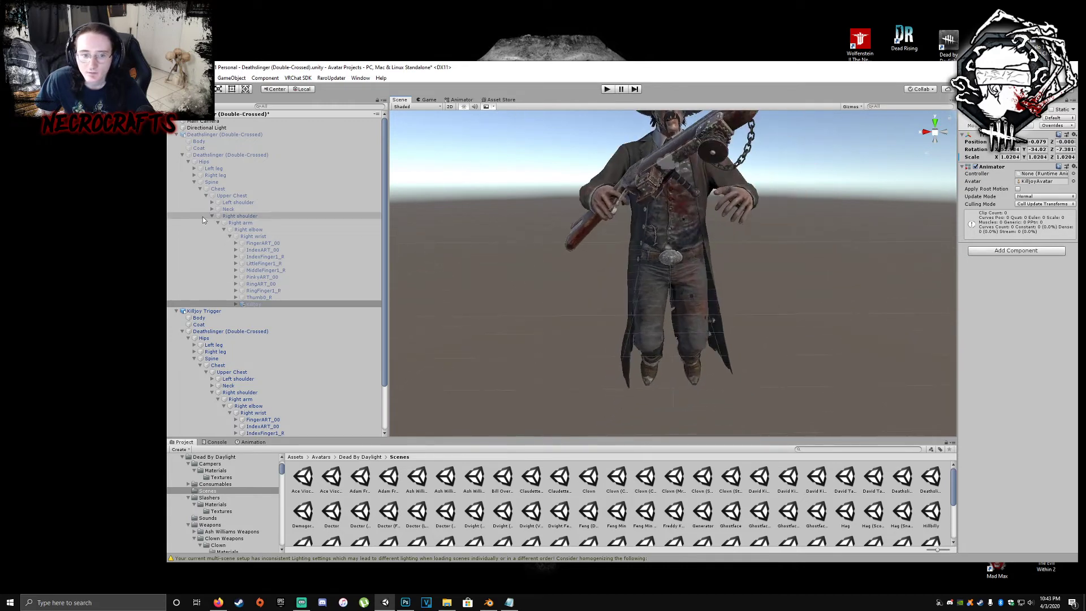
# - Deactivate the Killjoy Trigger avatar and activate the Deathslinger (Double-Crossed) avatar
pyautogui.click(177, 313)
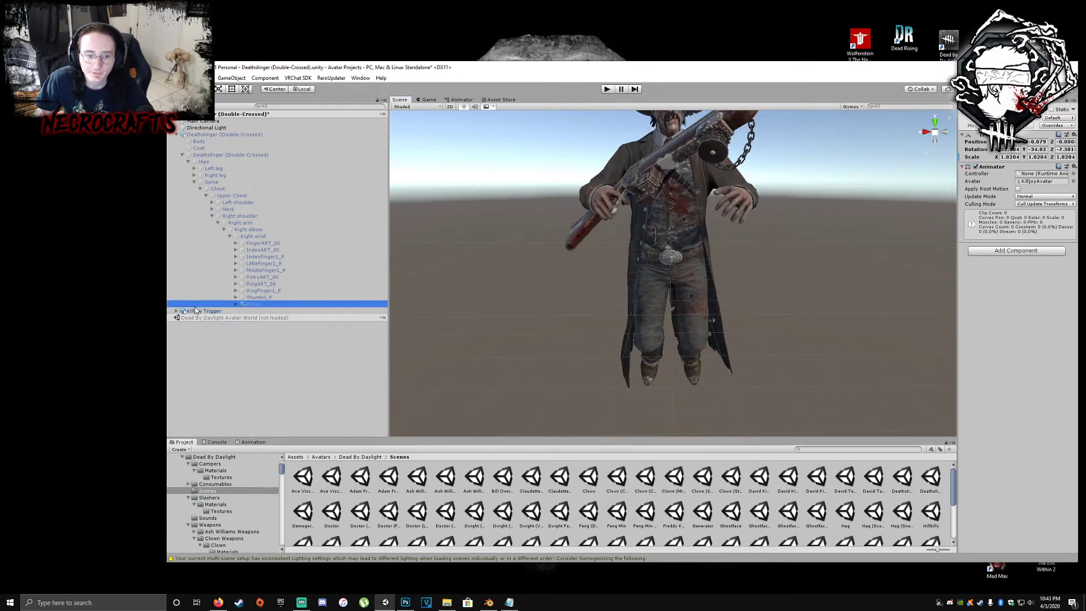
pyautogui.click(198, 312)
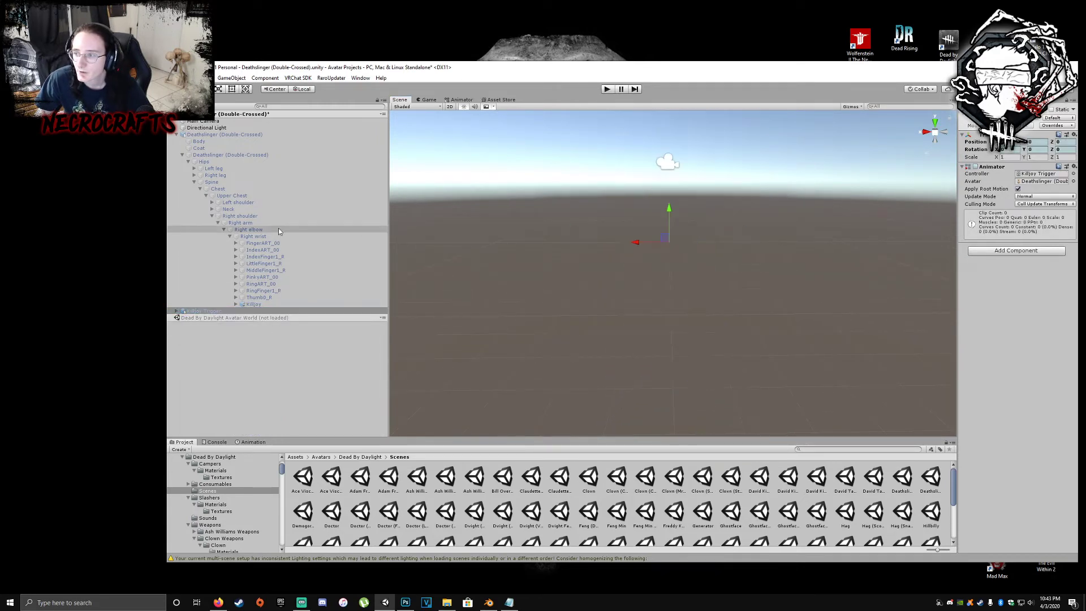
pyautogui.click(226, 134)
pyautogui.click(982, 109)
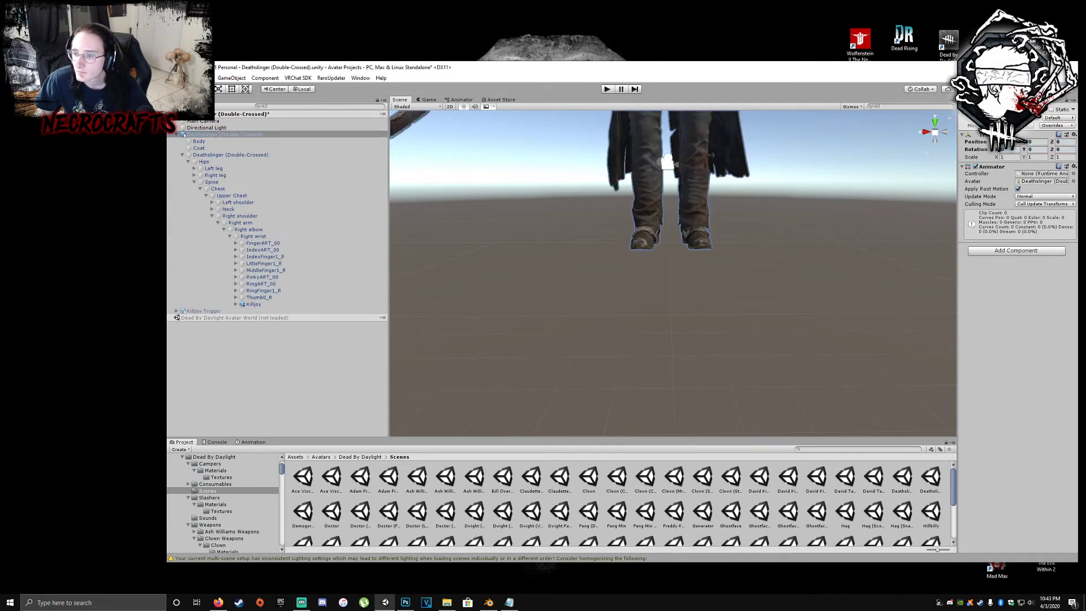
pyautogui.moveTo(723, 158); pyautogui.dragTo(736, 207, button='middle')
pyautogui.press('a')
pyautogui.moveTo(736, 207)
pyautogui.mouseDown(button='right')
pyautogui.moveTo(776, 223)
pyautogui.moveTo(714, 208)
pyautogui.moveTo(721, 198)
pyautogui.mouseUp(button='right')
pyautogui.press('d')
pyautogui.press('s')
# - Deactivate the Killjoy gun in the Deathslinger's hand and add an Audio Source component to it
pyautogui.click(255, 304)
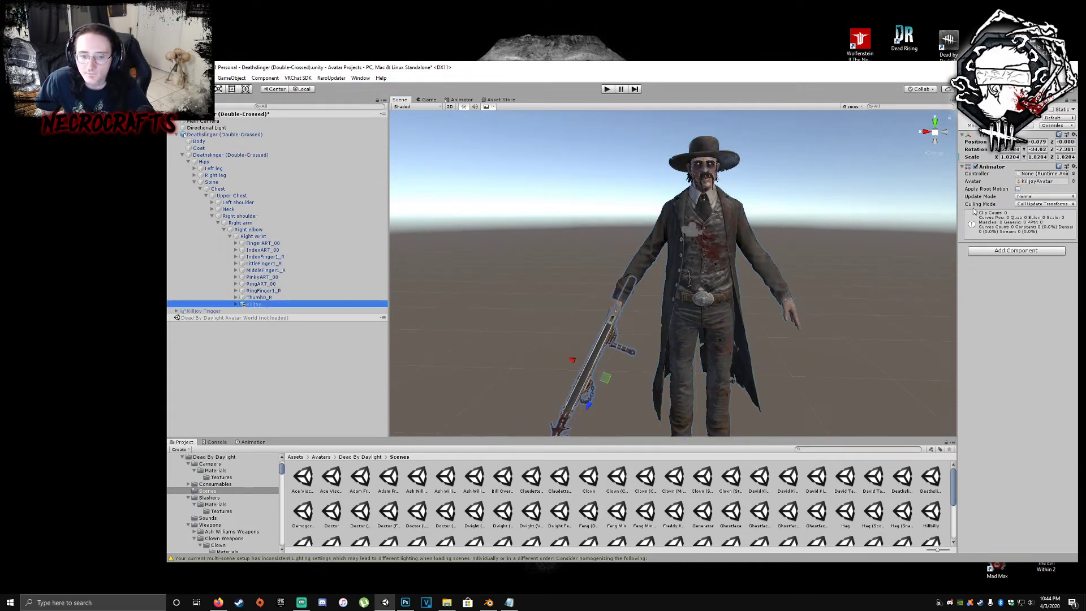
pyautogui.click(980, 110)
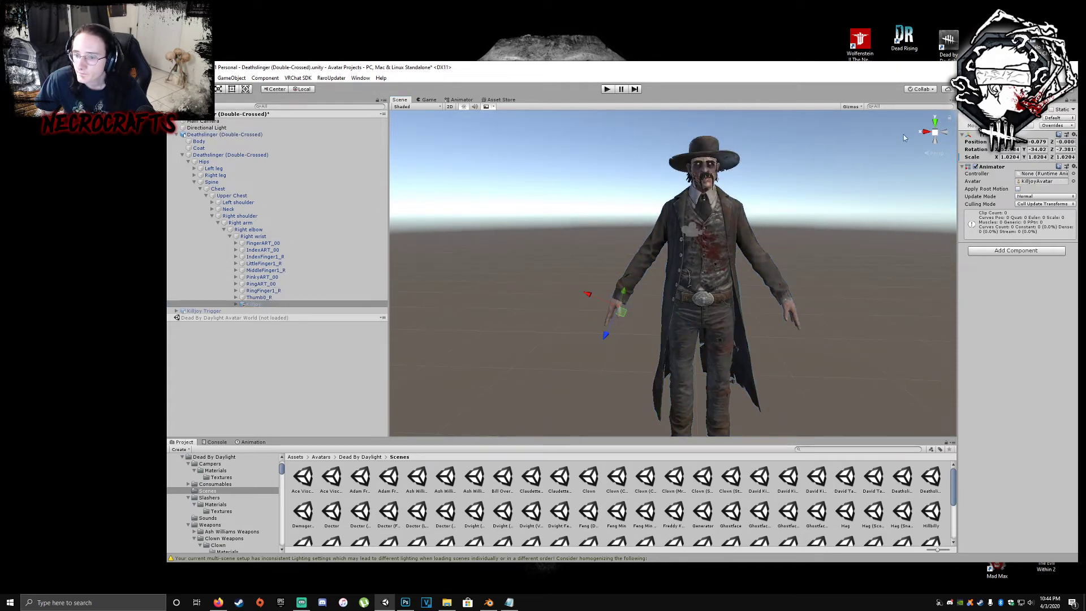
pyautogui.click(995, 250)
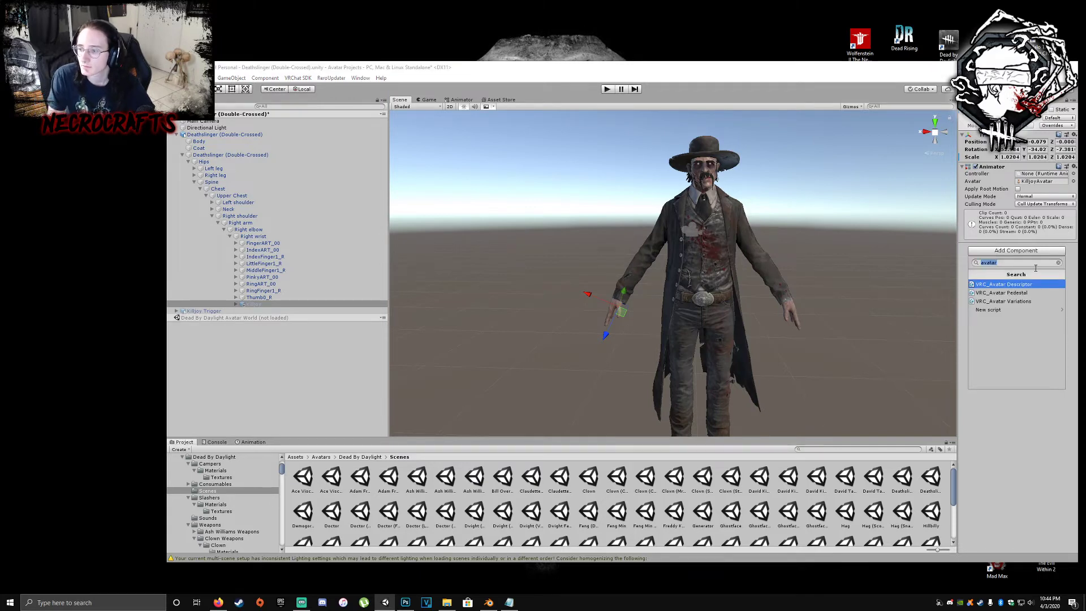
pyautogui.write('sound')
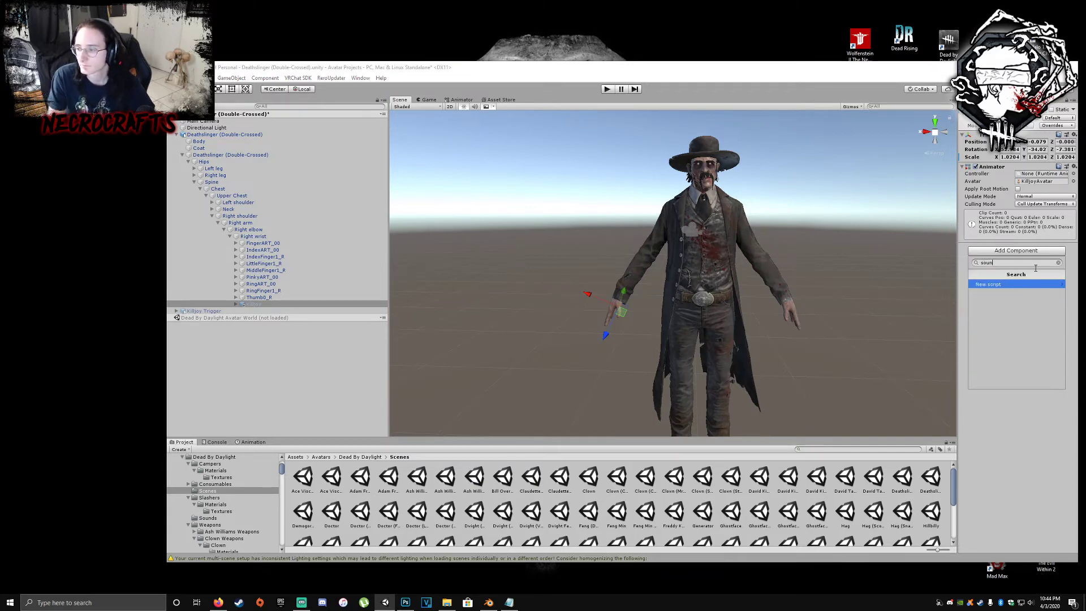
pyautogui.press('BackSpace')
pyautogui.press('BackSpace')
pyautogui.press('BackSpace')
pyautogui.press('BackSpace')
pyautogui.write('a')
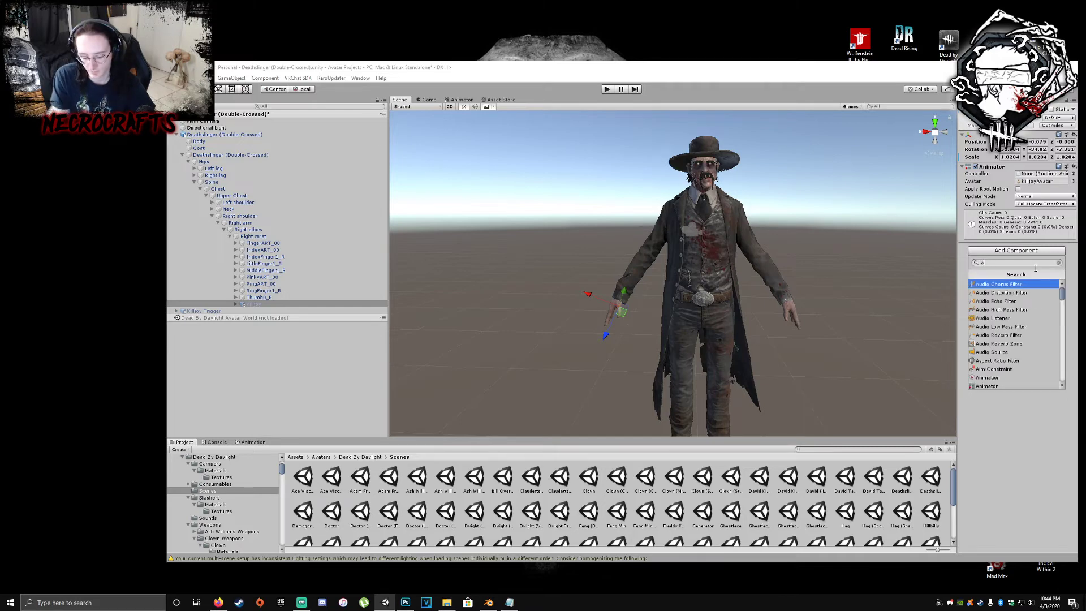
pyautogui.write('udi')
pyautogui.press('Down')
pyautogui.press('Down')
pyautogui.press('Down')
pyautogui.press('Down')
pyautogui.press('Down')
pyautogui.press('Down')
pyautogui.press('Down')
pyautogui.press('Down')
pyautogui.press('Return')
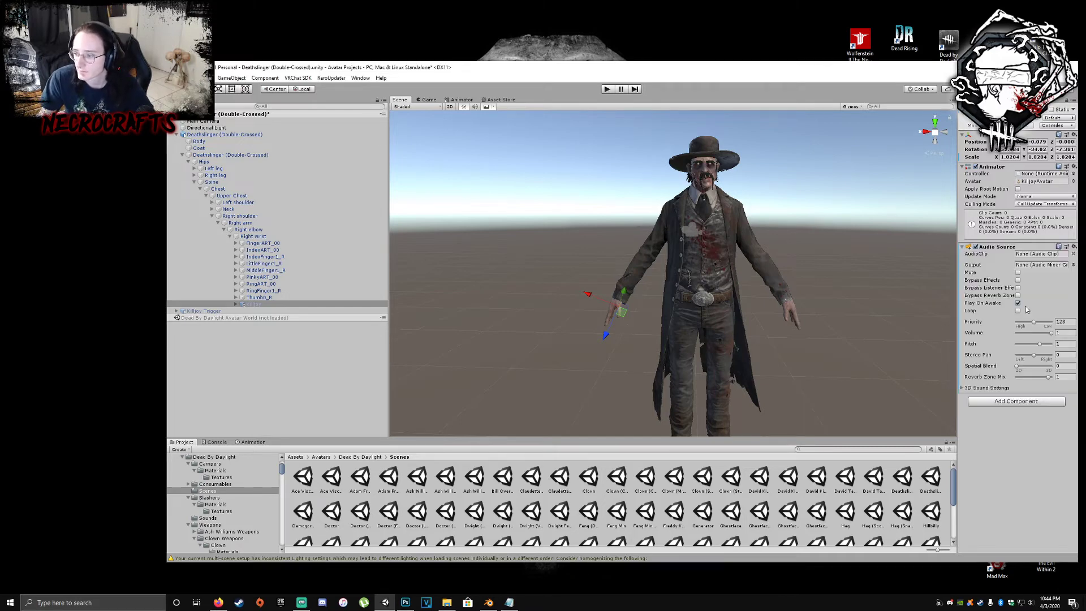
# - Assign the Deathslinger Laugh clip to the gun's Audio Source and set its volume to 0.5
pyautogui.click(1073, 254)
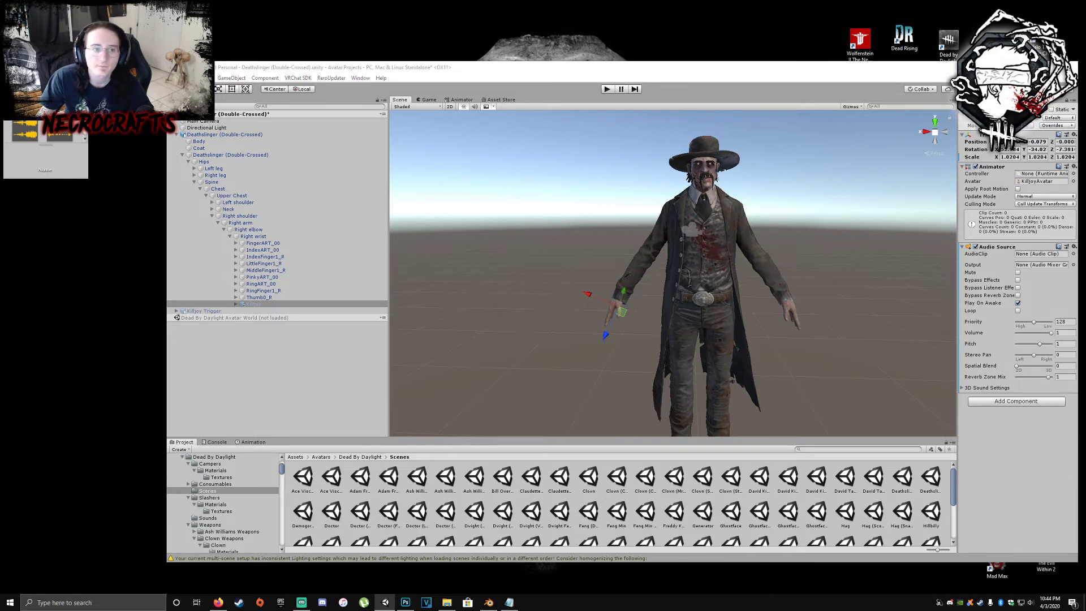
pyautogui.write('kill')
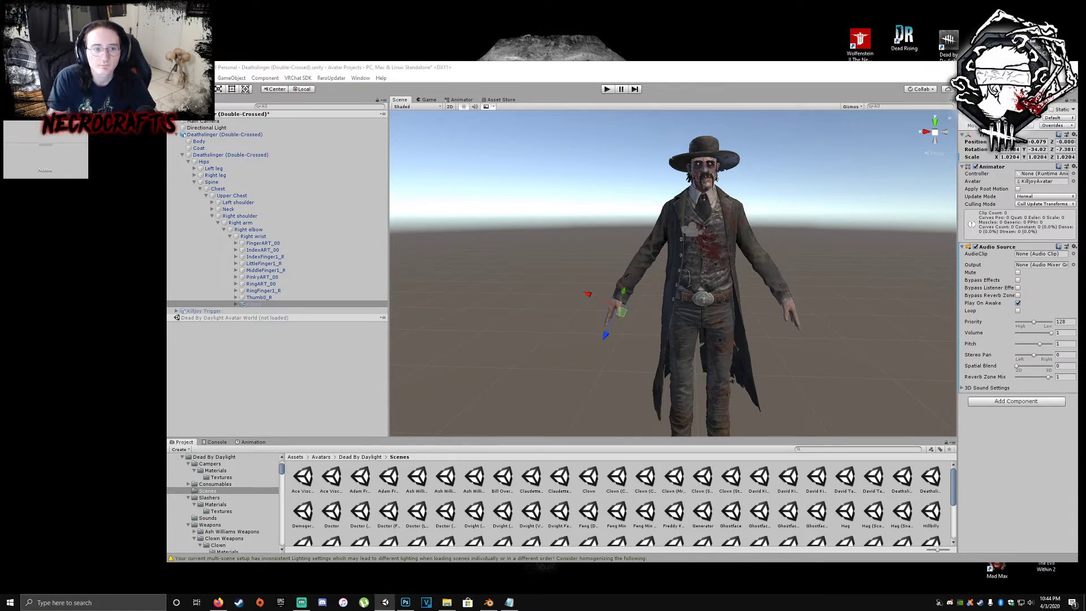
pyautogui.press('Return')
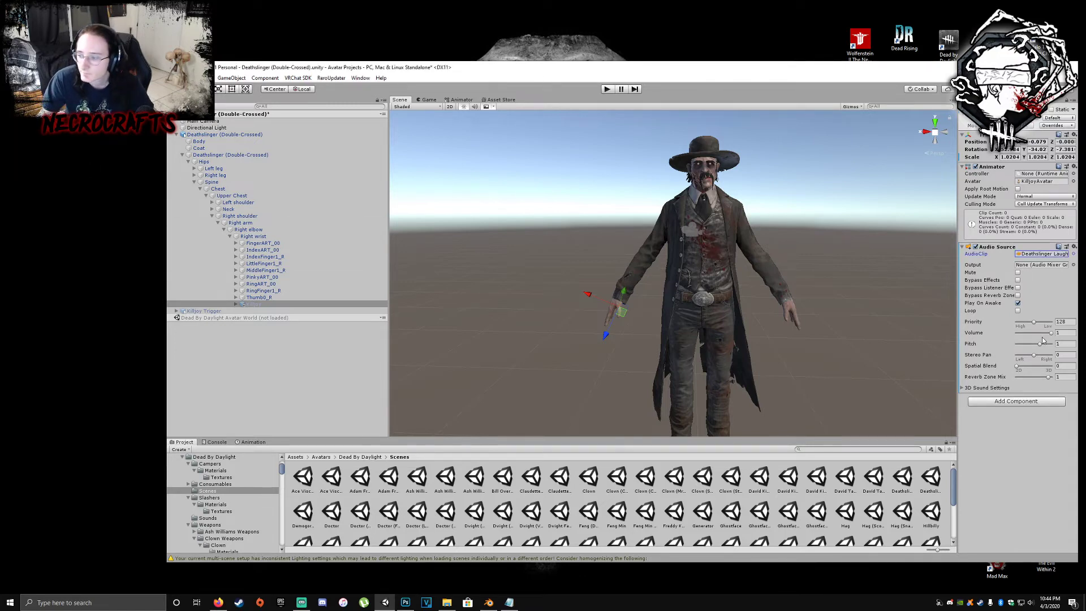
pyautogui.click(1069, 333)
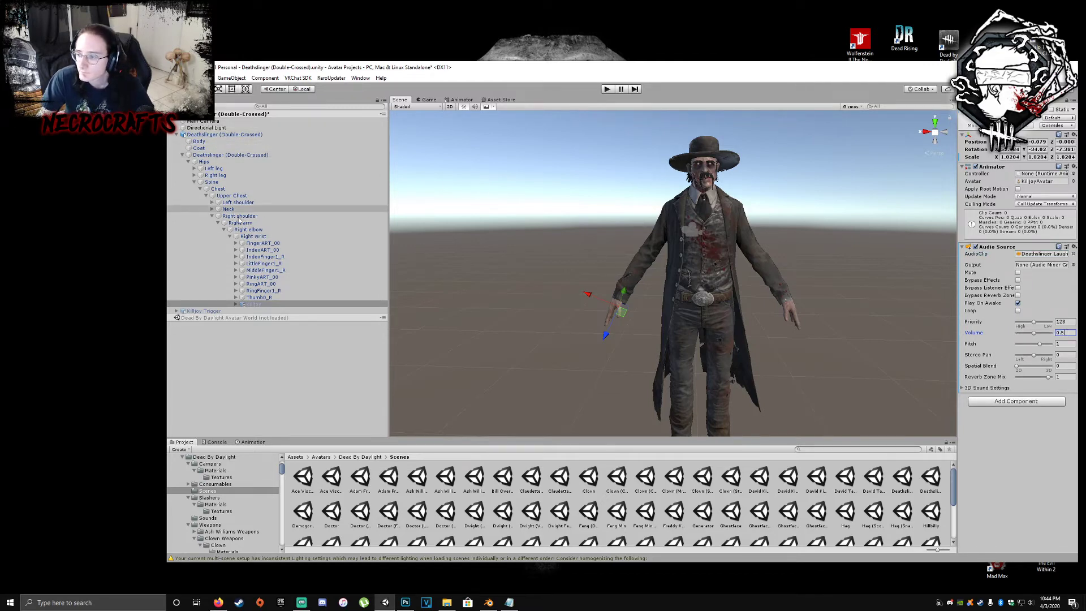
# - Add a Cloth component to the Deathslinger avatar's Coat mesh
pyautogui.click(233, 134)
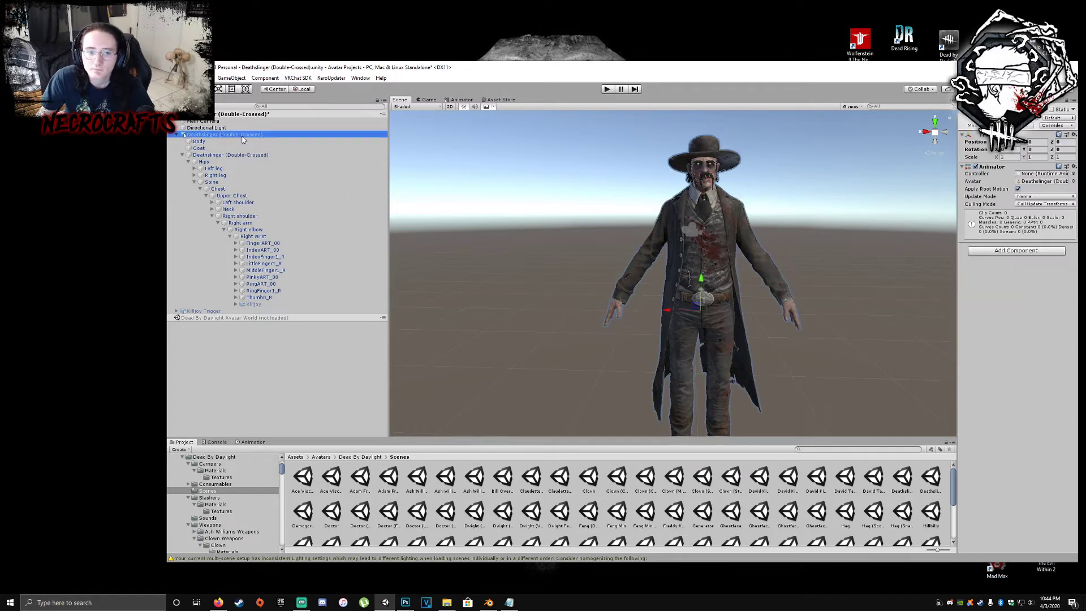
pyautogui.click(178, 136)
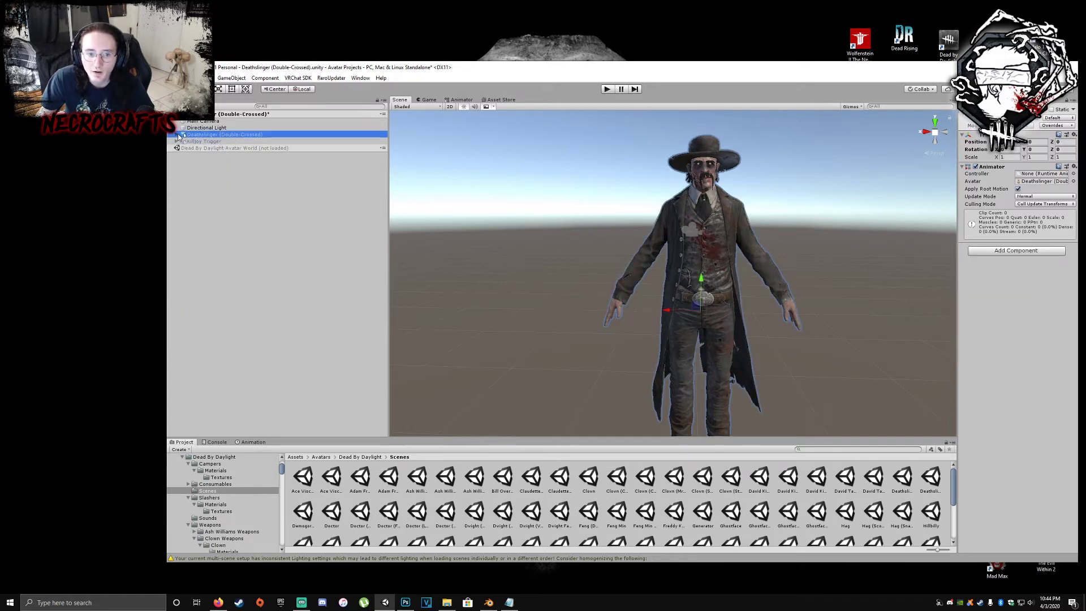
pyautogui.click(182, 136)
pyautogui.click(182, 155)
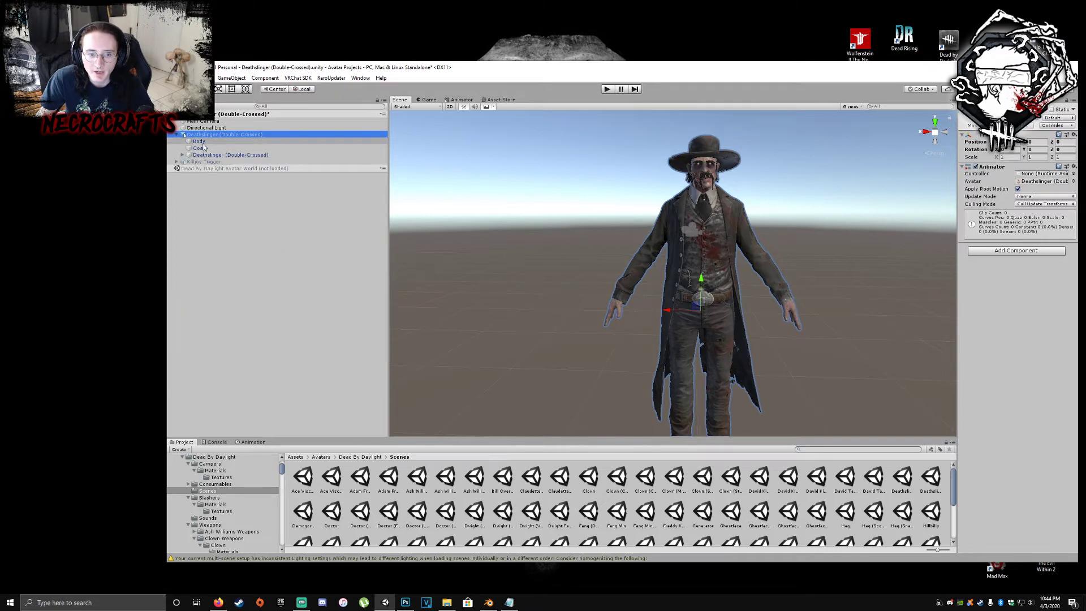
pyautogui.click(203, 149)
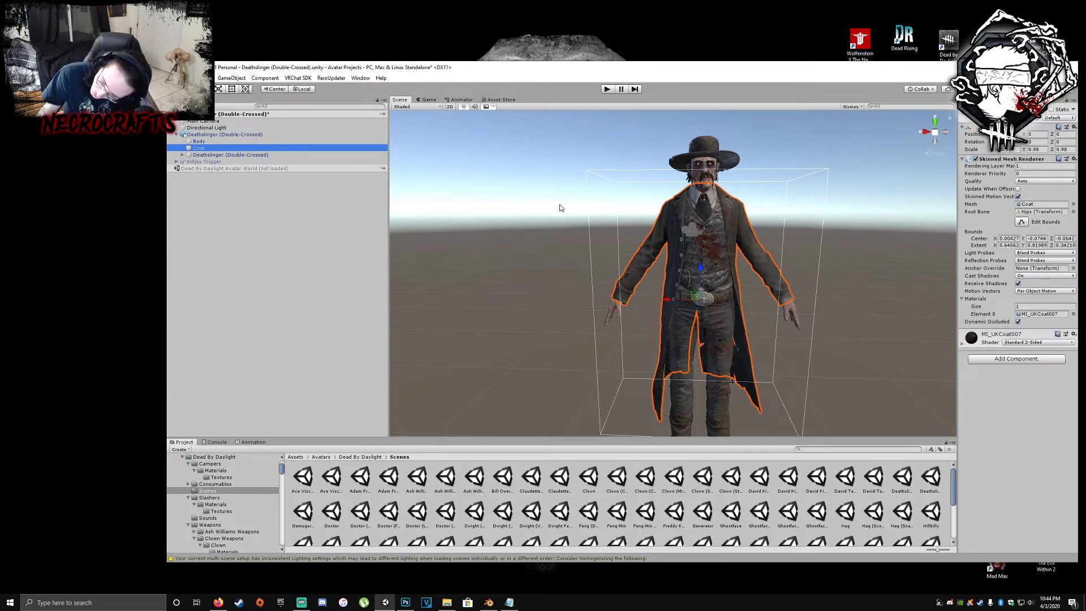
pyautogui.click(1038, 362)
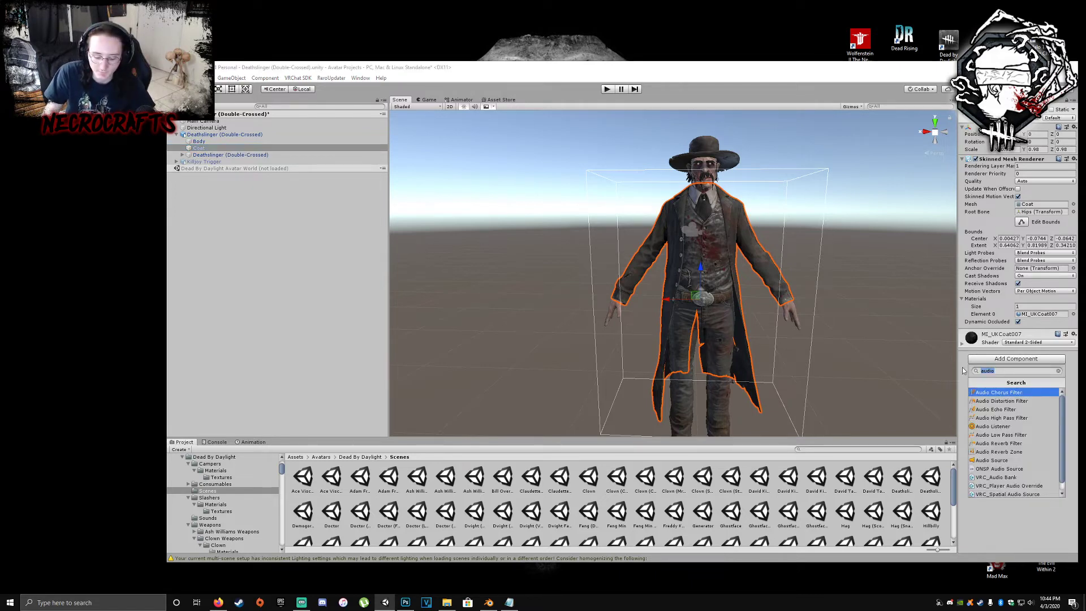
pyautogui.write('p')
pyautogui.press('BackSpace')
pyautogui.write('cloth')
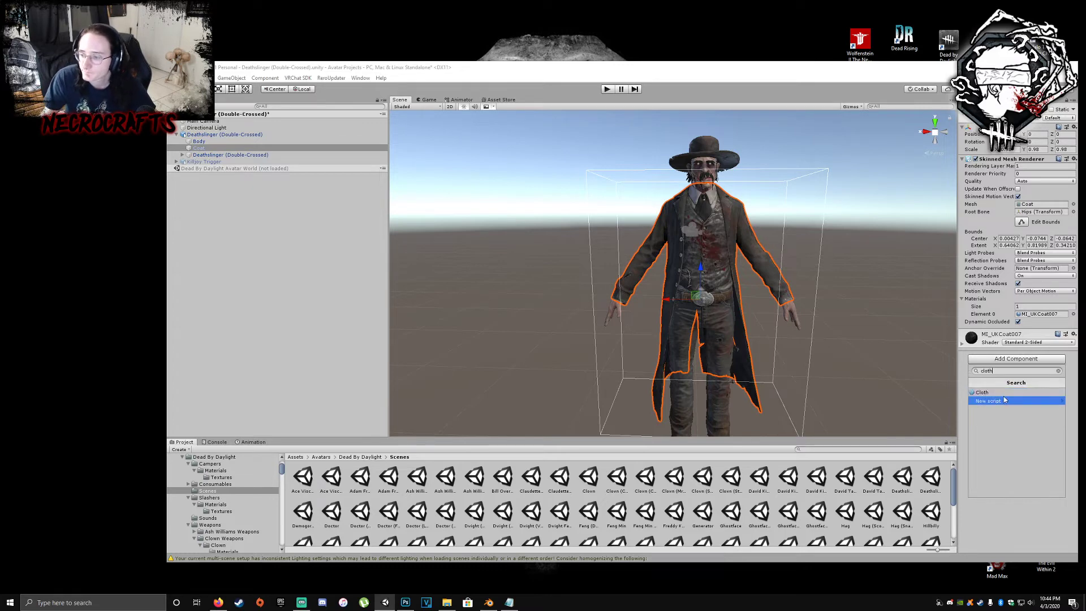
pyautogui.click(1001, 394)
# - Open the coat's cloth constraints for editing and run the scene briefly in Play mode
pyautogui.moveTo(858, 316); pyautogui.dragTo(868, 315, button='right')
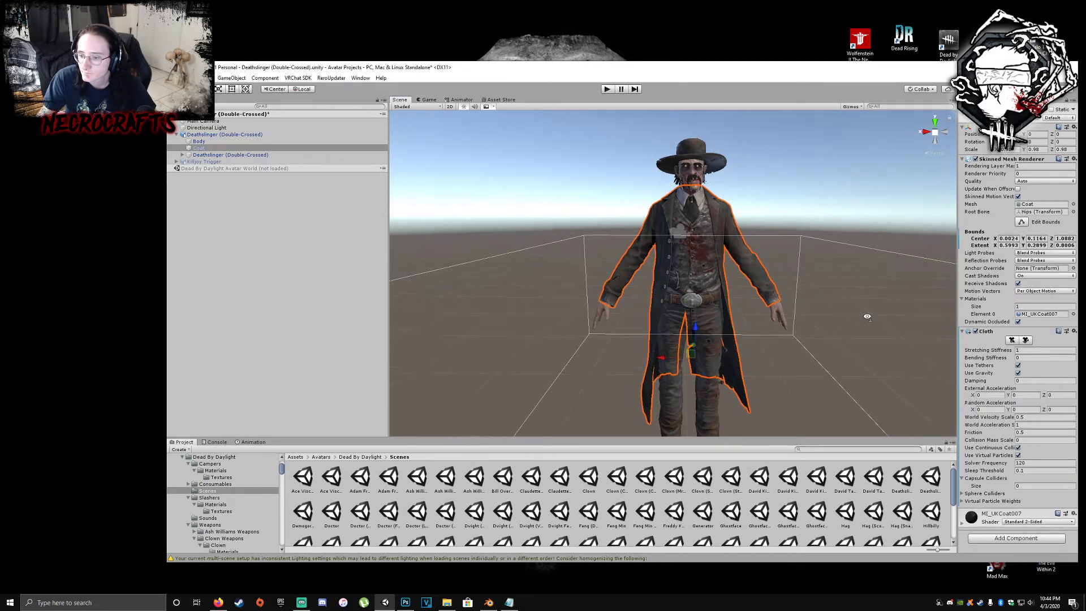
pyautogui.moveTo(878, 317); pyautogui.dragTo(873, 315, button='middle')
pyautogui.click(1011, 340)
pyautogui.scroll(-4, 948, 311)
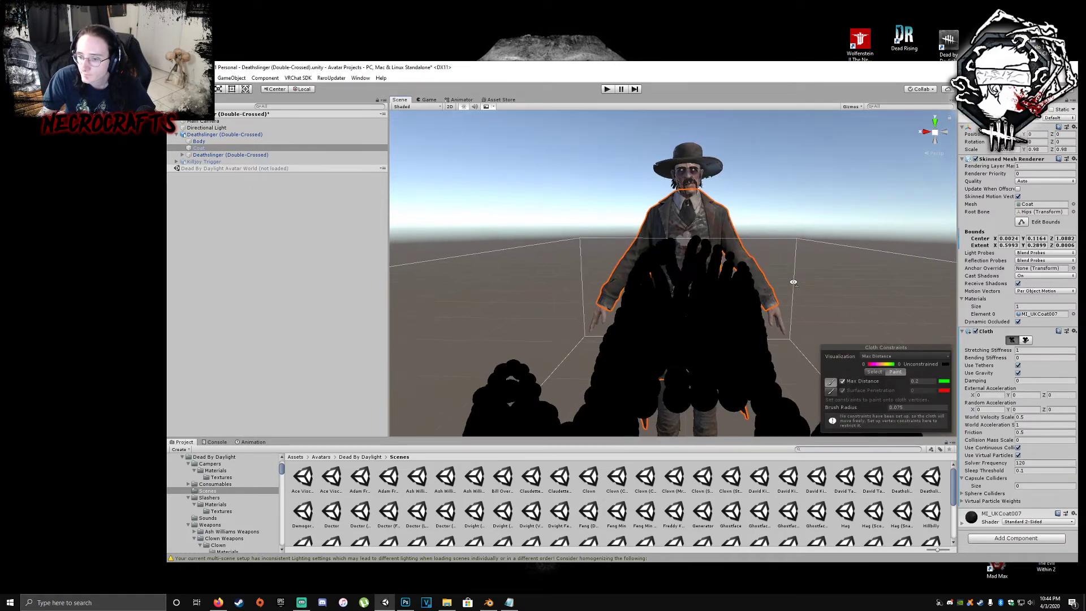
pyautogui.click(607, 89)
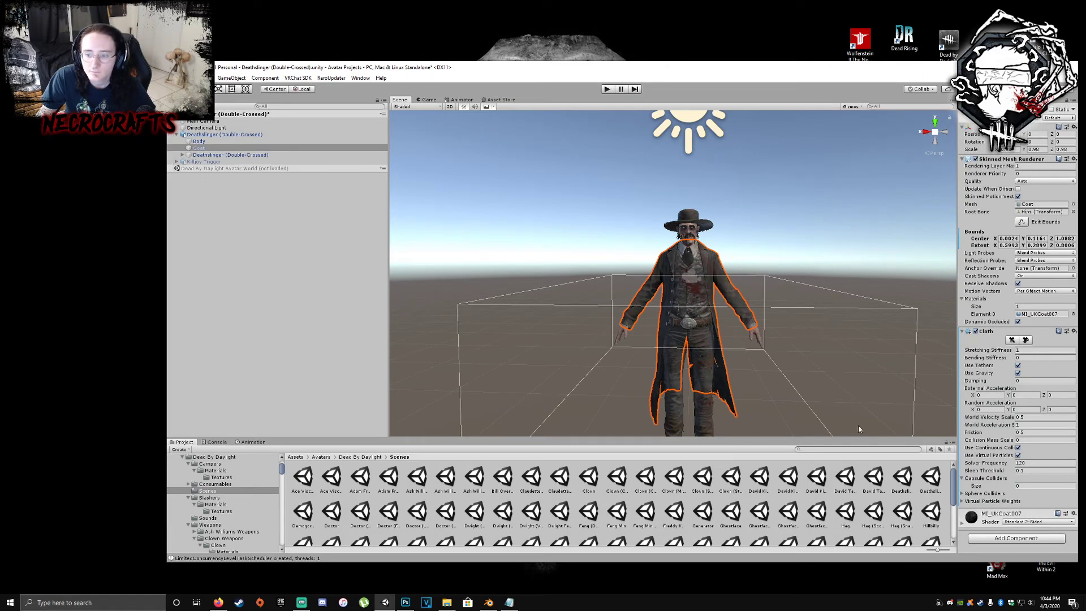
# - Reopen the cloth constraints and select the coat's vertices from the collar and sleeves down to the waist
pyautogui.click(1012, 340)
pyautogui.scroll(4, 769, 317)
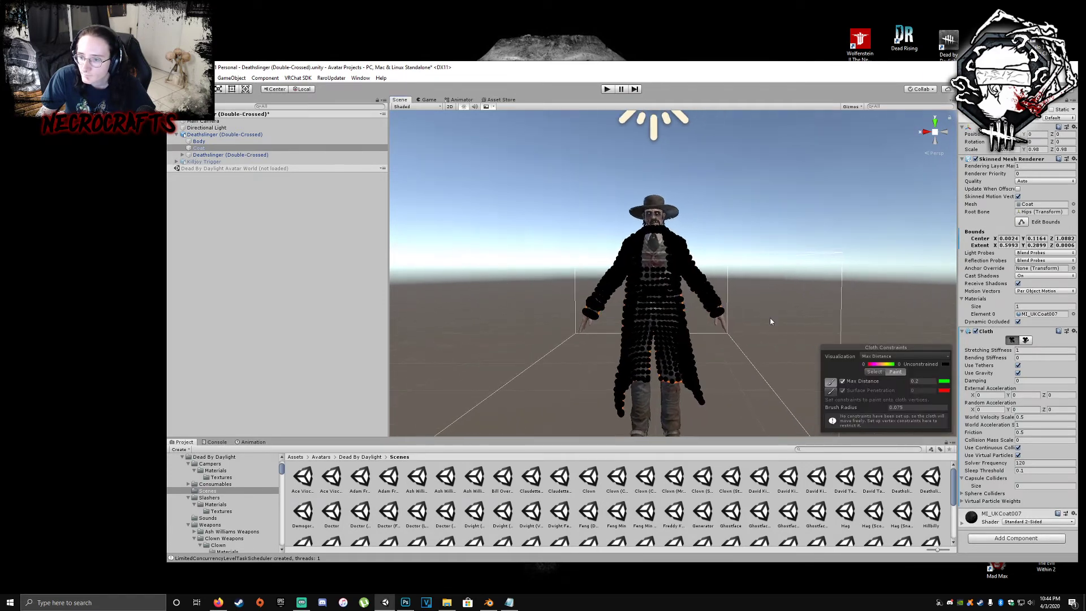
pyautogui.keyDown('alt'); pyautogui.moveTo(767, 320); pyautogui.dragTo(712, 186); pyautogui.keyUp('alt')
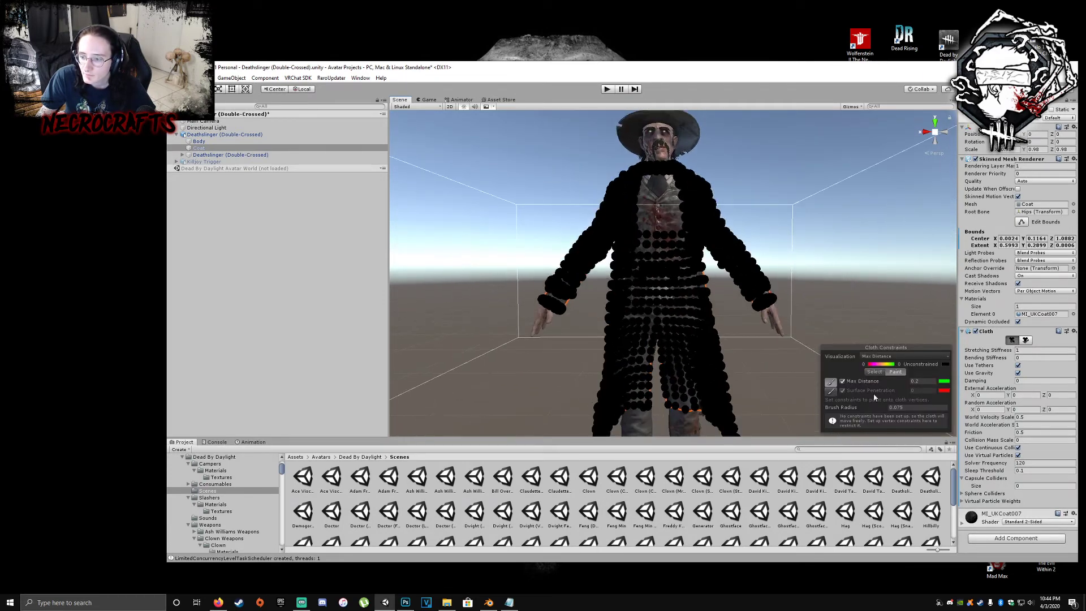
pyautogui.click(874, 372)
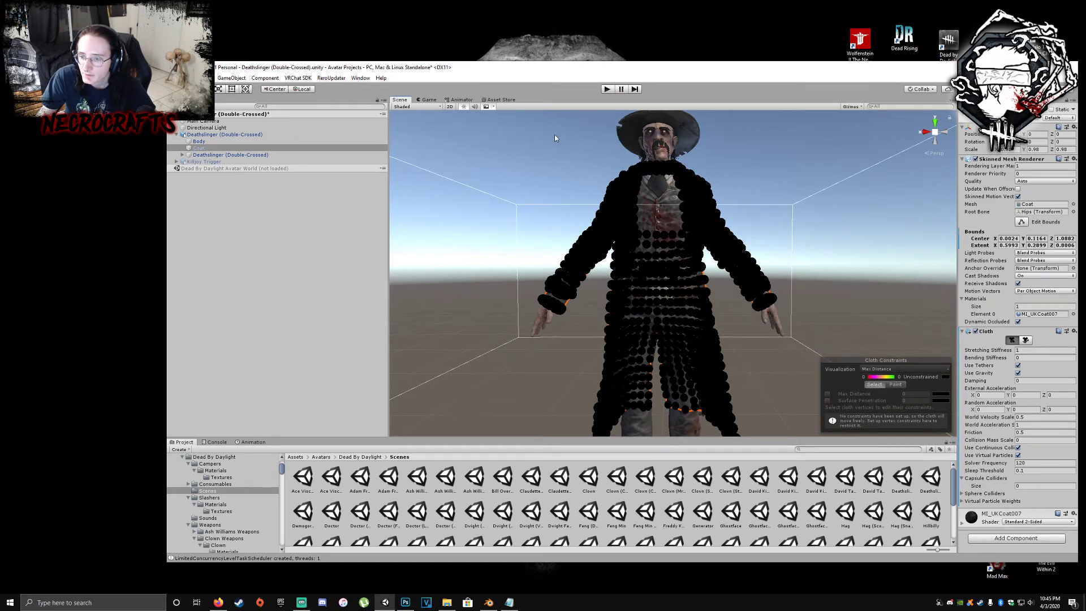
pyautogui.moveTo(554, 134); pyautogui.dragTo(795, 294)
pyautogui.moveTo(481, 140); pyautogui.dragTo(821, 318)
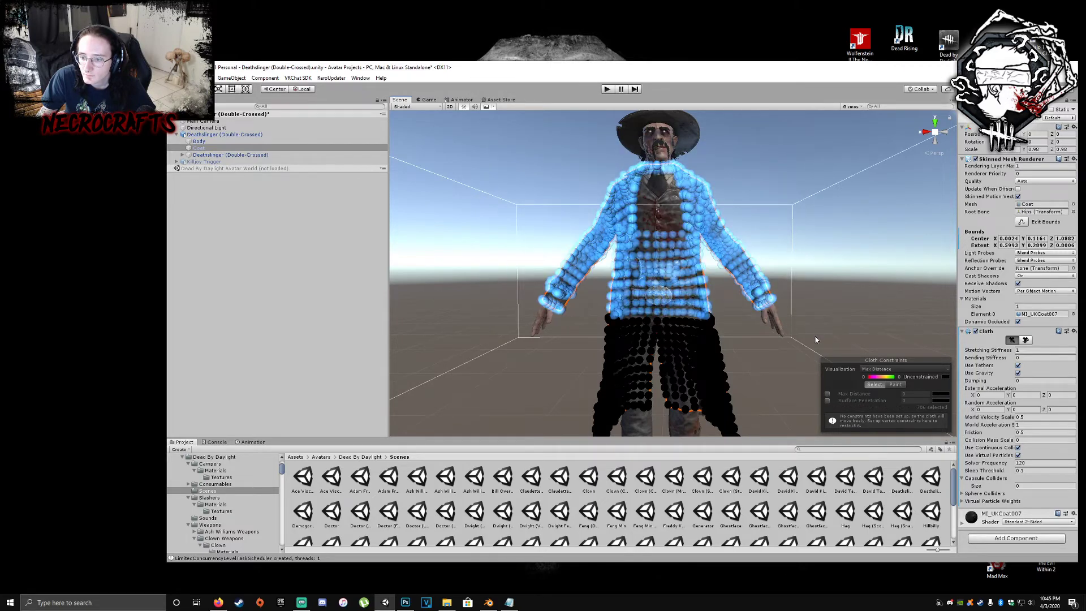
# - Constrain the selected upper coat vertices to a Max Distance of 0 and switch to painting constraints
pyautogui.moveTo(816, 336)
pyautogui.mouseDown(button='middle')
pyautogui.moveTo(815, 320)
pyautogui.moveTo(816, 339)
pyautogui.mouseUp(button='middle')
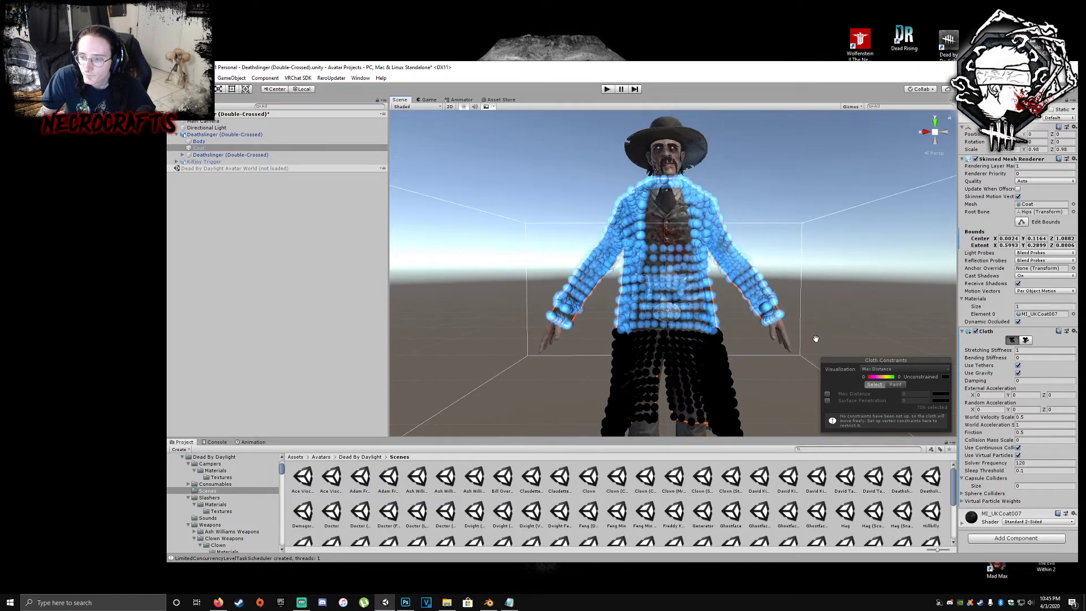
pyautogui.click(827, 395)
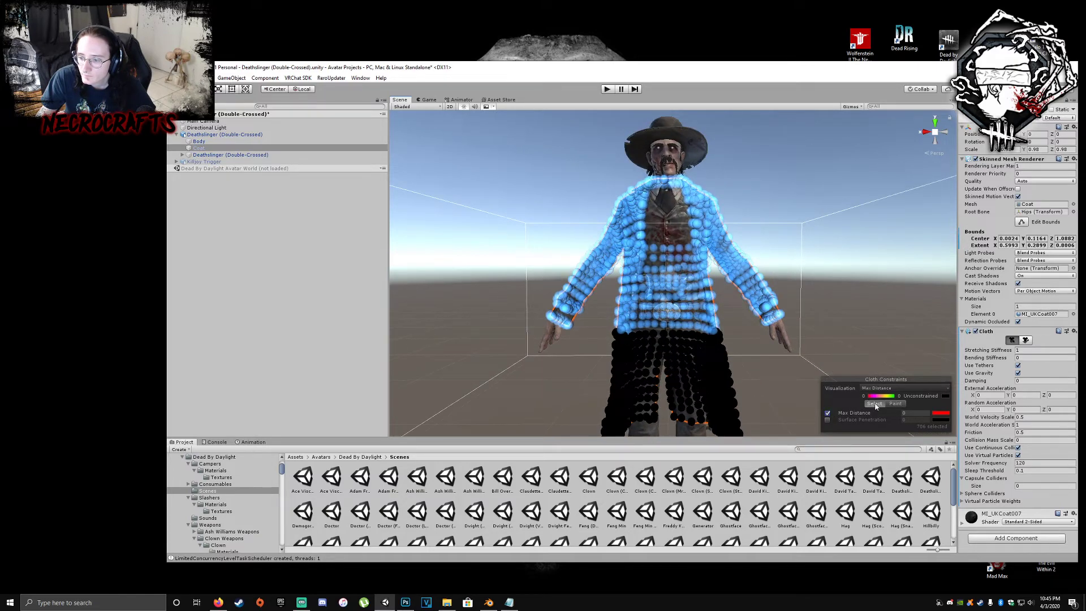
pyautogui.click(895, 404)
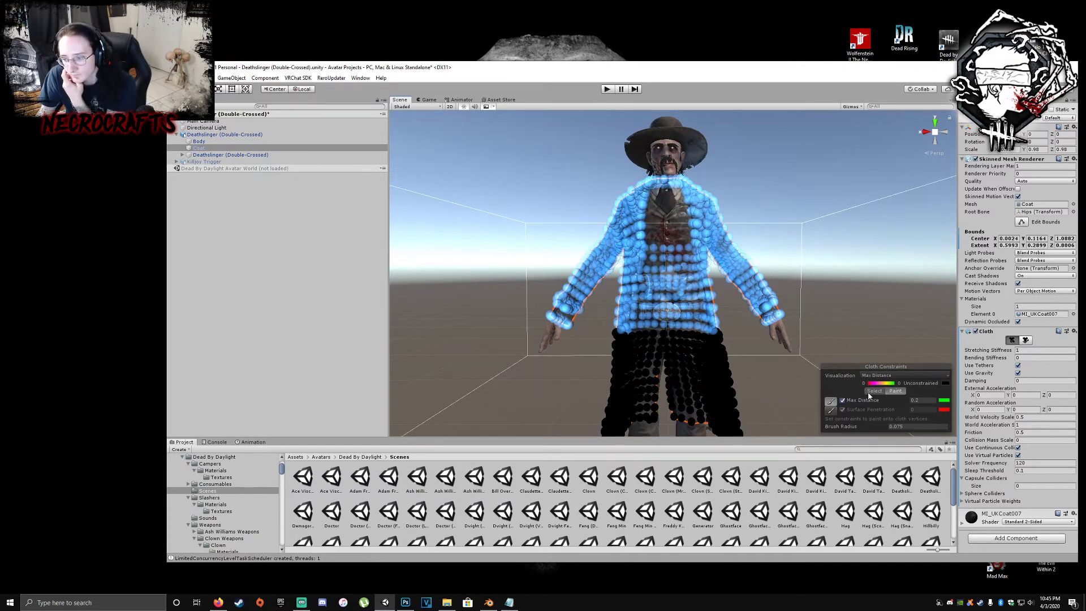
# - Return the cloth constraints to selection mode, and briefly view the coat's self-collision and inter-collision vertices before closing them
pyautogui.click(872, 391)
pyautogui.click(1025, 341)
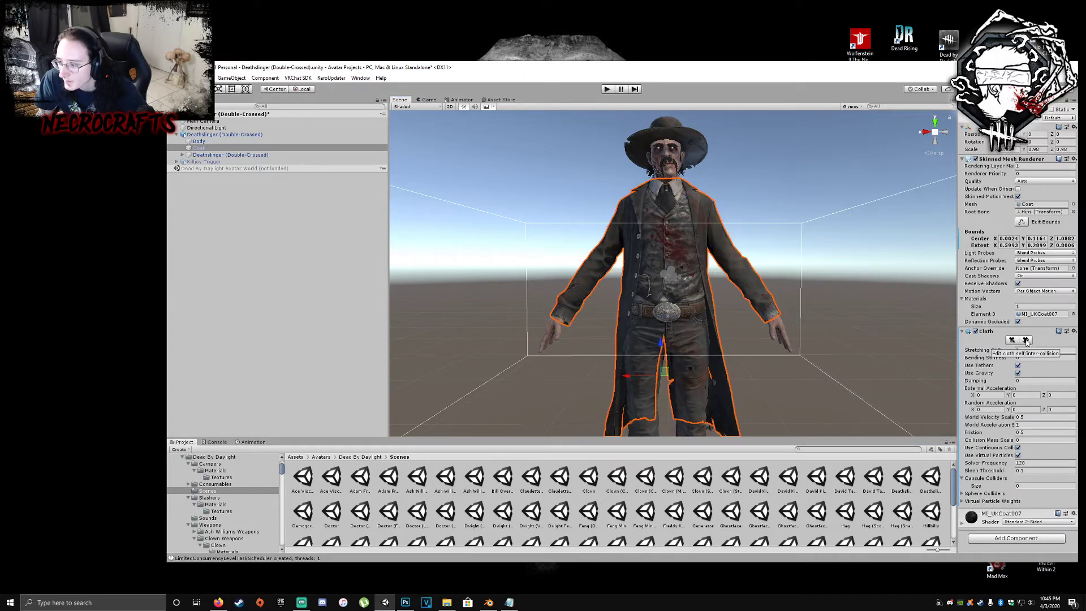
pyautogui.click(1025, 340)
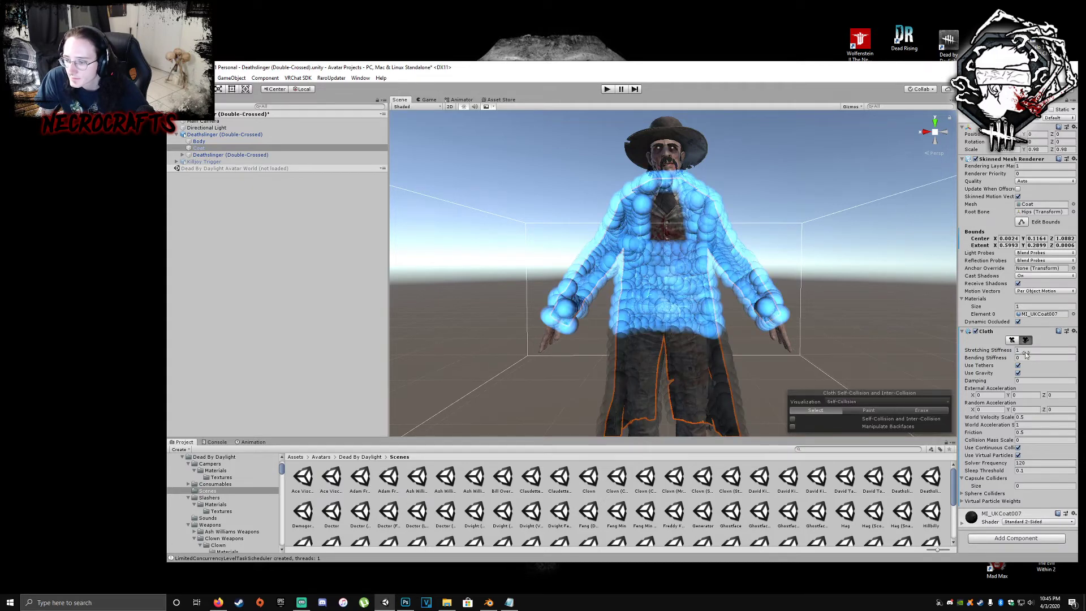
pyautogui.click(1026, 340)
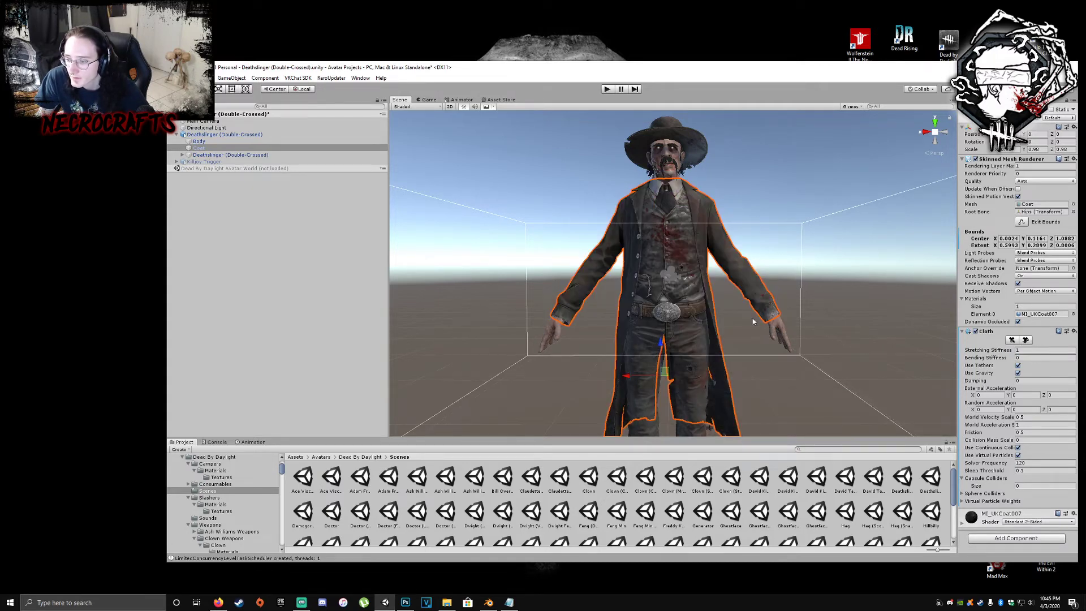
# - Examine the coat on the avatar from the collar down to the hem
pyautogui.keyDown('alt'); pyautogui.moveTo(811, 342); pyautogui.dragTo(763, 347); pyautogui.keyUp('alt')
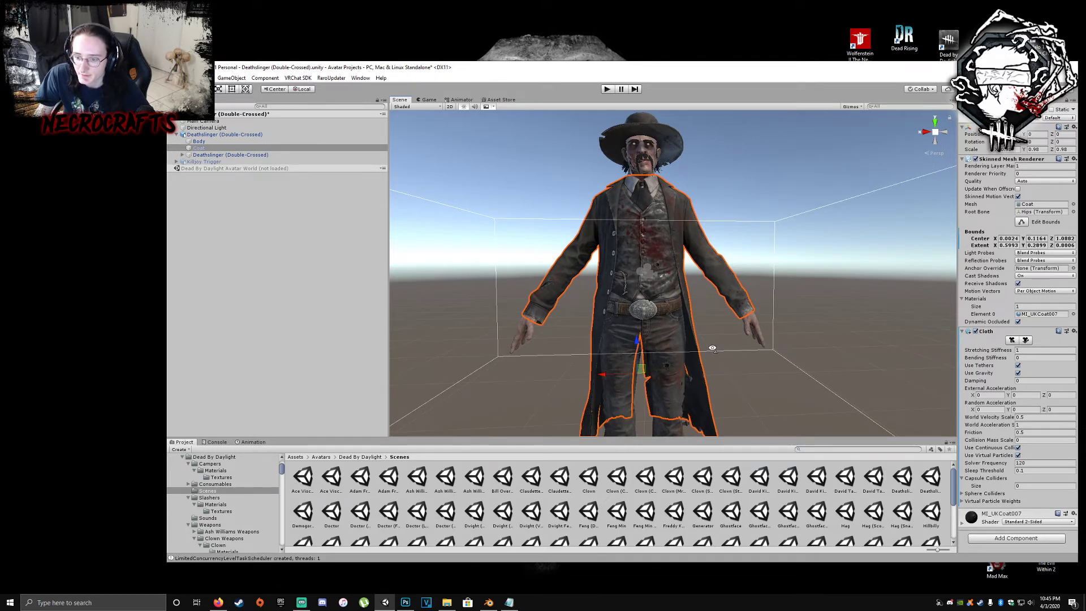
pyautogui.moveTo(712, 348)
pyautogui.keyDown('alt'); pyautogui.mouseDown()
pyautogui.moveTo(731, 351)
pyautogui.moveTo(713, 343)
pyautogui.mouseUp(); pyautogui.keyUp('alt')
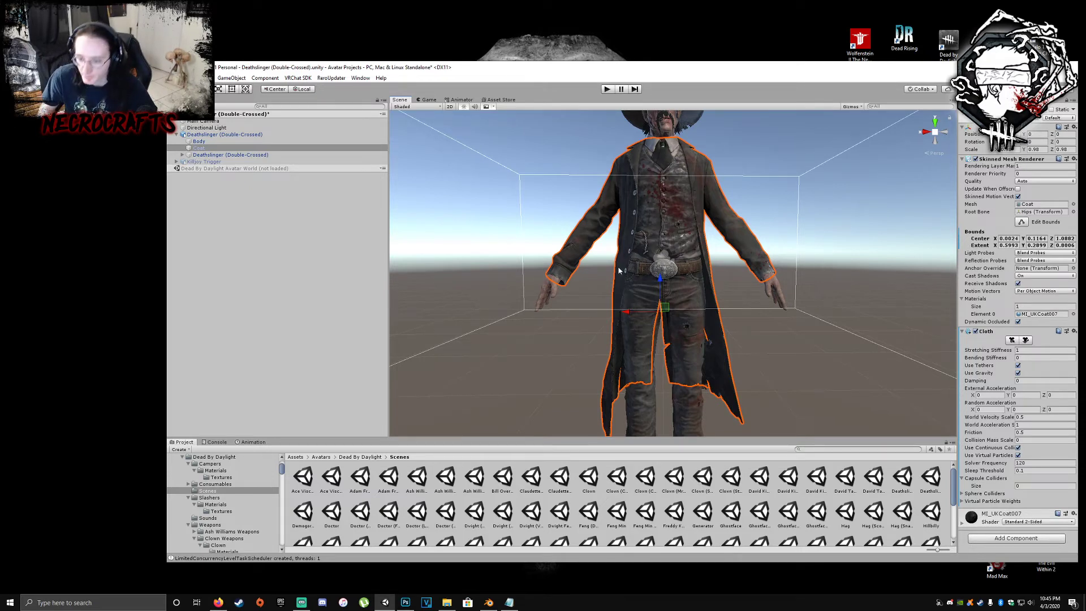
pyautogui.moveTo(697, 164); pyautogui.dragTo(700, 250, button='middle')
pyautogui.scroll(2, 701, 252)
pyautogui.moveTo(687, 196); pyautogui.dragTo(687, 259, button='middle')
pyautogui.scroll(3, 684, 259)
pyautogui.scroll(3, 685, 261)
pyautogui.scroll(-4, 686, 261)
pyautogui.moveTo(684, 311); pyautogui.dragTo(683, 237, button='middle')
pyautogui.moveTo(683, 263); pyautogui.dragTo(681, 311, button='right')
pyautogui.moveTo(681, 310); pyautogui.dragTo(686, 283, button='middle')
pyautogui.moveTo(686, 283); pyautogui.dragTo(686, 262, button='right')
pyautogui.moveTo(686, 261)
pyautogui.mouseDown(button='middle')
pyautogui.moveTo(689, 252)
pyautogui.moveTo(689, 268)
pyautogui.mouseUp(button='middle')
pyautogui.scroll(-4, 689, 252)
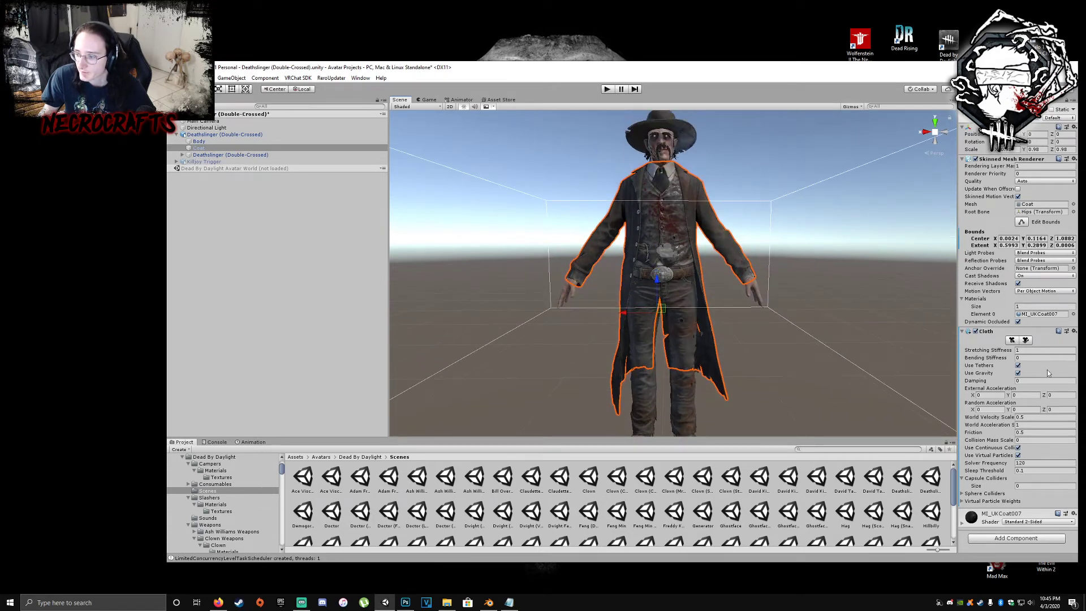
# - Set the coat cloth's Bending Stiffness to 1, Damping to 0.2 and World Acceleration Scale to 0.1
pyautogui.click(1021, 358)
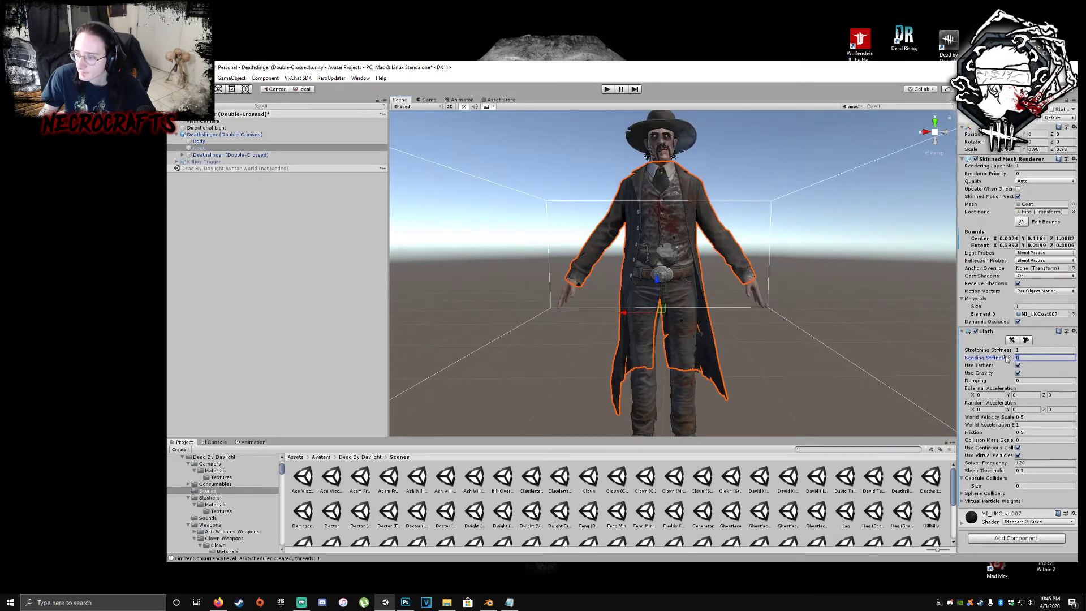
pyautogui.write('1')
pyautogui.click(1033, 382)
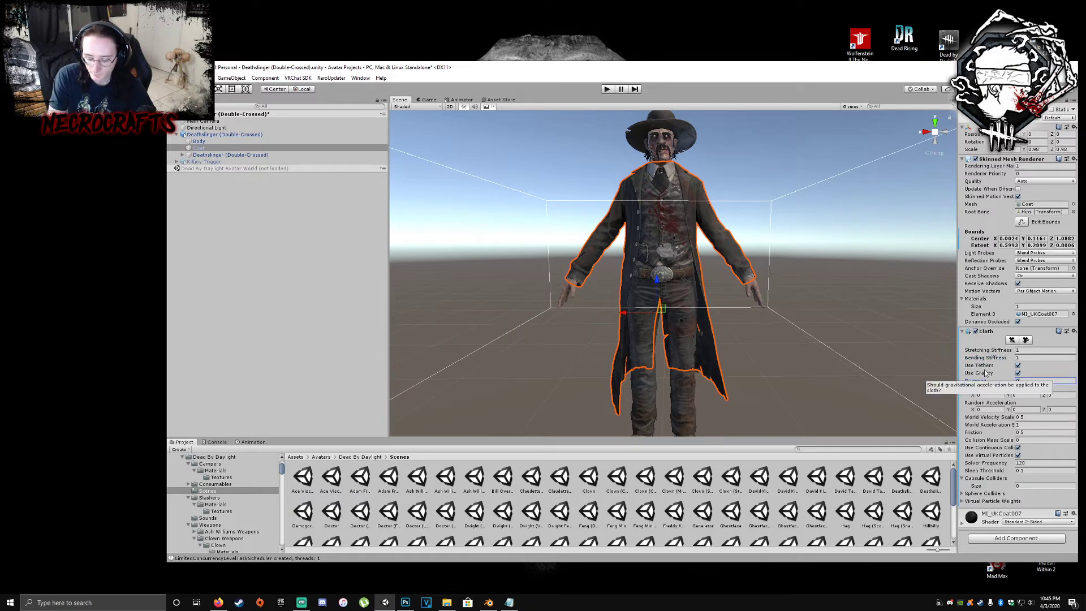
pyautogui.write('0.2')
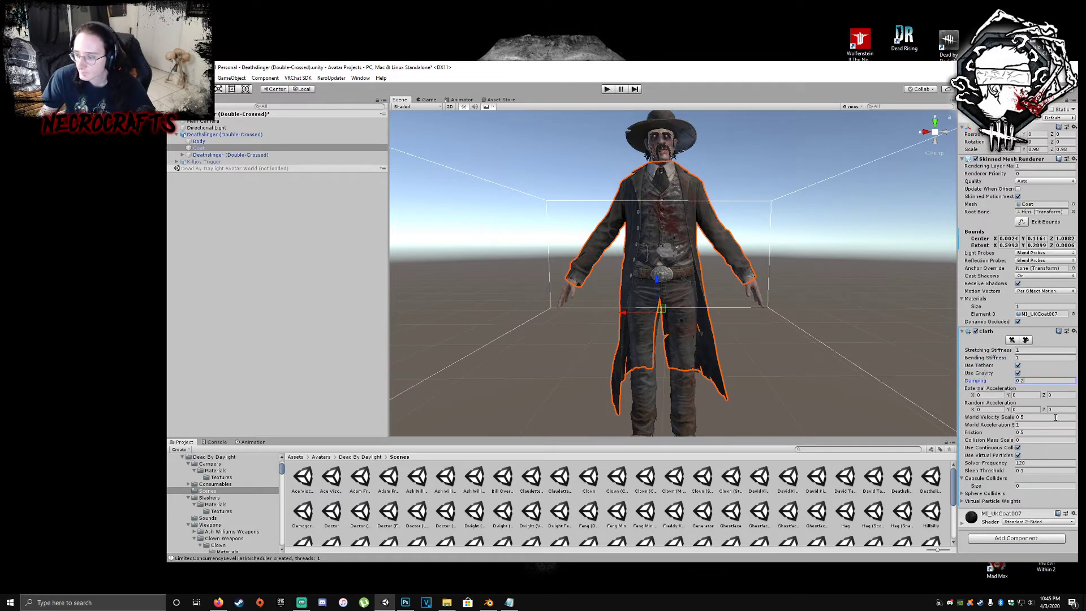
pyautogui.click(1025, 424)
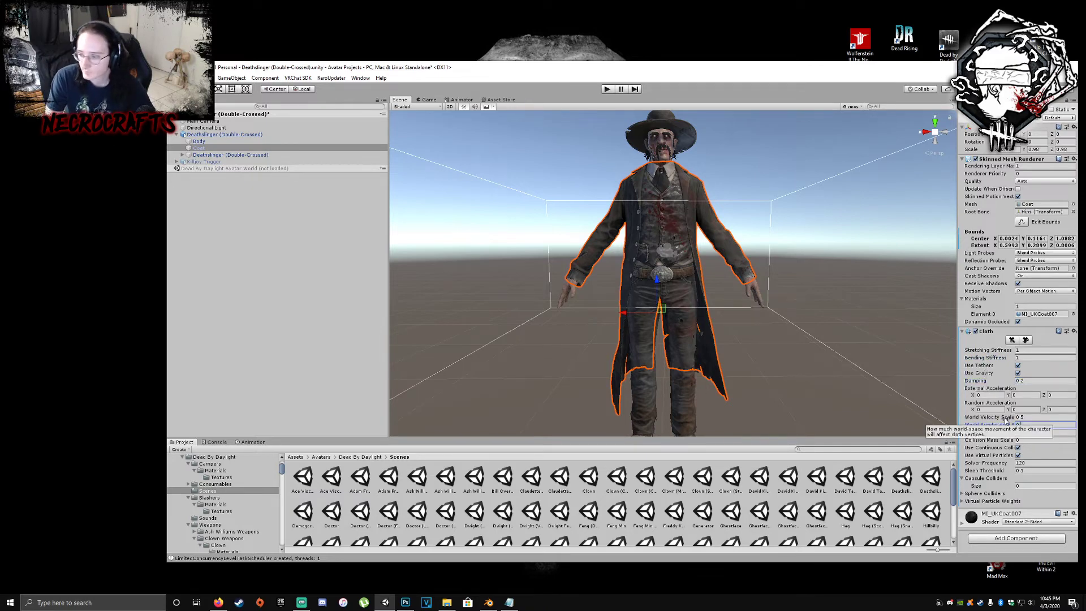
pyautogui.click(896, 359)
# - Select the Deathslinger avatar, run the scene in Play mode and inspect how the coat hangs at the waist
pyautogui.click(703, 304)
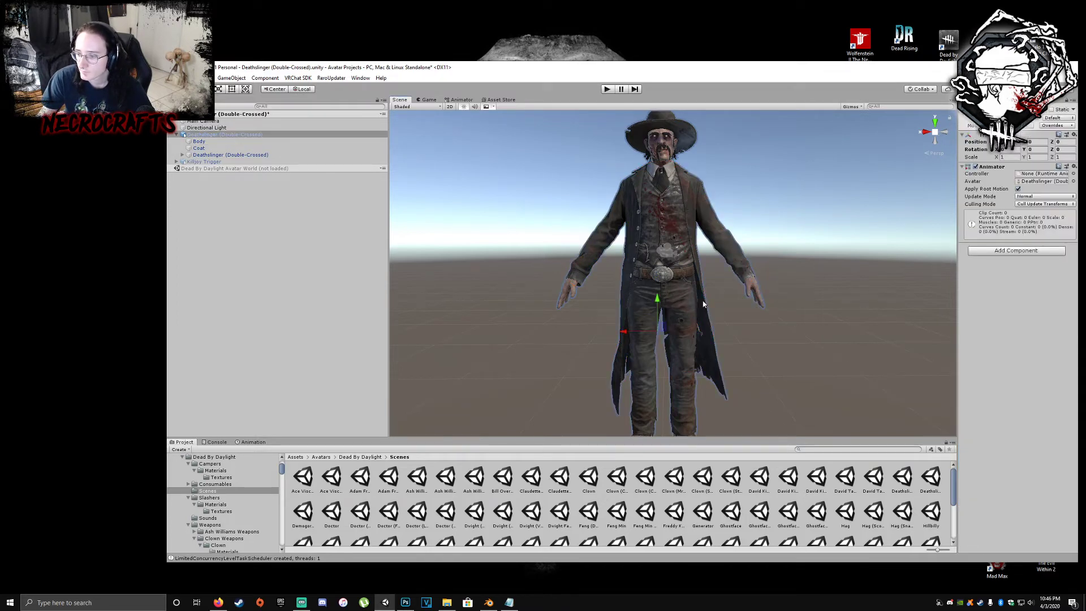
pyautogui.click(606, 90)
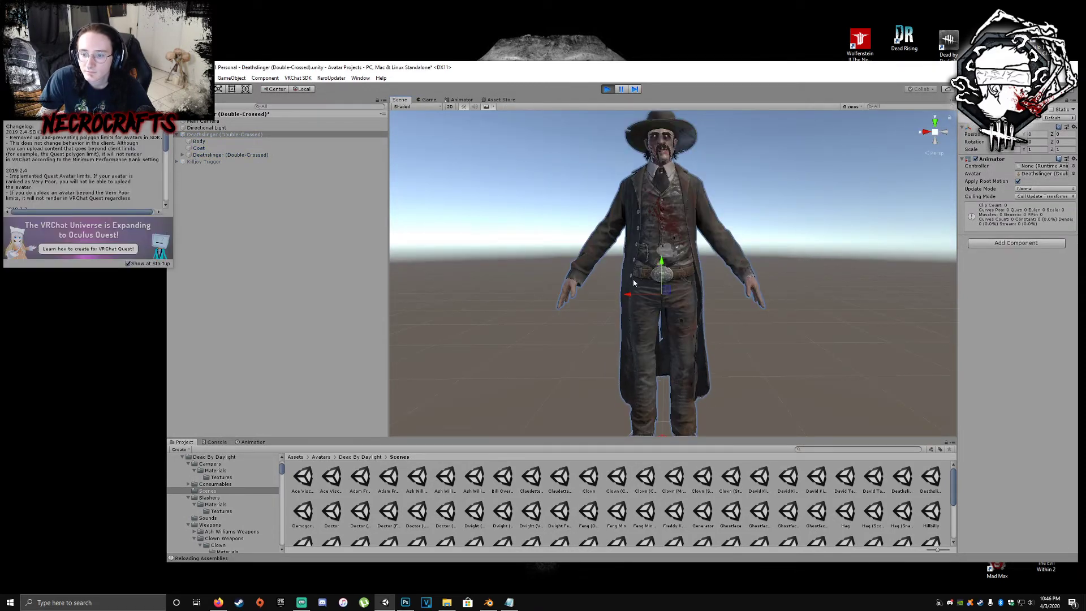
pyautogui.scroll(3, 633, 282)
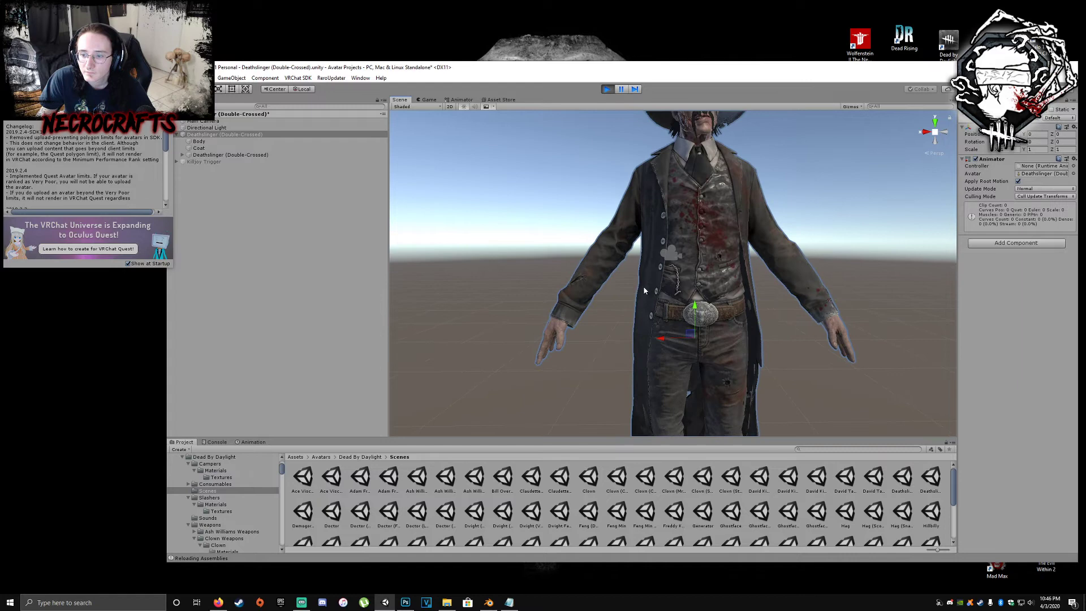
pyautogui.scroll(3, 643, 290)
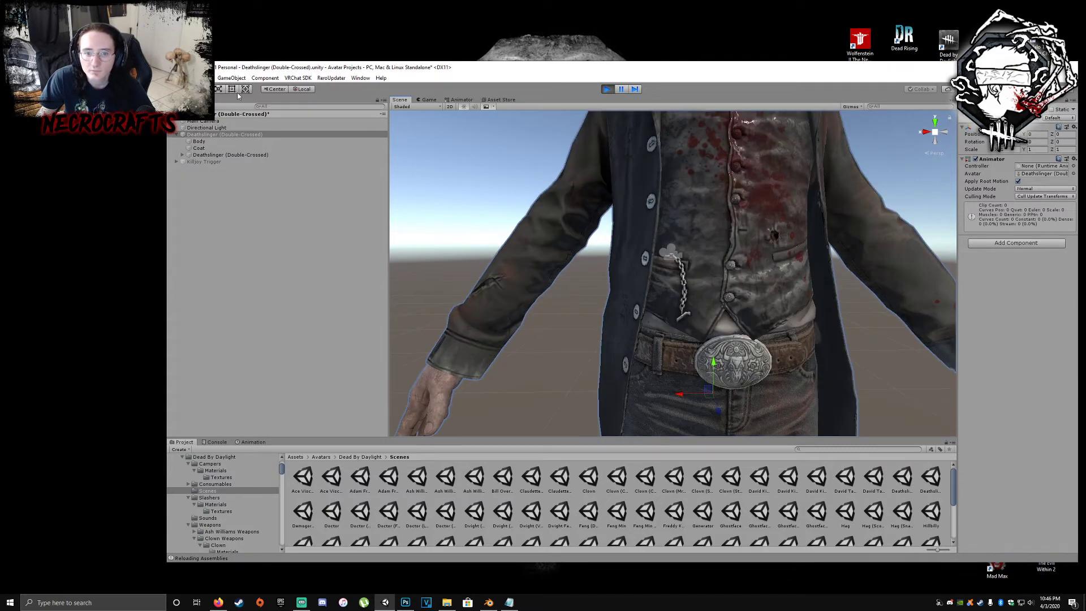
pyautogui.scroll(-5, 629, 300)
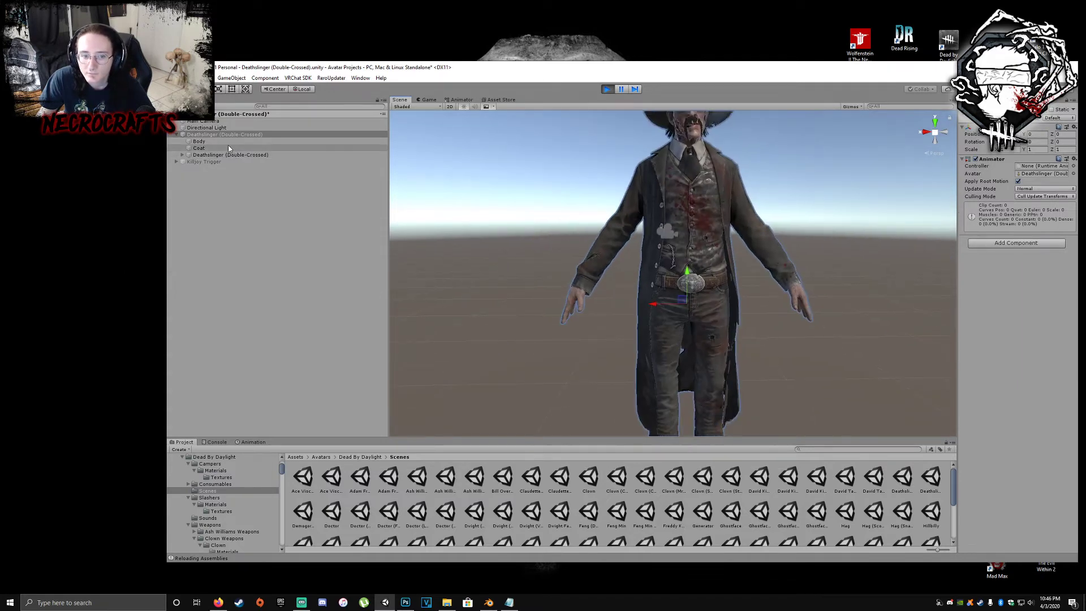
pyautogui.doubleClick(216, 135)
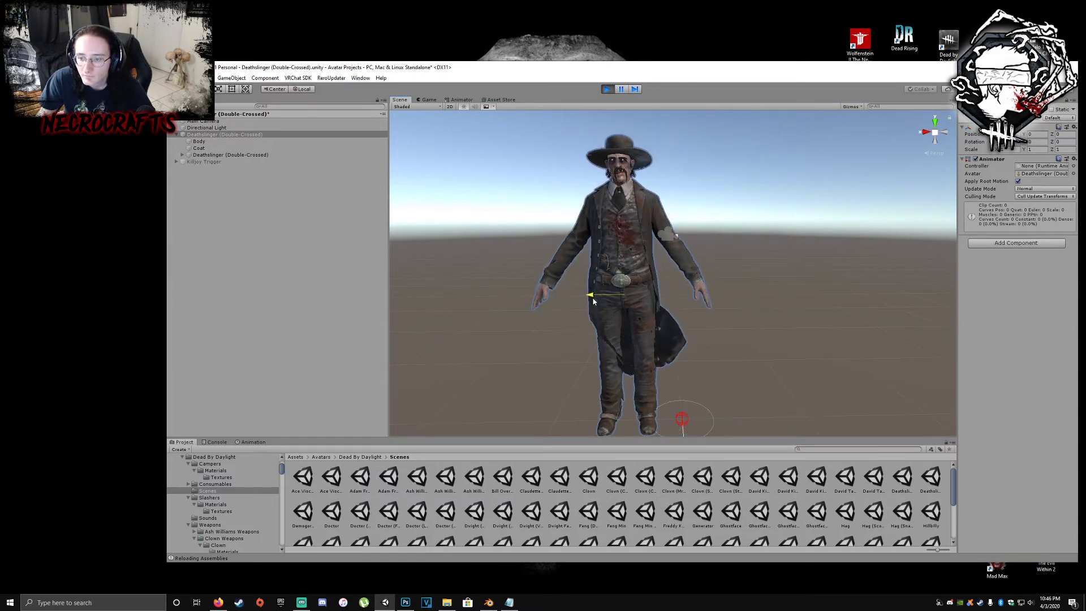
# - Move the running avatar sideways and forward and back to test the coat's cloth motion, and stop Play mode
pyautogui.moveTo(593, 301); pyautogui.dragTo(517, 331)
pyautogui.moveTo(517, 328); pyautogui.dragTo(784, 304, button='right')
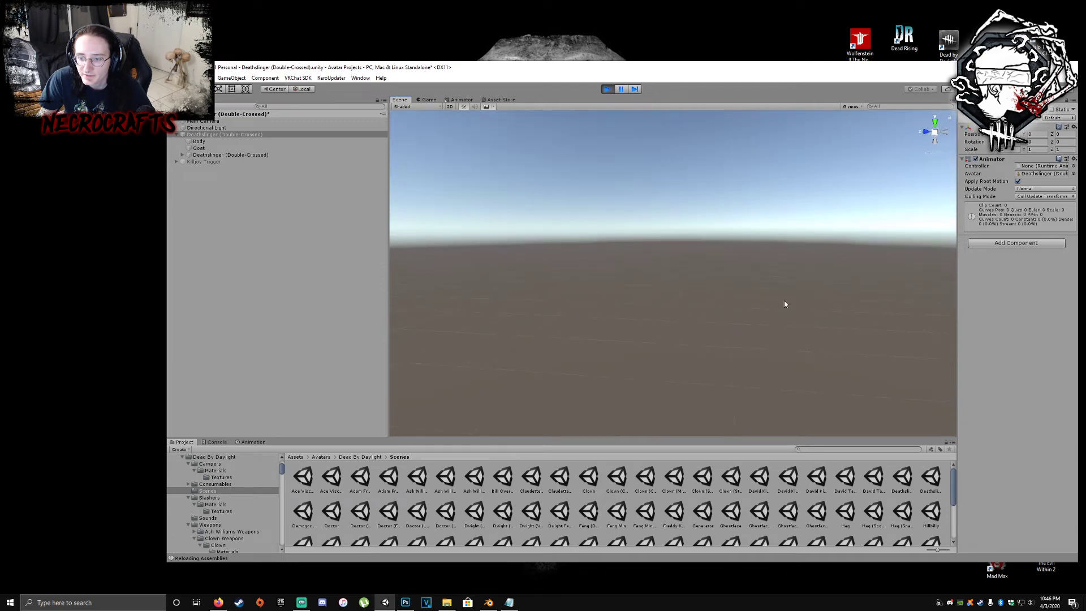
pyautogui.keyDown('alt'); pyautogui.moveTo(784, 301); pyautogui.dragTo(679, 349); pyautogui.keyUp('alt')
pyautogui.moveTo(604, 330); pyautogui.dragTo(651, 334)
pyautogui.scroll(5, 650, 334)
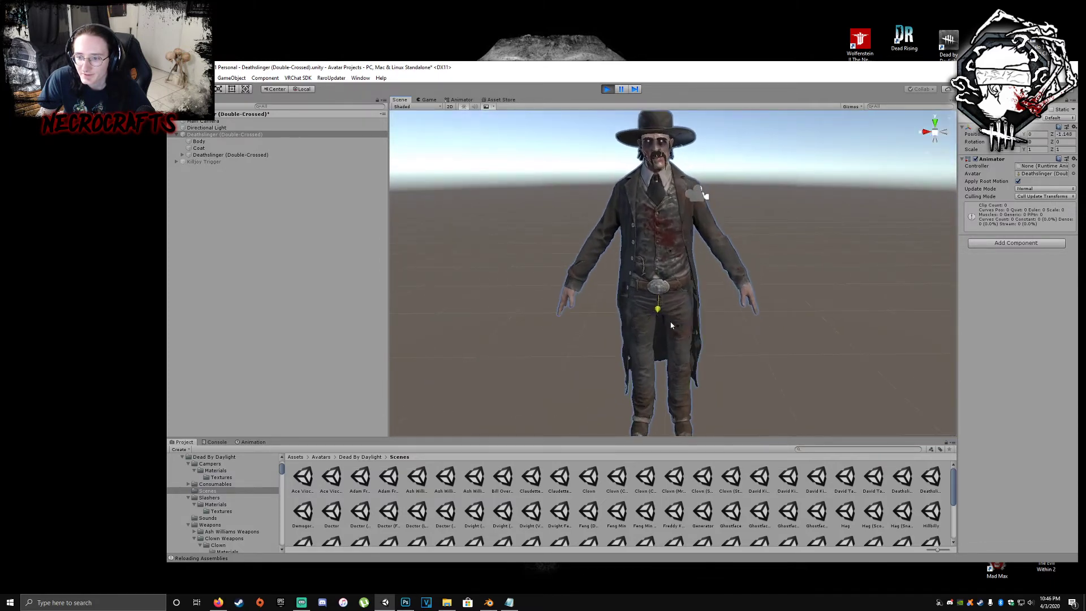
pyautogui.moveTo(658, 377)
pyautogui.mouseDown()
pyautogui.moveTo(658, 250)
pyautogui.moveTo(645, 366)
pyautogui.mouseUp()
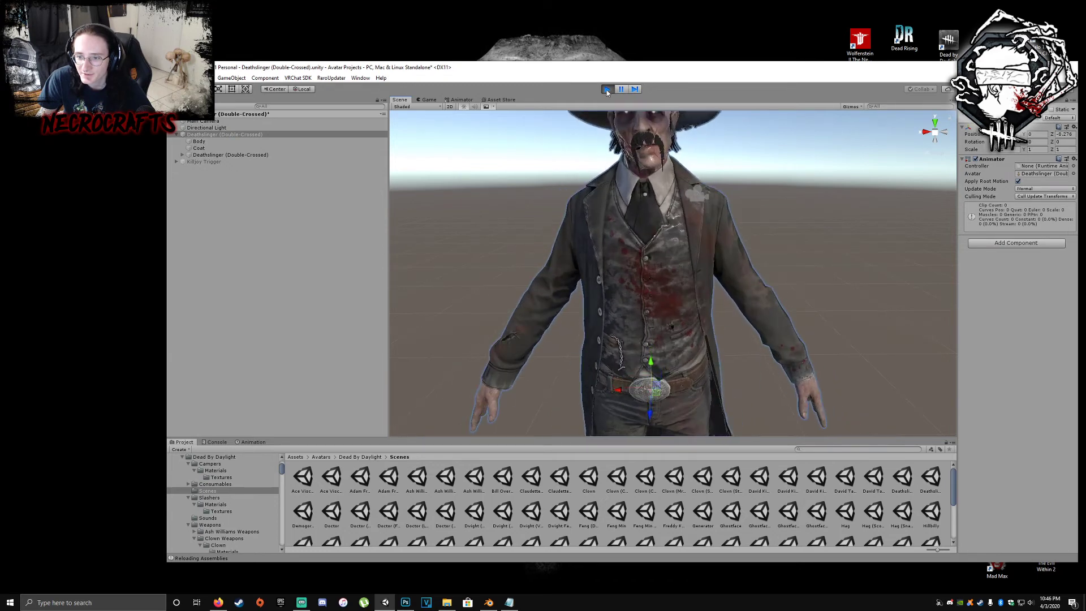
pyautogui.hotkey('ctrl', 'p')
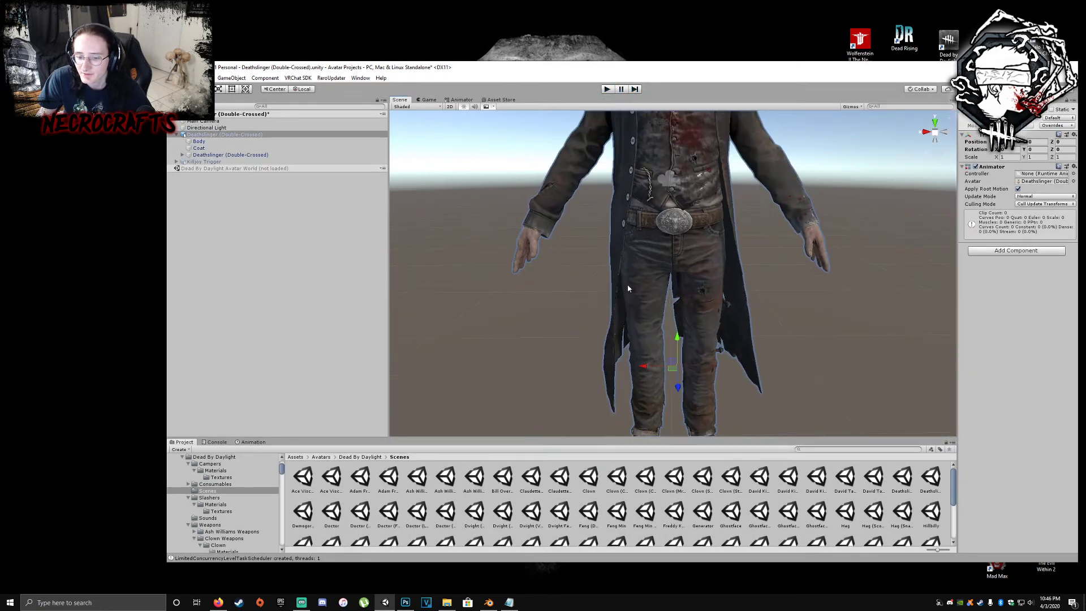
# - Reopen the coat's cloth constraints, select its vertices from collar and sleeves to the waist, and constrain them to Max Distance 0
pyautogui.click(199, 148)
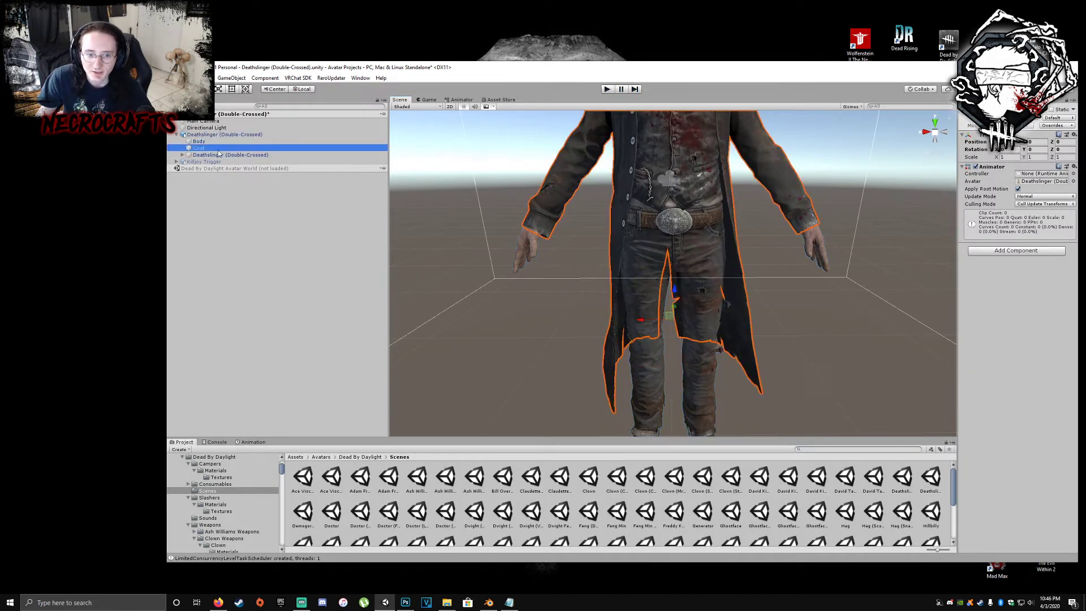
pyautogui.click(1012, 340)
pyautogui.click(903, 387)
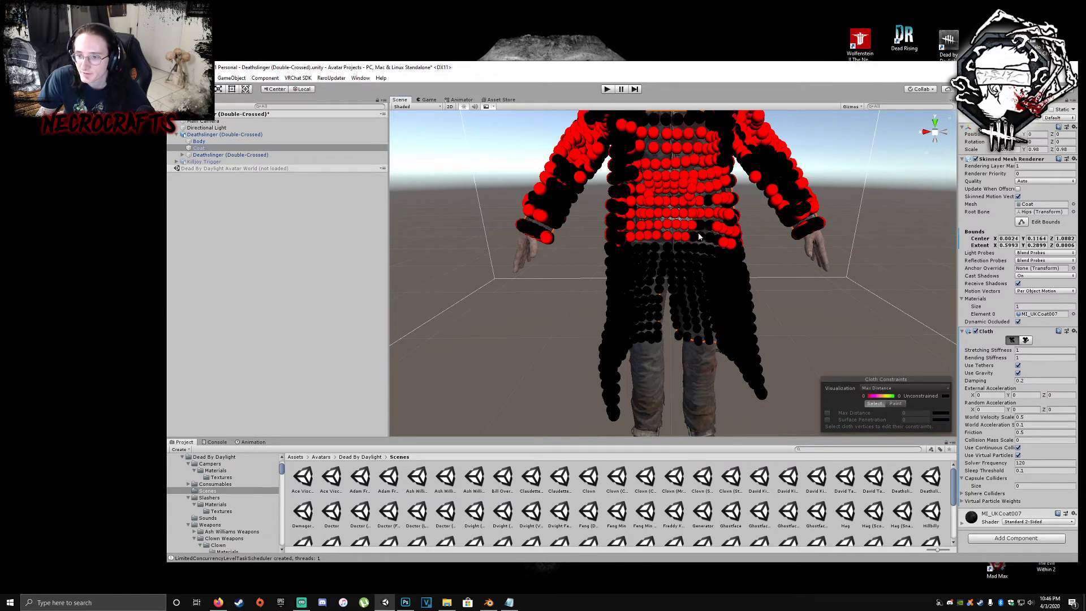
pyautogui.scroll(-5, 611, 181)
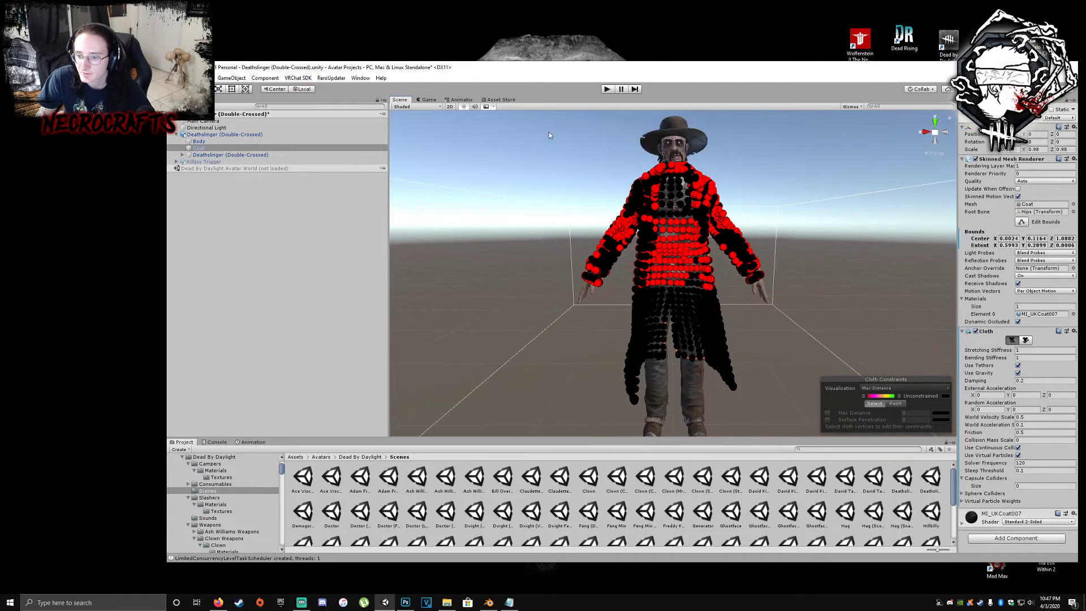
pyautogui.moveTo(549, 135); pyautogui.dragTo(795, 290)
pyautogui.moveTo(796, 290); pyautogui.dragTo(799, 287, button='middle')
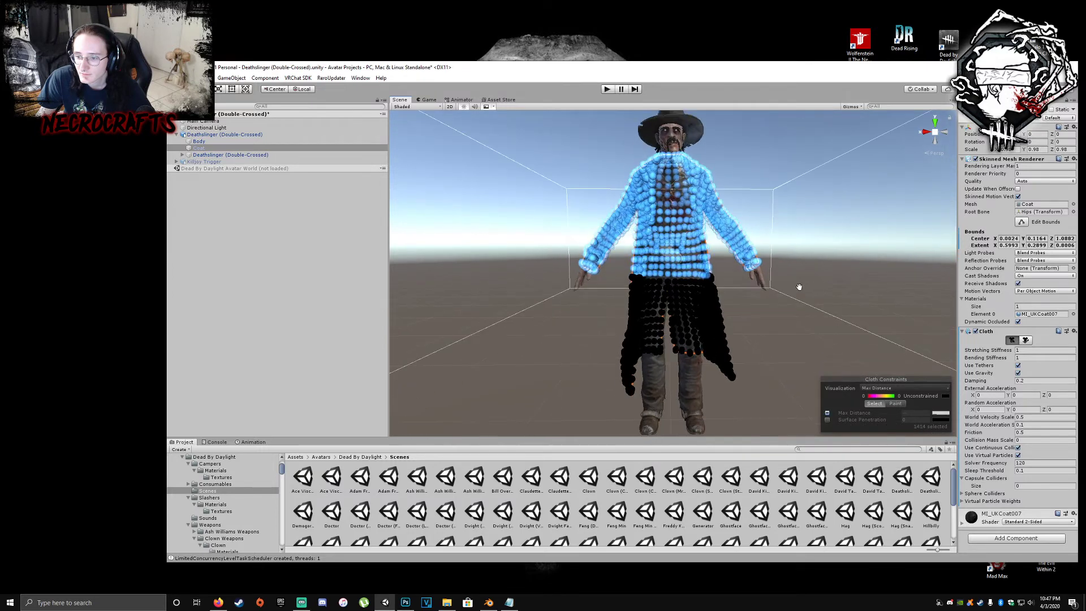
pyautogui.moveTo(543, 128); pyautogui.dragTo(804, 274)
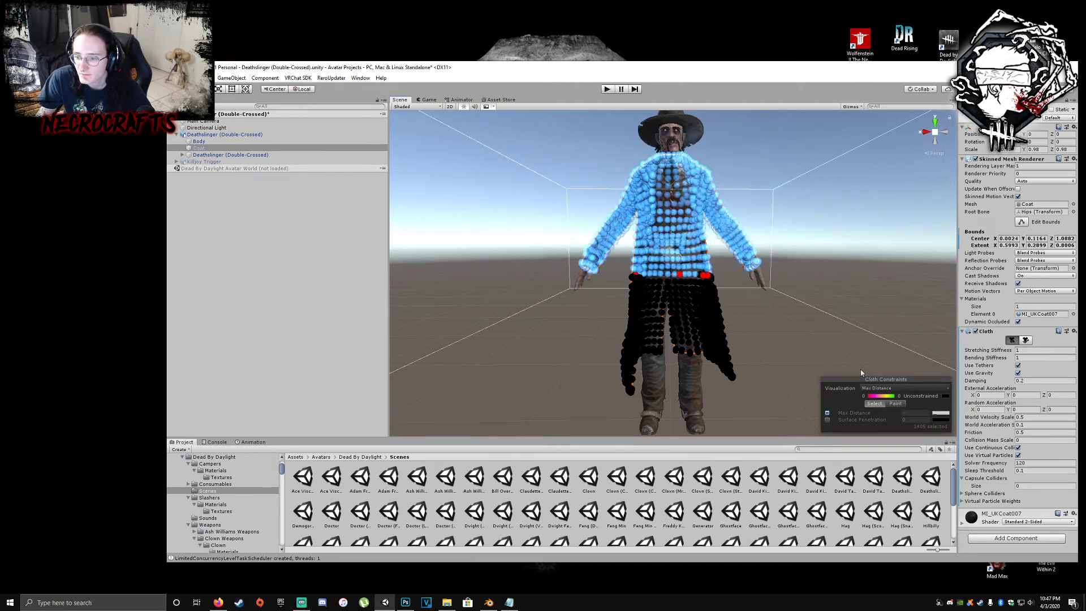
pyautogui.click(827, 413)
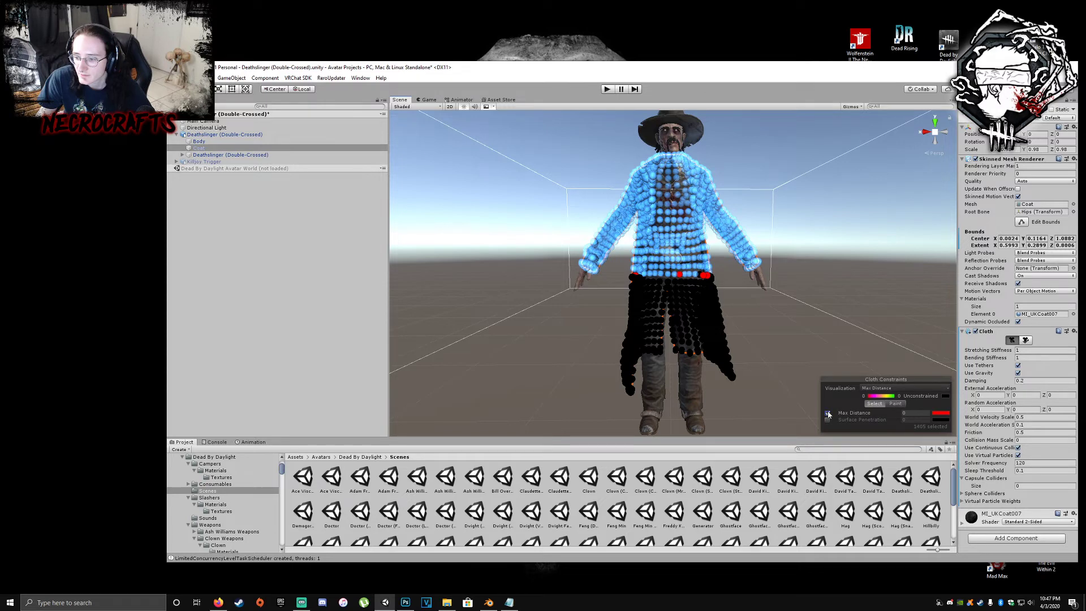
pyautogui.click(879, 323)
# - Run the scene in Play mode and move the Deathslinger avatar sideways to test the newly constrained coat
pyautogui.click(607, 88)
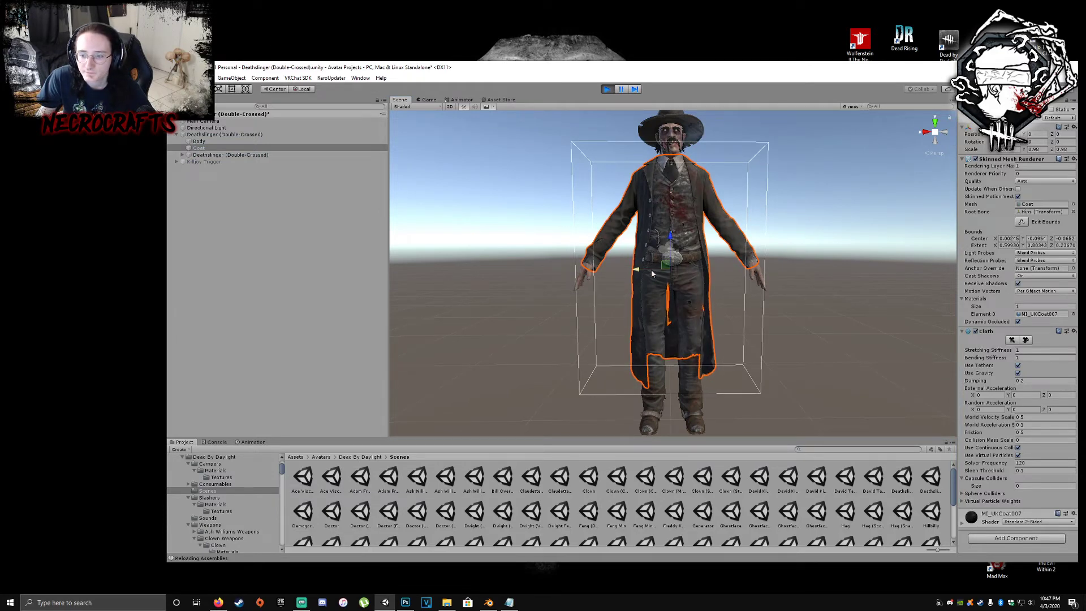
pyautogui.doubleClick(243, 128)
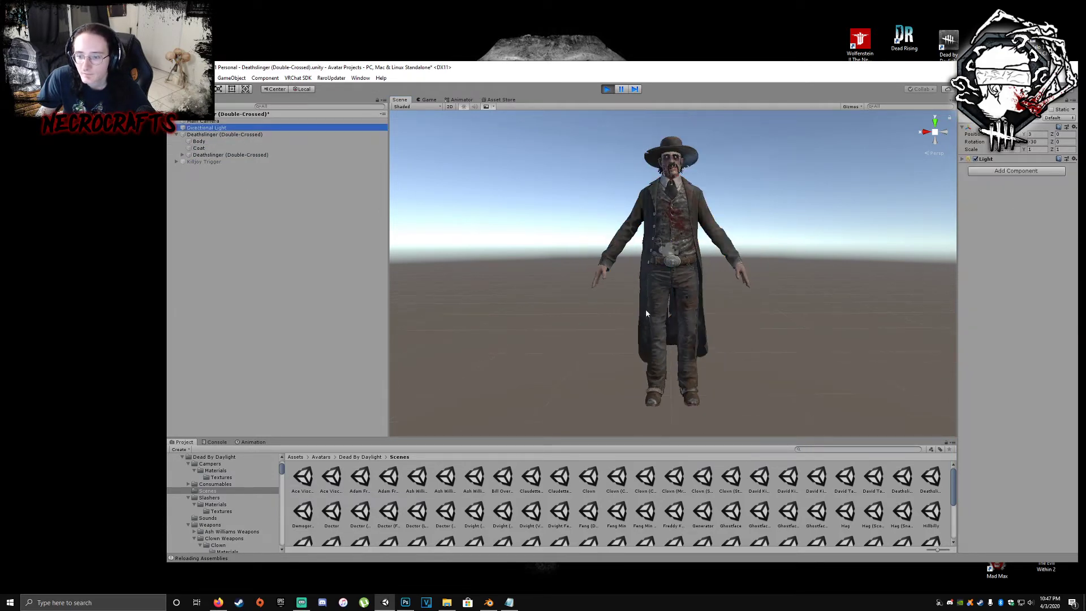
pyautogui.doubleClick(235, 134)
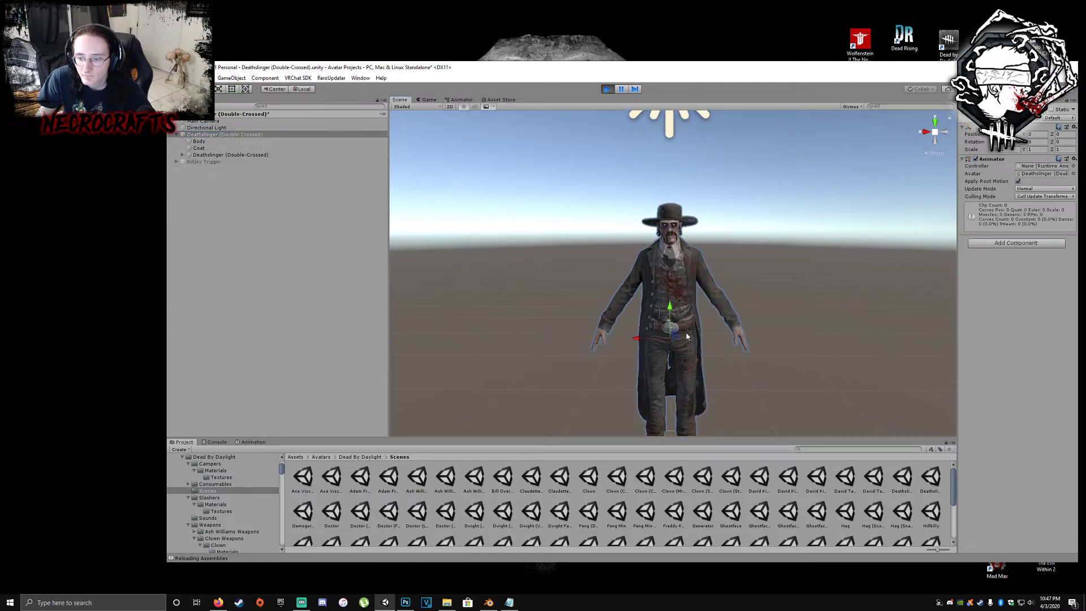
pyautogui.moveTo(686, 335); pyautogui.dragTo(615, 326, button='middle')
pyautogui.moveTo(588, 335); pyautogui.dragTo(552, 353)
# - Move the running avatar forward, back and sideways while examining the coat's side and lower panels up close
pyautogui.moveTo(647, 350); pyautogui.dragTo(697, 286, button='right')
pyautogui.scroll(-3, 697, 286)
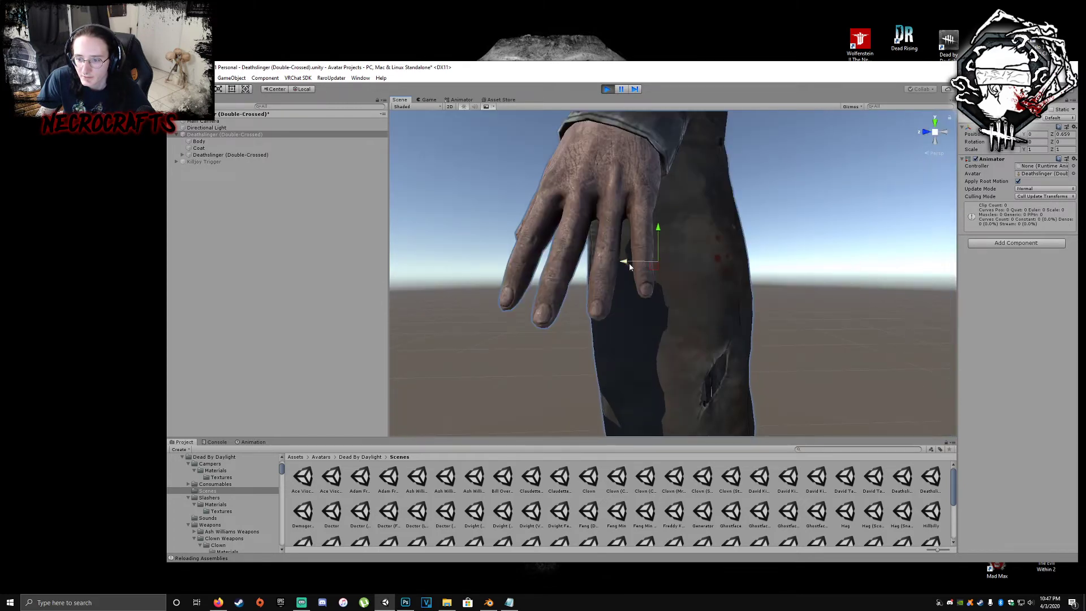
pyautogui.moveTo(625, 262)
pyautogui.mouseDown()
pyautogui.moveTo(792, 276)
pyautogui.moveTo(610, 277)
pyautogui.mouseUp()
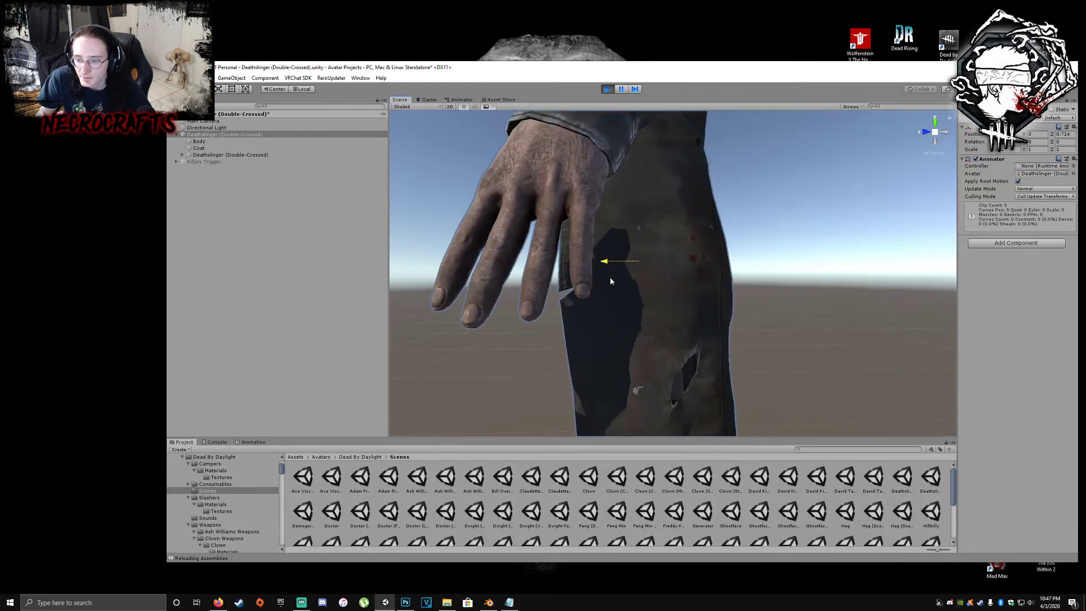
pyautogui.moveTo(610, 276); pyautogui.dragTo(693, 264, button='right')
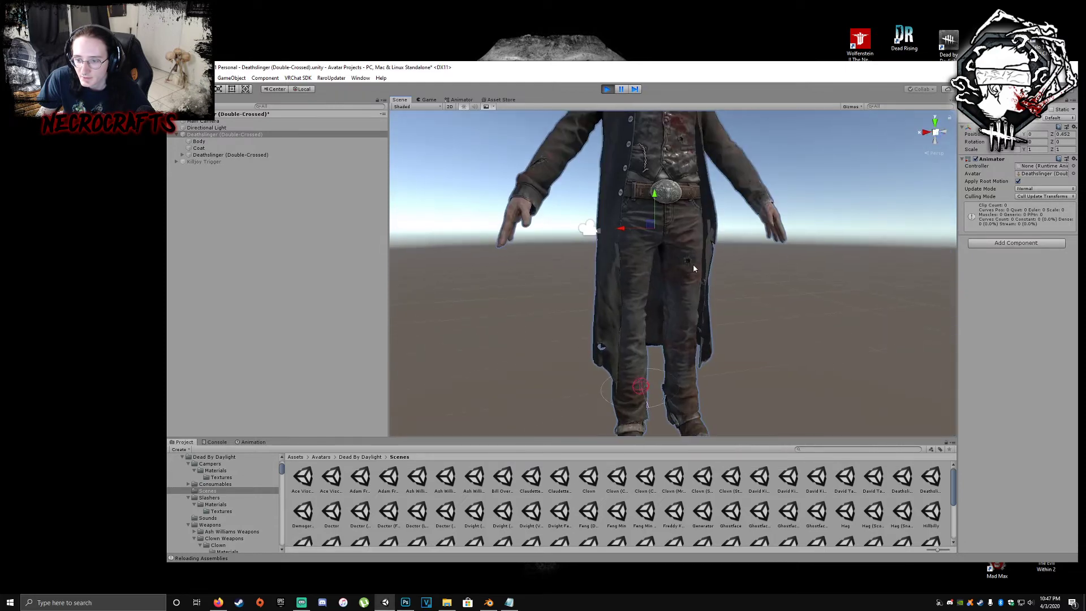
pyautogui.scroll(3, 625, 249)
pyautogui.moveTo(625, 251); pyautogui.dragTo(690, 258, button='right')
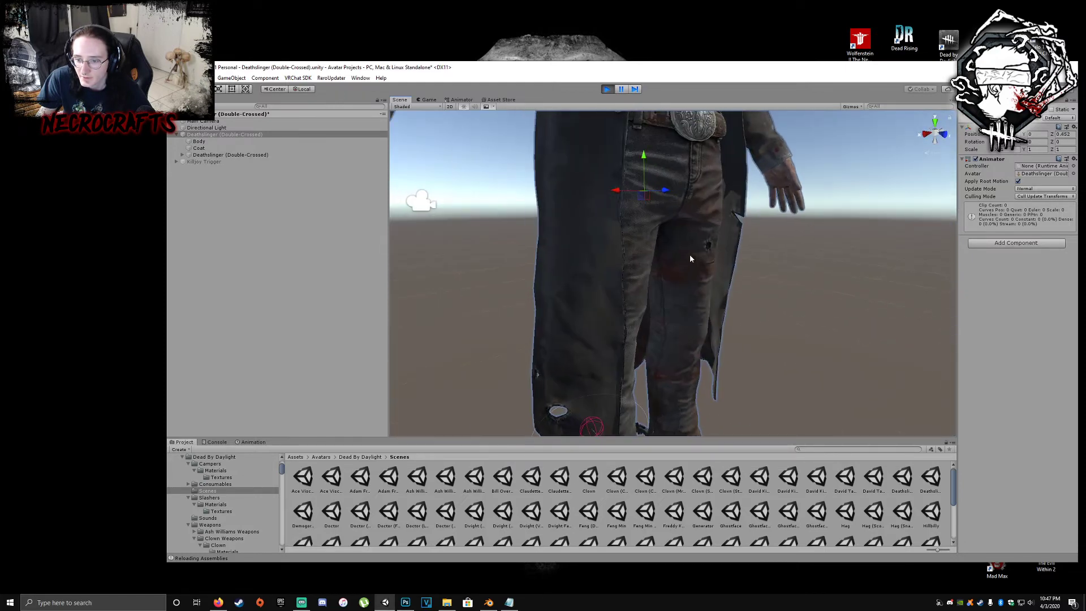
pyautogui.moveTo(616, 193); pyautogui.dragTo(609, 217)
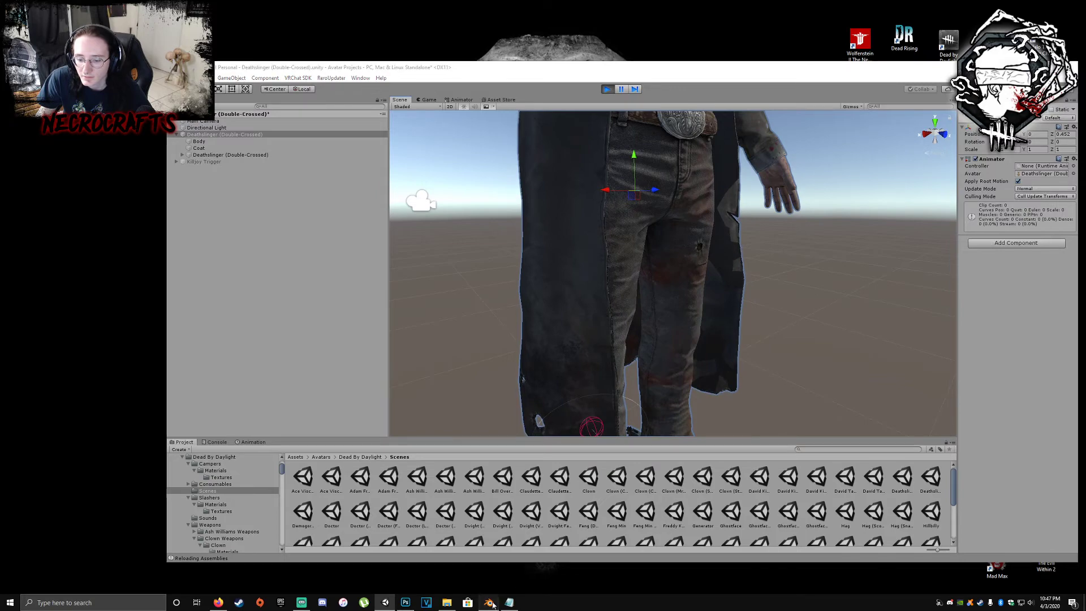
# - Switch to Blender and inspect the whole coat mesh from the front in both Edit Mode and Object Mode
pyautogui.click(488, 603)
pyautogui.scroll(-10, 605, 270)
pyautogui.moveTo(605, 271); pyautogui.dragTo(313, 187, button='middle')
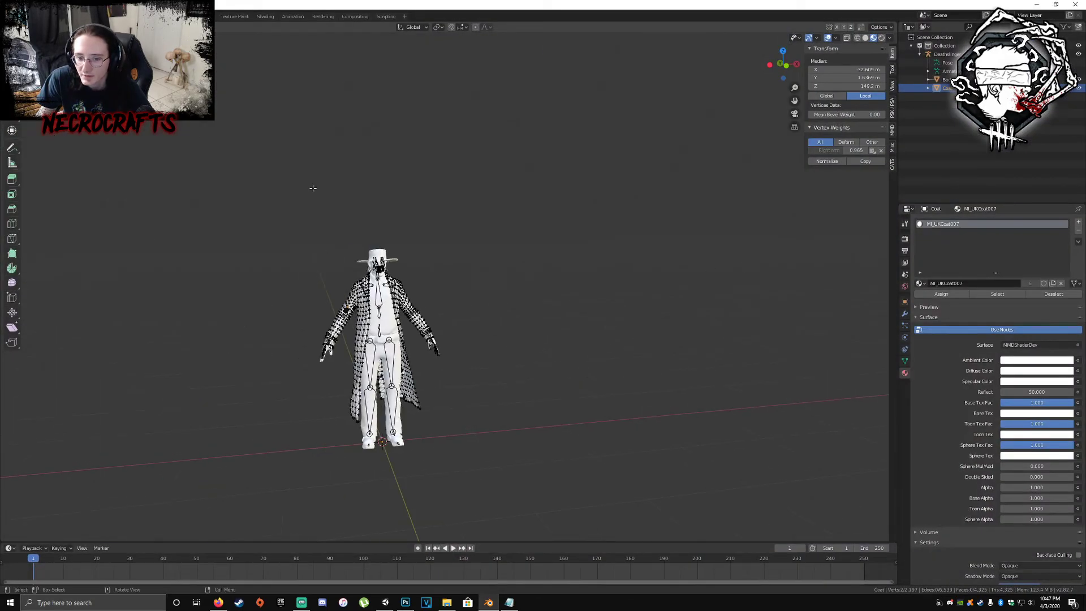
pyautogui.press('Tab')
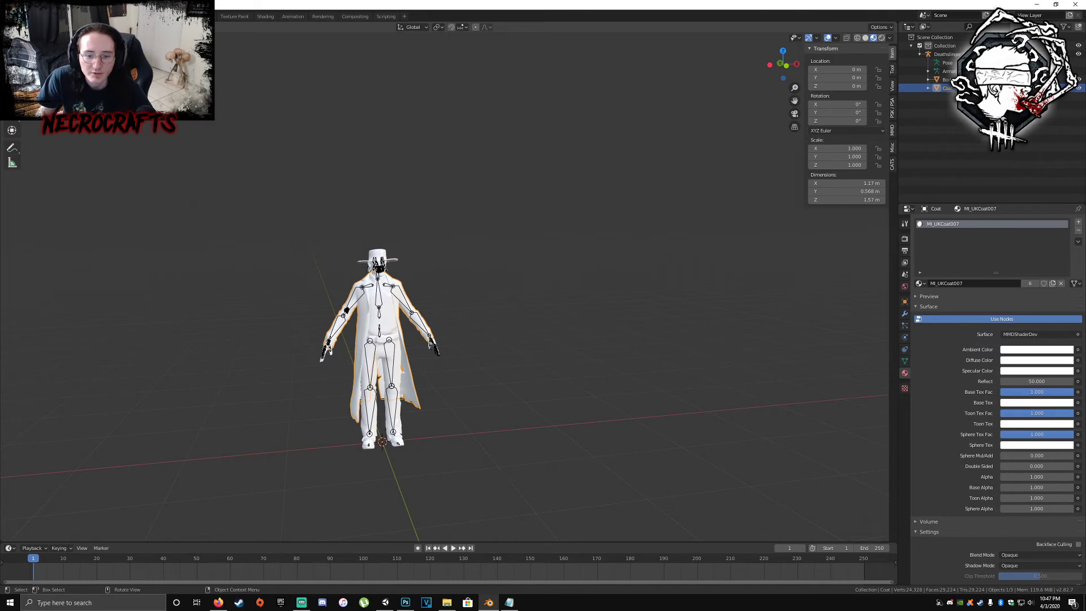
pyautogui.press('Tab')
pyautogui.press('p')
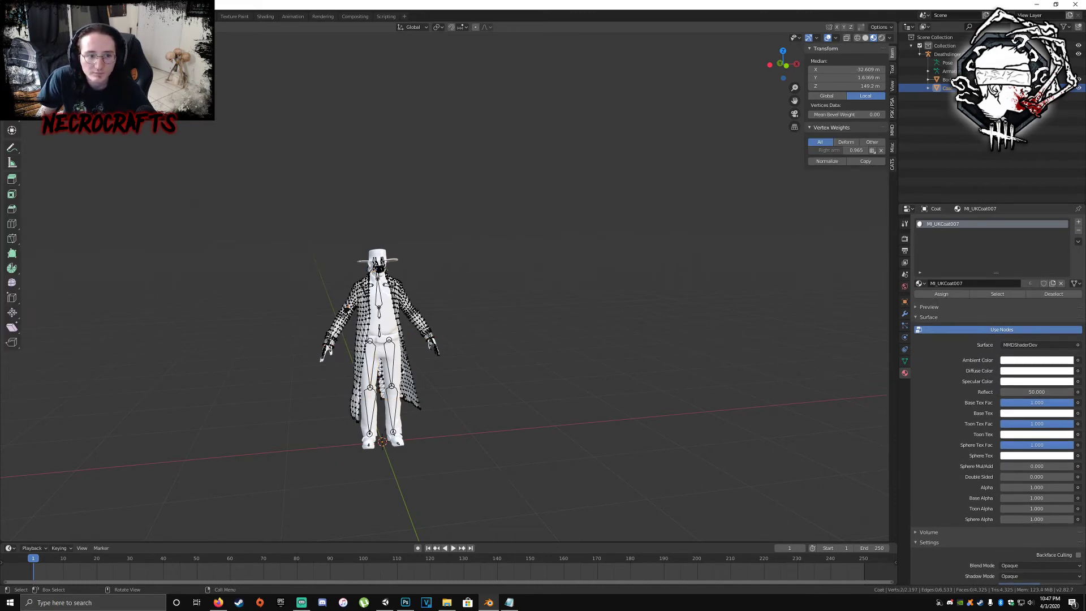
pyautogui.press('Tab')
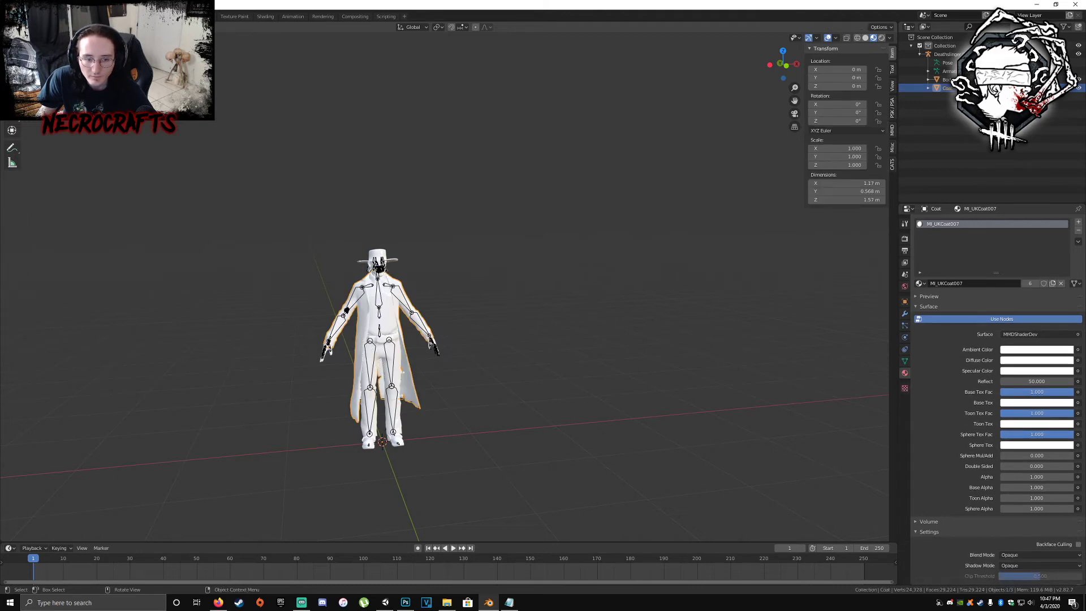
# - Move the coat object along the X axis to about -52.6 m, beside the body, and minimise Blender
pyautogui.click(12, 86)
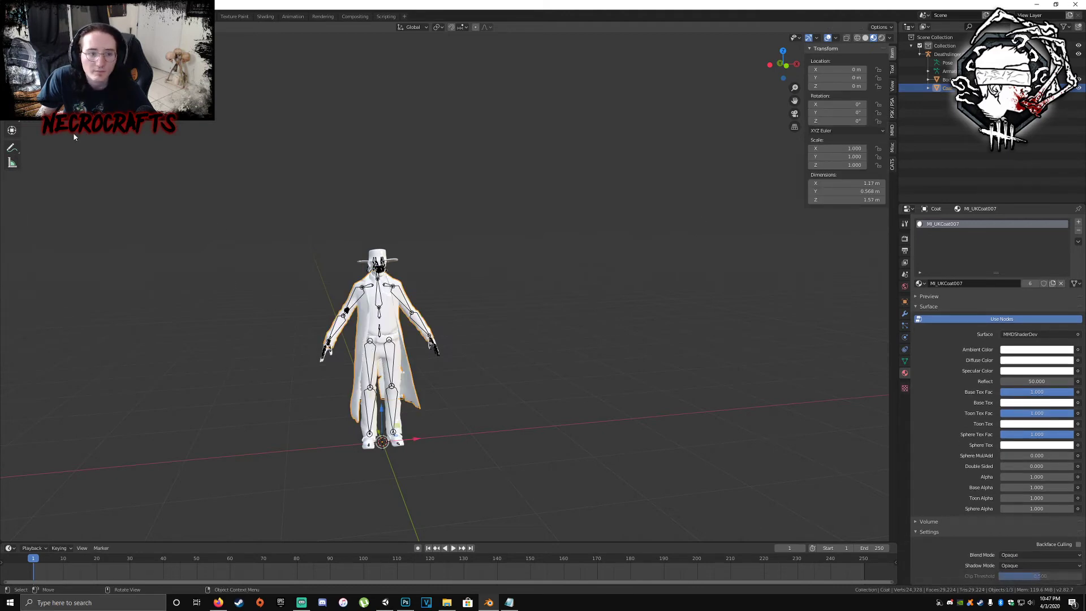
pyautogui.moveTo(424, 443); pyautogui.dragTo(367, 442)
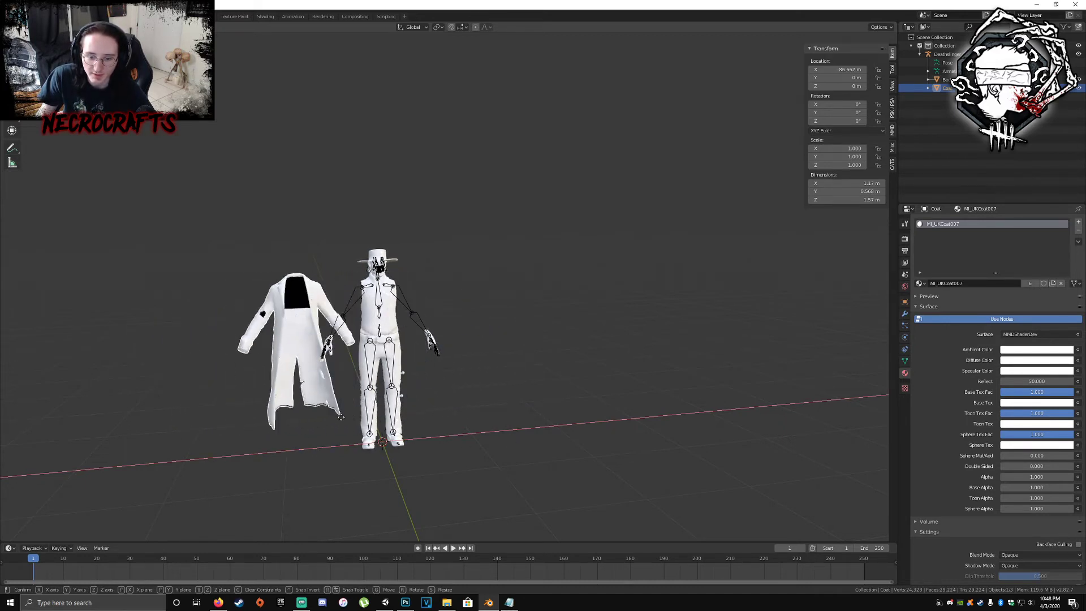
pyautogui.click(290, 415)
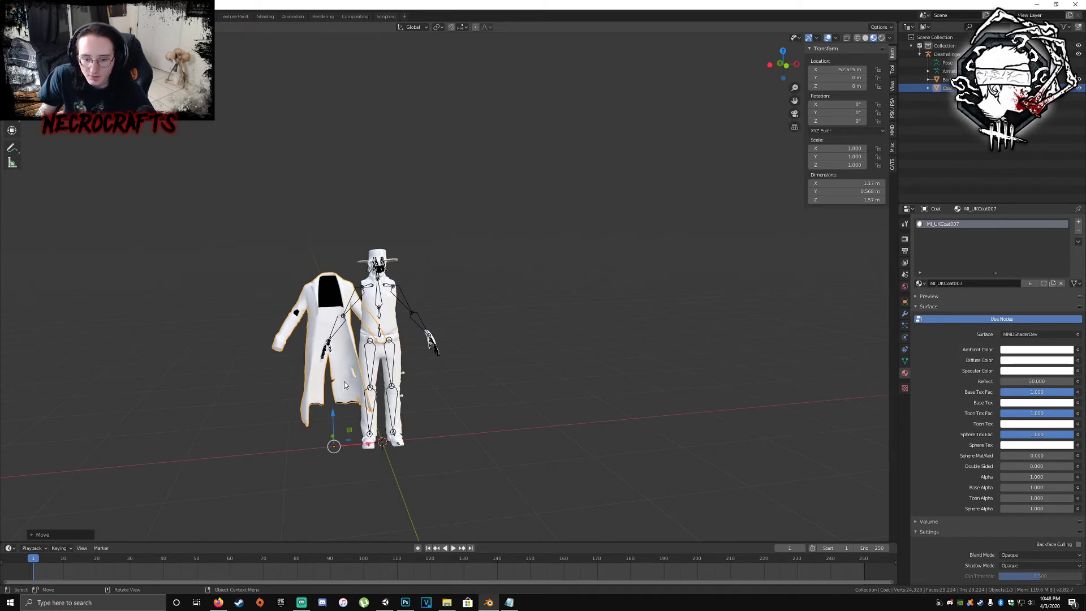
pyautogui.click(1036, 4)
# - Examine the running avatar's coat in Unity from front to back and move the avatar along Z to test the cloth
pyautogui.keyDown('alt'); pyautogui.moveTo(603, 363); pyautogui.dragTo(487, 345); pyautogui.keyUp('alt')
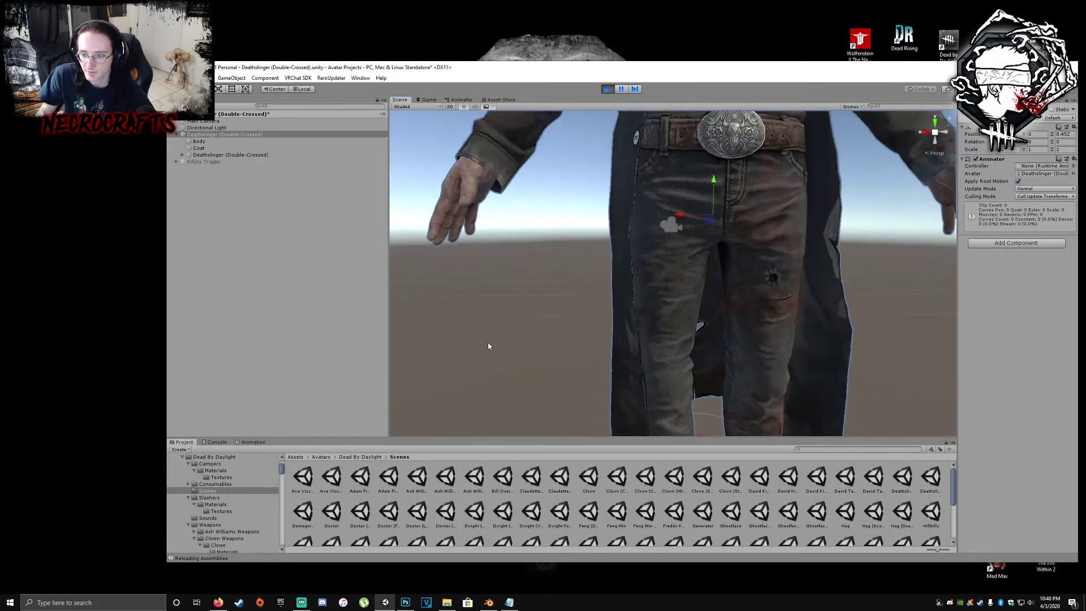
pyautogui.scroll(-5, 487, 344)
pyautogui.moveTo(665, 240); pyautogui.dragTo(648, 274)
pyautogui.scroll(-4, 648, 274)
pyautogui.moveTo(647, 275); pyautogui.dragTo(318, 295, button='right')
pyautogui.moveTo(317, 296); pyautogui.dragTo(335, 282, button='middle')
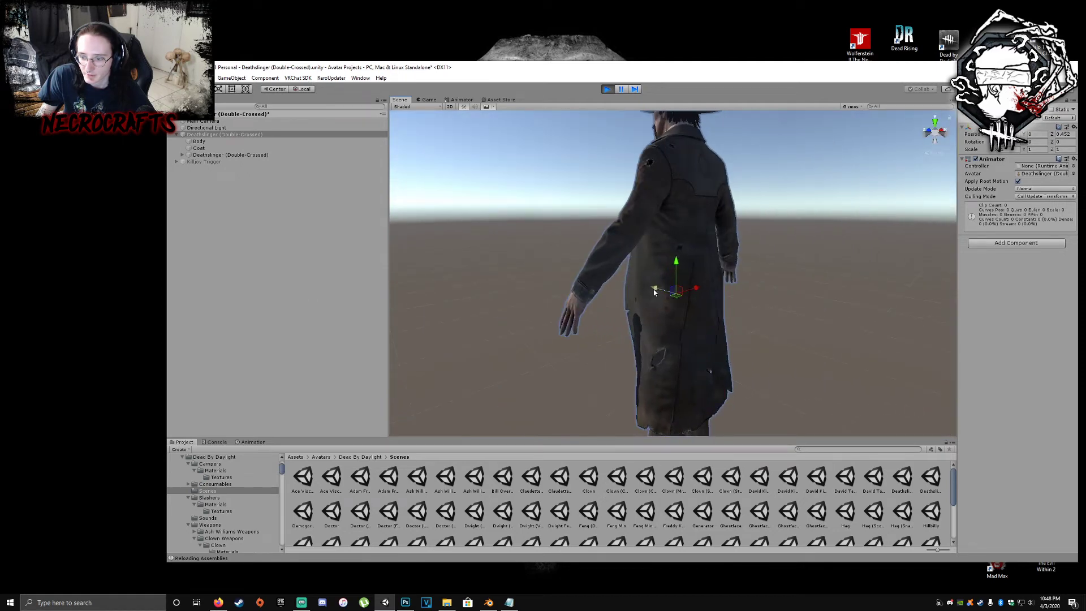
pyautogui.moveTo(654, 291); pyautogui.dragTo(629, 298)
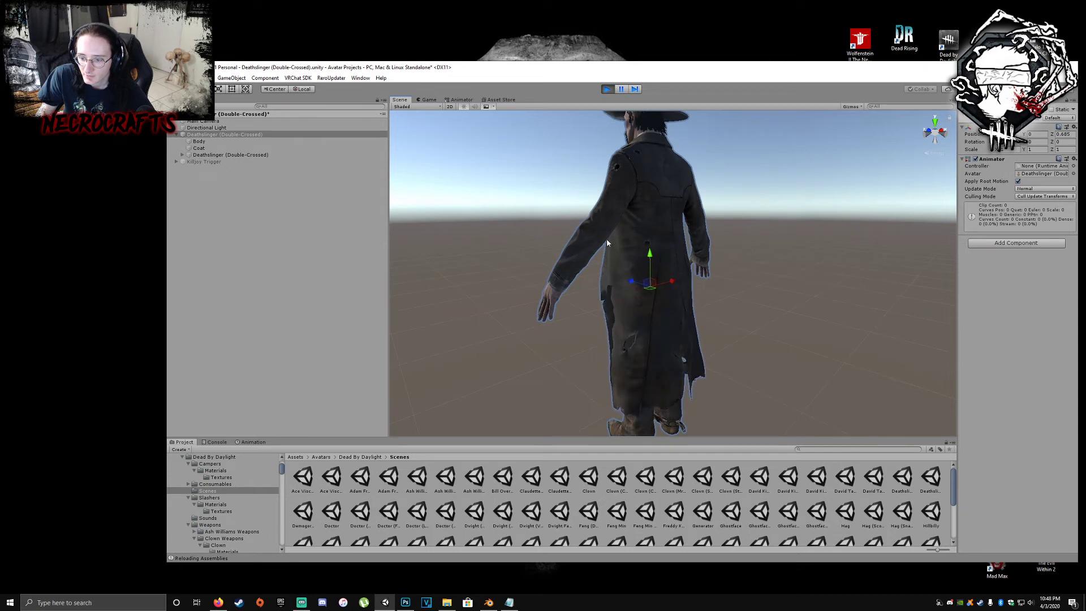
# - Open the Slashers materials folder, search the project for "UK", and select the coat material MI_UKCoat007
pyautogui.click(220, 498)
pyautogui.click(223, 504)
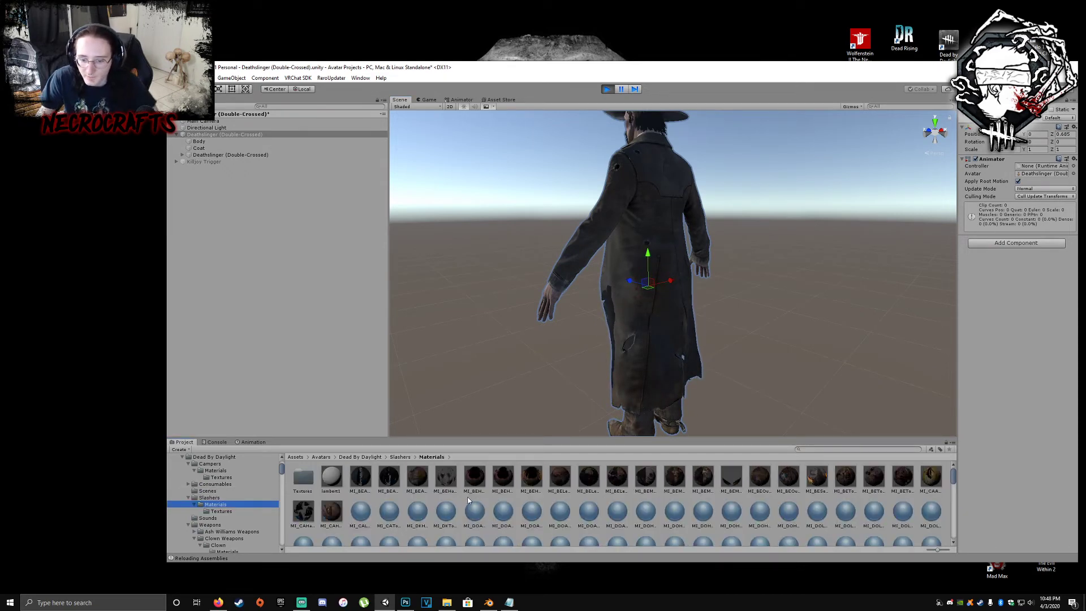
pyautogui.click(804, 448)
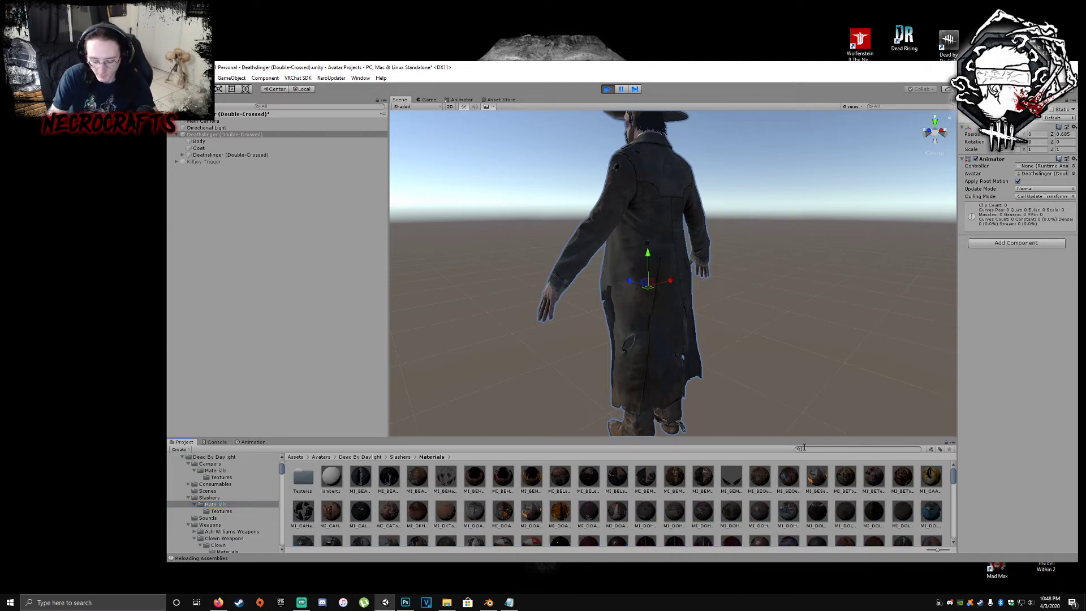
pyautogui.write('UK')
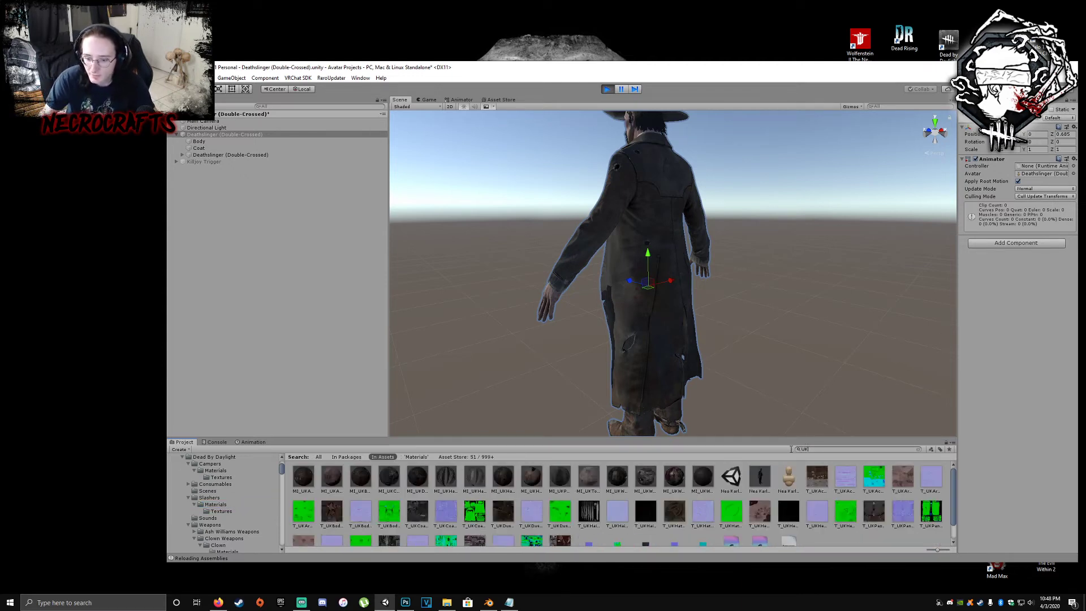
pyautogui.click(703, 478)
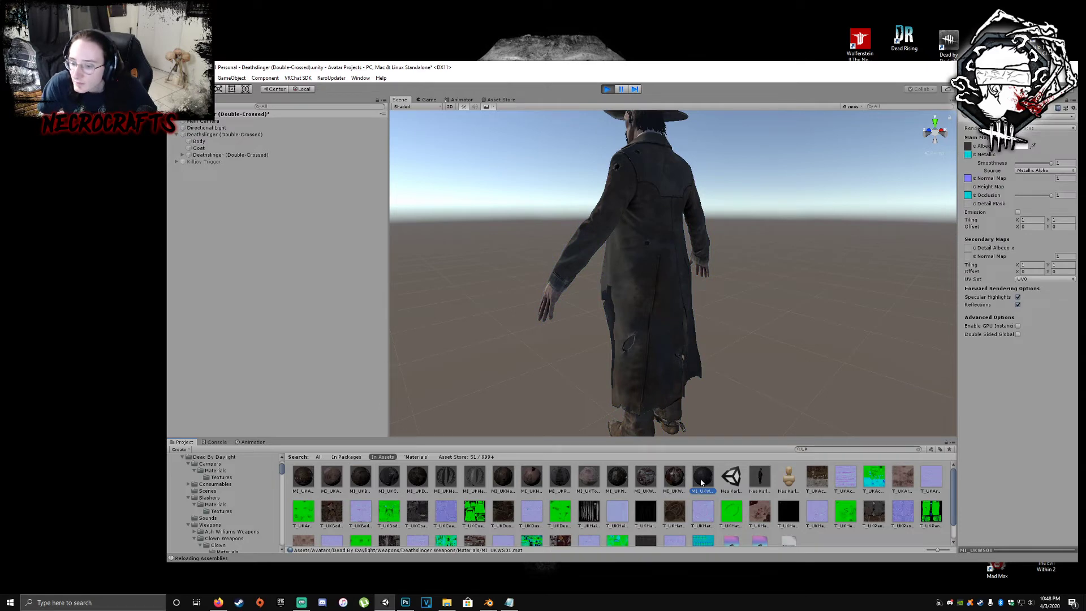
pyautogui.click(676, 479)
pyautogui.click(622, 478)
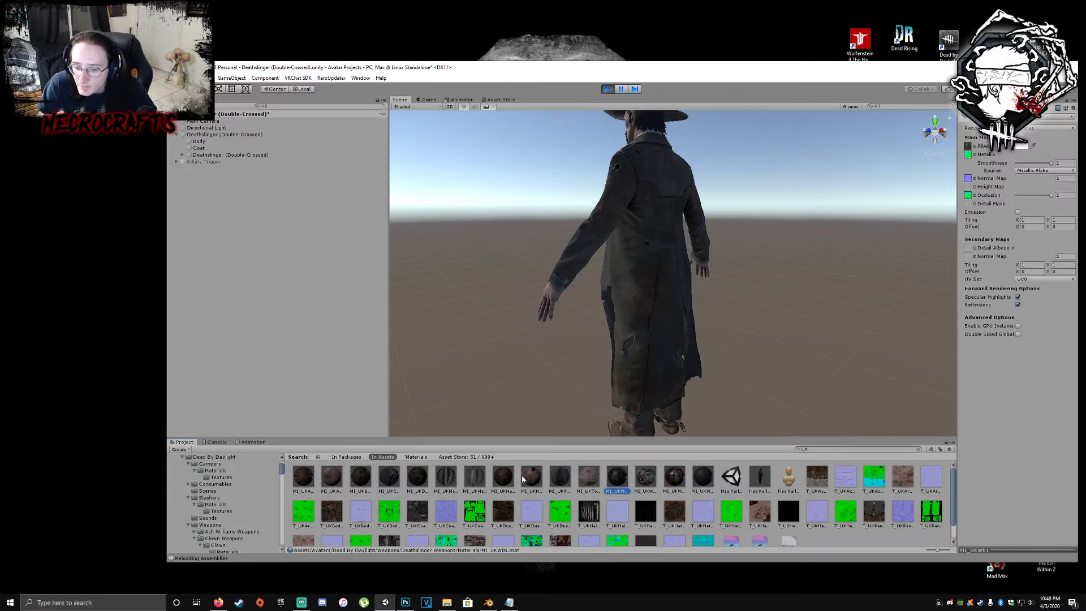
pyautogui.click(389, 479)
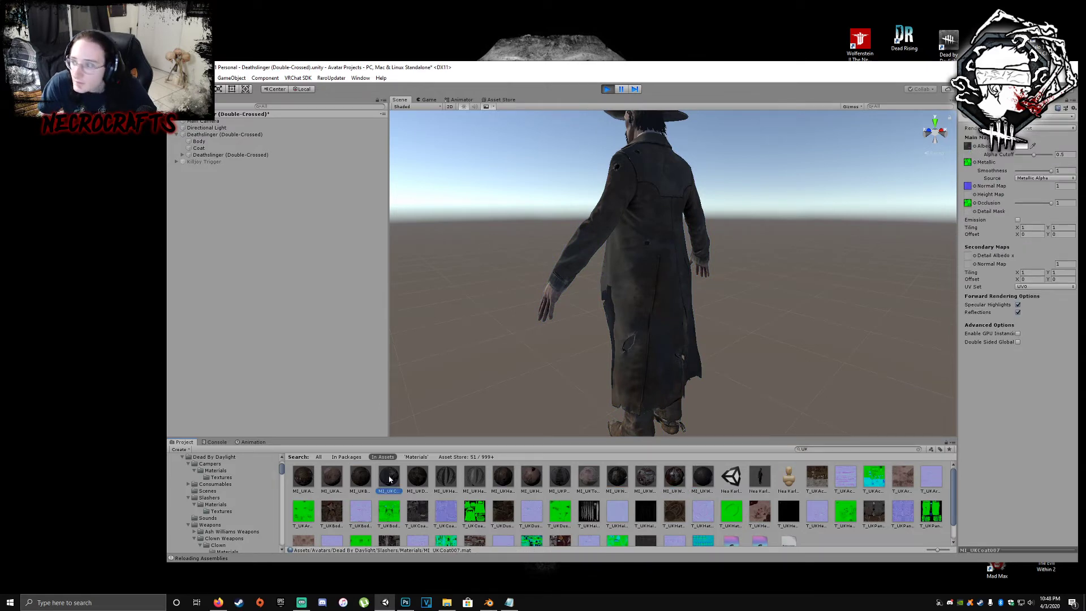
# - Try the Opaque rendering mode on the coat material, restore Cutout, and leave its shader unchanged
pyautogui.click(1046, 128)
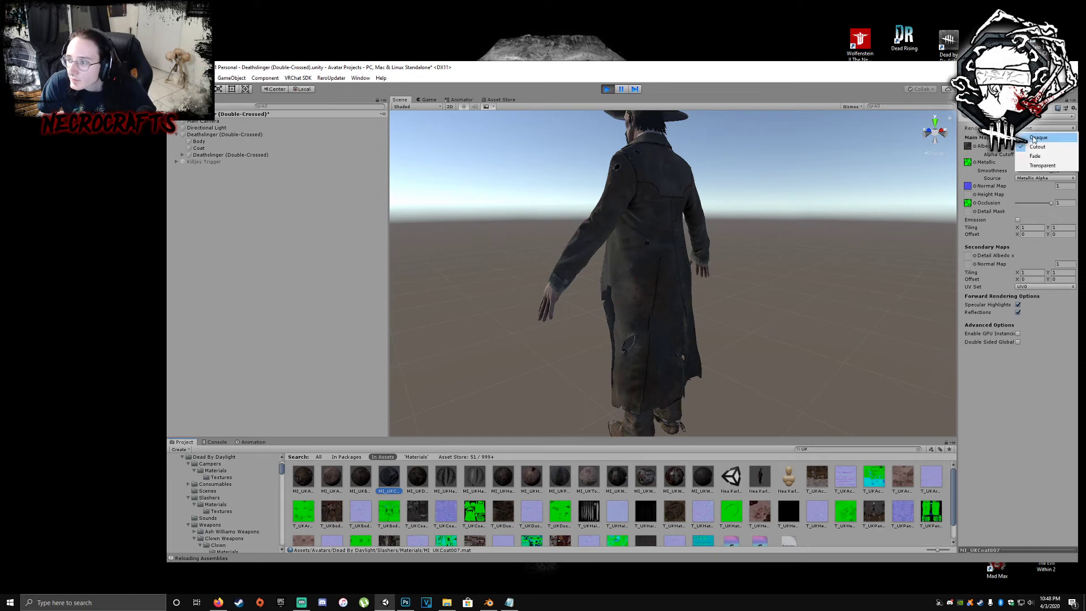
pyautogui.click(1033, 138)
pyautogui.click(1040, 128)
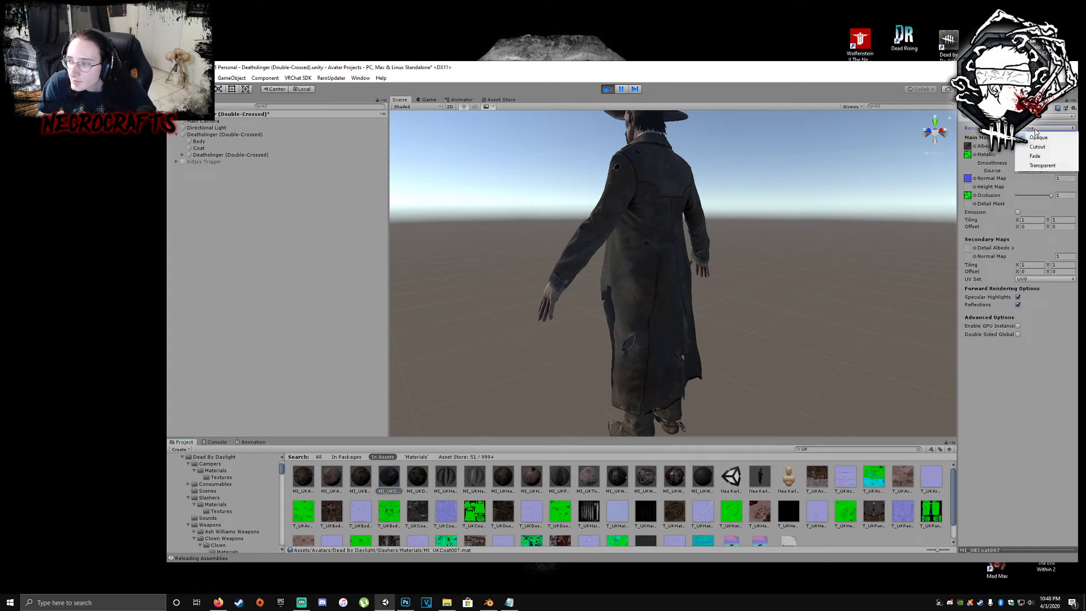
pyautogui.click(1042, 146)
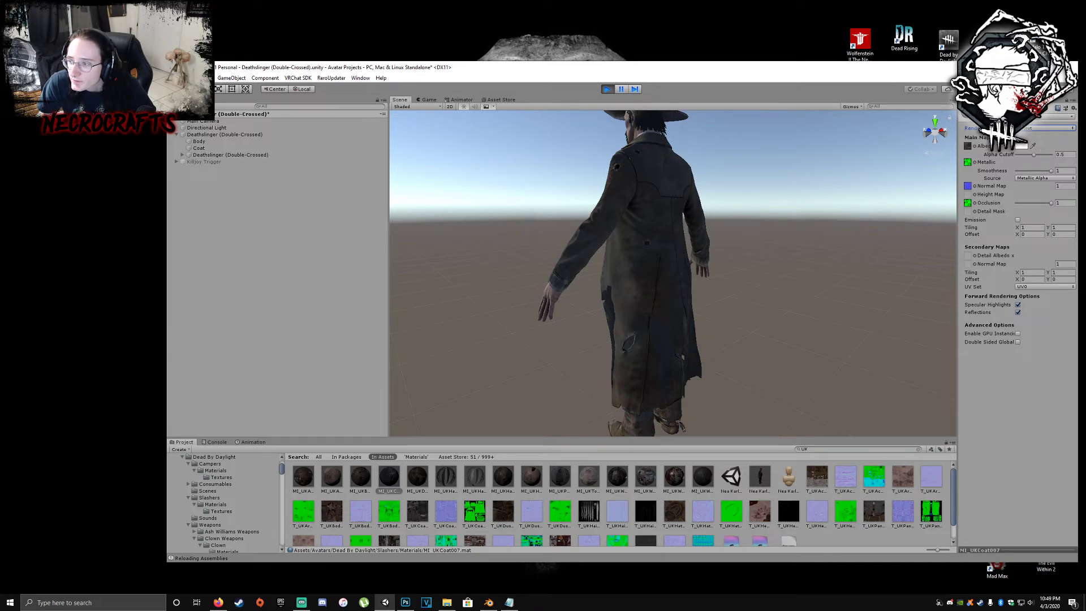
pyautogui.click(1046, 116)
pyautogui.click(954, 159)
# - Examine the coat's lower back panels, front flap and inner side up close
pyautogui.keyDown('alt'); pyautogui.moveTo(741, 261); pyautogui.dragTo(853, 267); pyautogui.keyUp('alt')
pyautogui.keyDown('alt'); pyautogui.moveTo(730, 267); pyautogui.dragTo(600, 241); pyautogui.keyUp('alt')
pyautogui.scroll(3, 731, 261)
pyautogui.keyDown('alt'); pyautogui.moveTo(778, 240); pyautogui.dragTo(762, 224); pyautogui.keyUp('alt')
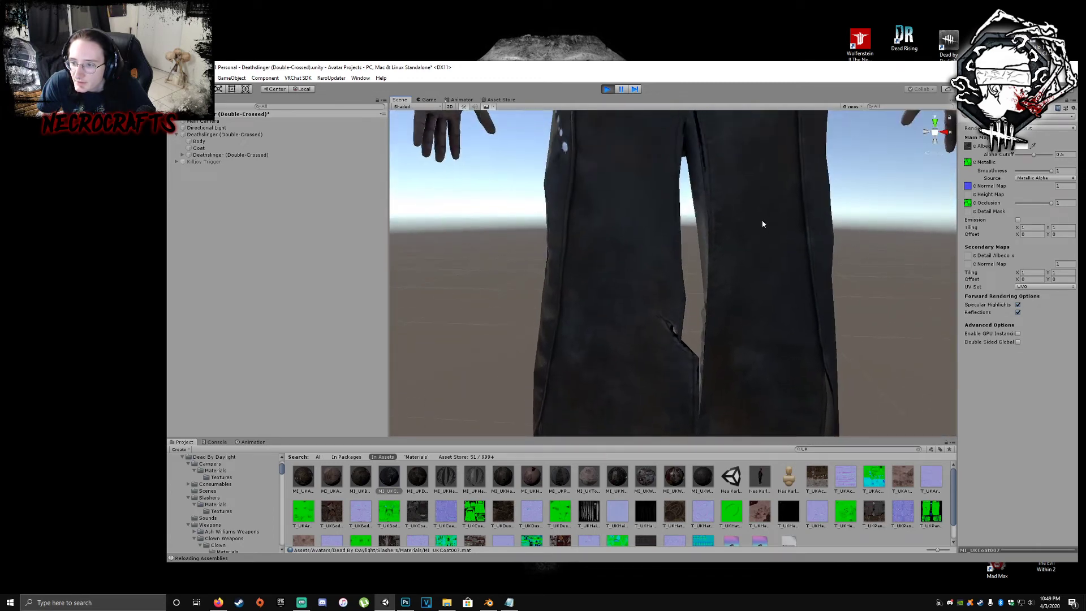
pyautogui.moveTo(762, 224); pyautogui.dragTo(760, 224, button='middle')
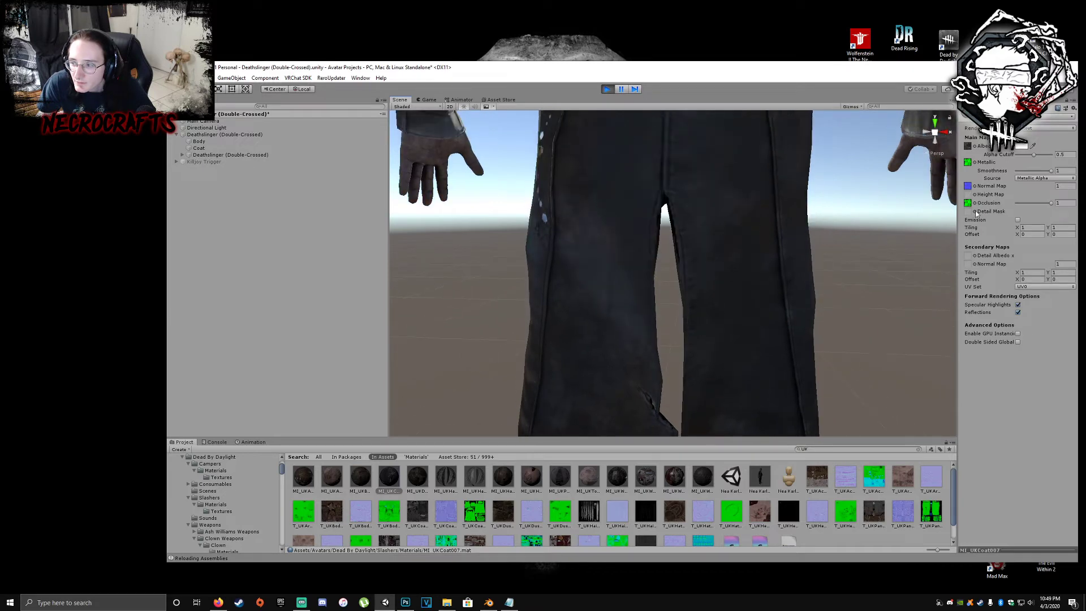
pyautogui.keyDown('alt'); pyautogui.moveTo(810, 255); pyautogui.dragTo(748, 266); pyautogui.keyUp('alt')
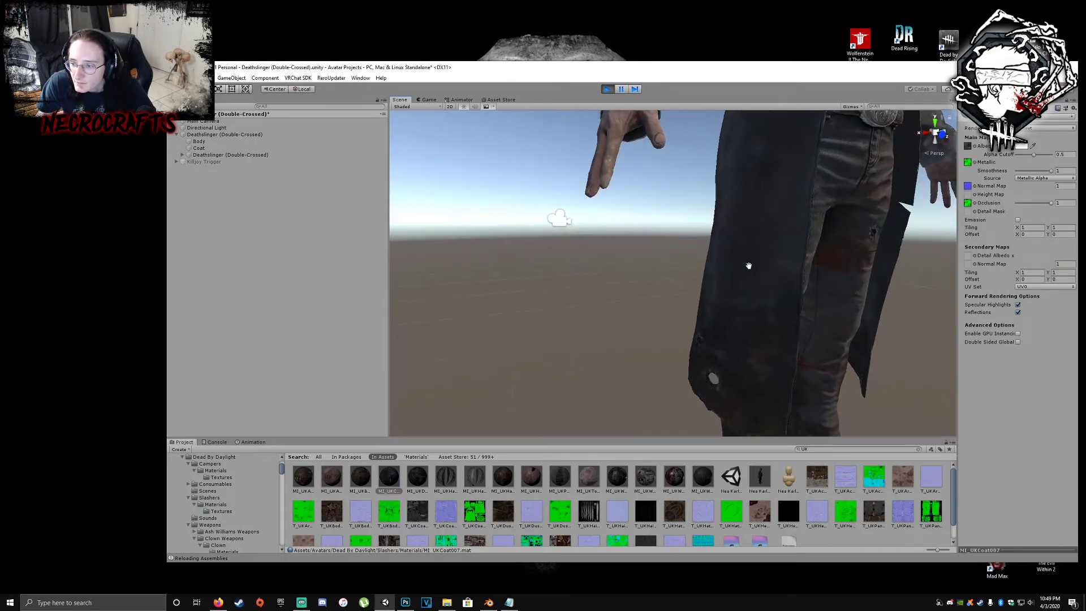
pyautogui.moveTo(749, 265); pyautogui.dragTo(740, 269, button='middle')
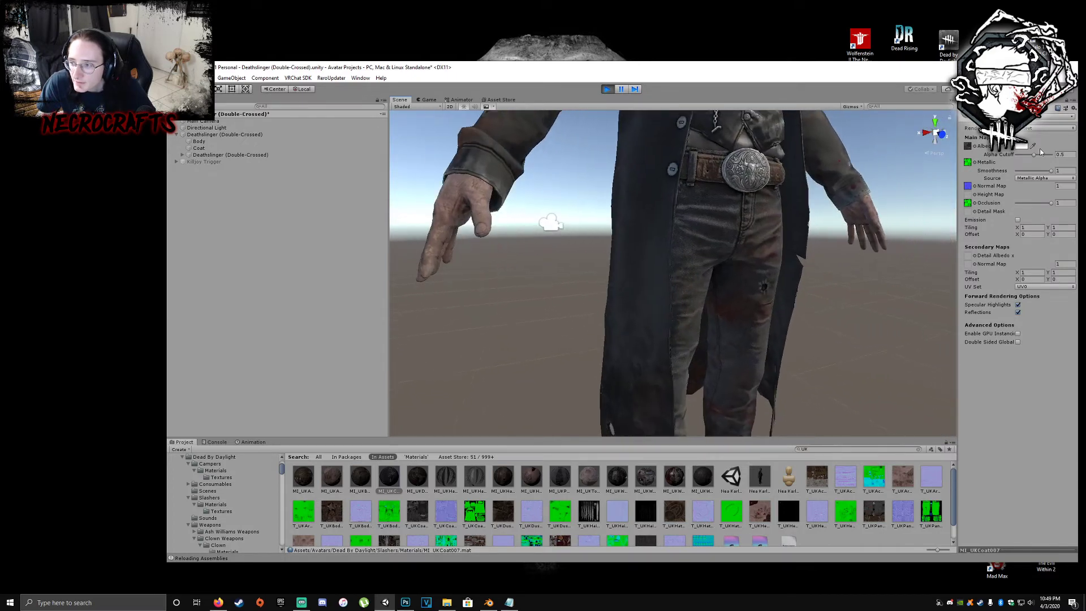
# - Try the Standard 2-Sided shader on the coat material, restore the Standard shader, and look at the coat's inner side
pyautogui.click(1049, 127)
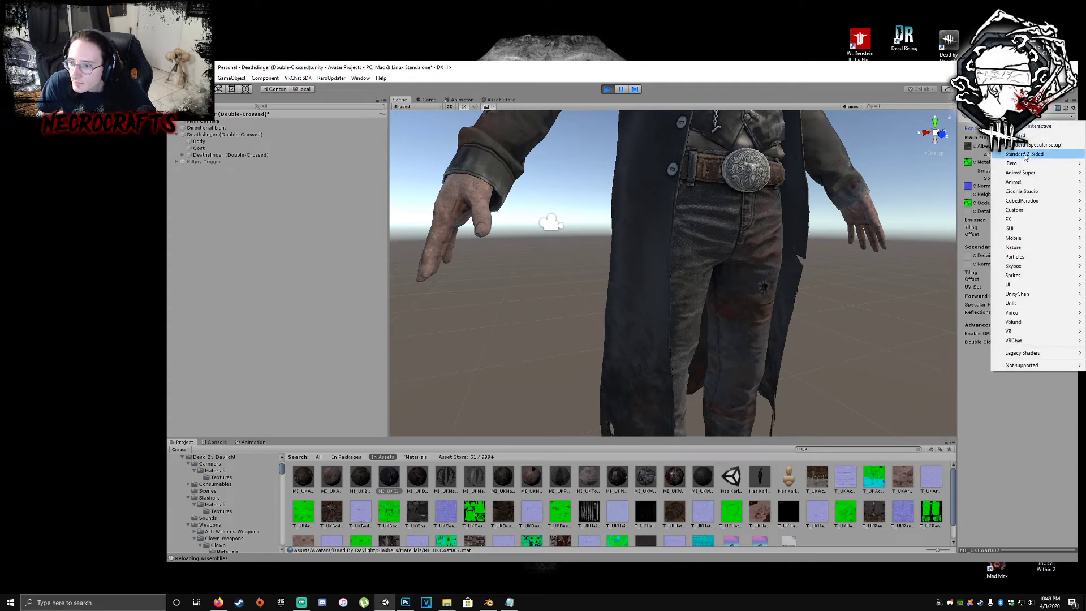
pyautogui.click(1025, 154)
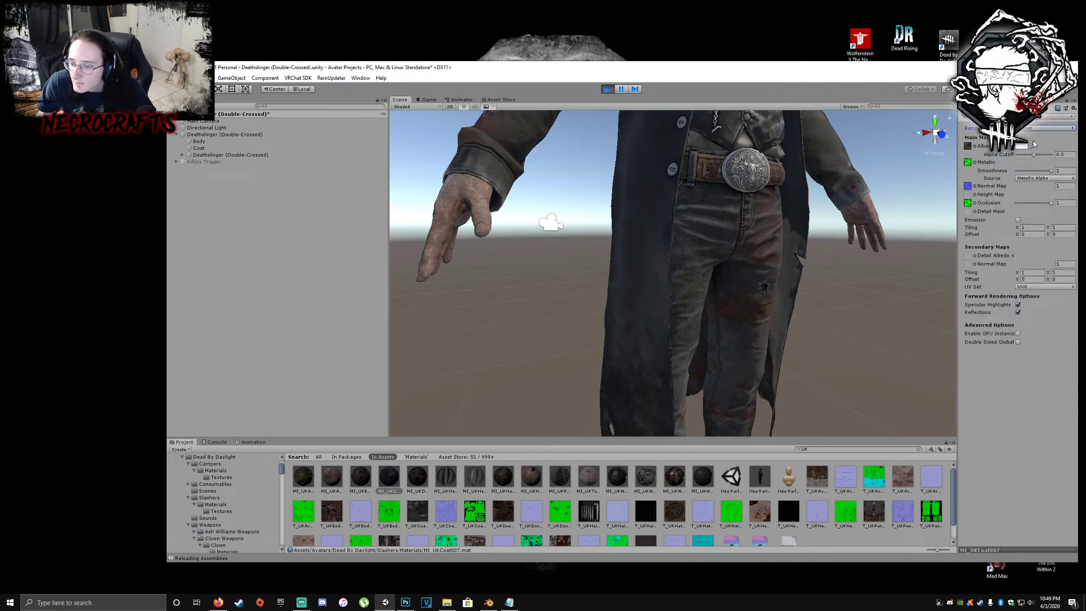
pyautogui.click(1040, 116)
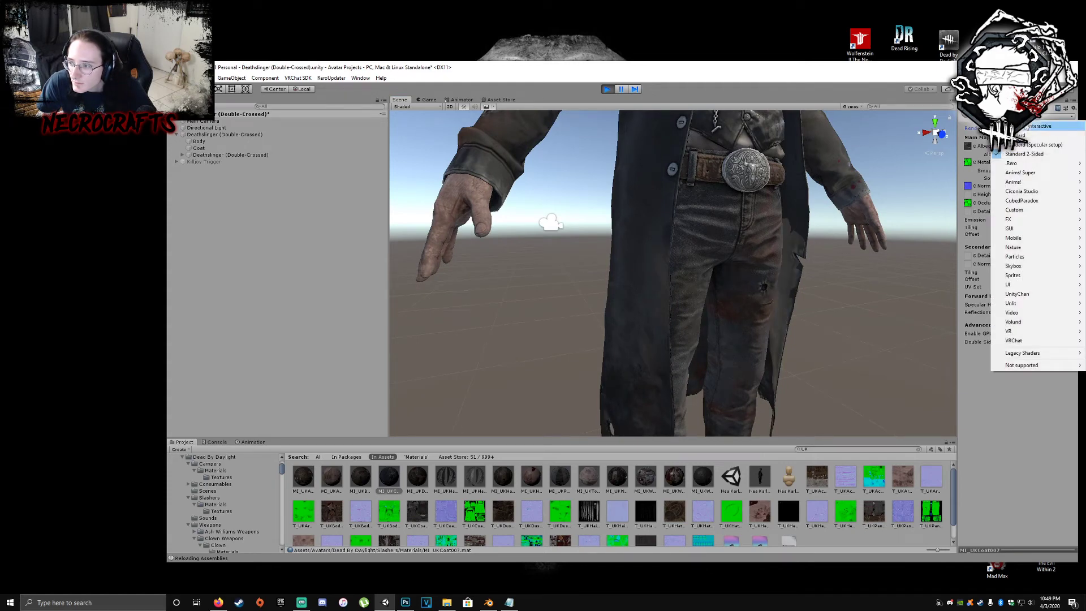
pyautogui.click(1033, 136)
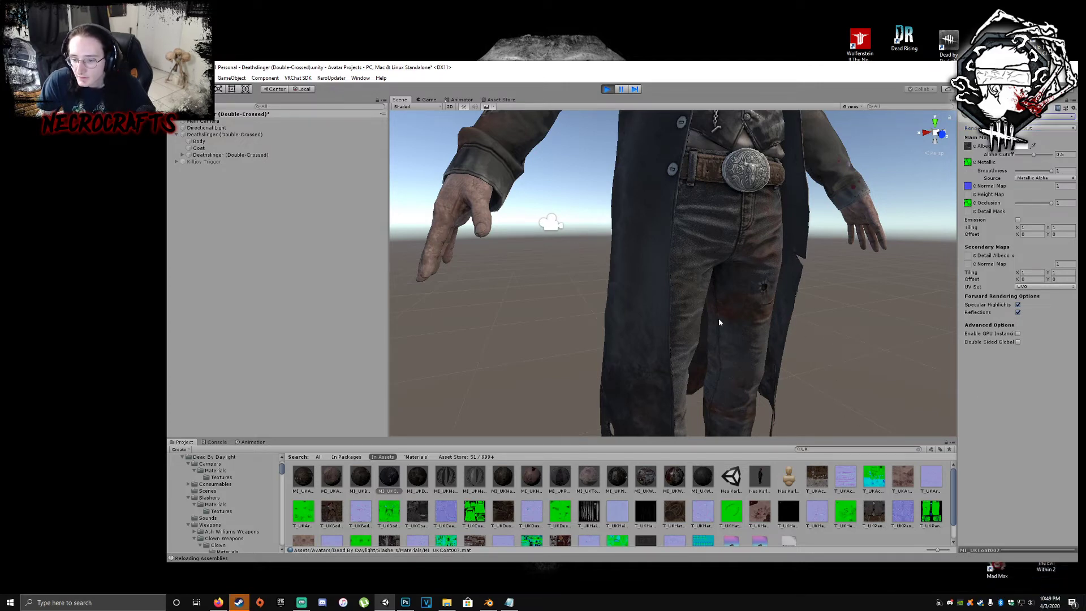
pyautogui.keyDown('alt'); pyautogui.moveTo(838, 361); pyautogui.dragTo(799, 352); pyautogui.keyUp('alt')
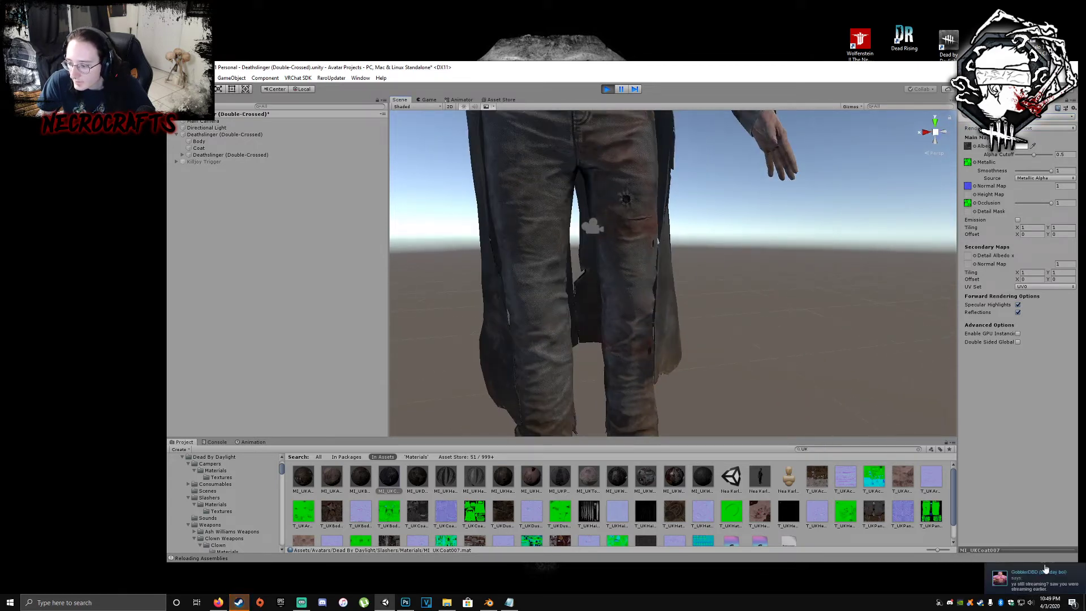
# - Open the incoming Steam chat message, reply "still am my boi", and minimise the chat window
pyautogui.click(1058, 580)
pyautogui.write('s')
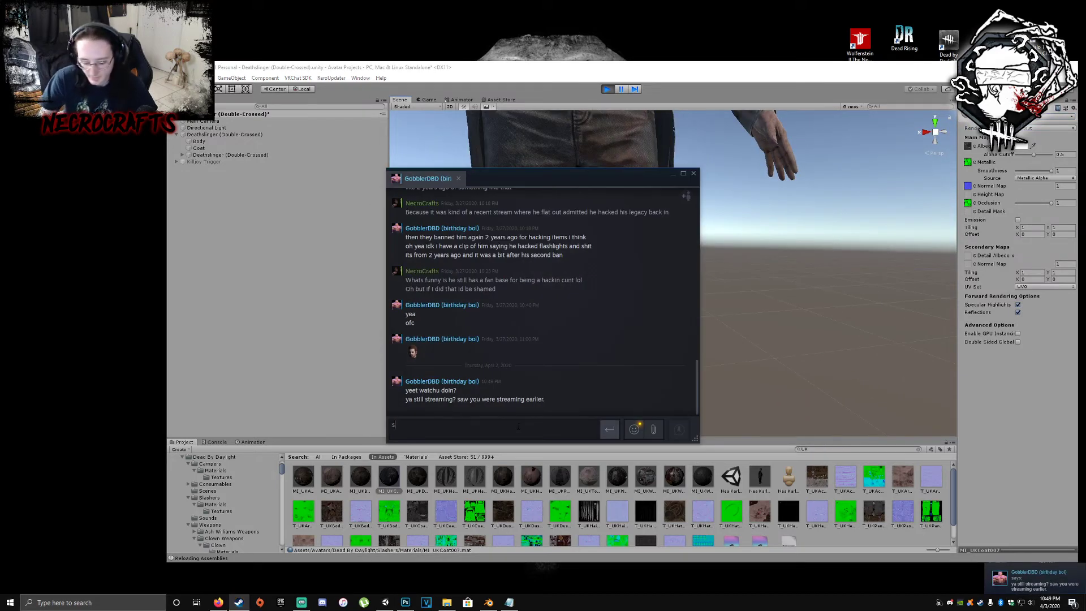
pyautogui.write('till am m')
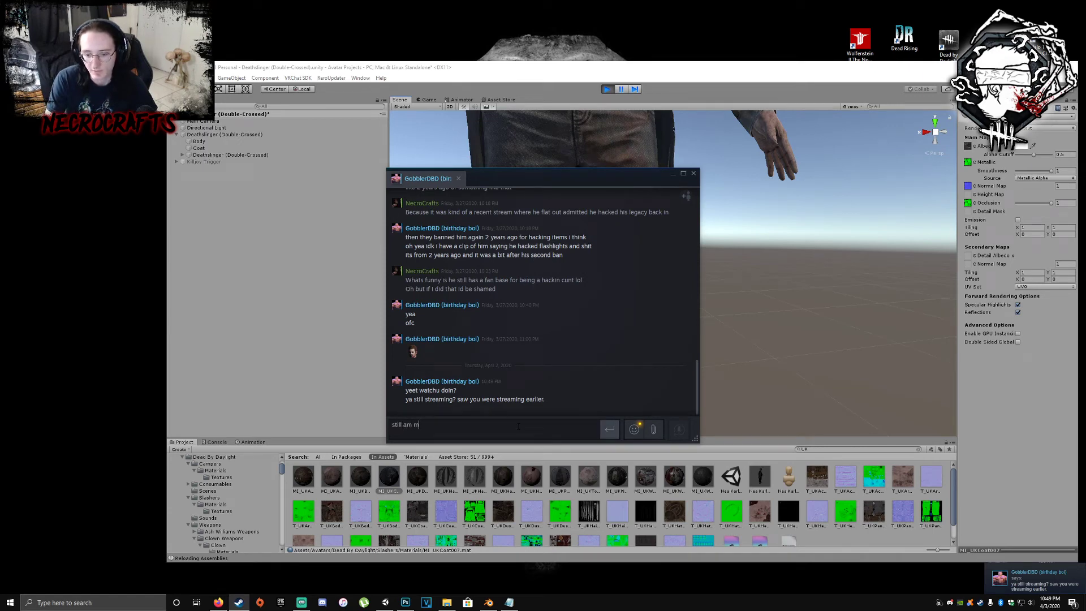
pyautogui.moveTo(531, 182); pyautogui.dragTo(610, 333)
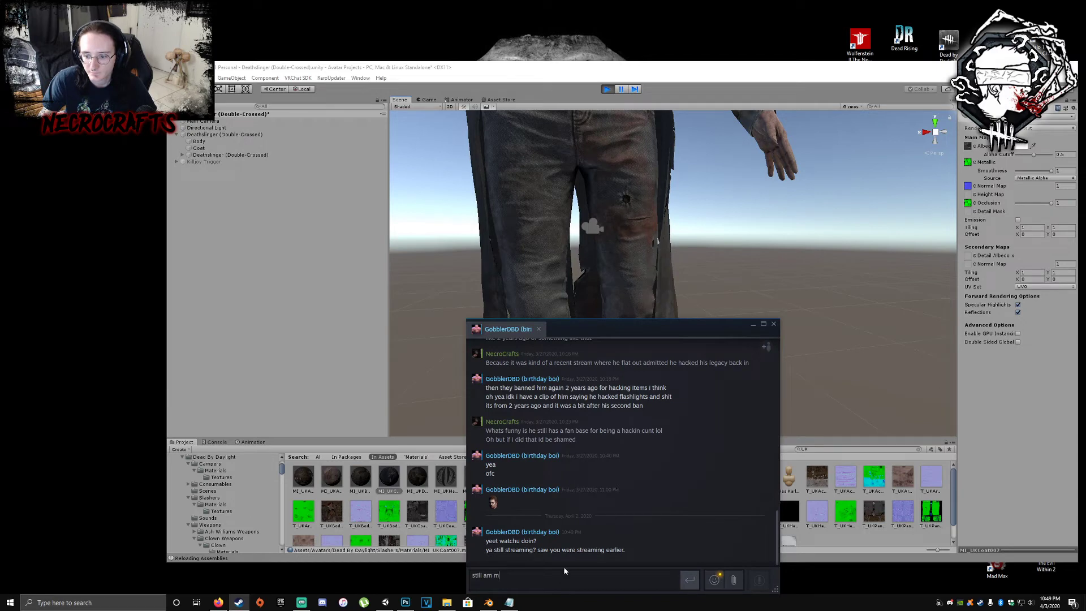
pyautogui.write('m m')
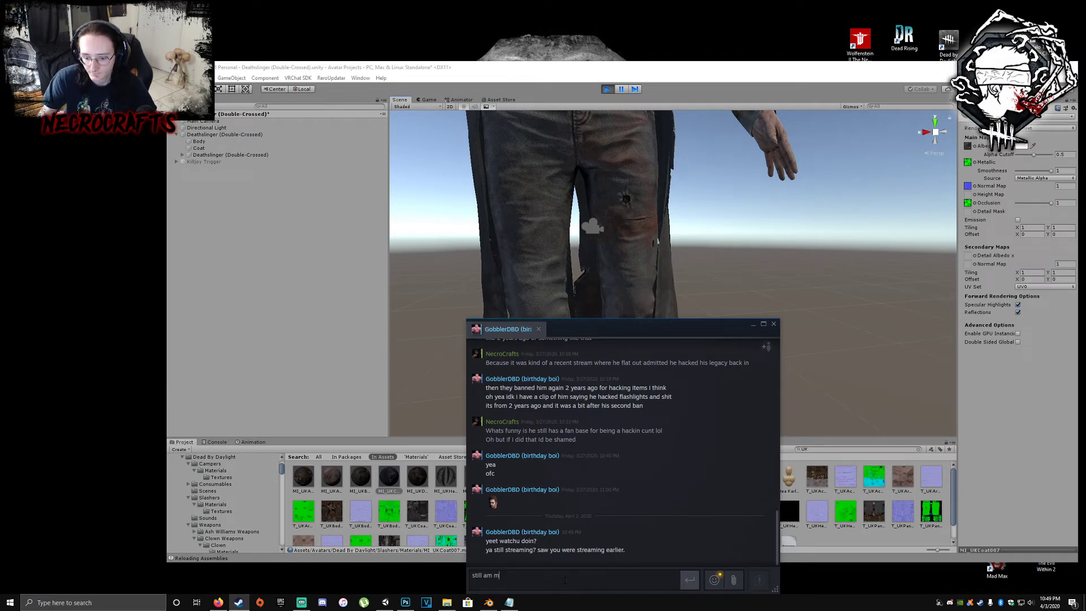
pyautogui.write('y boi')
pyautogui.press('Return')
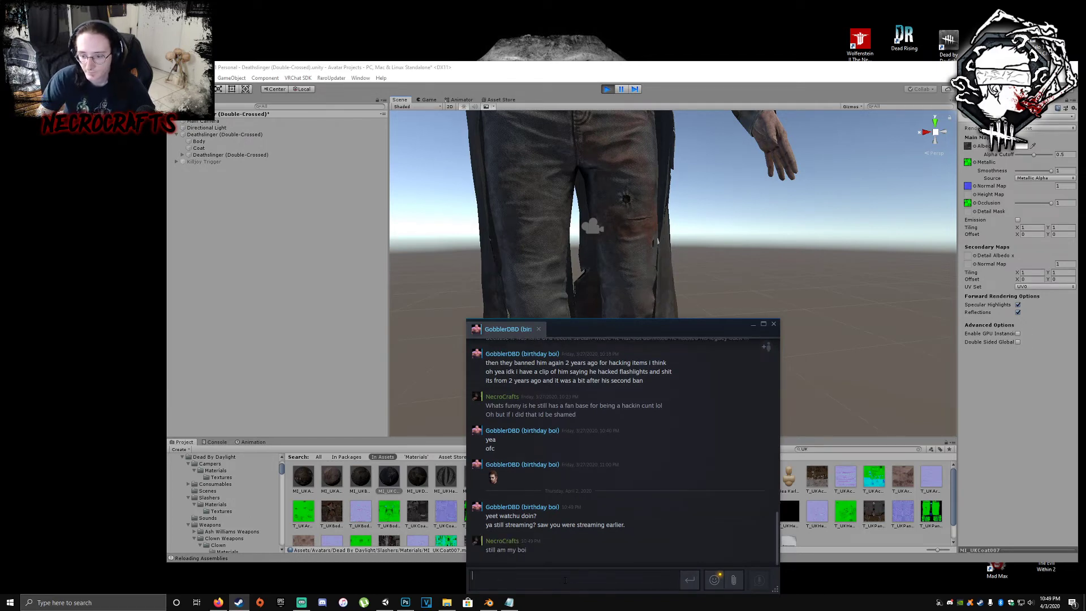
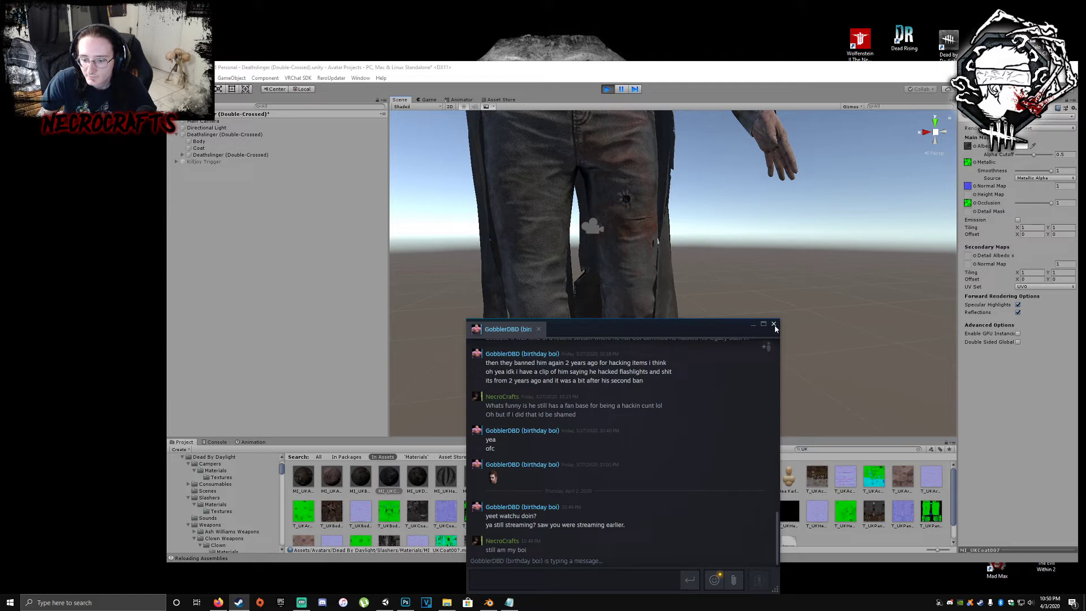
pyautogui.click(753, 324)
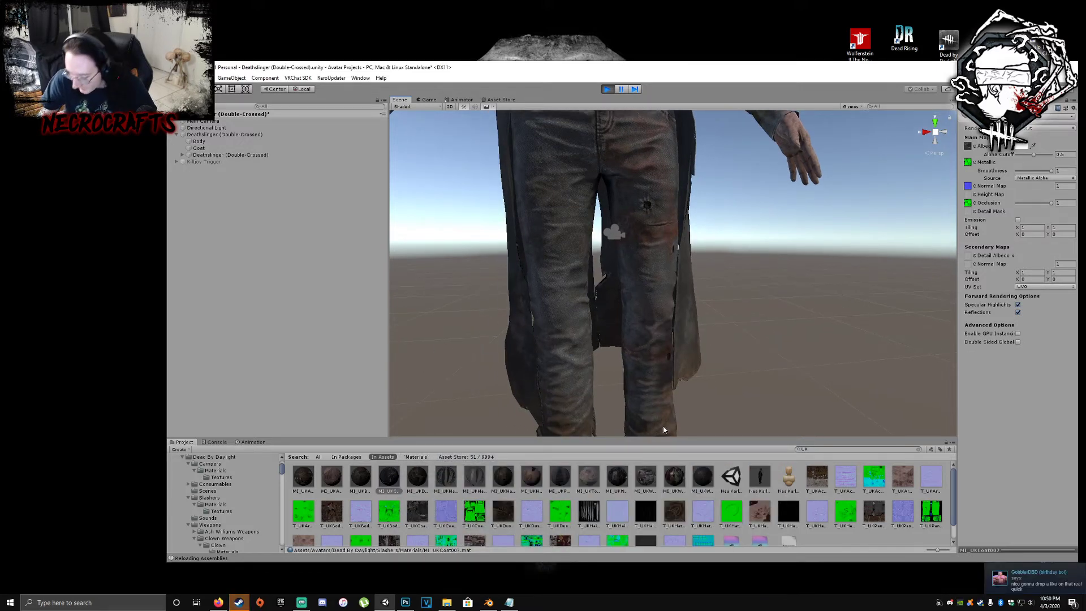
# - Read the incoming Steam chat message, minimise the chat window, and view the avatar from the front
pyautogui.click(239, 602)
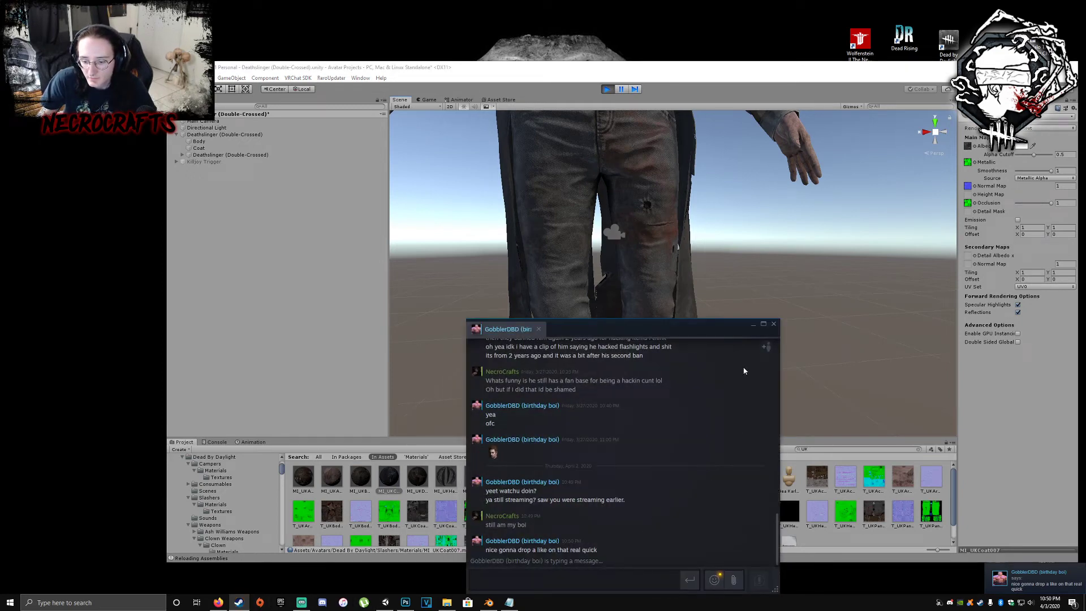
pyautogui.click(752, 326)
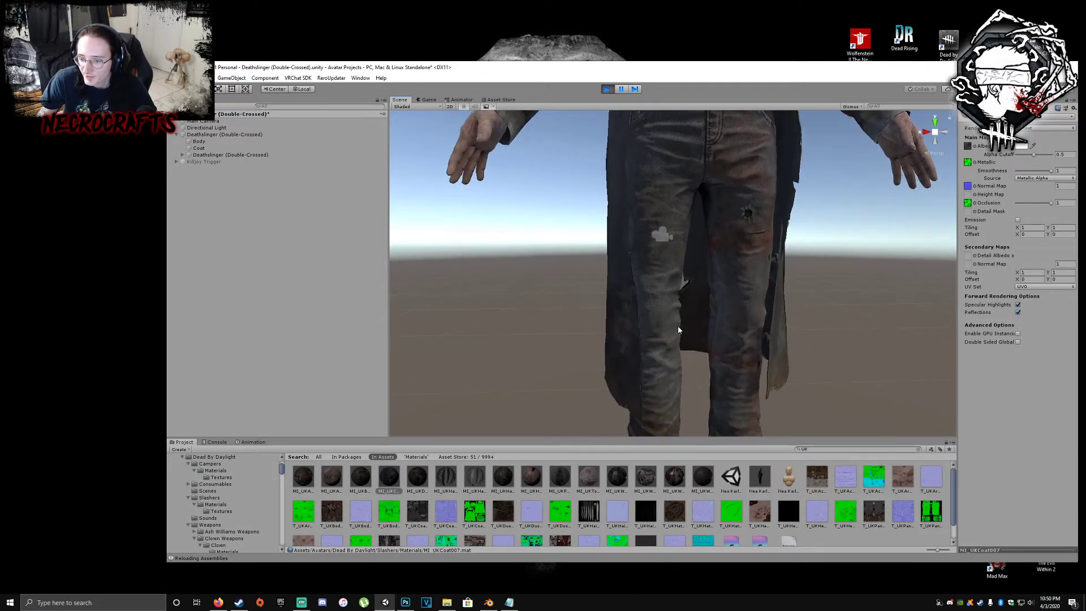
pyautogui.moveTo(768, 322); pyautogui.dragTo(668, 332, button='middle')
pyautogui.scroll(-6, 667, 332)
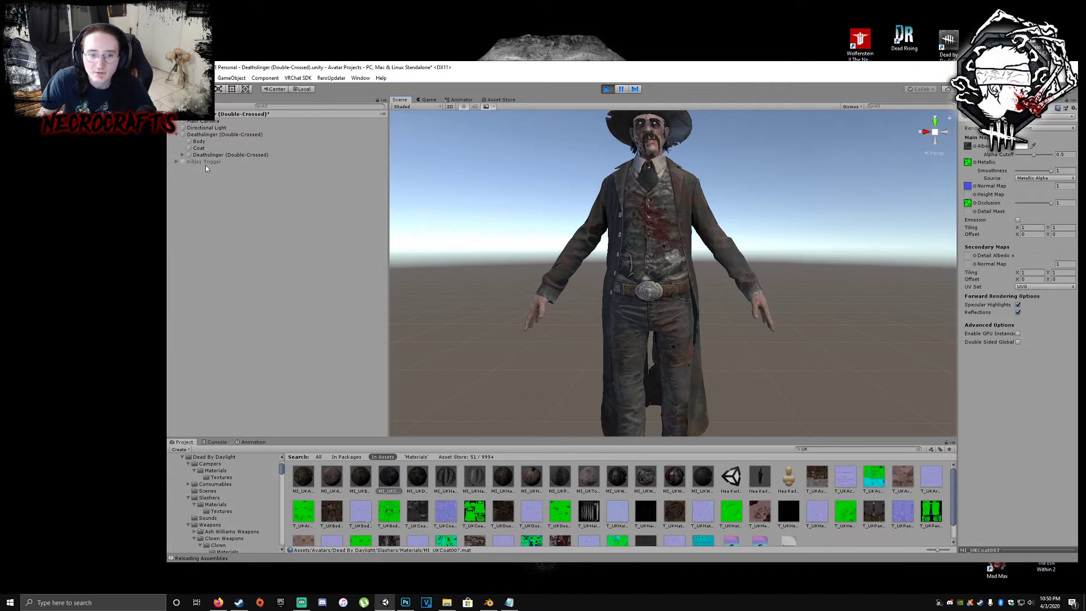
# - Review the Coat object's Cloth settings, exit play mode, and select the MI_UKCoat007 material
pyautogui.click(226, 134)
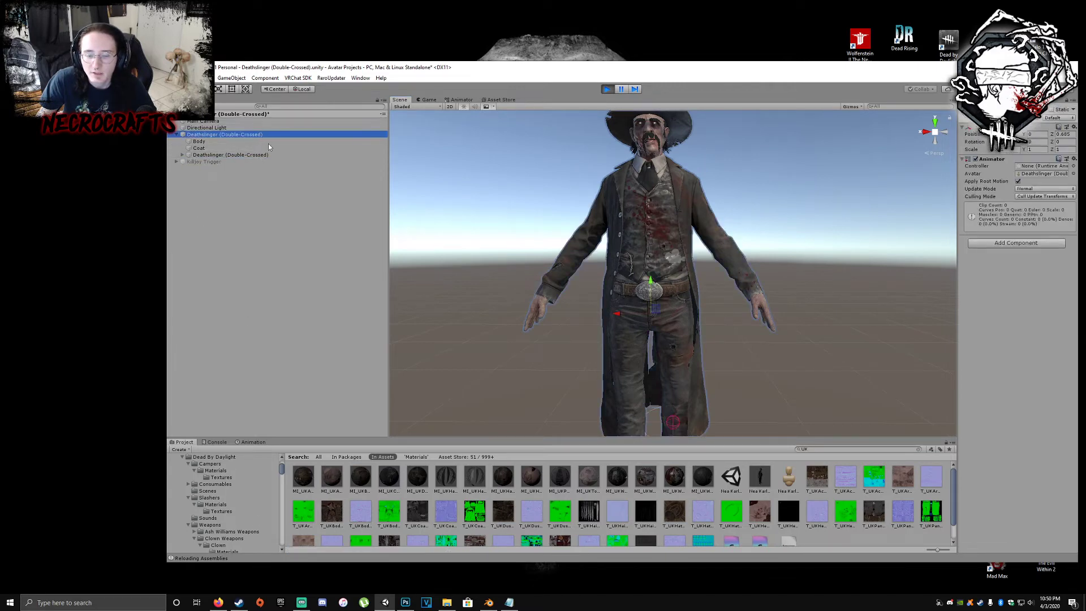
pyautogui.click(217, 149)
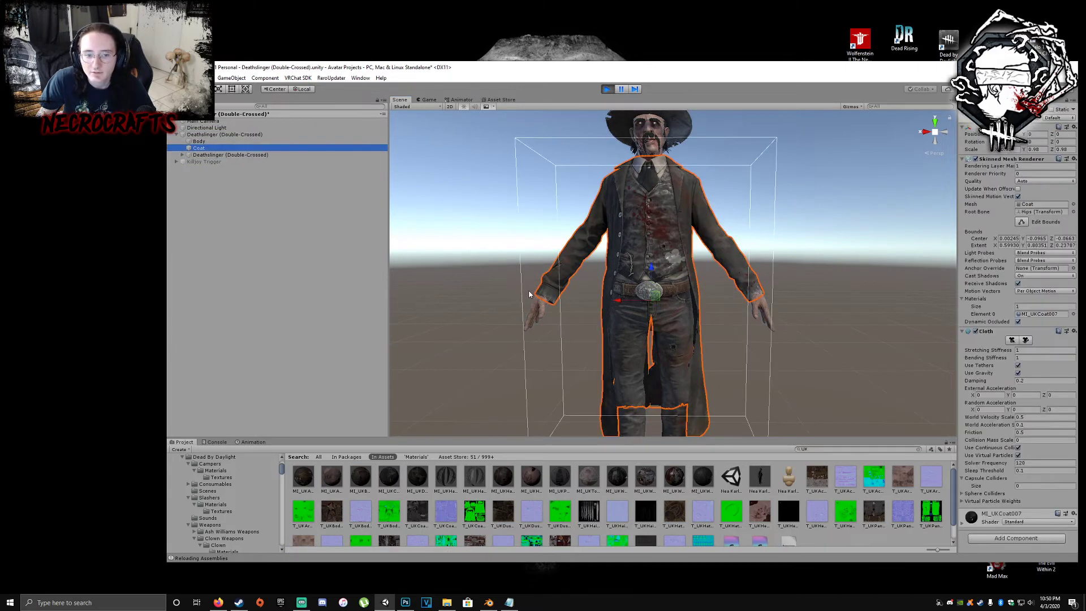
pyautogui.keyDown('alt'); pyautogui.moveTo(654, 333); pyautogui.dragTo(698, 346); pyautogui.keyUp('alt')
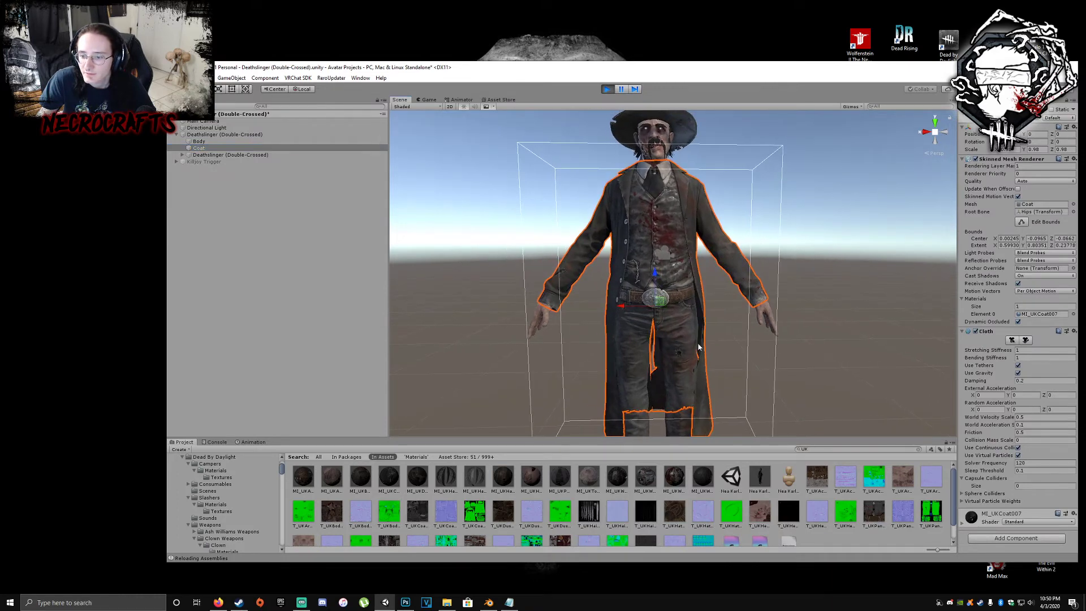
pyautogui.keyDown('alt'); pyautogui.moveTo(818, 257); pyautogui.dragTo(819, 271); pyautogui.keyUp('alt')
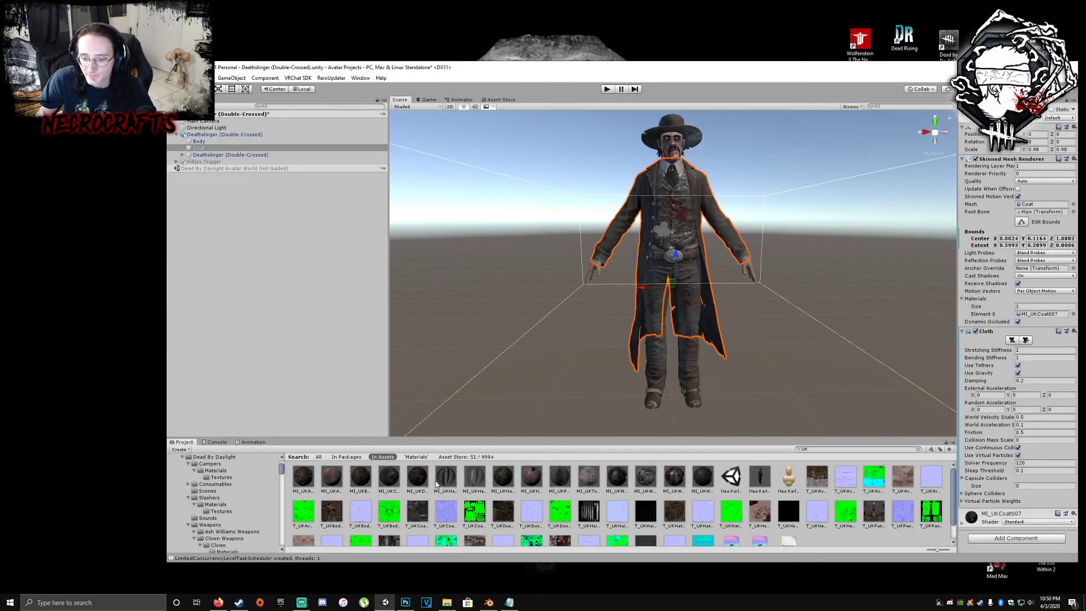
pyautogui.click(396, 478)
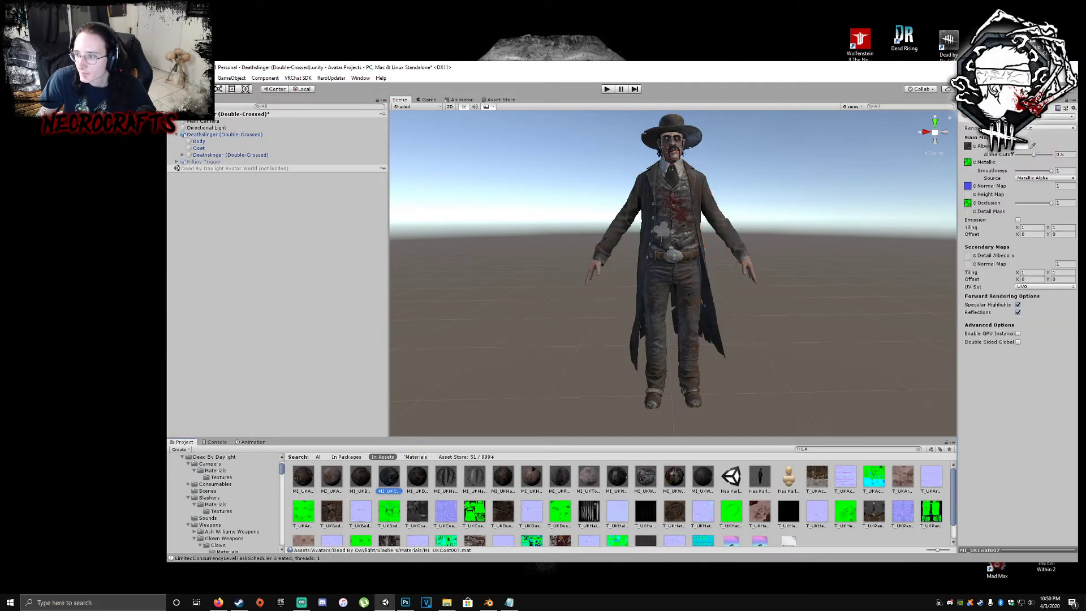
pyautogui.keyDown('alt'); pyautogui.moveTo(676, 332); pyautogui.dragTo(646, 319); pyautogui.keyUp('alt')
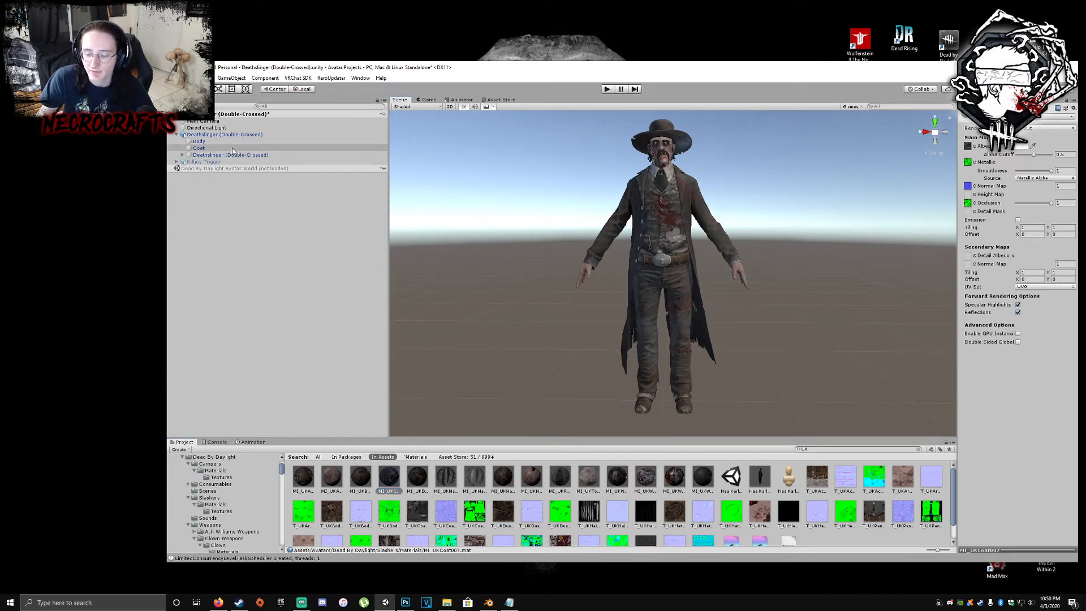
# - Expand the avatar's armature and load the Deathslinger scene from the Scenes folder alongside the current scene
pyautogui.click(222, 155)
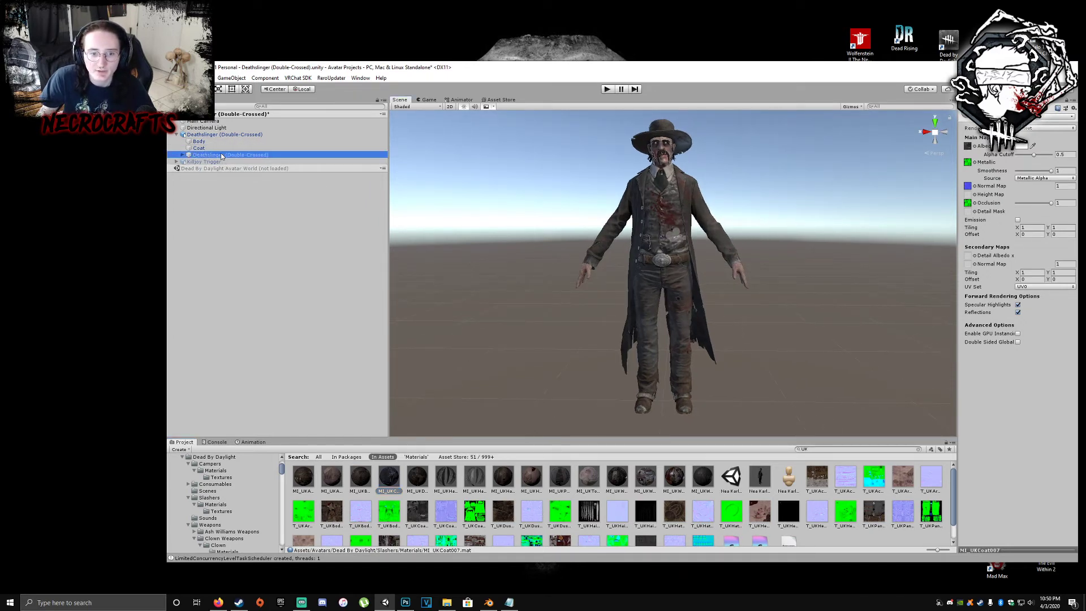
pyautogui.click(181, 156)
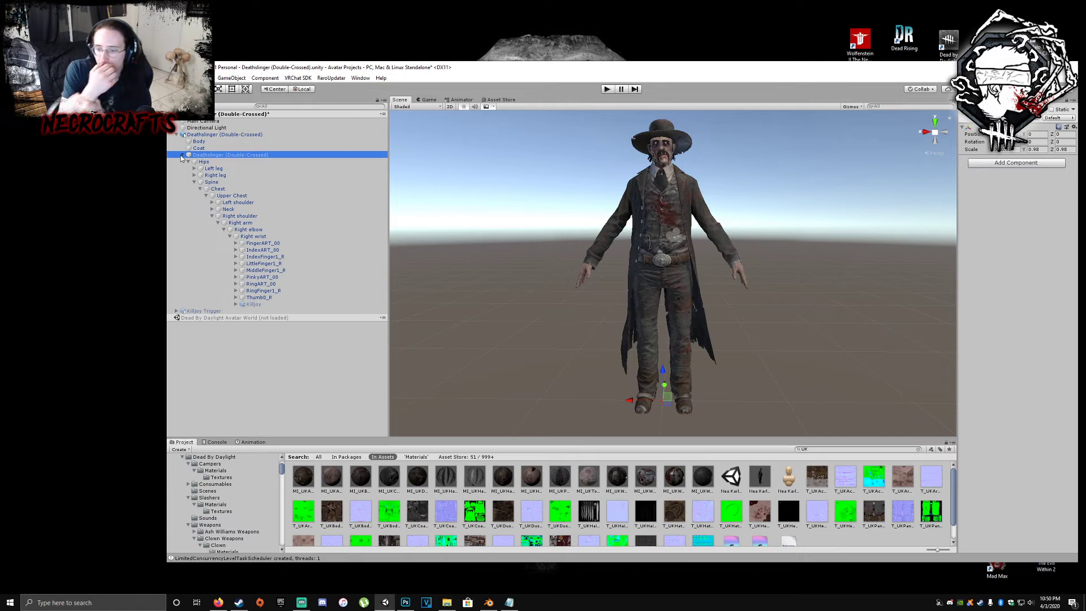
pyautogui.click(207, 491)
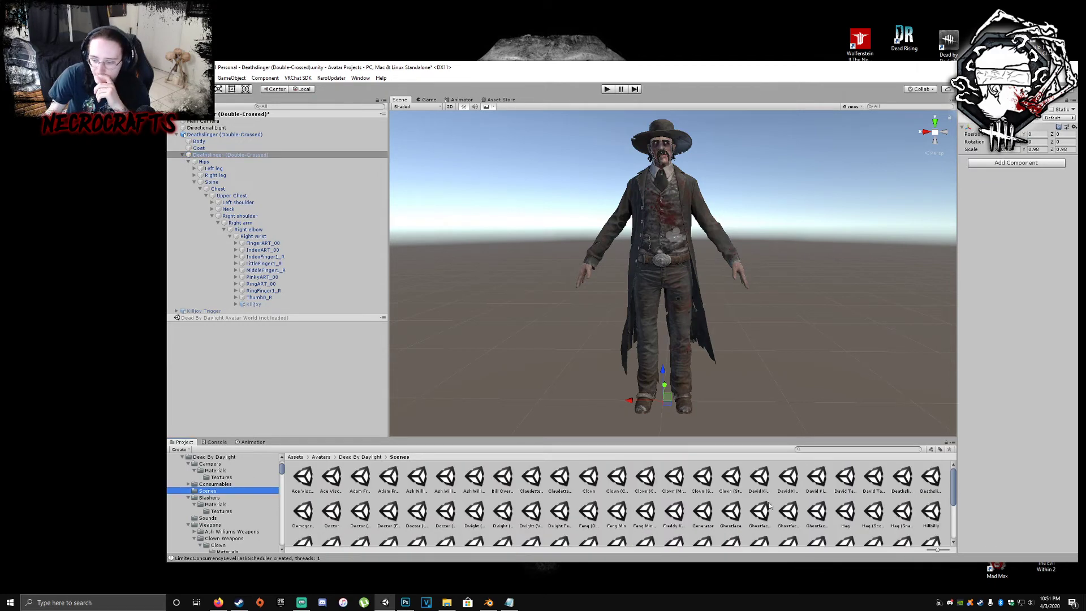
pyautogui.moveTo(905, 478); pyautogui.dragTo(239, 408)
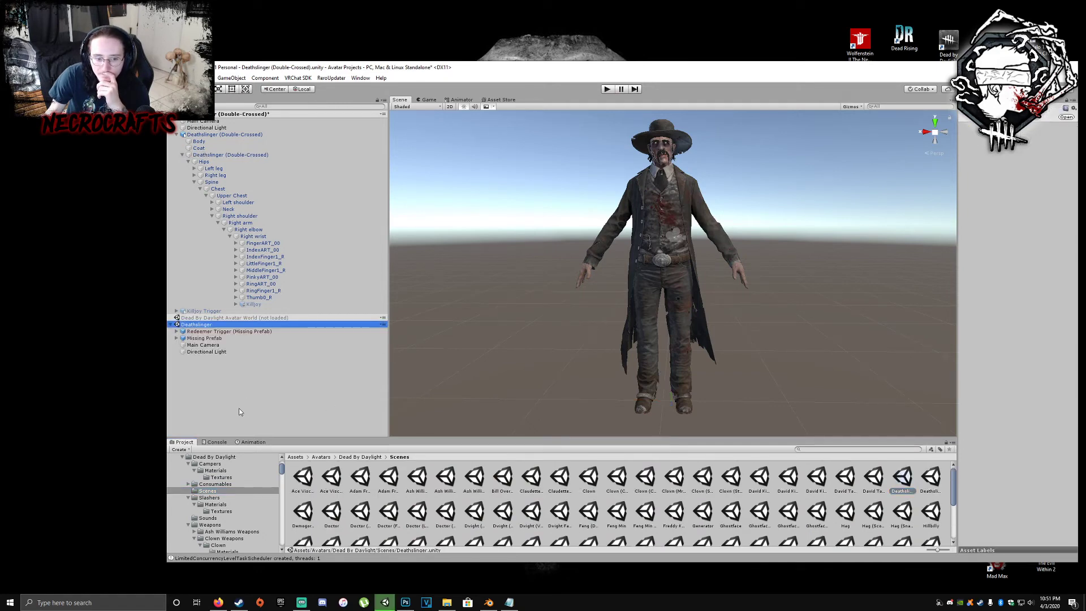
# - Expand the Redeemer Trigger and the Missing Prefab avatar in the Deathslinger scene and check their child objects
pyautogui.click(203, 331)
pyautogui.click(177, 331)
pyautogui.click(182, 338)
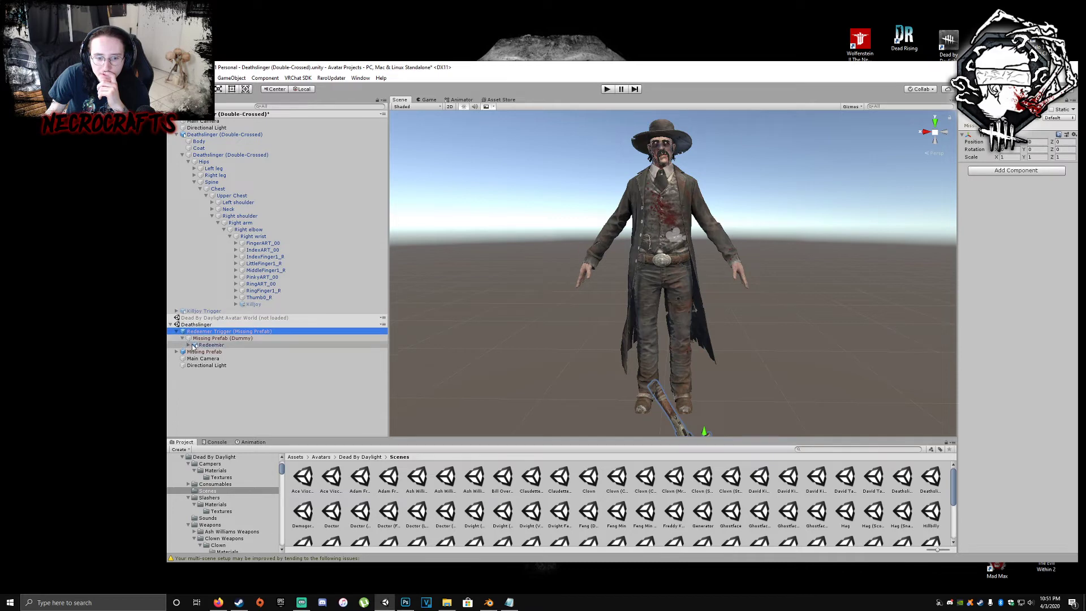
pyautogui.click(189, 345)
pyautogui.click(189, 345)
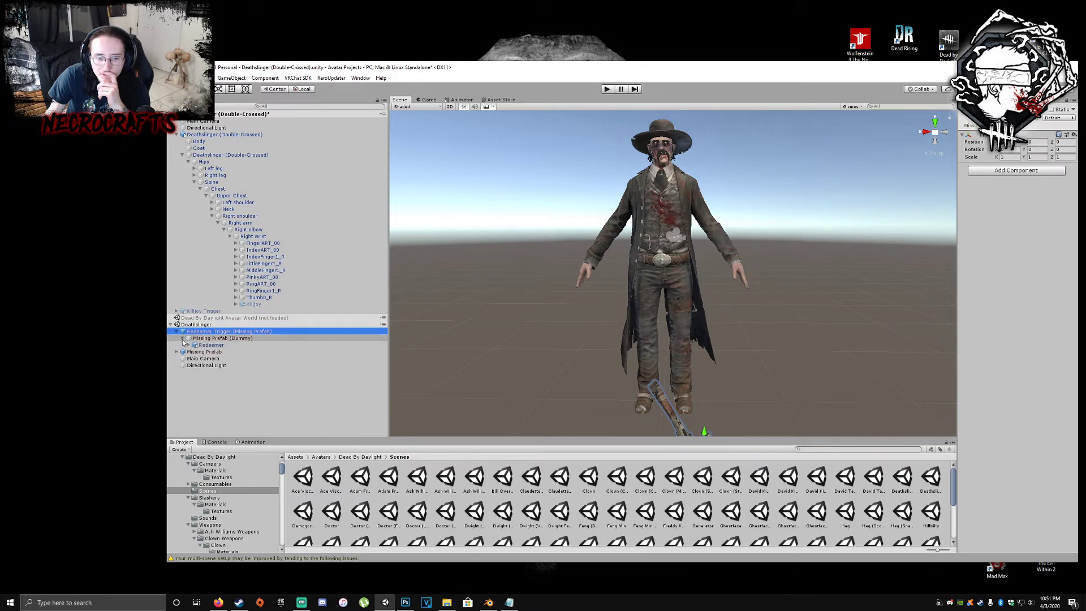
pyautogui.click(177, 351)
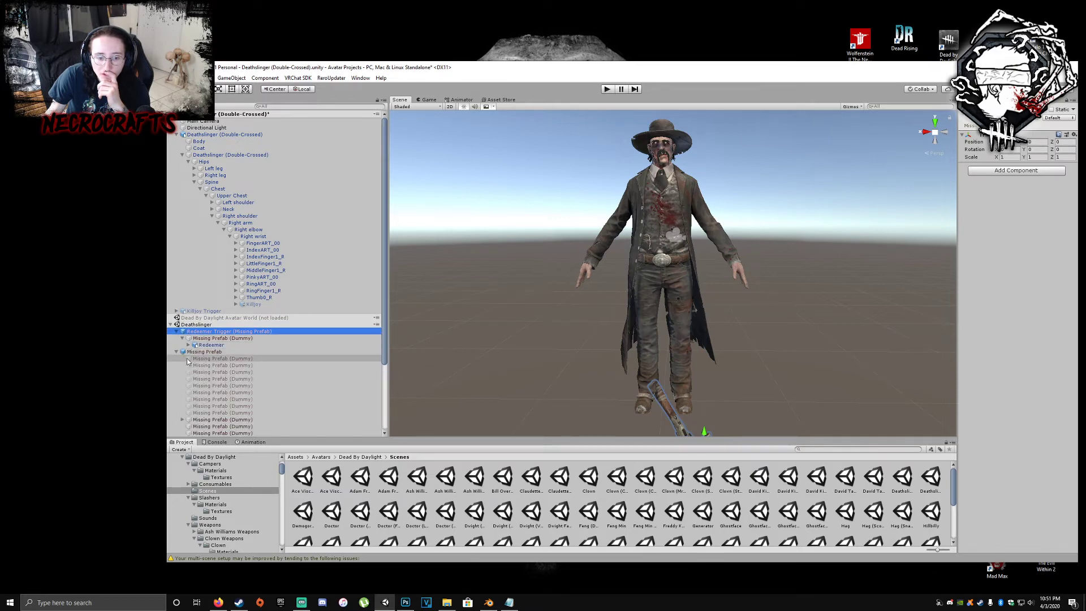
pyautogui.click(225, 366)
pyautogui.click(242, 420)
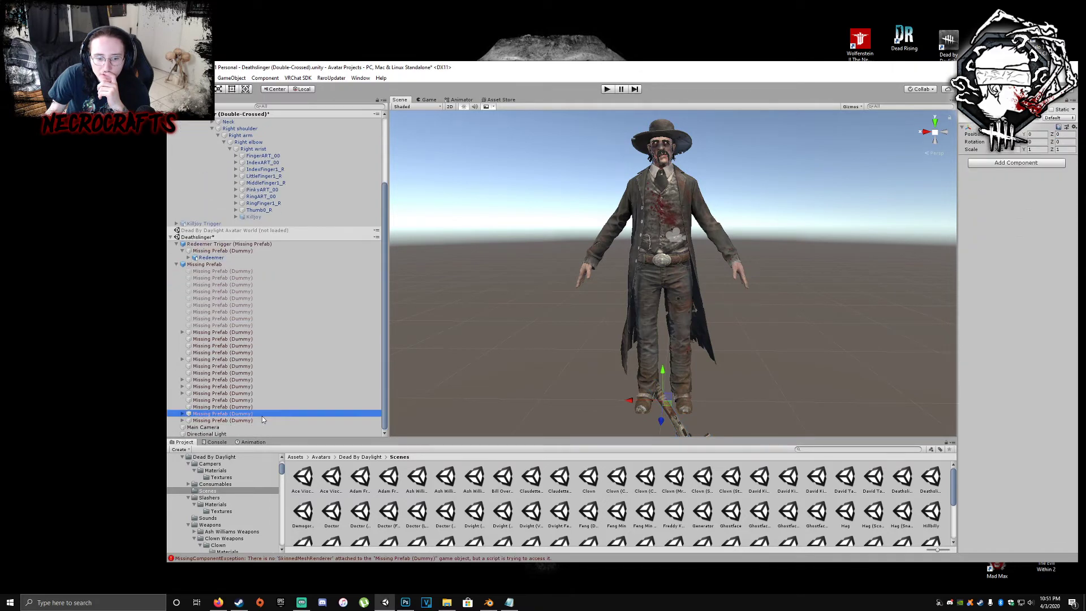
# - Expand the Missing Prefab child that holds the KneeR Cap collider
pyautogui.click(182, 414)
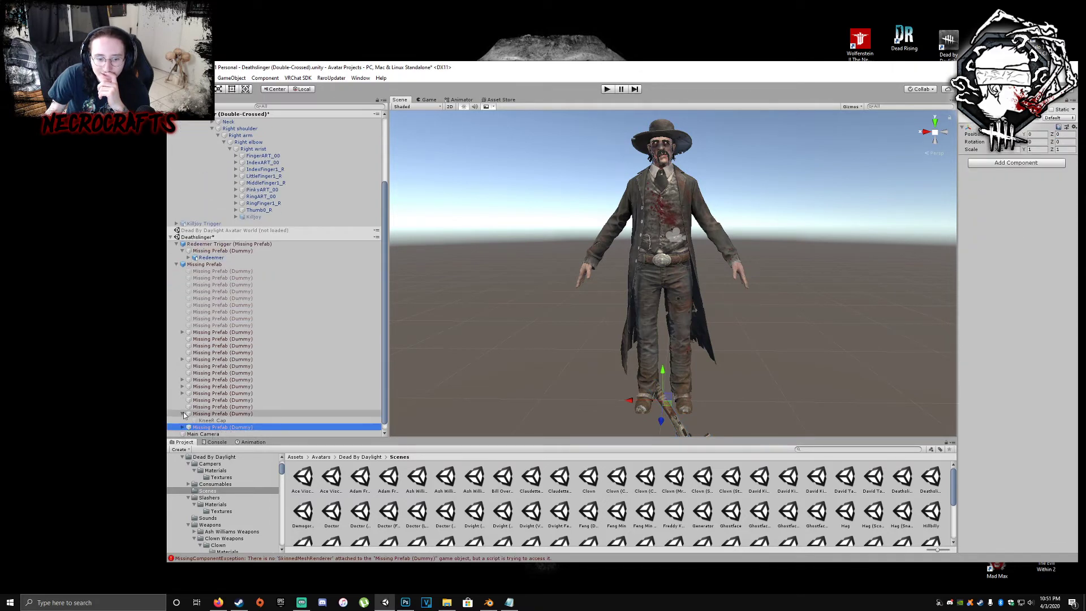
pyautogui.click(185, 414)
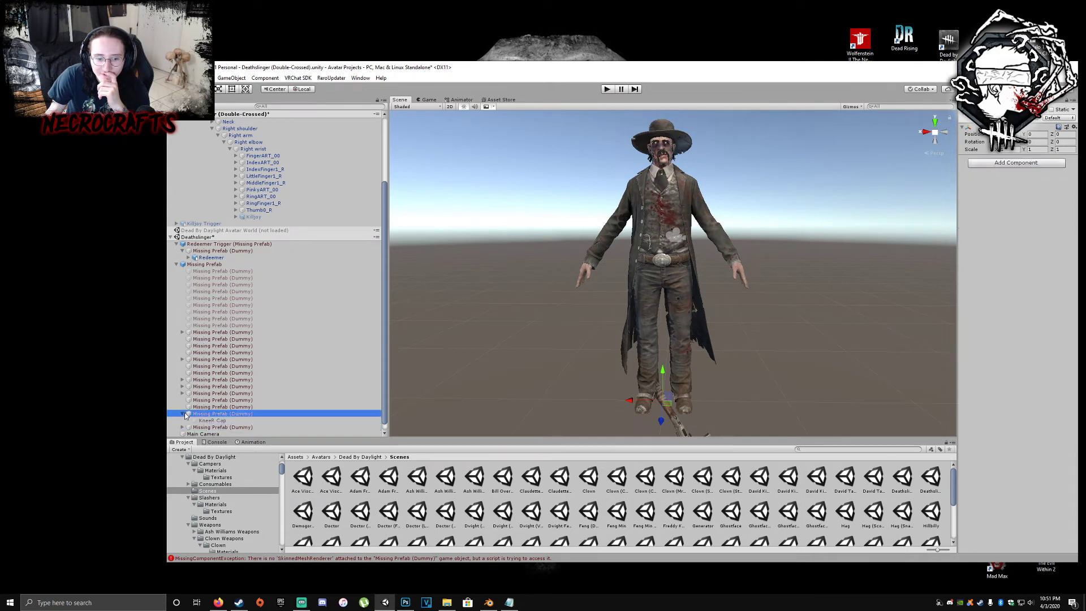
pyautogui.click(182, 414)
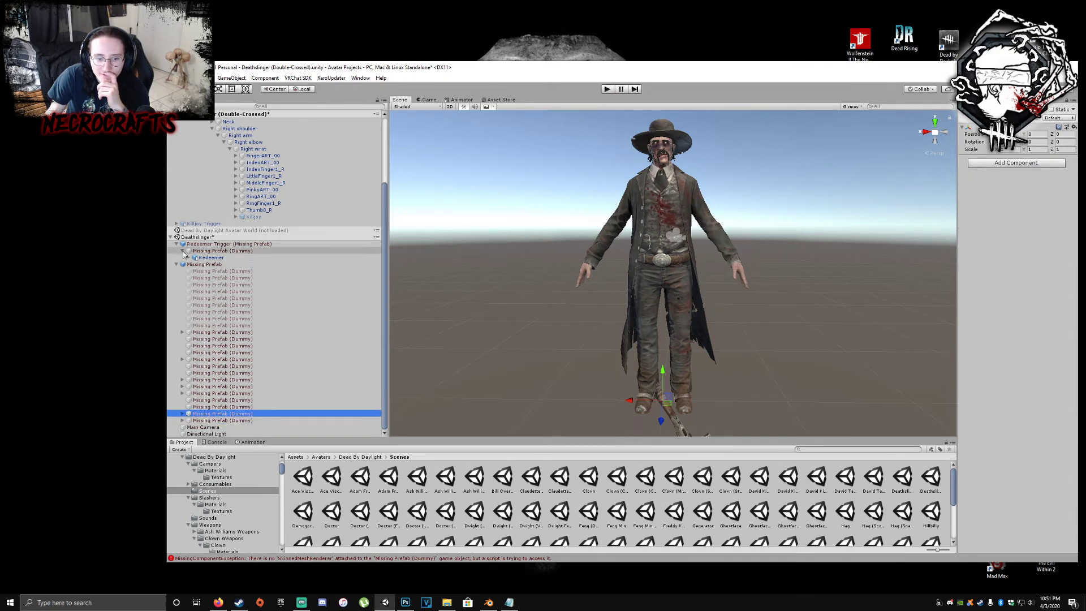
pyautogui.scroll(3, 185, 282)
pyautogui.scroll(-3, 185, 325)
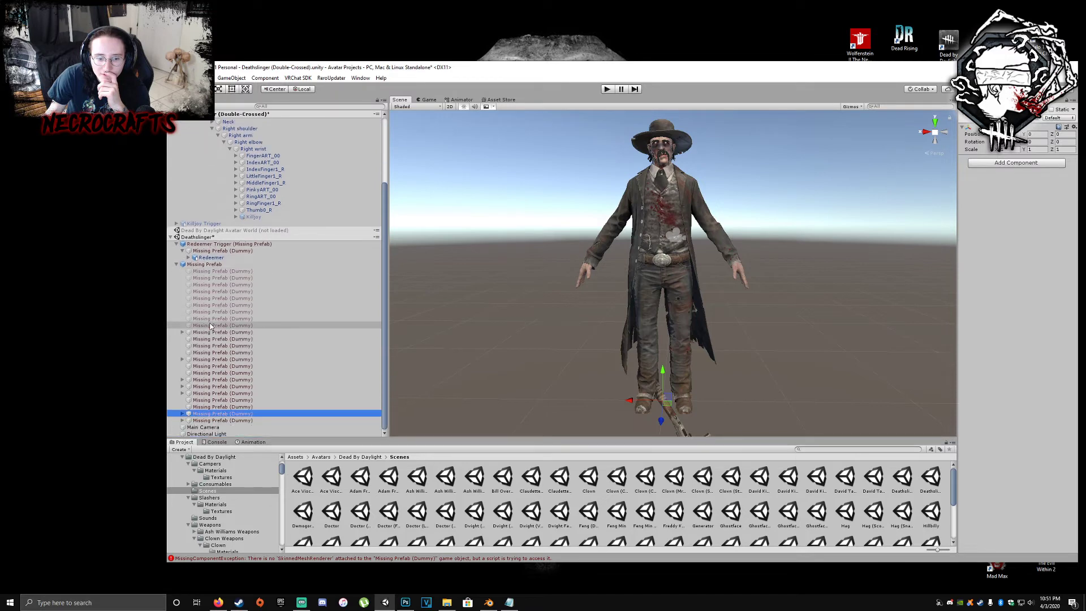
pyautogui.click(182, 414)
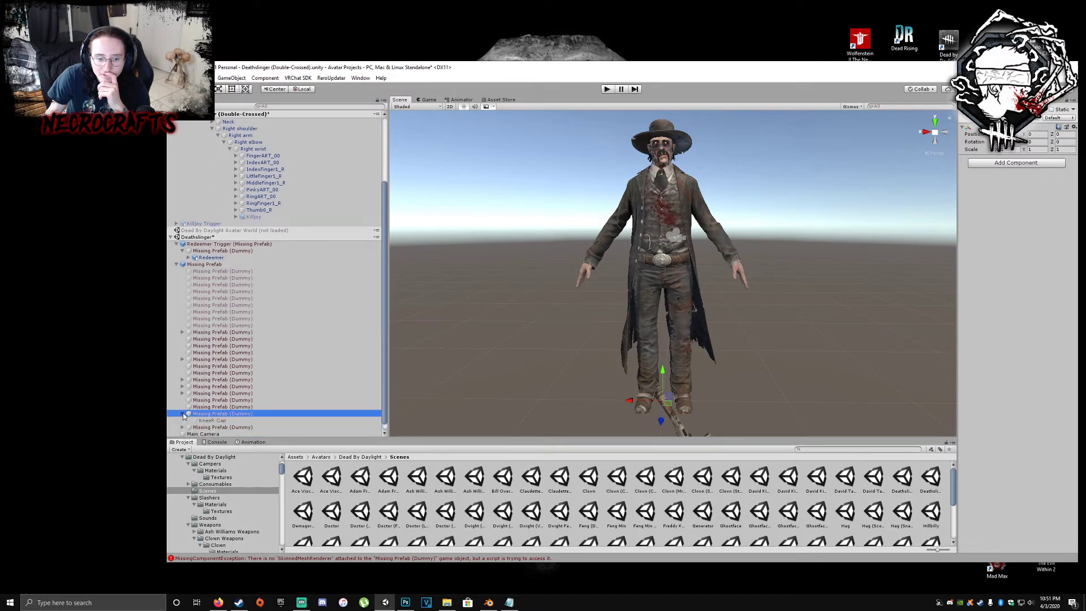
pyautogui.scroll(-1, 218, 423)
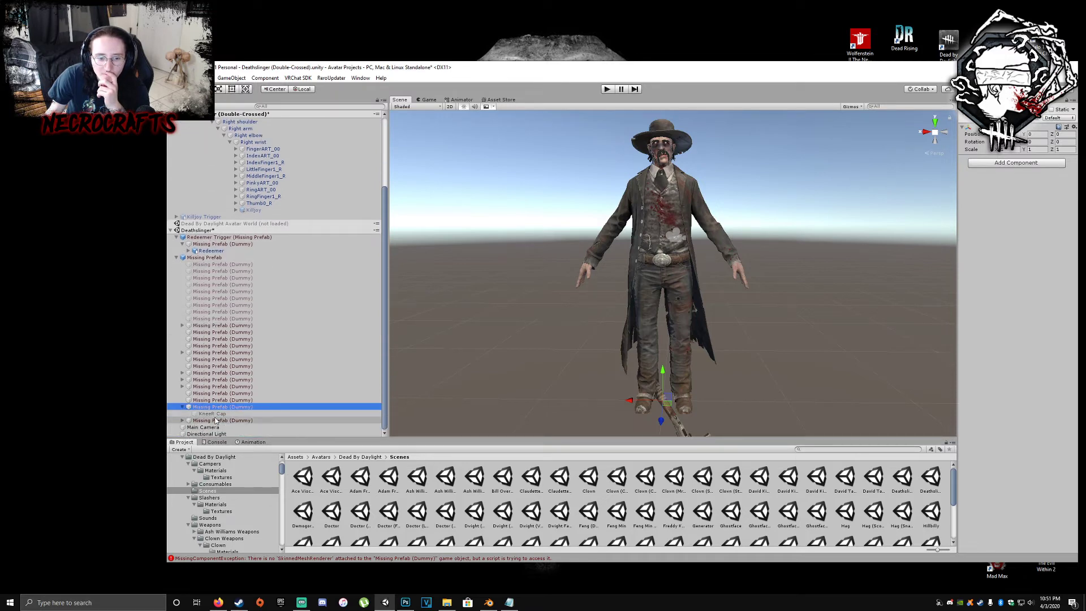
# - Expand the remaining Missing Prefab children holding the Torso, KneeL, LegR, LegL and Hip Cap colliders and the Redeemer
pyautogui.click(182, 387)
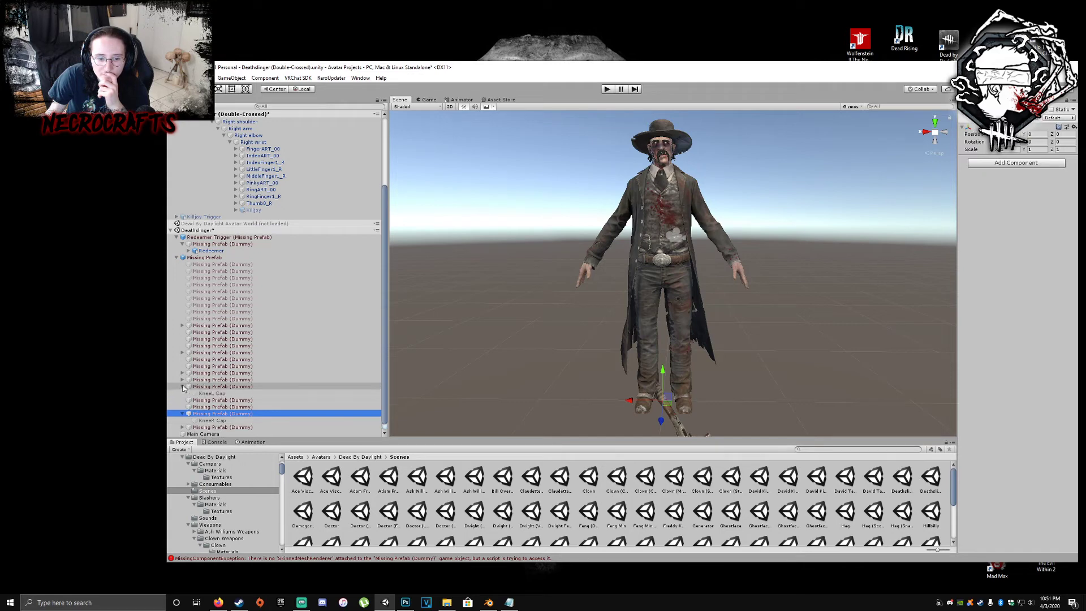
pyautogui.click(182, 380)
pyautogui.click(182, 373)
pyautogui.click(182, 352)
pyautogui.click(182, 325)
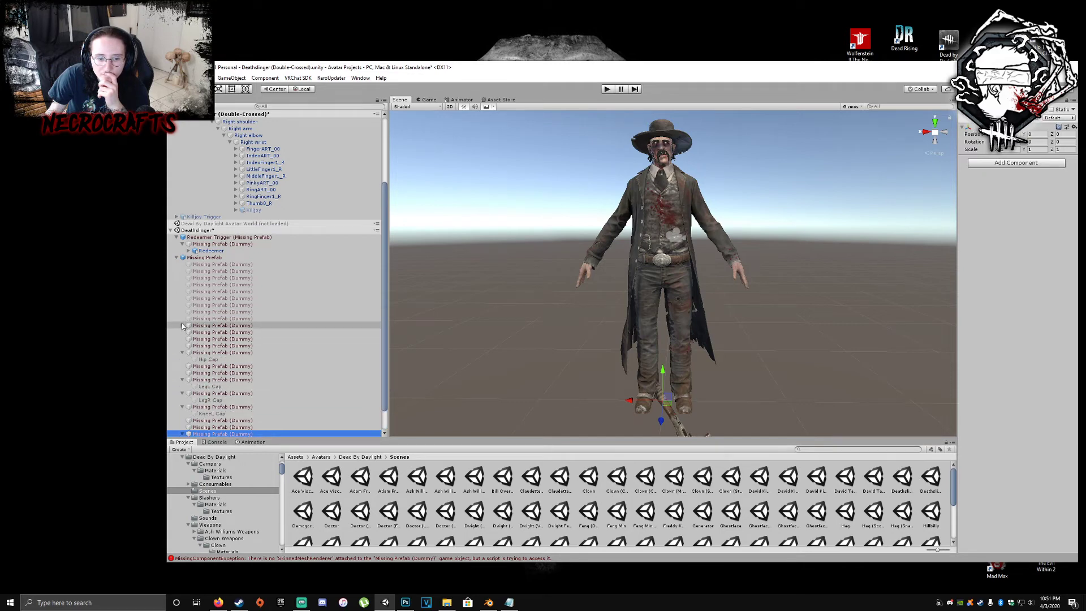
pyautogui.scroll(-3, 186, 339)
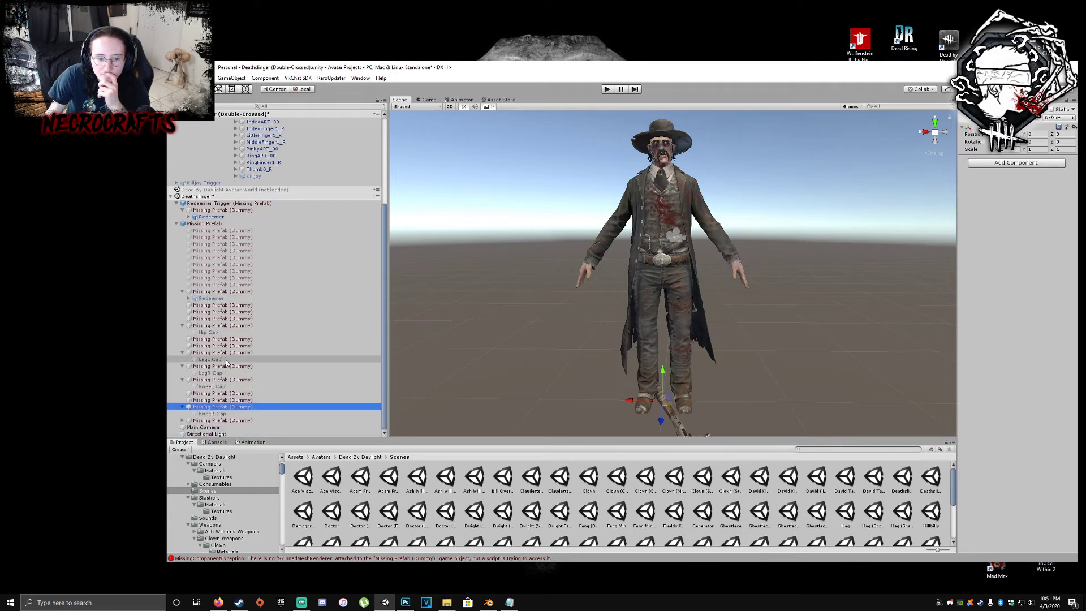
pyautogui.click(182, 420)
# - Move the Torso, KneeR, KneeL, LegR, LegL and Hip Cap colliders from the Deathslinger scene into the Deathslinger (Double-Crossed) scene
pyautogui.click(210, 421)
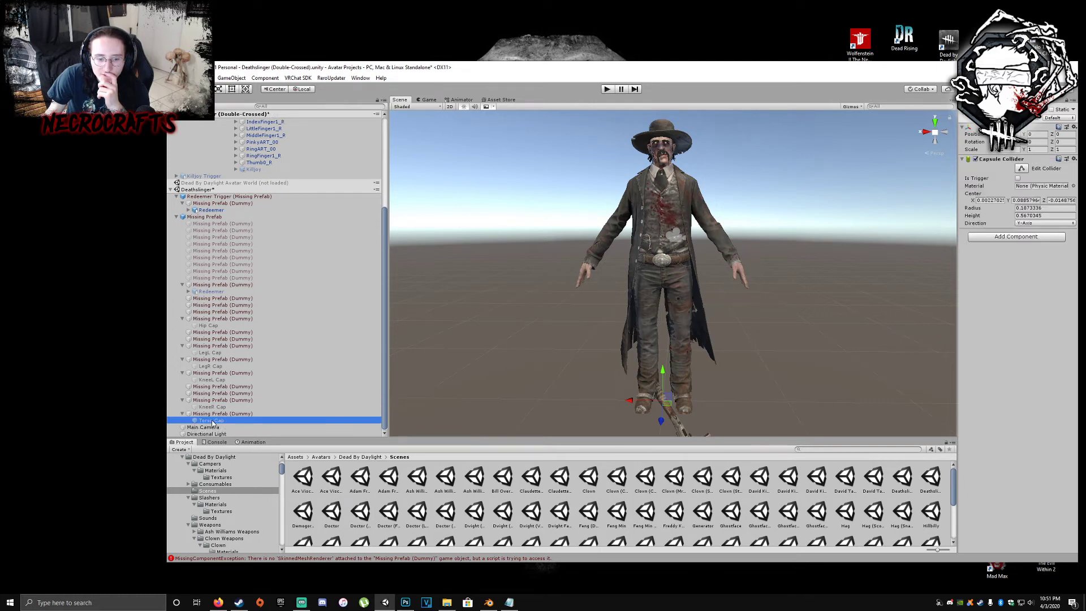
pyautogui.keyDown('ctrl'); pyautogui.click(207, 407); pyautogui.keyUp('ctrl')
pyautogui.keyDown('ctrl'); pyautogui.click(210, 380); pyautogui.keyUp('ctrl')
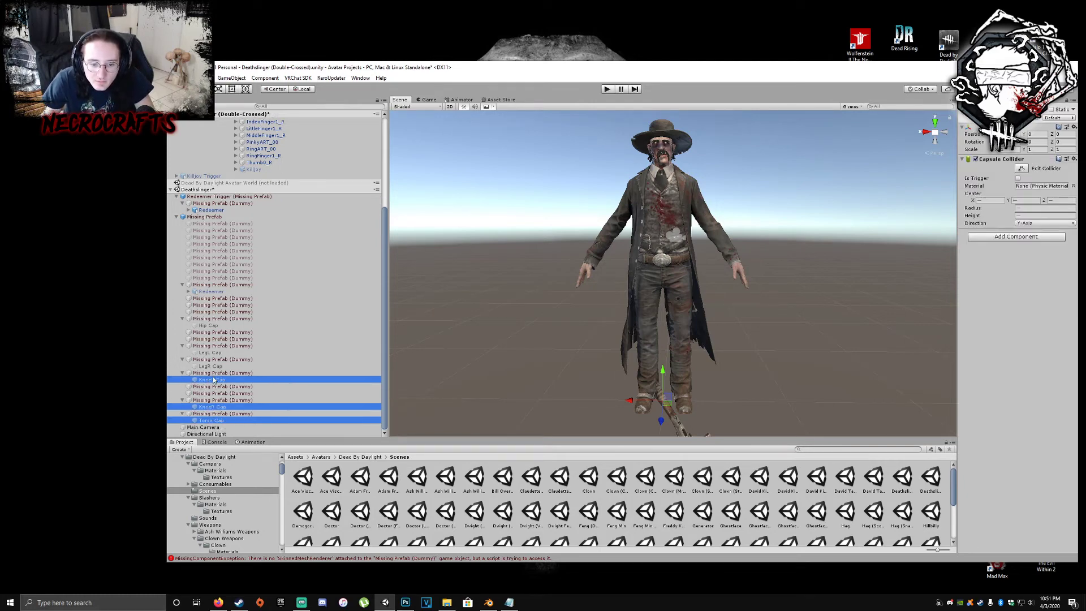
pyautogui.keyDown('ctrl'); pyautogui.click(214, 367); pyautogui.keyUp('ctrl')
pyautogui.keyDown('ctrl'); pyautogui.click(211, 352); pyautogui.keyUp('ctrl')
pyautogui.keyDown('ctrl'); pyautogui.click(212, 326); pyautogui.keyUp('ctrl')
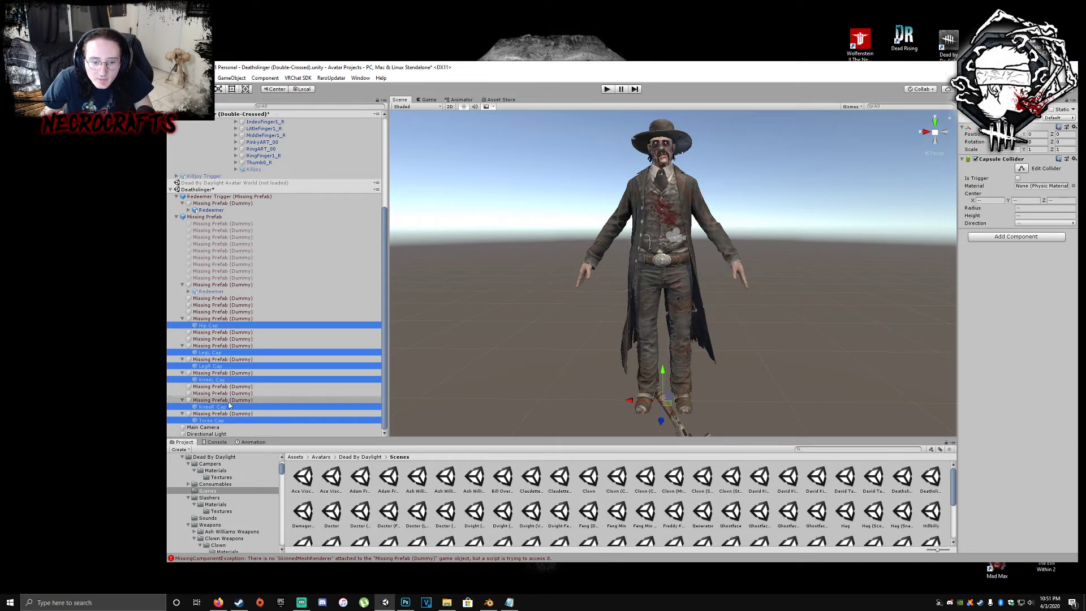
pyautogui.moveTo(229, 406); pyautogui.dragTo(247, 183)
pyautogui.scroll(5, 239, 290)
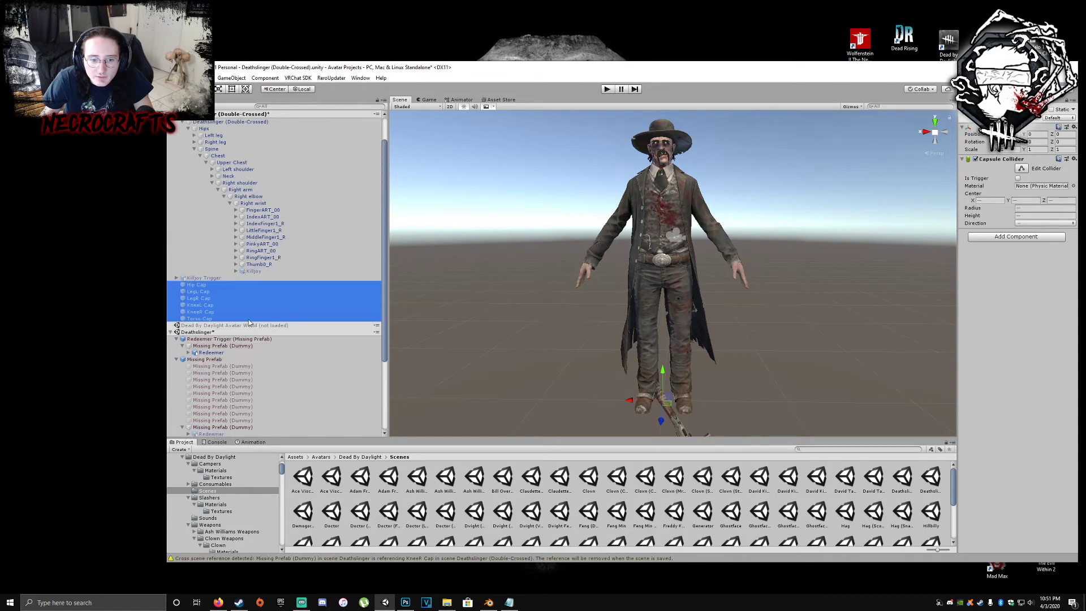
# - Try to move the Hip Cap collider directly under the Hips bone of the Deathslinger (Double-Crossed) avatar
pyautogui.click(193, 287)
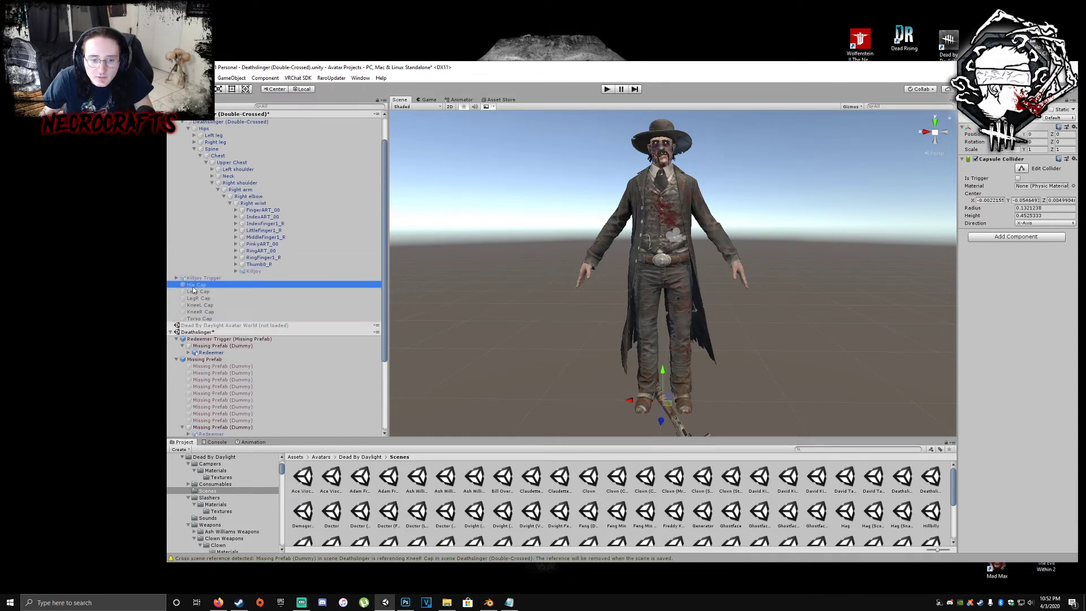
pyautogui.moveTo(193, 287); pyautogui.dragTo(226, 133)
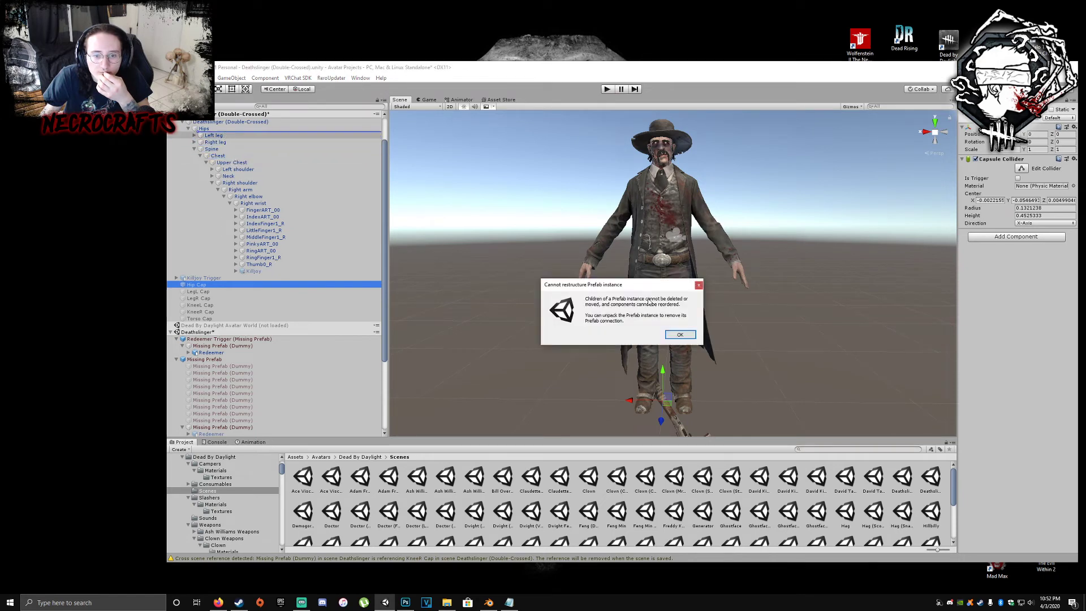
pyautogui.click(680, 335)
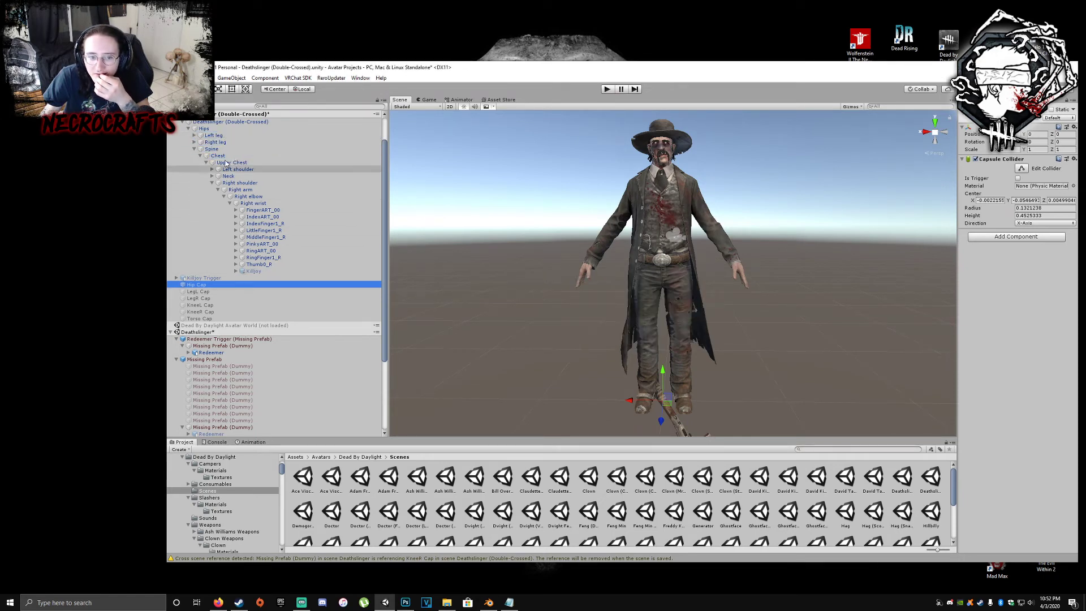
# - Place the Hip Cap collider under the Right wrist bone and try to move it from there to the Hips bone's children
pyautogui.click(202, 291)
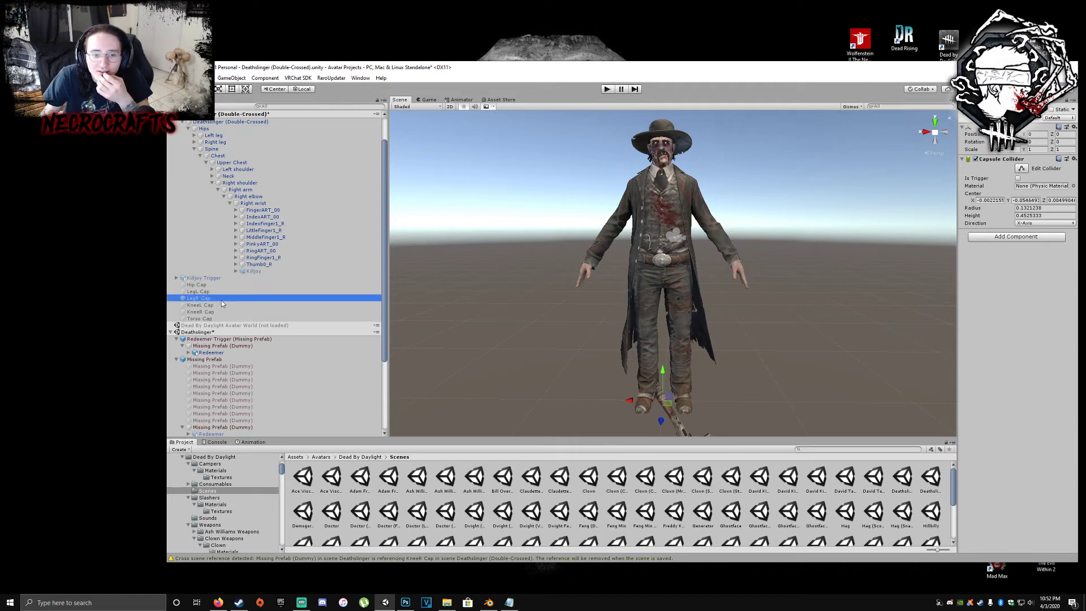
pyautogui.moveTo(201, 285); pyautogui.dragTo(207, 135)
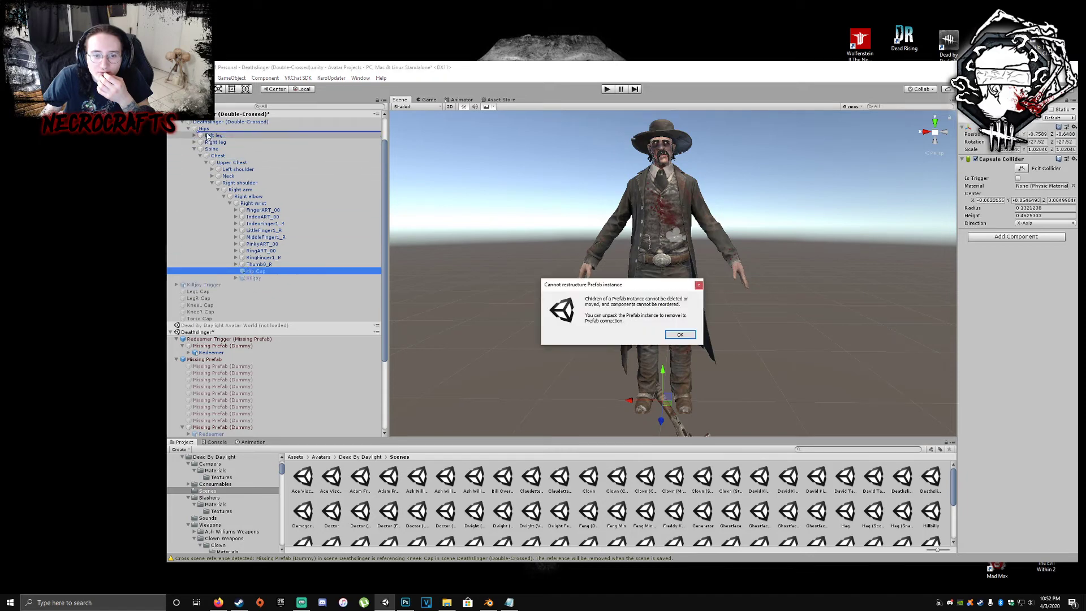
pyautogui.click(680, 335)
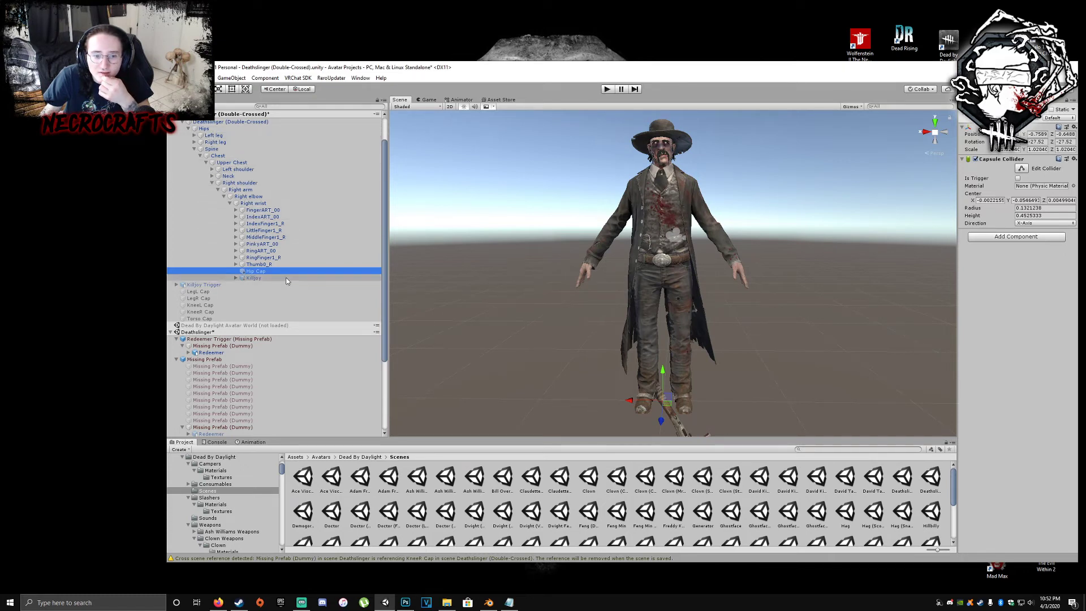
pyautogui.moveTo(260, 274); pyautogui.dragTo(223, 140)
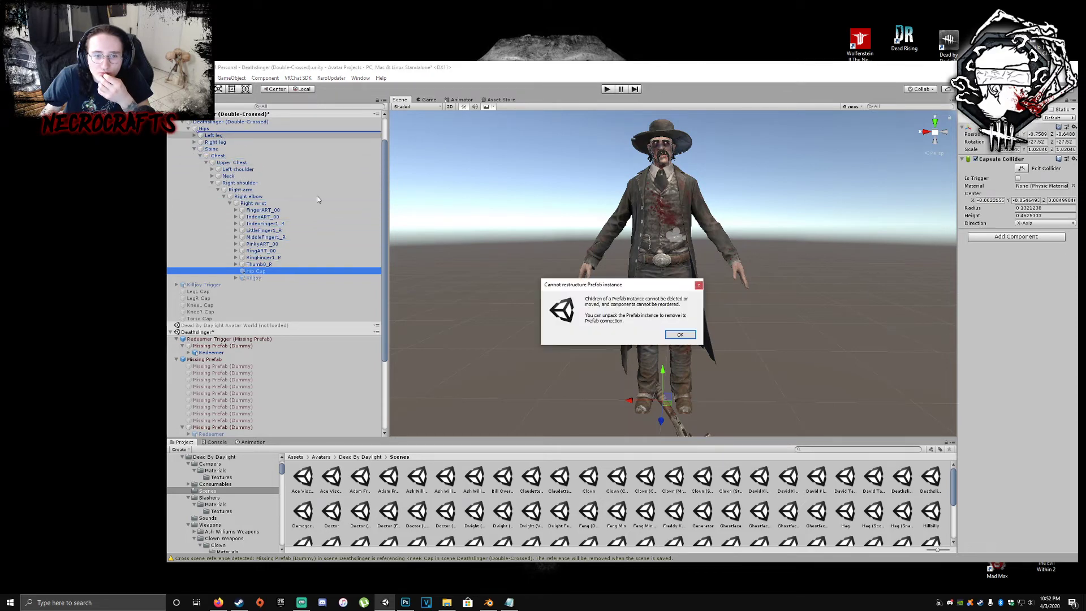
pyautogui.click(679, 335)
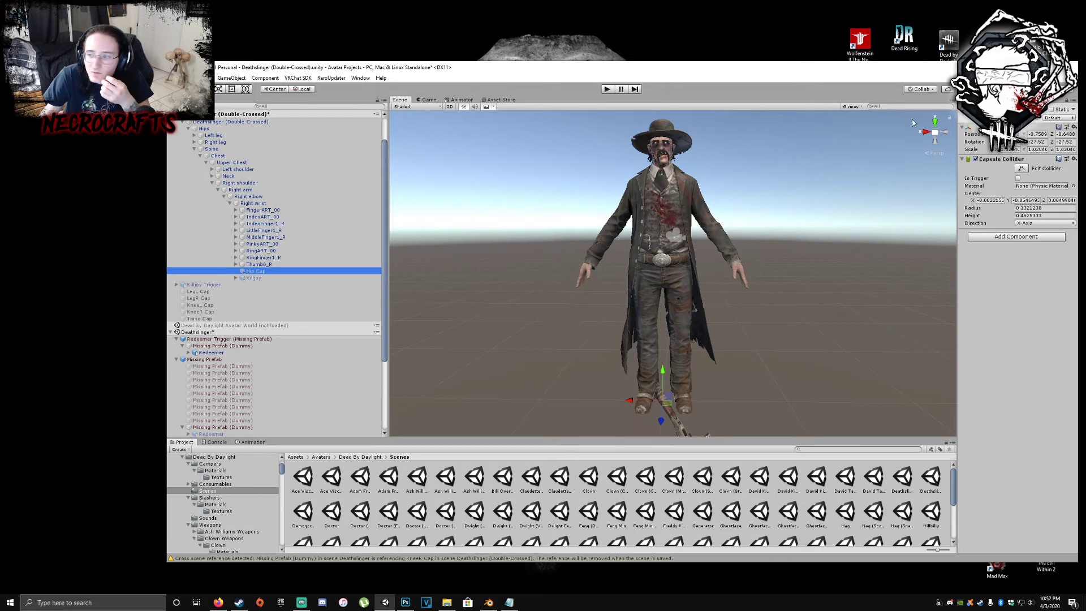
# - Activate the Hip Cap object and try again to move it from the Right wrist to the Hips and Chest bones
pyautogui.click(977, 109)
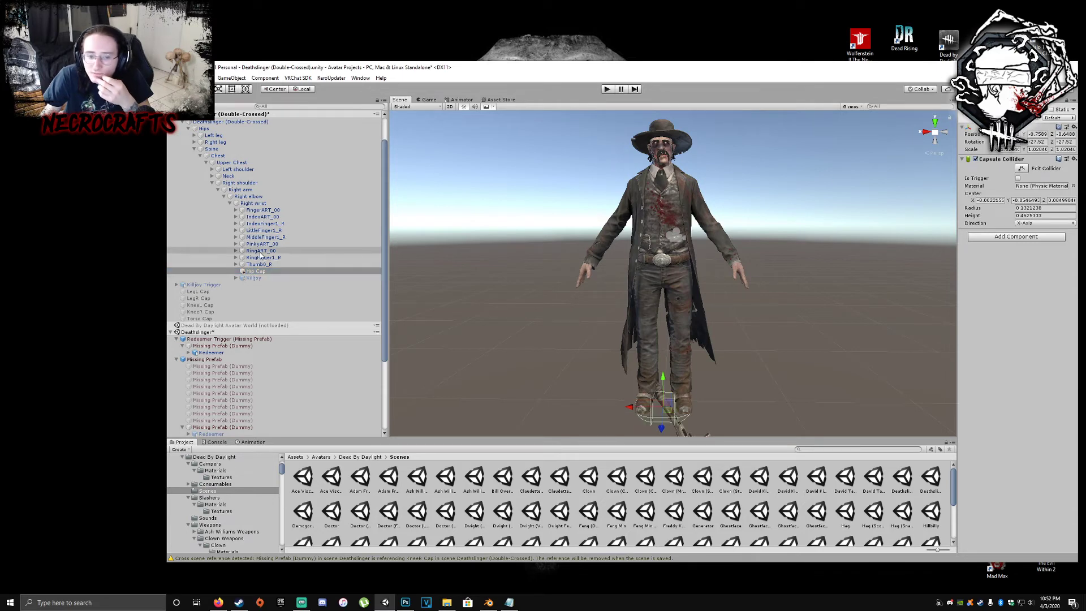
pyautogui.click(257, 273)
pyautogui.moveTo(256, 273); pyautogui.dragTo(217, 138)
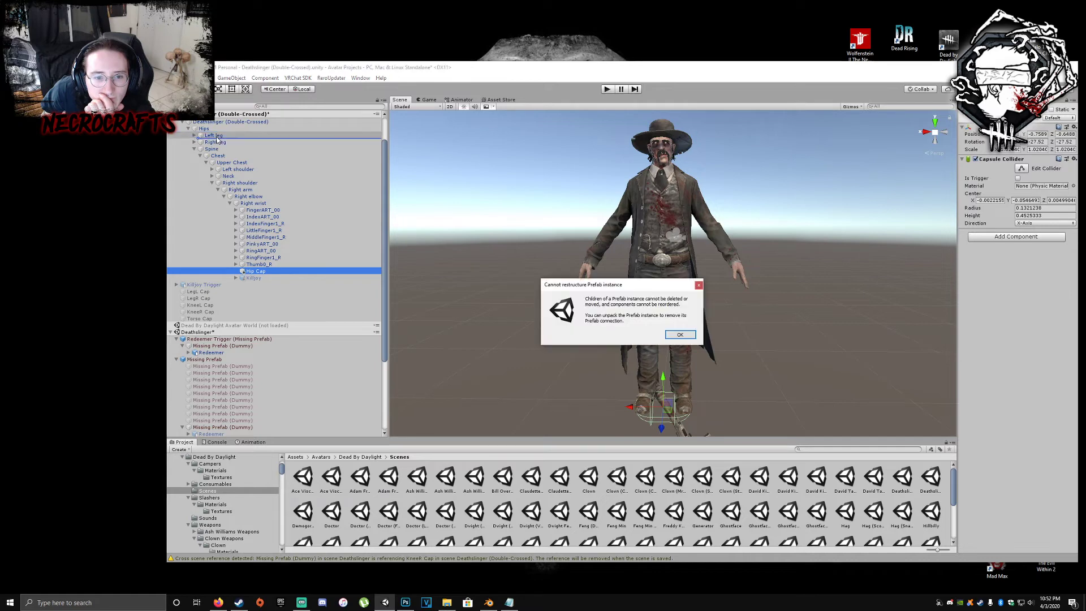
pyautogui.click(683, 336)
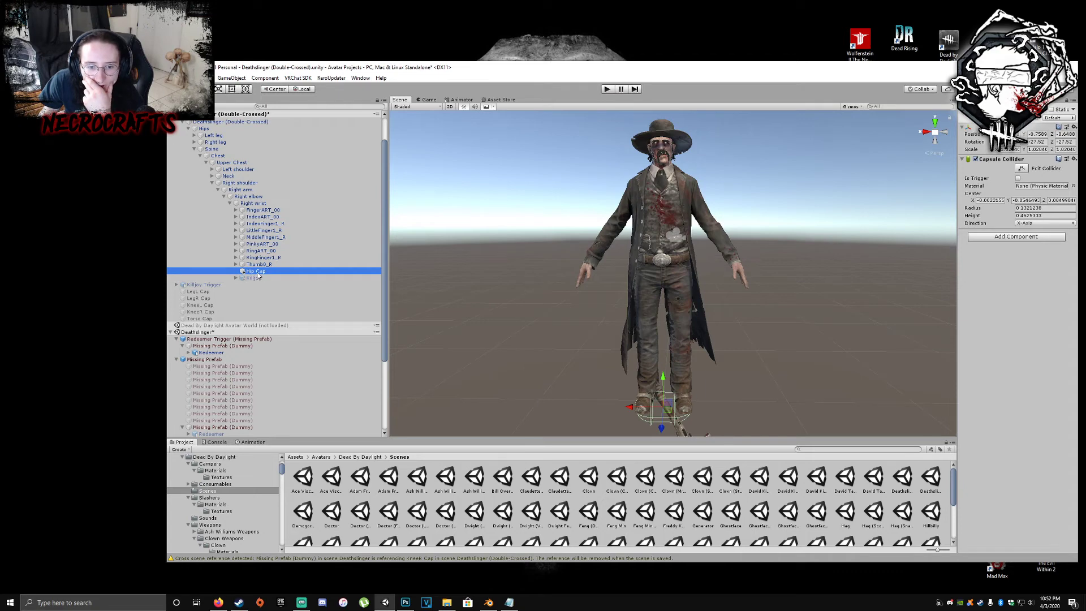
pyautogui.moveTo(257, 276); pyautogui.dragTo(219, 162)
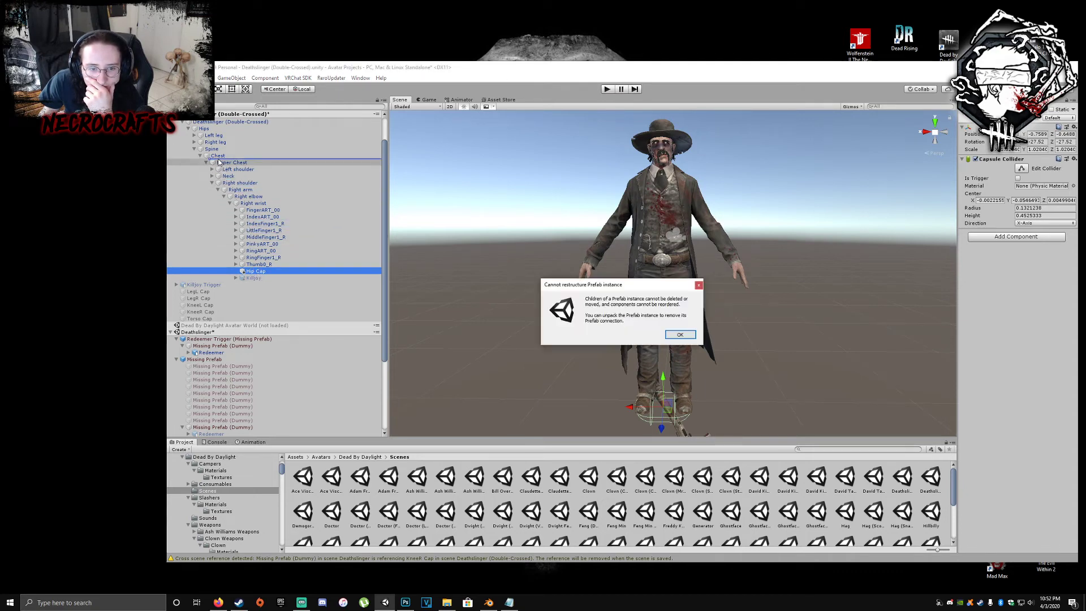
pyautogui.click(668, 334)
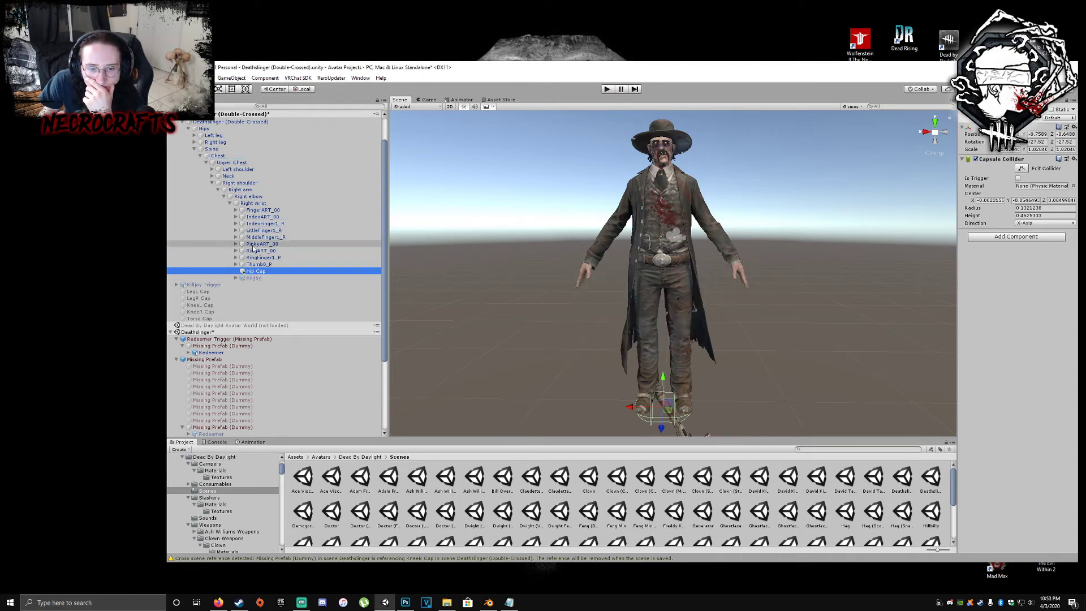
# - Move the Hip Cap collider out of the Right wrist bone and under the Torso Cap
pyautogui.moveTo(260, 275); pyautogui.dragTo(188, 154)
pyautogui.click(183, 153)
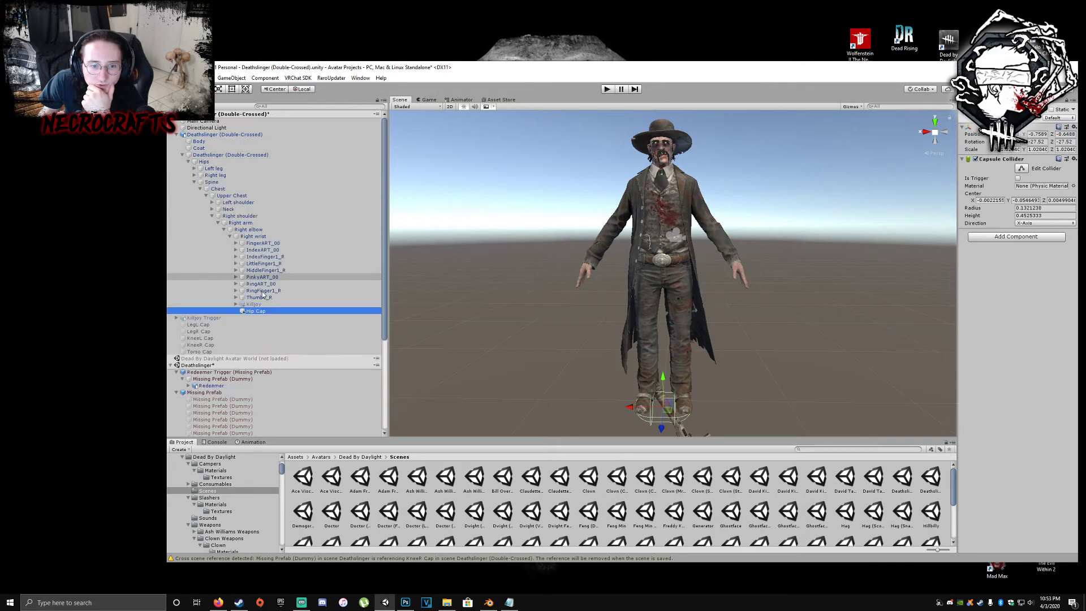
pyautogui.moveTo(262, 310)
pyautogui.mouseDown()
pyautogui.moveTo(235, 355)
pyautogui.moveTo(224, 352)
pyautogui.mouseUp()
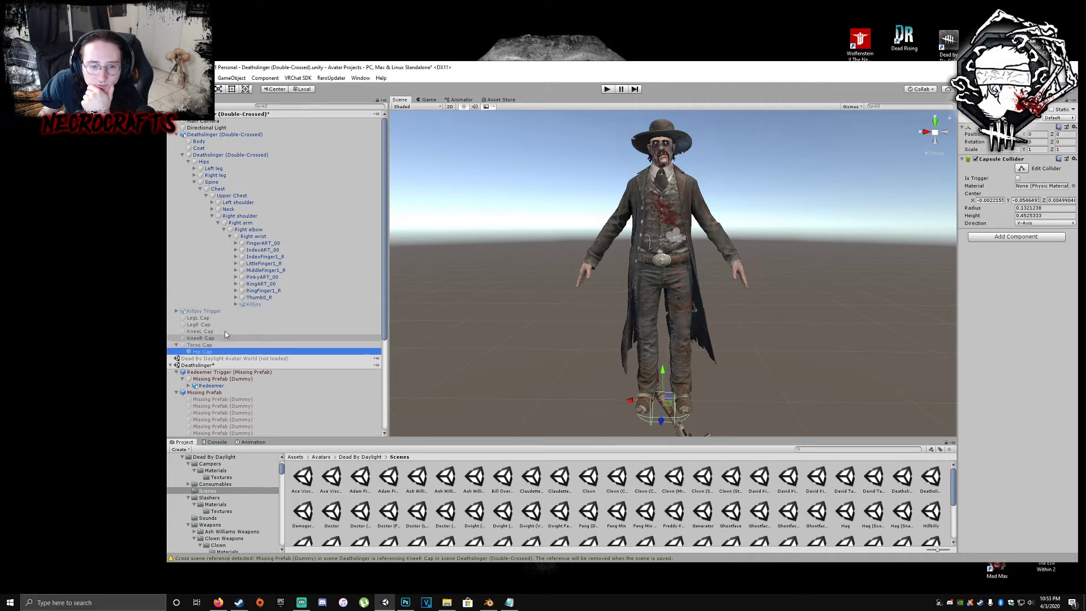
# - Save the Deathslinger (Double-Crossed) scene and move the Hip Cap out of the Torso Cap to the scene's root level
pyautogui.click(183, 154)
pyautogui.click(177, 134)
pyautogui.click(258, 105)
pyautogui.click(236, 119)
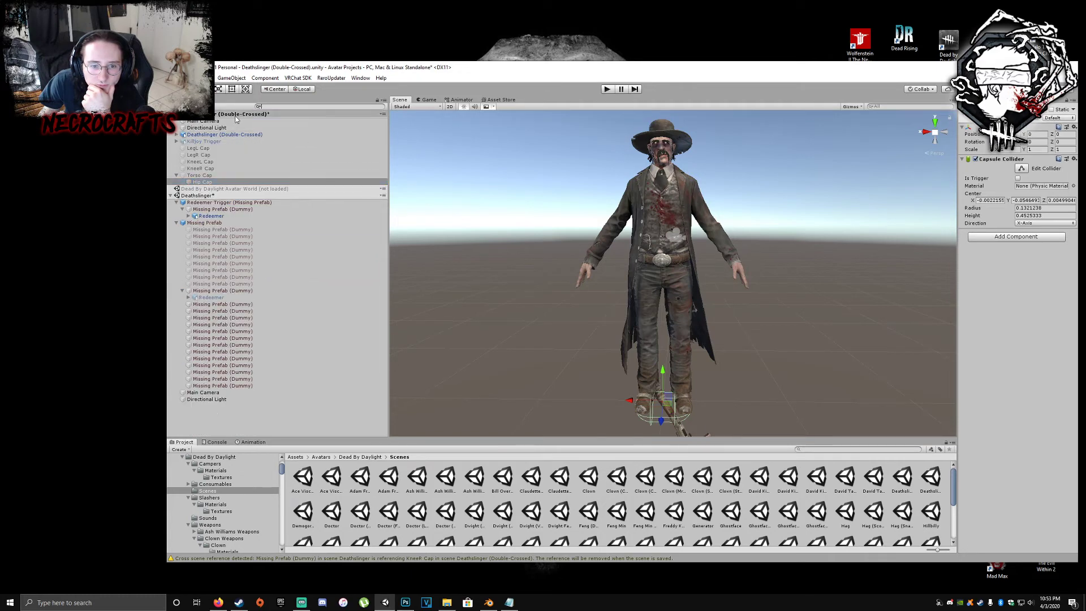
pyautogui.rightClick(237, 117)
pyautogui.click(257, 130)
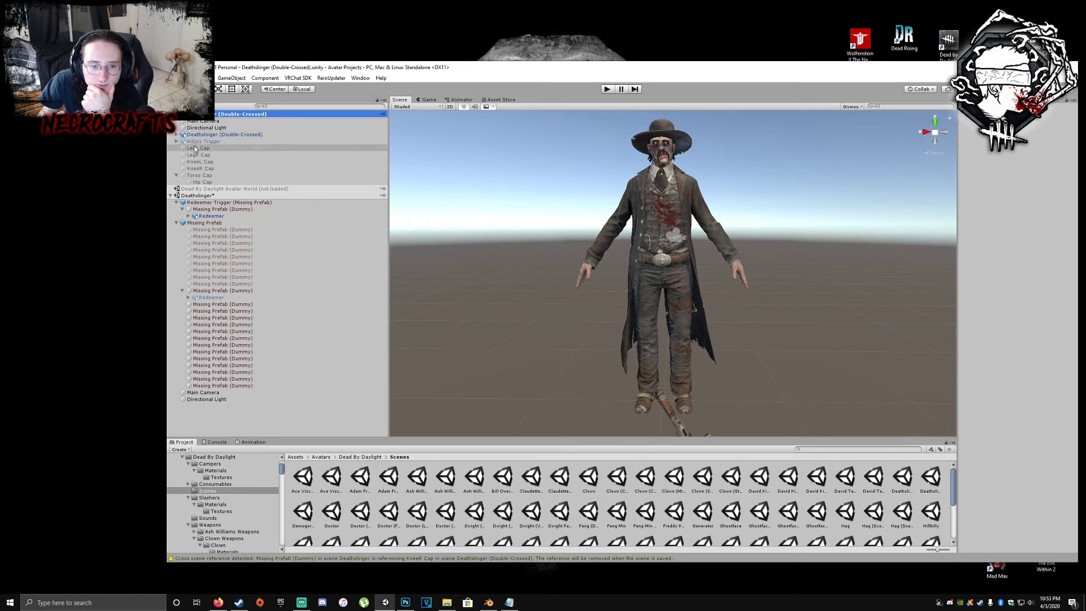
pyautogui.moveTo(177, 180); pyautogui.dragTo(180, 172)
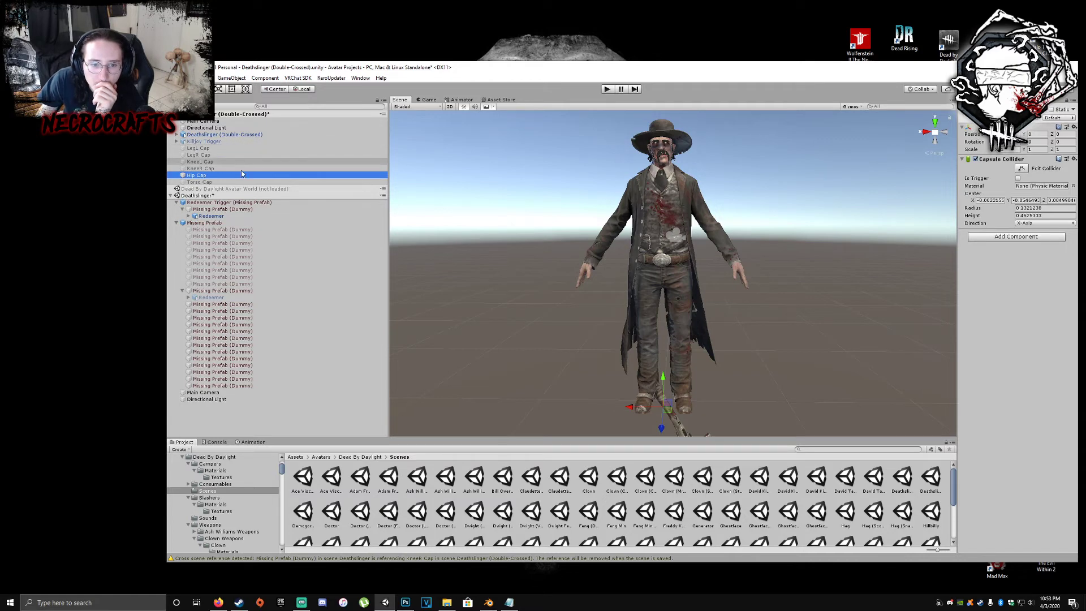
# - Remove the original Deathslinger scene from the hierarchy without saving its changes
pyautogui.click(219, 196)
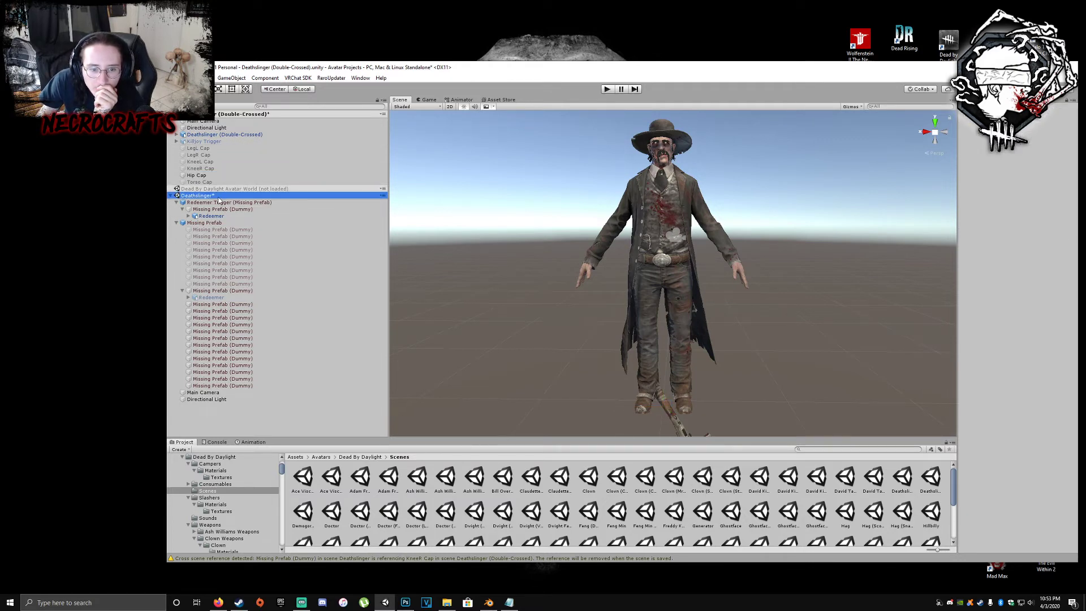
pyautogui.rightClick(219, 199)
pyautogui.click(242, 254)
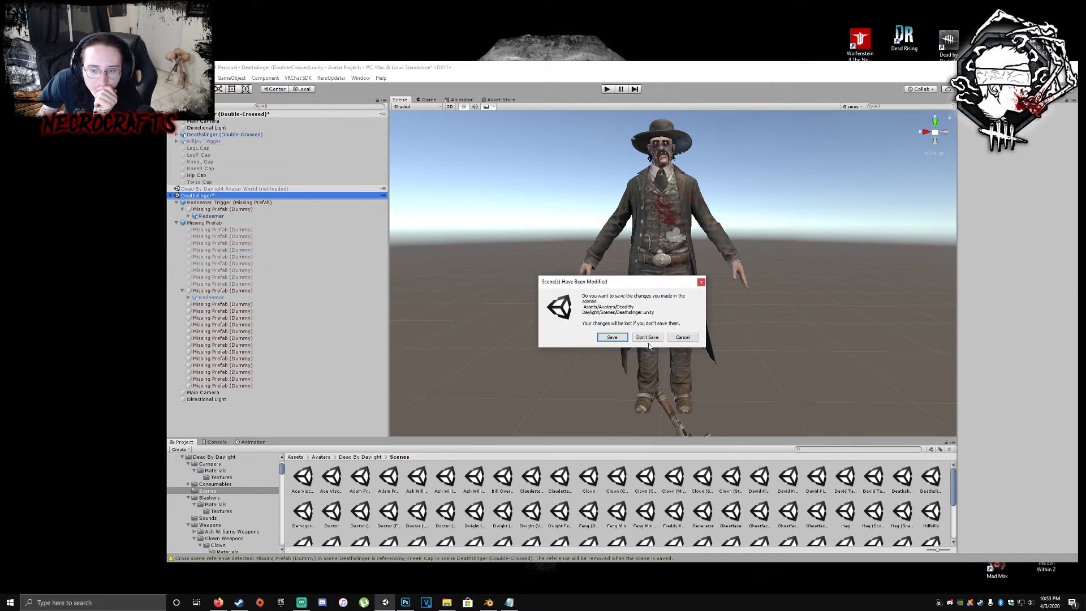
pyautogui.click(647, 337)
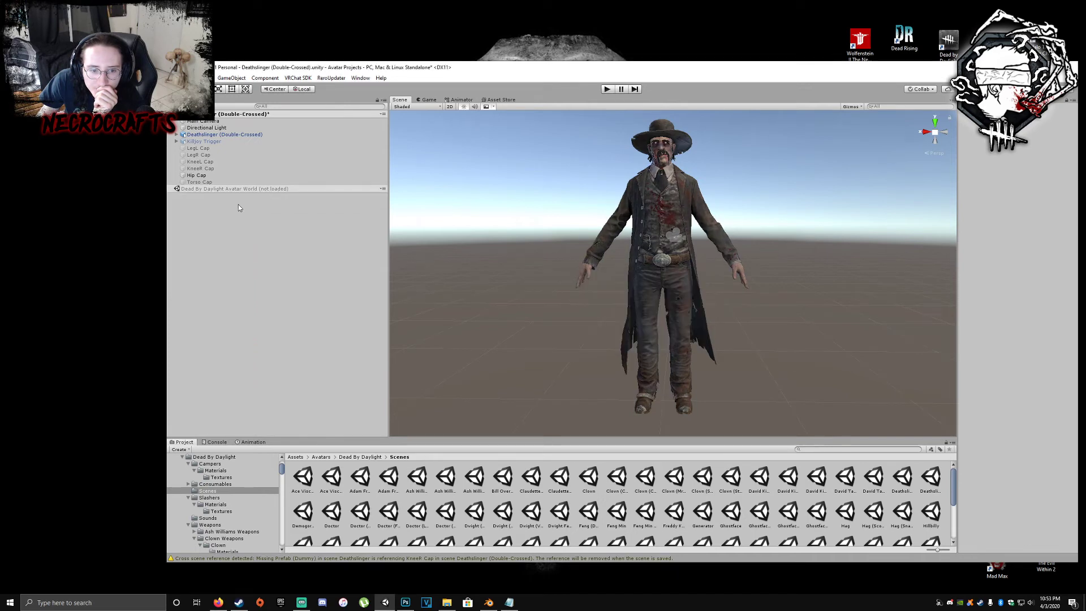
pyautogui.click(217, 190)
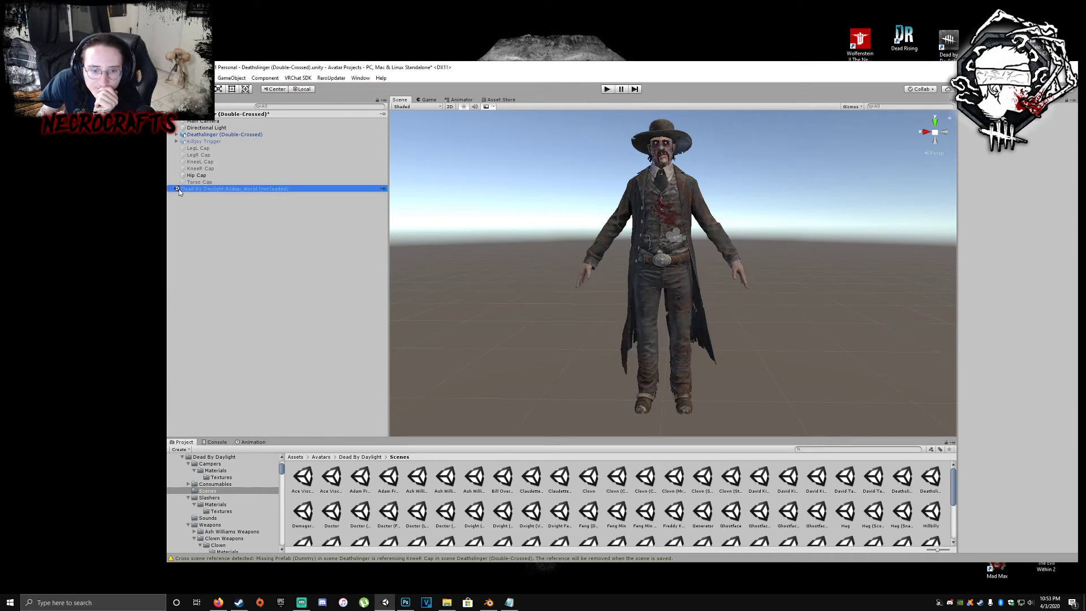
pyautogui.rightClick(219, 190)
pyautogui.click(197, 202)
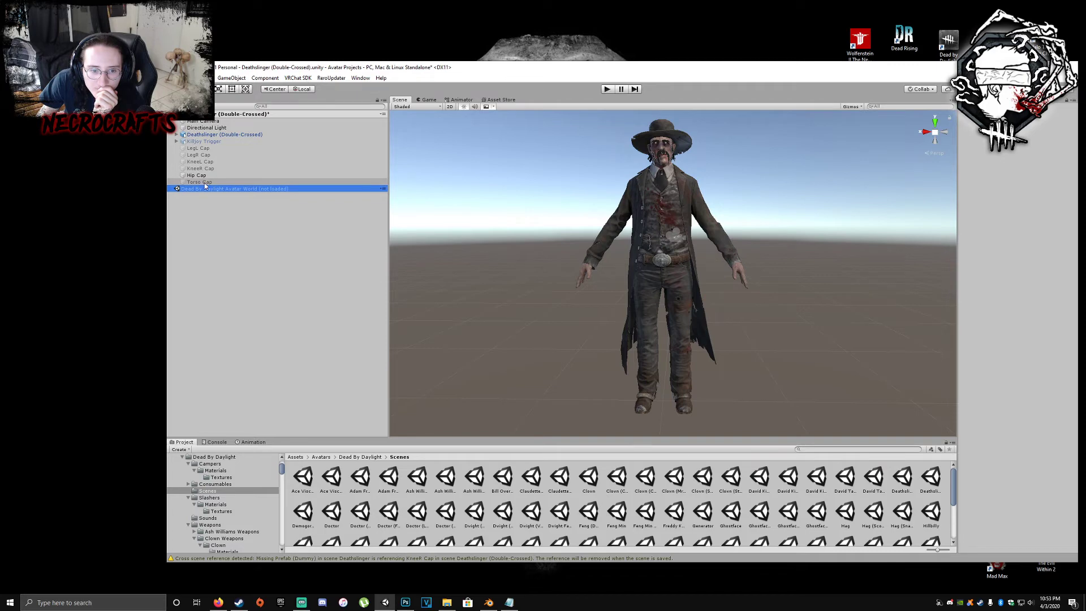
# - Try to place the Hip Cap collider in the armature next to the Neck bone, and return it to the scene root
pyautogui.click(202, 177)
pyautogui.moveTo(202, 179); pyautogui.dragTo(223, 136)
pyautogui.moveTo(205, 313); pyautogui.dragTo(245, 213)
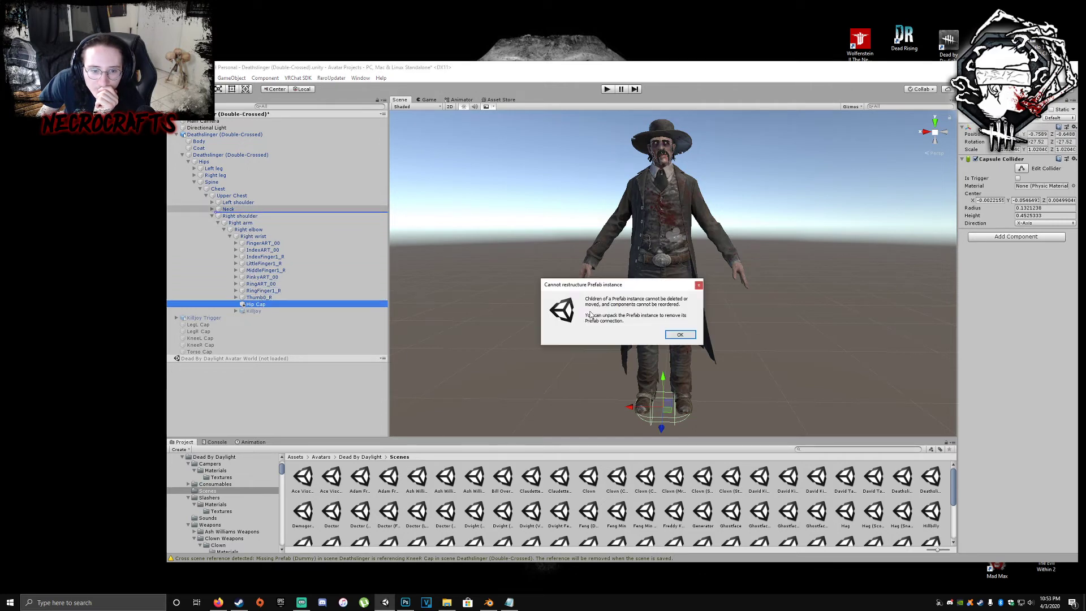
pyautogui.click(672, 337)
pyautogui.moveTo(271, 305); pyautogui.dragTo(247, 322)
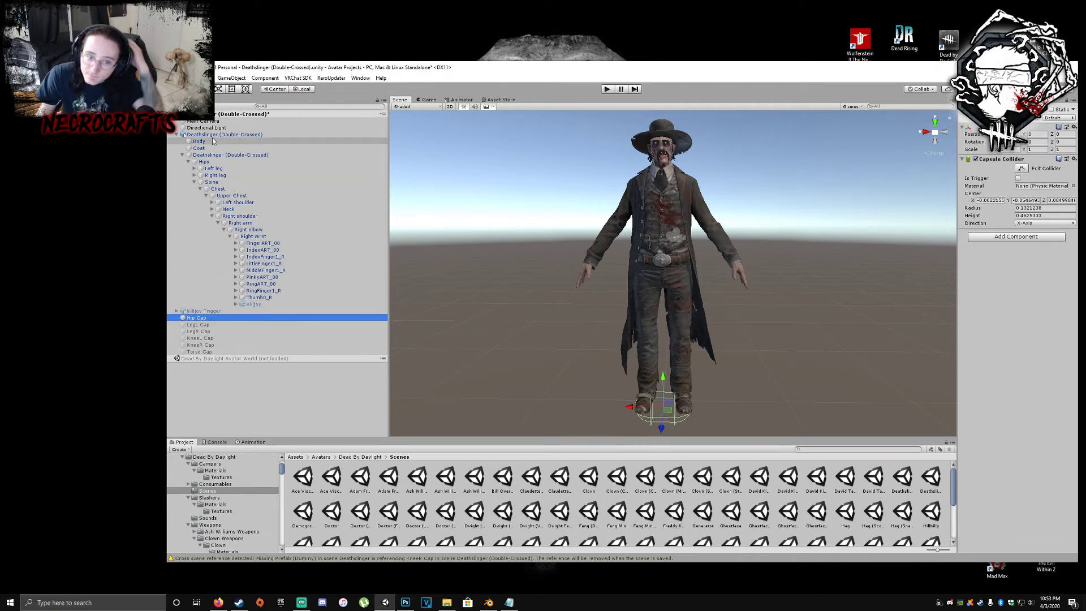
# - Create an empty child object under the Hips bone and delete it again
pyautogui.rightClick(216, 162)
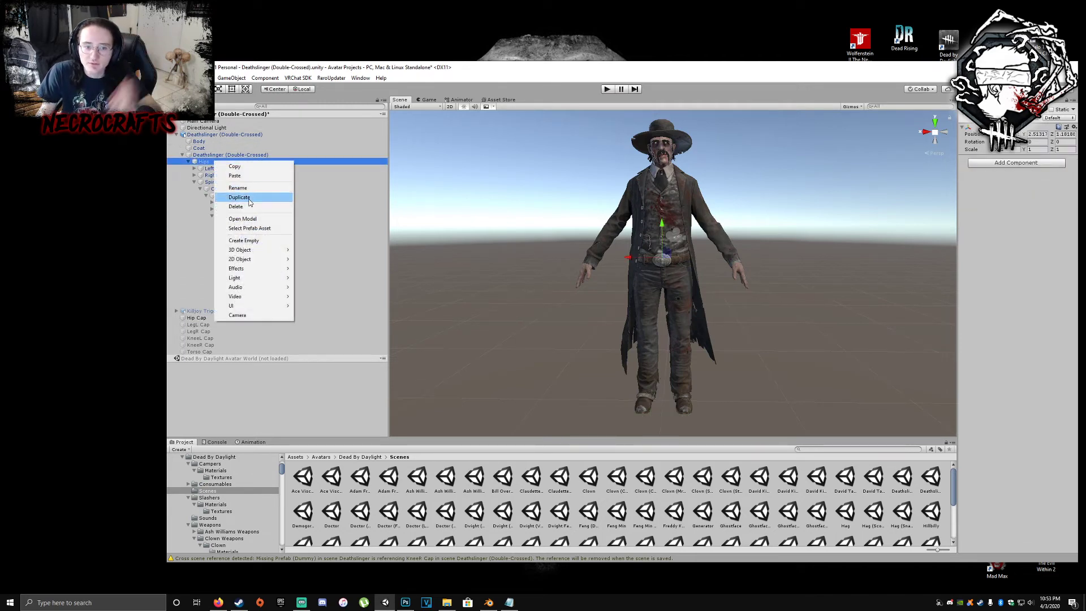
pyautogui.click(253, 240)
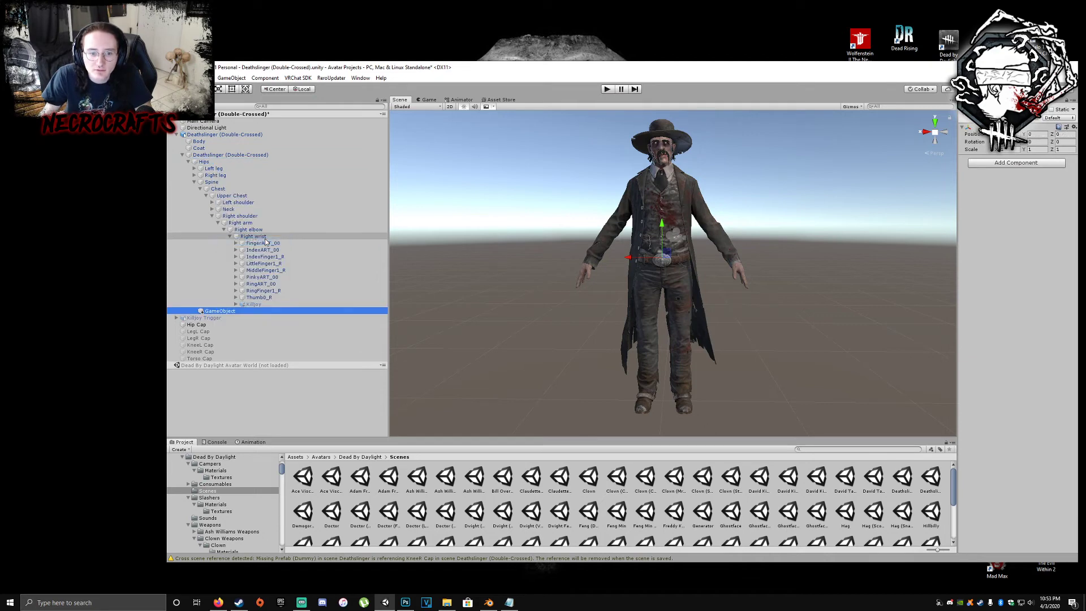
pyautogui.rightClick(235, 311)
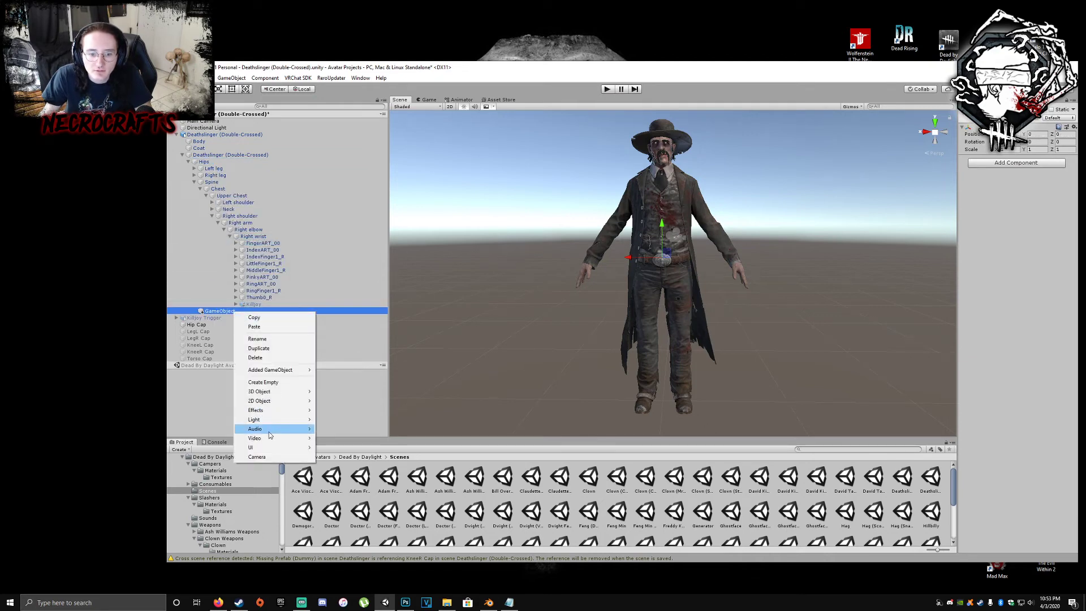
pyautogui.click(265, 358)
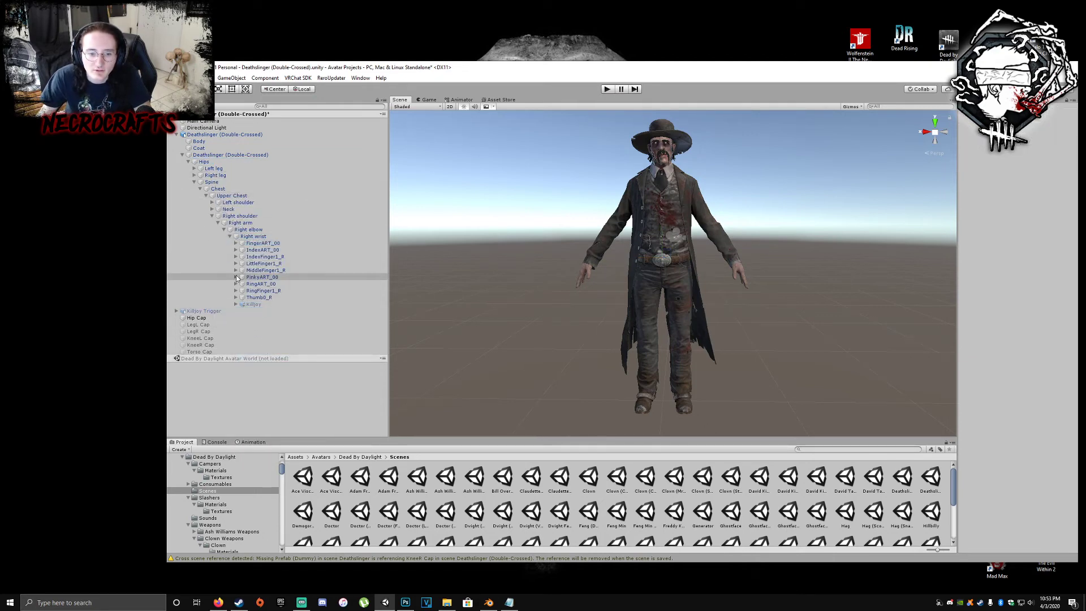
# - Collapse the Deathslinger (Double-Crossed) avatar's hierarchy and save its scene with the loose Cap colliders
pyautogui.click(230, 237)
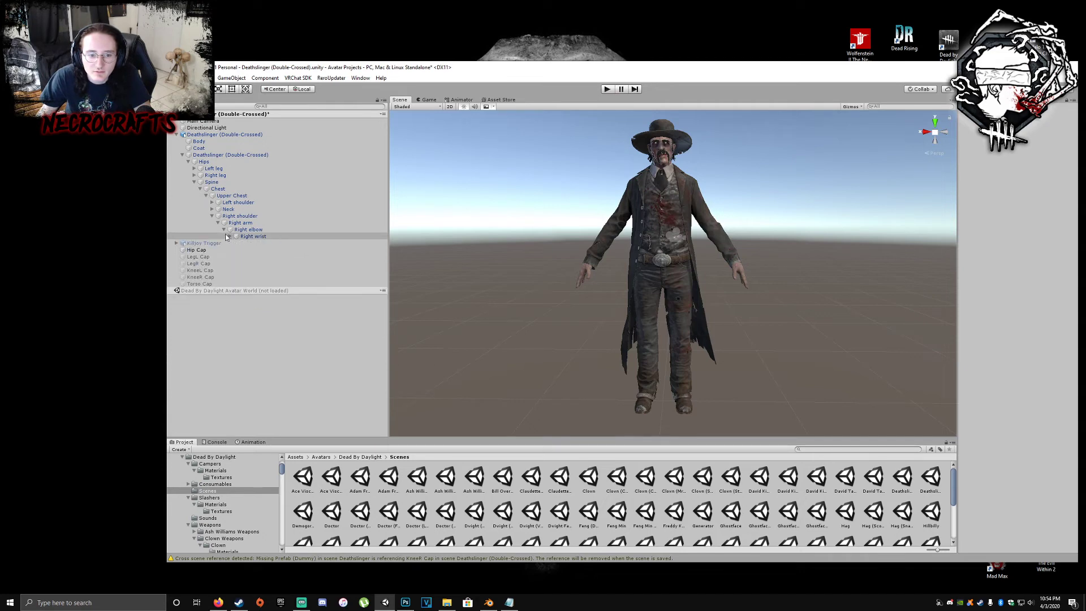
pyautogui.click(224, 229)
pyautogui.click(176, 134)
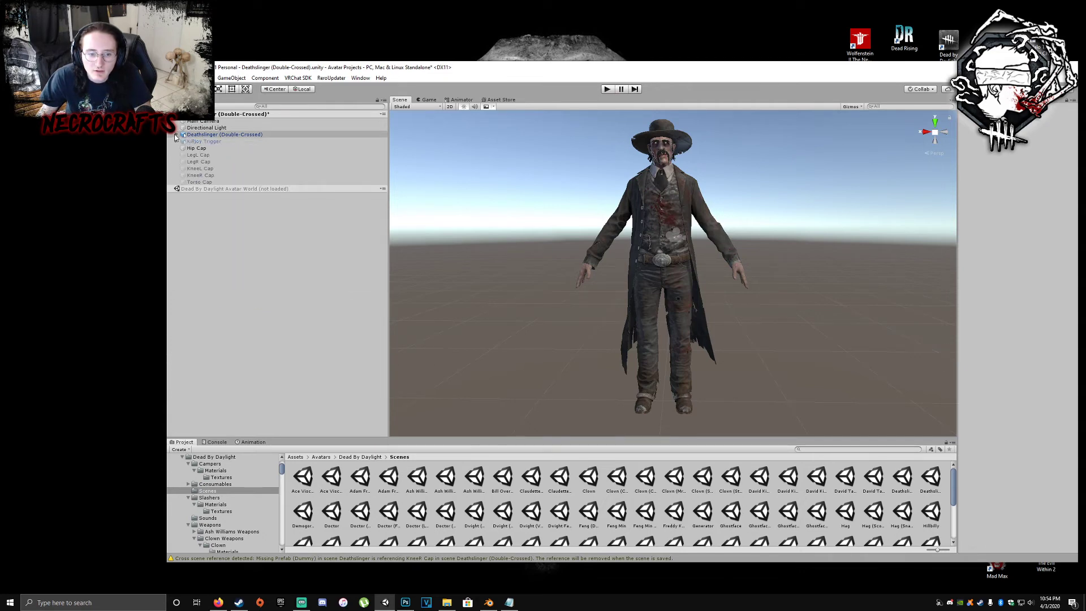
pyautogui.rightClick(271, 114)
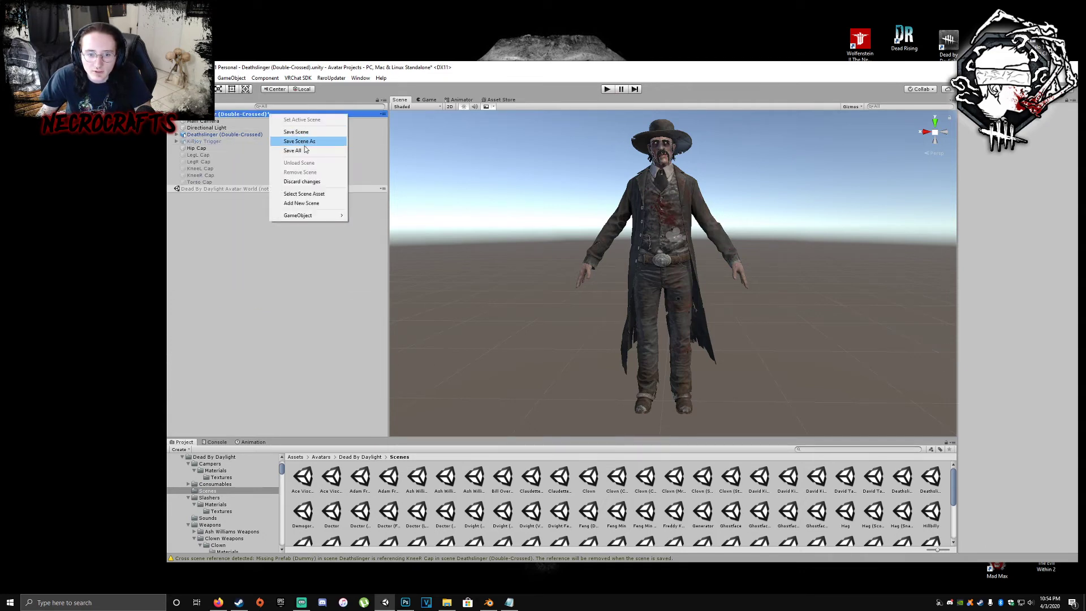
pyautogui.click(303, 133)
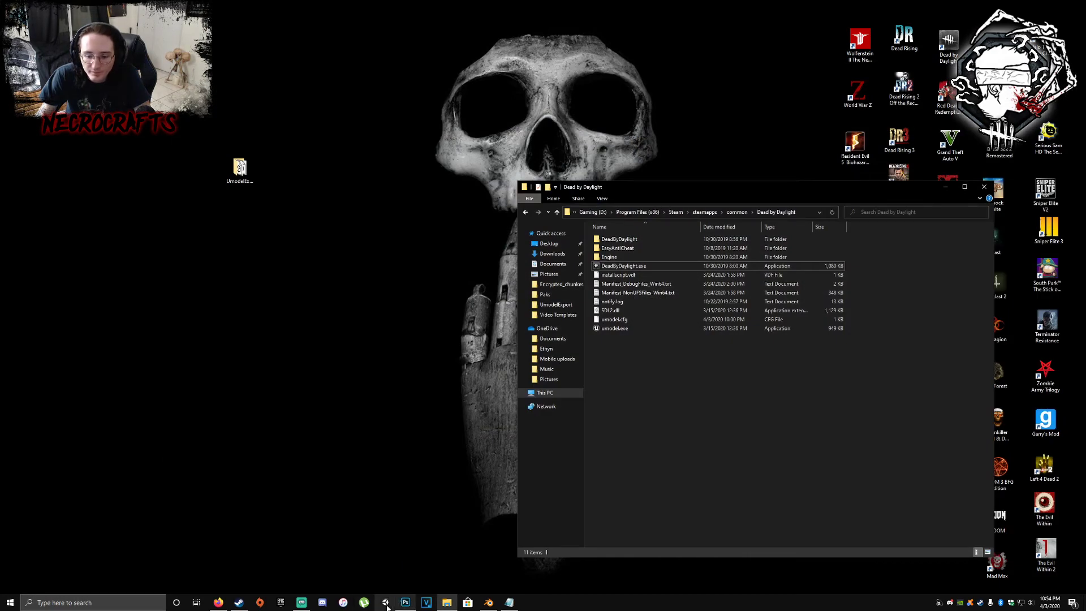
# - Relaunch Unity and reopen the Avatar Projects project
pyautogui.click(386, 605)
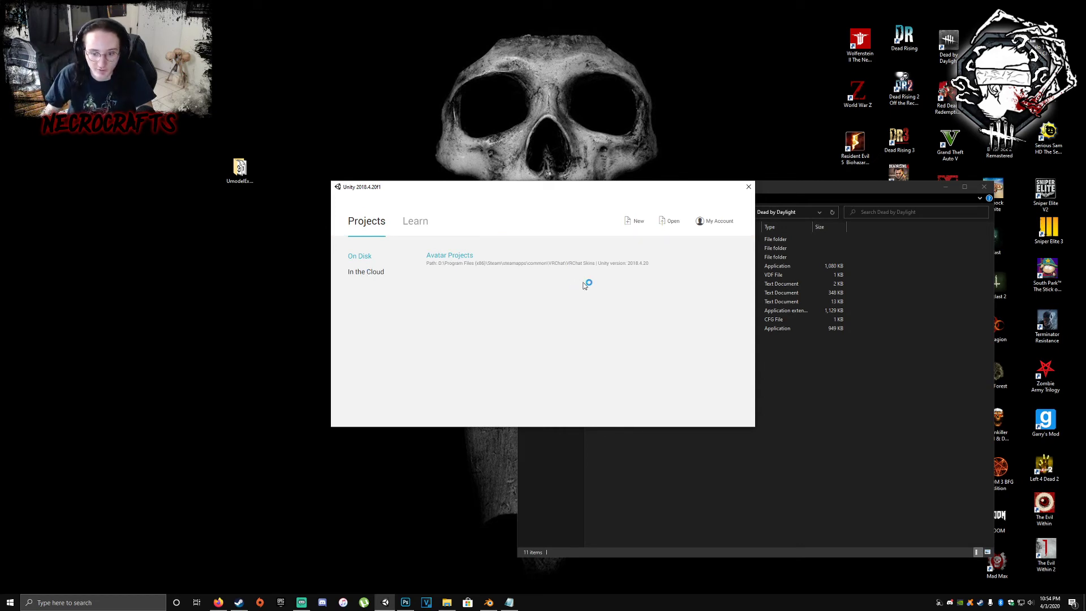
pyautogui.click(583, 258)
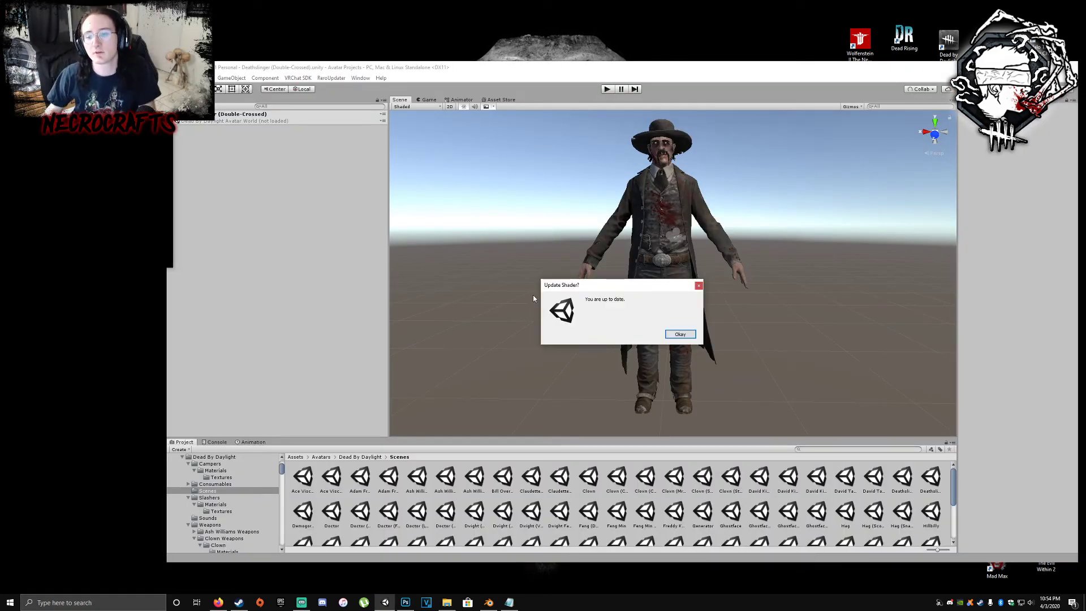
# - Dismiss the shader update notice, expand the Double-Crossed scene, and move the Hip Cap collider into the armature beside the Hips bone
pyautogui.click(680, 334)
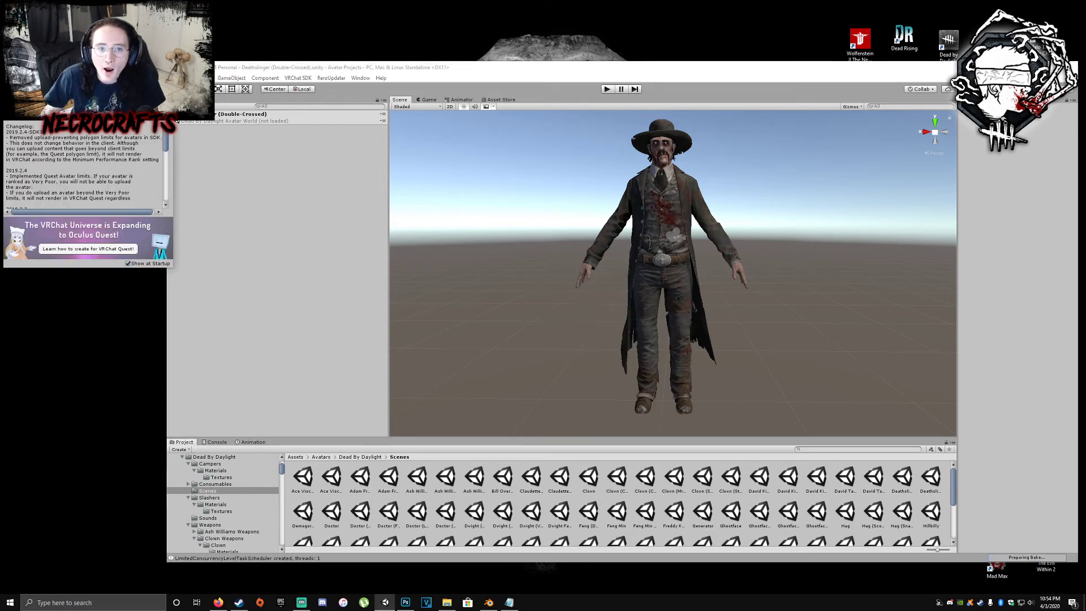
pyautogui.click(171, 114)
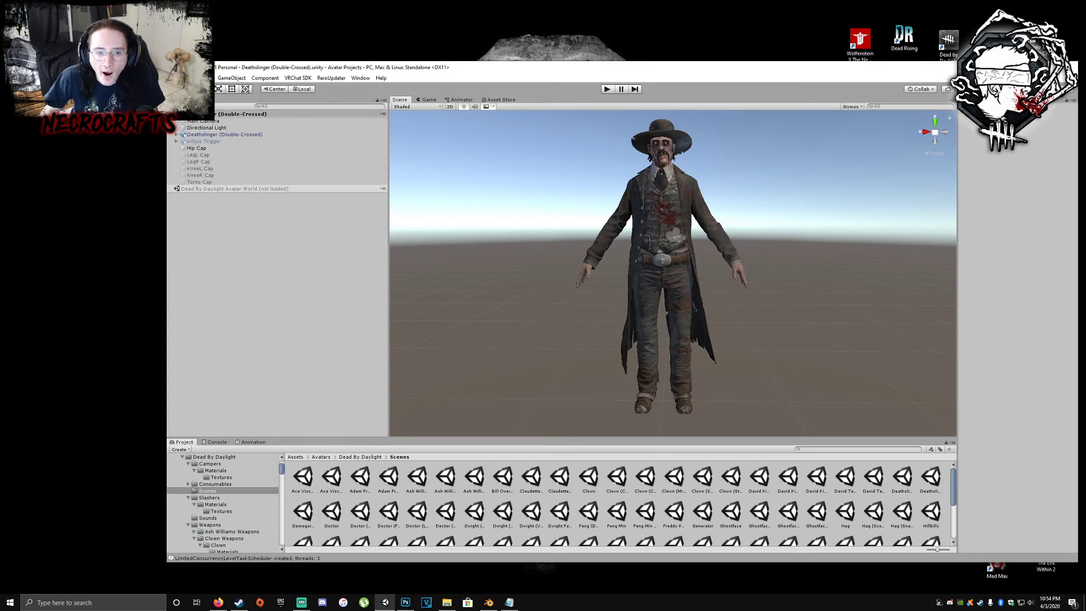
pyautogui.moveTo(211, 147)
pyautogui.mouseDown()
pyautogui.moveTo(213, 139)
pyautogui.moveTo(212, 157)
pyautogui.mouseUp()
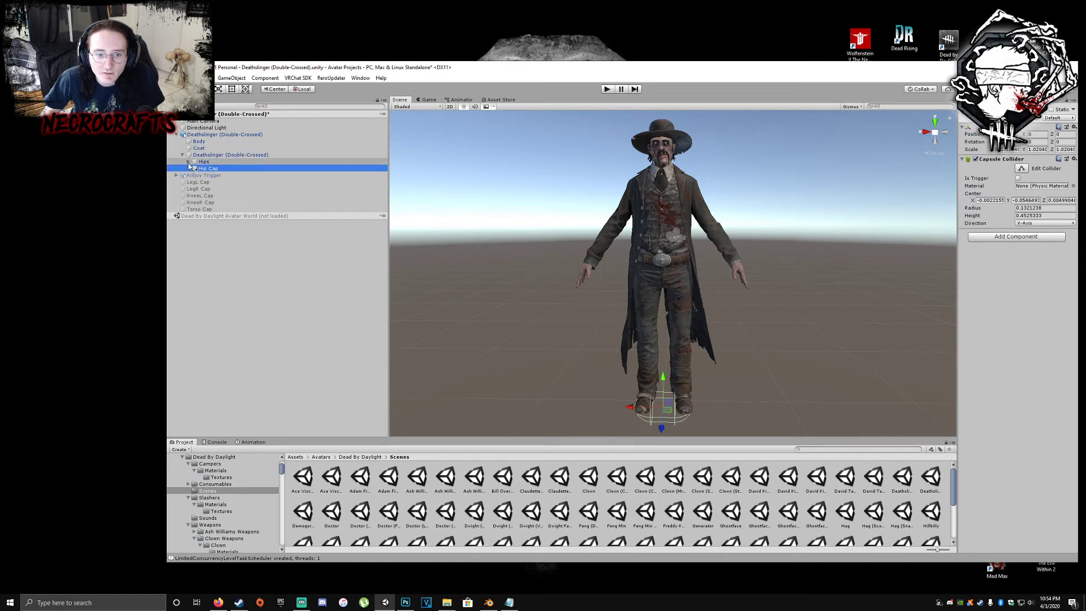
# - Try to nest the Hip Cap collider deeper in the armature, under the Hips, Left leg and Right leg bones
pyautogui.click(188, 162)
pyautogui.moveTo(212, 189); pyautogui.dragTo(214, 163)
pyautogui.click(678, 335)
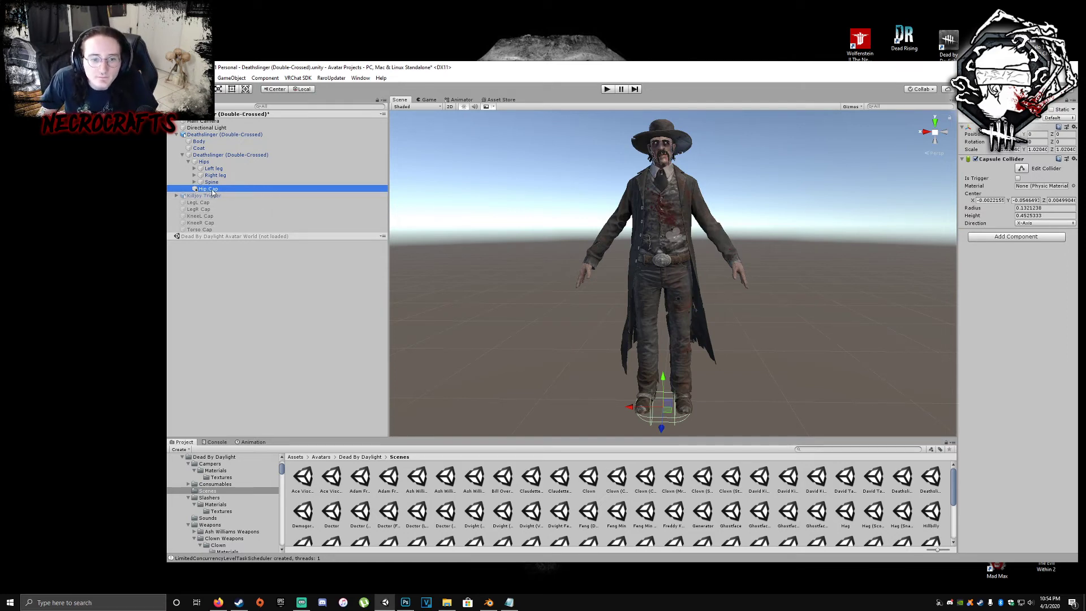
pyautogui.moveTo(213, 194); pyautogui.dragTo(219, 168)
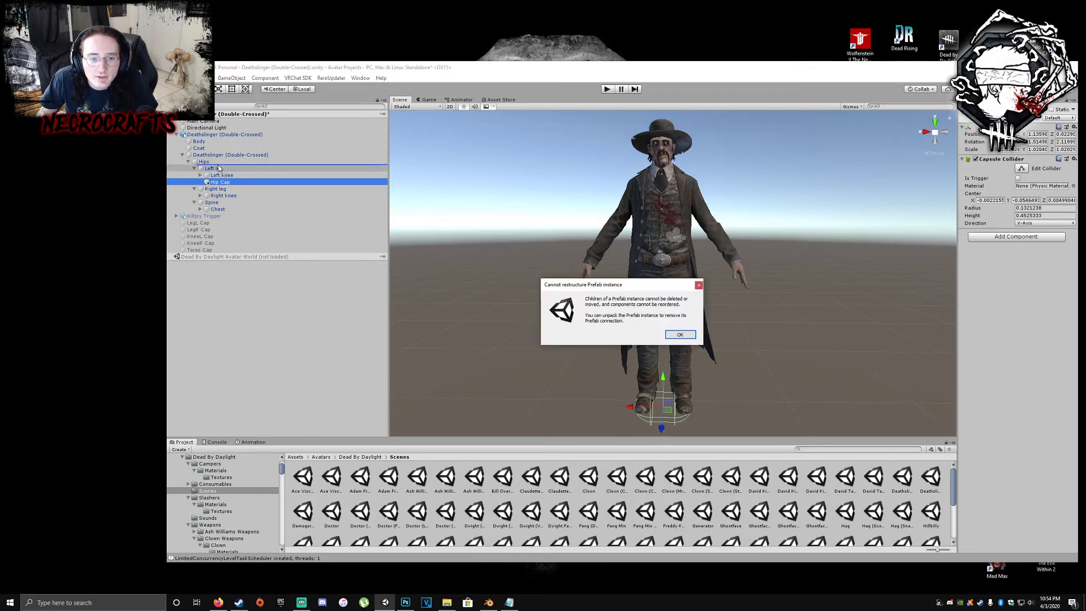
pyautogui.click(673, 335)
pyautogui.moveTo(215, 183)
pyautogui.mouseDown()
pyautogui.moveTo(215, 168)
pyautogui.moveTo(238, 186)
pyautogui.moveTo(225, 168)
pyautogui.moveTo(237, 216)
pyautogui.moveTo(231, 190)
pyautogui.moveTo(195, 191)
pyautogui.moveTo(224, 186)
pyautogui.moveTo(224, 196)
pyautogui.mouseUp()
pyautogui.click(680, 334)
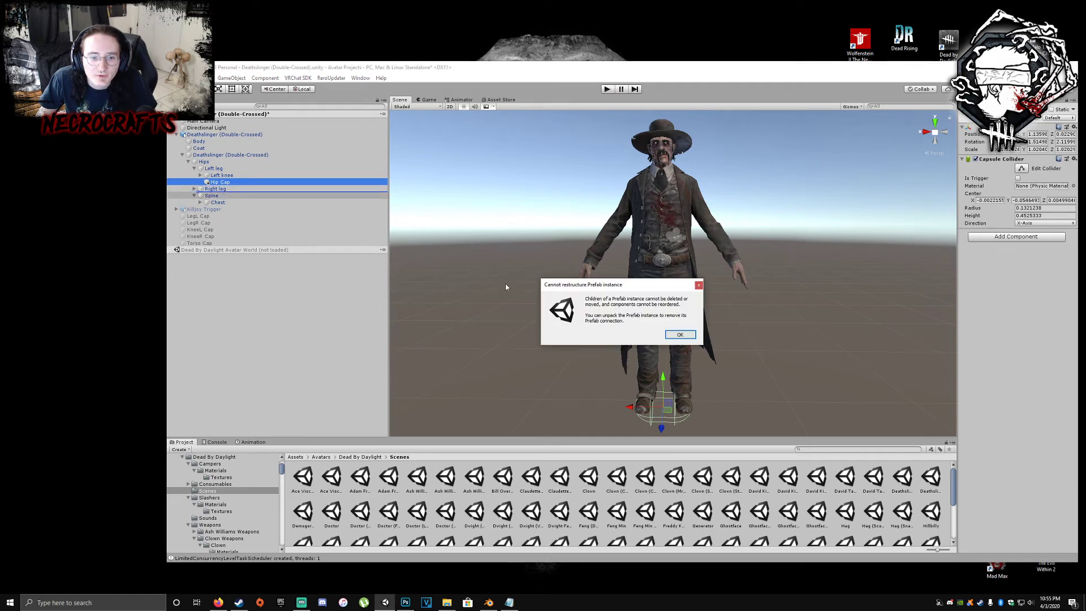
pyautogui.click(691, 340)
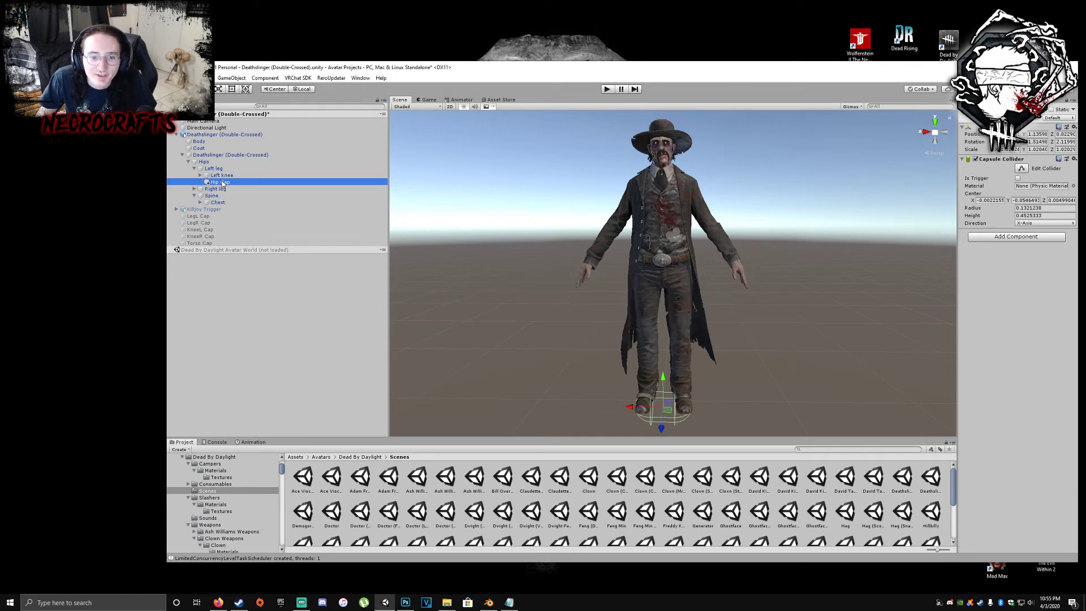
# - Move the Hip Cap collider under the Chest bone, placing it below the Upper Chest branch
pyautogui.moveTo(223, 183); pyautogui.dragTo(222, 203)
pyautogui.click(680, 335)
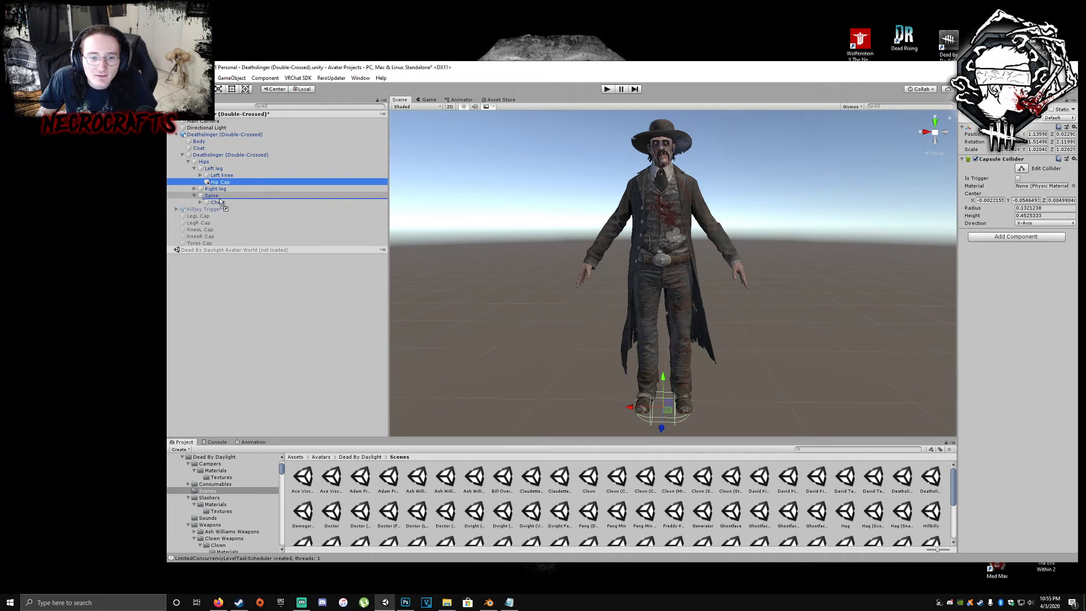
pyautogui.moveTo(221, 203)
pyautogui.mouseDown()
pyautogui.moveTo(231, 212)
pyautogui.moveTo(228, 203)
pyautogui.mouseUp()
pyautogui.click(680, 336)
pyautogui.click(690, 336)
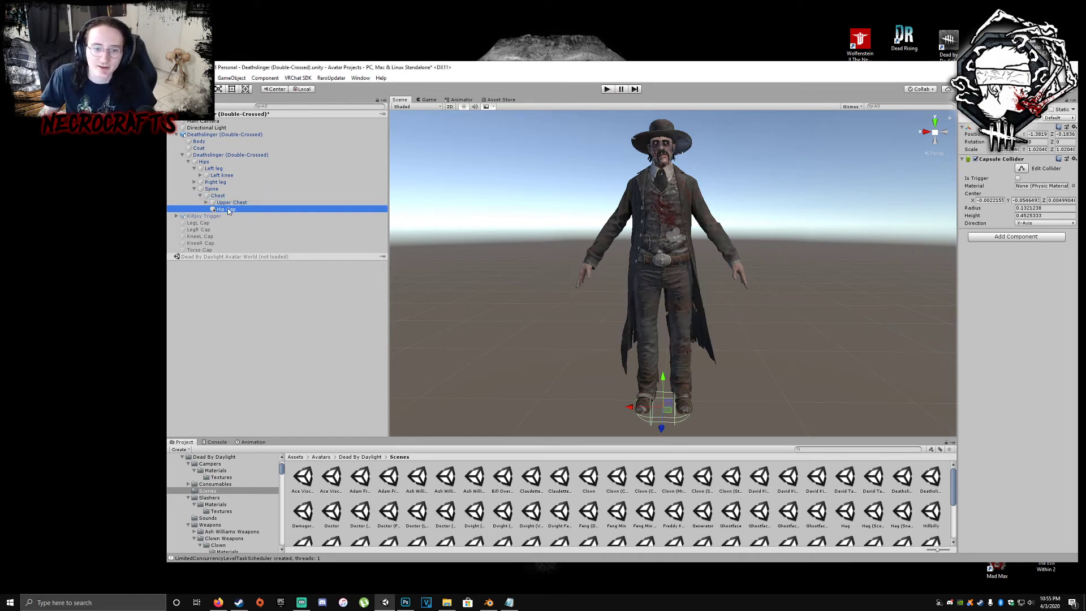
pyautogui.moveTo(230, 211)
pyautogui.mouseDown()
pyautogui.moveTo(230, 200)
pyautogui.moveTo(275, 257)
pyautogui.moveTo(263, 232)
pyautogui.moveTo(212, 235)
pyautogui.moveTo(224, 230)
pyautogui.mouseUp()
# - Move the LegL, LegR, KneeL, KneeR and Torso Cap colliders together under the Chest bone, below Hip Cap
pyautogui.click(200, 269)
pyautogui.keyDown('shift'); pyautogui.click(203, 244); pyautogui.keyUp('shift')
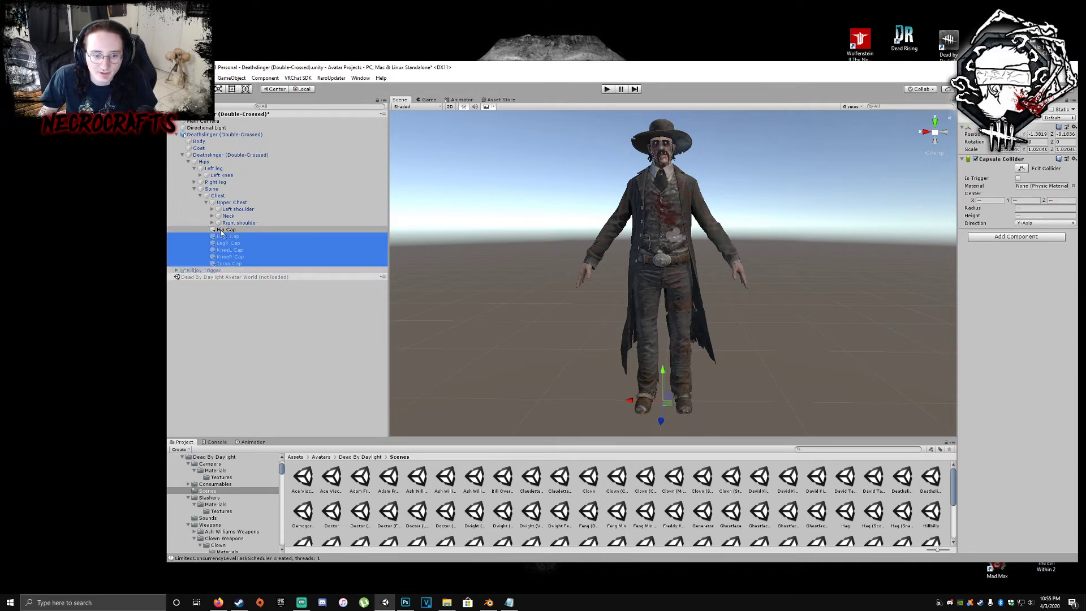
pyautogui.click(177, 135)
pyautogui.click(177, 134)
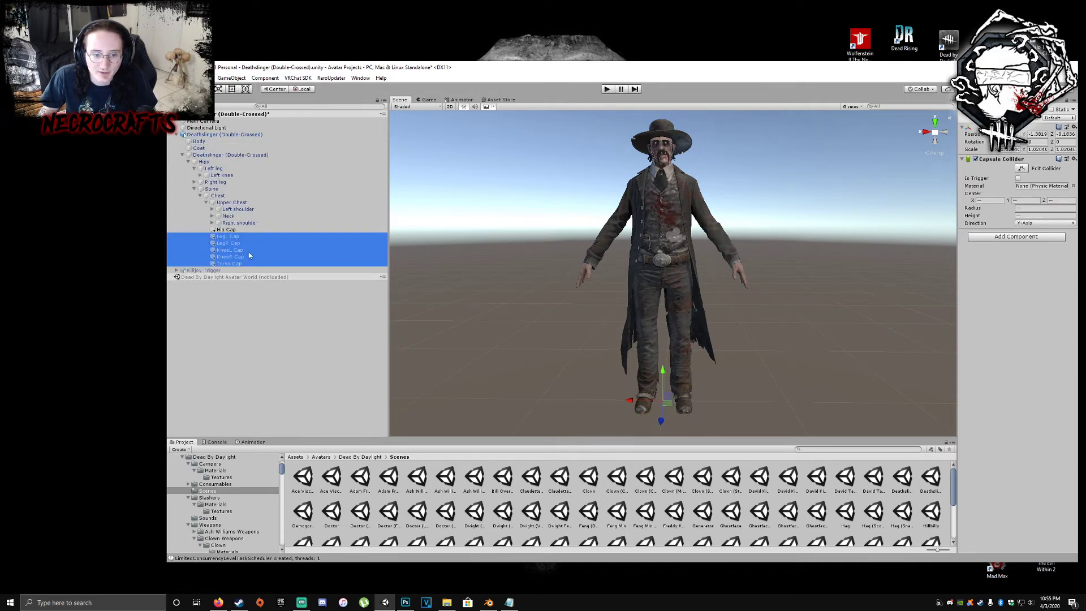
# - Activate the inactive LegL, LegR, KneeL, KneeR and Torso Cap collider objects
pyautogui.click(240, 230)
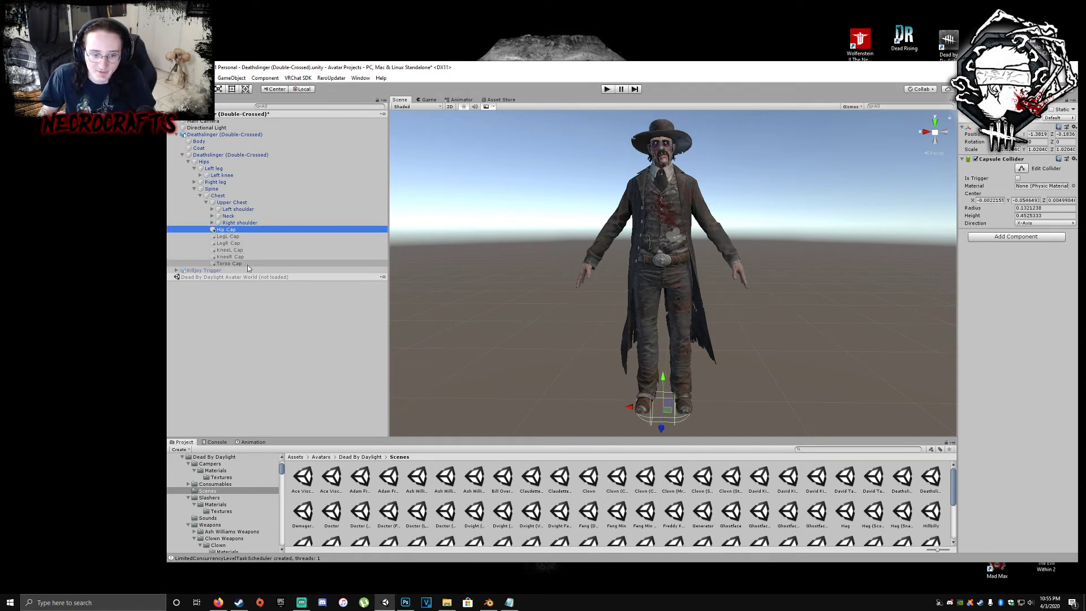
pyautogui.press('F2')
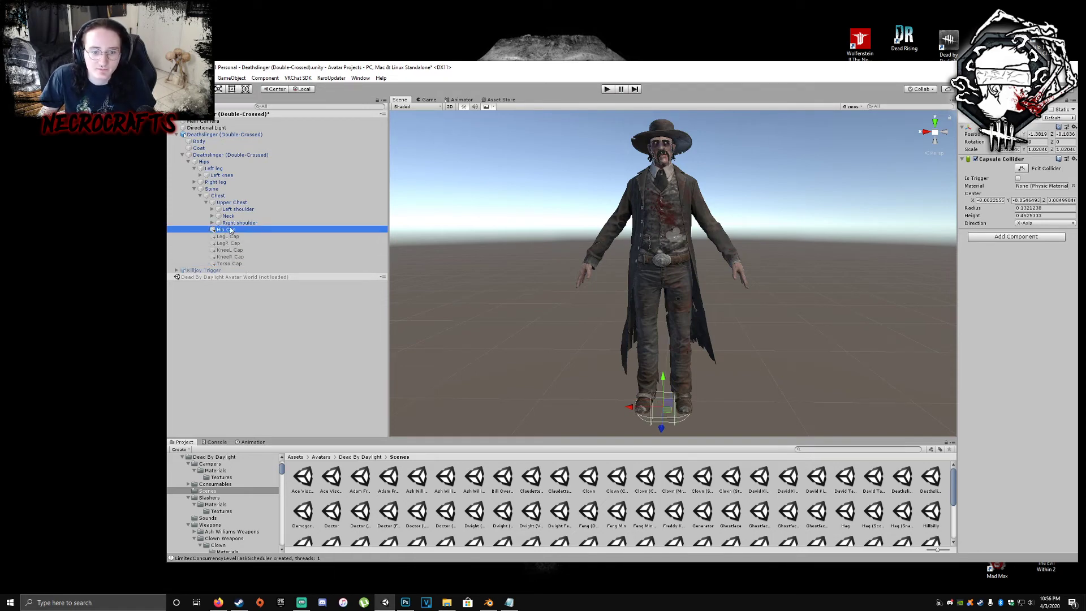
pyautogui.click(231, 239)
pyautogui.keyDown('shift'); pyautogui.click(229, 264); pyautogui.keyUp('shift')
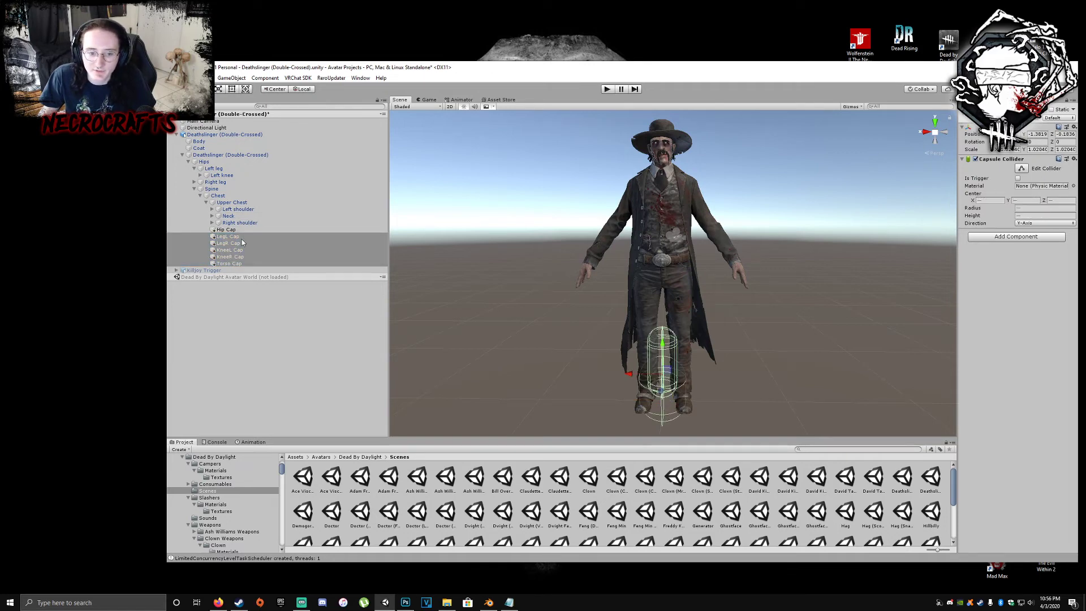
# - Raise the Hip Cap collider to the avatar's belt and the Torso Cap collider to its chest
pyautogui.click(226, 229)
pyautogui.moveTo(663, 380); pyautogui.dragTo(659, 256)
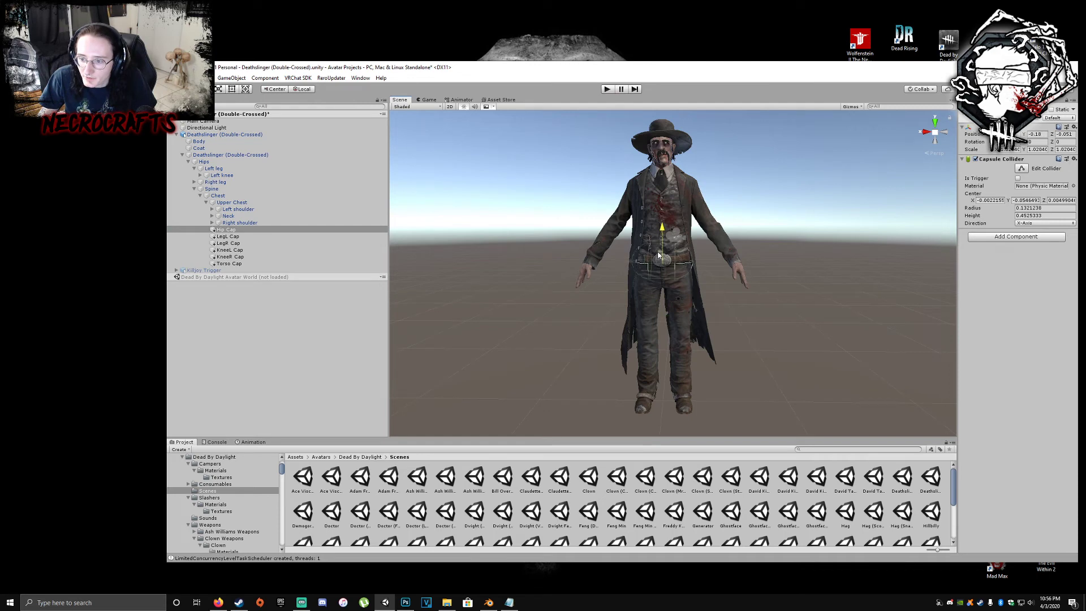
pyautogui.click(229, 263)
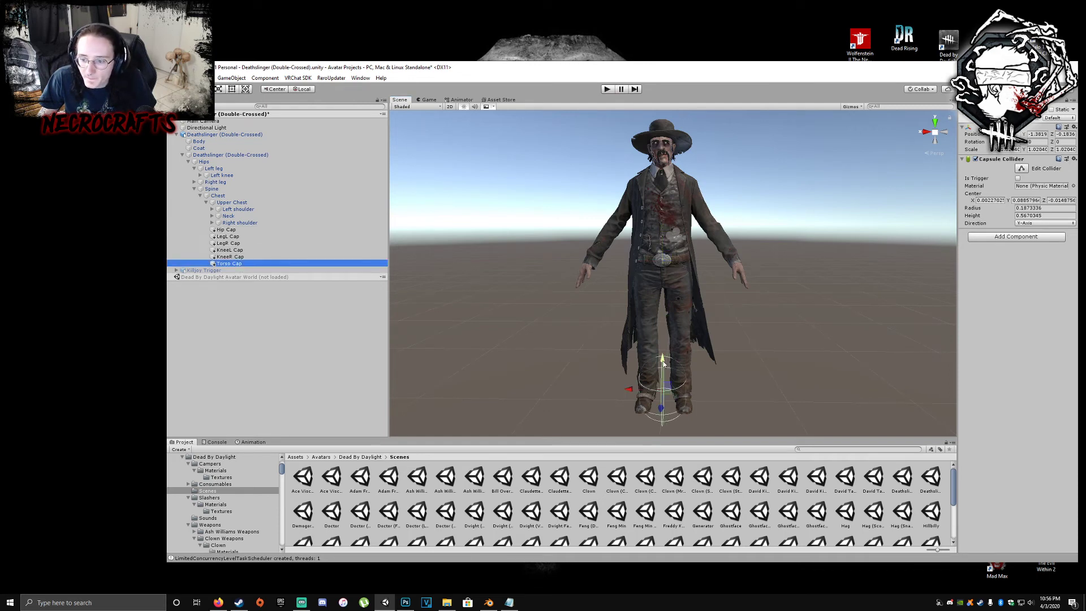
pyautogui.moveTo(664, 364); pyautogui.dragTo(661, 182)
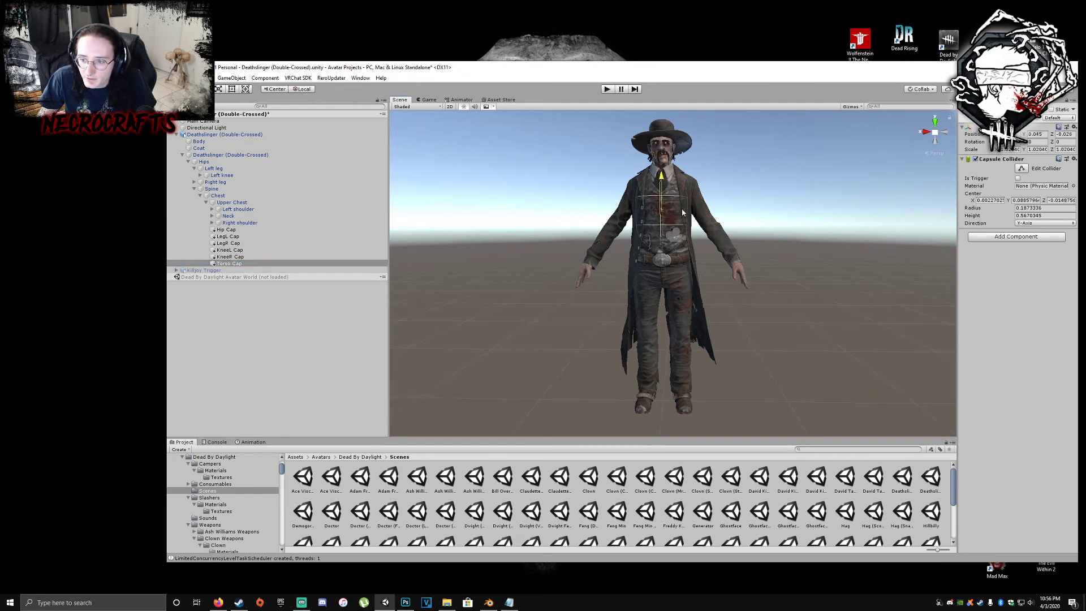
# - Move the LegL Cap collider sideways and up so it surrounds the thigh on the character's right side
pyautogui.click(233, 257)
pyautogui.click(227, 236)
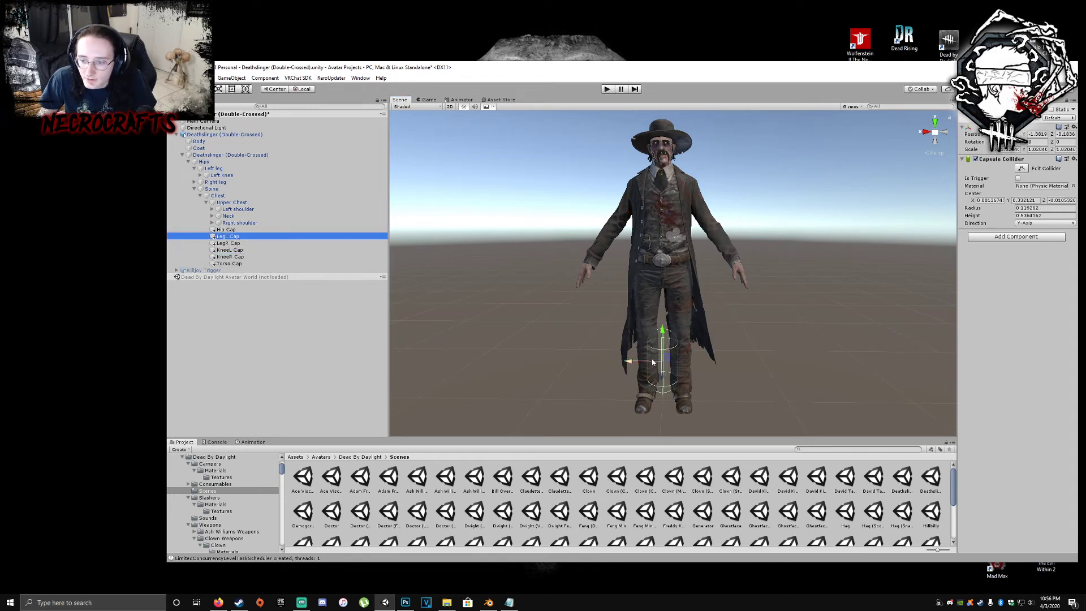
pyautogui.click(629, 360)
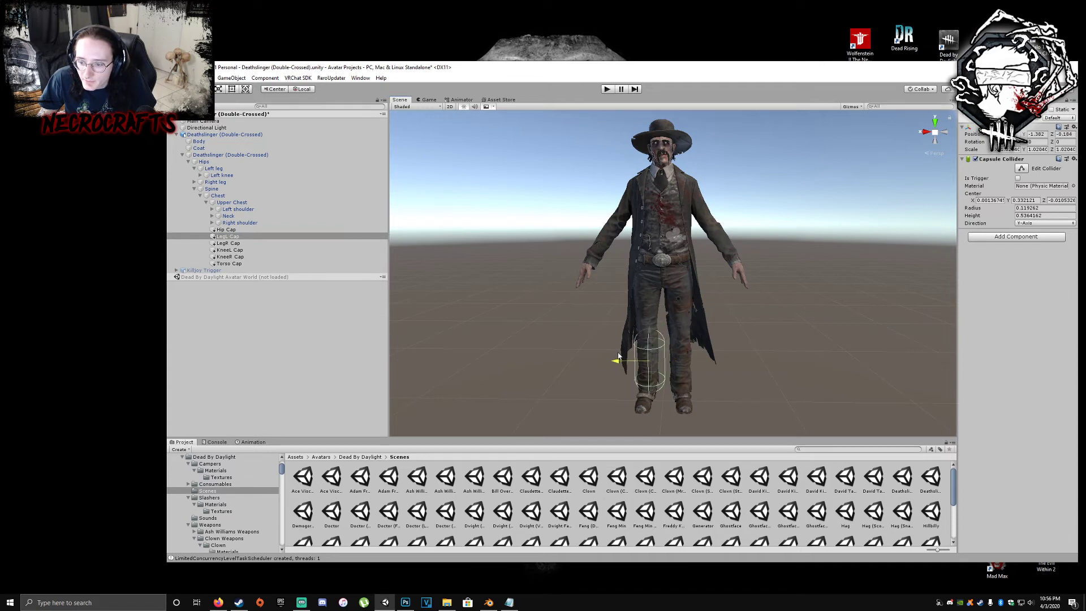
pyautogui.scroll(3, 646, 355)
pyautogui.moveTo(646, 355); pyautogui.dragTo(637, 288)
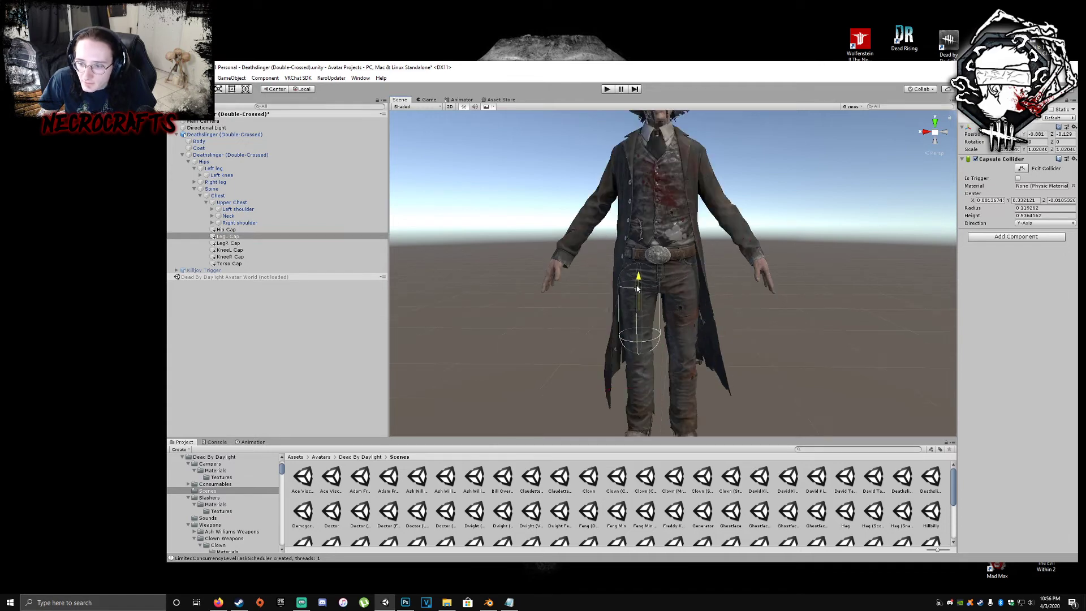
# - Copy the LegL Cap's transform values onto LegR Cap and shift LegR Cap sideways onto the opposite thigh
pyautogui.click(228, 243)
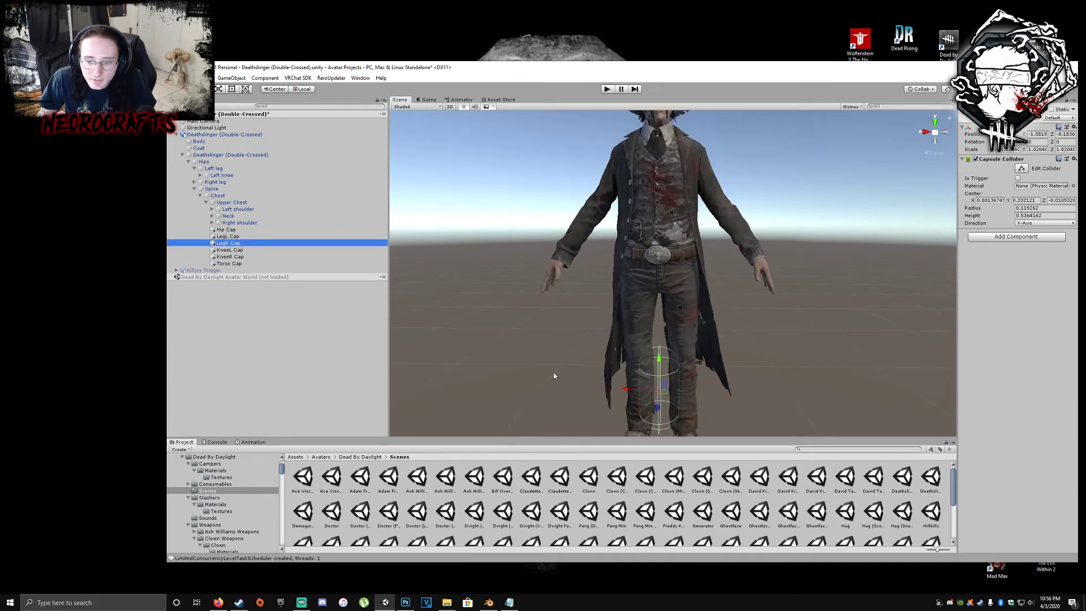
pyautogui.click(222, 237)
pyautogui.click(1074, 126)
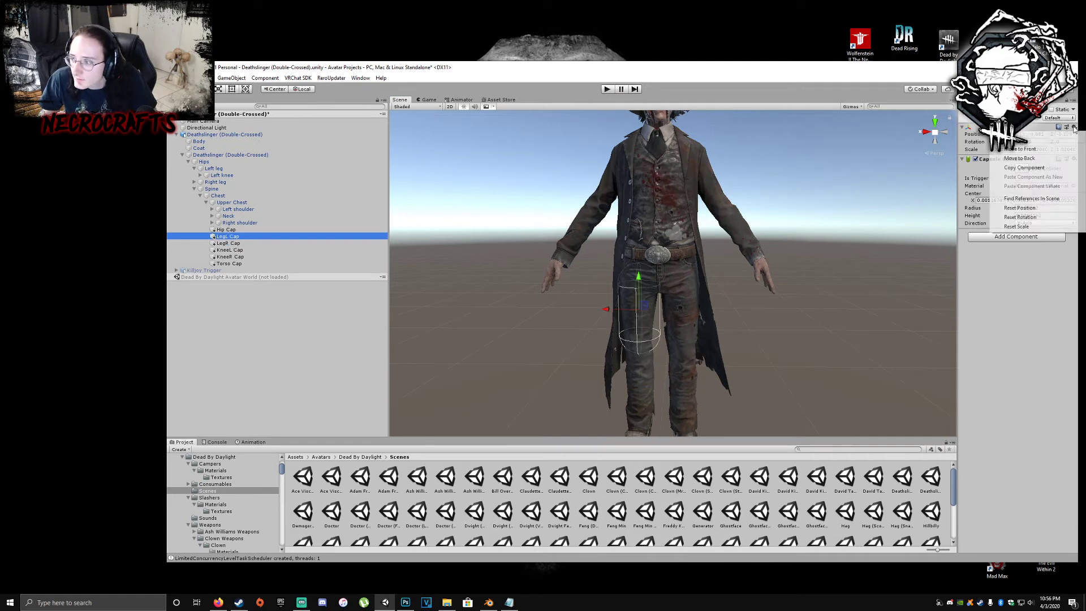
pyautogui.click(1046, 168)
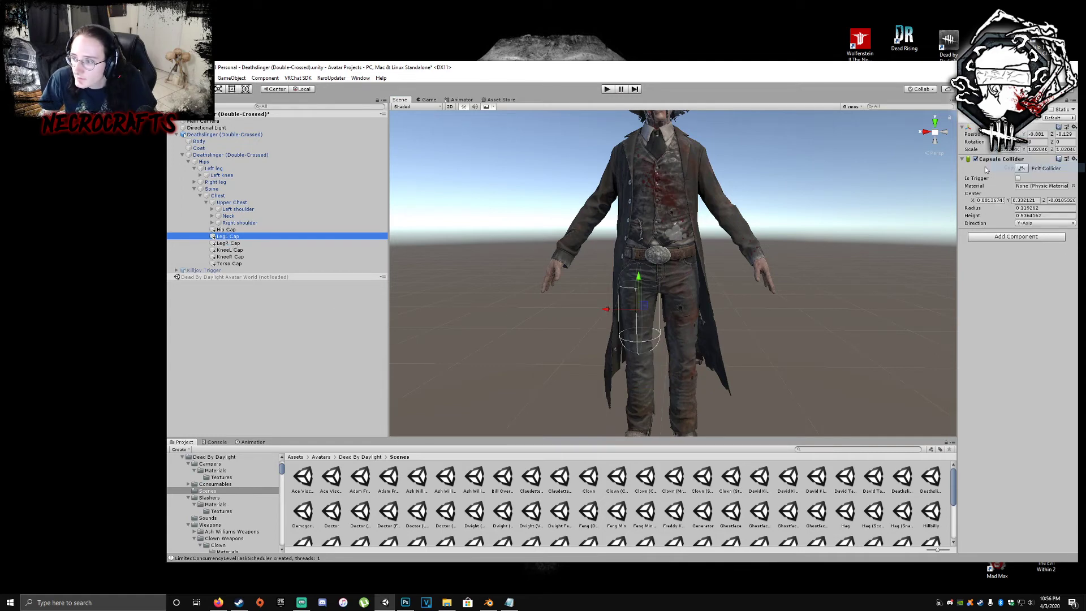
pyautogui.click(235, 243)
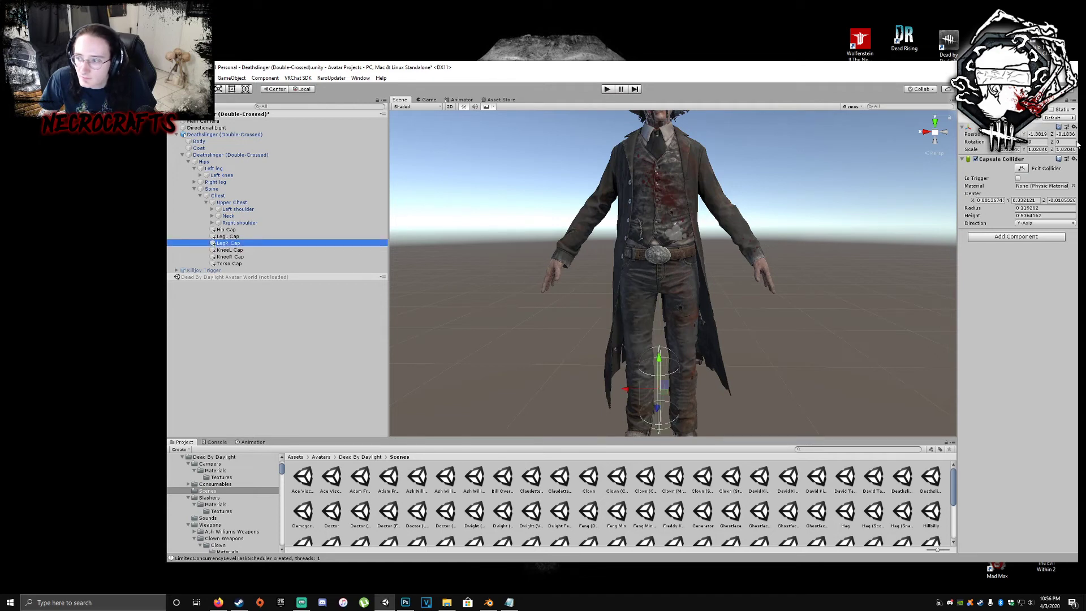
pyautogui.click(1074, 127)
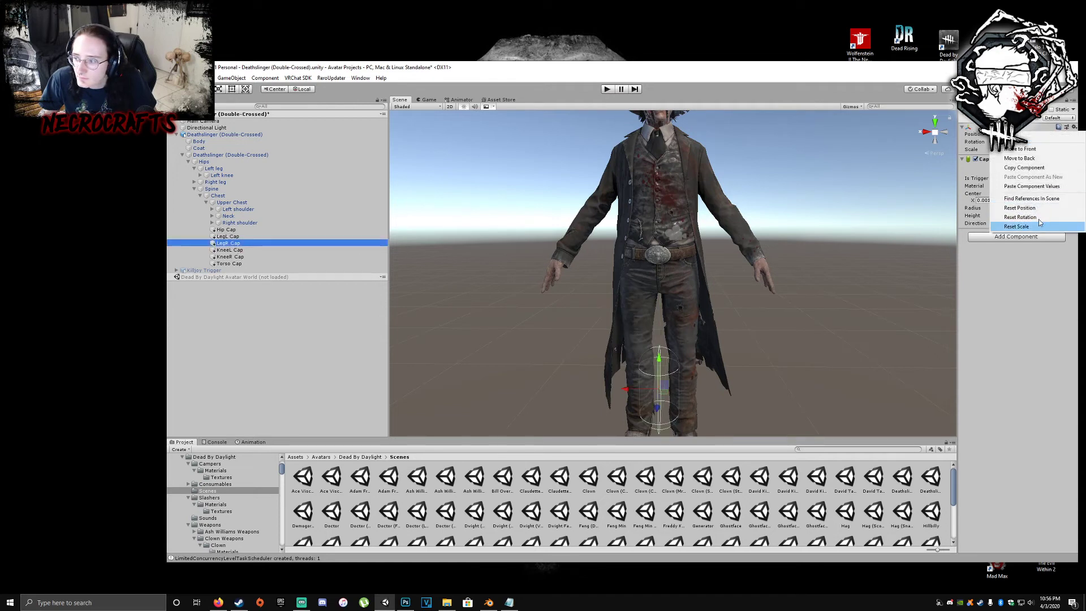
pyautogui.click(1034, 186)
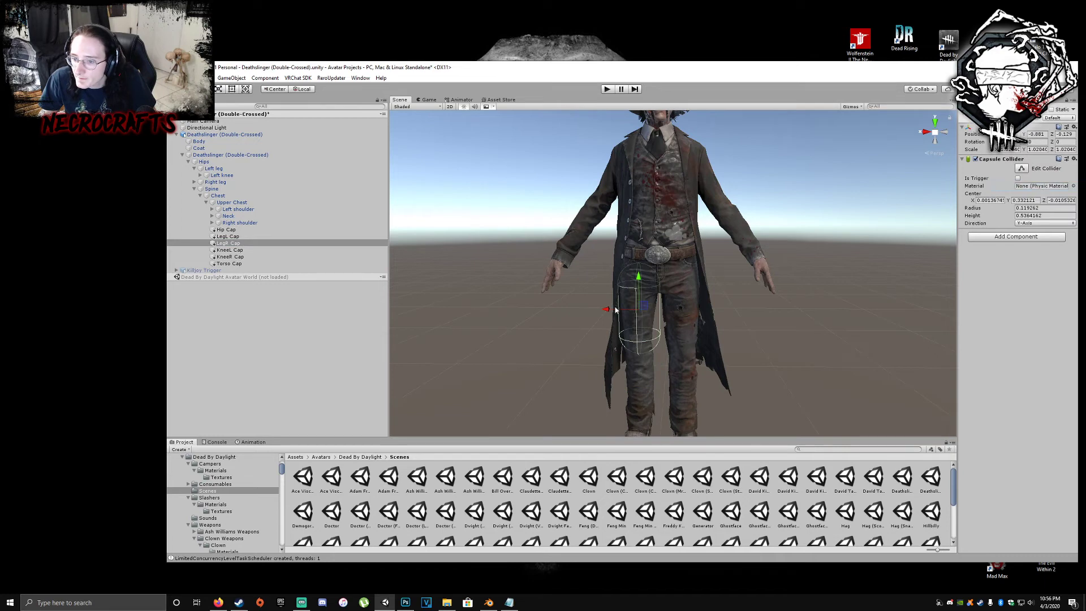
pyautogui.moveTo(633, 314); pyautogui.dragTo(652, 317)
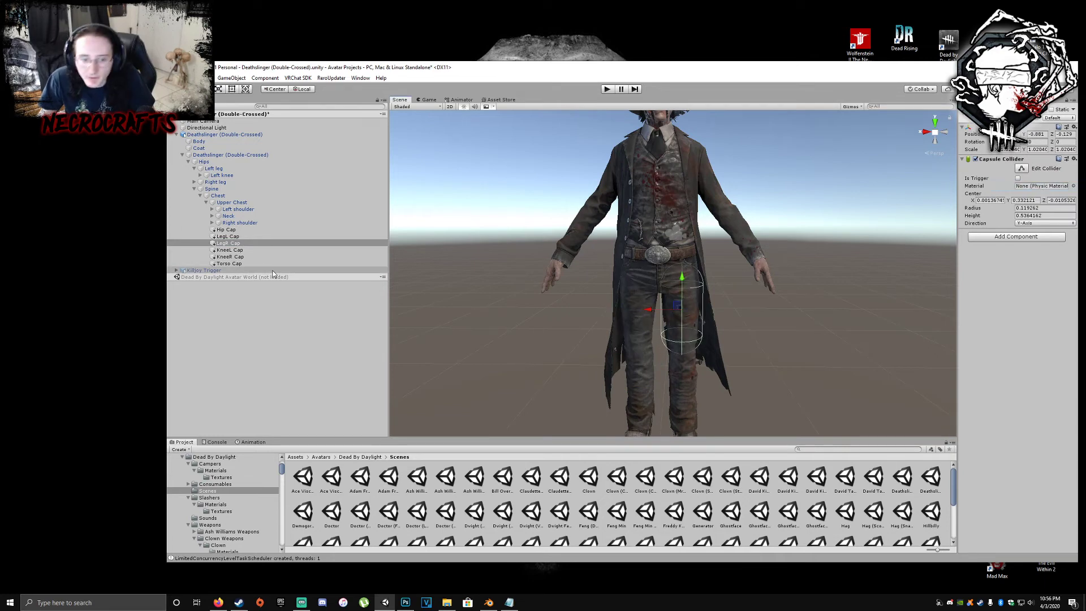
# - Shift the KneeR Cap and KneeL Cap colliders sideways onto their respective lower legs
pyautogui.click(229, 256)
pyautogui.moveTo(624, 393); pyautogui.dragTo(650, 400)
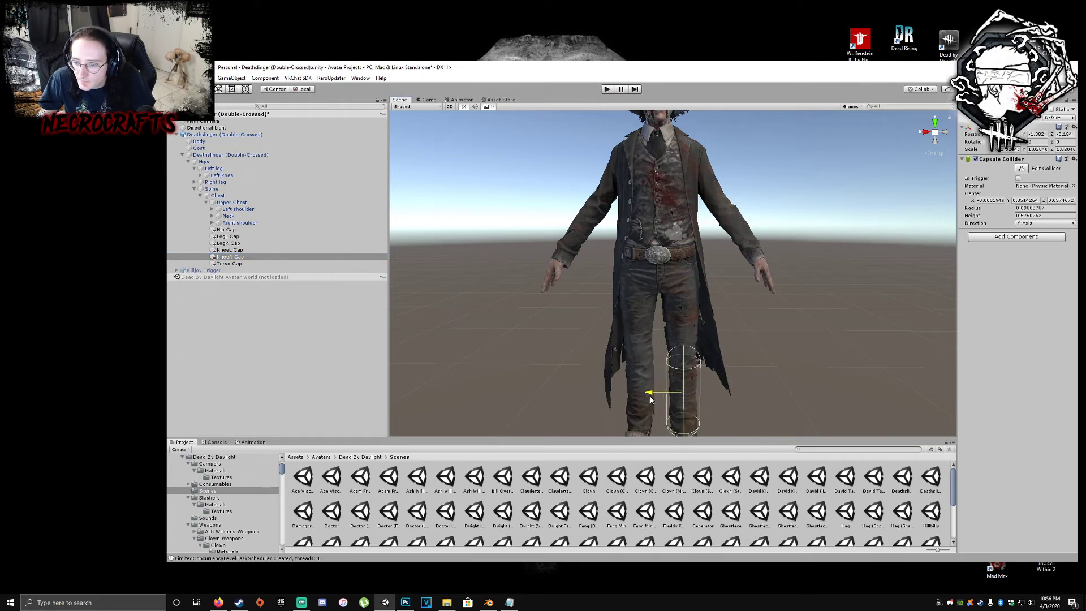
pyautogui.click(284, 249)
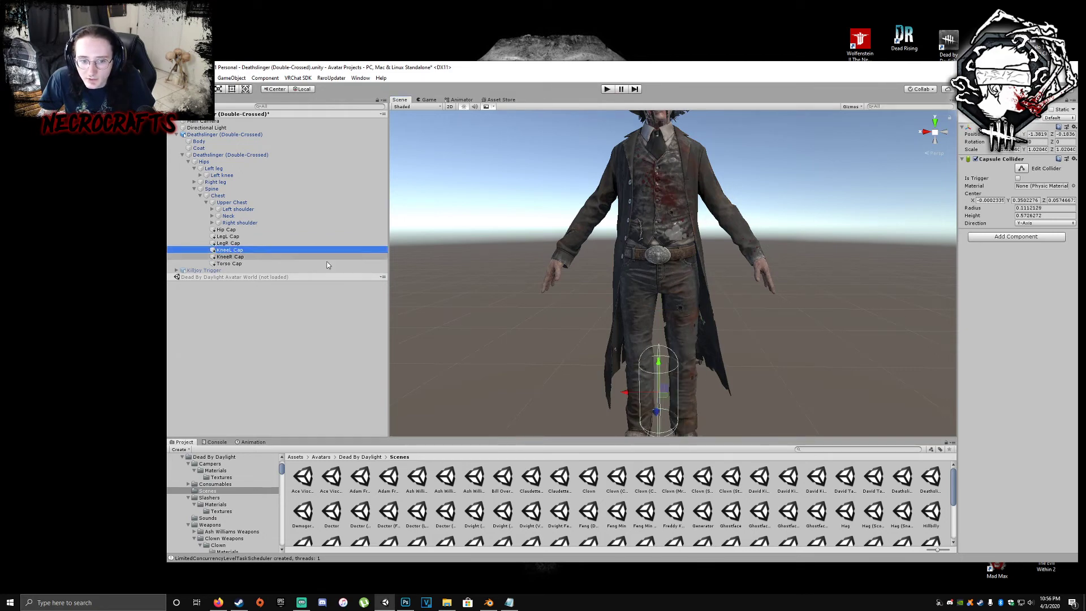
pyautogui.moveTo(613, 389); pyautogui.dragTo(606, 388)
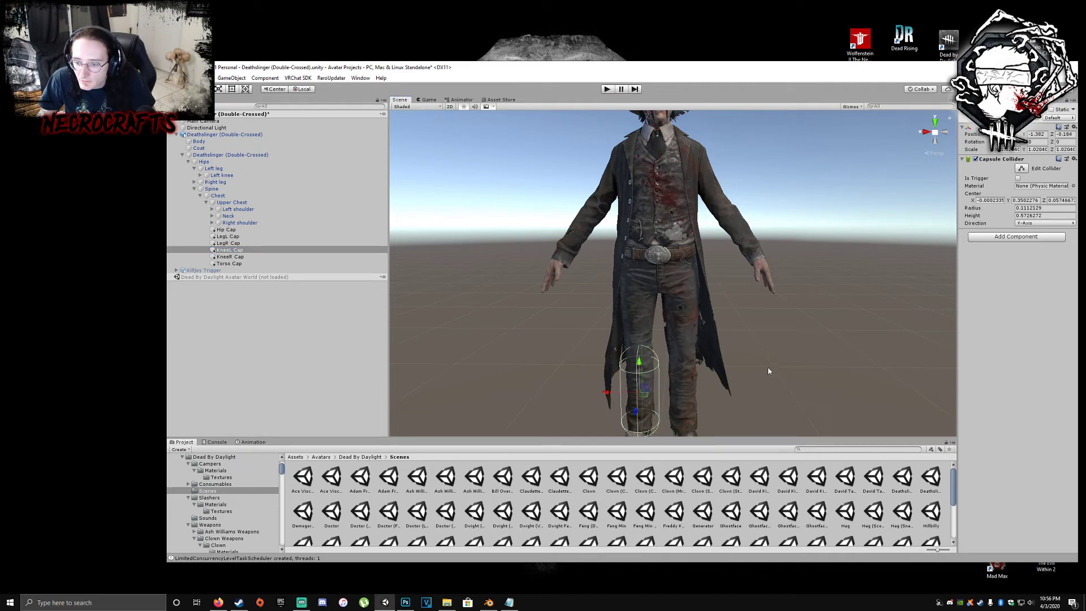
# - Shorten the KneeL Cap's capsule collider from its lower end to a height of about 0.44
pyautogui.moveTo(768, 371); pyautogui.dragTo(763, 357, button='middle')
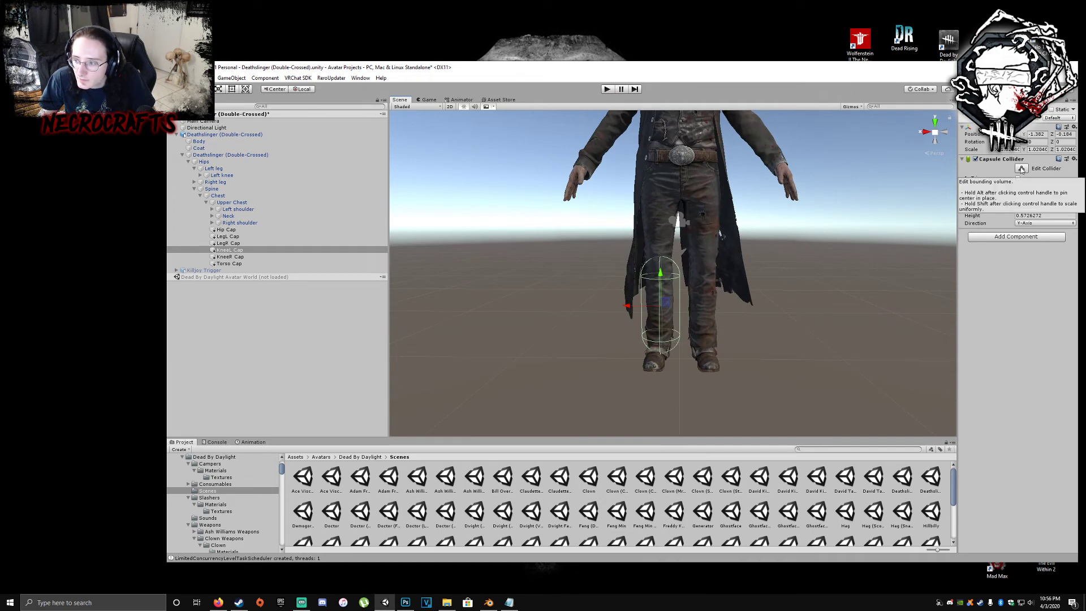
pyautogui.click(1021, 169)
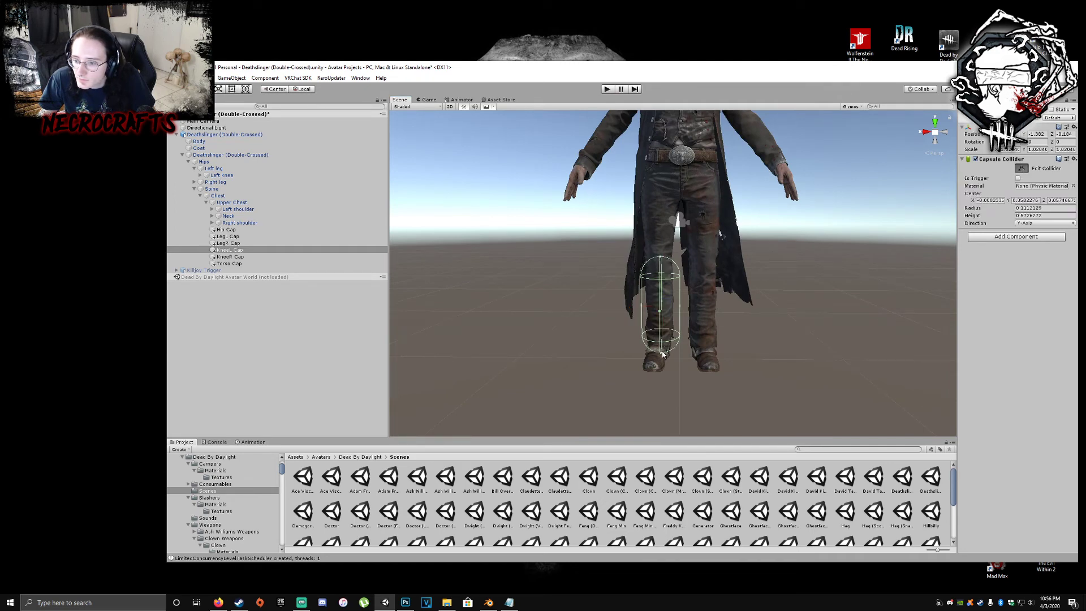
pyautogui.moveTo(663, 353); pyautogui.dragTo(662, 335)
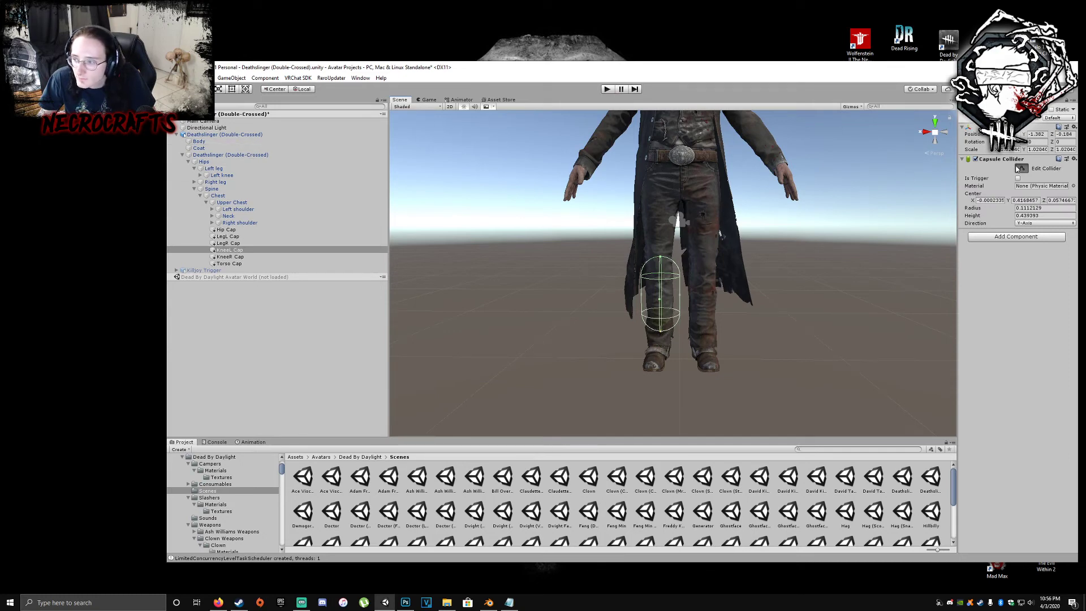
# - Shorten the KneeR Cap's capsule collider from its lower end to a height of about 0.34
pyautogui.click(243, 257)
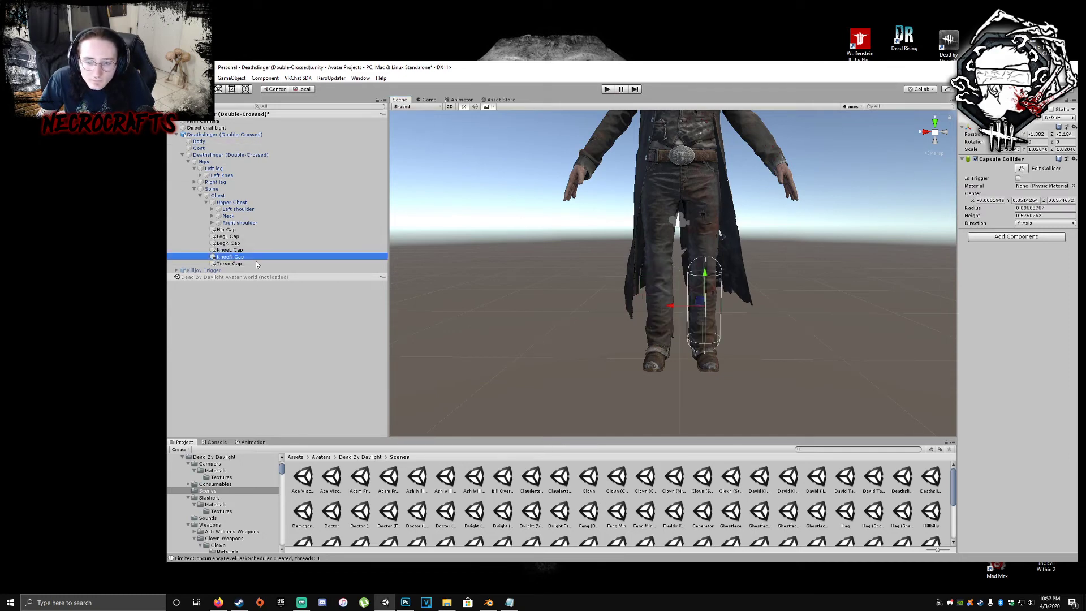
pyautogui.click(1021, 168)
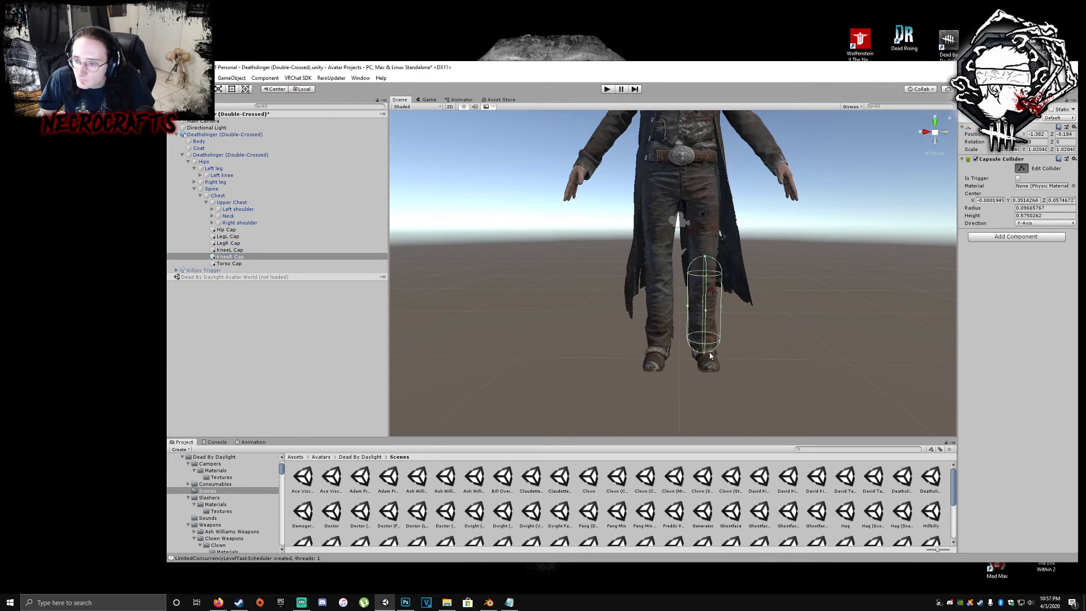
pyautogui.moveTo(706, 355); pyautogui.dragTo(706, 322)
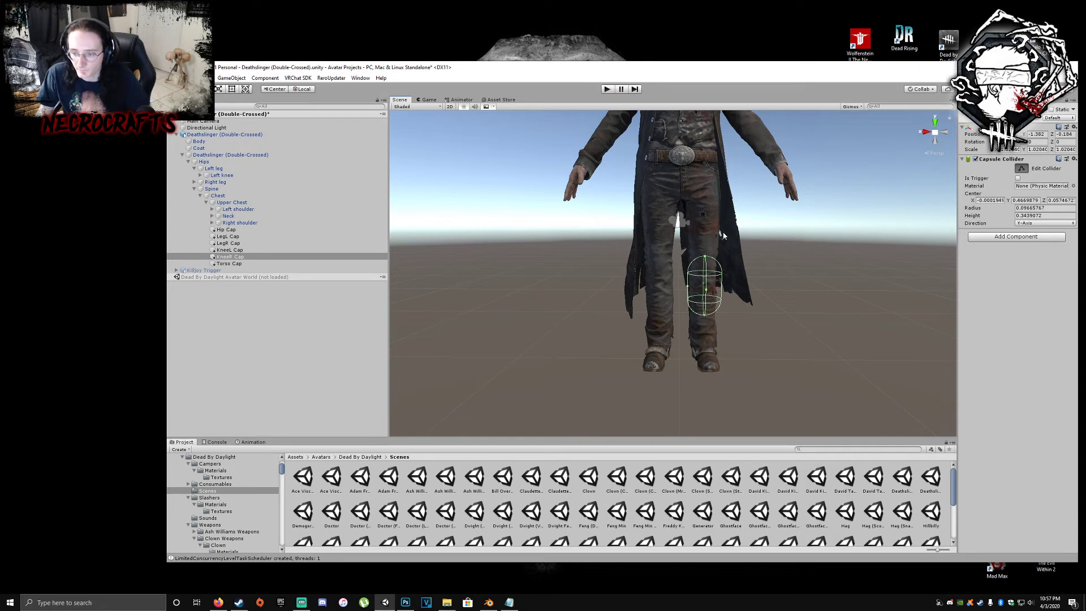
pyautogui.click(1021, 168)
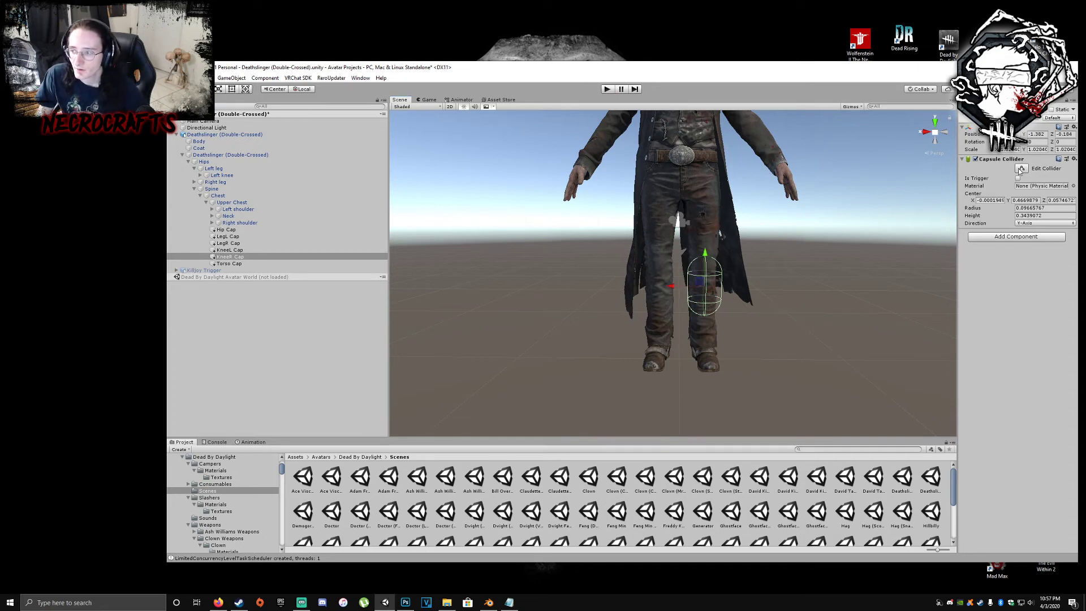
# - Set the Coat cloth's capsule collider list size to 6 and widen the inspector to expose its element slots
pyautogui.click(199, 148)
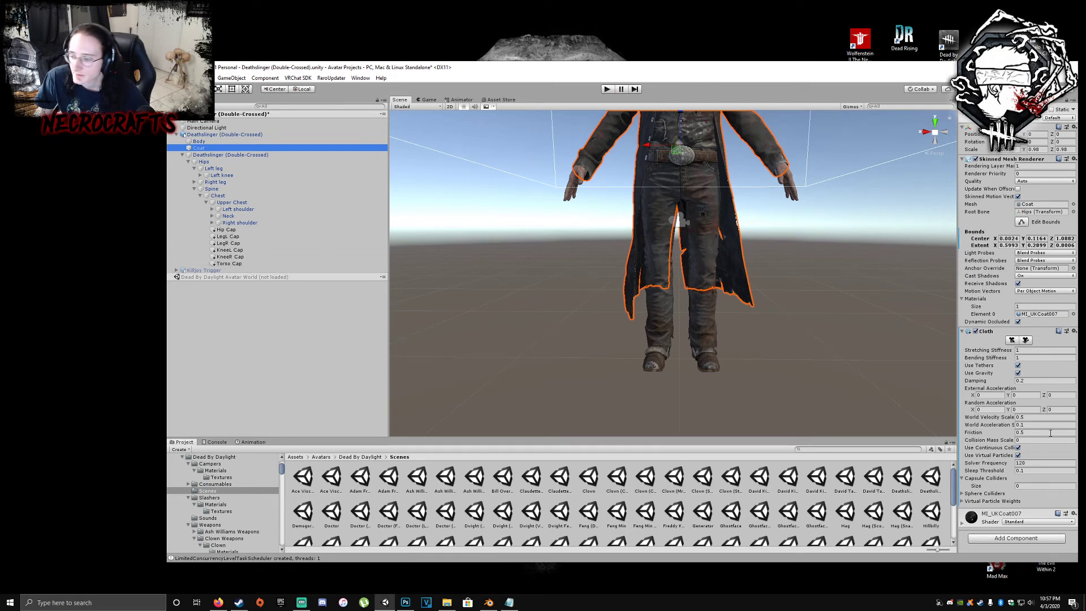
pyautogui.click(1037, 486)
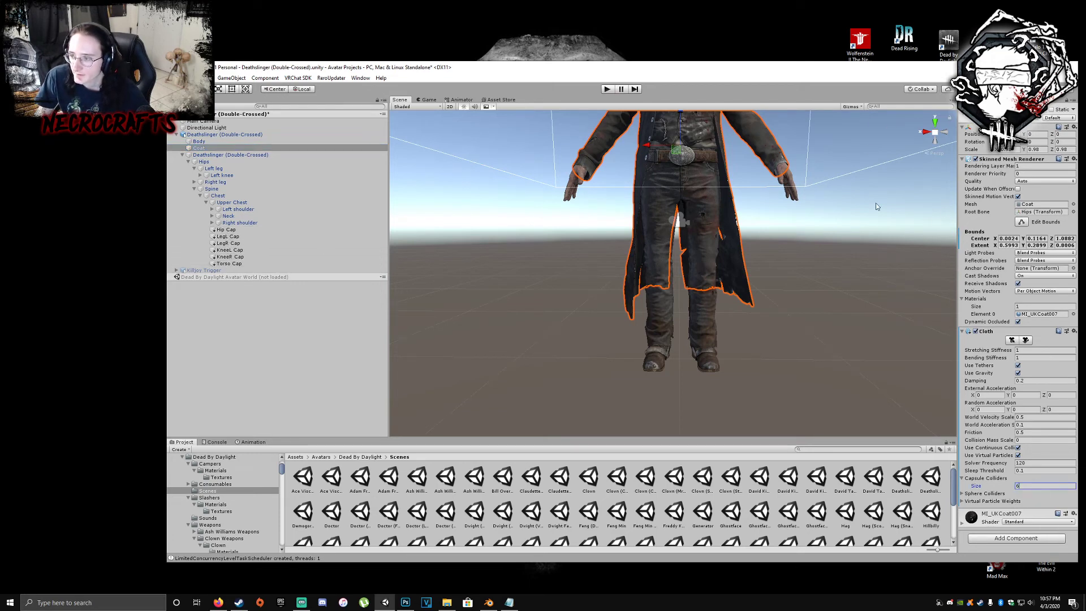
pyautogui.click(867, 326)
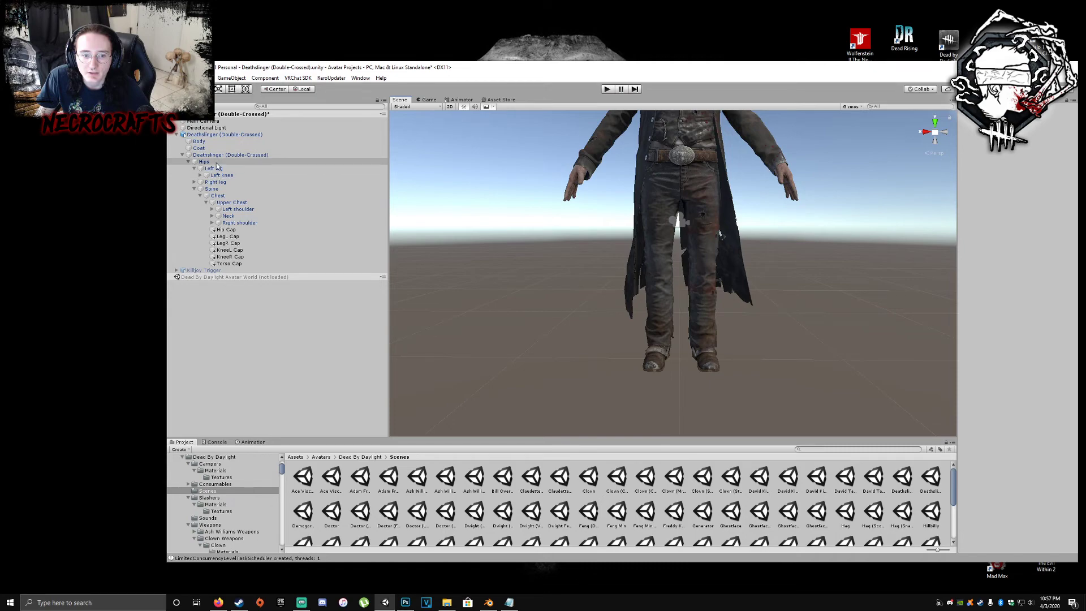
pyautogui.click(209, 148)
pyautogui.moveTo(658, 67); pyautogui.dragTo(545, 58)
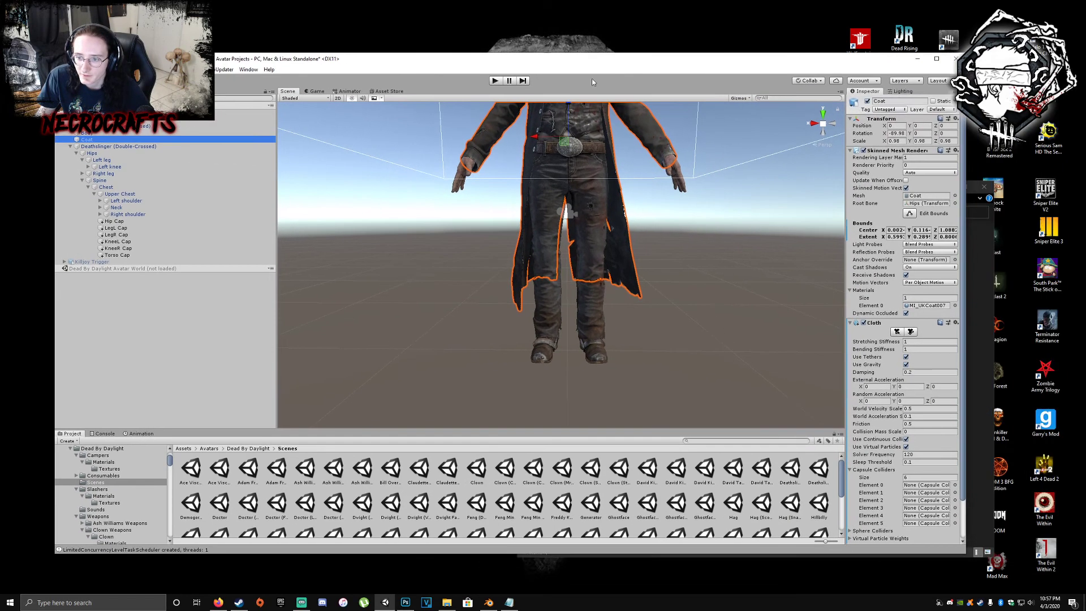
pyautogui.scroll(-3, 936, 385)
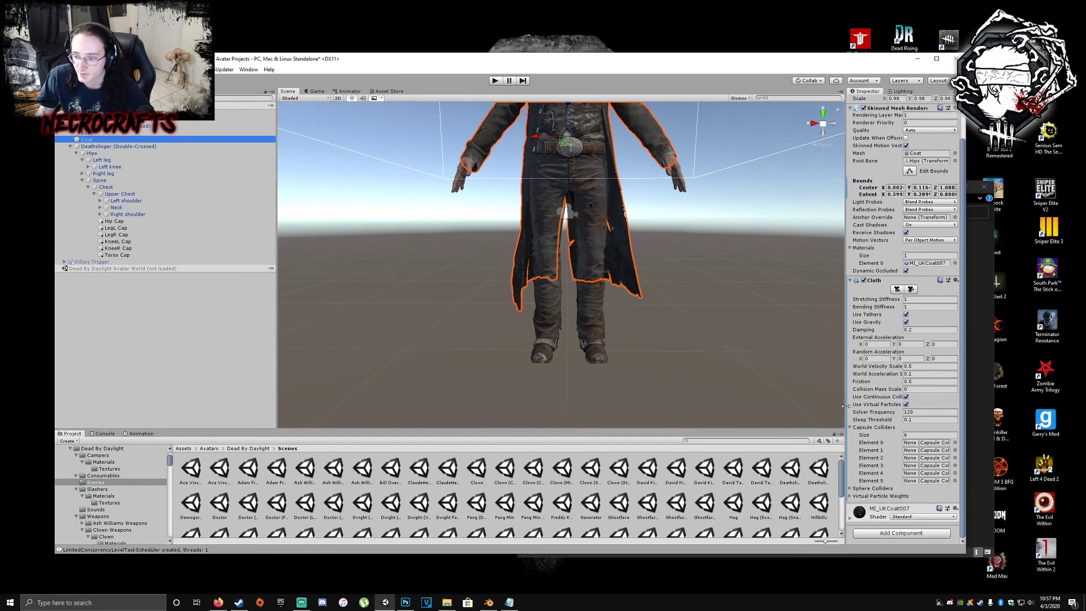
pyautogui.moveTo(842, 405); pyautogui.dragTo(779, 405)
# - Assign Hip Cap, KneeL Cap and KneeR Cap to Elements 0, 1 and 2 of the Coat cloth's capsule colliders
pyautogui.click(954, 450)
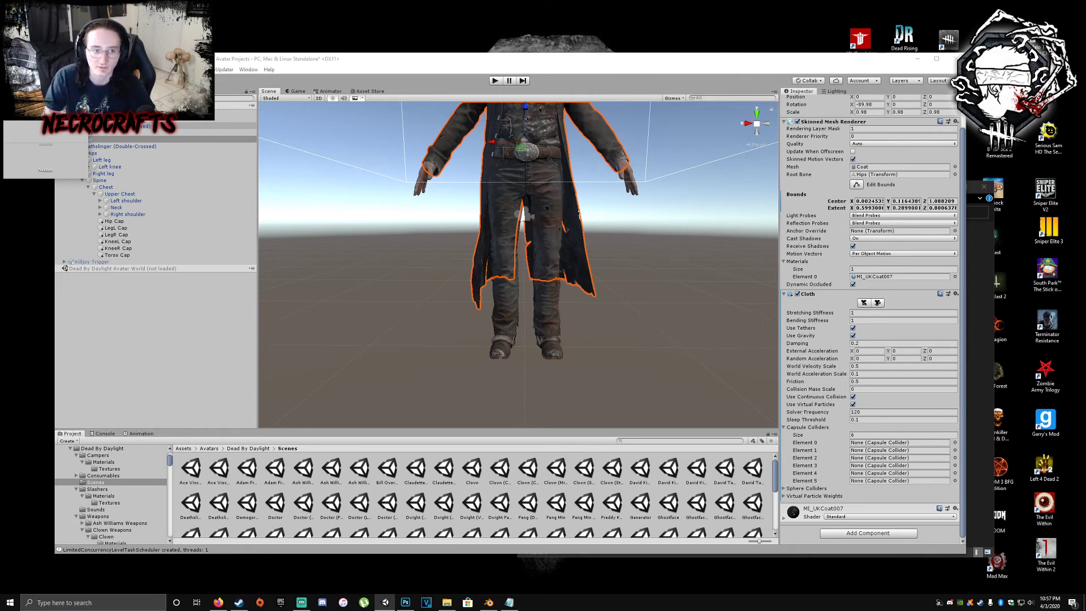
pyautogui.doubleClick(29, 66)
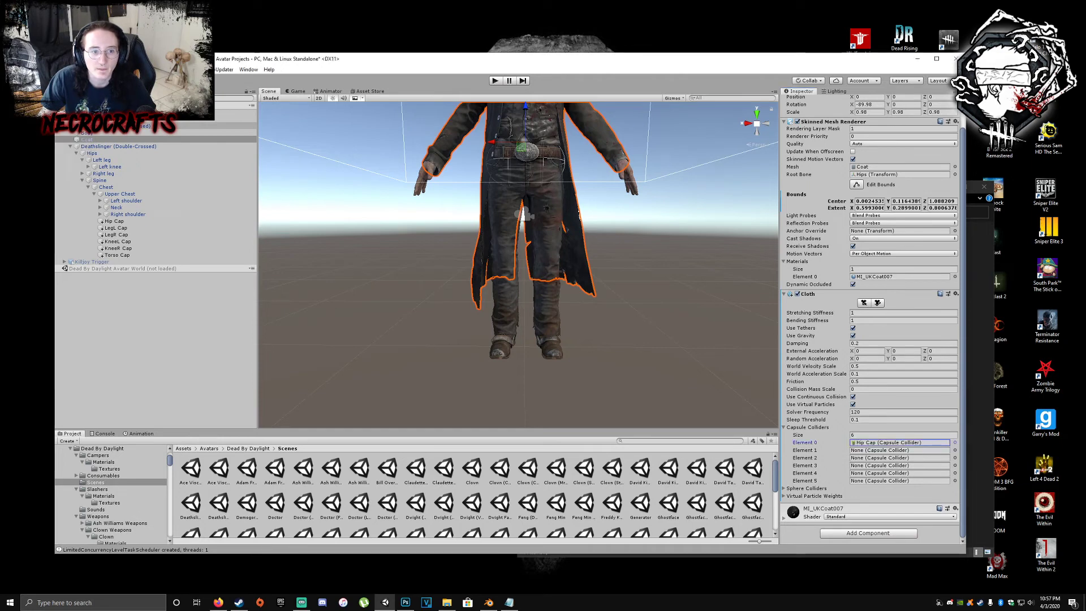
pyautogui.click(954, 450)
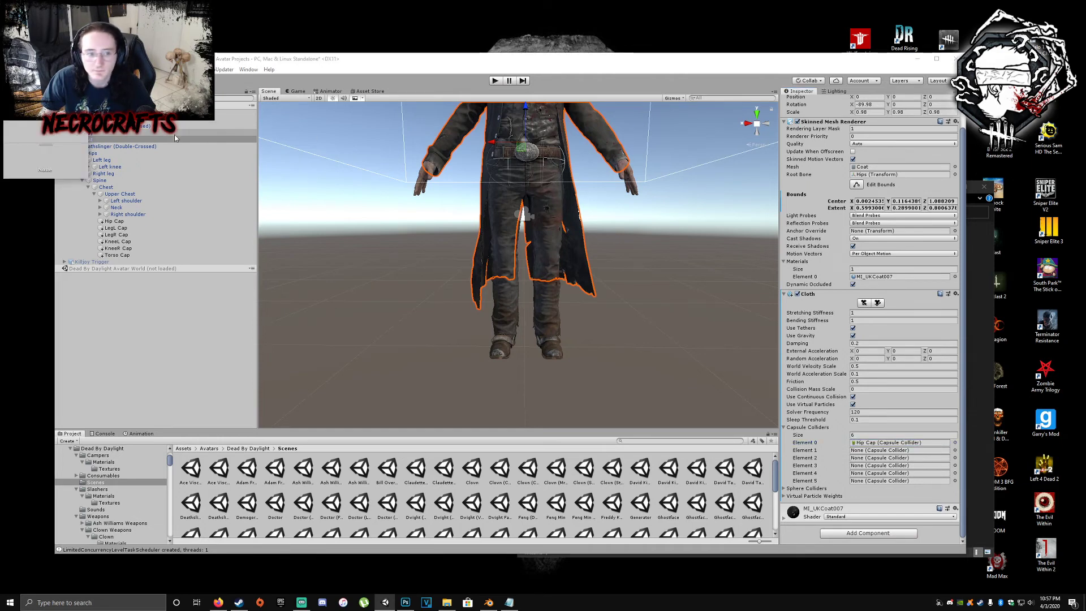
pyautogui.doubleClick(29, 75)
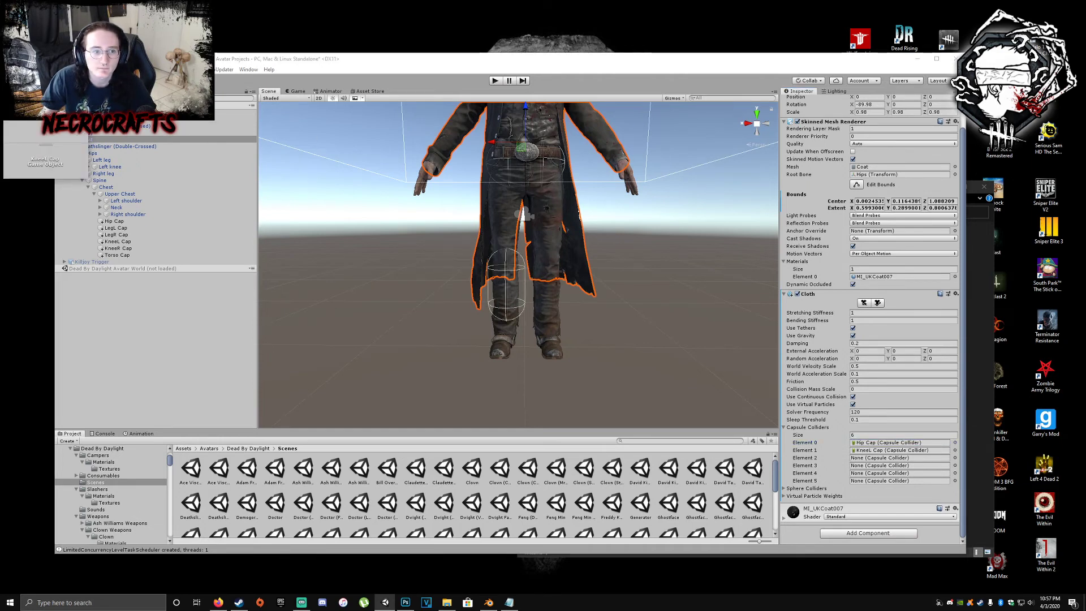
pyautogui.click(955, 459)
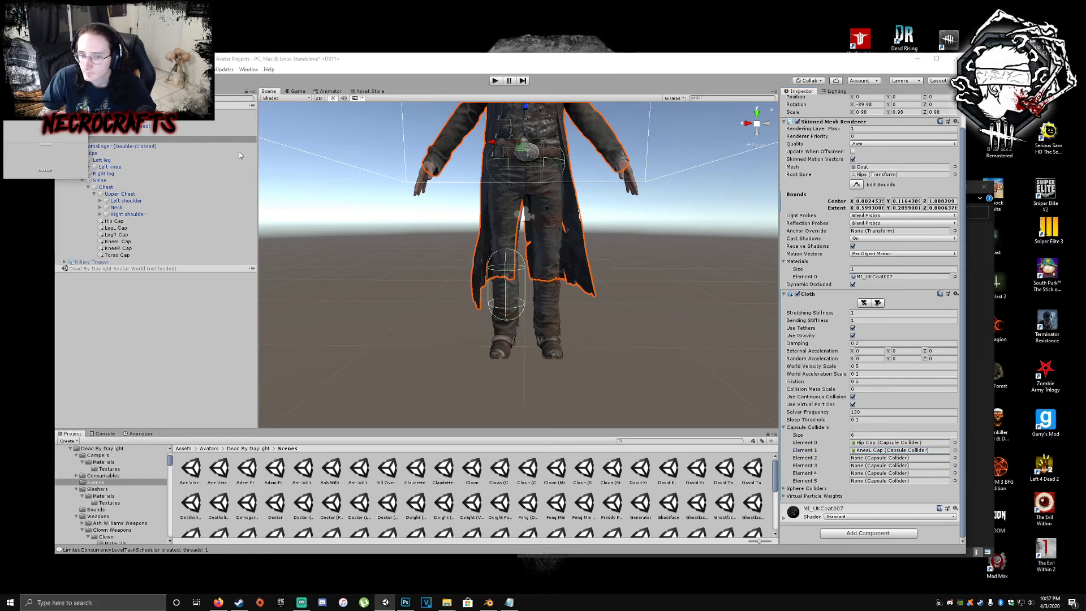
pyautogui.doubleClick(28, 83)
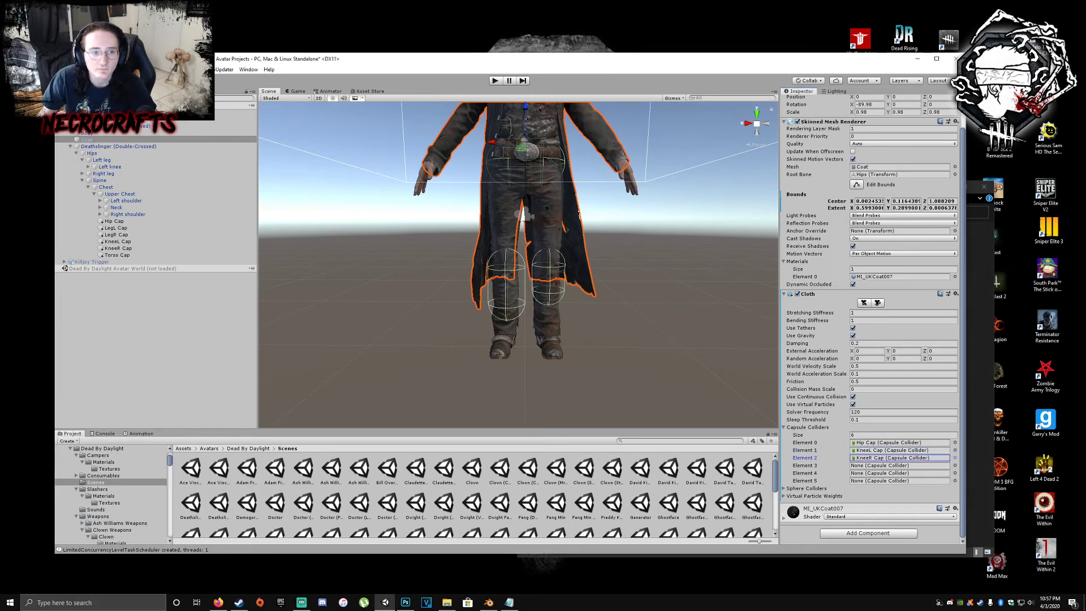
# - Assign LegL Cap, LegR Cap and Torso Cap to Elements 3, 4 and 5 of the Coat cloth's capsule colliders
pyautogui.click(955, 466)
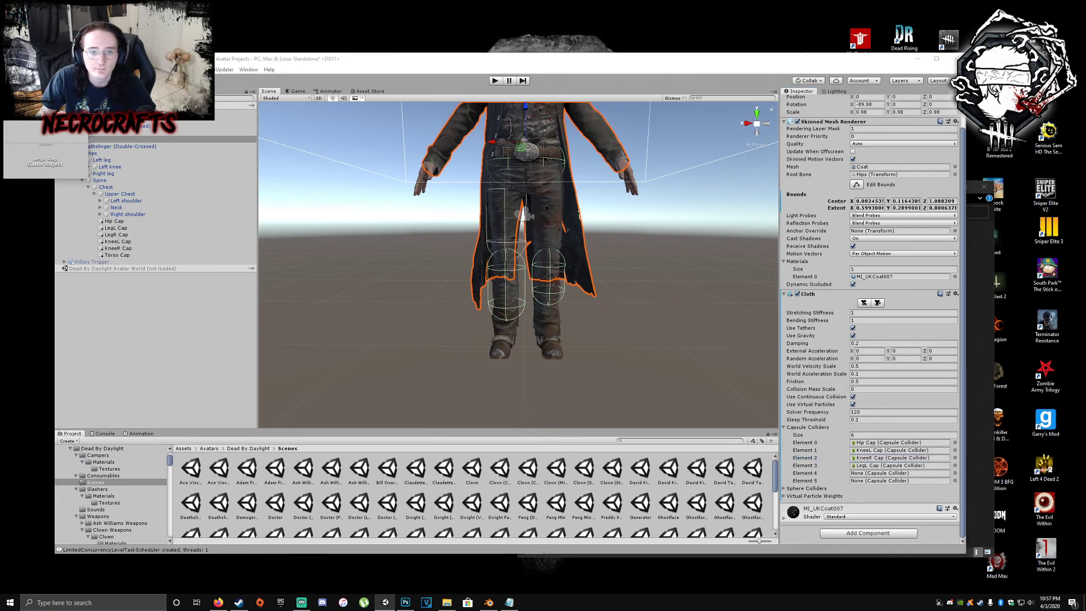
pyautogui.doubleClick(28, 85)
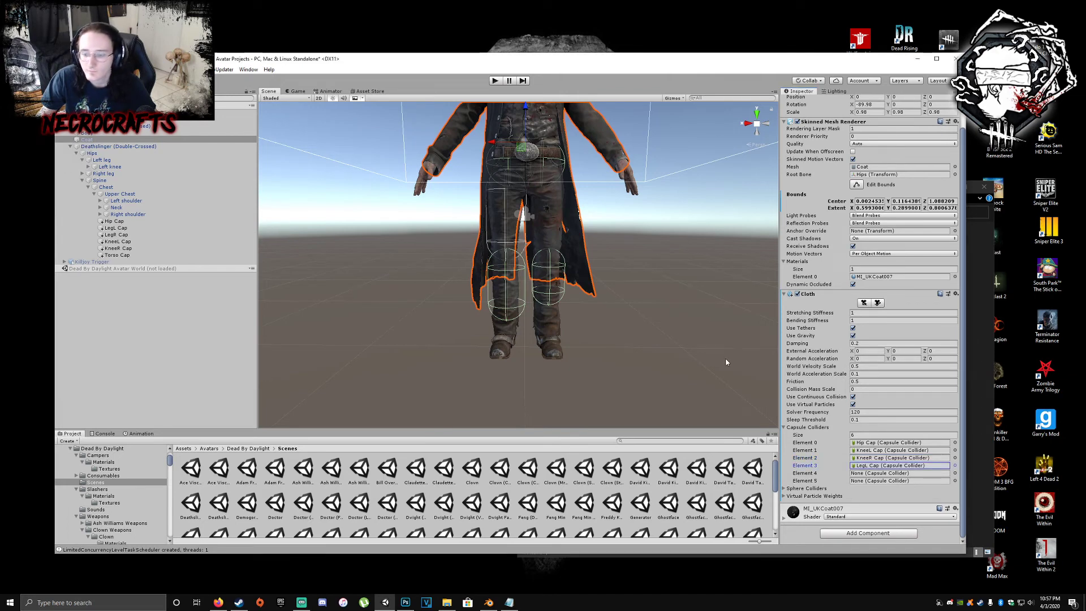
pyautogui.click(955, 473)
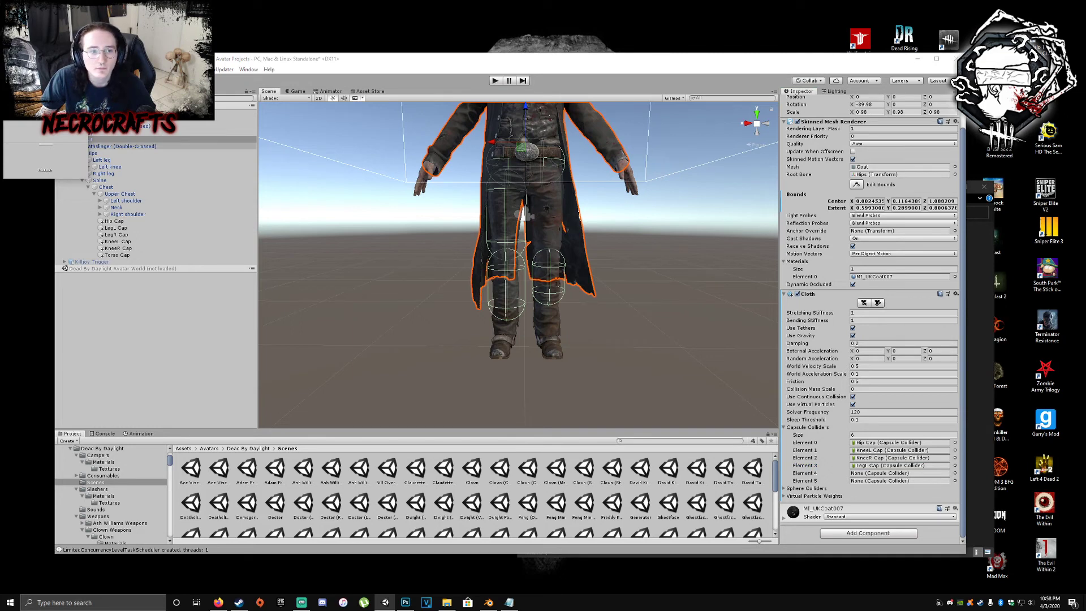
pyautogui.click(28, 92)
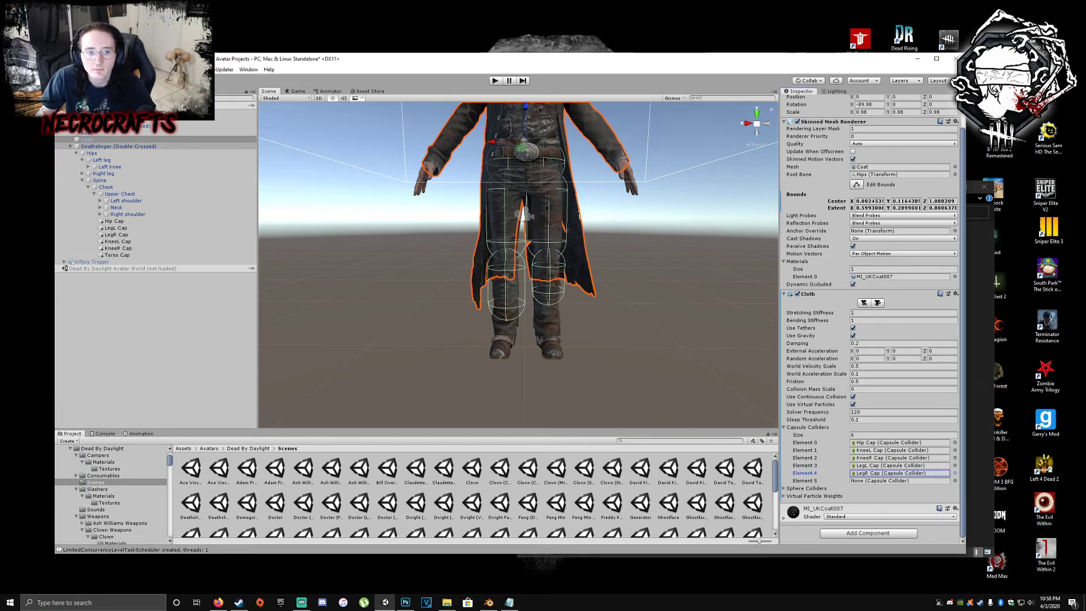
pyautogui.click(955, 480)
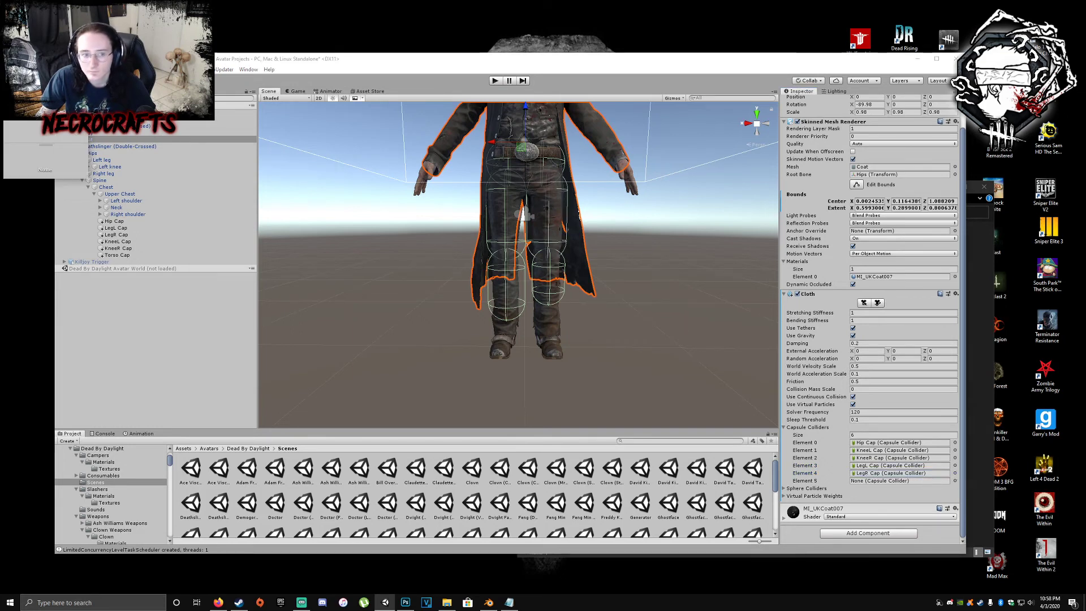
# - Run the scene in play mode and examine how the coat sits around the torso and colliders
pyautogui.moveTo(439, 116); pyautogui.dragTo(434, 221, button='middle')
pyautogui.click(494, 81)
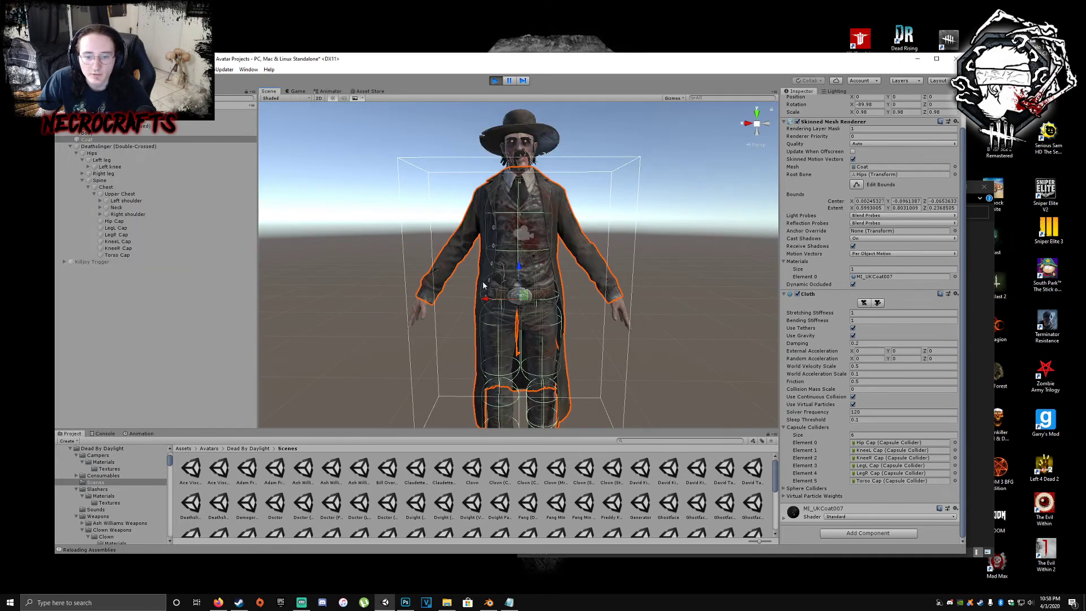
pyautogui.moveTo(484, 285); pyautogui.dragTo(435, 301, button='right')
pyautogui.moveTo(435, 301); pyautogui.dragTo(408, 295, button='middle')
pyautogui.moveTo(490, 300); pyautogui.dragTo(523, 316, button='right')
pyautogui.moveTo(523, 317); pyautogui.dragTo(671, 328, button='middle')
pyautogui.scroll(-3, 672, 328)
pyautogui.moveTo(671, 327); pyautogui.dragTo(657, 324, button='right')
pyautogui.moveTo(656, 324); pyautogui.dragTo(661, 327, button='middle')
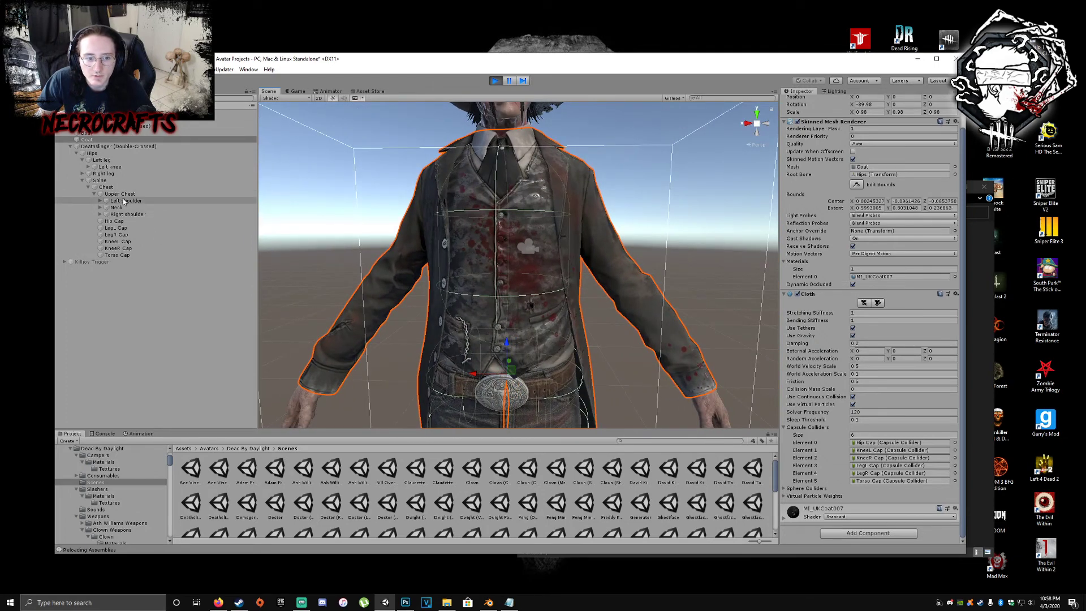
# - Narrow the Torso Cap's capsule collider from the chest side to a radius of about 0.17
pyautogui.click(119, 255)
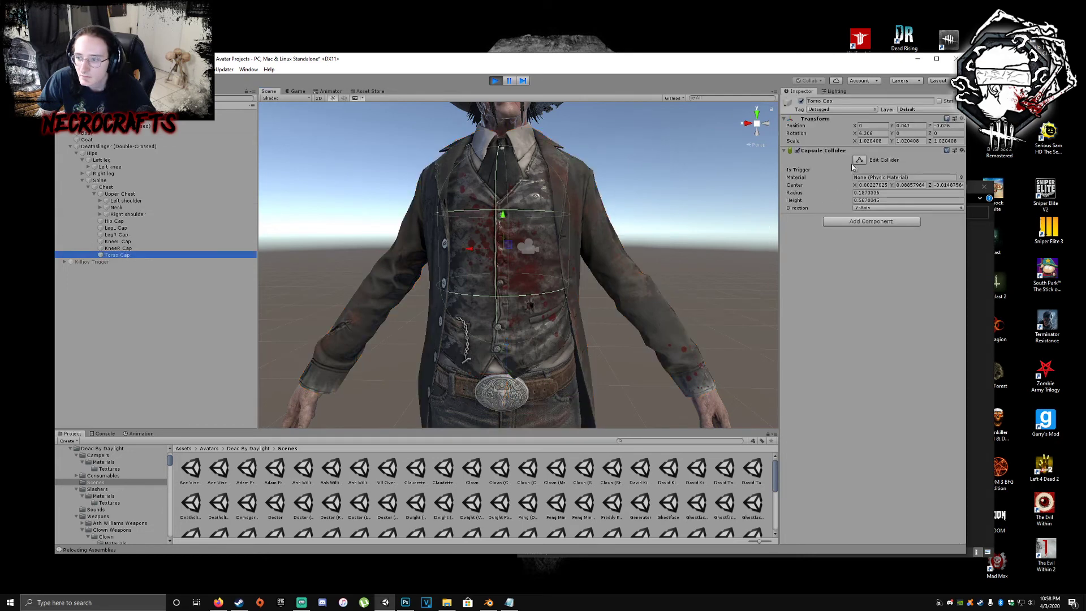
pyautogui.click(857, 161)
pyautogui.moveTo(760, 246); pyautogui.dragTo(656, 255, button='right')
pyautogui.moveTo(656, 254); pyautogui.dragTo(505, 248, button='middle')
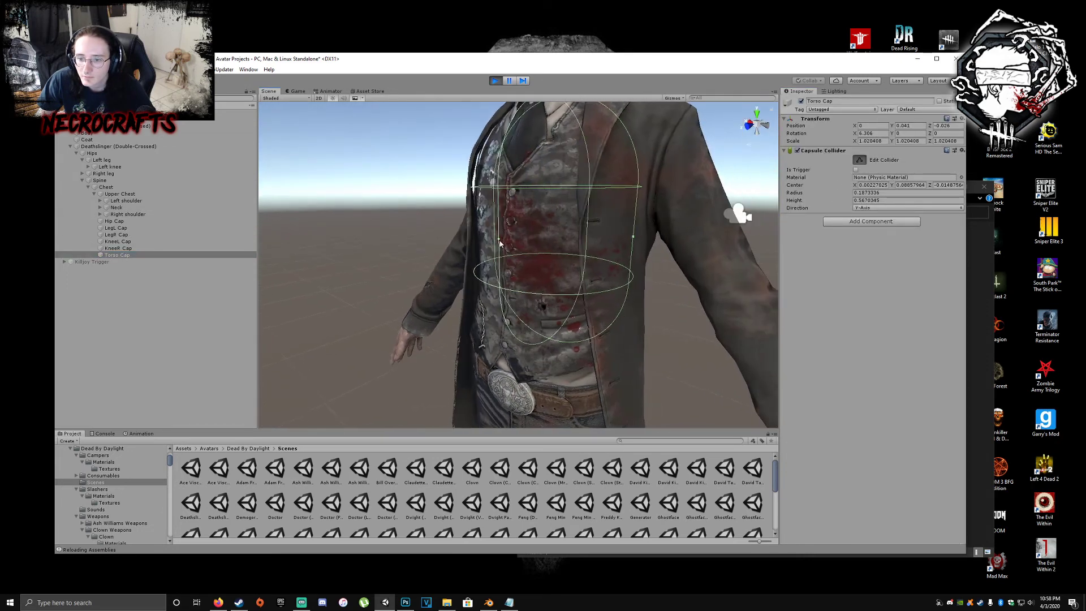
pyautogui.moveTo(500, 243); pyautogui.dragTo(506, 246)
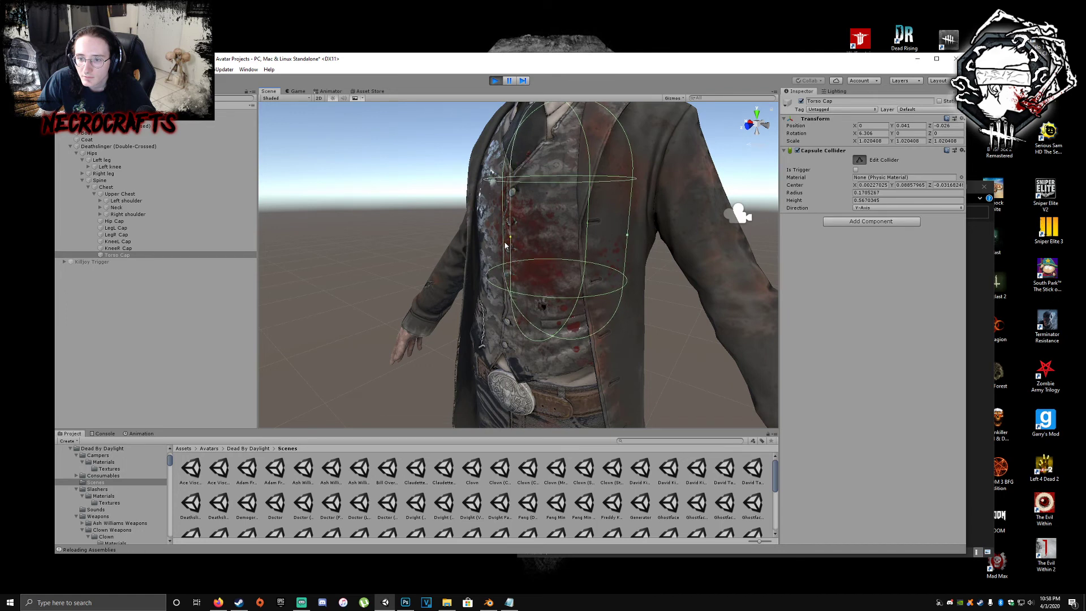
# - Narrow the Torso Cap from the back to a radius of about 0.157 and raise its upper end to a height of about 0.571
pyautogui.moveTo(602, 269); pyautogui.dragTo(528, 274, button='right')
pyautogui.moveTo(707, 274); pyautogui.dragTo(509, 273, button='middle')
pyautogui.moveTo(566, 273); pyautogui.dragTo(480, 273, button='right')
pyautogui.moveTo(520, 273); pyautogui.dragTo(372, 260, button='middle')
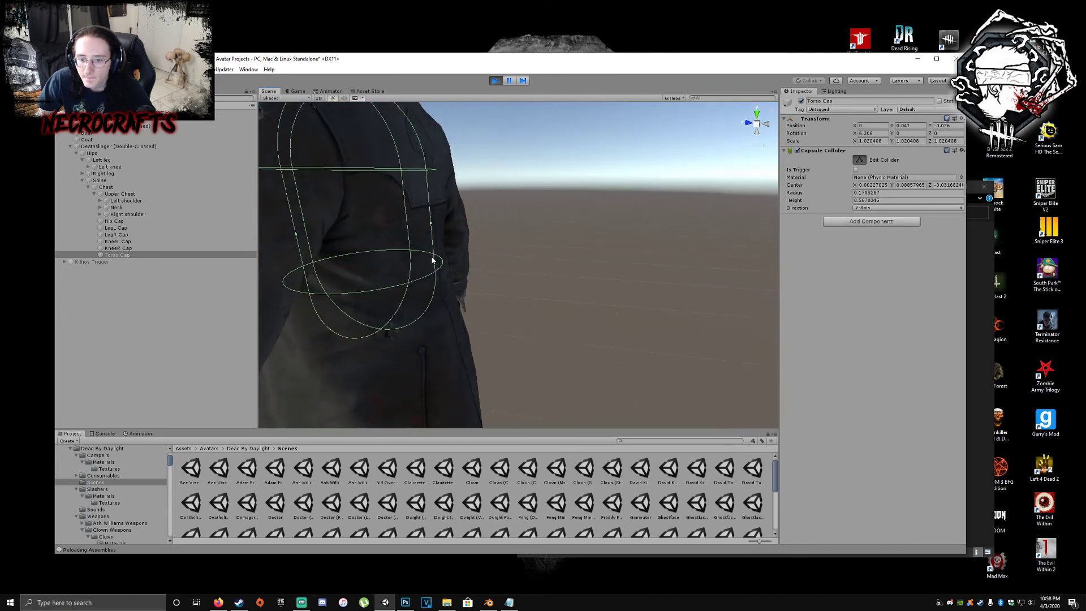
pyautogui.moveTo(431, 227); pyautogui.dragTo(422, 225)
pyautogui.moveTo(422, 225); pyautogui.dragTo(431, 233, button='middle')
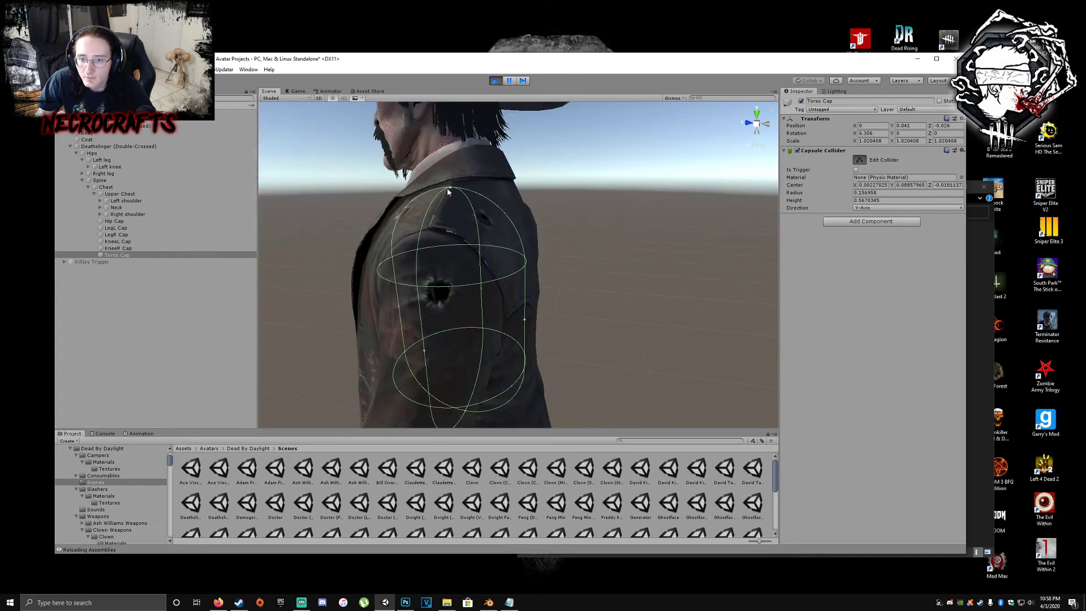
pyautogui.moveTo(447, 192); pyautogui.dragTo(453, 187)
# - Try narrowing the Torso Cap's collider further from the chest side, and undo each attempt
pyautogui.moveTo(453, 188); pyautogui.dragTo(726, 205, button='right')
pyautogui.press('a')
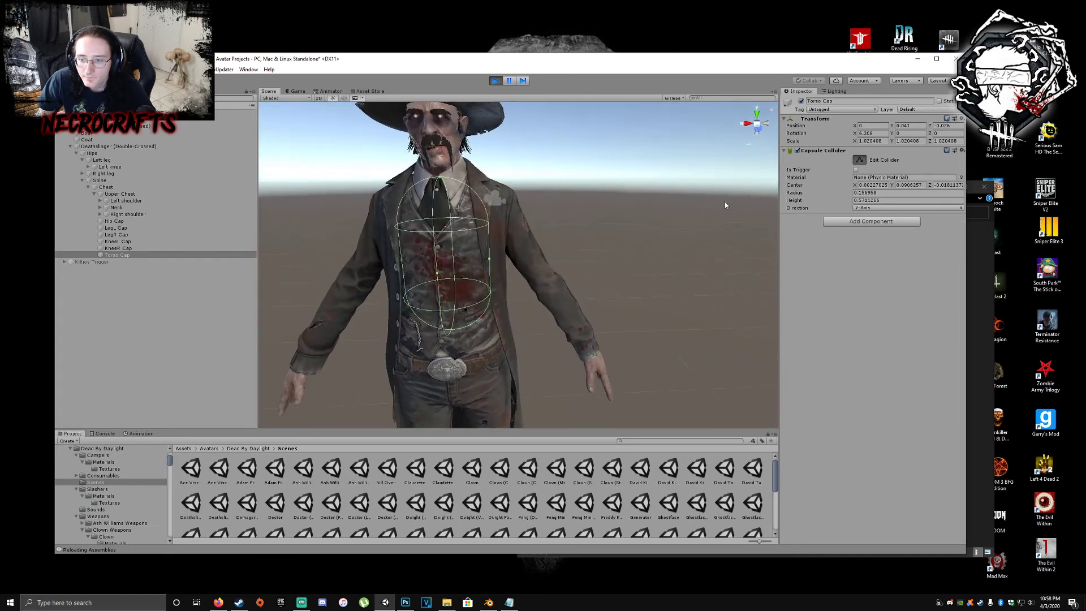
pyautogui.moveTo(625, 200); pyautogui.dragTo(630, 196, button='middle')
pyautogui.moveTo(441, 248); pyautogui.dragTo(607, 272, button='right')
pyautogui.press('a')
pyautogui.moveTo(599, 277); pyautogui.dragTo(595, 276)
pyautogui.hotkey('ctrl', 'z')
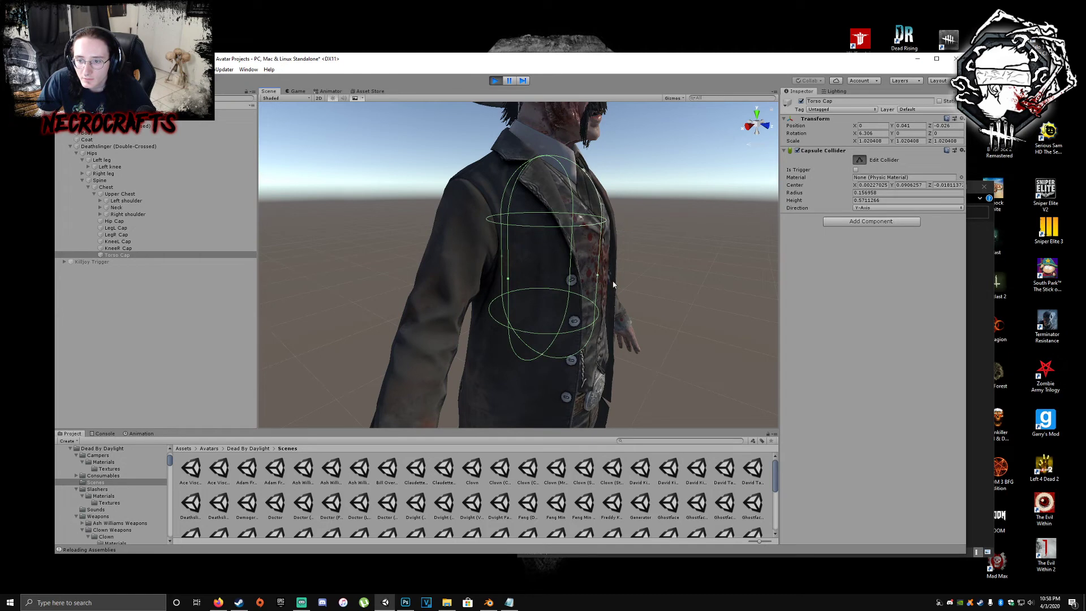
pyautogui.moveTo(598, 274); pyautogui.dragTo(592, 273)
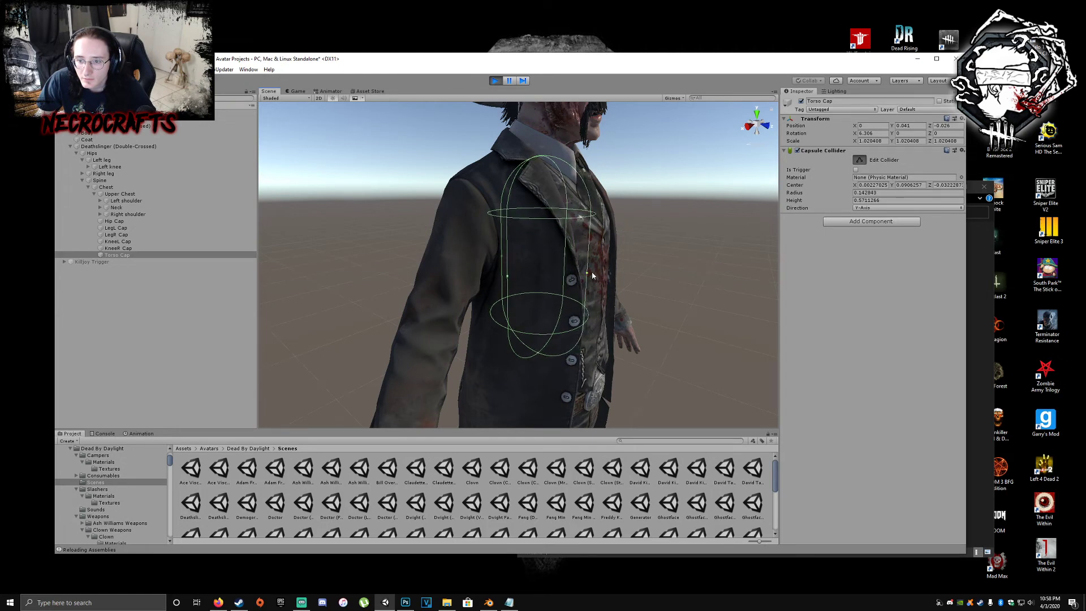
pyautogui.hotkey('ctrl', 'z')
# - Copy the Torso Cap's adjusted capsule collider, stop play mode, paste its values back onto Torso Cap, and run the scene again
pyautogui.moveTo(653, 282); pyautogui.dragTo(608, 274, button='right')
pyautogui.moveTo(608, 274); pyautogui.dragTo(548, 260, button='middle')
pyautogui.scroll(-1, 547, 260)
pyautogui.moveTo(547, 260); pyautogui.dragTo(476, 252, button='right')
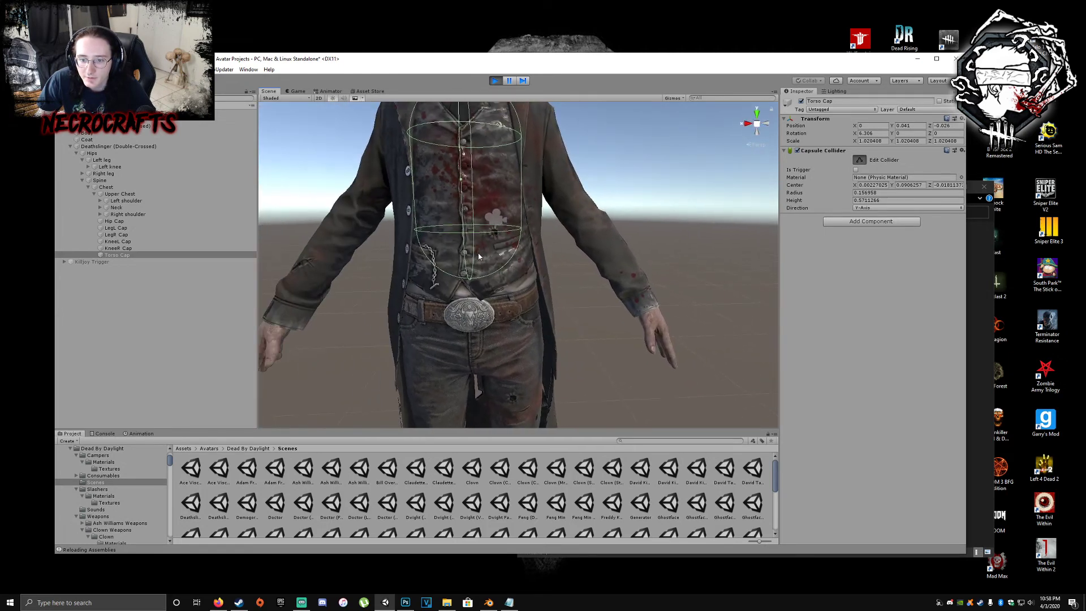
pyautogui.moveTo(477, 252); pyautogui.dragTo(480, 256, button='middle')
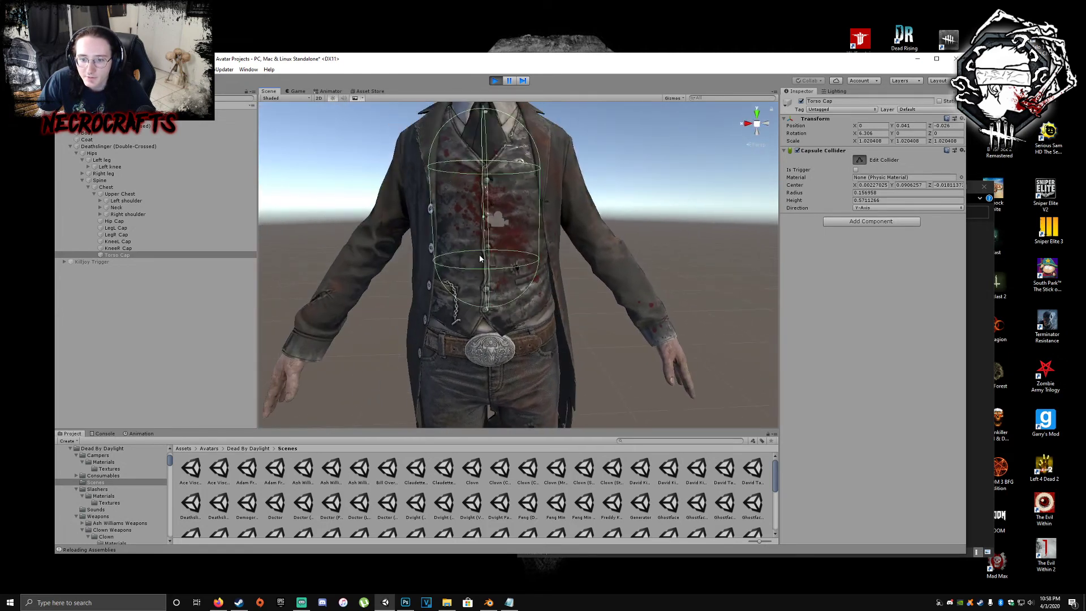
pyautogui.click(962, 150)
pyautogui.click(995, 218)
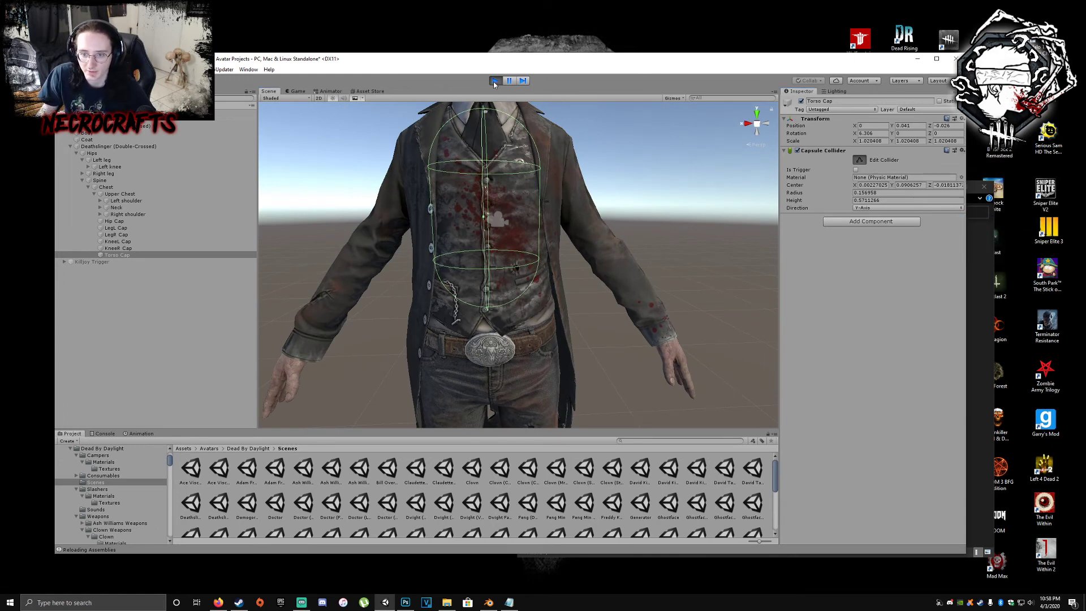
pyautogui.click(962, 150)
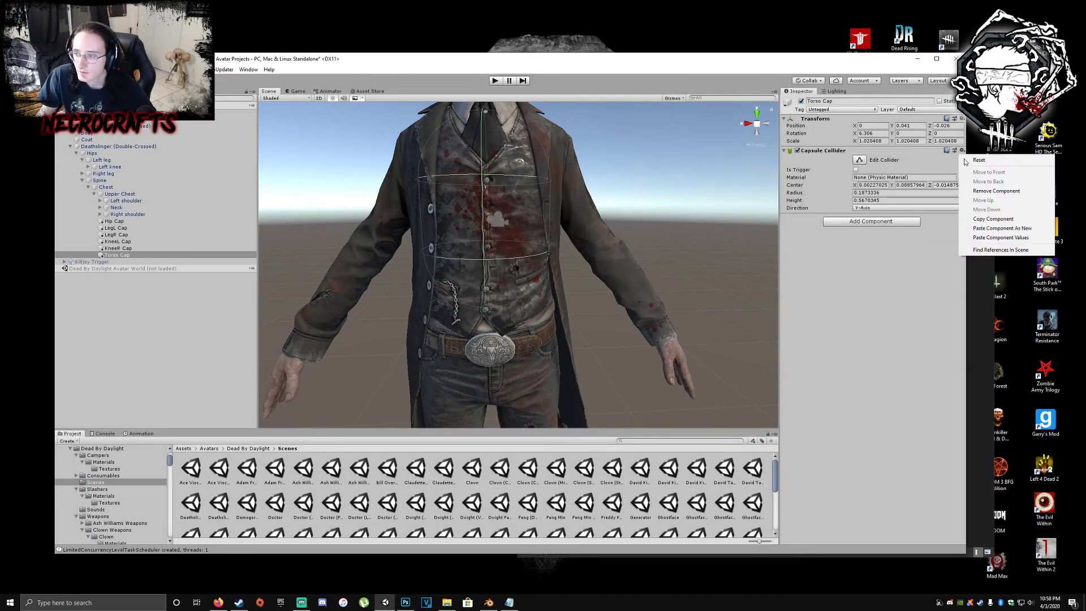
pyautogui.click(968, 237)
pyautogui.click(492, 80)
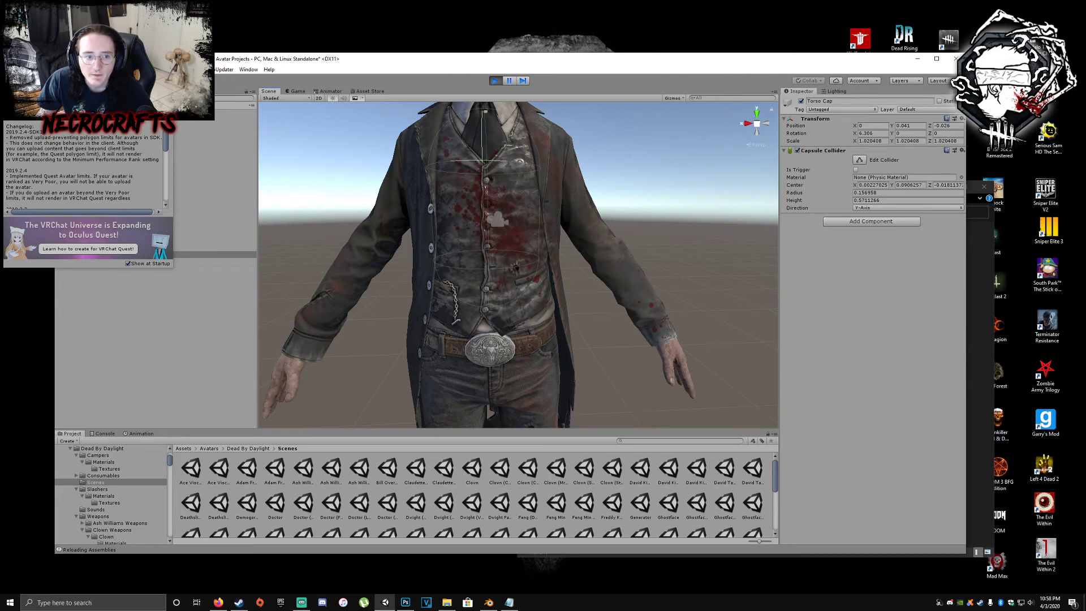
# - Dismiss the VRChat SDK changelog window and examine the coat around the KneeR Cap's collider
pyautogui.scroll(-10, 114, 184)
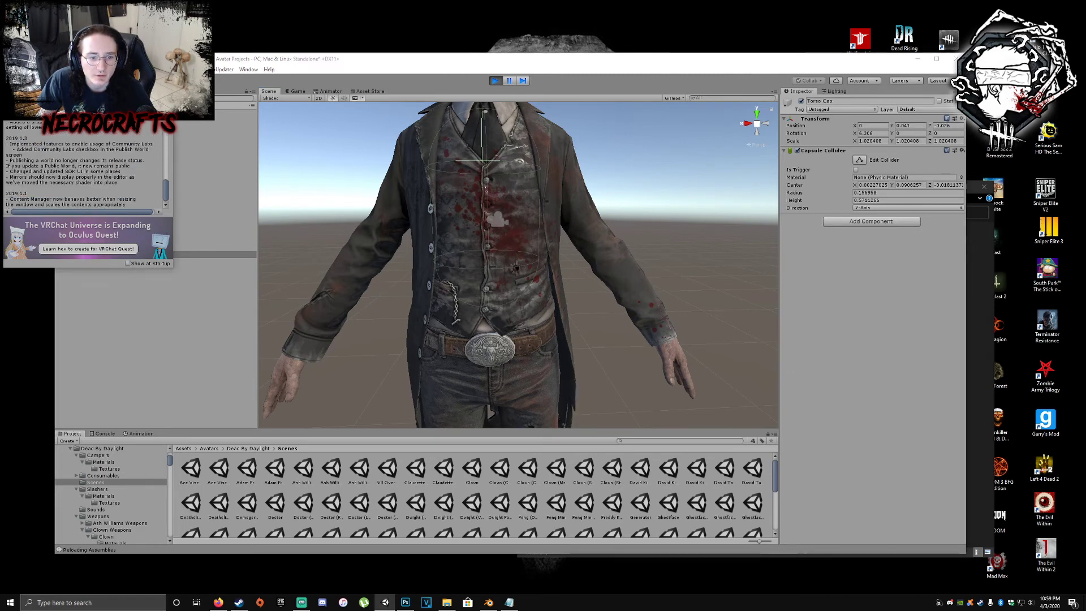
pyautogui.click(163, 7)
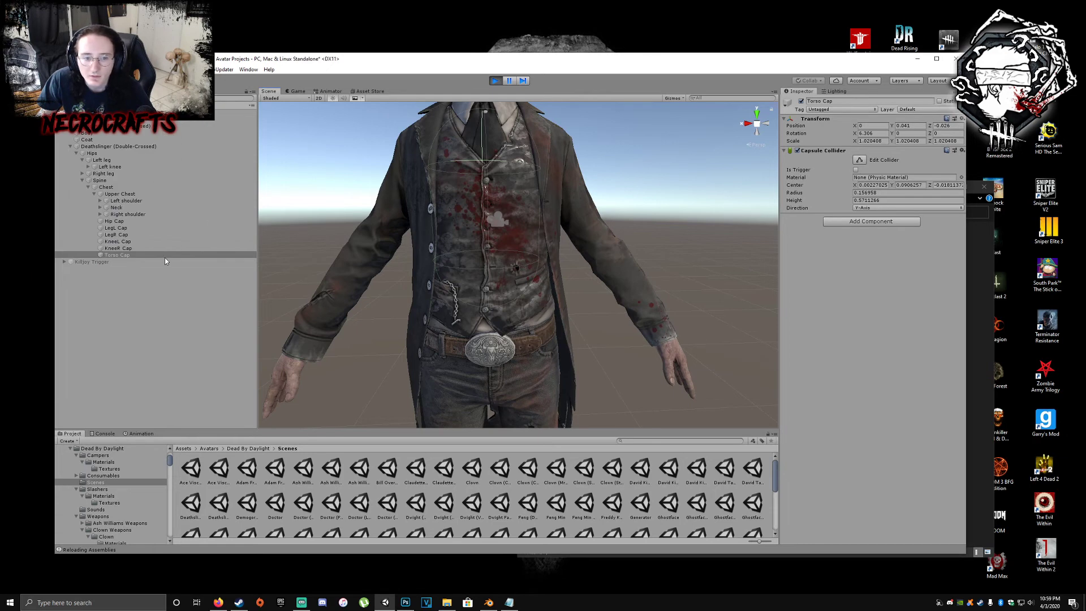
pyautogui.doubleClick(121, 247)
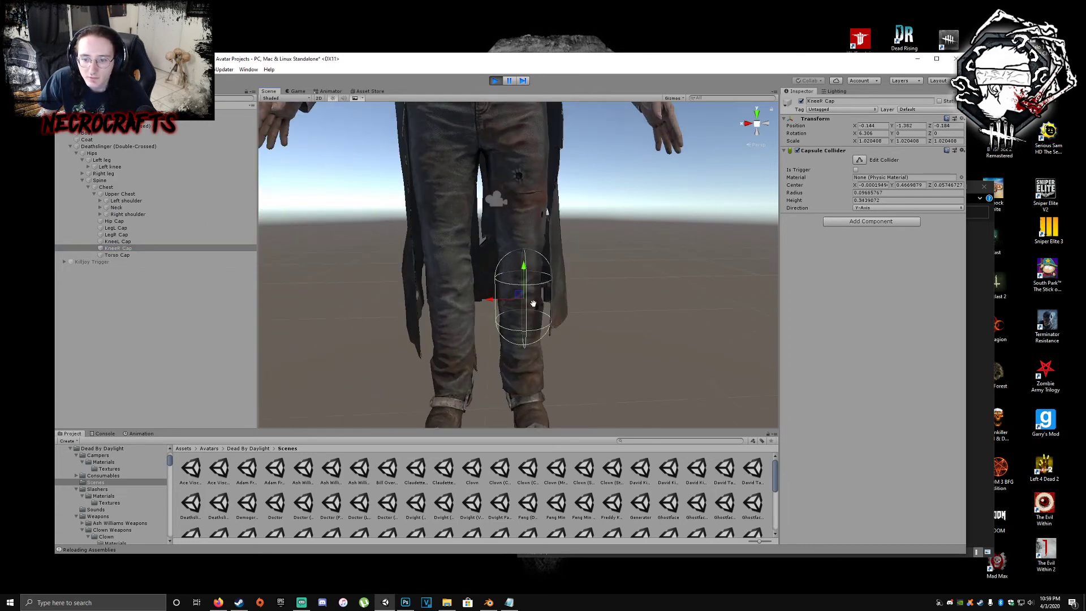
pyautogui.moveTo(532, 303); pyautogui.dragTo(529, 308, button='middle')
# - Try extending the Hip Cap's capsule collider sideways to a height of about 0.453, and check the coat all around
pyautogui.click(125, 221)
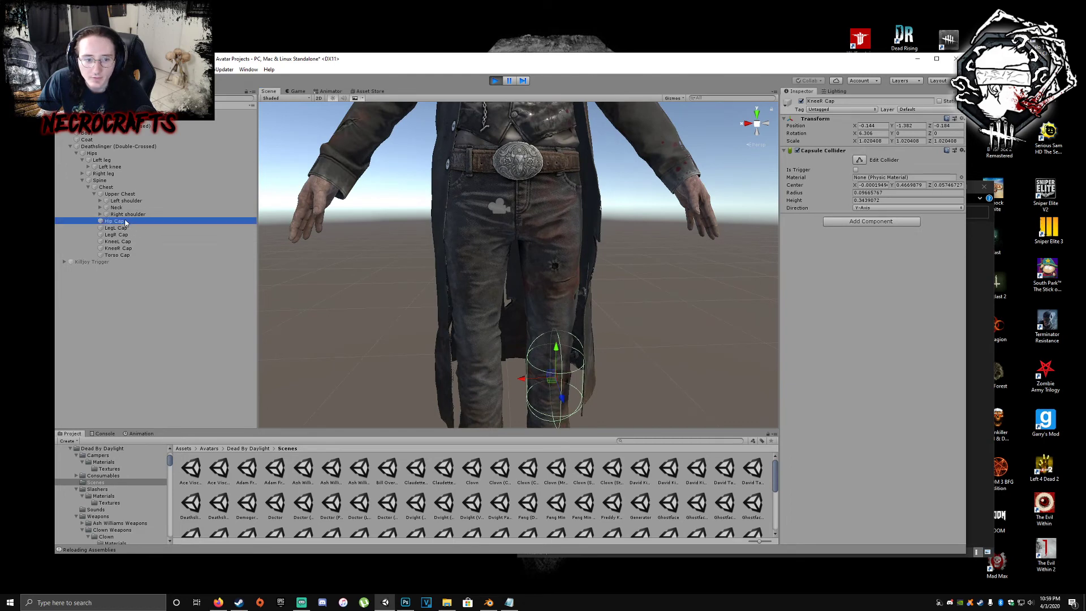
pyautogui.press('f')
pyautogui.click(859, 160)
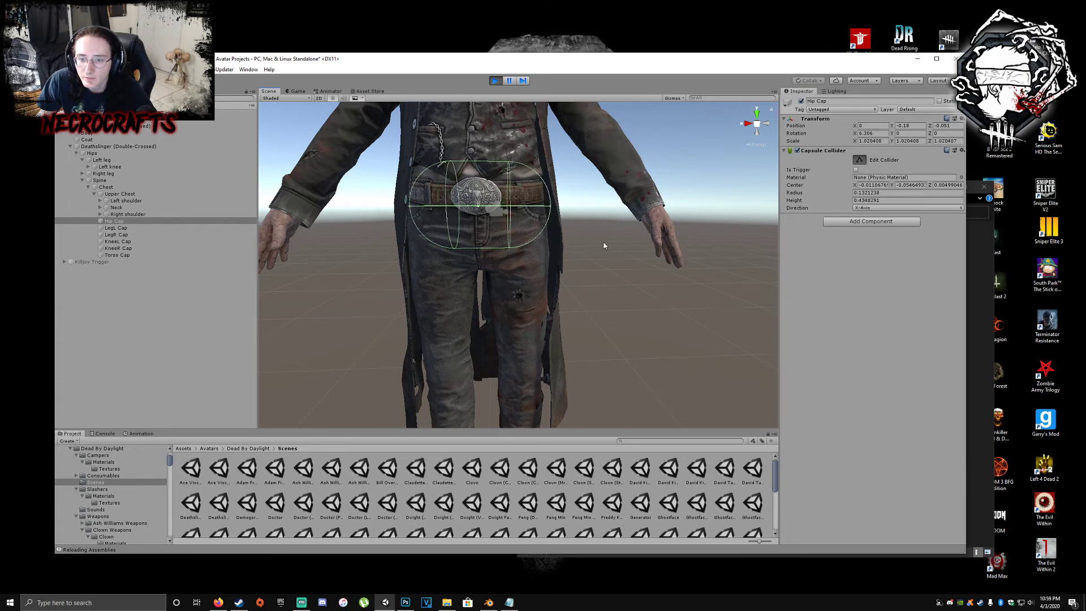
pyautogui.keyDown('alt'); pyautogui.moveTo(603, 246); pyautogui.dragTo(307, 256); pyautogui.keyUp('alt')
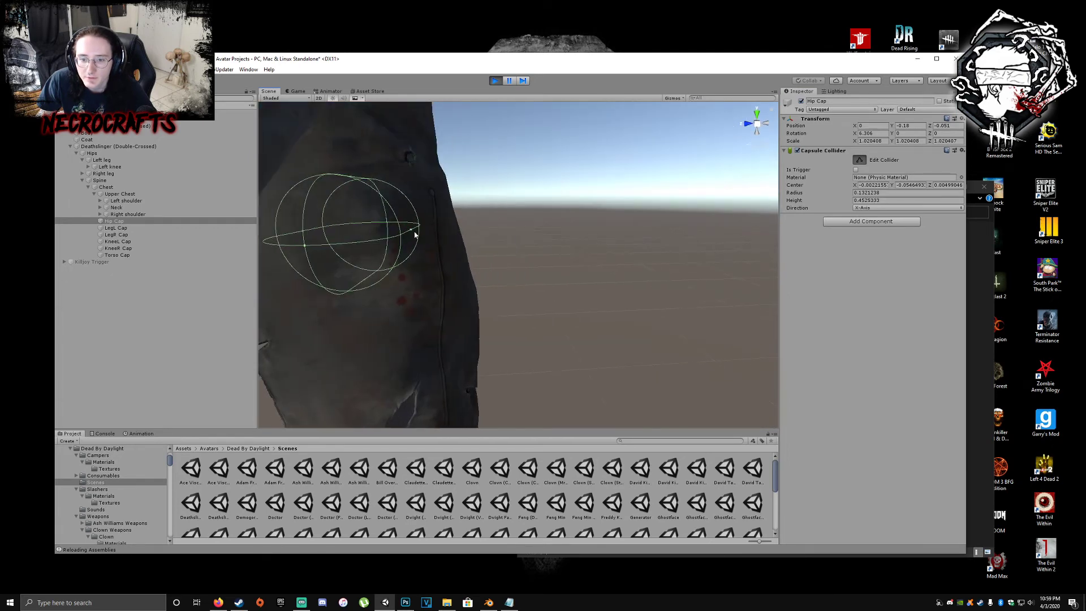
pyautogui.keyDown('alt'); pyautogui.moveTo(562, 290); pyautogui.dragTo(375, 278); pyautogui.keyUp('alt')
pyautogui.moveTo(375, 279); pyautogui.dragTo(376, 282, button='middle')
pyautogui.keyDown('alt'); pyautogui.moveTo(376, 281); pyautogui.dragTo(472, 284); pyautogui.keyUp('alt')
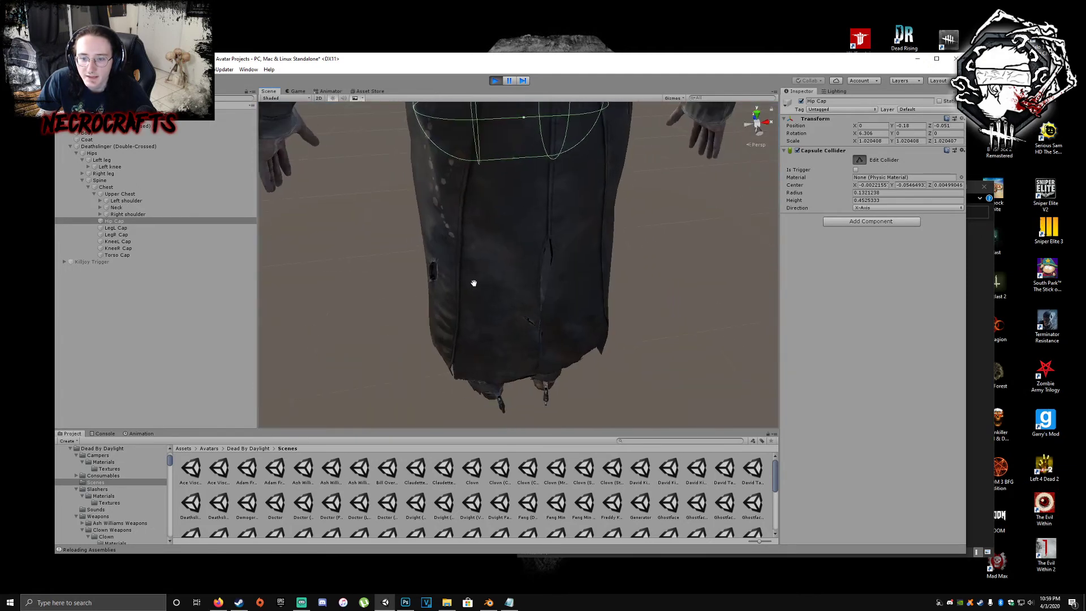
pyautogui.moveTo(472, 284); pyautogui.dragTo(489, 289, button='middle')
pyautogui.moveTo(488, 288); pyautogui.dragTo(525, 165, button='right')
pyautogui.moveTo(525, 165); pyautogui.dragTo(495, 224, button='middle')
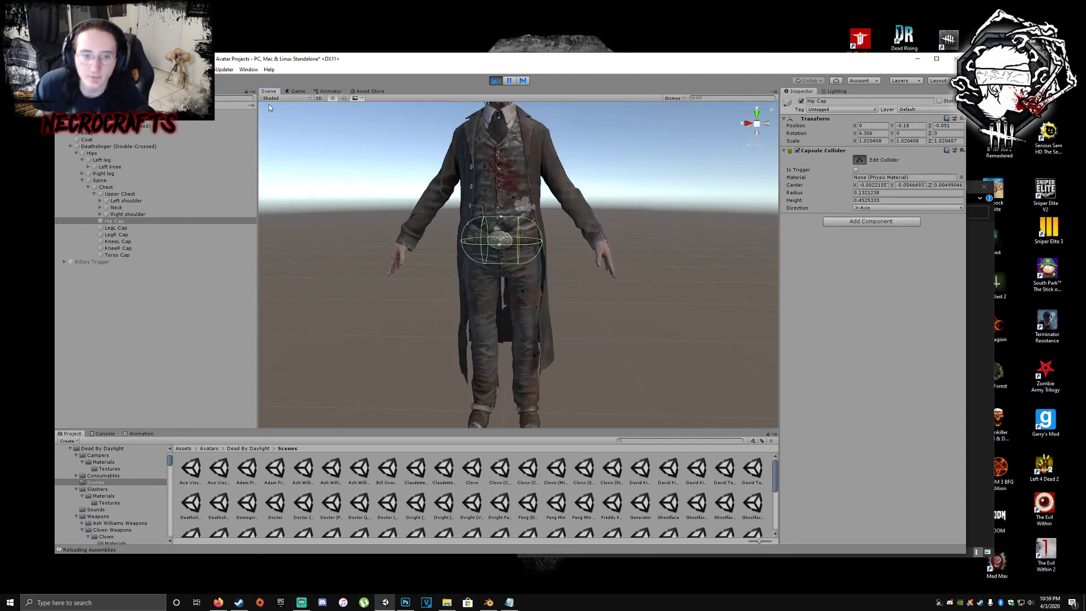
# - Move the whole Deathslinger avatar around the running scene to test how the coat reacts against the leg colliders
pyautogui.click(142, 127)
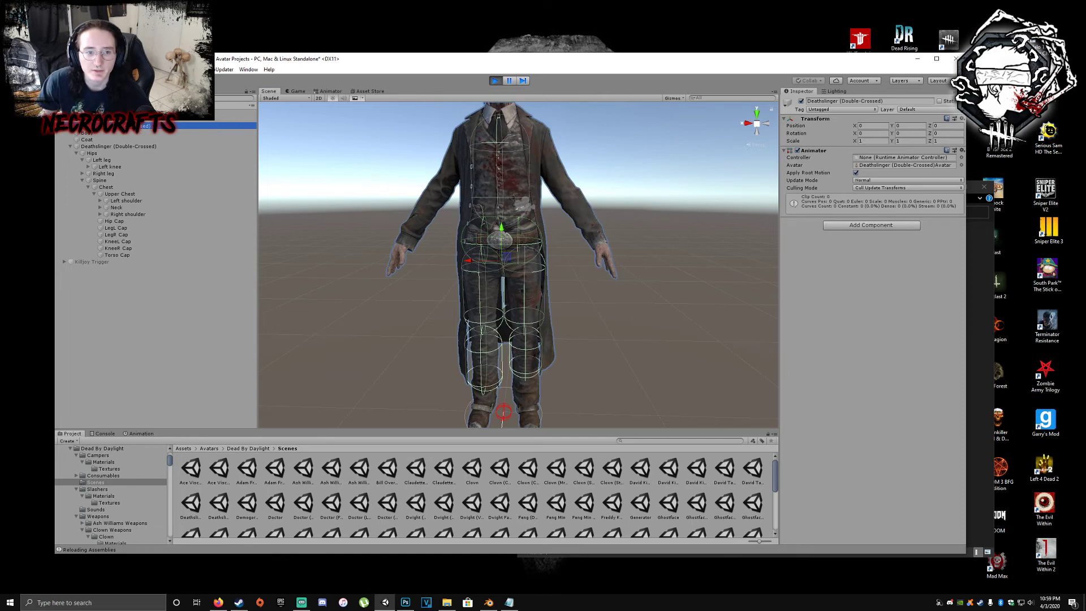
pyautogui.scroll(-2, 428, 271)
pyautogui.moveTo(470, 257); pyautogui.dragTo(649, 290)
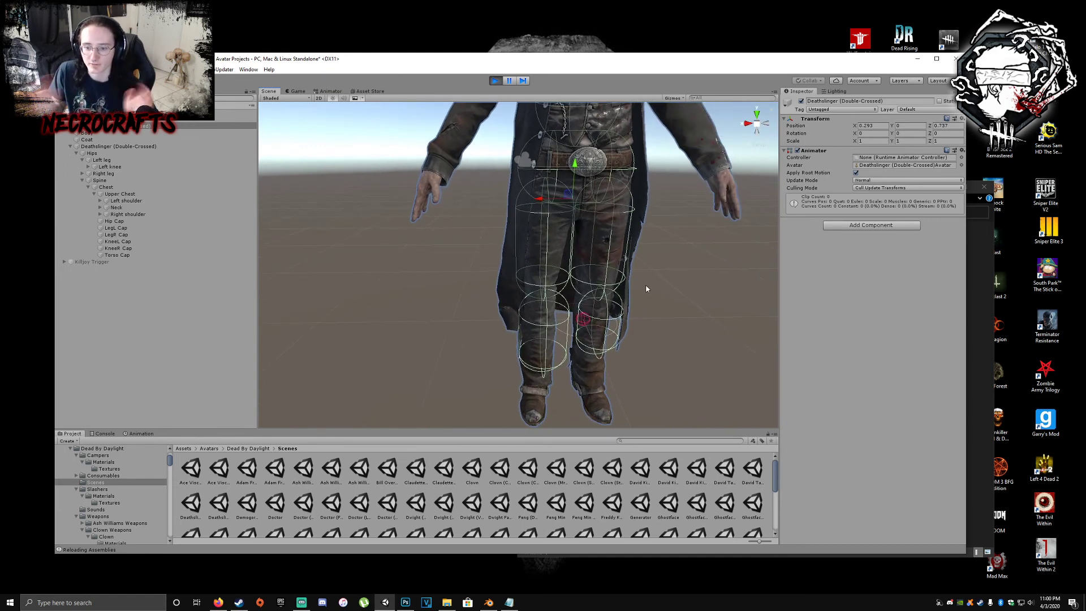
pyautogui.keyDown('alt'); pyautogui.moveTo(557, 262); pyautogui.dragTo(577, 247); pyautogui.keyUp('alt')
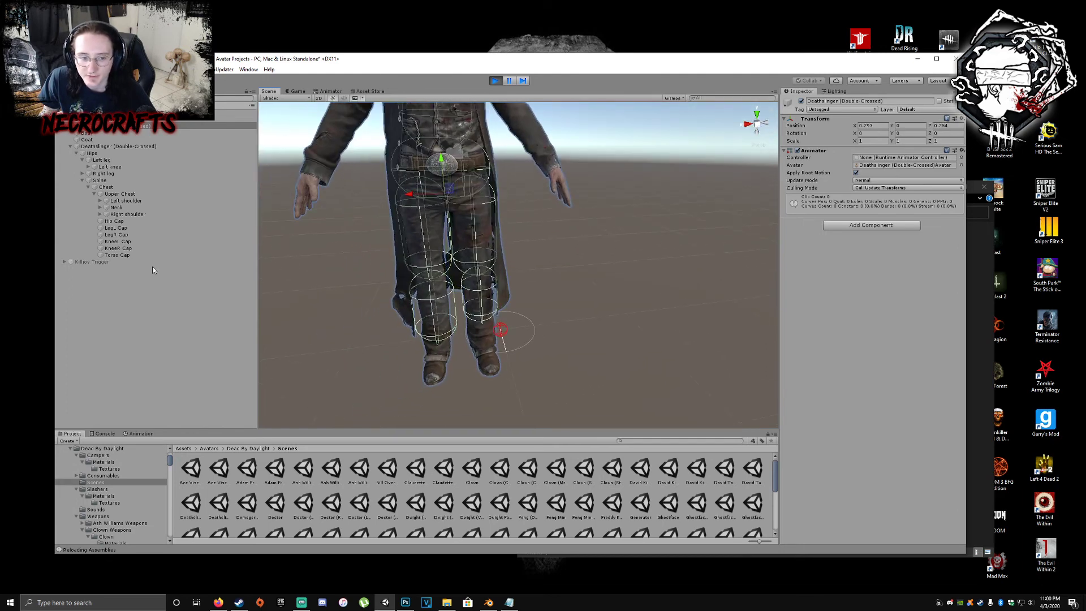
# - Narrow the KneeL Cap's capsule collider from both sides of the knee to a radius of about 0.093
pyautogui.click(135, 242)
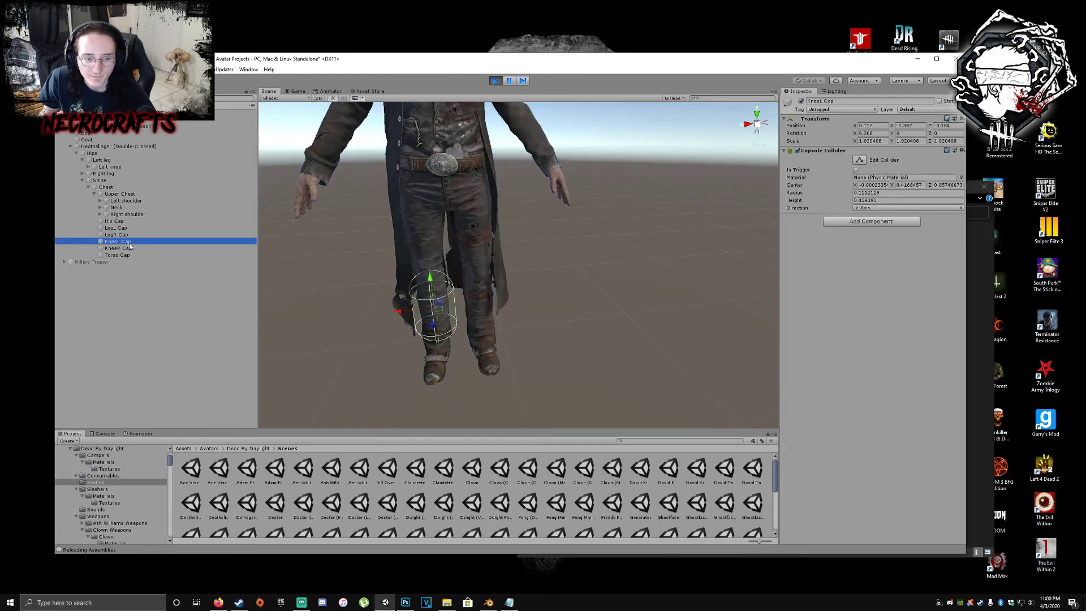
pyautogui.click(857, 160)
pyautogui.moveTo(415, 312); pyautogui.dragTo(419, 314)
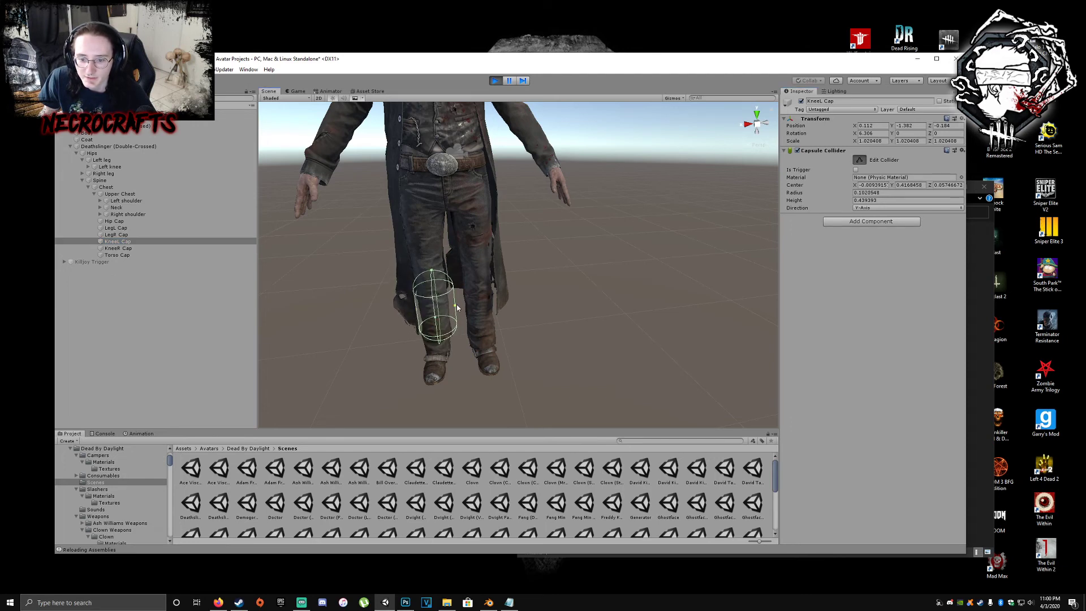
pyautogui.moveTo(454, 307); pyautogui.dragTo(452, 307)
pyautogui.scroll(-3, 517, 315)
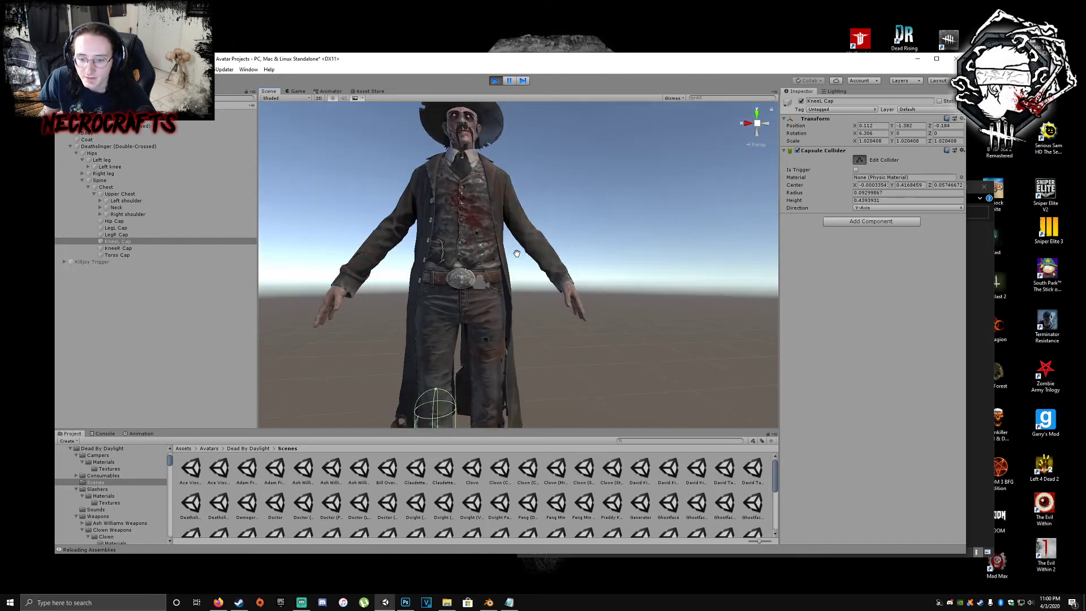
pyautogui.scroll(3, 517, 315)
# - Shift the KneeL Cap's collider back toward the calf, to a center Z of about -0.032 and a radius of about 0.098
pyautogui.moveTo(509, 294); pyautogui.dragTo(354, 290, button='right')
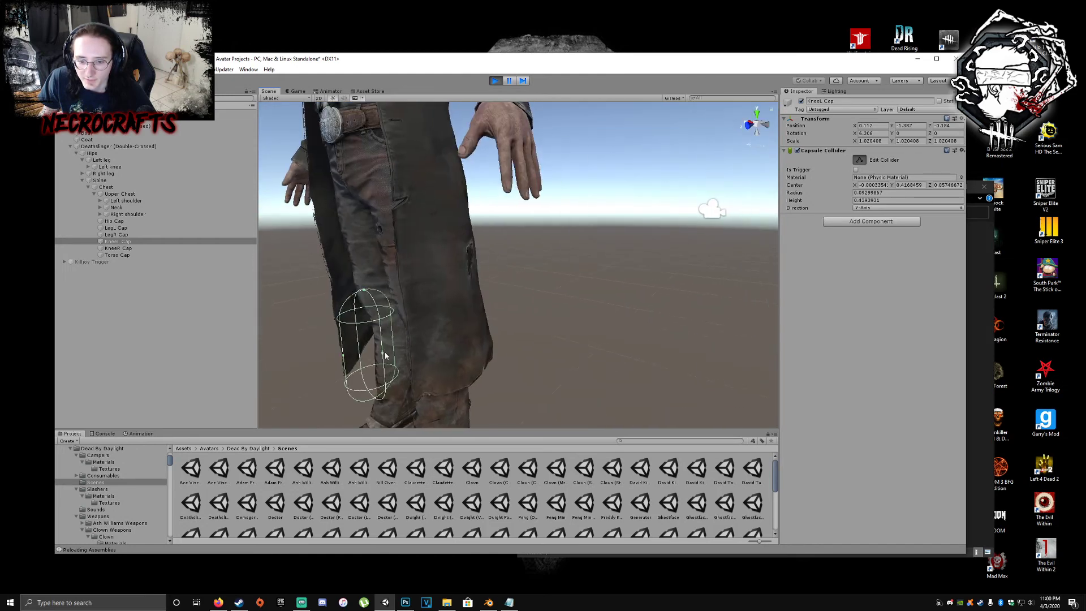
pyautogui.moveTo(392, 338); pyautogui.dragTo(405, 339)
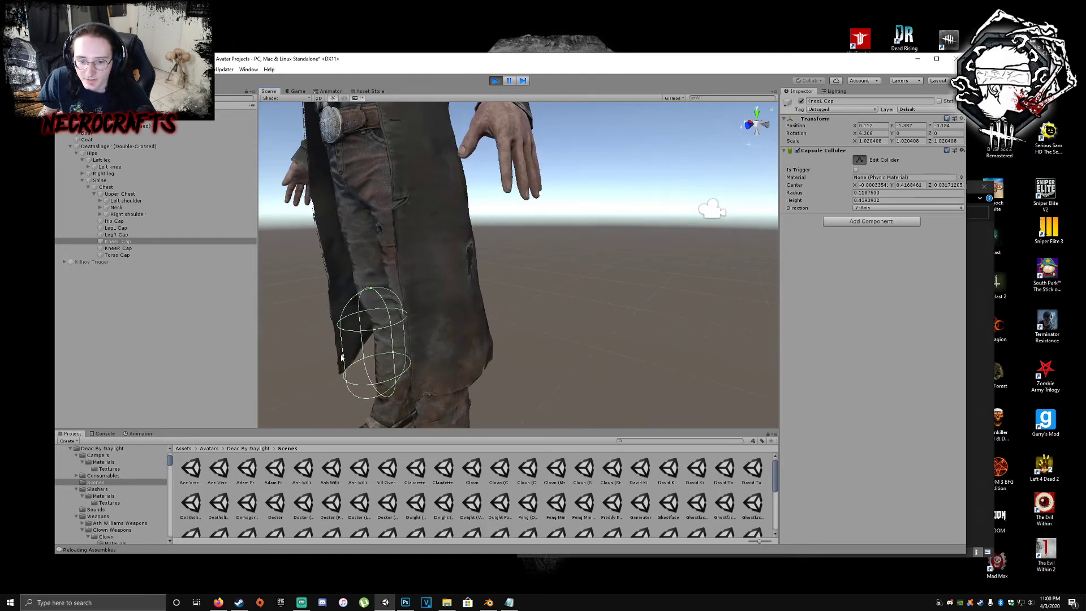
pyautogui.moveTo(343, 357); pyautogui.dragTo(357, 355)
pyautogui.moveTo(357, 355); pyautogui.dragTo(267, 360, button='right')
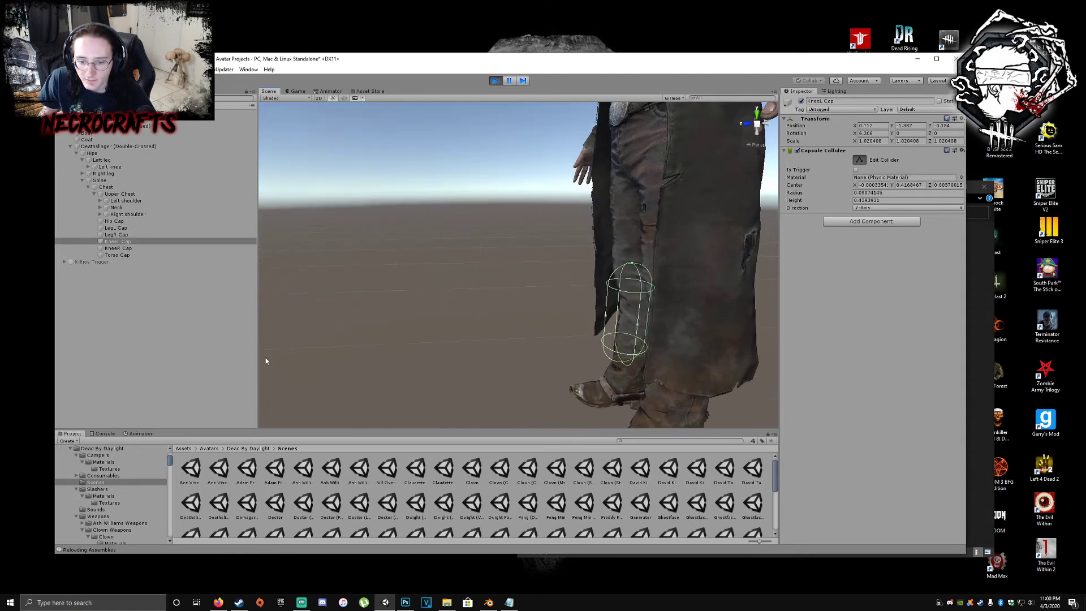
pyautogui.moveTo(452, 356); pyautogui.dragTo(366, 321, button='middle')
pyautogui.moveTo(365, 321); pyautogui.dragTo(460, 344, button='right')
pyautogui.moveTo(460, 344); pyautogui.dragTo(439, 357, button='middle')
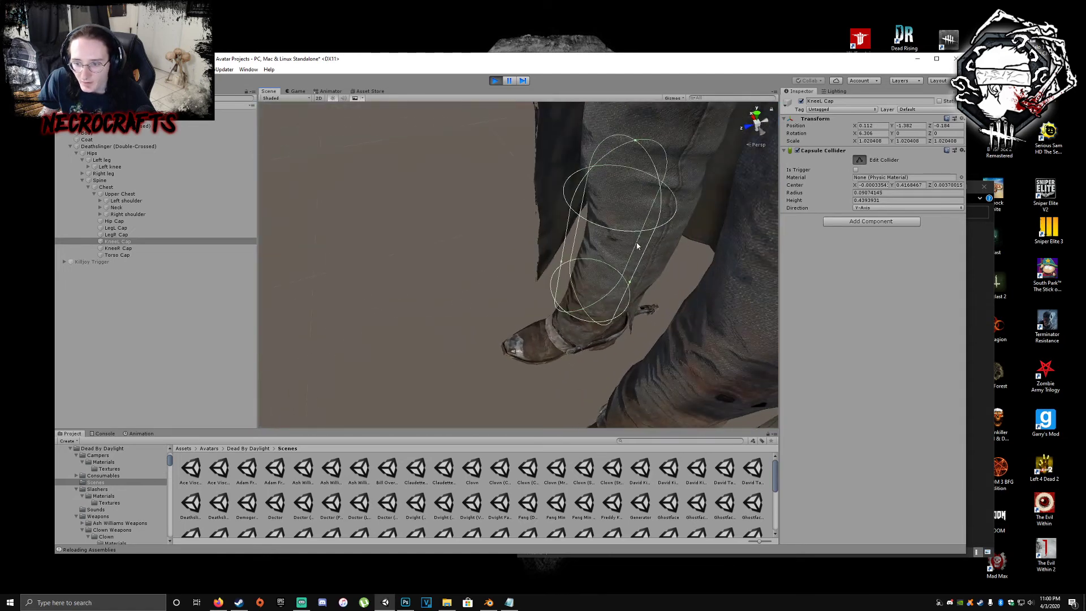
pyautogui.moveTo(641, 240); pyautogui.dragTo(575, 219)
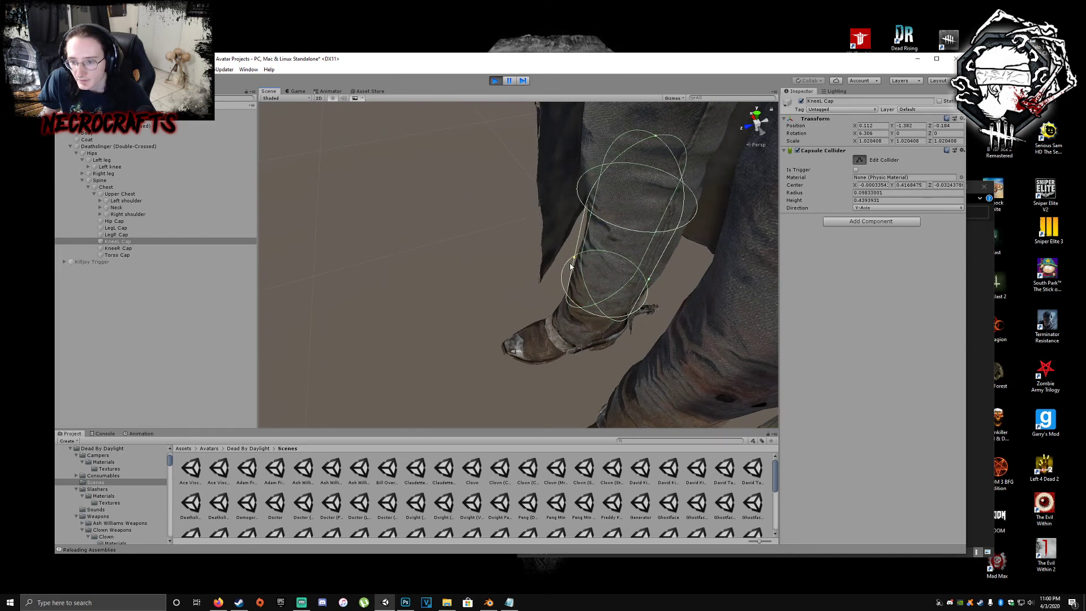
# - Extend the KneeL Cap's collider backward behind the calf to a radius of about 0.117
pyautogui.moveTo(576, 219); pyautogui.dragTo(388, 165, button='right')
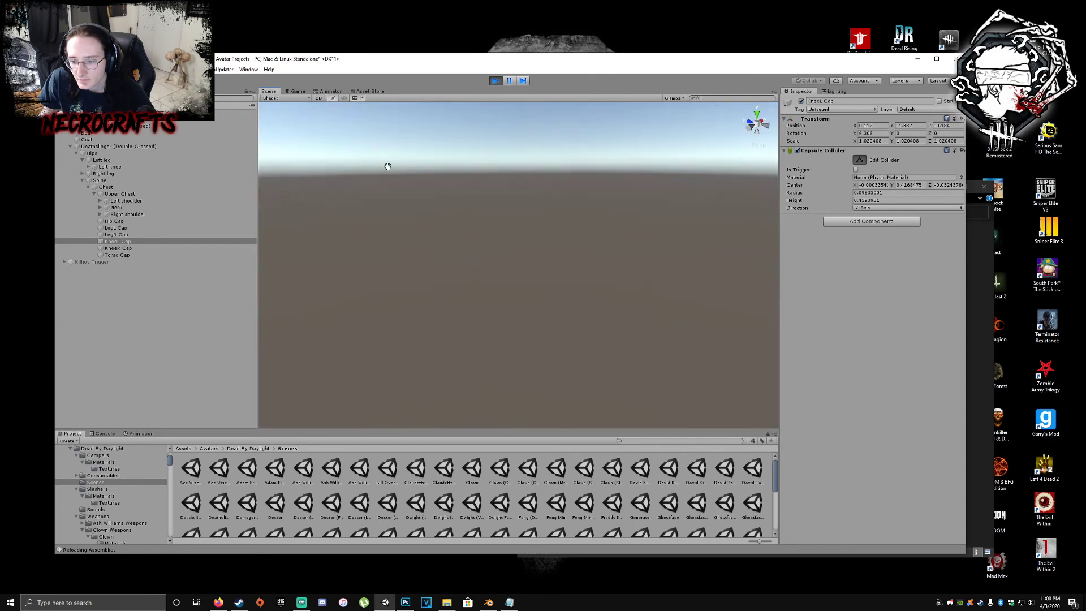
pyautogui.moveTo(388, 165); pyautogui.dragTo(383, 185, button='middle')
pyautogui.moveTo(383, 184); pyautogui.dragTo(465, 151, button='right')
pyautogui.moveTo(466, 150); pyautogui.dragTo(461, 154, button='middle')
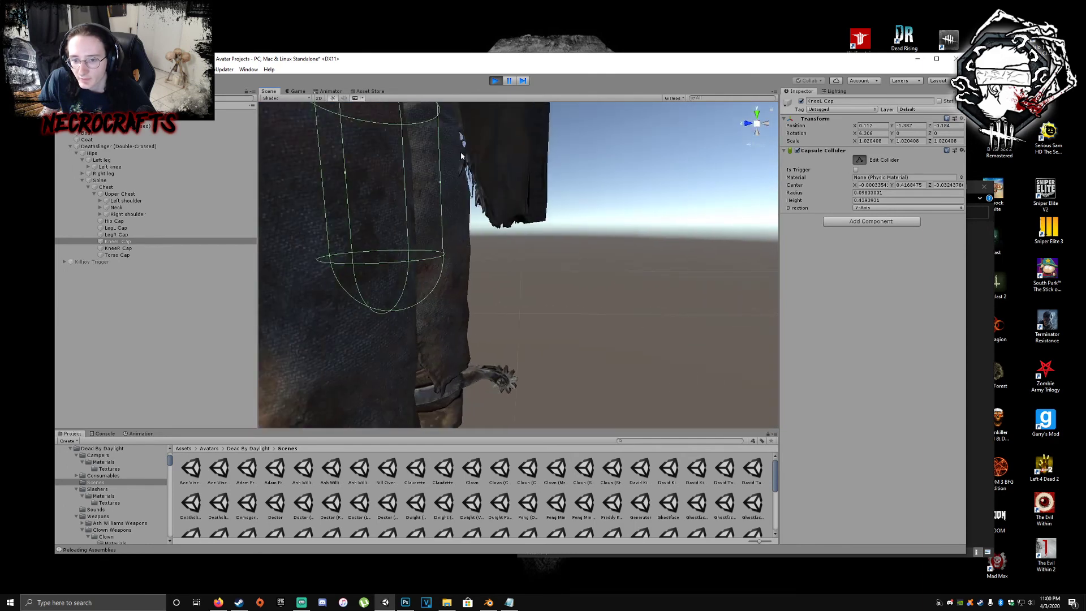
pyautogui.moveTo(440, 183); pyautogui.dragTo(462, 185)
pyautogui.moveTo(462, 184); pyautogui.dragTo(466, 188, button='middle')
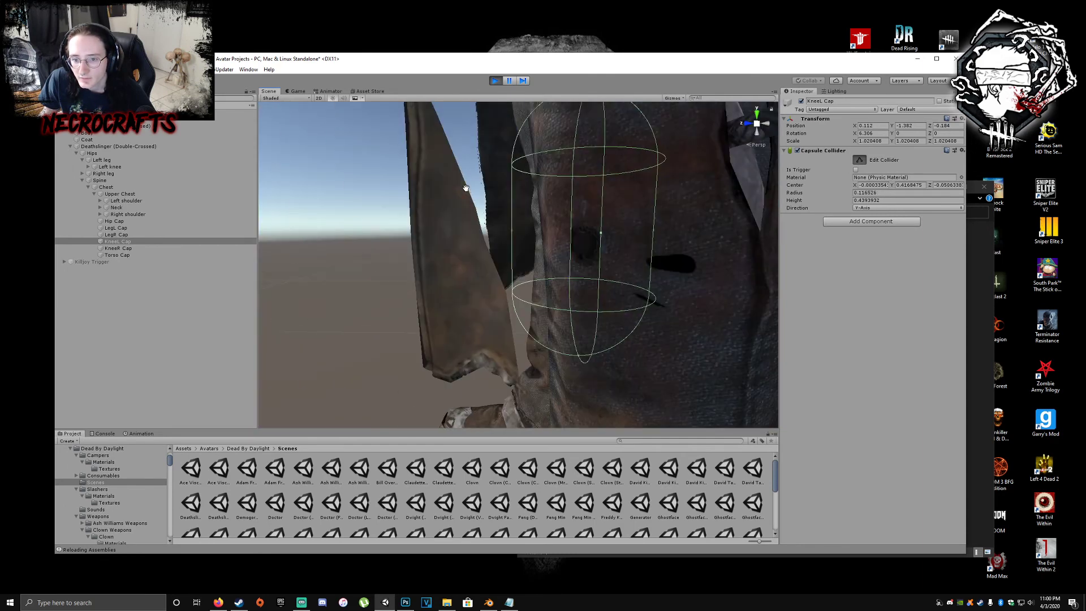
# - Narrow the KneeL Cap's collider to a radius of about 0.097, with its center X at about 0.012
pyautogui.moveTo(512, 233); pyautogui.dragTo(519, 232)
pyautogui.moveTo(519, 233); pyautogui.dragTo(576, 272, button='middle')
pyautogui.moveTo(567, 267); pyautogui.dragTo(409, 269)
pyautogui.moveTo(334, 262); pyautogui.dragTo(338, 258, button='middle')
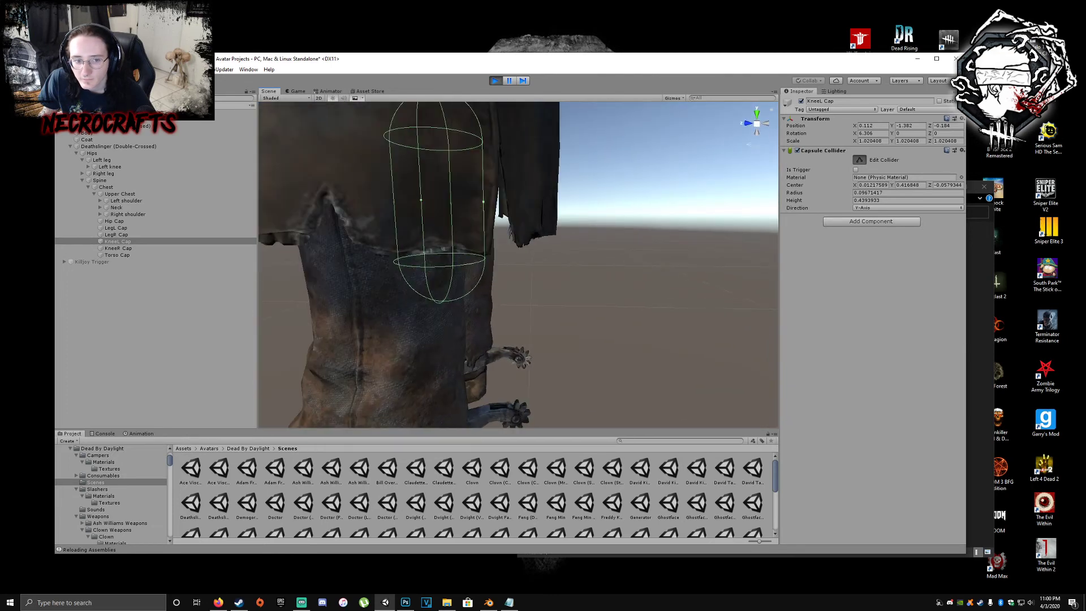
# - Try moving the KneeL Cap object backward along the leg's depth, and undo the move
pyautogui.press('w')
pyautogui.moveTo(397, 204); pyautogui.dragTo(415, 205)
pyautogui.keyDown('alt'); pyautogui.moveTo(396, 249); pyautogui.dragTo(428, 277); pyautogui.keyUp('alt')
pyautogui.moveTo(428, 276); pyautogui.dragTo(430, 276, button='middle')
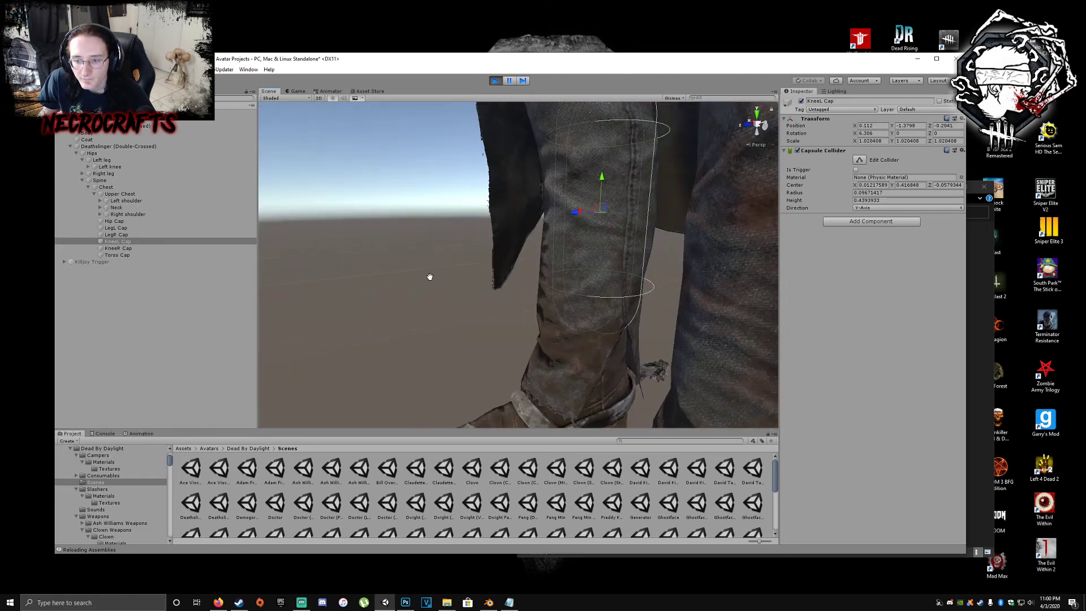
pyautogui.hotkey('ctrl', 'z')
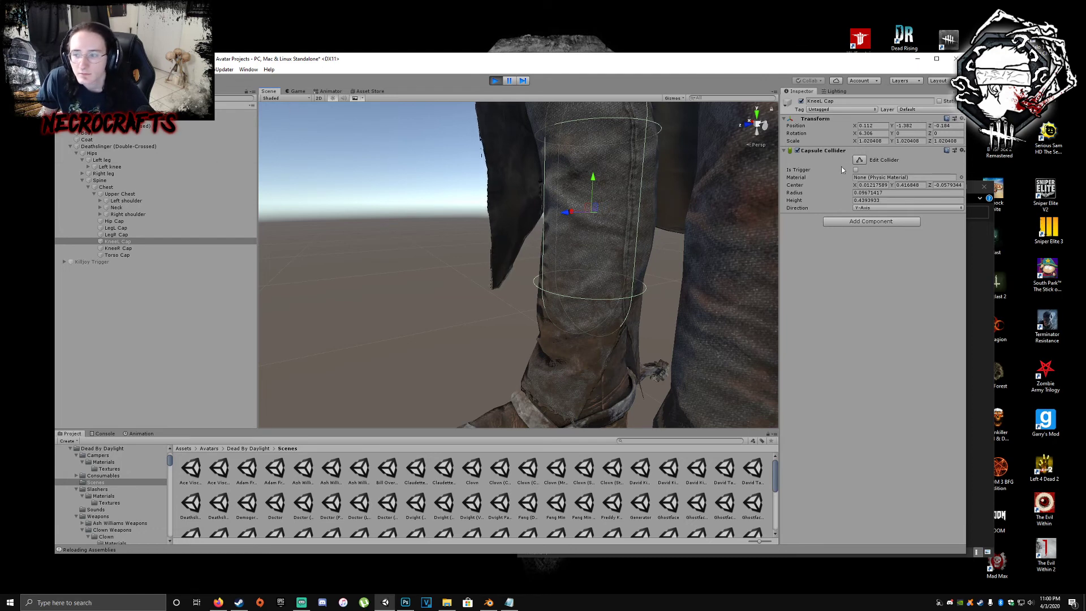
# - Extend the KneeL Cap's collider backward to a radius of about 0.11 and check its fit from the front
pyautogui.click(859, 160)
pyautogui.moveTo(631, 211); pyautogui.dragTo(638, 212)
pyautogui.moveTo(551, 232); pyautogui.dragTo(703, 232, button='right')
pyautogui.press('a')
pyautogui.press('d')
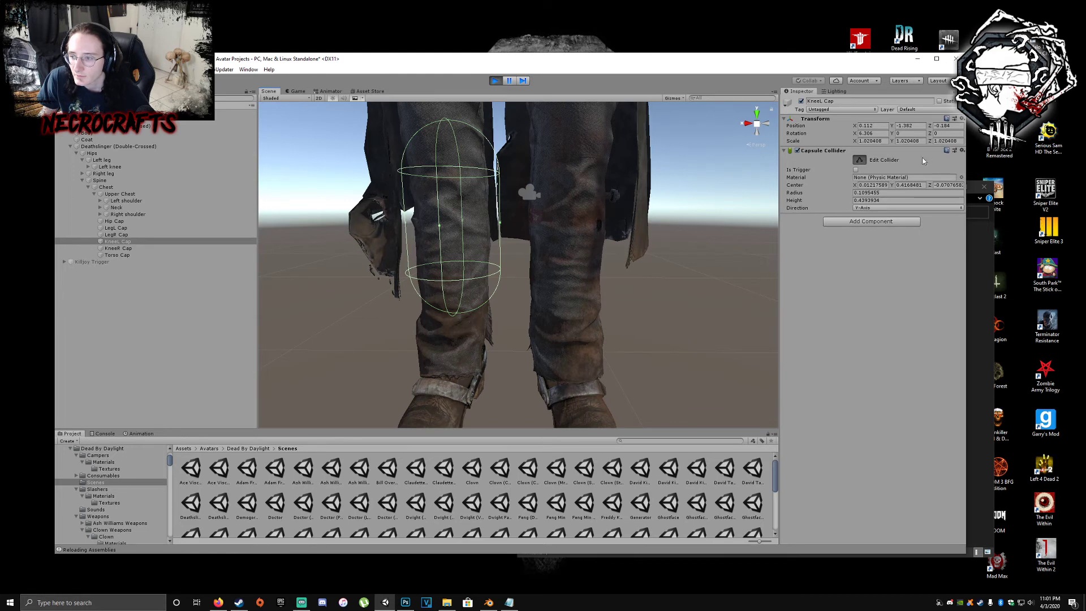
# - Copy the KneeL Cap's adjusted capsule collider, stop play mode, paste its values back onto KneeL Cap, and run the scene again
pyautogui.click(961, 151)
pyautogui.click(975, 220)
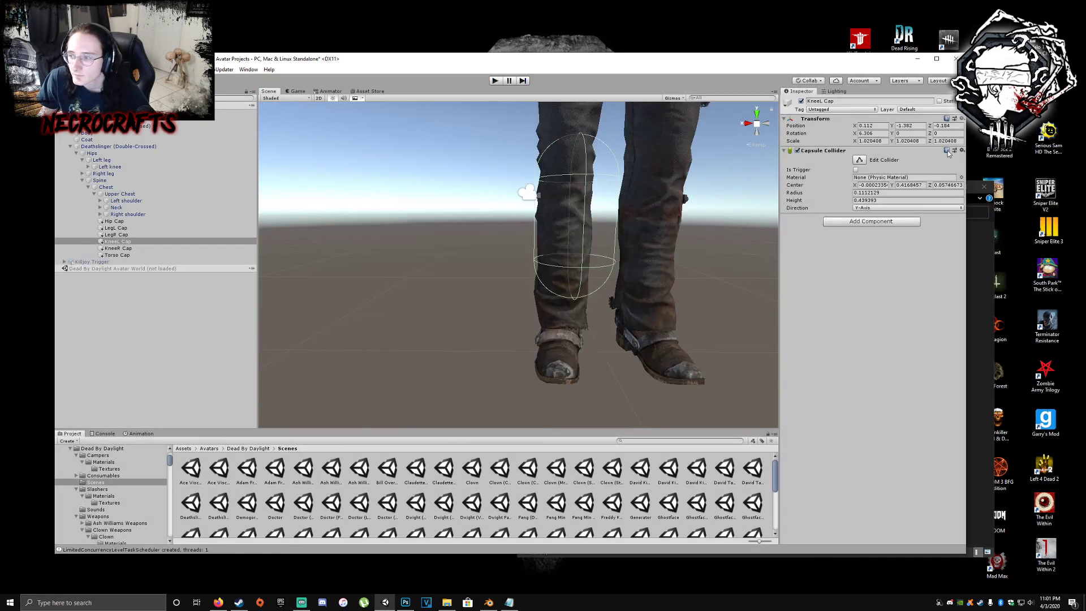
pyautogui.click(961, 150)
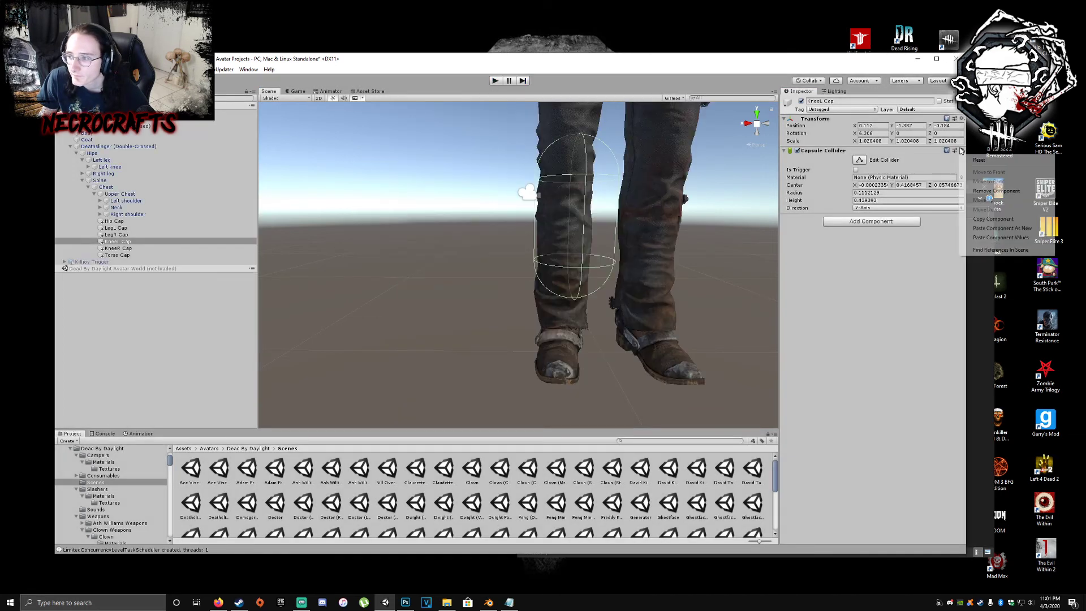
pyautogui.click(1005, 237)
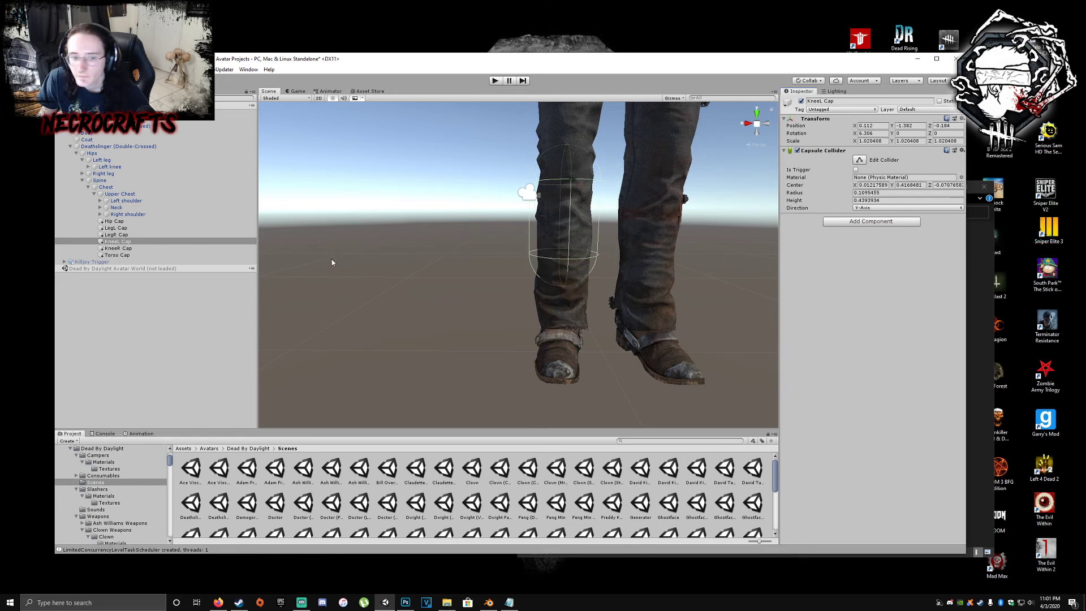
pyautogui.click(498, 83)
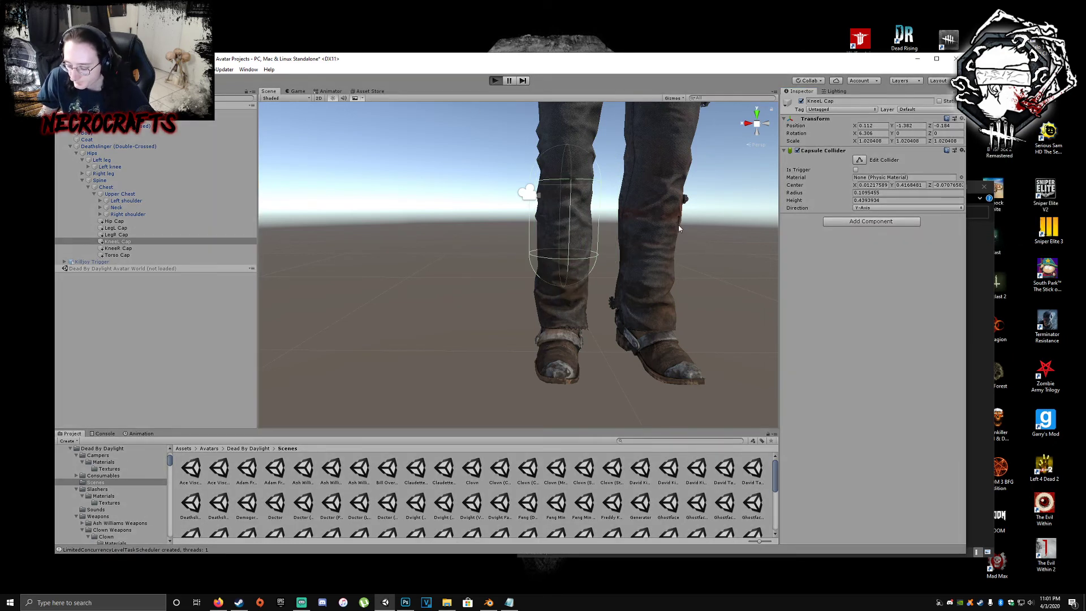
pyautogui.click(268, 91)
# - Shift the KneeR Cap's collider back onto the right knee, with a radius of about 0.105 and center Z about -0.016
pyautogui.click(136, 234)
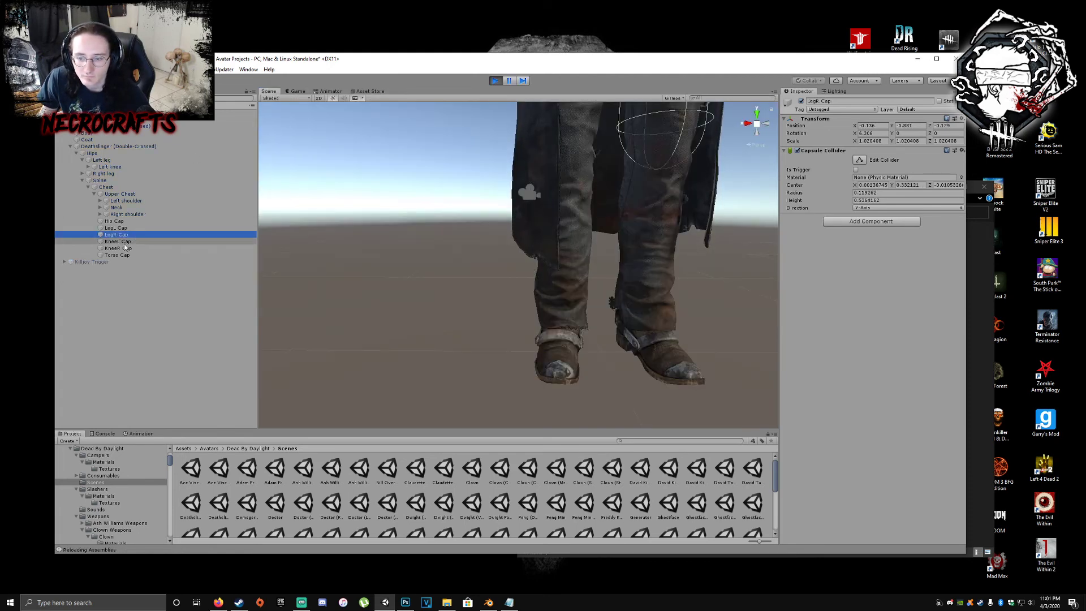
pyautogui.click(120, 247)
pyautogui.keyDown('alt'); pyautogui.moveTo(525, 246); pyautogui.dragTo(673, 265); pyautogui.keyUp('alt')
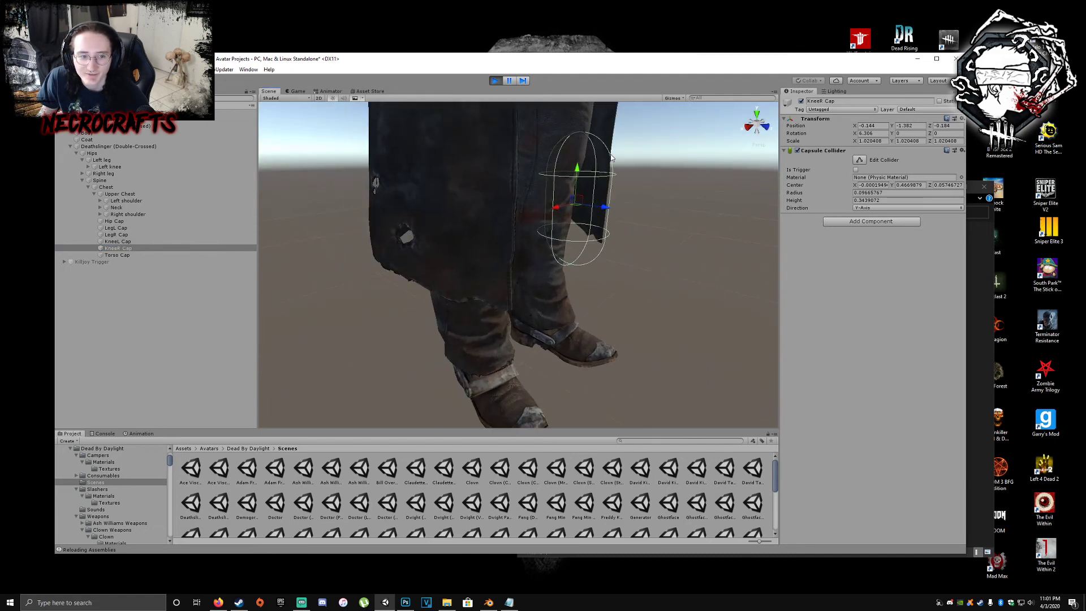
pyautogui.click(859, 160)
pyautogui.moveTo(547, 203); pyautogui.dragTo(532, 203)
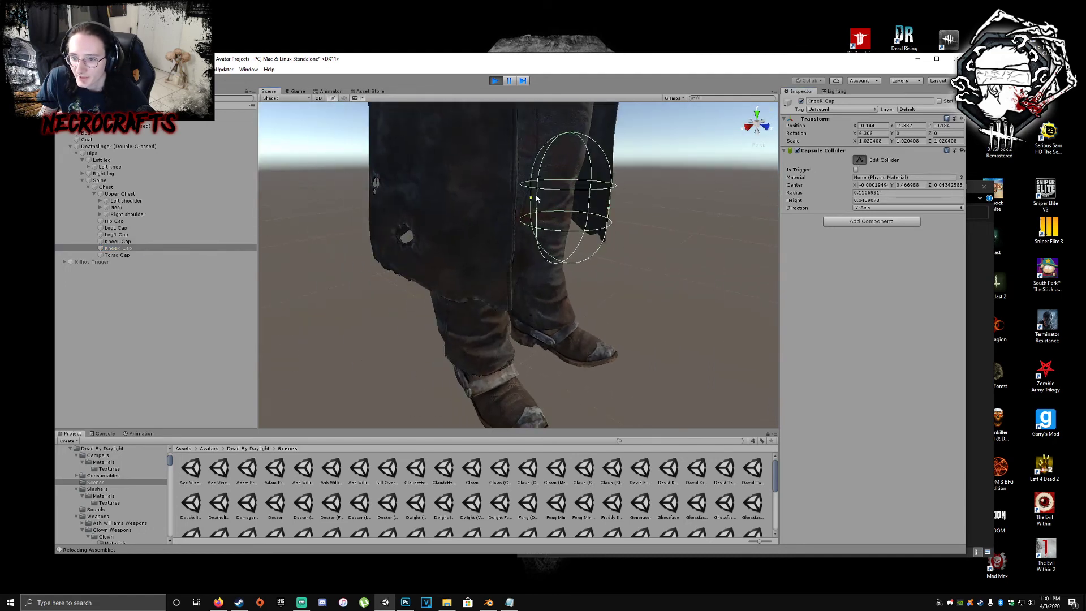
pyautogui.moveTo(595, 193); pyautogui.dragTo(530, 193, button='middle')
pyautogui.moveTo(553, 211); pyautogui.dragTo(498, 213)
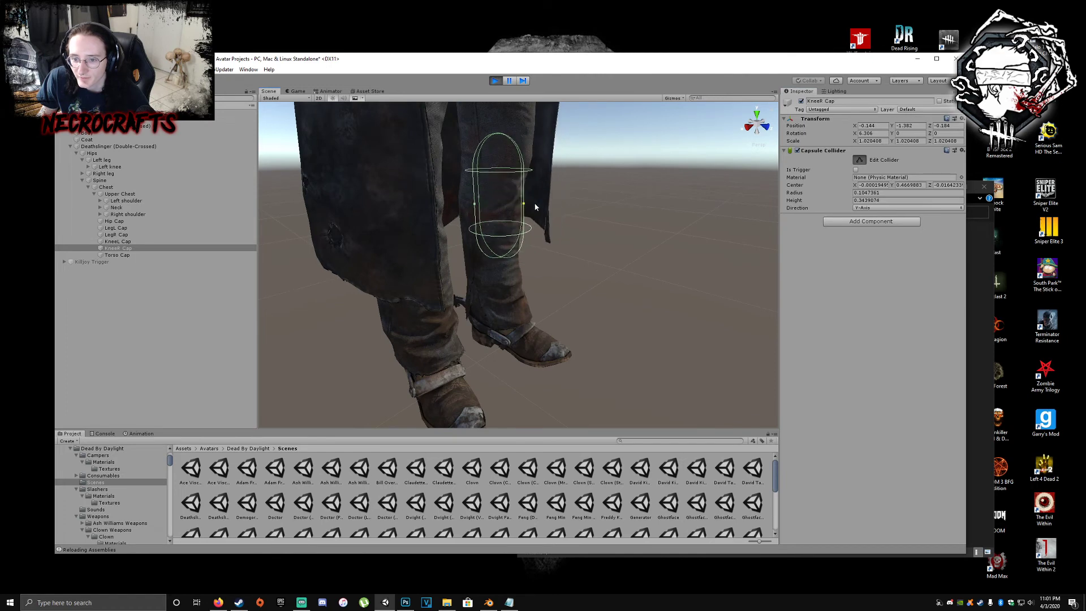
# - Fit the KneeR Cap's collider around the knee from front and back, with a radius of about 0.109 and center Z about -0.066
pyautogui.moveTo(497, 213); pyautogui.dragTo(482, 258, button='middle')
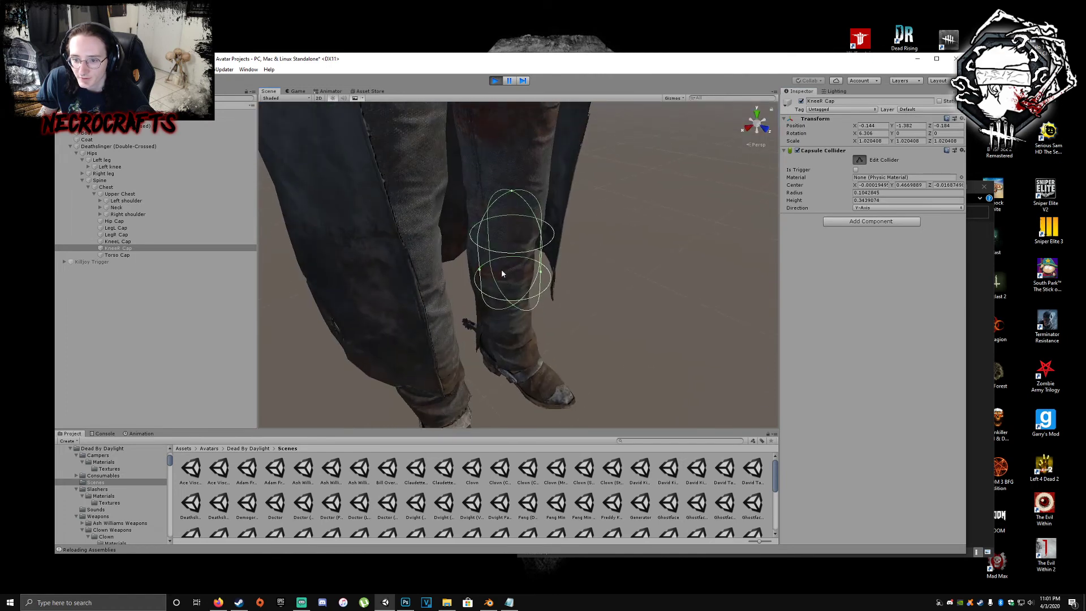
pyautogui.moveTo(489, 242)
pyautogui.mouseDown()
pyautogui.moveTo(348, 244)
pyautogui.moveTo(478, 251)
pyautogui.mouseUp()
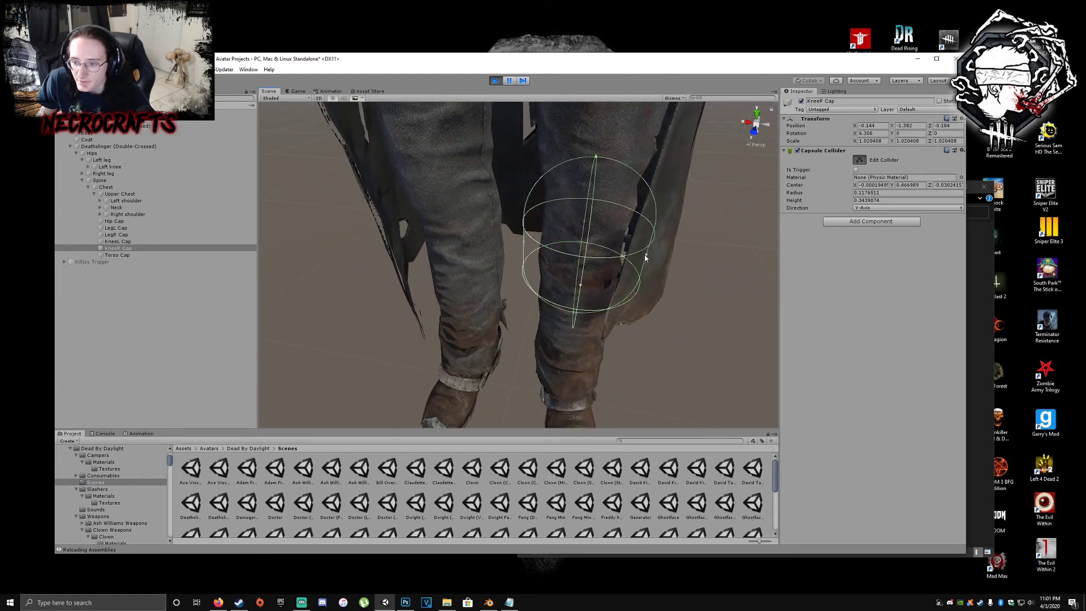
pyautogui.moveTo(644, 258); pyautogui.dragTo(643, 257)
pyautogui.moveTo(524, 246); pyautogui.dragTo(537, 189)
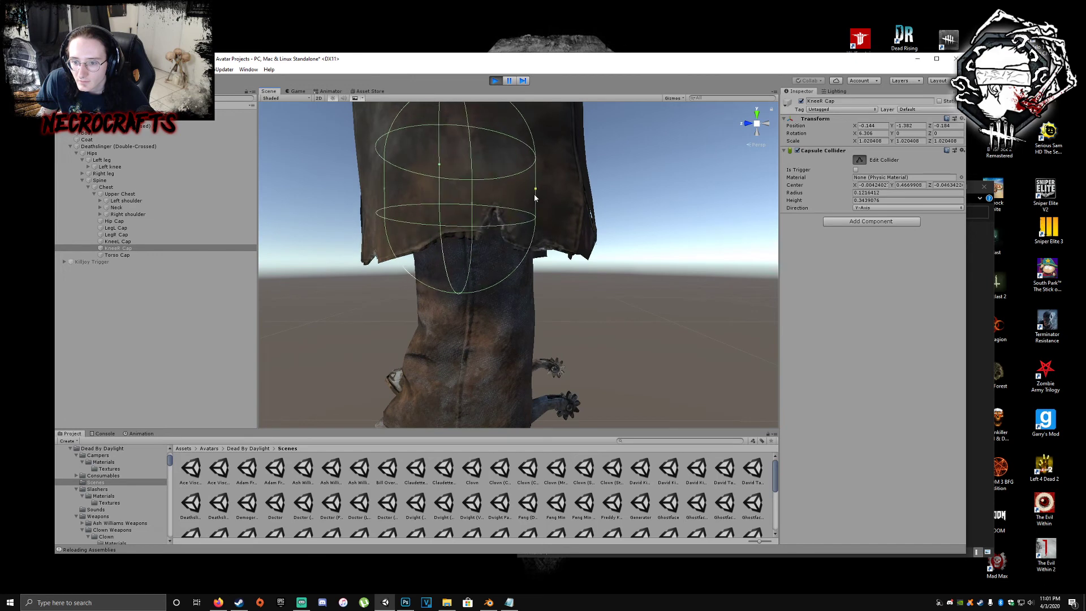
pyautogui.moveTo(383, 193); pyautogui.dragTo(395, 193)
pyautogui.moveTo(499, 261); pyautogui.dragTo(408, 244, button='middle')
pyautogui.keyDown('alt'); pyautogui.moveTo(409, 245); pyautogui.dragTo(609, 285); pyautogui.keyUp('alt')
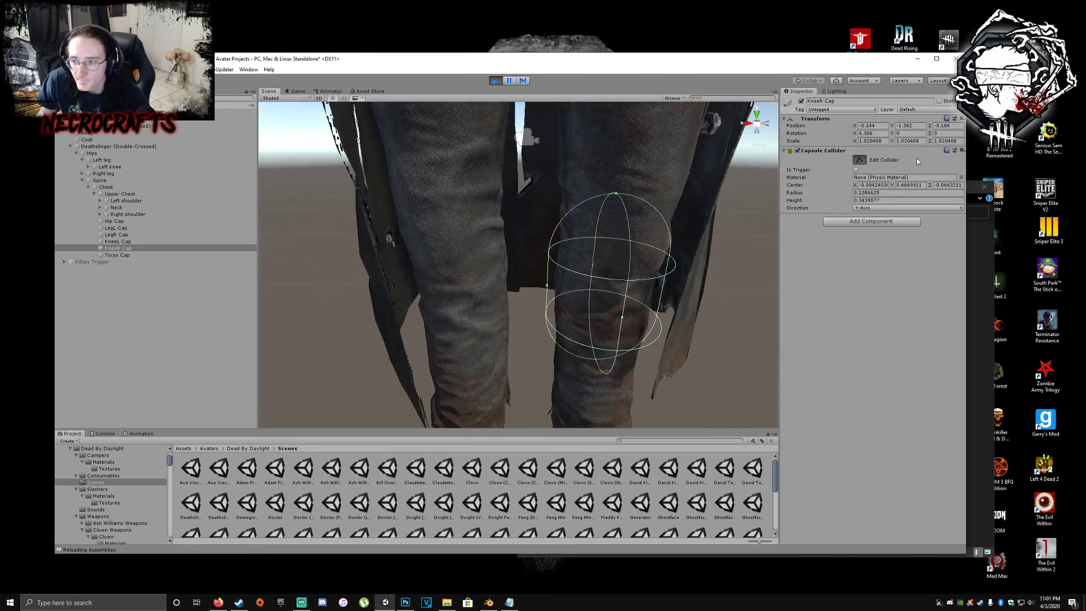
# - Copy the KneeR Cap's adjusted capsule collider, stop play mode, and paste its values back onto KneeR Cap
pyautogui.click(956, 152)
pyautogui.click(990, 220)
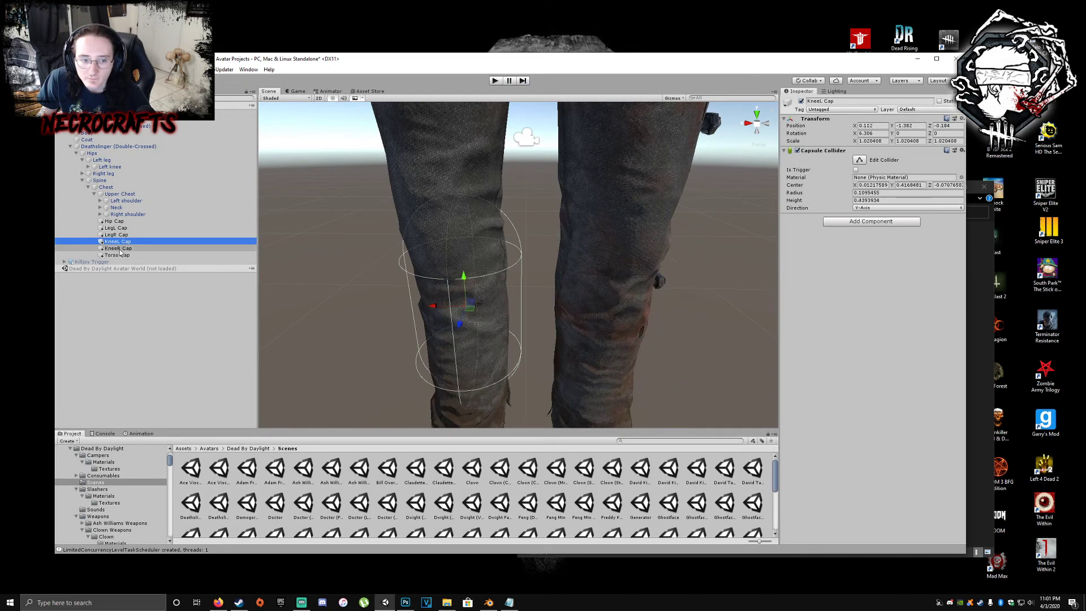
pyautogui.click(963, 151)
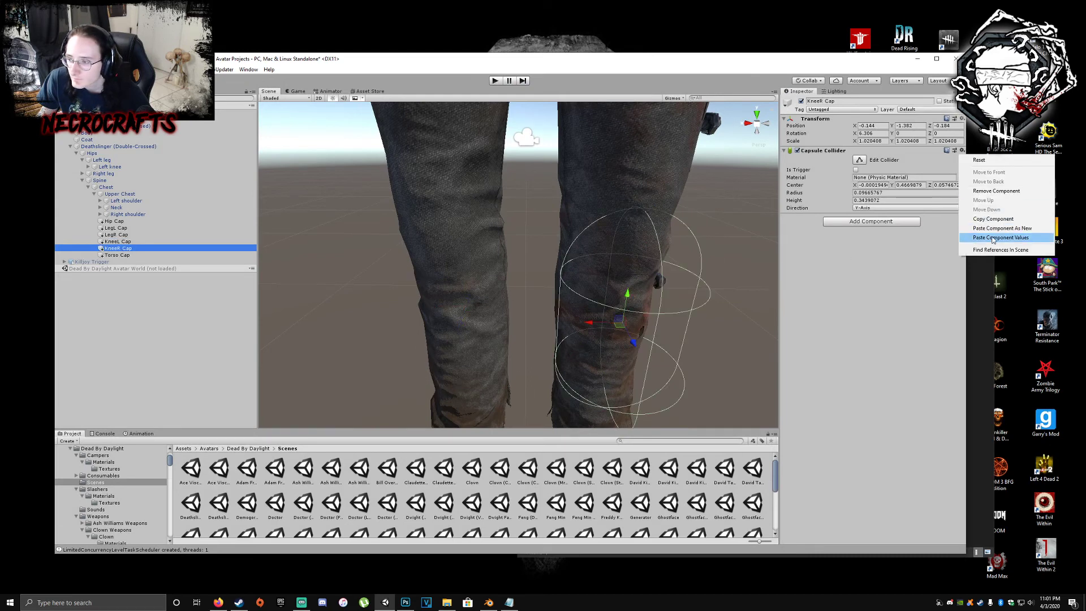
pyautogui.click(998, 238)
# - Check the LegL and LegR caps, run the scene, move the whole avatar around to test the coat physics, and stop play mode
pyautogui.click(138, 228)
pyautogui.moveTo(505, 276); pyautogui.dragTo(492, 217, button='right')
pyautogui.press('w')
pyautogui.press('d')
pyautogui.press('a')
pyautogui.click(113, 234)
pyautogui.press('s')
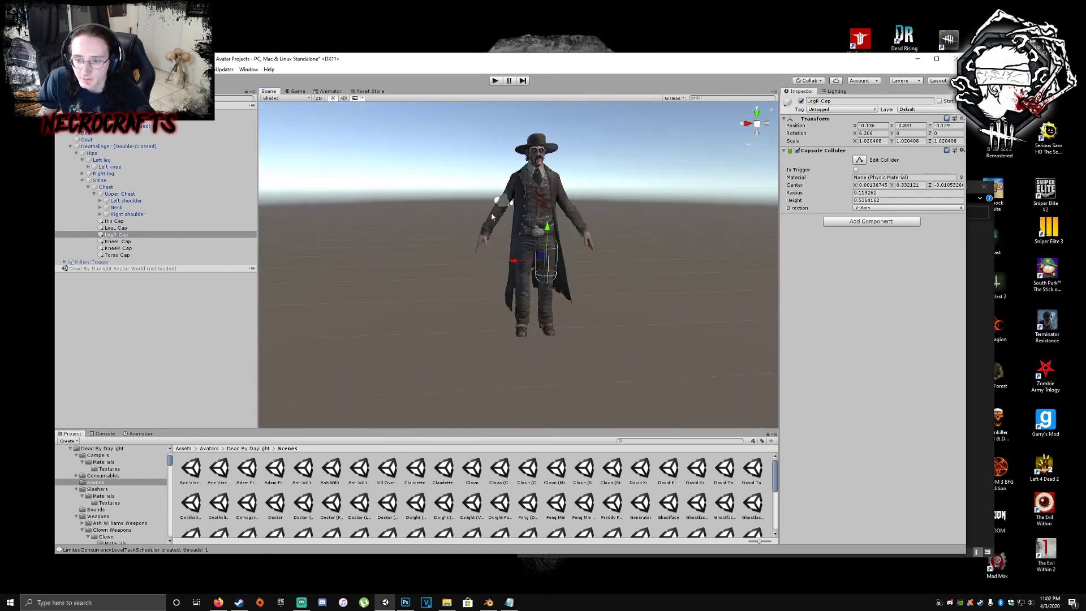
pyautogui.click(494, 81)
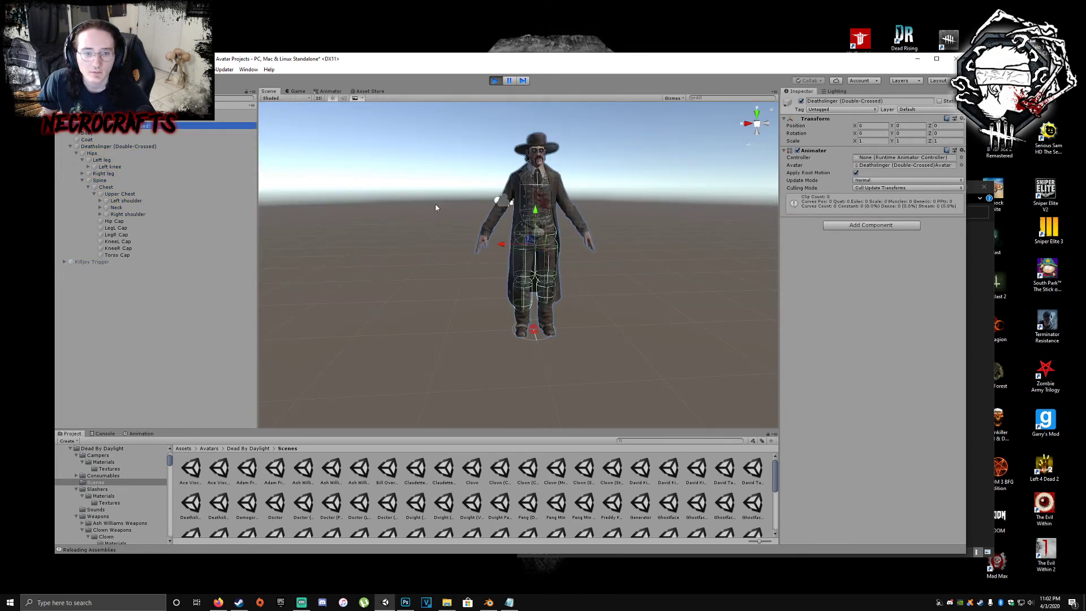
pyautogui.scroll(3, 543, 329)
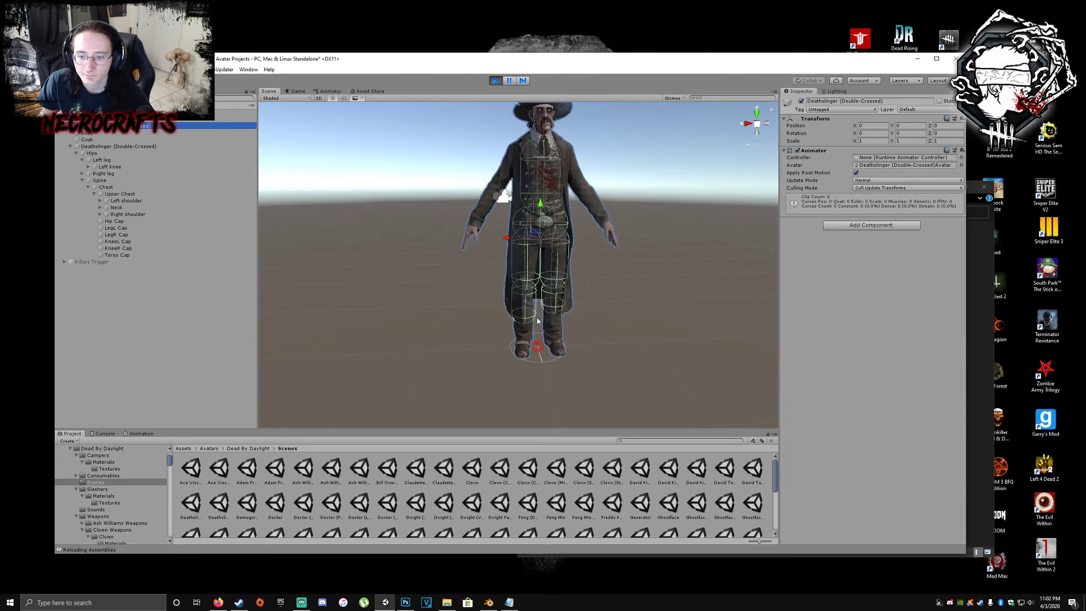
pyautogui.moveTo(540, 327); pyautogui.dragTo(524, 319, button='middle')
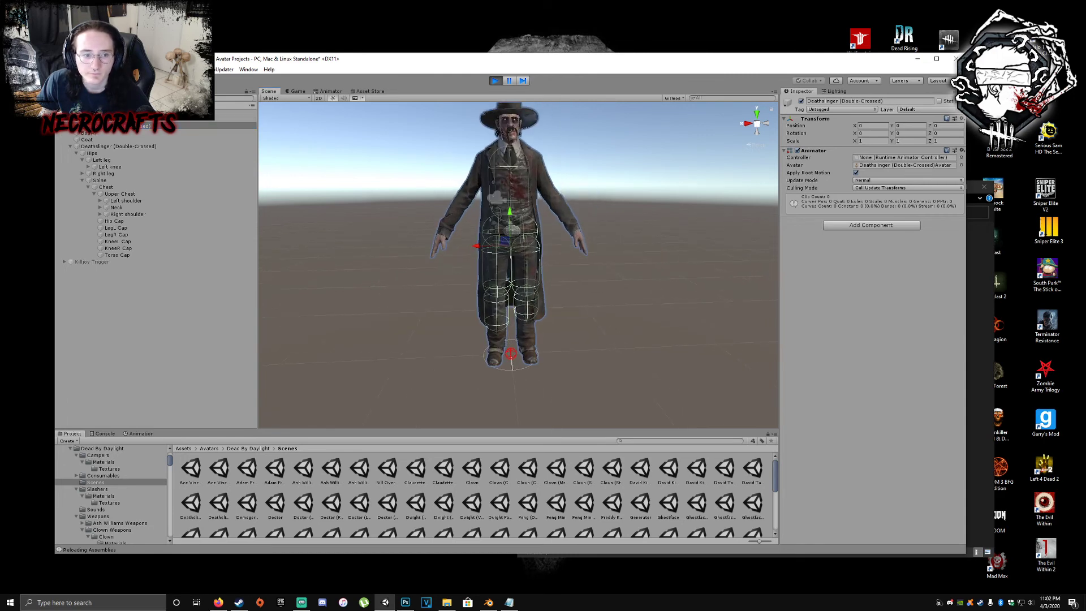
pyautogui.click(120, 126)
pyautogui.moveTo(482, 249); pyautogui.dragTo(507, 279)
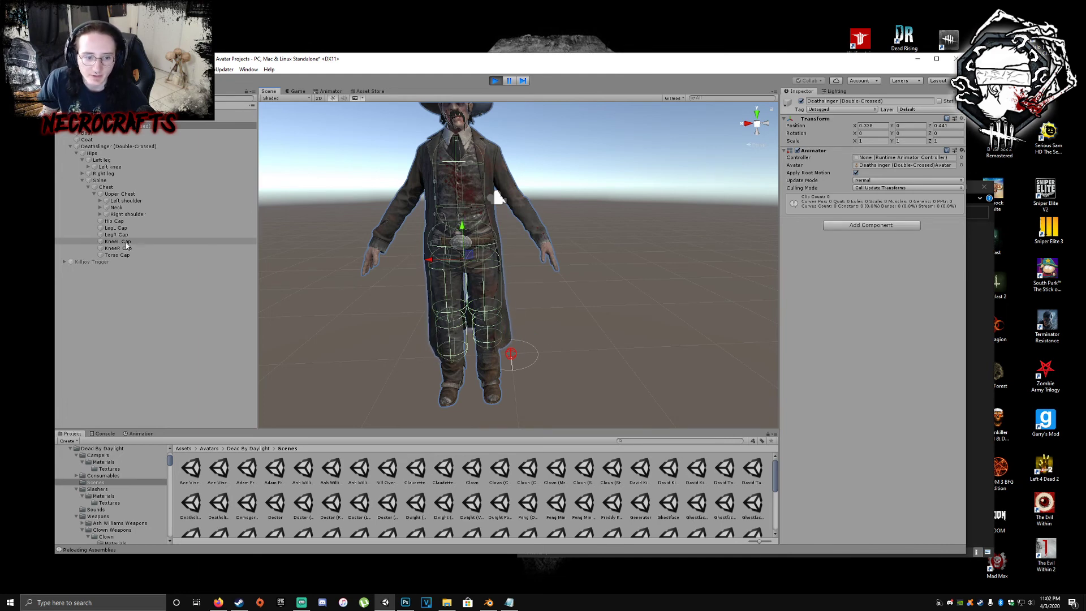
pyautogui.hotkey('ctrl', 'p')
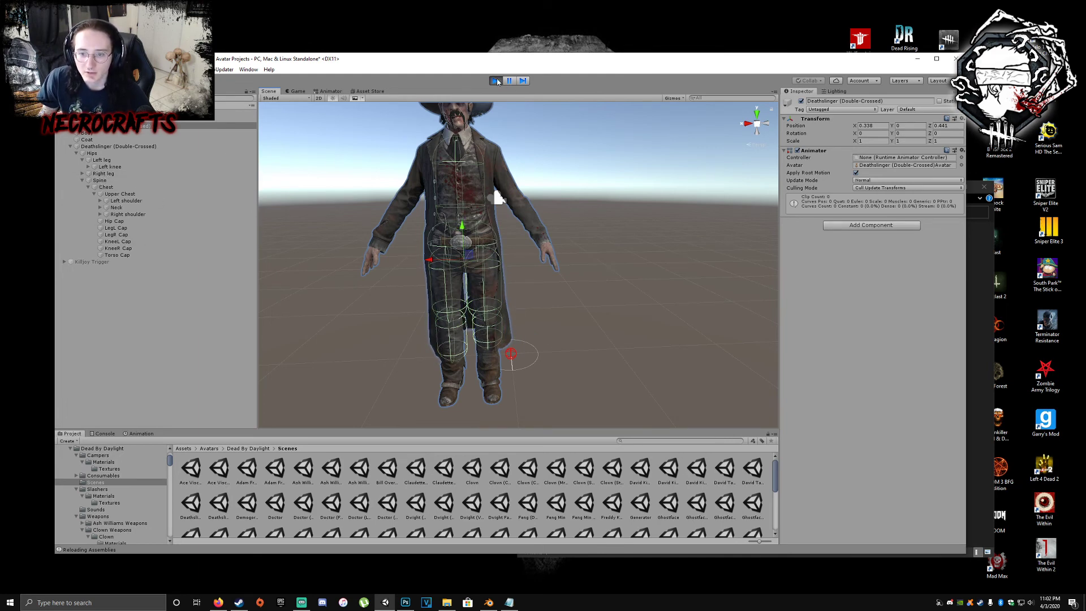
# - Deactivate the Hip, LegL, LegR, KneeL, KneeR and Torso Cap objects together
pyautogui.click(117, 255)
pyautogui.keyDown('shift'); pyautogui.click(122, 221); pyautogui.keyUp('shift')
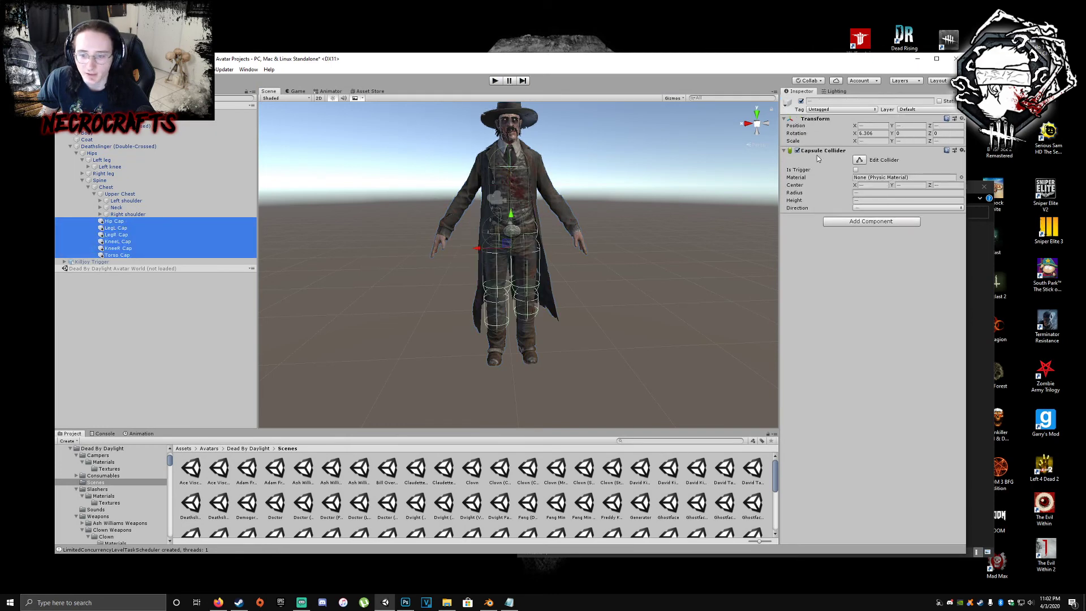
pyautogui.click(801, 102)
# - Expand the neck and head bones and examine Hat_01, Hair_L2_01 and Hair_L1_01 against the avatar's hair
pyautogui.scroll(6, 580, 196)
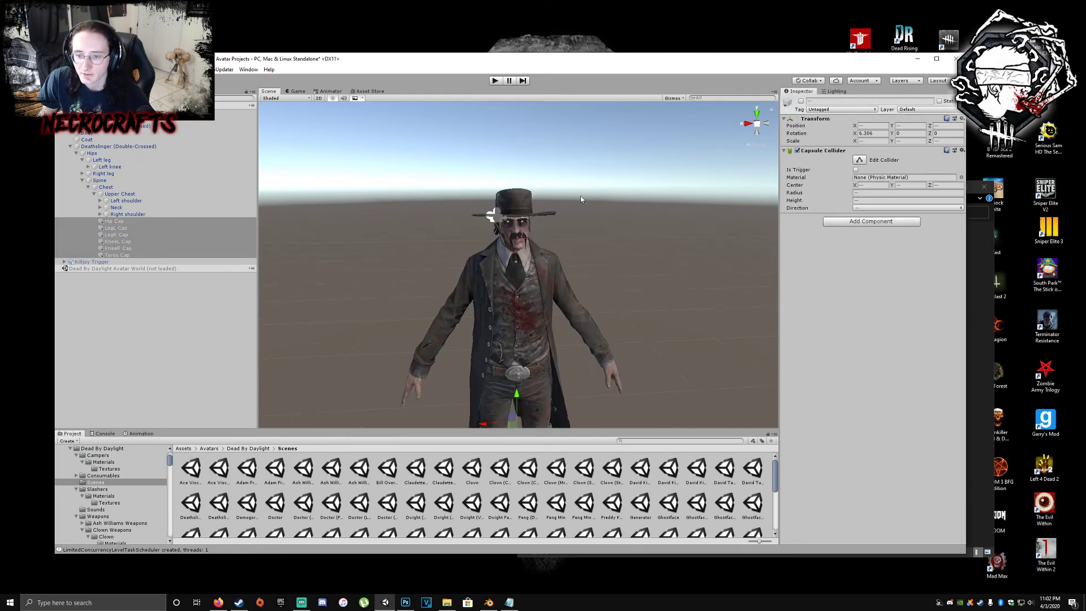
pyautogui.click(100, 208)
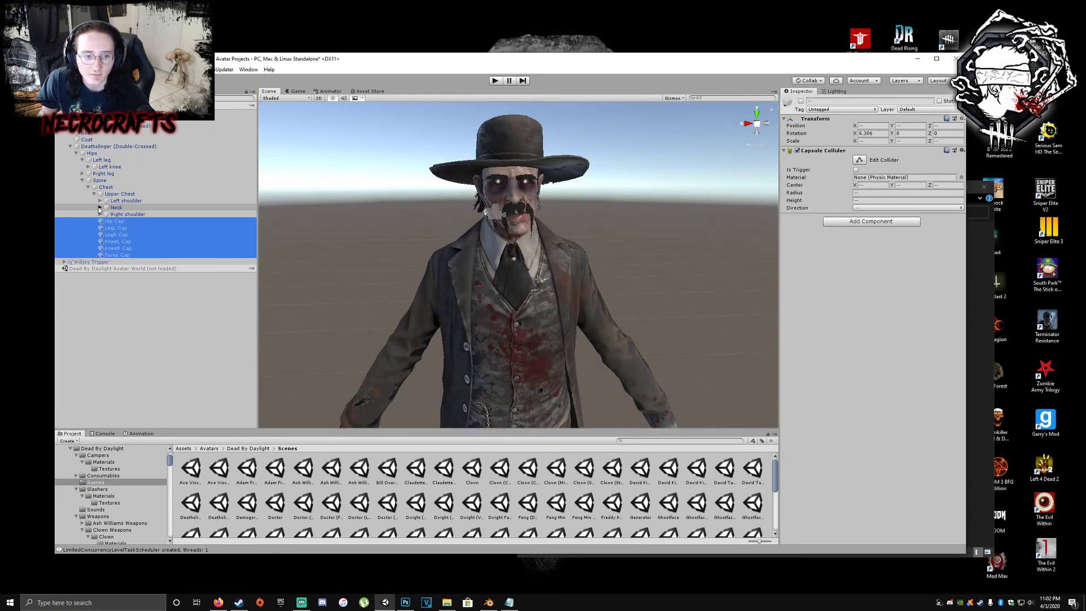
pyautogui.click(106, 215)
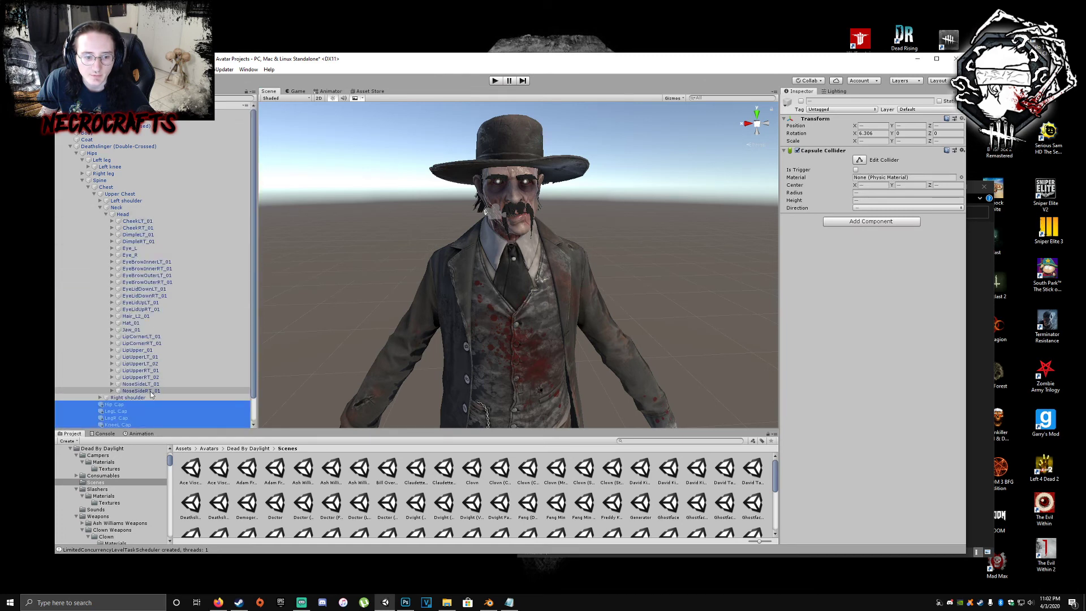
pyautogui.click(132, 323)
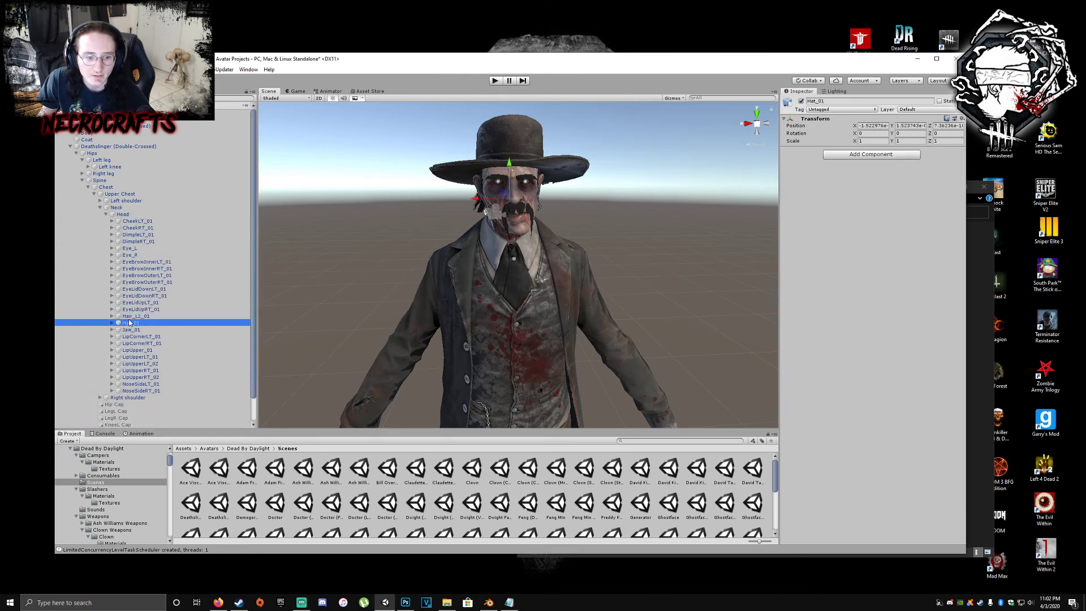
pyautogui.click(135, 316)
pyautogui.click(112, 316)
pyautogui.click(118, 323)
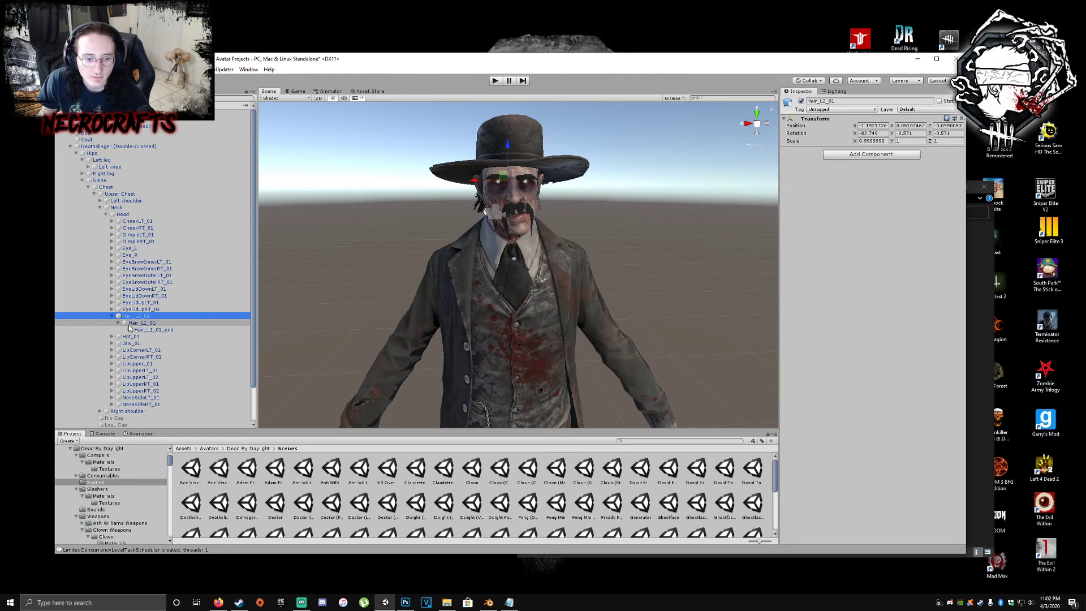
pyautogui.click(117, 323)
pyautogui.click(139, 323)
pyautogui.press('f')
pyautogui.moveTo(622, 265); pyautogui.dragTo(526, 257, button='right')
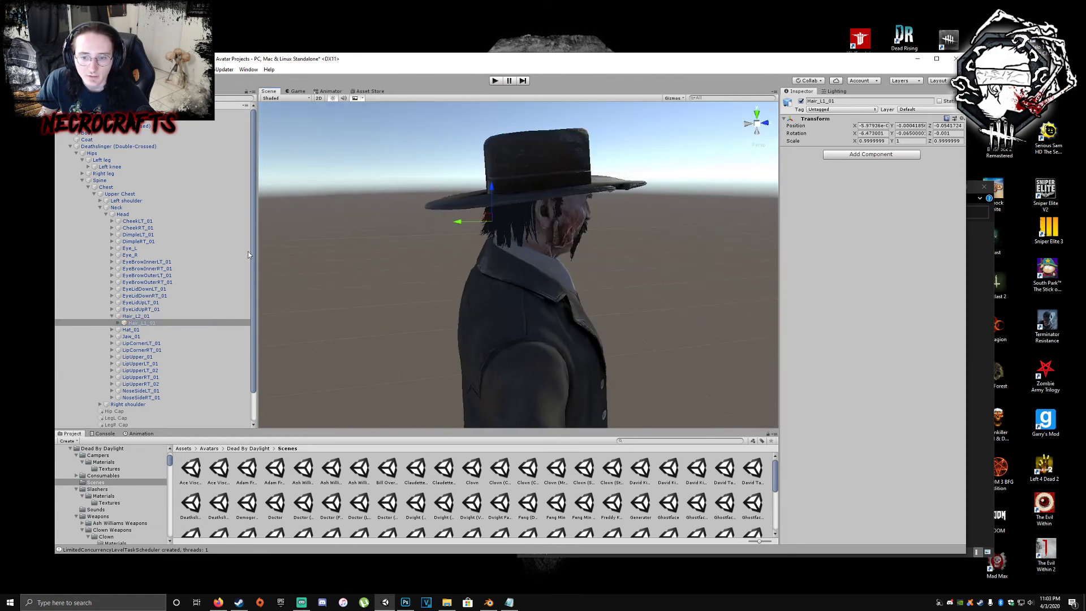
# - Try rotating the Hair_L2_01 bone from the side and from behind to test the hair's movement, and undo each rotation
pyautogui.click(177, 317)
pyautogui.press('e')
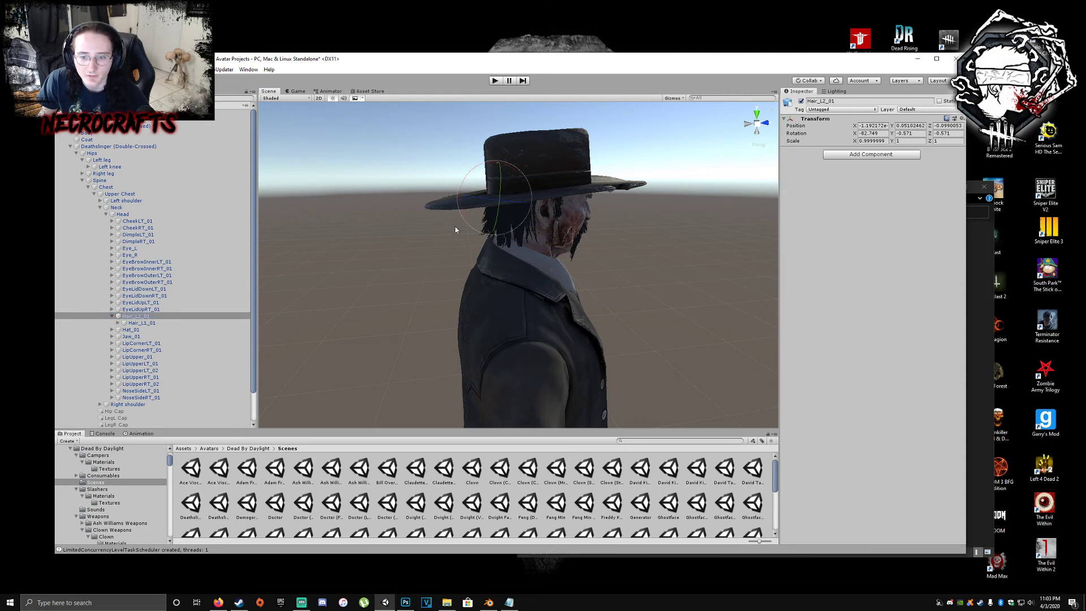
pyautogui.moveTo(458, 223); pyautogui.dragTo(485, 213)
pyautogui.hotkey('ctrl', 'z')
pyautogui.moveTo(487, 231); pyautogui.dragTo(606, 241, button='right')
pyautogui.press('a')
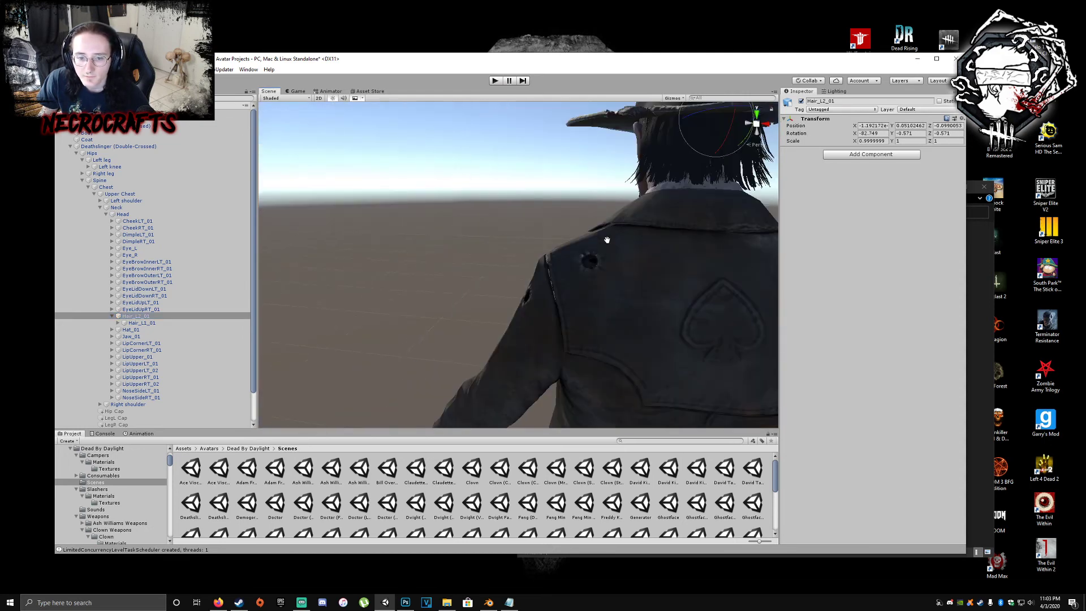
pyautogui.moveTo(607, 240); pyautogui.dragTo(590, 232, button='middle')
pyautogui.moveTo(579, 158); pyautogui.dragTo(638, 235)
pyautogui.hotkey('ctrl', 'z')
pyautogui.press('d')
pyautogui.moveTo(639, 238); pyautogui.dragTo(559, 217, button='right')
pyautogui.press('a')
pyautogui.press('s')
pyautogui.scroll(-3, 557, 219)
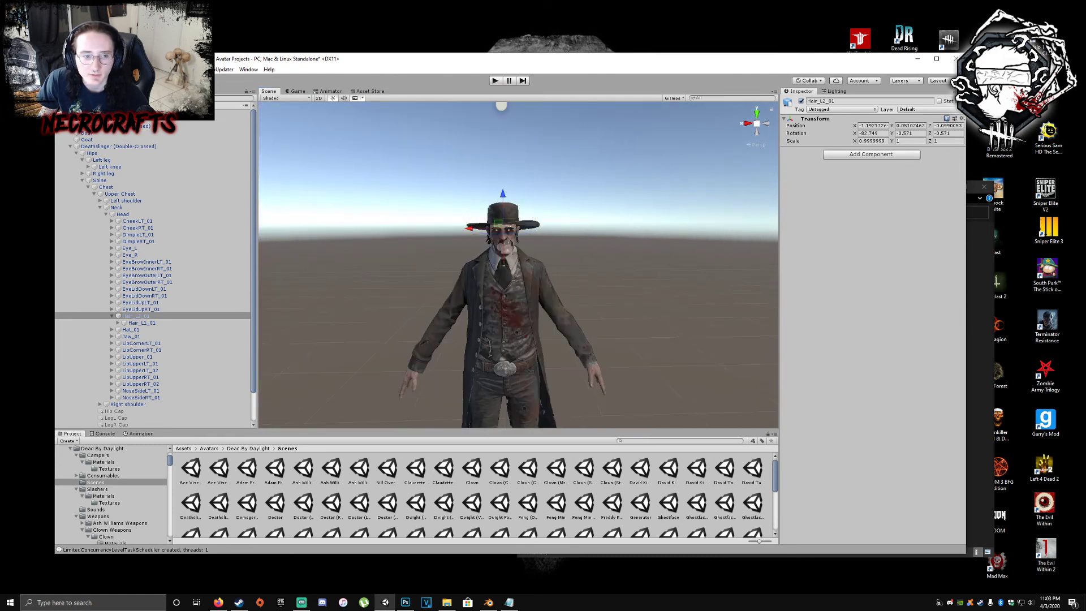
# - Collapse the avatar's hierarchy and open the Deathslinger (Double-Crossed) folder inside Weapons > Deathslinger Weapons
pyautogui.click(64, 127)
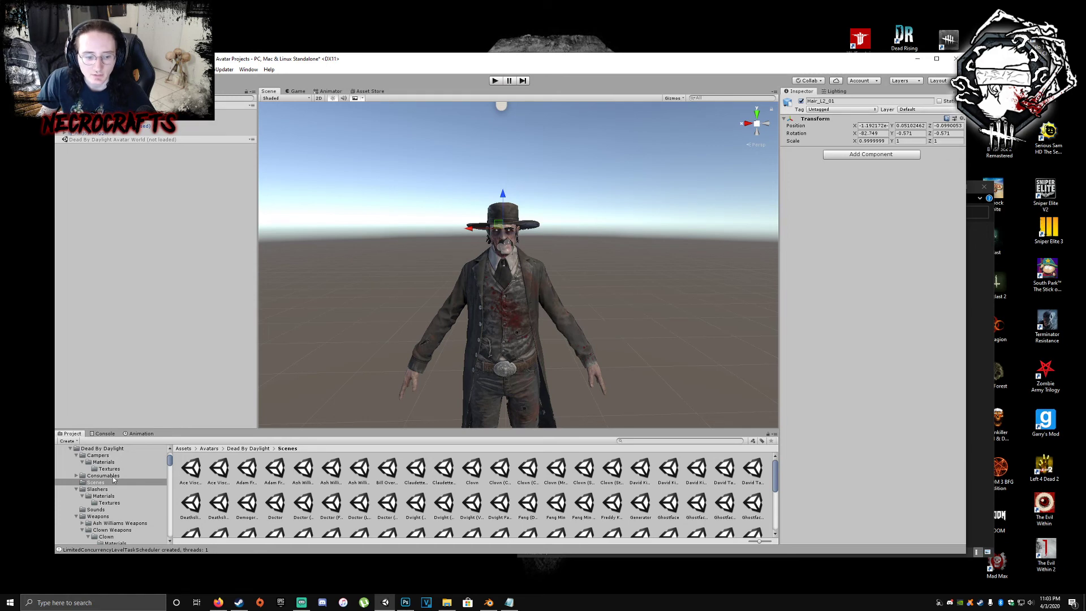
pyautogui.click(98, 490)
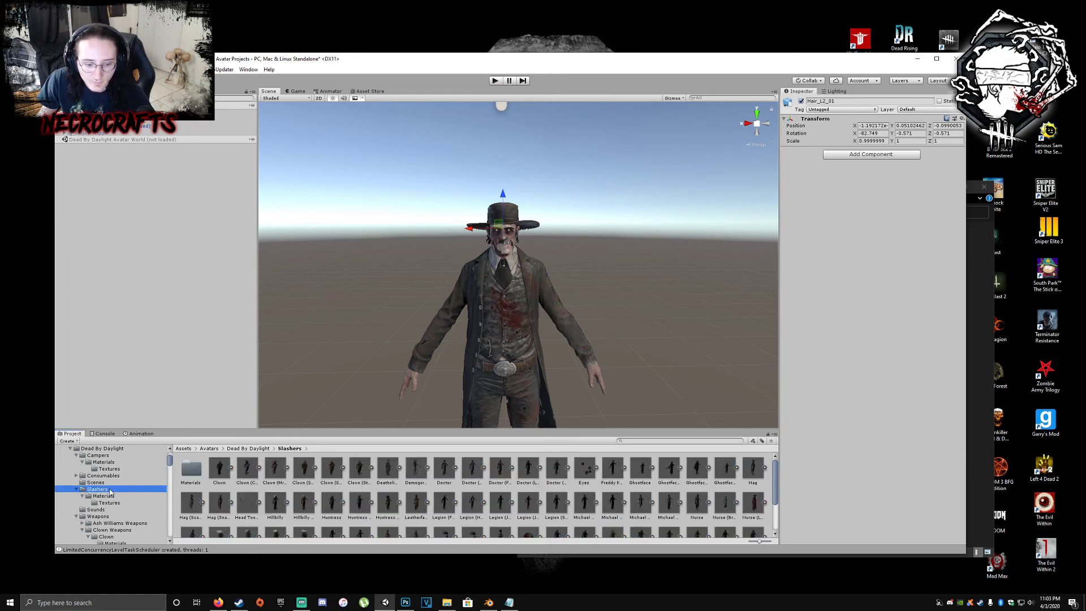
pyautogui.scroll(-3, 102, 506)
pyautogui.click(98, 466)
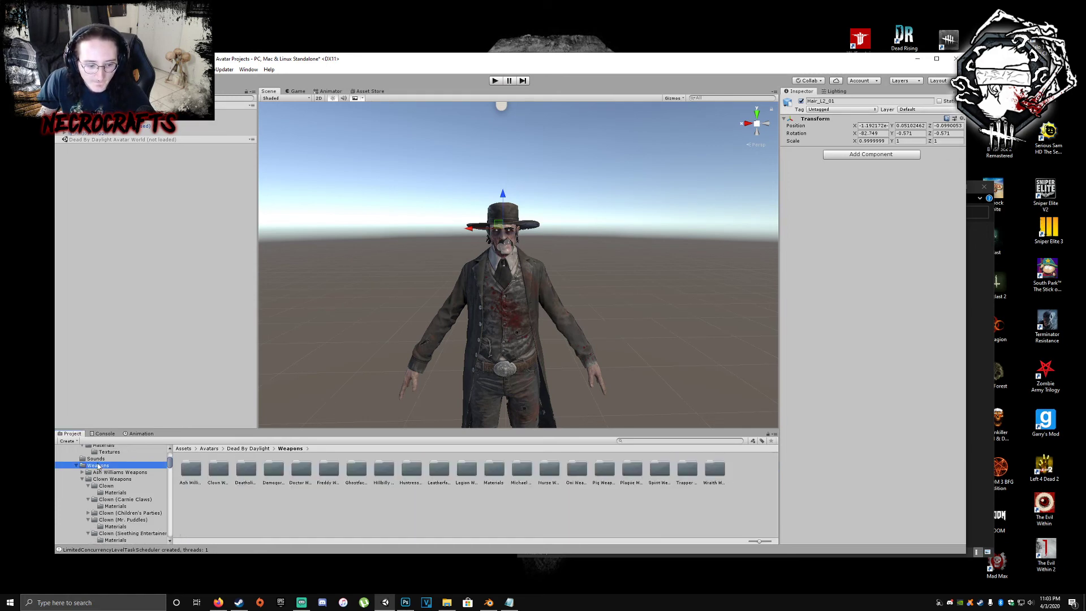
pyautogui.doubleClick(239, 469)
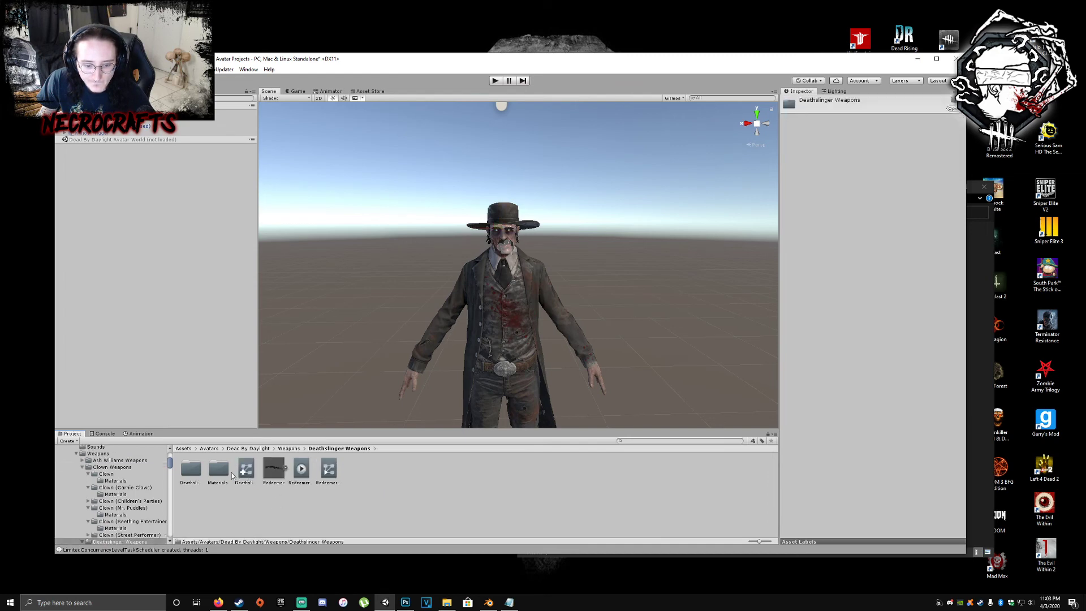
pyautogui.click(191, 469)
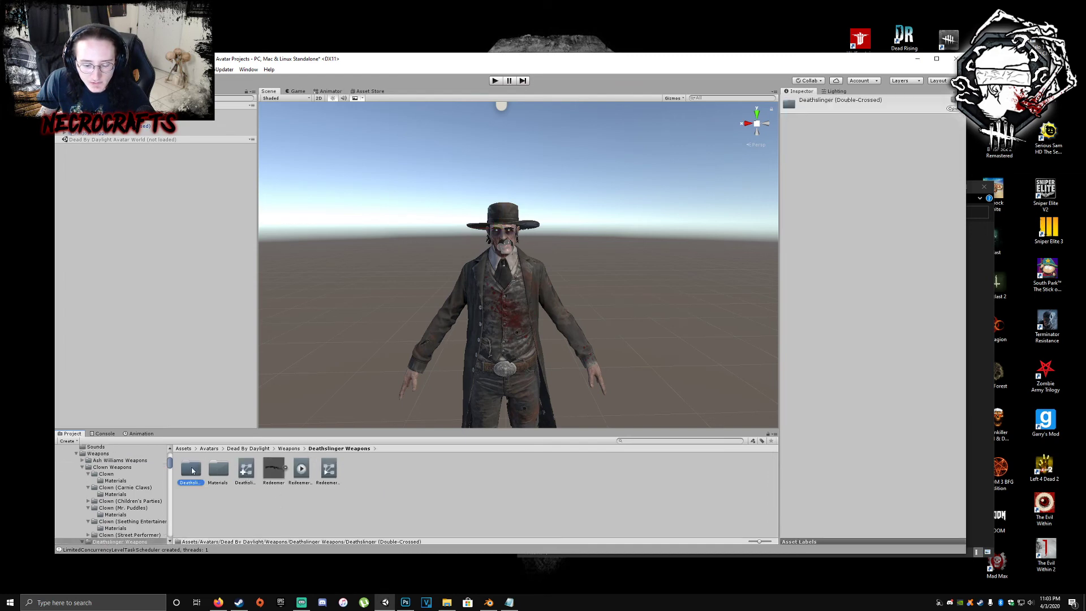
pyautogui.doubleClick(192, 469)
# - Rename the override controller in the Double-Crossed weapon folder to "Deathslinger (Double-Crossed) Override"
pyautogui.click(272, 481)
pyautogui.click(219, 481)
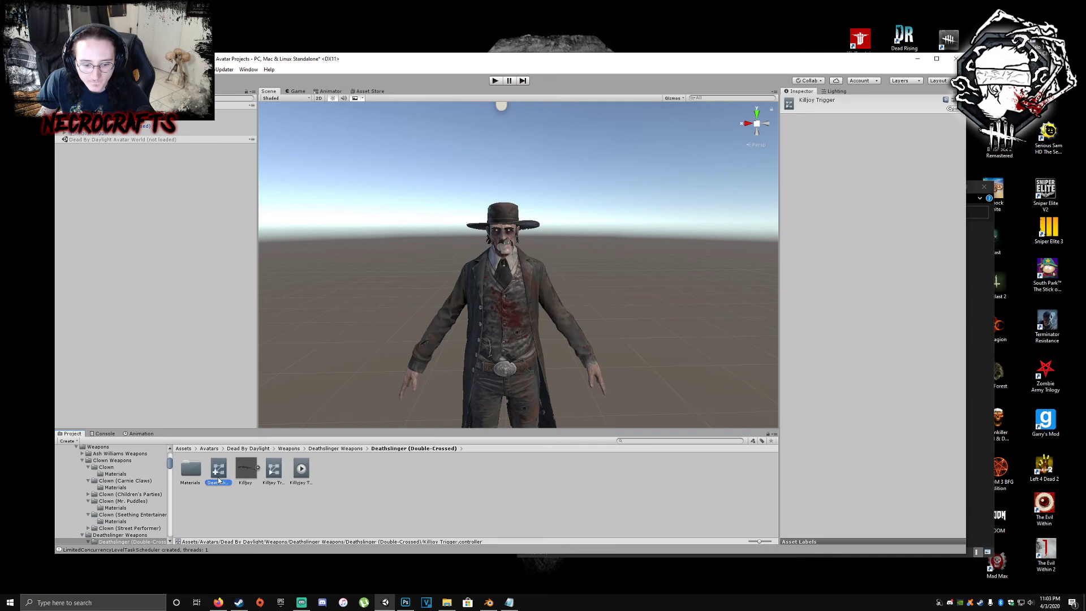
pyautogui.click(219, 482)
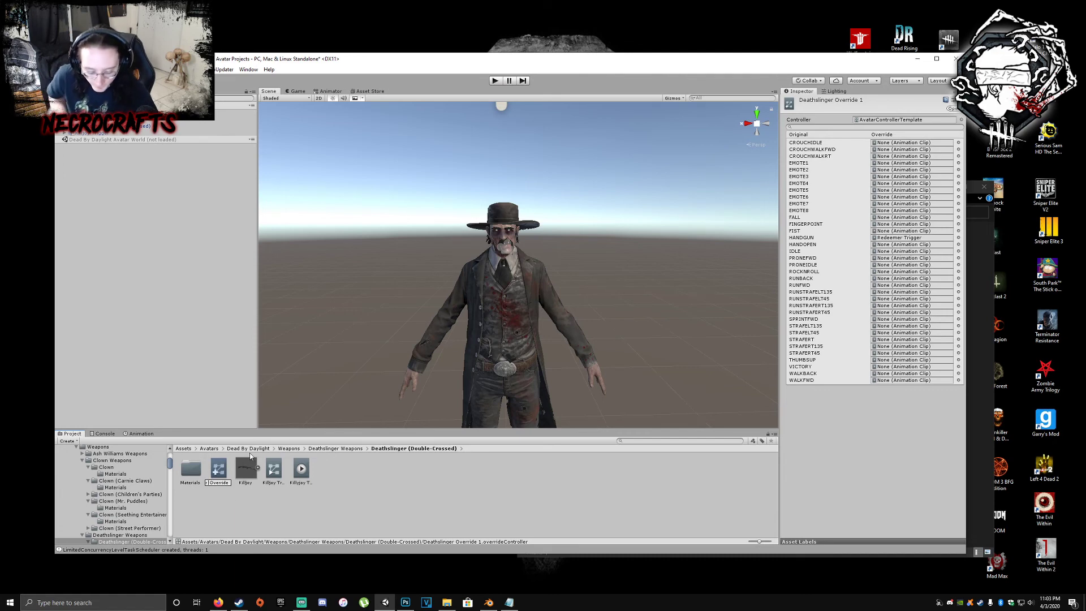
pyautogui.write('(Doubl')
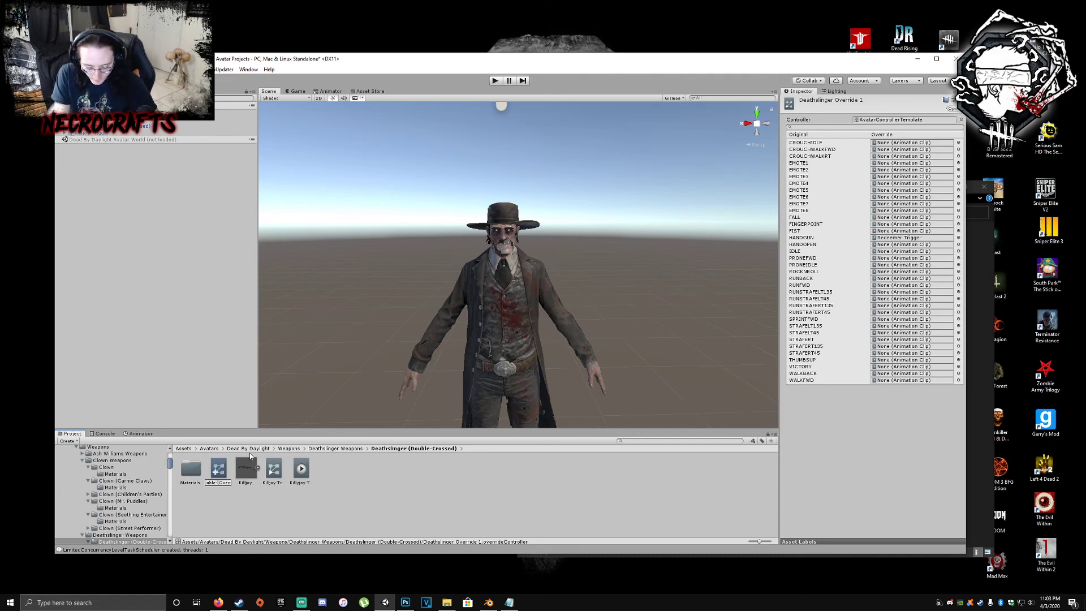
pyautogui.write('e-')
pyautogui.press('Return')
pyautogui.hotkey('ctrl', 'shift', 'c')
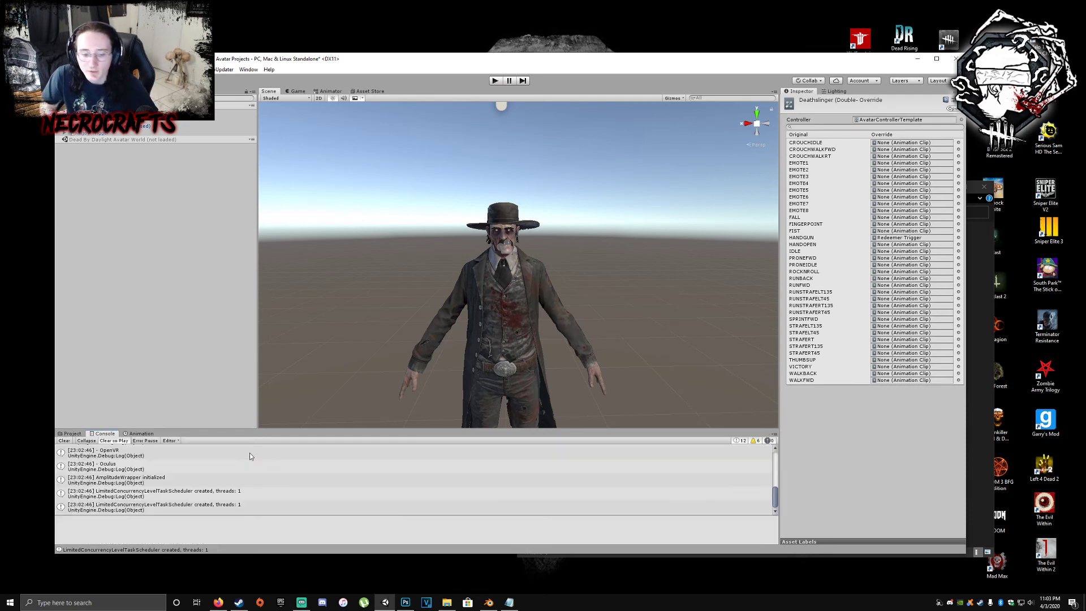
pyautogui.click(71, 433)
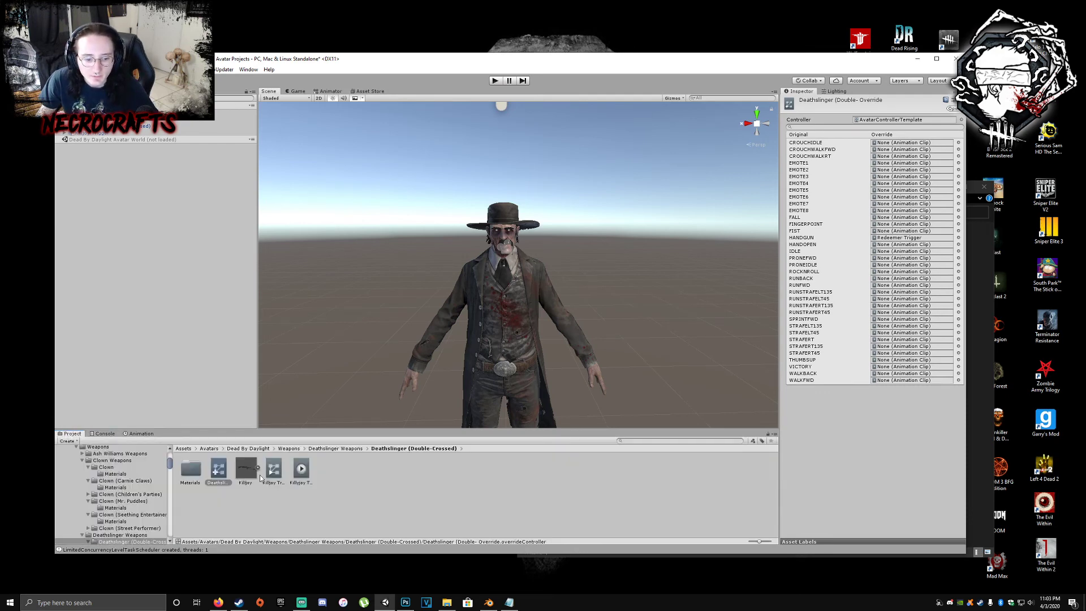
pyautogui.click(219, 484)
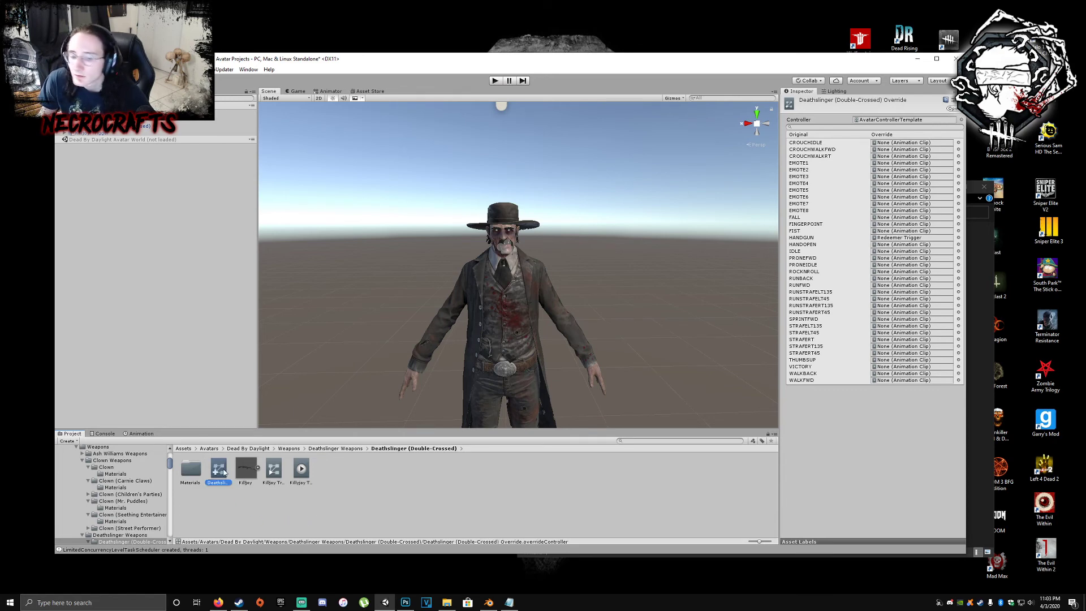
# - Assign the Killyjoy Trigger animation clip to the HANDGUN slot of the Deathslinger (Double-Crossed) Override controller
pyautogui.moveTo(273, 470); pyautogui.dragTo(440, 438)
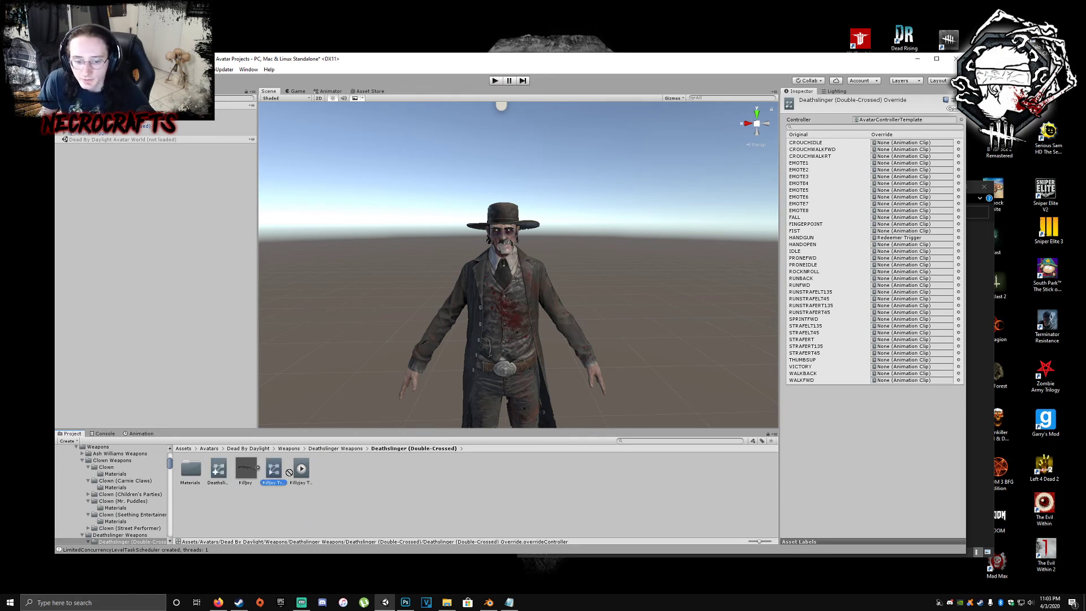
pyautogui.moveTo(303, 468); pyautogui.dragTo(724, 315)
pyautogui.moveTo(896, 248); pyautogui.dragTo(899, 241)
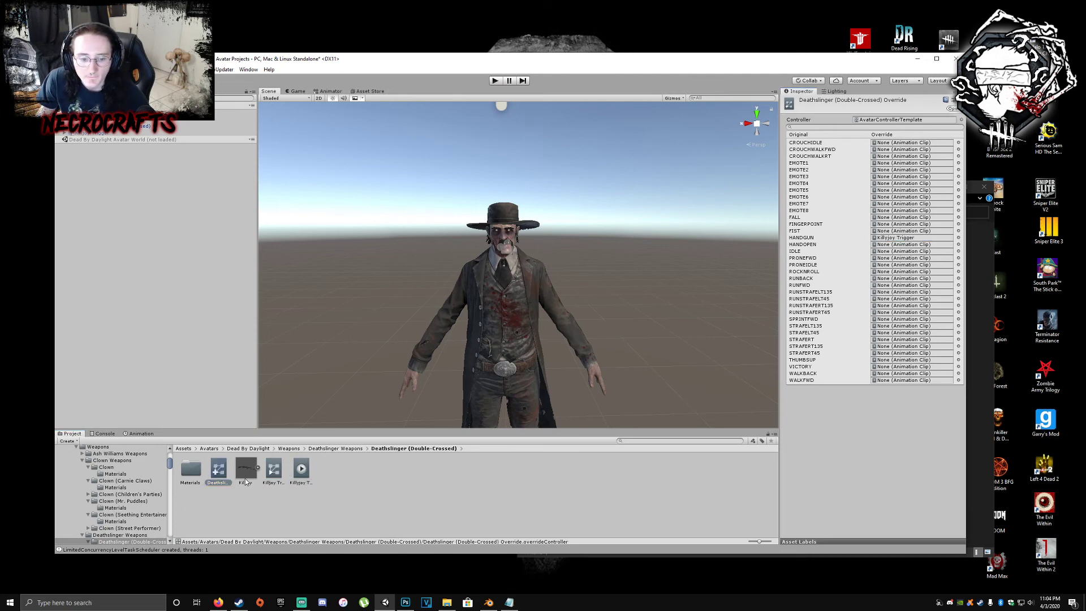
# - Add a VRC_Avatar Descriptor to the Deathslinger (Double-Crossed) avatar and assign its override controller as Custom Standing and Custom Sitting Anims
pyautogui.click(169, 126)
pyautogui.moveTo(219, 468); pyautogui.dragTo(730, 292)
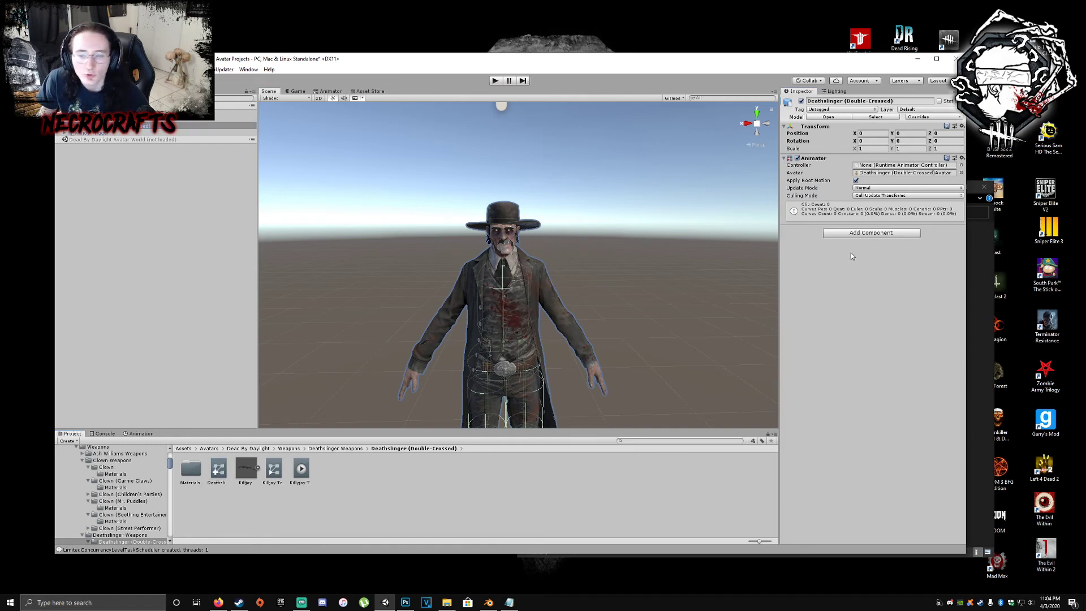
pyautogui.click(867, 236)
pyautogui.write('avat')
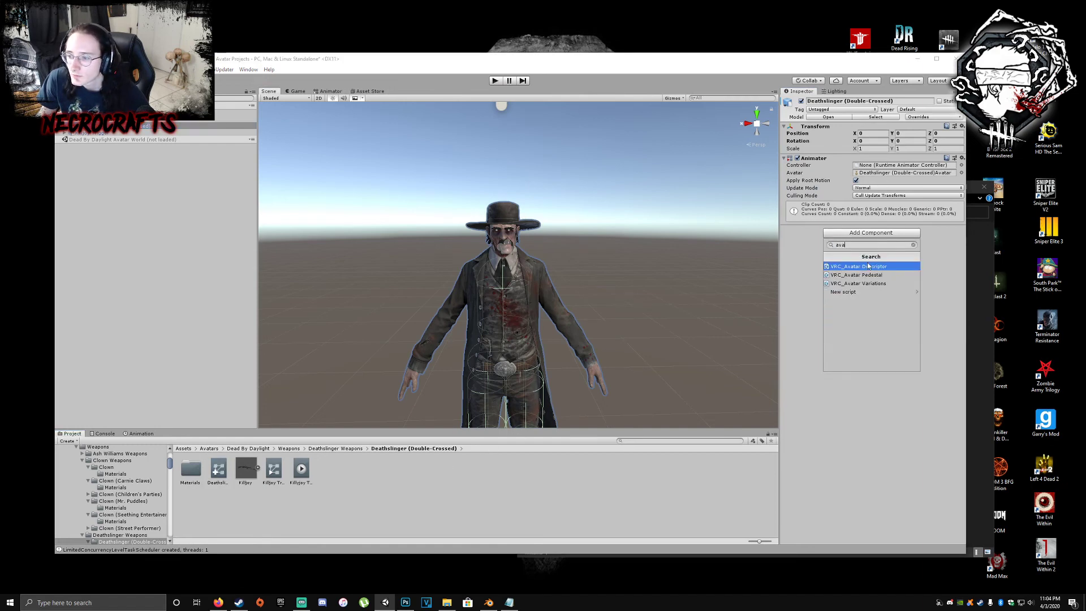
pyautogui.click(870, 267)
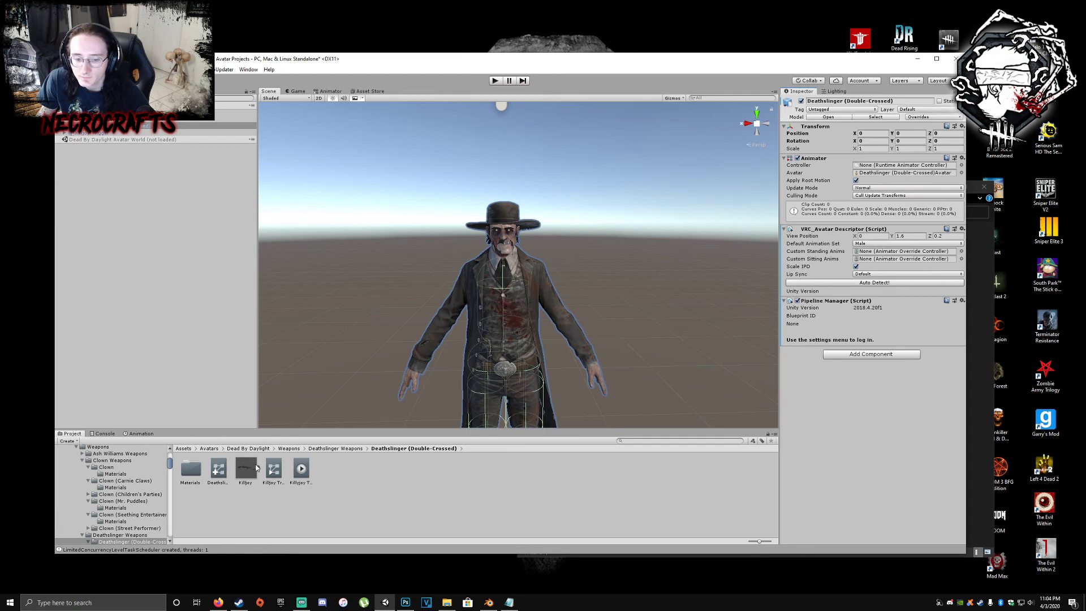
pyautogui.moveTo(219, 469); pyautogui.dragTo(906, 259)
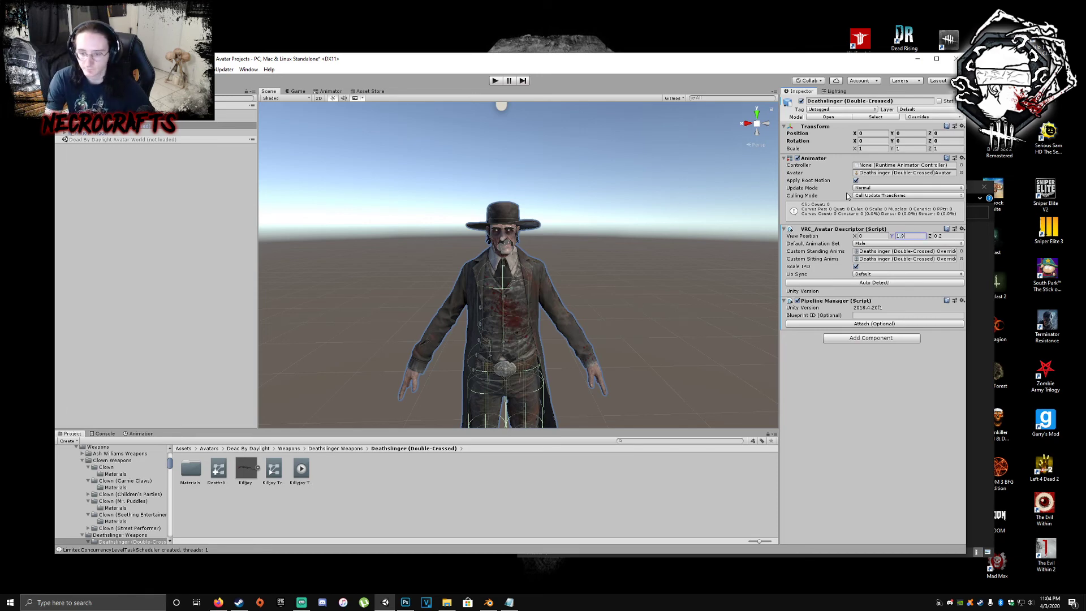
# - Set the avatar descriptor's View Position to Y 1.95 and Z 0.08, and save the scene
pyautogui.write('5')
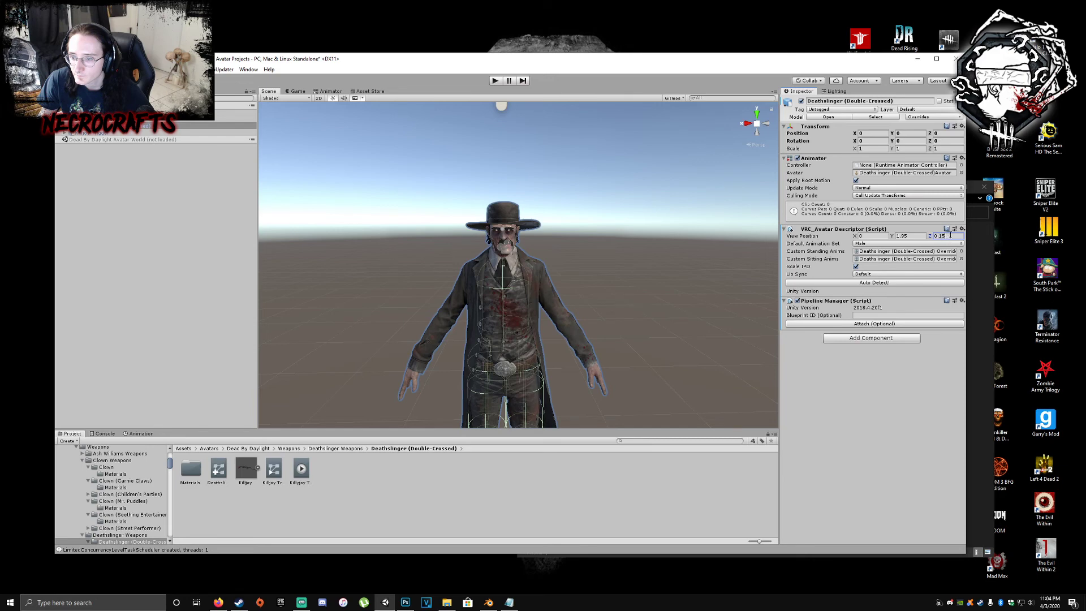
pyautogui.press('BackSpace')
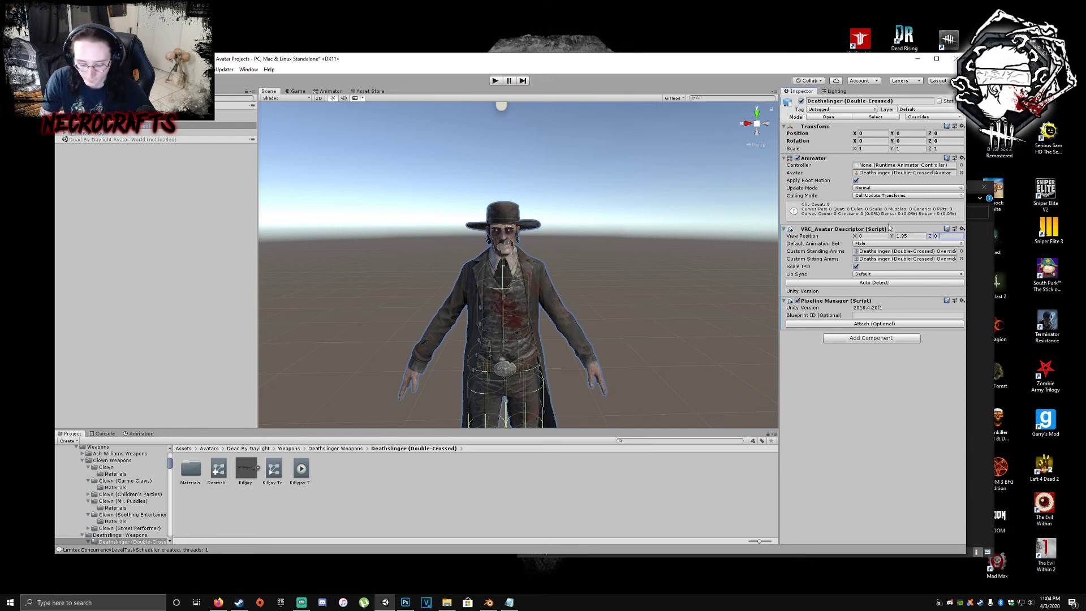
pyautogui.write('05')
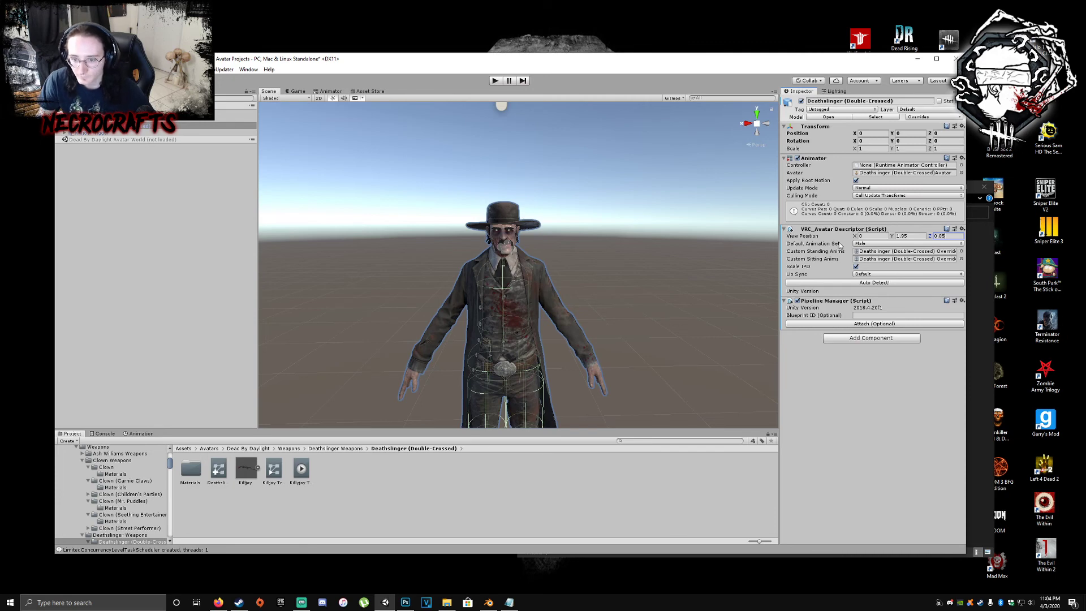
pyautogui.scroll(6, 560, 241)
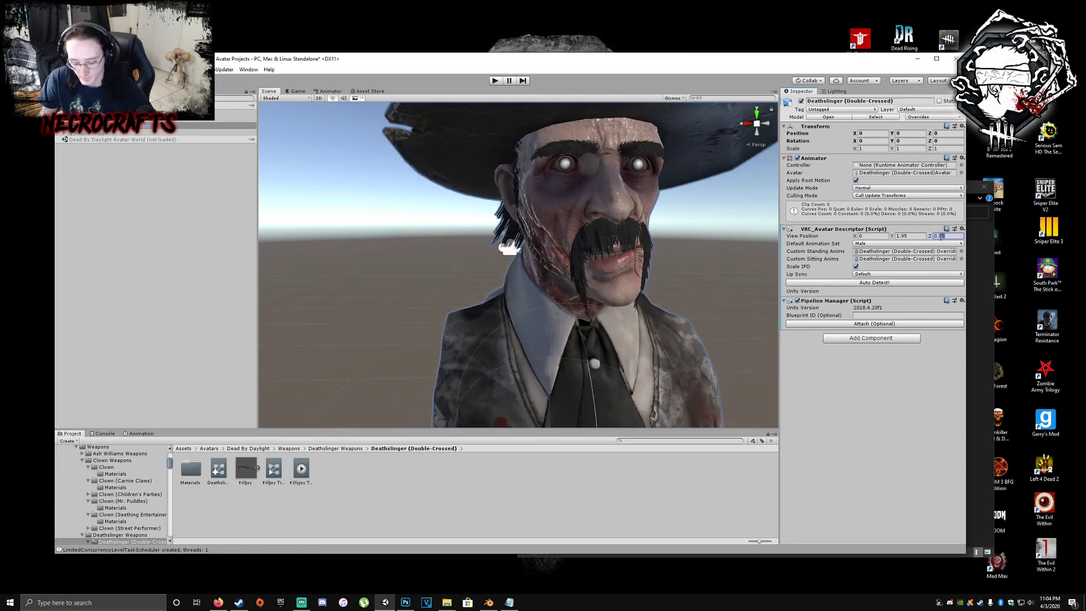
pyautogui.write('8')
pyautogui.moveTo(664, 355); pyautogui.dragTo(658, 354, button='right')
pyautogui.press('f')
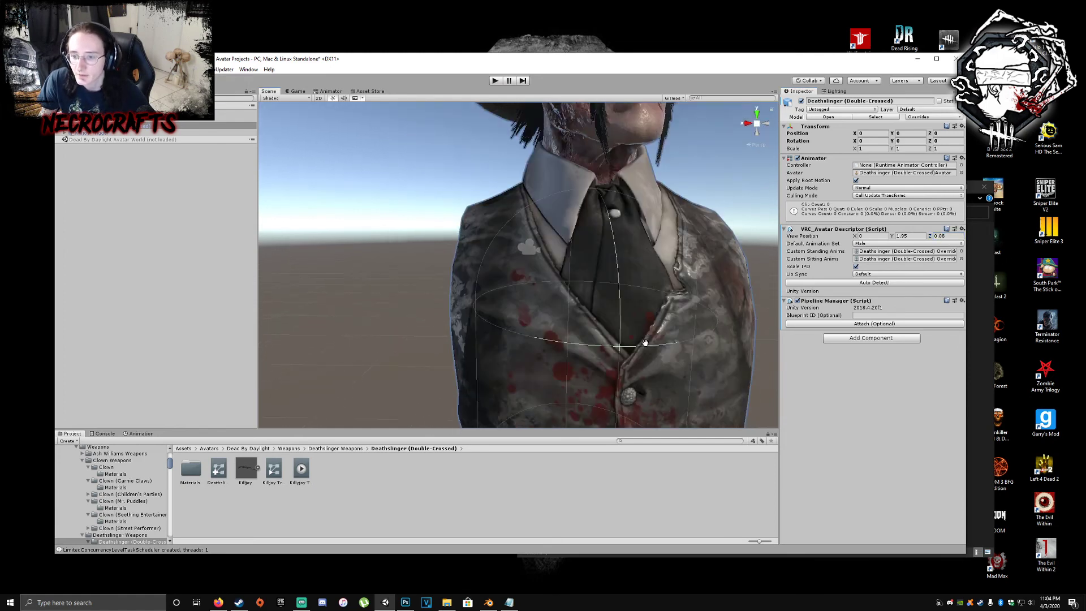
pyautogui.moveTo(645, 342); pyautogui.dragTo(649, 334, button='middle')
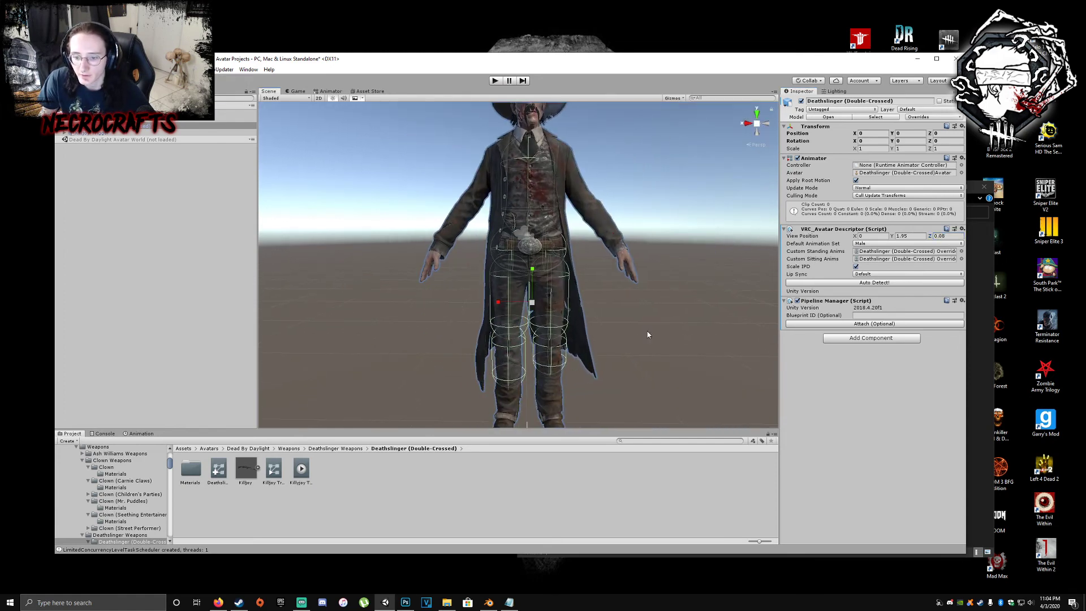
pyautogui.rightClick(158, 105)
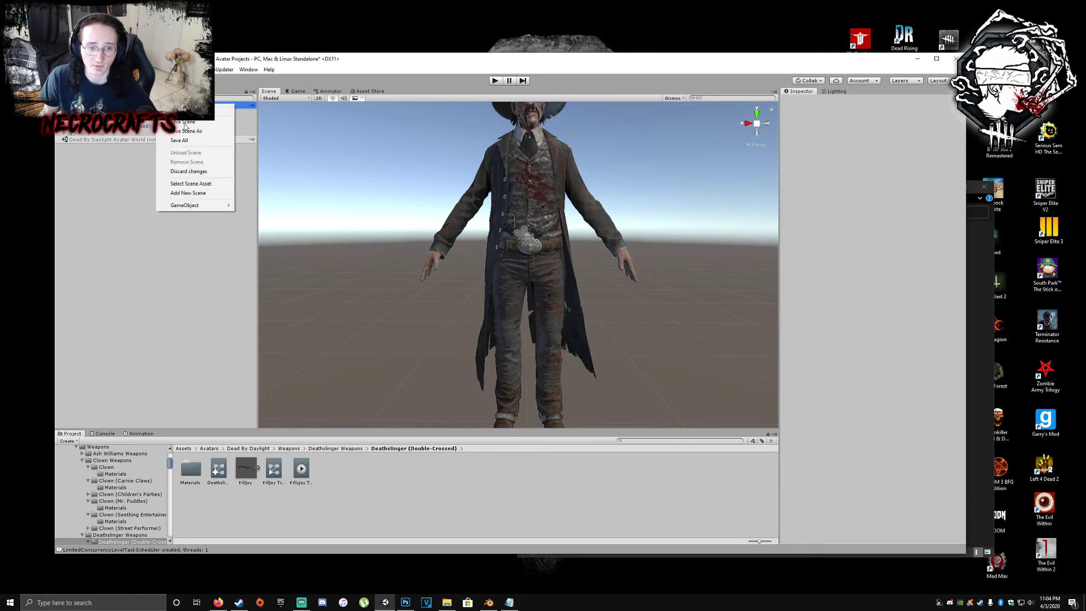
pyautogui.click(191, 124)
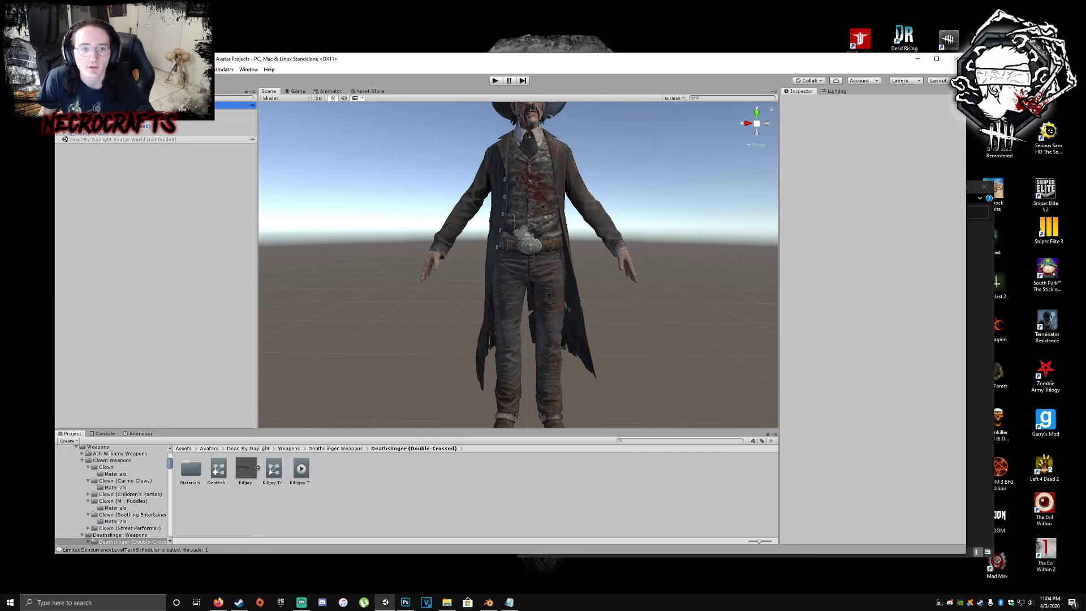
# - Open the VRChat SDK control panel for the Deathslinger (Double-Crossed) avatar and move its window over the scene view
pyautogui.click(185, 70)
pyautogui.click(195, 91)
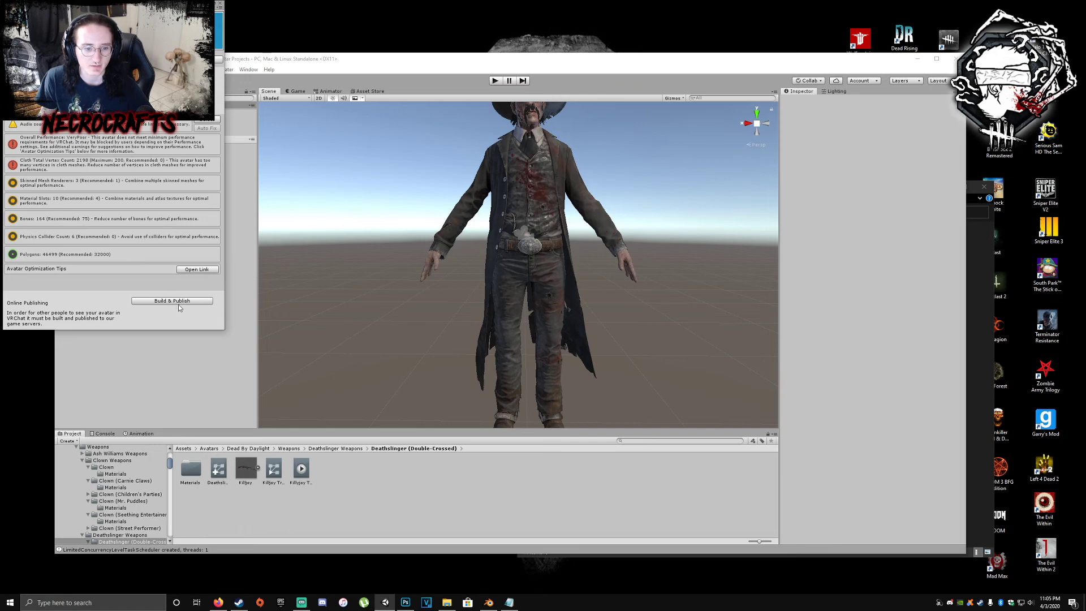
pyautogui.moveTo(148, 4); pyautogui.dragTo(107, 284)
pyautogui.click(263, 223)
pyautogui.click(102, 126)
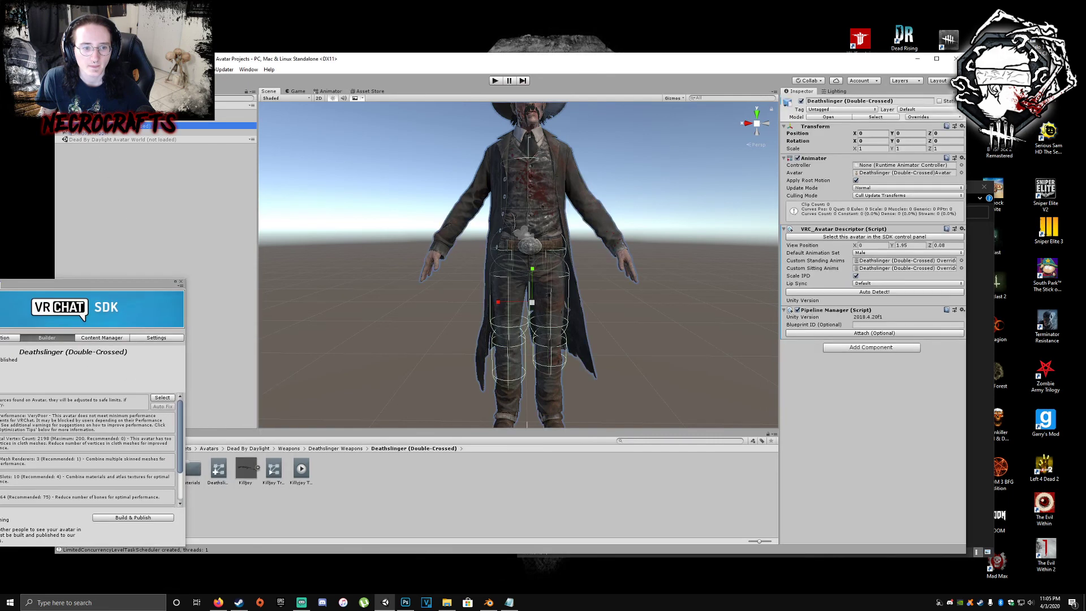
pyautogui.moveTo(170, 286); pyautogui.dragTo(598, 86)
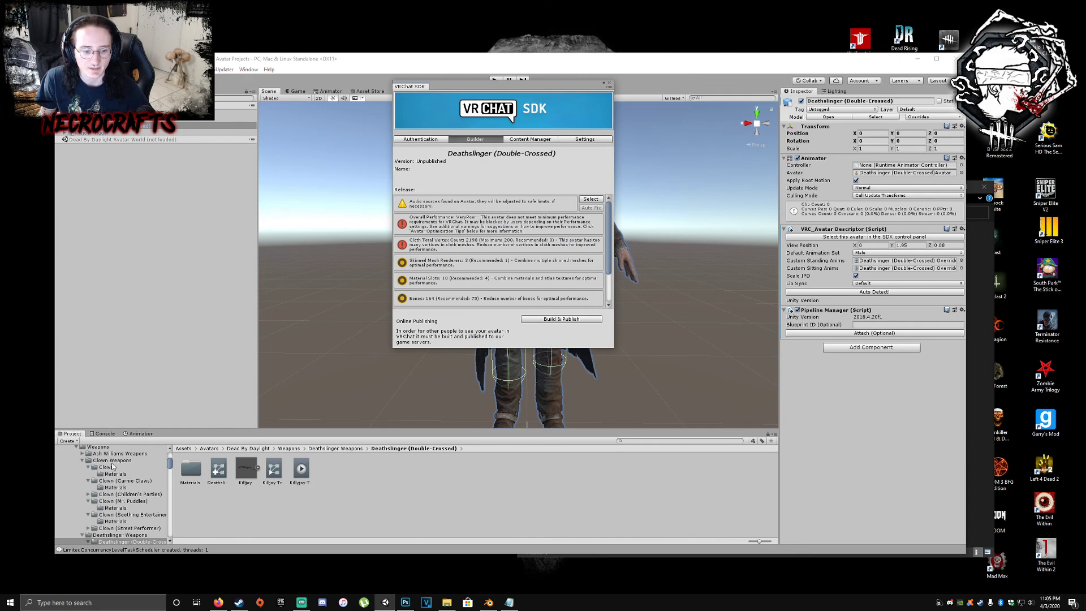
# - Set the material location of the Deathslinger (Double-Crossed) model in Slashers to Use External Materials (Legacy) and apply the import settings
pyautogui.scroll(10, 127, 507)
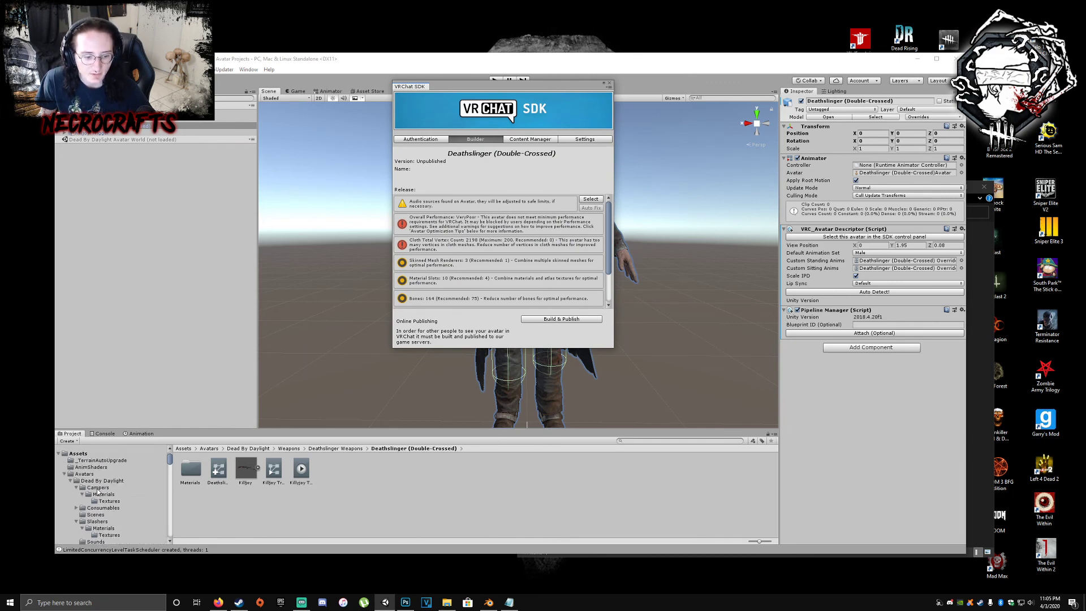
pyautogui.click(98, 521)
pyautogui.click(386, 473)
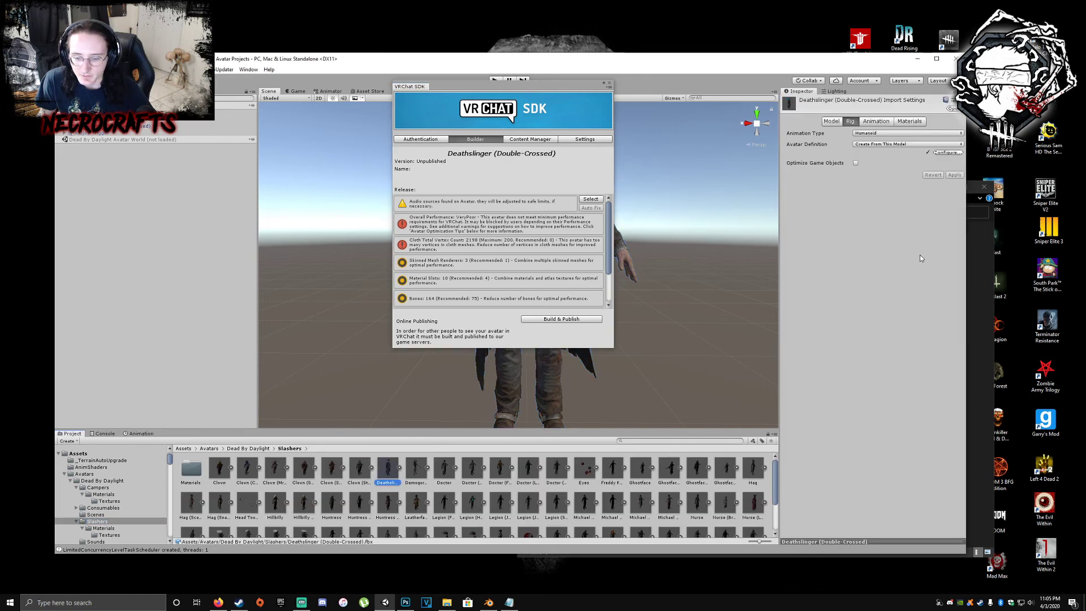
pyautogui.click(900, 149)
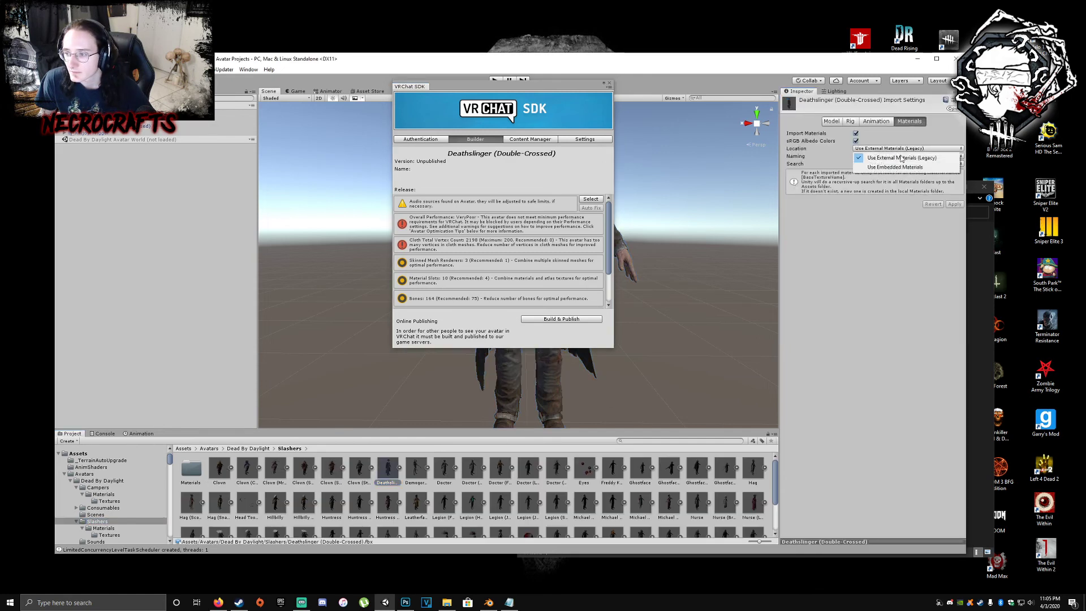
pyautogui.click(882, 159)
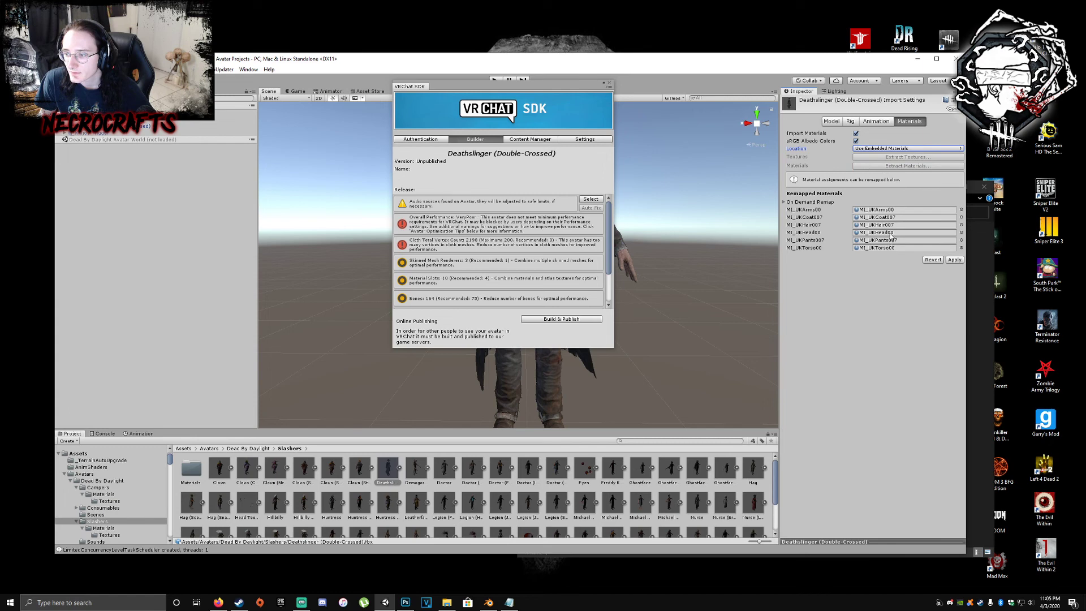
pyautogui.click(909, 149)
pyautogui.click(899, 158)
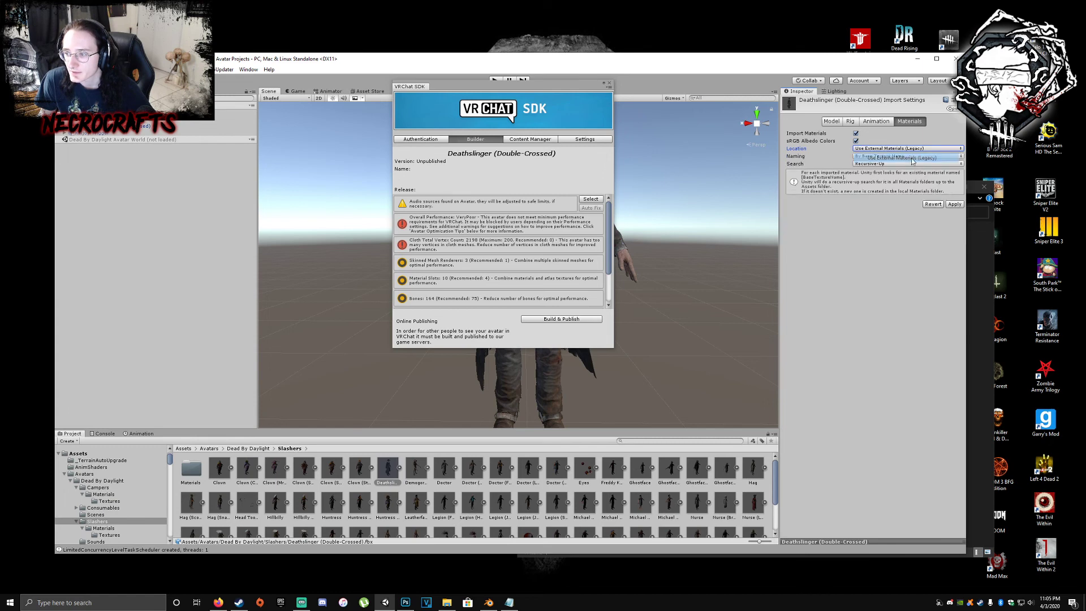
pyautogui.click(955, 204)
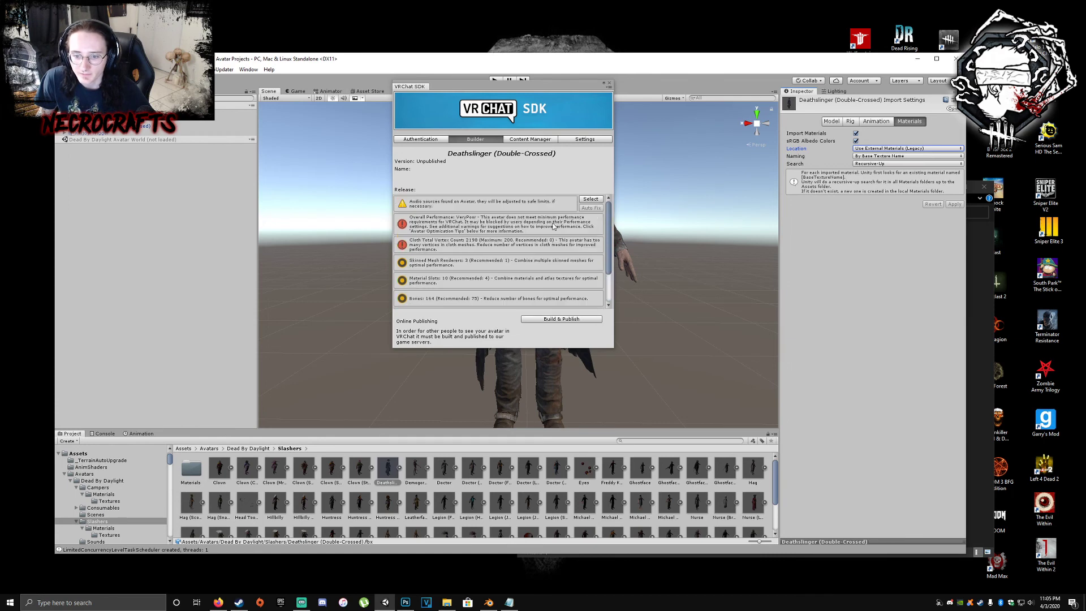
# - Review the avatar's performance warnings in the VRChat SDK builder and start Build & Publish
pyautogui.scroll(-2, 494, 282)
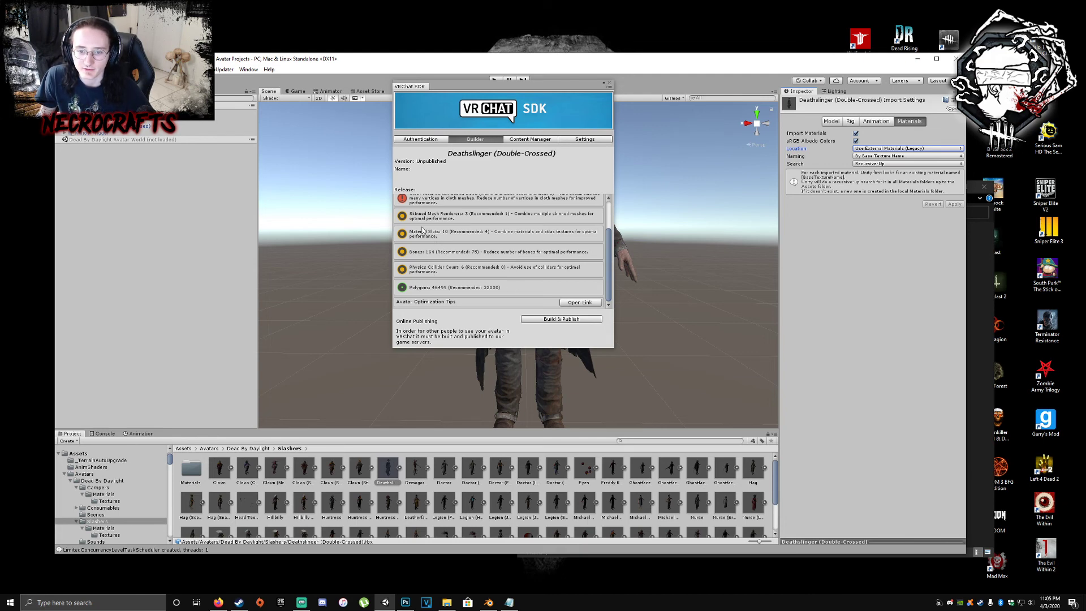
pyautogui.scroll(3, 427, 231)
pyautogui.scroll(1, 460, 232)
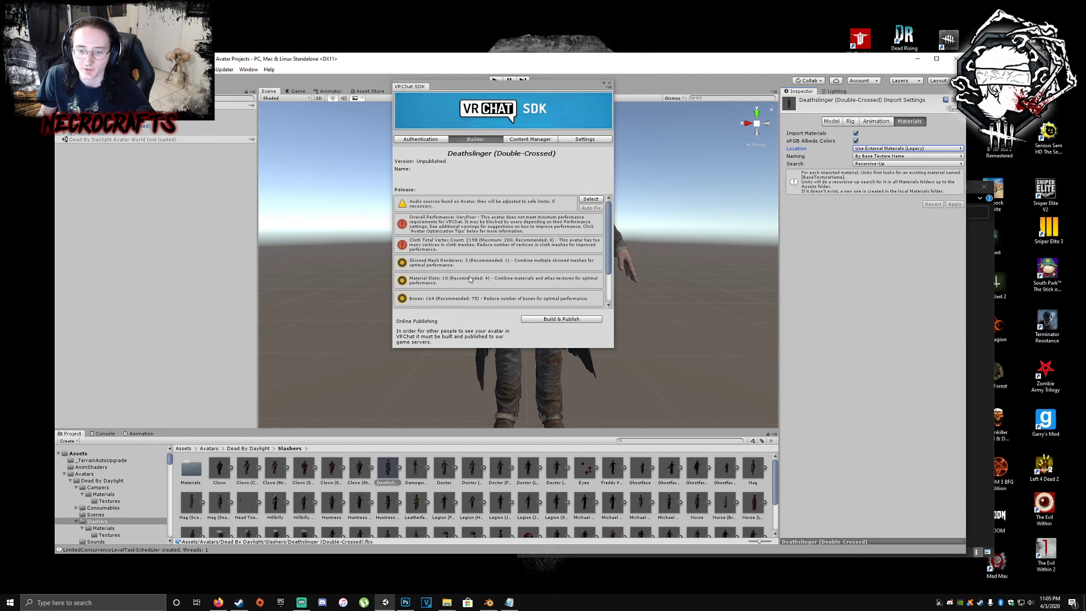
pyautogui.scroll(-1, 469, 279)
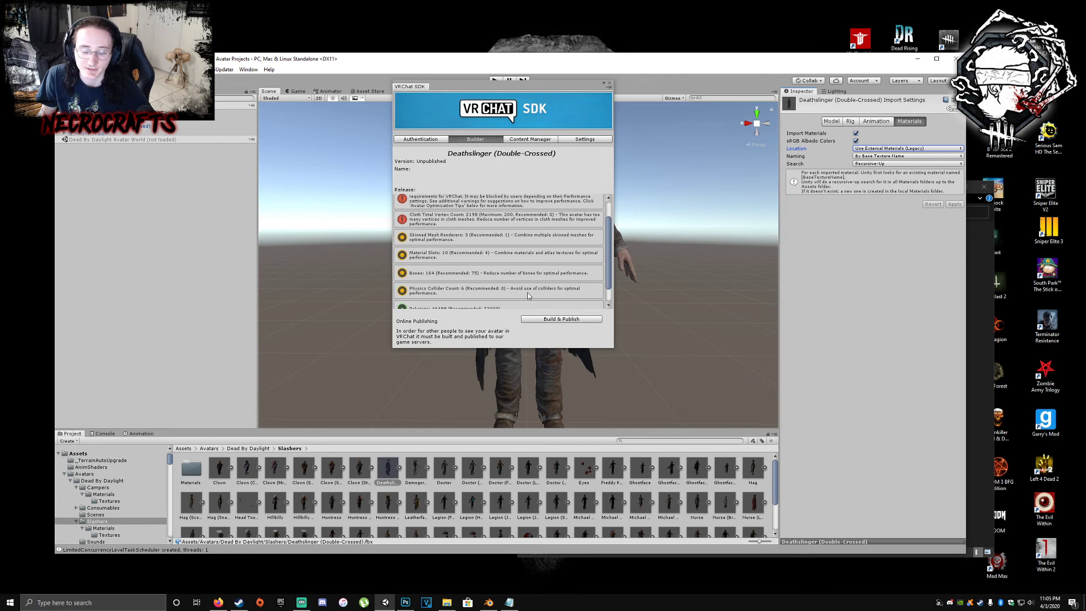
pyautogui.scroll(-1, 534, 273)
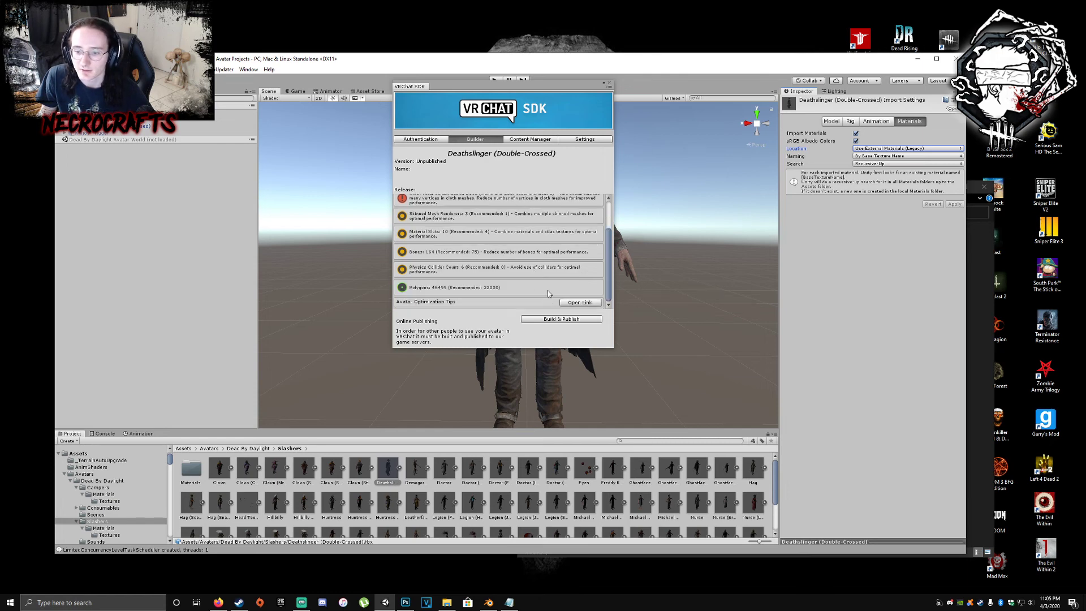
pyautogui.click(552, 319)
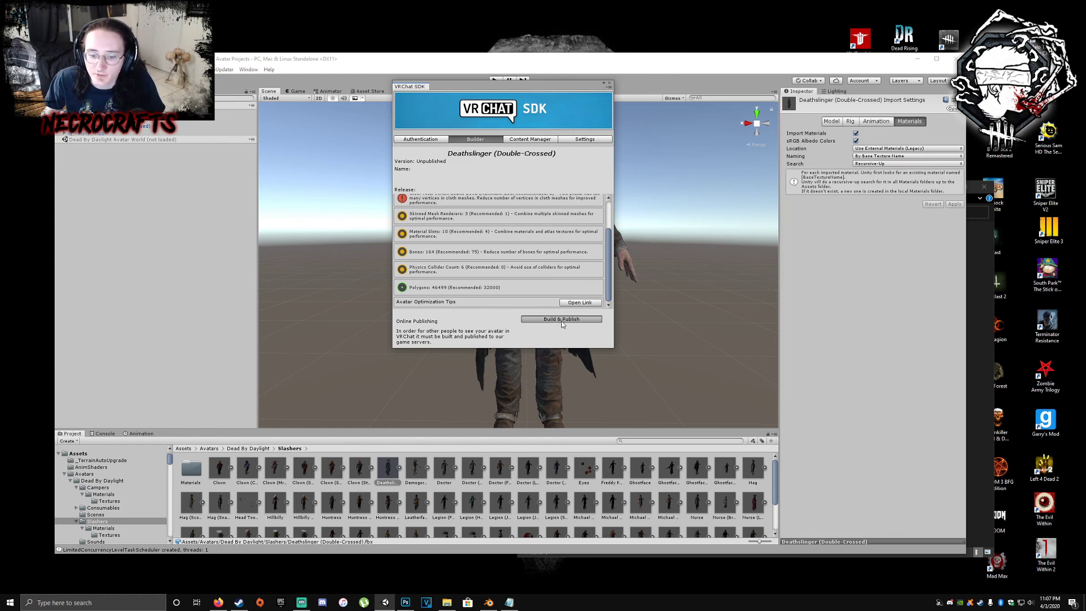
pyautogui.moveTo(385, 602)
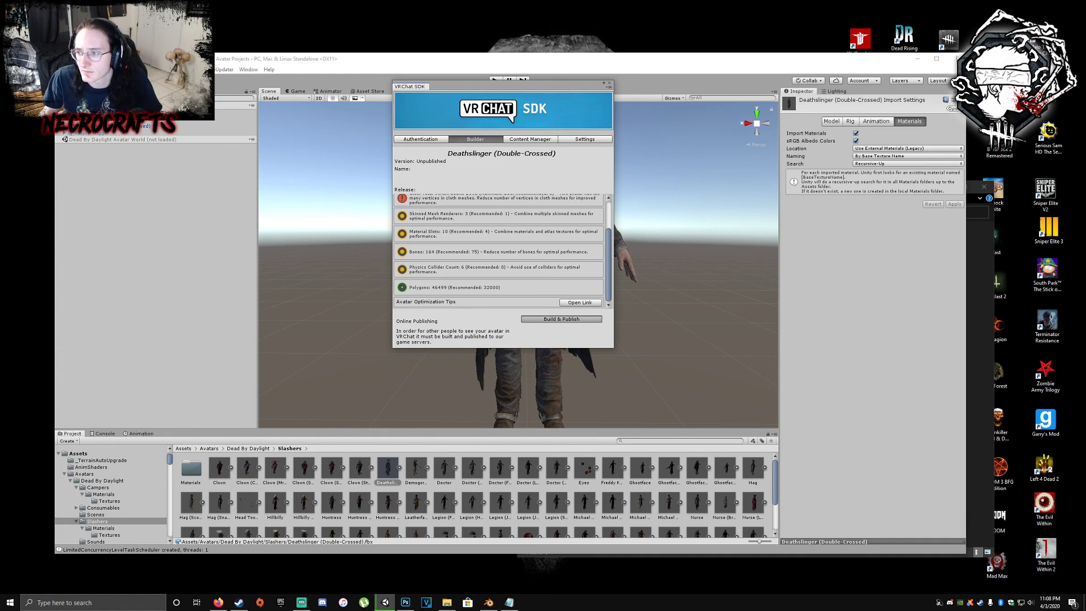
# - Build and publish the avatar, move the SDK window off the New Avatar form, and enter the avatar name Deathslinger (Double-Crossed)
pyautogui.click(580, 319)
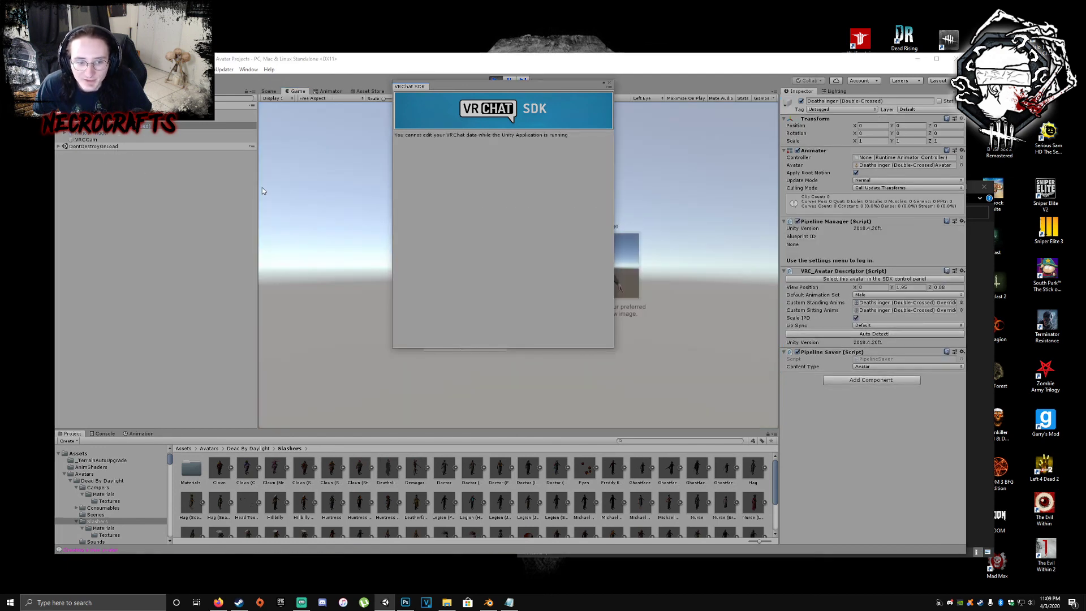
pyautogui.moveTo(585, 85); pyautogui.dragTo(998, 145)
pyautogui.click(506, 235)
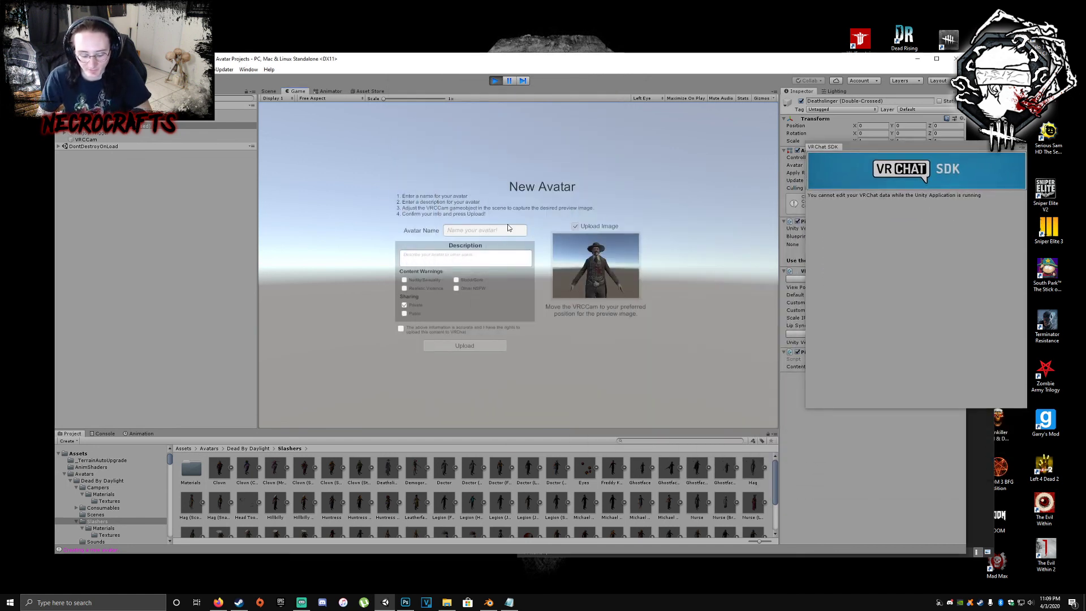
pyautogui.write('Deathstang')
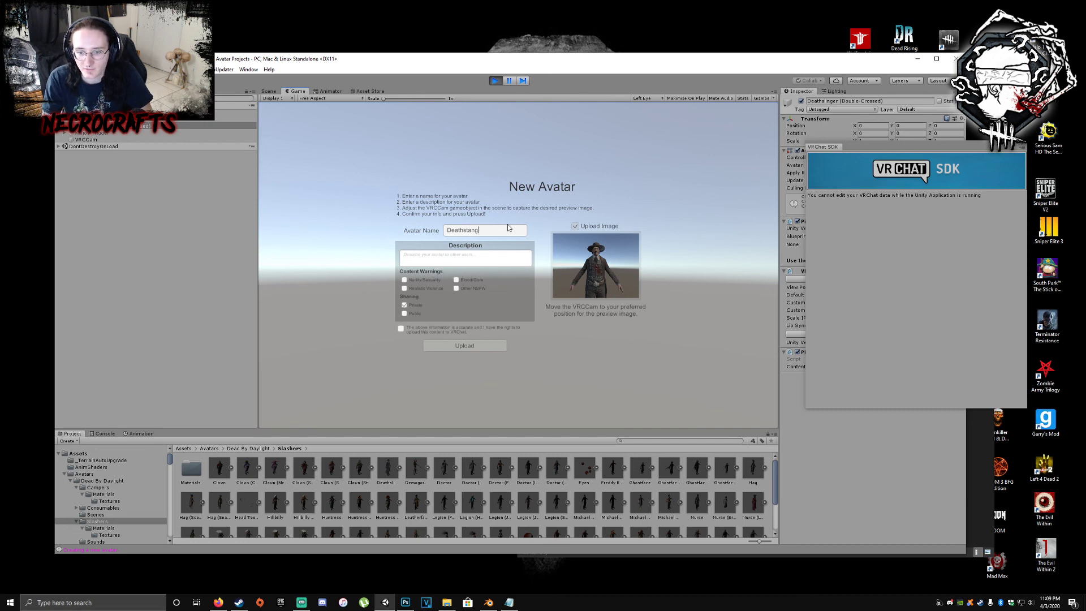
pyautogui.press('BackSpace')
pyautogui.press('BackSpace')
pyautogui.press('BackSpace')
pyautogui.press('BackSpace')
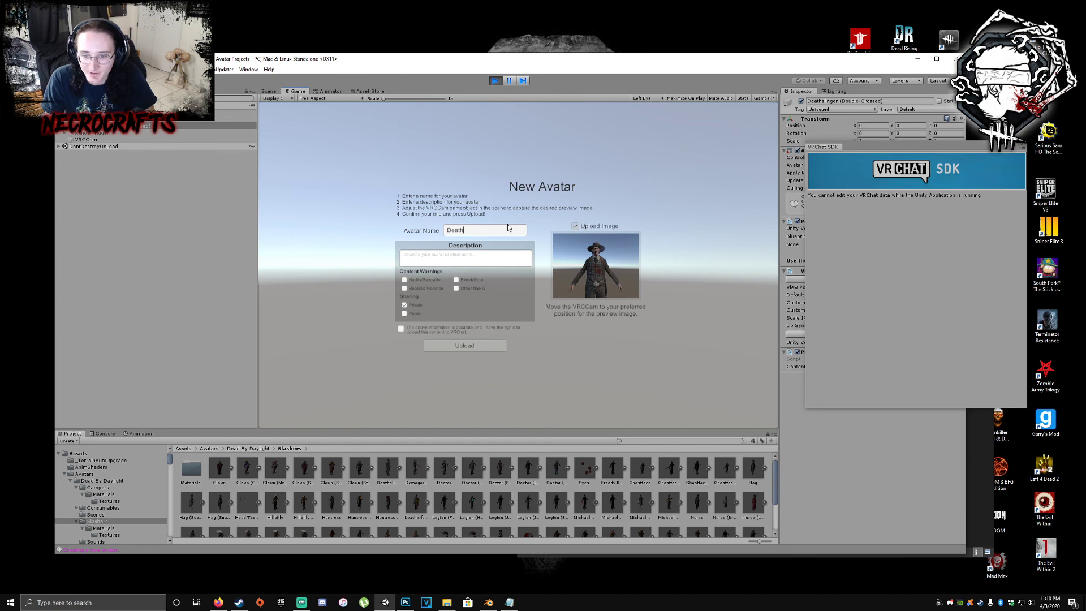
pyautogui.write('slin')
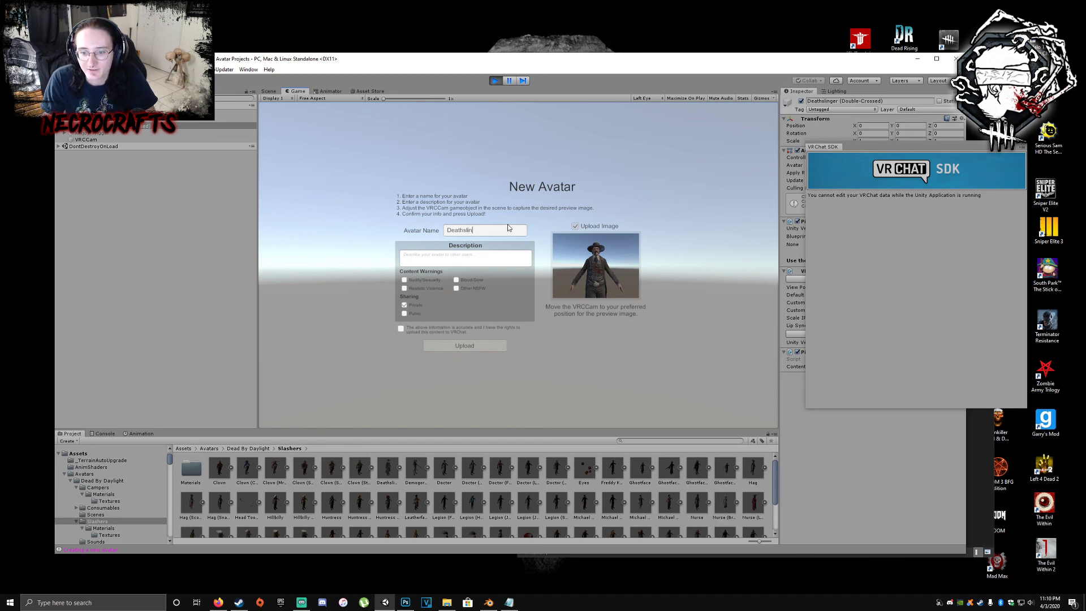
pyautogui.write('ger')
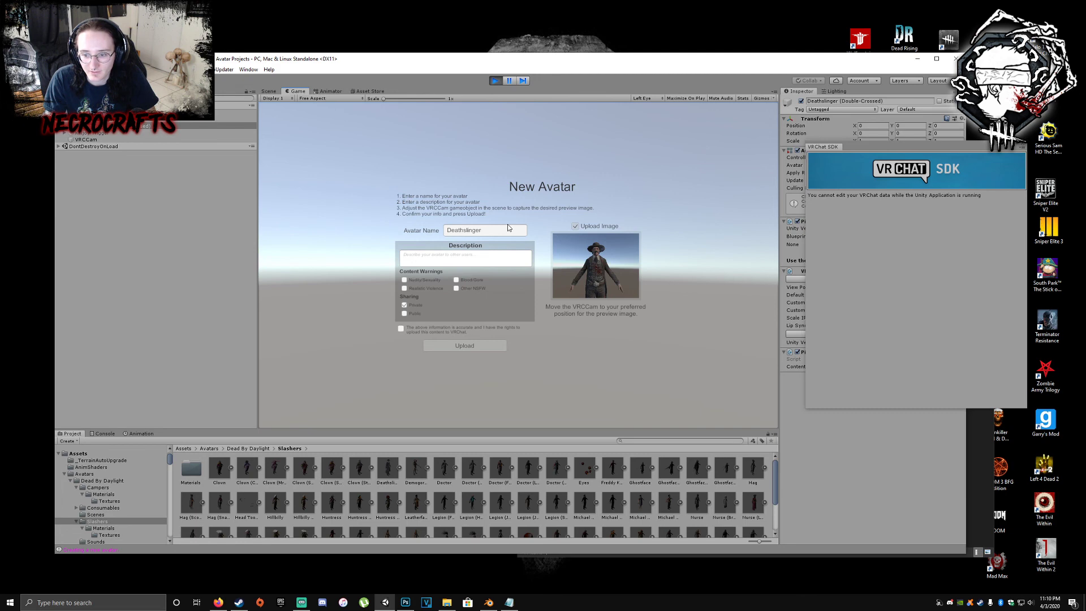
pyautogui.write(' (Dou')
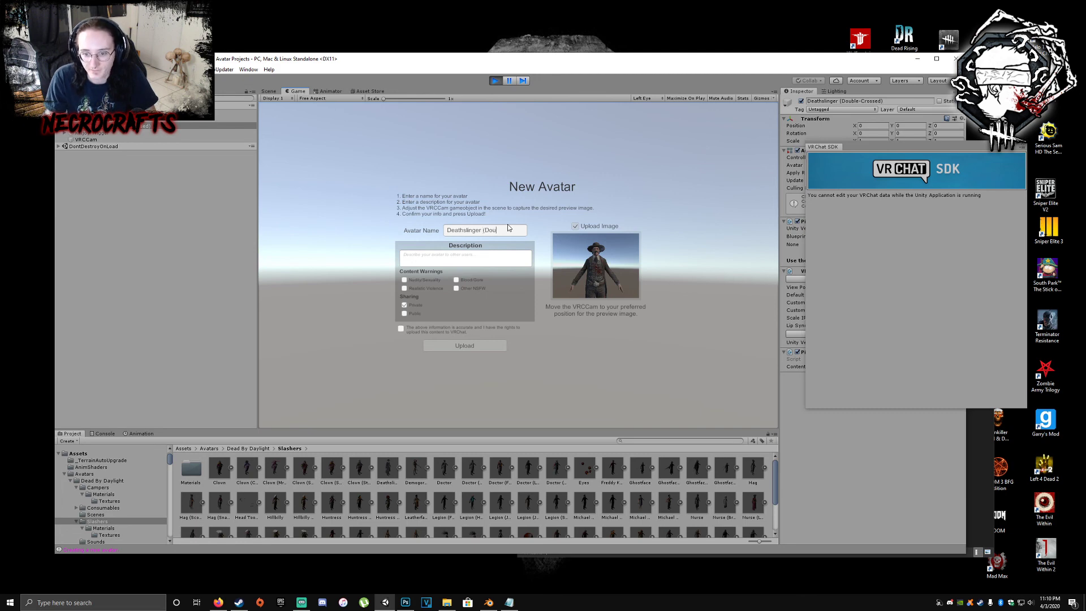
pyautogui.write('ble-Crossed)')
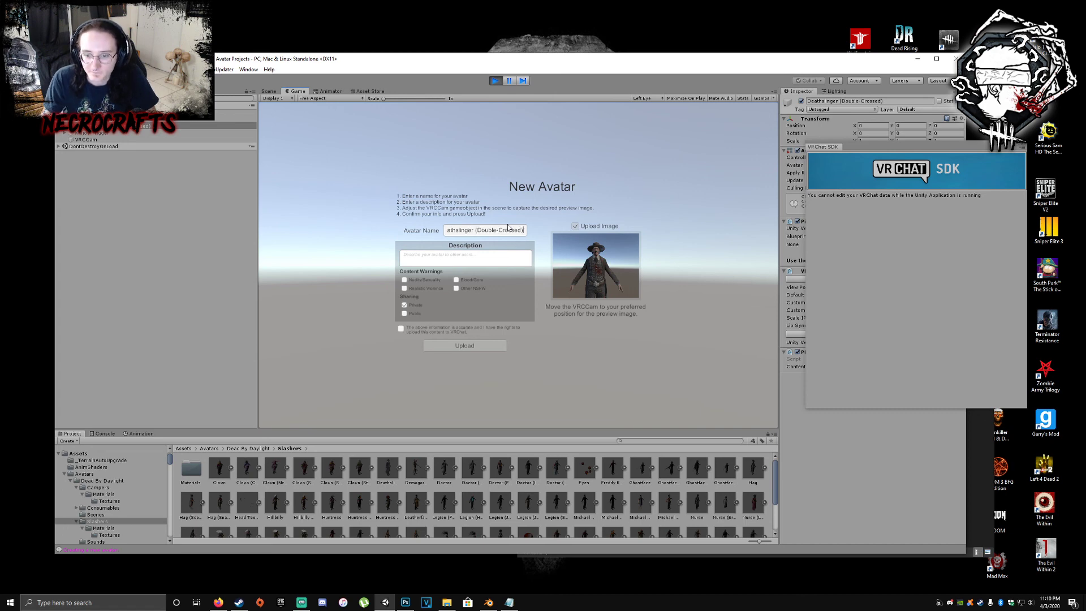
# - Set the new avatar's sharing to Public, accept the content rights statement, and upload the avatar
pyautogui.click(401, 328)
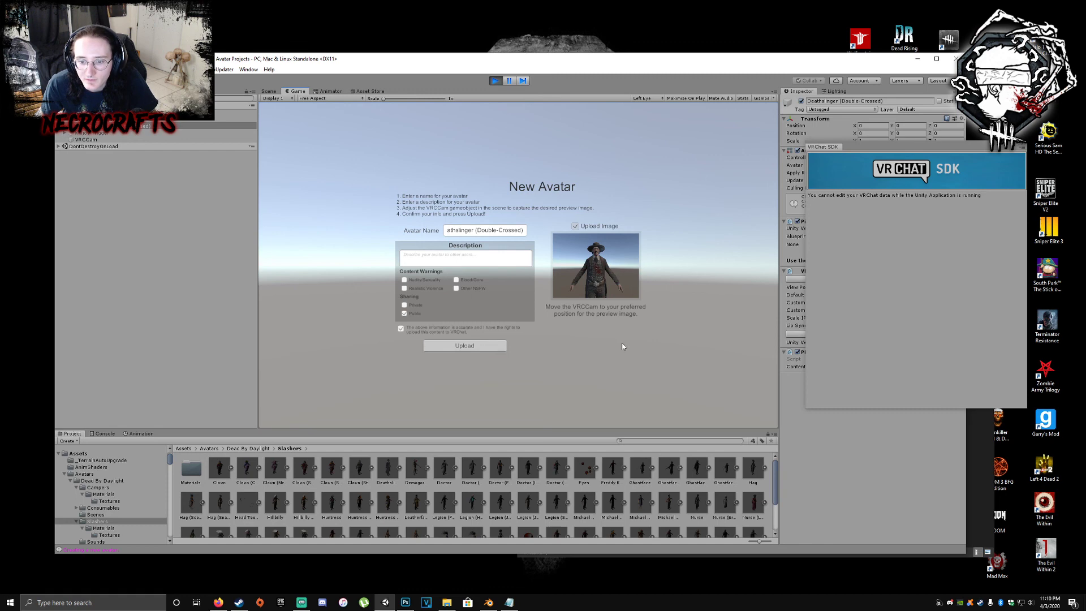
pyautogui.click(479, 347)
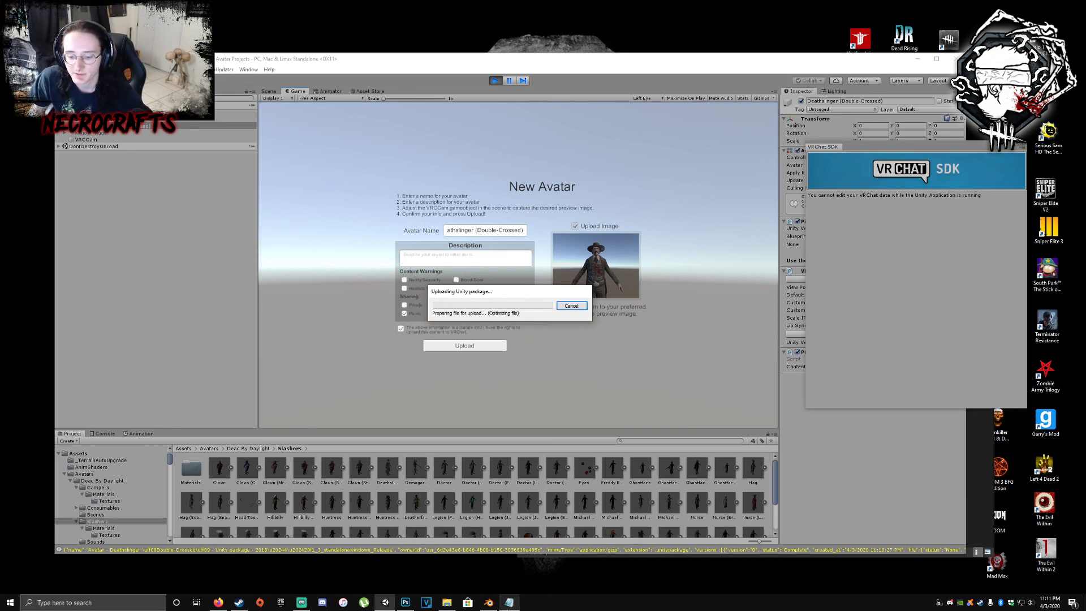
# - Switch to Blender and close the program with the Deathslinger coat and body model
pyautogui.click(489, 601)
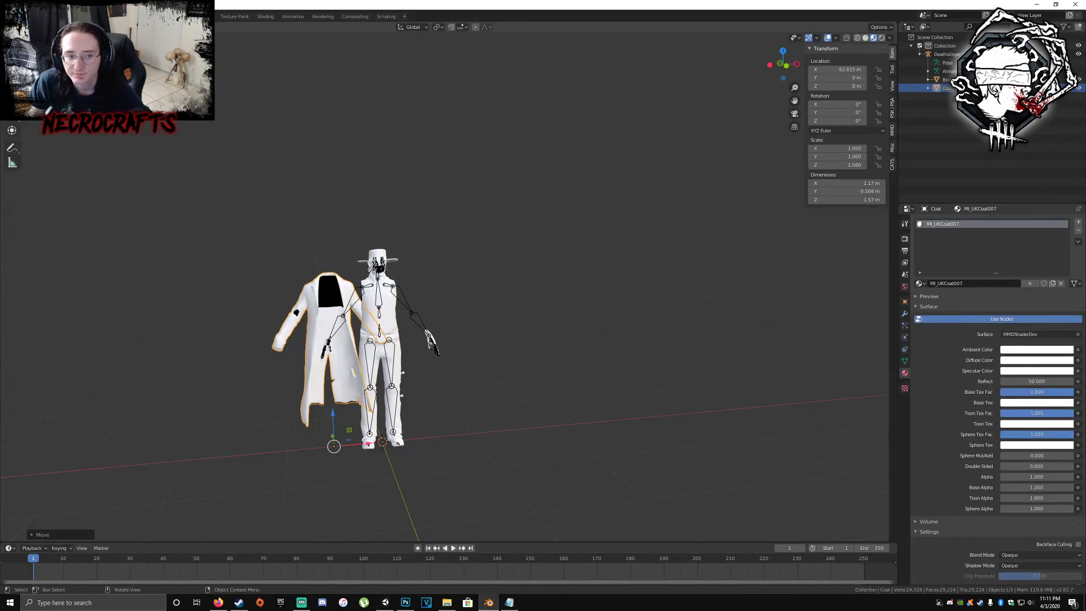
pyautogui.click(1075, 4)
pyautogui.click(566, 312)
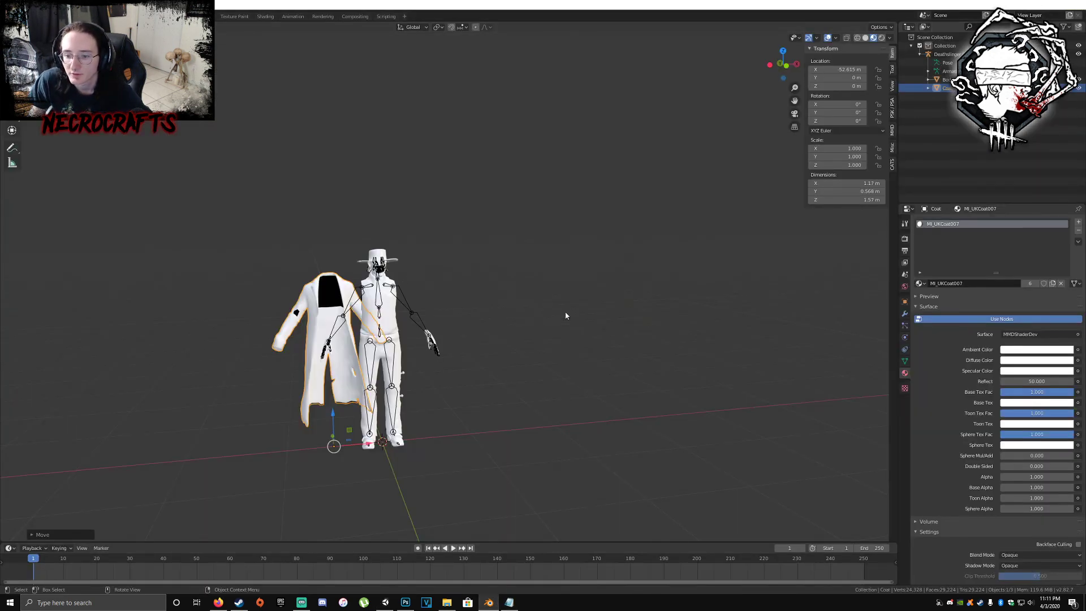